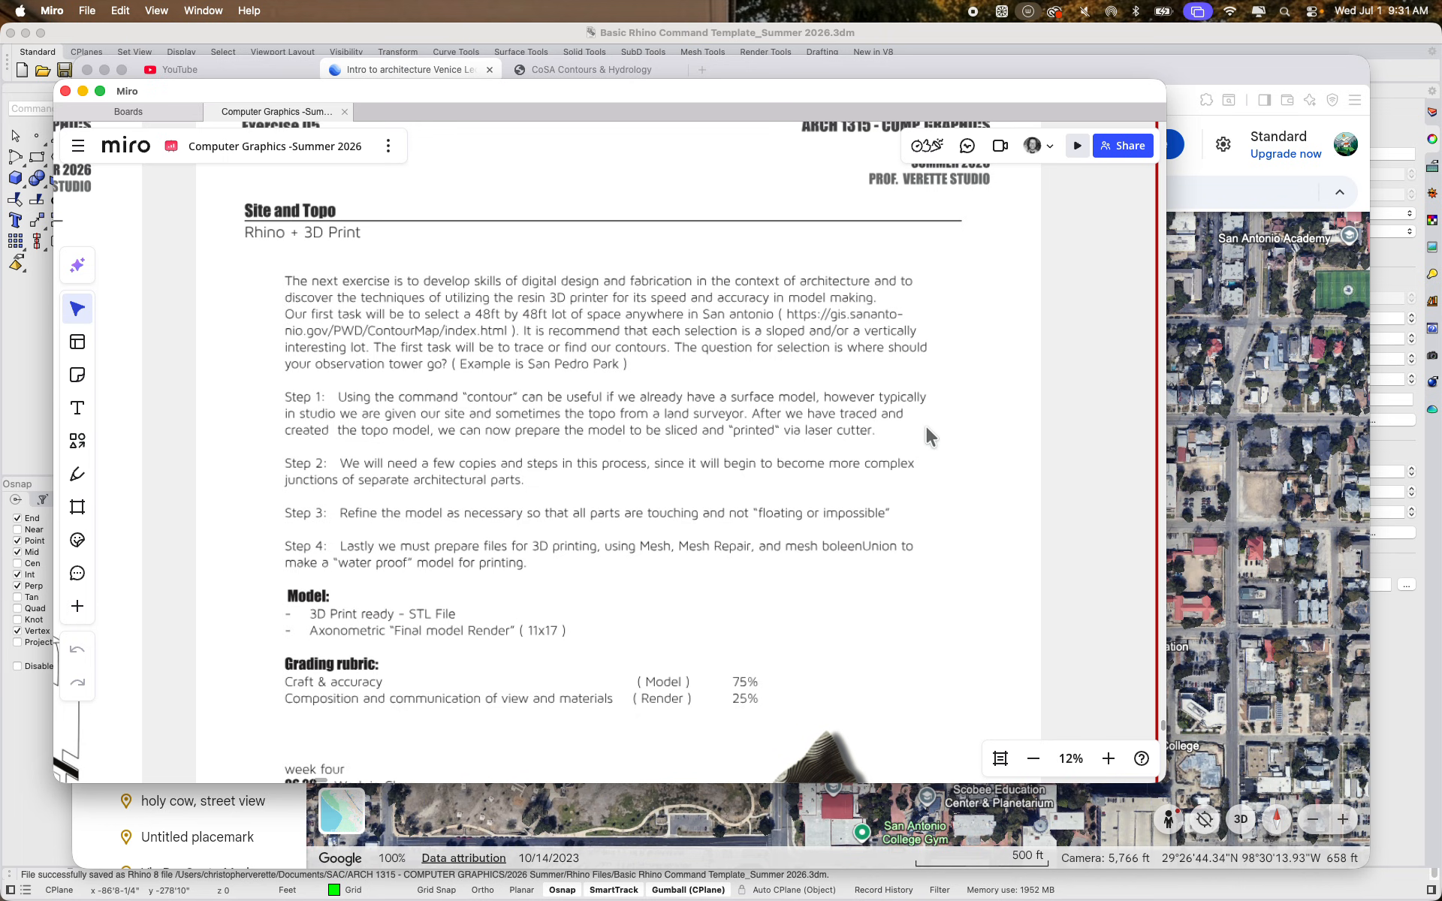
Read the Exercise 05 Site and Topo brief, from the introduction through the four numbered steps
right_drag(1057, 448, 1055, 417)
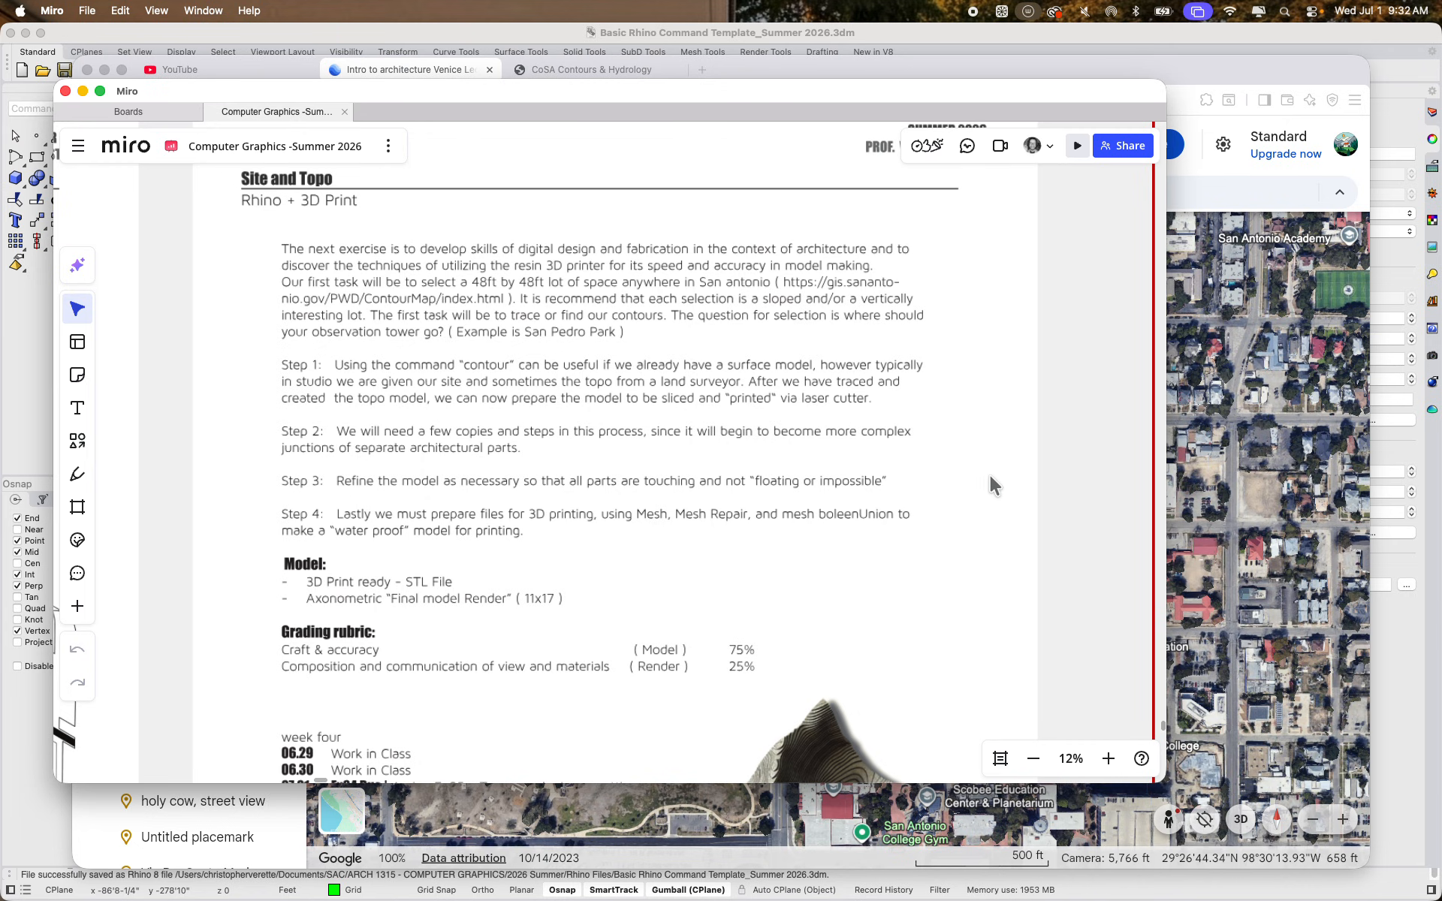
scroll(442, 287, up, 1)
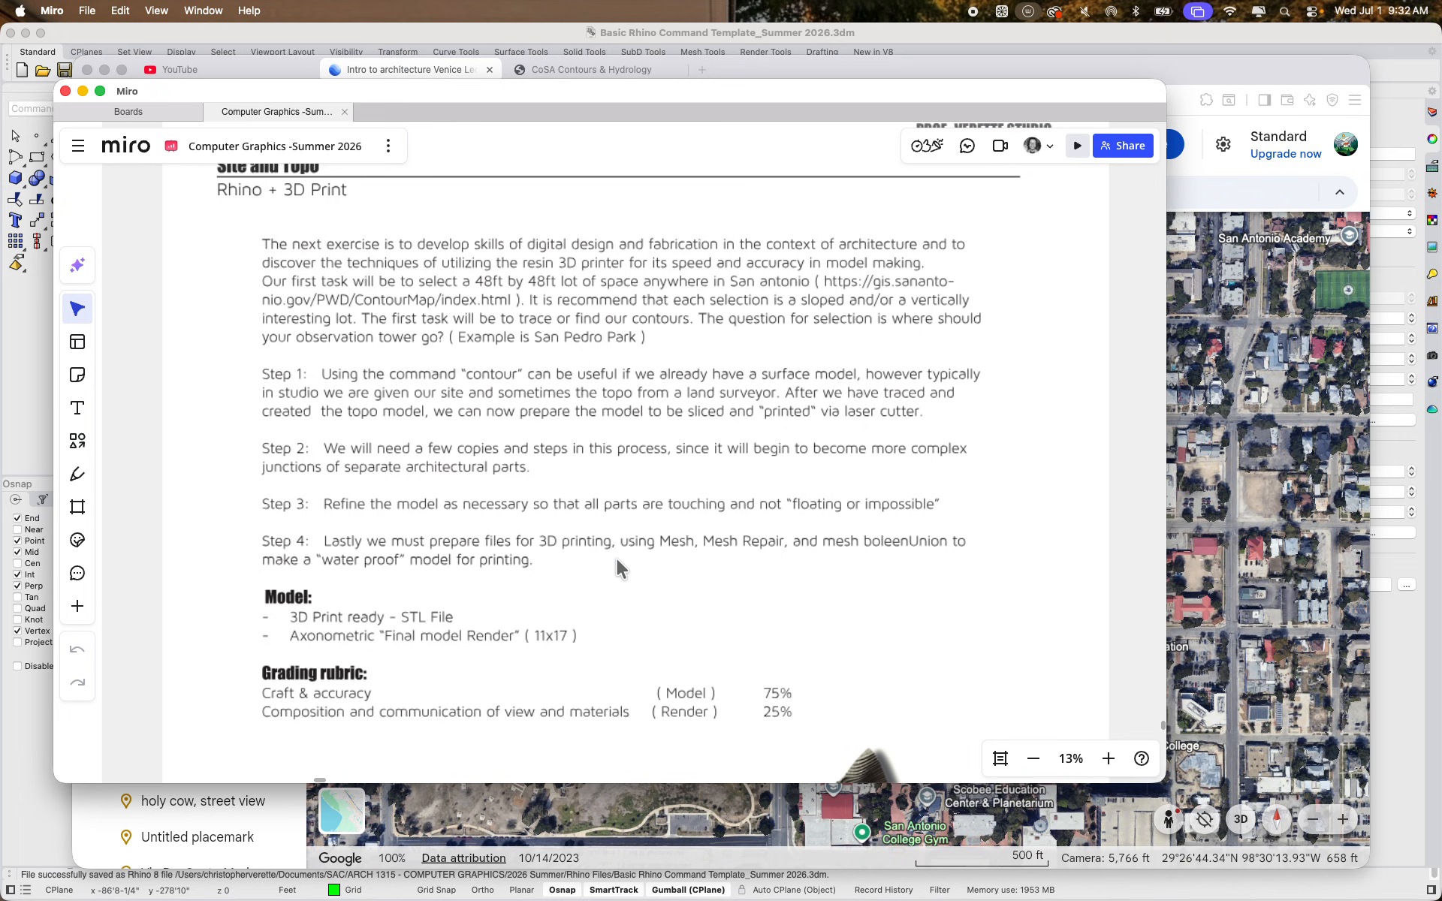
scroll(616, 559, down, 5)
right_drag(625, 423, 625, 404)
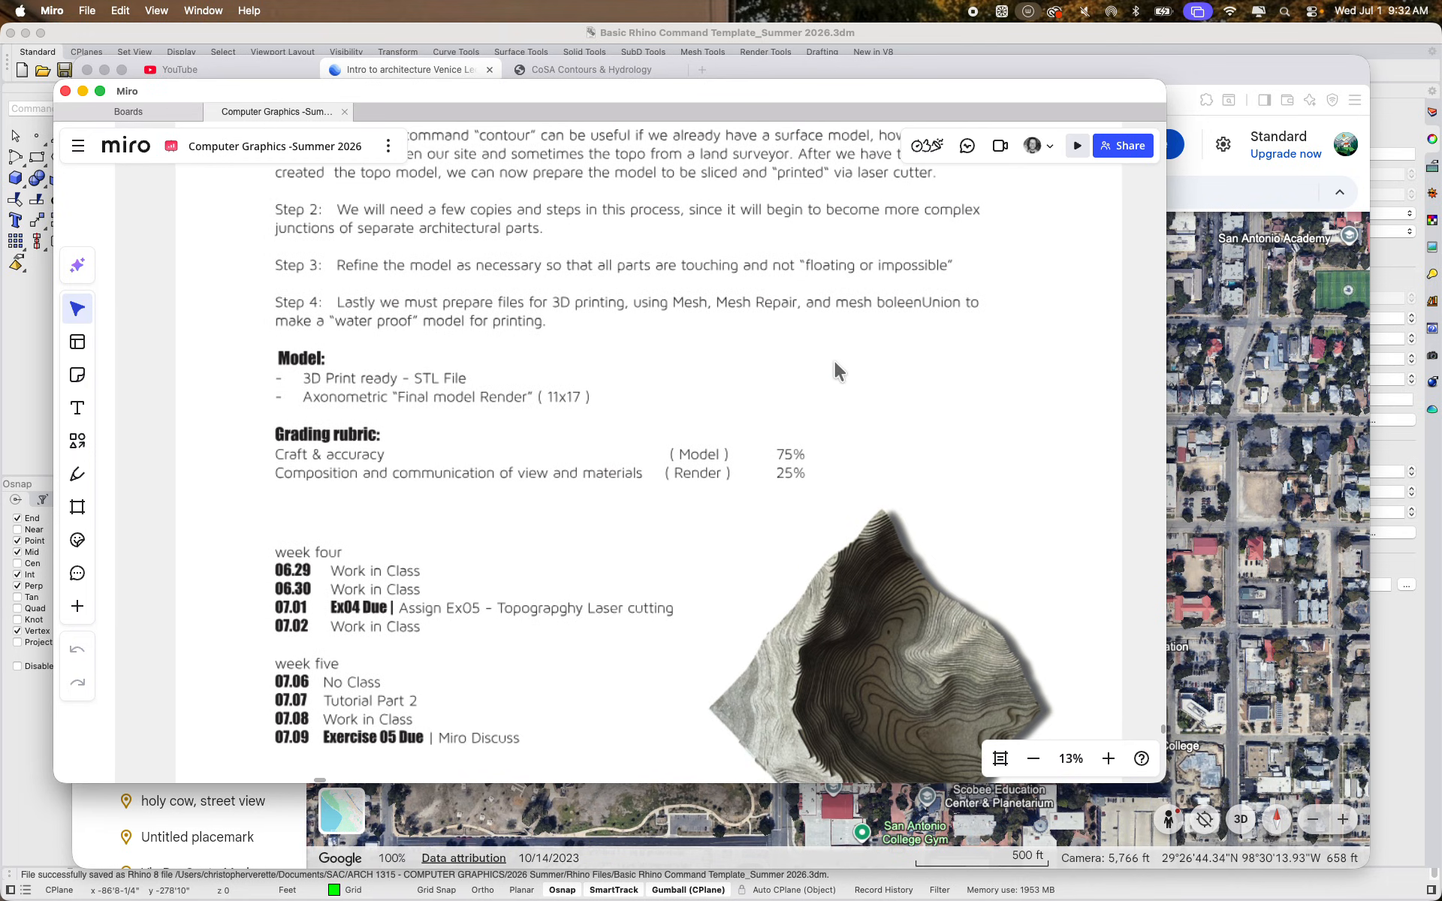
Examine the example topography model image beside the schedule, including its layered contours at close range
scroll(864, 575, up, 5)
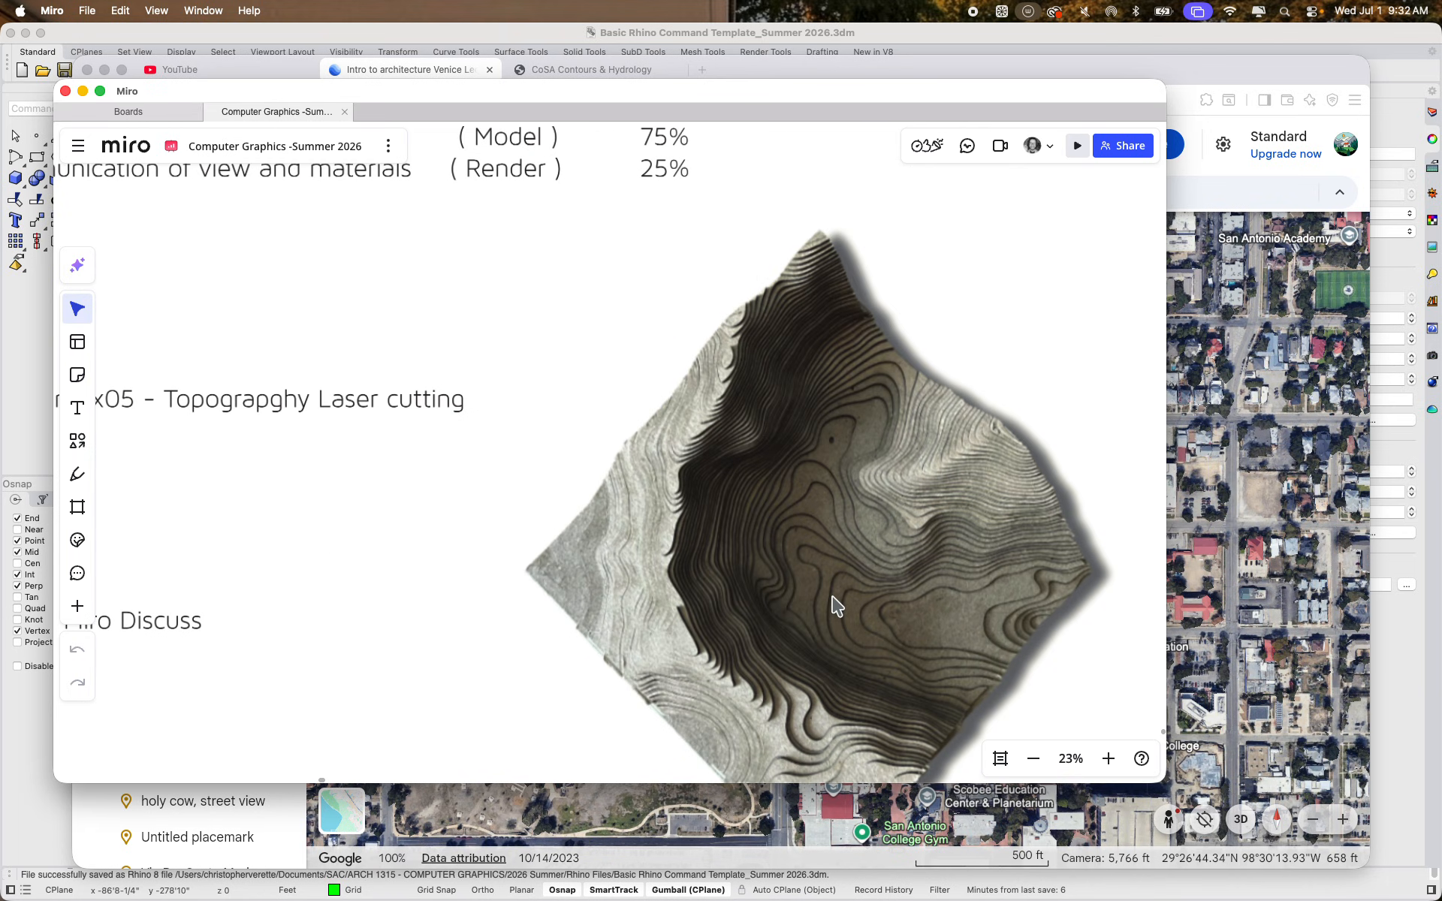
scroll(843, 614, down, 3)
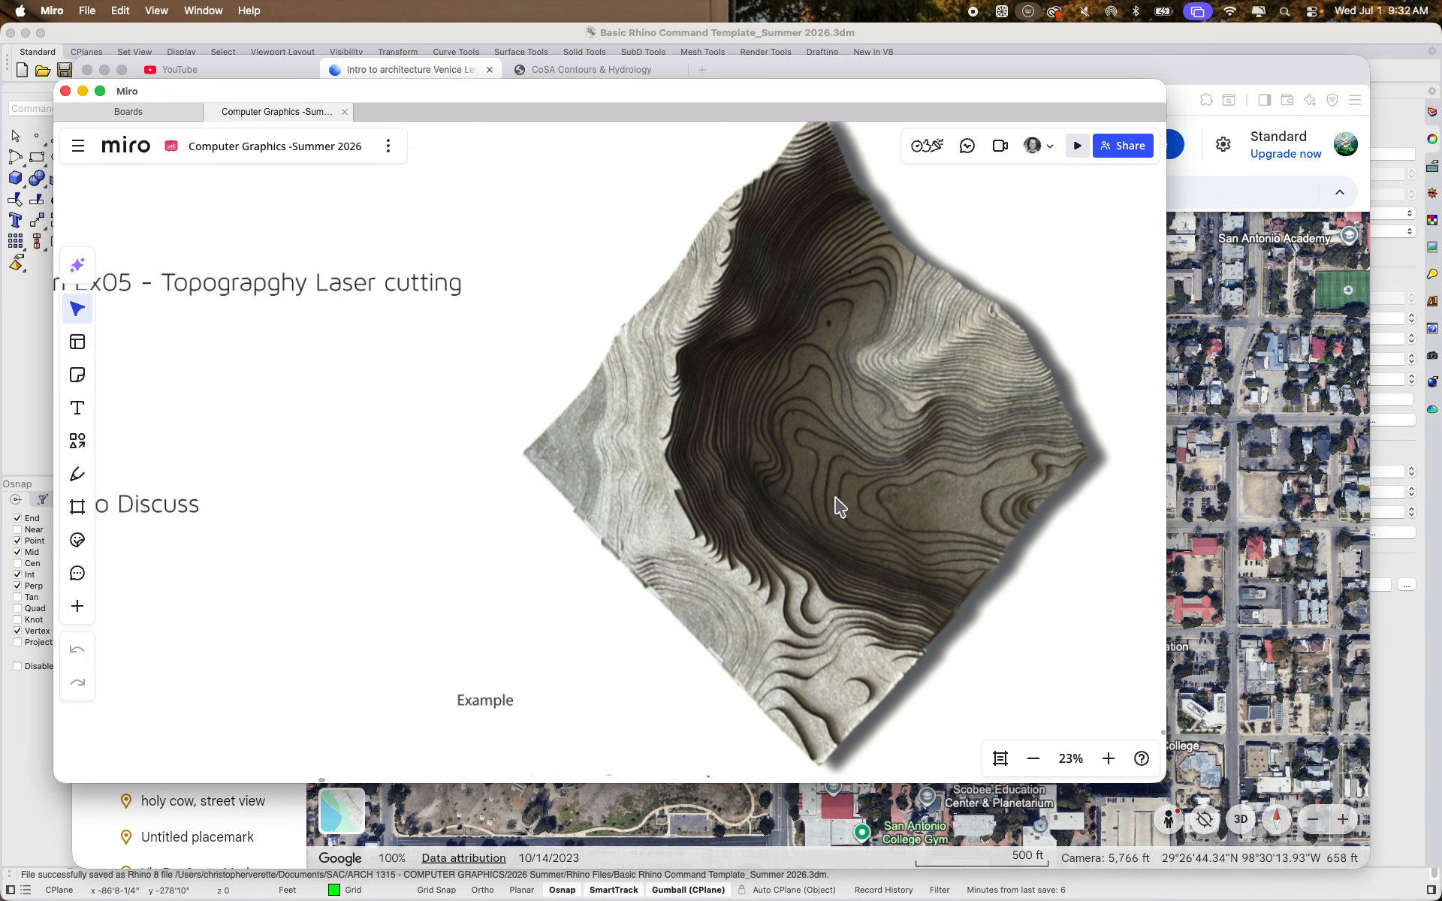
scroll(875, 432, down, 5)
scroll(852, 668, up, 3)
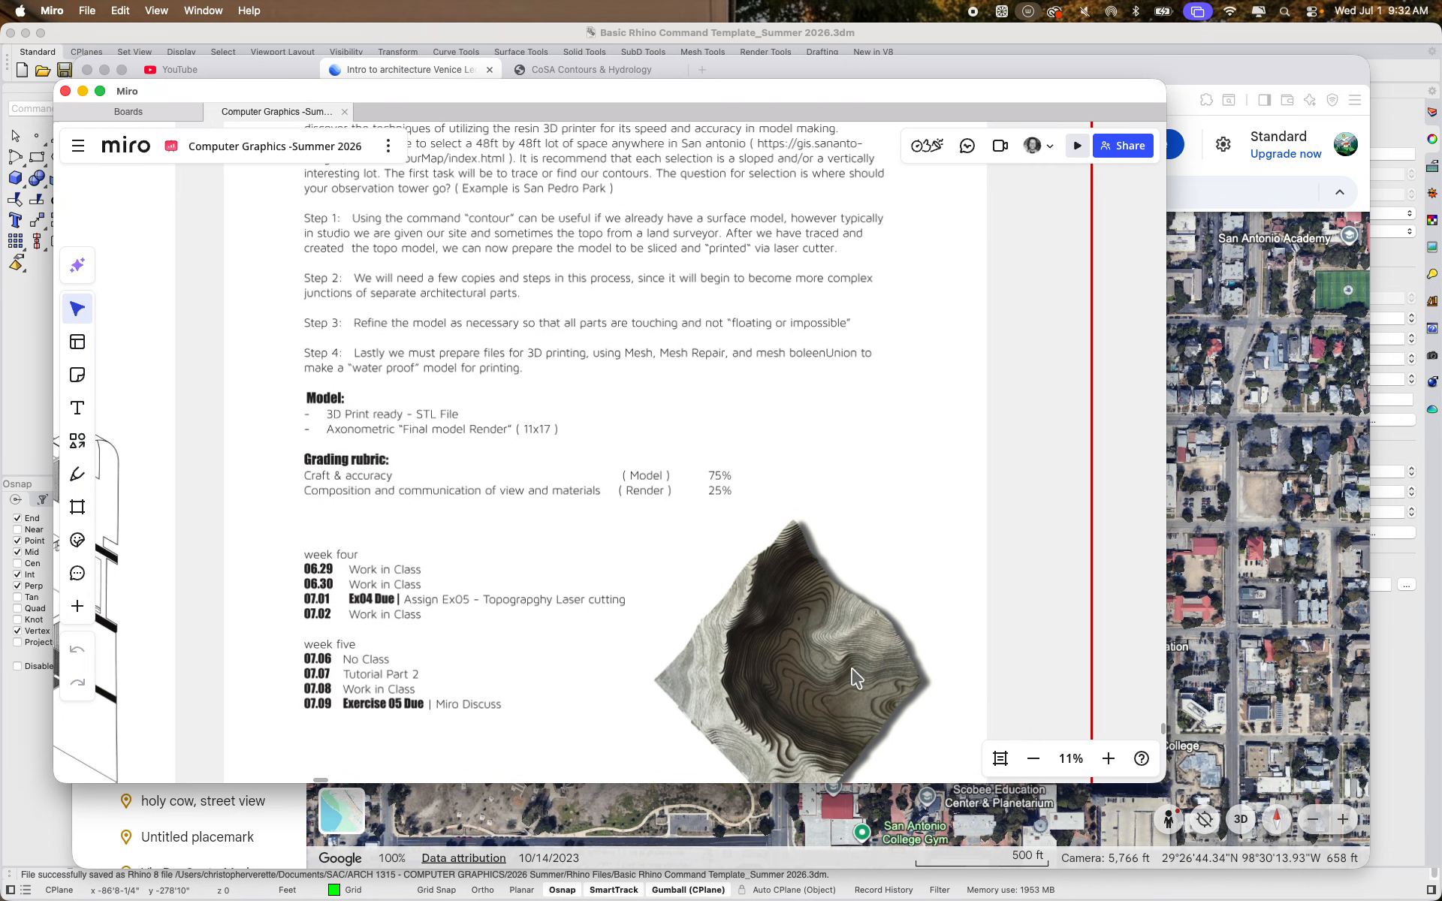
scroll(631, 460, up, 5)
scroll(630, 460, left, 4)
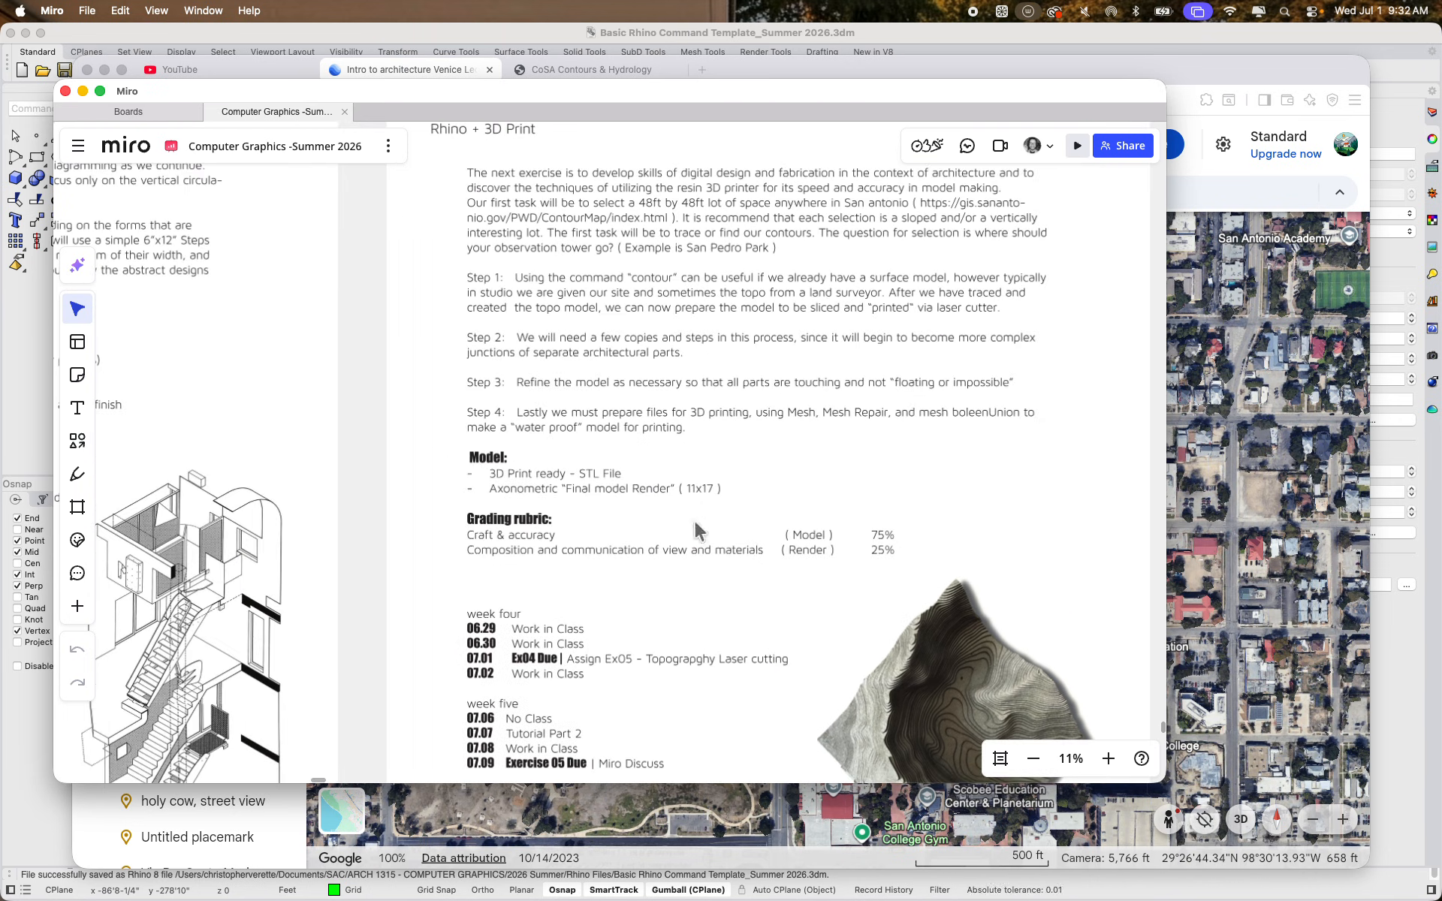
scroll(905, 646, down, 3)
scroll(905, 646, right, 3)
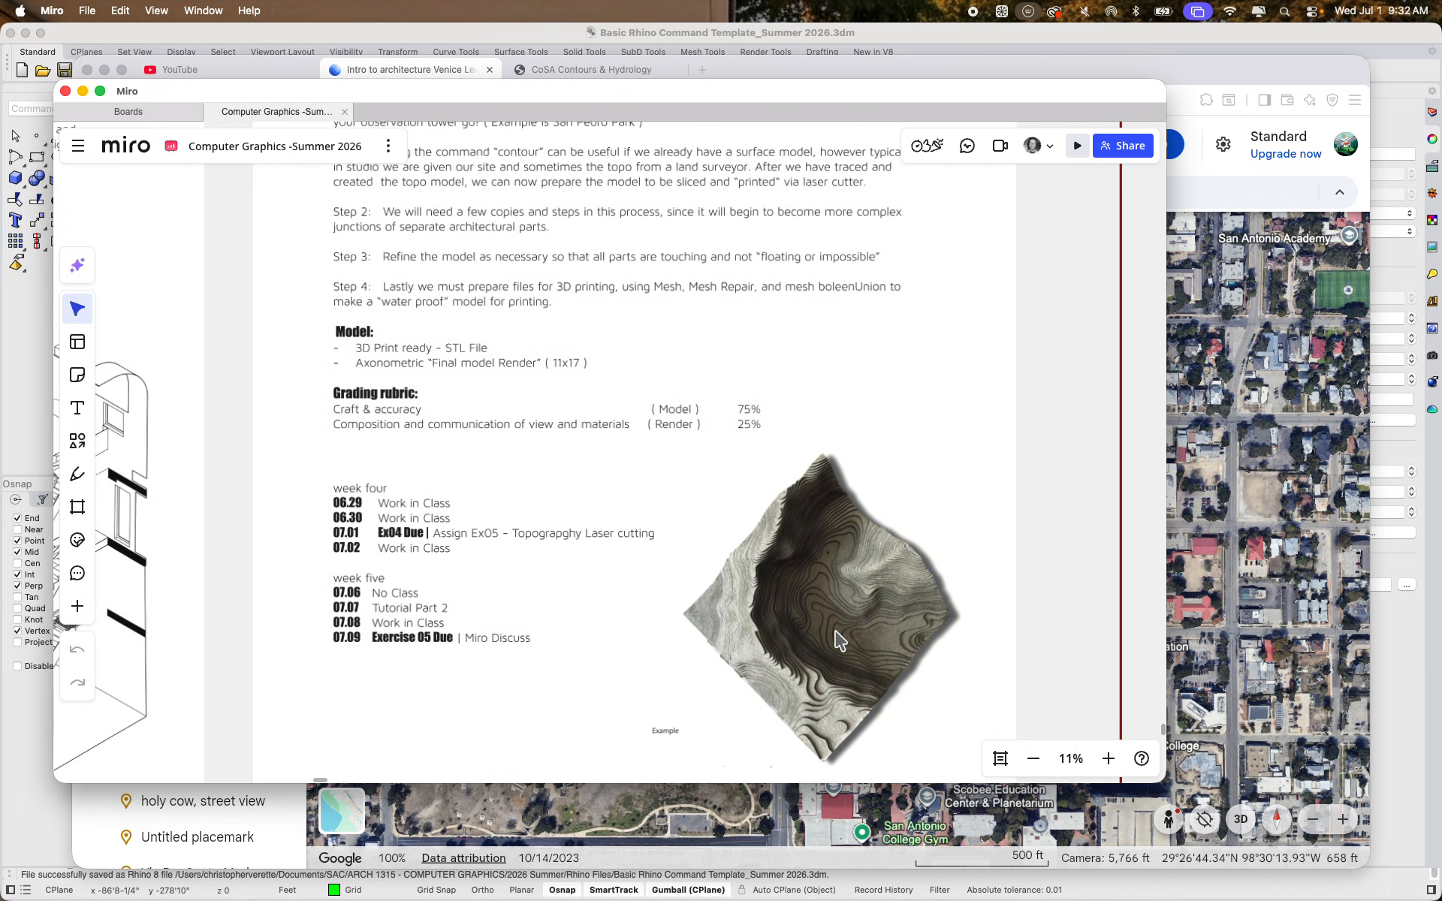
scroll(822, 683, down, 2)
scroll(822, 682, up, 10)
scroll(687, 543, down, 10)
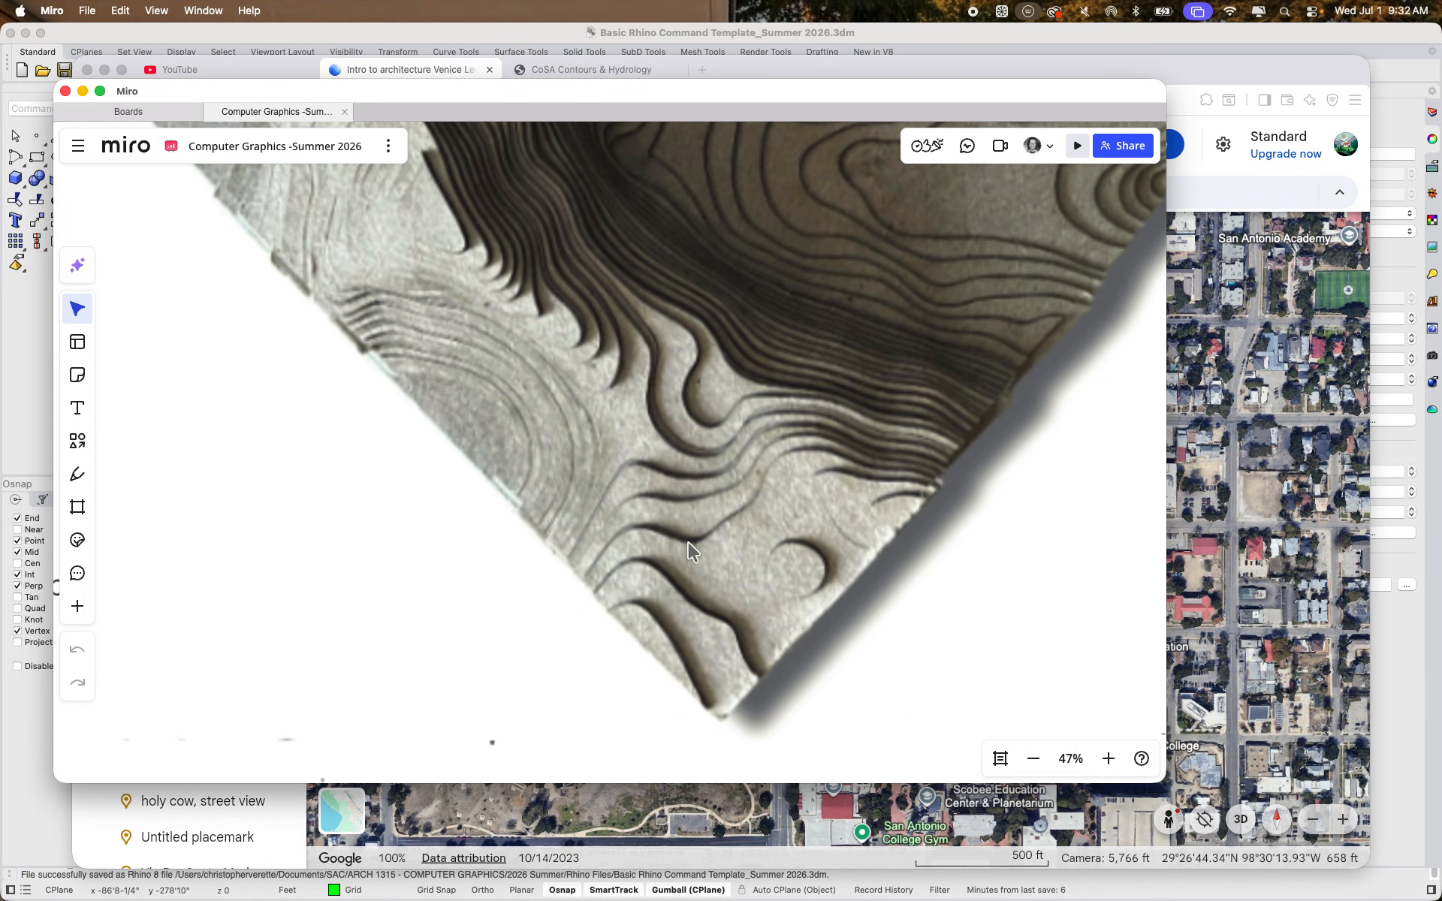
scroll(587, 557, up, 2)
scroll(611, 538, up, 3)
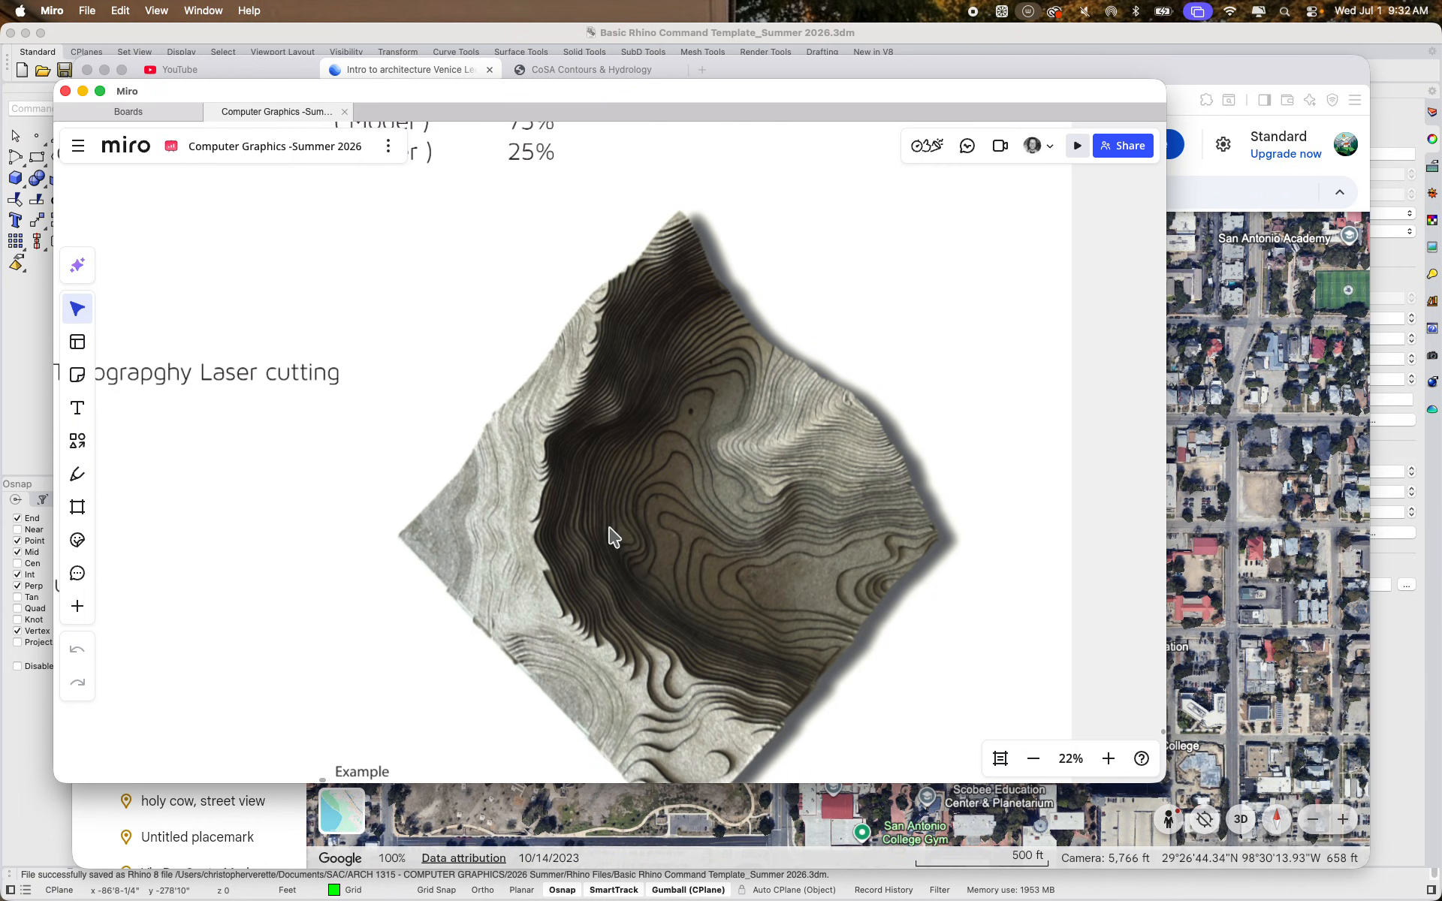
scroll(611, 526, down, 2)
scroll(611, 525, up, 5)
scroll(611, 526, left, 5)
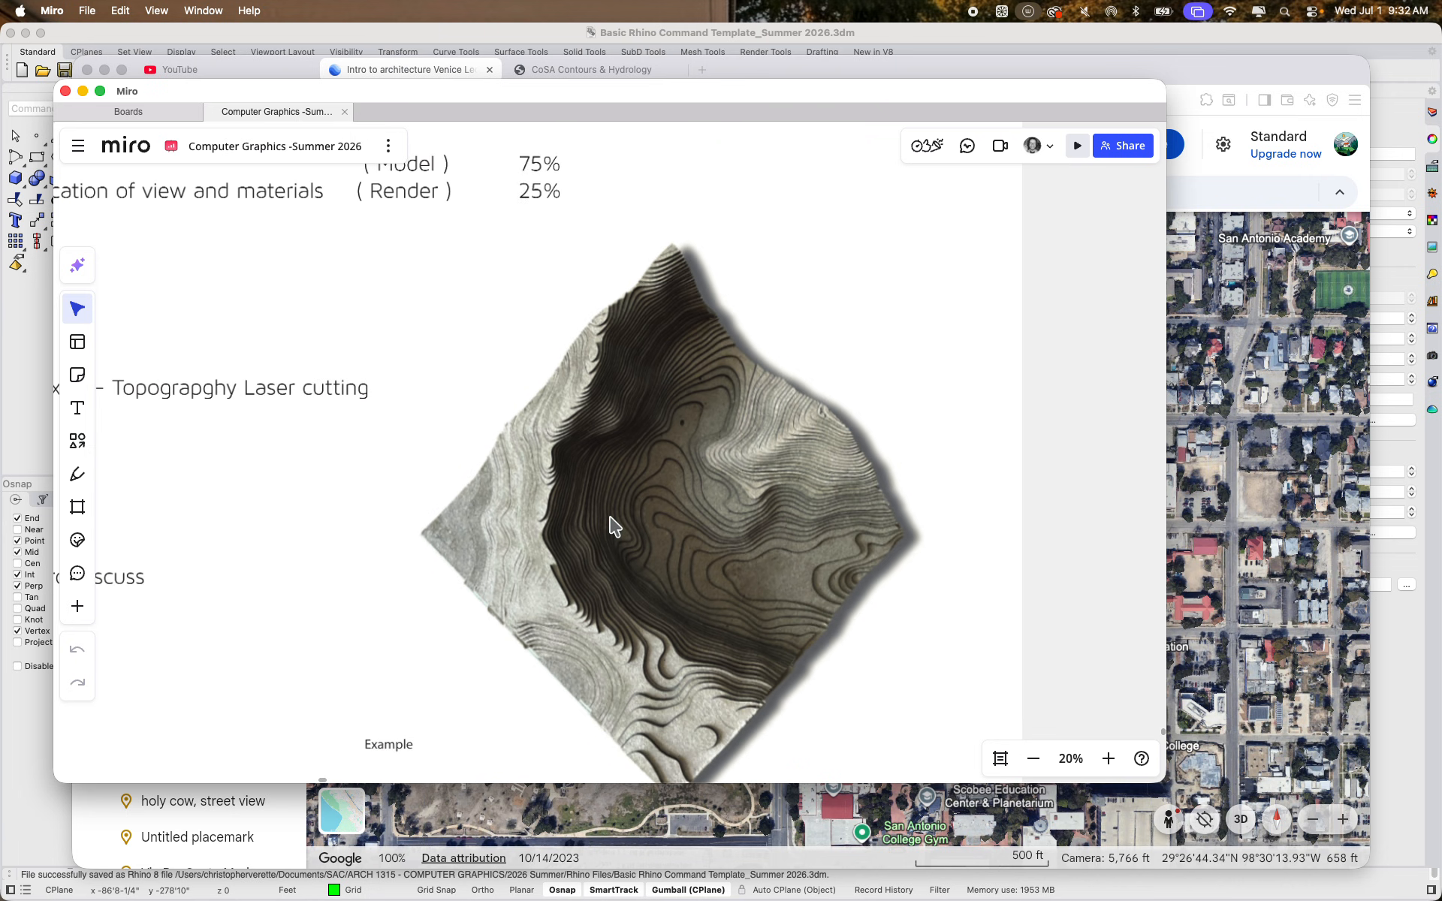
scroll(642, 513, down, 3)
scroll(691, 518, left, 3)
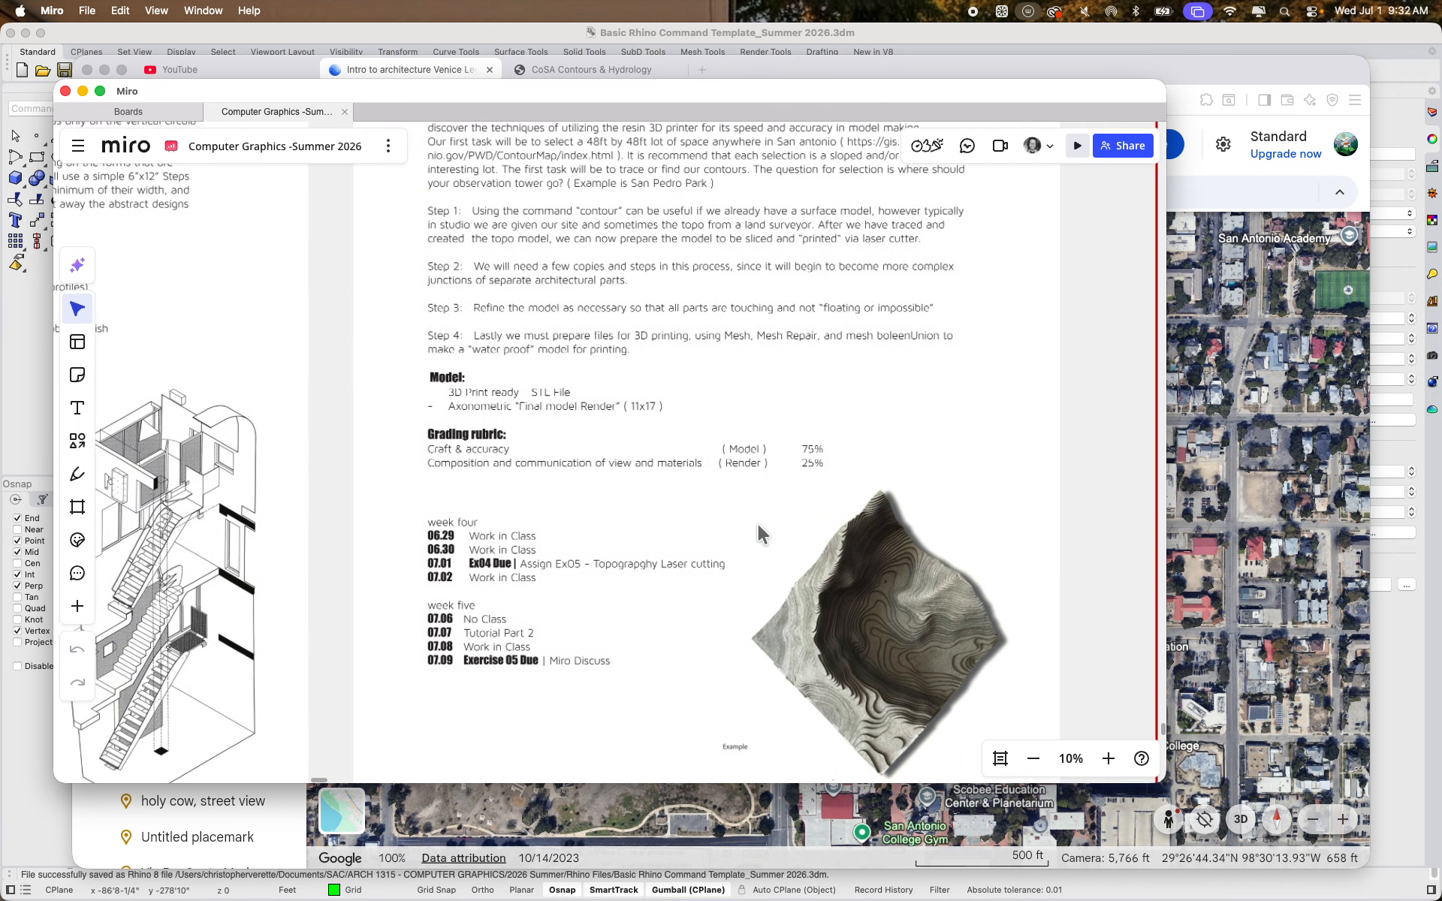
Review the exercise's introduction, numbered steps and model deliverables for the STL file and 11x17 axonometric render
scroll(548, 414, up, 3)
right_drag(548, 415, 414, 508)
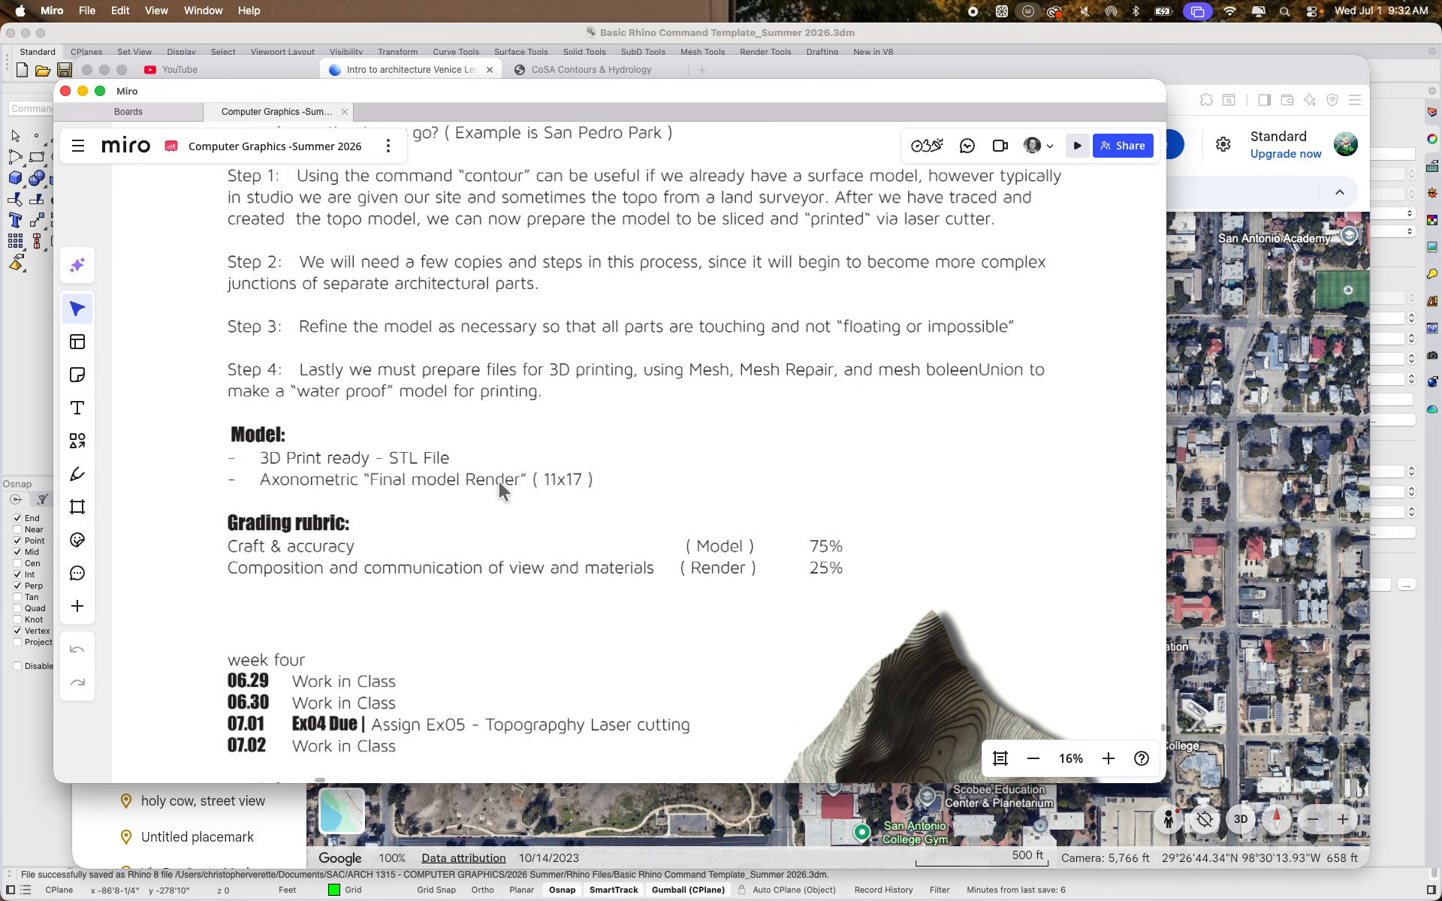
right_drag(658, 622, 744, 601)
right_drag(568, 376, 525, 561)
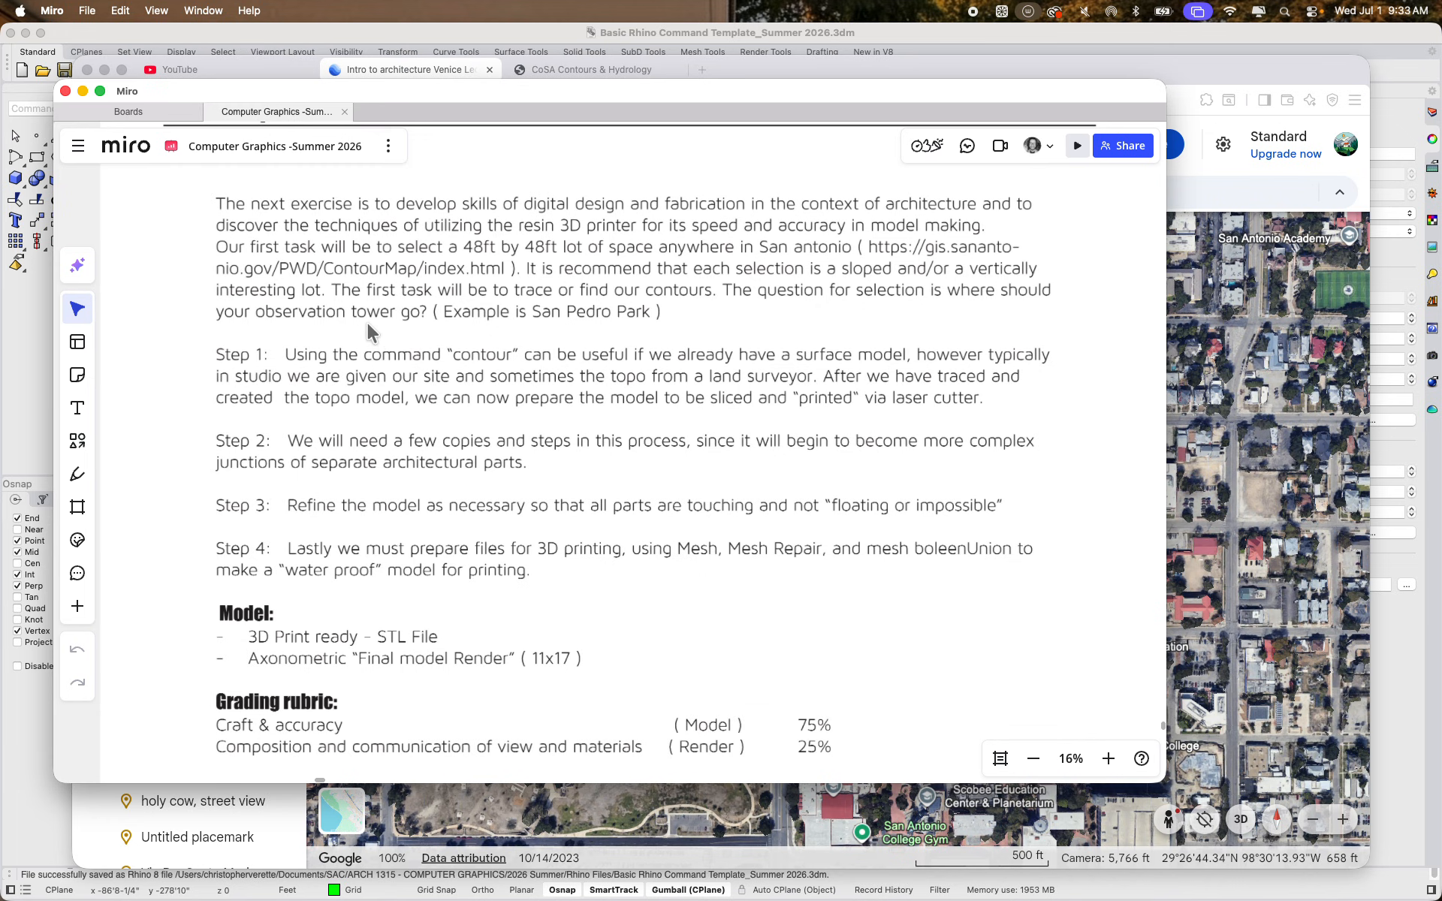
scroll(367, 353, down, 2)
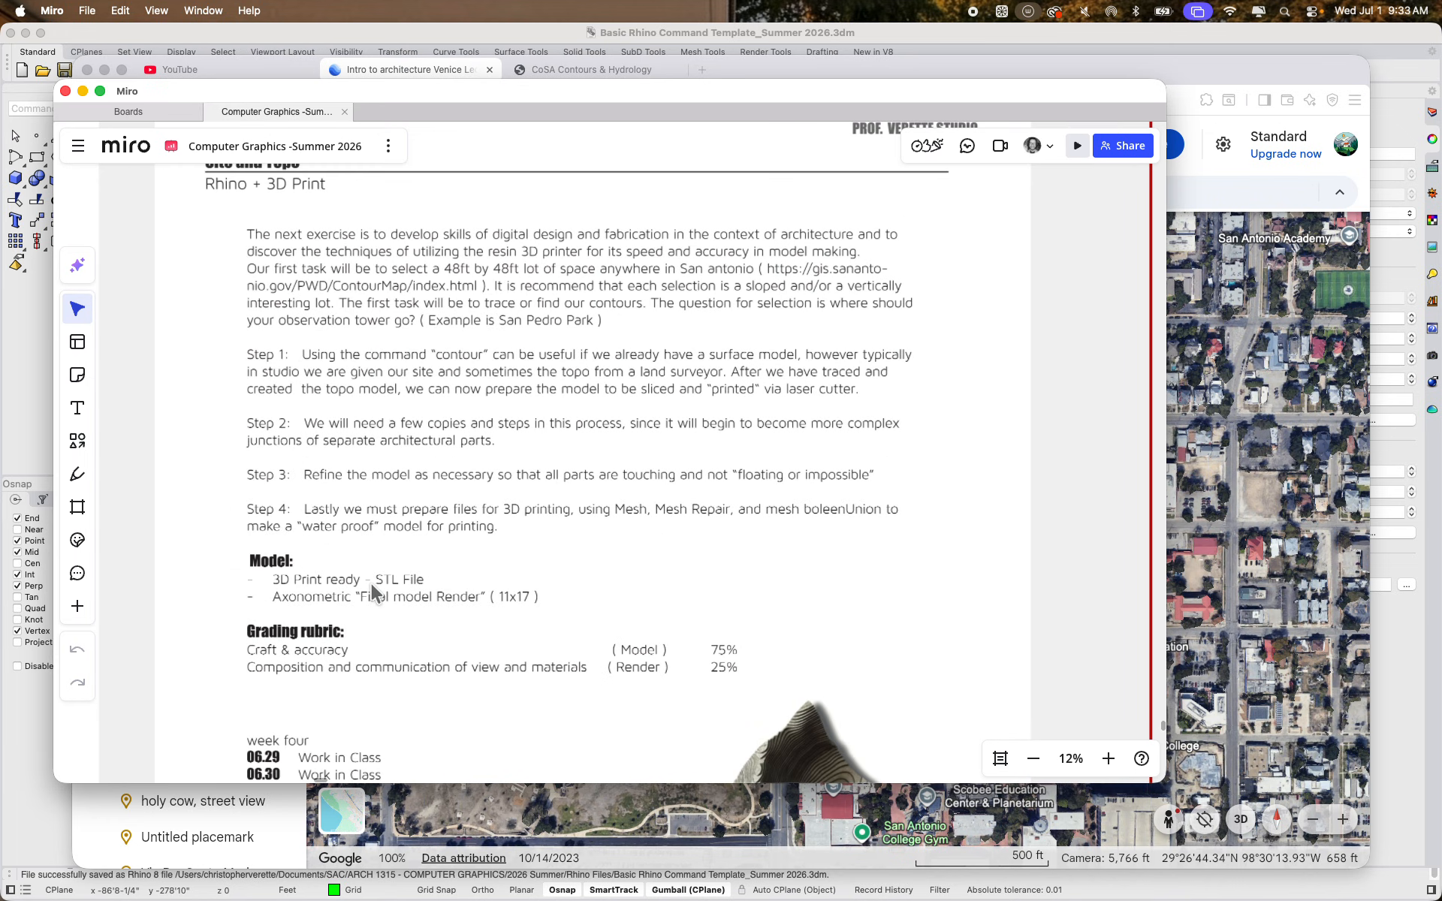
scroll(371, 583, up, 3)
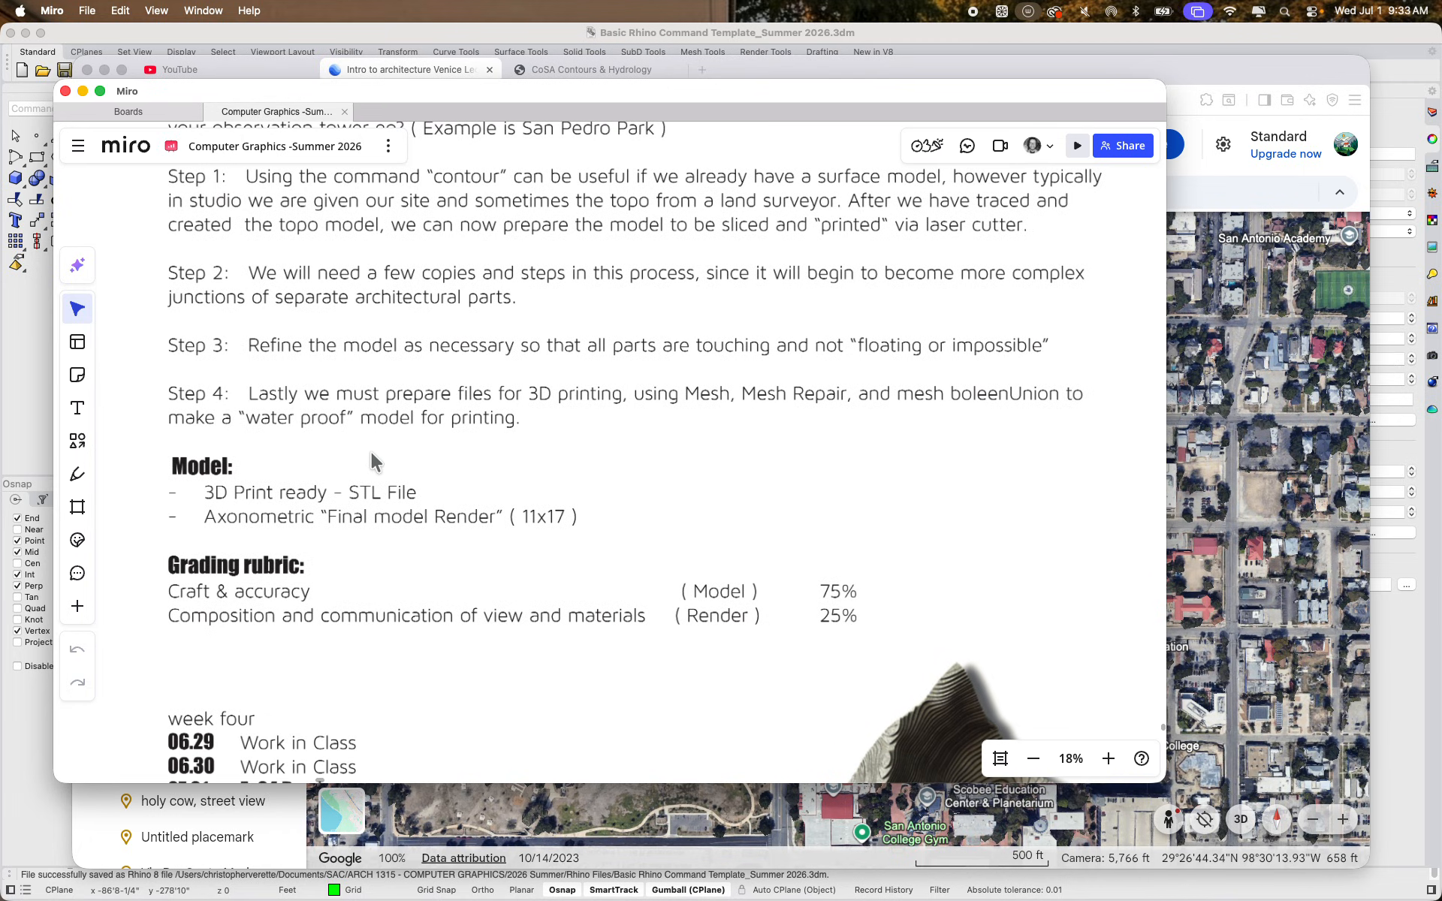
scroll(371, 452, down, 2)
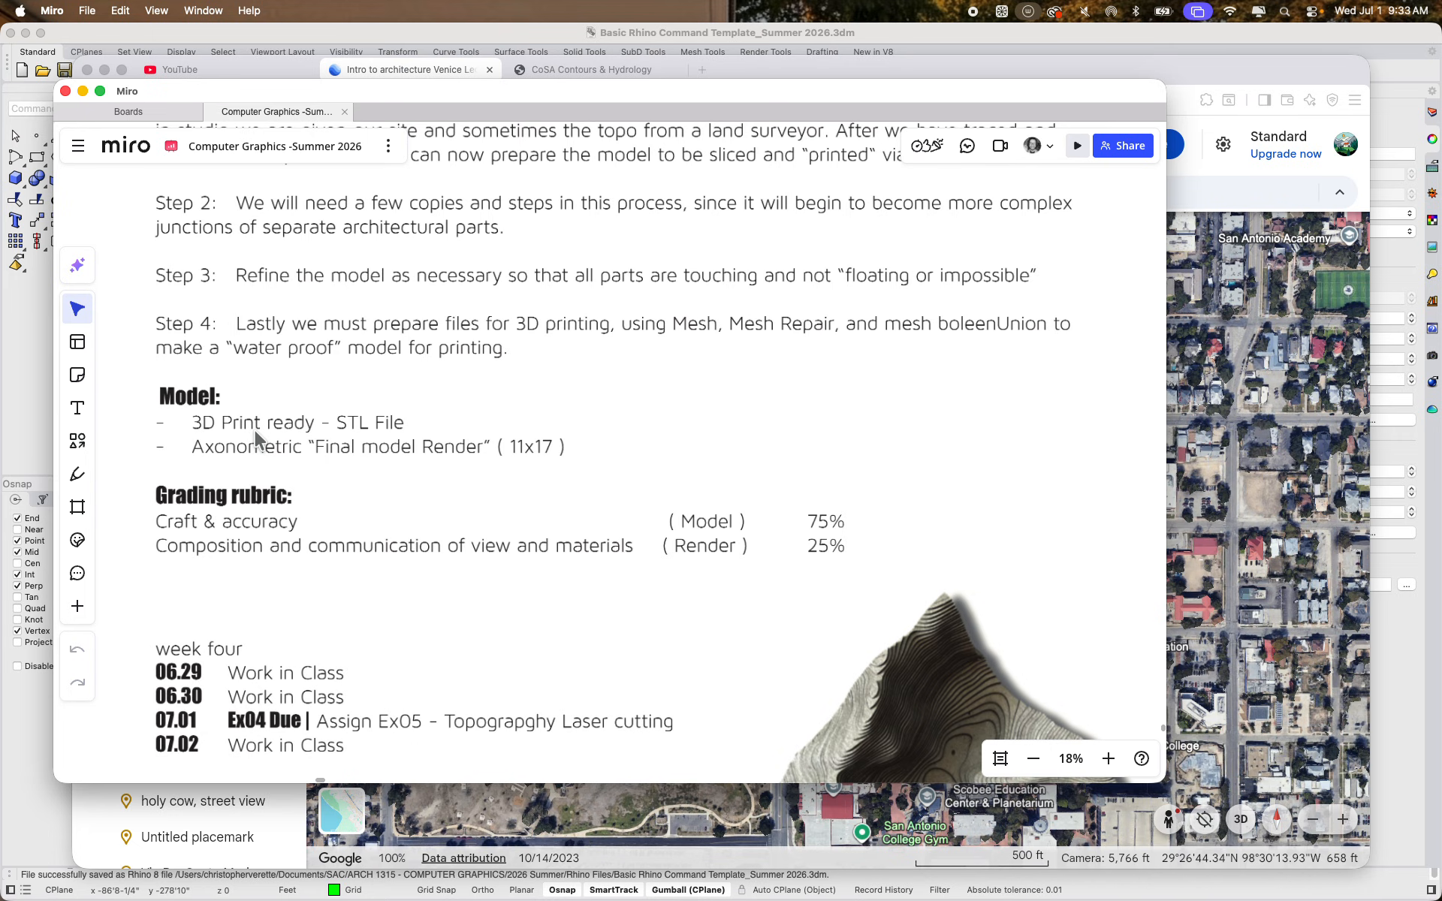
scroll(245, 429, down, 1)
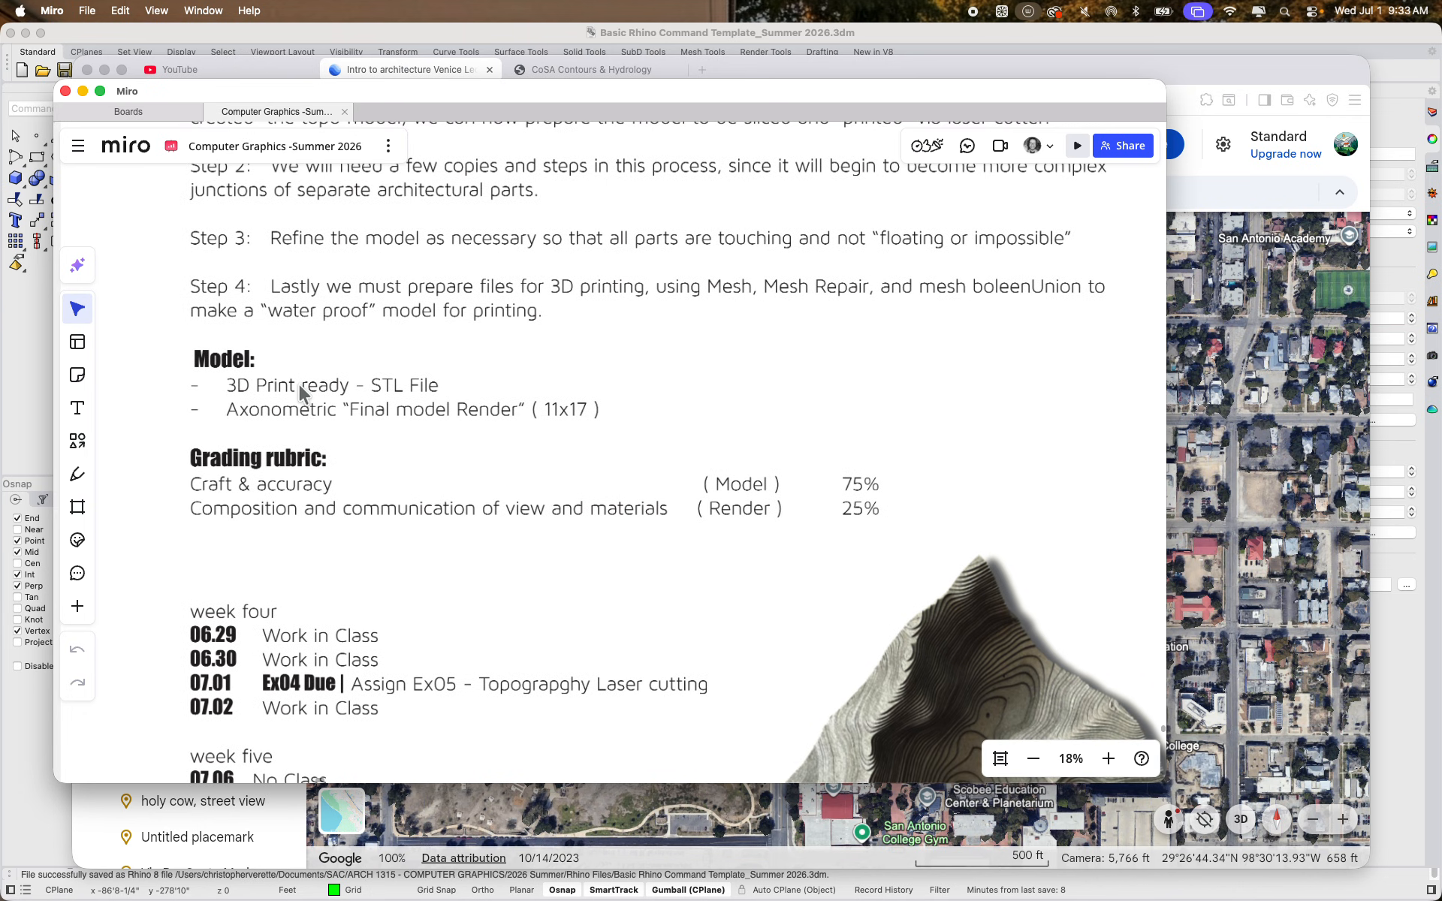
Review the grading rubric and the week four and week five schedule of the exercise
scroll(349, 417, down, 3)
scroll(331, 480, left, 1)
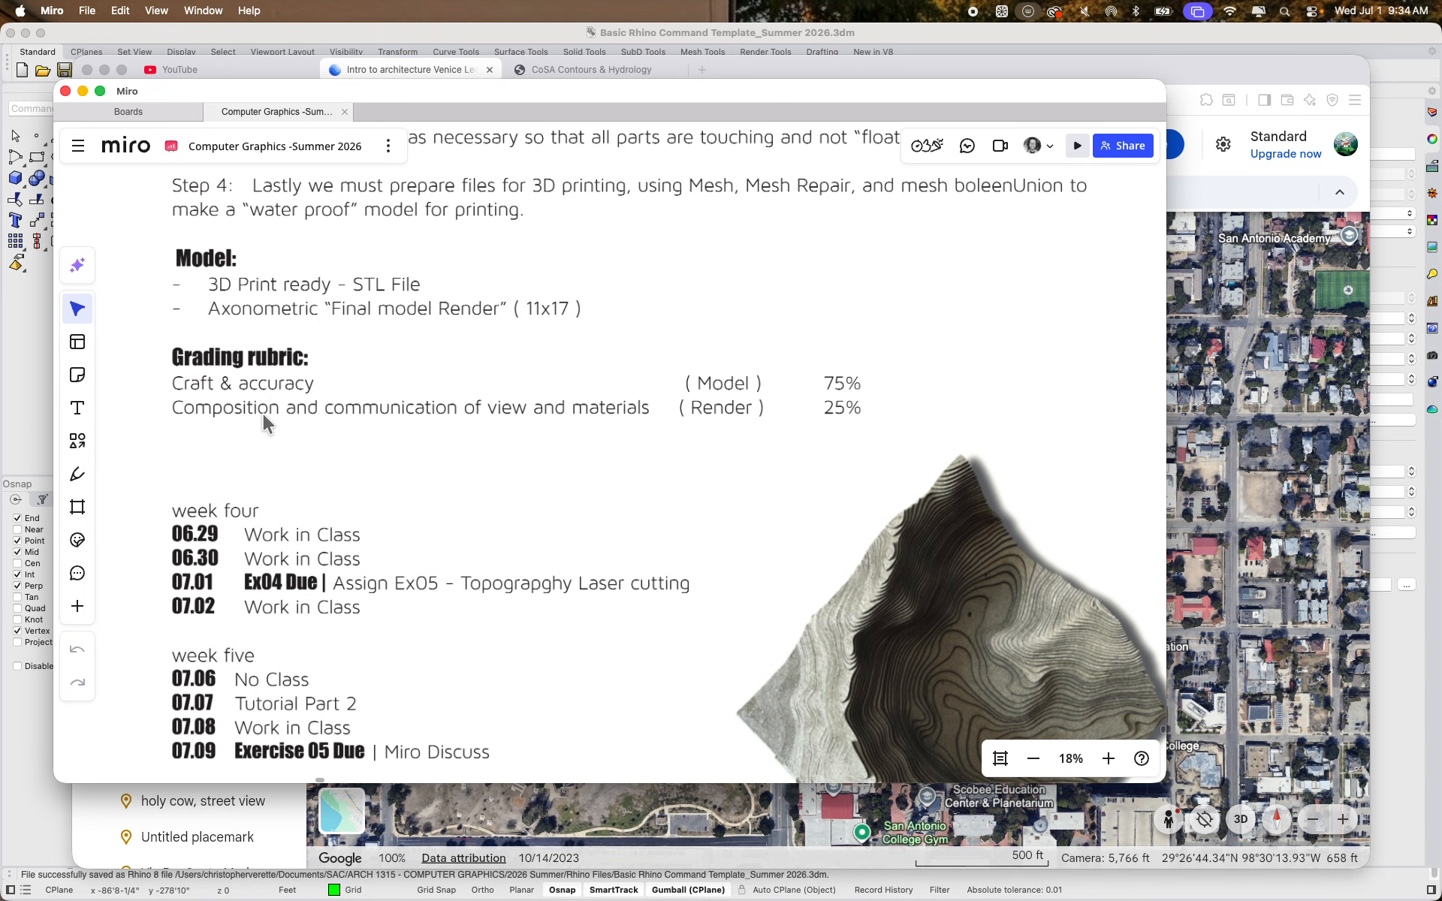
scroll(267, 431, right, 2)
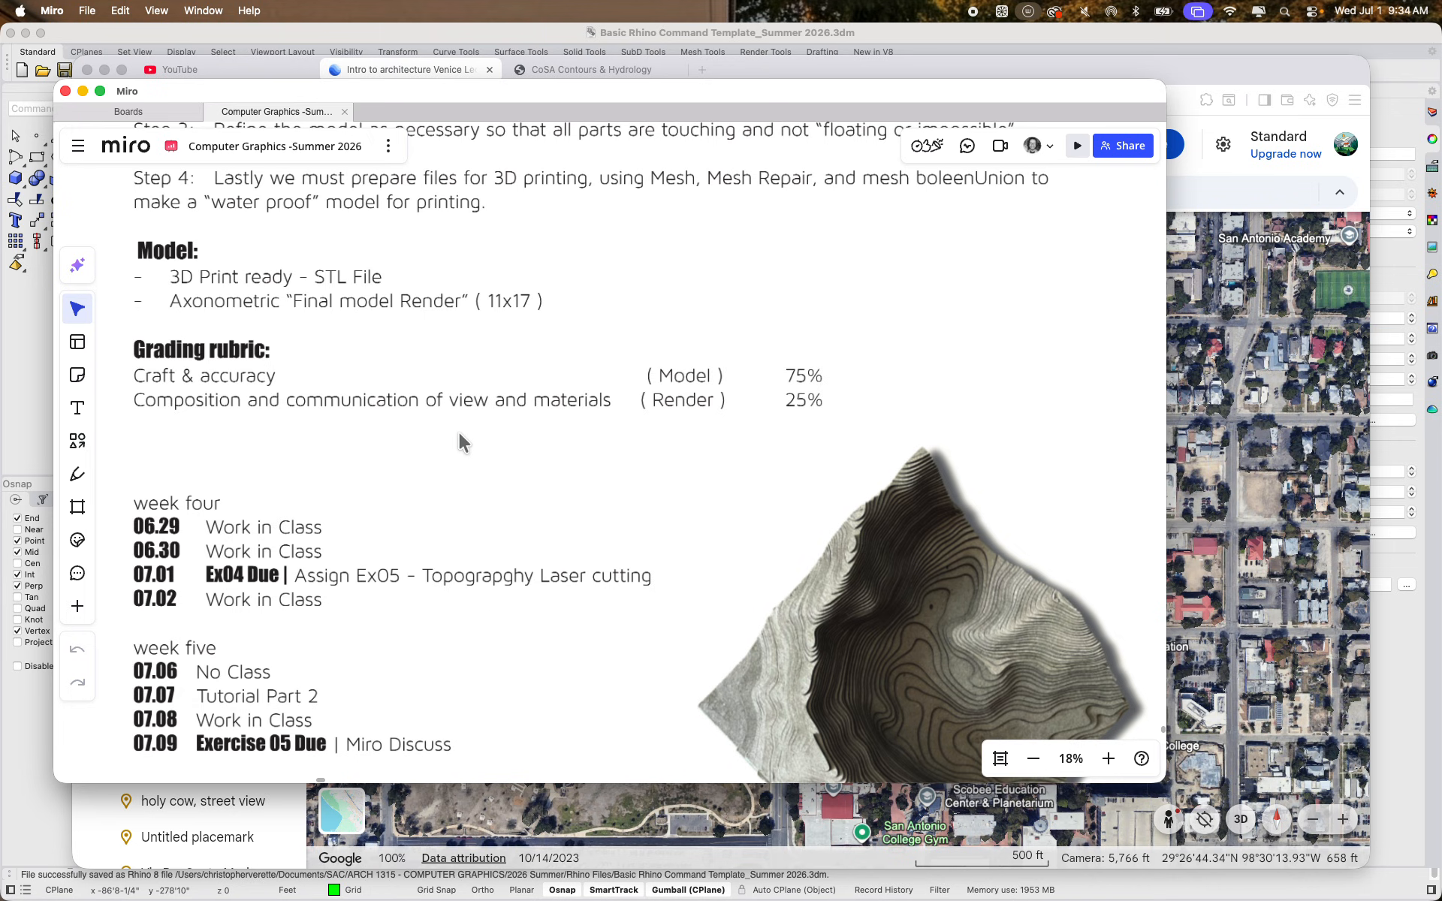
scroll(458, 434, down, 1)
right_drag(459, 477, 574, 310)
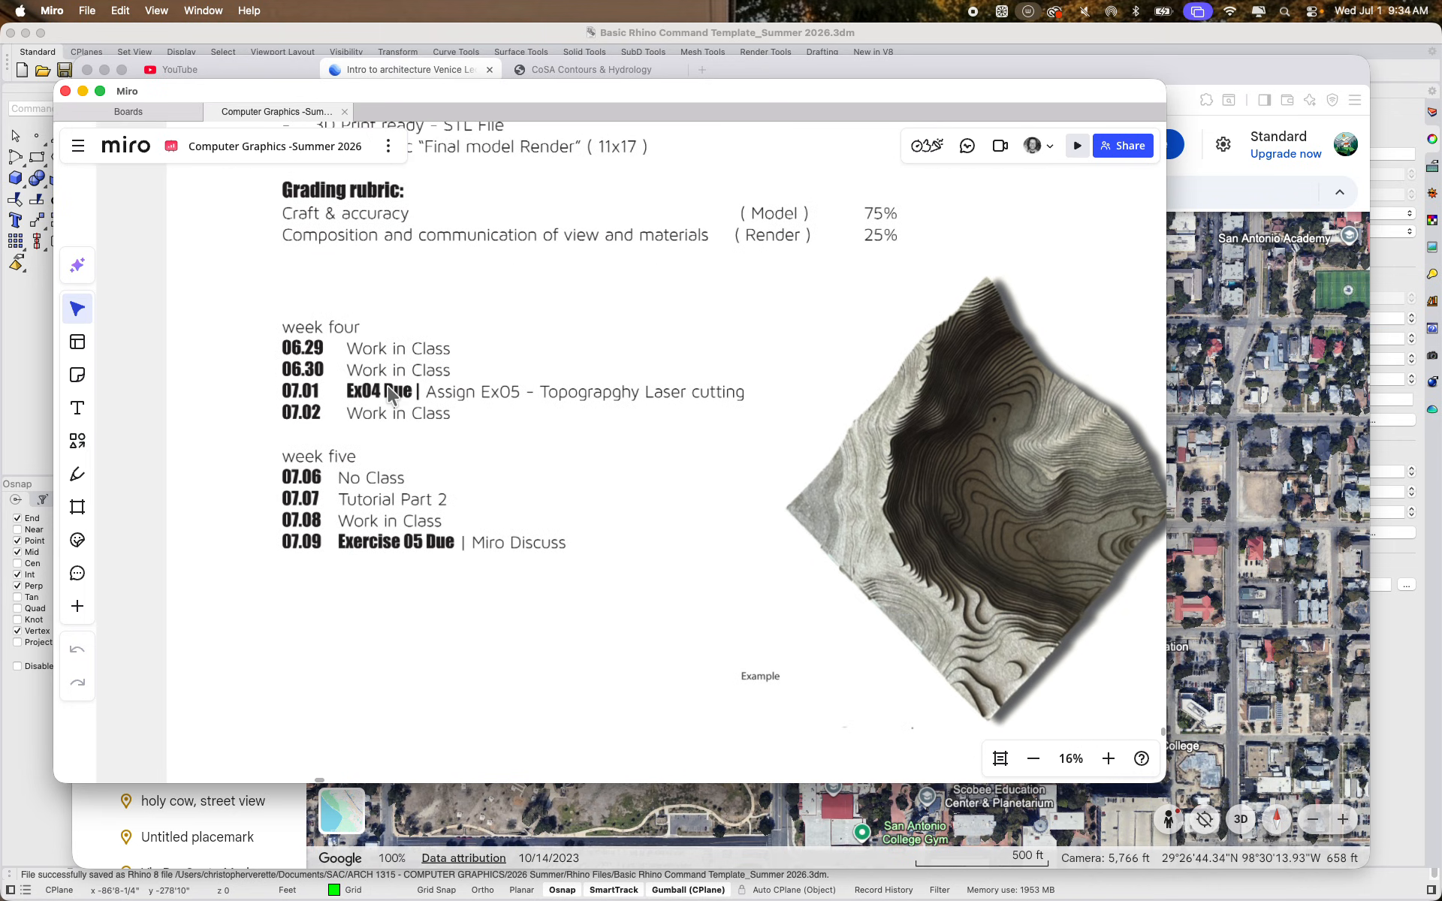
scroll(395, 394, up, 2)
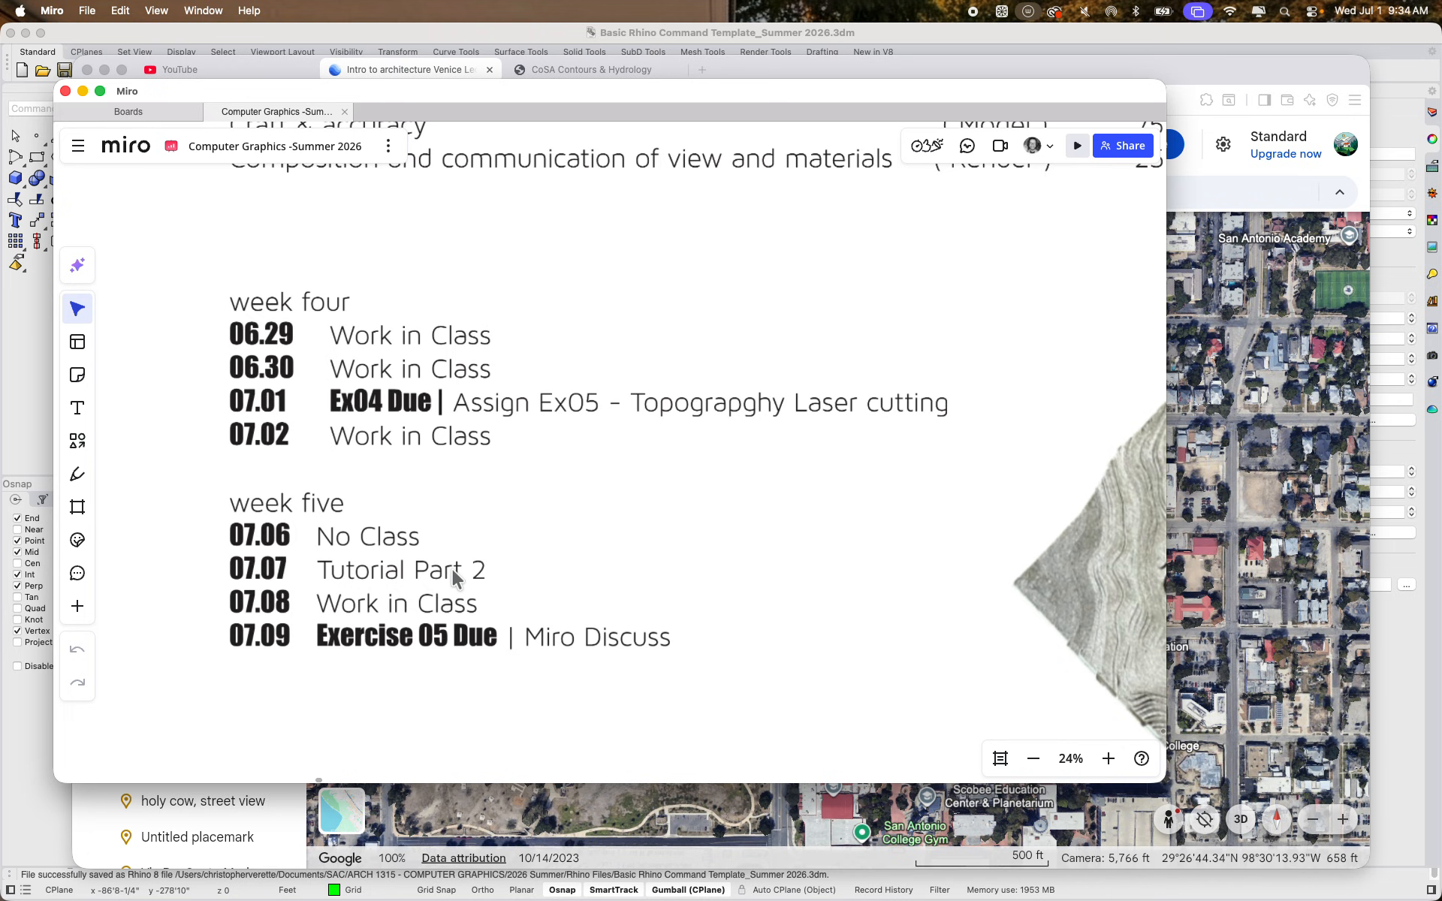
Re-read the brief's lot selection requirements, contour source link and Steps 1 to 4
click(84, 90)
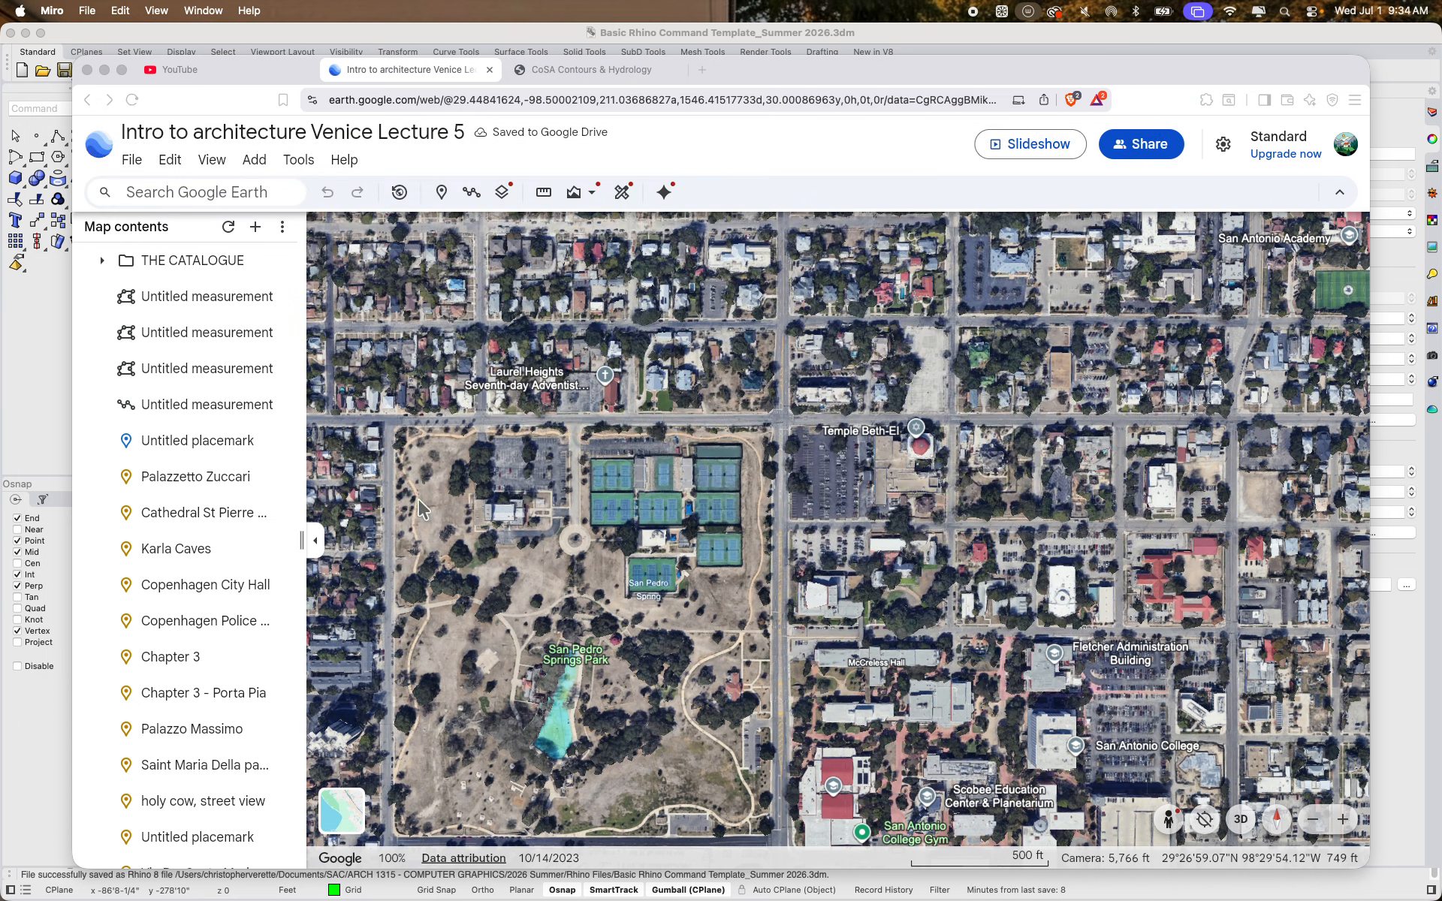
click(344, 871)
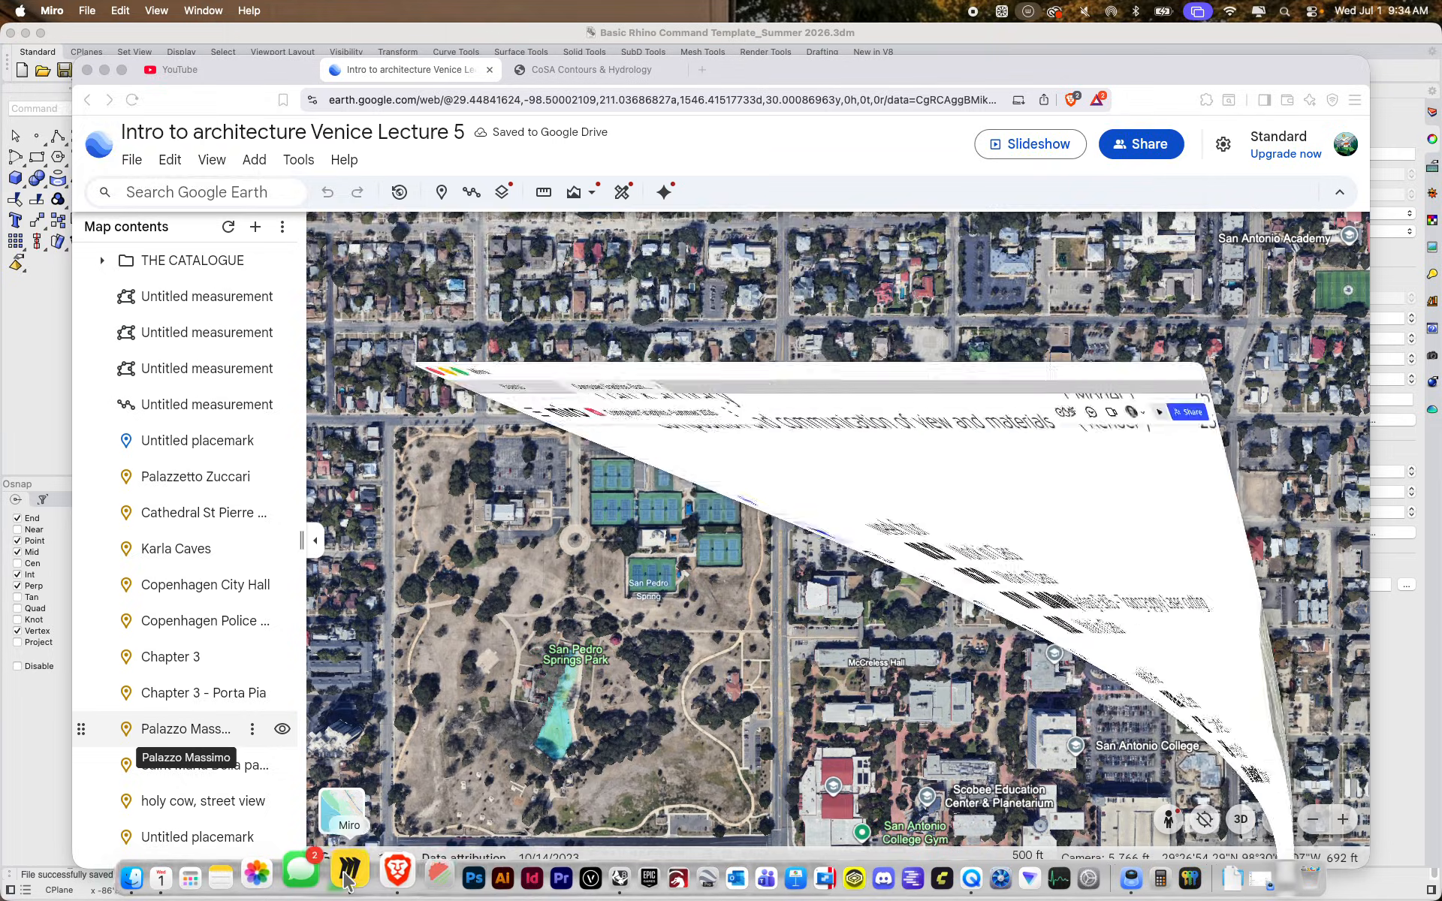
scroll(520, 503, down, 6)
scroll(539, 439, up, 3)
scroll(499, 561, up, 6)
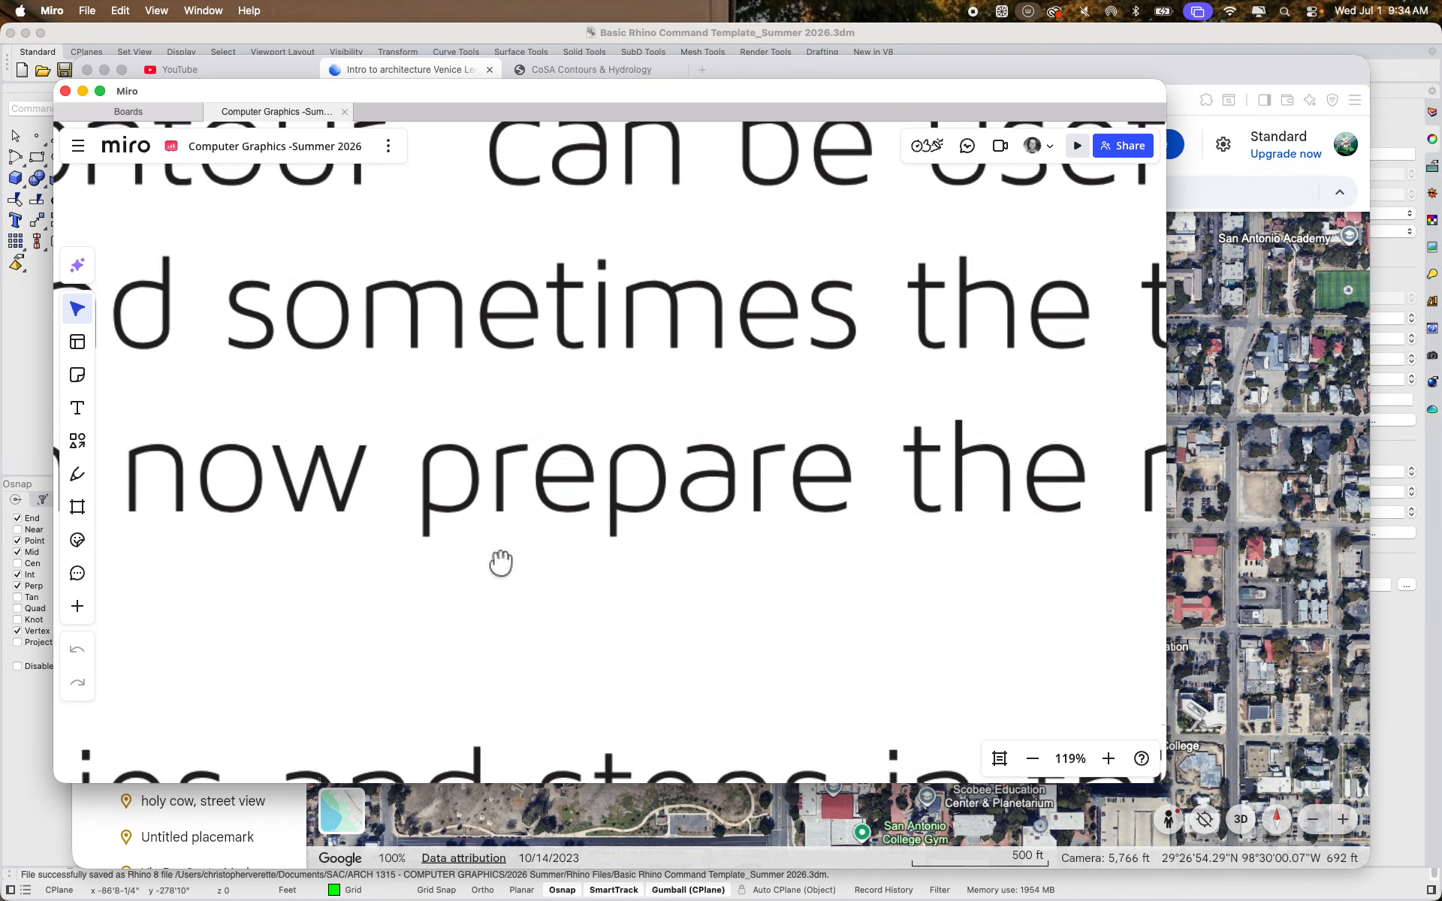
scroll(502, 561, down, 5)
right_drag(502, 524, 499, 548)
scroll(490, 462, up, 3)
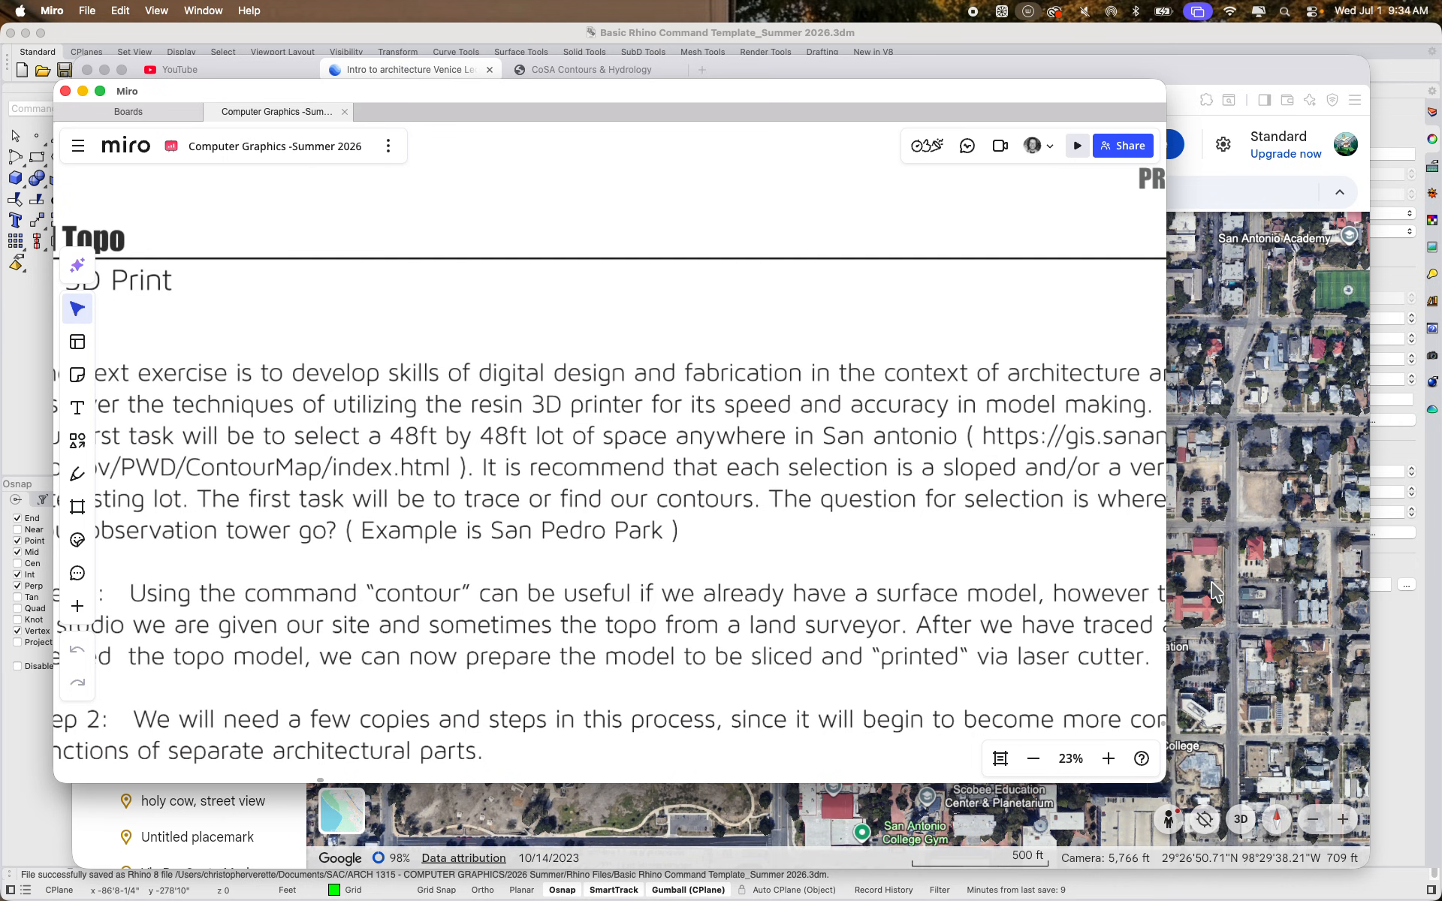
scroll(910, 552, down, 2)
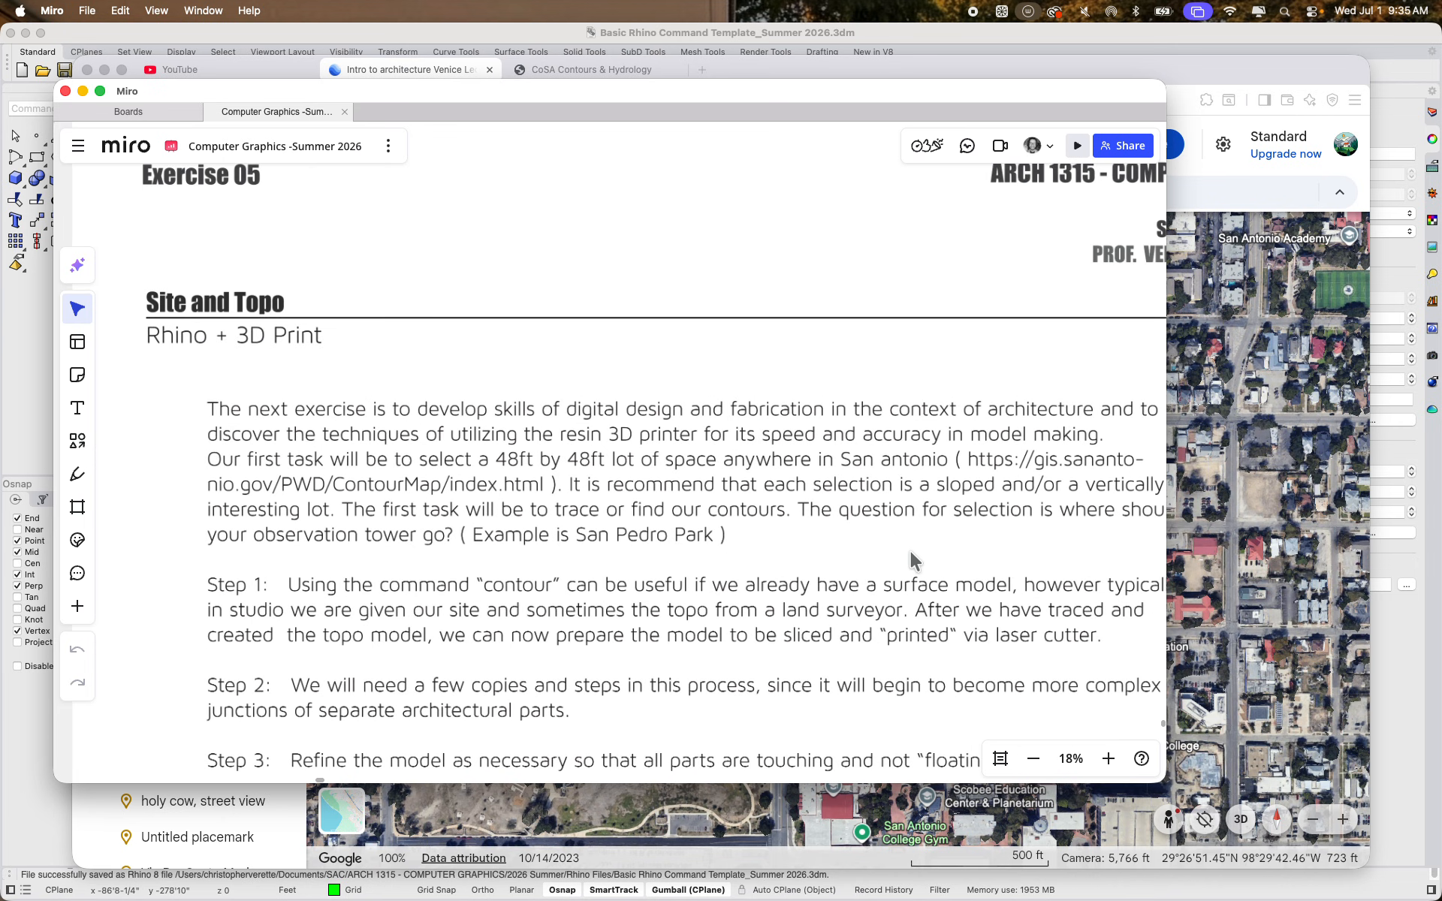
right_drag(900, 582, 879, 178)
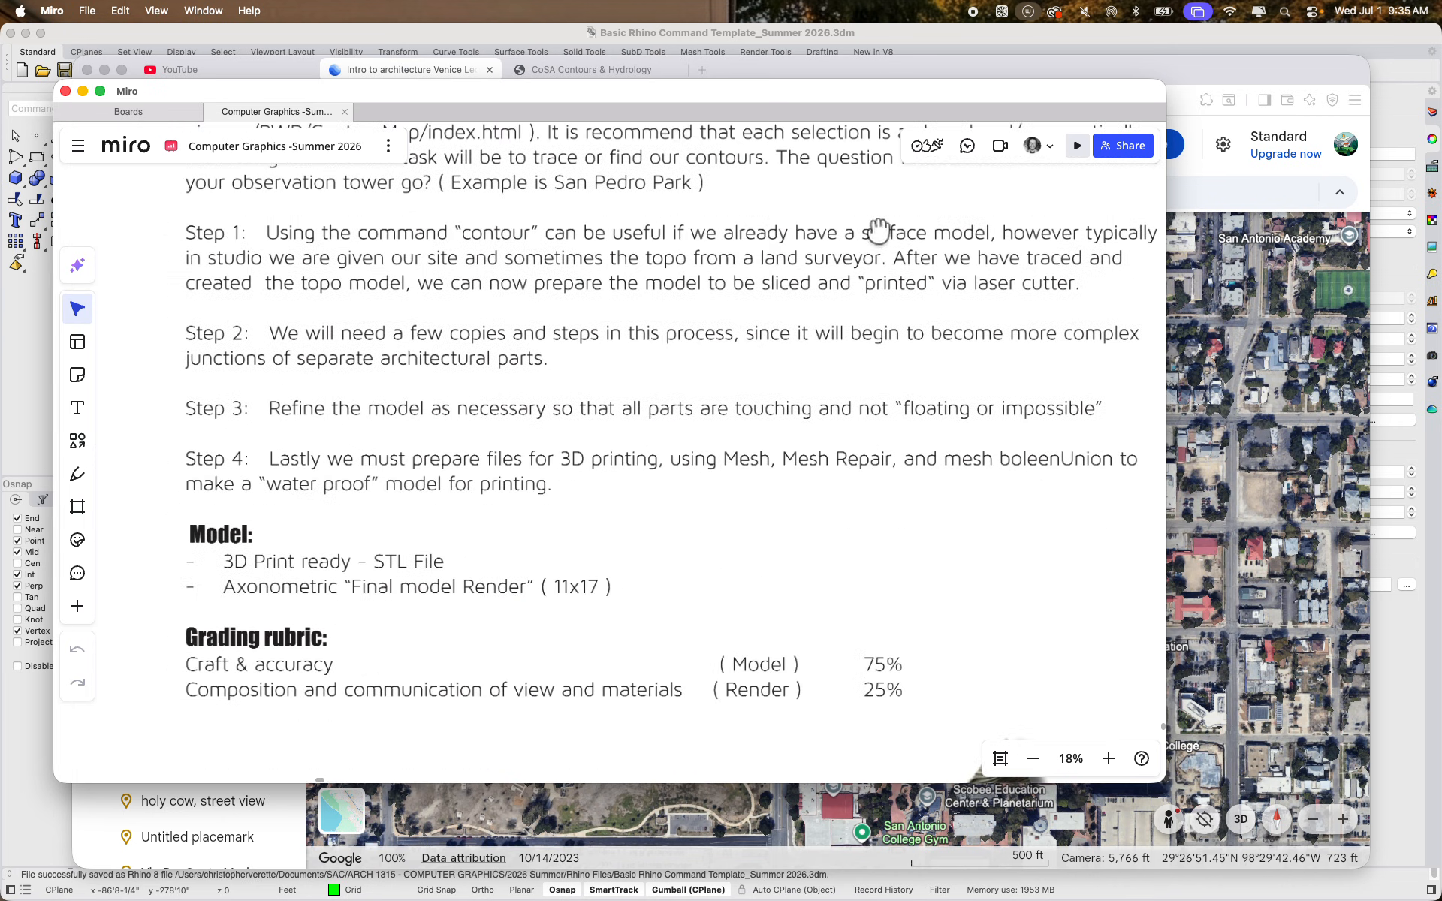
right_drag(792, 433, 741, 528)
scroll(818, 443, down, 2)
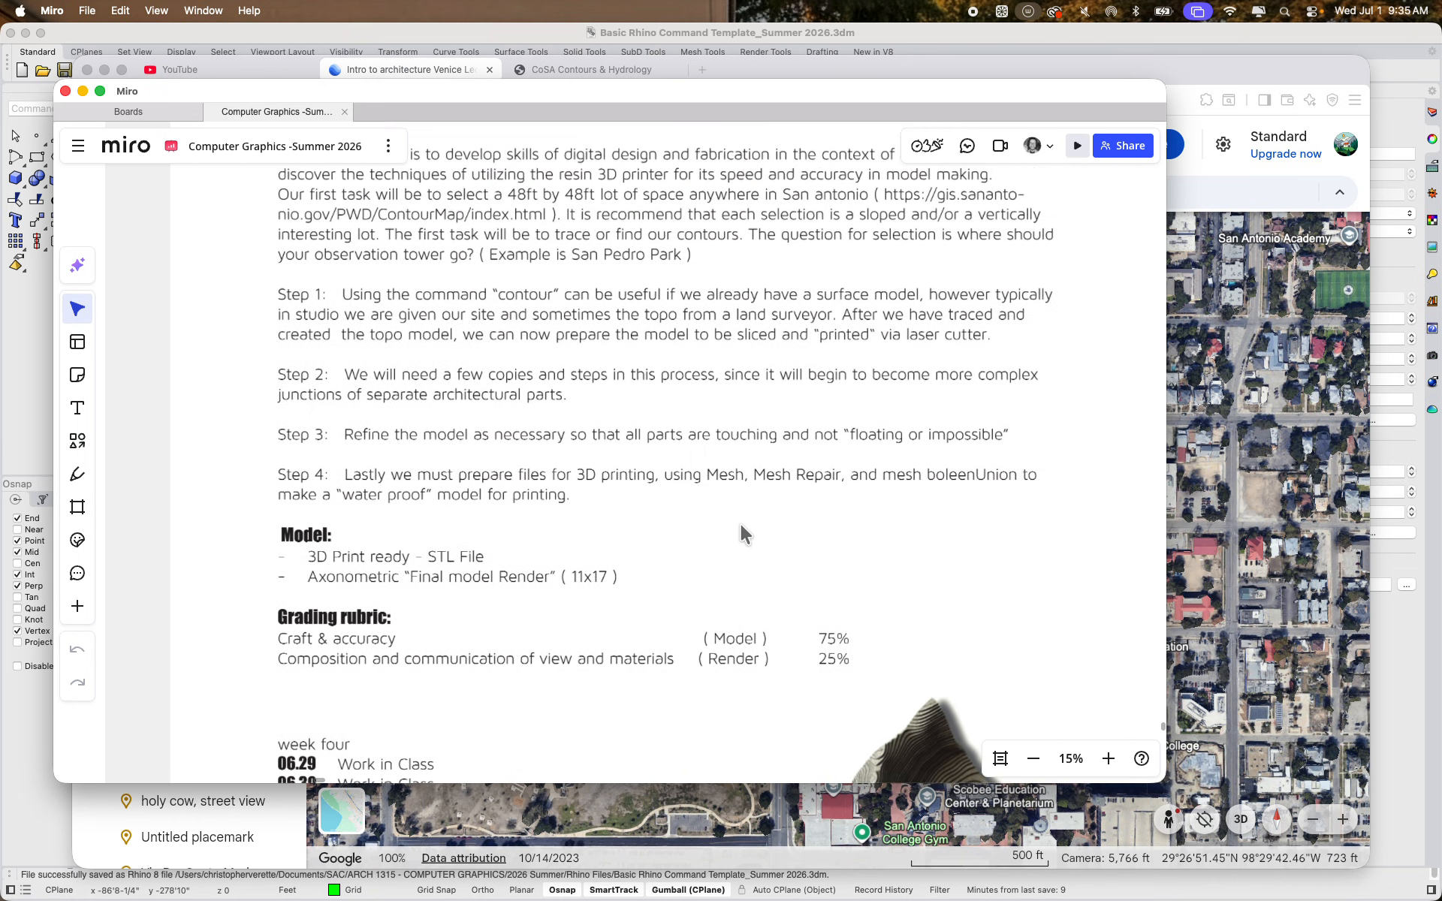
right_drag(779, 360, 766, 484)
right_drag(698, 326, 695, 353)
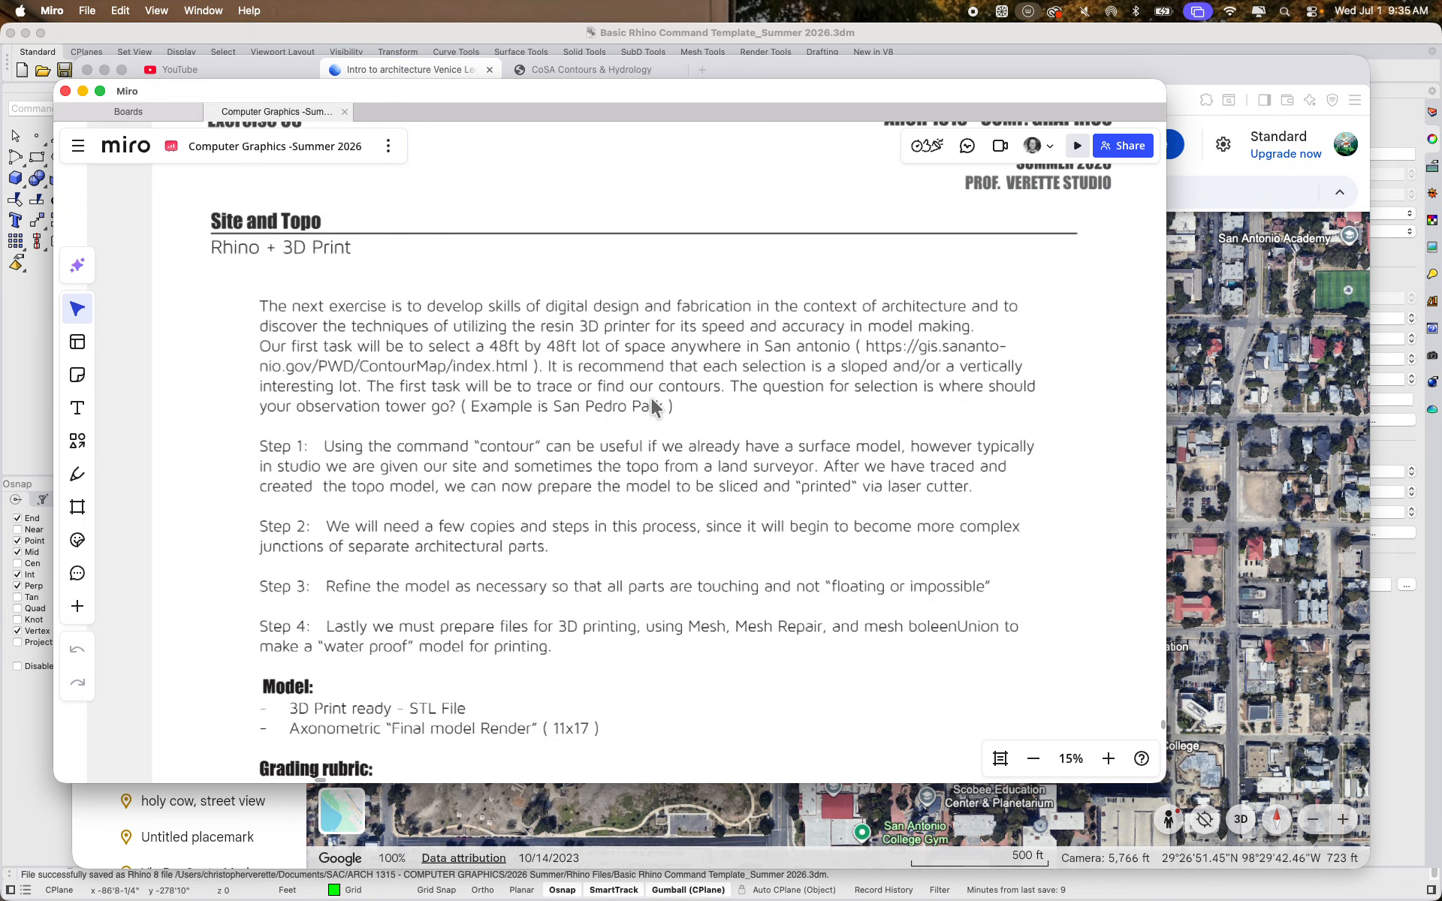
mouse_move(769, 423)
right_down()
mouse_move(711, 430)
mouse_move(756, 427)
right_up()
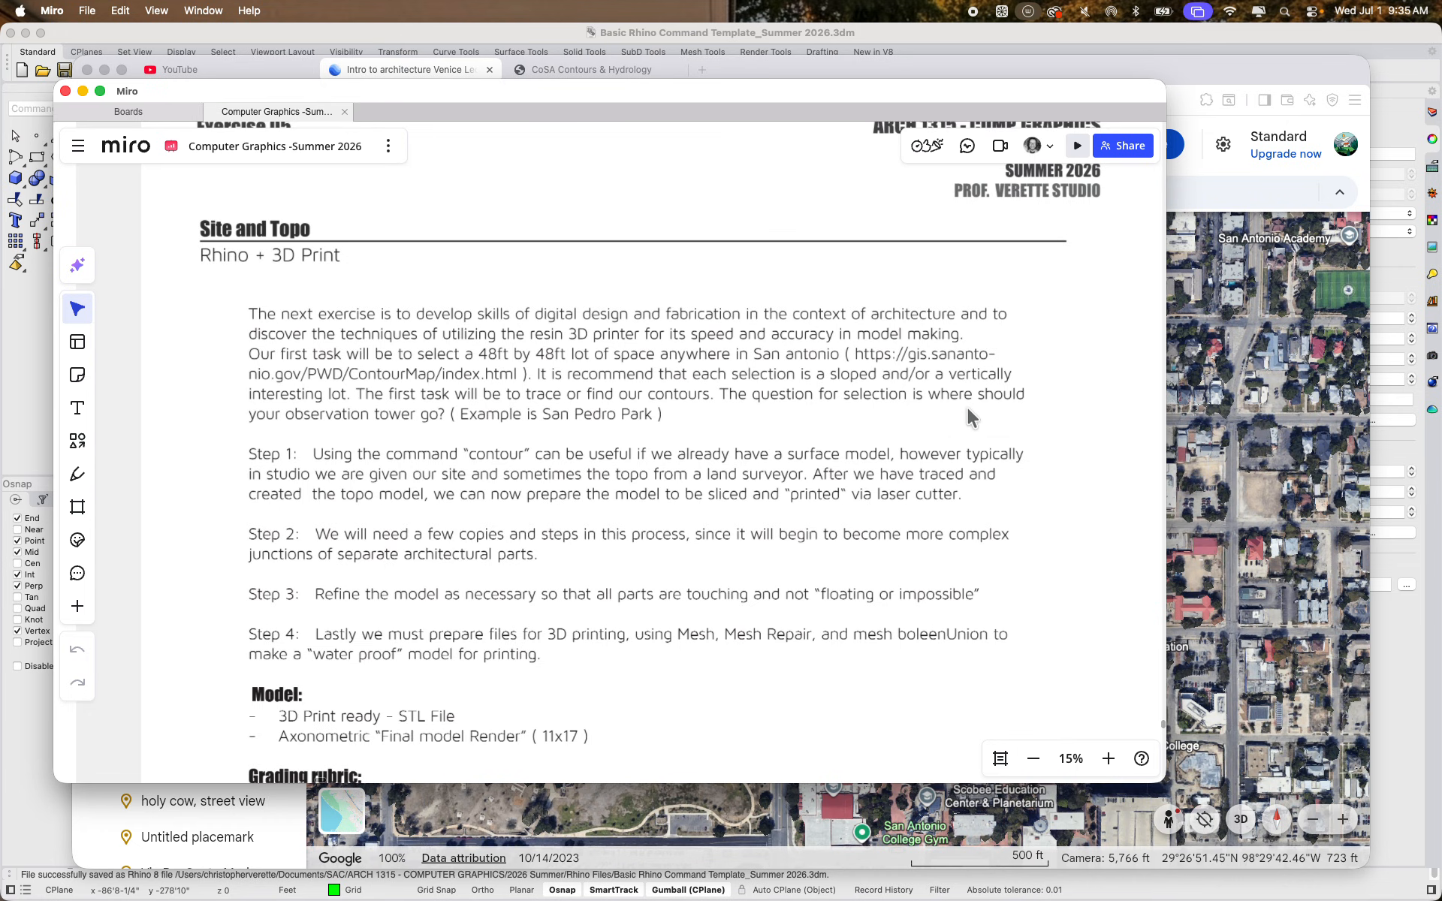
scroll(542, 428, up, 2)
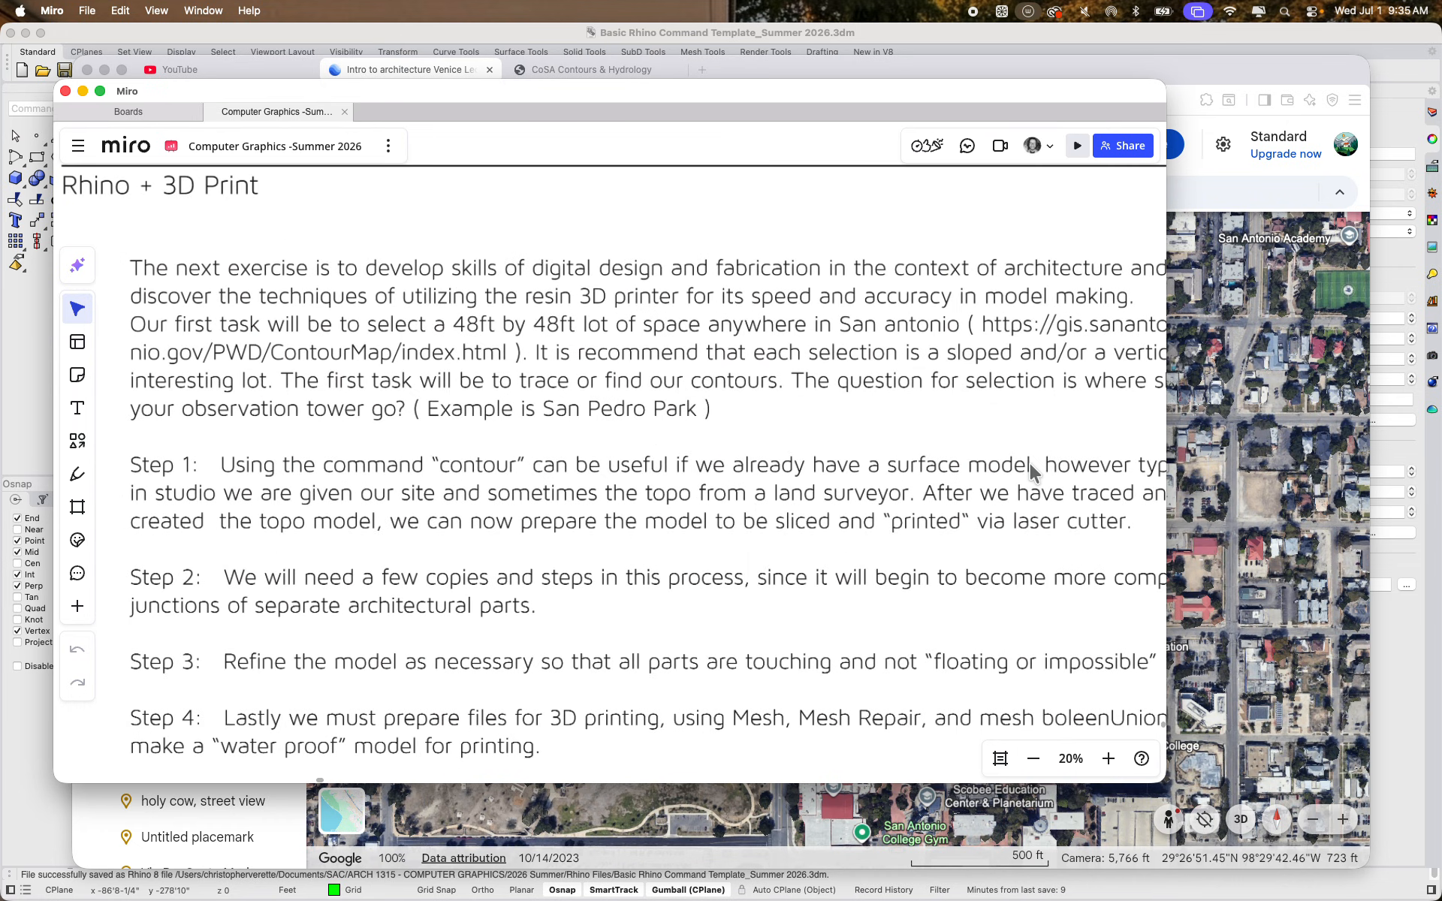
Switch to Google Earth and inspect the area between San Pedro Springs Park and San Antonio College up close
click(1246, 537)
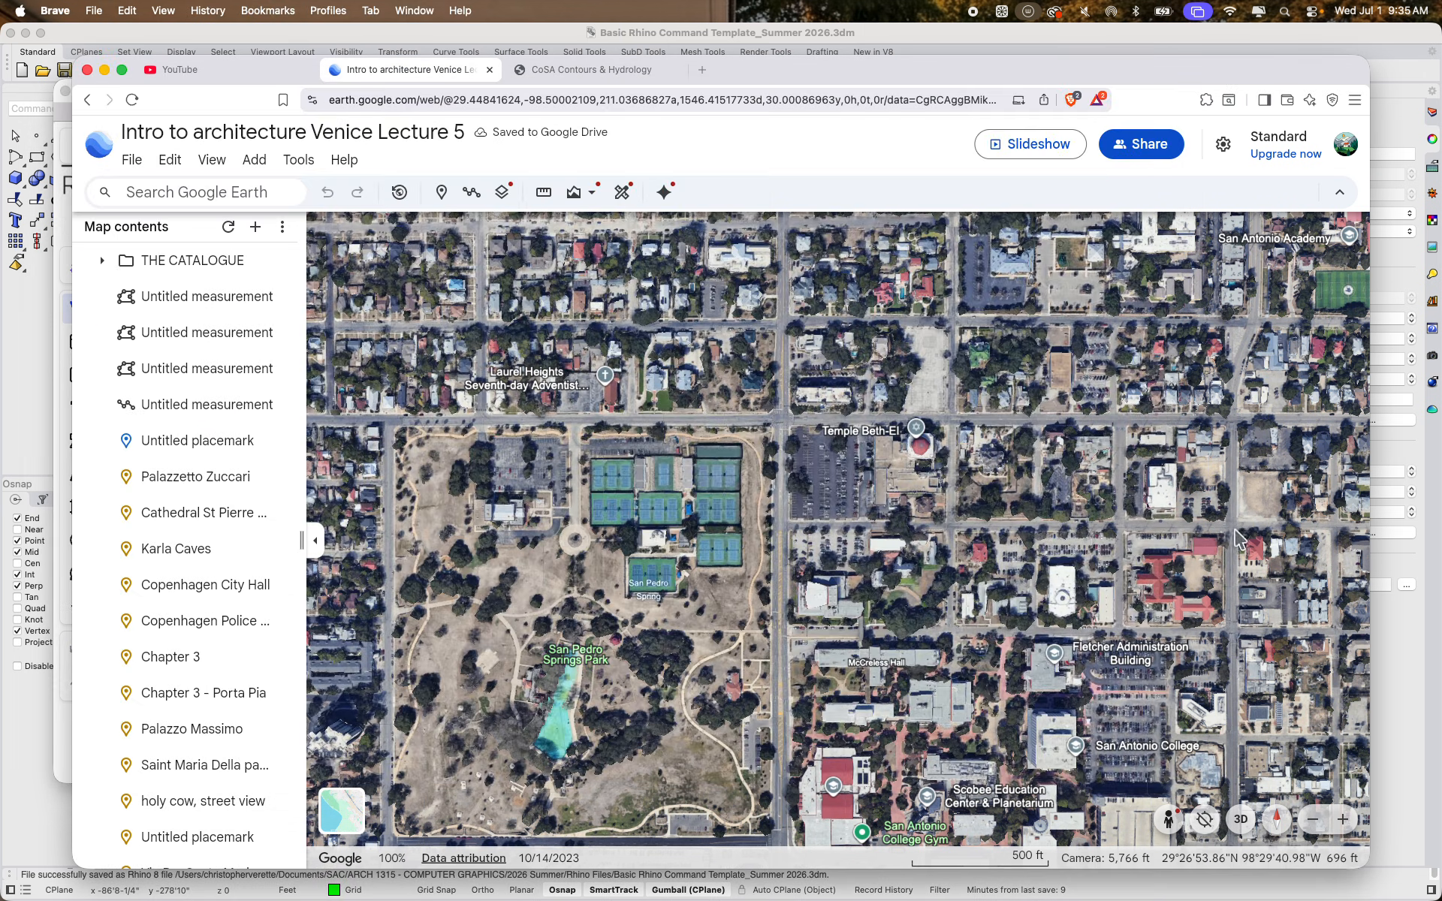
scroll(912, 644, up, 5)
scroll(886, 738, down, 5)
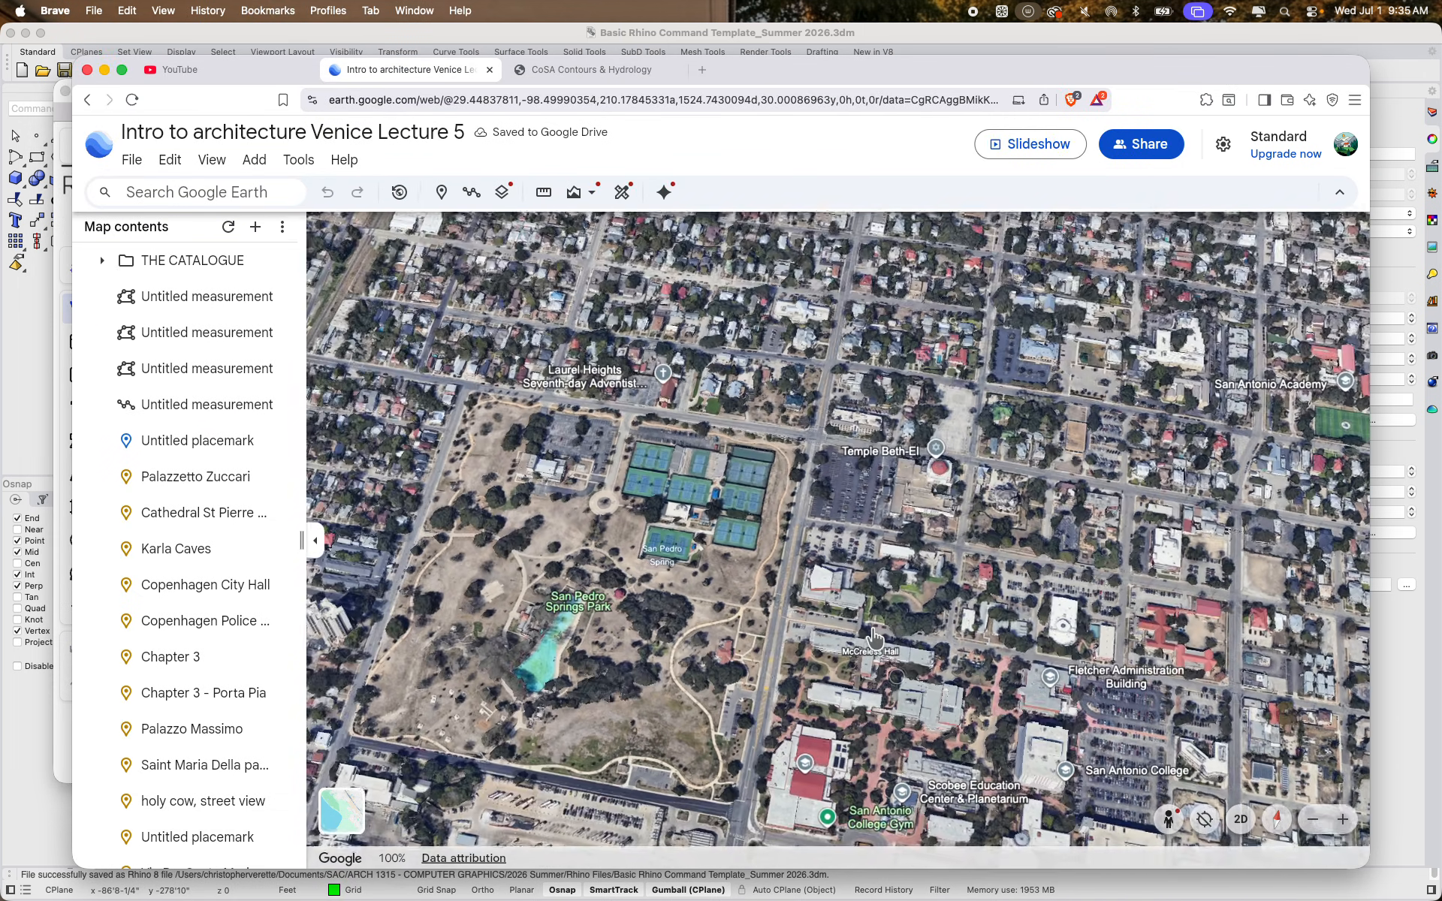
drag(873, 637, 918, 579)
scroll(871, 645, up, 3)
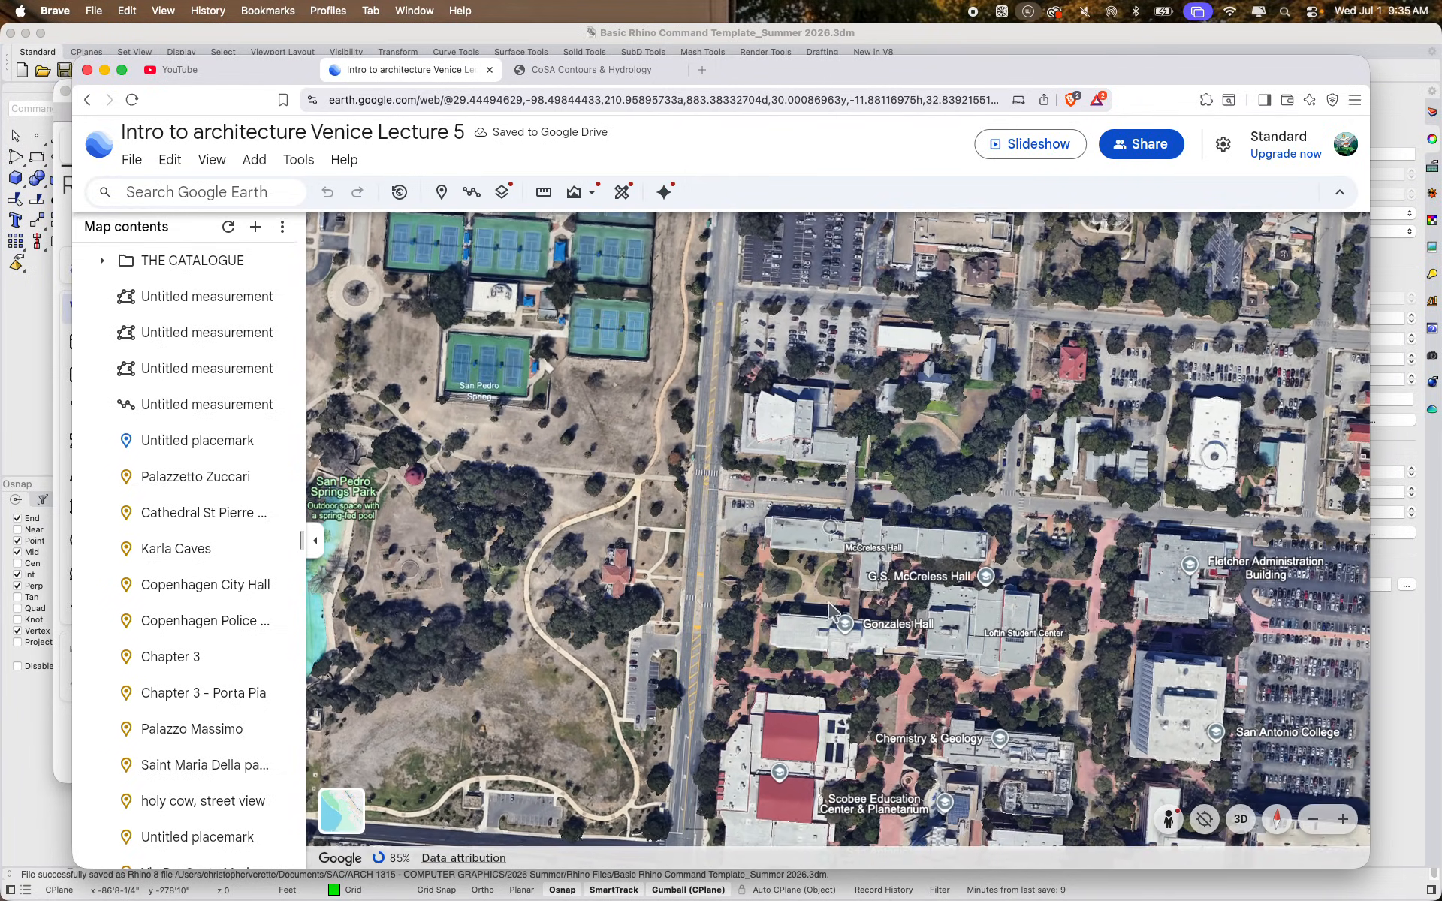
Inspect the park corner by the tennis courts, stairs and intersection, both from above and in a tilted view, as a possible site
drag(832, 257, 829, 526)
scroll(829, 525, up, 10)
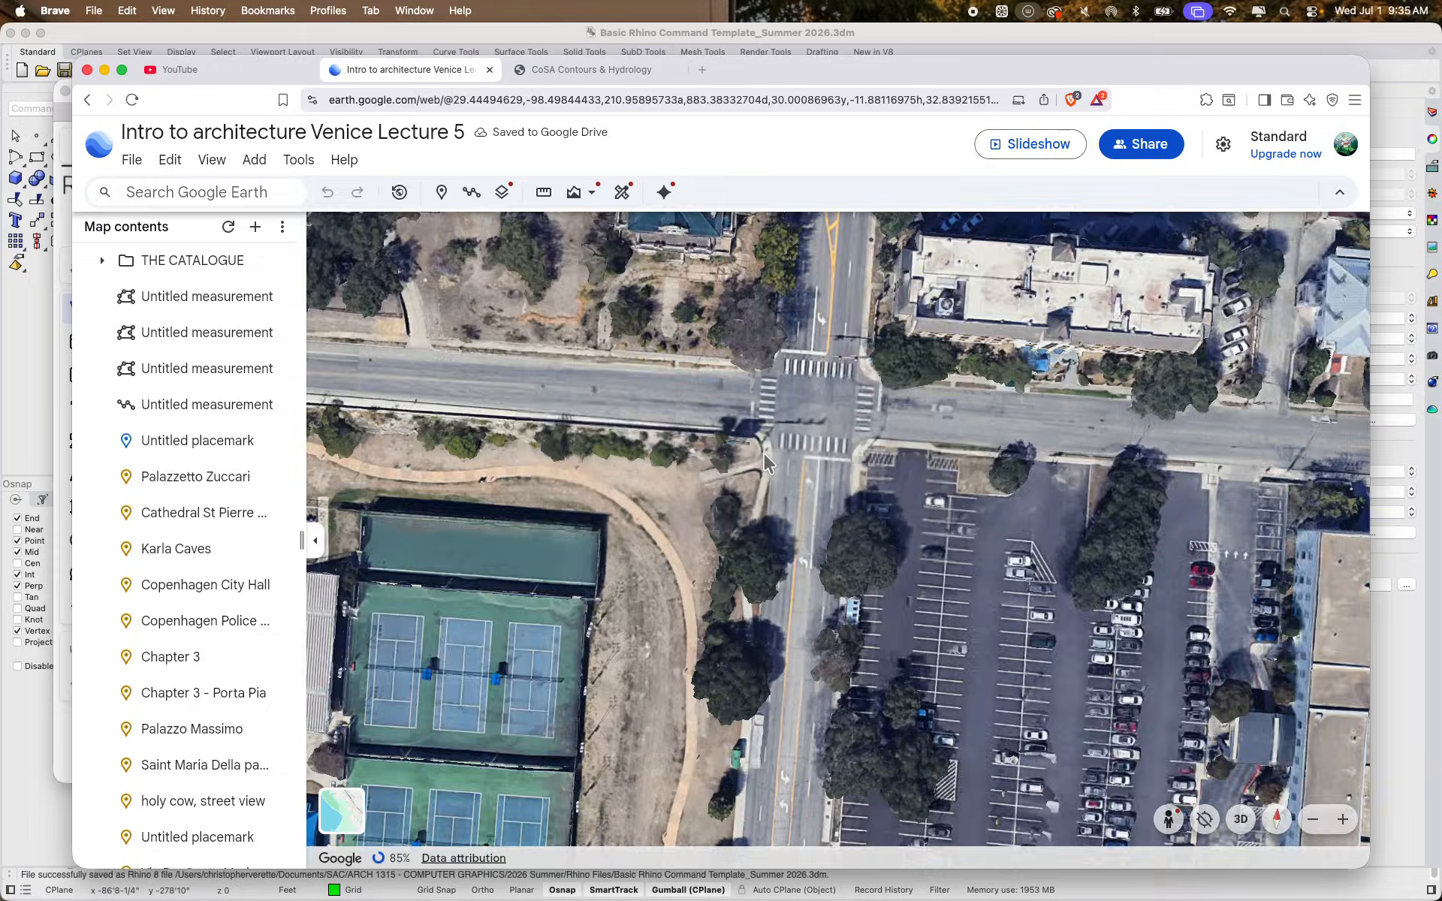
scroll(694, 499, up, 3)
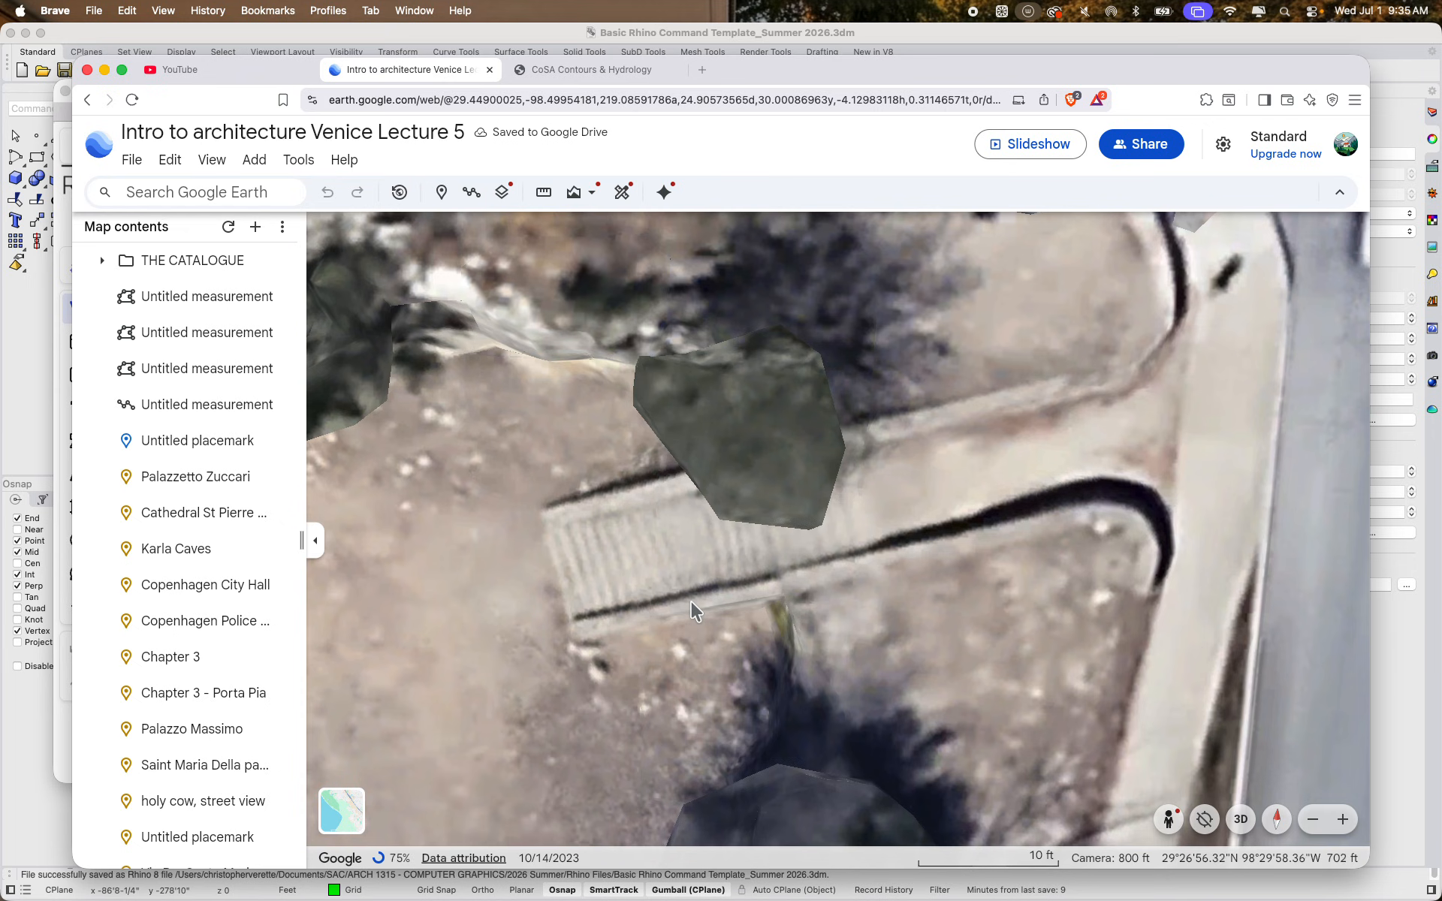
scroll(690, 602, down, 4)
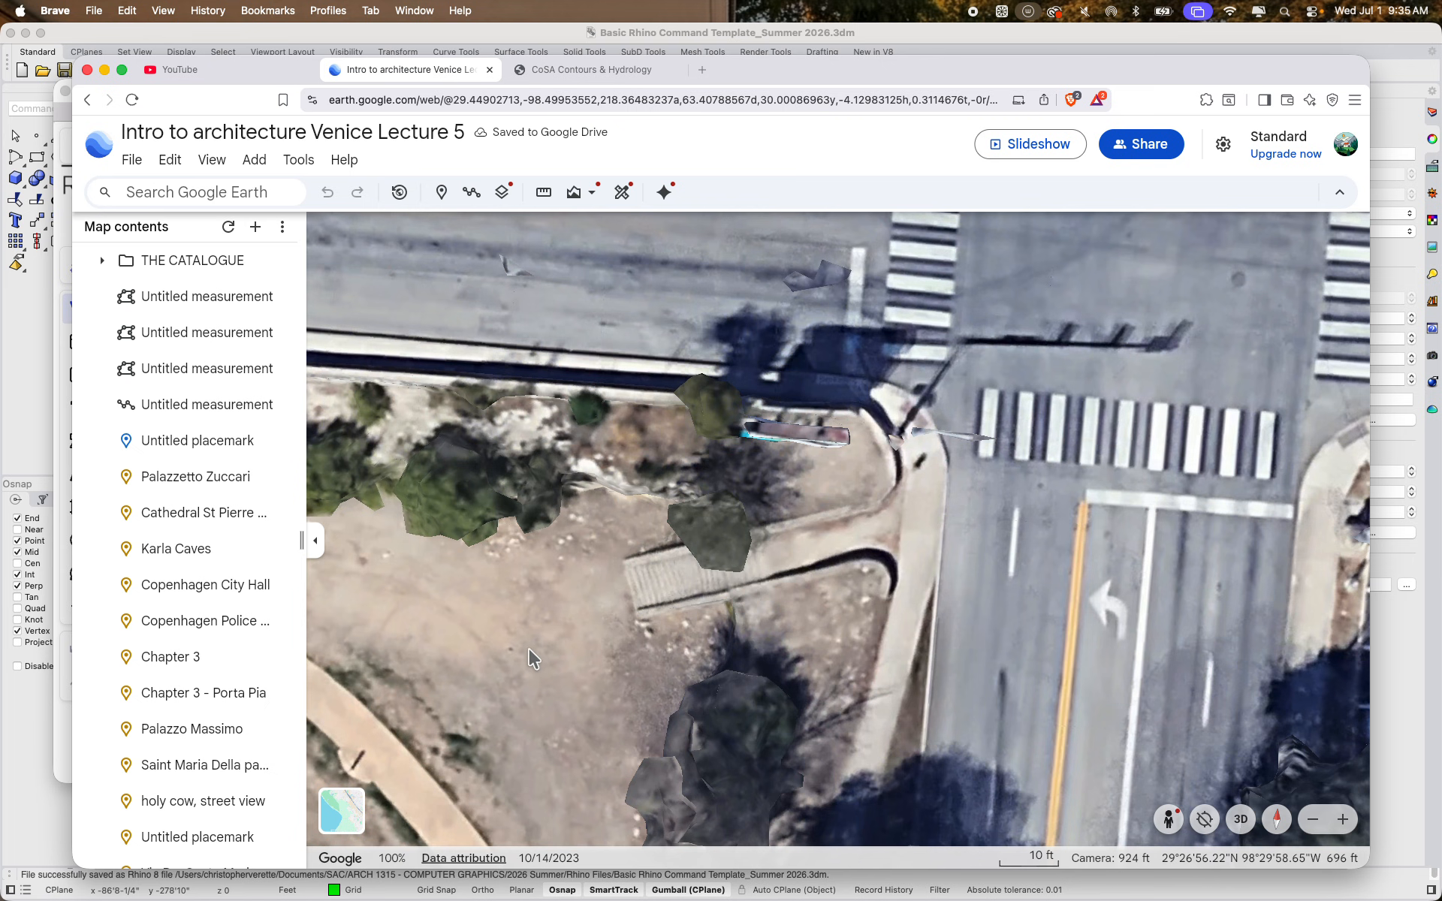
drag(599, 612, 847, 509)
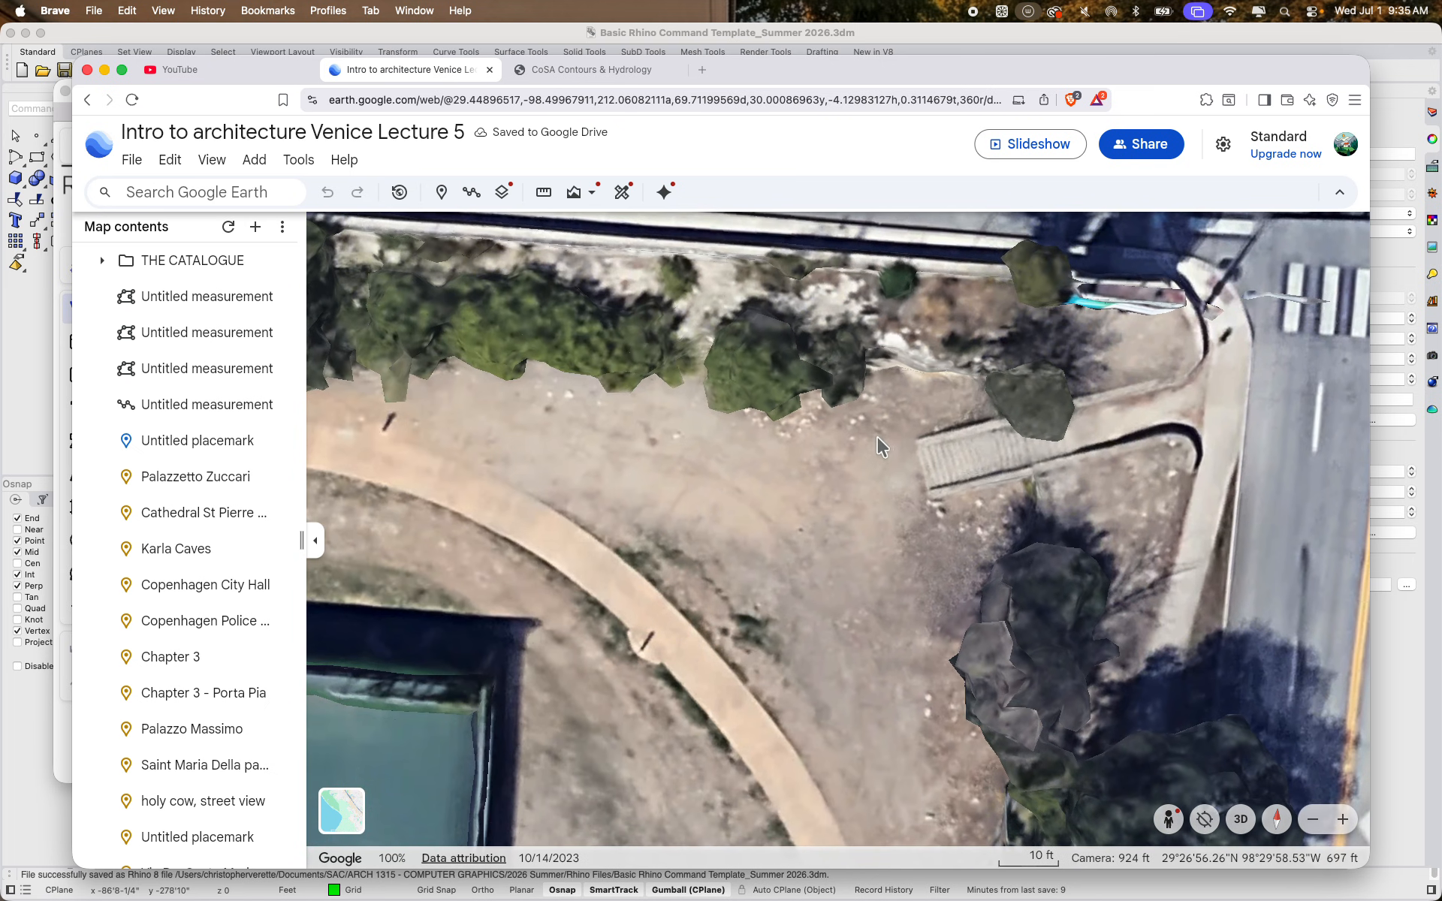
scroll(655, 542, down, 5)
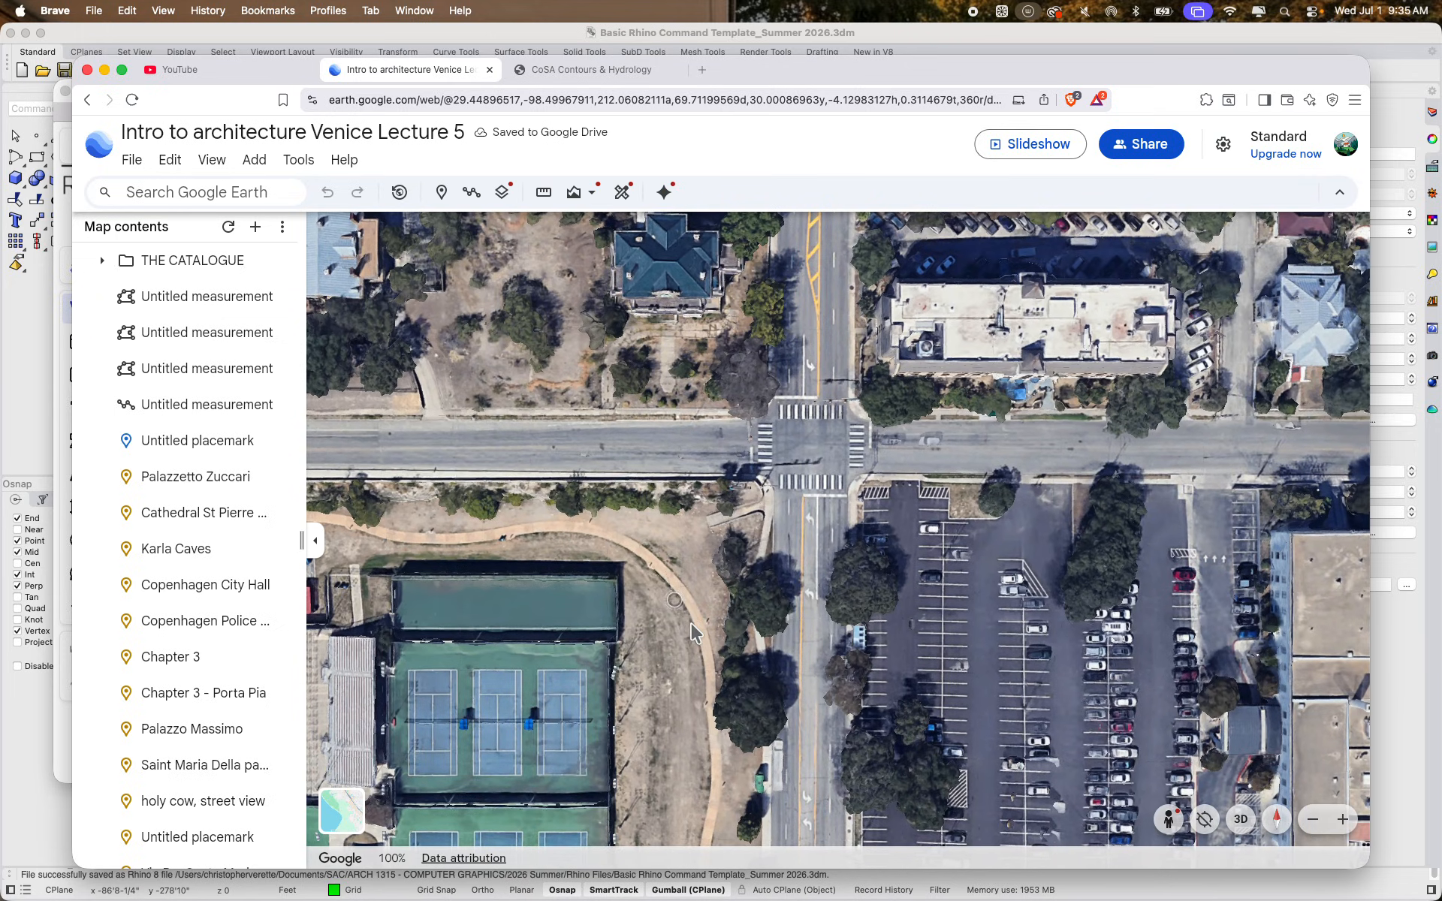
drag(701, 626, 998, 315)
scroll(712, 496, up, 5)
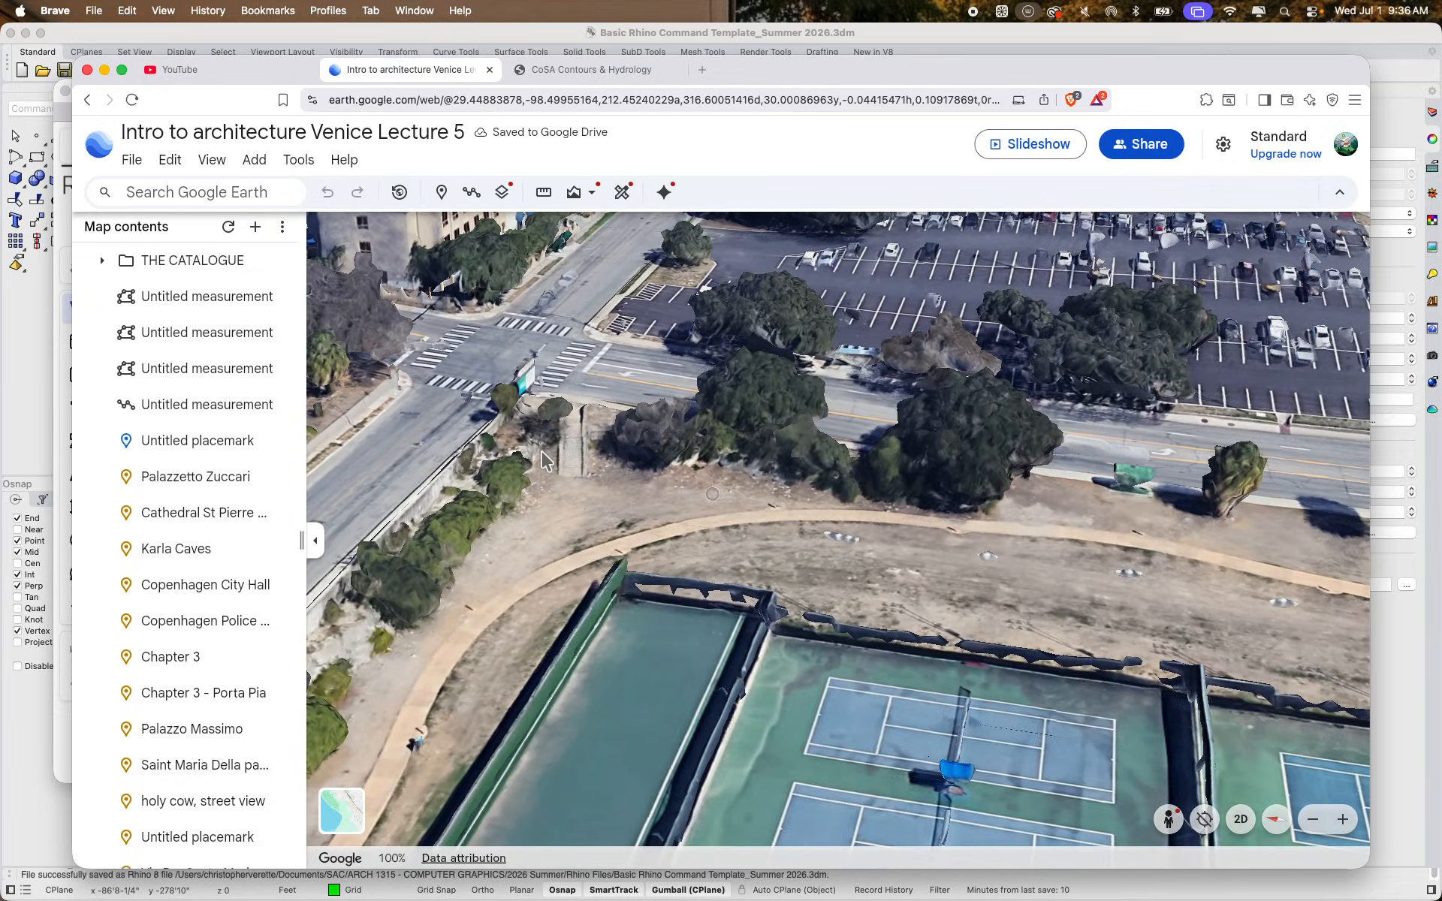
scroll(552, 452, up, 5)
shift+drag(768, 515, 526, 677)
scroll(696, 592, down, 5)
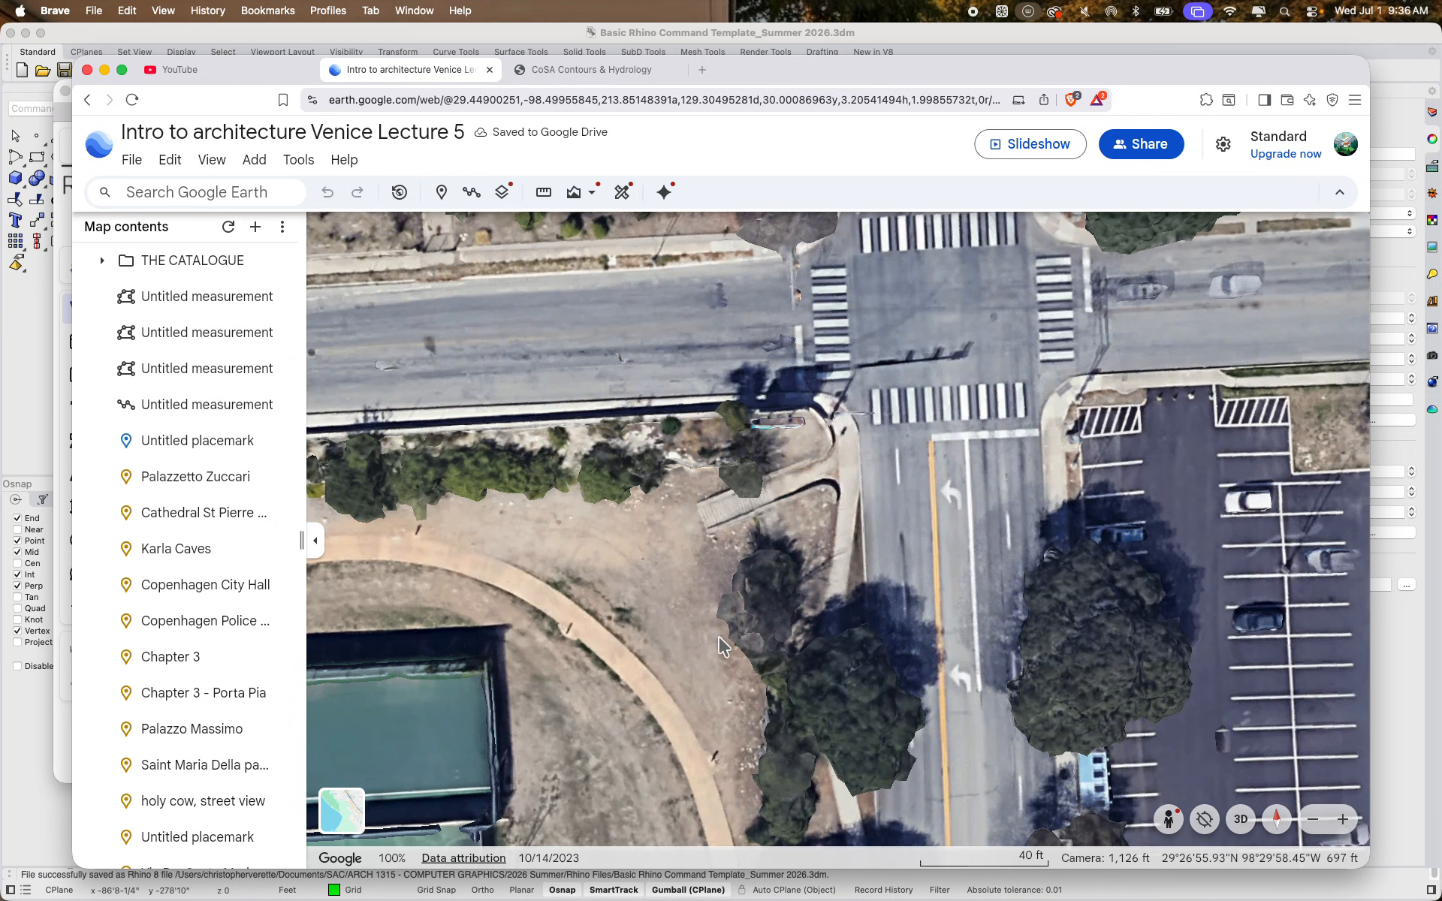
Measure a 48 ft line running east from beside the curved path, just south of the stairs, into the trees
scroll(715, 627, up, 2)
scroll(714, 628, up, 2)
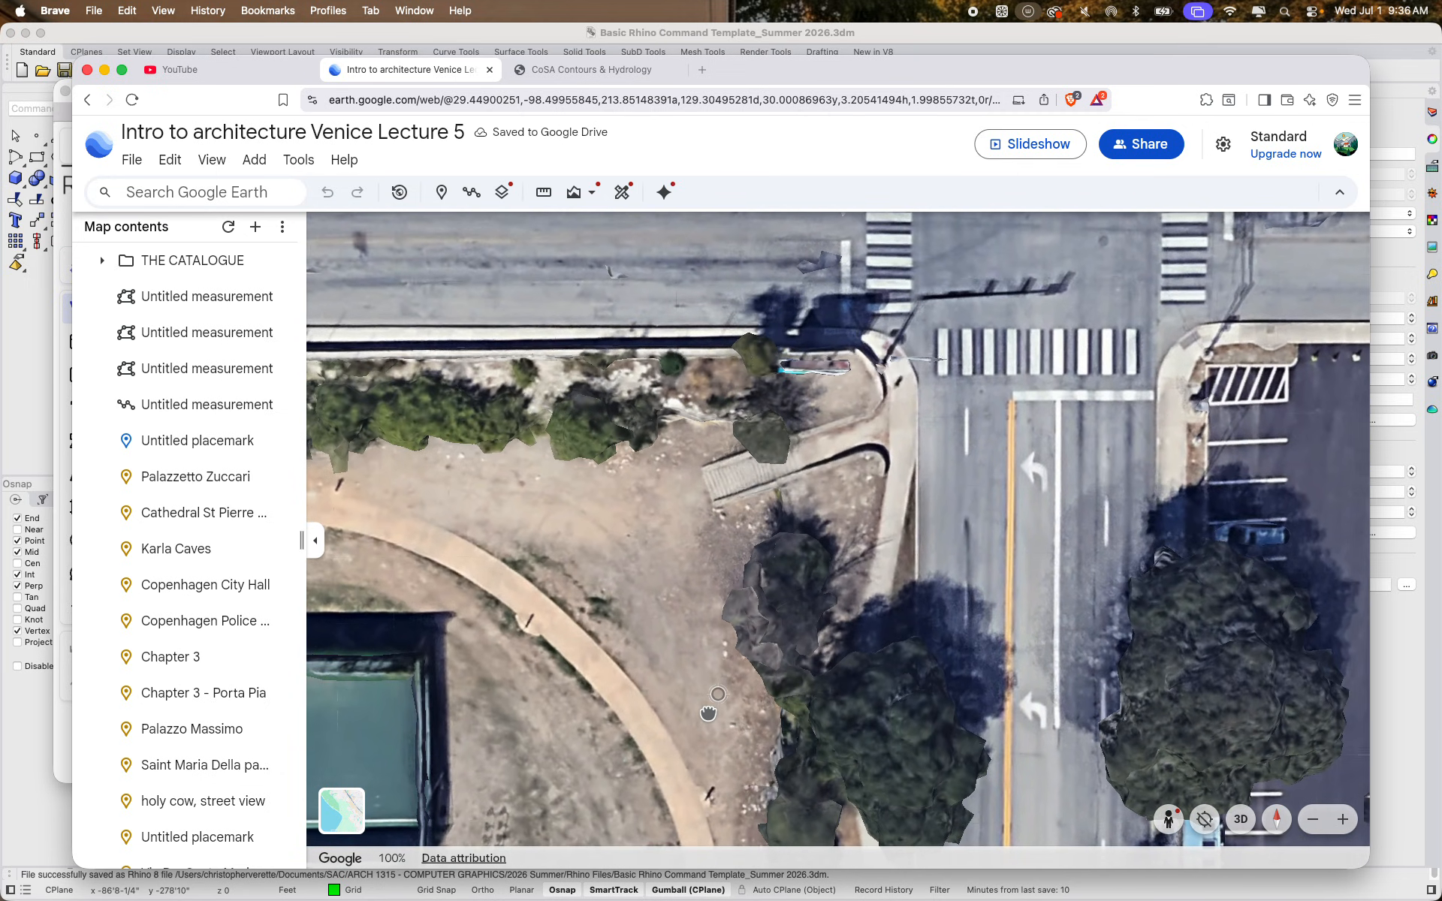
drag(709, 715, 704, 588)
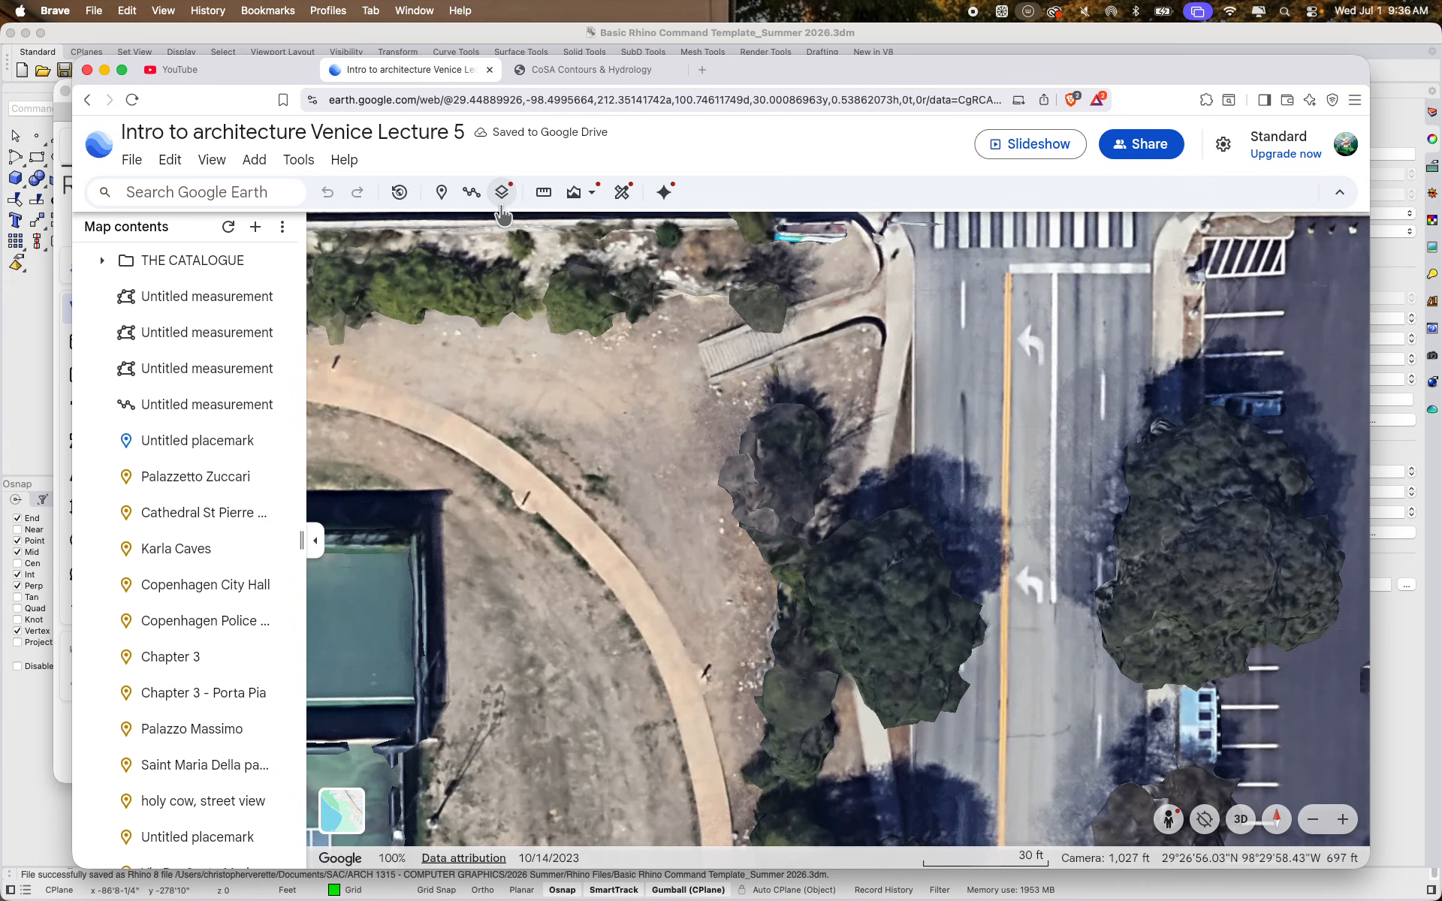
click(543, 192)
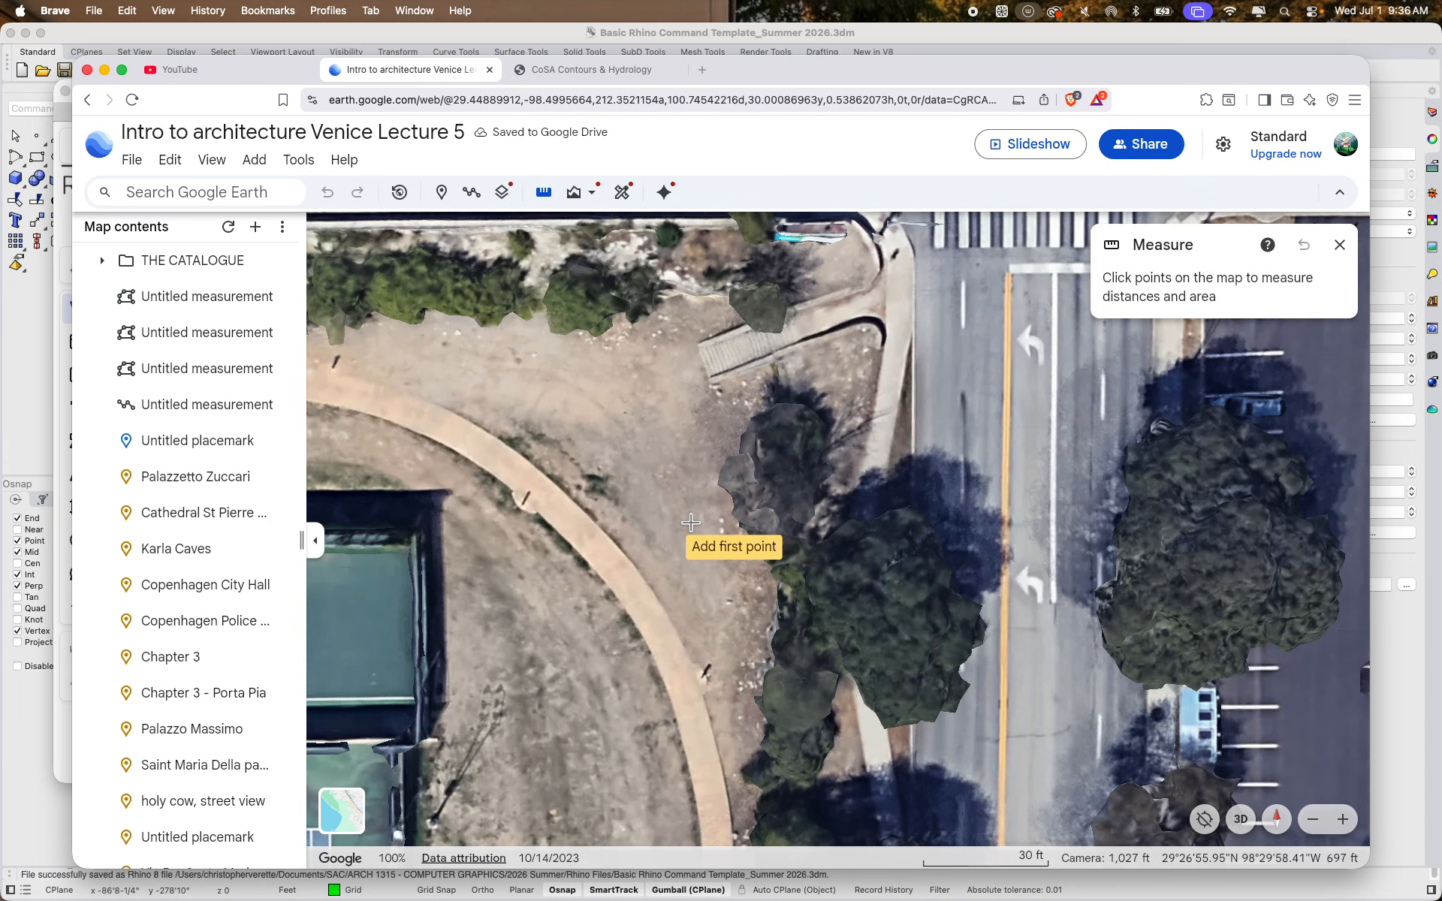
click(637, 535)
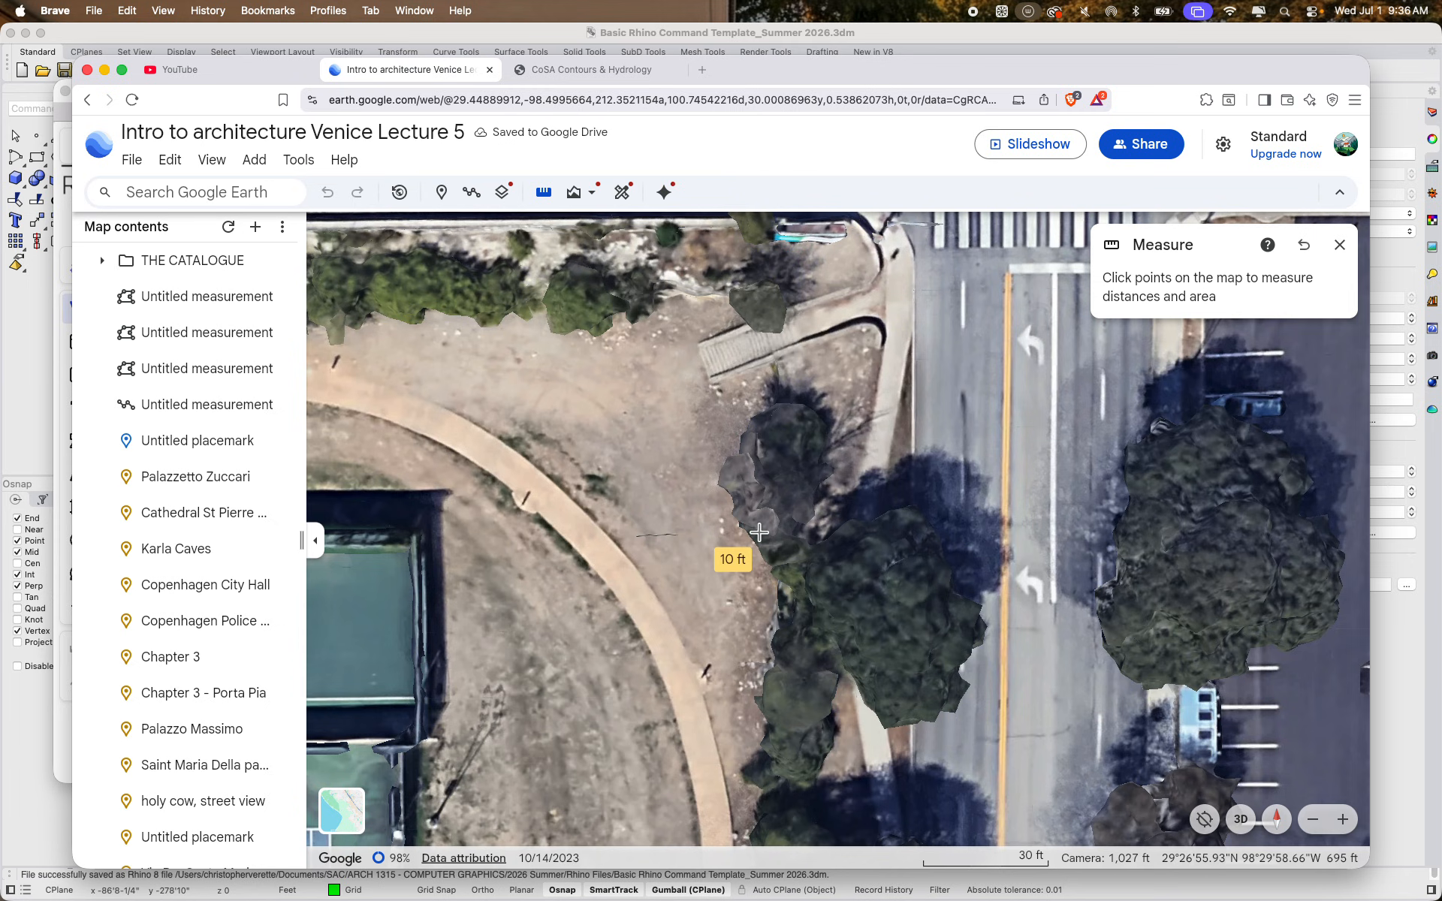
click(841, 536)
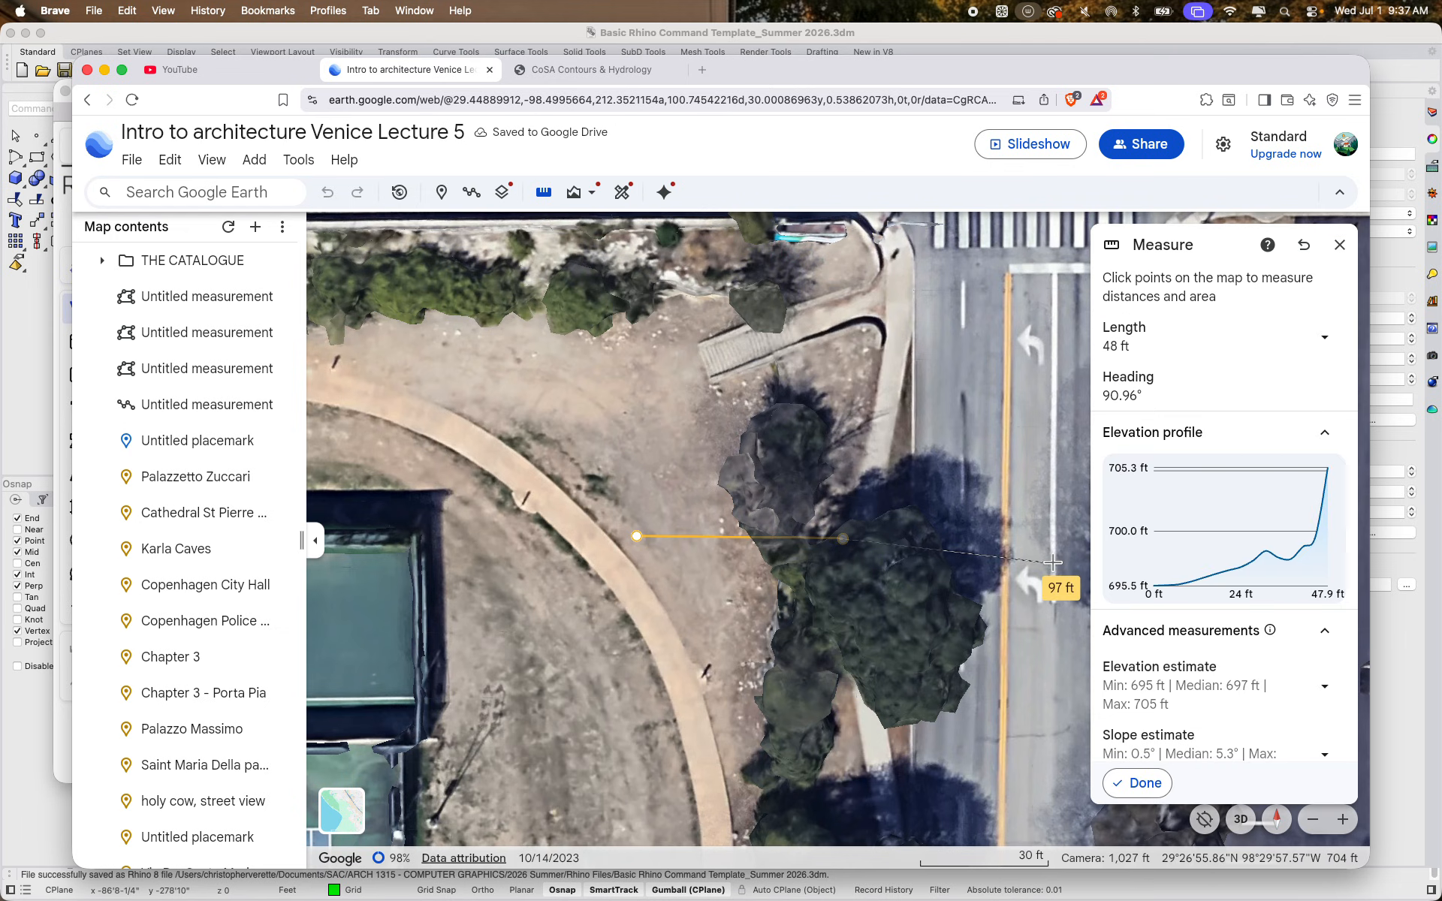
click(1138, 783)
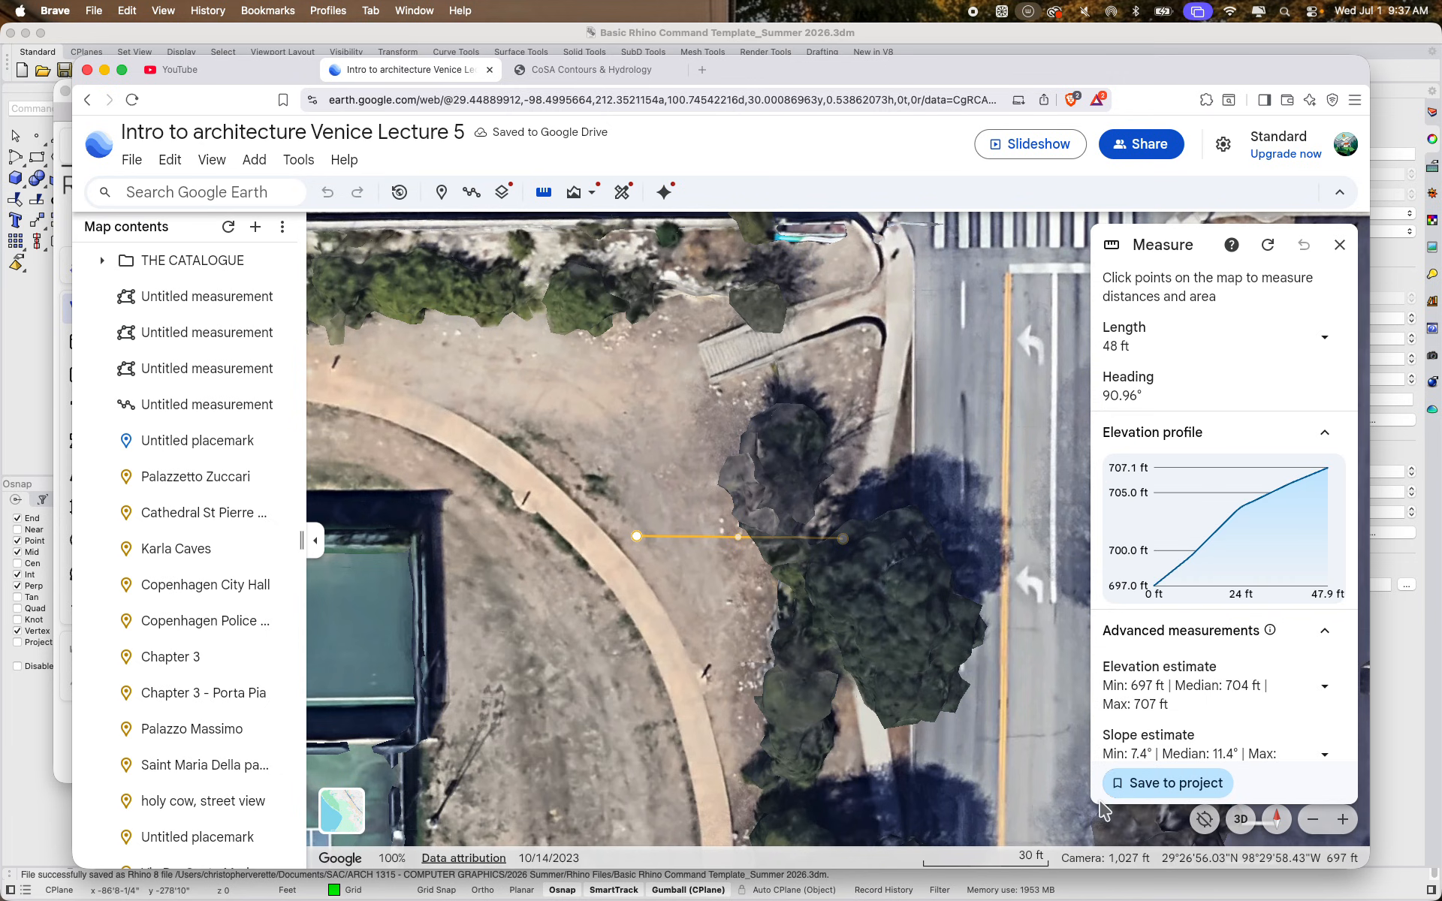
Save the measured line to the project under the name "48' measure" and close its details
click(1117, 786)
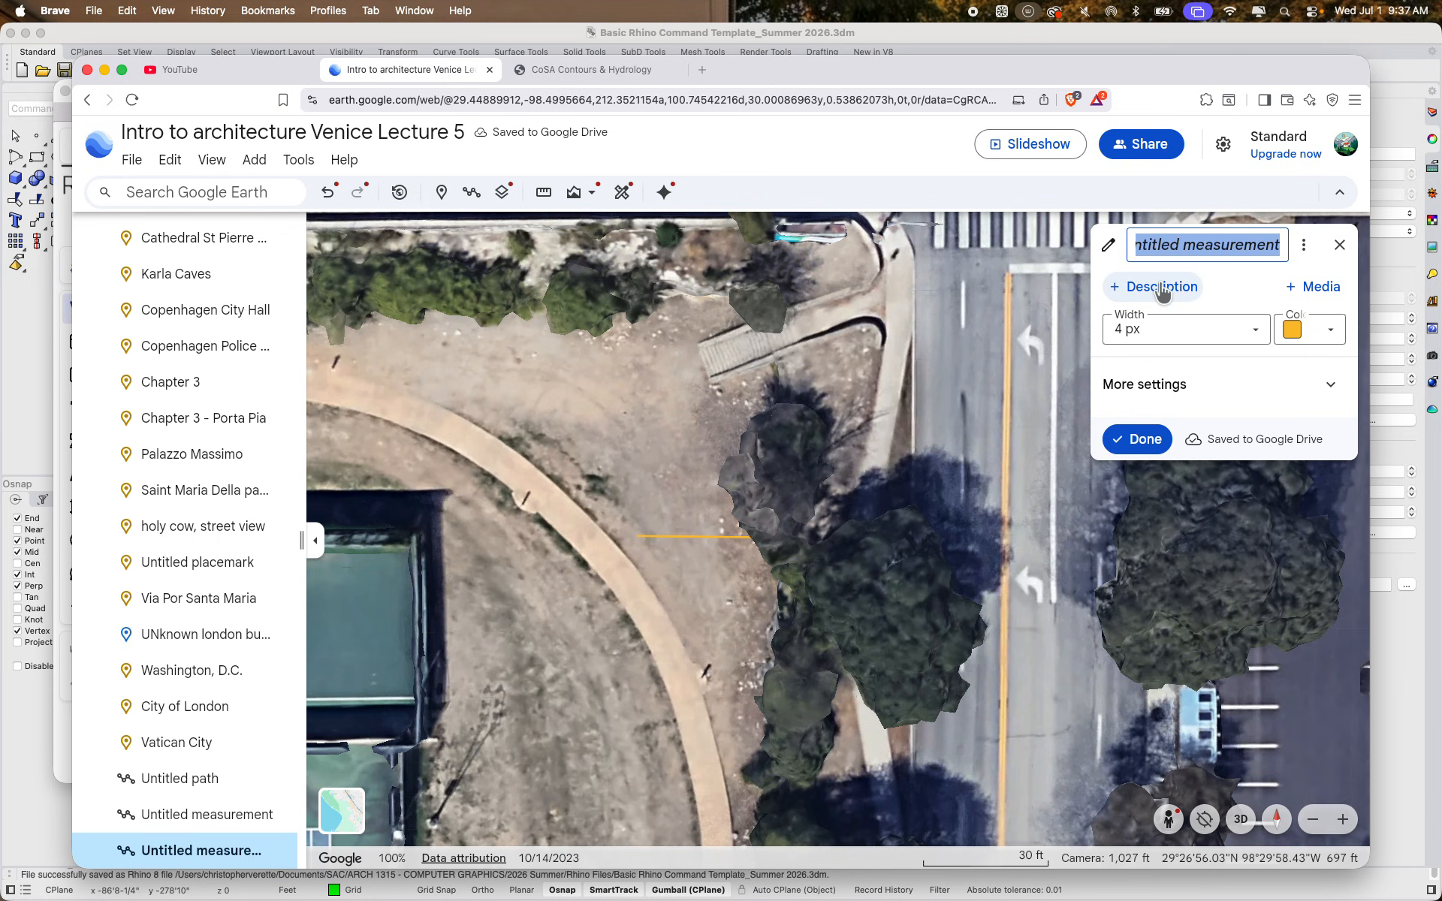
text(48' m)
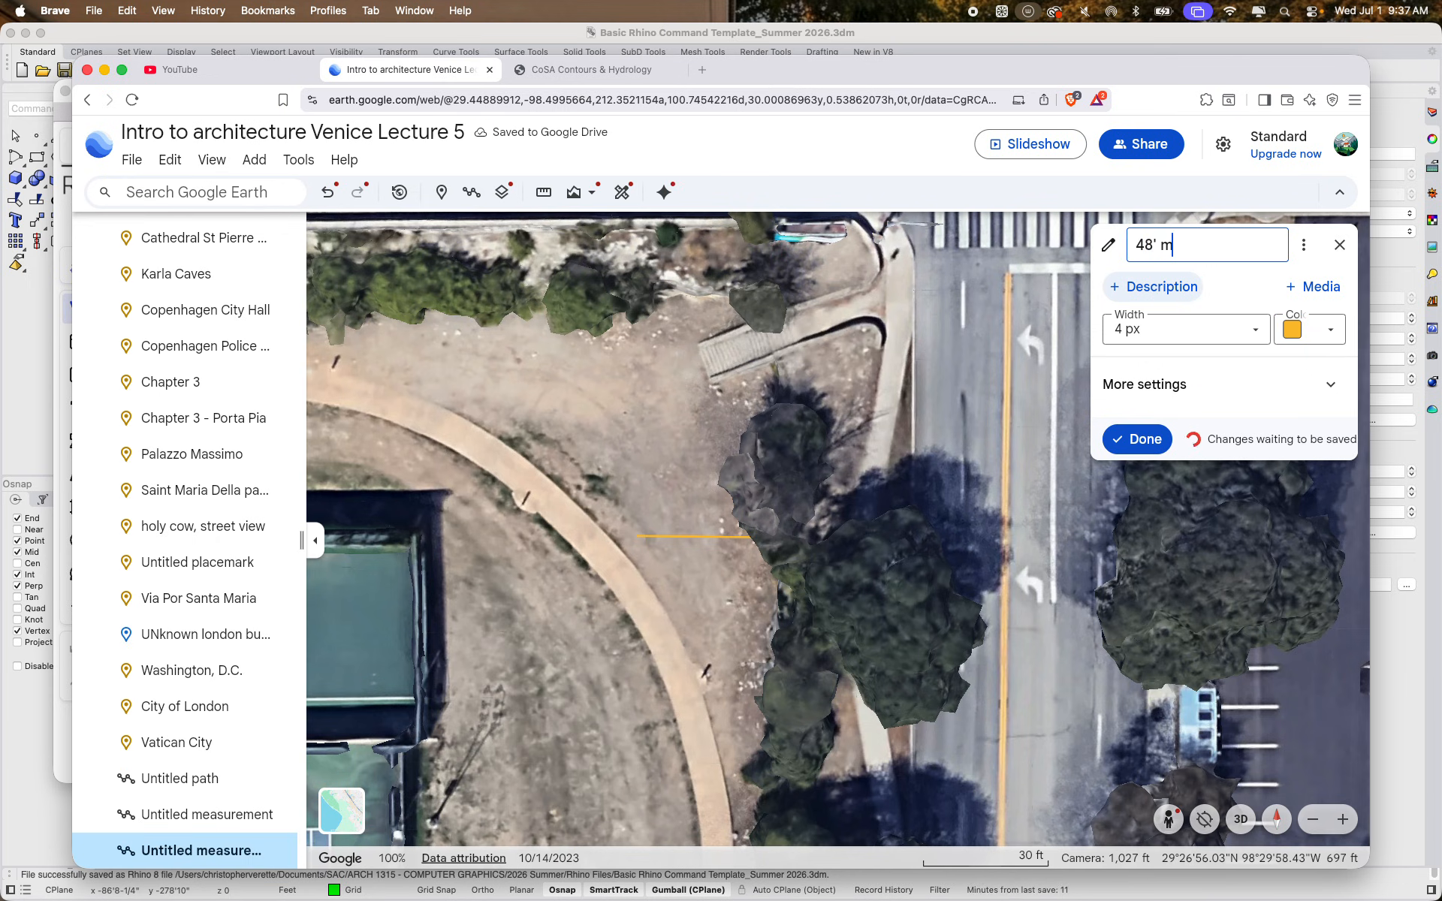
text(easure)
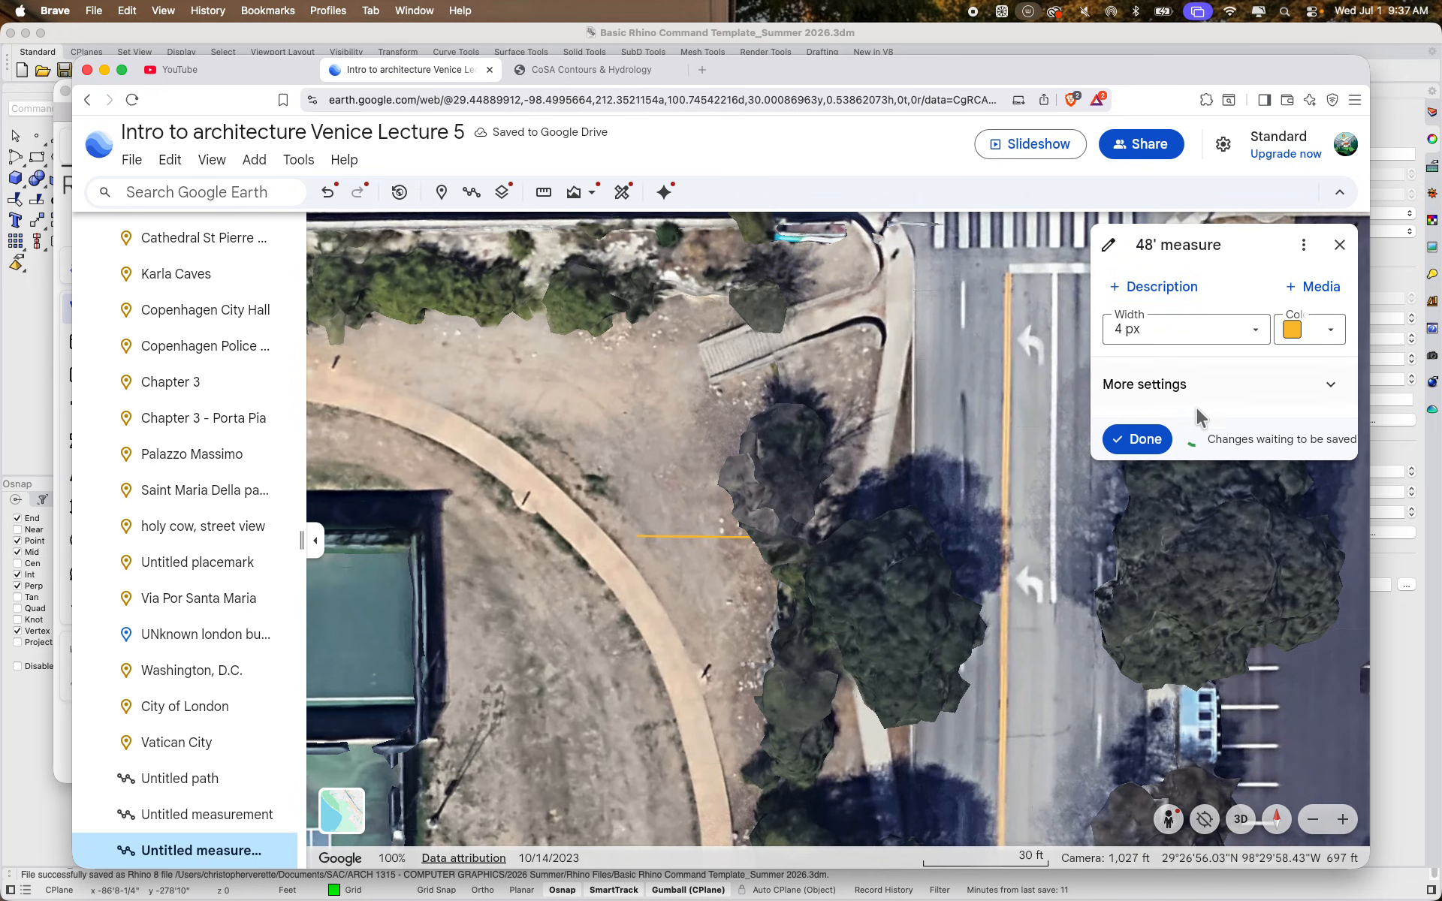
click(1140, 440)
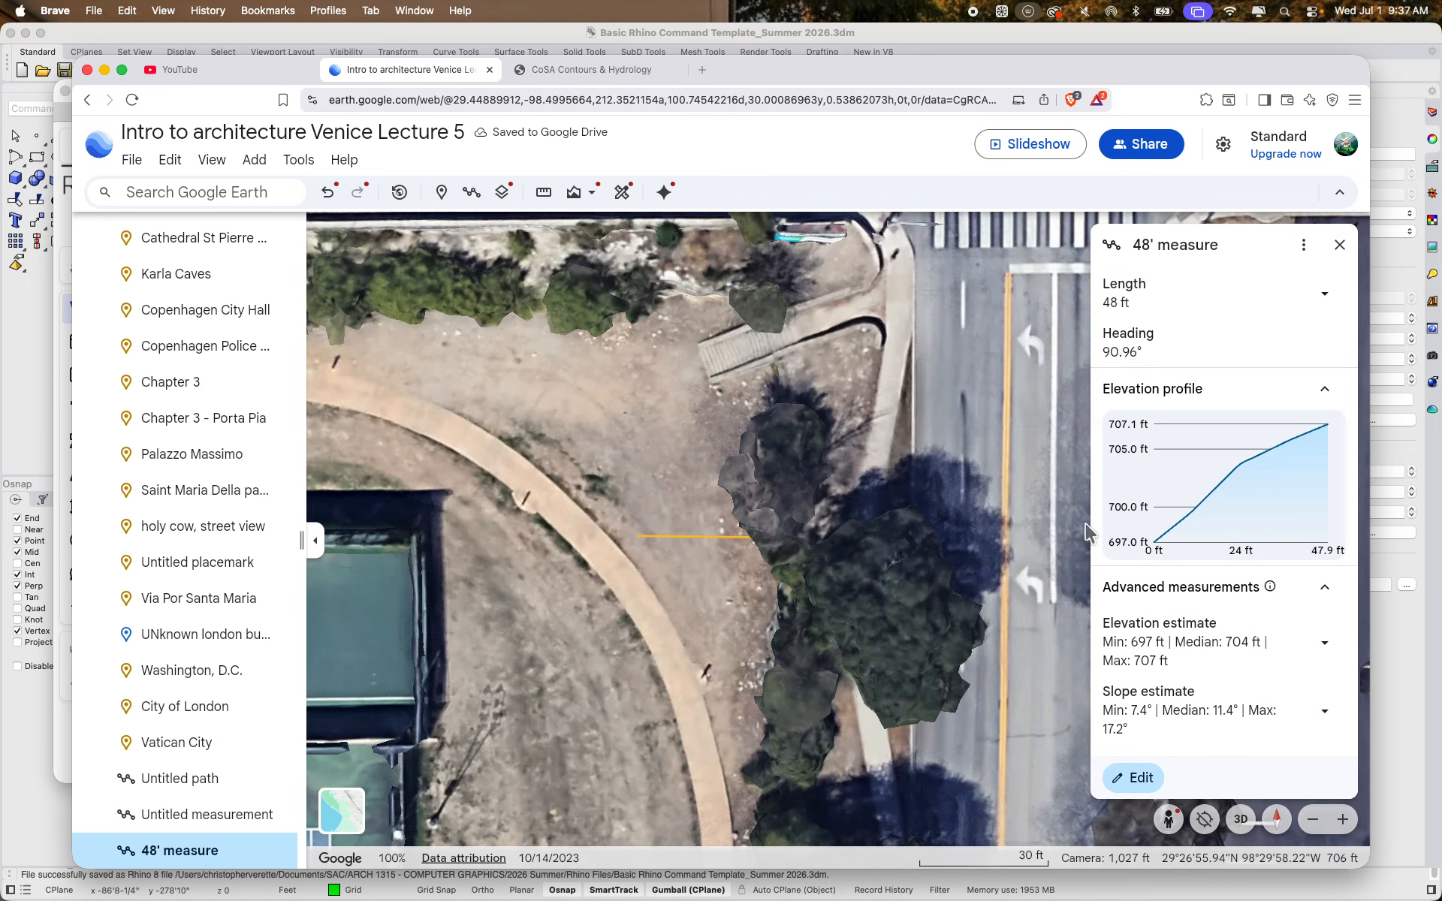
click(1340, 244)
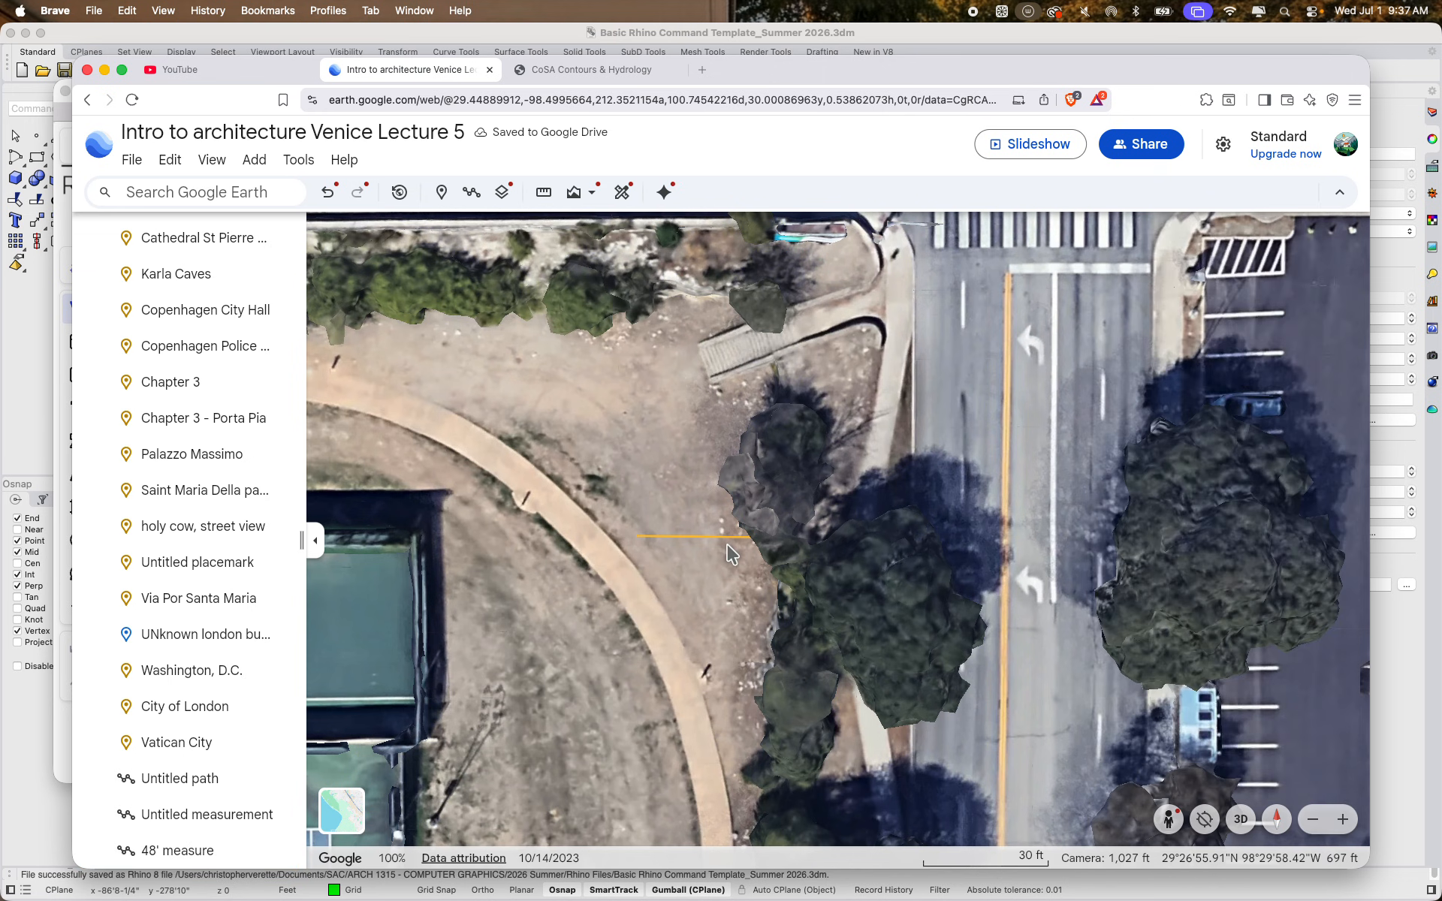
Check the saved line's location relative to the path, stairs and street intersection
scroll(743, 546, down, 2)
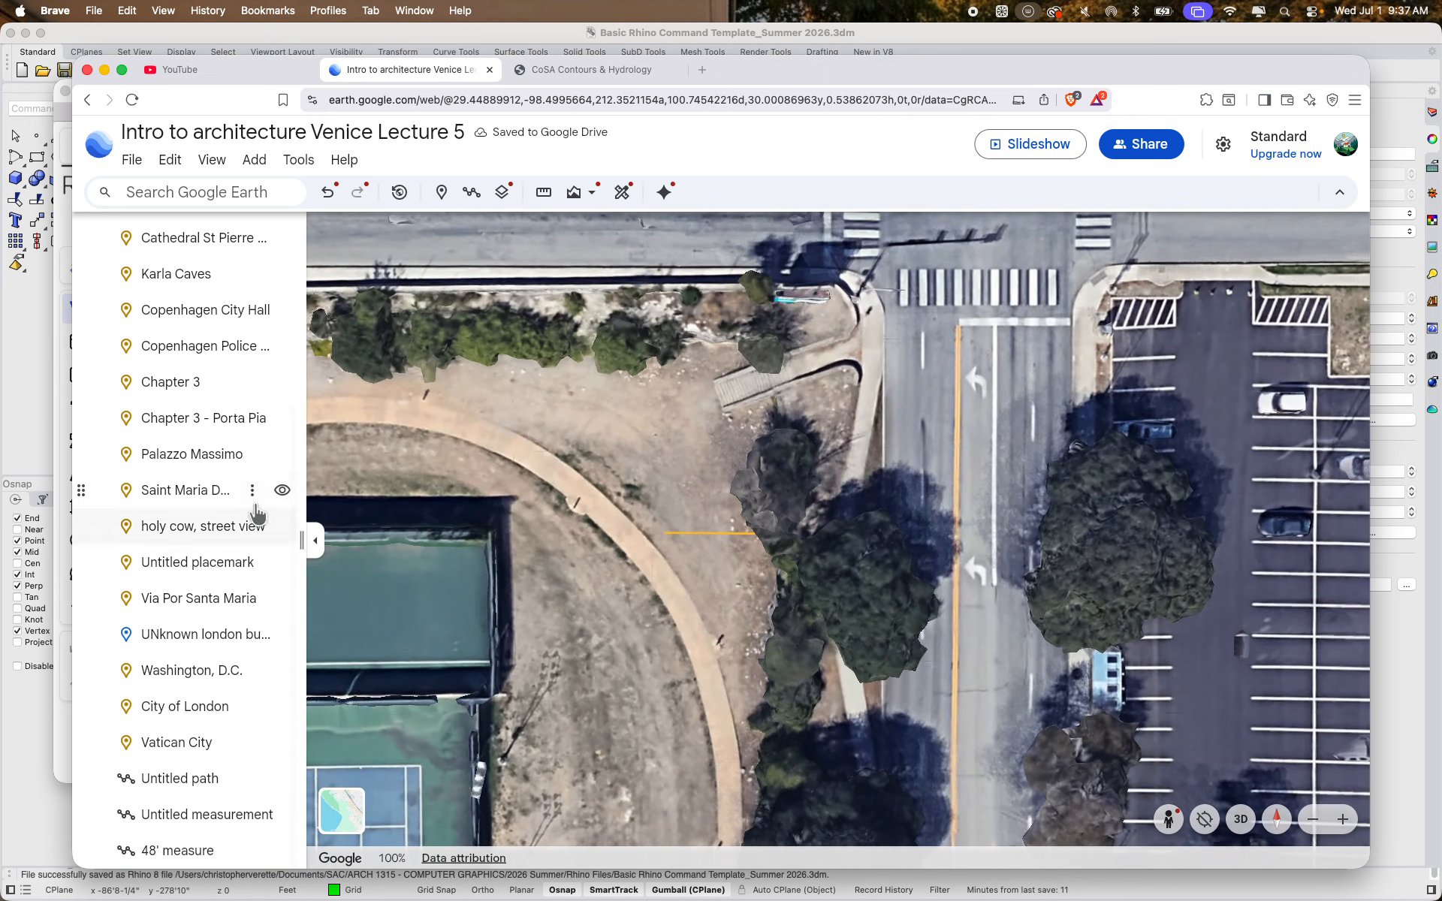
scroll(227, 498, up, 5)
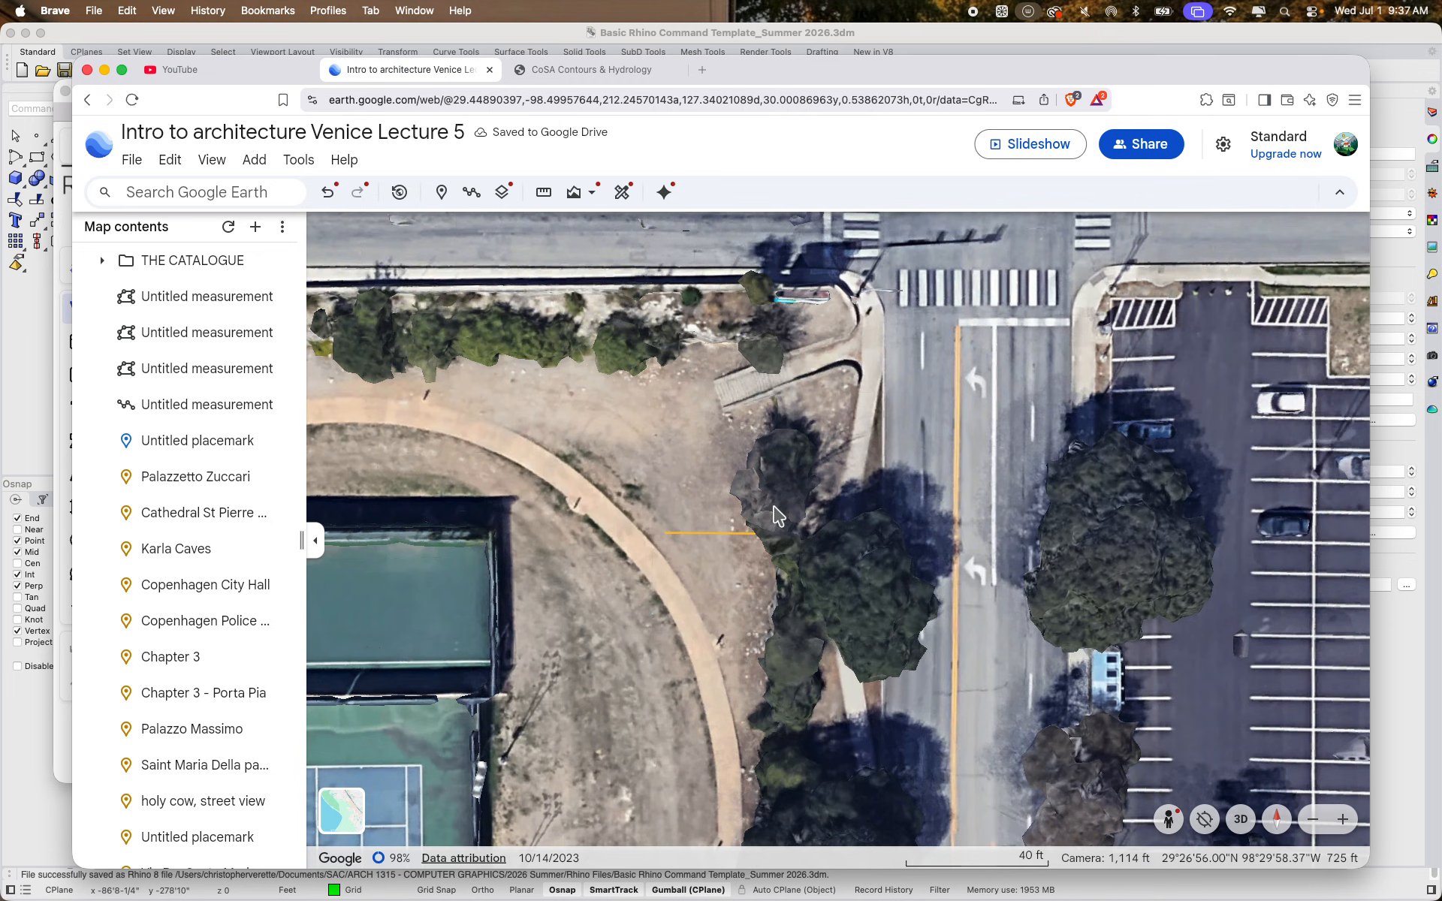
scroll(788, 473, up, 2)
drag(784, 469, 768, 536)
scroll(758, 600, down, 2)
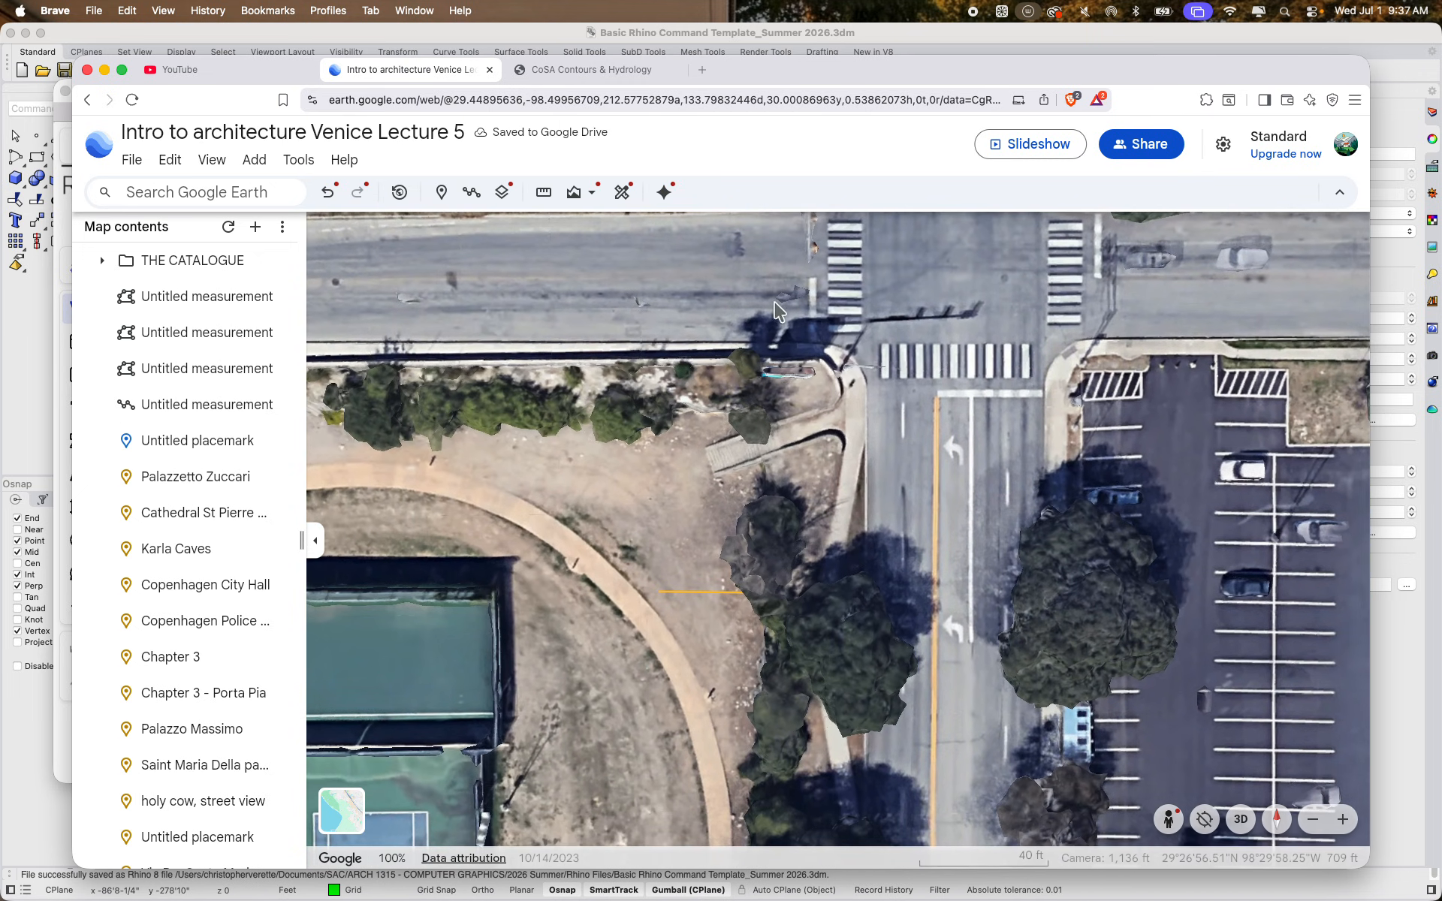
Switch to the CoSA Contours & Hydrology map and take a screenshot of the contours around the park corner at San Pedro Ave
click(589, 70)
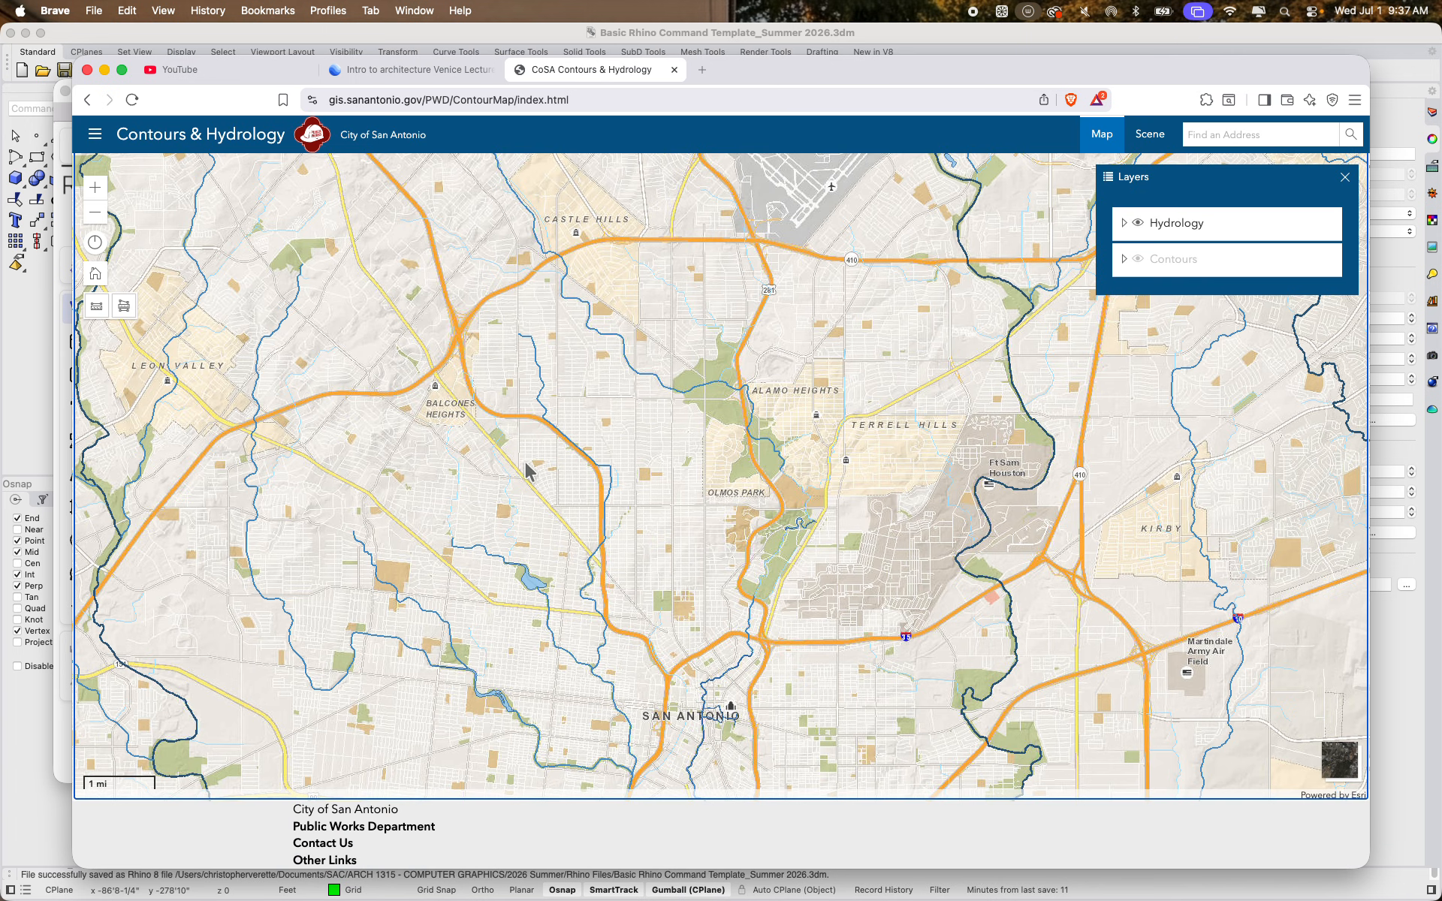
scroll(732, 644, up, 3)
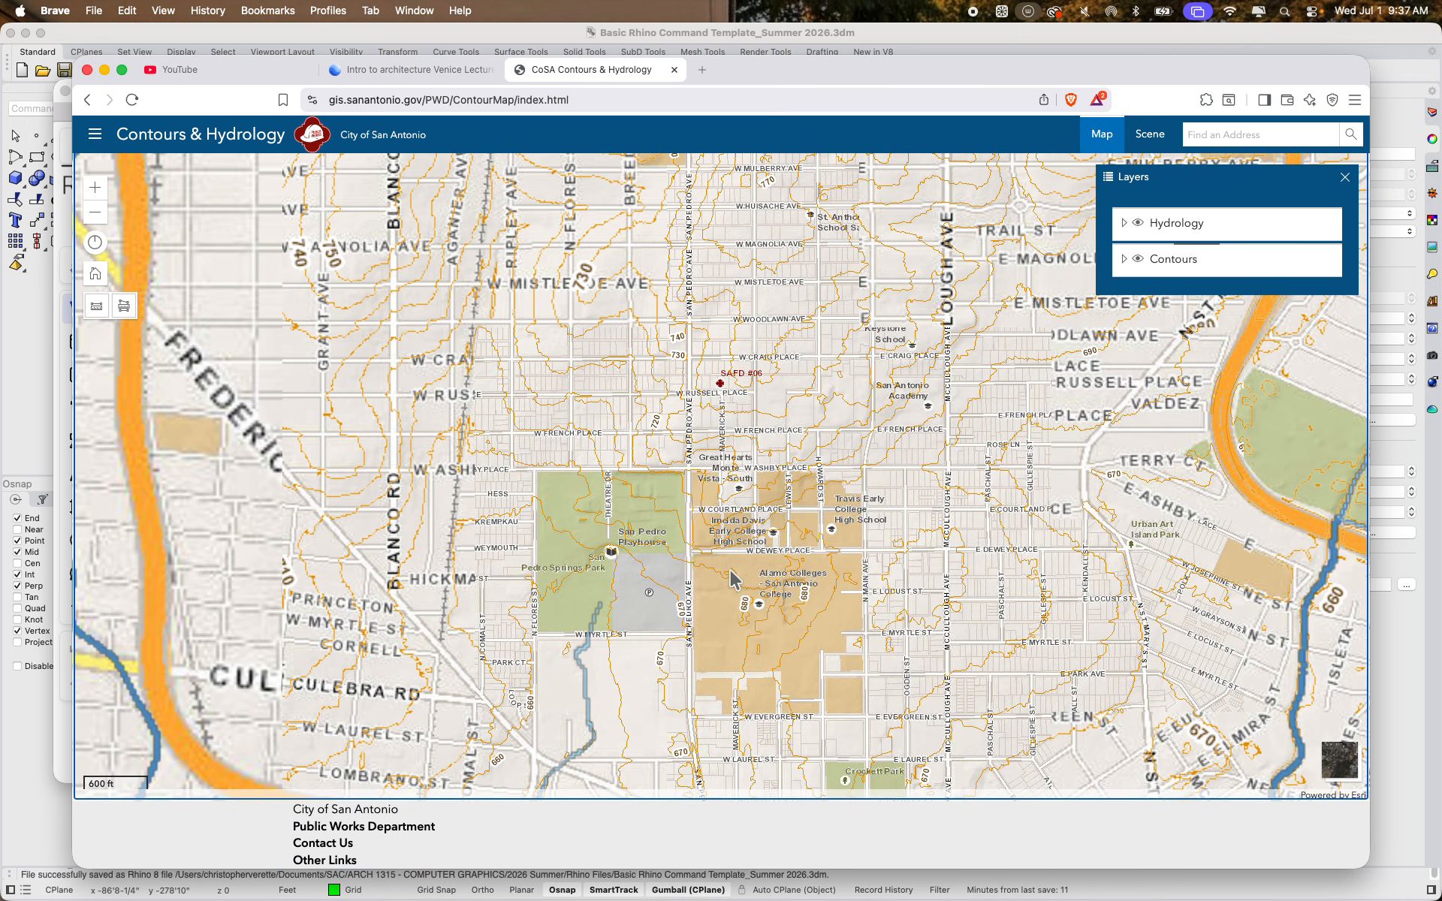
drag(727, 571, 677, 459)
scroll(639, 451, up, 1)
scroll(676, 459, up, 6)
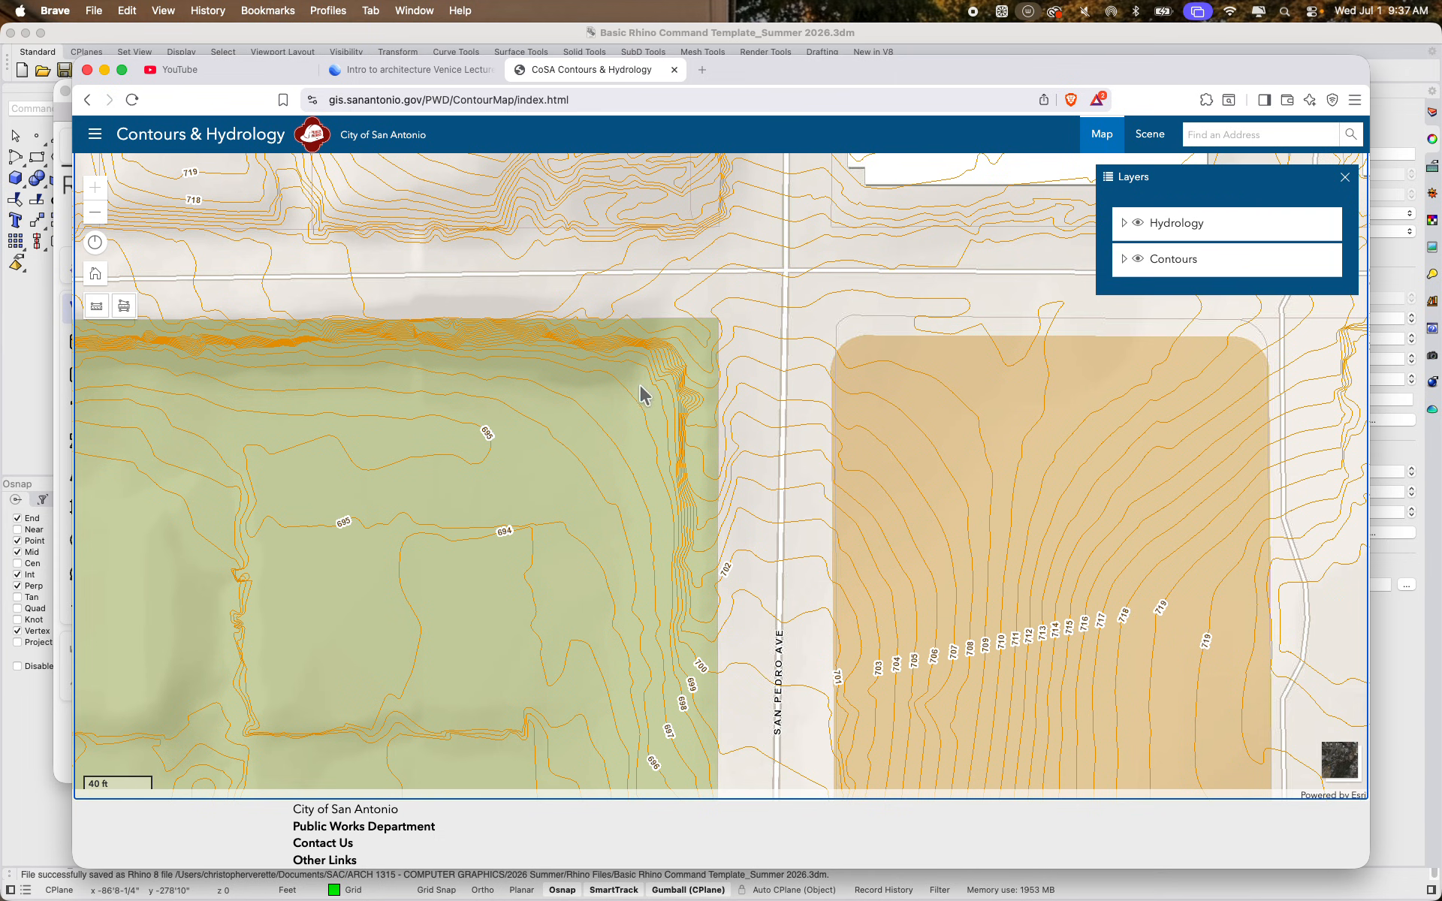
drag(708, 397, 645, 464)
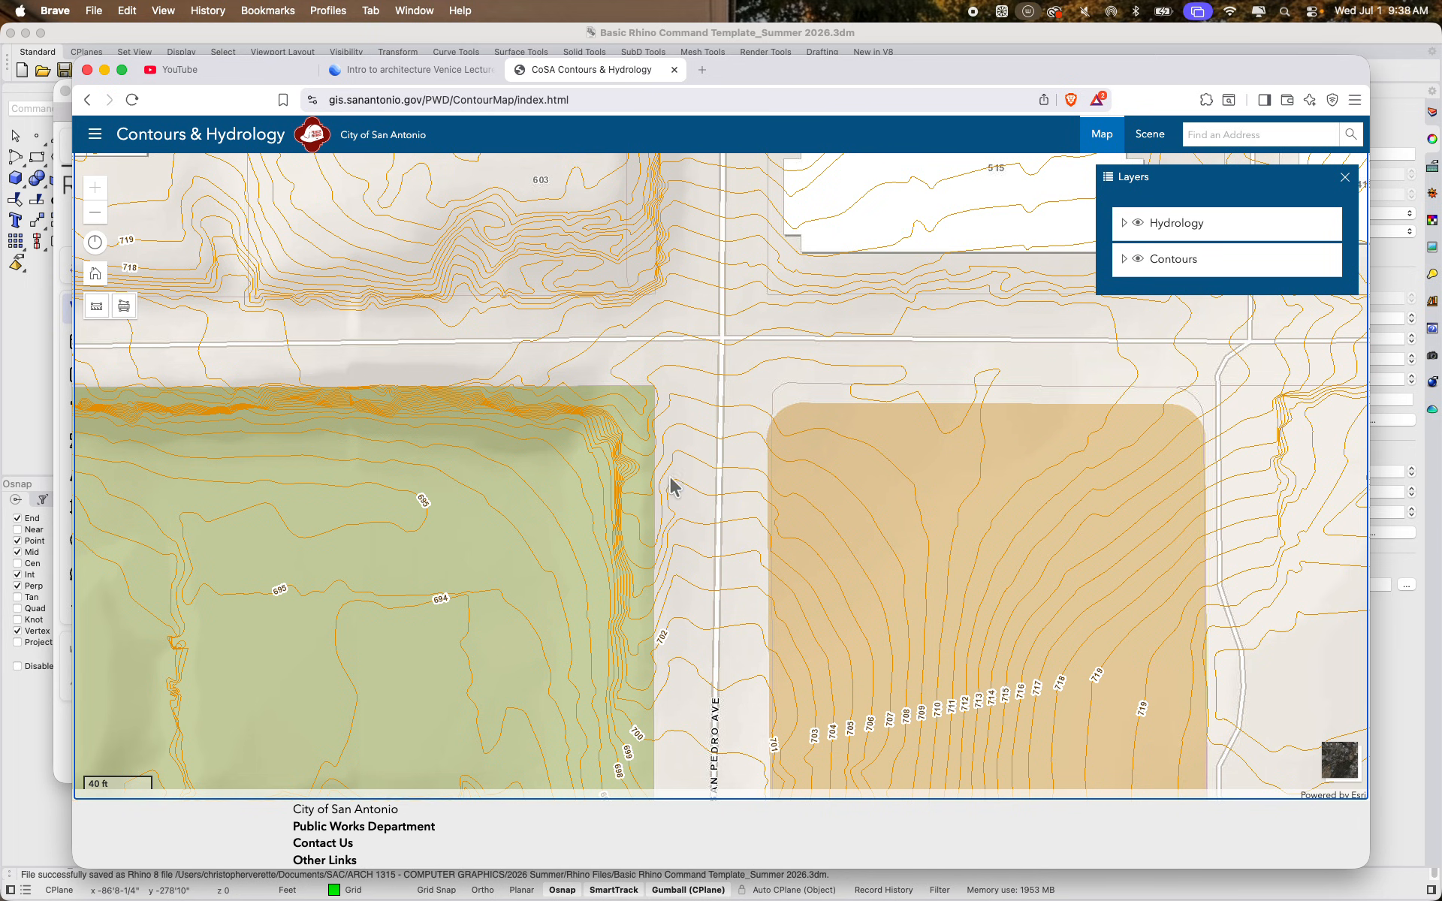
drag(617, 481, 635, 445)
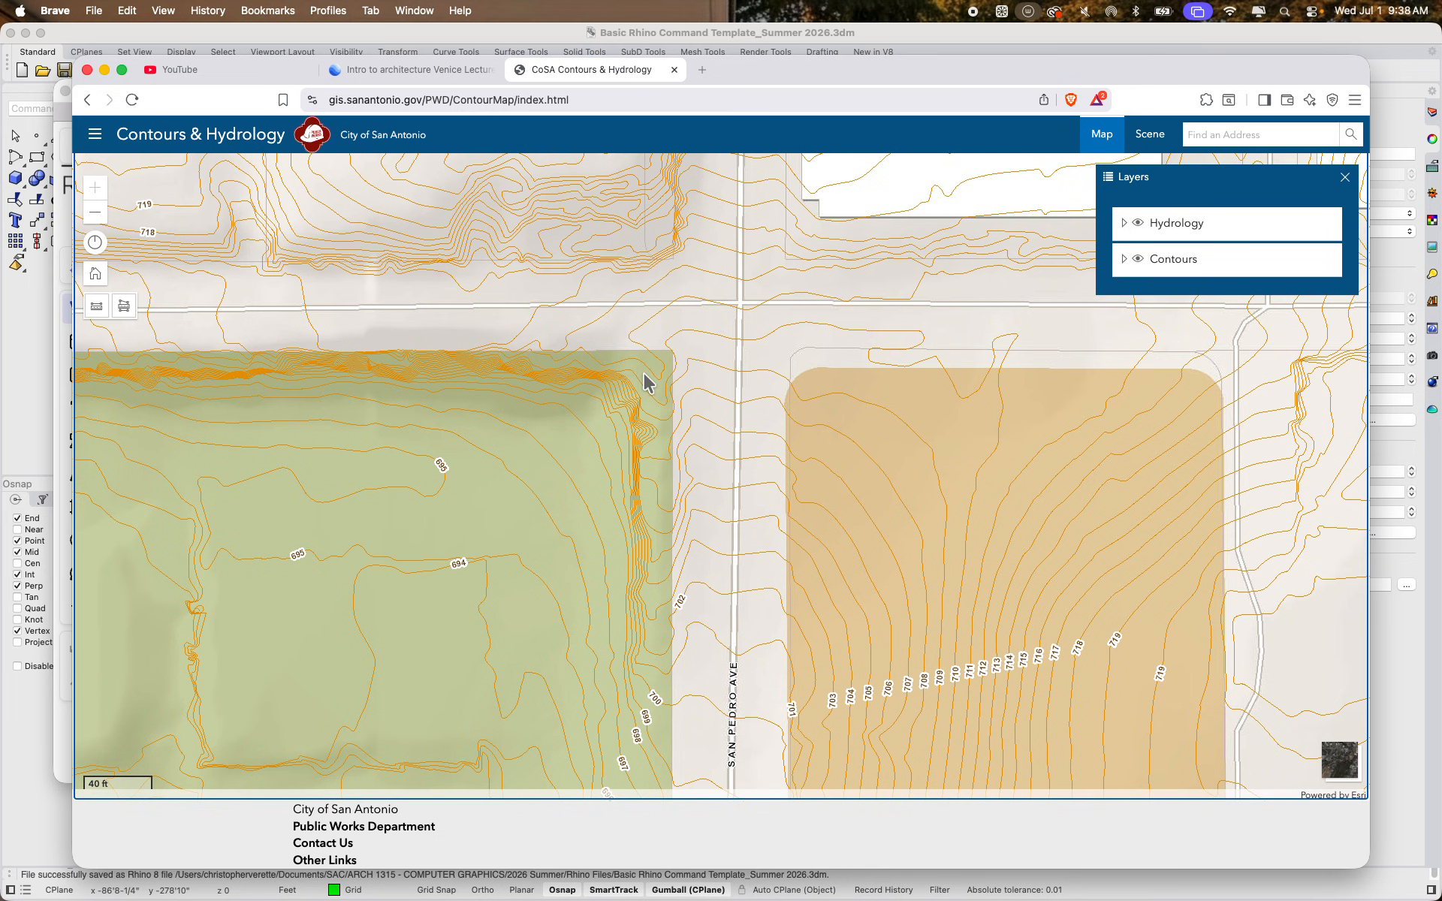
mouse_move(635, 473)
mouse_down()
mouse_move(641, 429)
mouse_move(635, 488)
mouse_up()
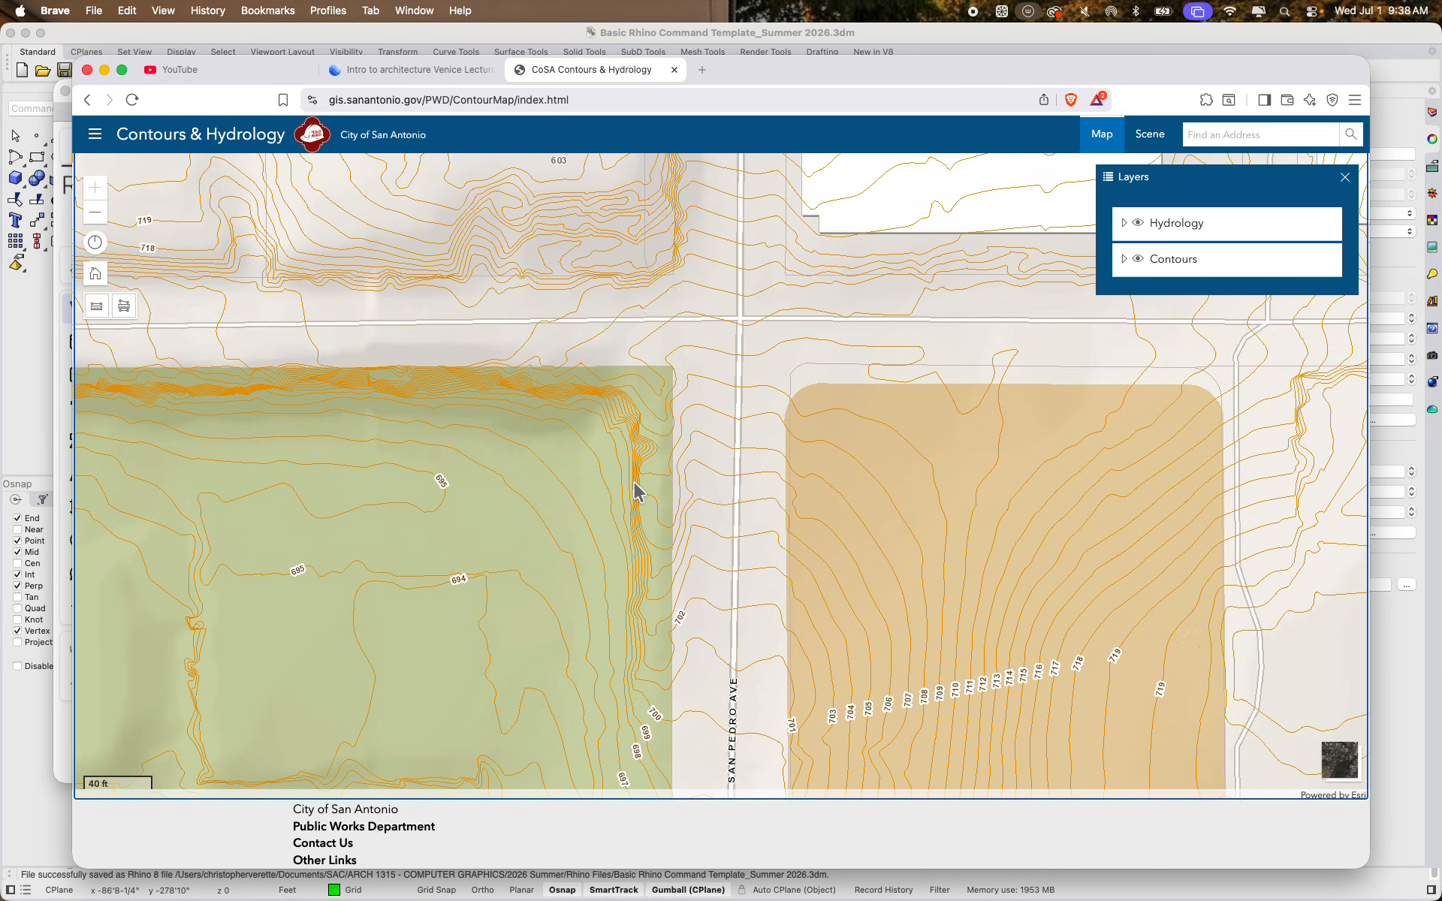
key(super+shift+4)
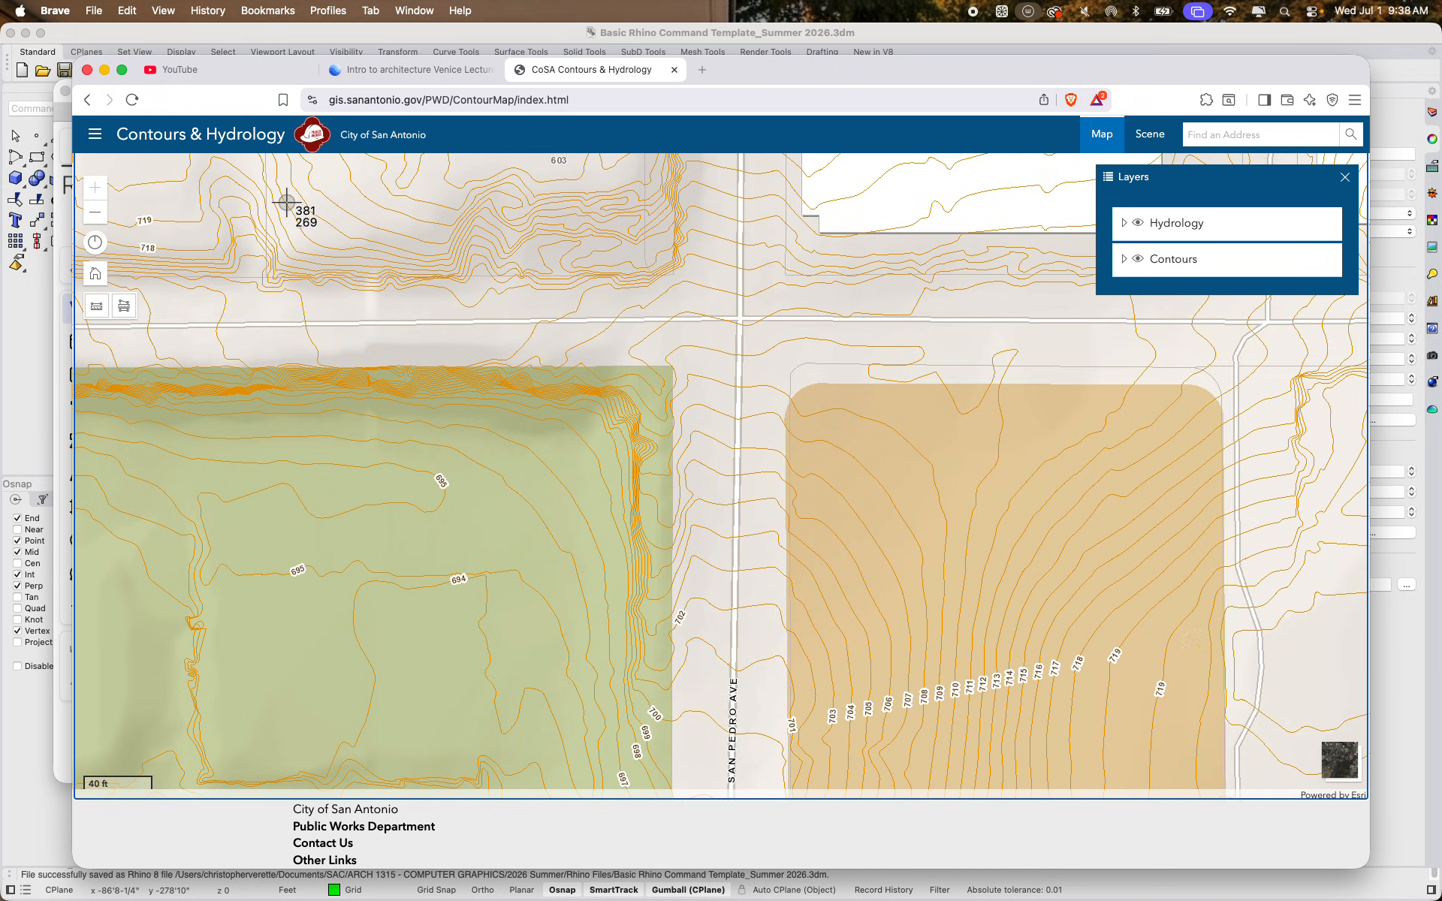
drag(290, 187, 925, 633)
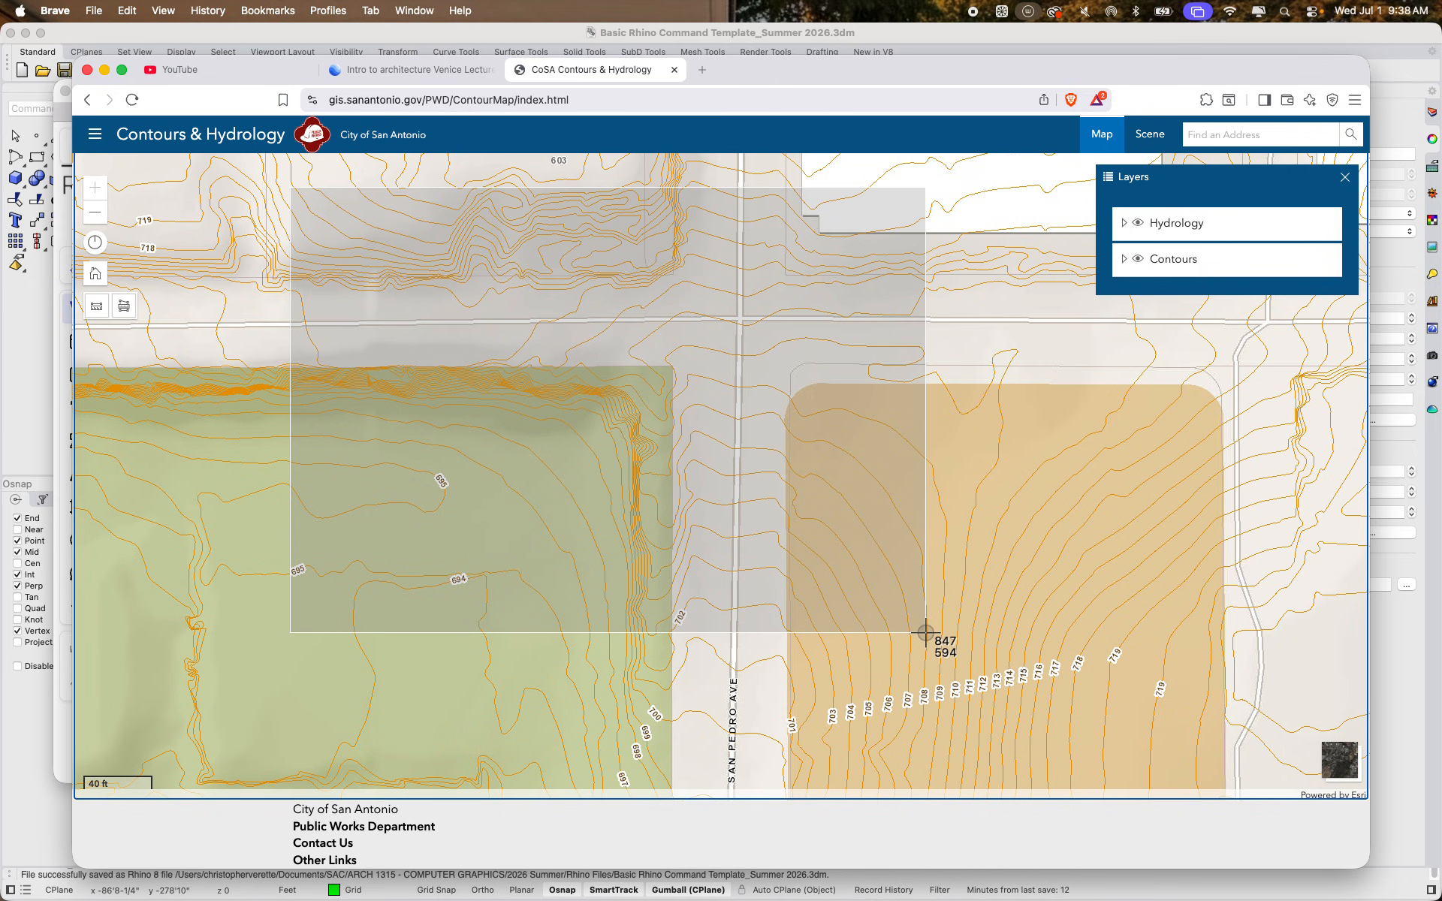
drag(925, 632, 1056, 749)
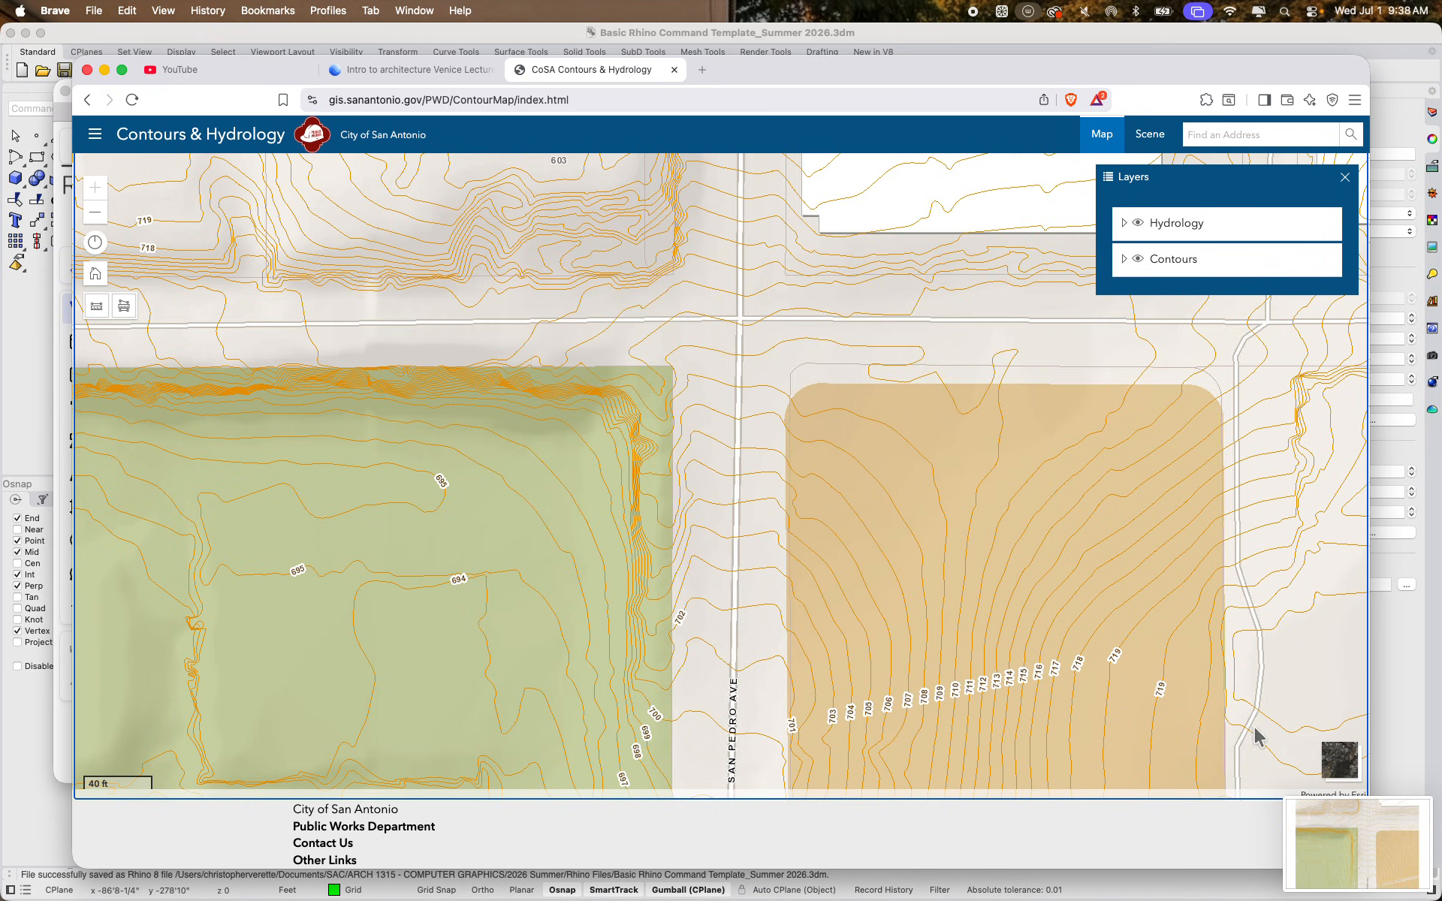
Return to Google Earth and turn on historical imagery for the area around the 48-foot line
click(412, 70)
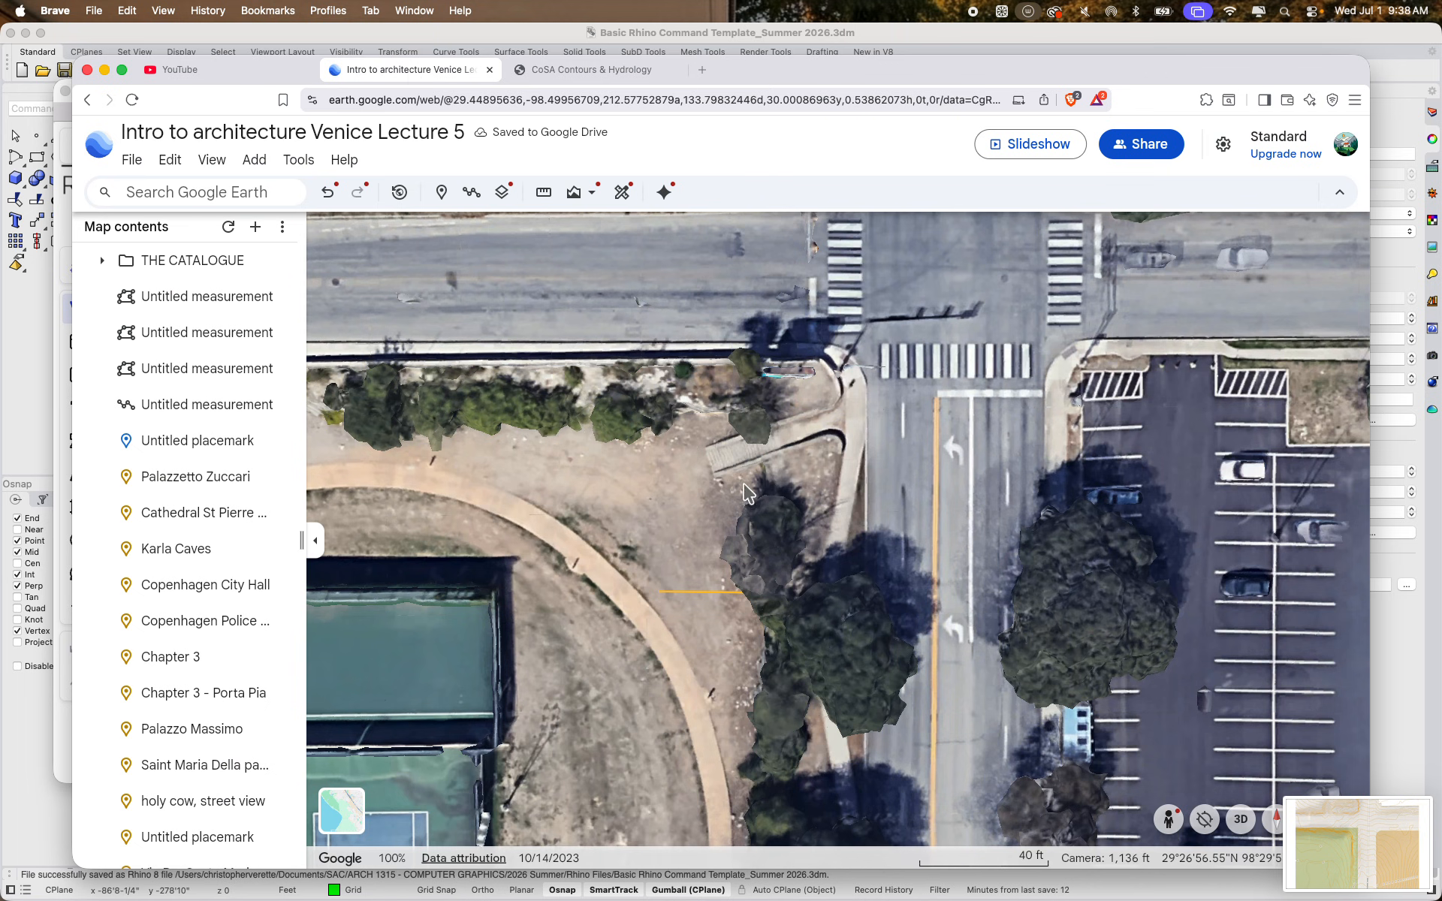
scroll(764, 508, down, 5)
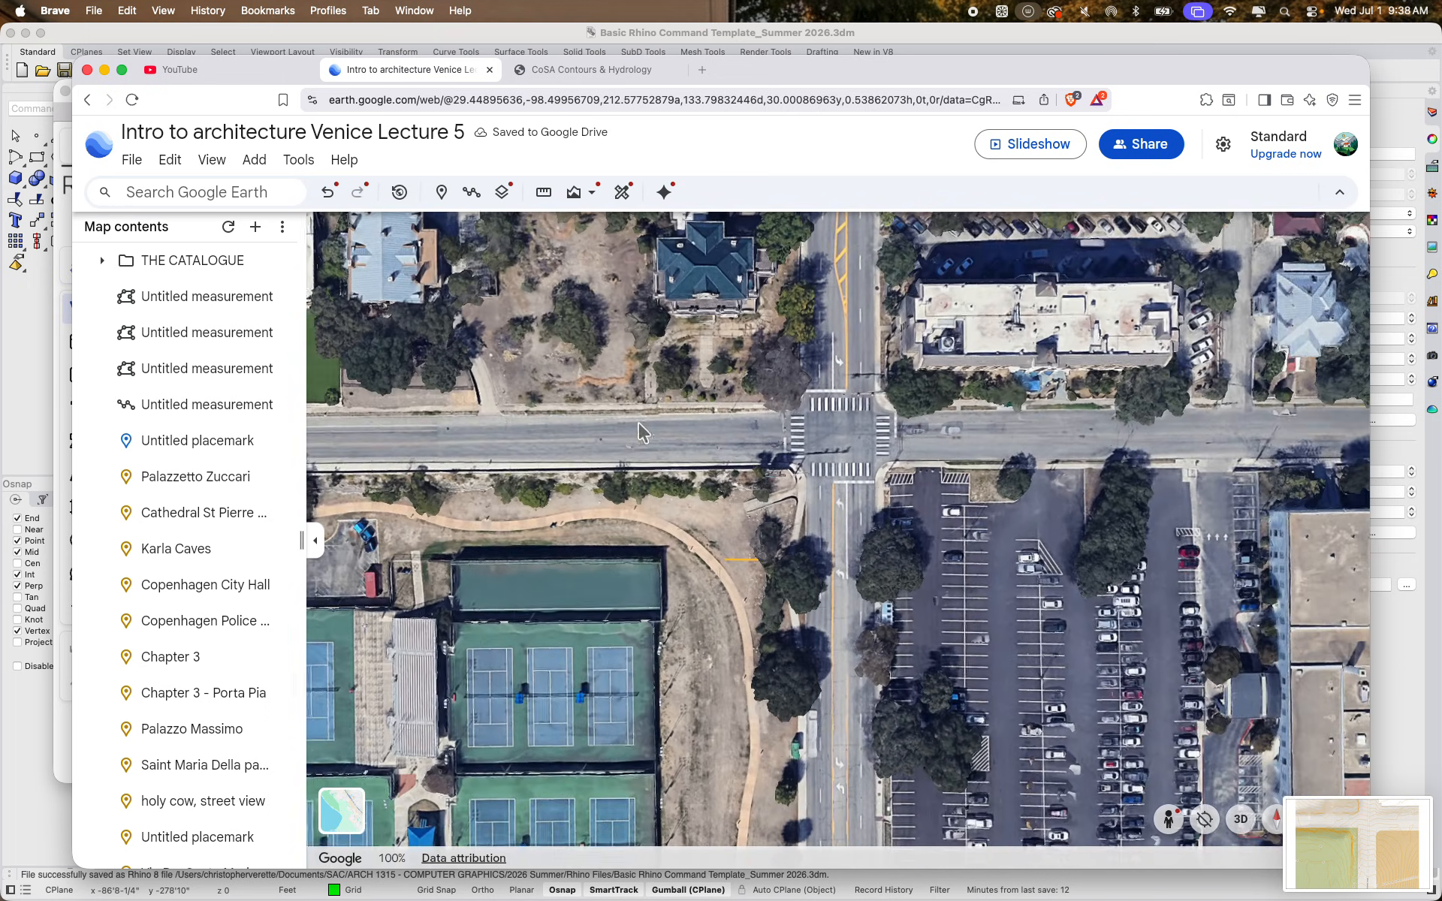
scroll(736, 548, up, 5)
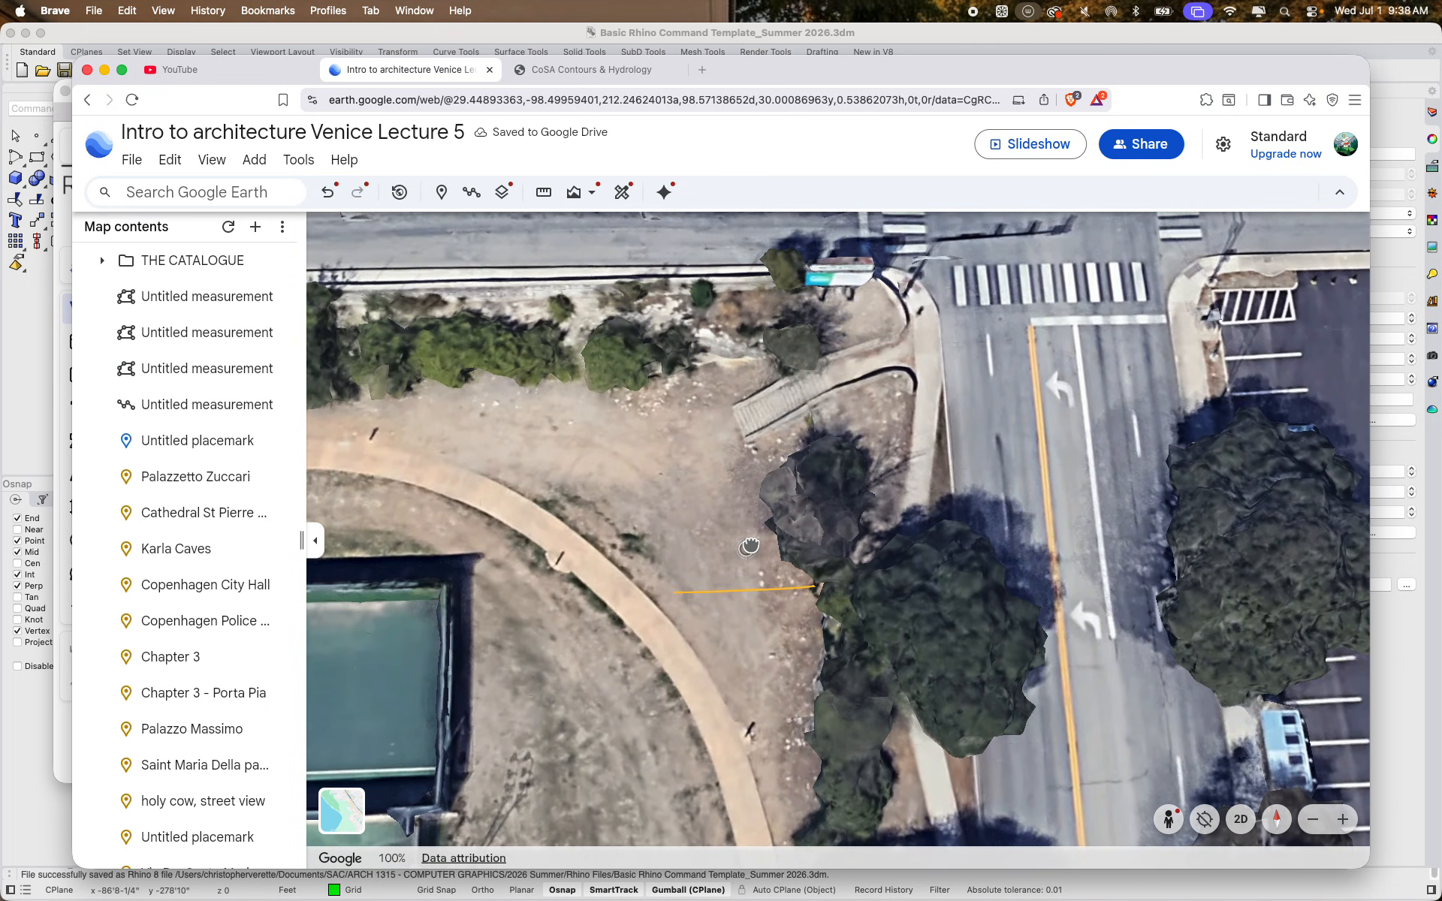
middle_drag(749, 546, 761, 607)
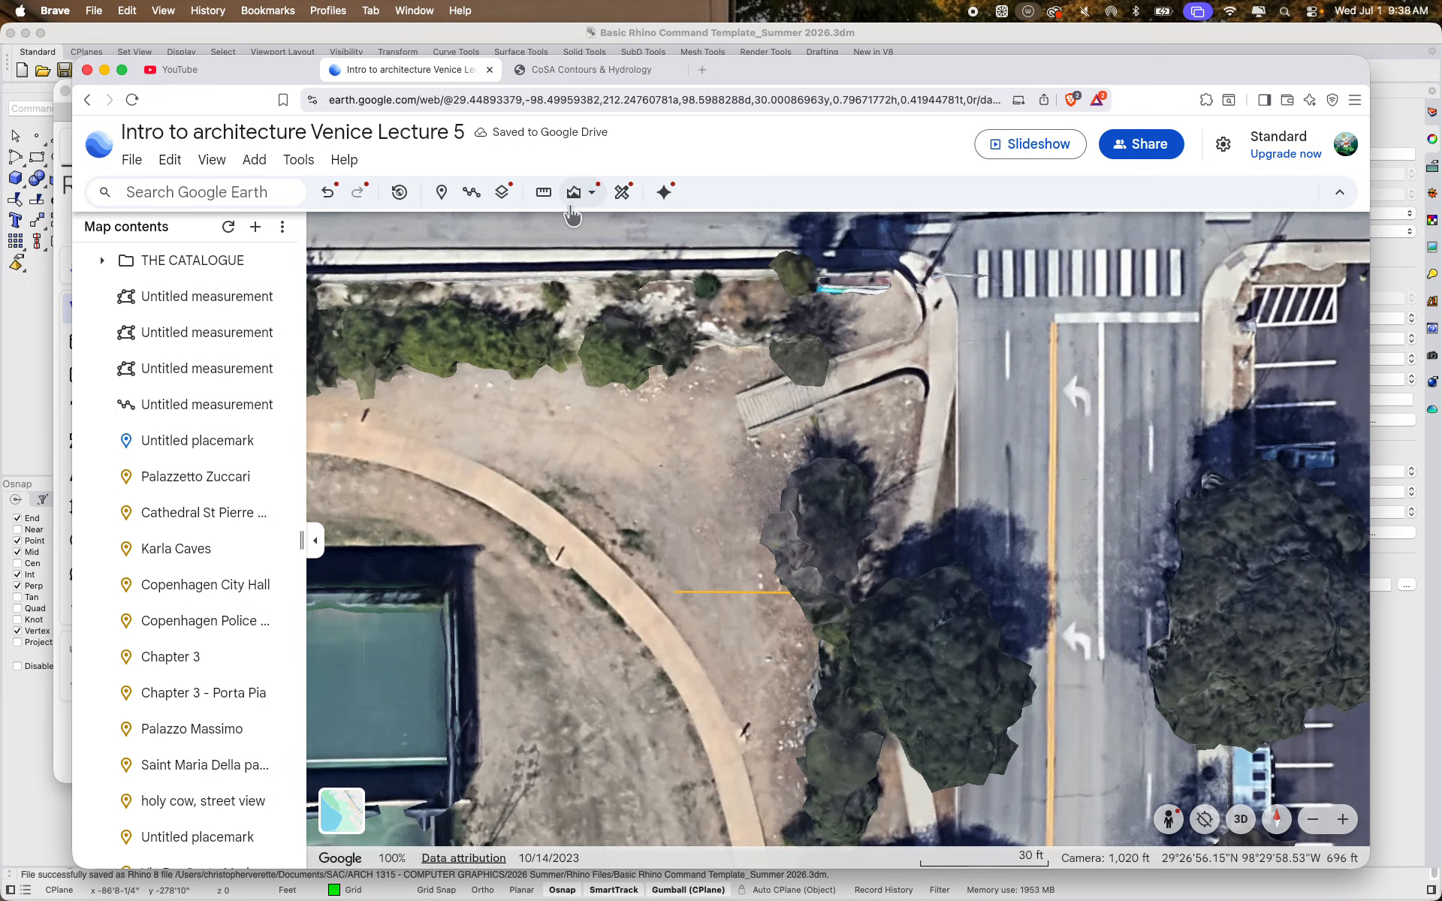
click(400, 193)
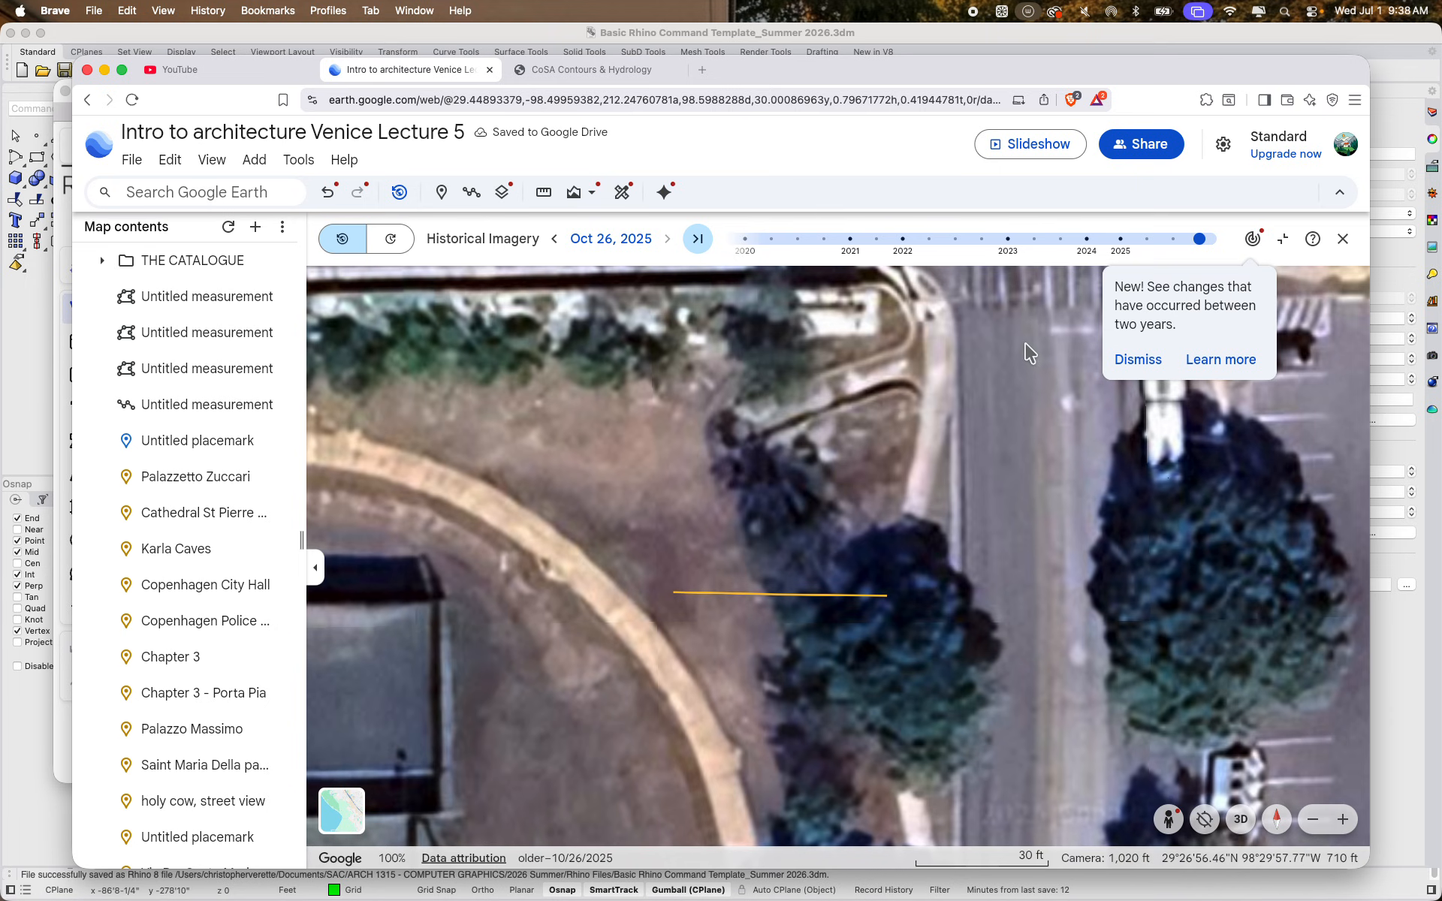
Set the historical imagery date to Mar 20, 2023 and examine the site around the 48-foot line and the intersection
drag(1216, 239, 1007, 254)
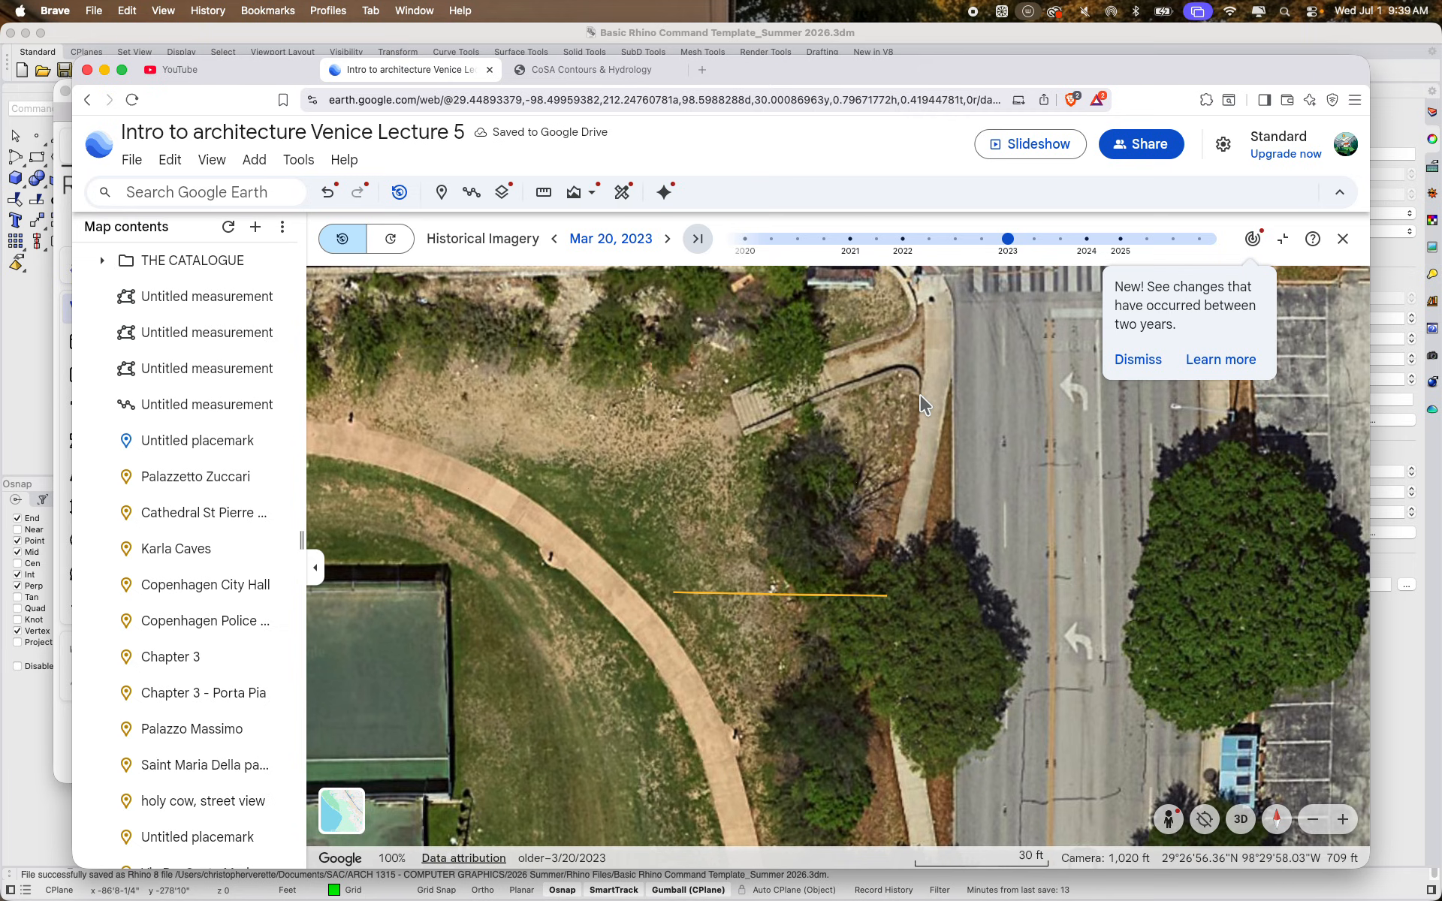
scroll(908, 501, down, 5)
scroll(872, 508, up, 5)
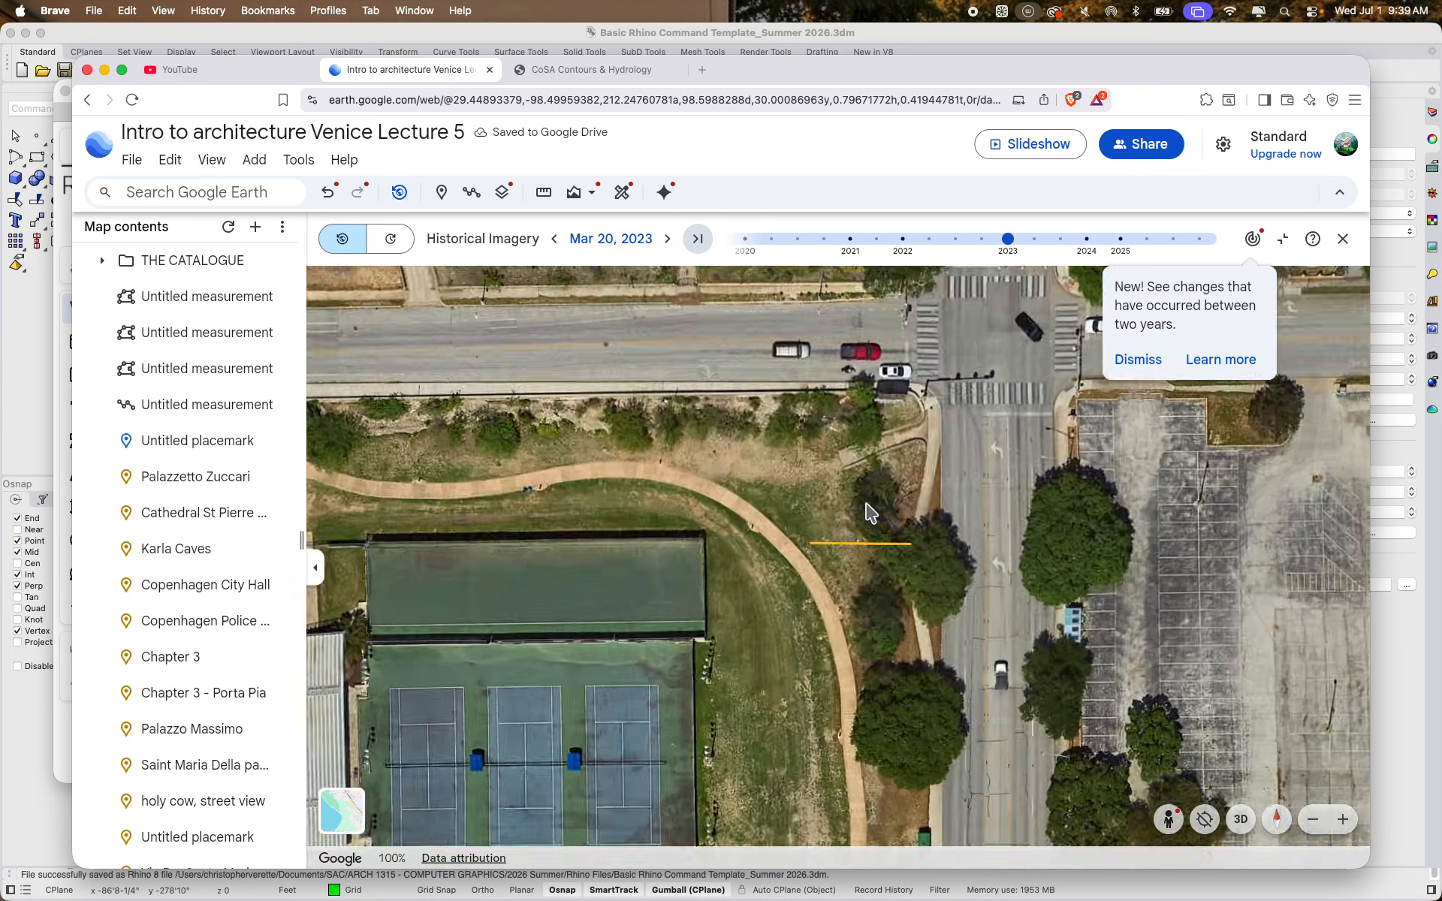
drag(894, 528, 787, 529)
scroll(788, 528, down, 2)
scroll(788, 528, down, 3)
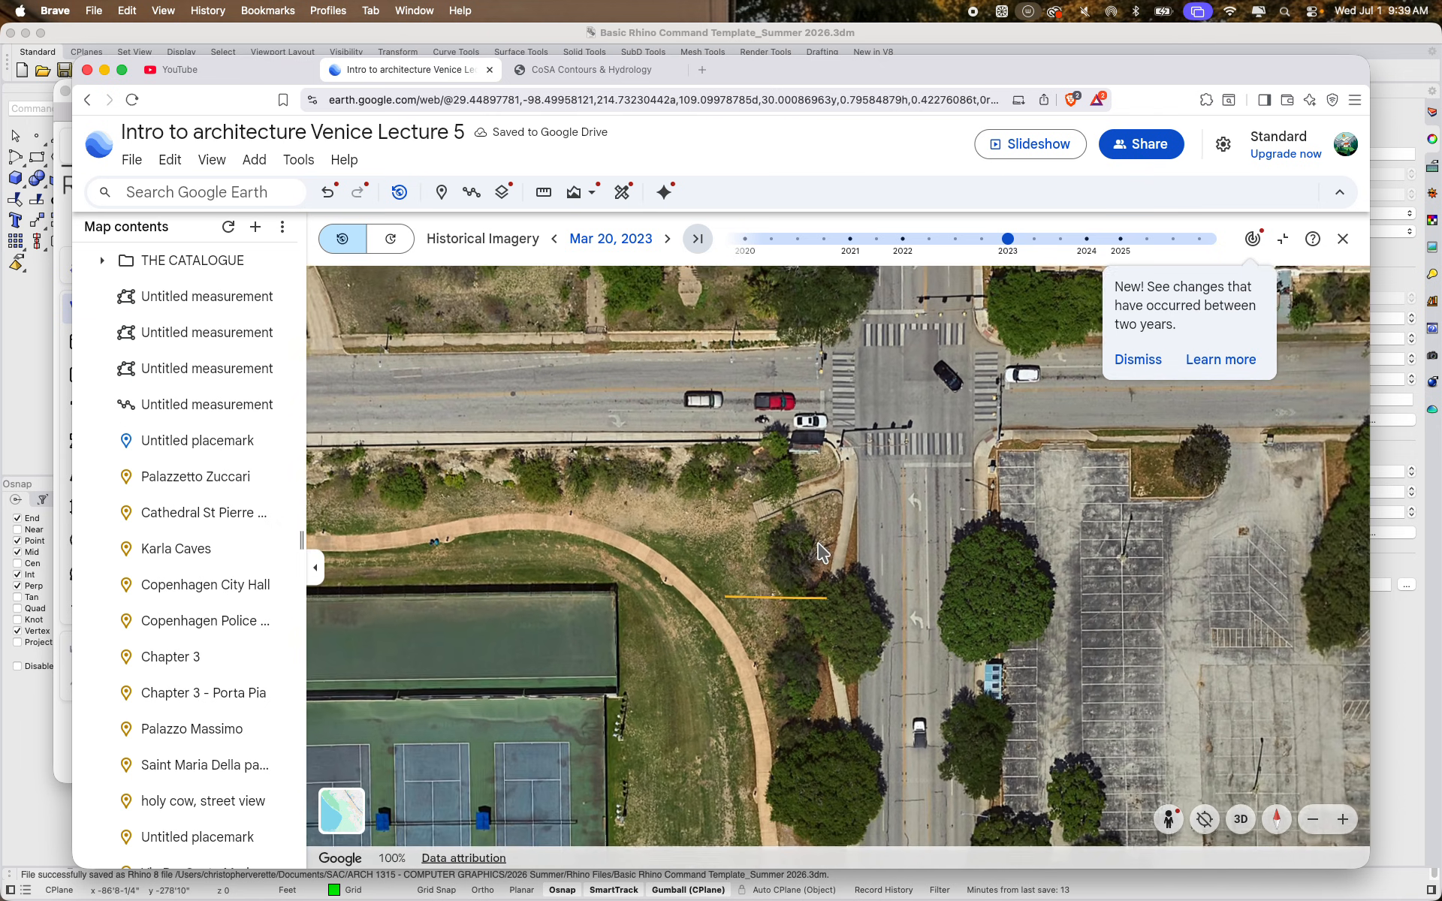
drag(1062, 379, 991, 438)
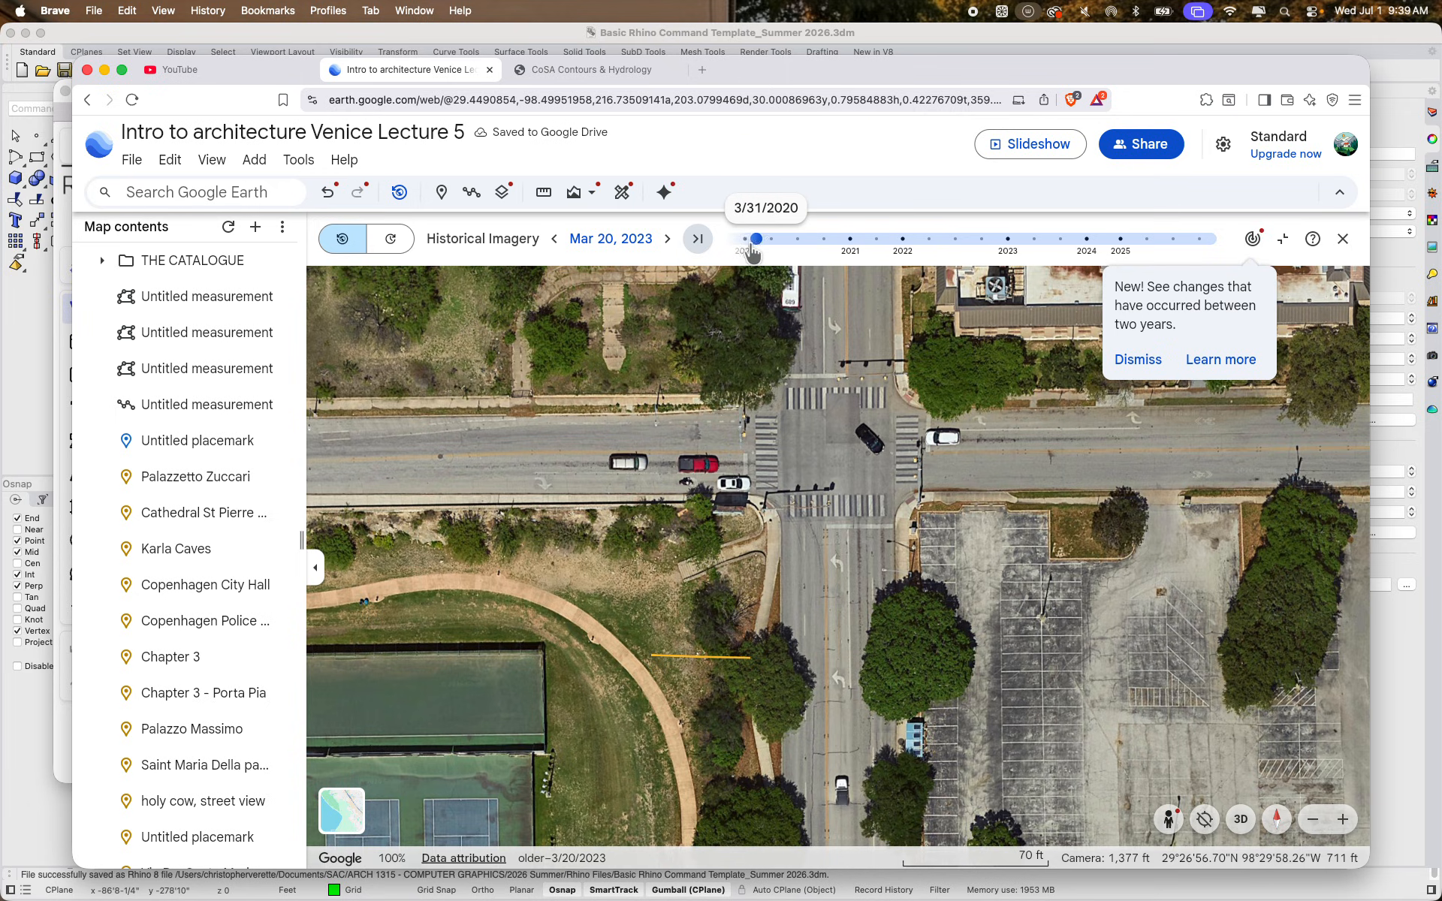
Go through older imagery of the site, from Dec 17, 2020 via Jan 23, 2016 to Apr 12, 2005, comparing clarity and tree cover
click(823, 239)
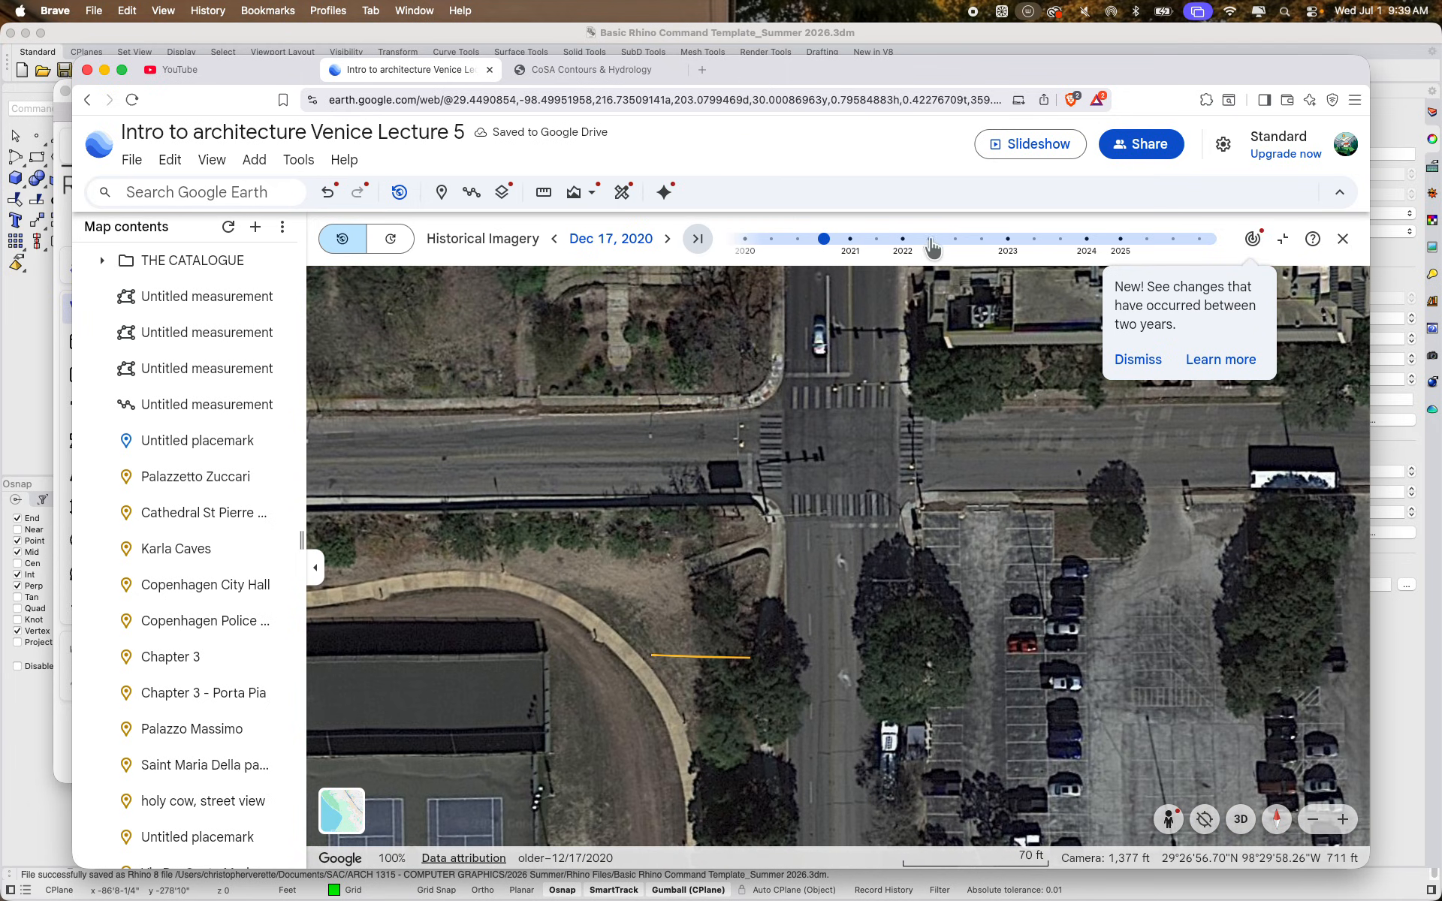
click(555, 242)
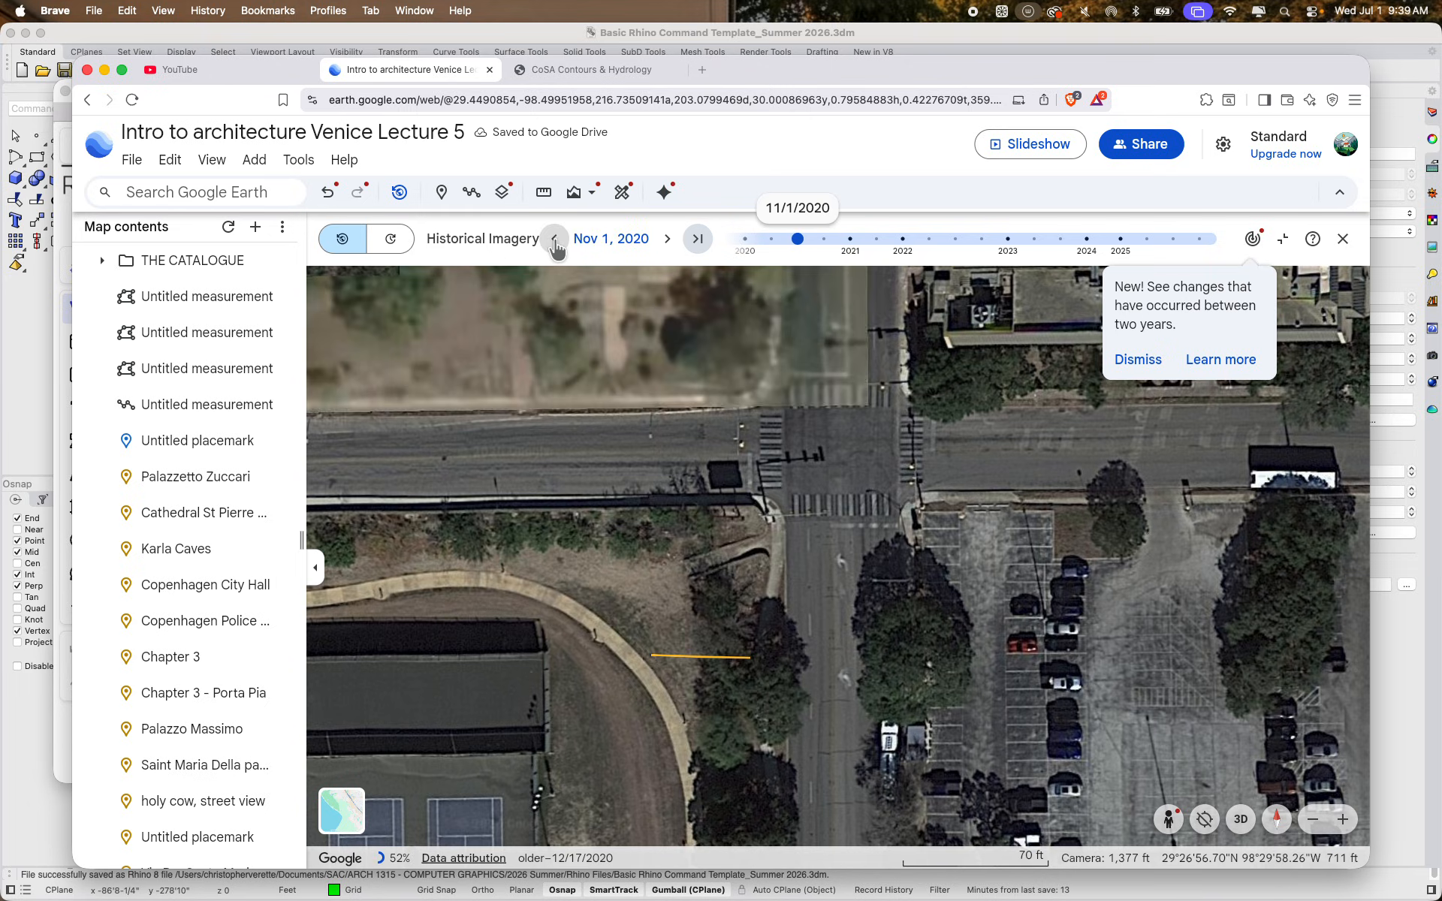
click(556, 242)
click(555, 242)
click(555, 242)
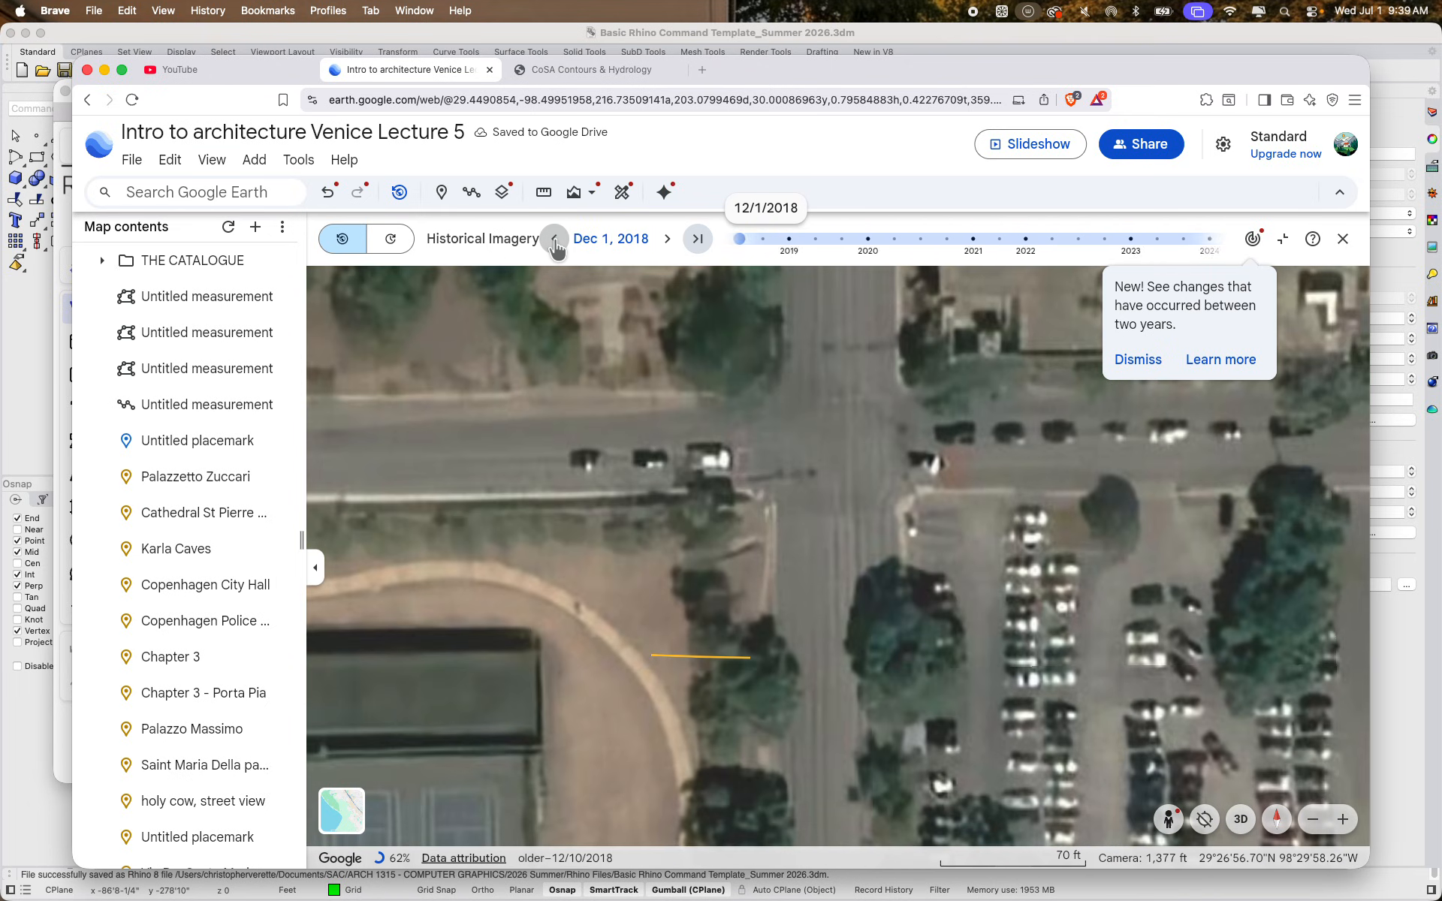
click(555, 241)
click(556, 241)
click(555, 242)
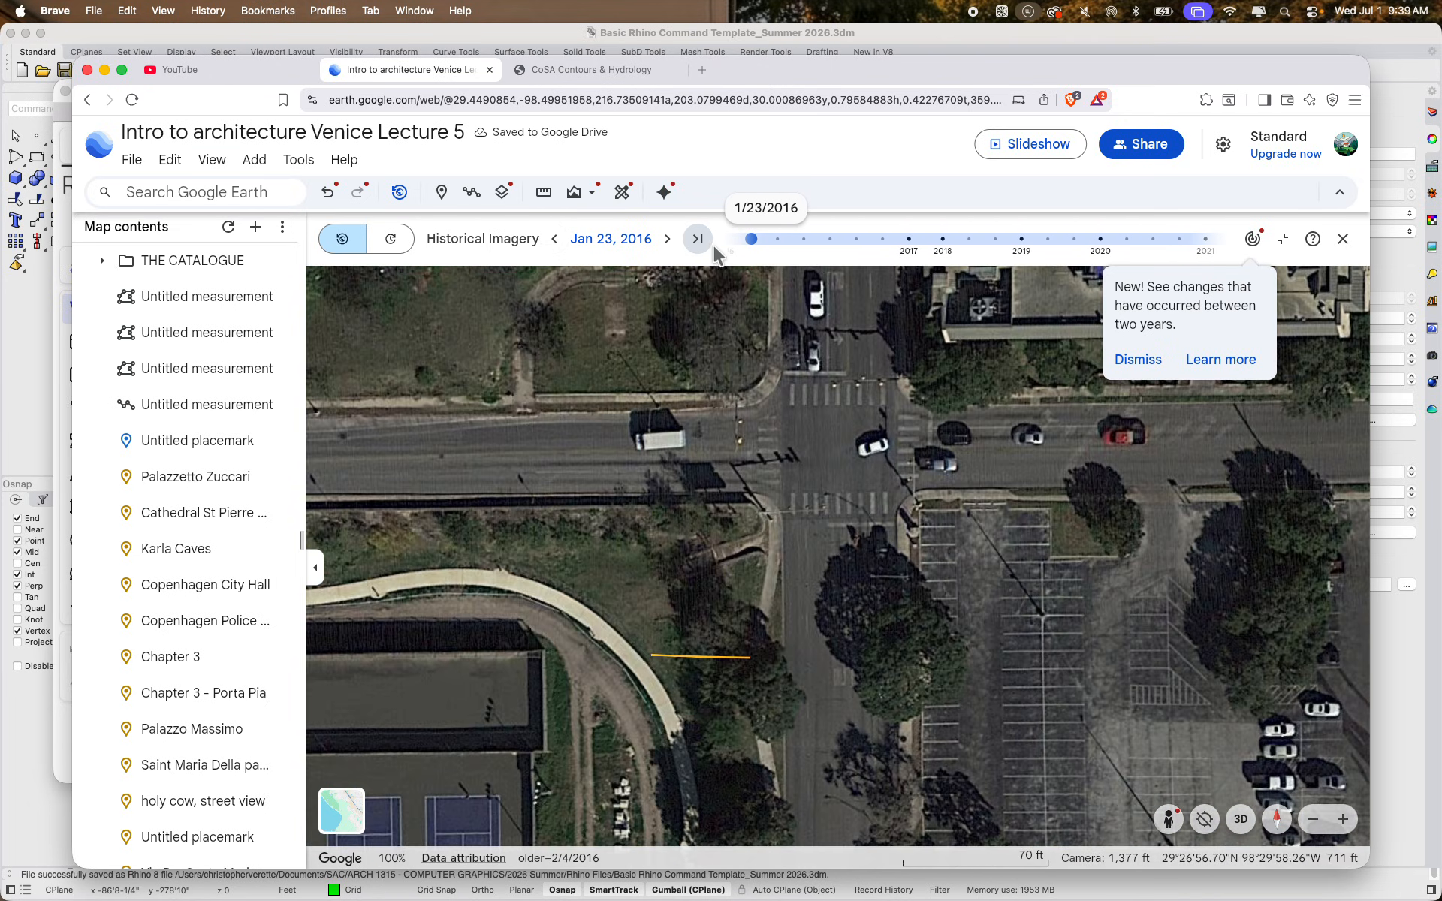
drag(845, 246, 1030, 248)
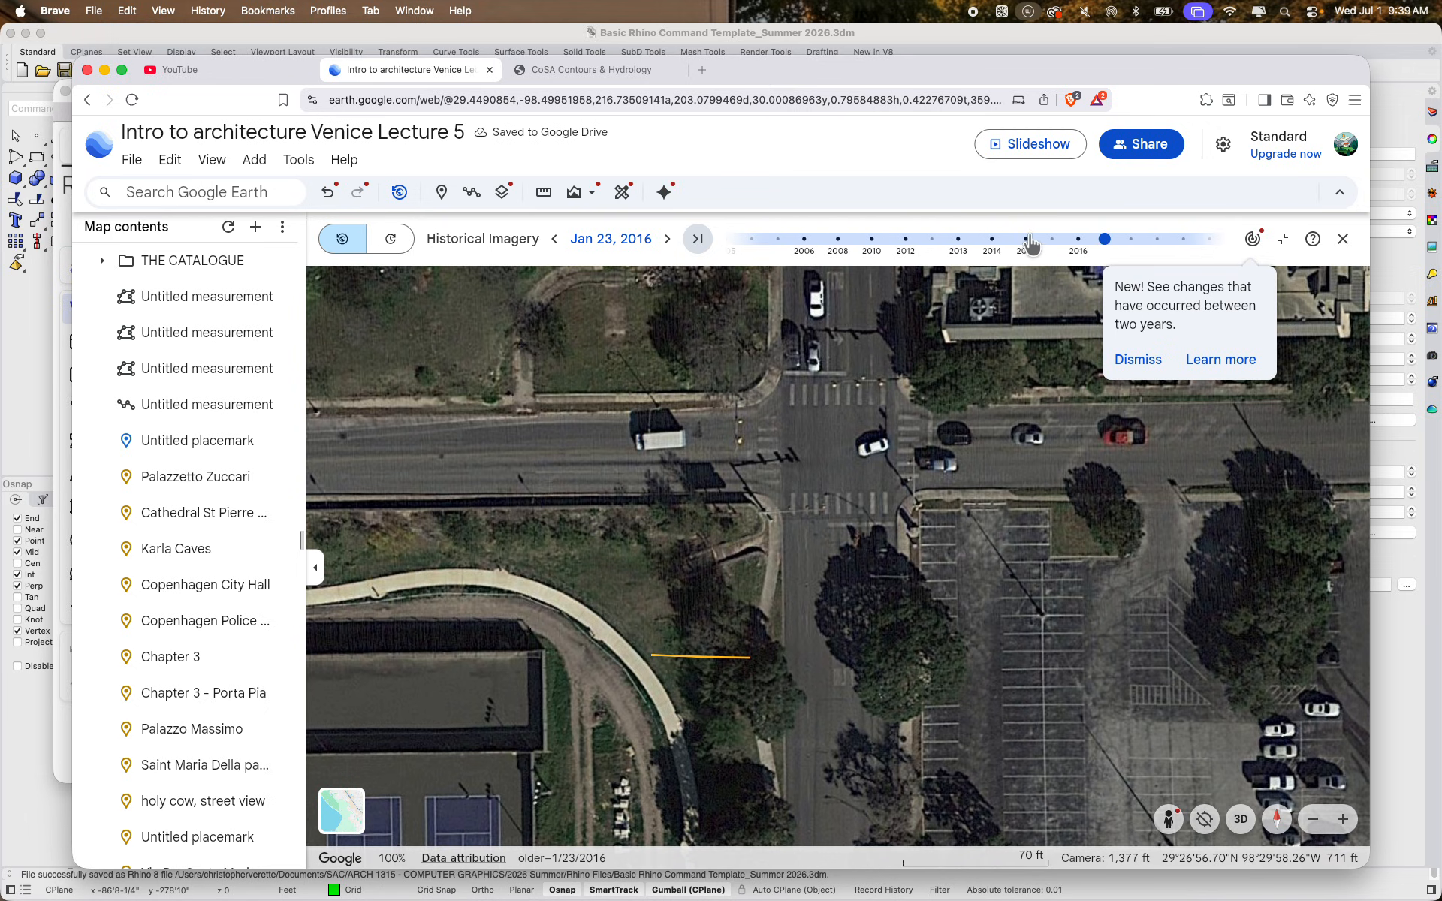
click(735, 259)
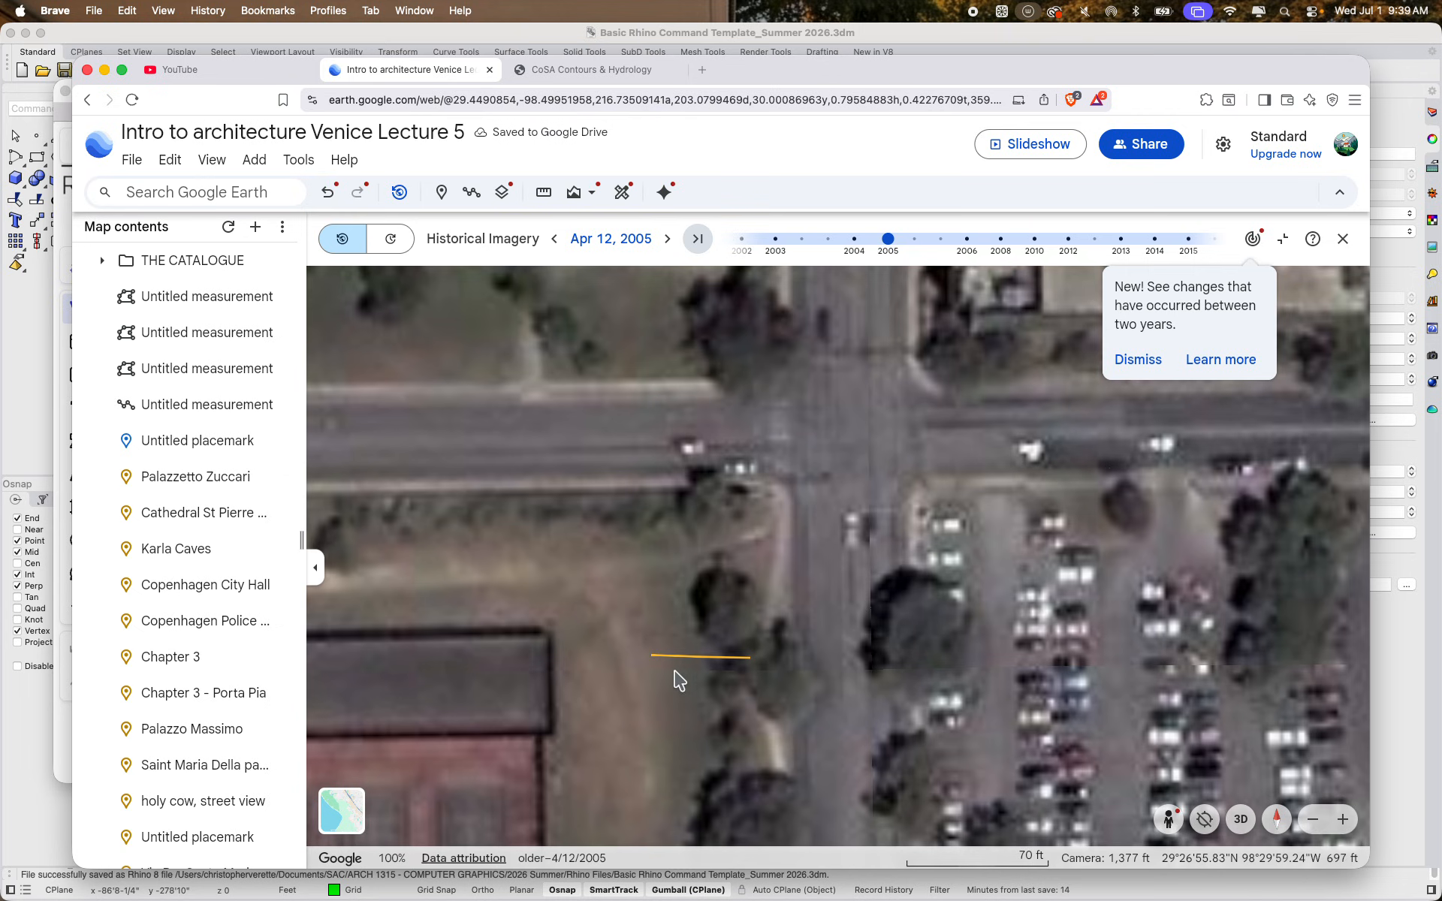
Set the historical imagery date to Jan 7, 1995 and look over the park and the San Antonio College campus
scroll(727, 559, up, 5)
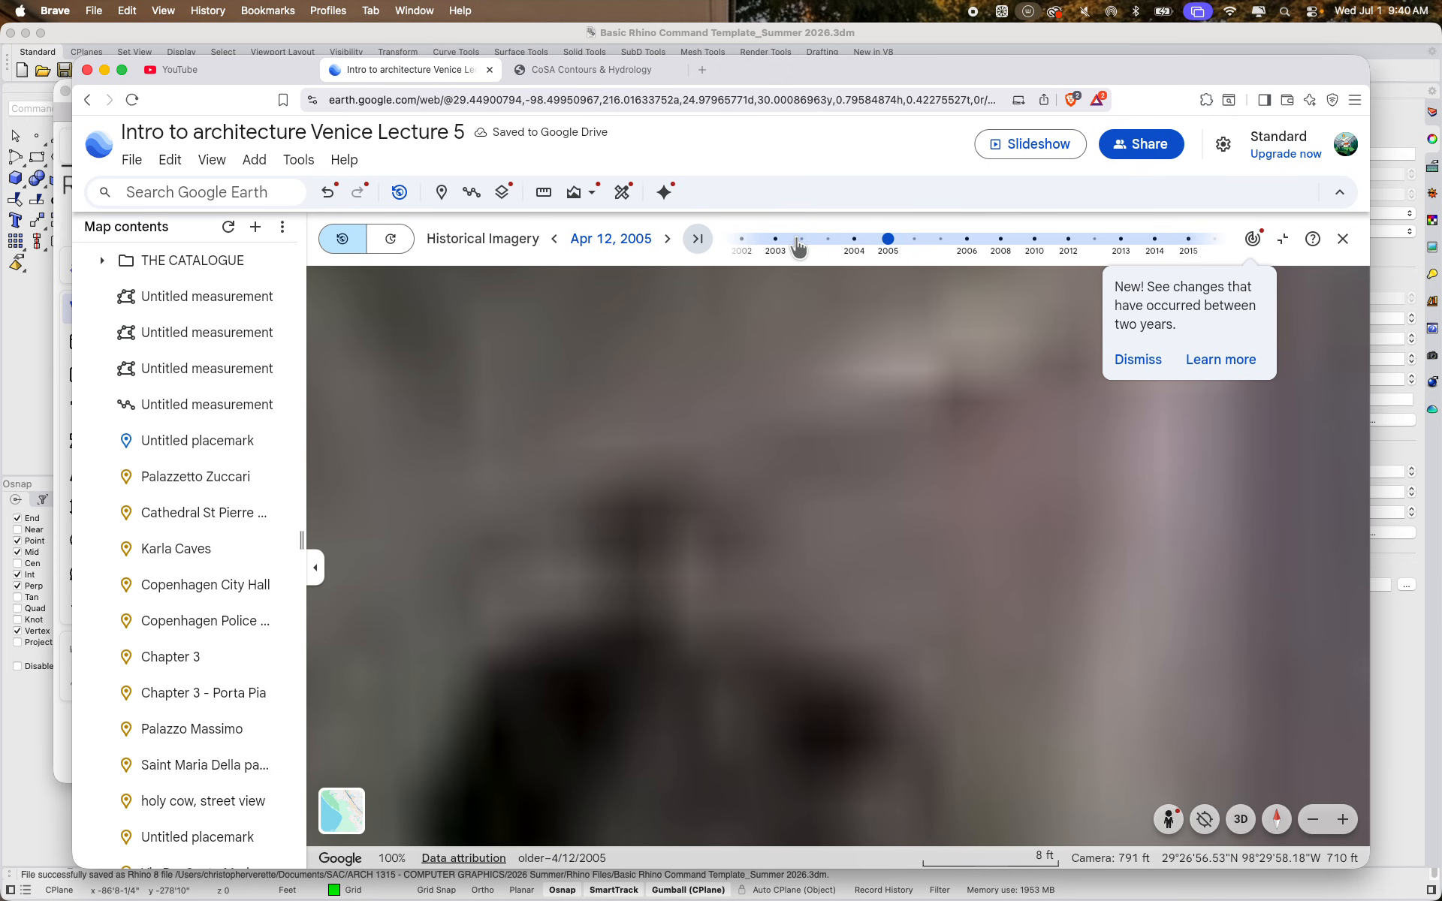
drag(888, 242, 710, 245)
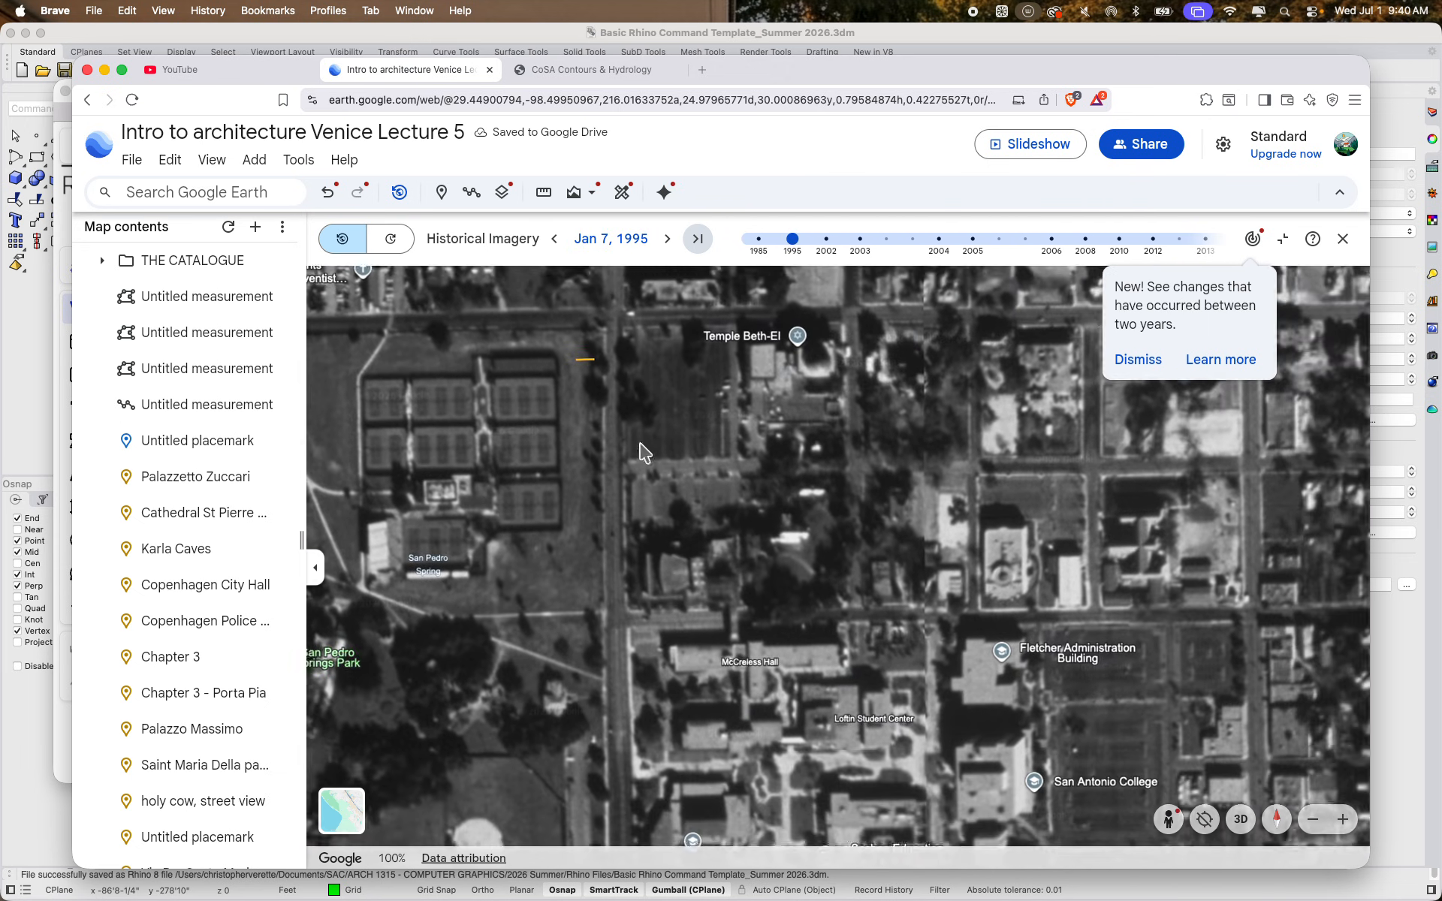
drag(827, 543, 710, 369)
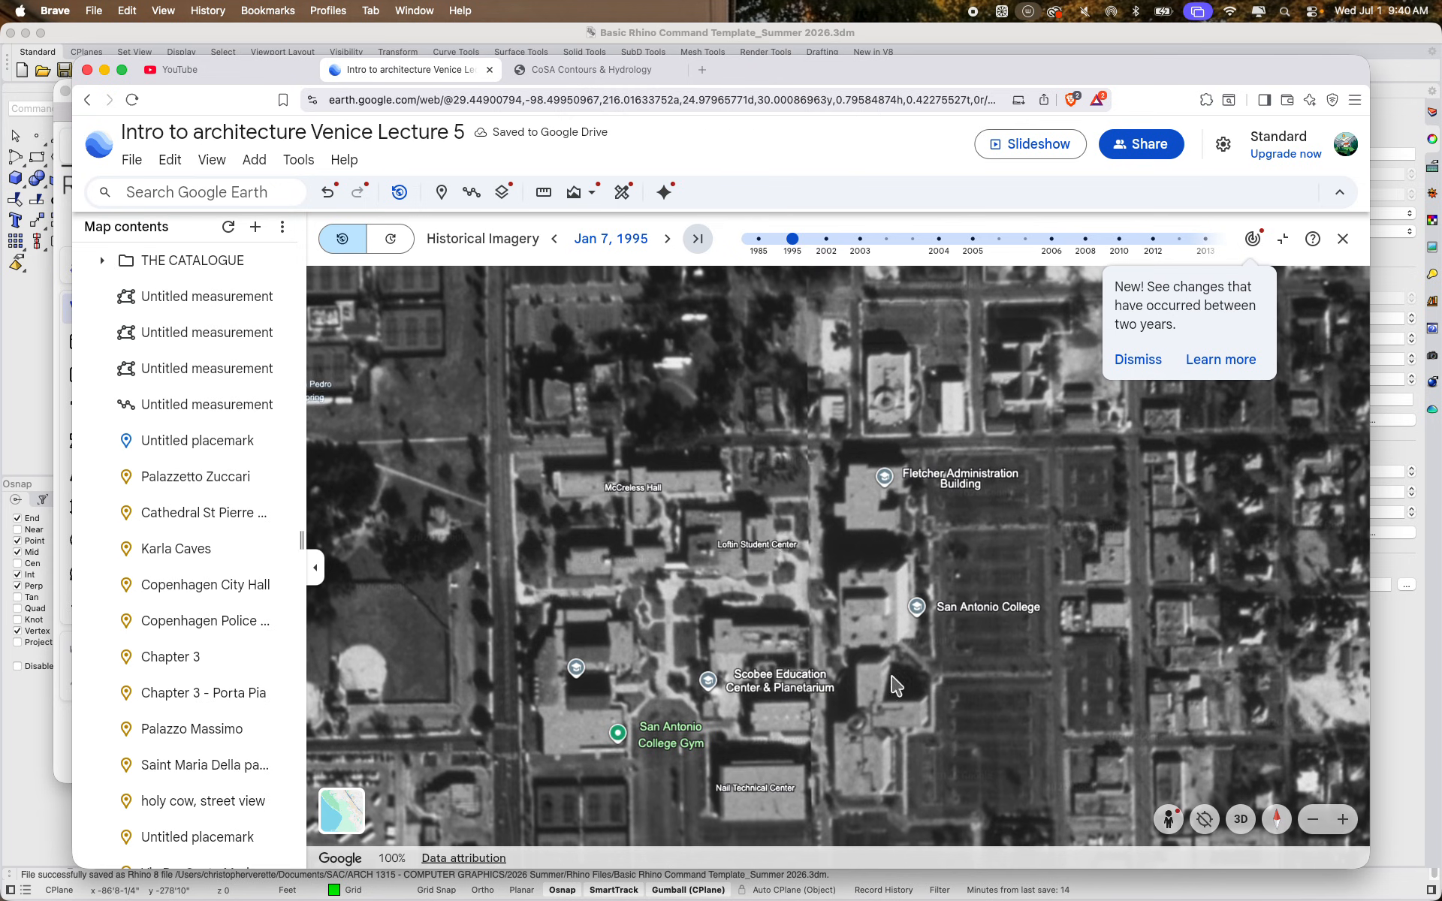
drag(894, 686, 765, 491)
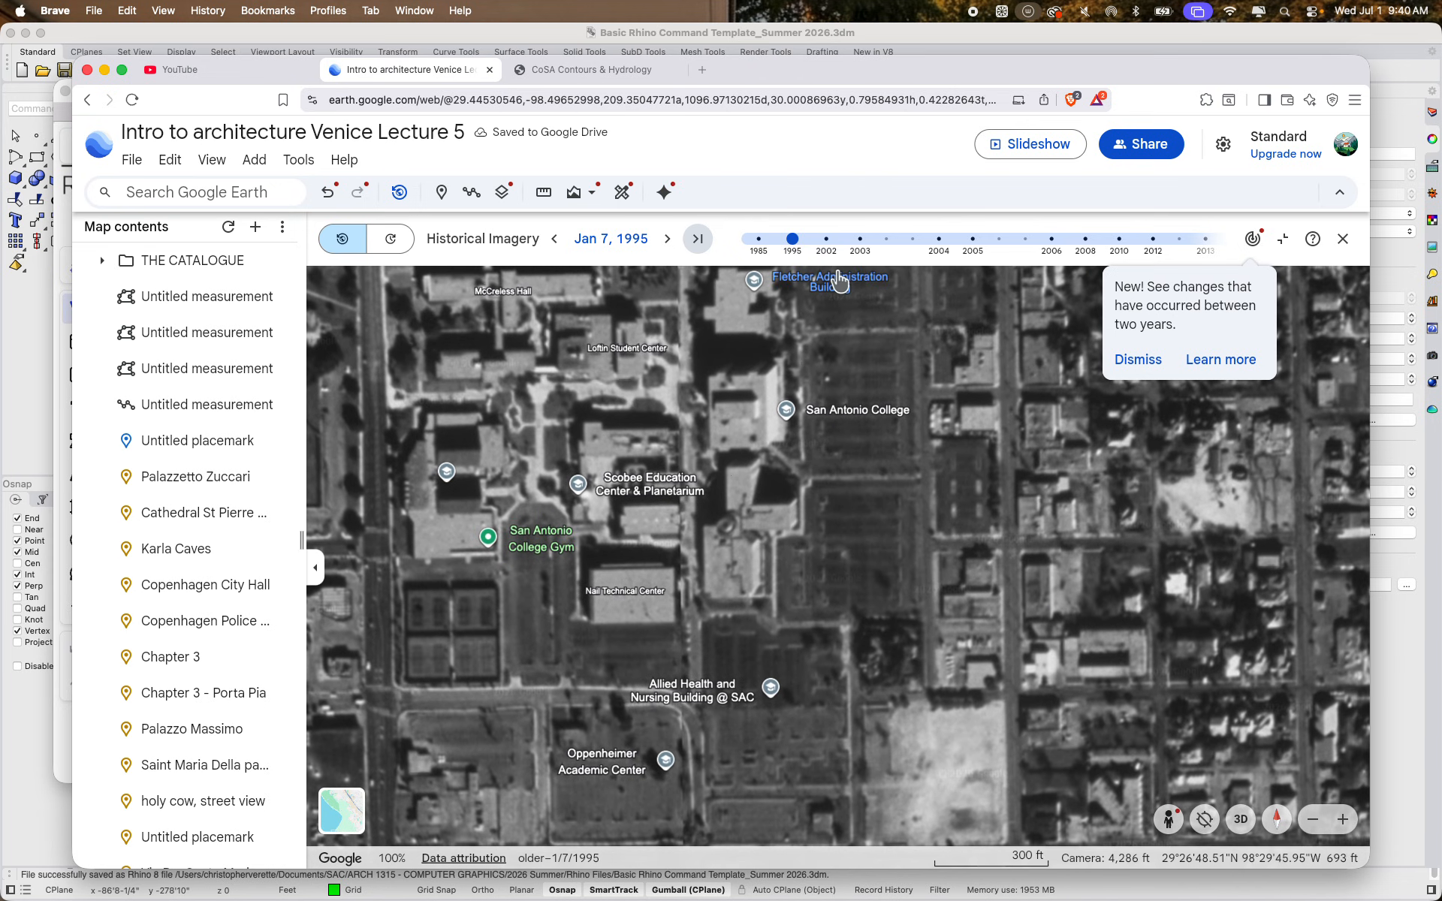
Set the historical imagery date to Feb 17, 2013, return to the 48-foot line and dismiss the new-feature tip
drag(792, 239, 1198, 255)
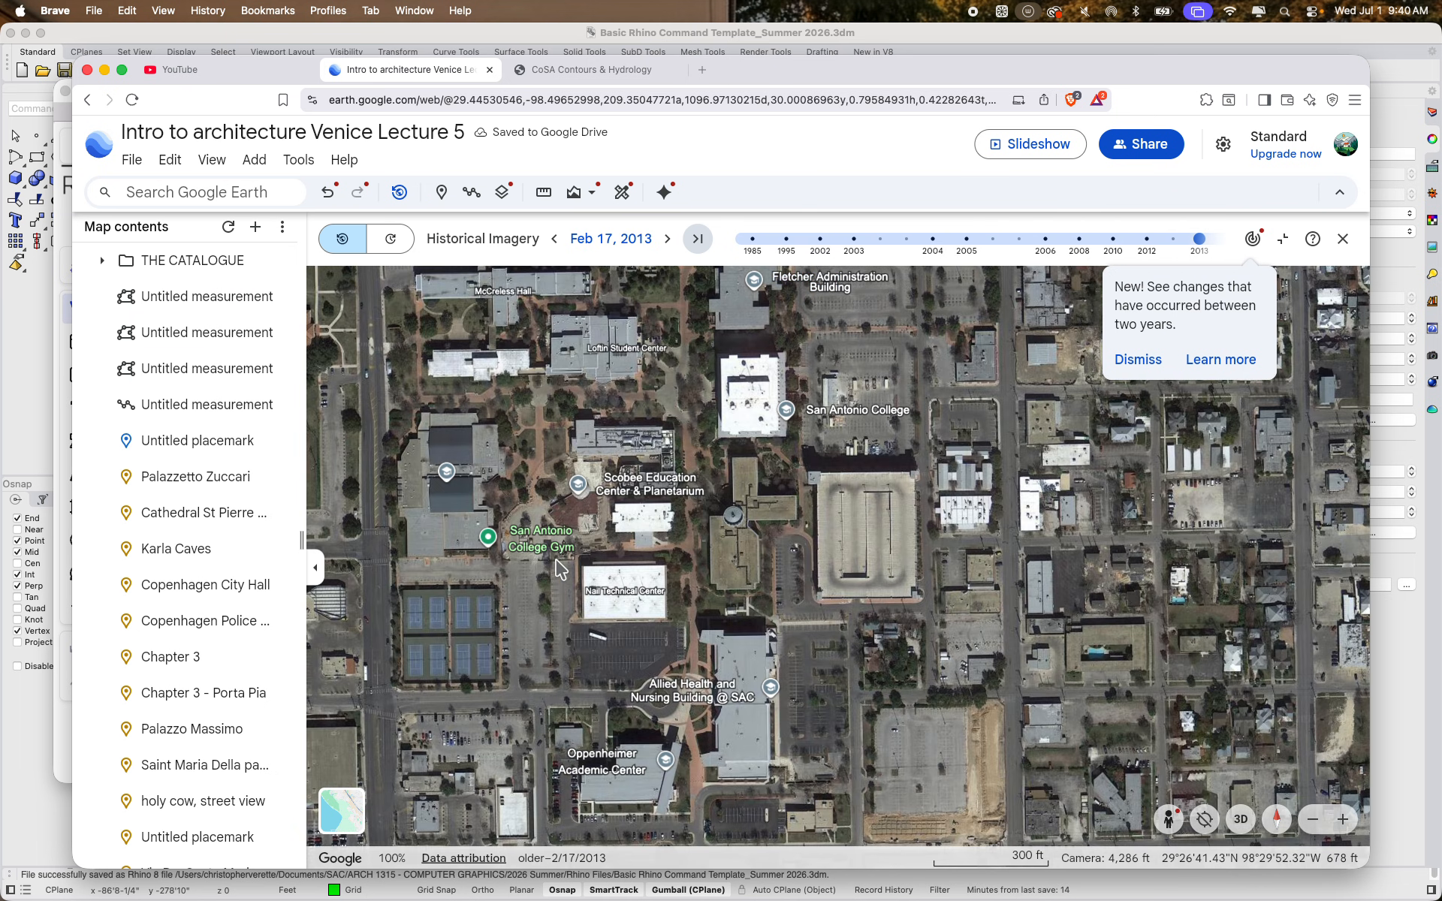
scroll(817, 559, up, 10)
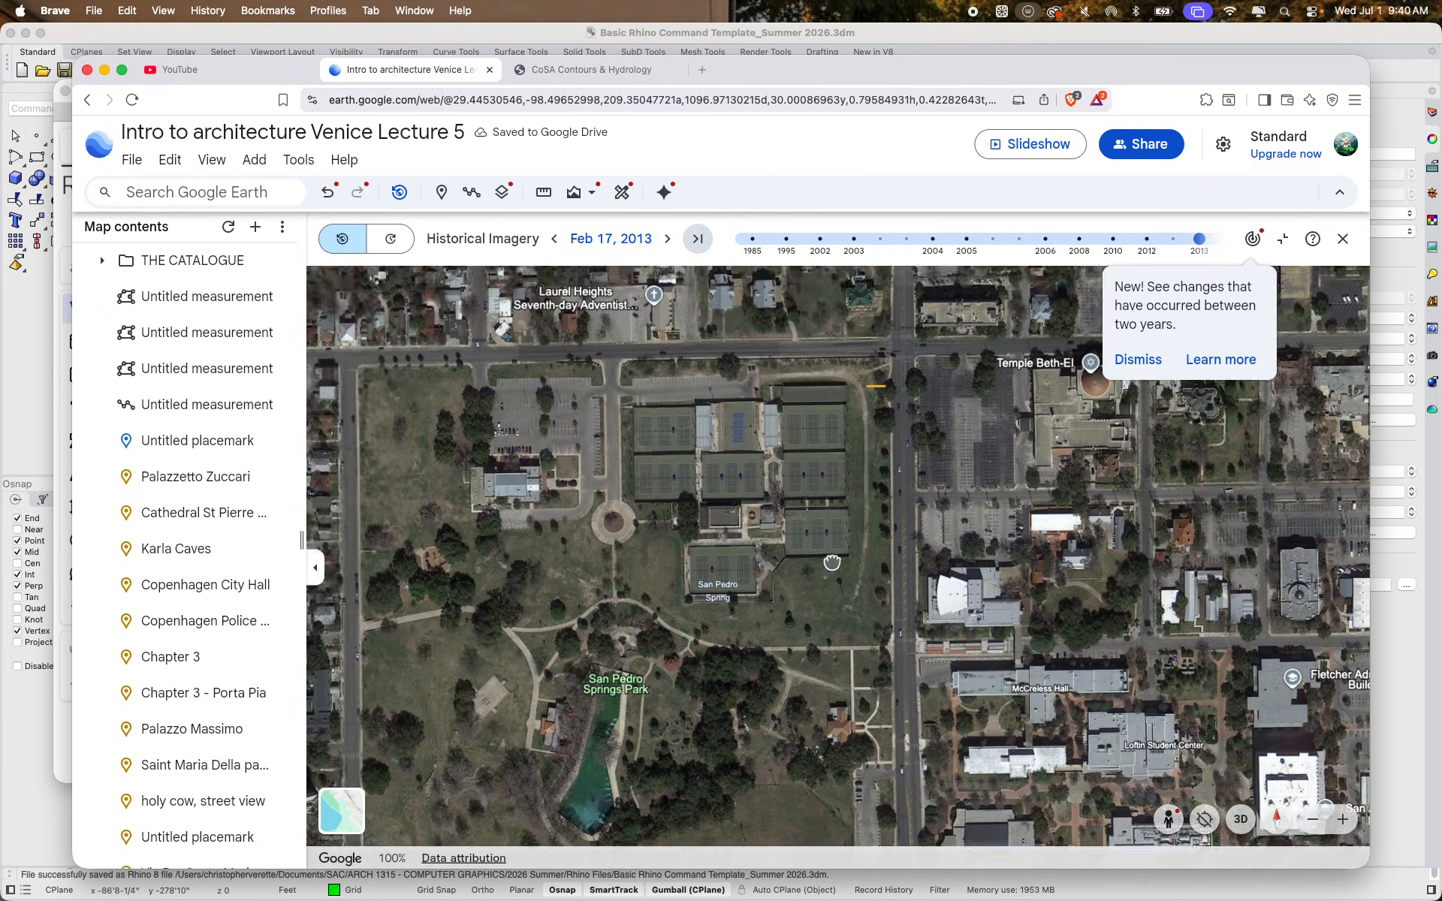
scroll(817, 559, up, 5)
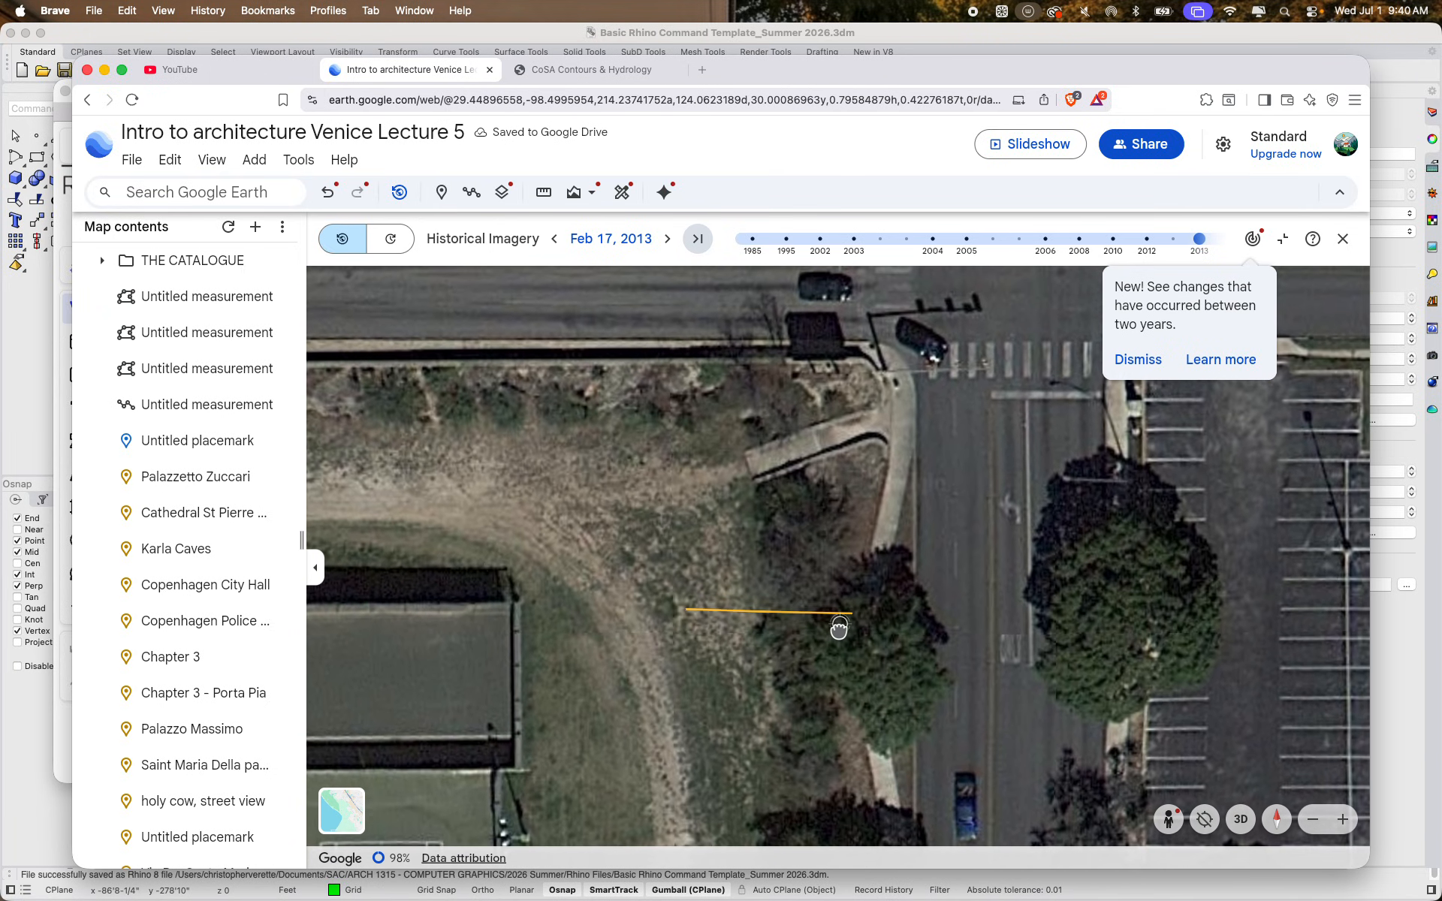
click(1137, 359)
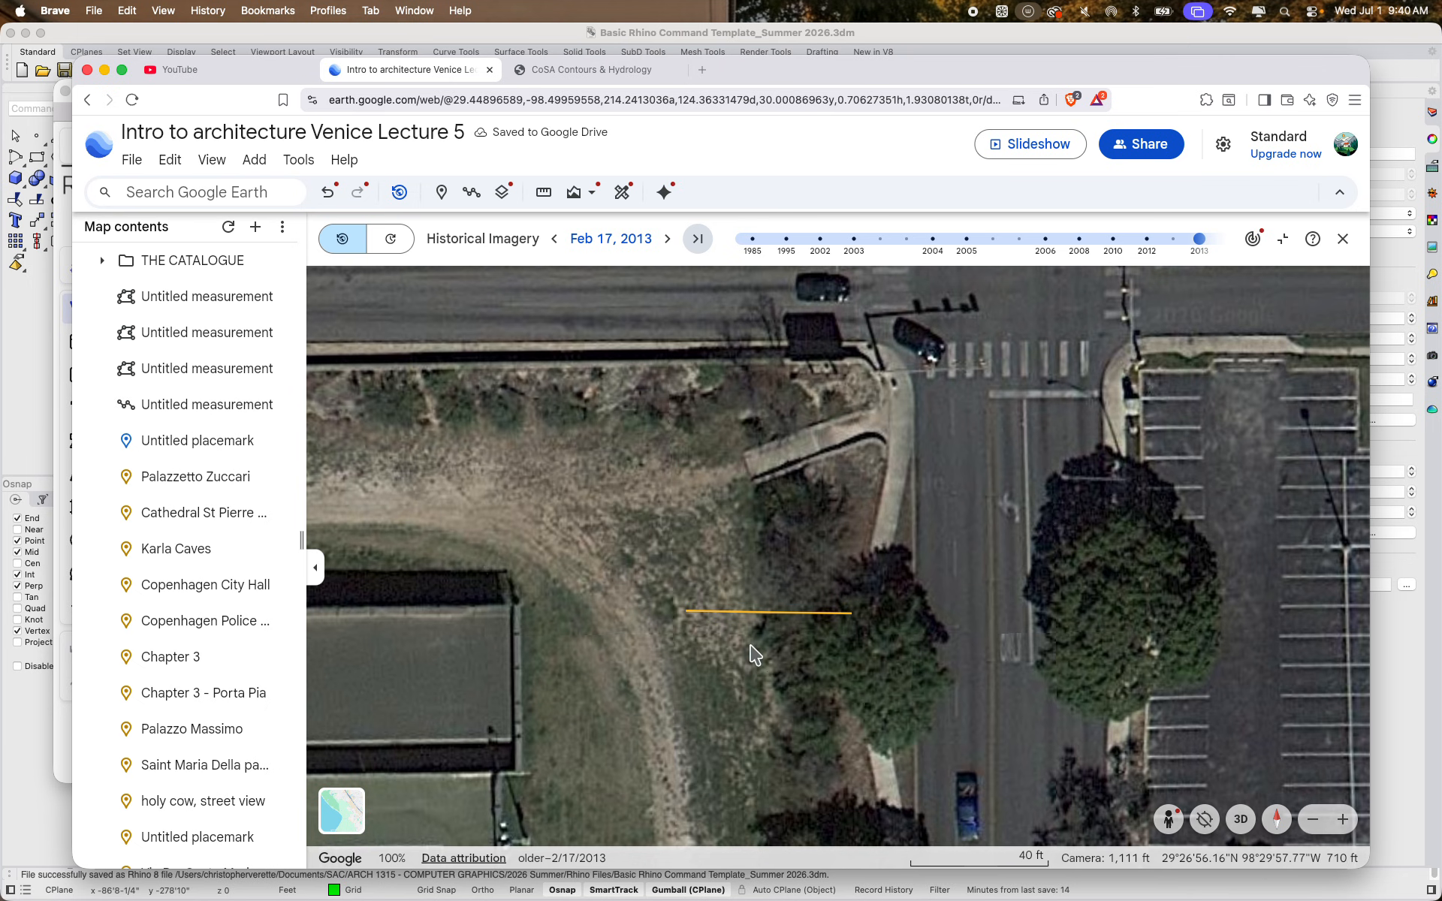
Take a screenshot of the overhead imagery covering the street intersection, the park corner and the 48-foot line
scroll(892, 561, down, 5)
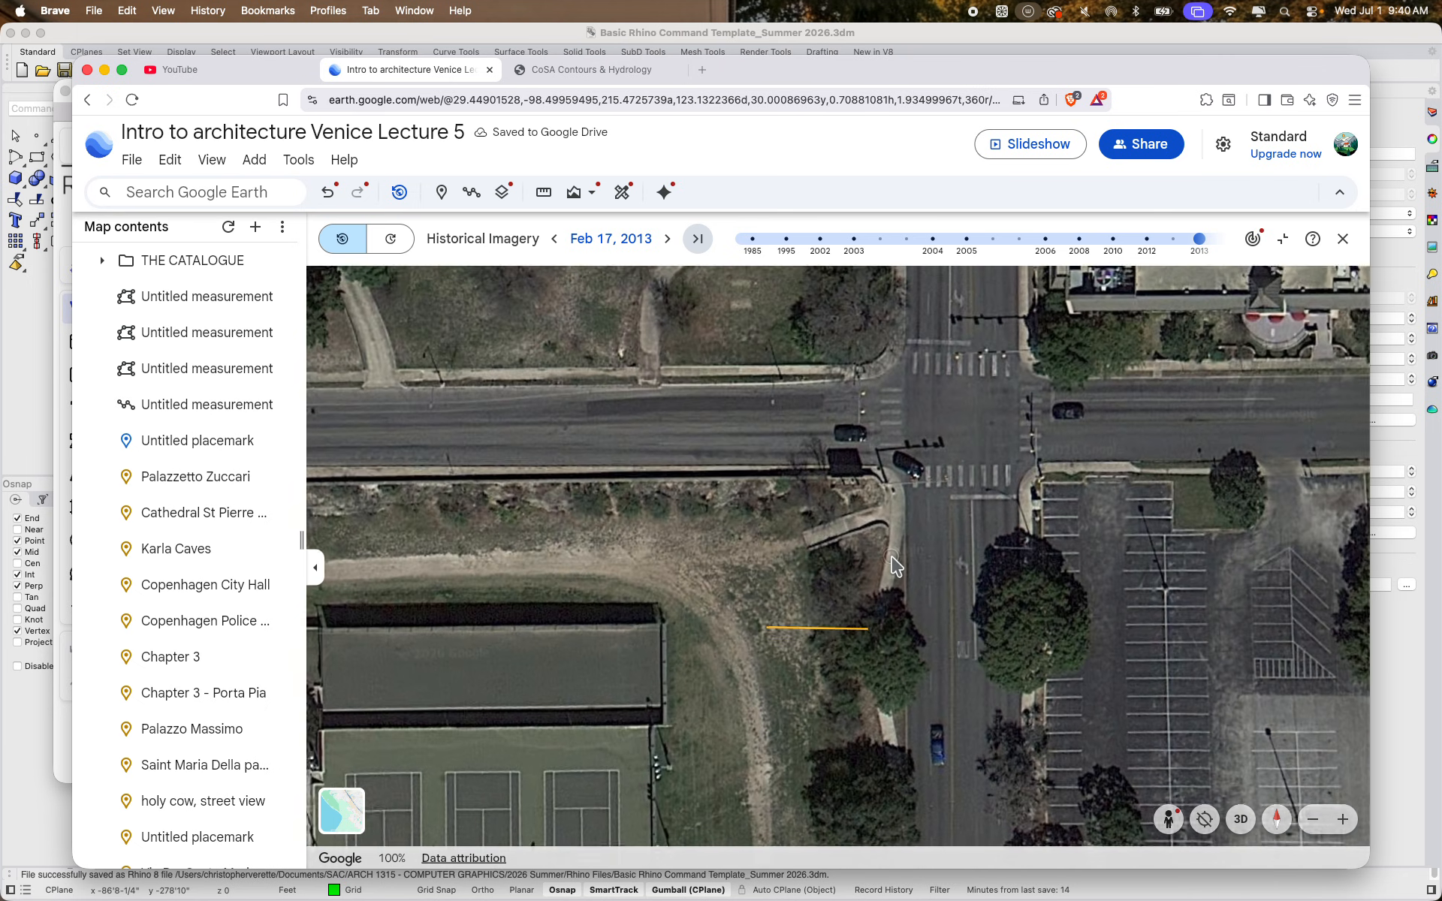
drag(891, 557, 842, 579)
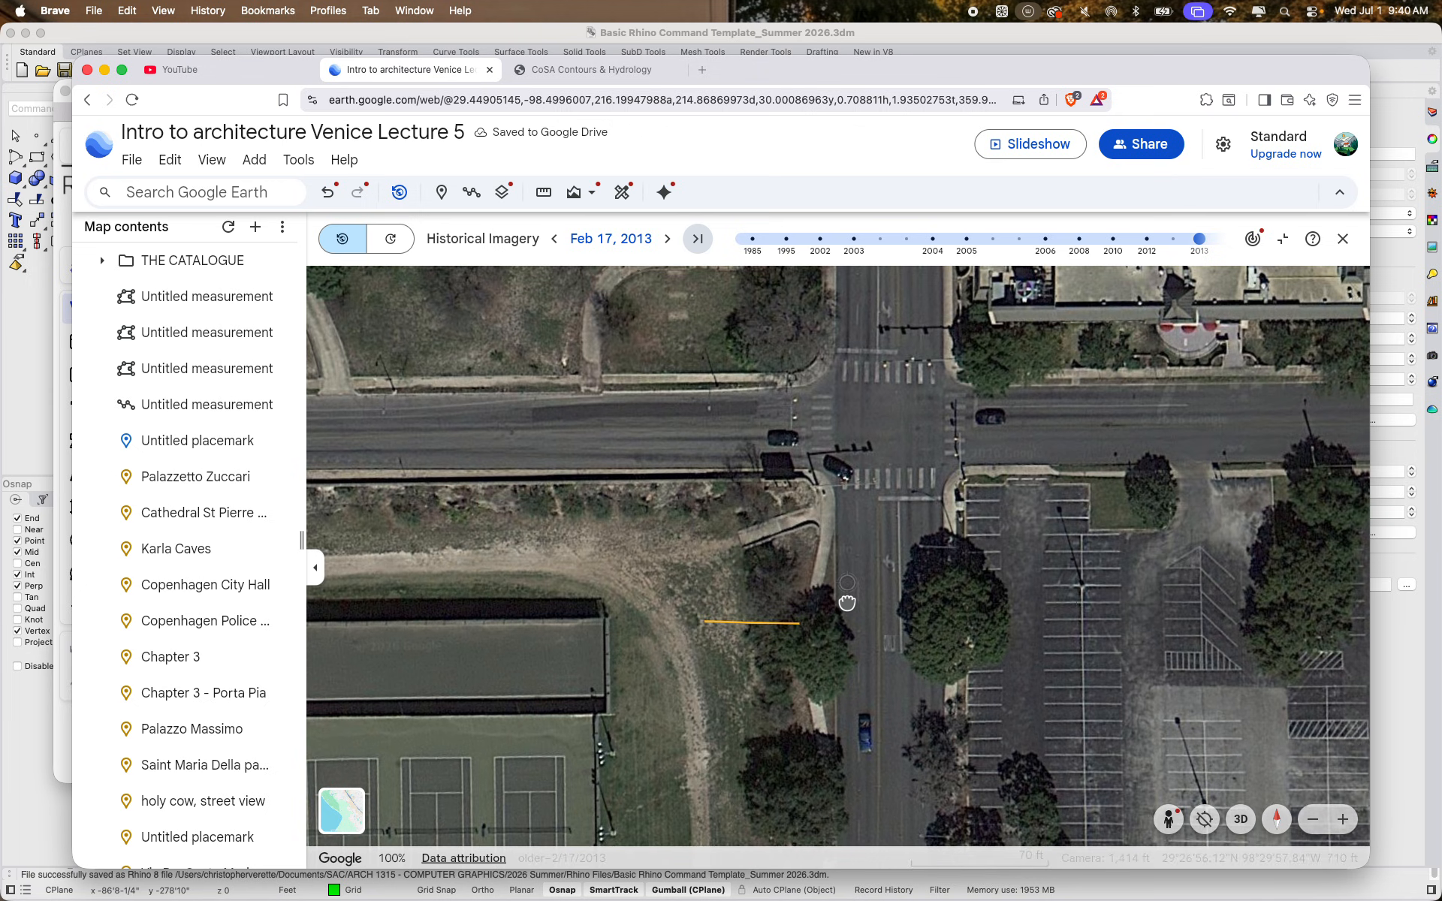
middle_drag(847, 603, 844, 883)
middle_drag(860, 706, 859, 727)
key(super+shift+4)
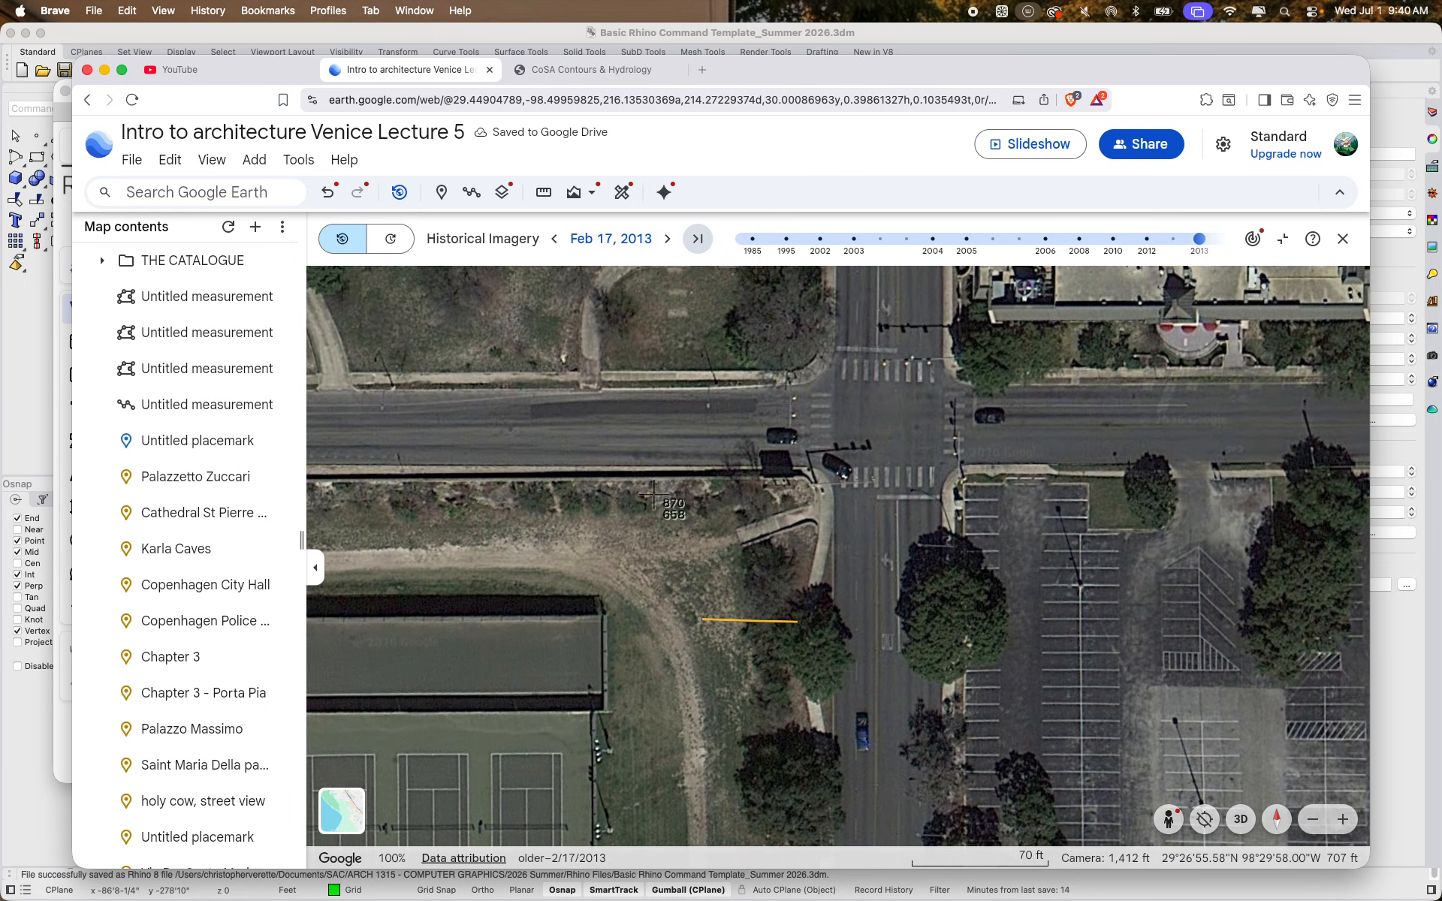
drag(545, 292, 1072, 786)
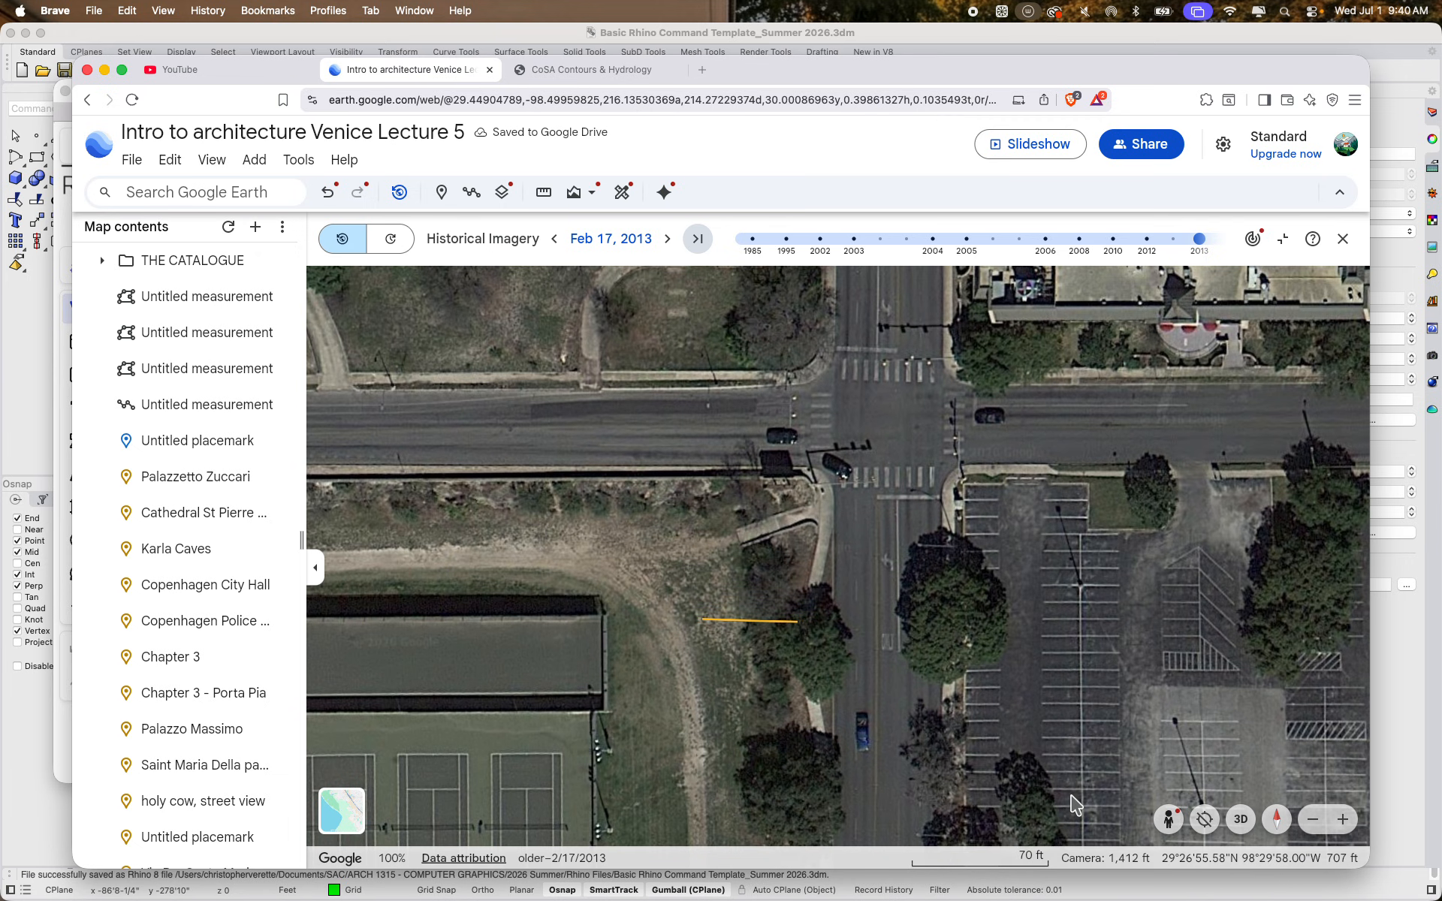
Minimize the browser and Miro windows and switch to Rhino's Top viewport
click(104, 70)
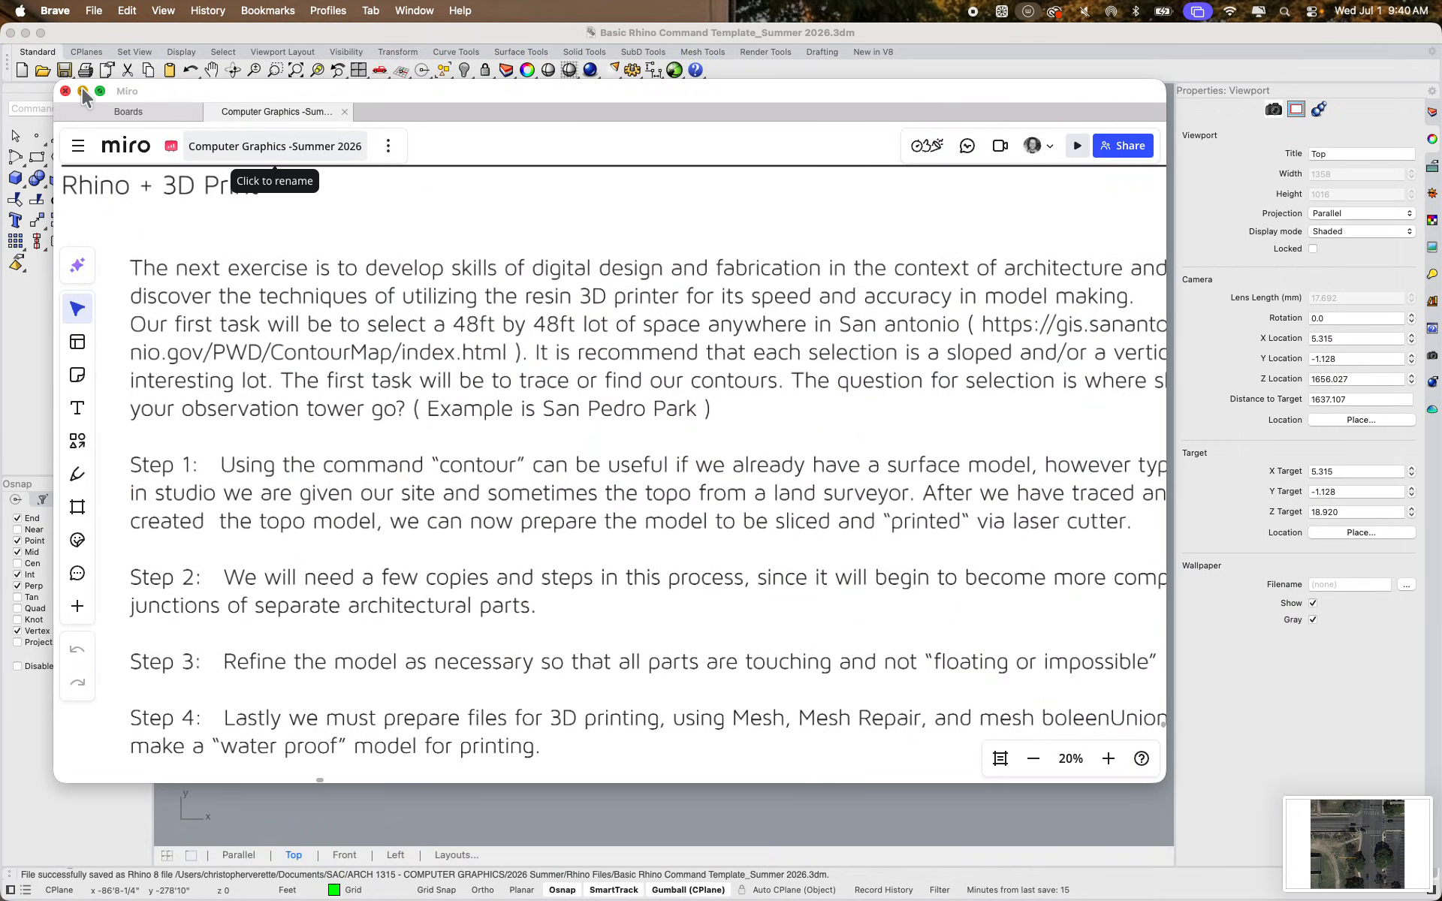
click(83, 91)
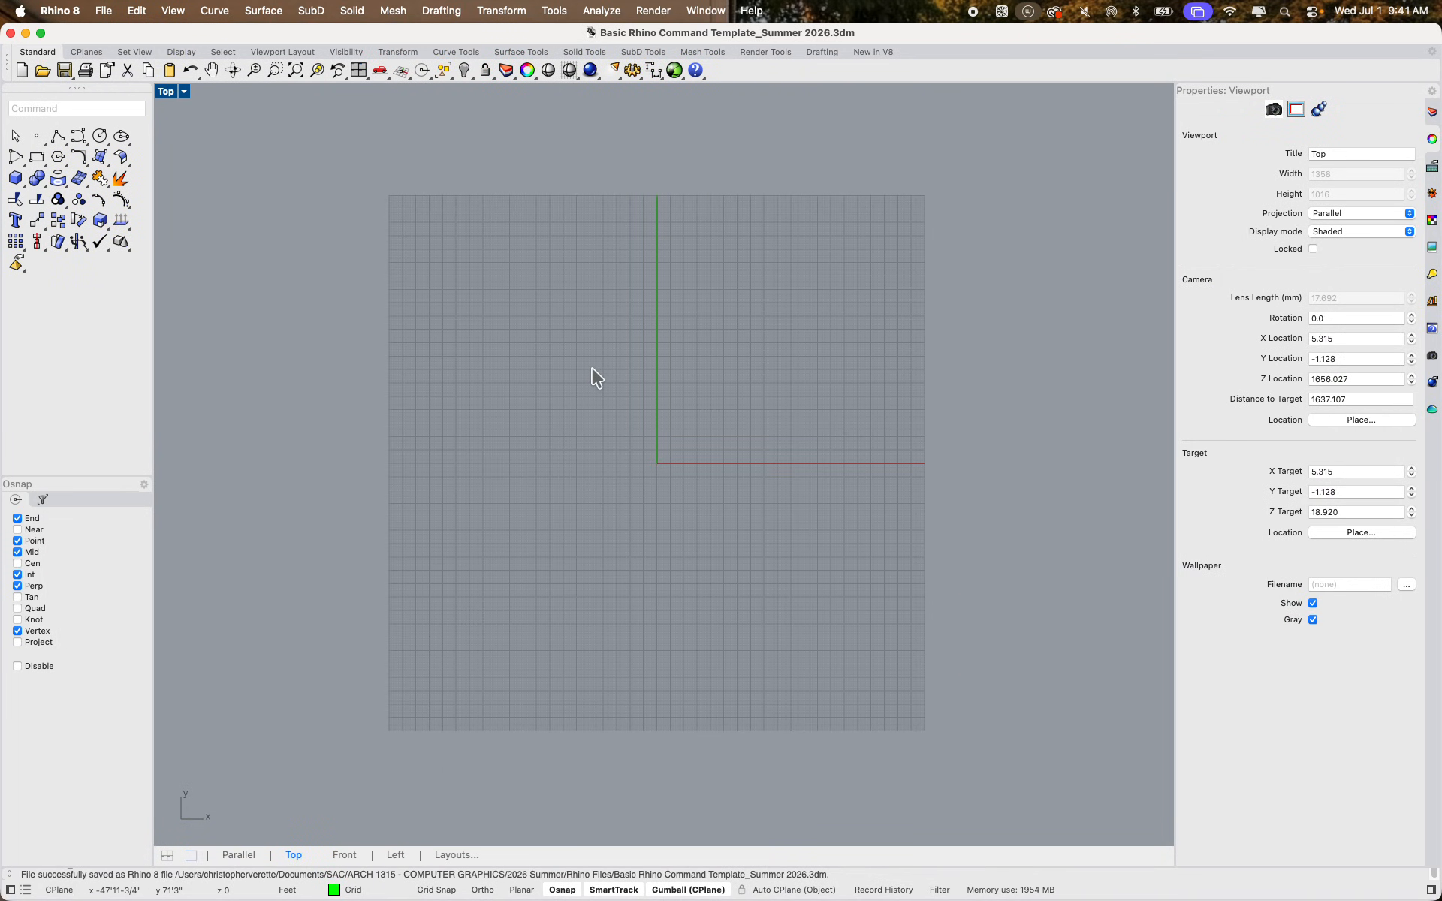
text(pic)
key(Return)
scroll(626, 410, up, 3)
scroll(663, 440, down, 2)
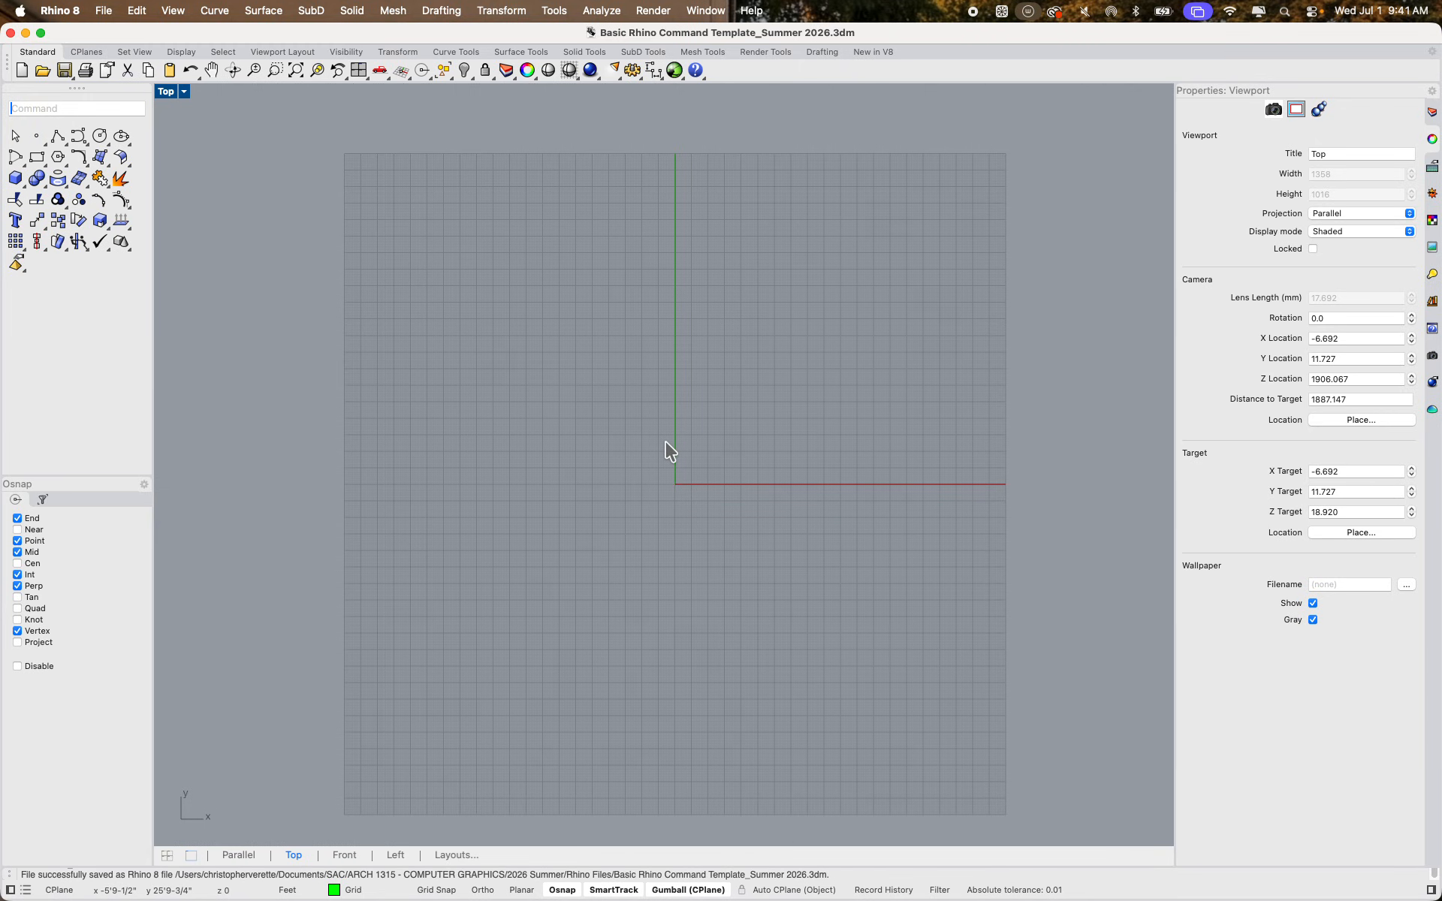
Draw a 48' by 48' rectangle near the origin in the Top viewport
text(rec)
key(Return)
click(643, 524)
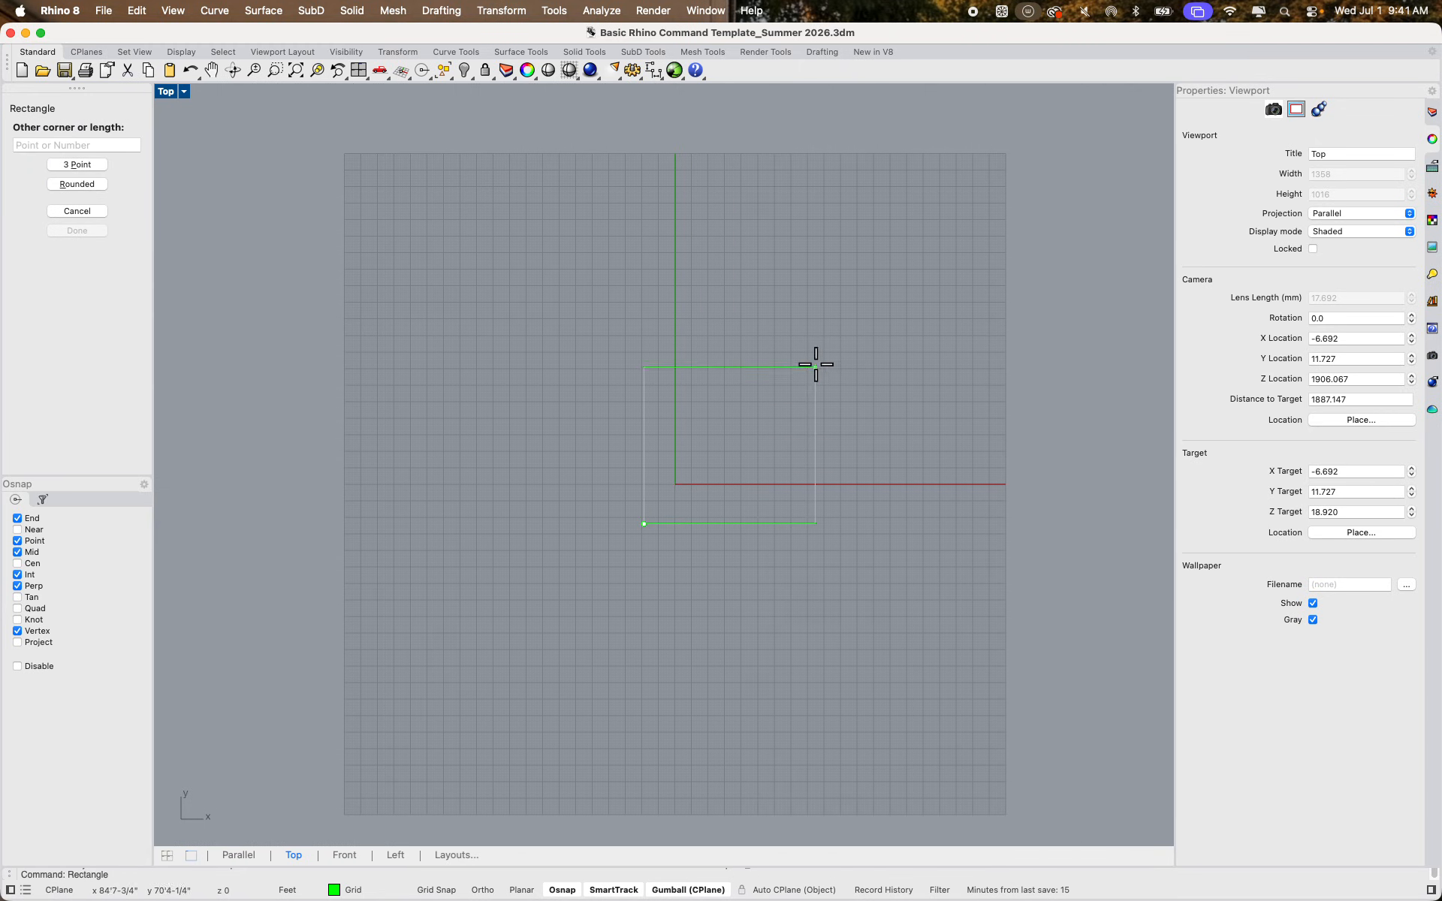
text(48')
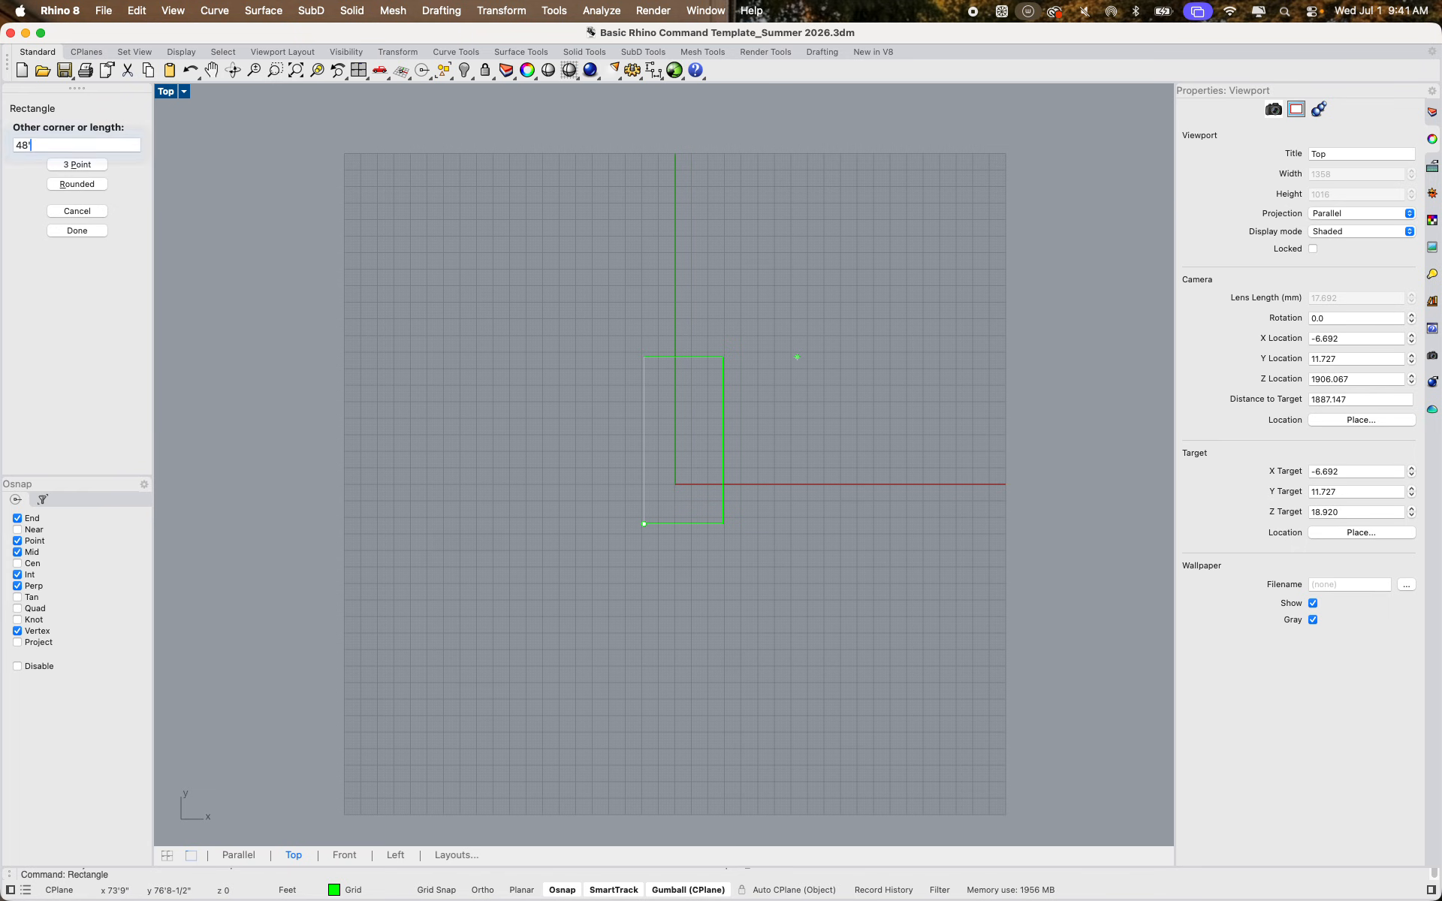
key(Return)
text(48')
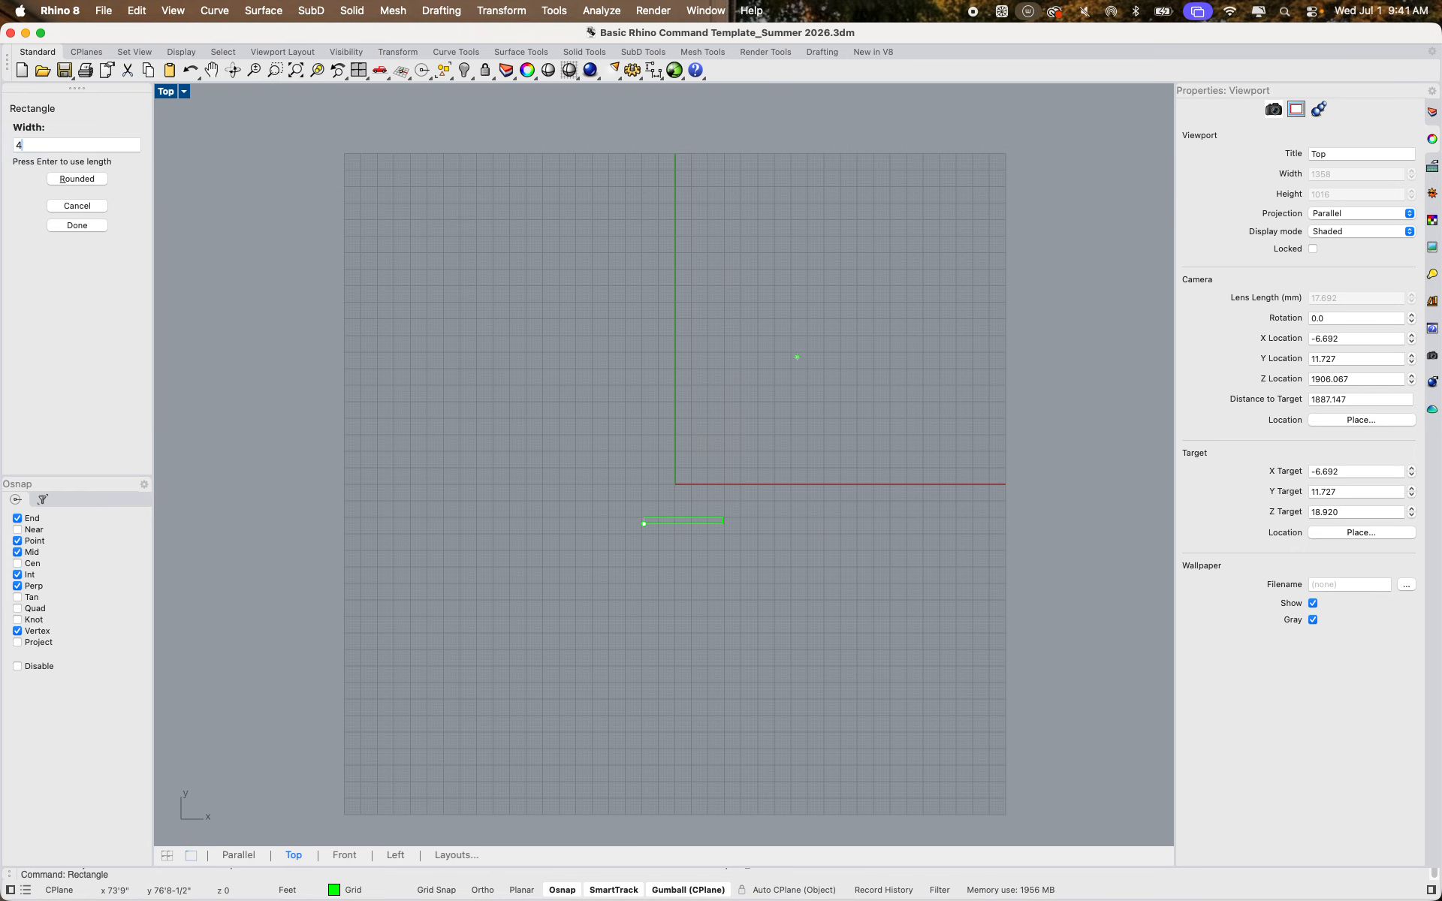
key(Return)
scroll(714, 521, up, 5)
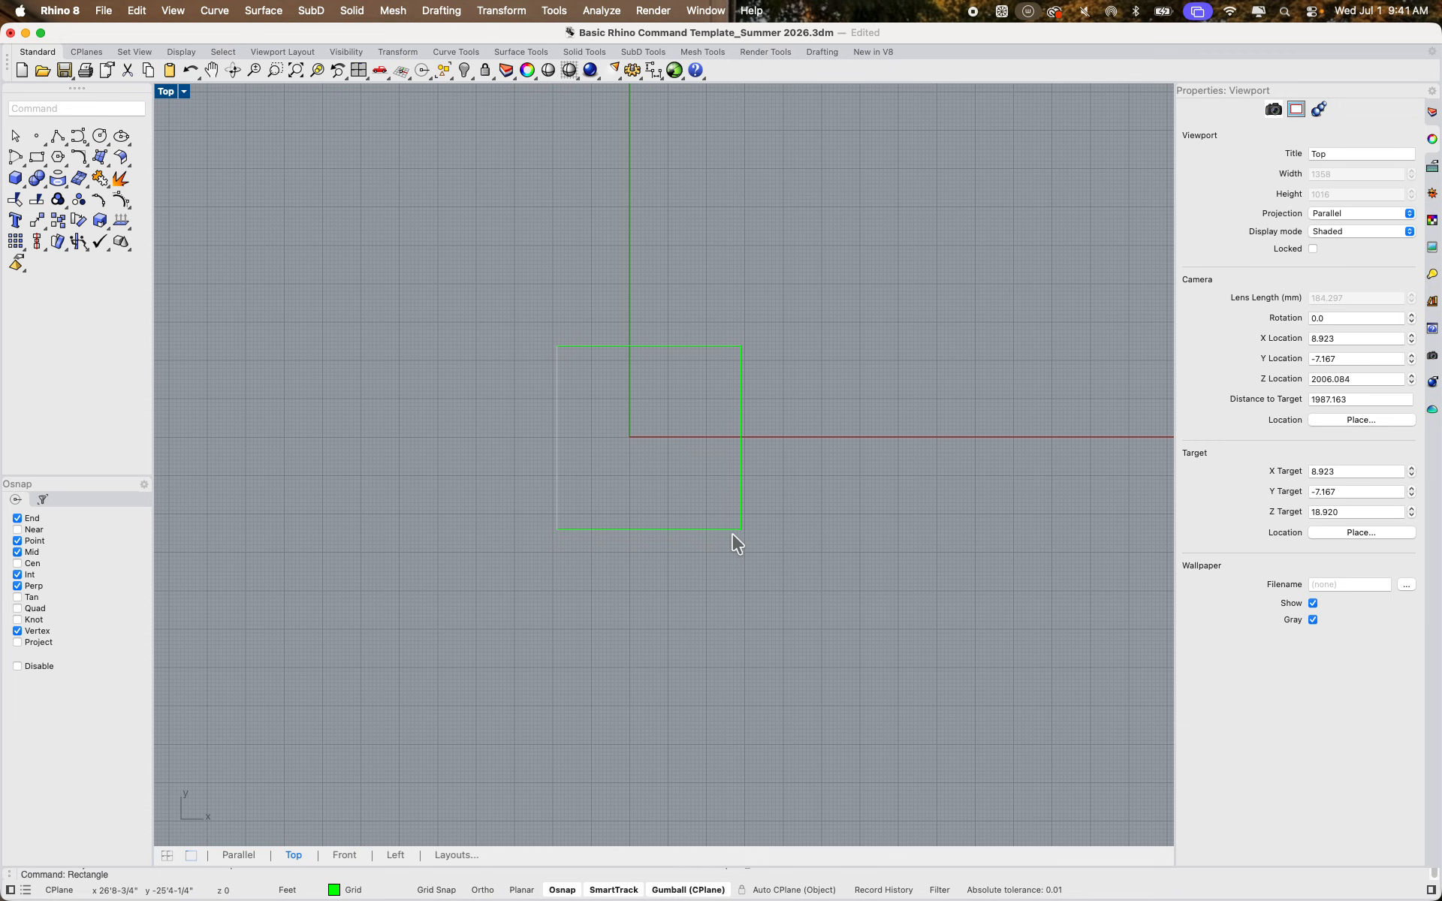
Start the Picture command, preview the two newest screenshots and open the aerial one, Screenshot 2026-07-01 at 9.40.54 AM
text(plcture)
key(Return)
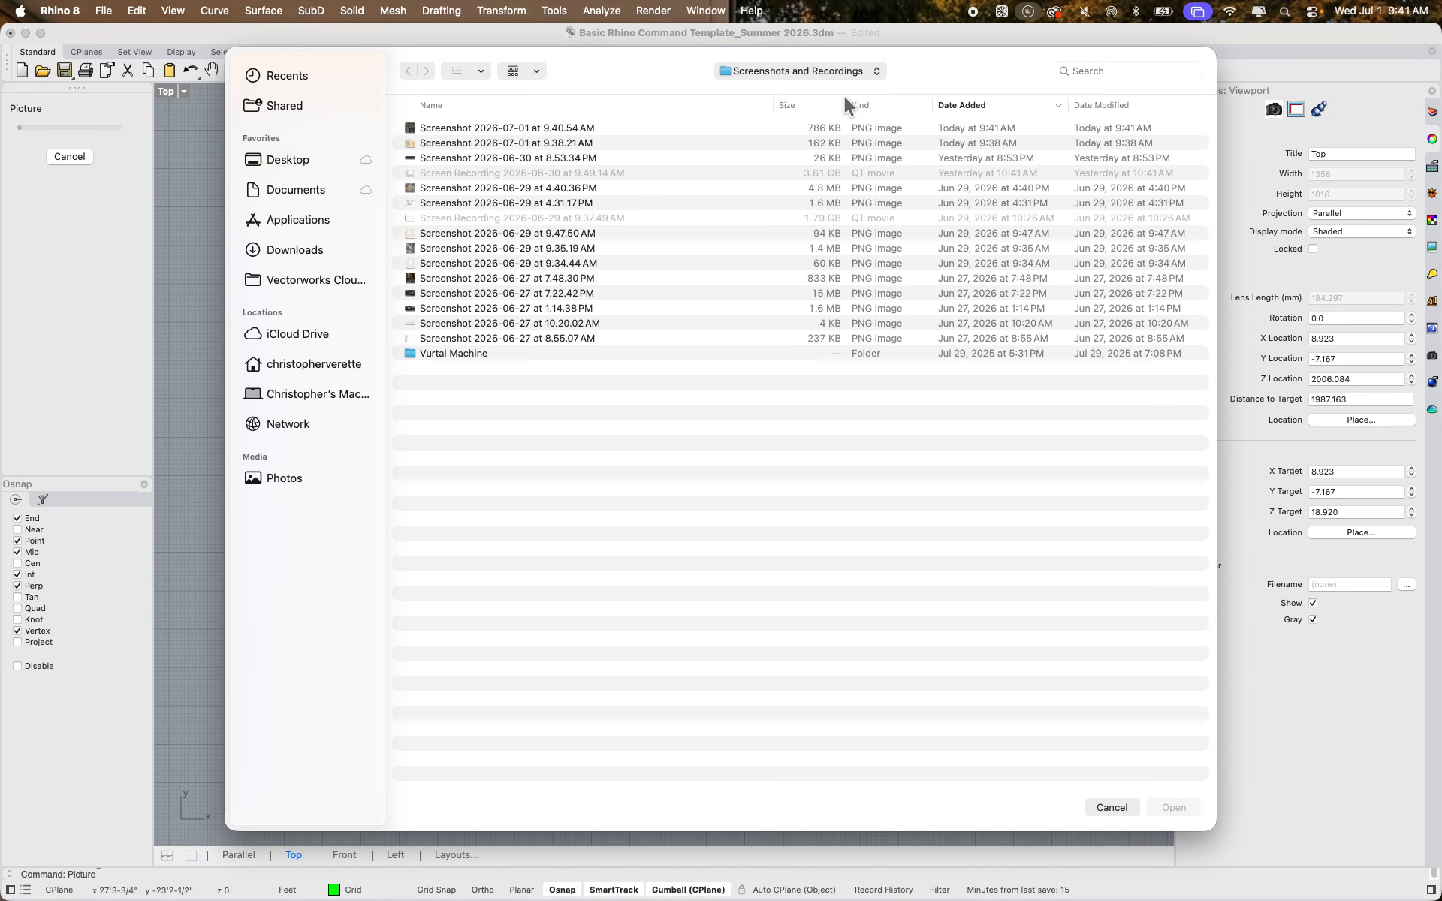
click(610, 125)
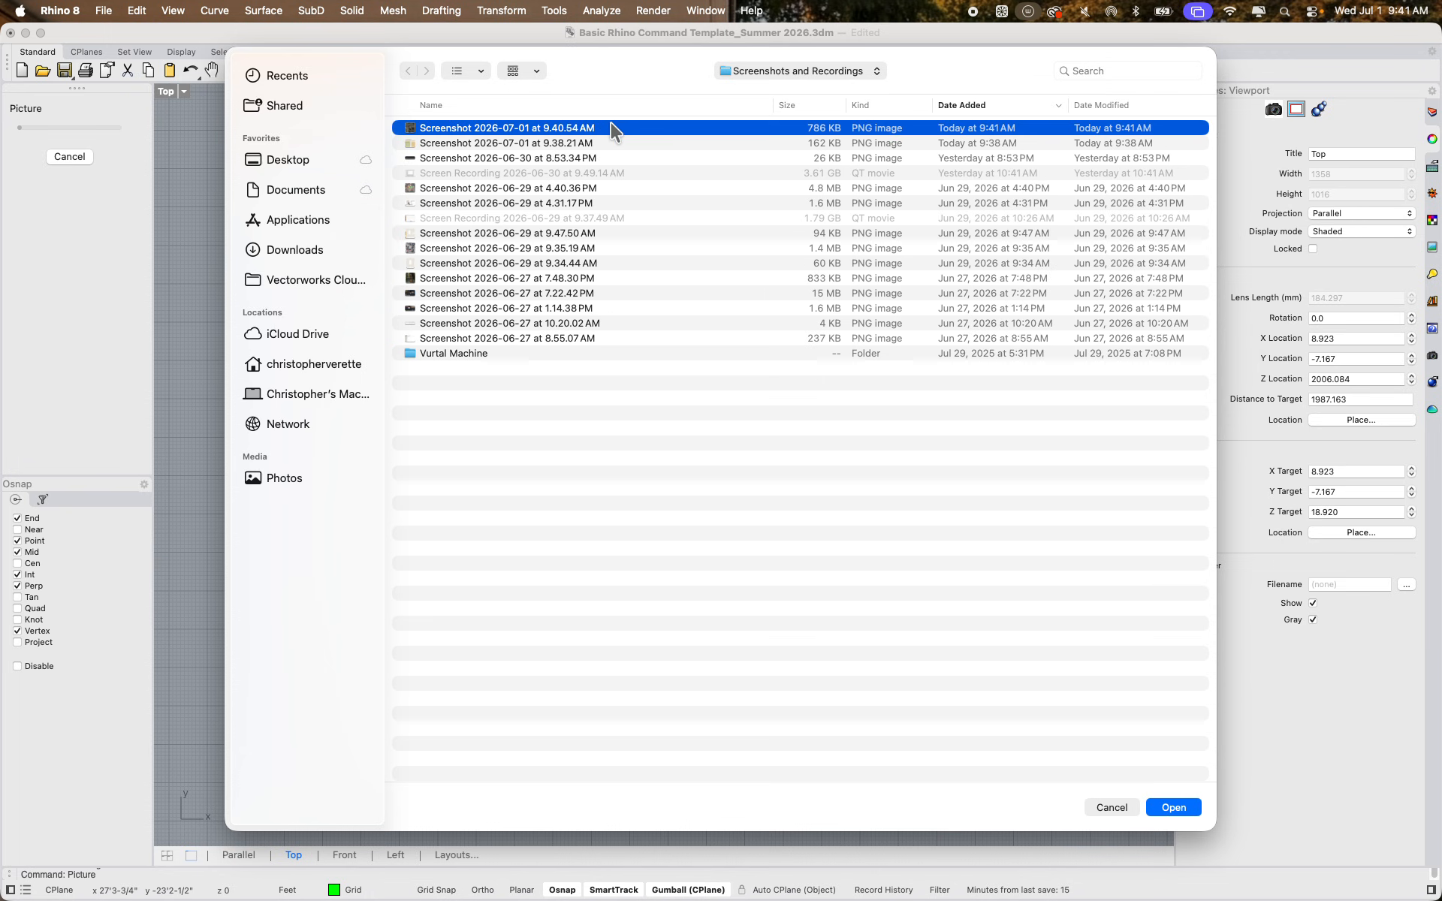
key(space)
key(space)
key(Down)
key(space)
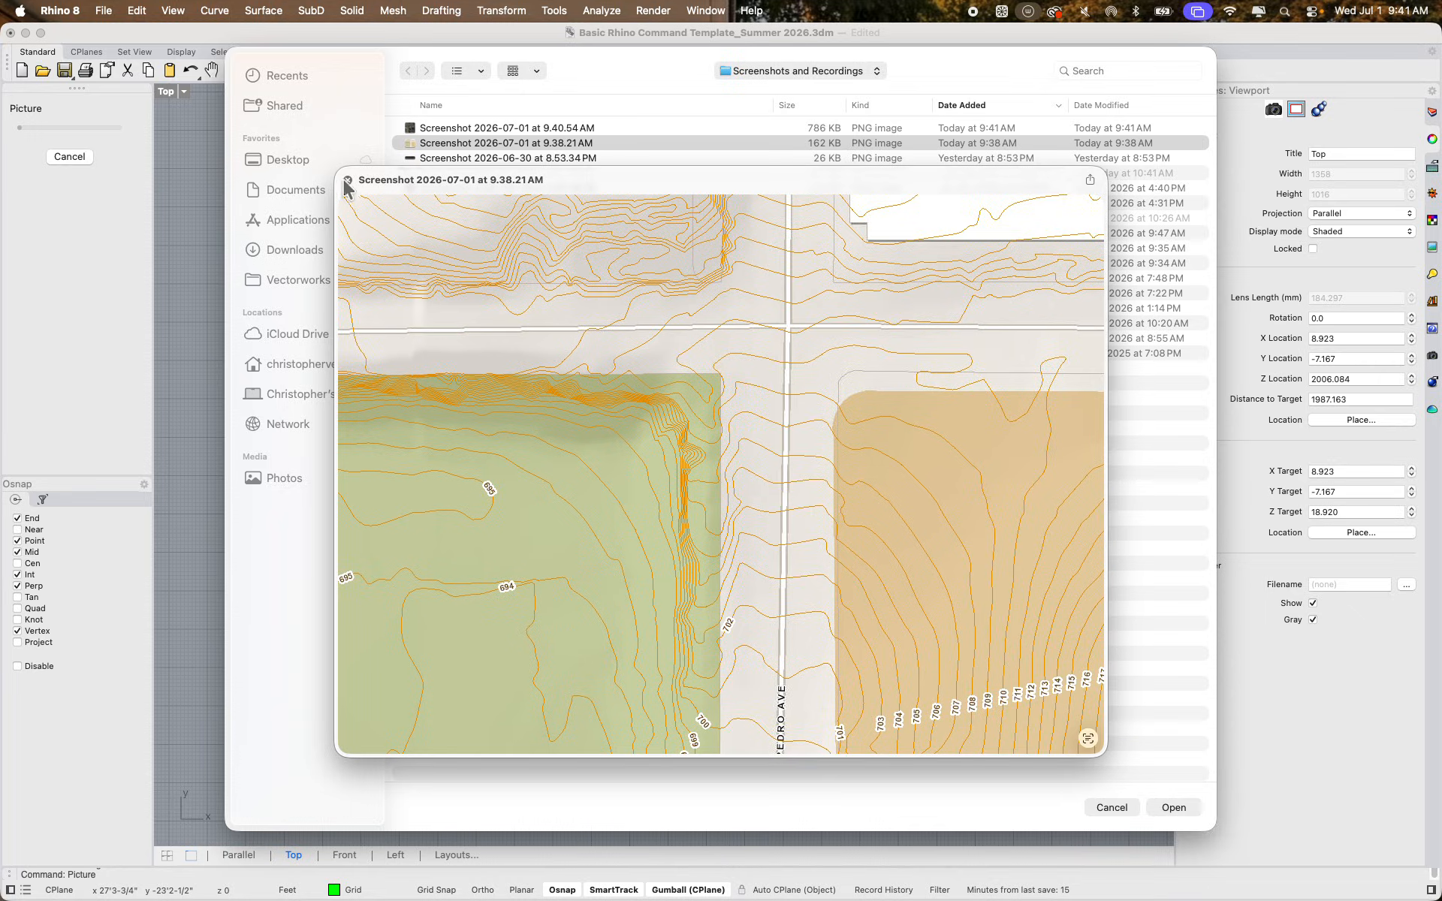
click(345, 181)
double_click(482, 124)
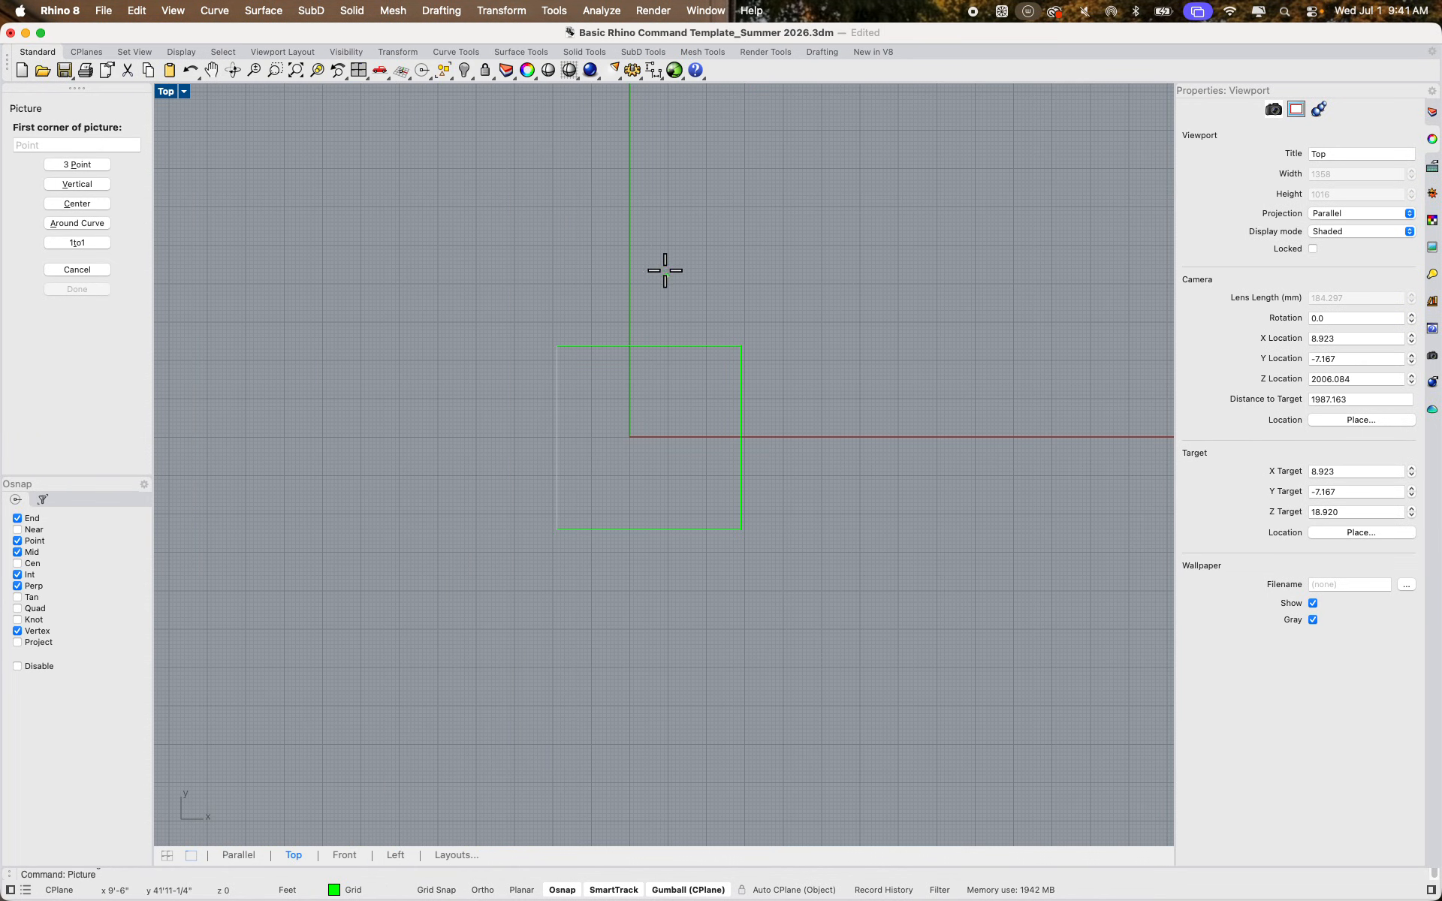
Place the aerial picture across the rectangle and move it so the yellow measured line meets the rectangle's lower edge
scroll(453, 267, down, 5)
click(400, 219)
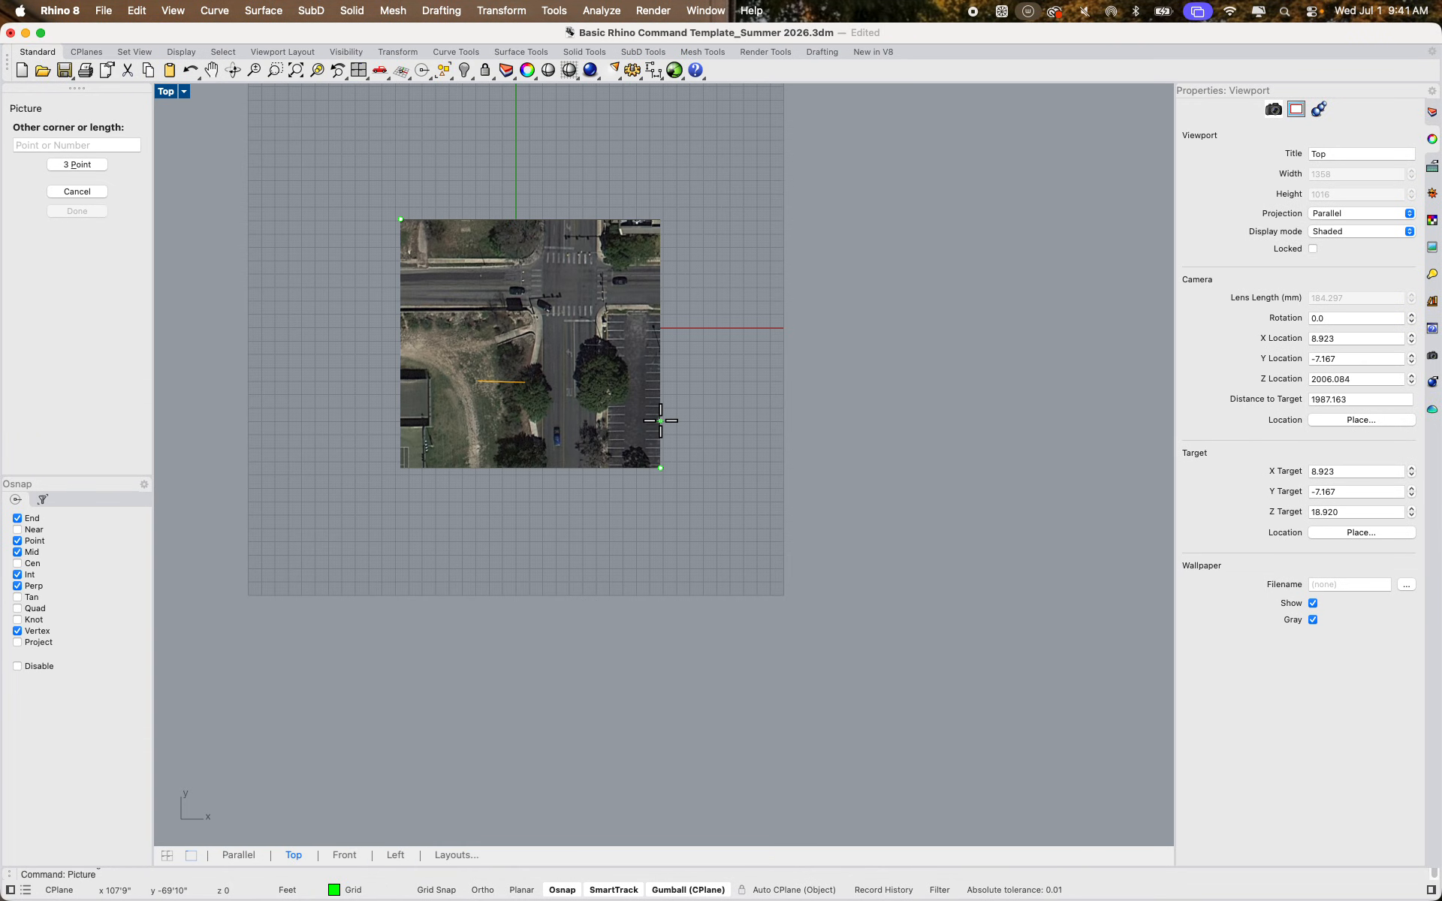
click(706, 473)
scroll(593, 381, up, 5)
drag(568, 438, 570, 328)
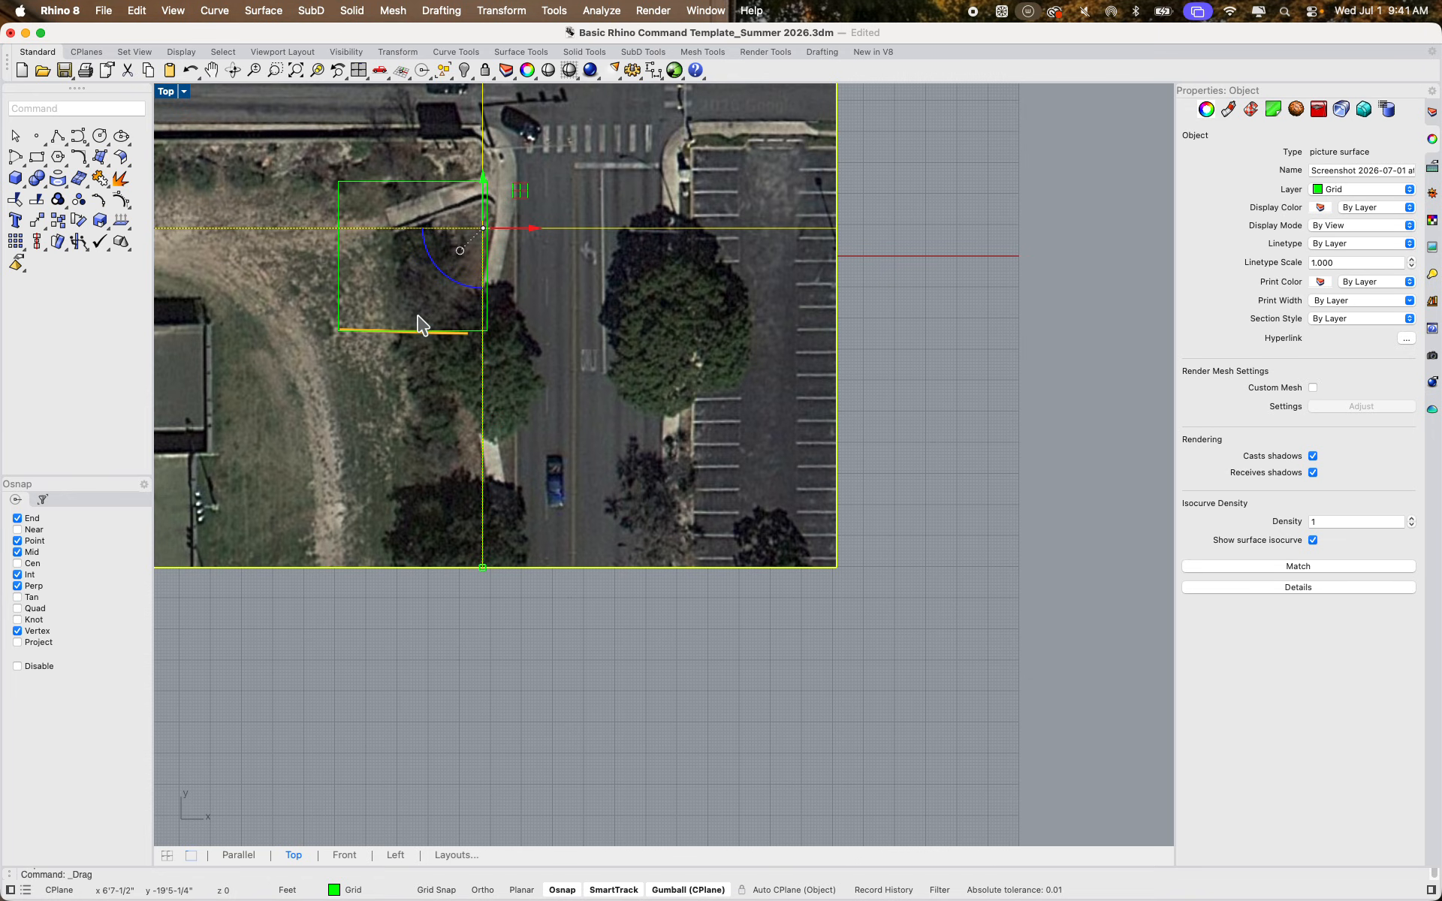
Move the aerial picture so the left end of the yellow measured line sits on the rectangle's lower-left corner
scroll(440, 491, down, 5)
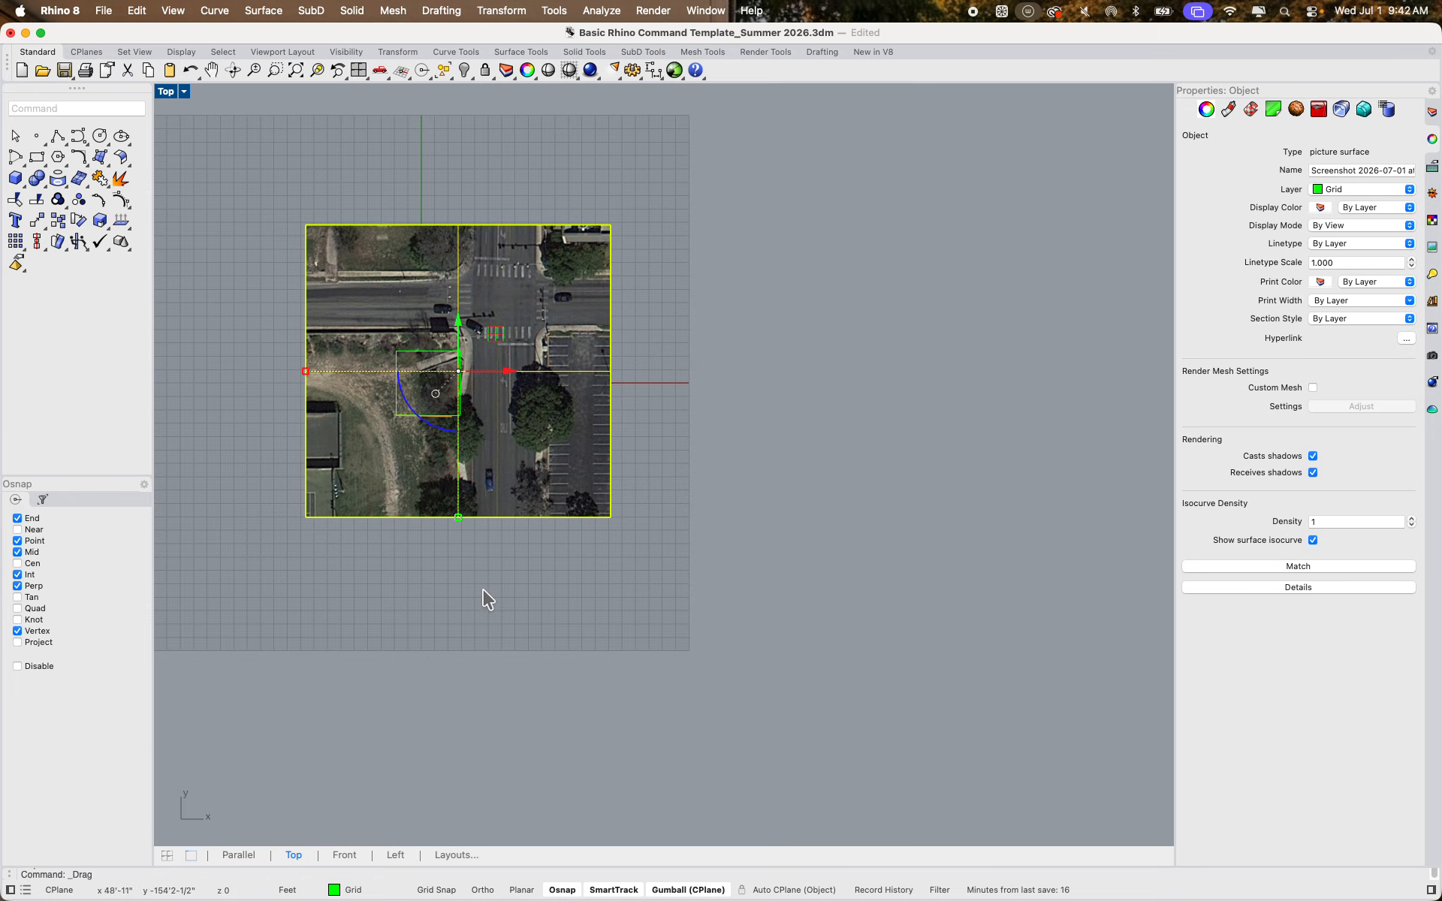
right_drag(485, 598, 639, 640)
scroll(577, 434, up, 5)
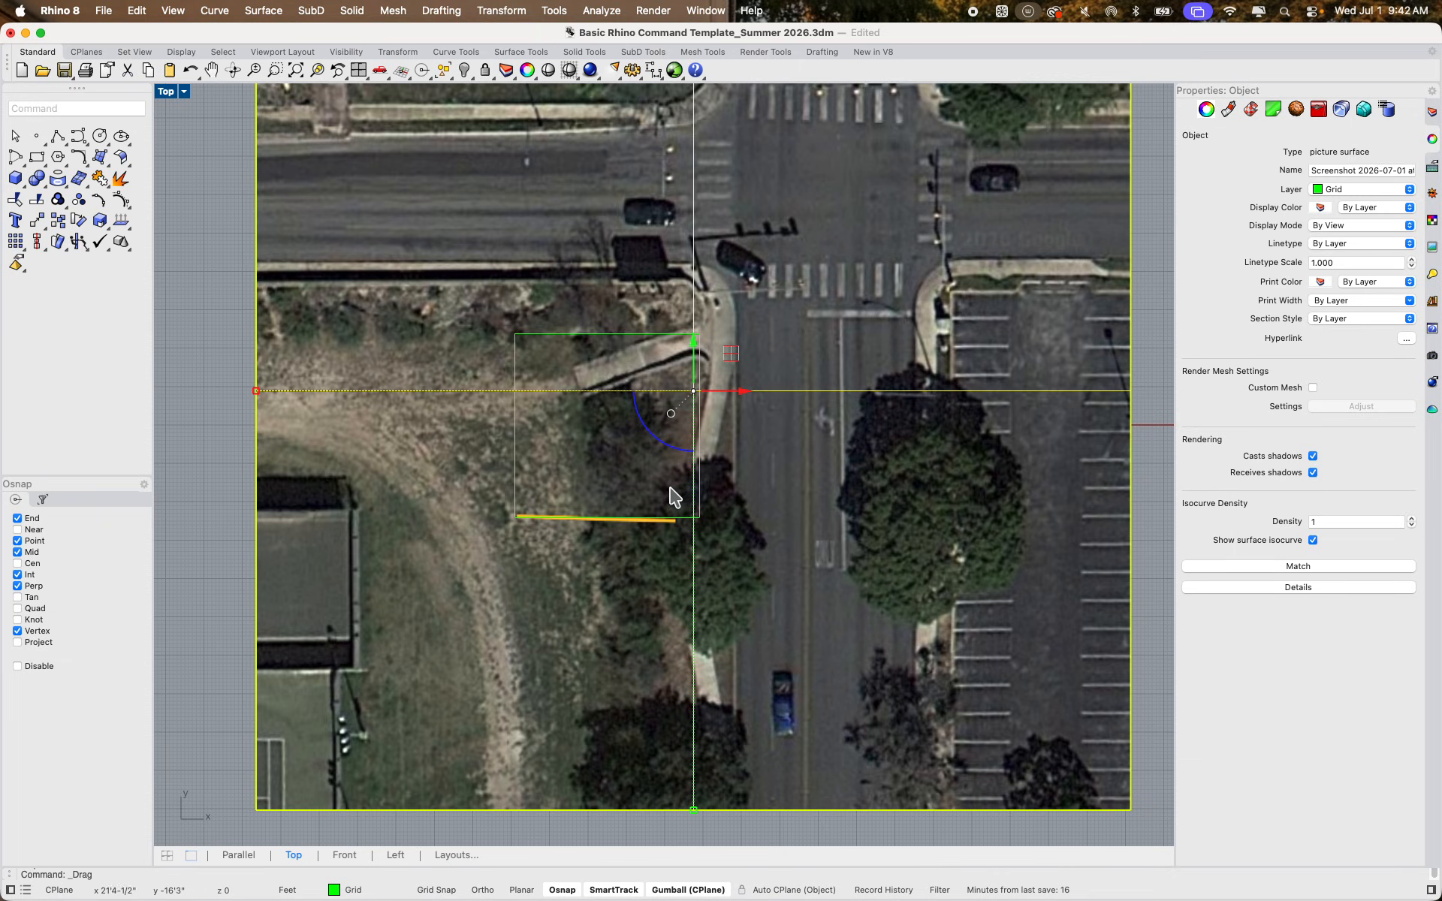
scroll(660, 498, down, 5)
scroll(623, 505, up, 10)
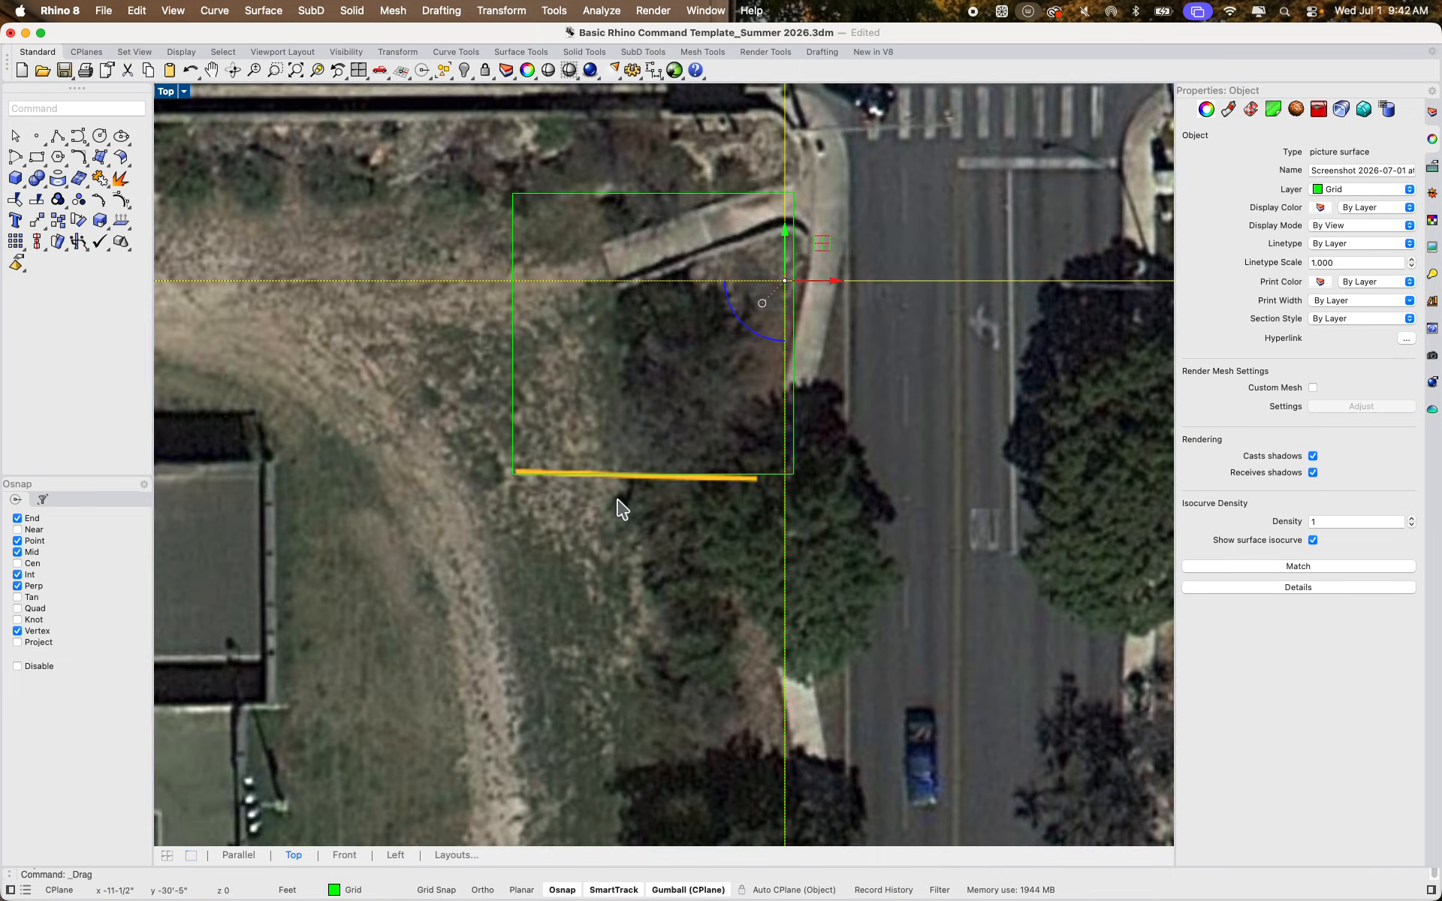
scroll(588, 460, up, 8)
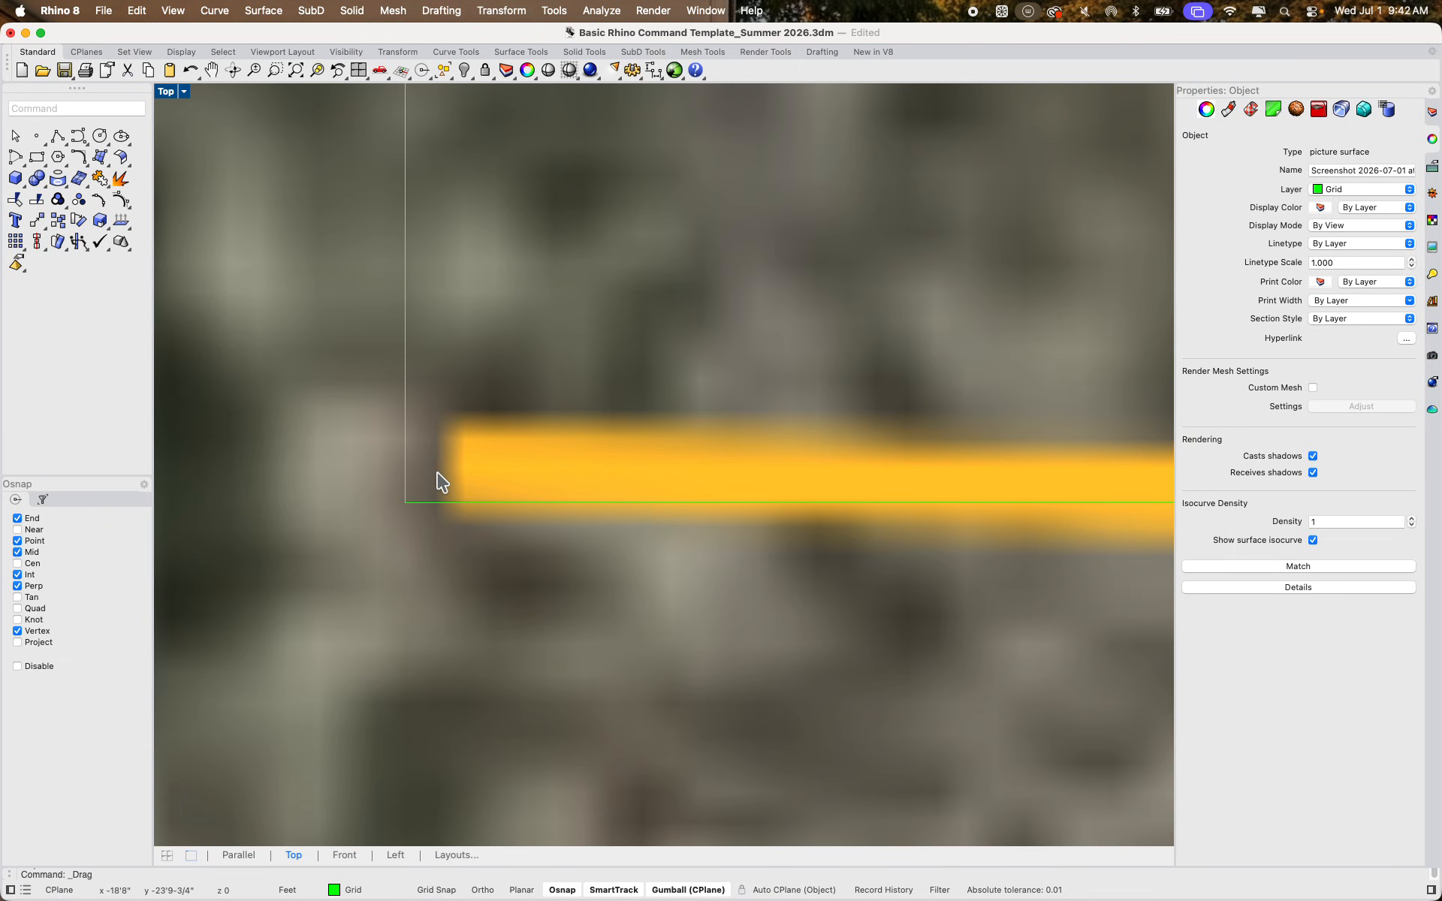
drag(578, 438, 539, 451)
scroll(390, 470, up, 12)
drag(650, 453, 782, 405)
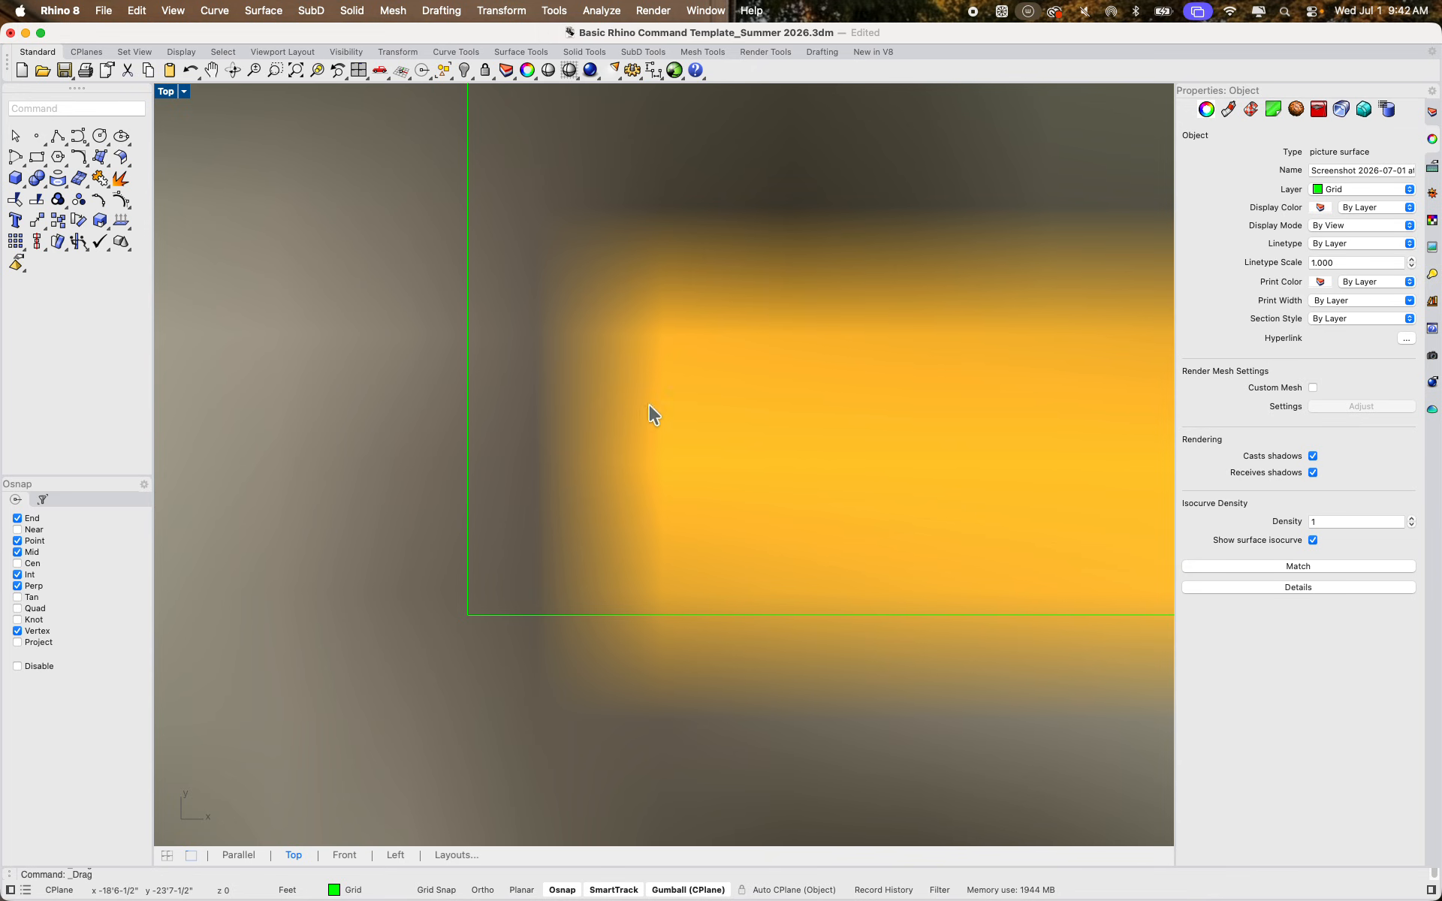
drag(777, 447, 592, 426)
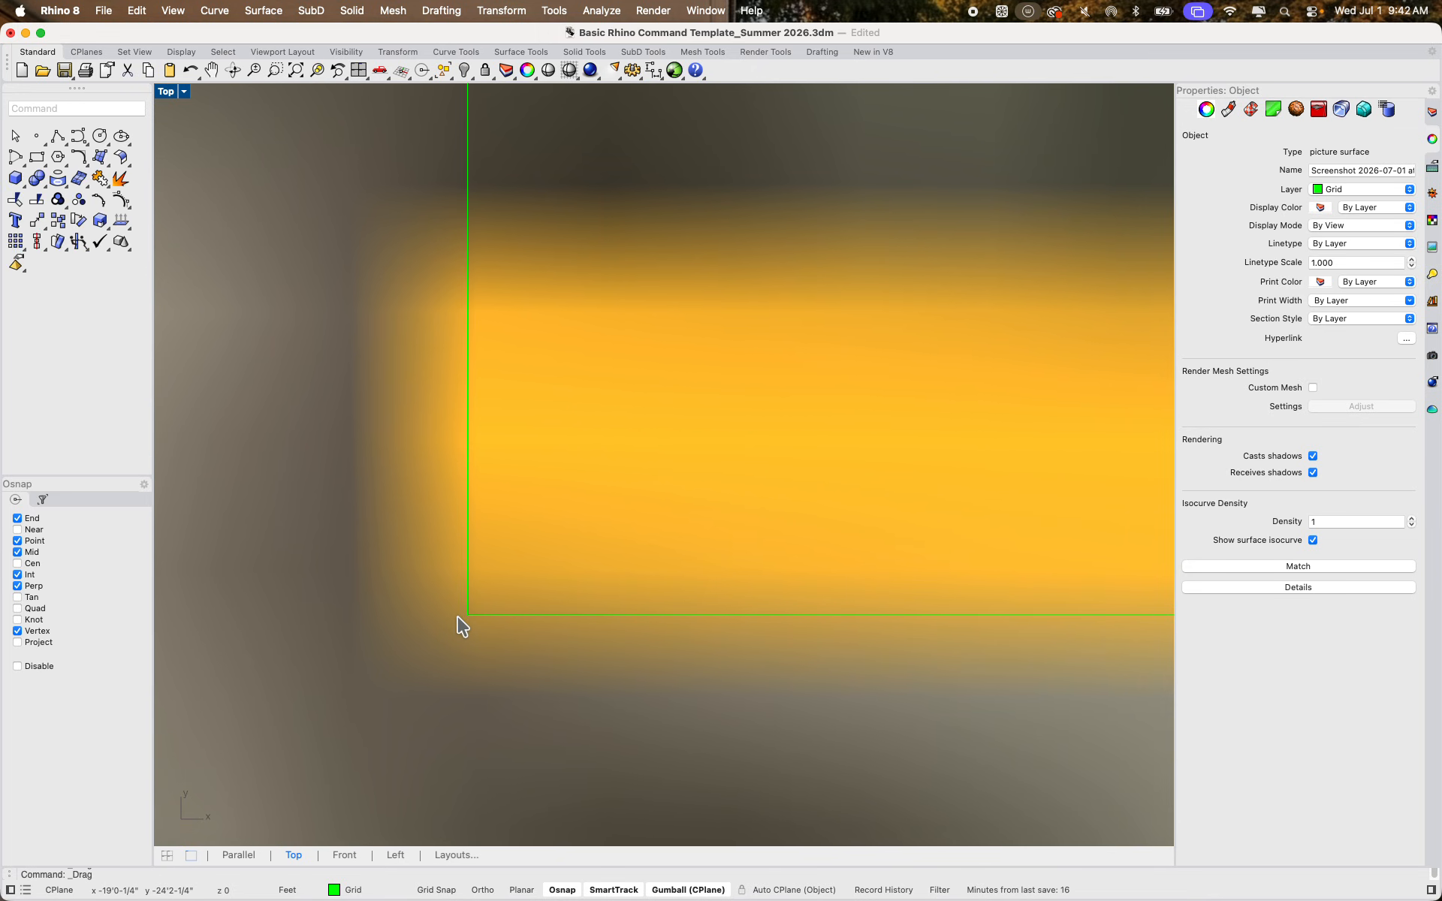
Rotate the aerial picture about the rectangle's lower-left corner so the yellow measured line lies along the rectangle's lower edge
scroll(497, 611, down, 5)
scroll(499, 617, down, 5)
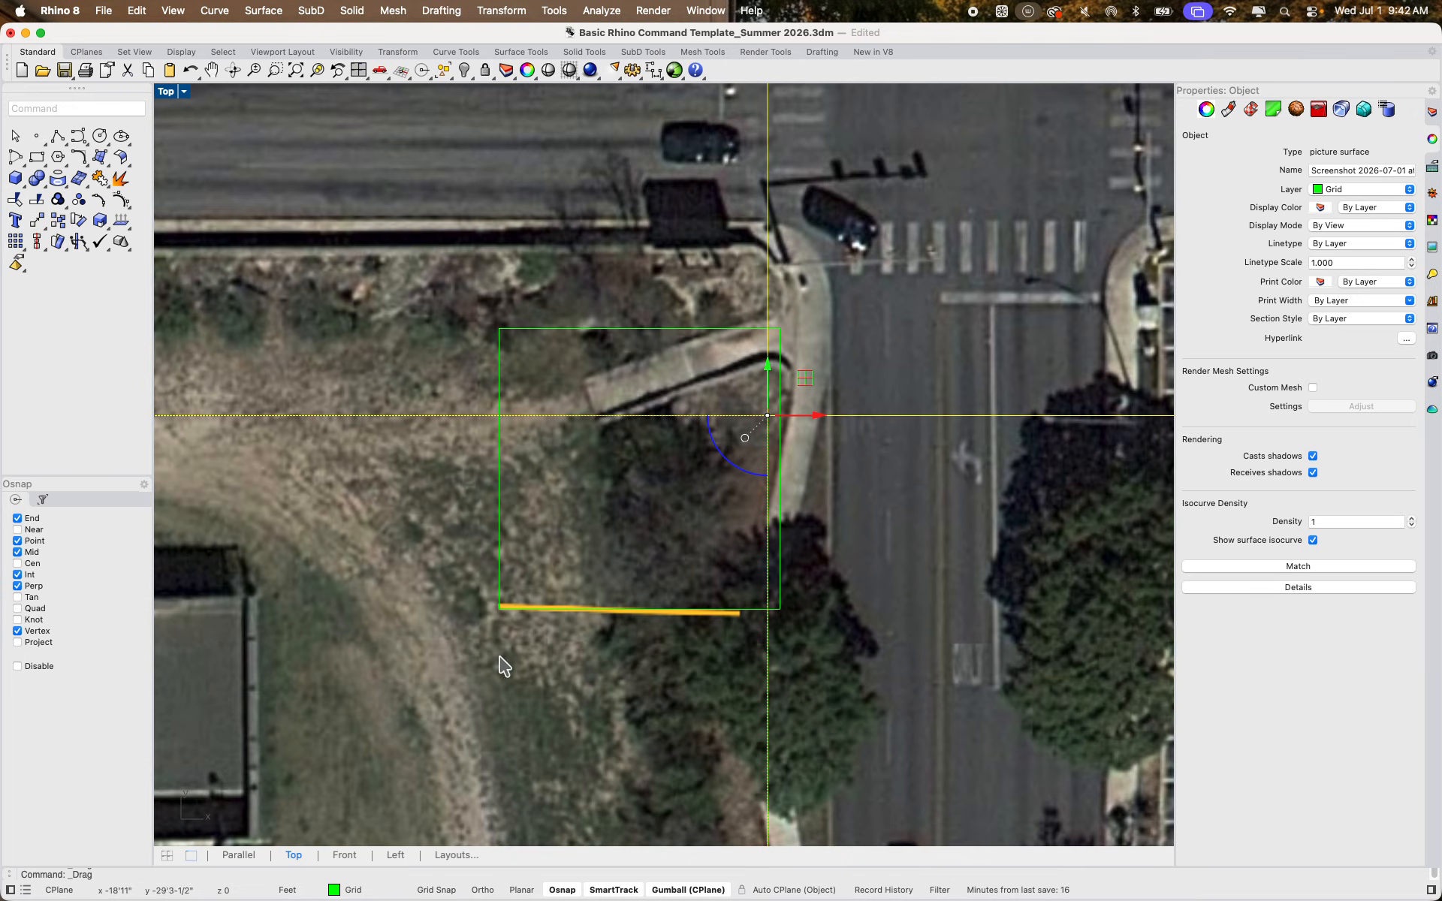
scroll(700, 644, up, 4)
scroll(698, 642, down, 5)
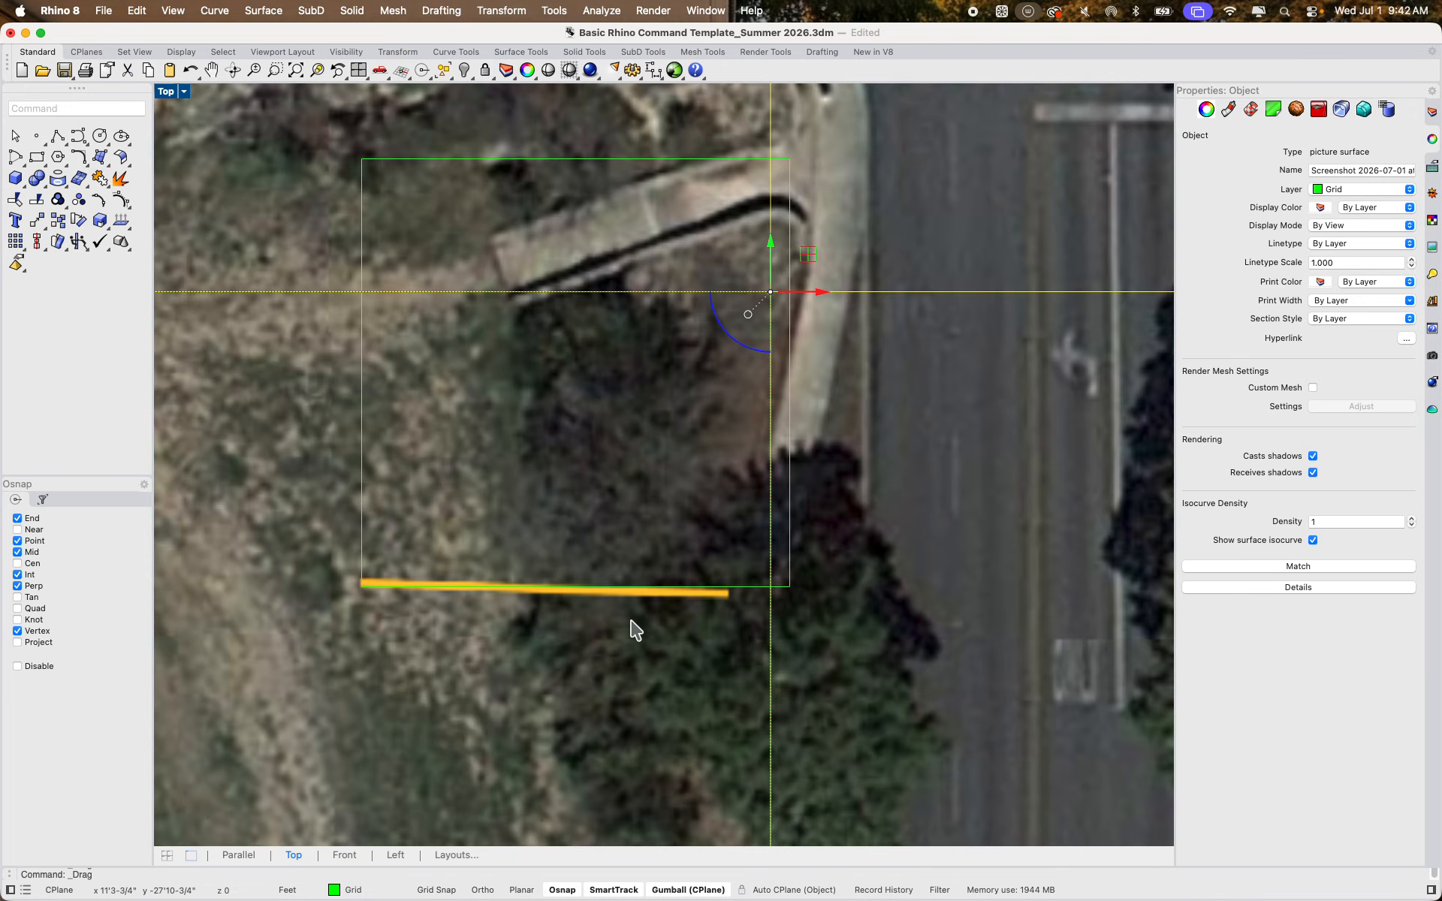
scroll(488, 614, up, 4)
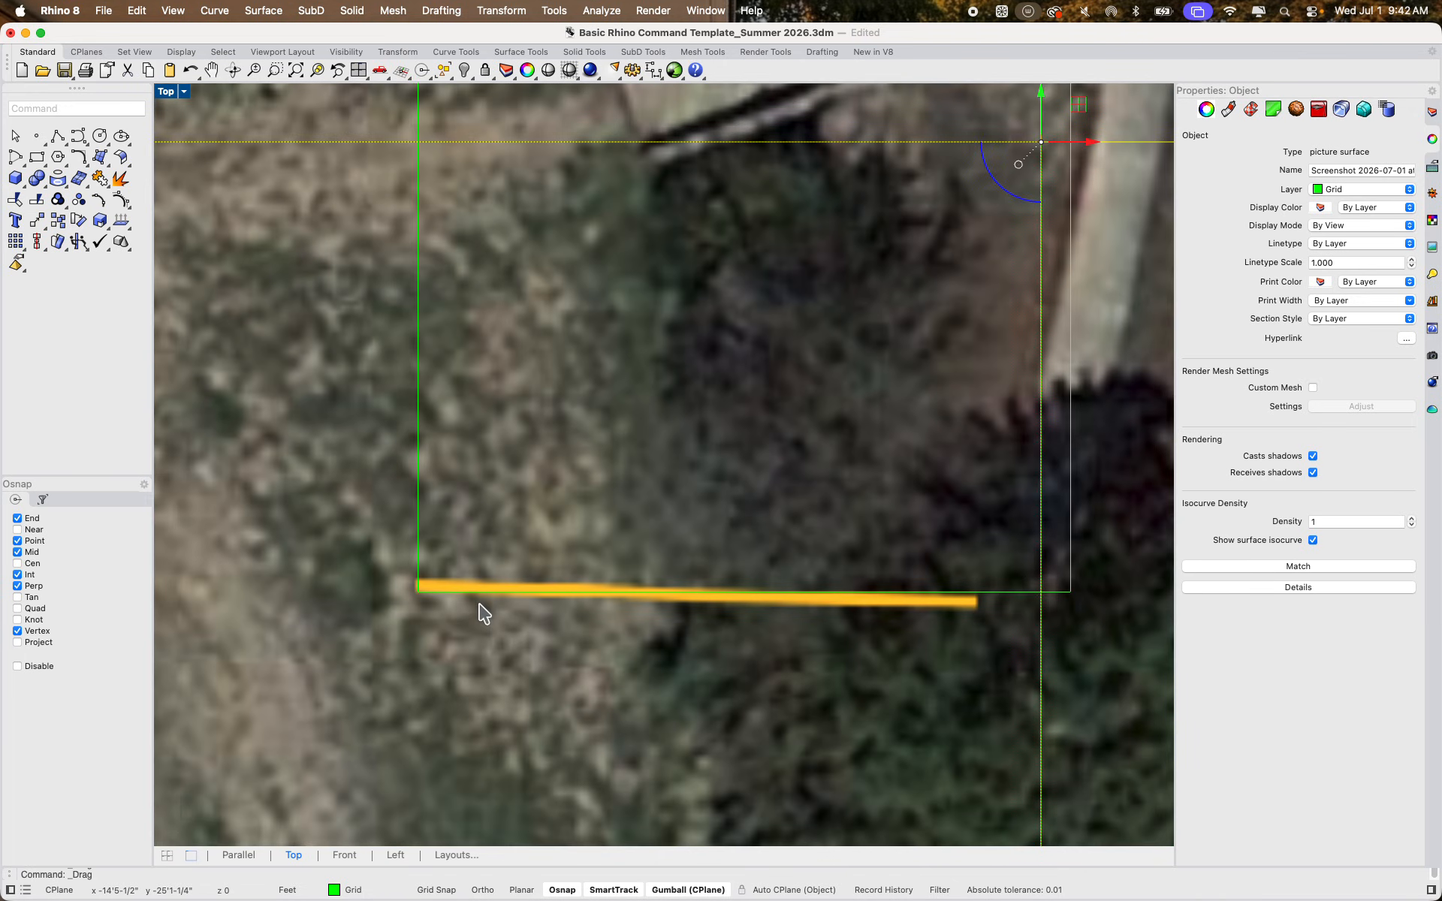
text(Rotate)
key(Return)
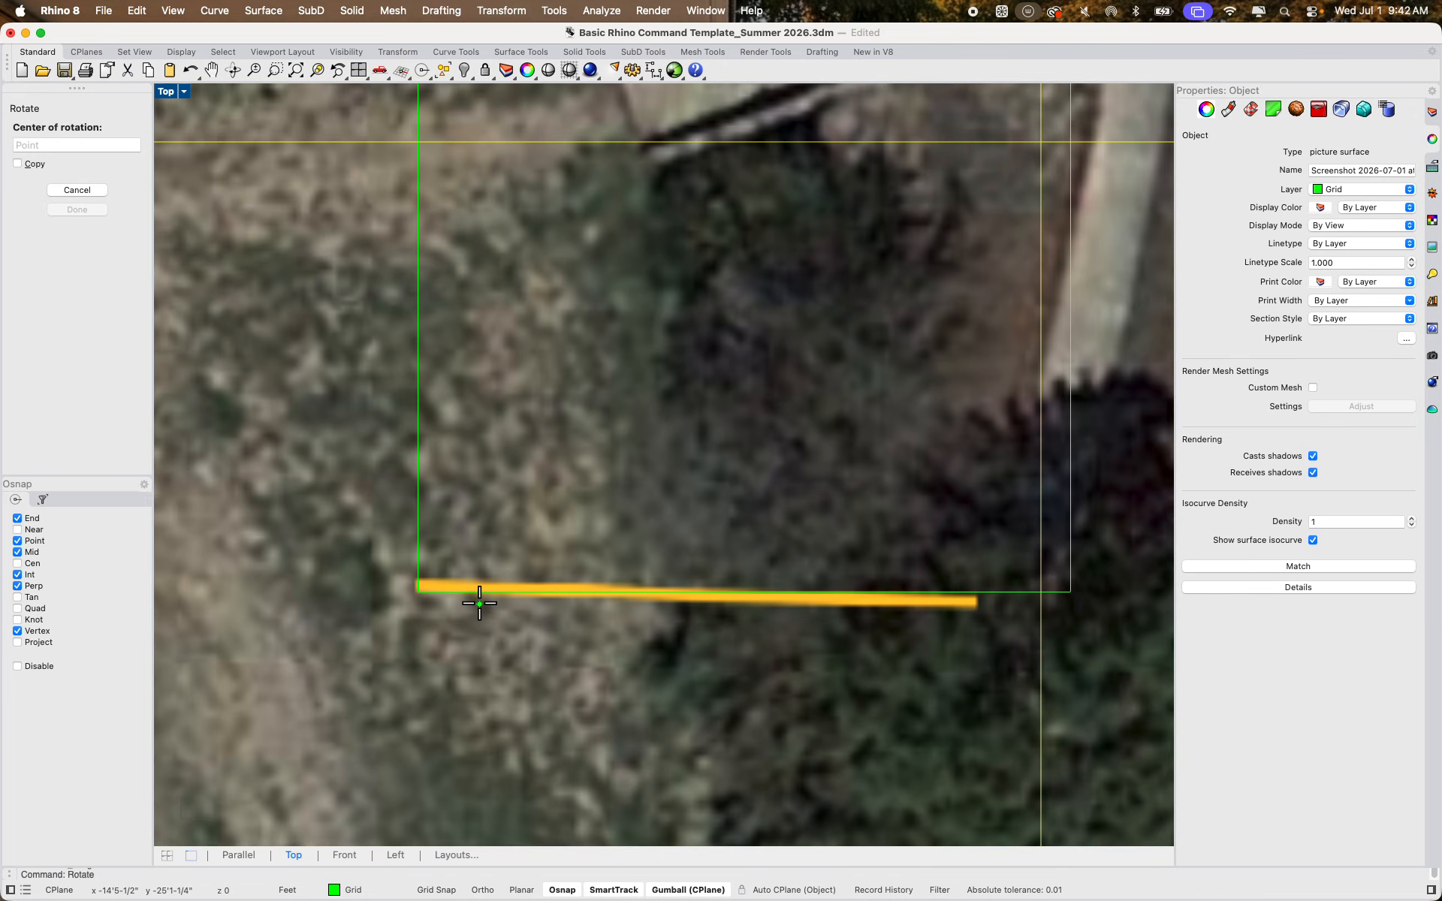
scroll(476, 596, up, 4)
click(492, 588)
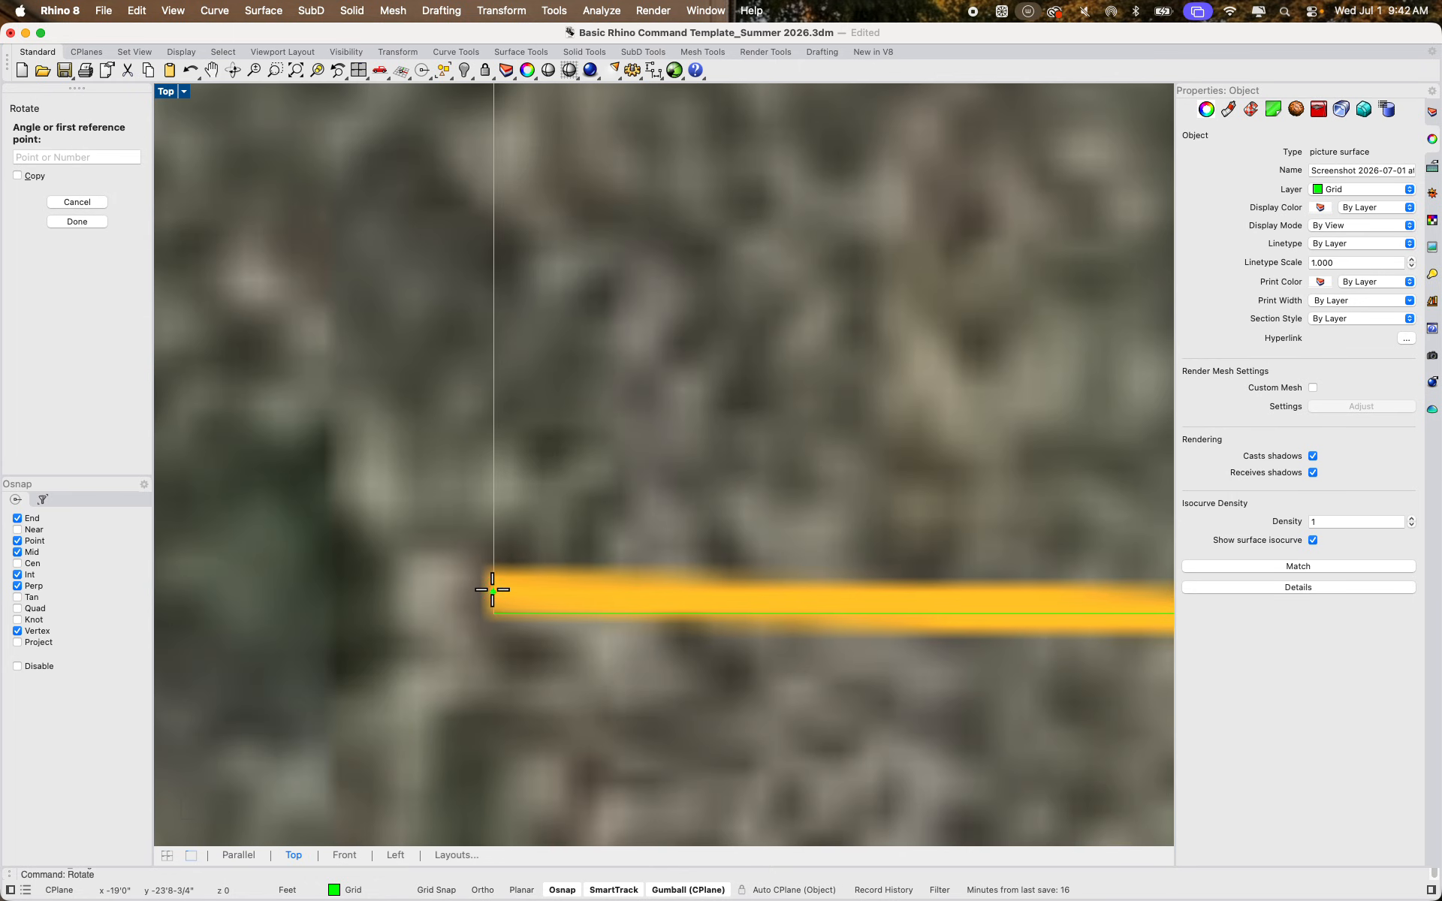
scroll(541, 571, down, 3)
scroll(910, 600, up, 5)
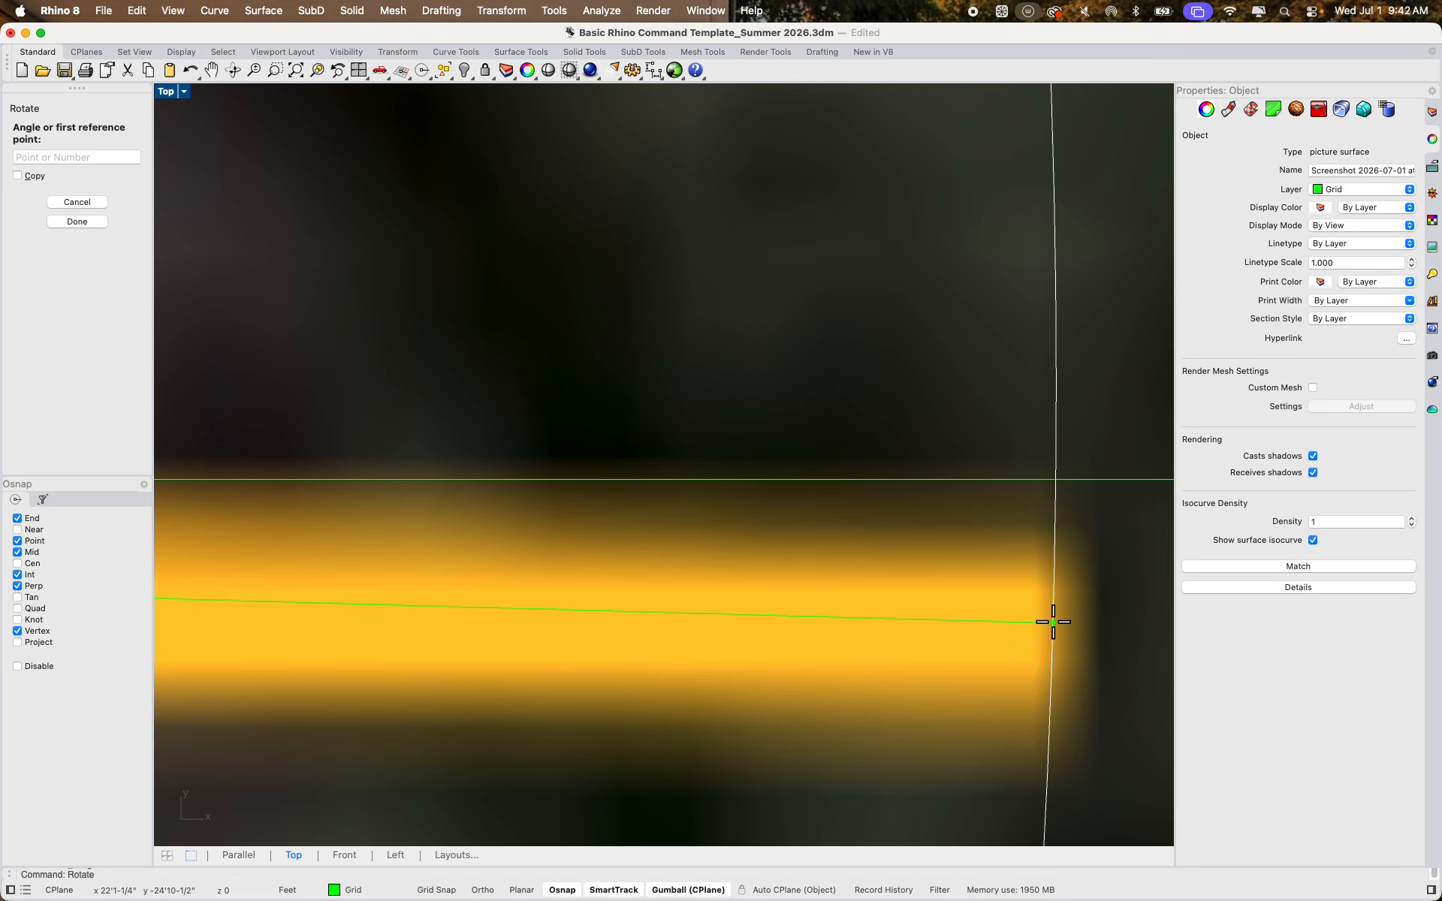
click(1043, 624)
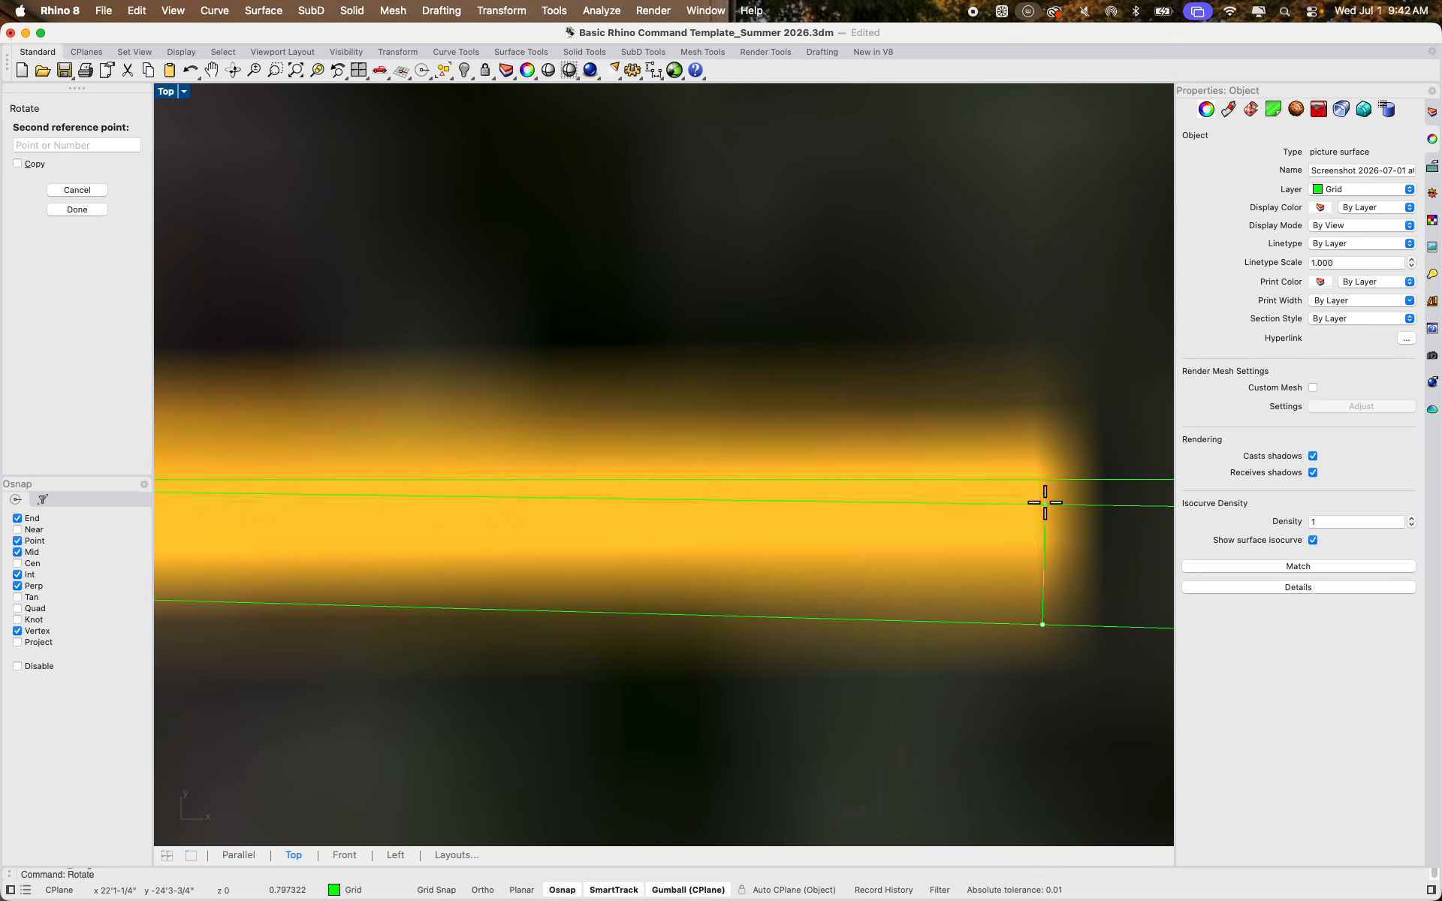
click(1042, 479)
Scale the aerial picture from the rectangle's lower-left corner so the yellow line's right end reaches the lower-right corner, 48' away
scroll(900, 421, down, 3)
scroll(901, 424, down, 3)
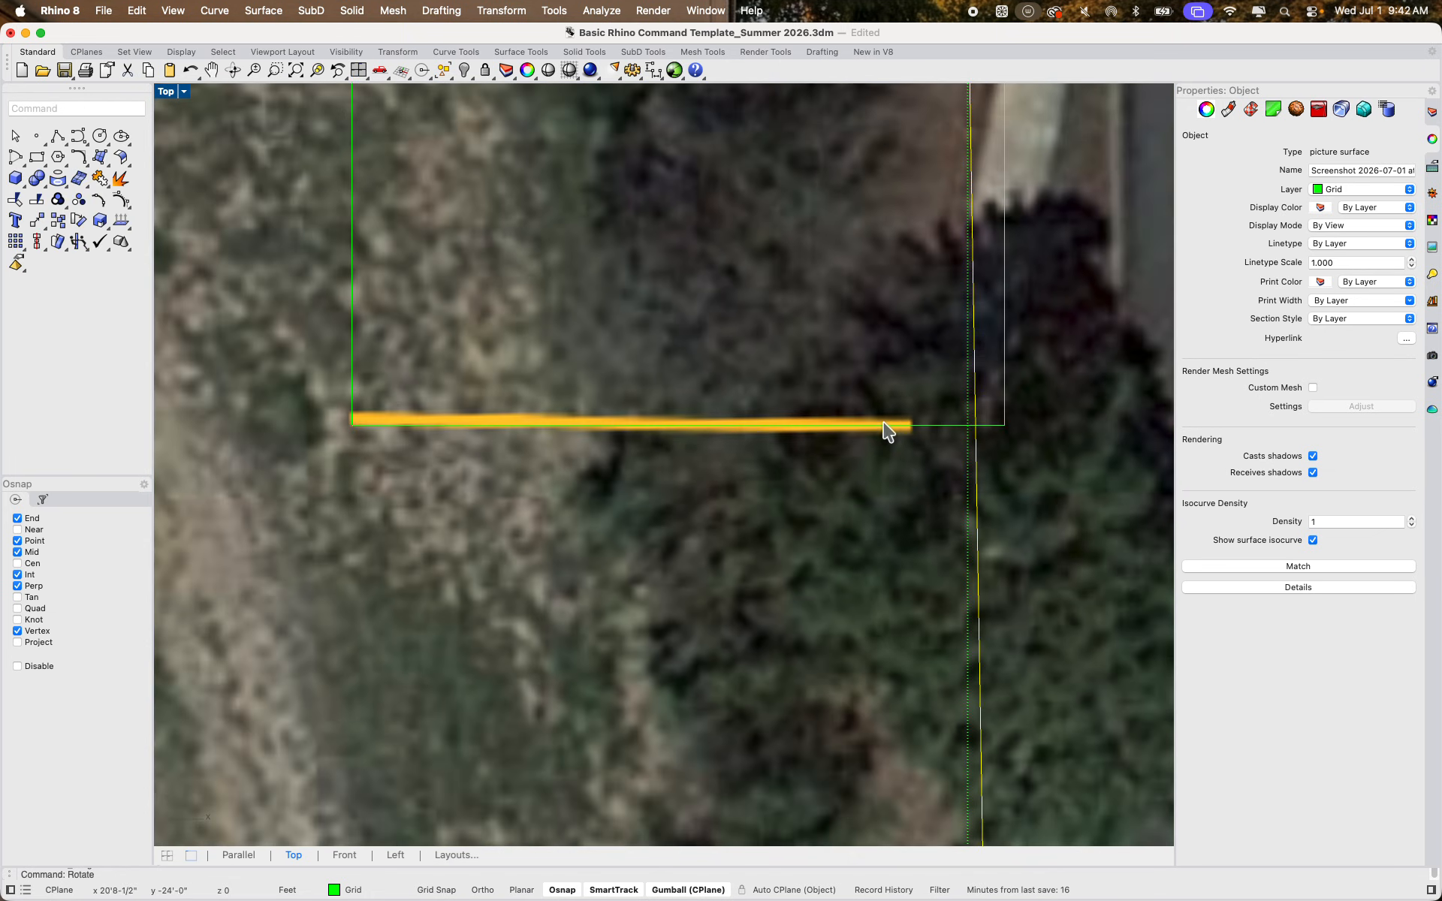
text(scale)
key(Return)
scroll(335, 402, up, 5)
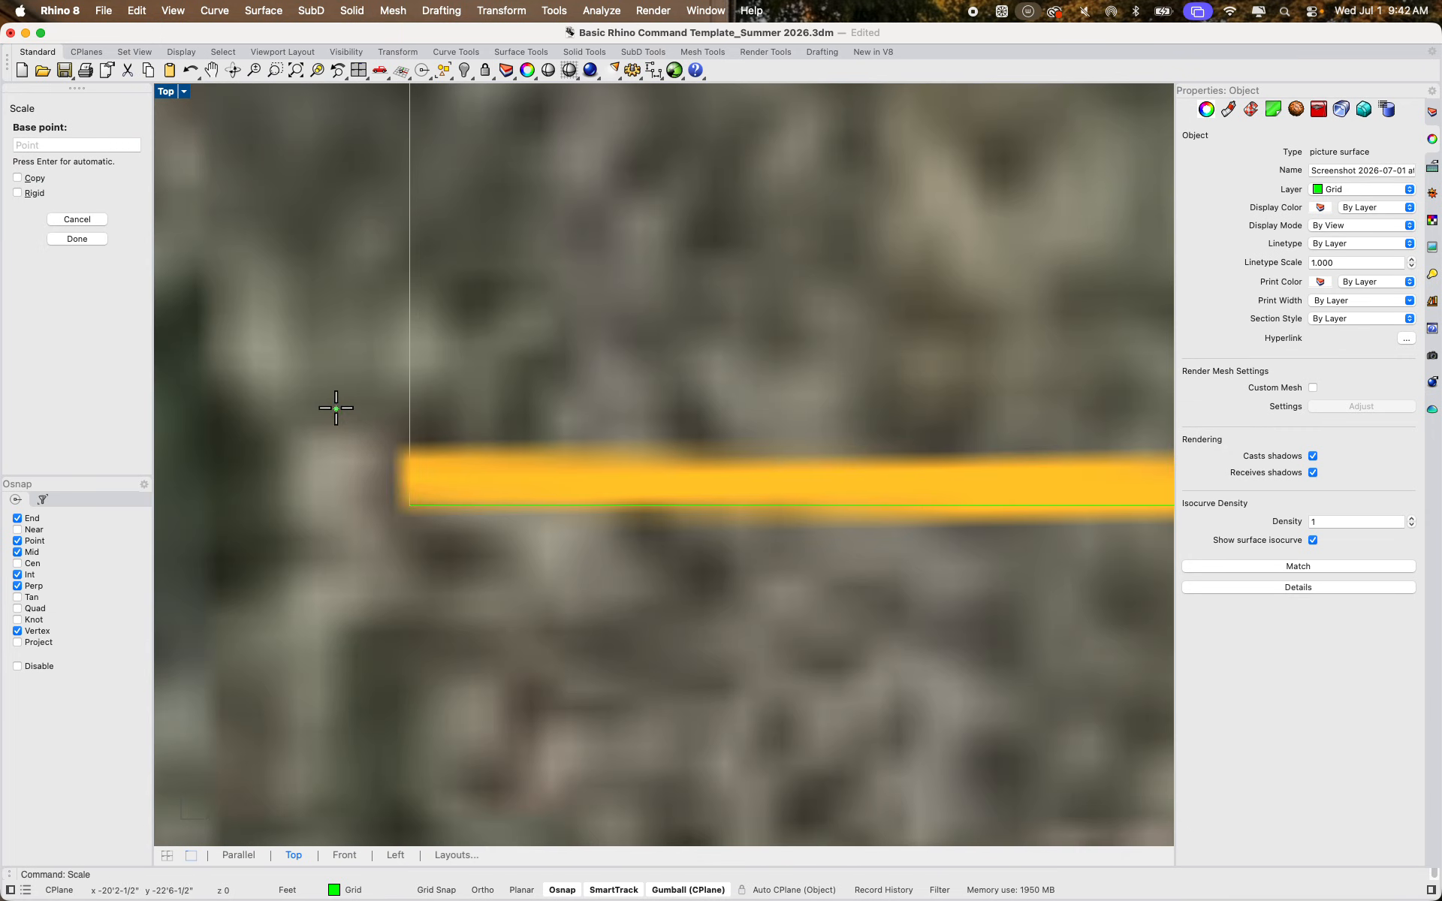
click(419, 507)
scroll(409, 499, down, 5)
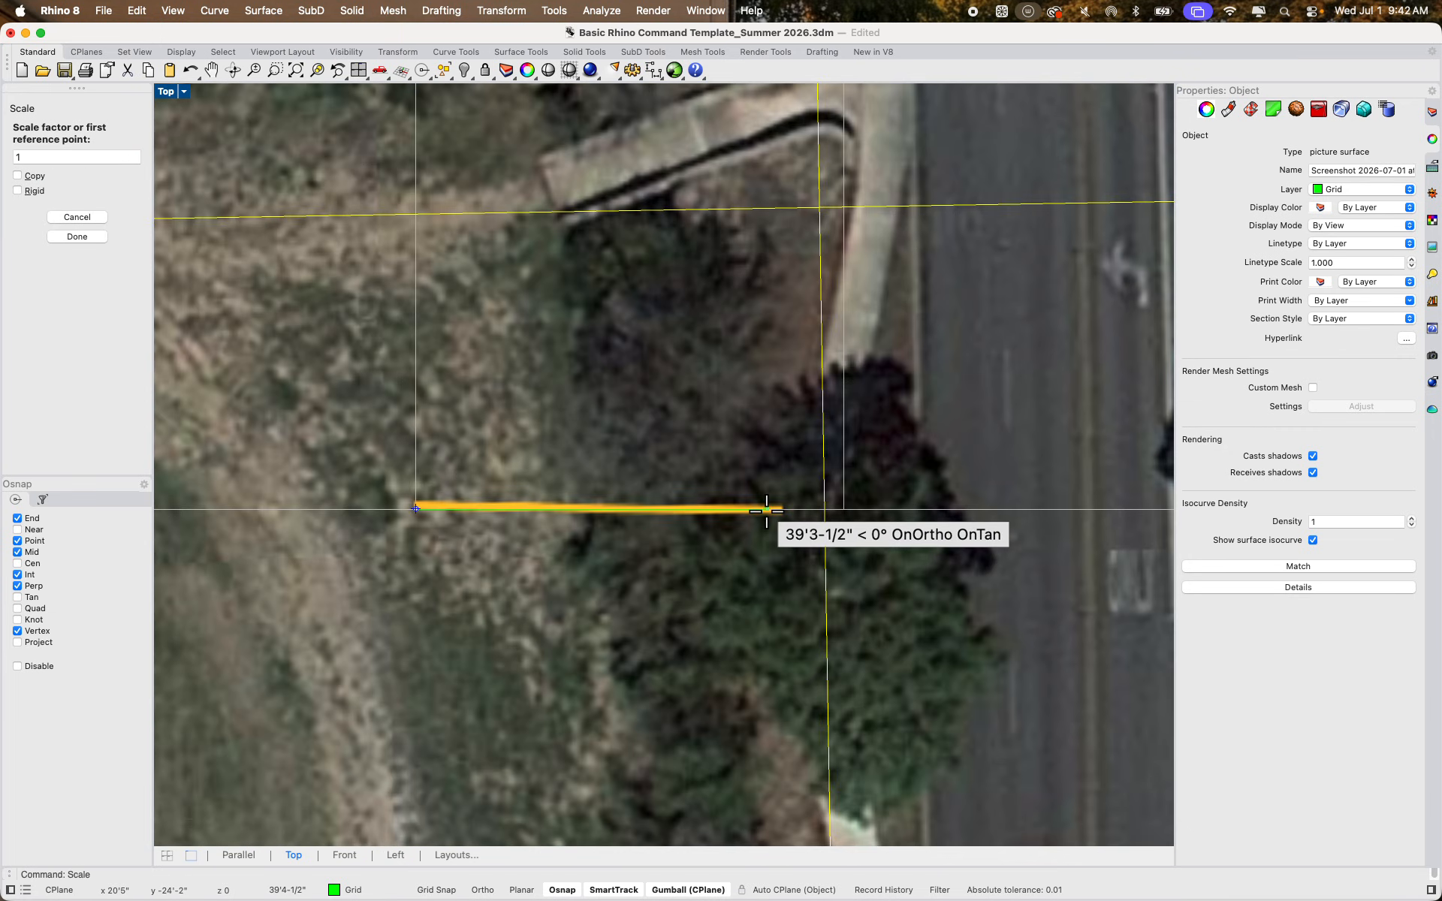
scroll(871, 518, up, 5)
scroll(856, 476, up, 3)
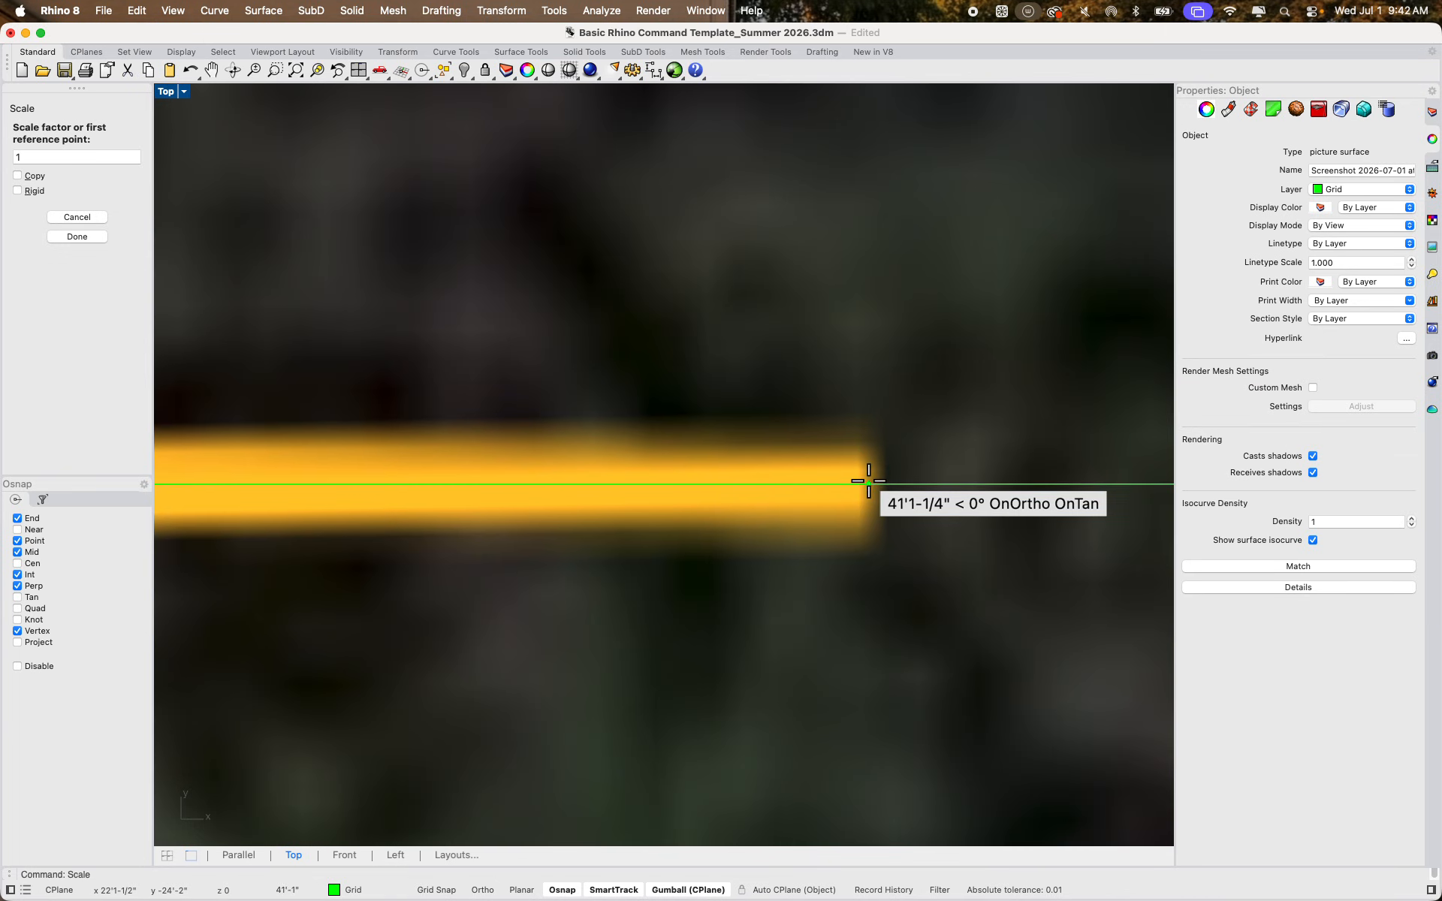
scroll(868, 476, up, 3)
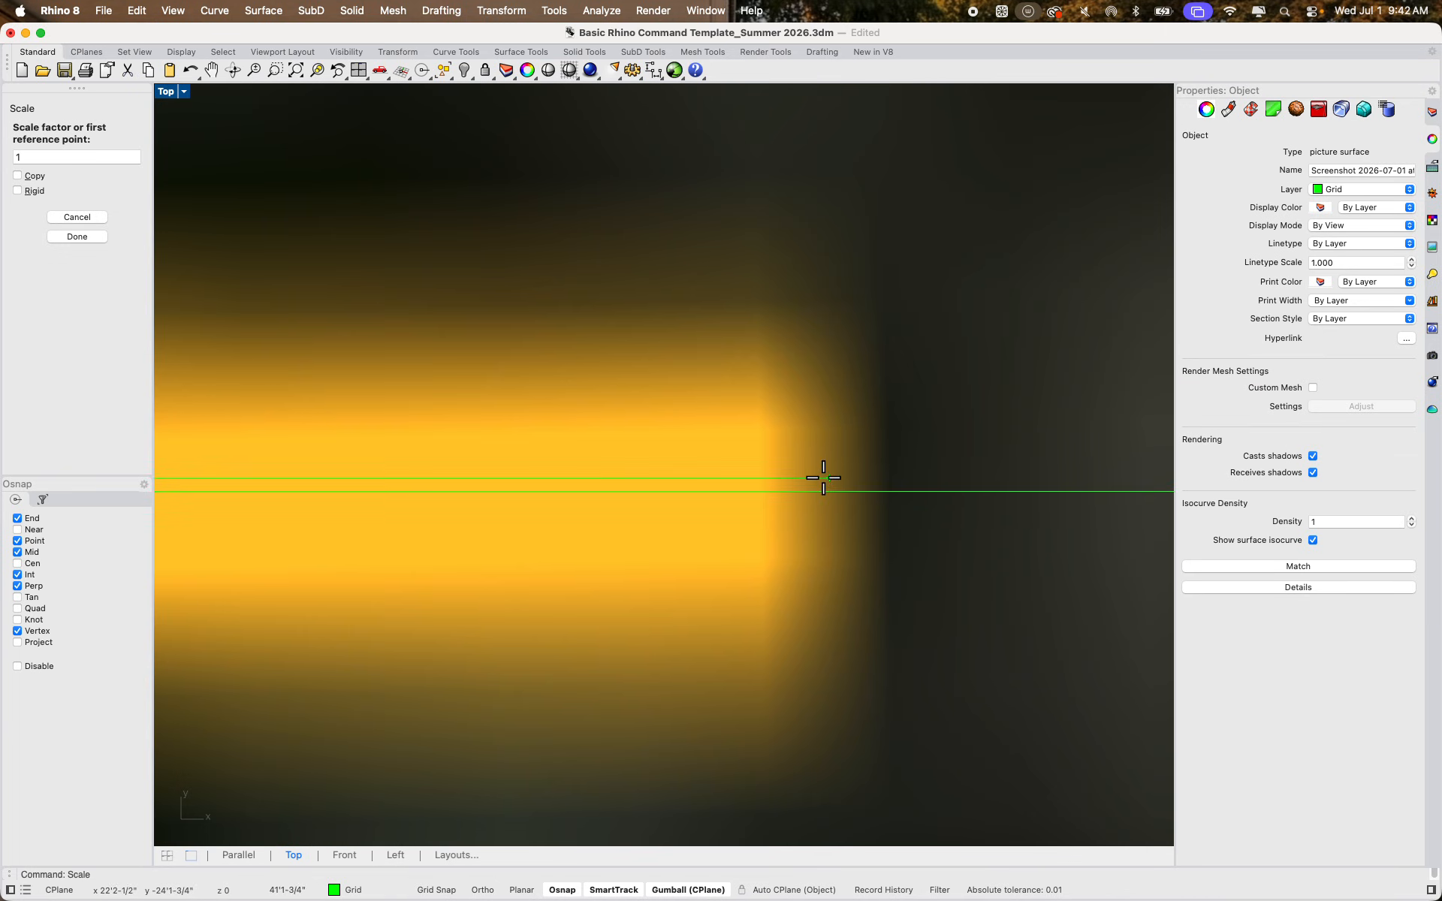
click(759, 491)
scroll(759, 491, down, 5)
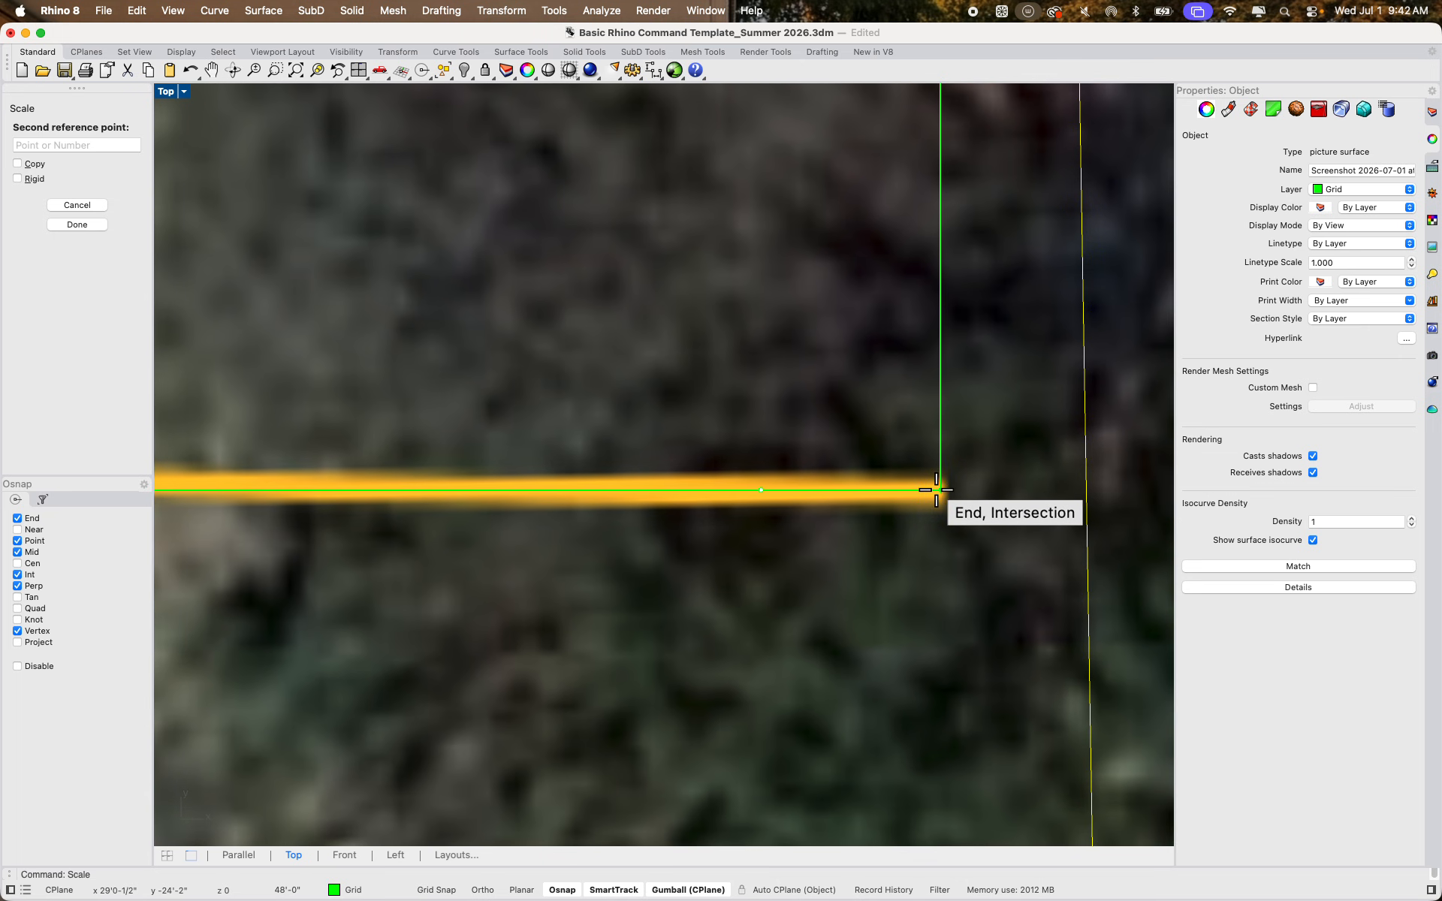
click(937, 489)
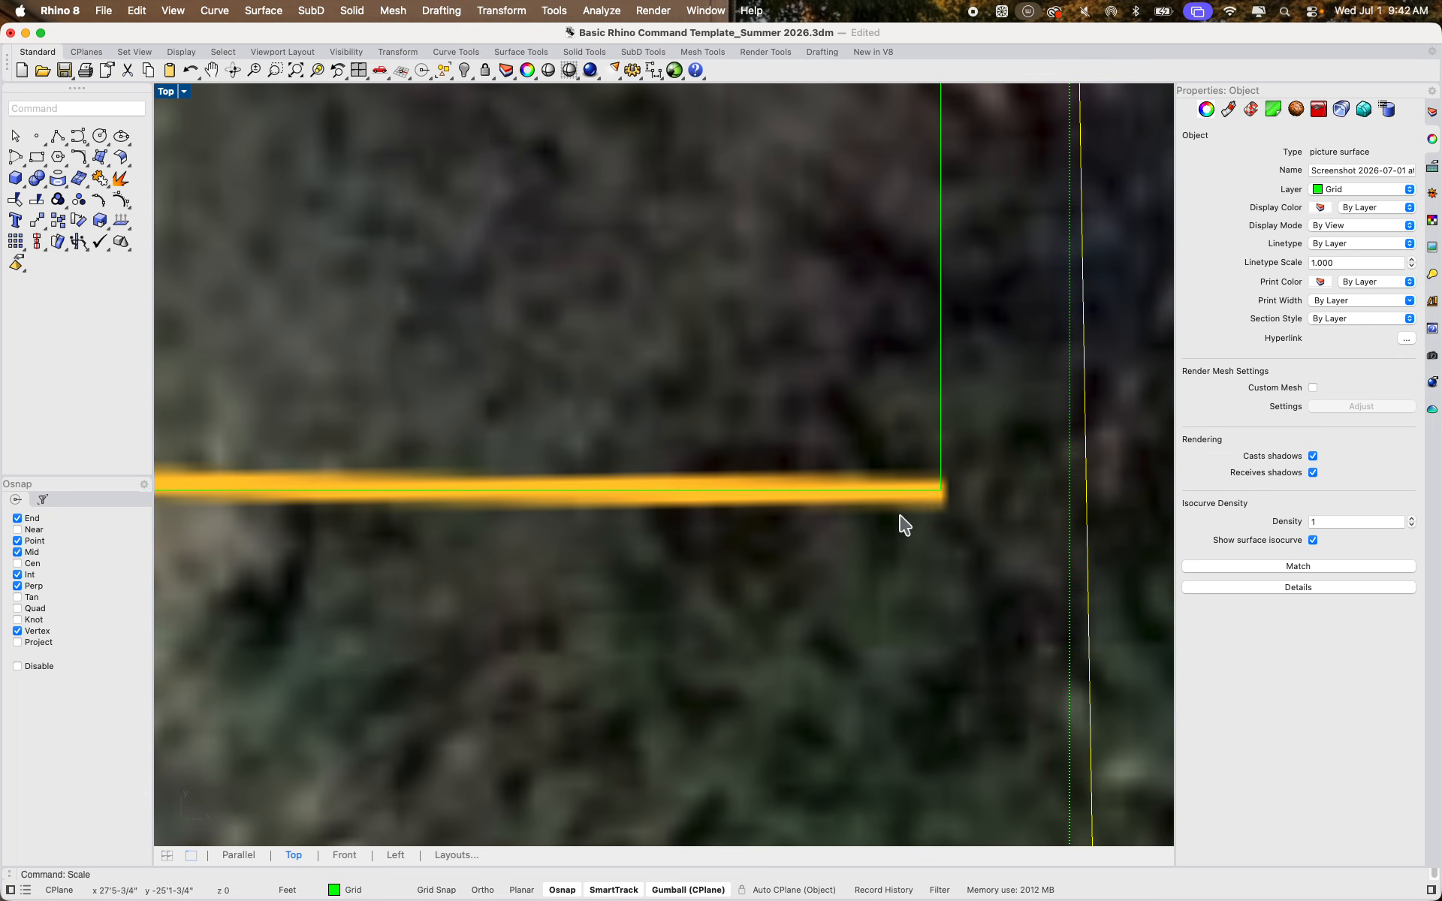
Examine the scaled aerial picture and how the 48' by 48' rectangle sits on the site
scroll(902, 524, down, 6)
scroll(897, 521, down, 6)
click(823, 693)
right_drag(837, 717, 681, 703)
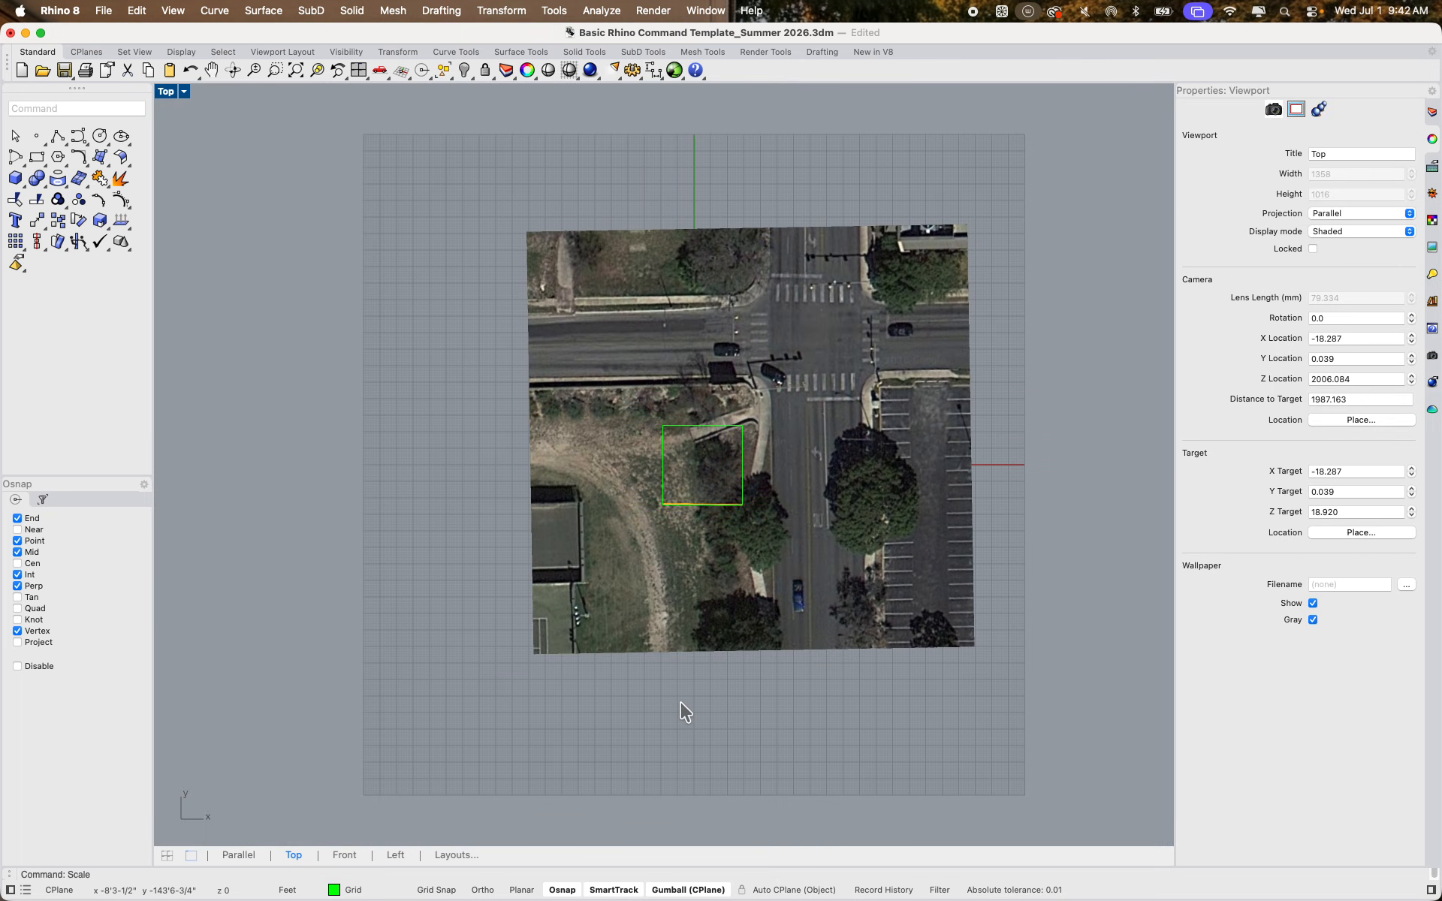
scroll(746, 451, up, 4)
scroll(749, 458, up, 4)
scroll(621, 483, down, 6)
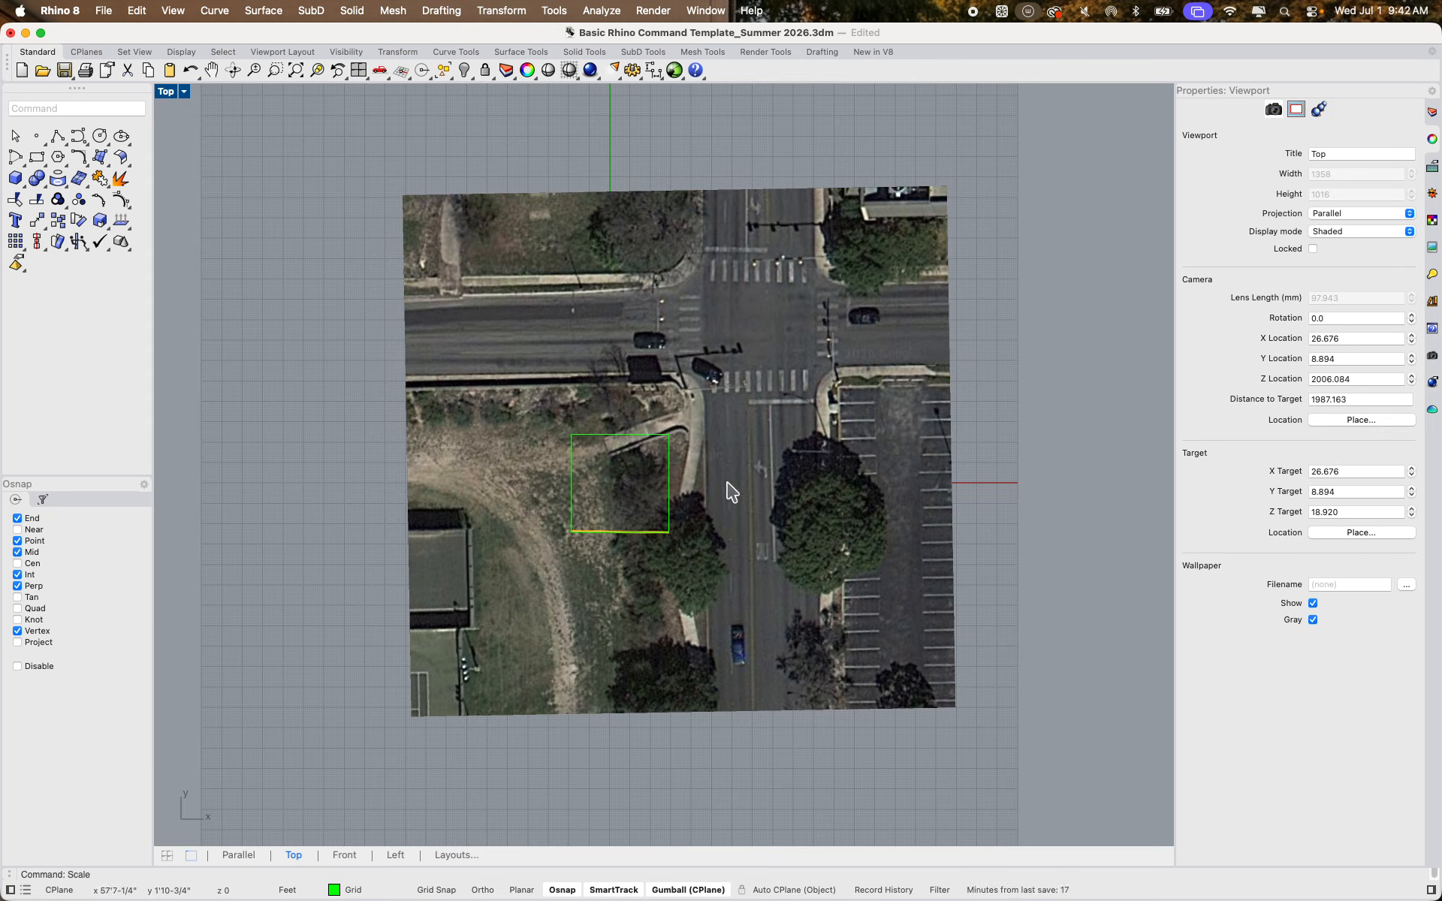
click(790, 497)
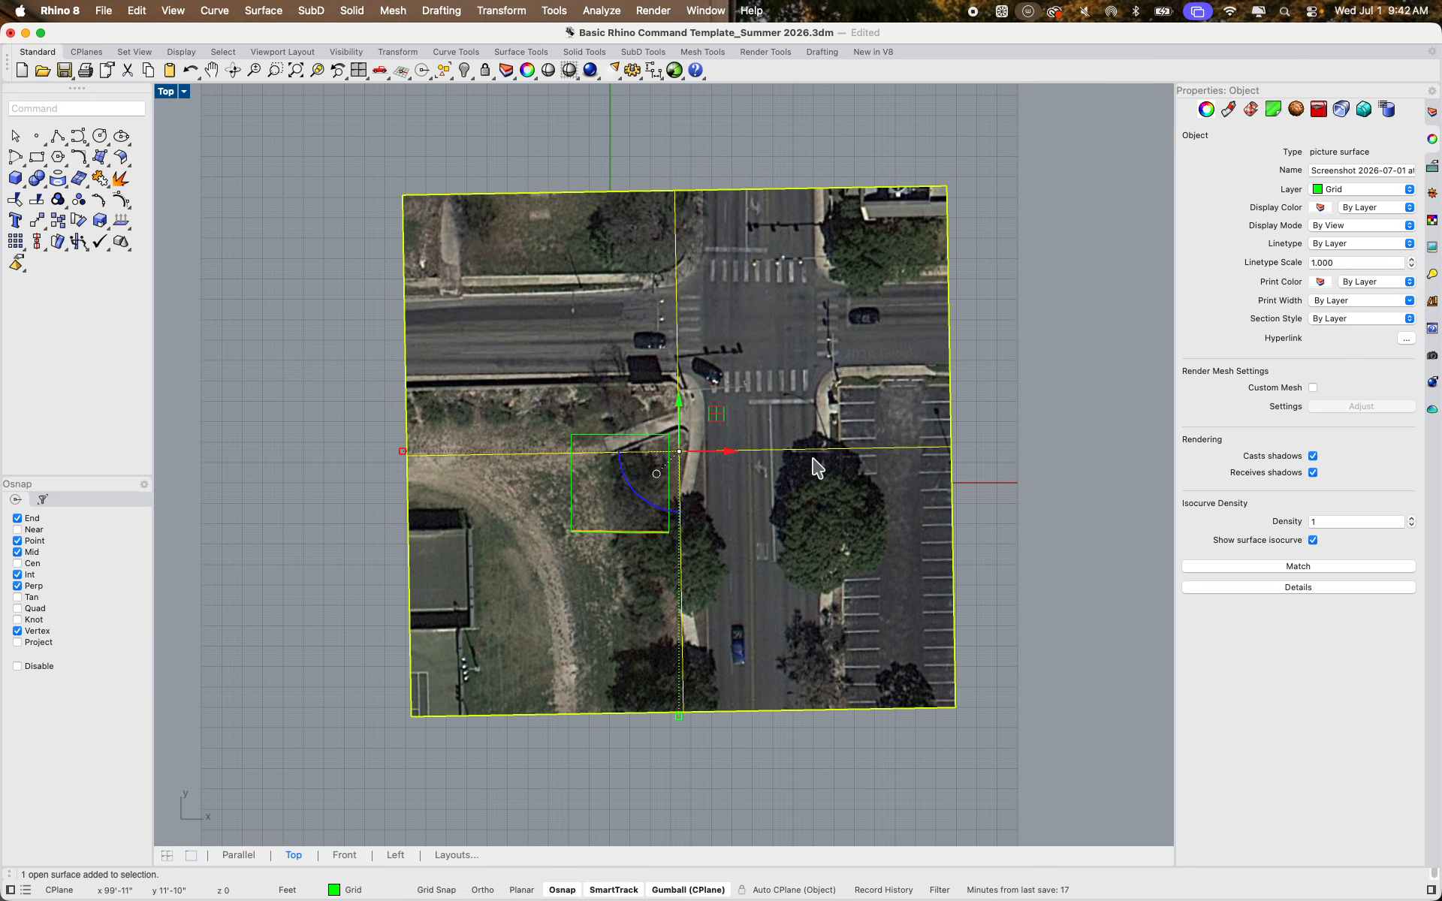
click(859, 776)
Insert the contour map Screenshot 2026-07-01 at 9.38.21 AM as a picture spanning the area around the aerial image
text(Picture)
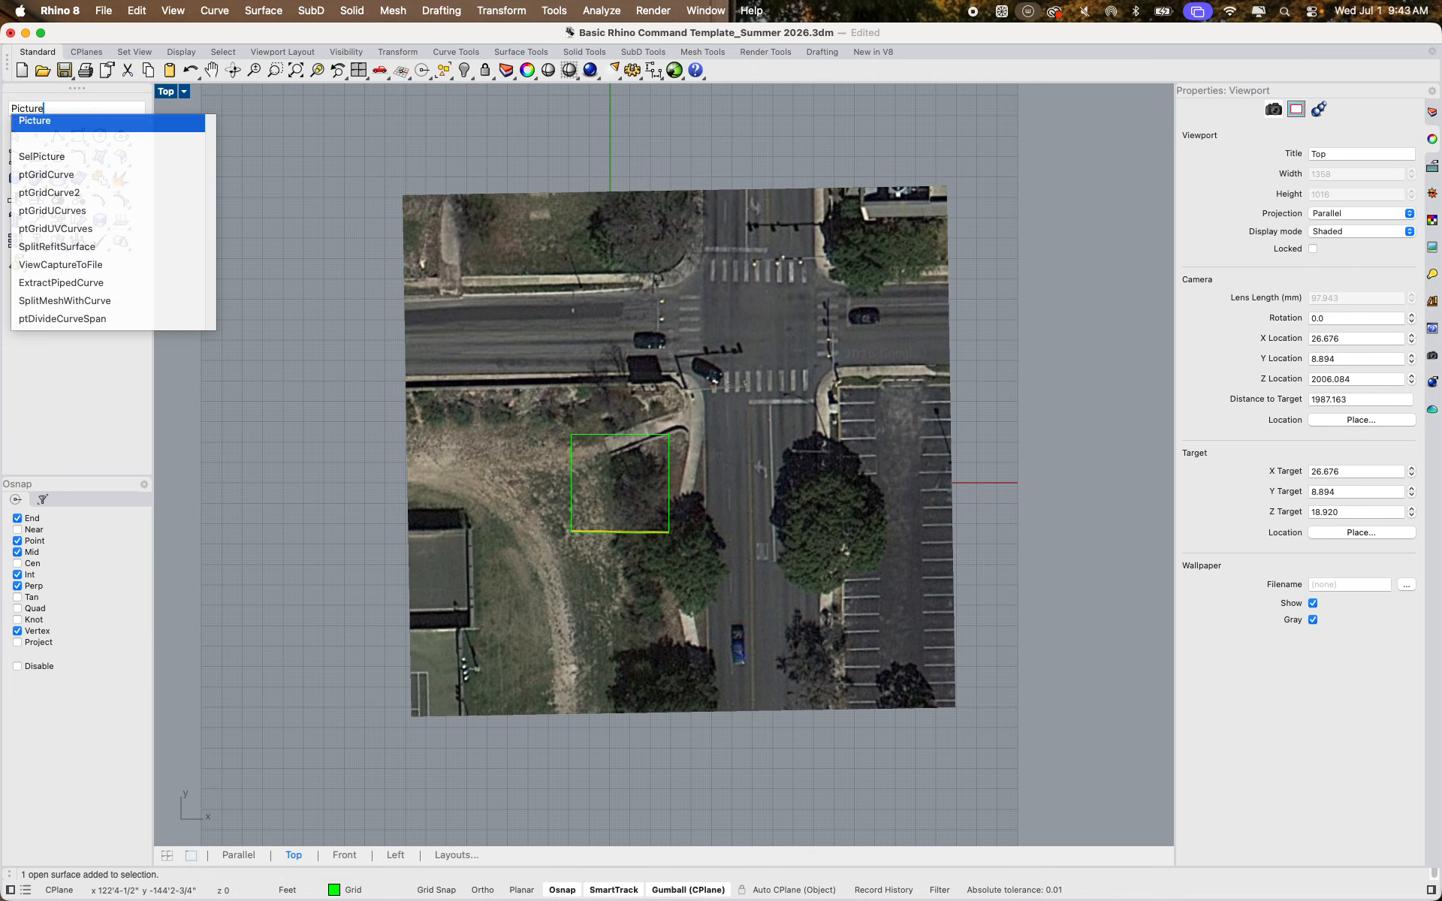
key(Return)
double_click(462, 142)
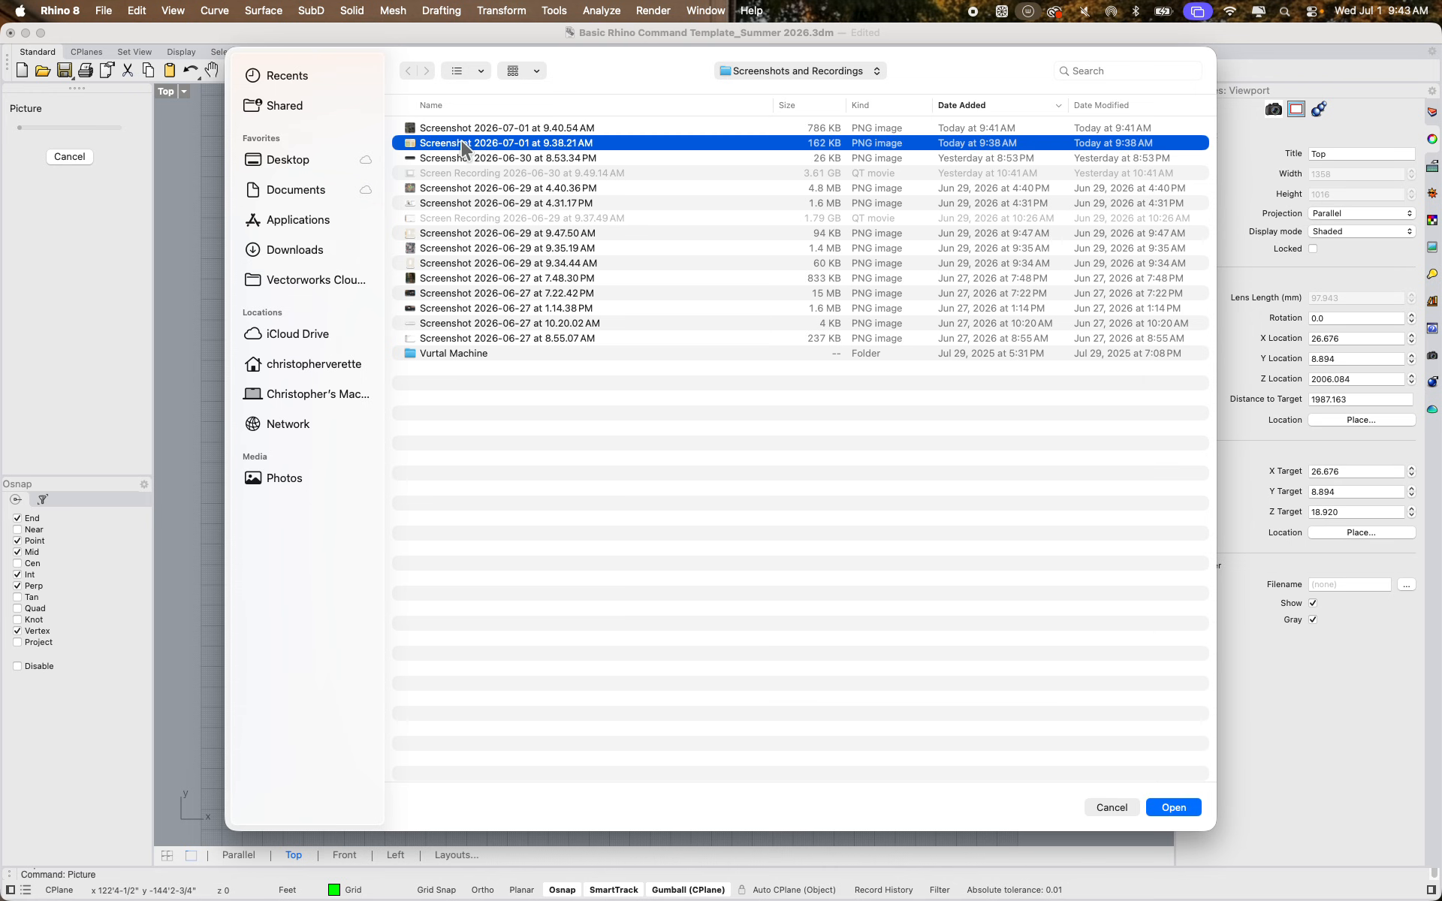
click(353, 186)
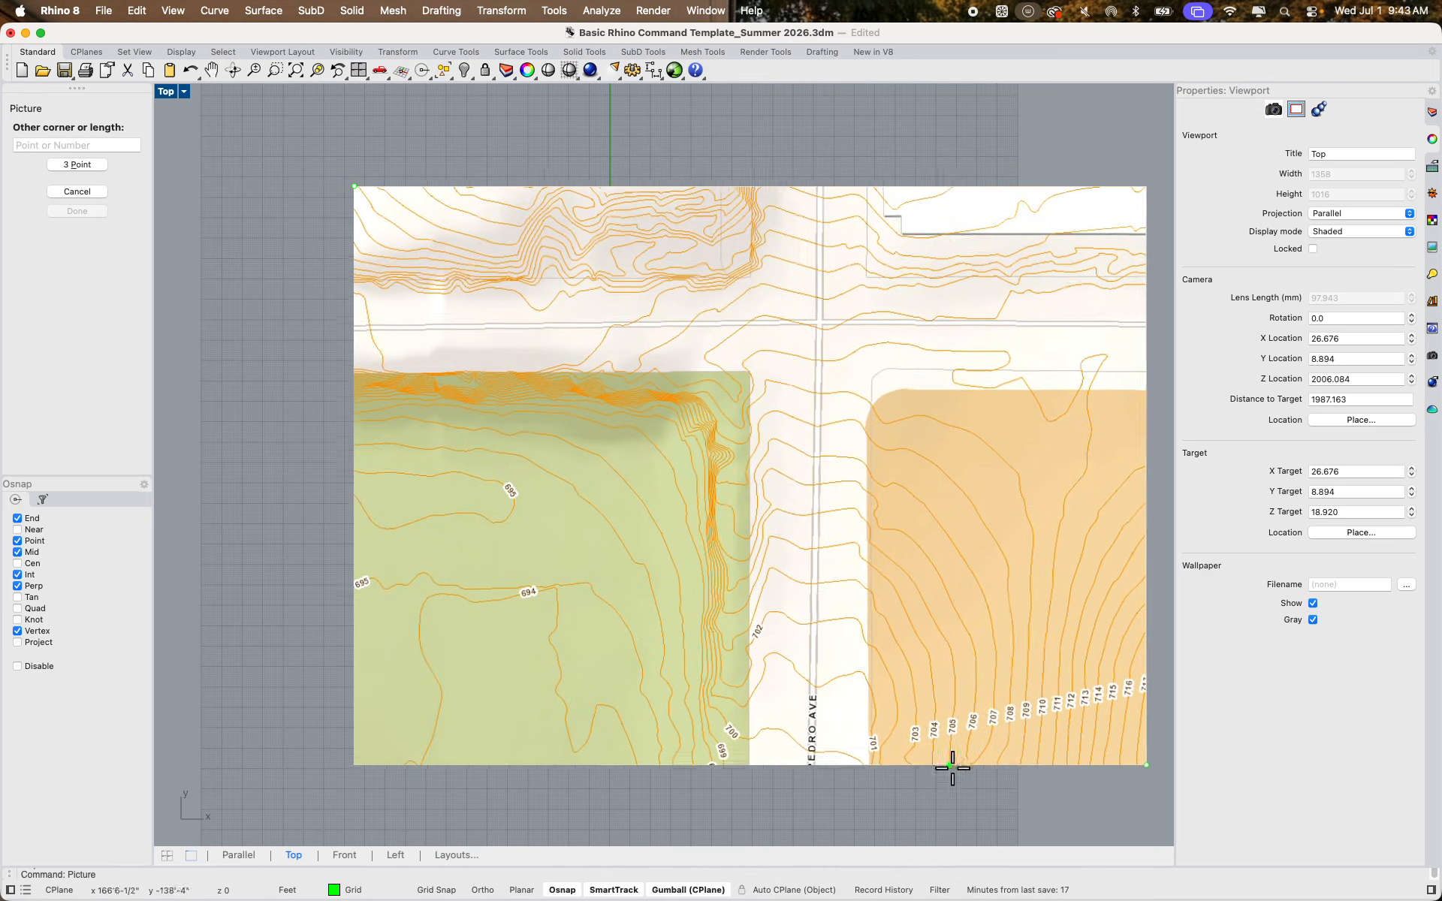
scroll(1003, 843, down, 5)
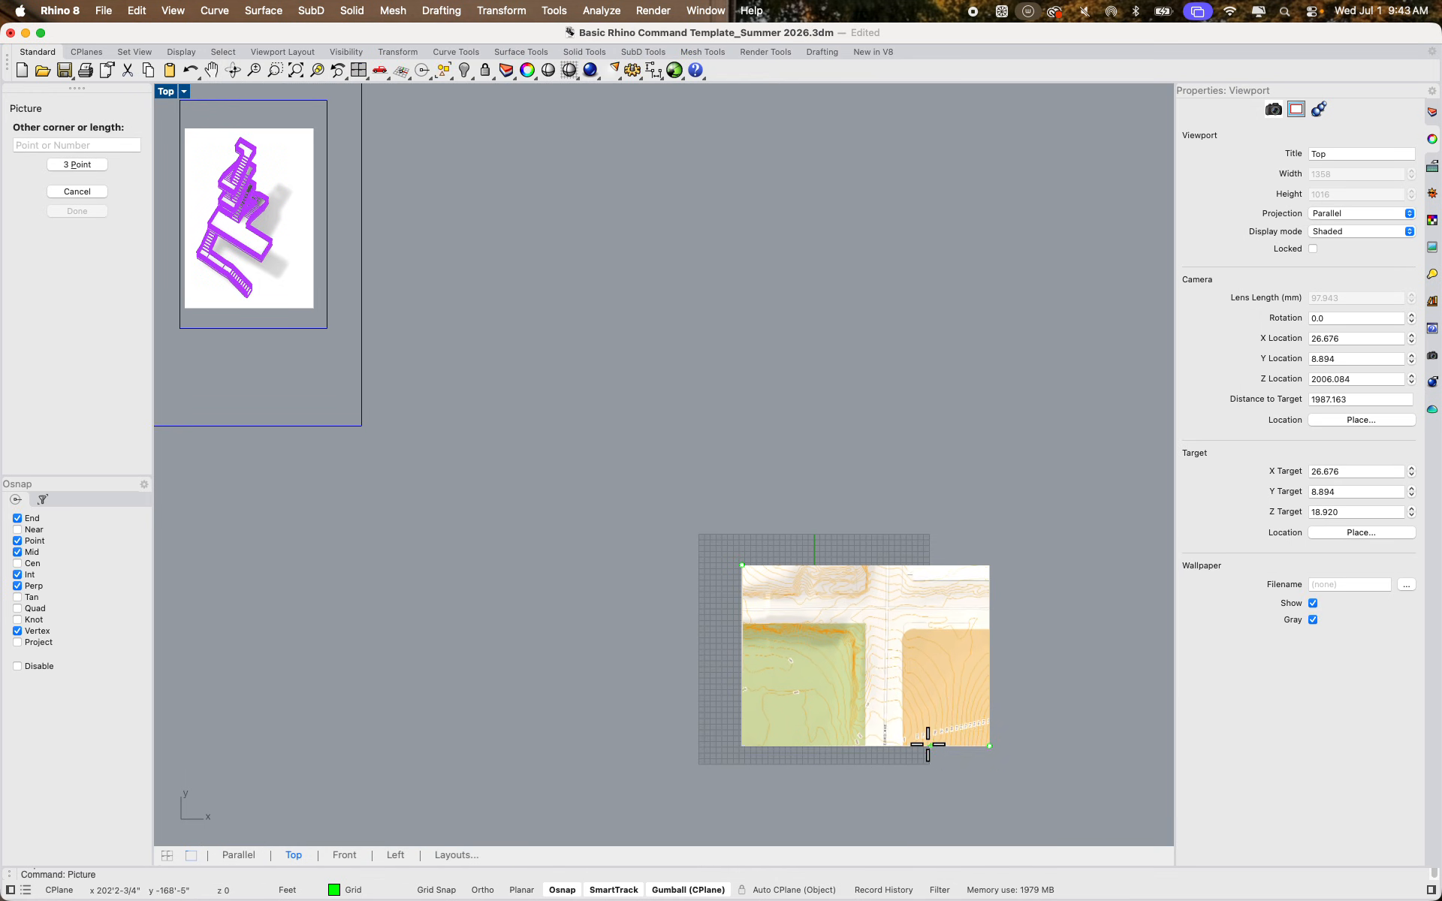
click(933, 750)
Move the contour picture up and to the left so it surrounds the aerial picture, and clear the selection
scroll(924, 737, up, 5)
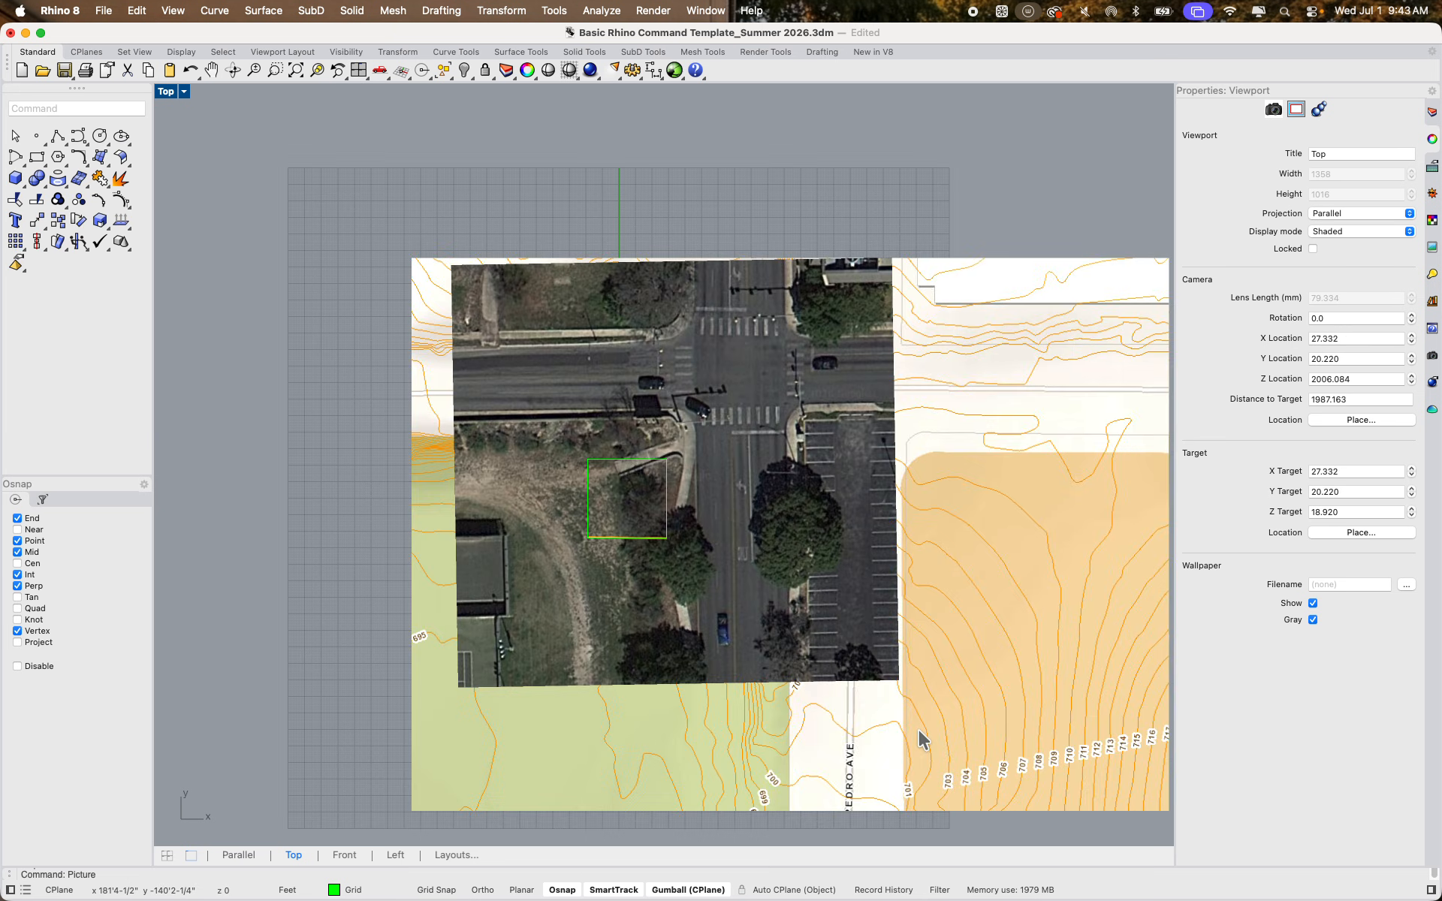
drag(918, 725, 812, 688)
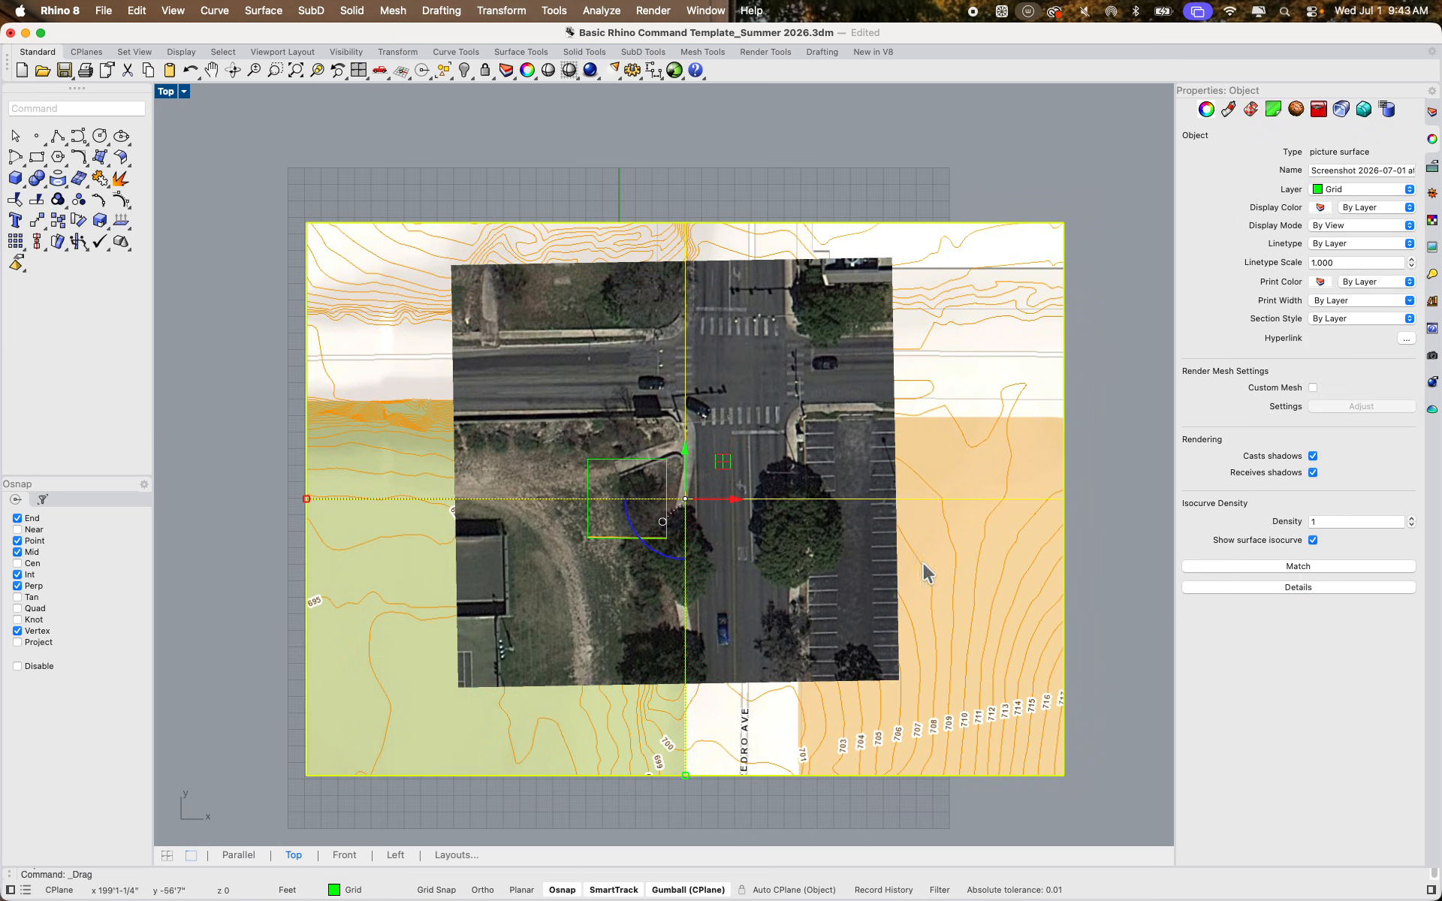
click(792, 395)
click(758, 171)
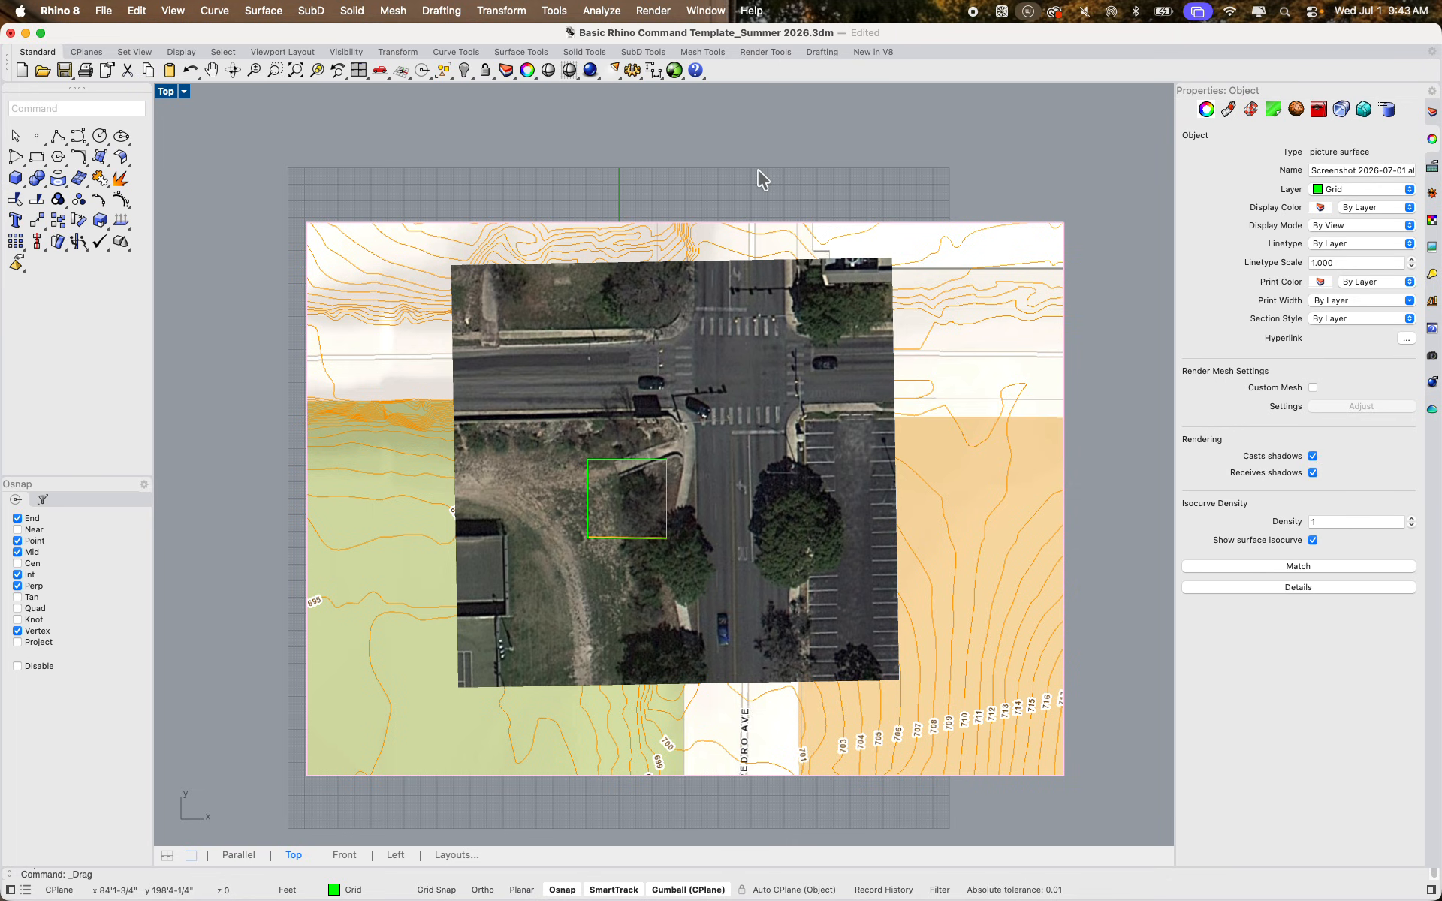
Set the object transparency of the aerial picture, Screenshot 2026-07-01 at 9.40.54 AM, to 65%
click(726, 282)
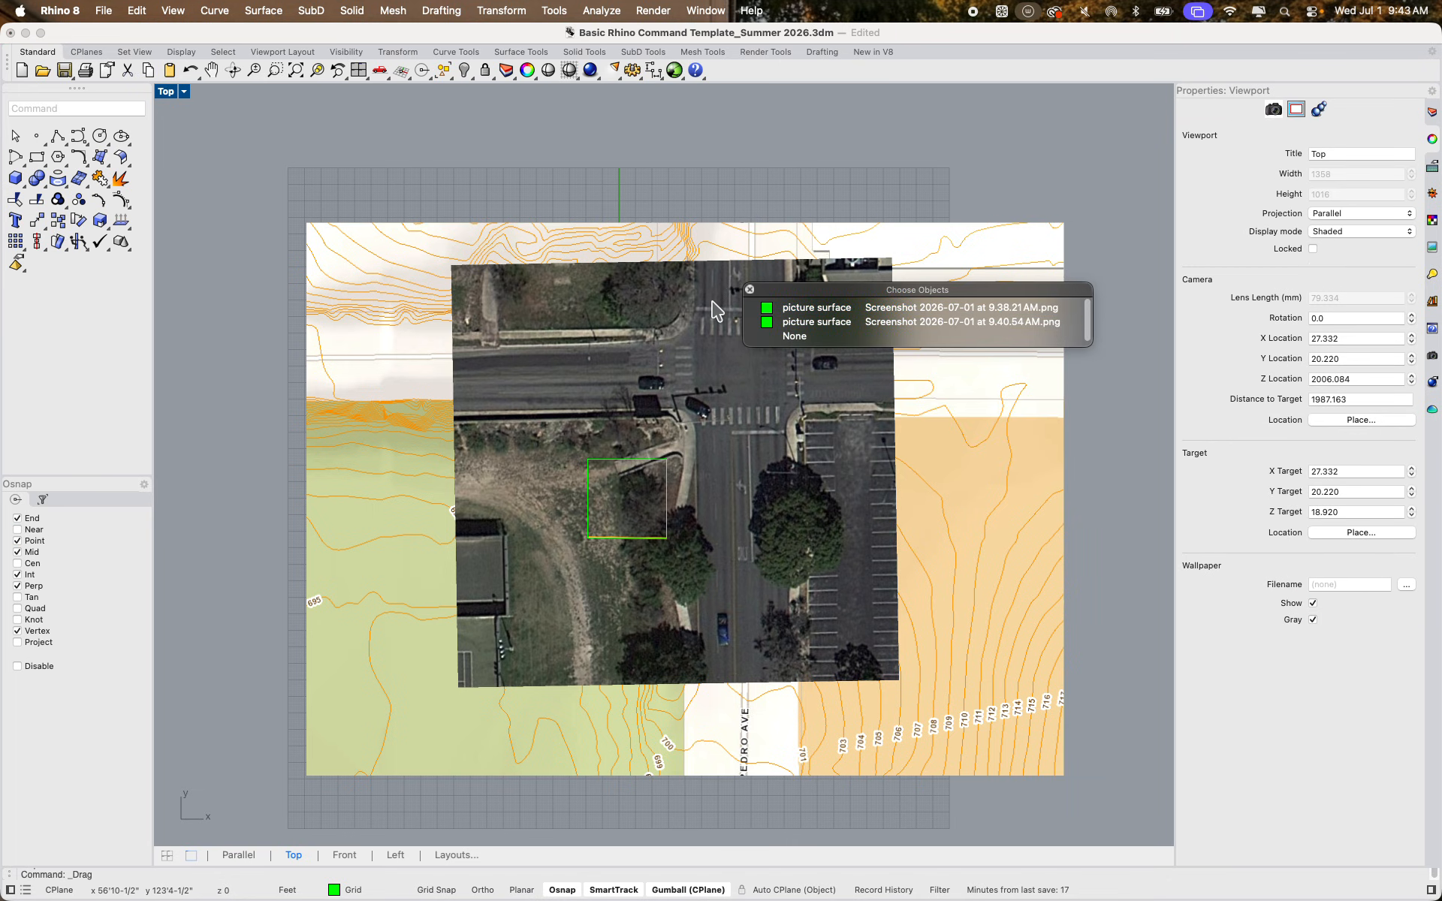
click(814, 325)
click(1228, 110)
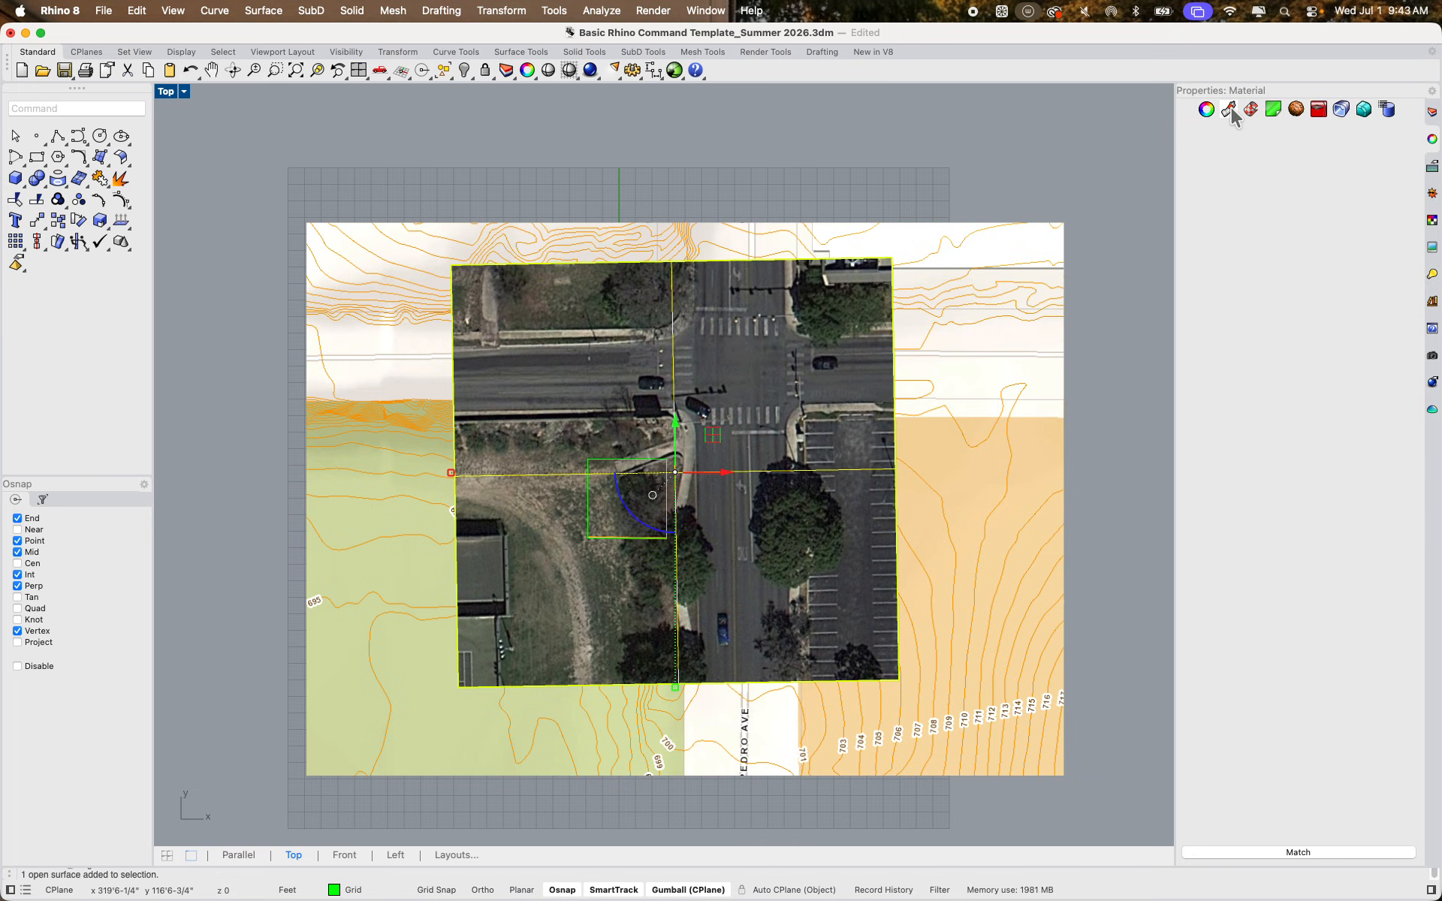
drag(1211, 346, 1331, 347)
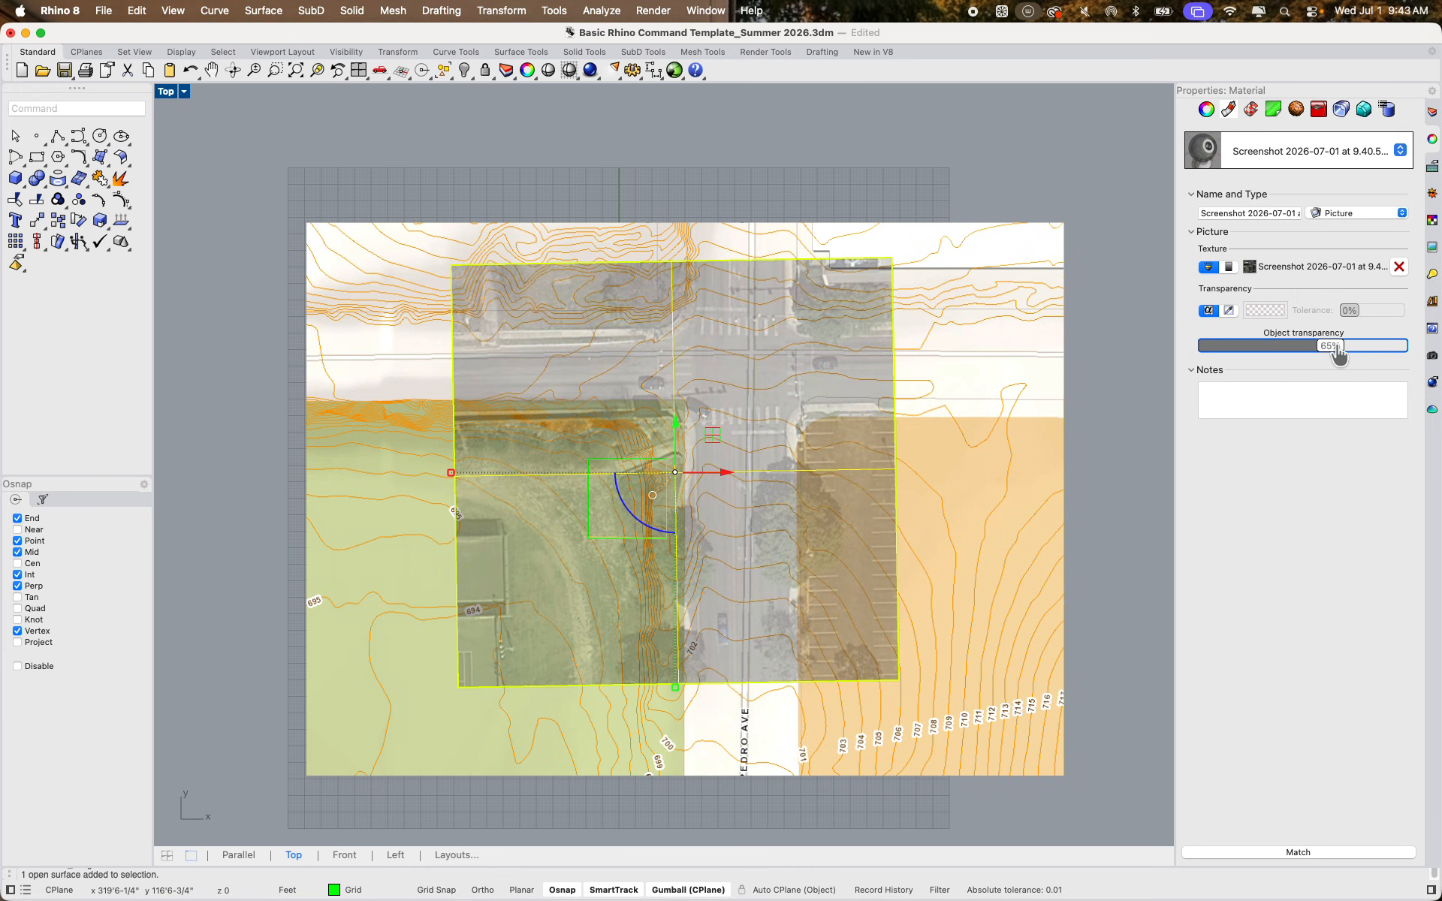
click(724, 130)
Nudge the contour picture until its streets and park edge line up with those on the aerial picture
scroll(767, 437, up, 3)
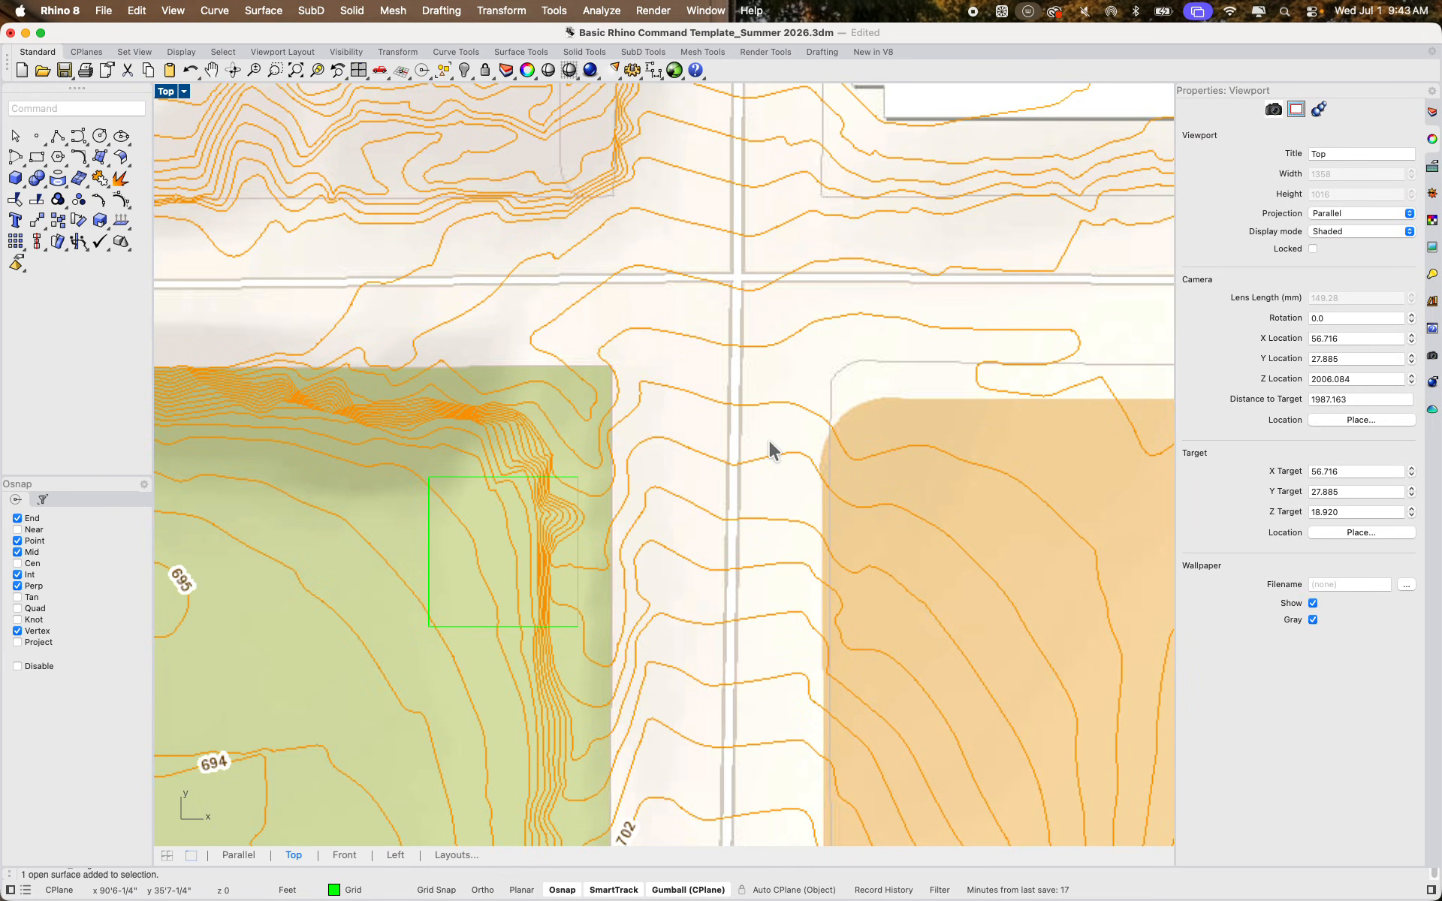
scroll(940, 449, down, 3)
mouse_move(1051, 475)
mouse_down()
mouse_move(1033, 482)
mouse_move(1056, 488)
mouse_up()
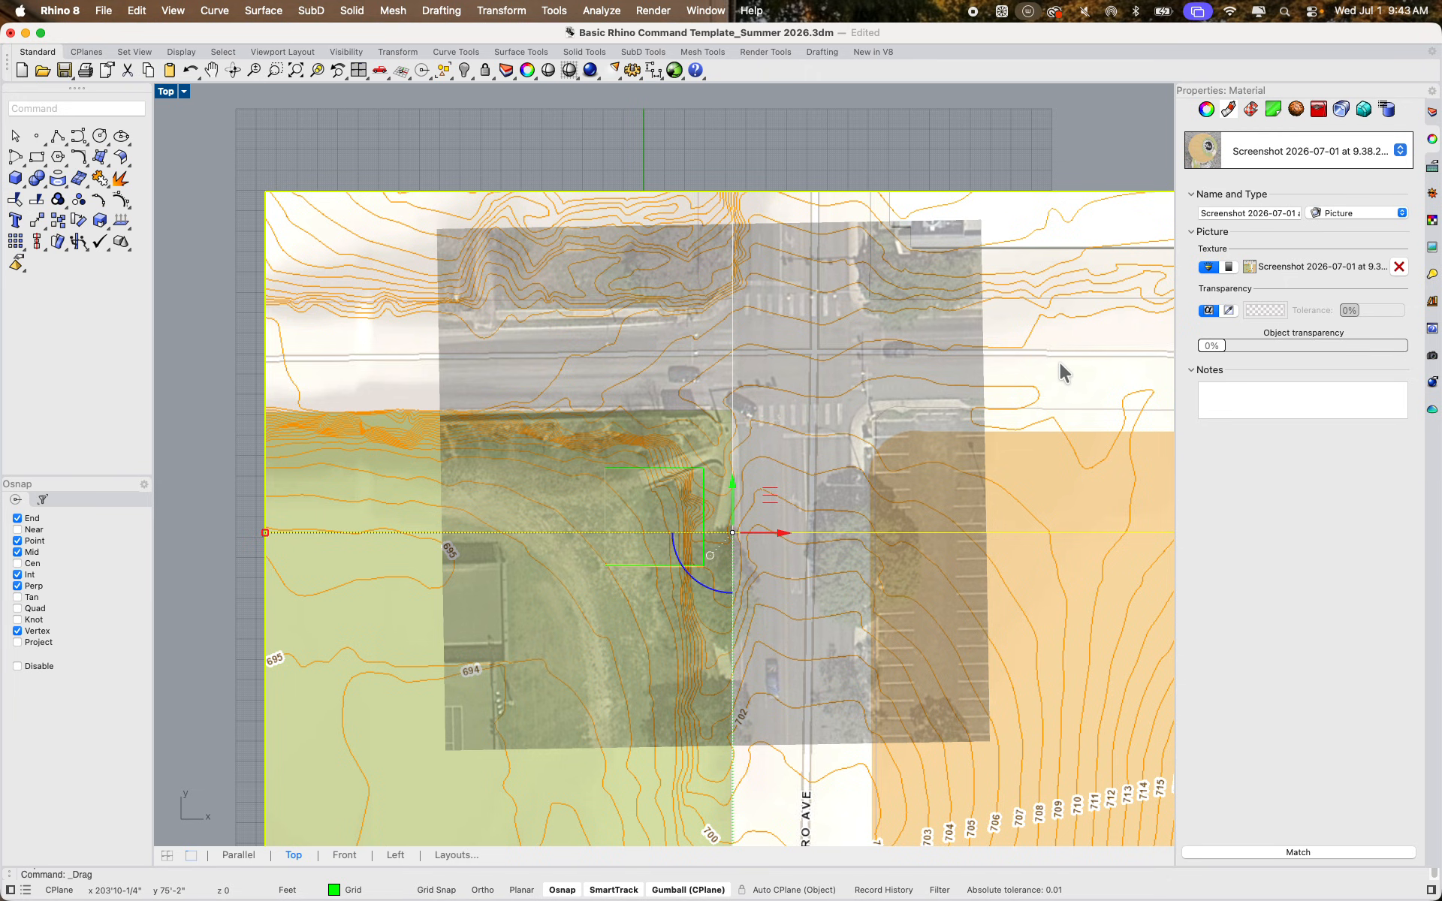
scroll(683, 353, up, 5)
scroll(501, 383, down, 2)
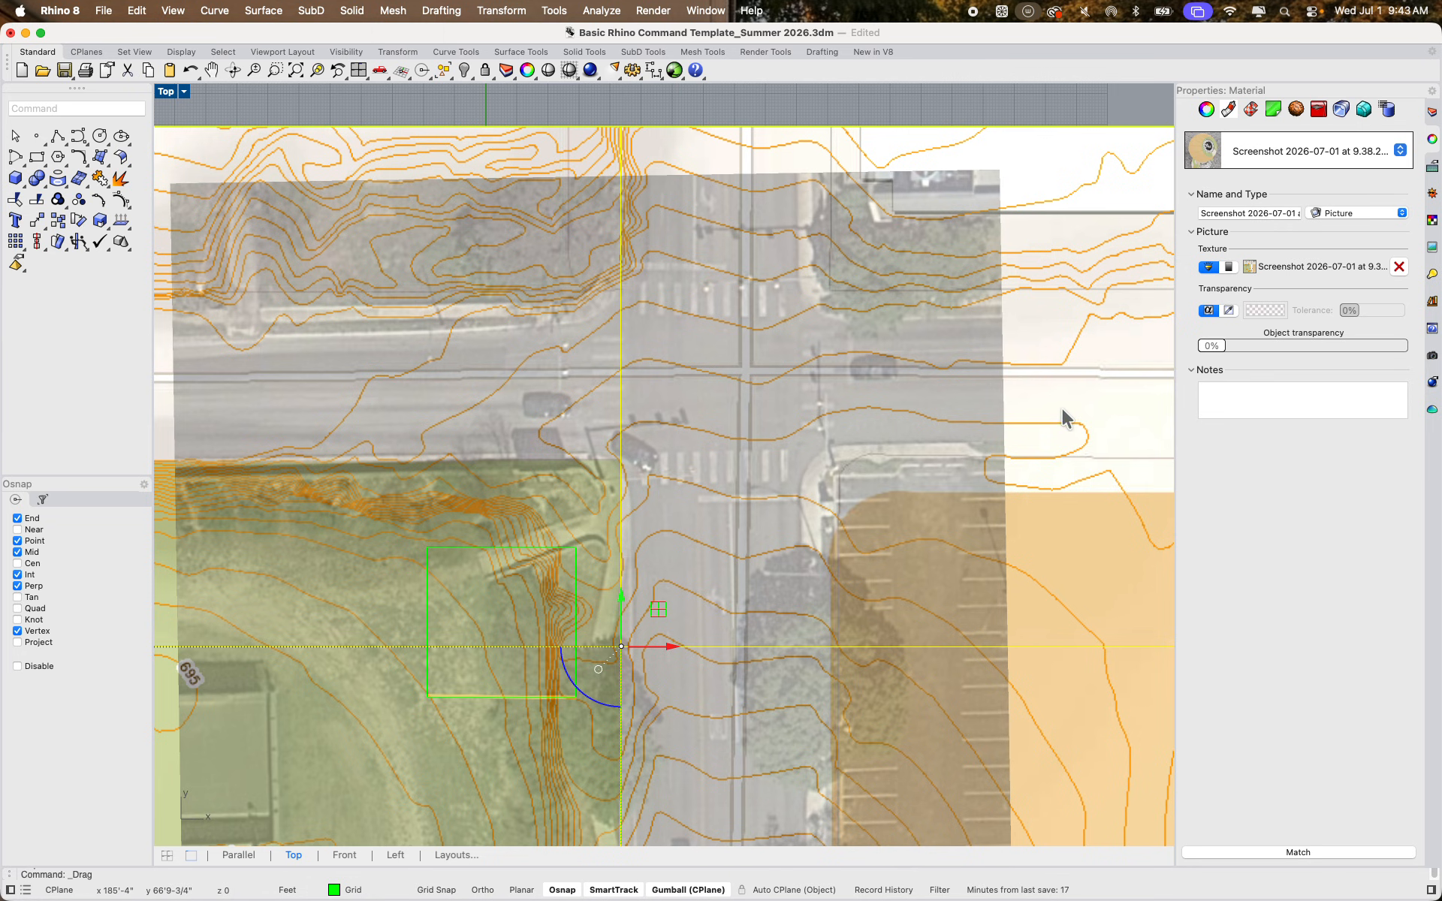
mouse_move(1065, 415)
mouse_down()
mouse_move(1059, 399)
mouse_move(1086, 413)
mouse_move(1061, 418)
mouse_up()
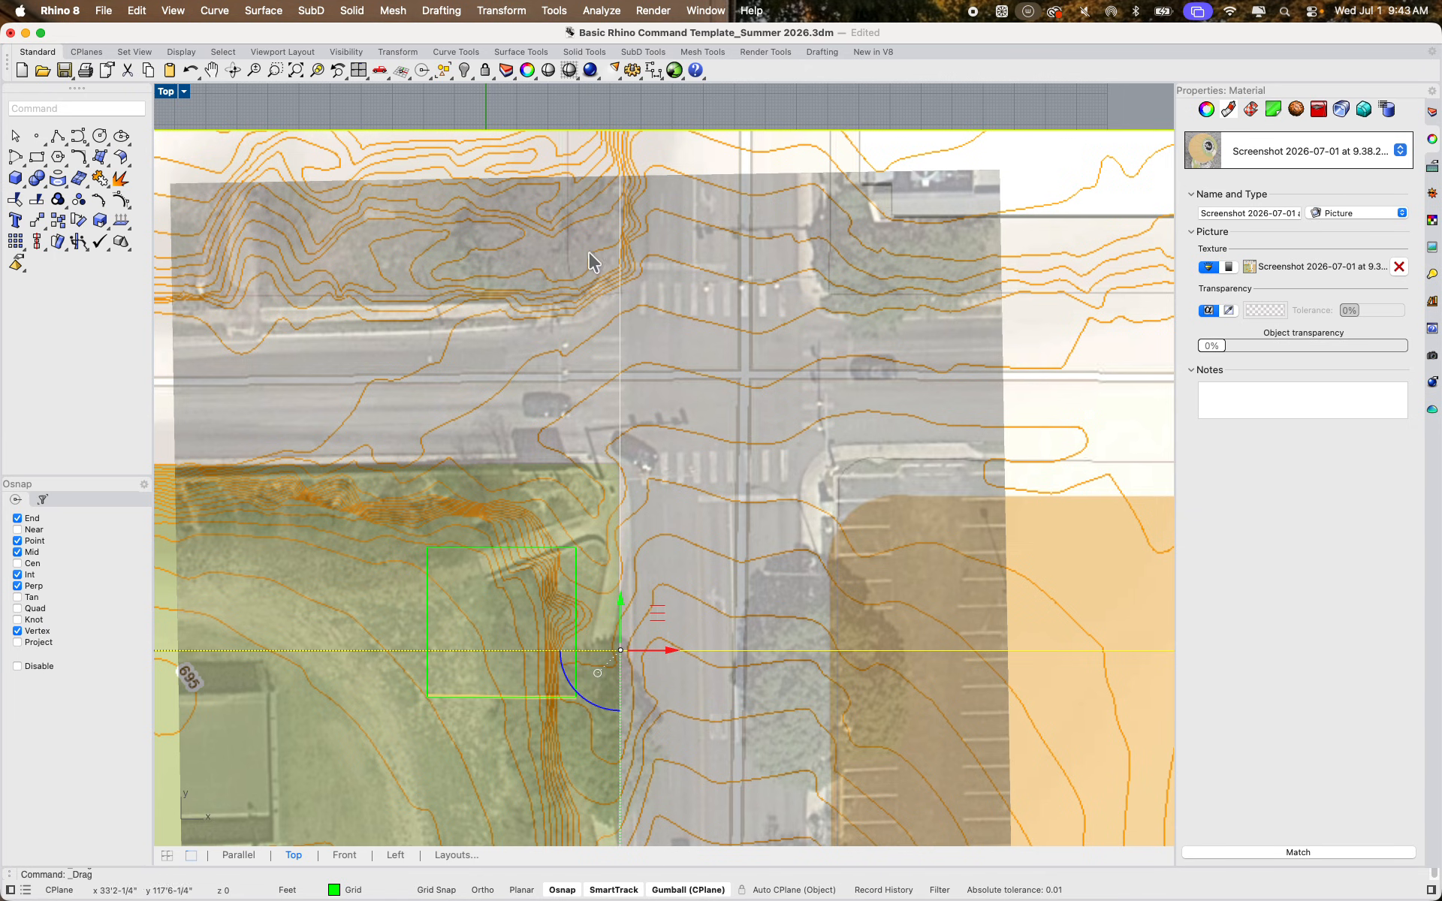
drag(1084, 412, 1059, 366)
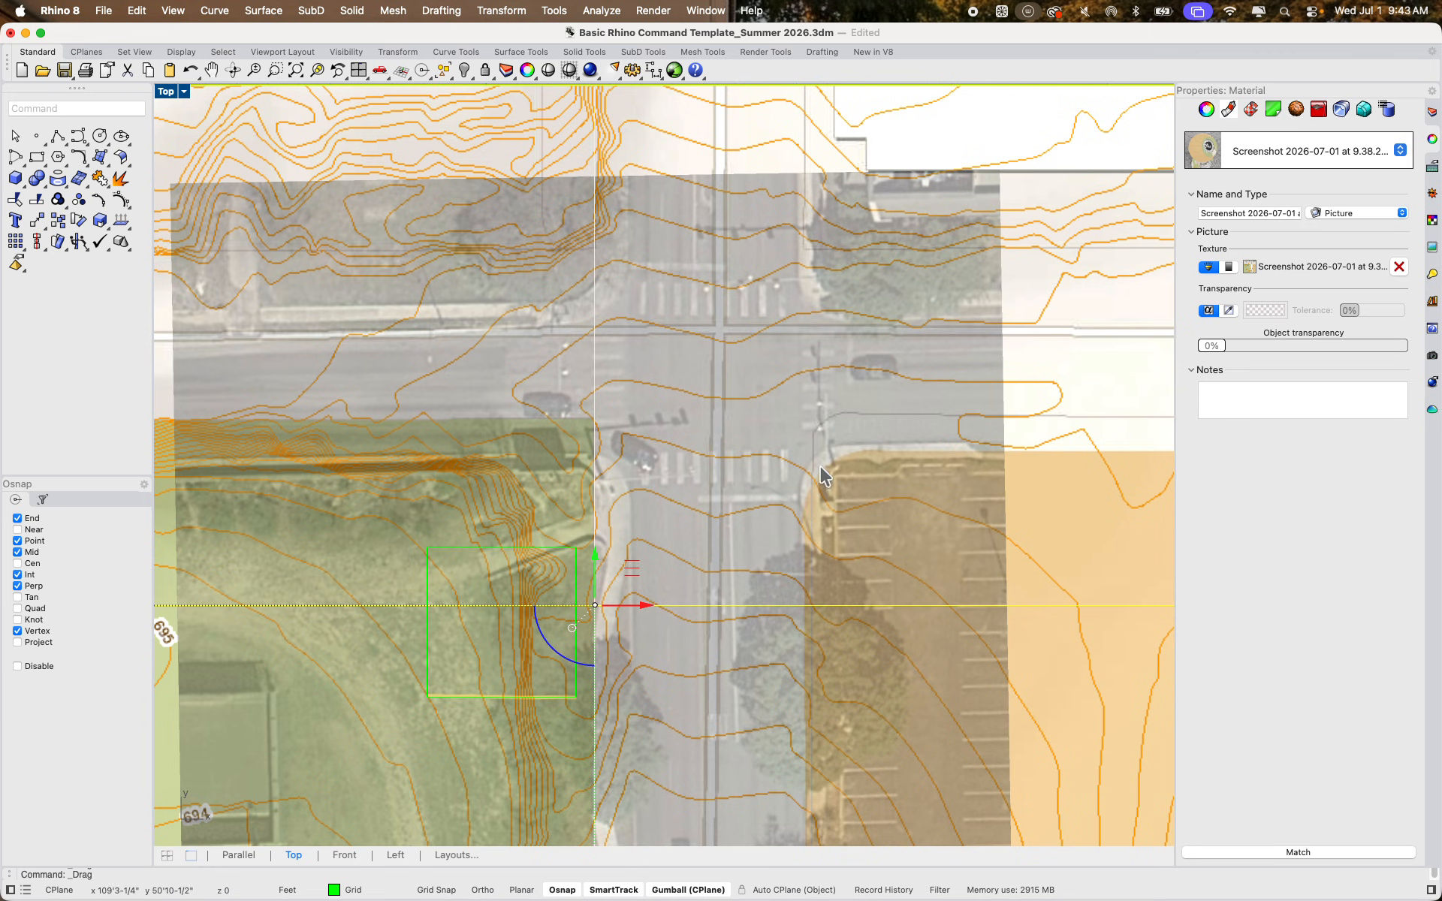
drag(1080, 395, 1086, 446)
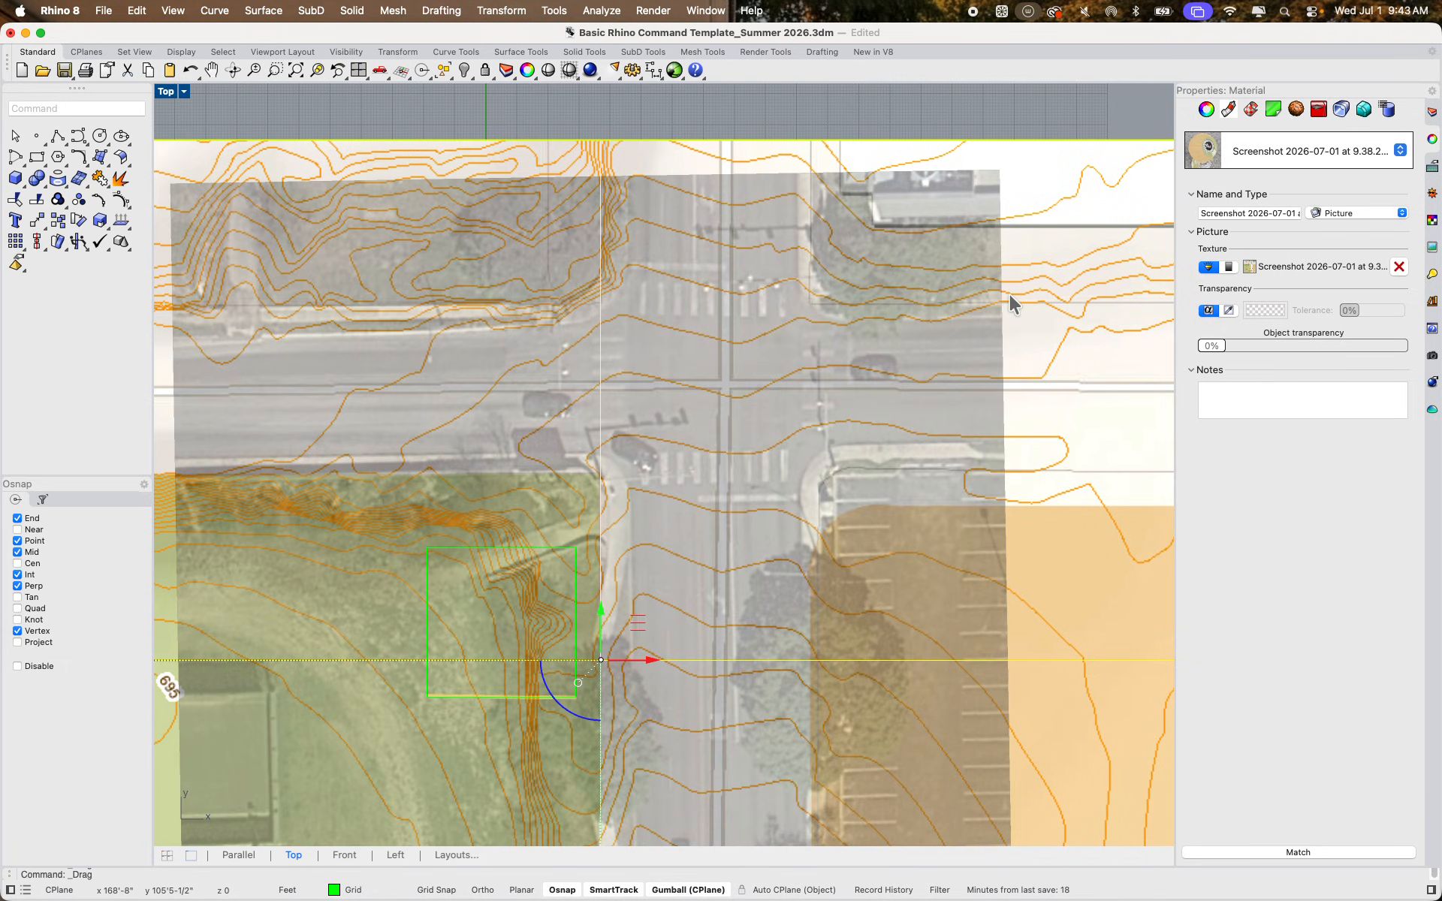
Clear the selection and examine how the contour lines match the aerial picture along the embankment and around the 48' square
scroll(1009, 294, down, 3)
scroll(773, 416, down, 3)
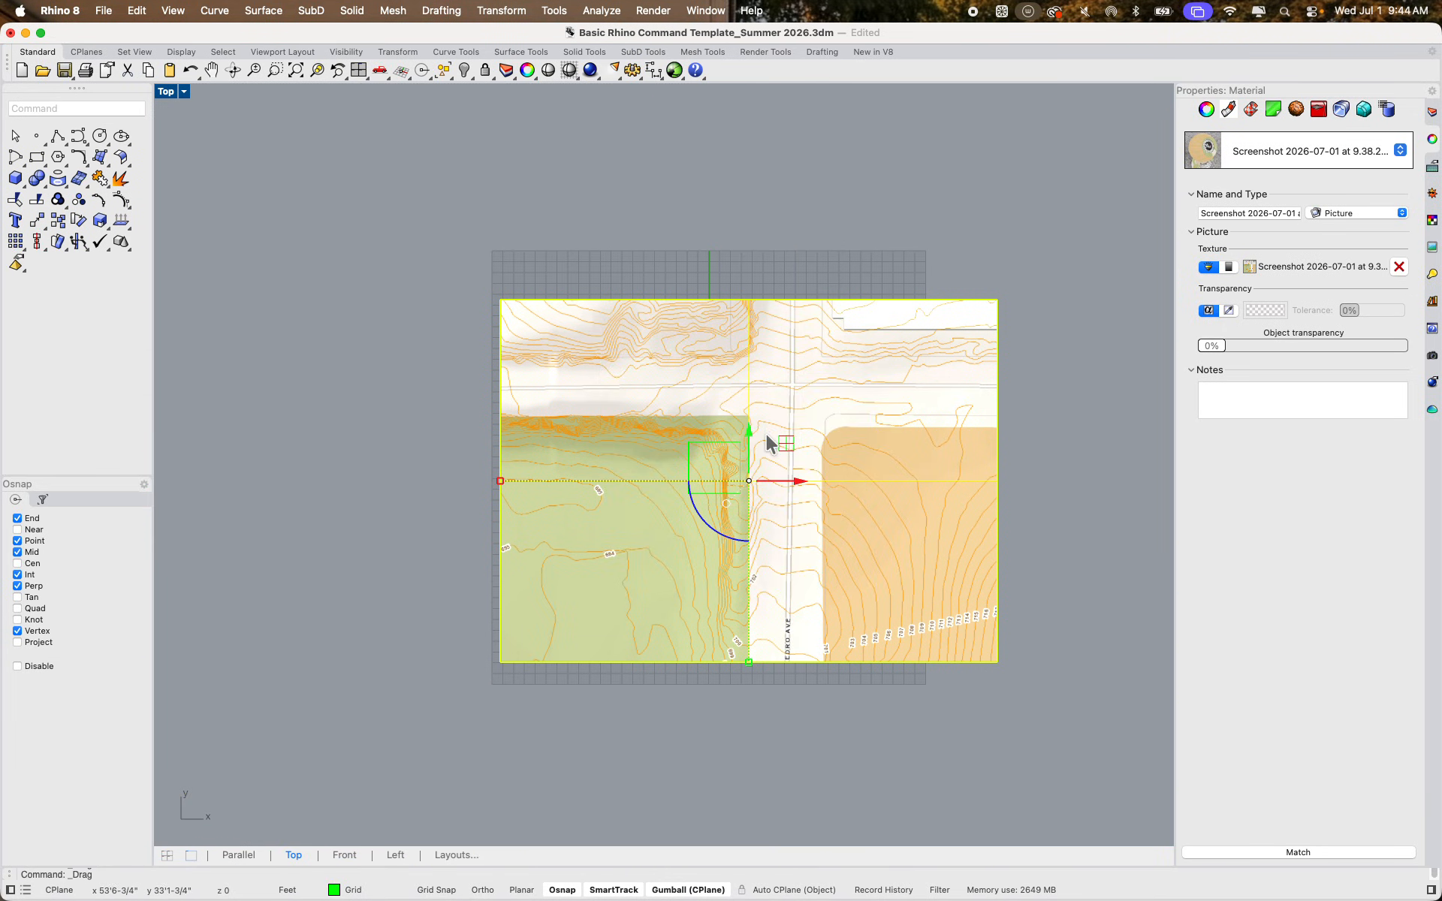
scroll(719, 479, up, 2)
scroll(687, 475, up, 3)
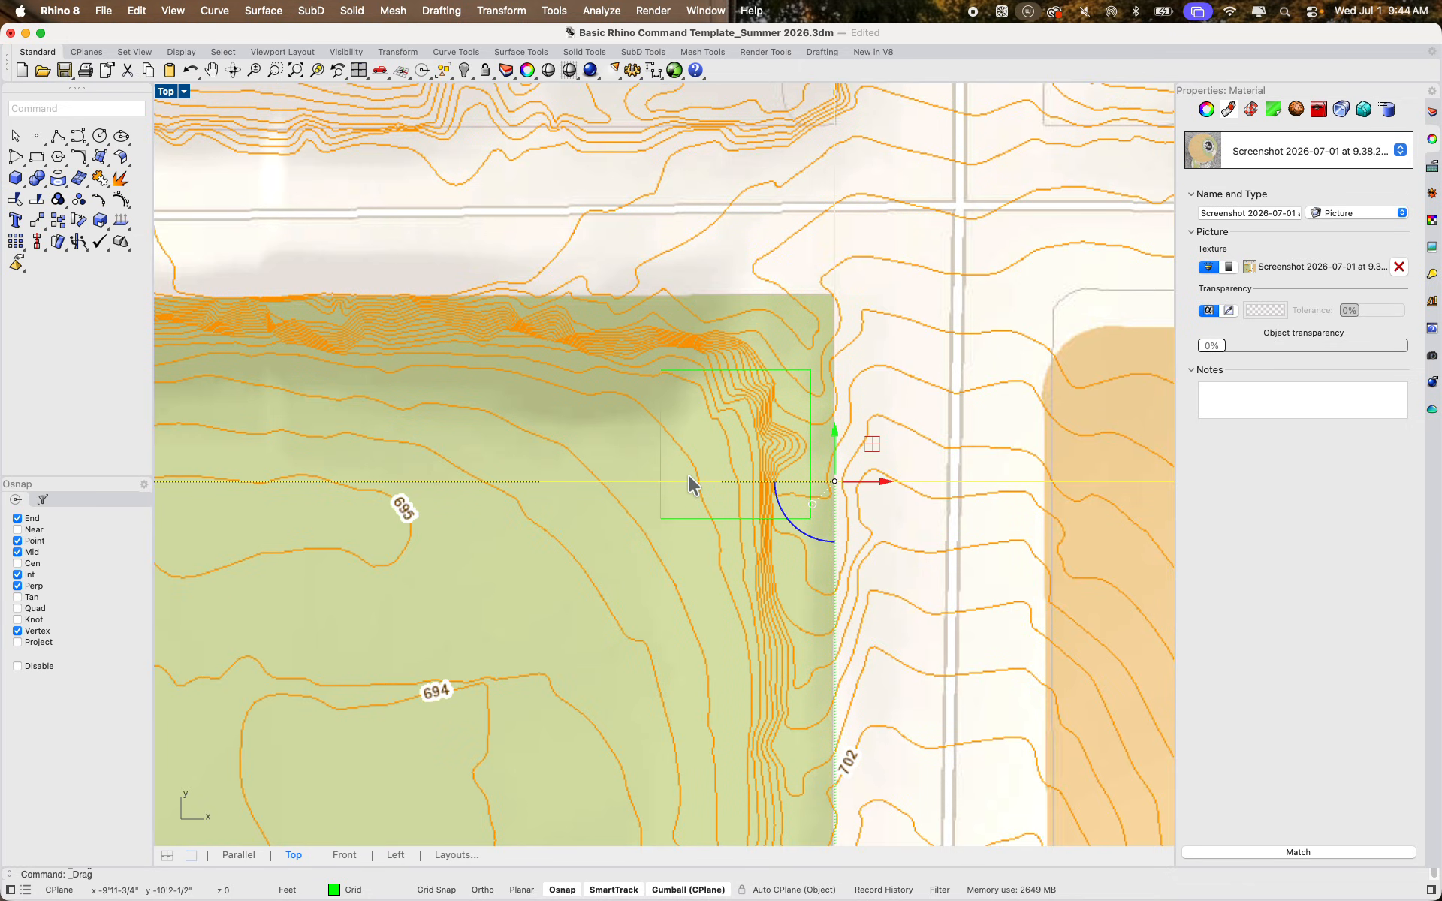
scroll(688, 475, down, 3)
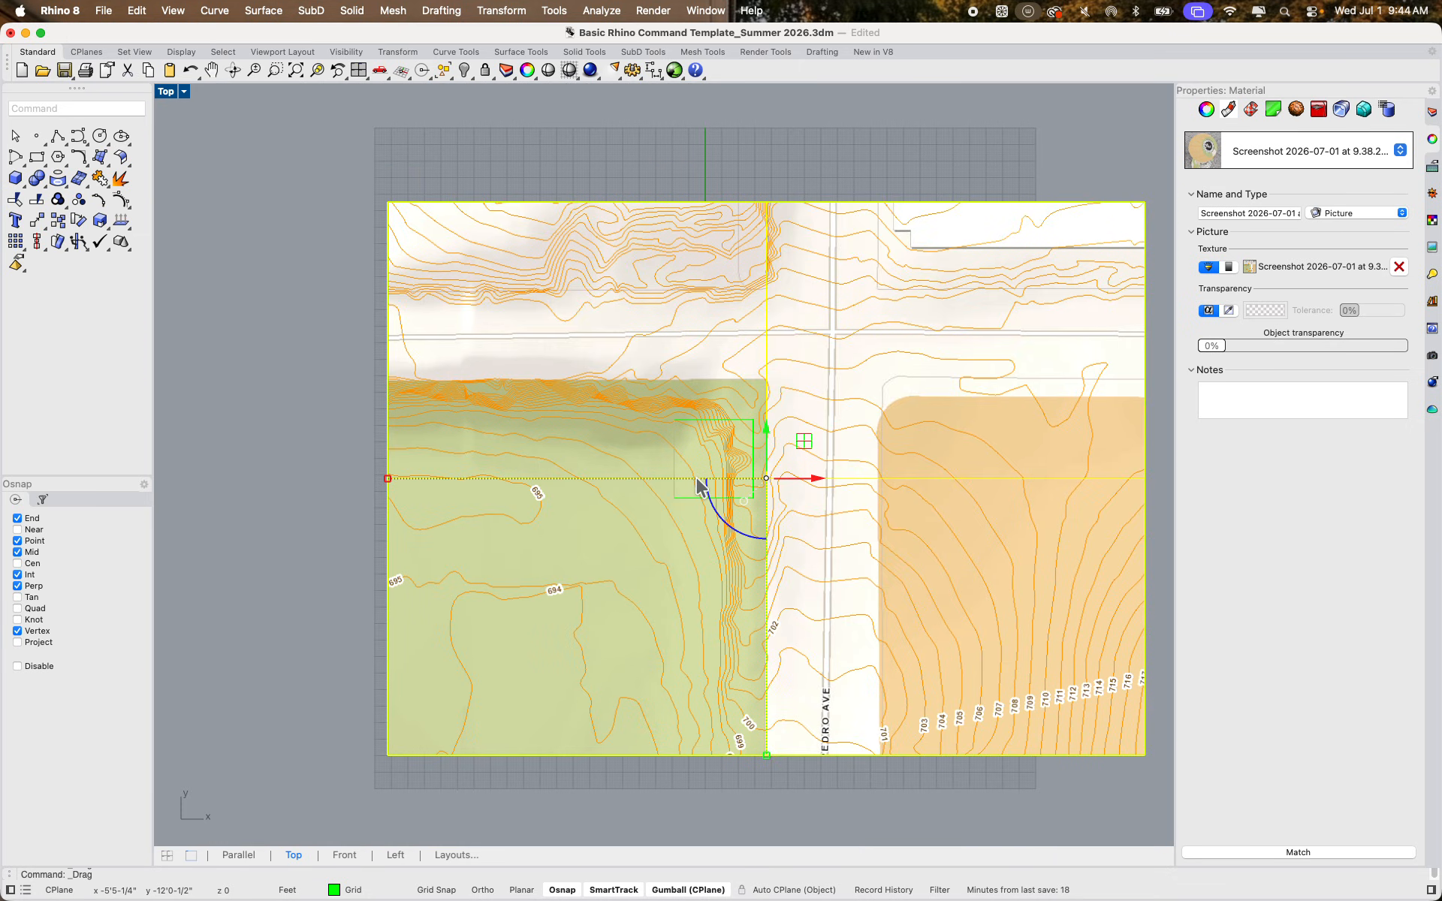
click(781, 799)
right_drag(780, 800, 753, 750)
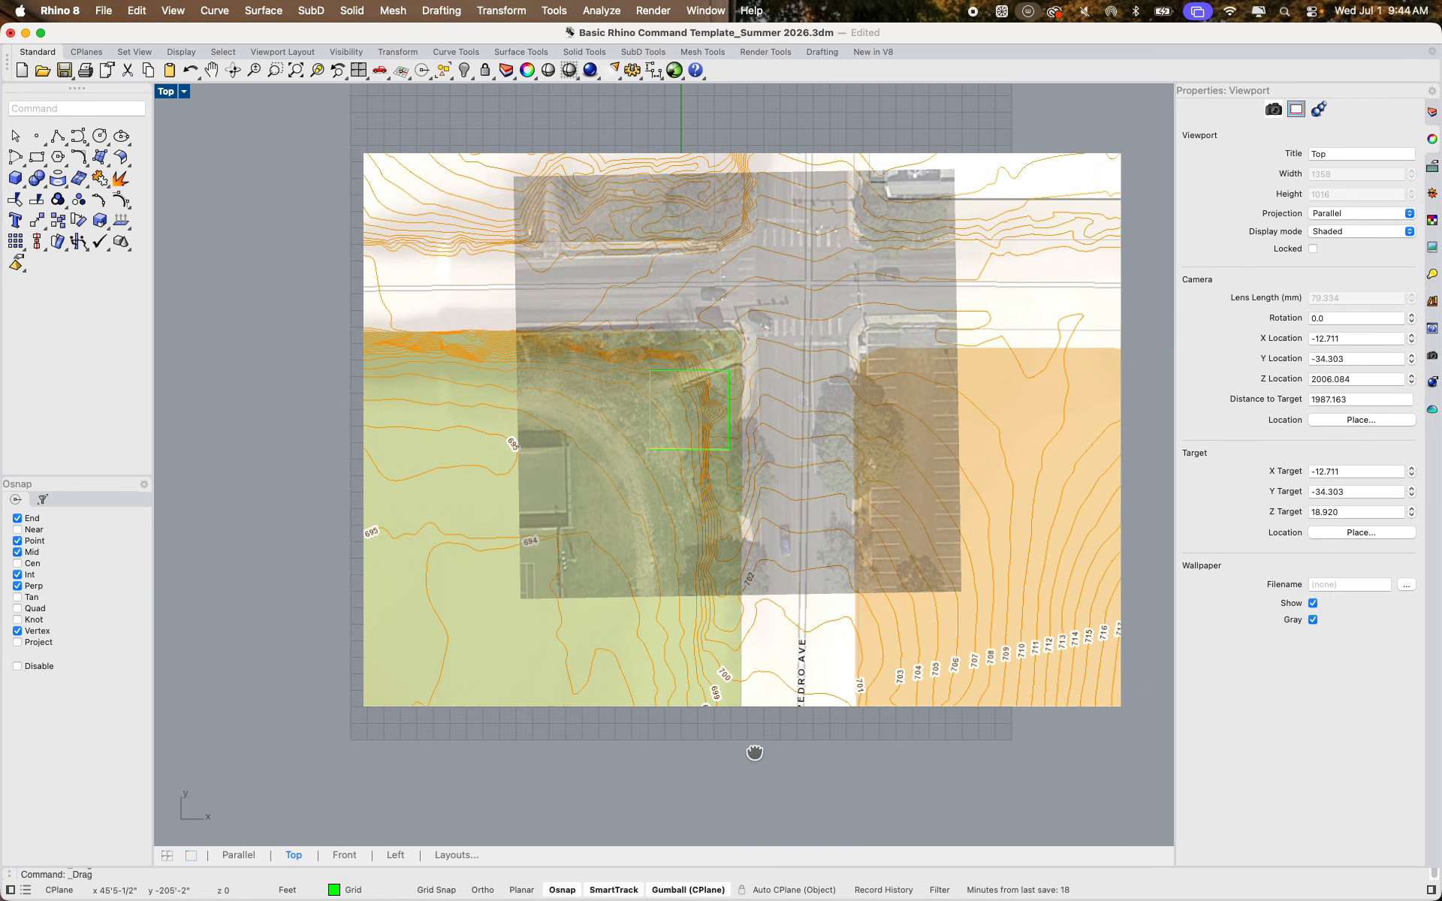
scroll(687, 431, up, 3)
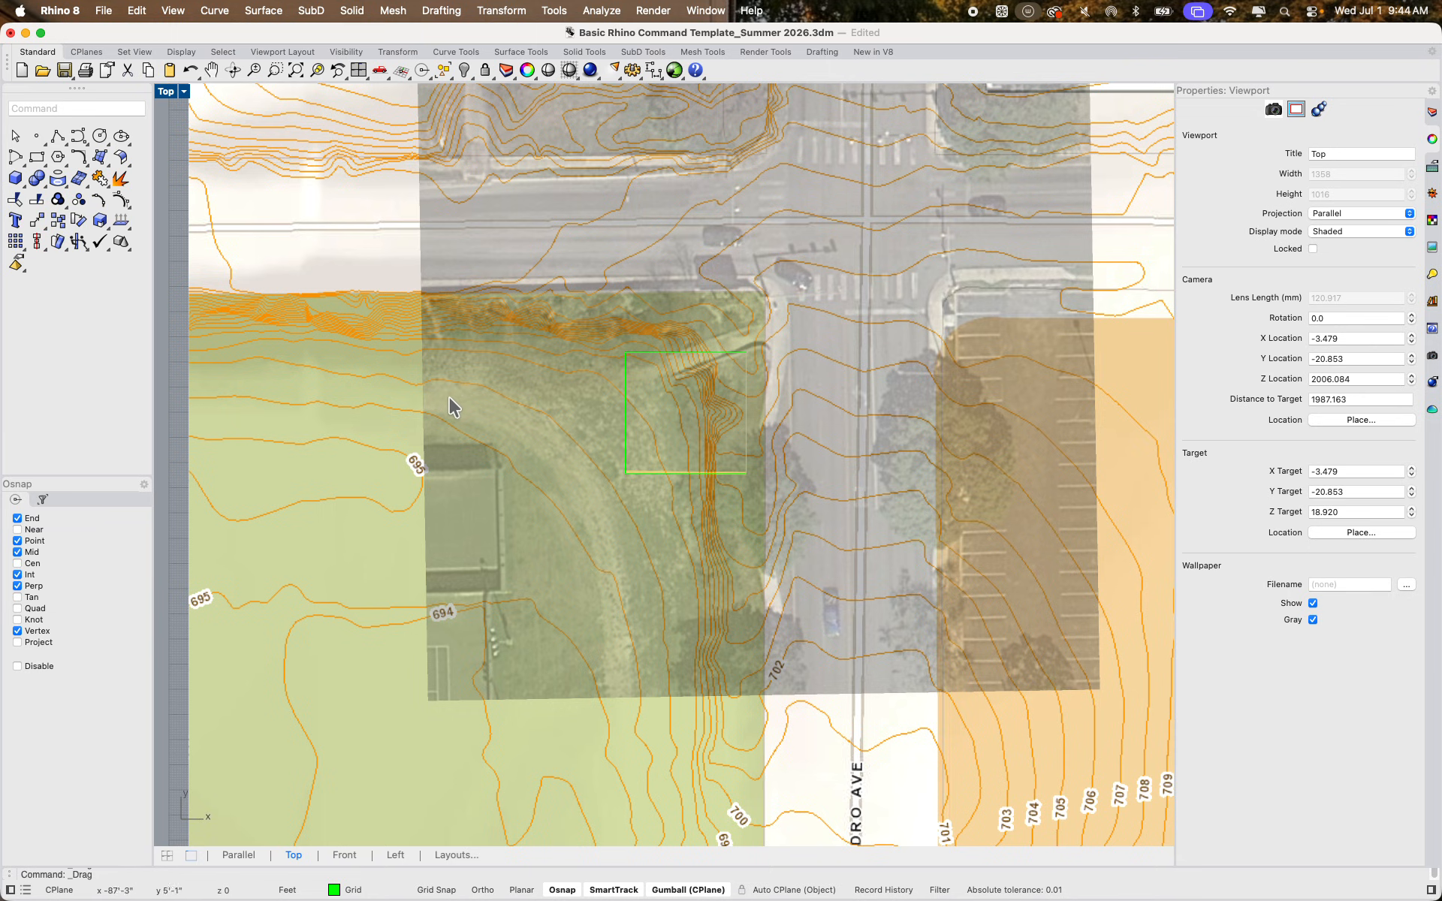
scroll(379, 282, up, 4)
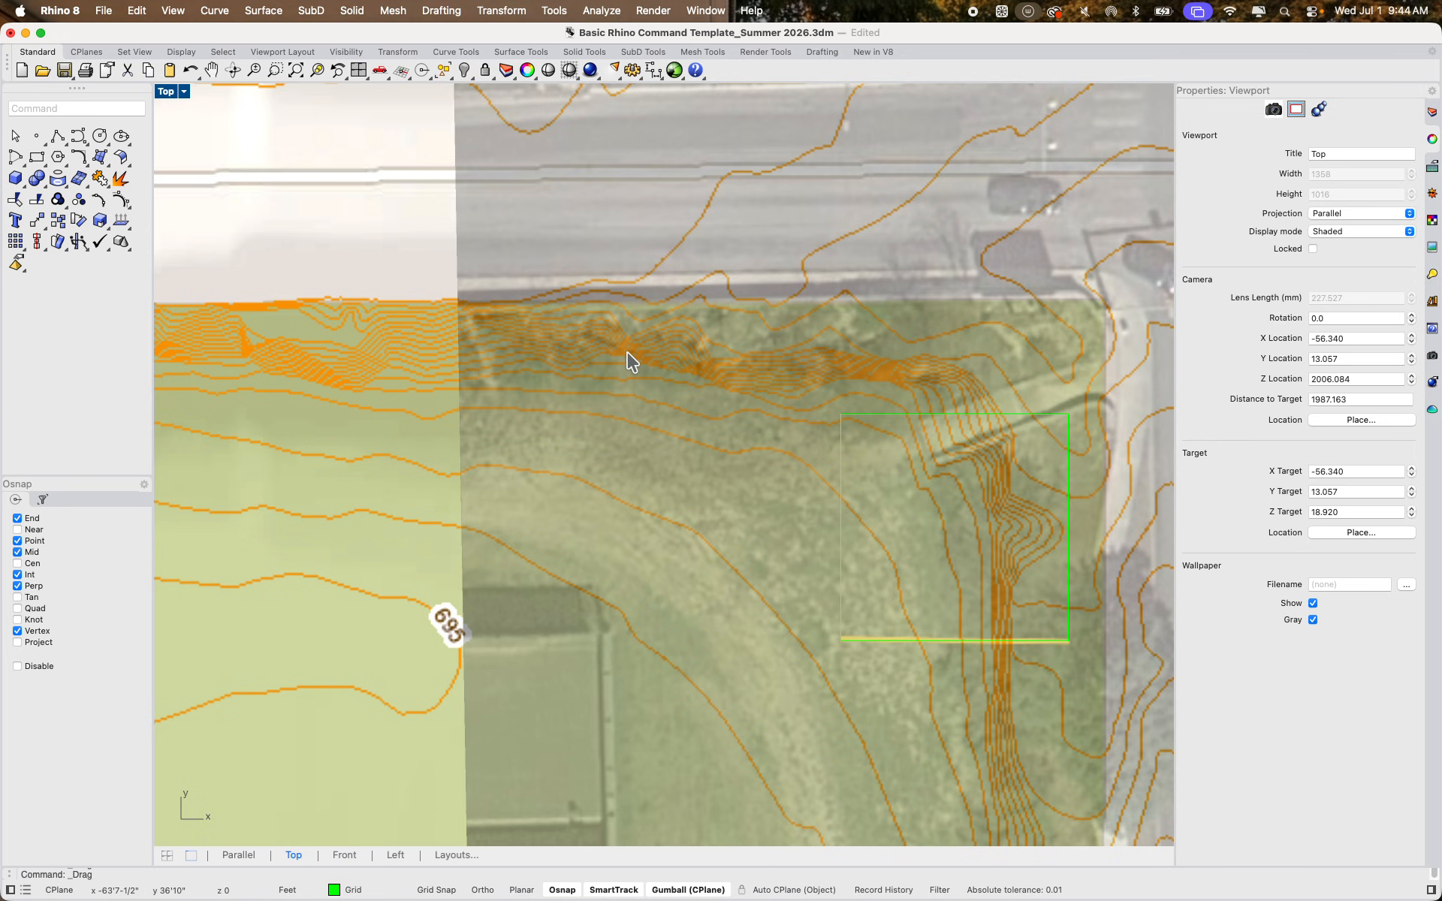
scroll(618, 353, down, 5)
scroll(777, 449, down, 8)
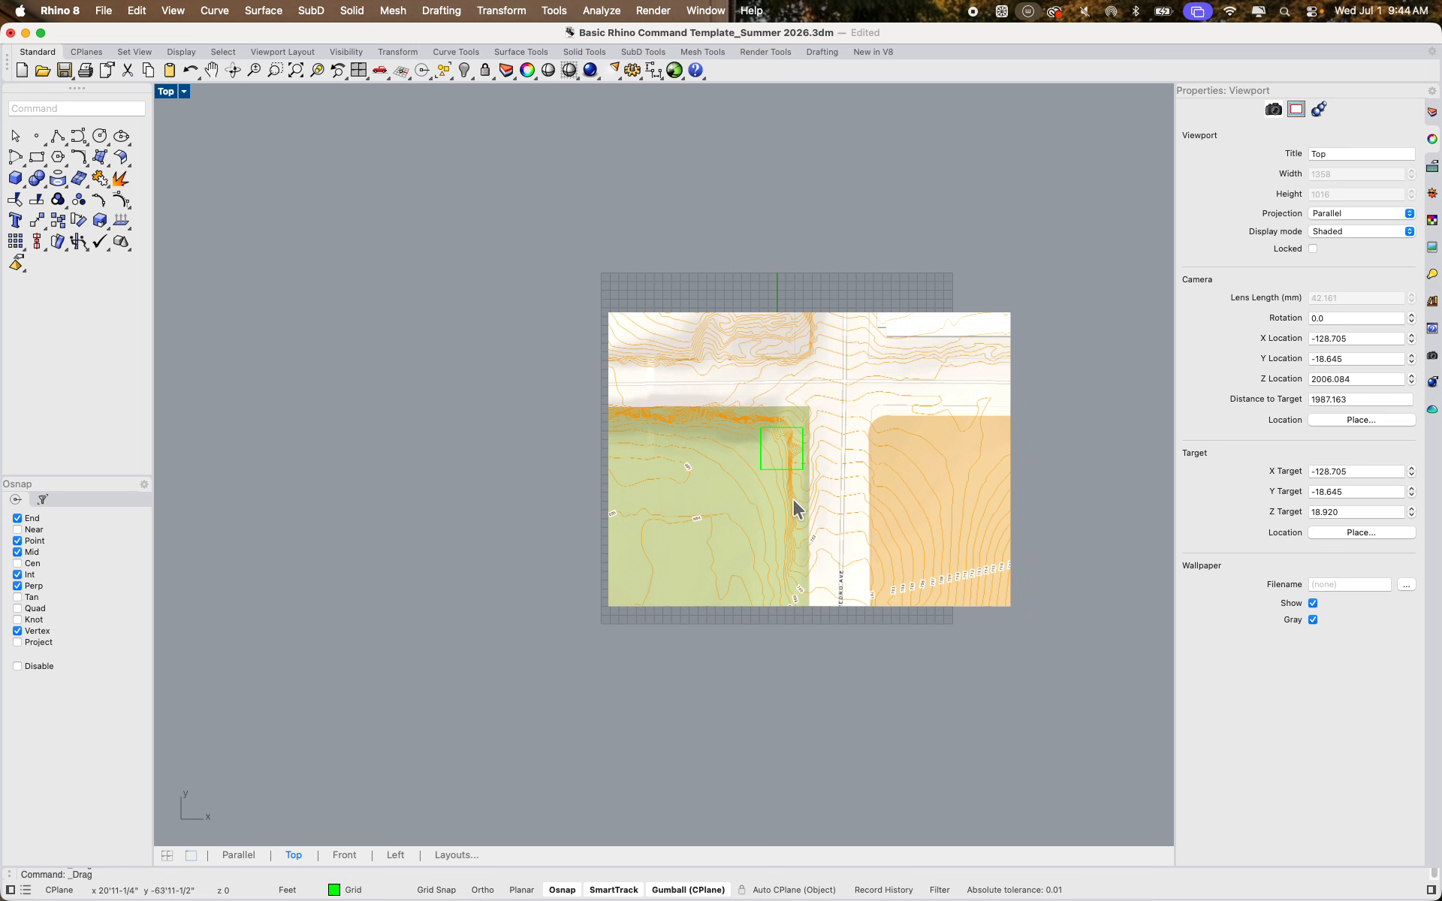
scroll(793, 499, up, 3)
drag(961, 730, 585, 197)
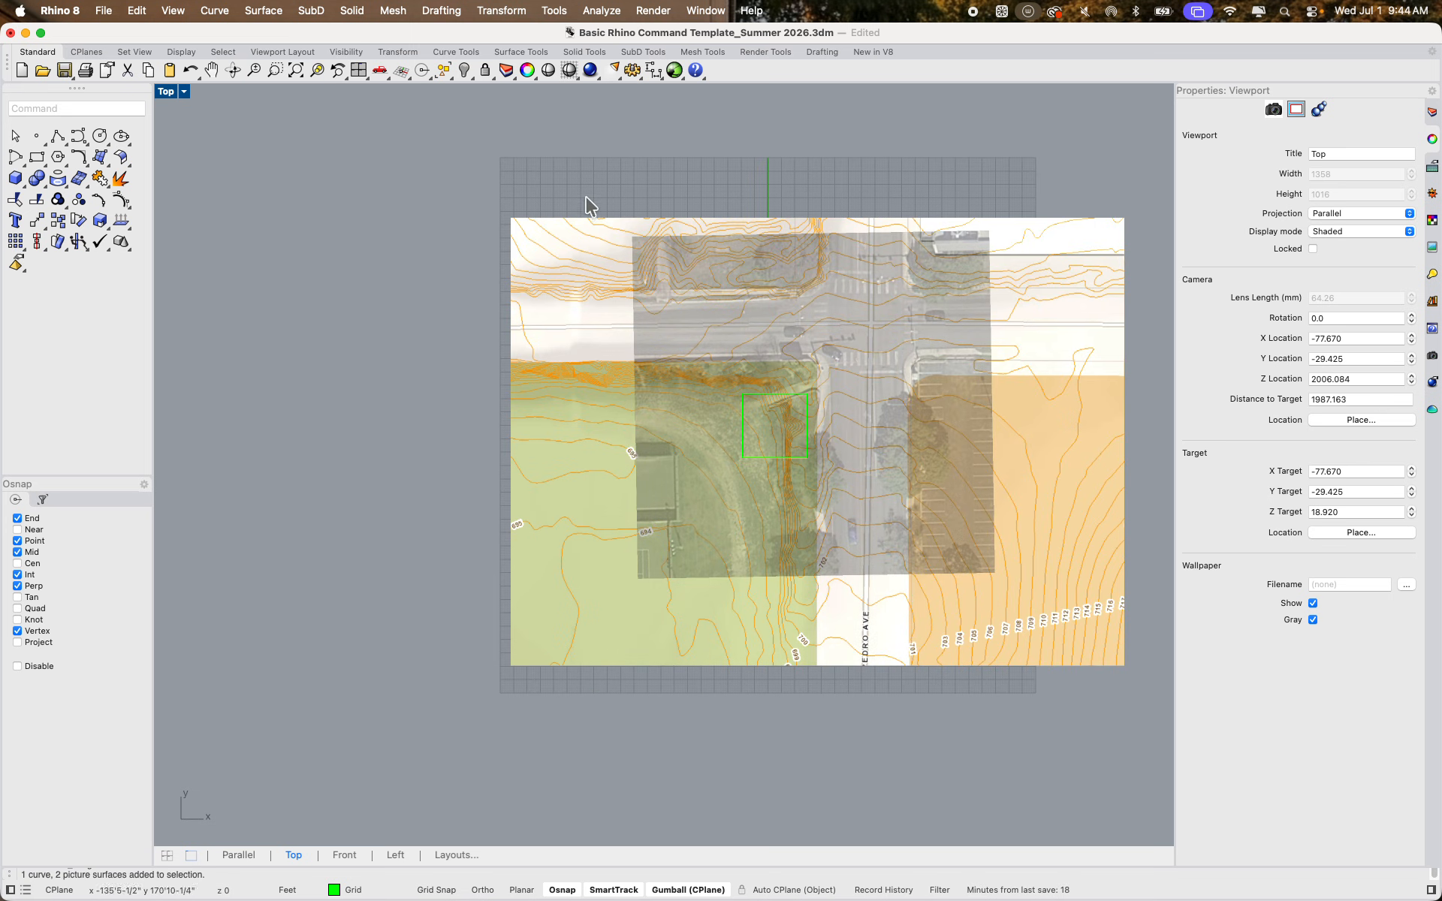
drag(898, 734, 637, 177)
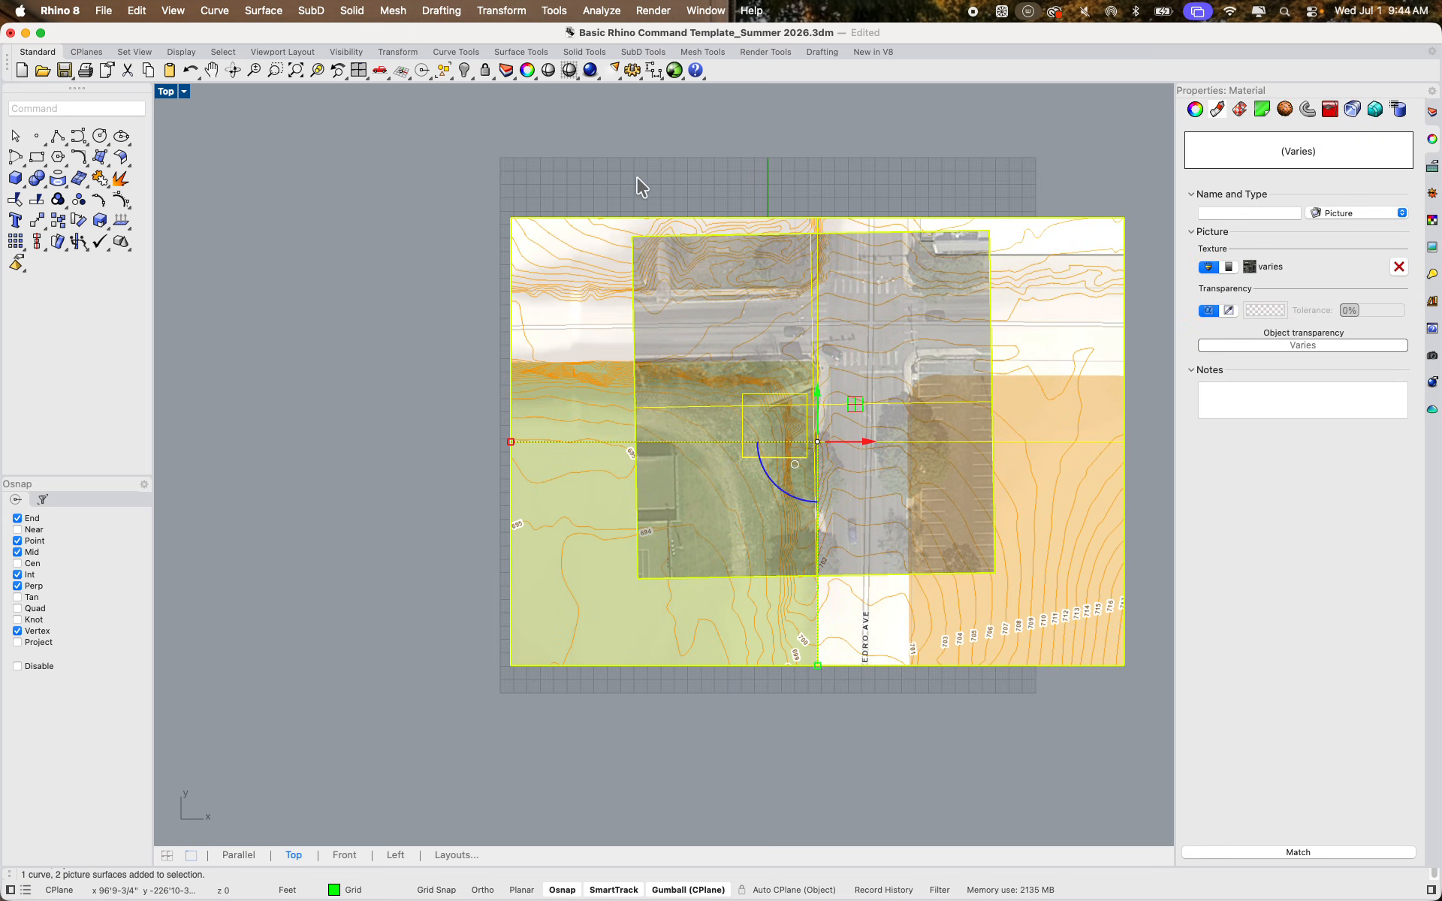
text(copy)
key(Return)
scroll(732, 460, down, 4)
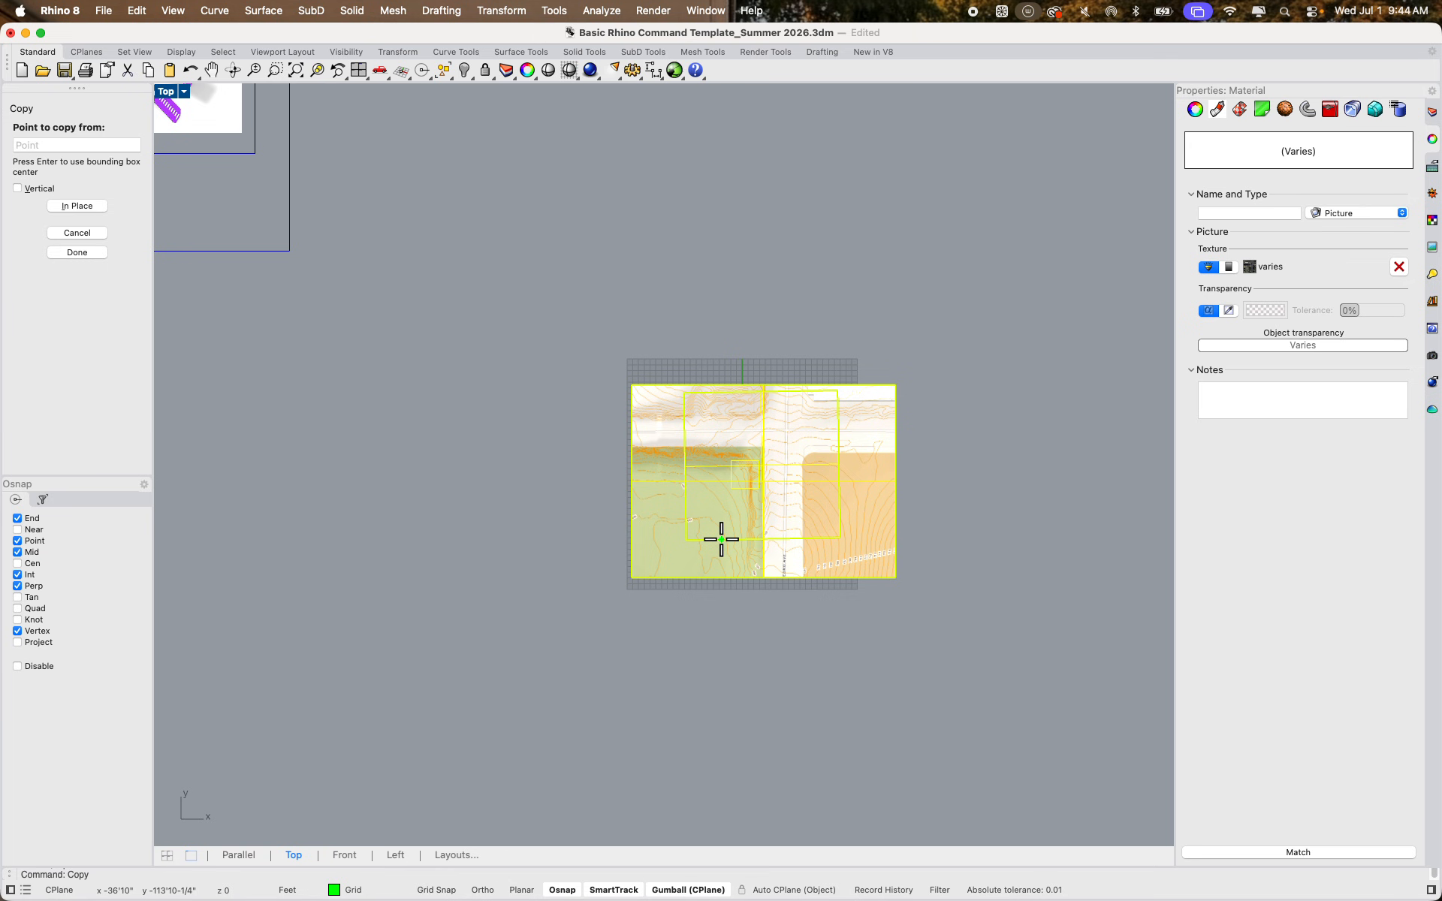
scroll(720, 539, up, 8)
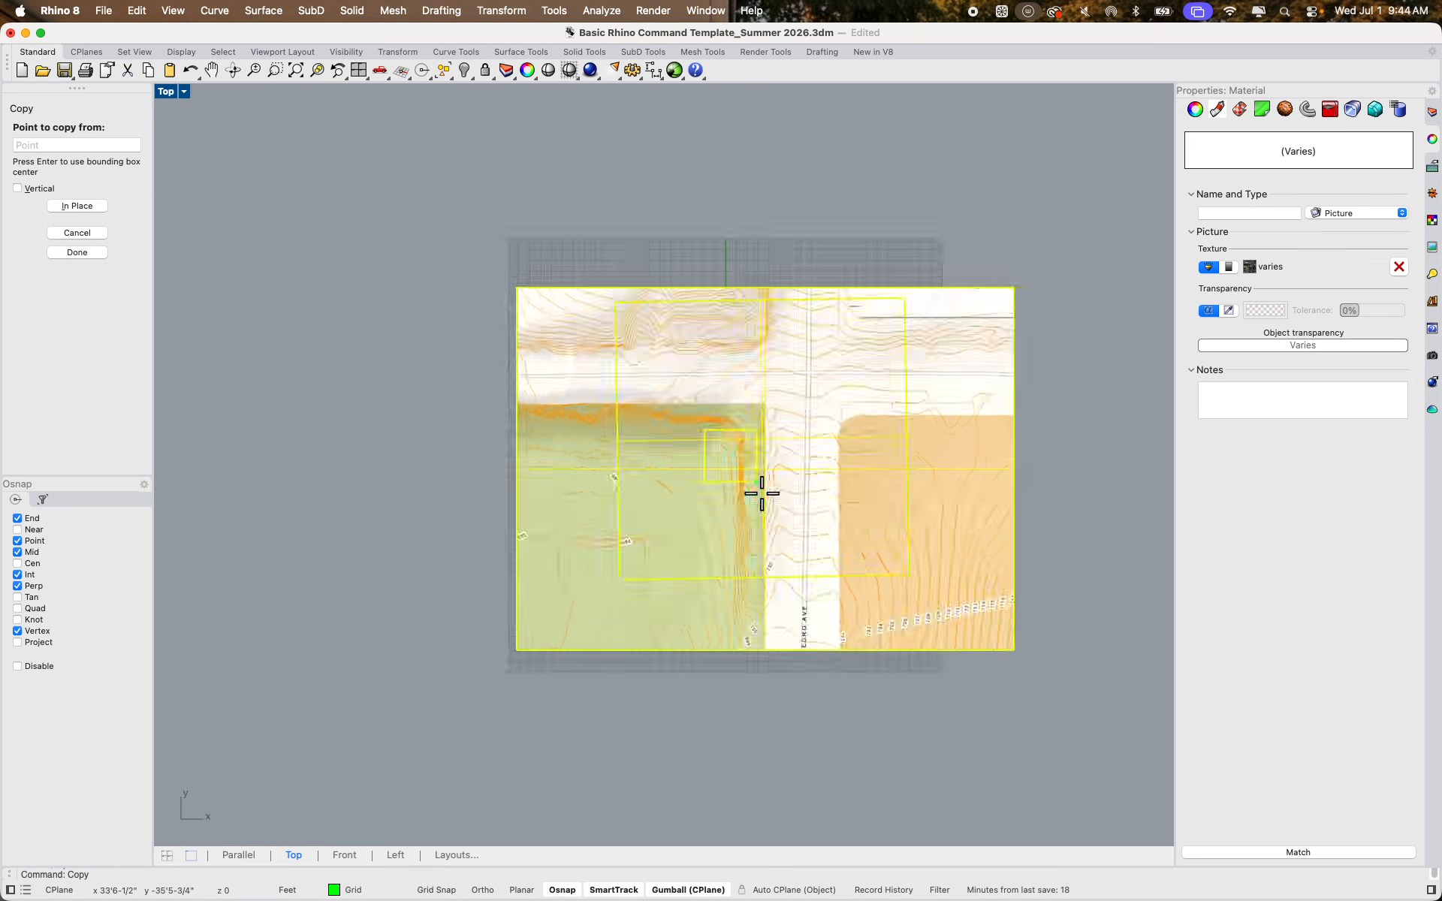
key(Escape)
key(Escape)
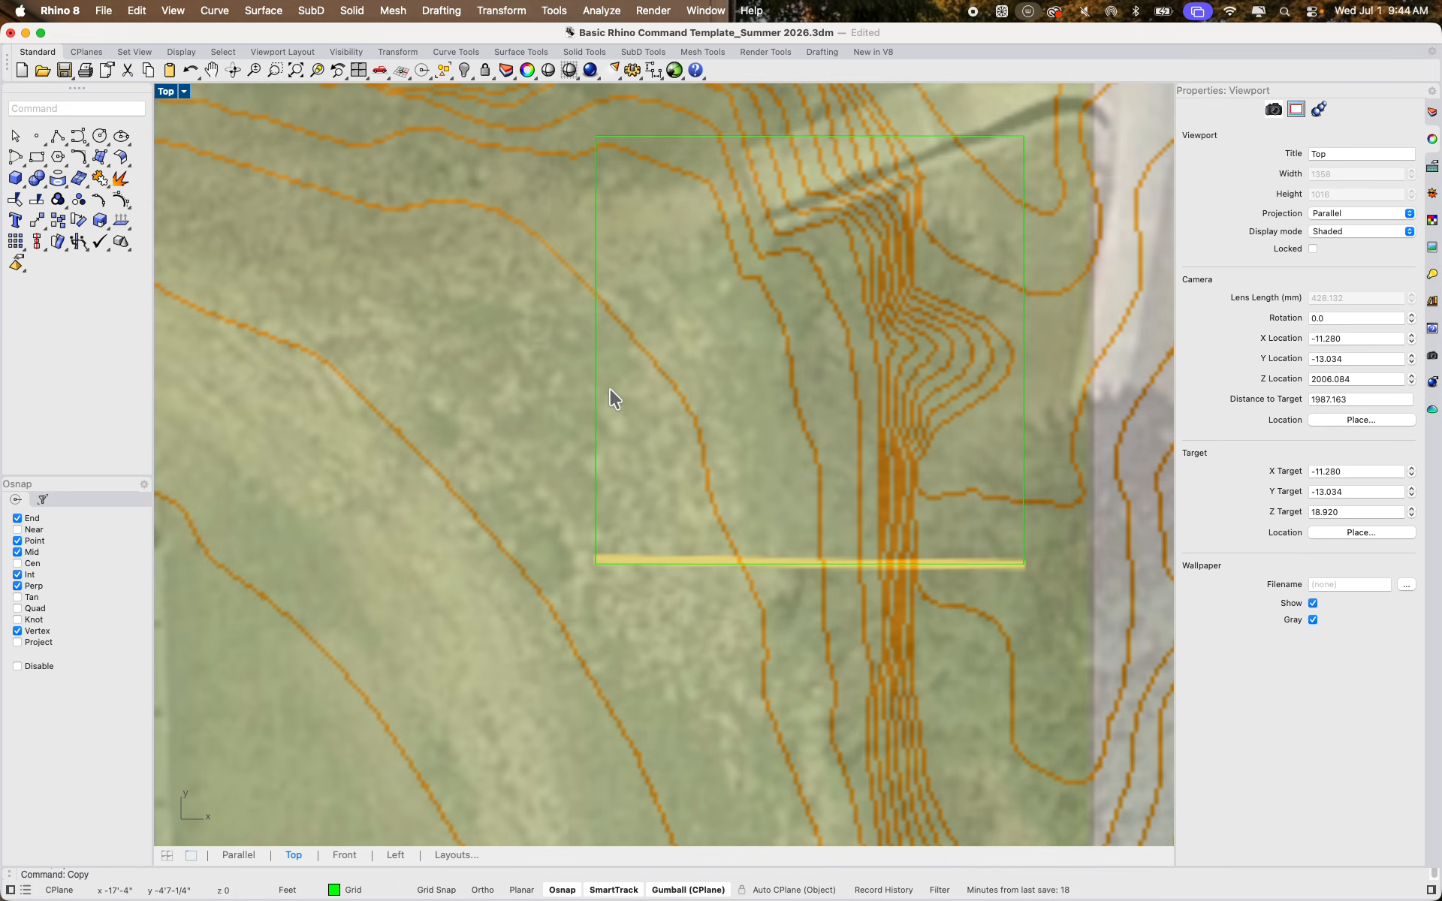
Move the 48' square south along the embankment so the closely spaced contours run through it beside the street
scroll(612, 393, down, 3)
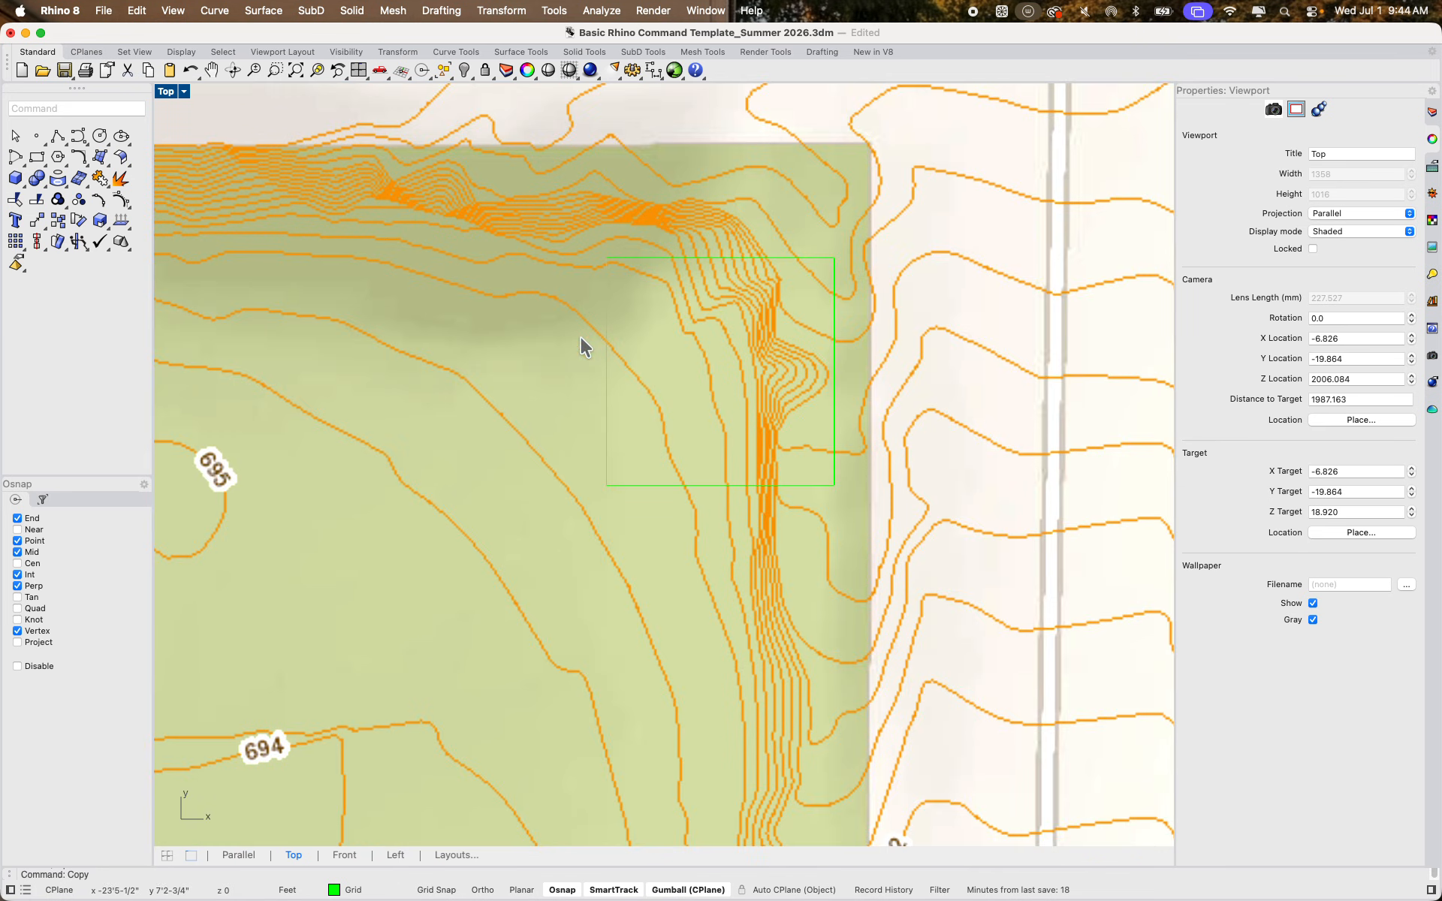
click(826, 255)
click(857, 285)
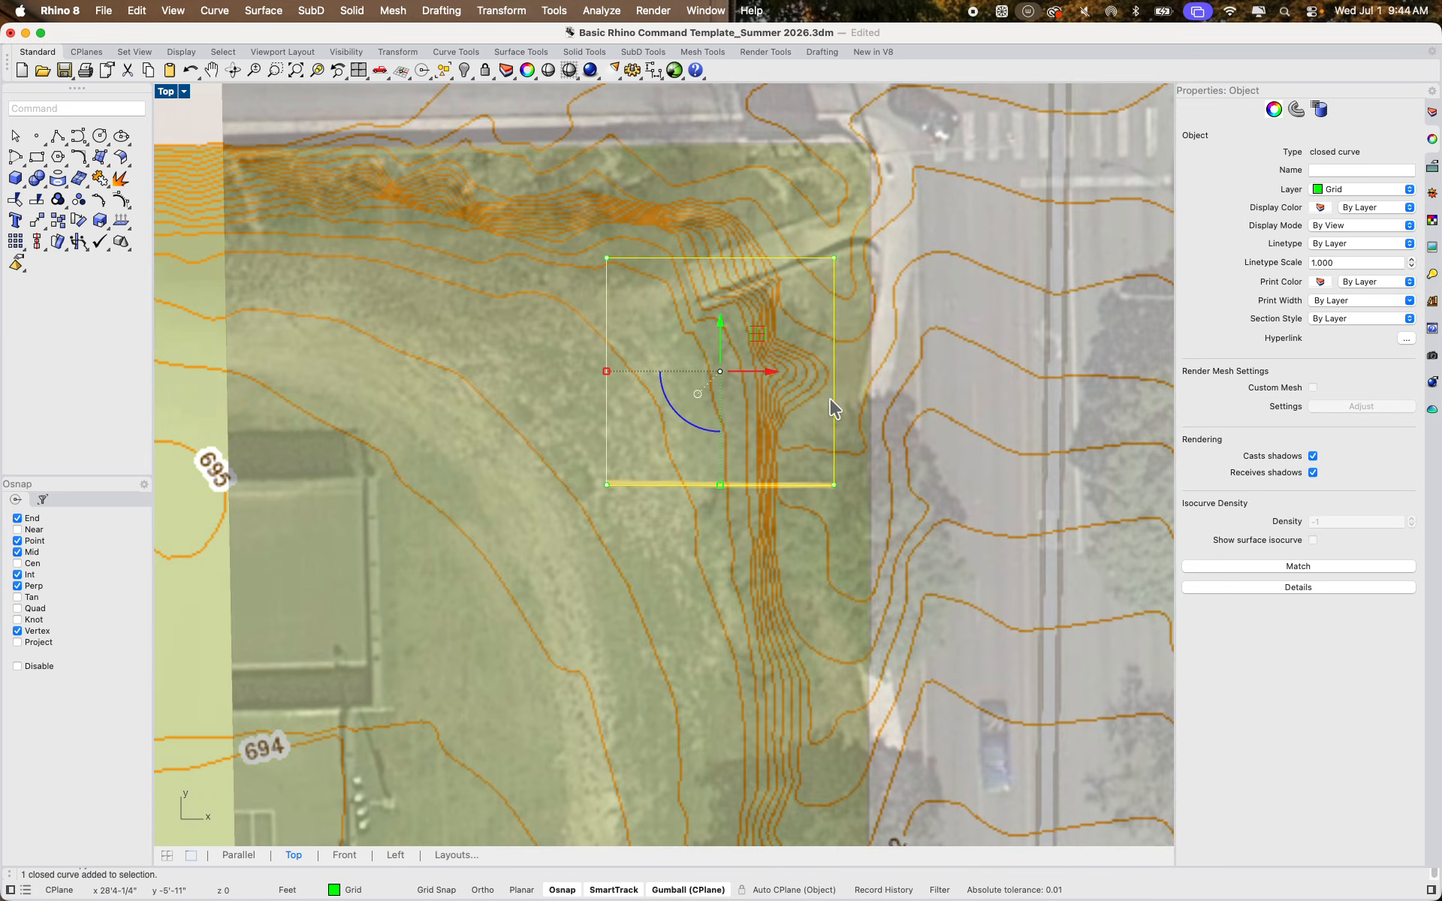
scroll(769, 334, up, 3)
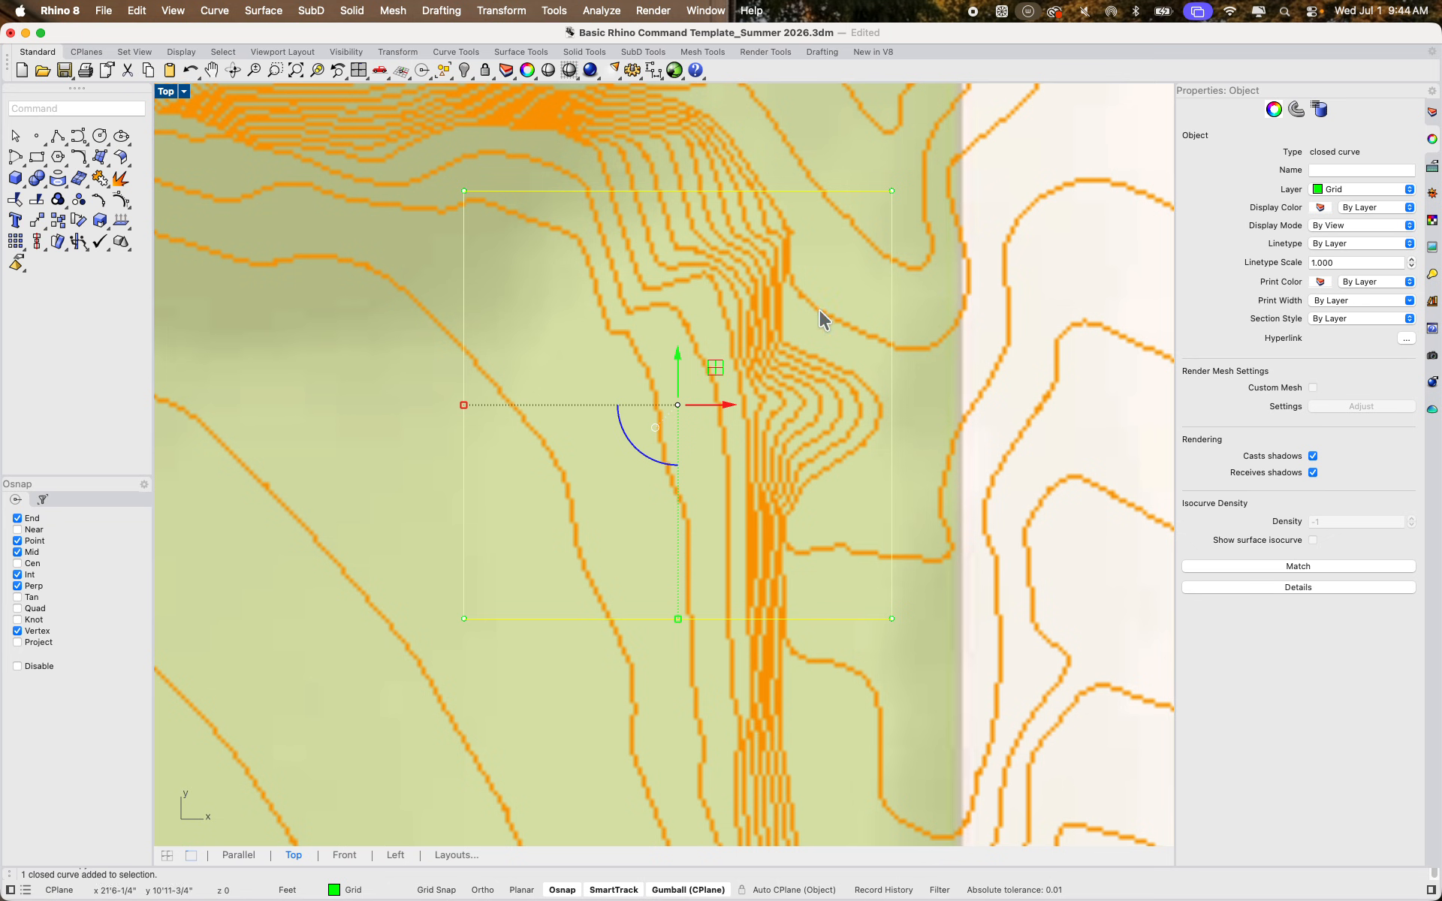
scroll(680, 338, down, 4)
drag(680, 326, 685, 532)
scroll(791, 575, up, 4)
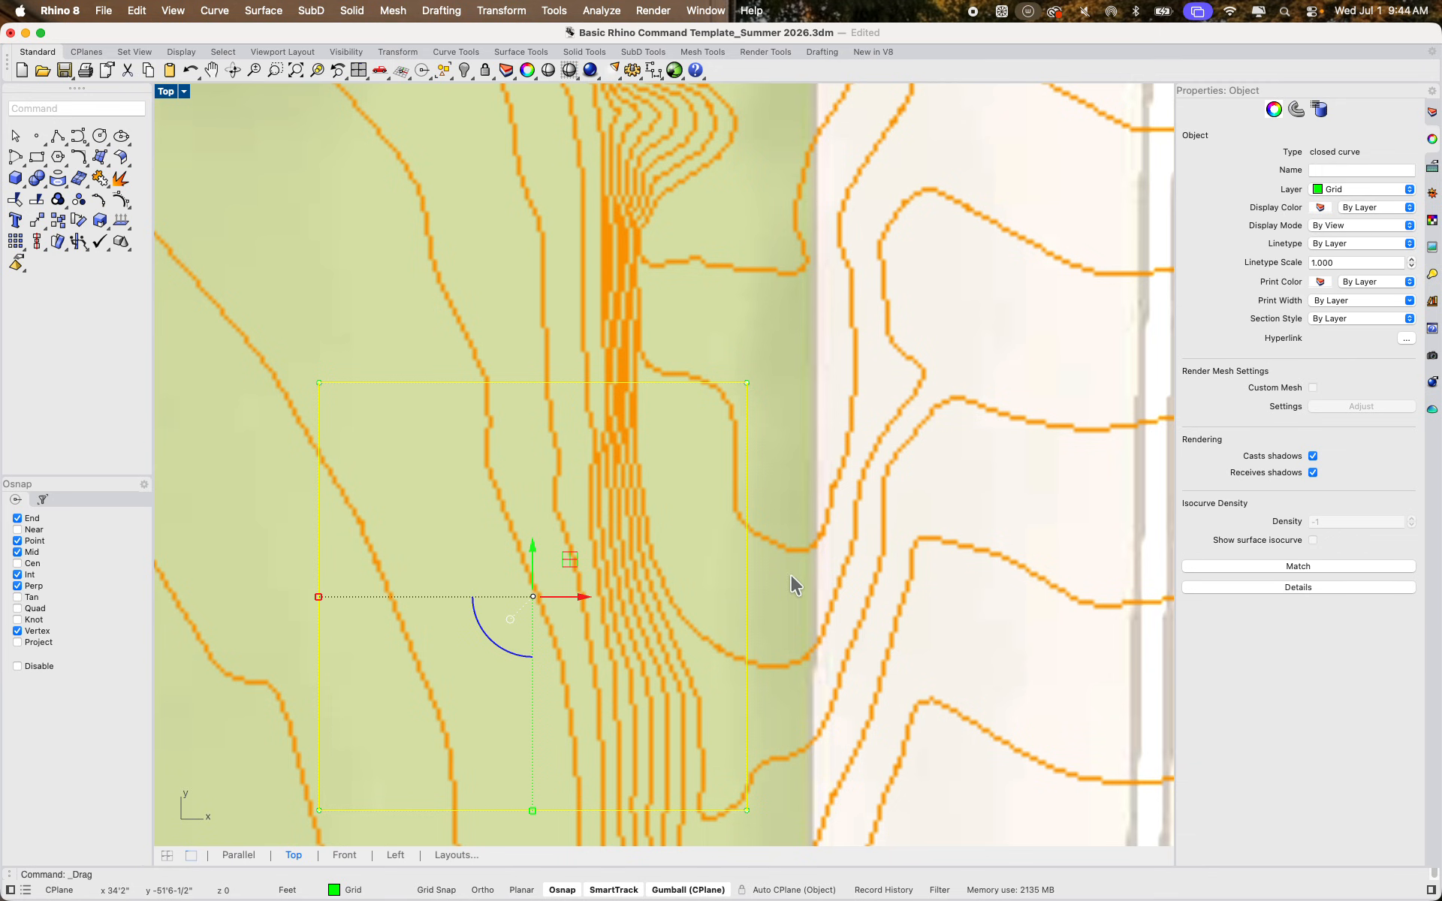
drag(574, 596, 597, 597)
drag(557, 543, 560, 515)
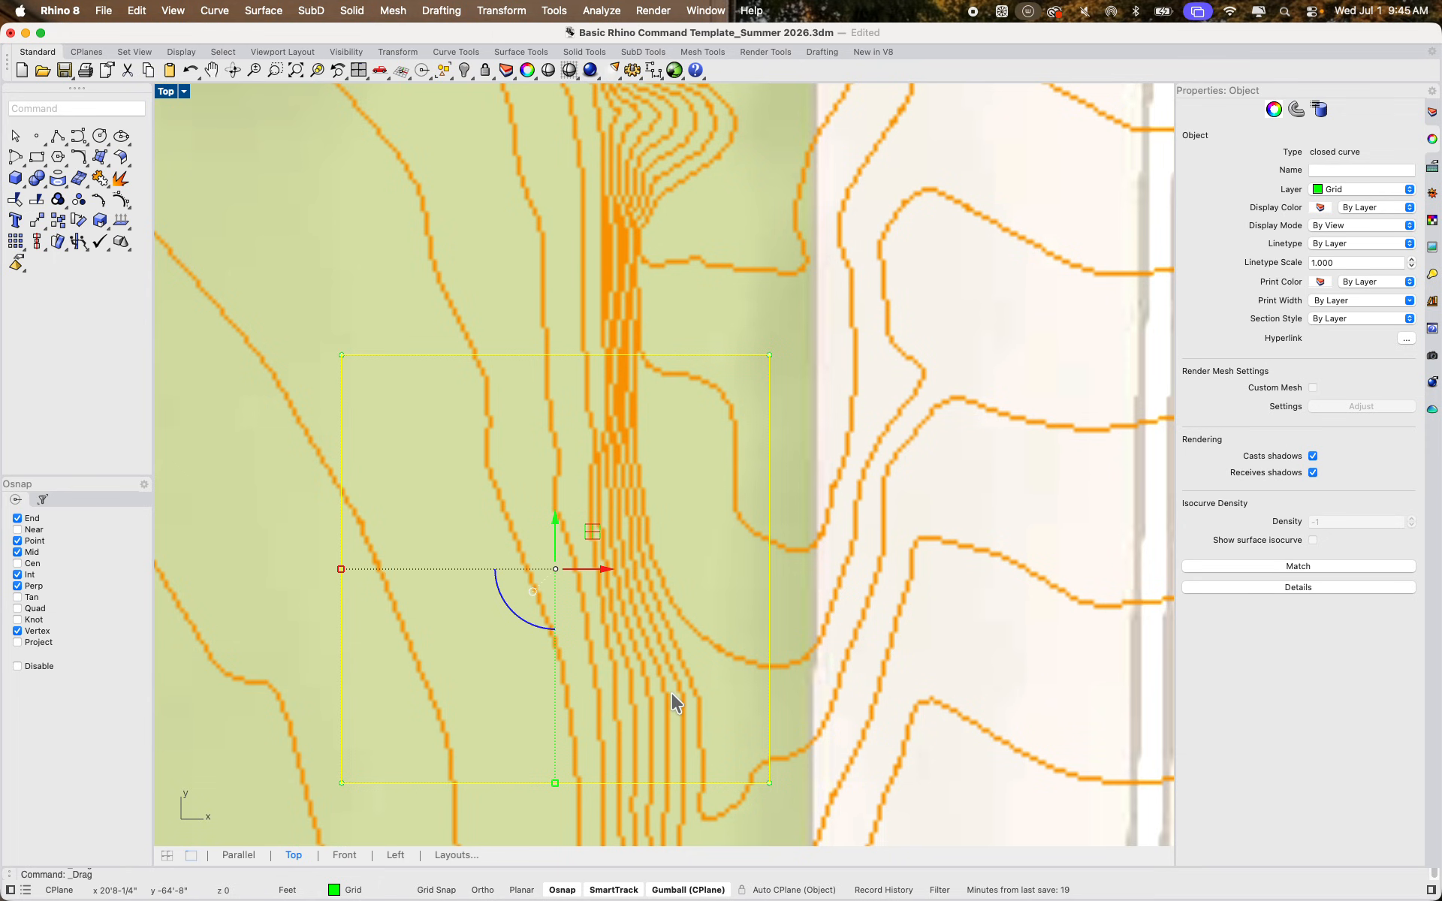
Copy the 48' square and both pictures together into the empty space east of the originals
scroll(671, 692, down, 5)
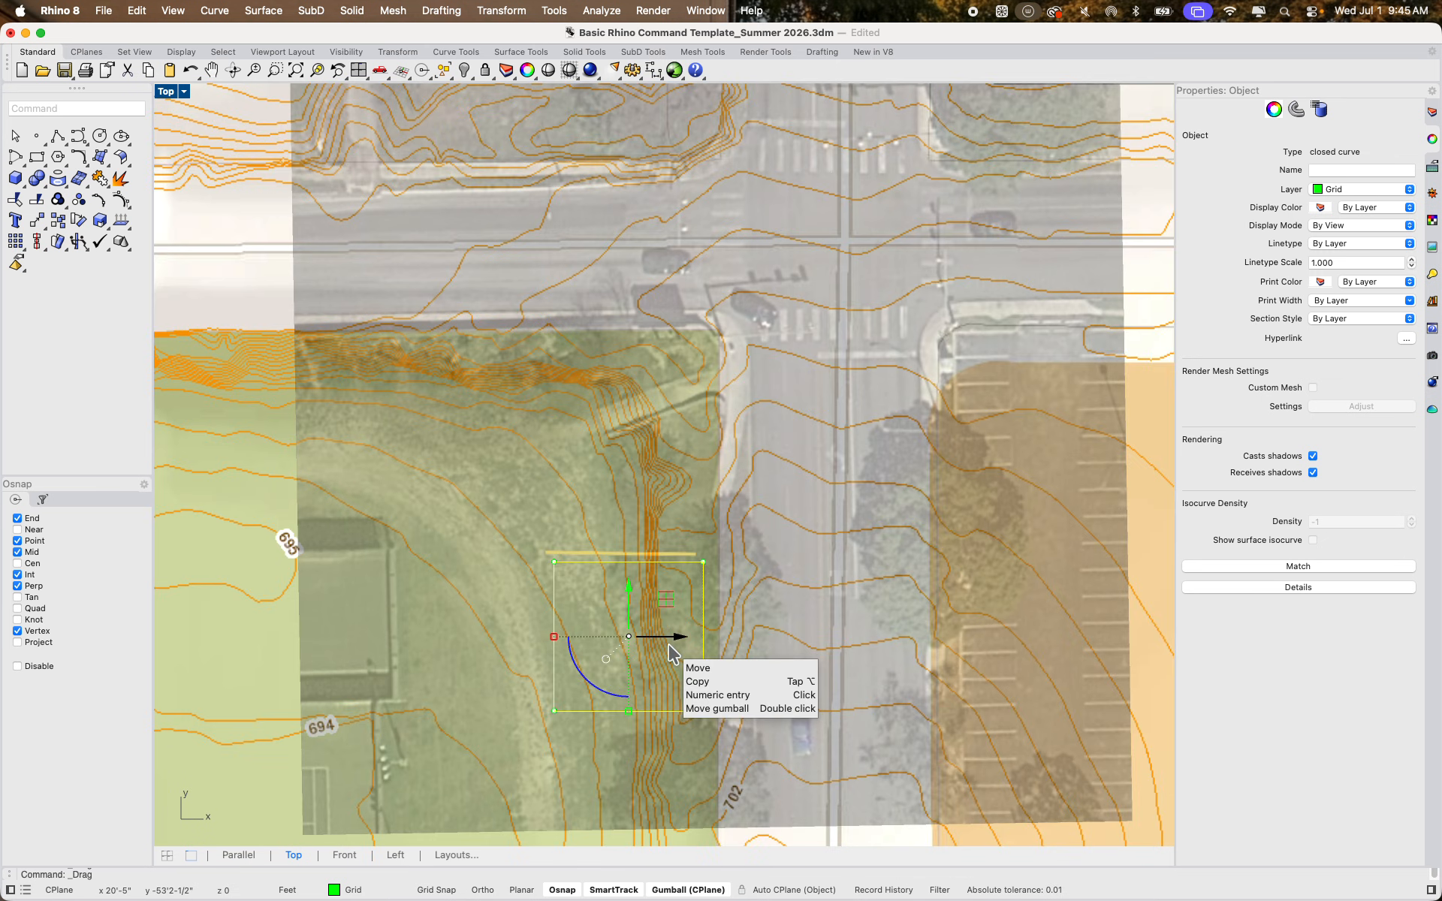
scroll(675, 638, down, 8)
right_drag(804, 708, 732, 479)
drag(1036, 706, 255, 102)
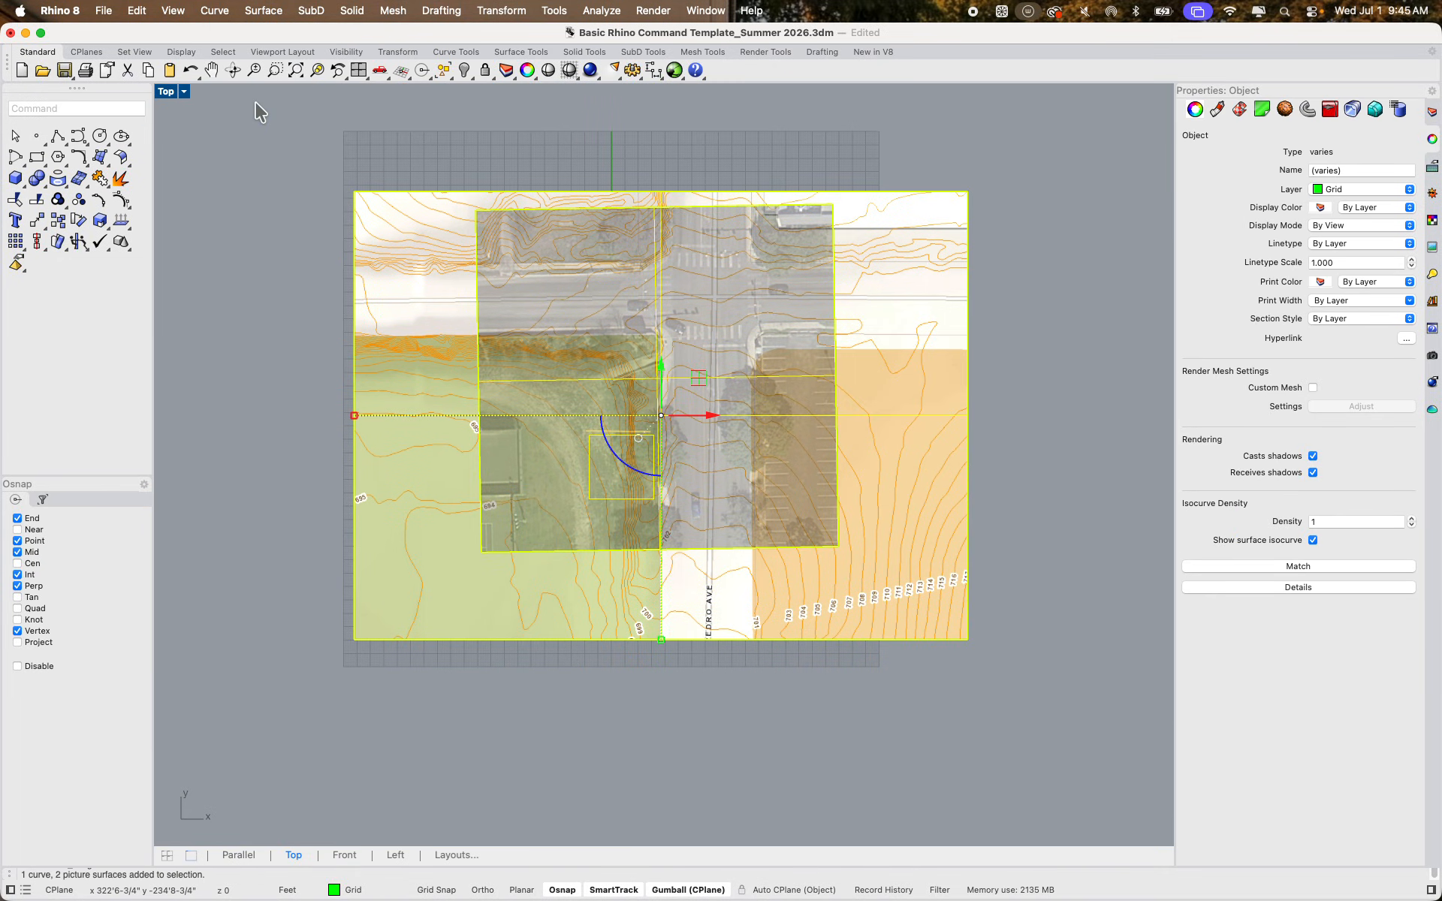
text(copy)
key(Return)
scroll(255, 362, down, 5)
click(379, 526)
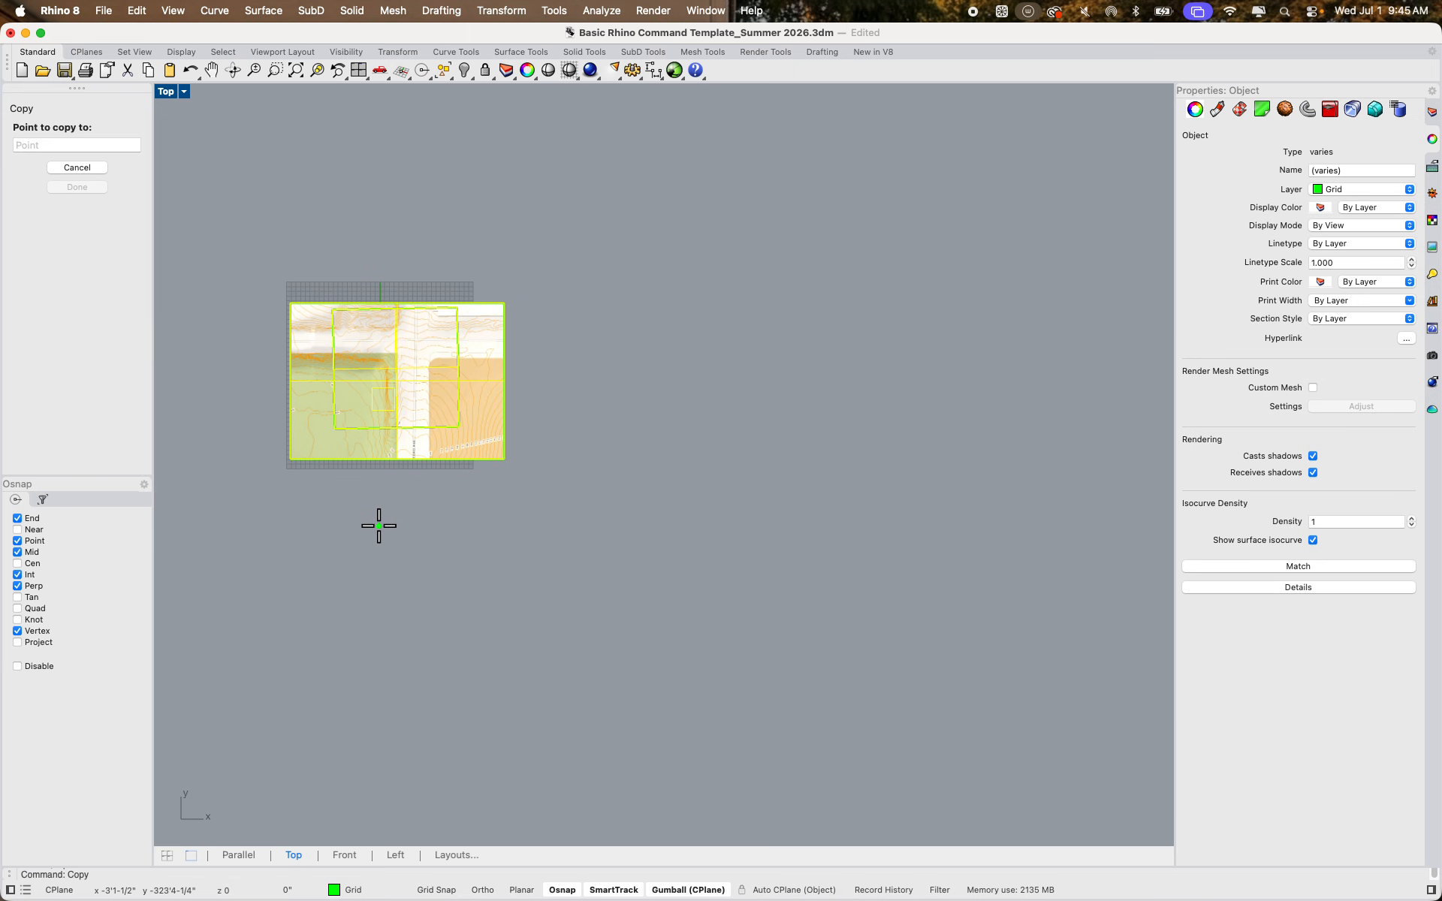
click(660, 515)
key(Return)
Trim the copied aerial and contour pictures to the 48' square, keeping only the area inside it
scroll(732, 389, up, 4)
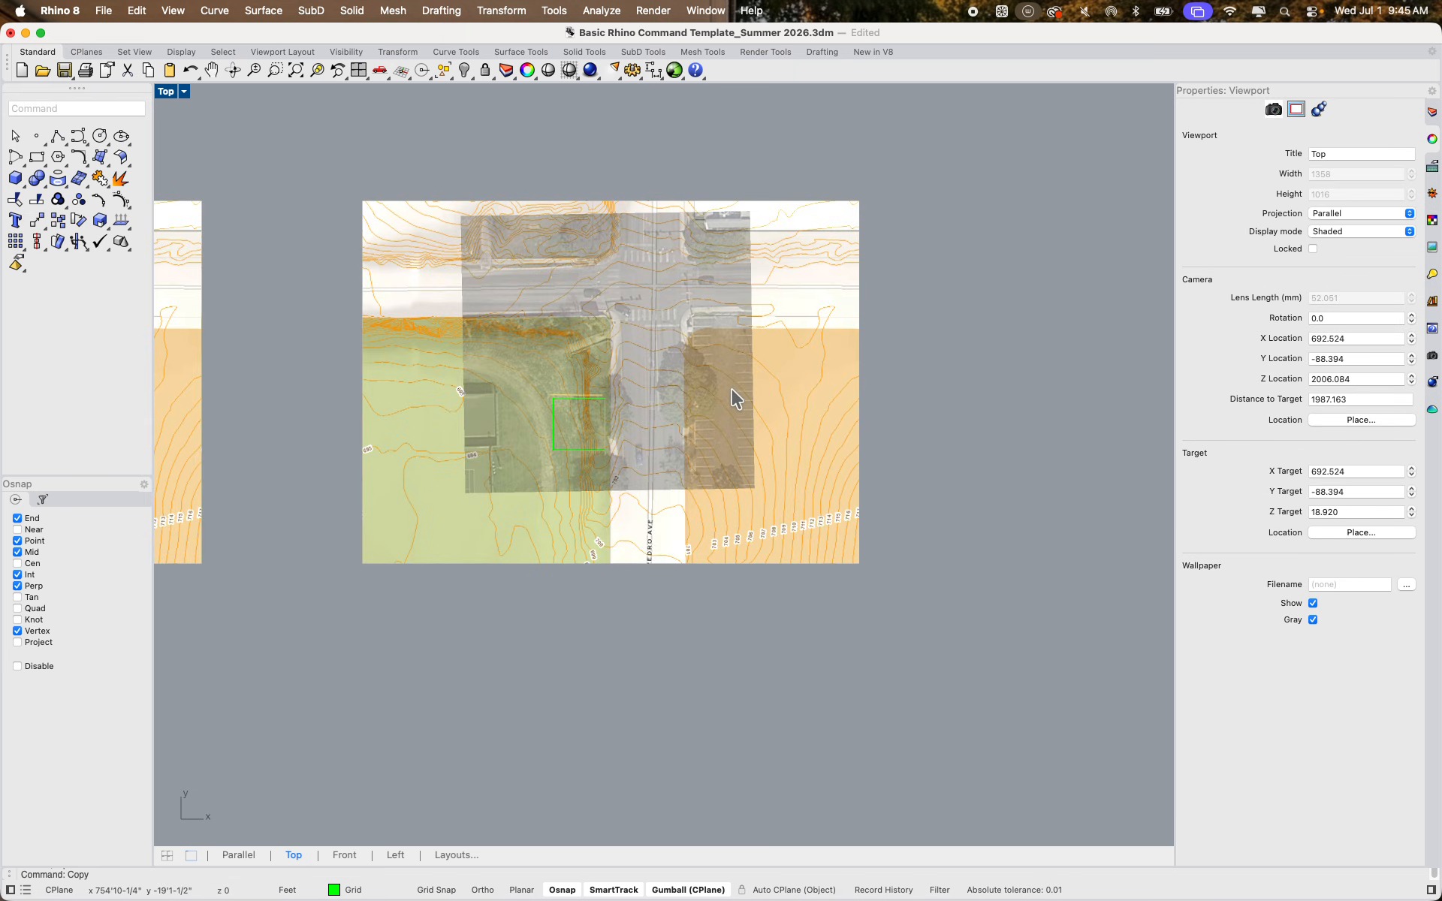
drag(684, 609, 449, 299)
text(Trim)
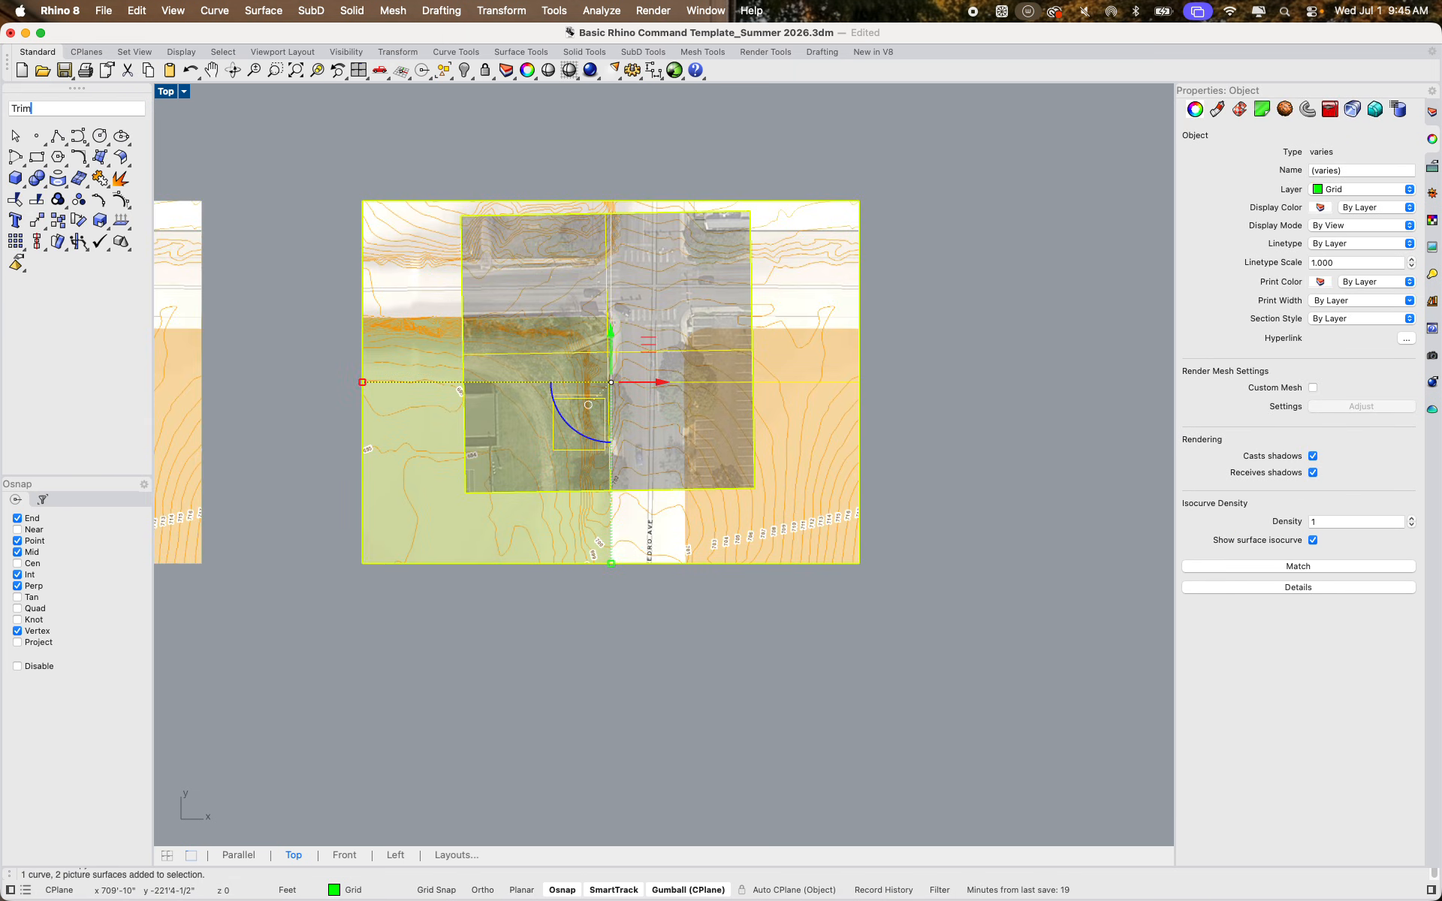
key(Return)
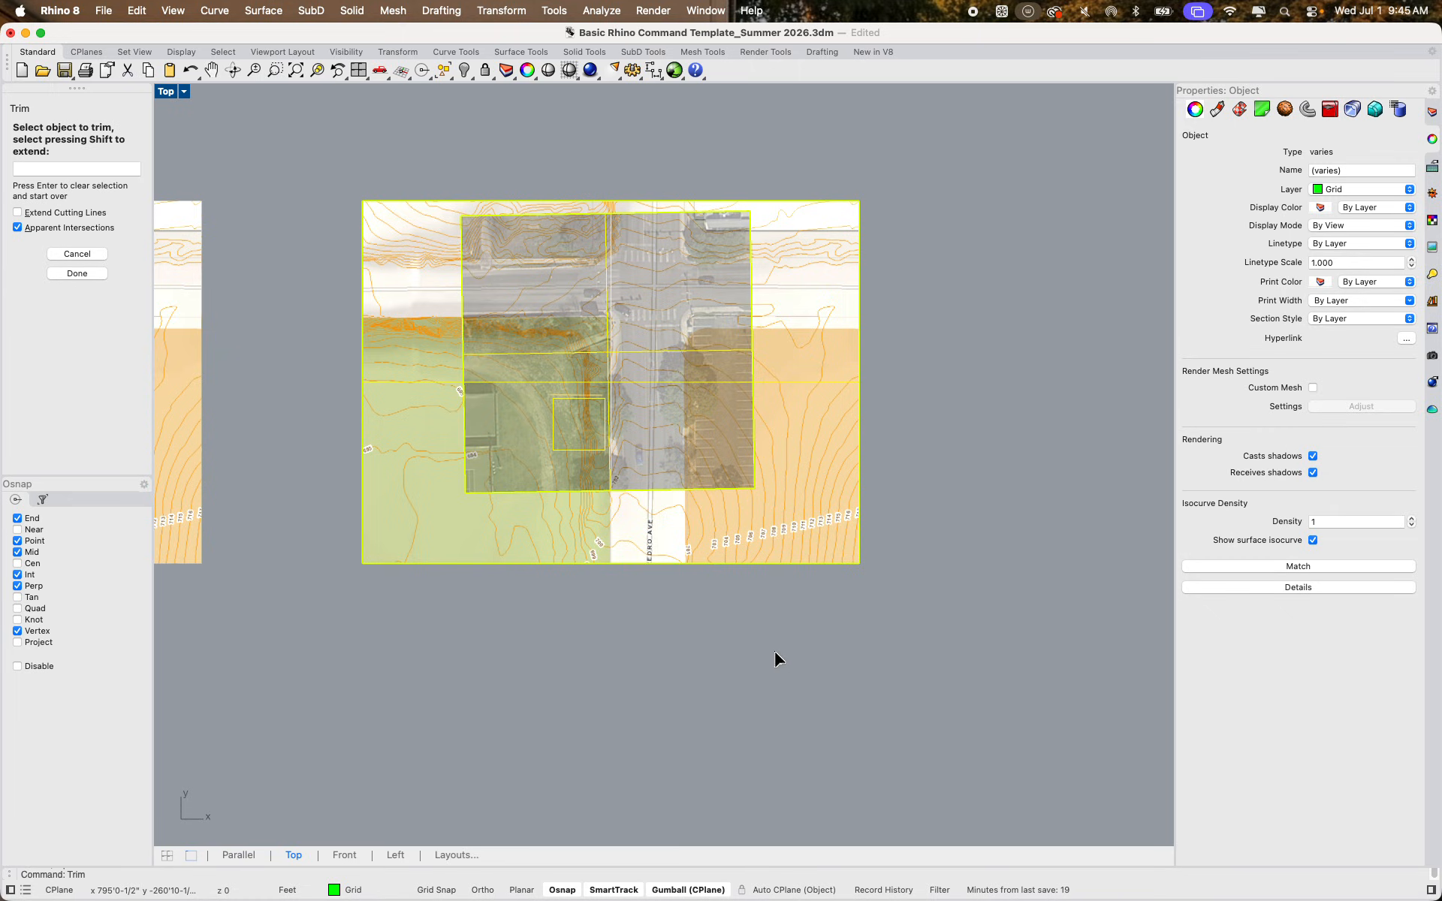
drag(773, 659, 678, 148)
scroll(588, 454, up, 5)
key(Return)
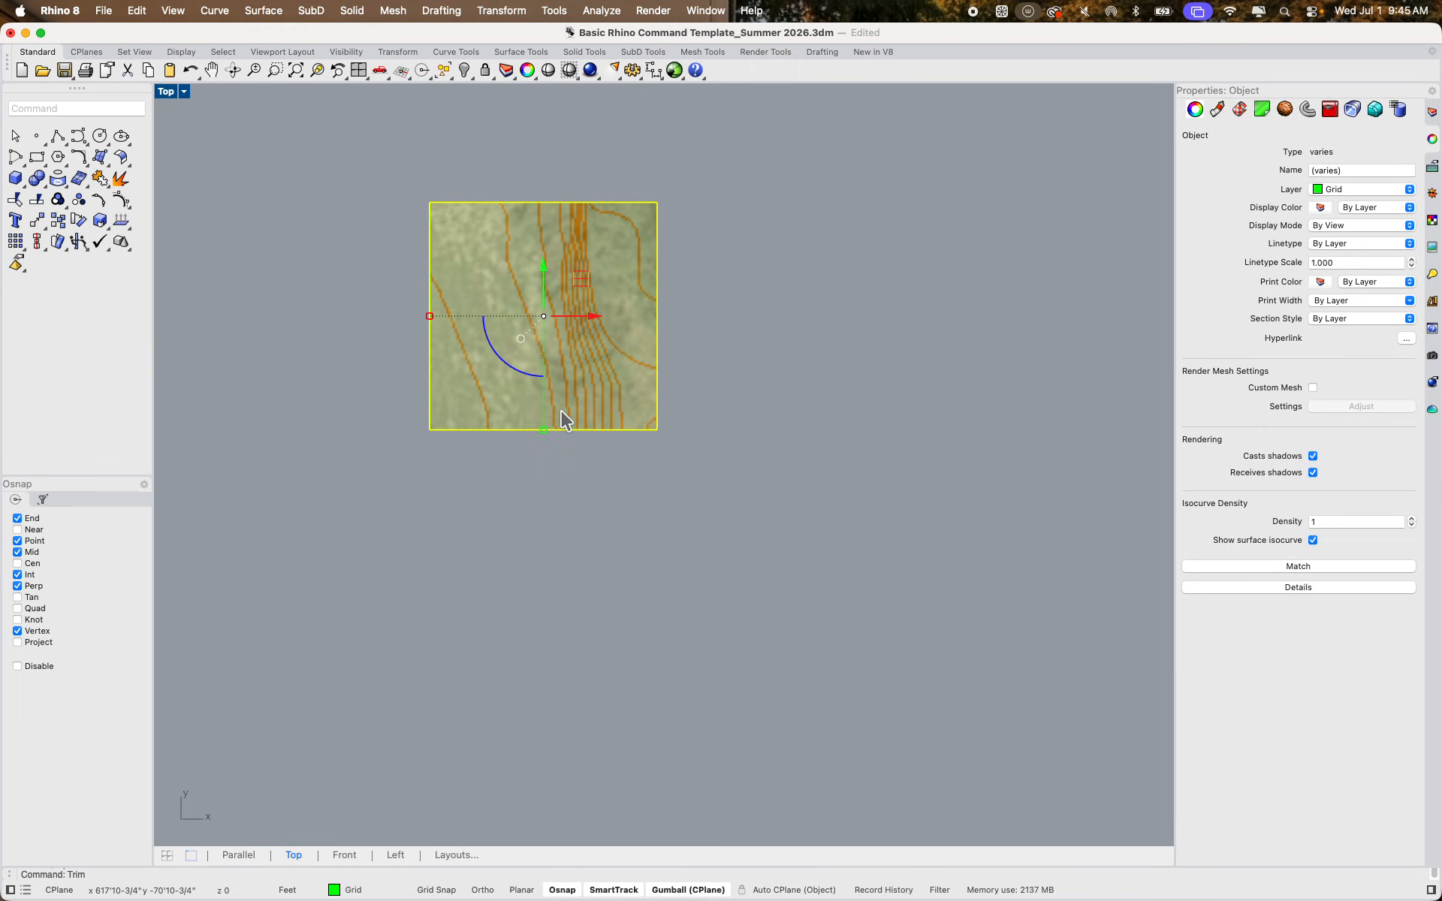
key(Escape)
scroll(520, 293, up, 6)
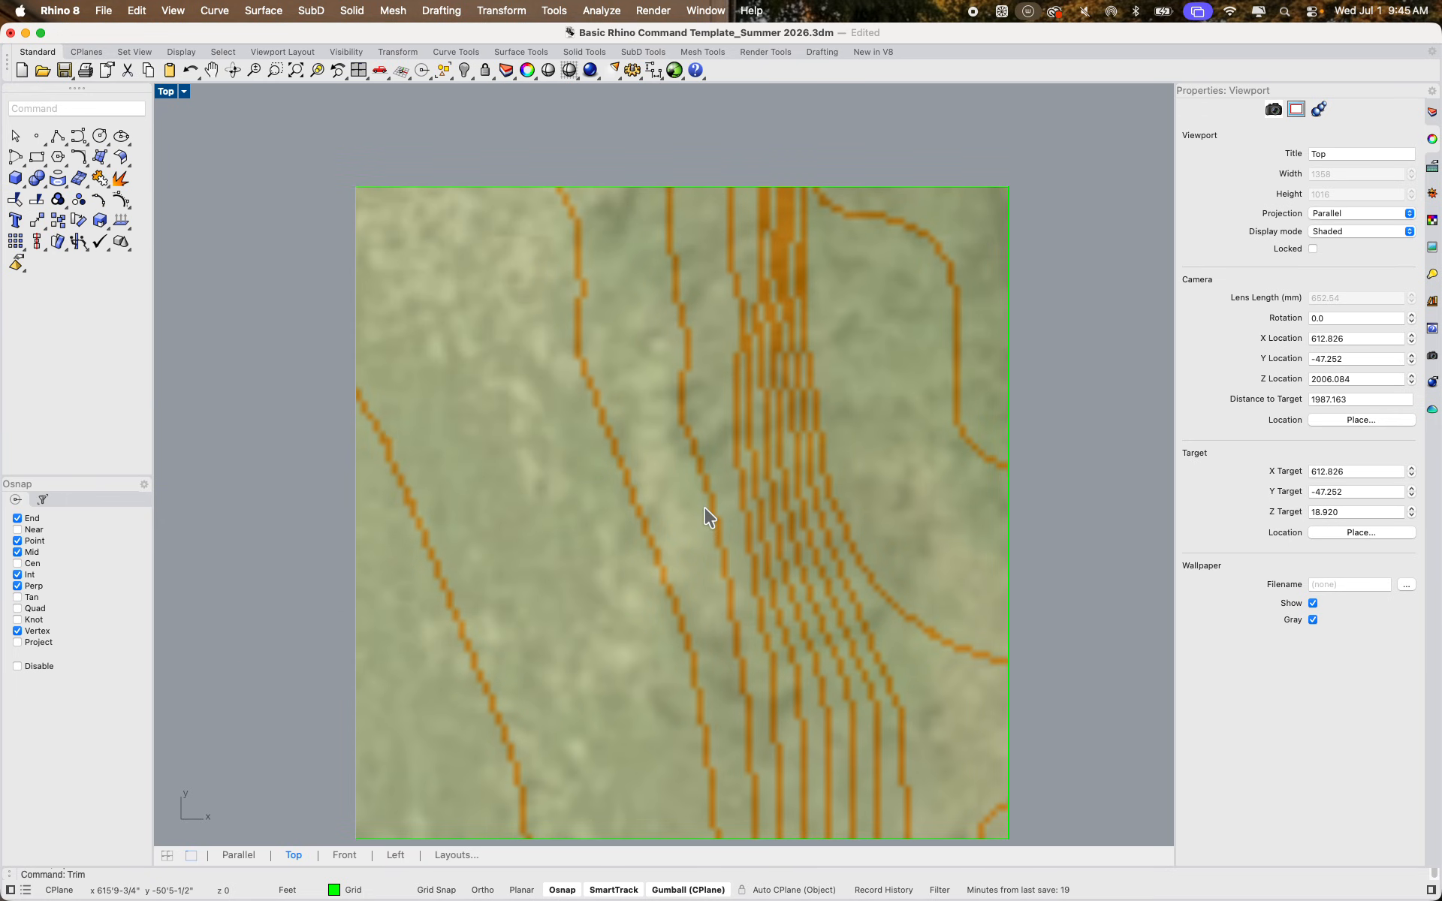
scroll(755, 361, down, 5)
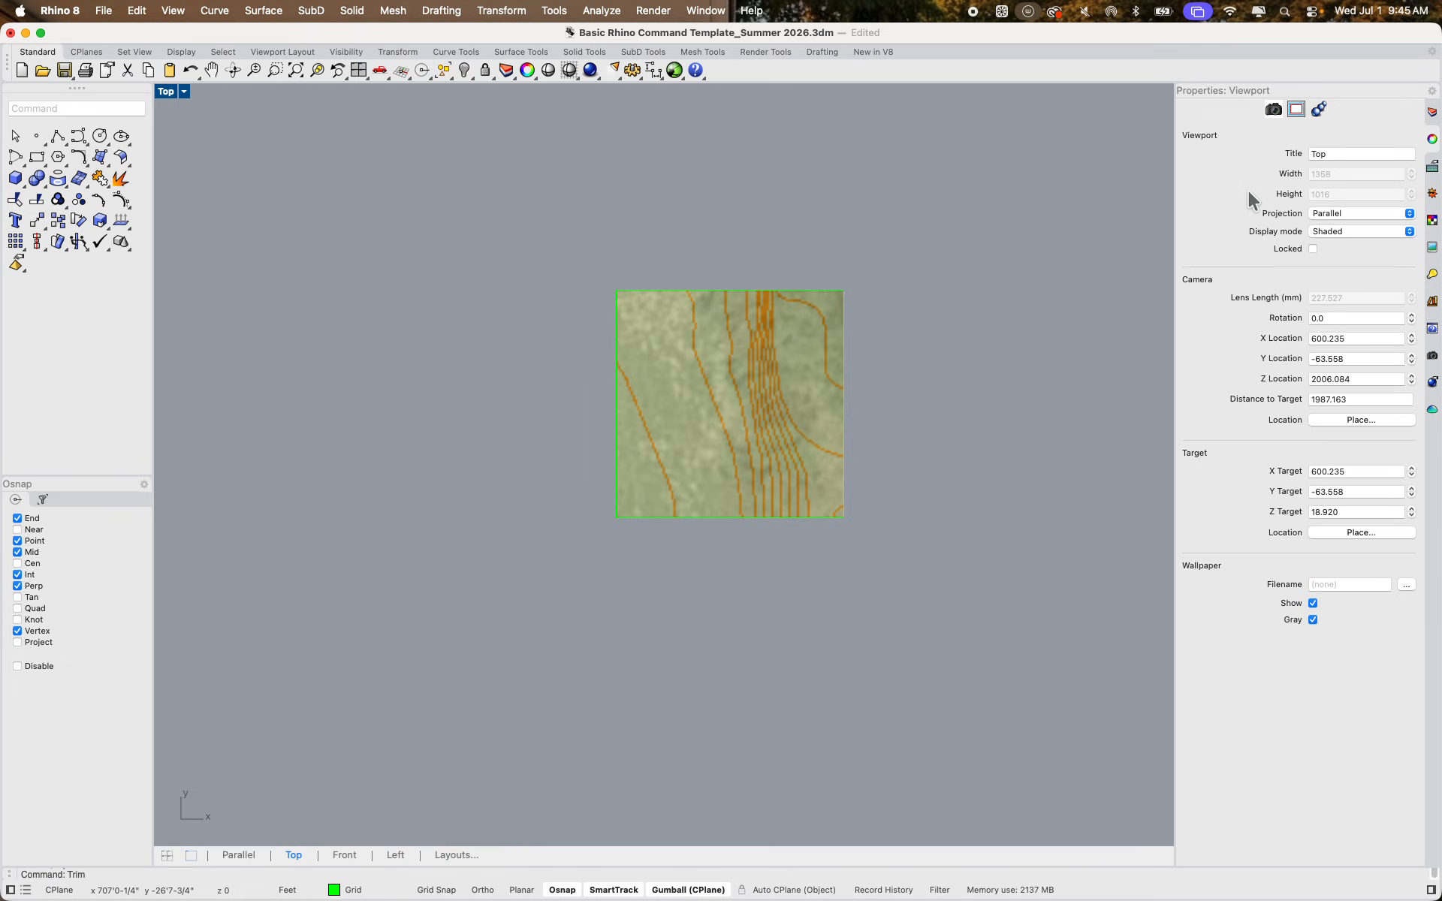
Create a new layer named "TRaced topos"
click(1432, 112)
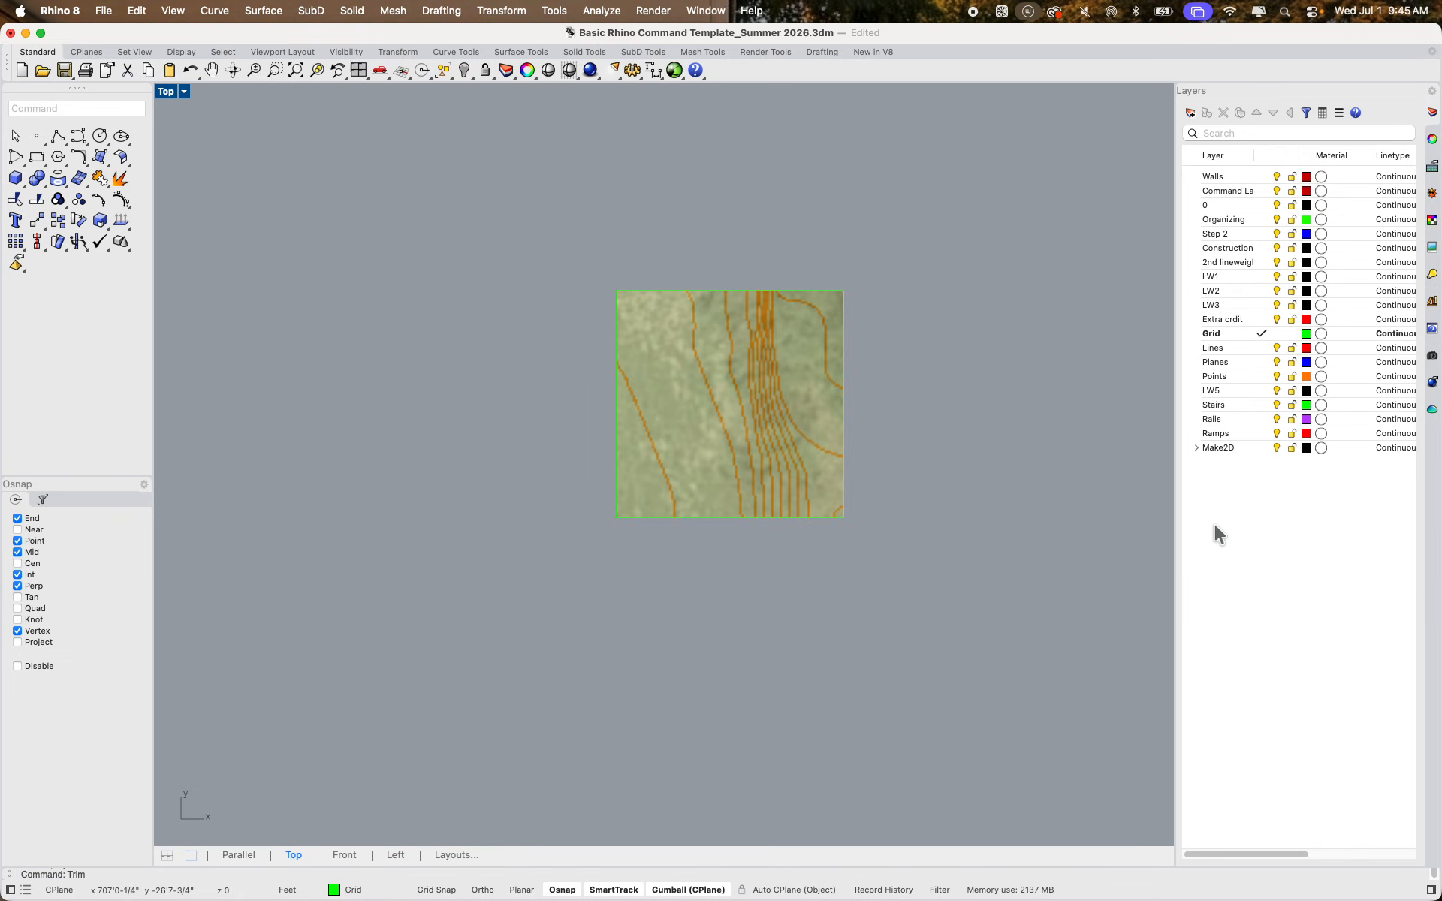
right_click(1214, 524)
click(1245, 530)
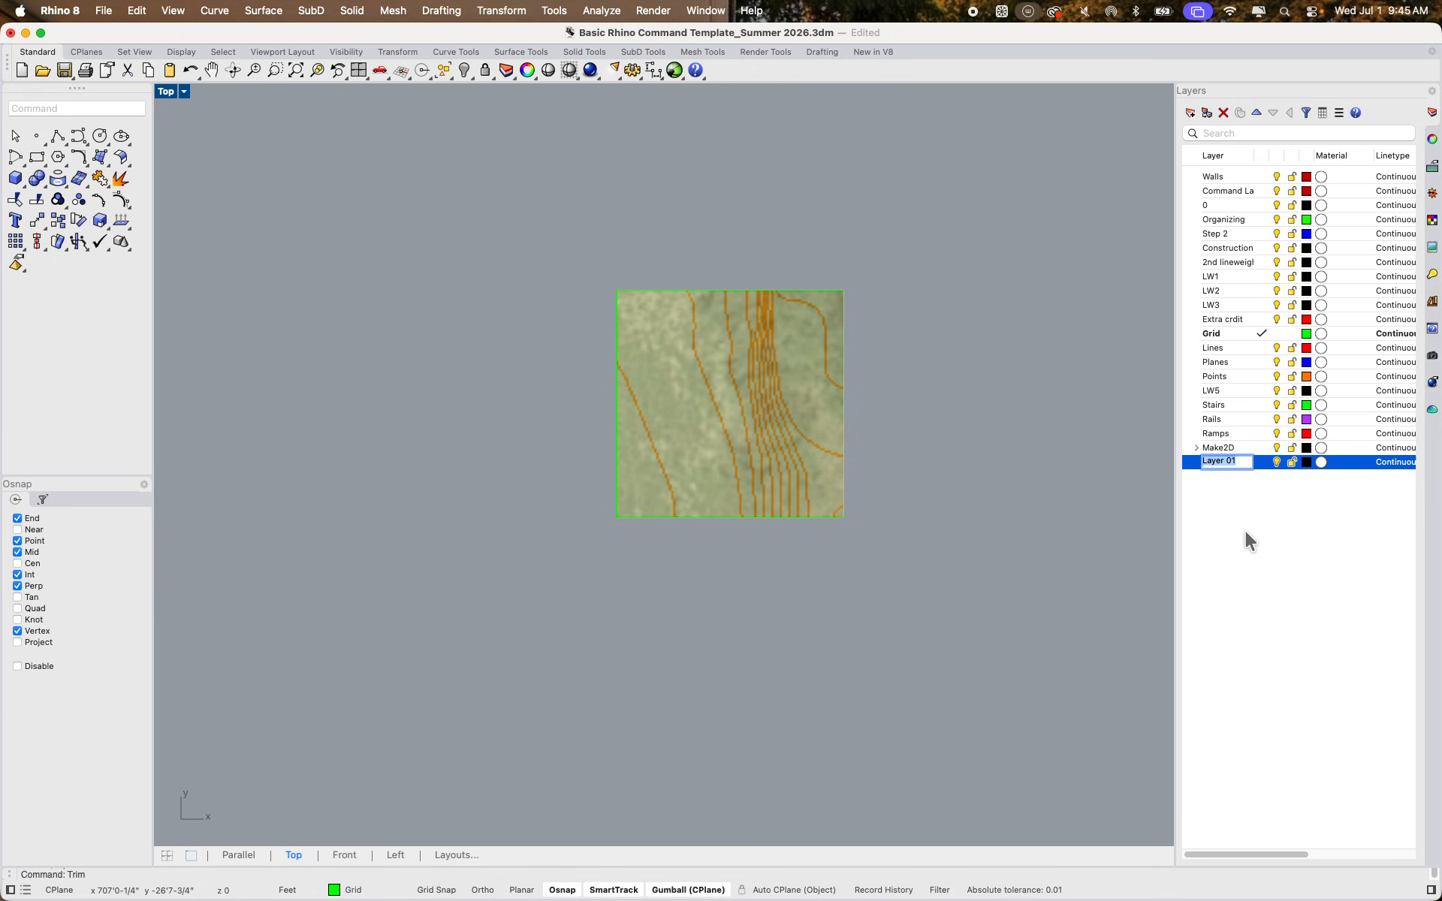
text(TRa)
text(ced)
text( topos)
click(1302, 617)
Set the "TRaced topos" layer's color to Blue and make it the current layer
click(1306, 462)
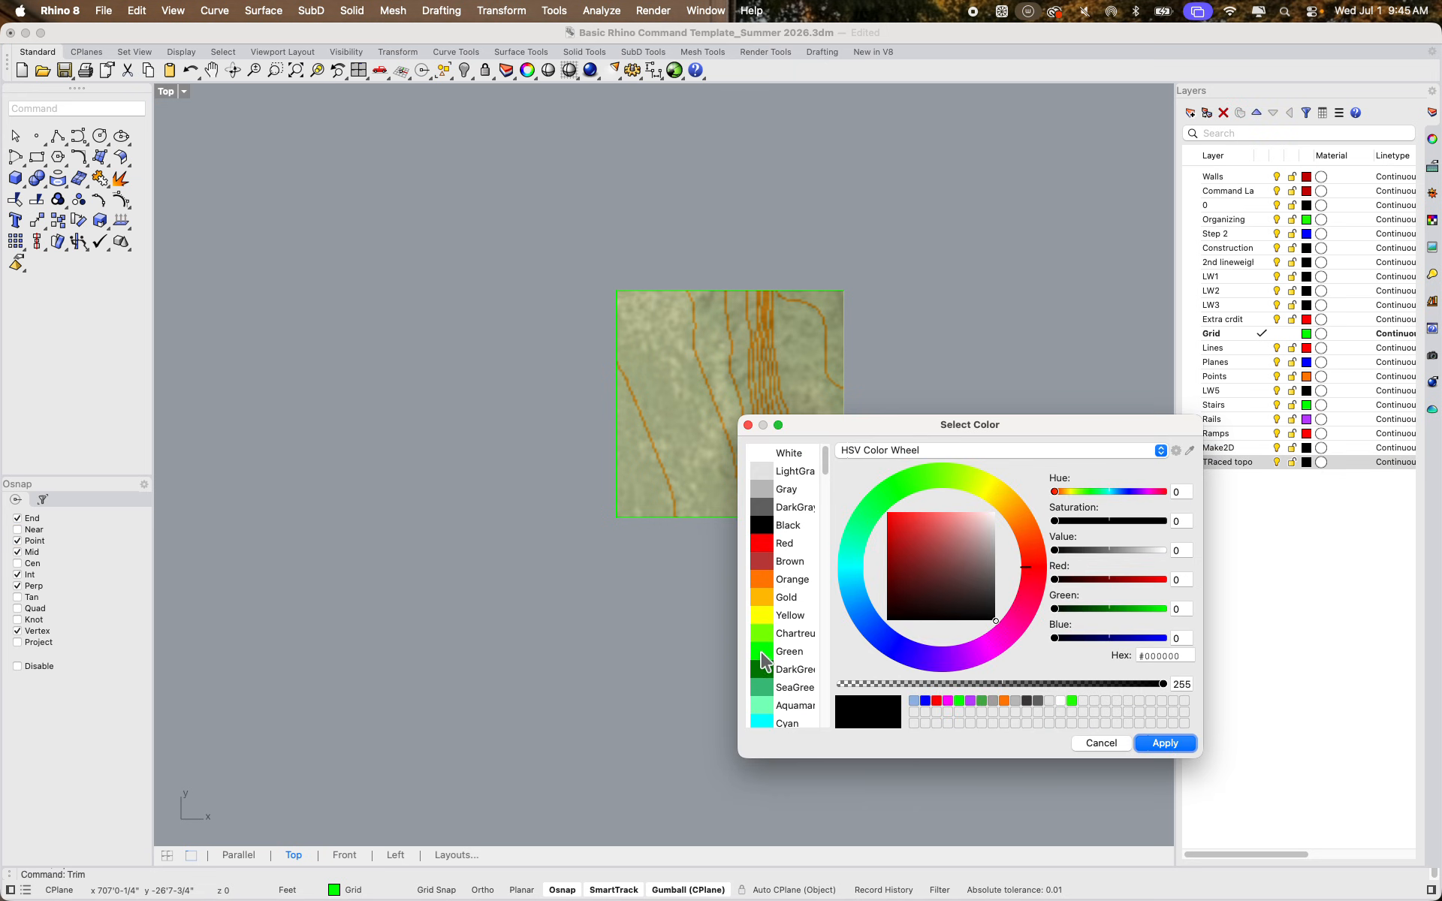
scroll(790, 639, down, 3)
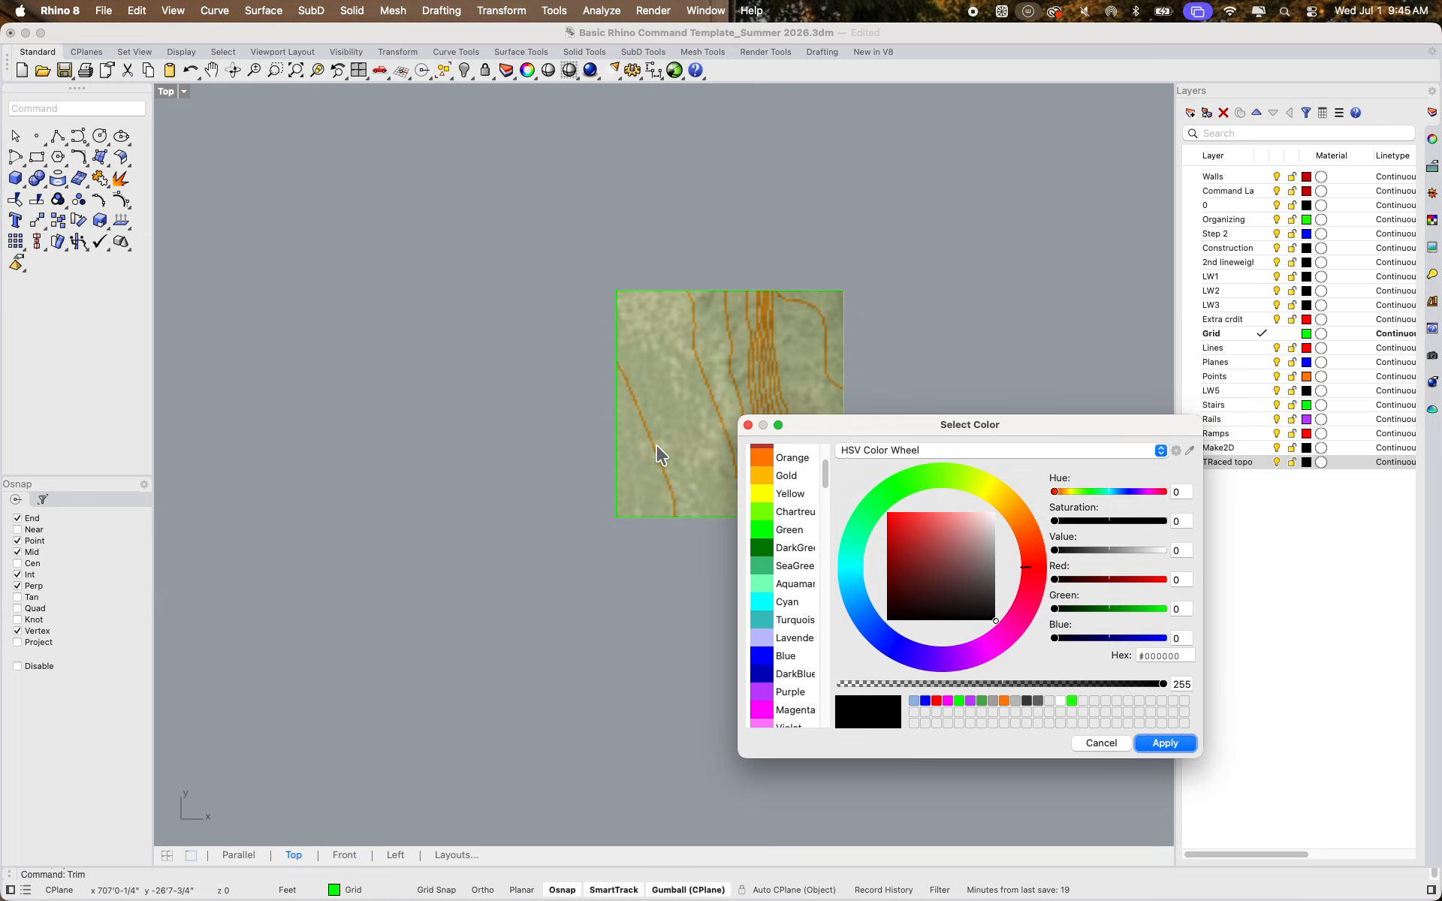
double_click(770, 659)
scroll(661, 347, up, 5)
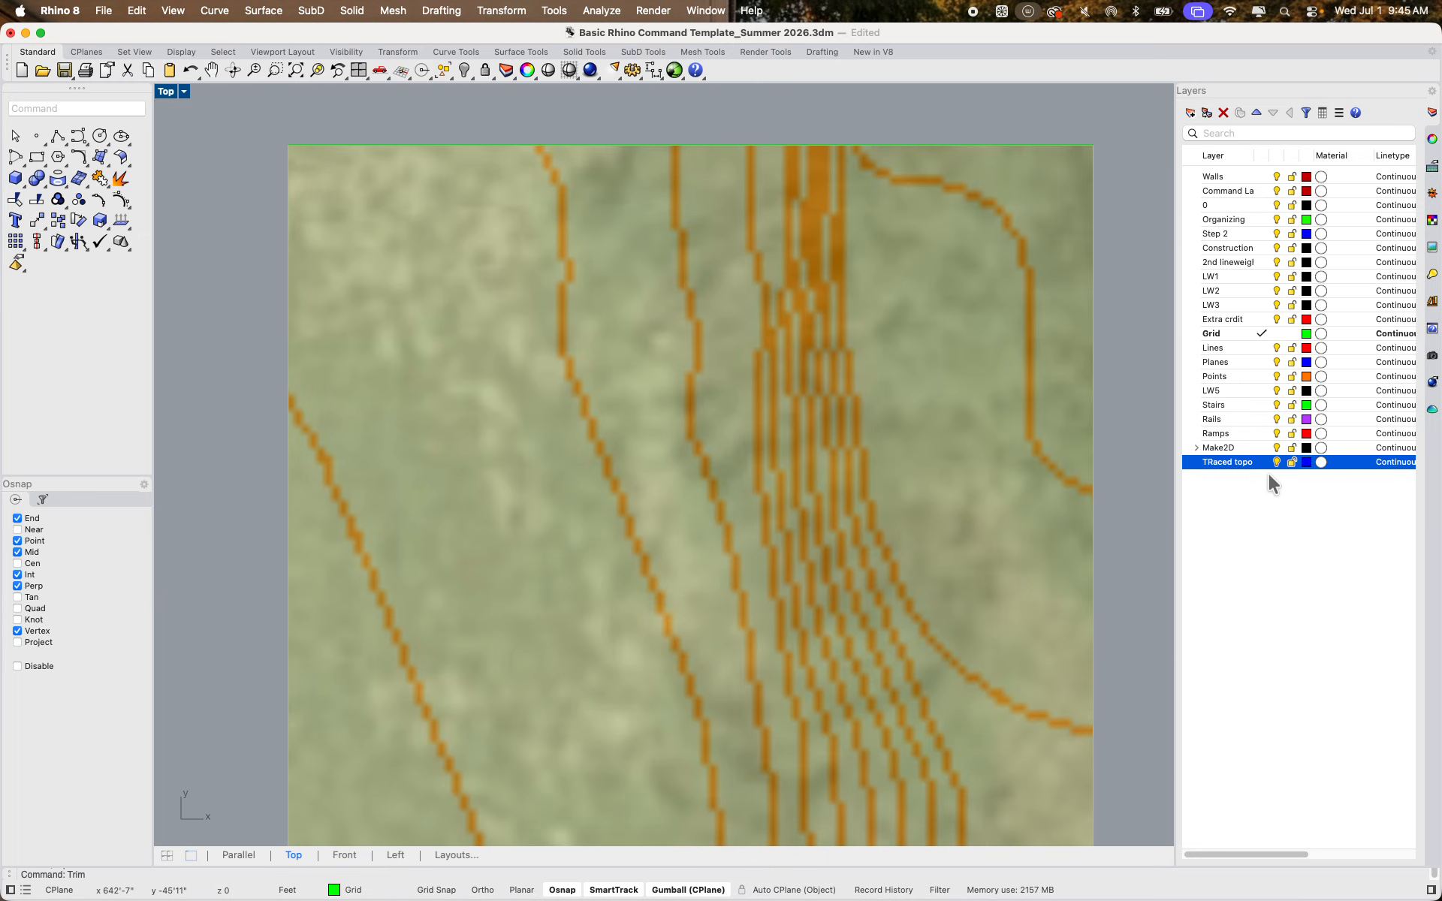
click(1261, 462)
Trace the northeast corner contour with a degree 3 control point curve, extending both ends past the square's north and east edges
scroll(875, 503, down, 5)
scroll(868, 444, up, 7)
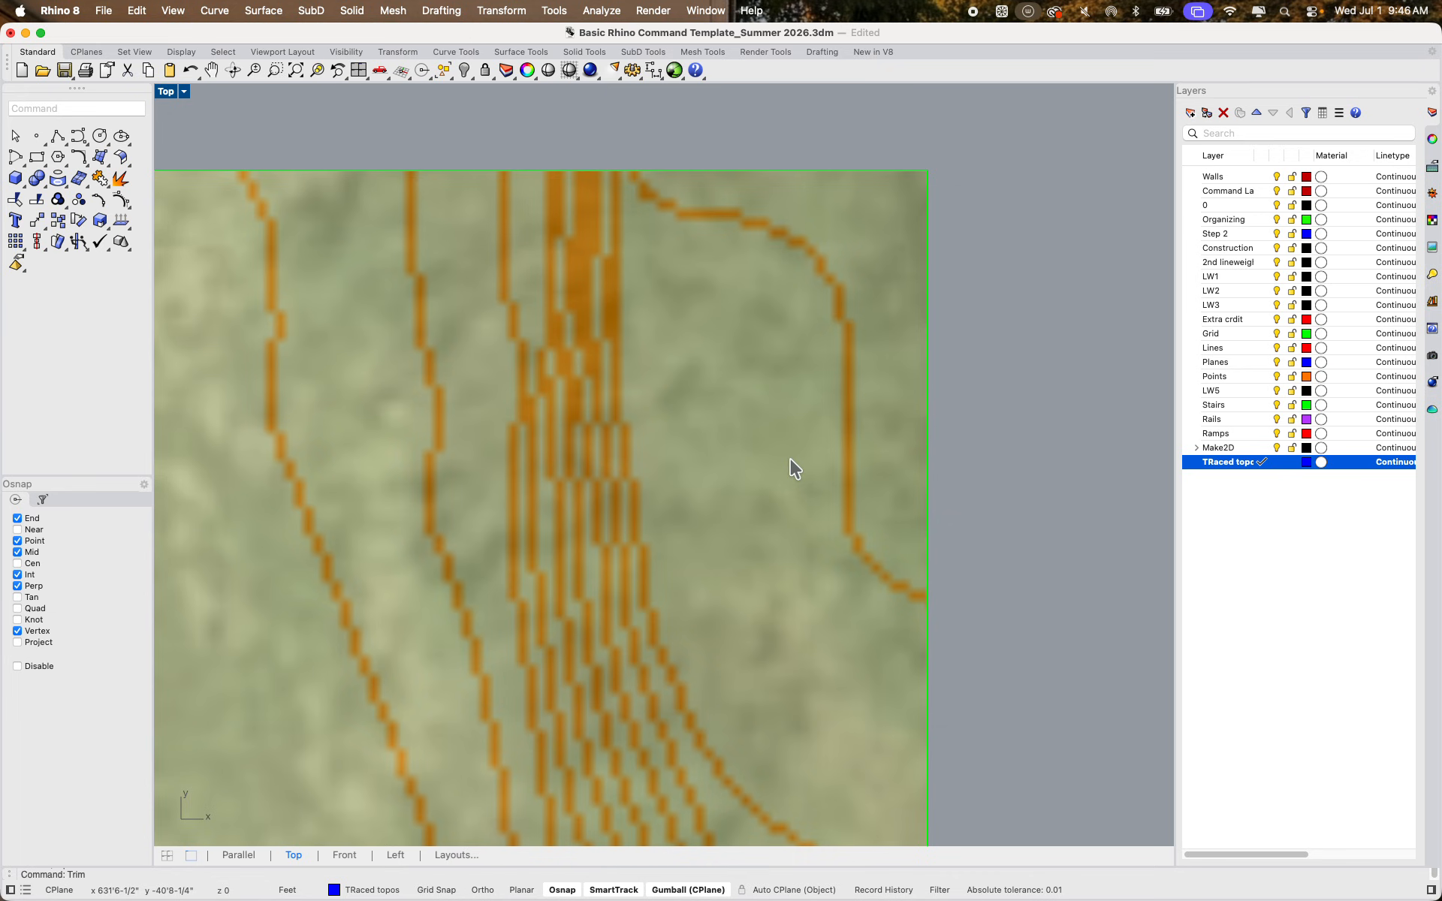
scroll(604, 209, down, 5)
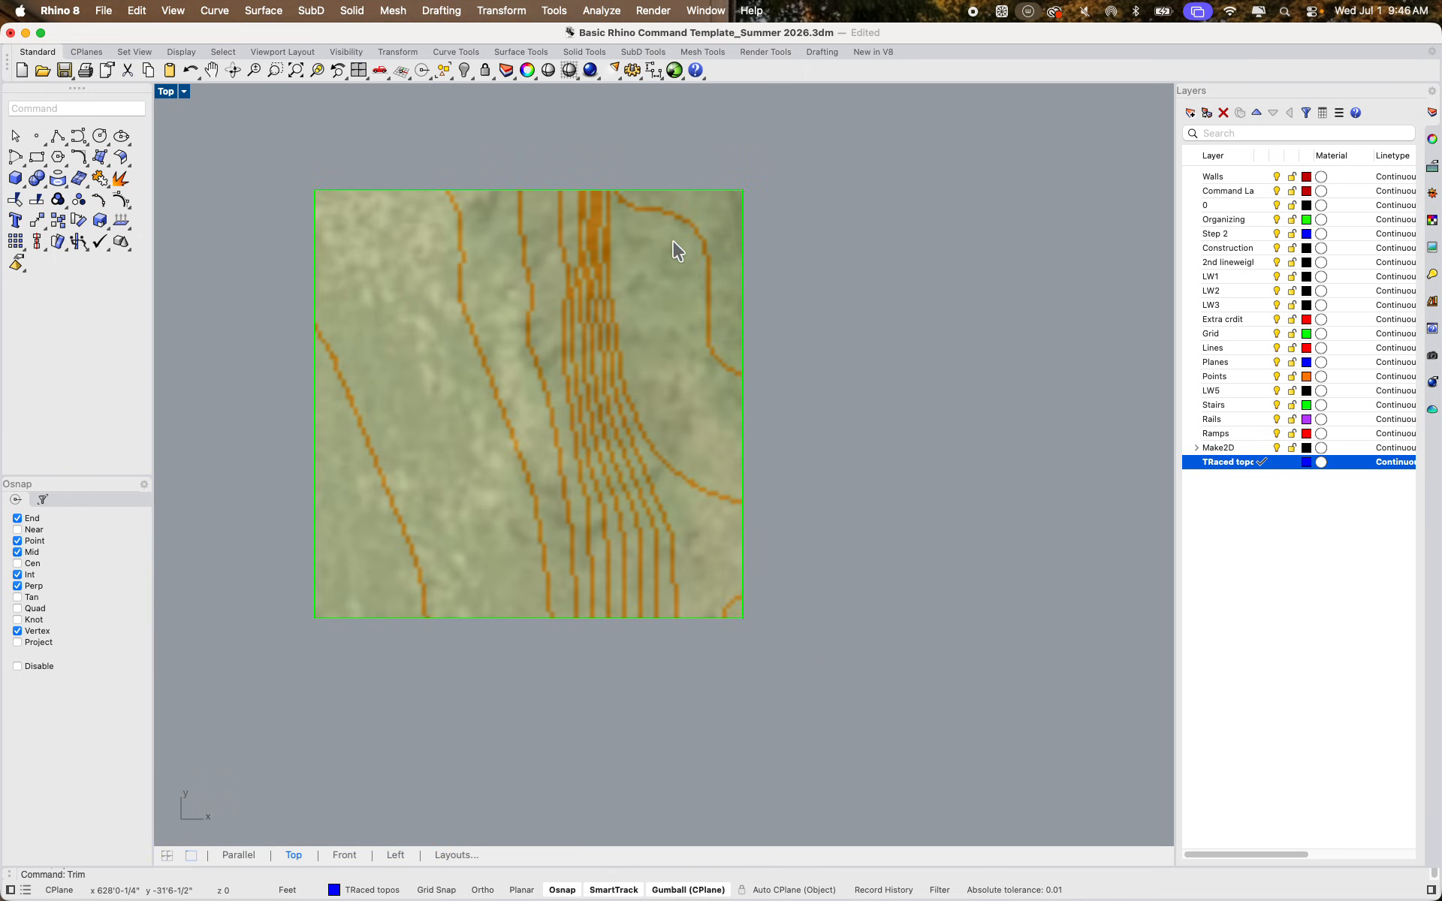
right_drag(845, 293, 911, 382)
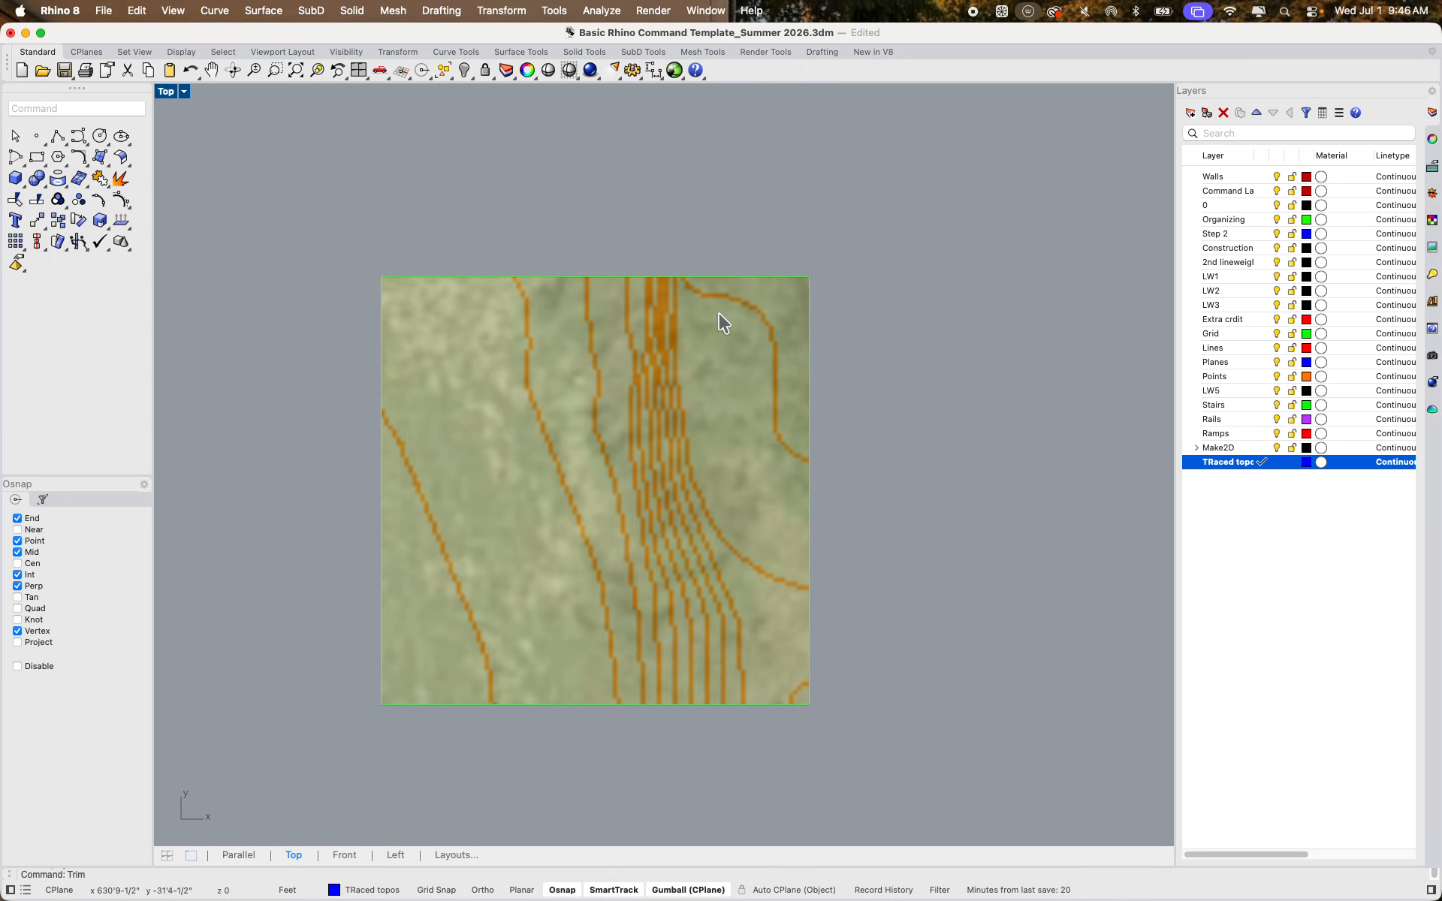
click(77, 133)
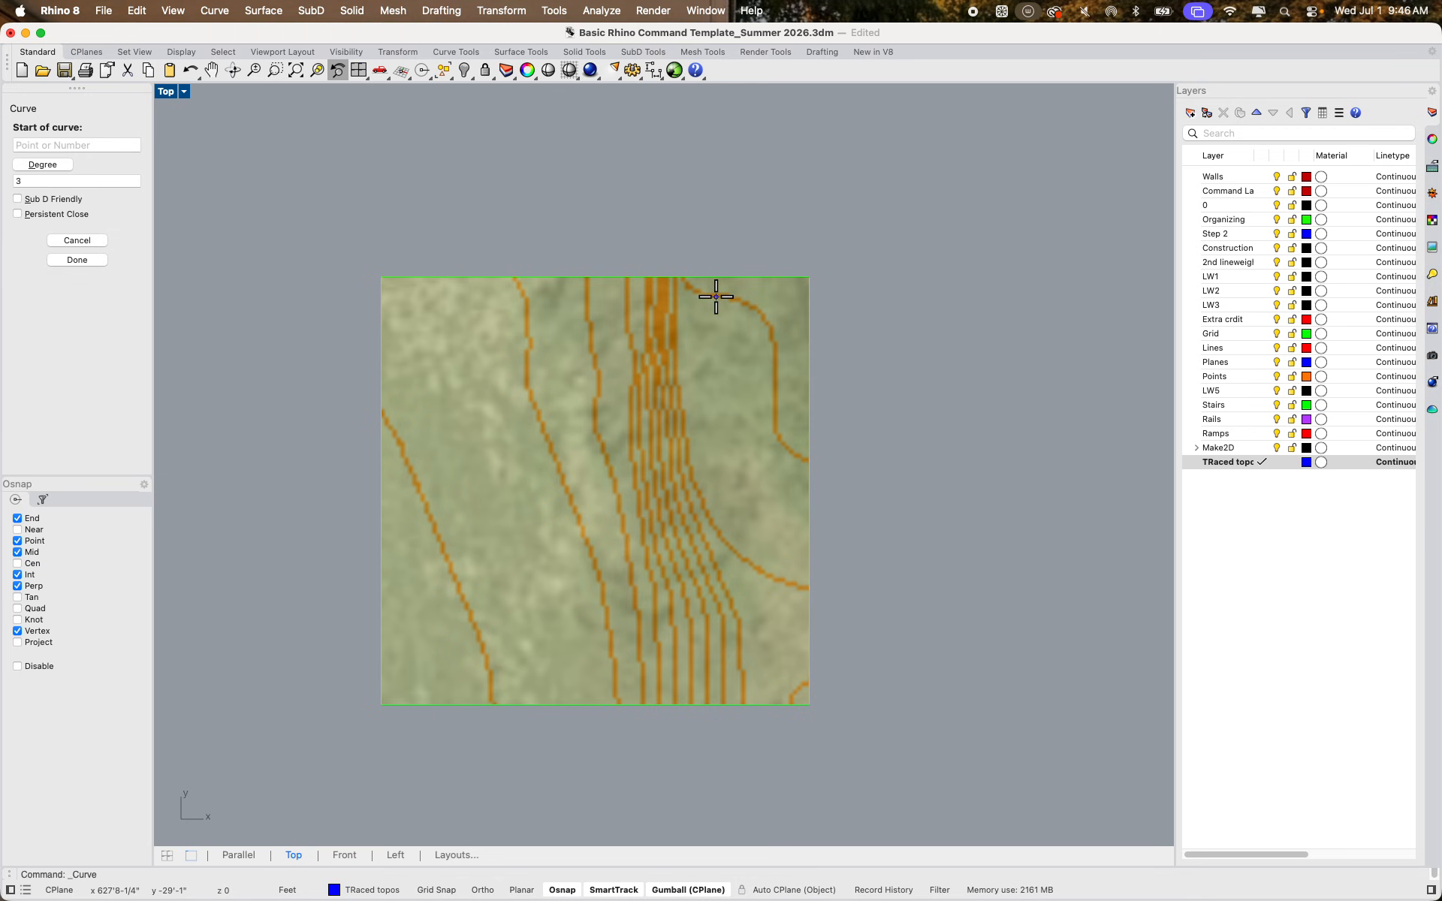
scroll(727, 244, up, 3)
click(626, 132)
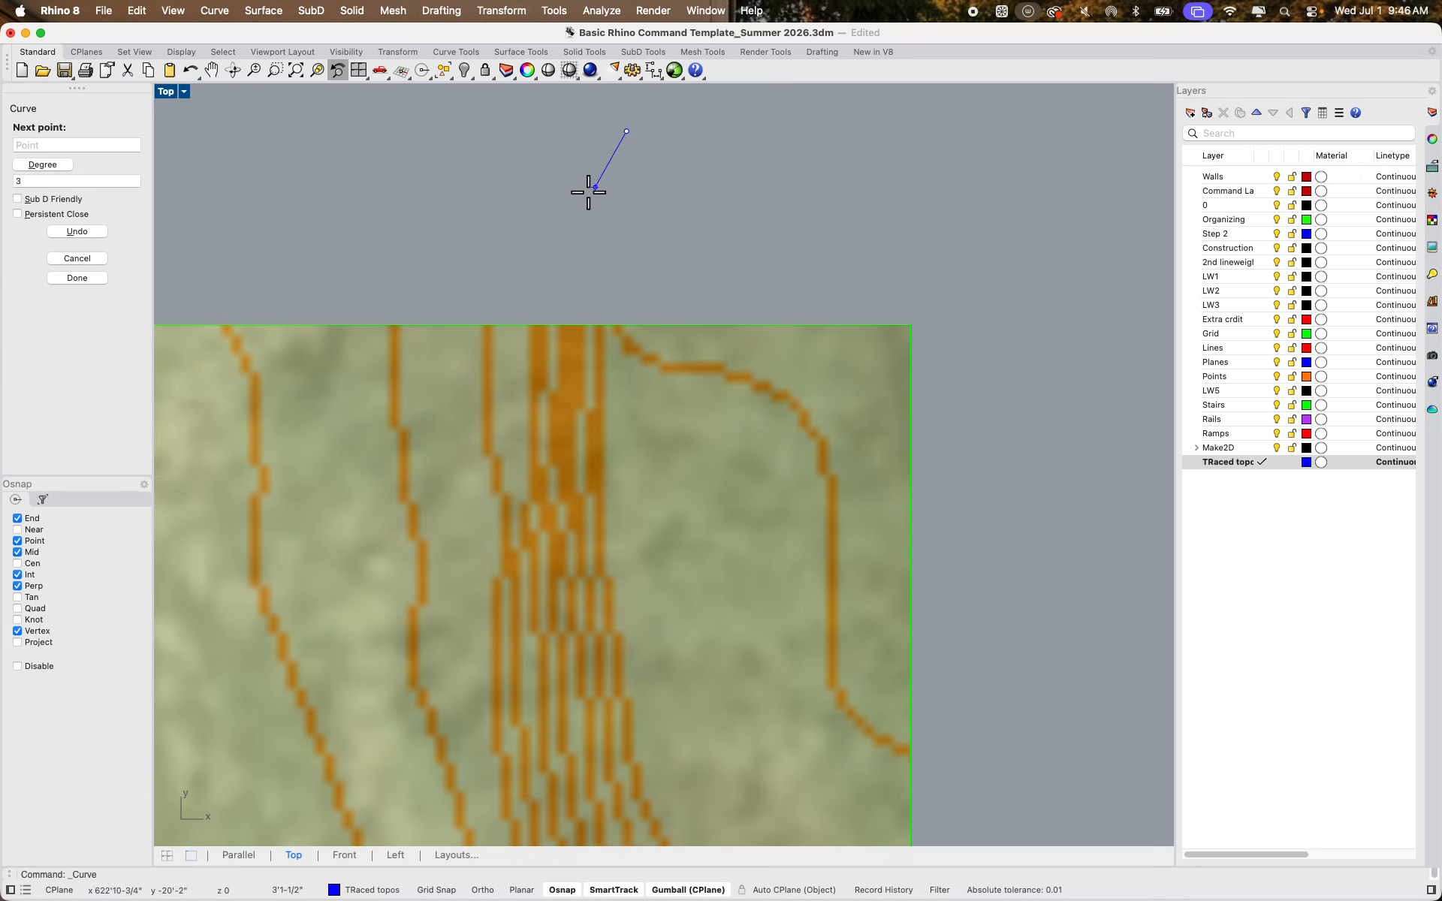
click(608, 250)
click(618, 347)
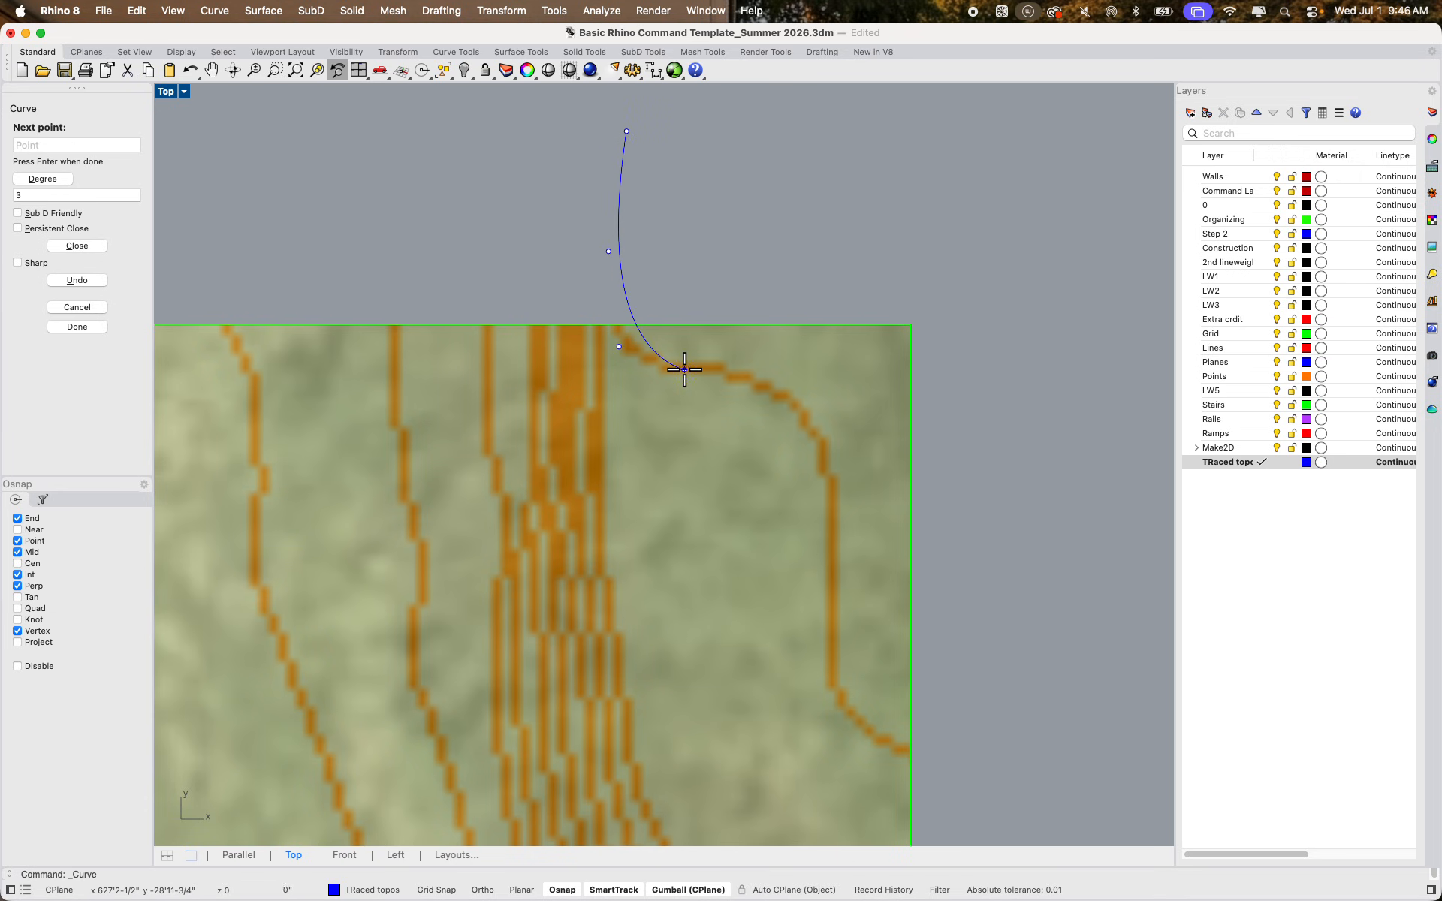
click(684, 370)
click(741, 378)
click(794, 404)
click(837, 510)
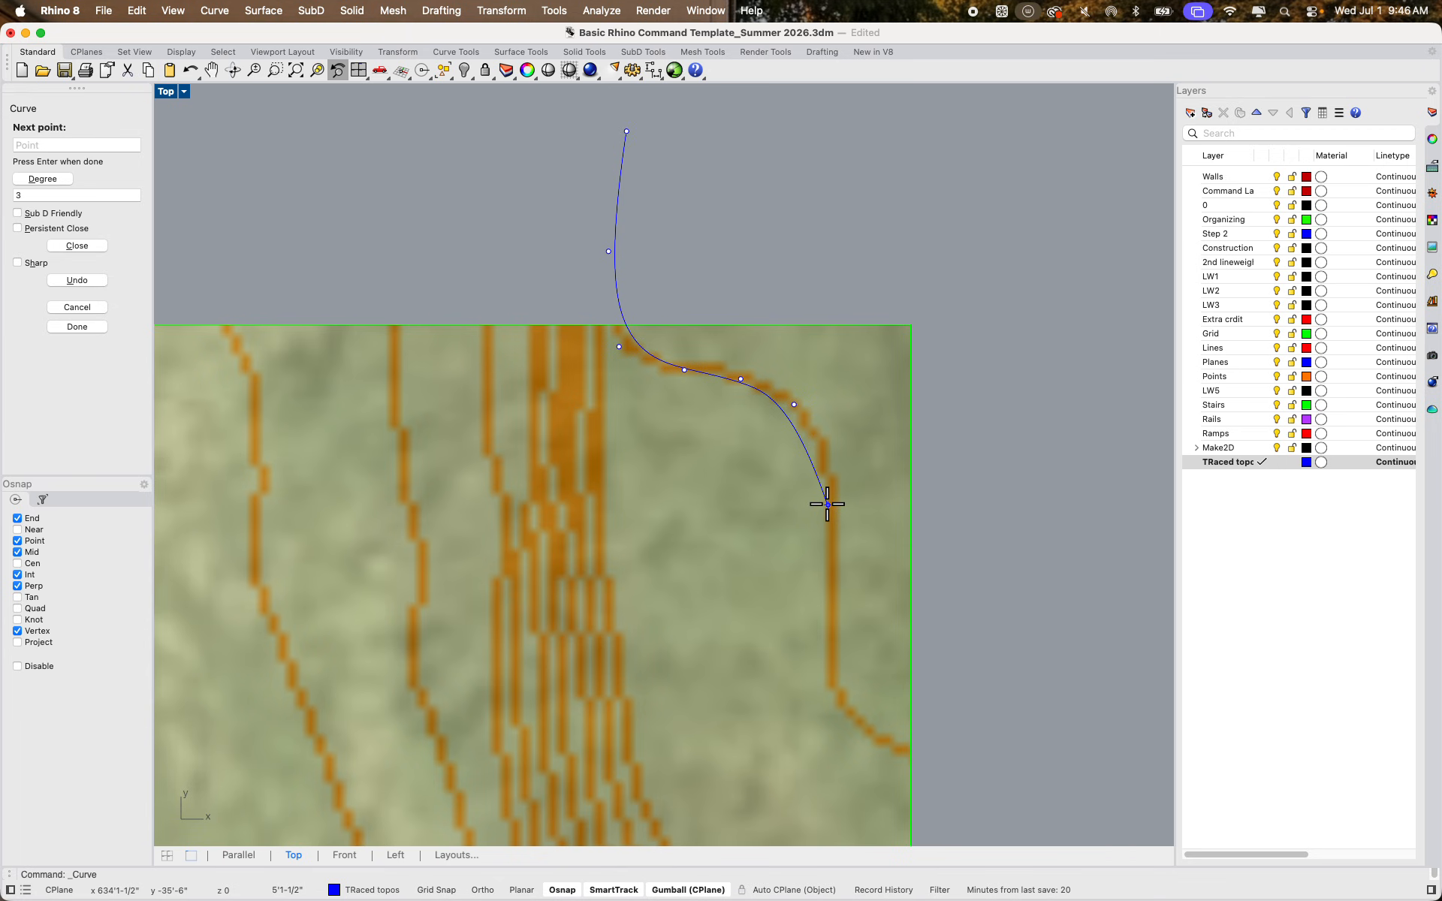
click(830, 603)
click(833, 688)
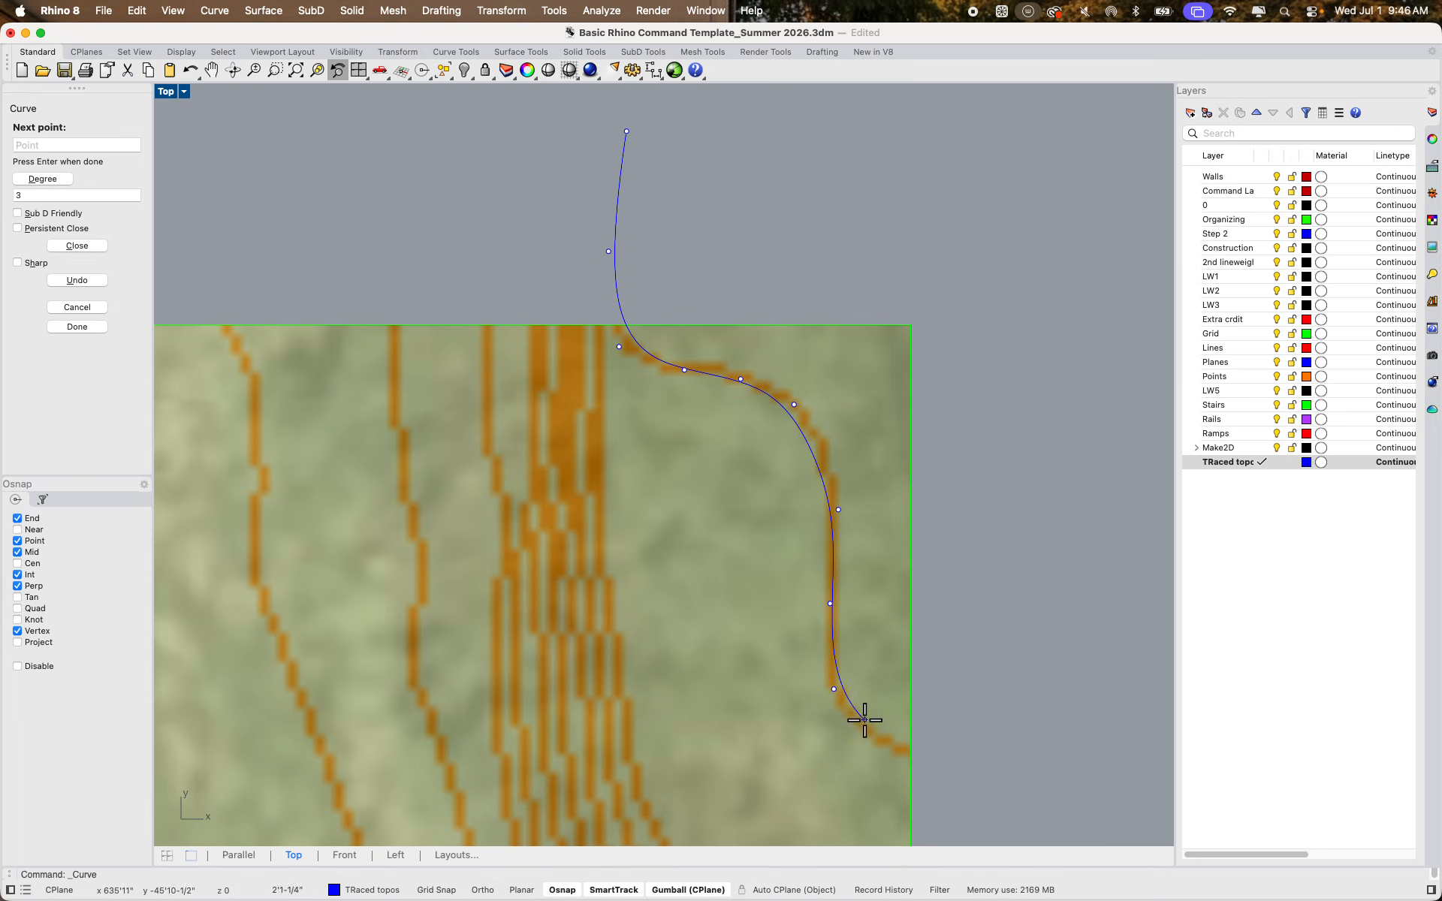
click(873, 736)
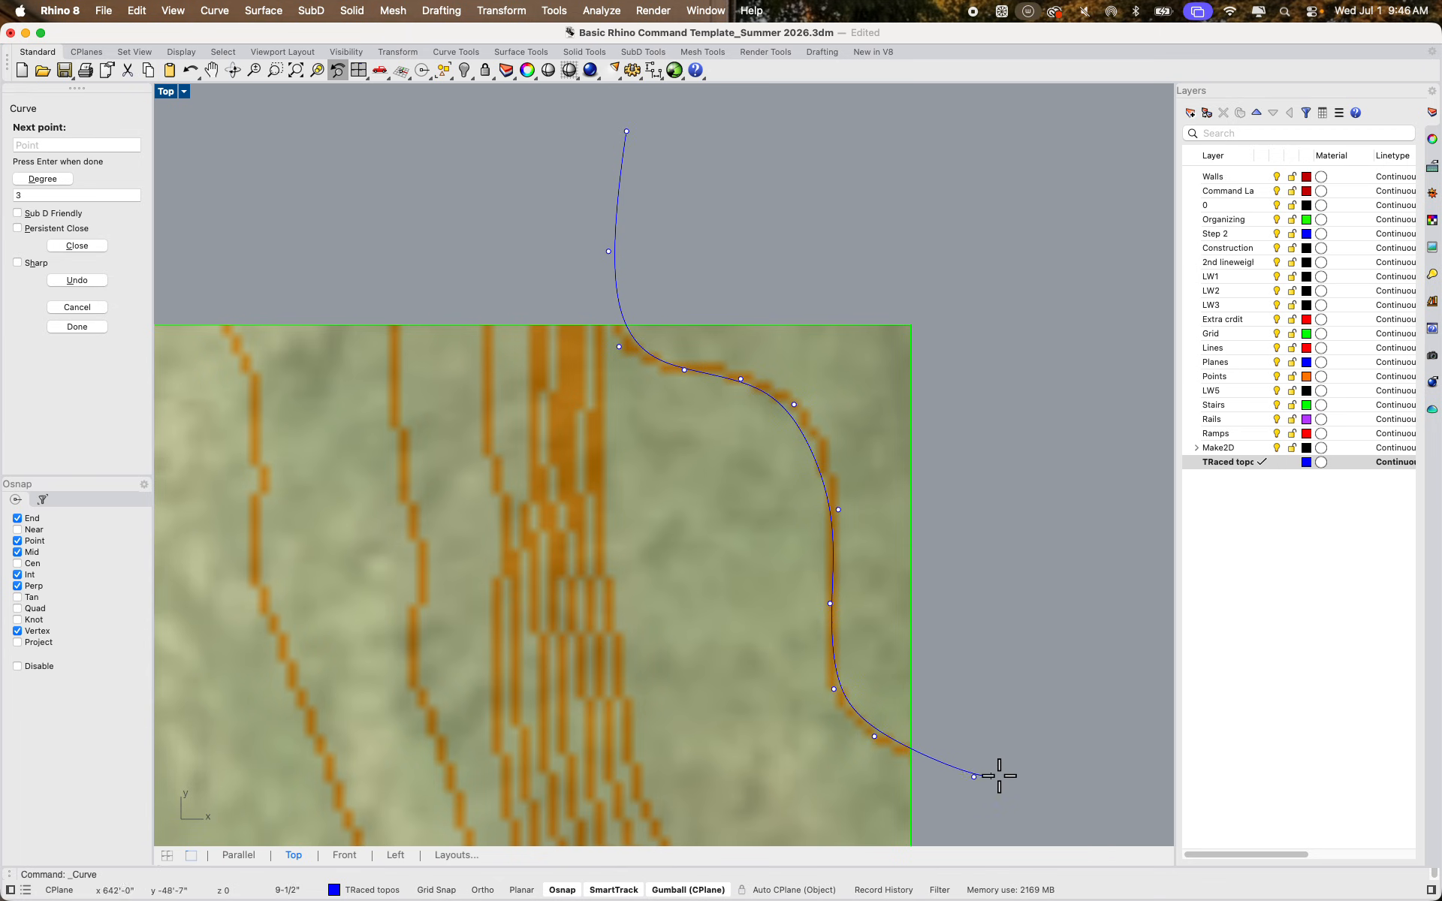
click(1101, 784)
key(Return)
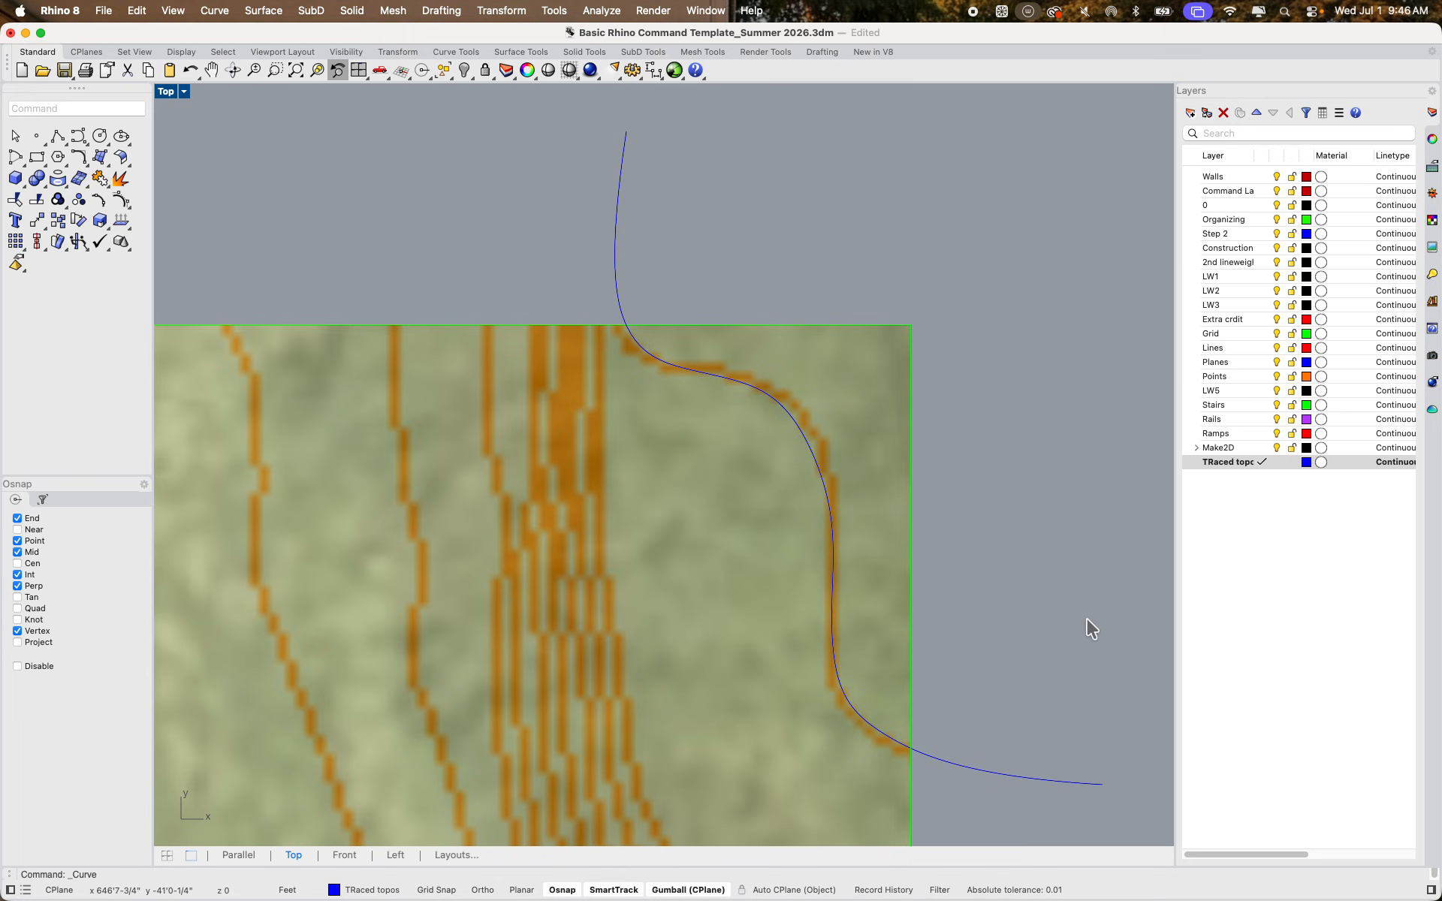
Trace the easternmost contour of the dense band with a curve running from above the north edge to beyond the east edge
scroll(1083, 617, down, 10)
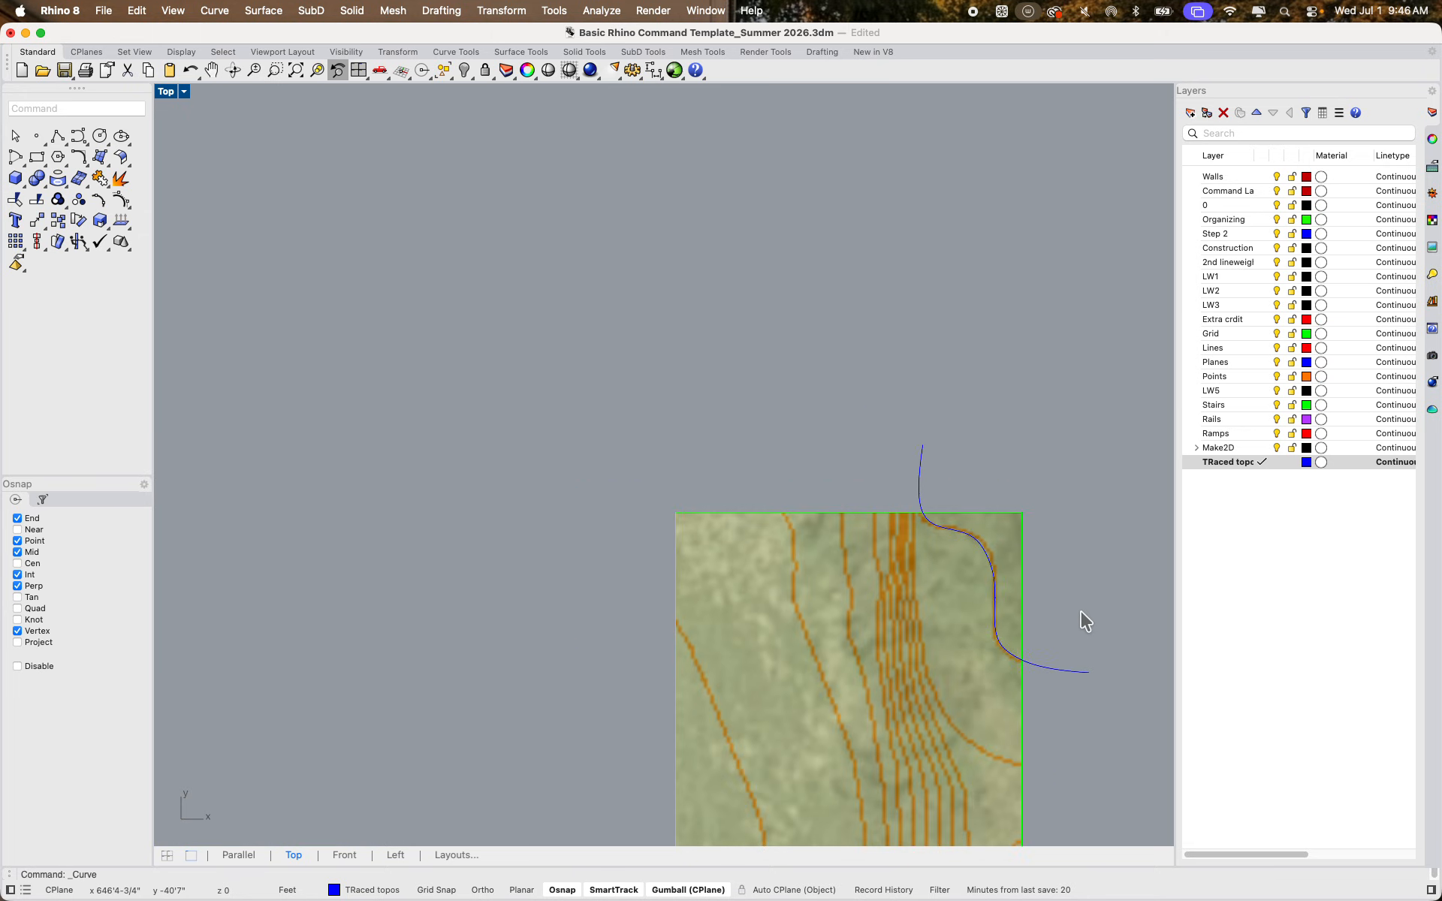
right_drag(1069, 603, 871, 451)
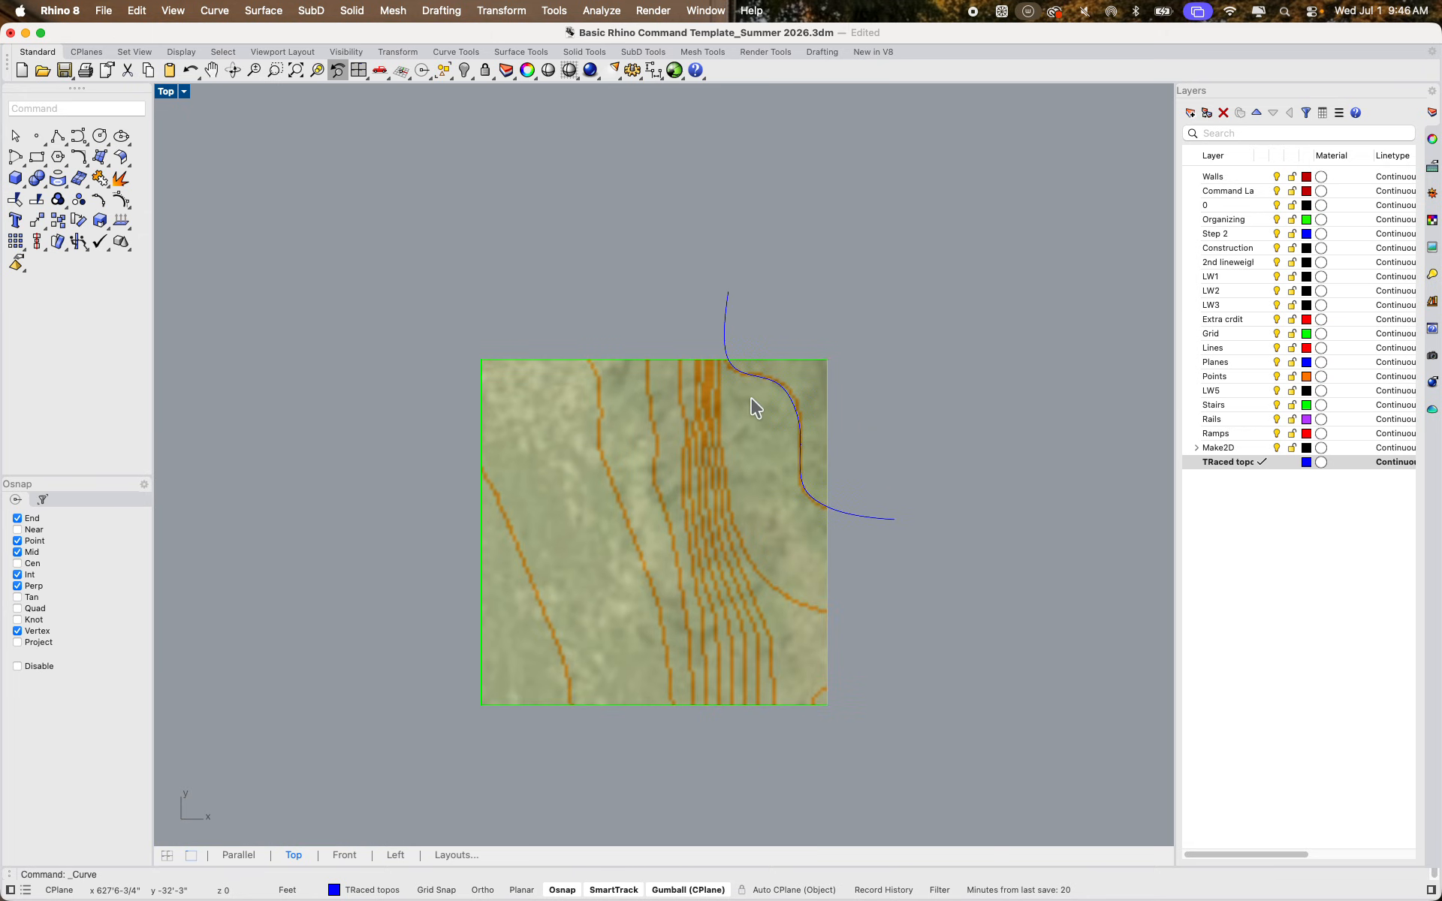
scroll(751, 398, up, 3)
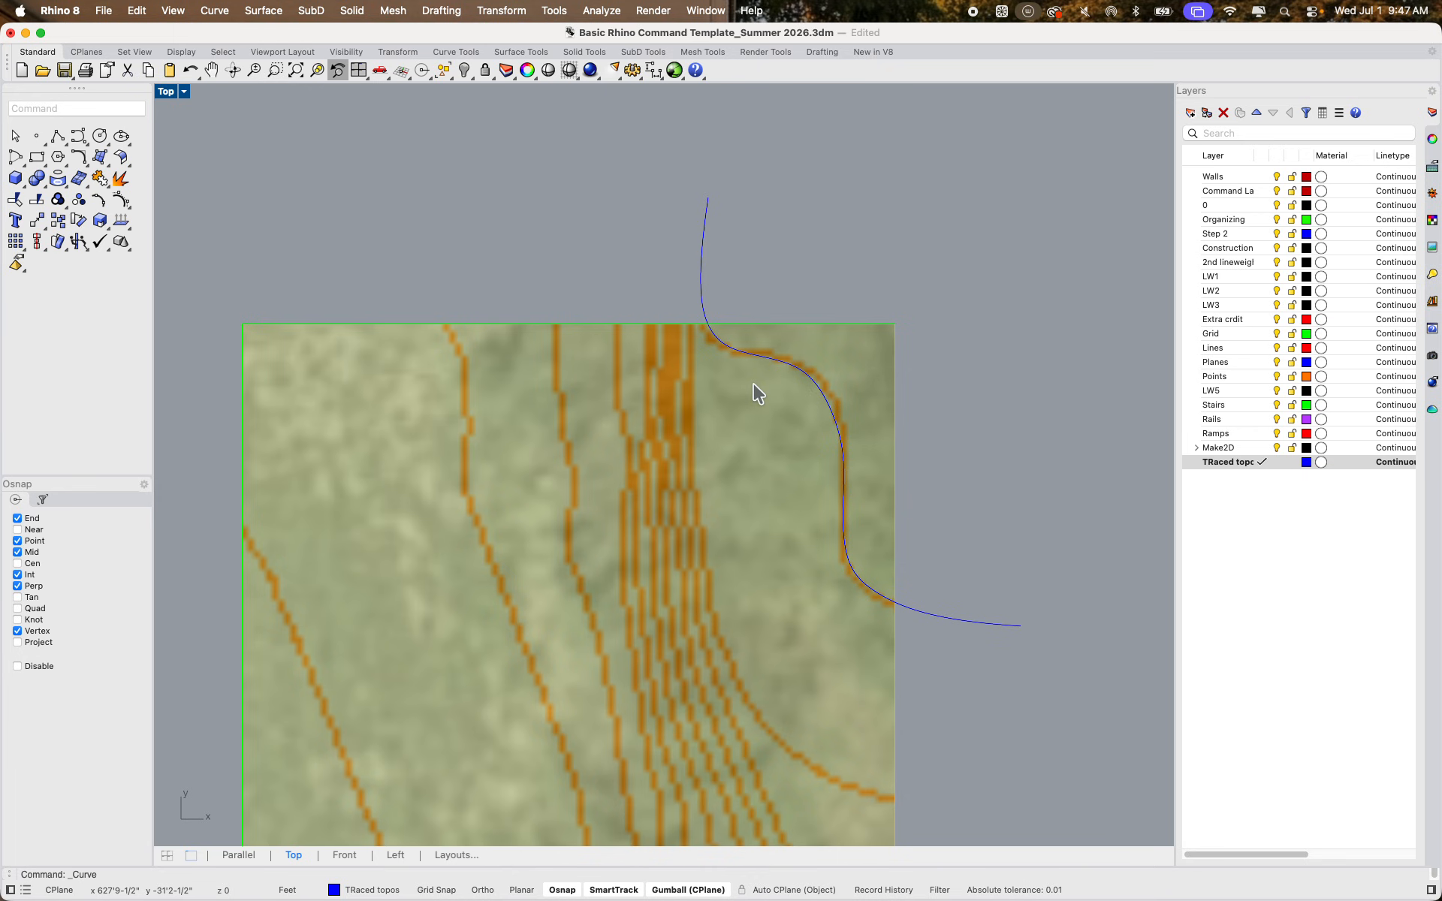
right_drag(789, 394, 725, 278)
scroll(564, 114, up, 6)
key(Return)
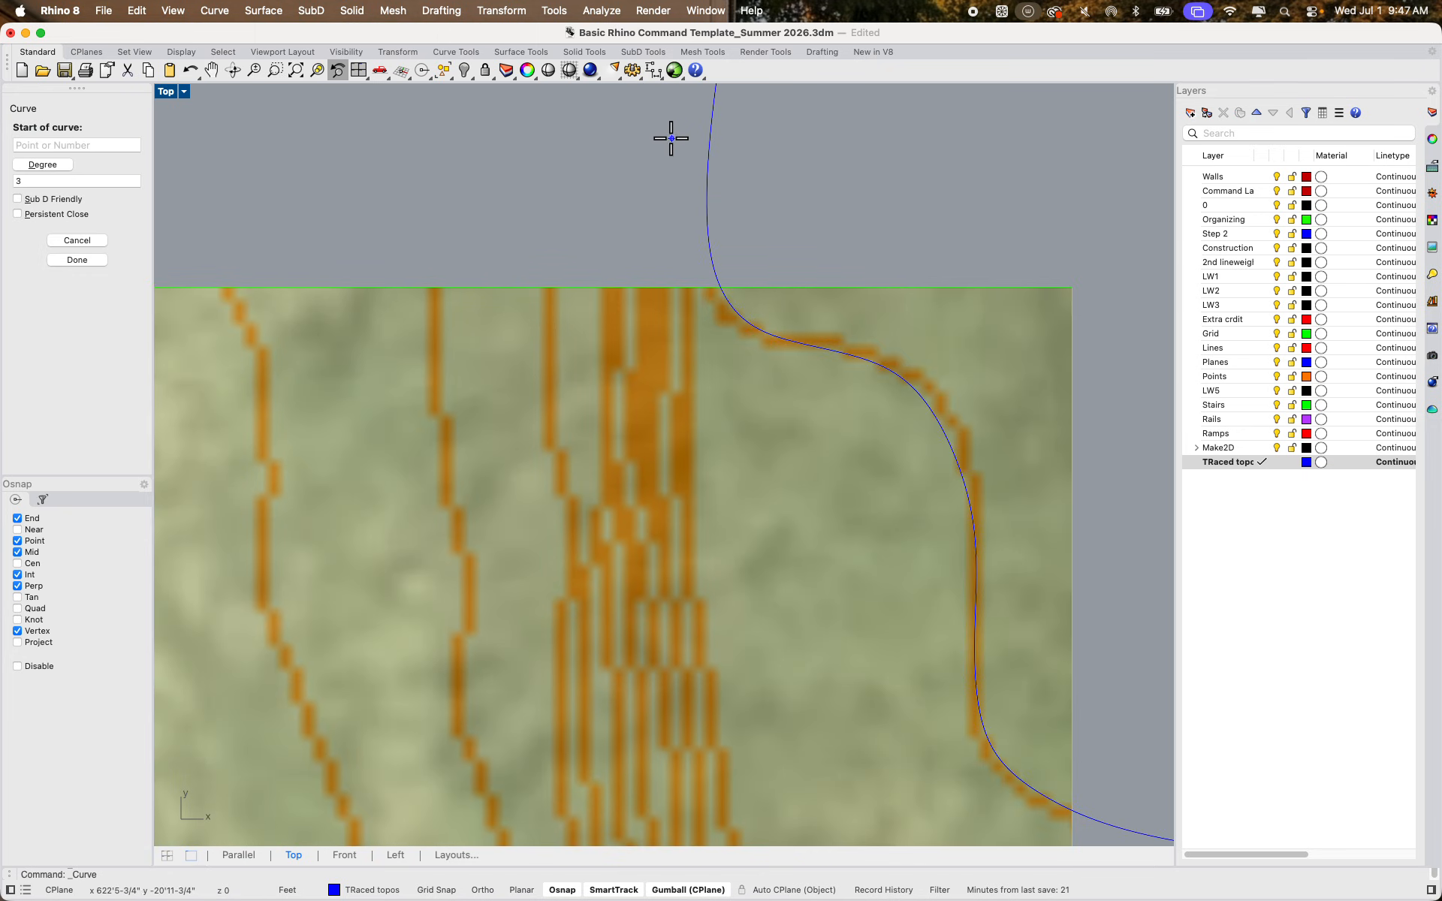
click(671, 139)
scroll(683, 390, down, 5)
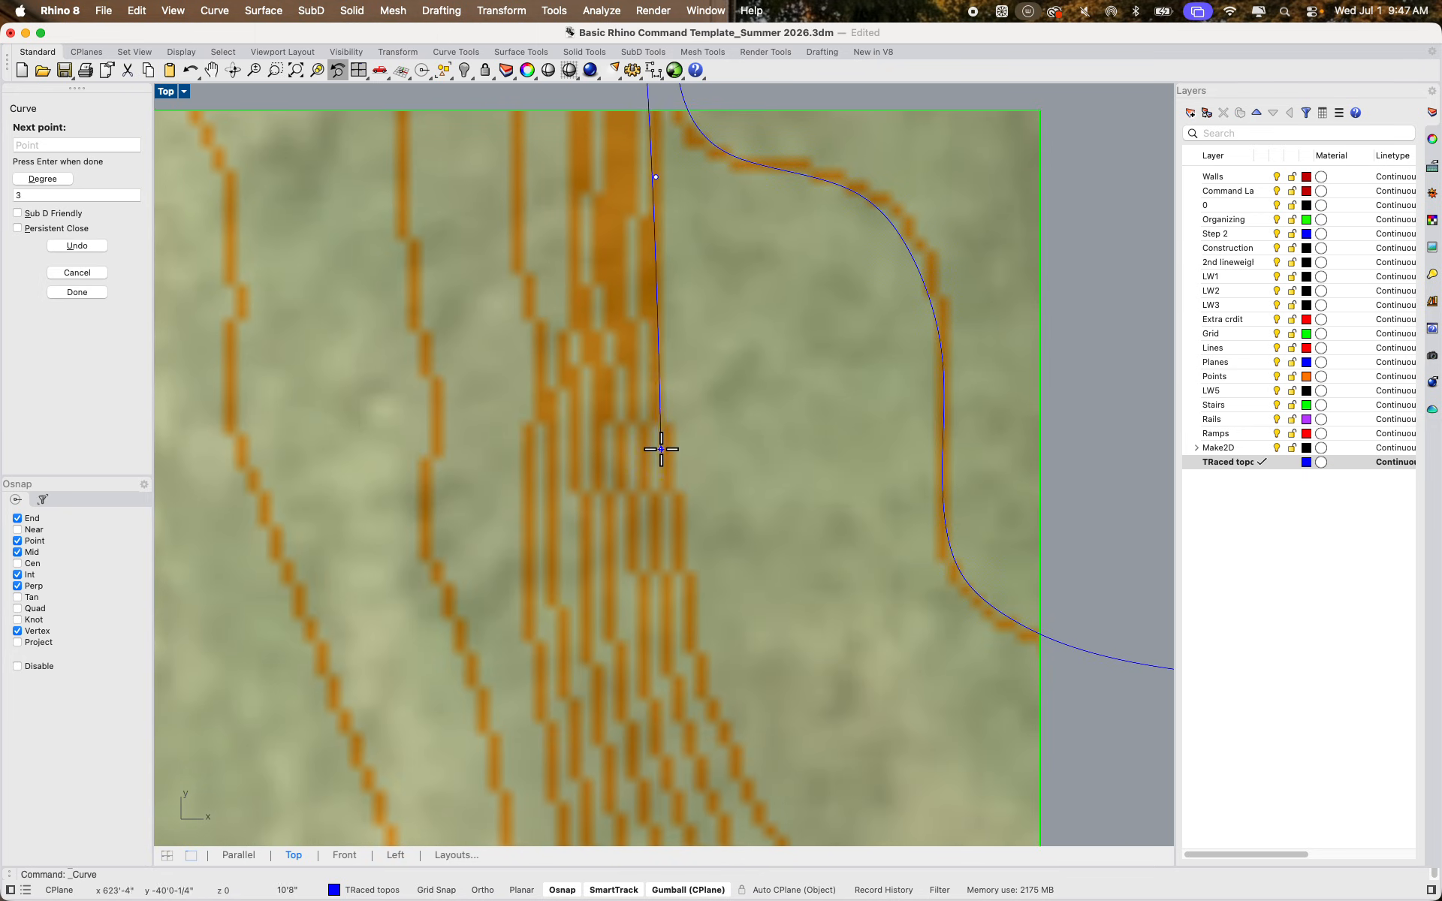
click(661, 443)
scroll(690, 526, down, 4)
click(648, 460)
scroll(661, 465, down, 5)
scroll(660, 465, right, 3)
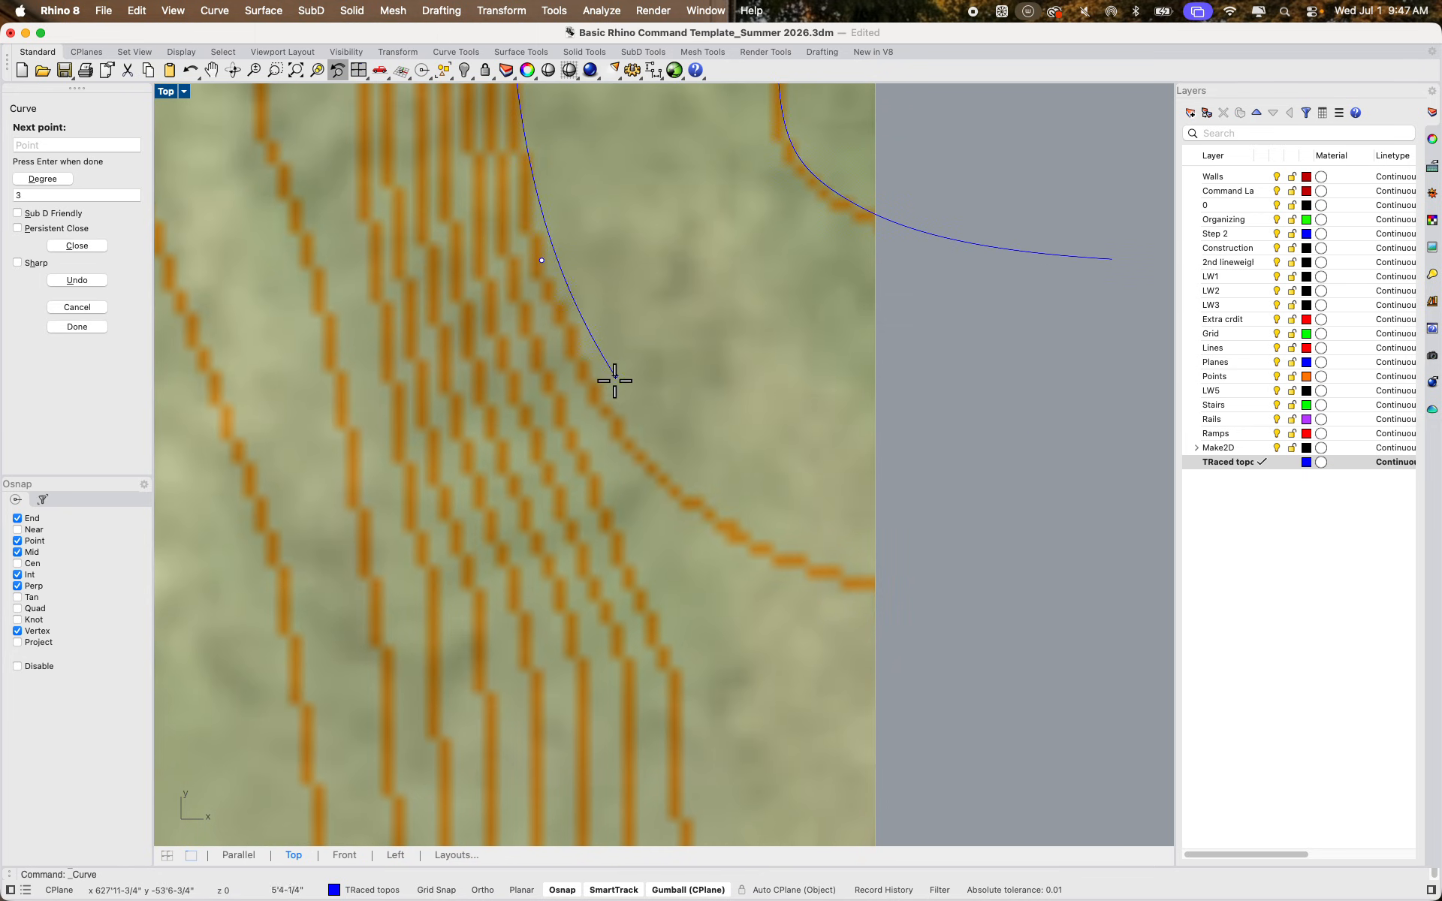
click(609, 420)
click(761, 546)
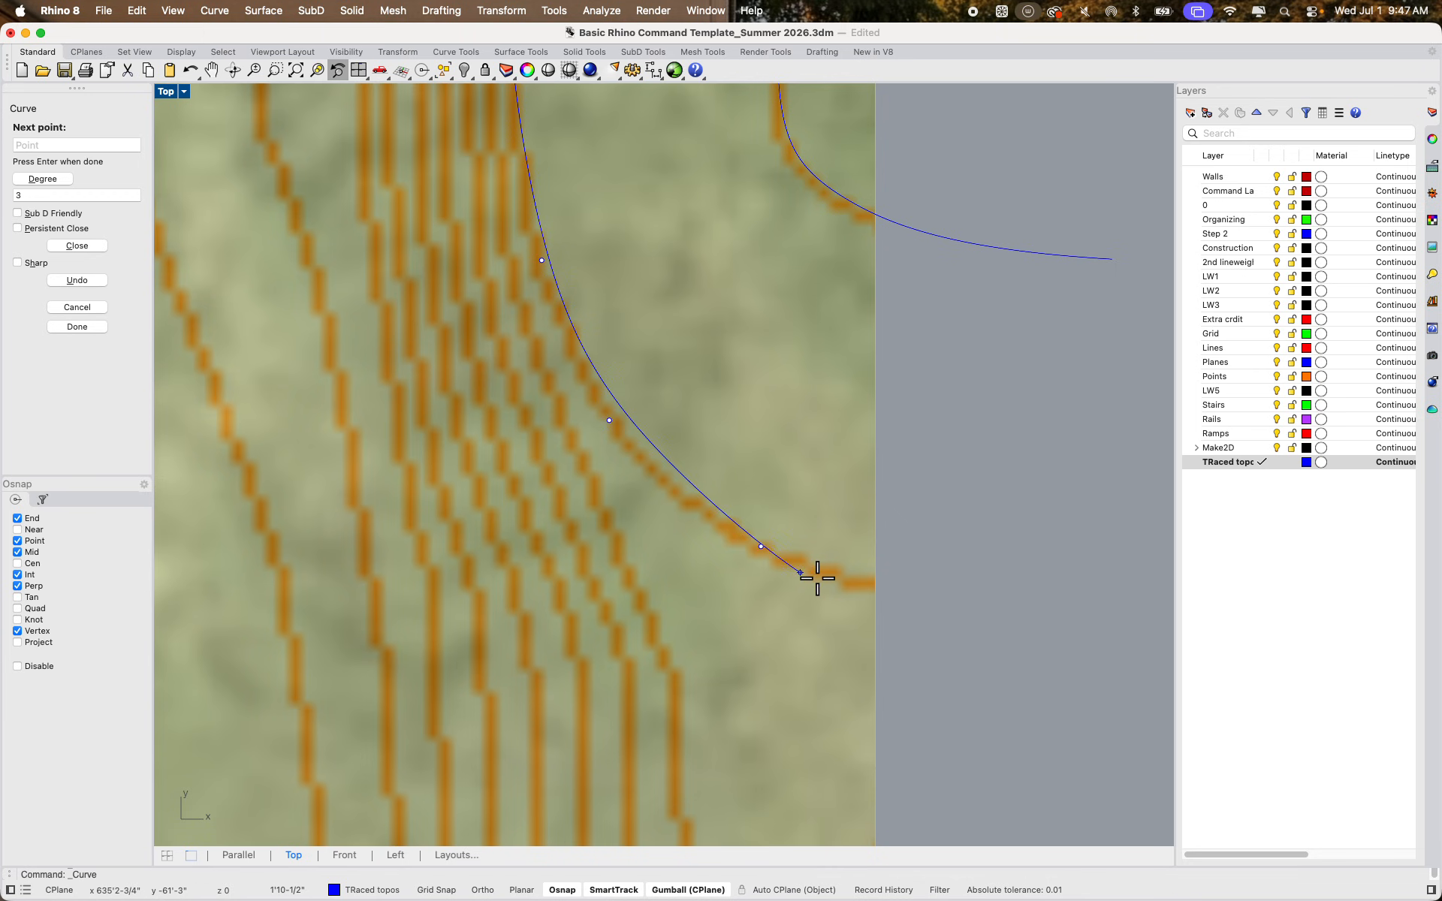
click(963, 610)
key(Return)
Trace the next contour west with a curve from above the north edge down the easternmost long line, ending below the south edge
scroll(944, 550, down, 5)
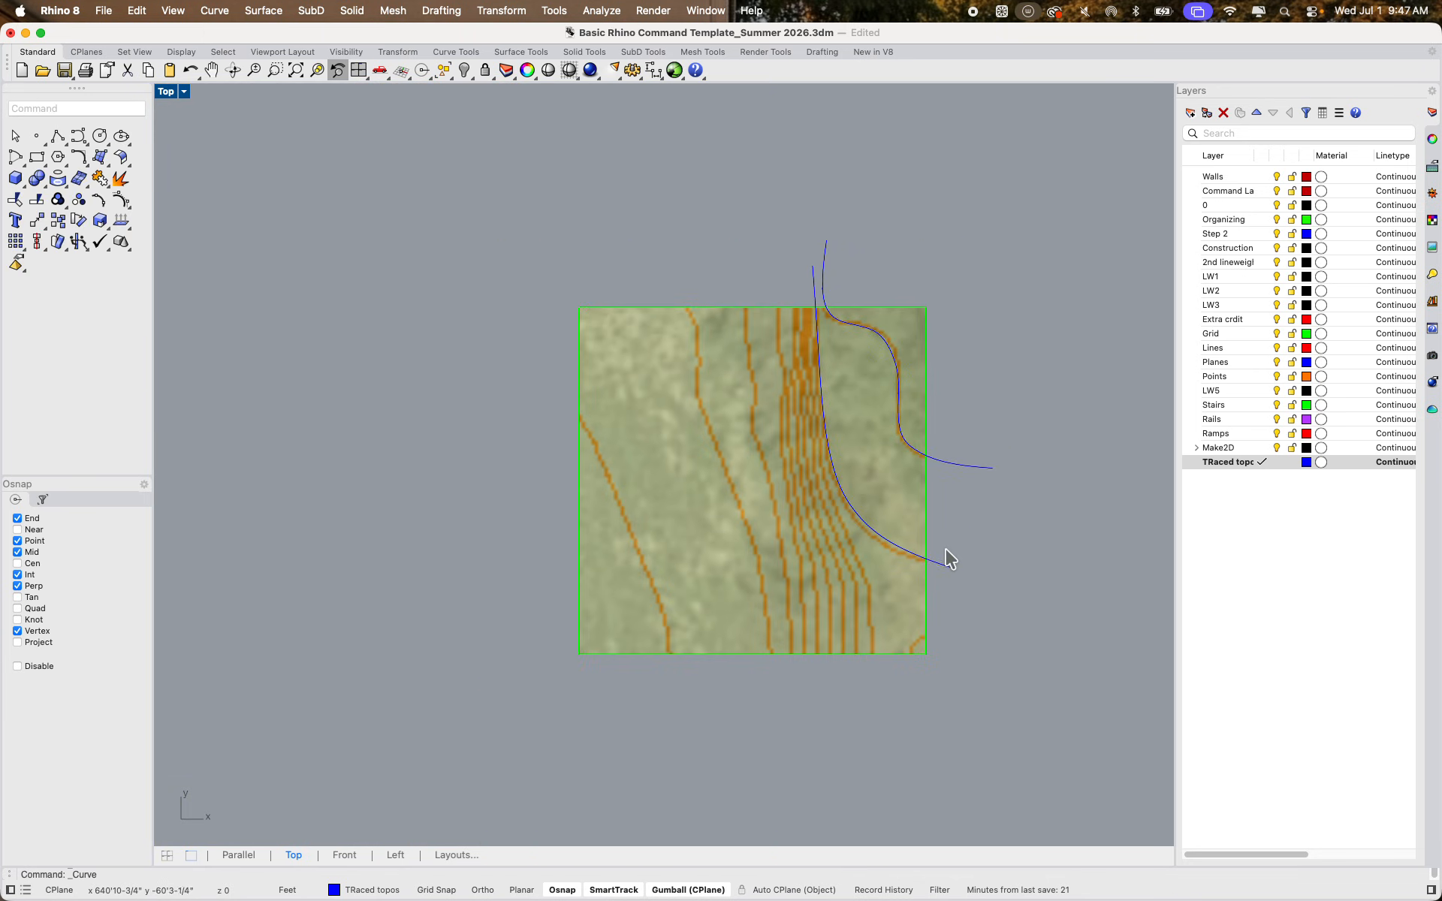
scroll(945, 549, up, 3)
scroll(832, 394, up, 6)
scroll(719, 322, up, 1)
key(Return)
click(769, 269)
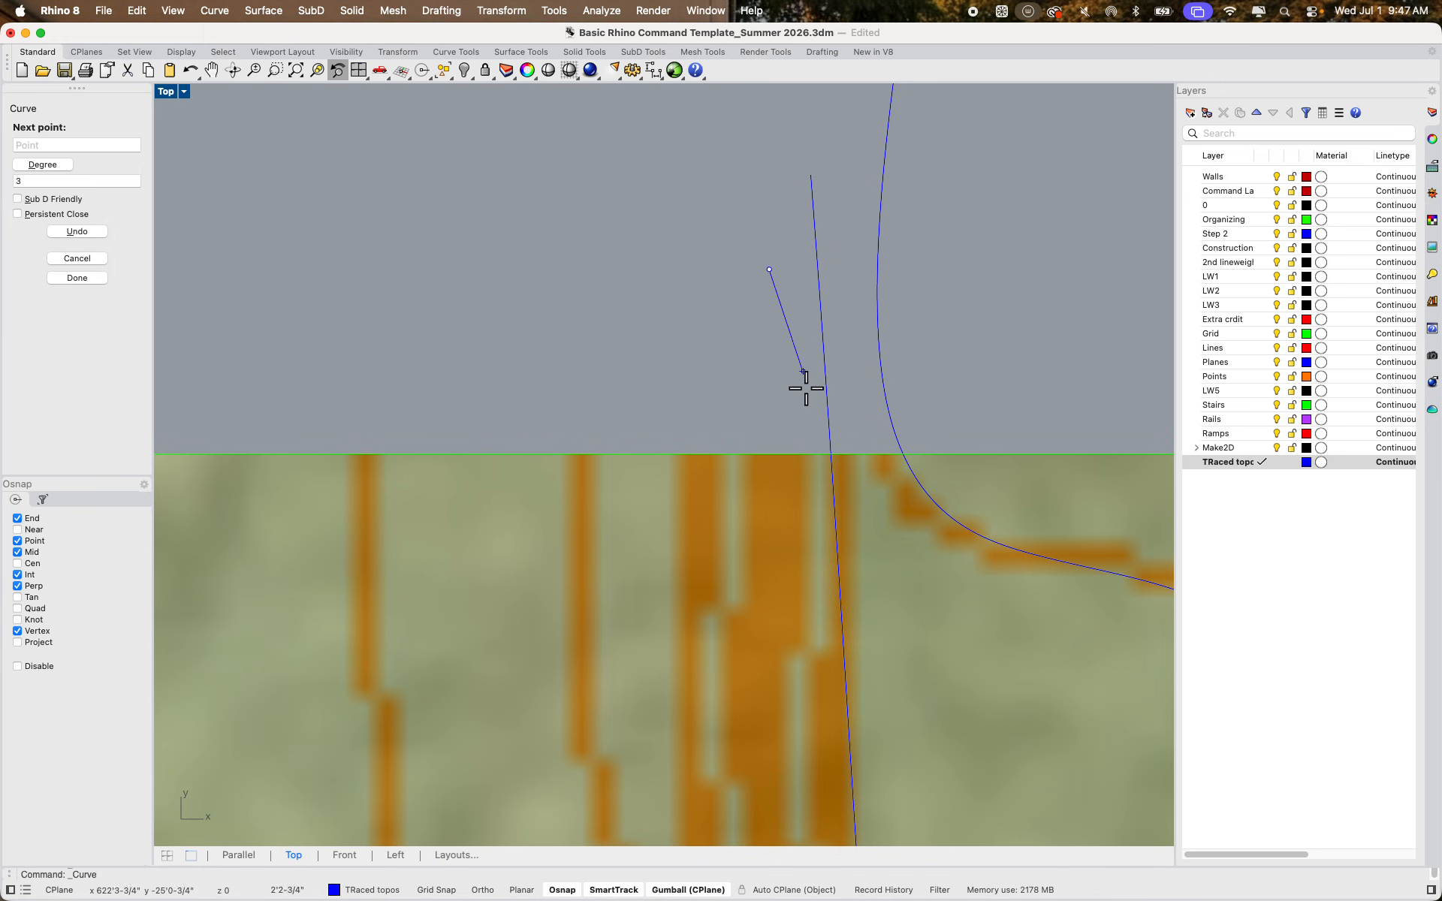
click(806, 493)
scroll(797, 611, down, 5)
click(737, 524)
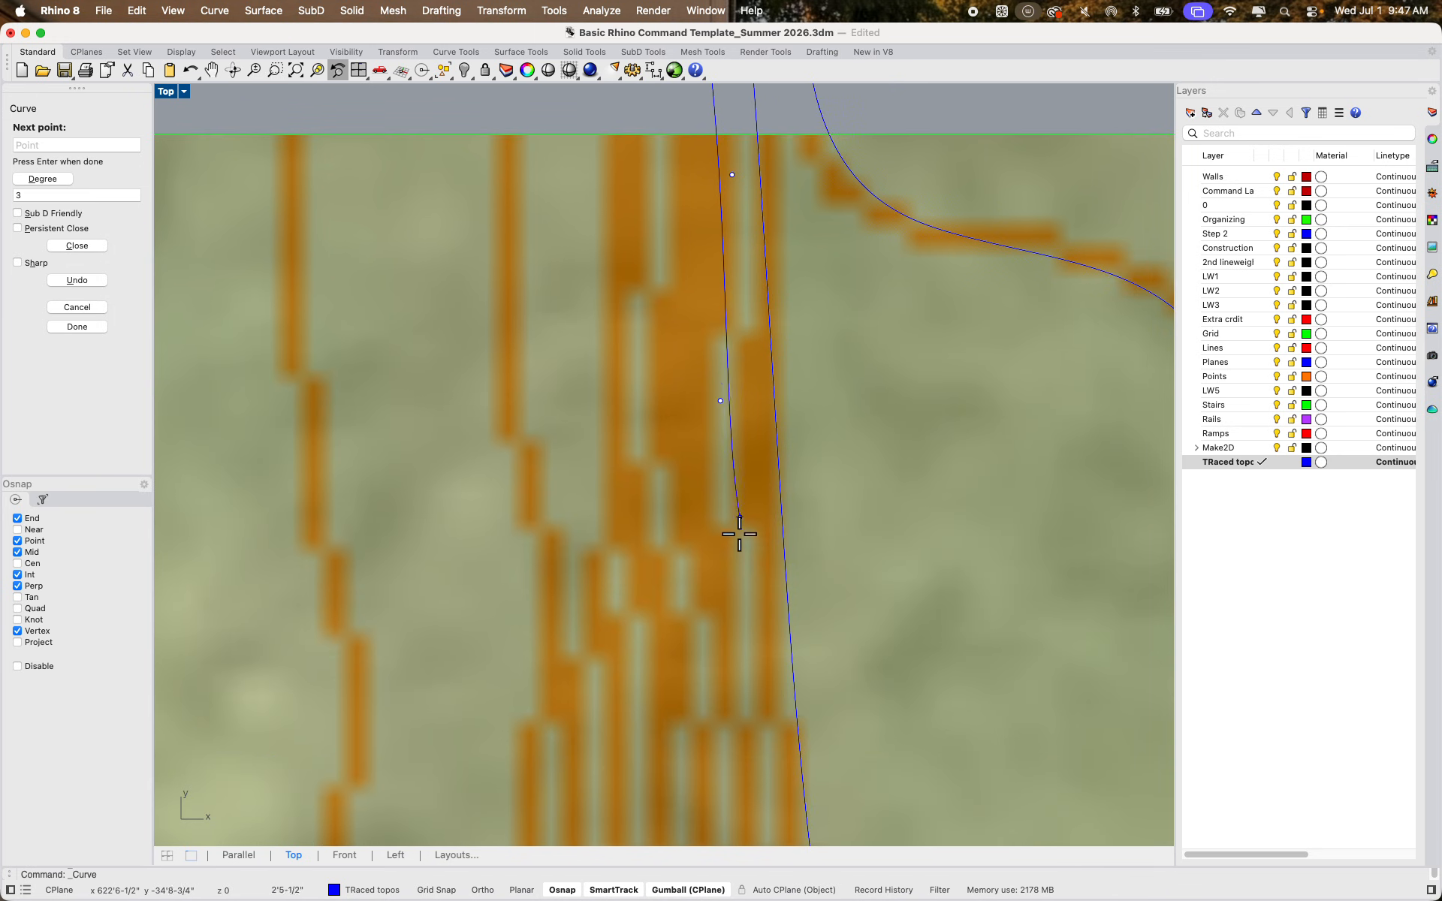
scroll(737, 524, down, 5)
click(723, 465)
right_drag(740, 671, 671, 313)
click(686, 446)
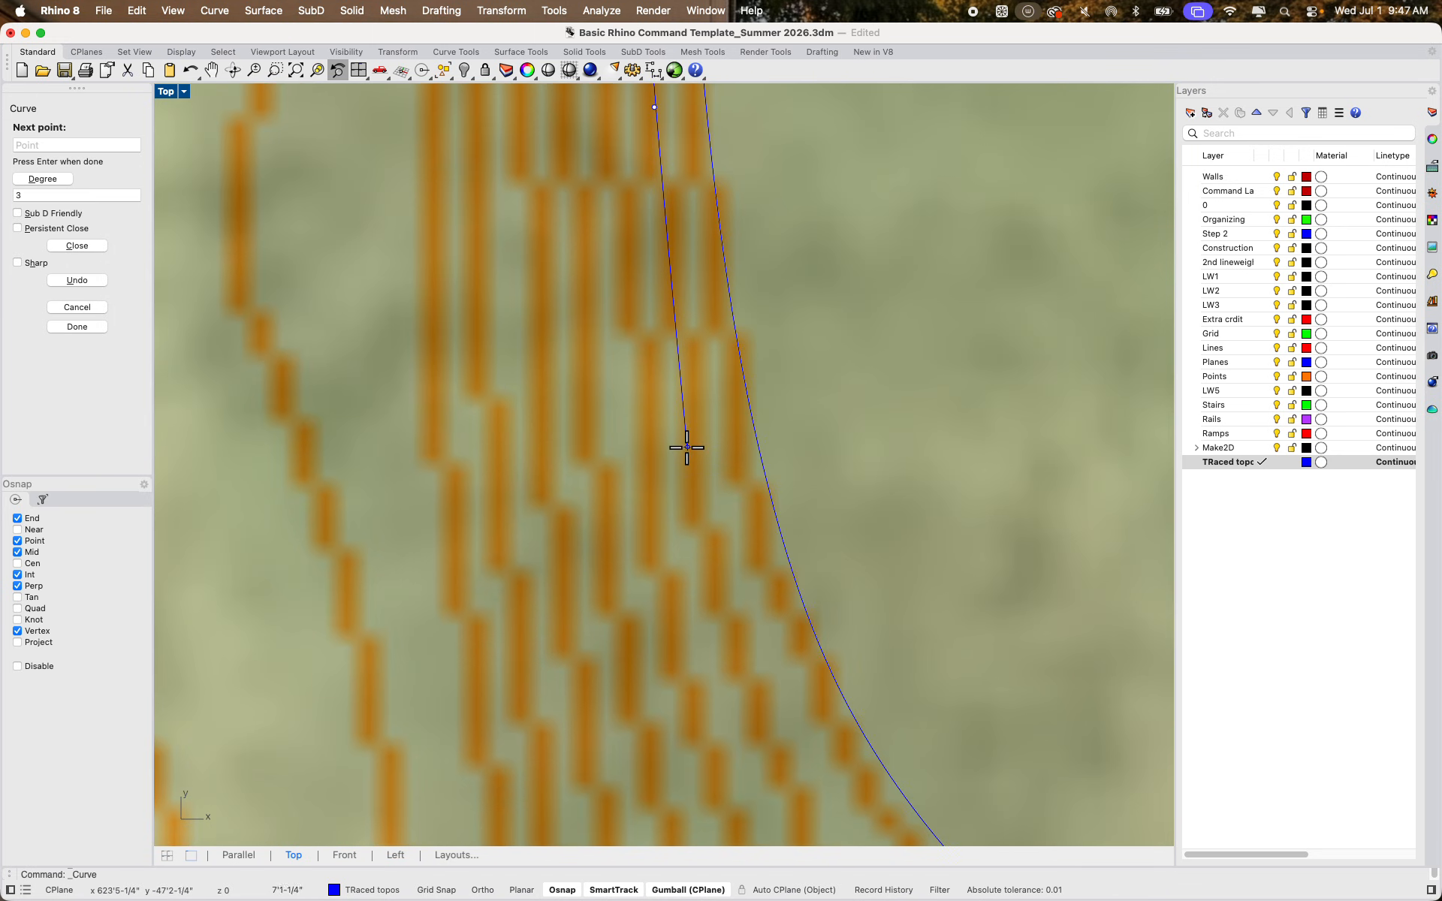
right_drag(717, 584, 668, 341)
click(699, 434)
right_drag(718, 510, 608, 277)
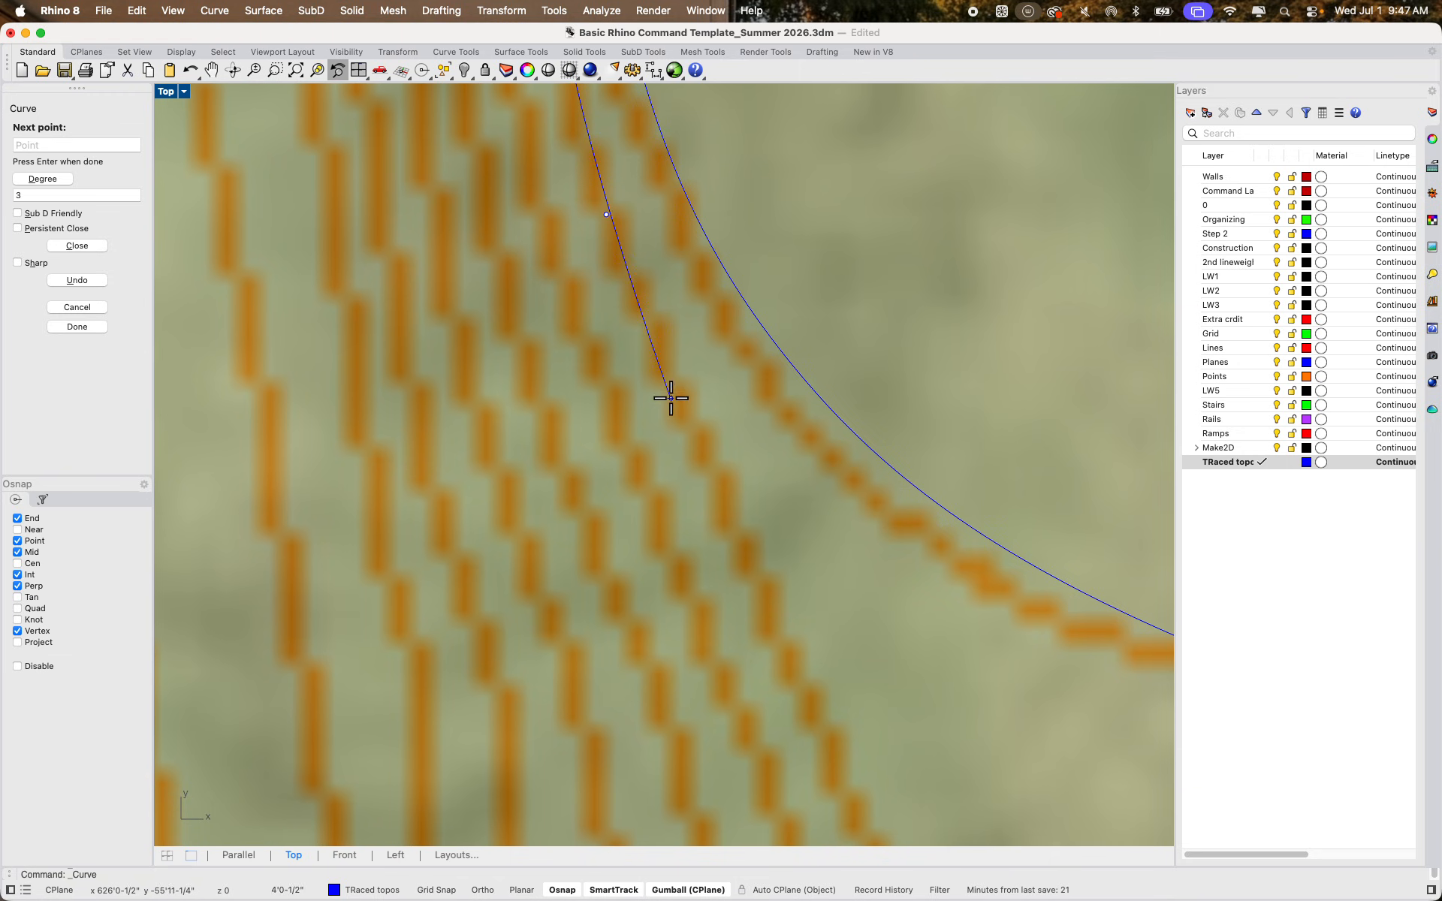
click(673, 406)
right_drag(777, 687, 674, 384)
click(674, 383)
scroll(721, 450, down, 5)
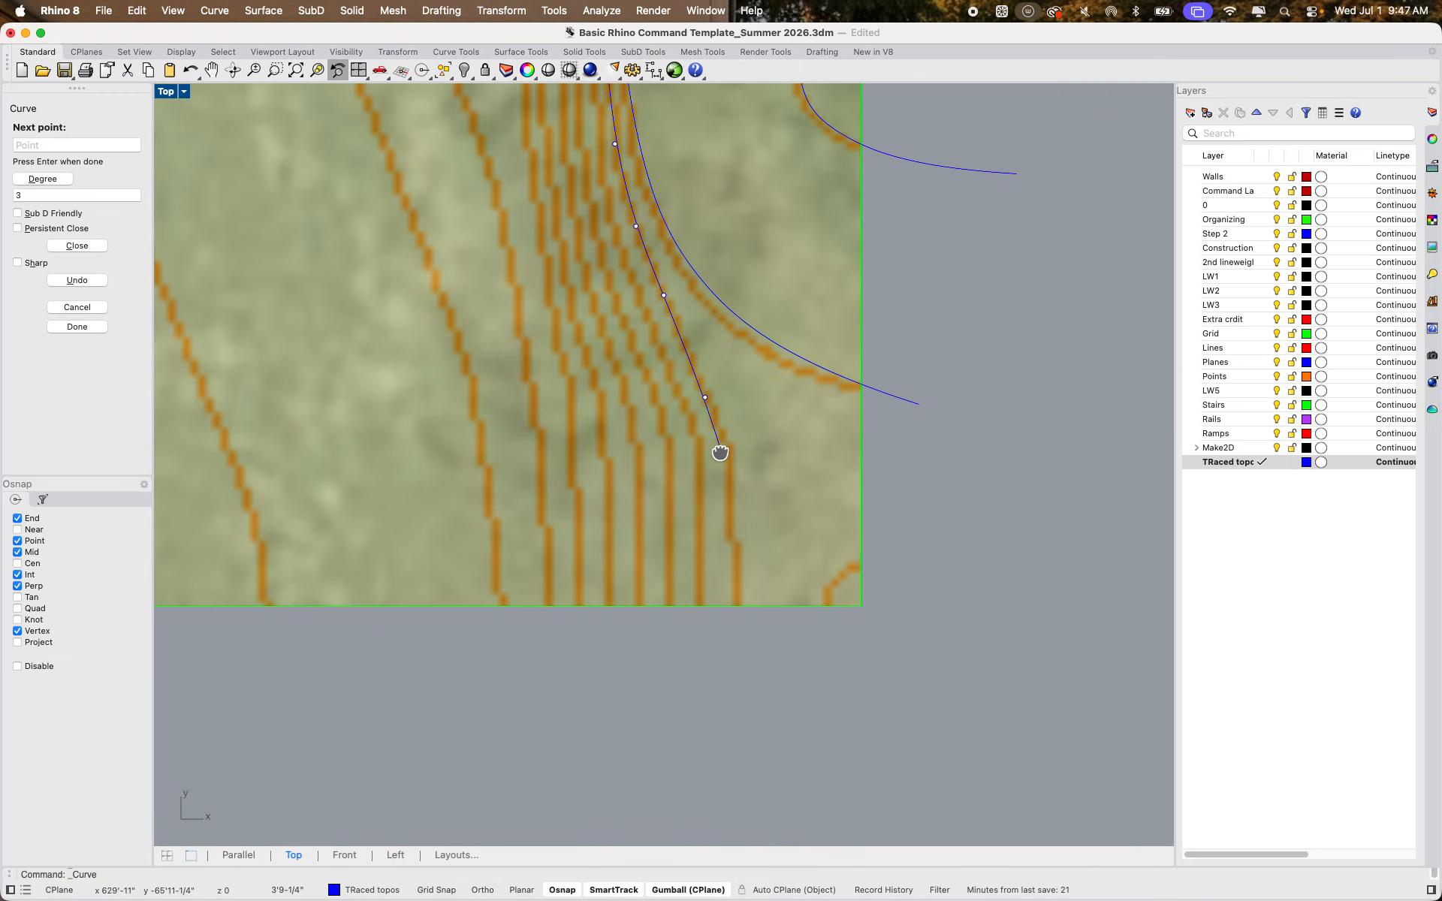
scroll(721, 444, down, 3)
click(721, 445)
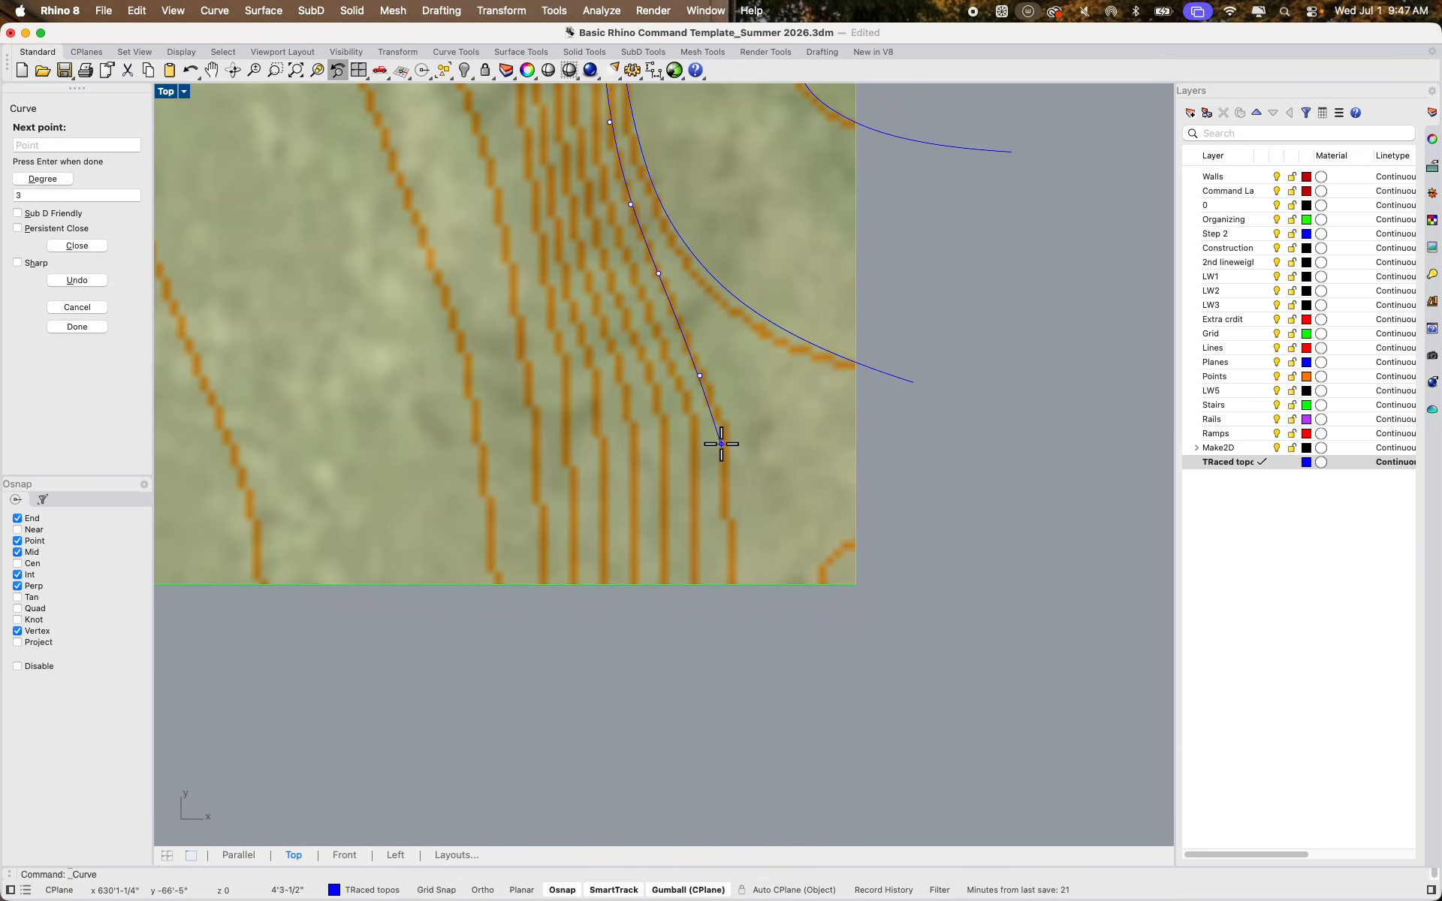
click(728, 666)
key(Return)
Trace another contour west of the previous curve, from above the north edge through the dense band, ending below the south edge on the third long line from the east
scroll(764, 682, down, 6)
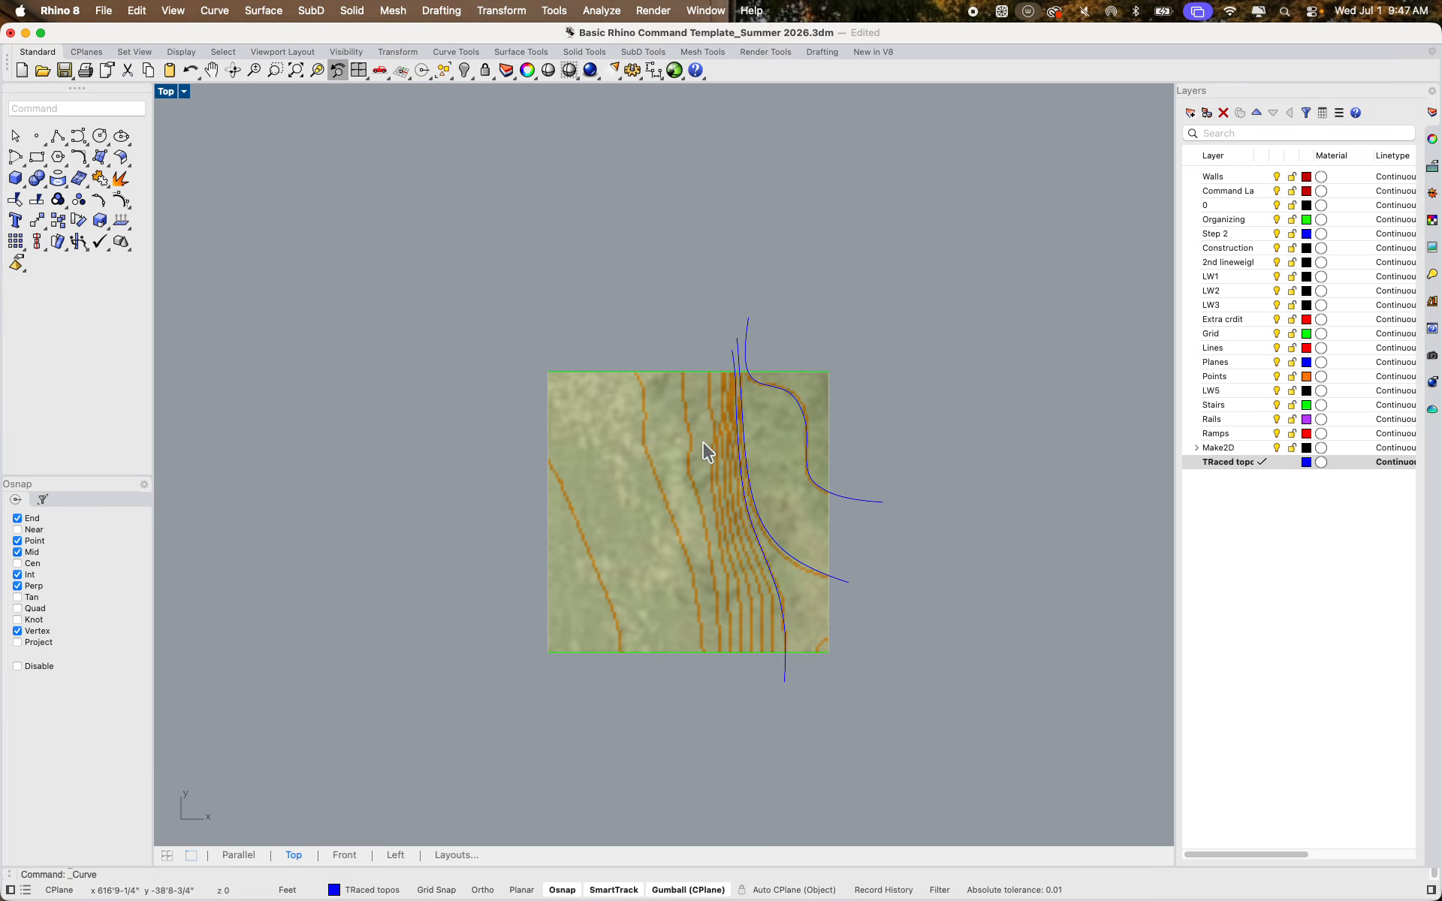
scroll(706, 440, up, 5)
scroll(797, 285, up, 6)
key(Return)
click(681, 254)
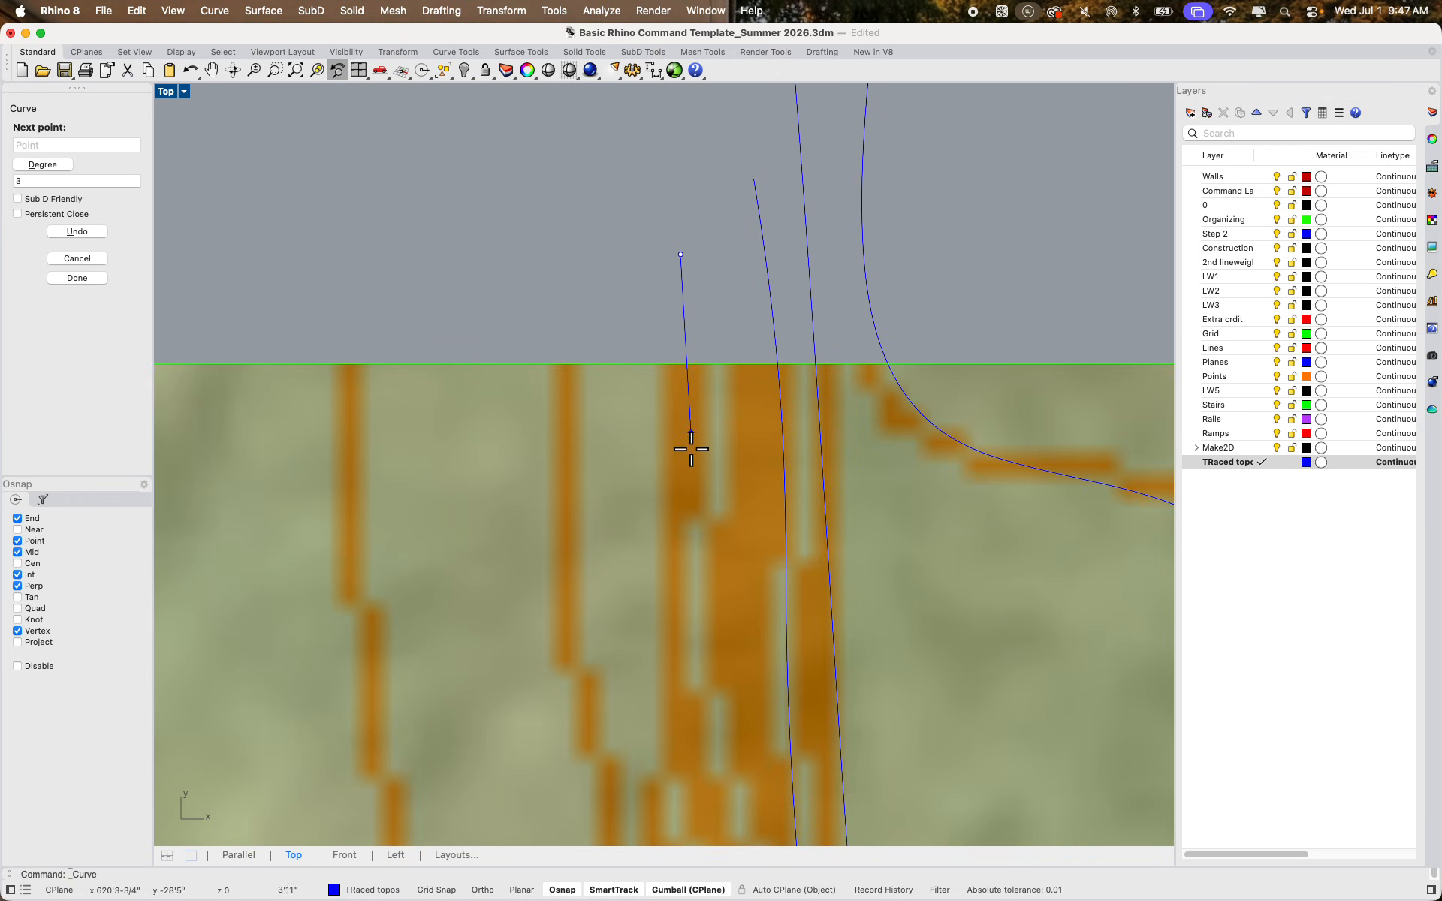
click(688, 463)
scroll(689, 463, down, 6)
right_drag(688, 571, 682, 416)
click(696, 465)
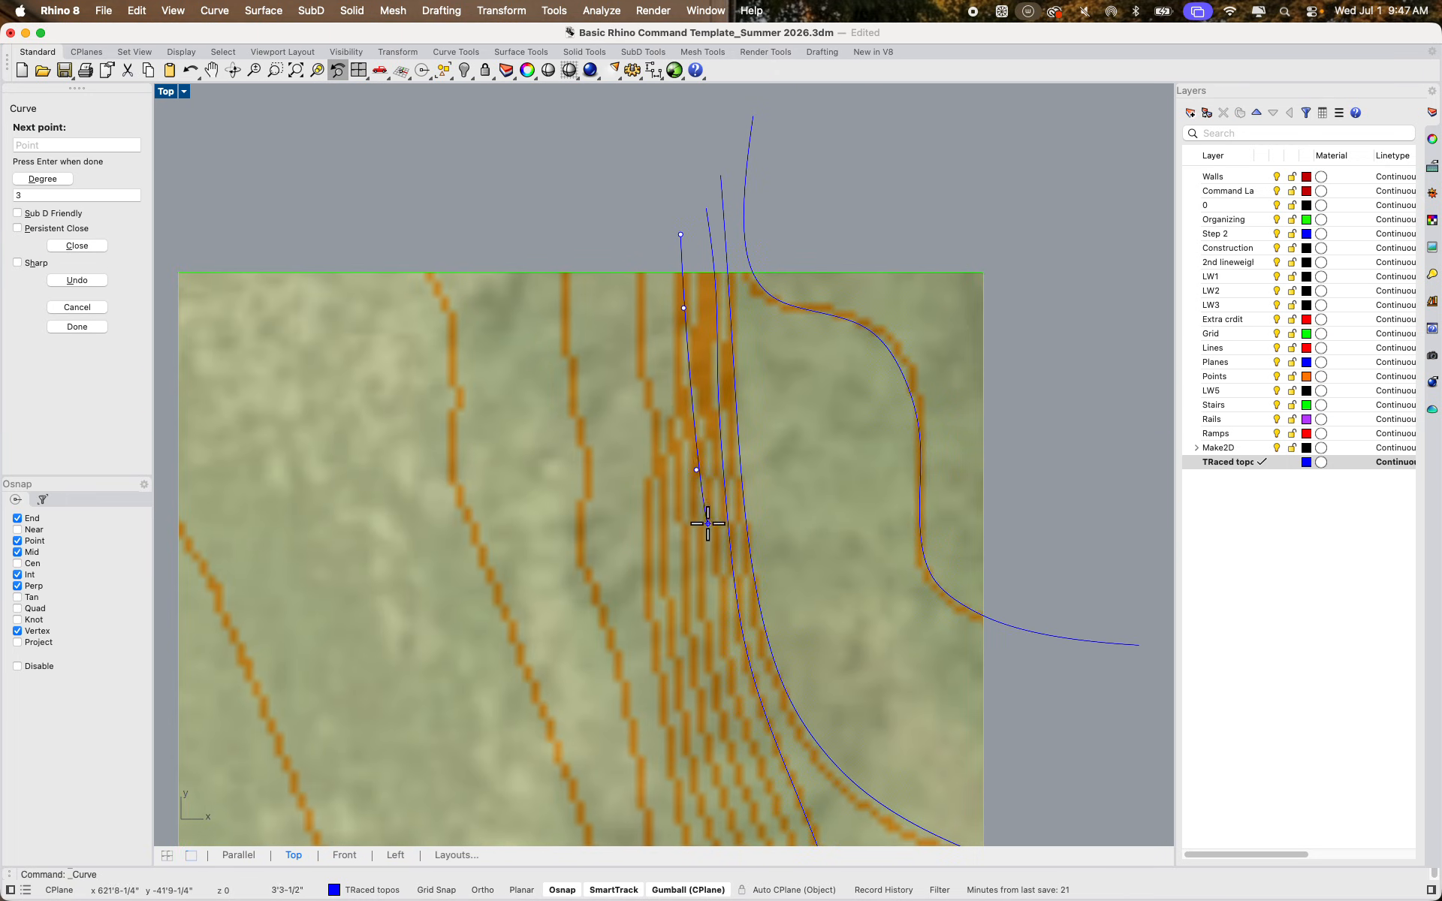
right_drag(705, 544, 679, 367)
scroll(680, 368, up, 6)
click(679, 368)
right_drag(680, 518, 669, 309)
click(683, 364)
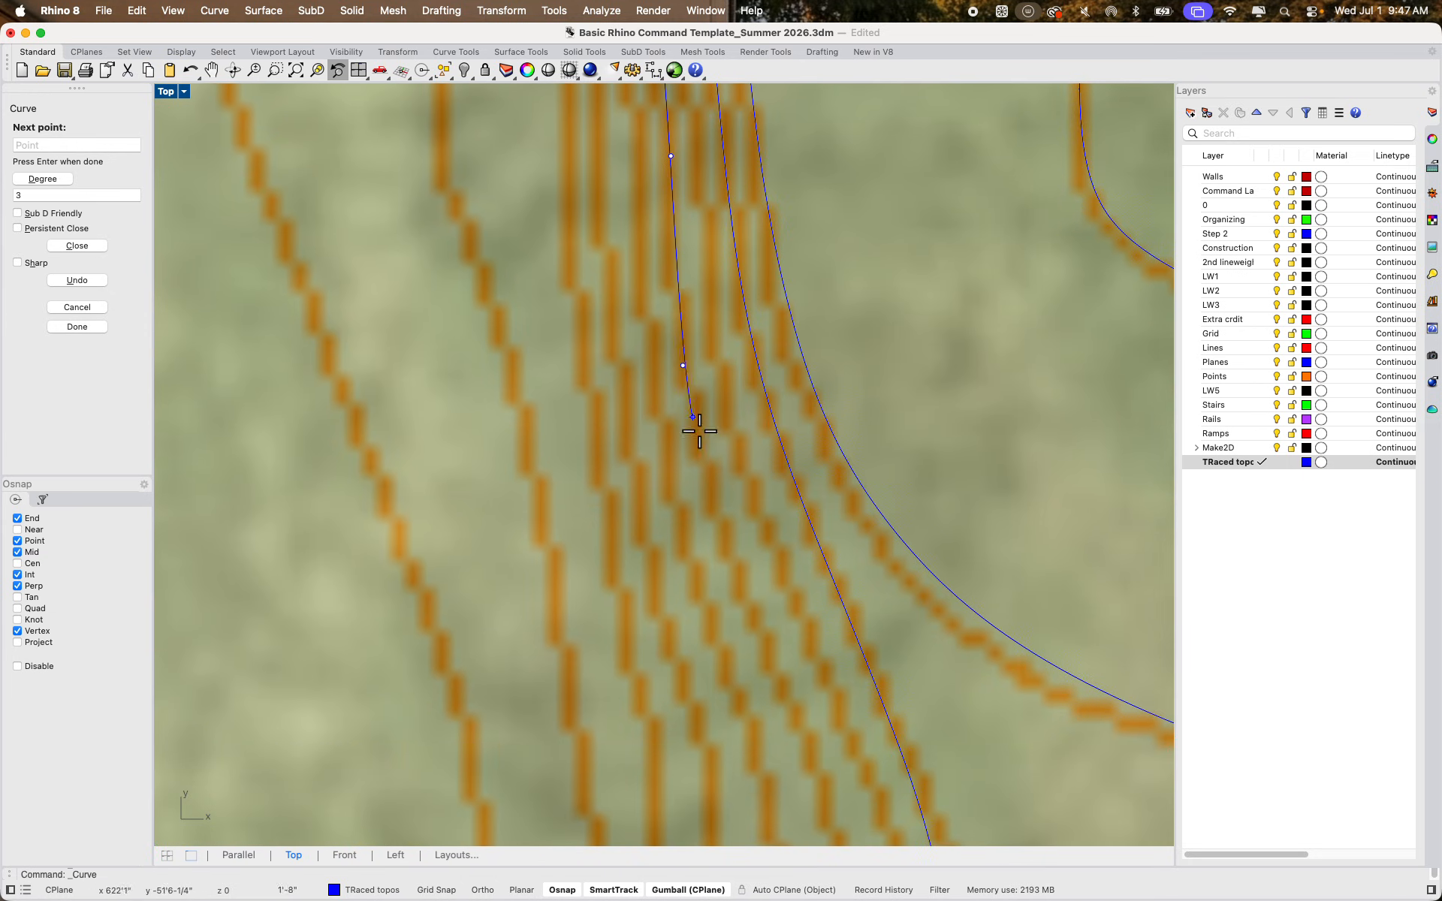
right_drag(716, 484, 650, 308)
click(657, 347)
right_drag(702, 464, 621, 232)
click(640, 291)
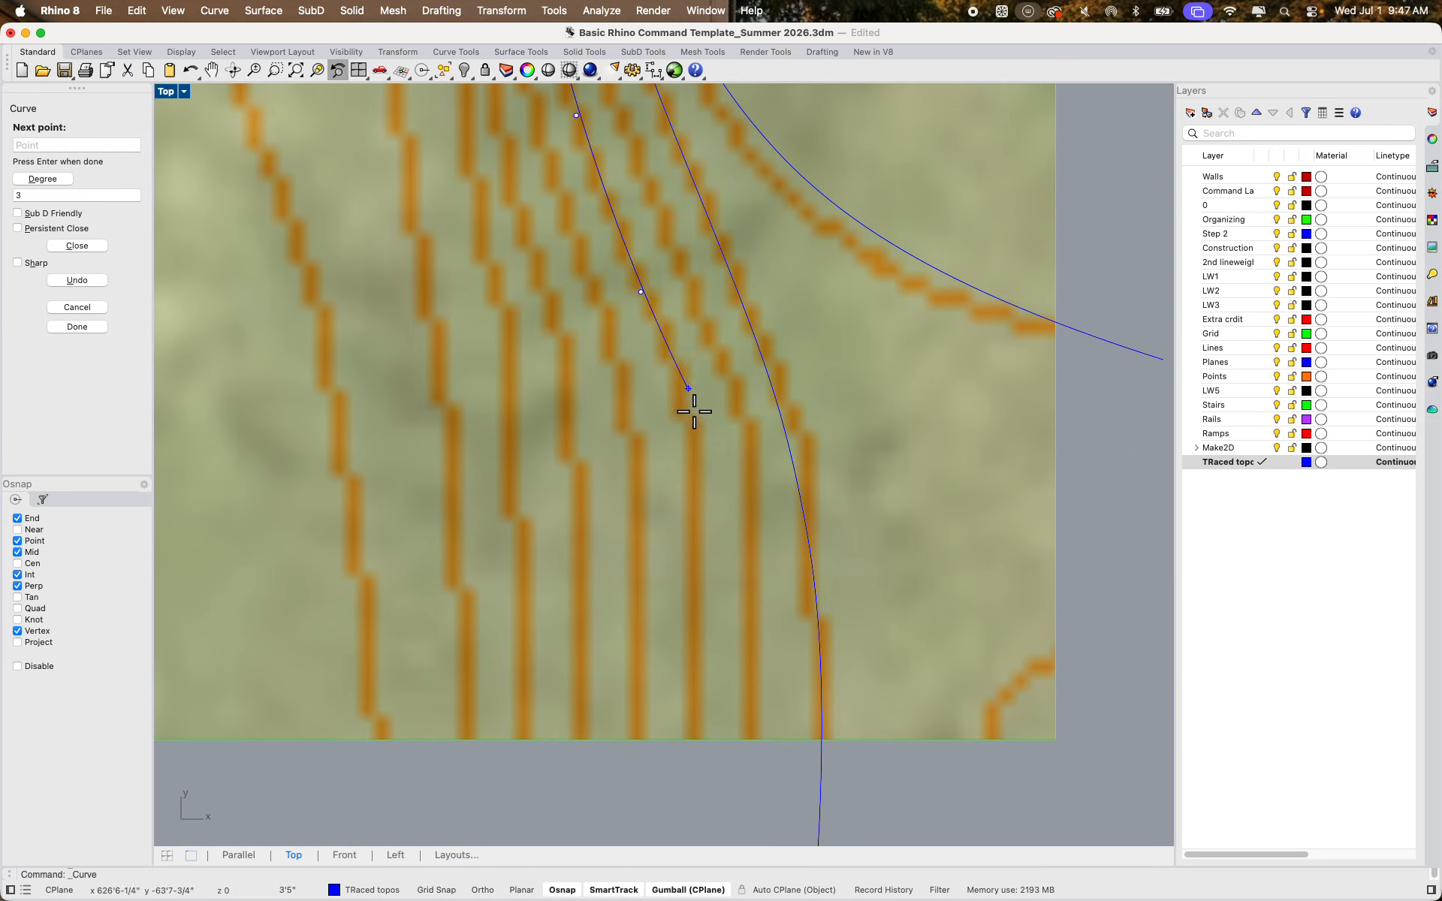
click(698, 461)
click(699, 614)
right_drag(699, 659, 691, 460)
click(689, 482)
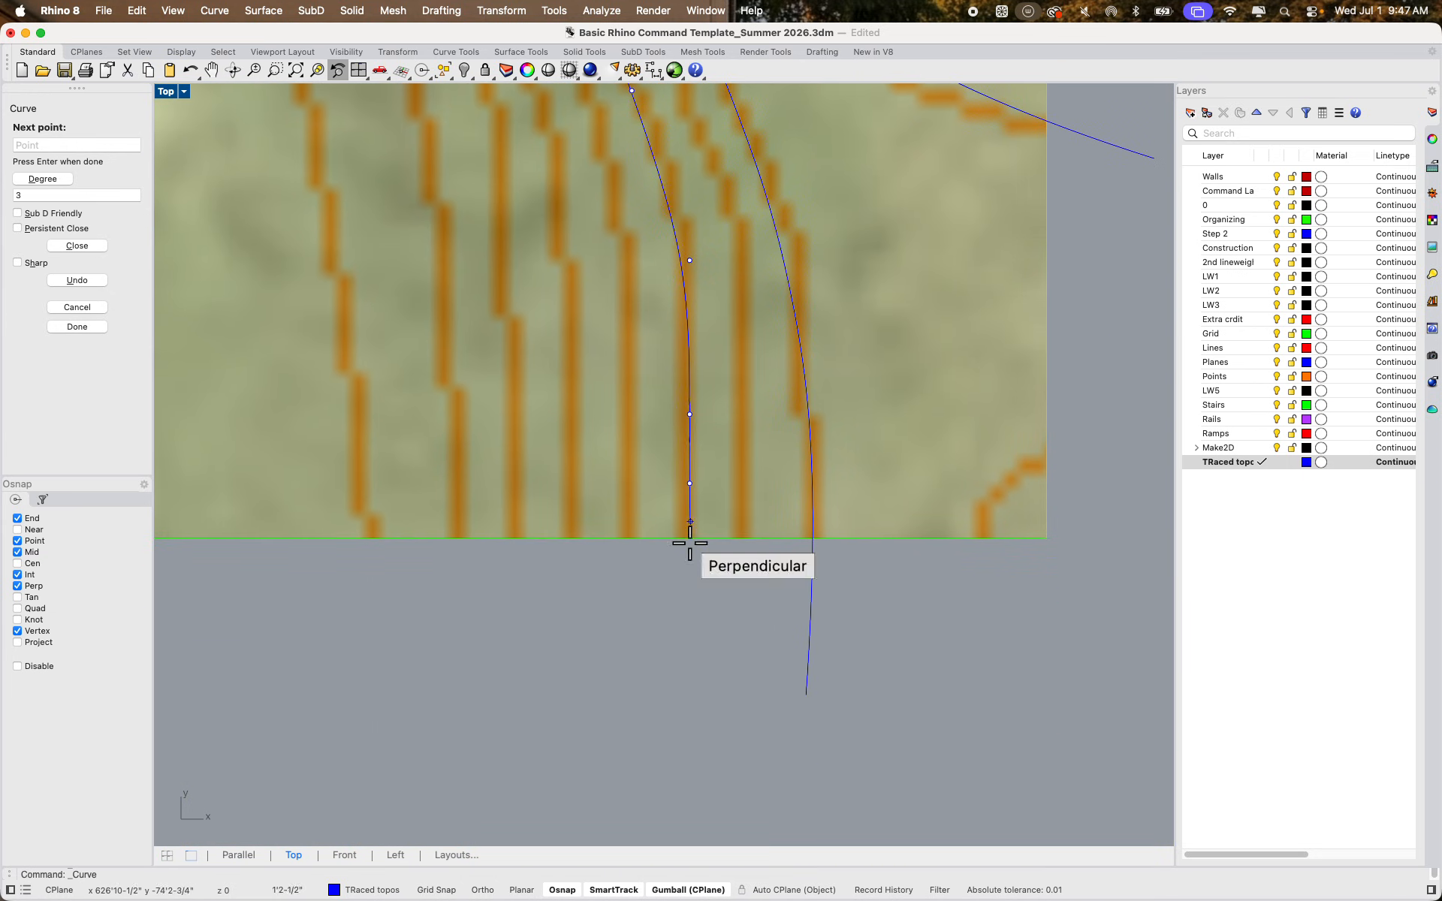
click(660, 720)
key(Return)
scroll(661, 732, down, 15)
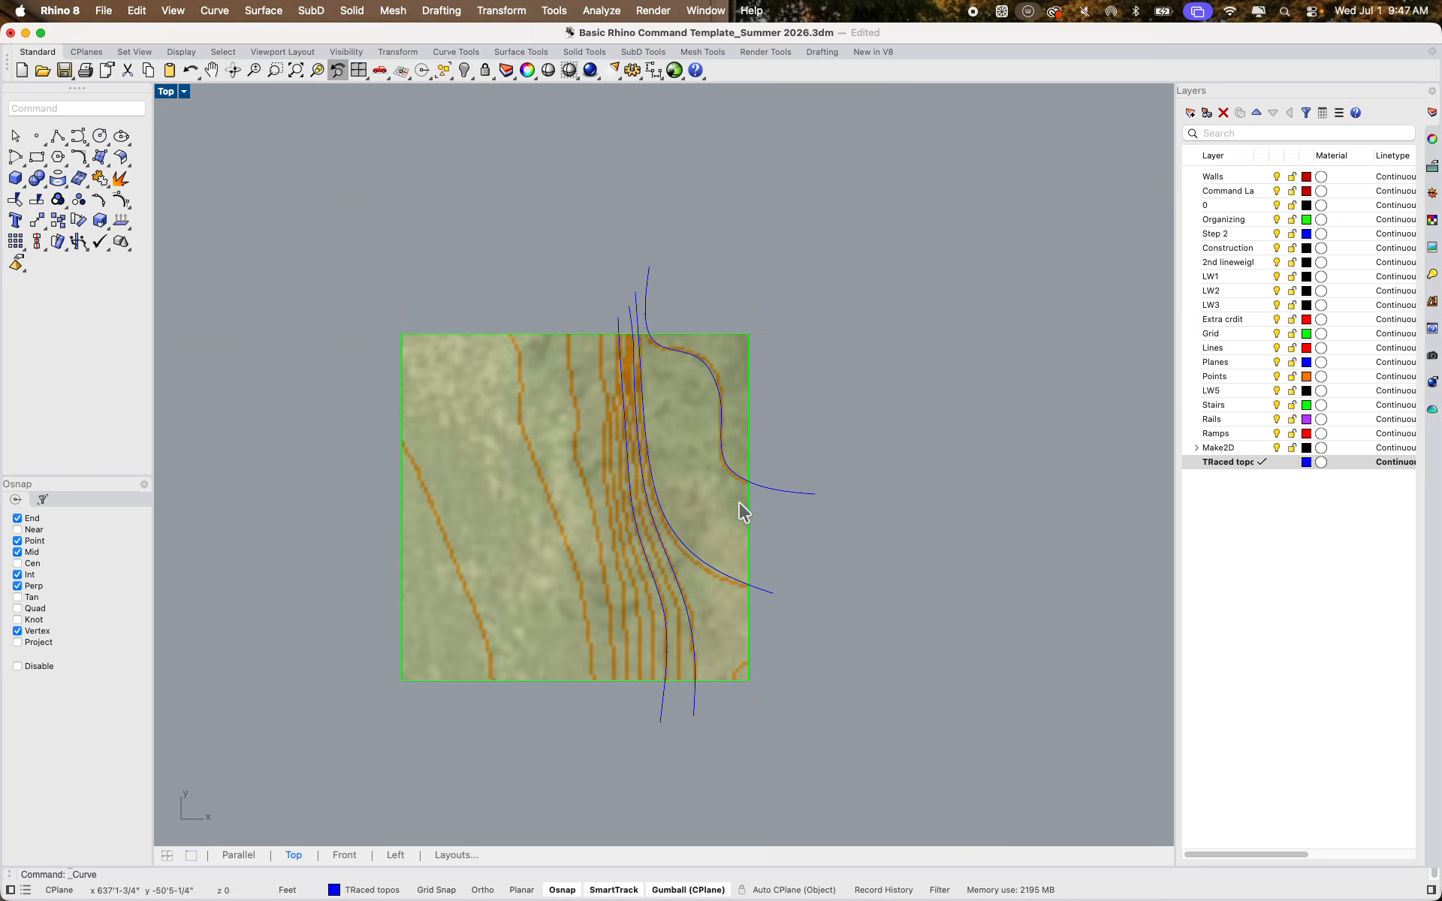
click(55, 135)
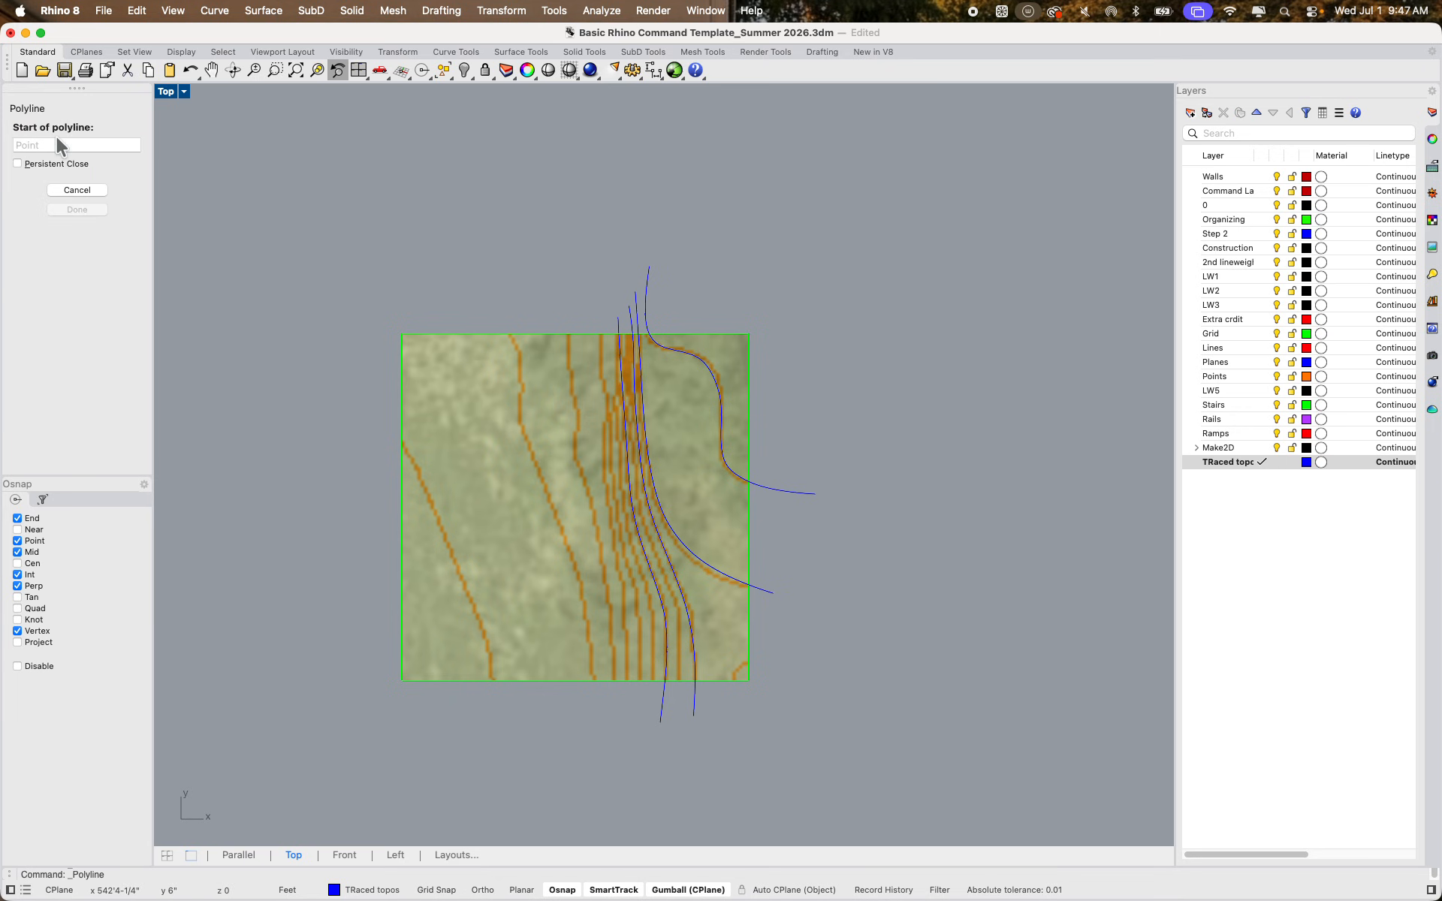
scroll(631, 308, up, 5)
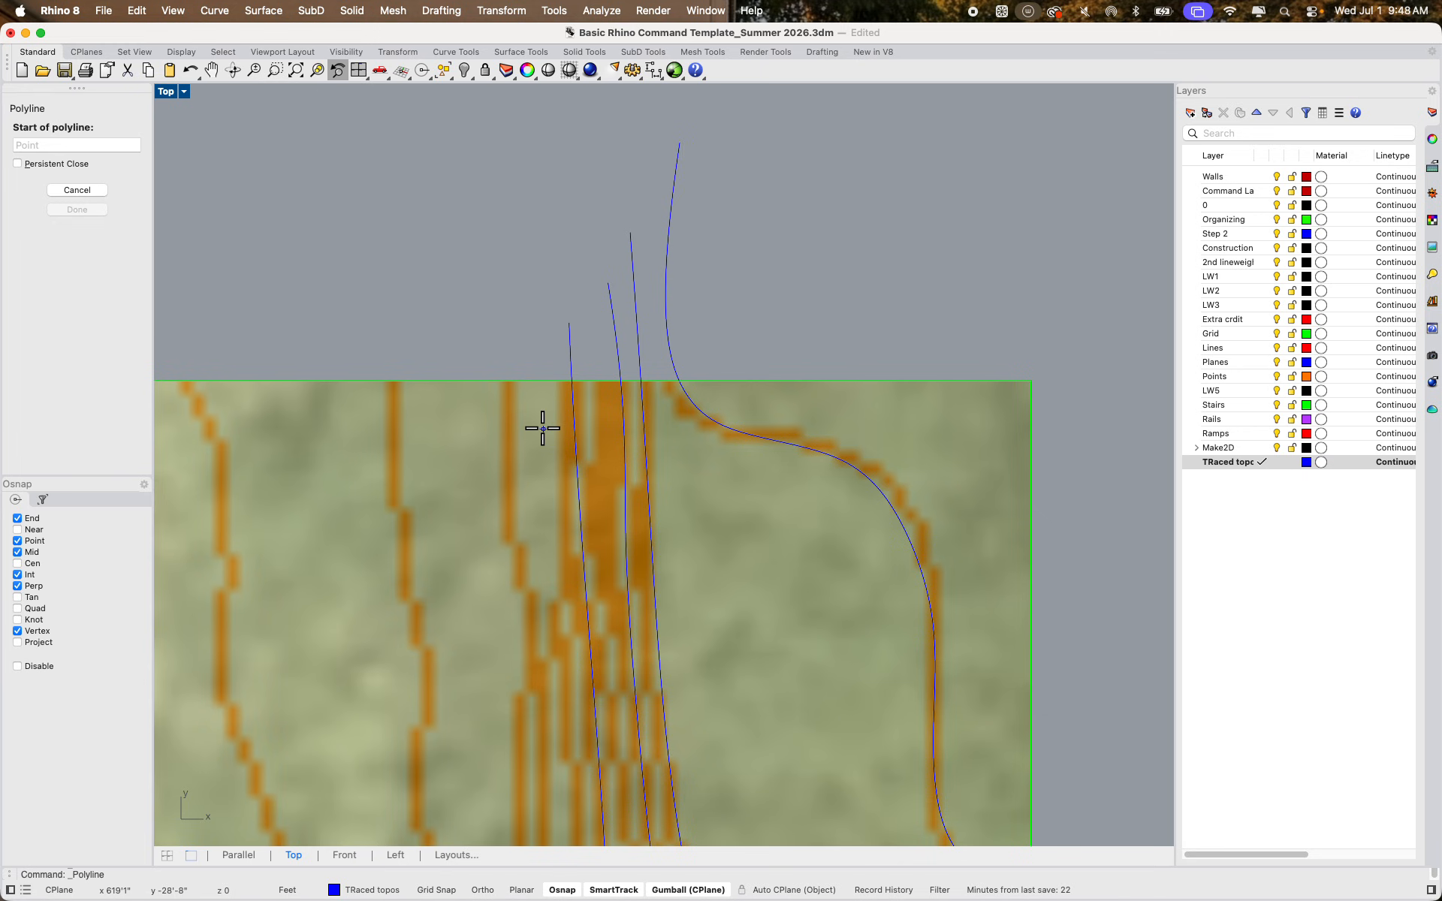
key(Escape)
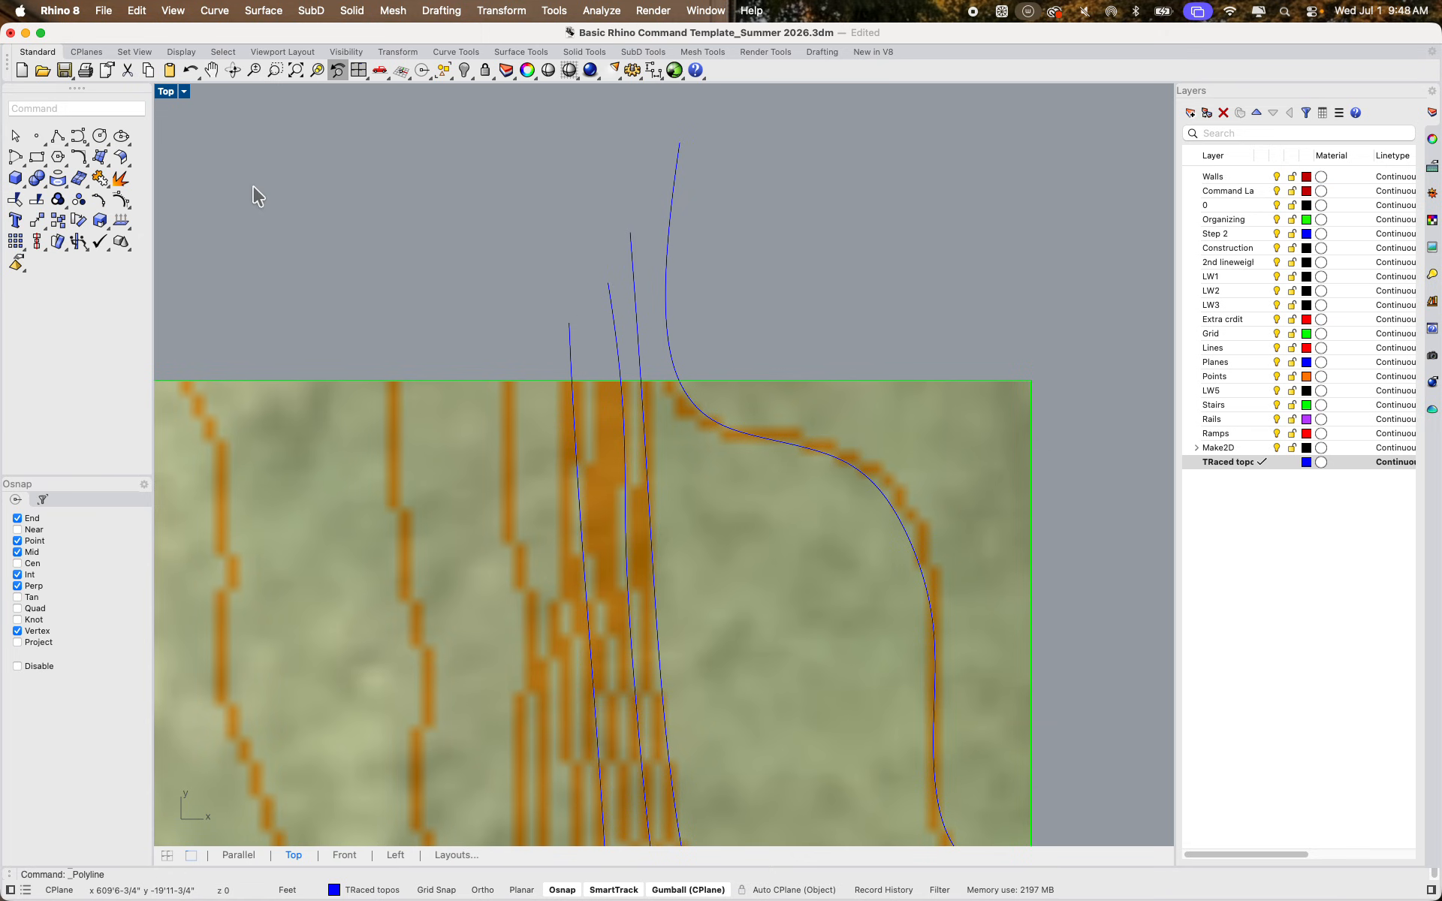
Trace the next isolated contour west at the north edge with a degree 3 curve, ending below the south edge on the fourth long line from the east
click(78, 135)
scroll(526, 255, up, 2)
click(475, 216)
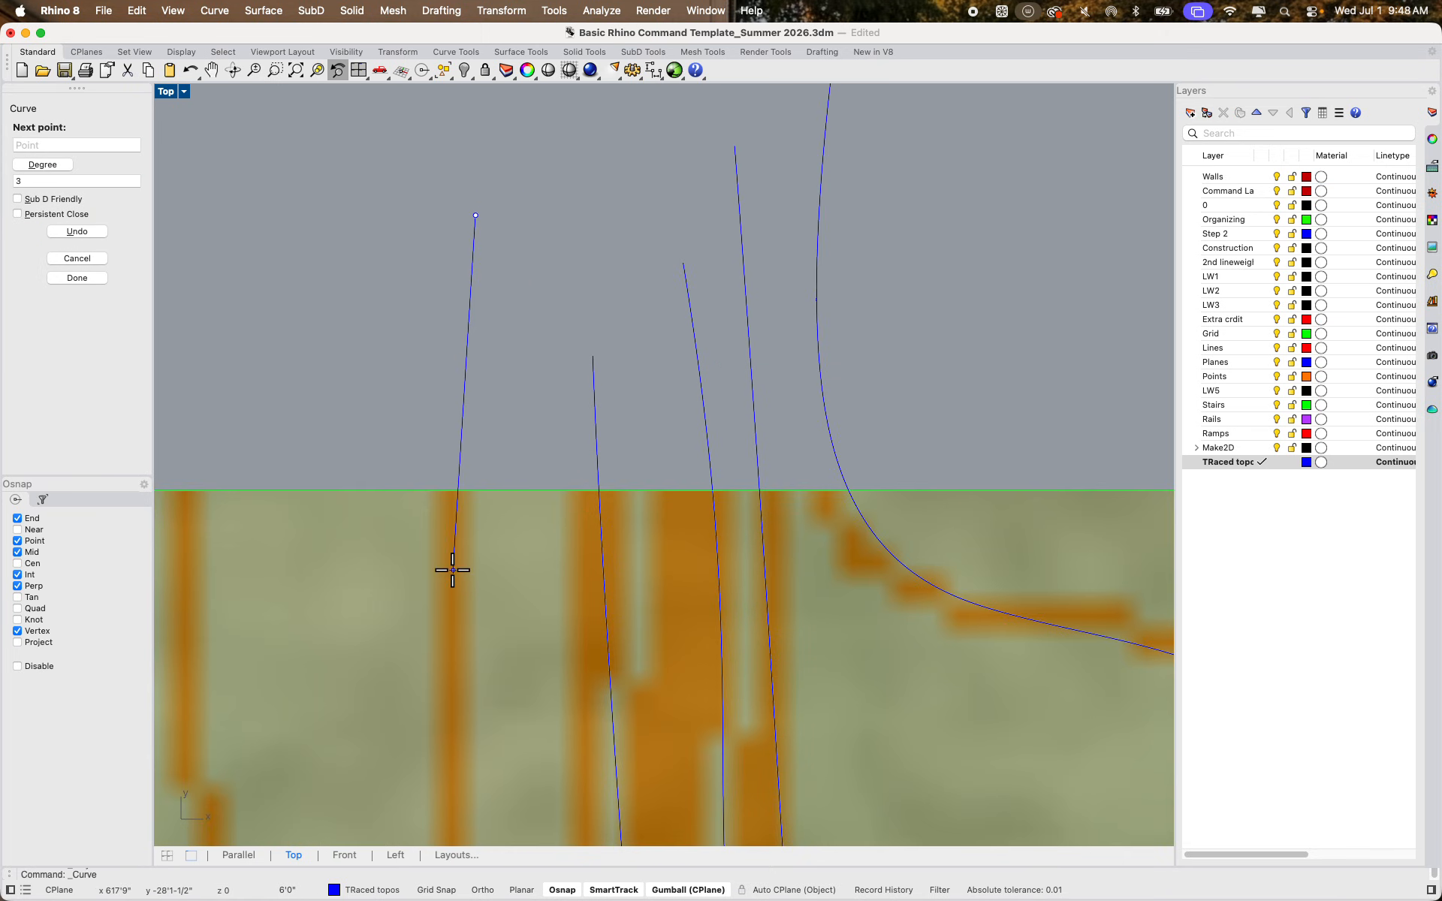
click(450, 574)
scroll(470, 441, down, 3)
scroll(418, 421, up, 4)
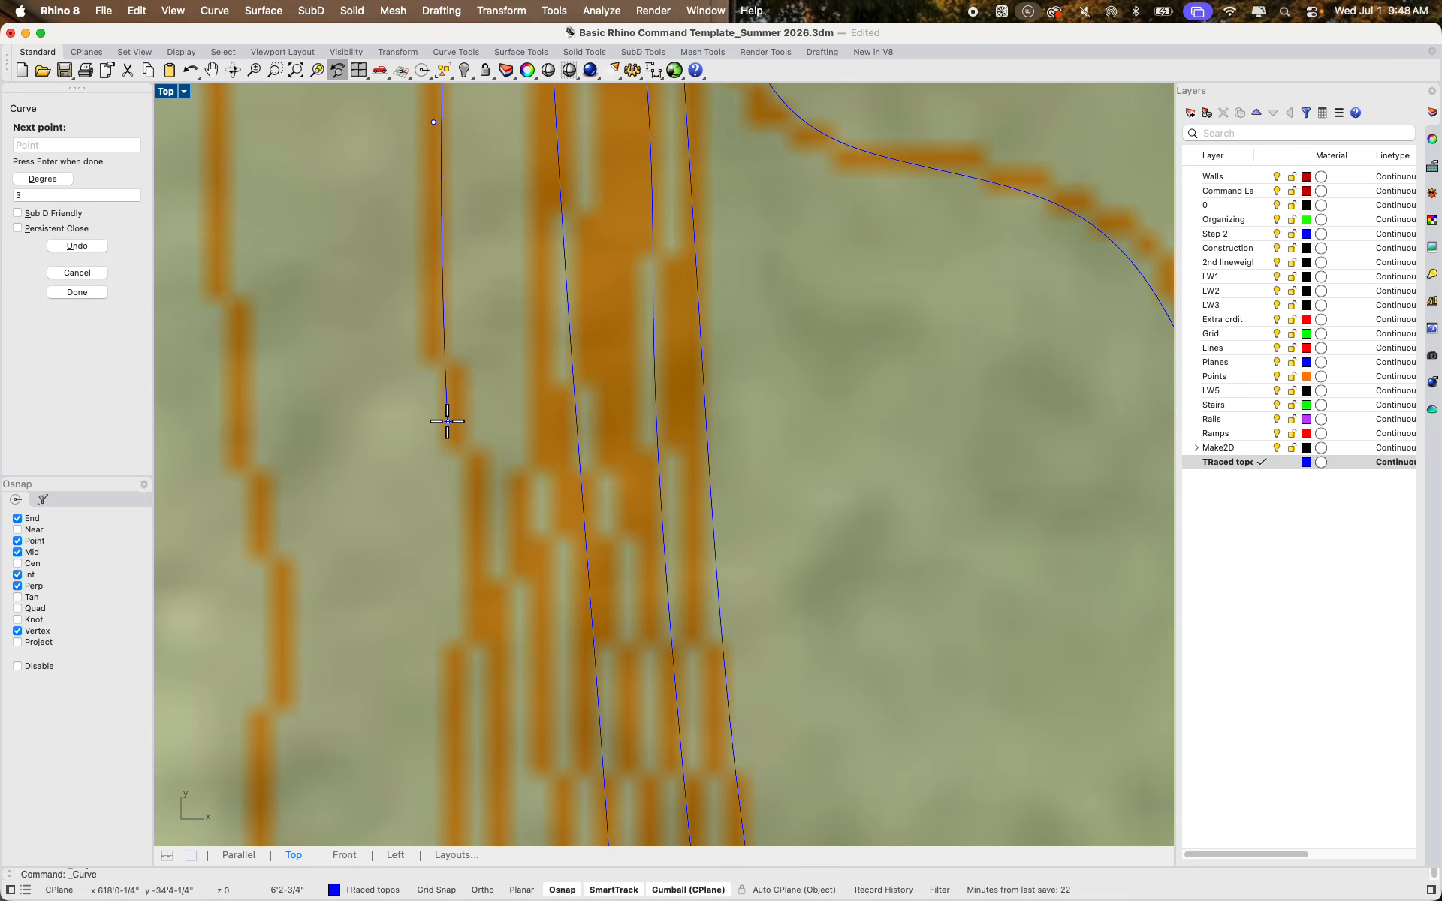
click(448, 421)
right_drag(539, 617, 435, 286)
click(449, 344)
right_drag(467, 544, 356, 261)
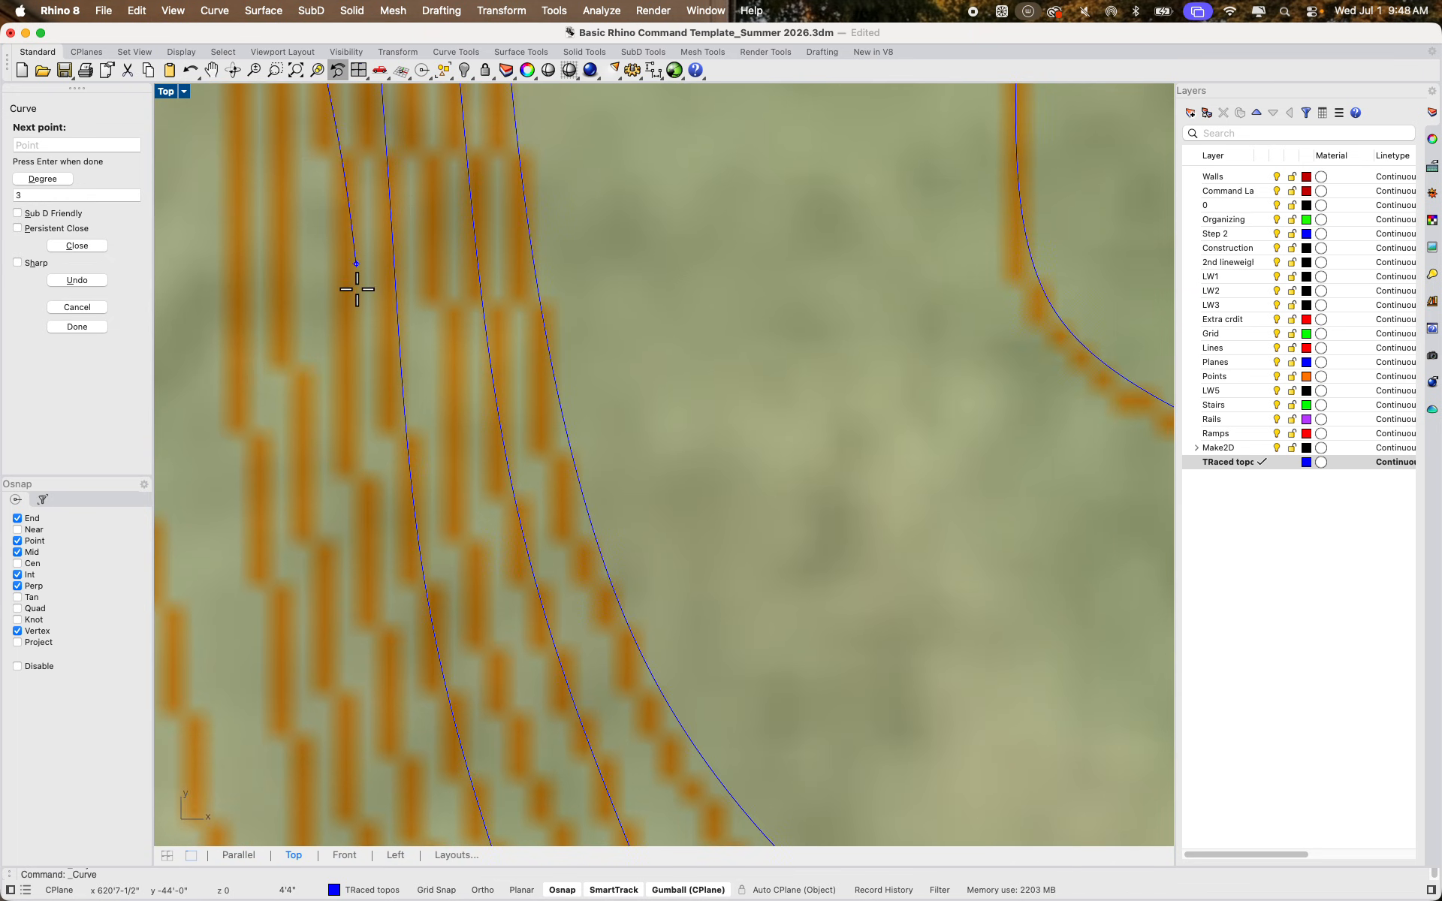
click(351, 415)
mouse_move(360, 582)
right_down()
mouse_move(300, 380)
mouse_move(299, 285)
right_up()
click(318, 425)
right_drag(396, 633, 301, 289)
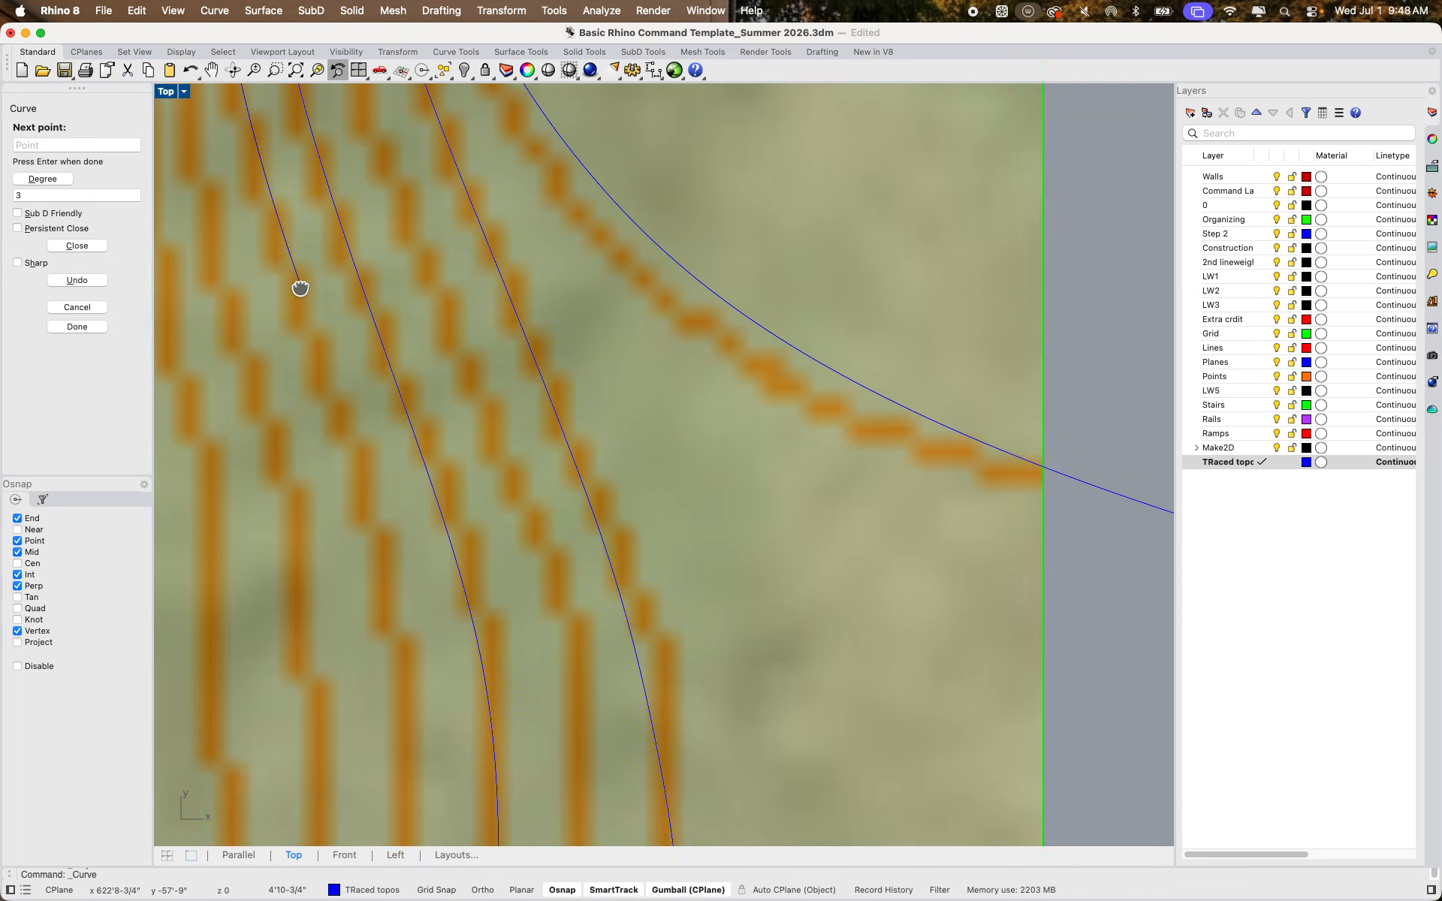
right_drag(392, 587, 397, 334)
click(399, 376)
right_drag(413, 641, 431, 373)
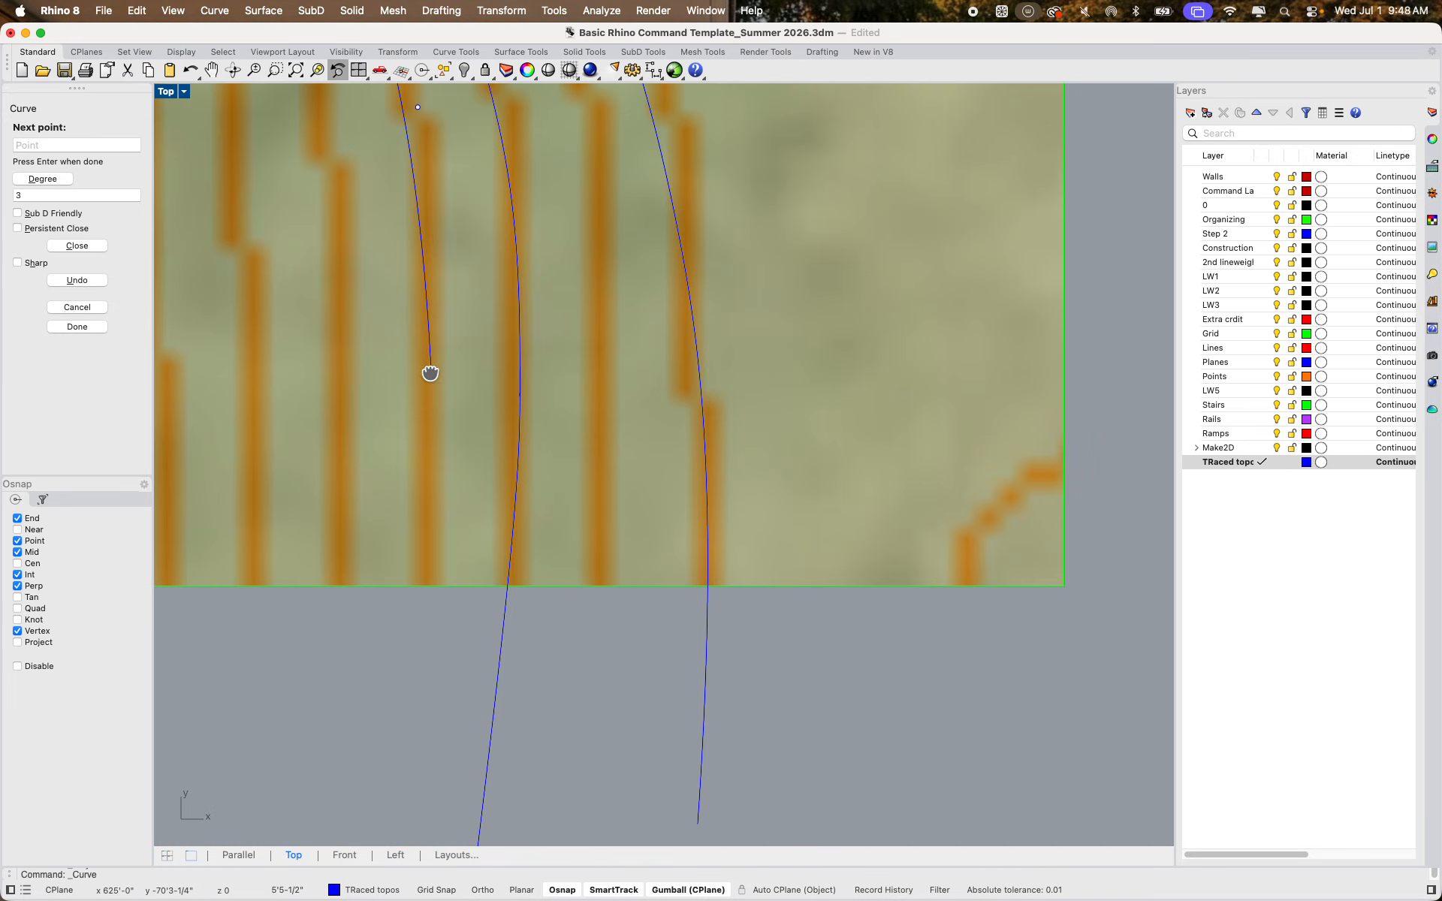
click(429, 402)
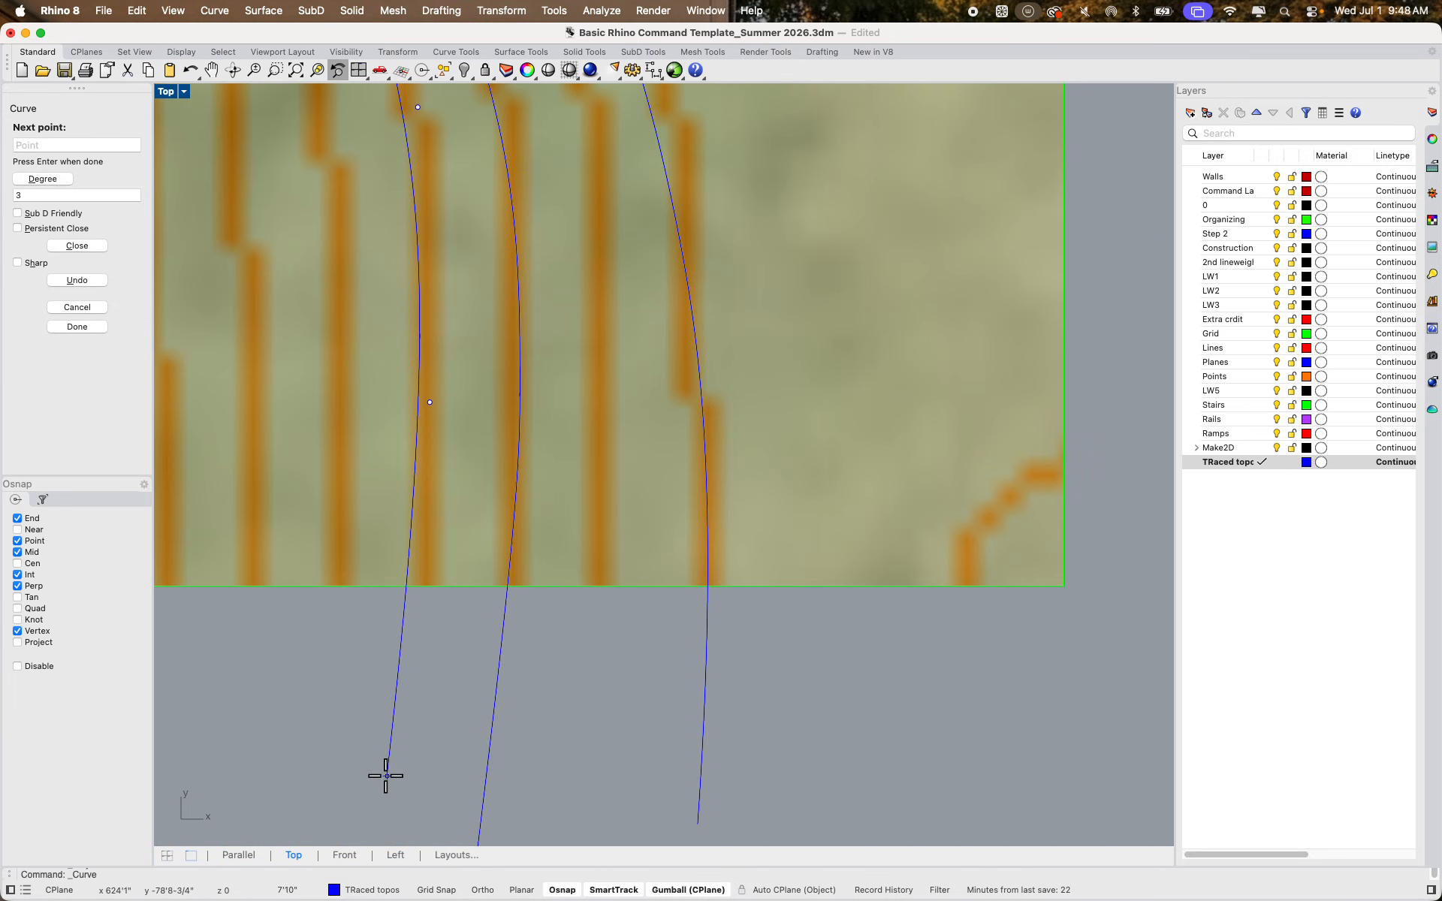
click(386, 776)
scroll(386, 775, down, 6)
key(Return)
scroll(386, 750, down, 10)
right_drag(392, 643, 621, 637)
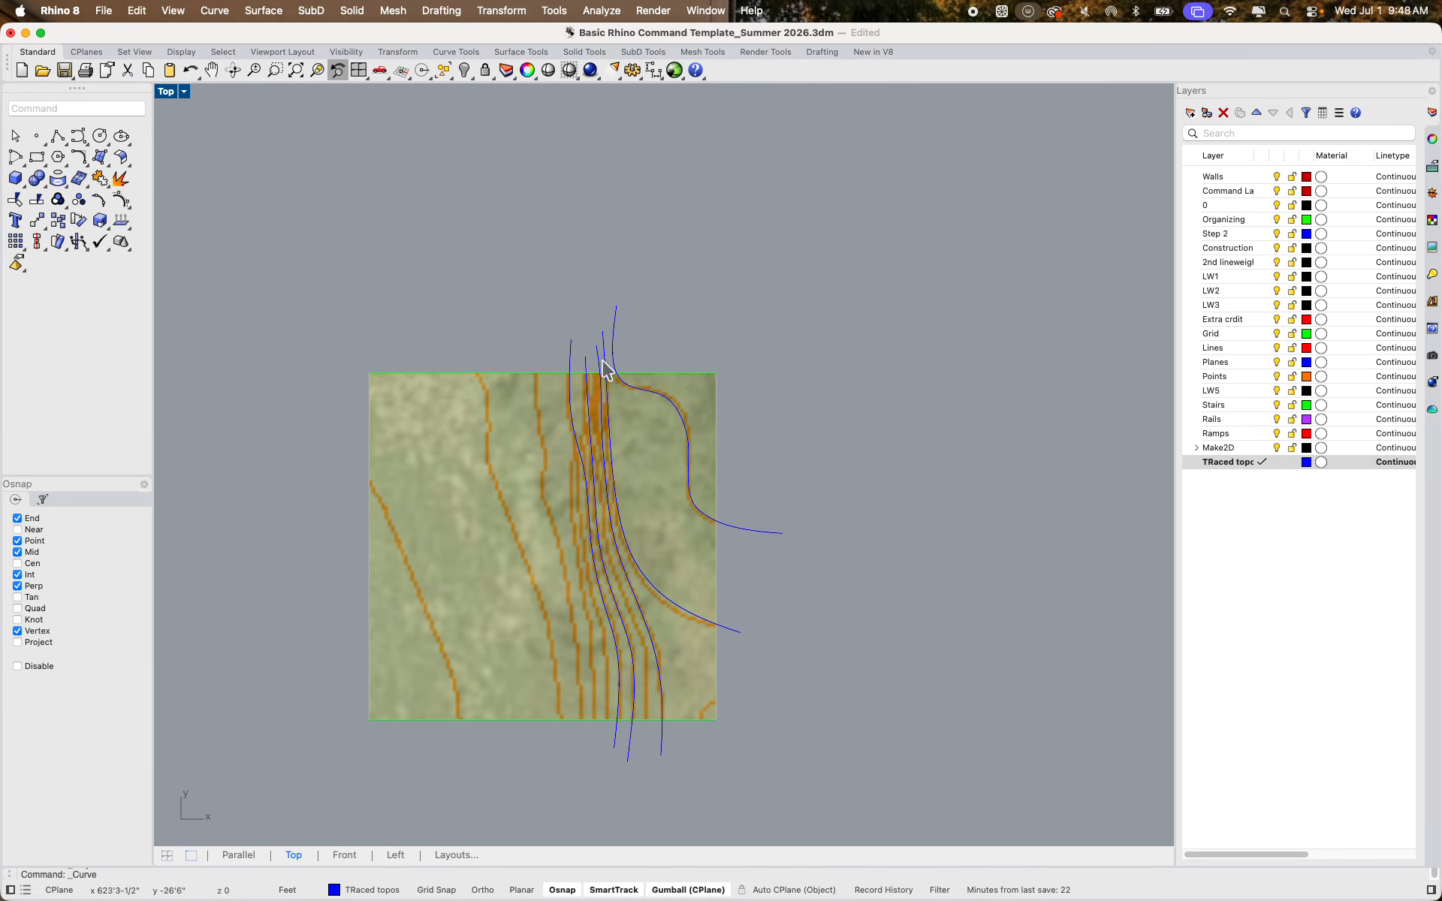
Trace the third contour from the west with a curve running from above the north edge, along the dense band's west side, to below the south edge
scroll(607, 370, up, 6)
key(Return)
click(370, 303)
click(375, 480)
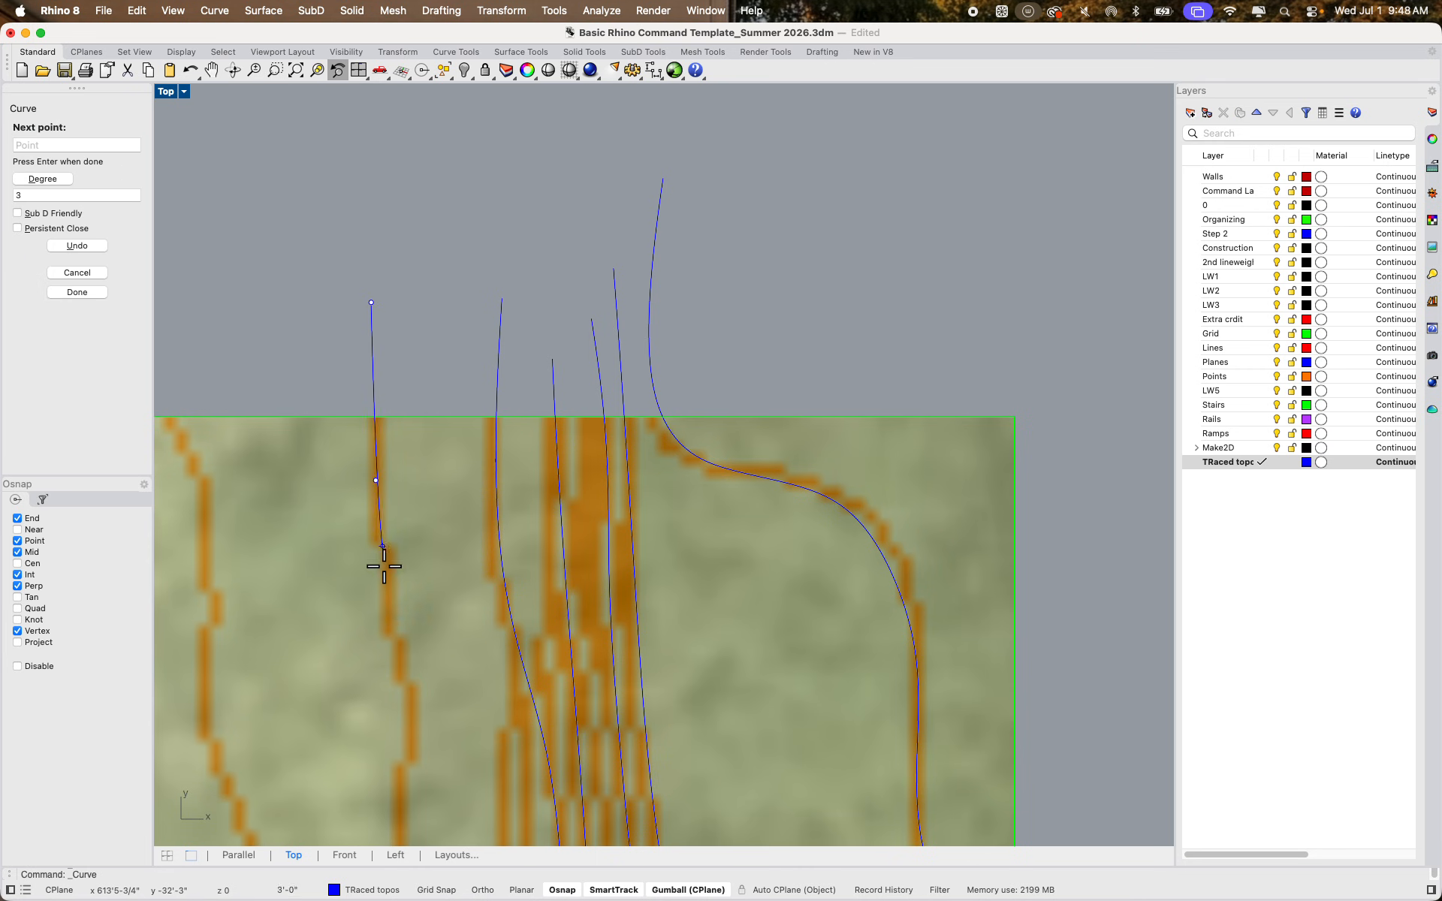
right_drag(385, 676, 405, 421)
click(419, 450)
right_drag(444, 630, 460, 414)
click(448, 406)
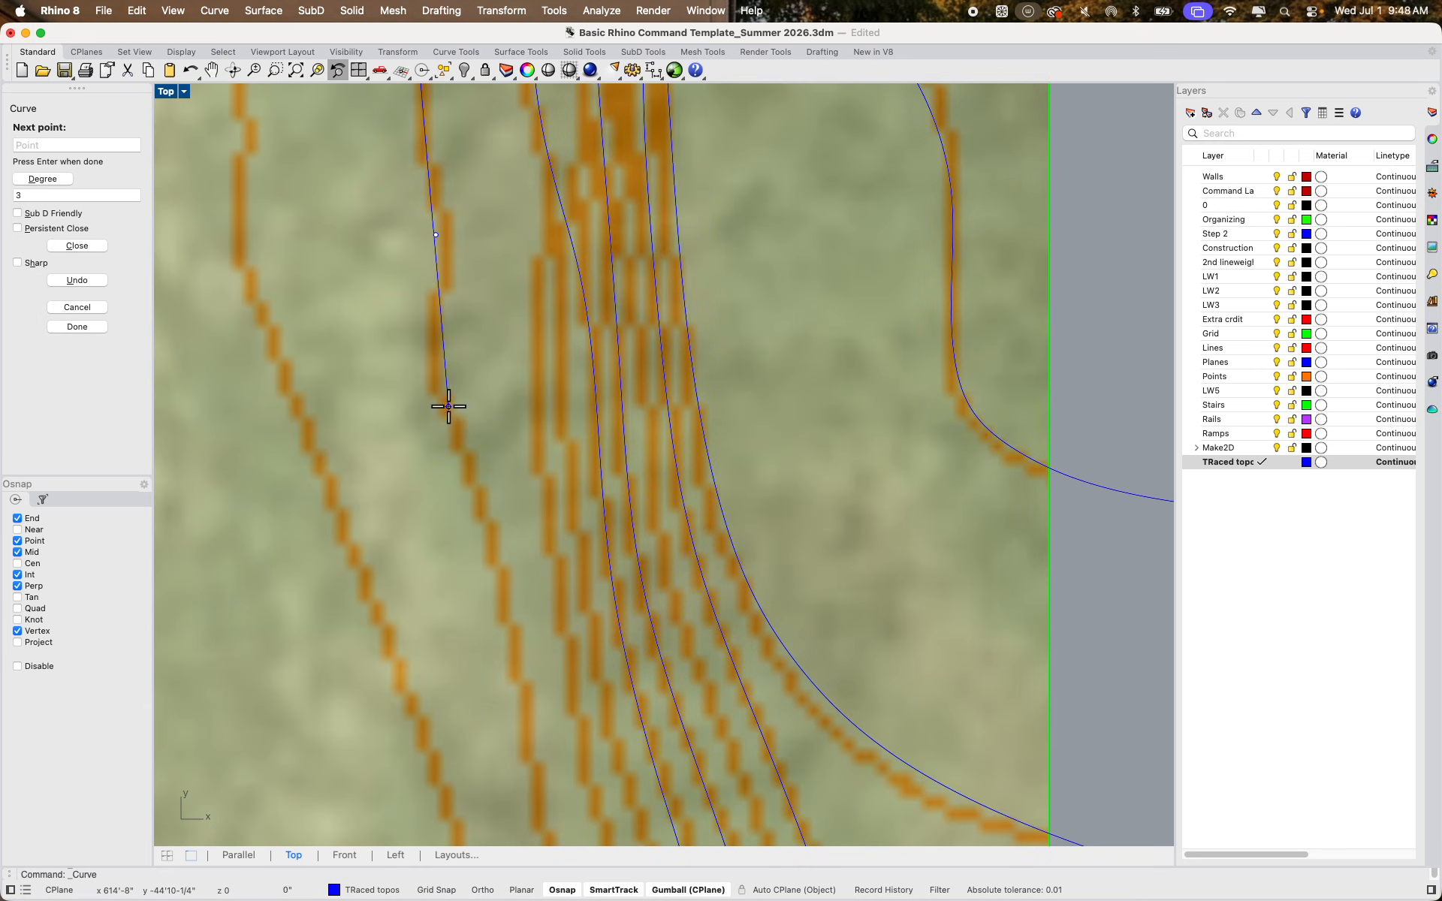
right_drag(517, 548, 482, 399)
click(469, 425)
right_drag(495, 620, 479, 422)
click(481, 459)
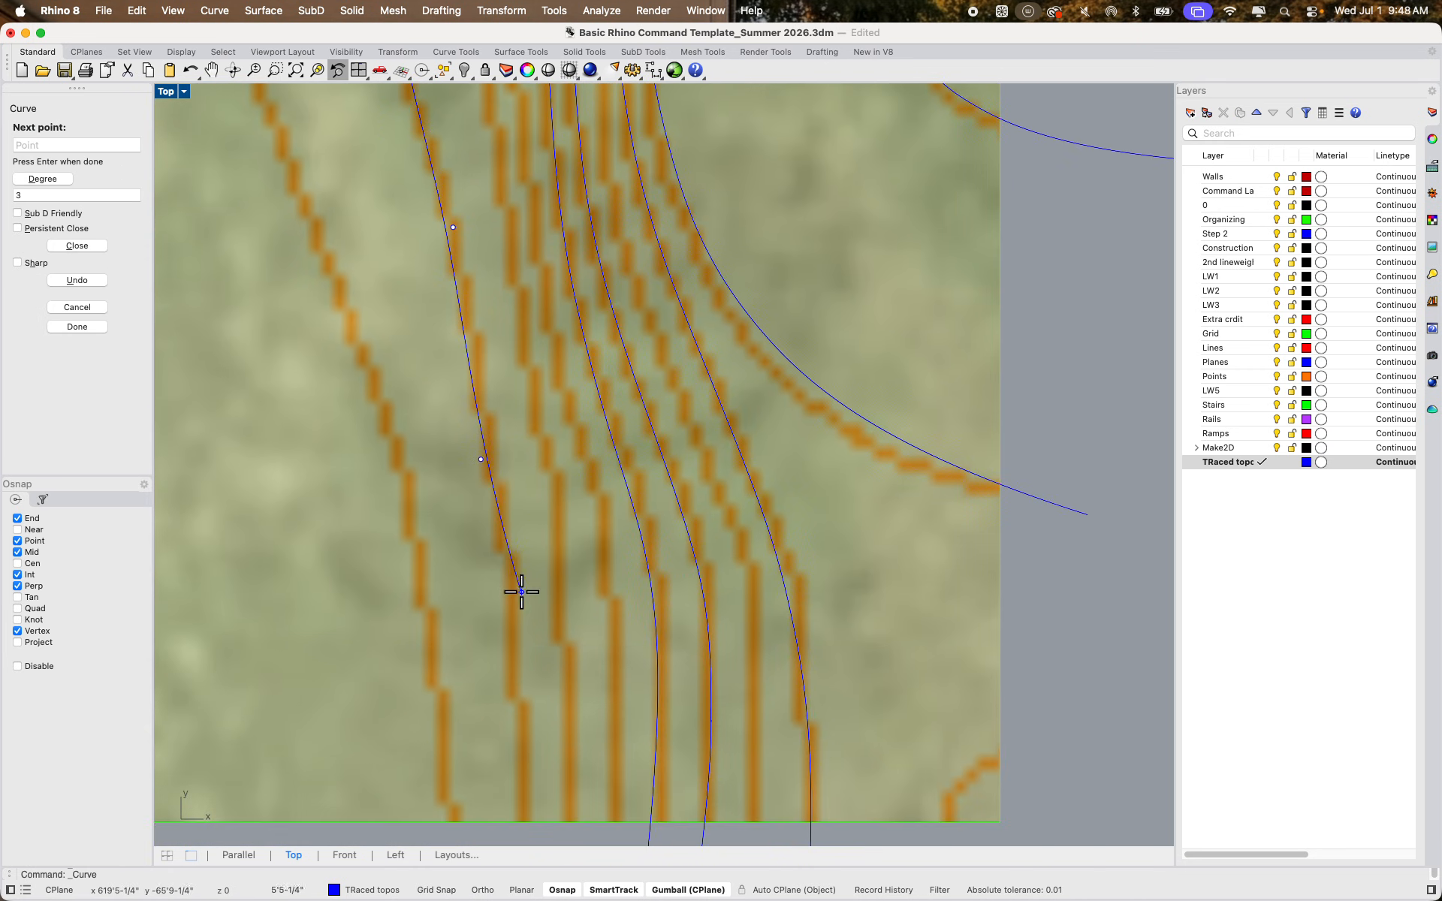
right_drag(521, 592, 478, 359)
click(474, 424)
click(485, 549)
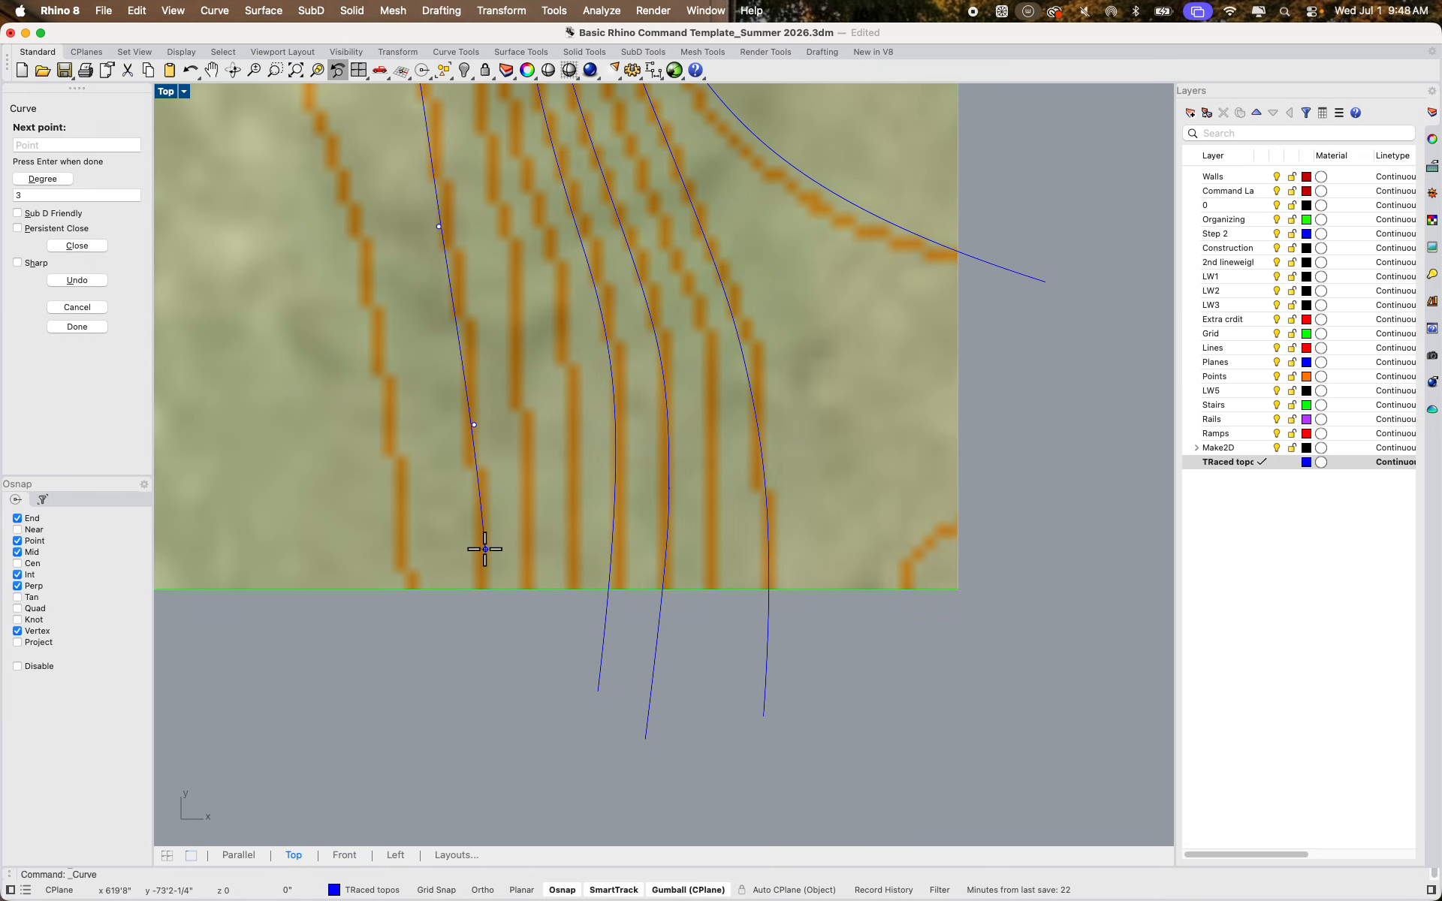
click(449, 763)
right_click(439, 705)
scroll(437, 683, down, 14)
right_drag(431, 635, 620, 674)
Trace the westernmost contour with a curve starting outside the square's west edge and ending below its south edge
scroll(513, 626, up, 8)
right_click(359, 334)
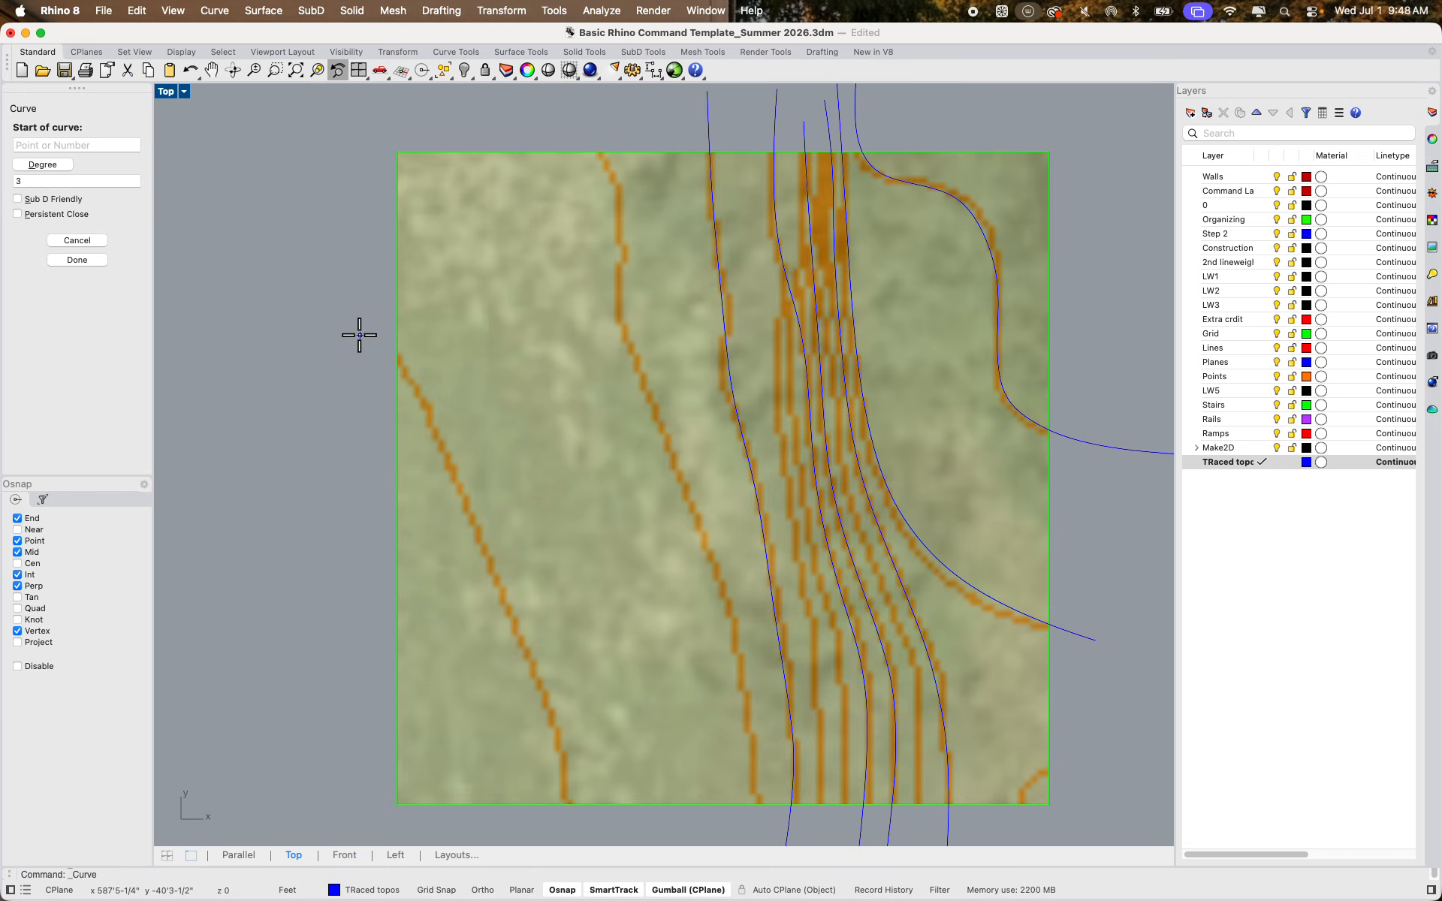
click(322, 263)
click(462, 470)
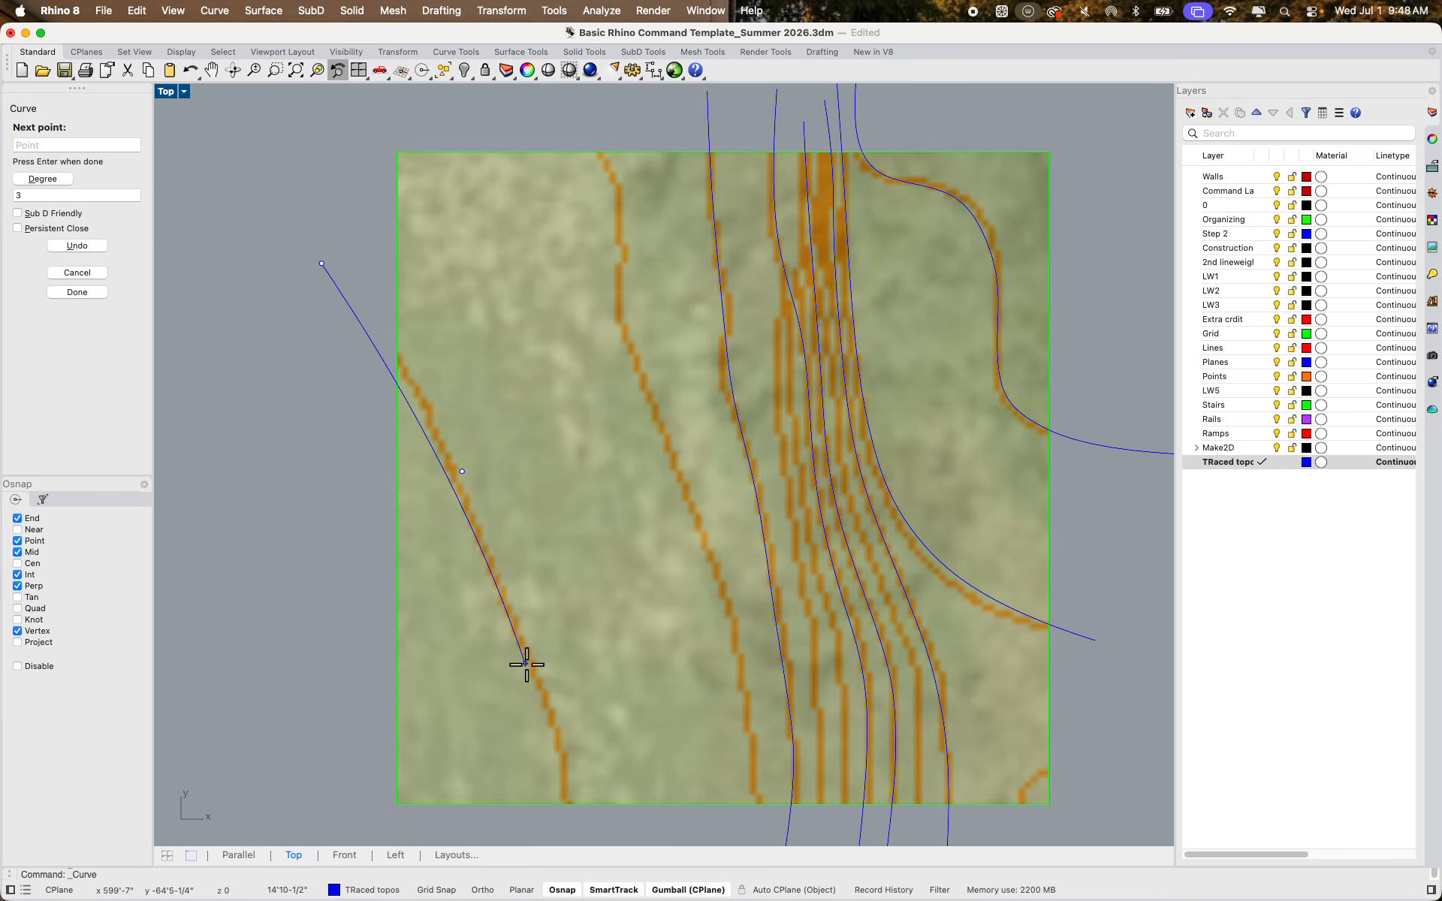
right_drag(525, 663, 499, 512)
click(503, 512)
click(531, 619)
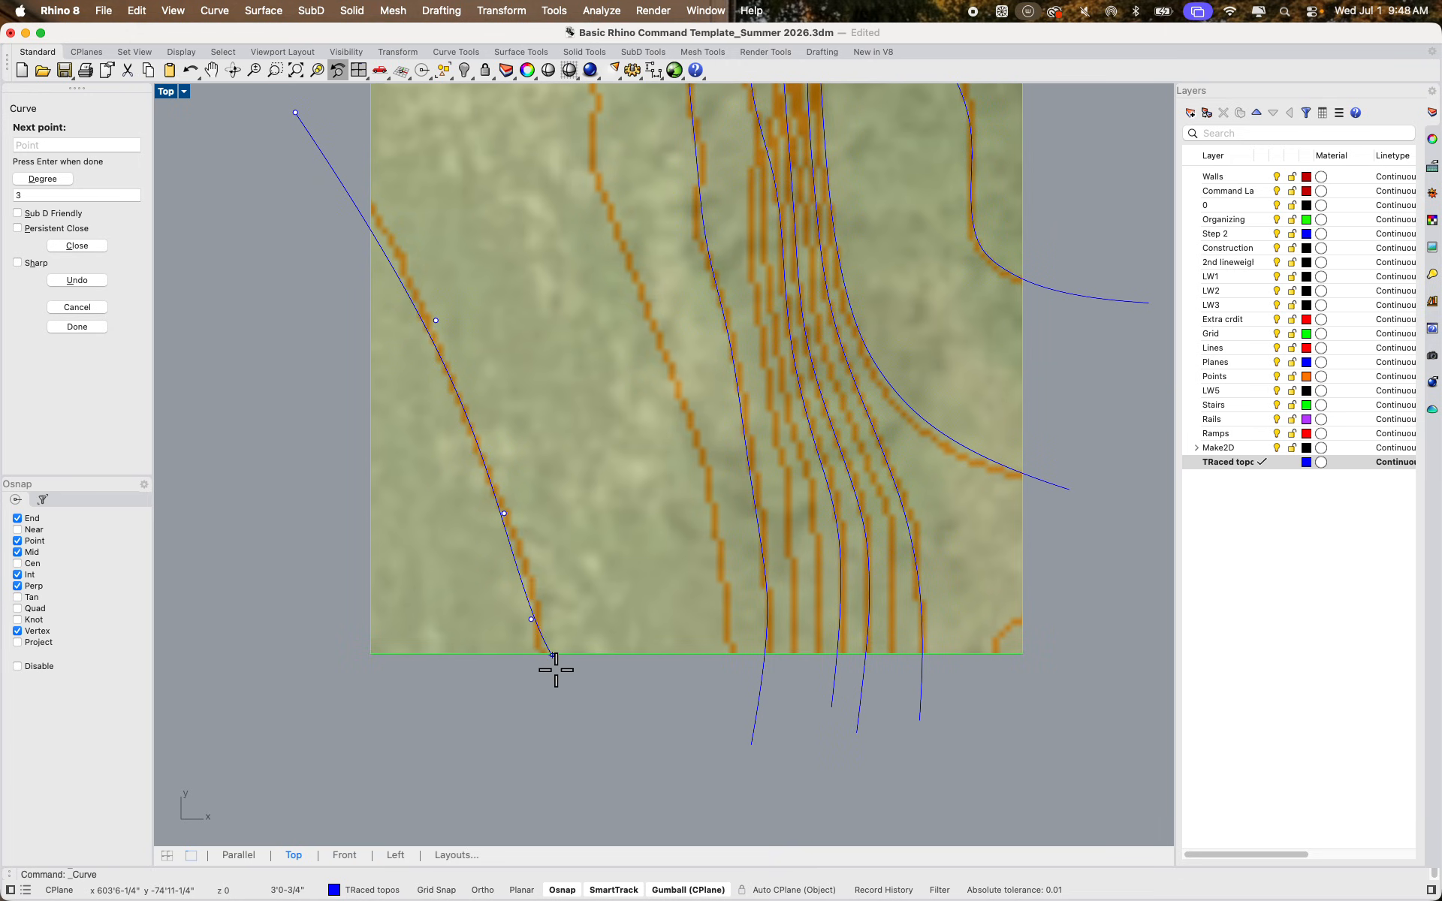
click(550, 750)
right_click(541, 779)
scroll(605, 682, down, 6)
right_drag(611, 671, 577, 664)
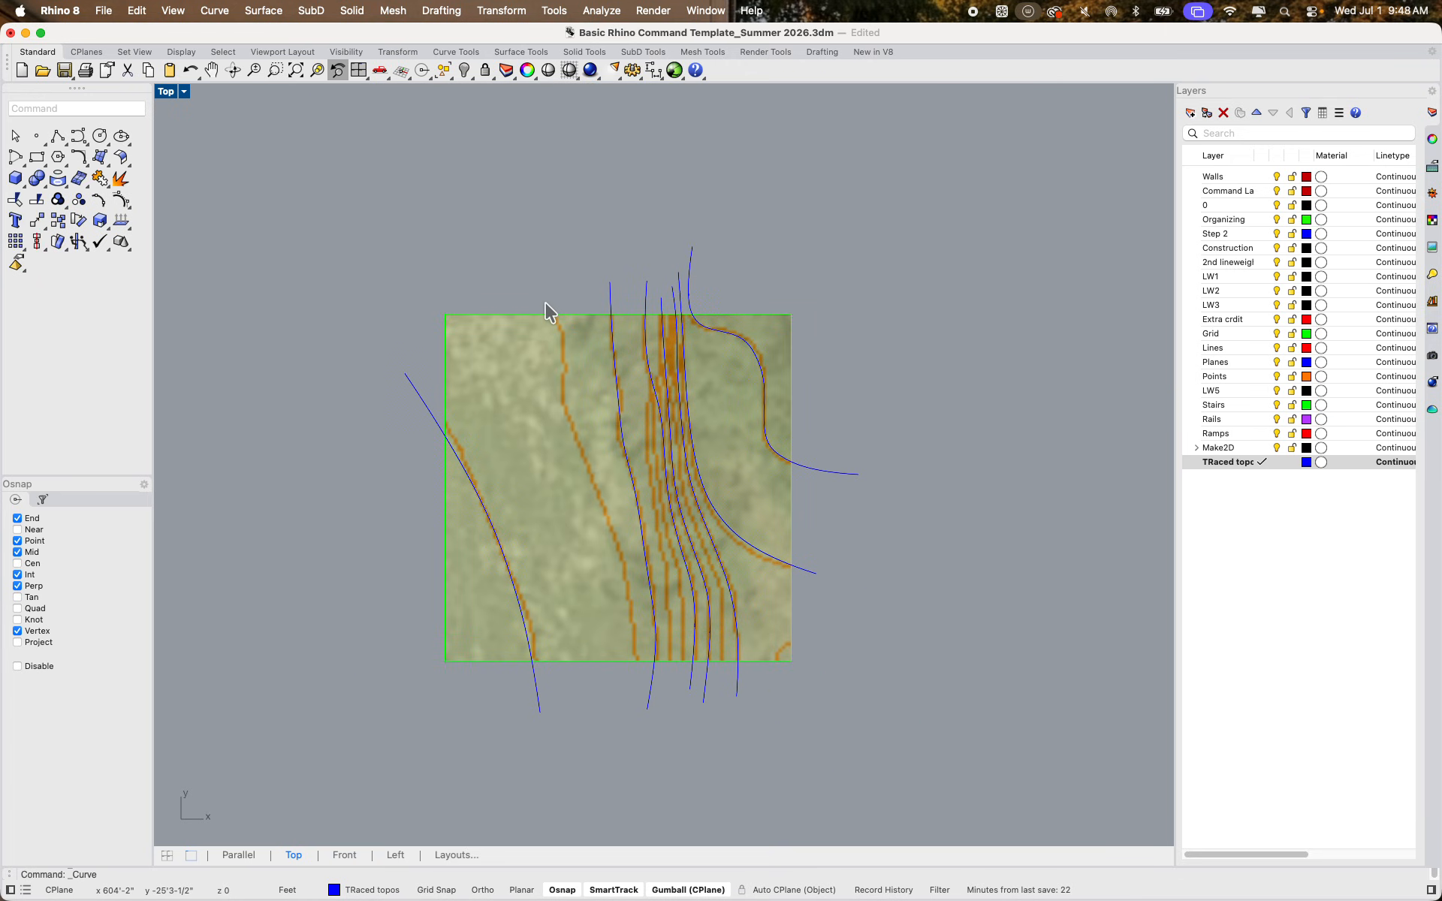
Switch to the Brave browser and bring up the CoSA Contours & Hydrology map
key(ctrl+Up)
key(ctrl+Up)
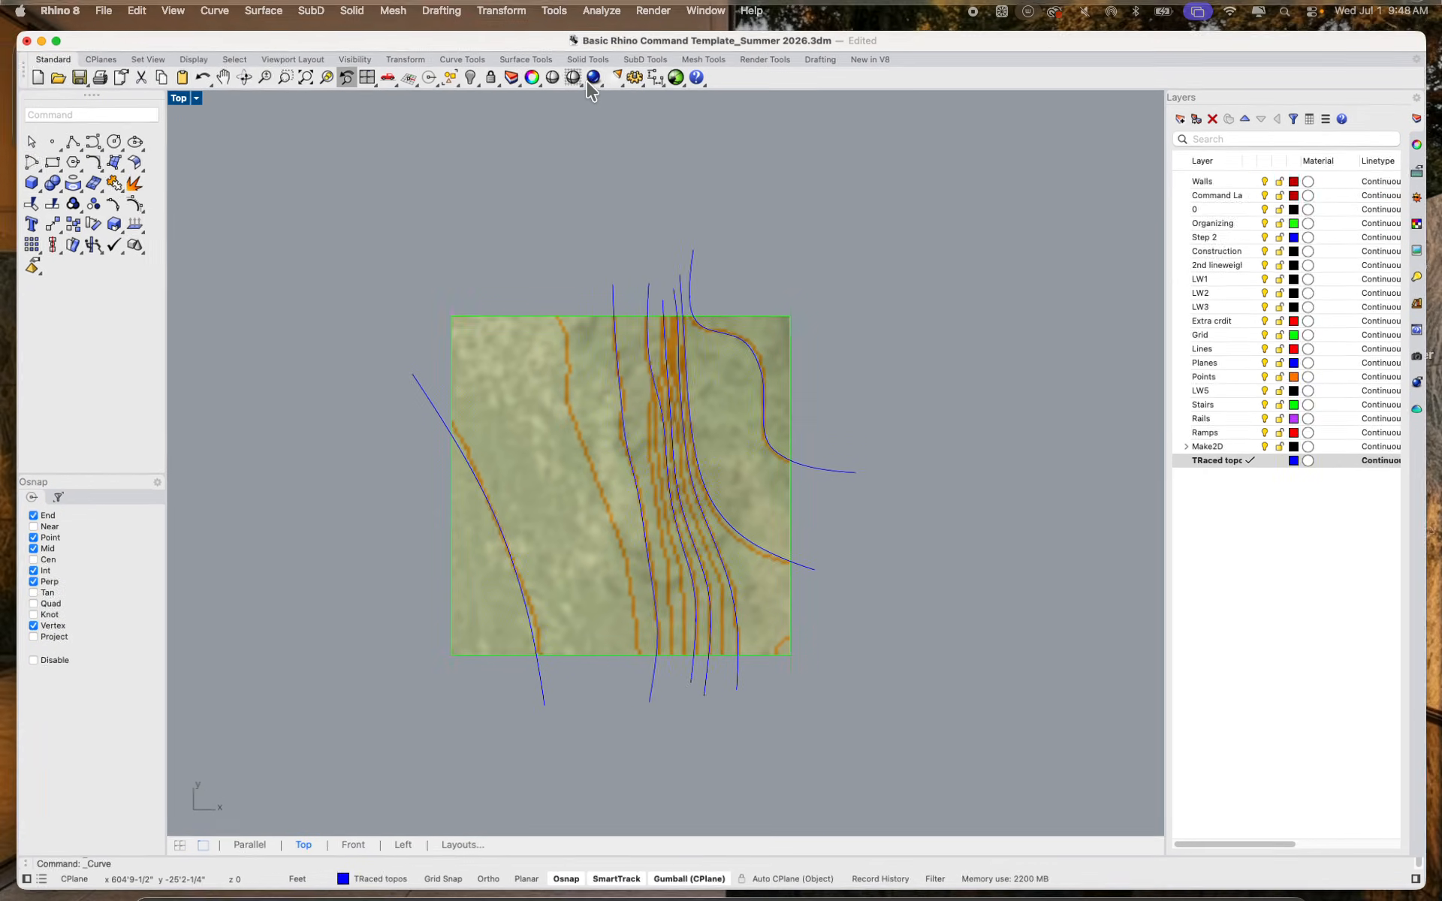
key(ctrl+Up)
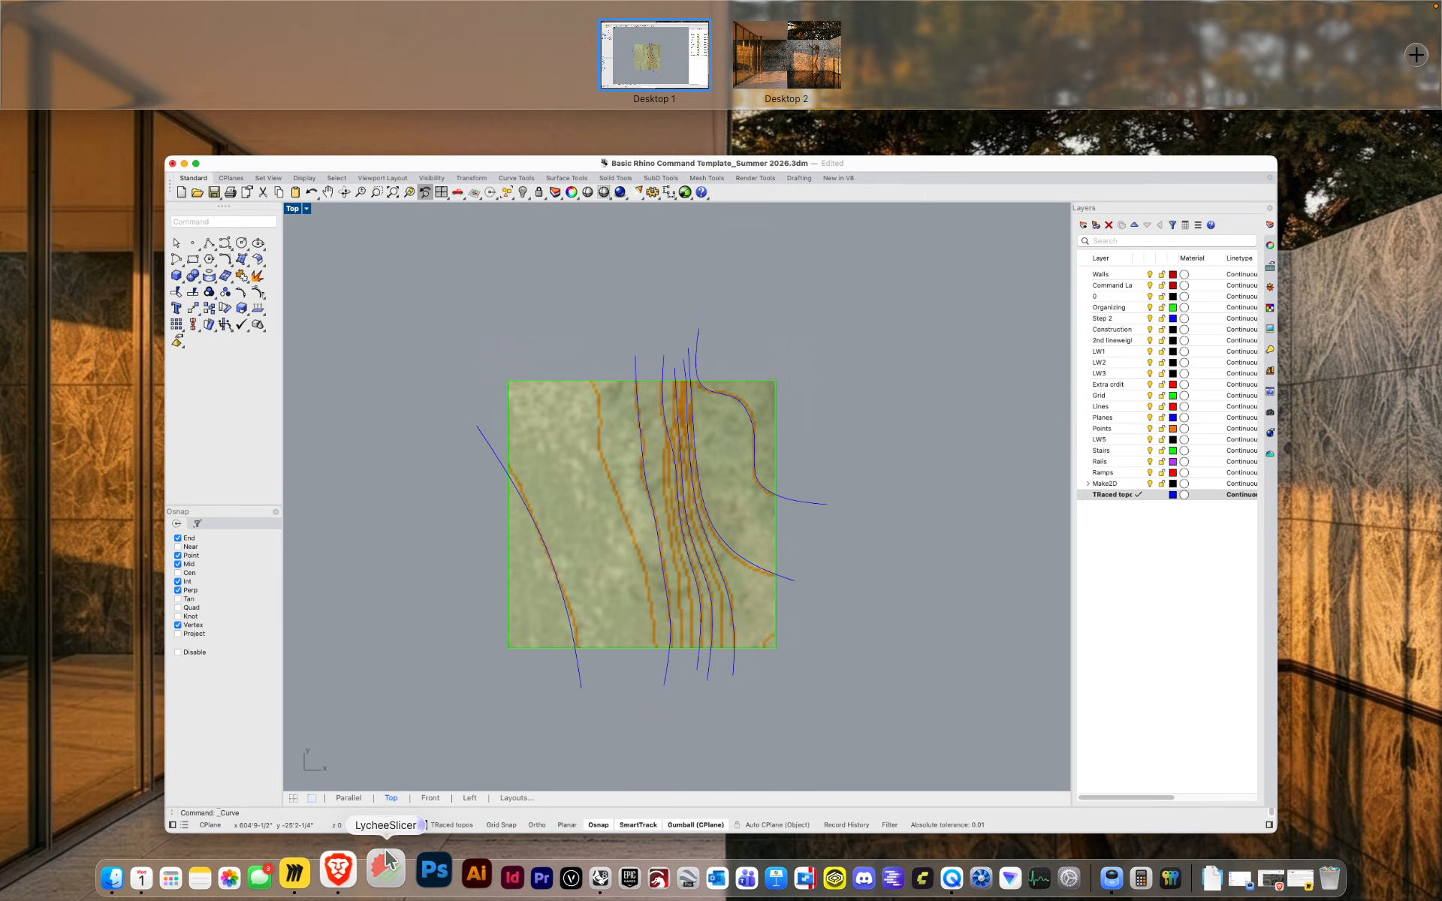
click(337, 869)
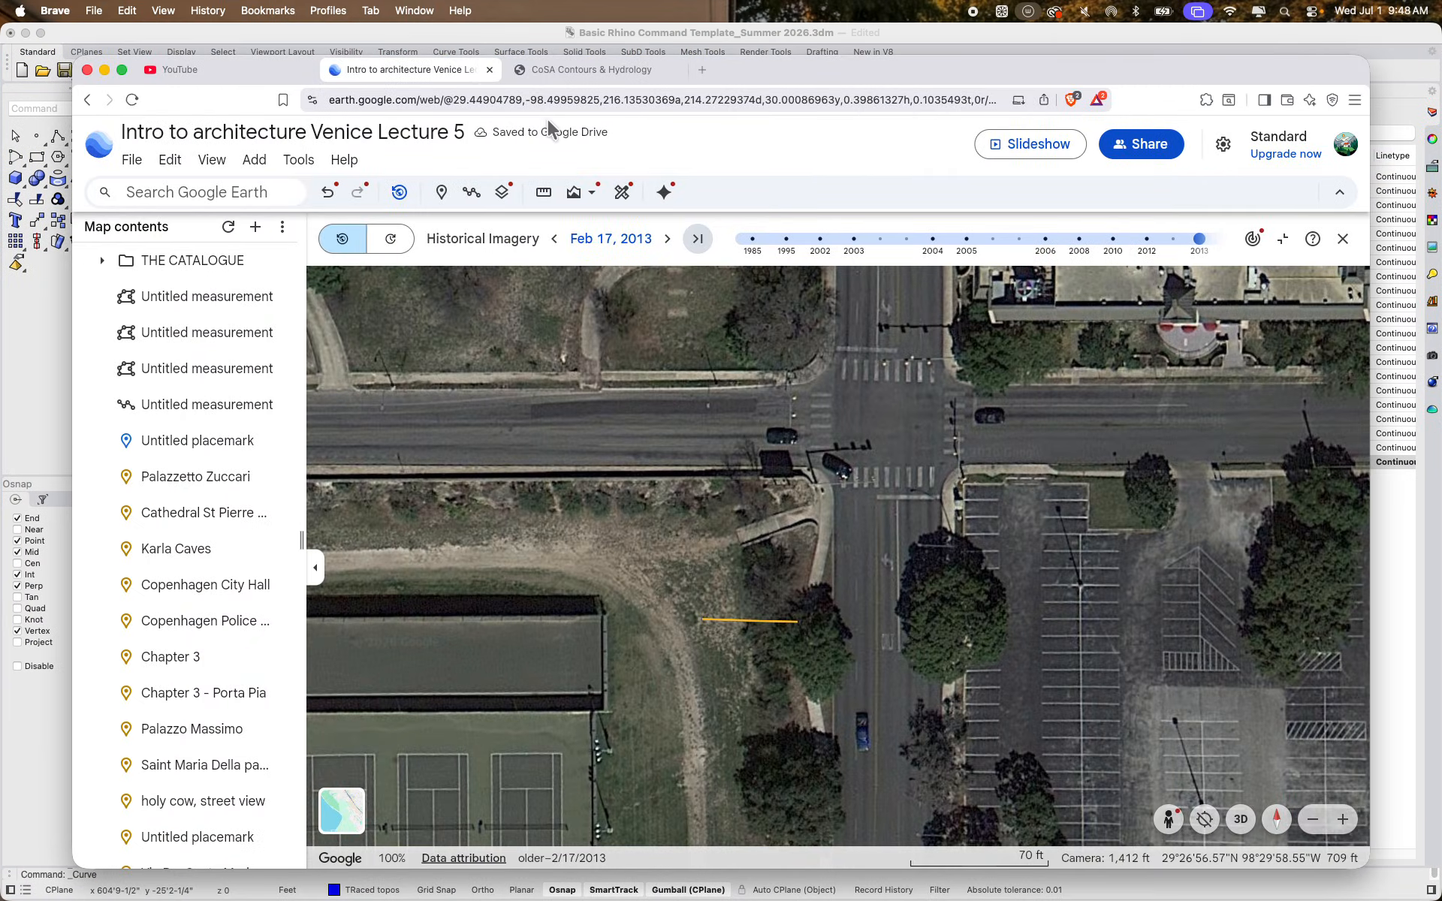
click(551, 71)
Examine the contour lines and elevation labels along the park's eastern slope beside San Pedro Ave
drag(678, 538, 682, 491)
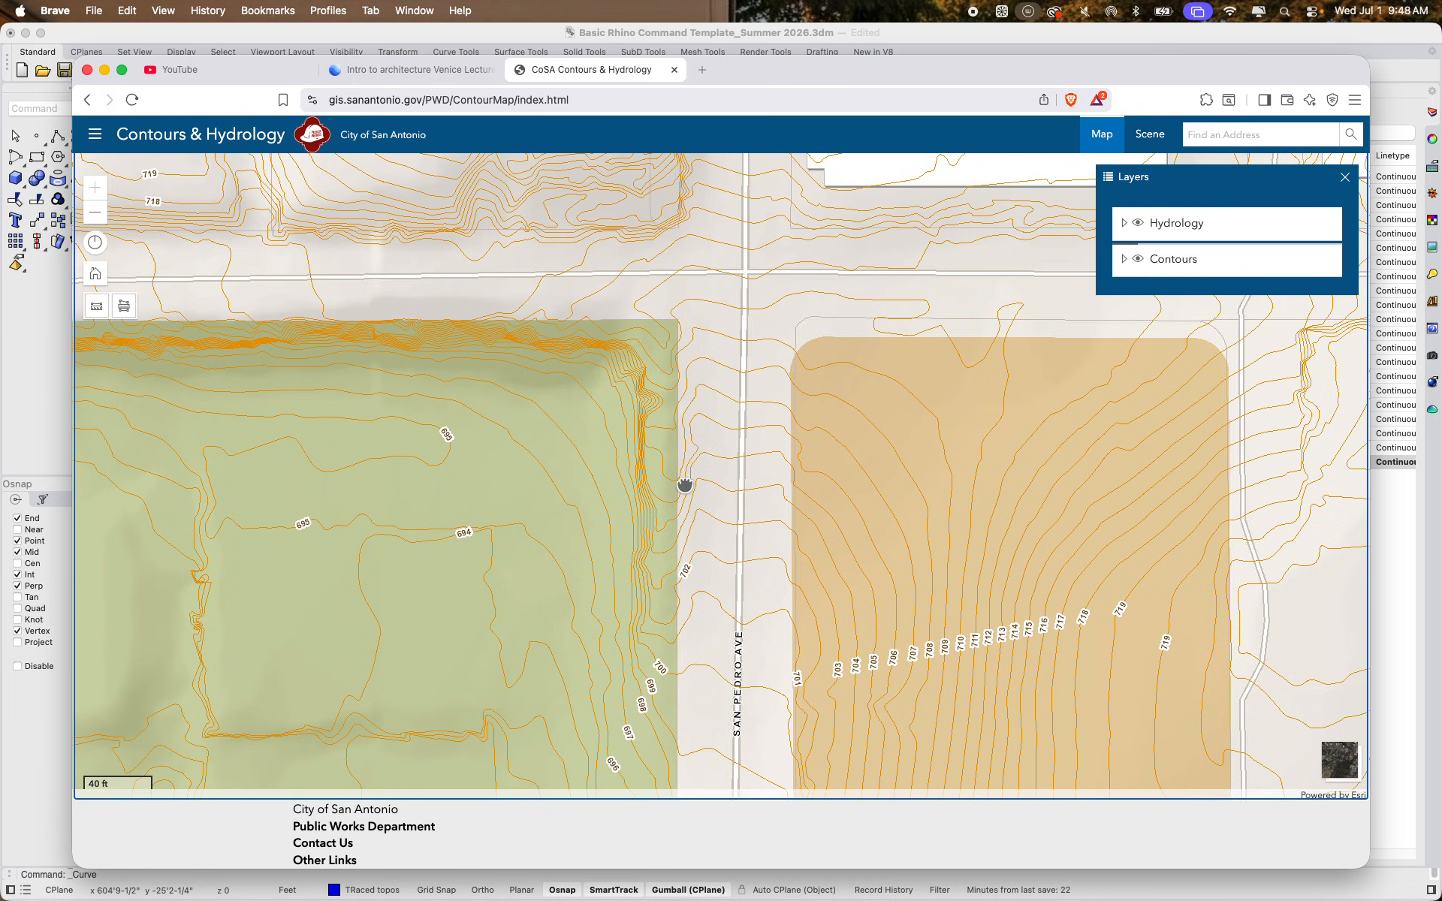
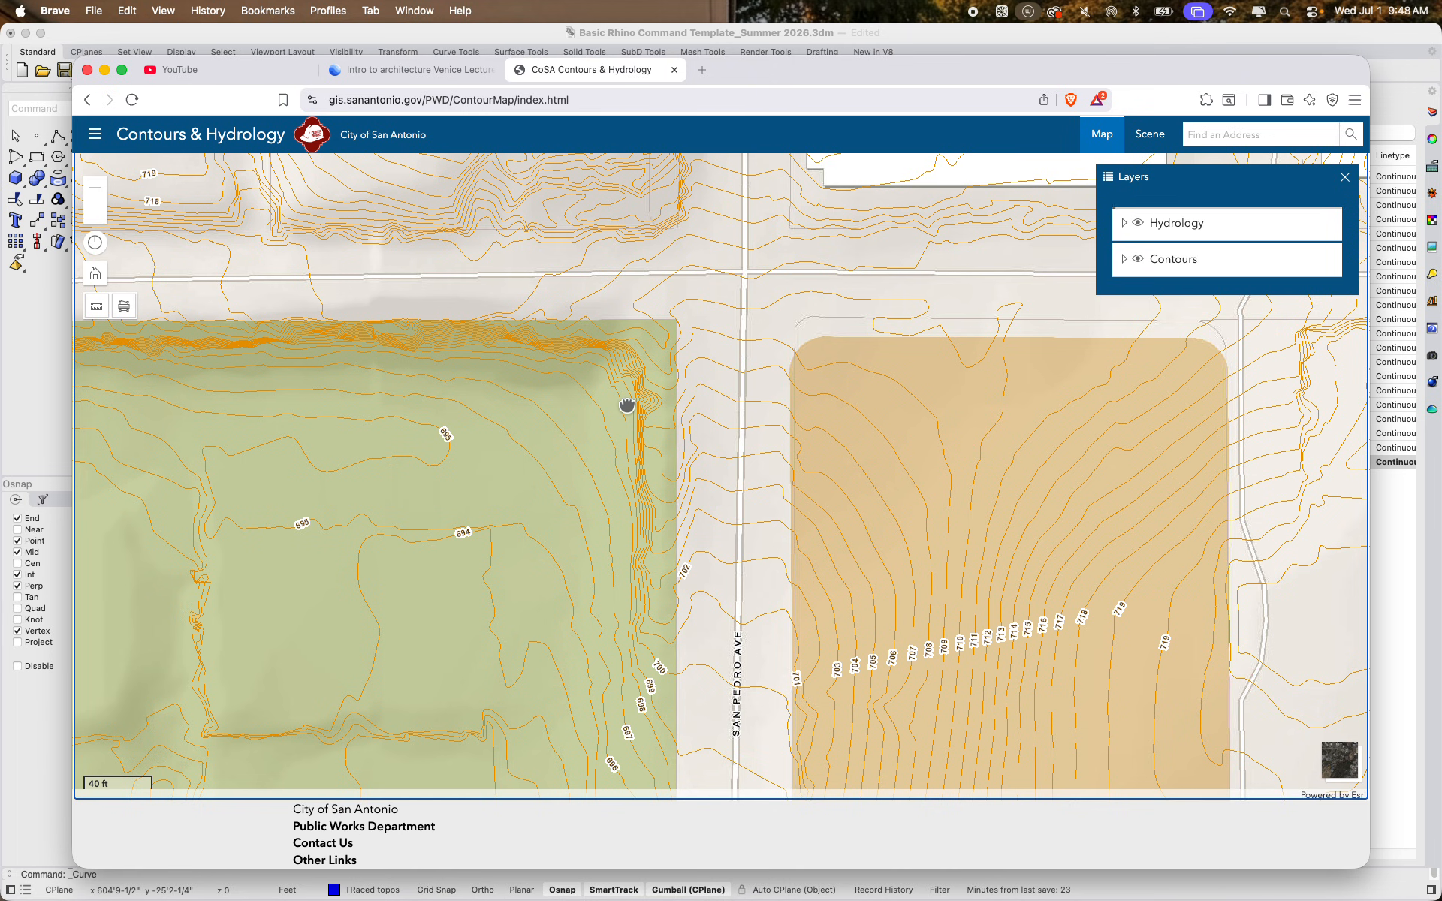
mouse_move(627, 496)
right_down()
mouse_move(672, 416)
mouse_move(701, 406)
mouse_move(612, 515)
mouse_move(615, 483)
right_up()
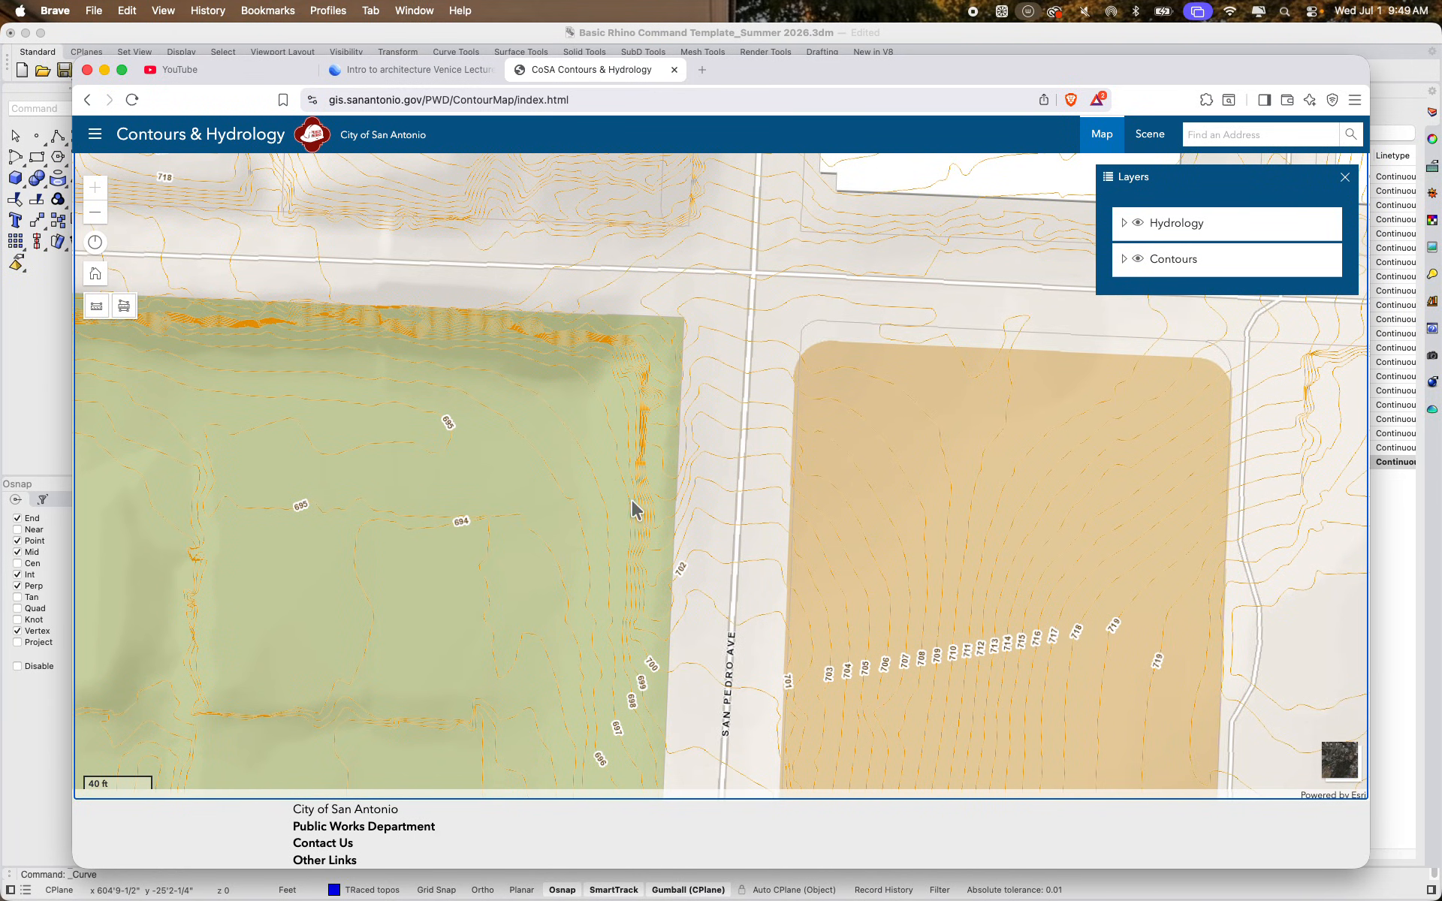
right_click(643, 492)
click(644, 491)
right_click(593, 534)
click(603, 503)
right_click(597, 501)
click(576, 485)
scroll(570, 480, down, 2)
mouse_move(570, 483)
right_down()
mouse_move(601, 473)
mouse_move(605, 528)
mouse_move(596, 492)
right_up()
scroll(650, 644, up, 3)
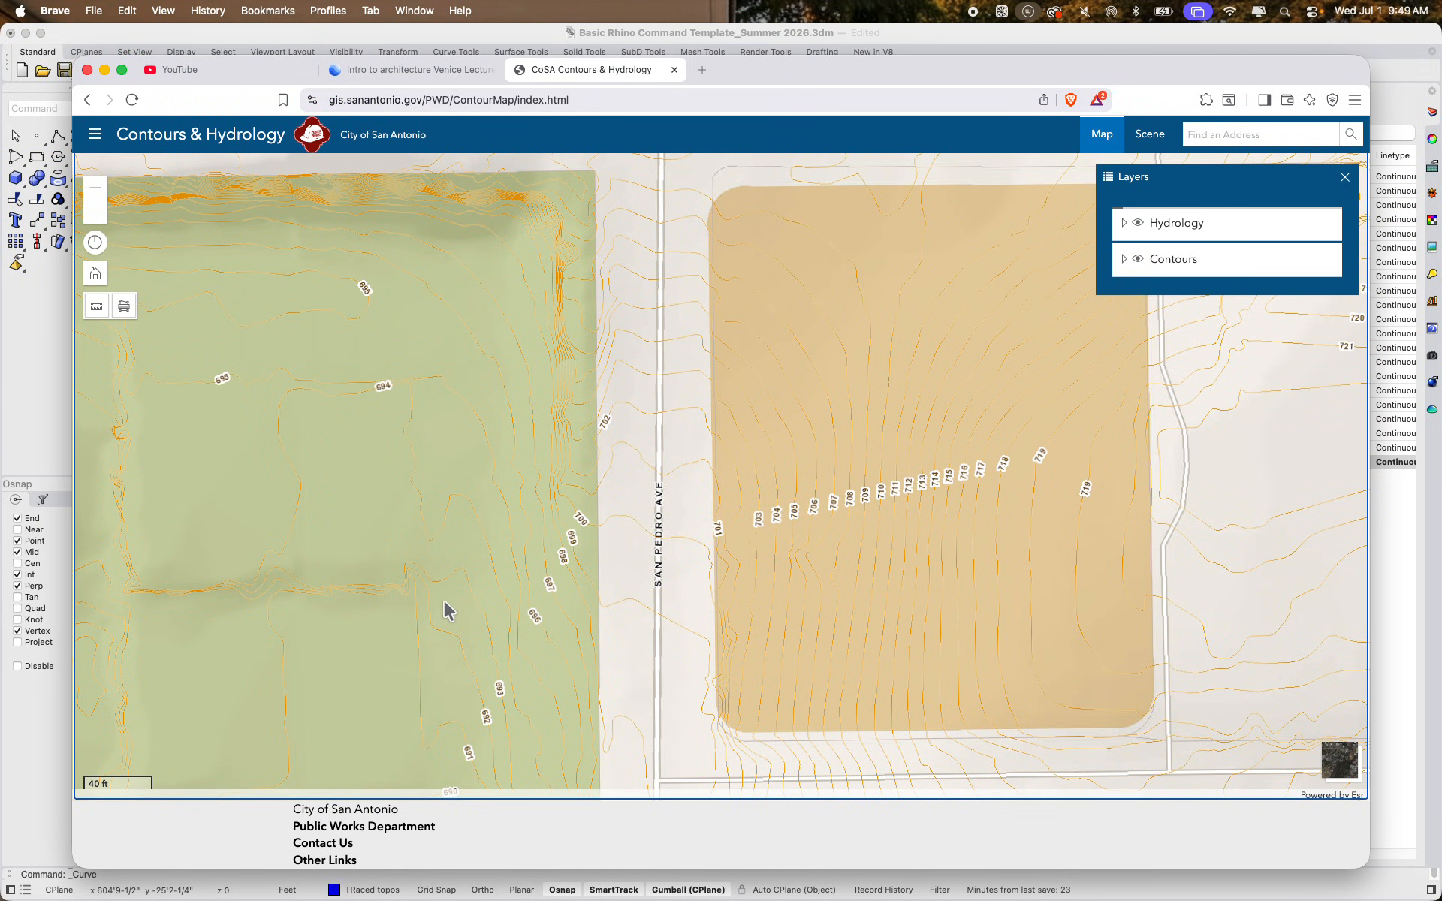
scroll(441, 473, down, 2)
scroll(433, 394, up, 2)
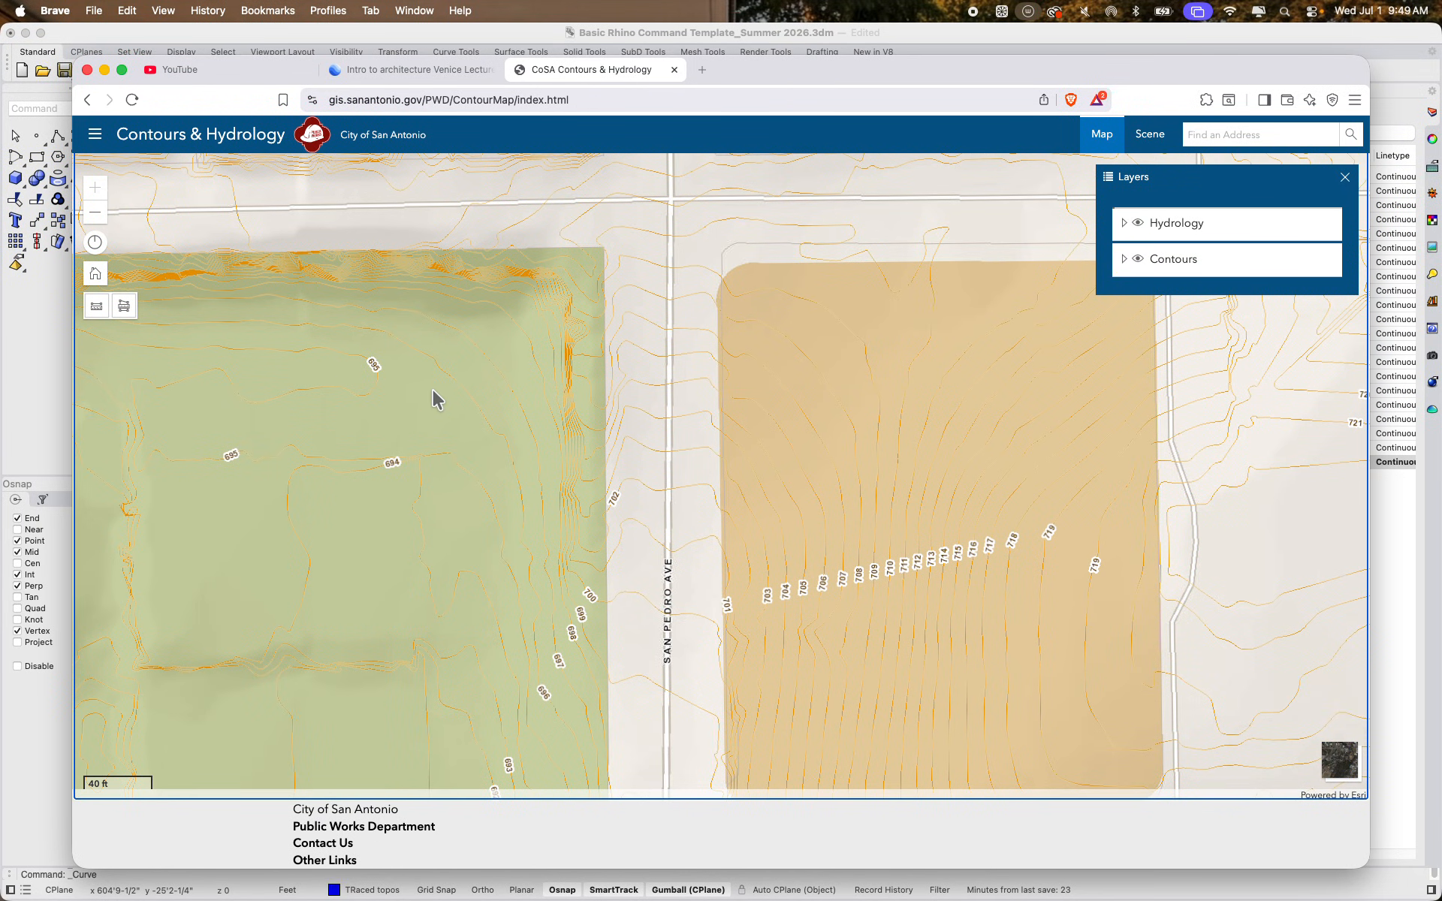
drag(480, 389, 554, 453)
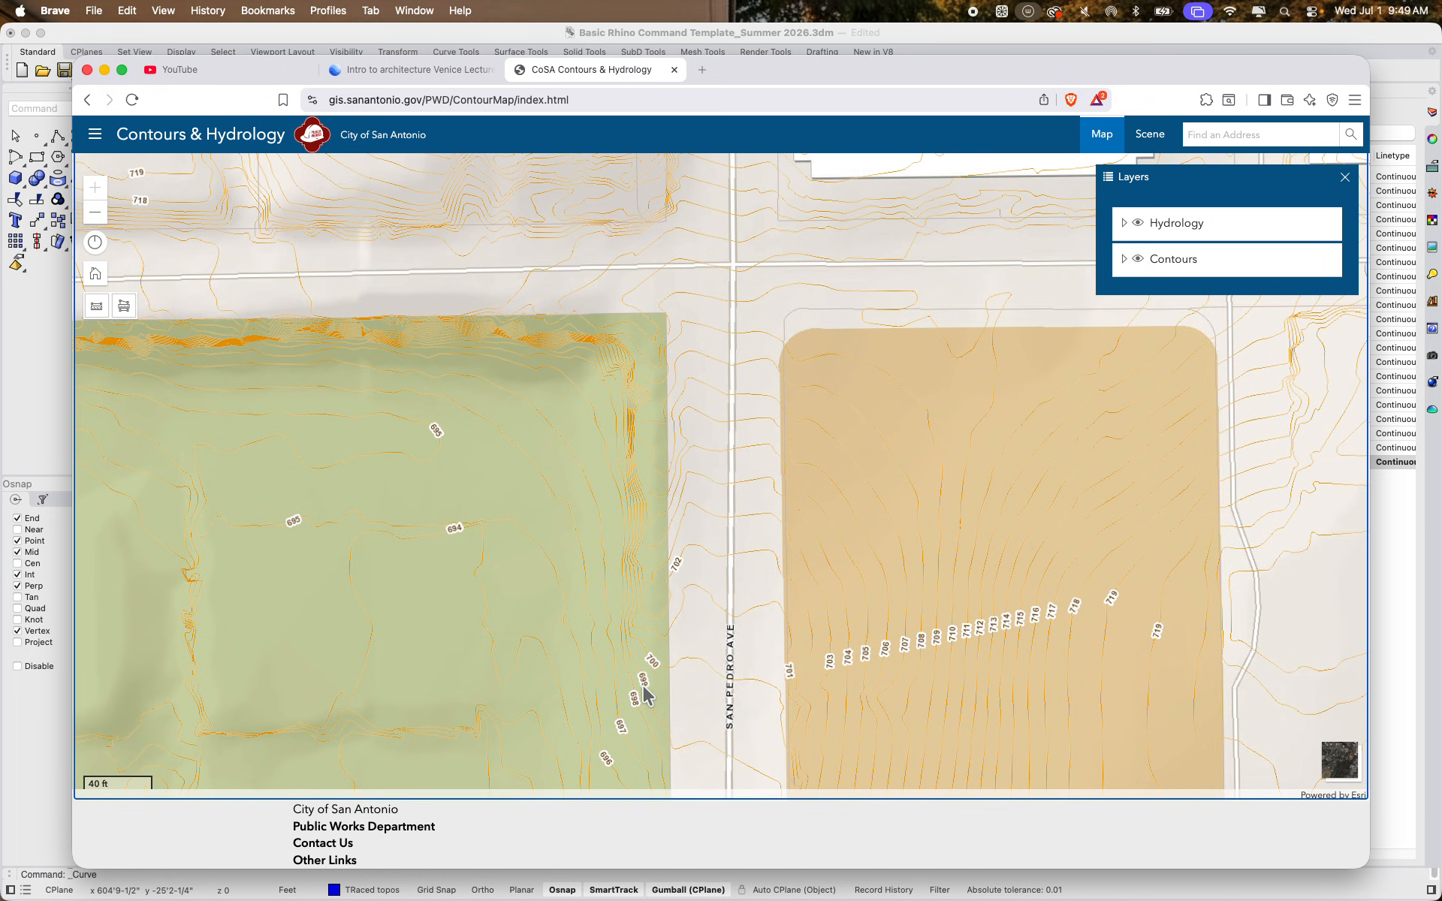
right_drag(643, 686, 657, 417)
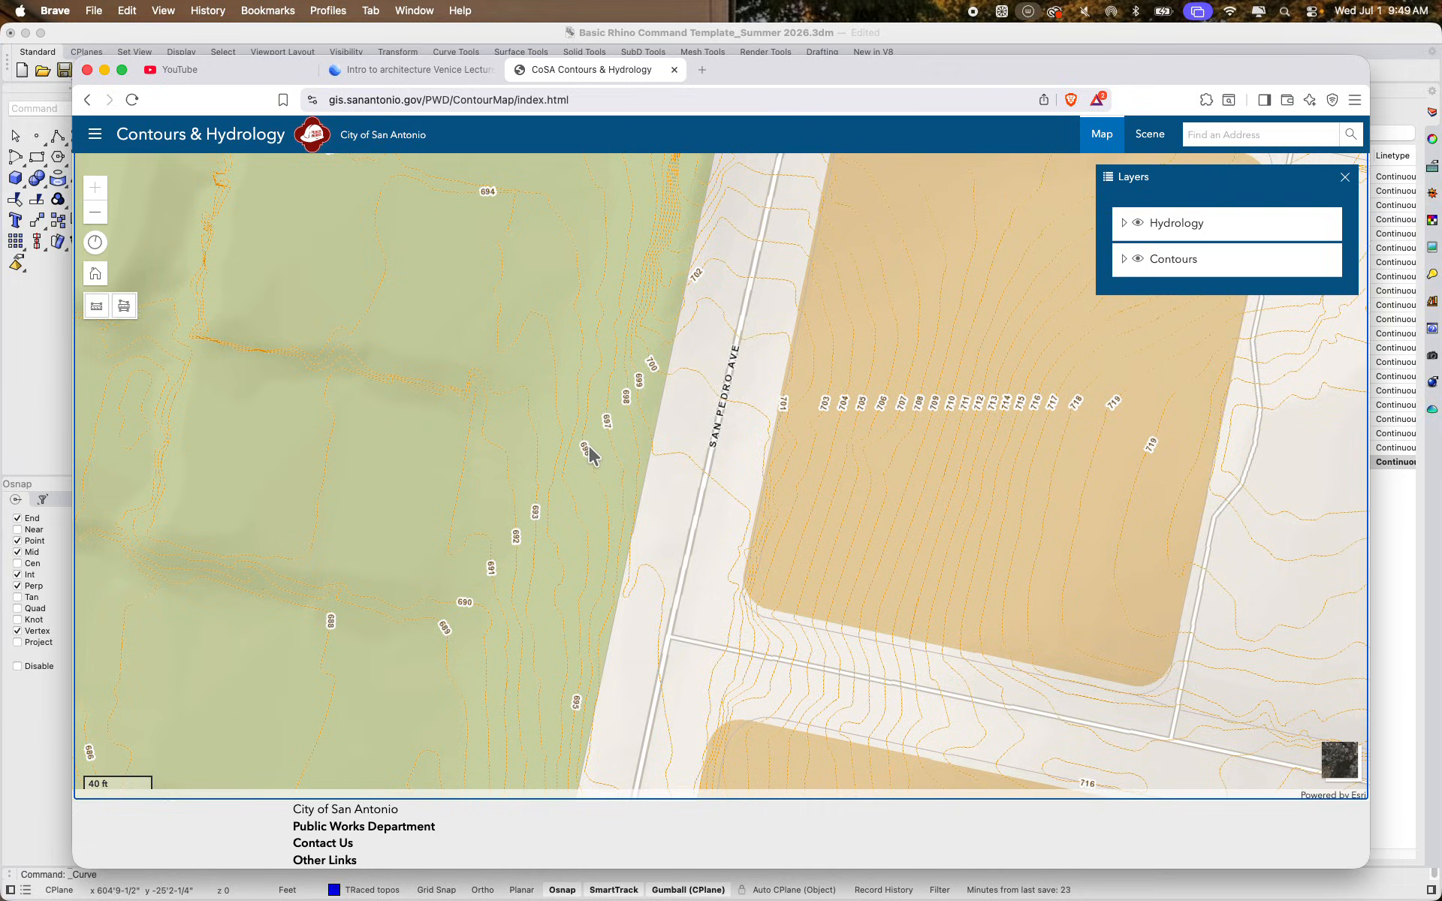
Switch to Rhino and move the traced site square, with its contour curves and pictures, west toward the contour map
click(62, 362)
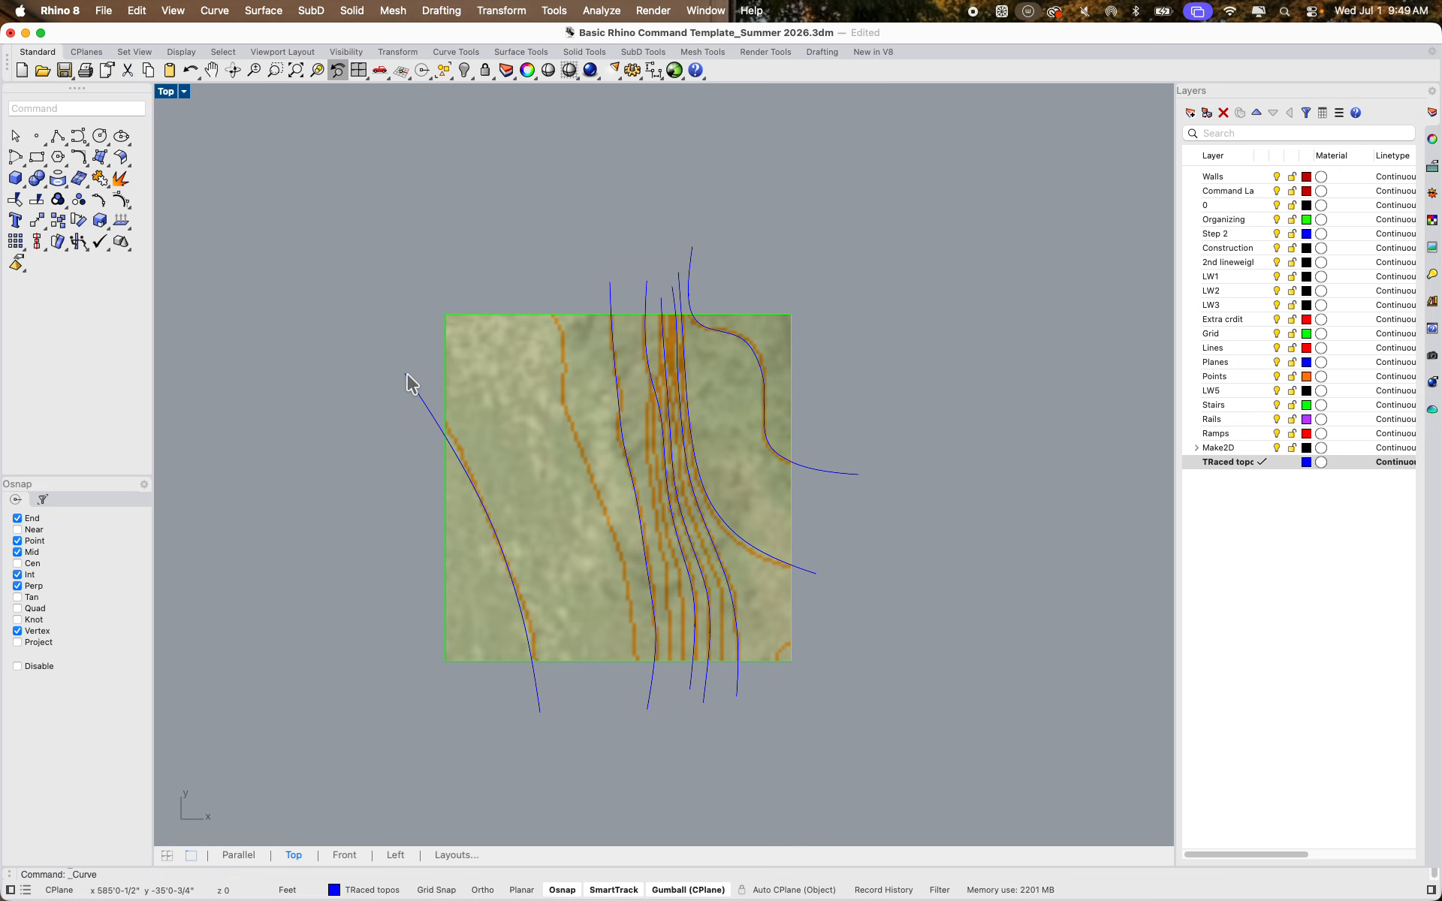
scroll(512, 435, down, 10)
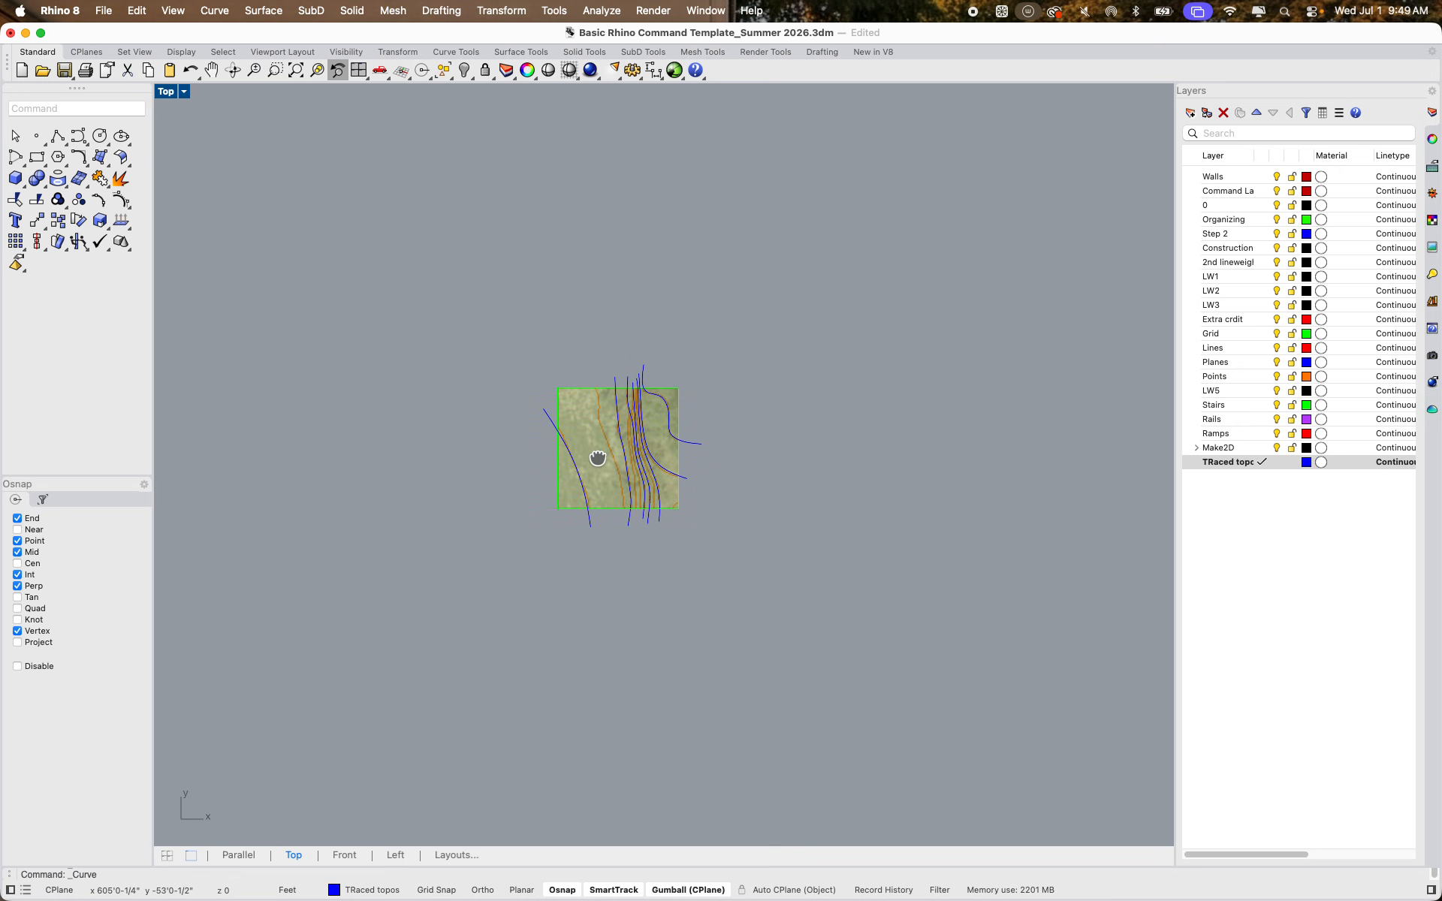
drag(605, 377, 785, 509)
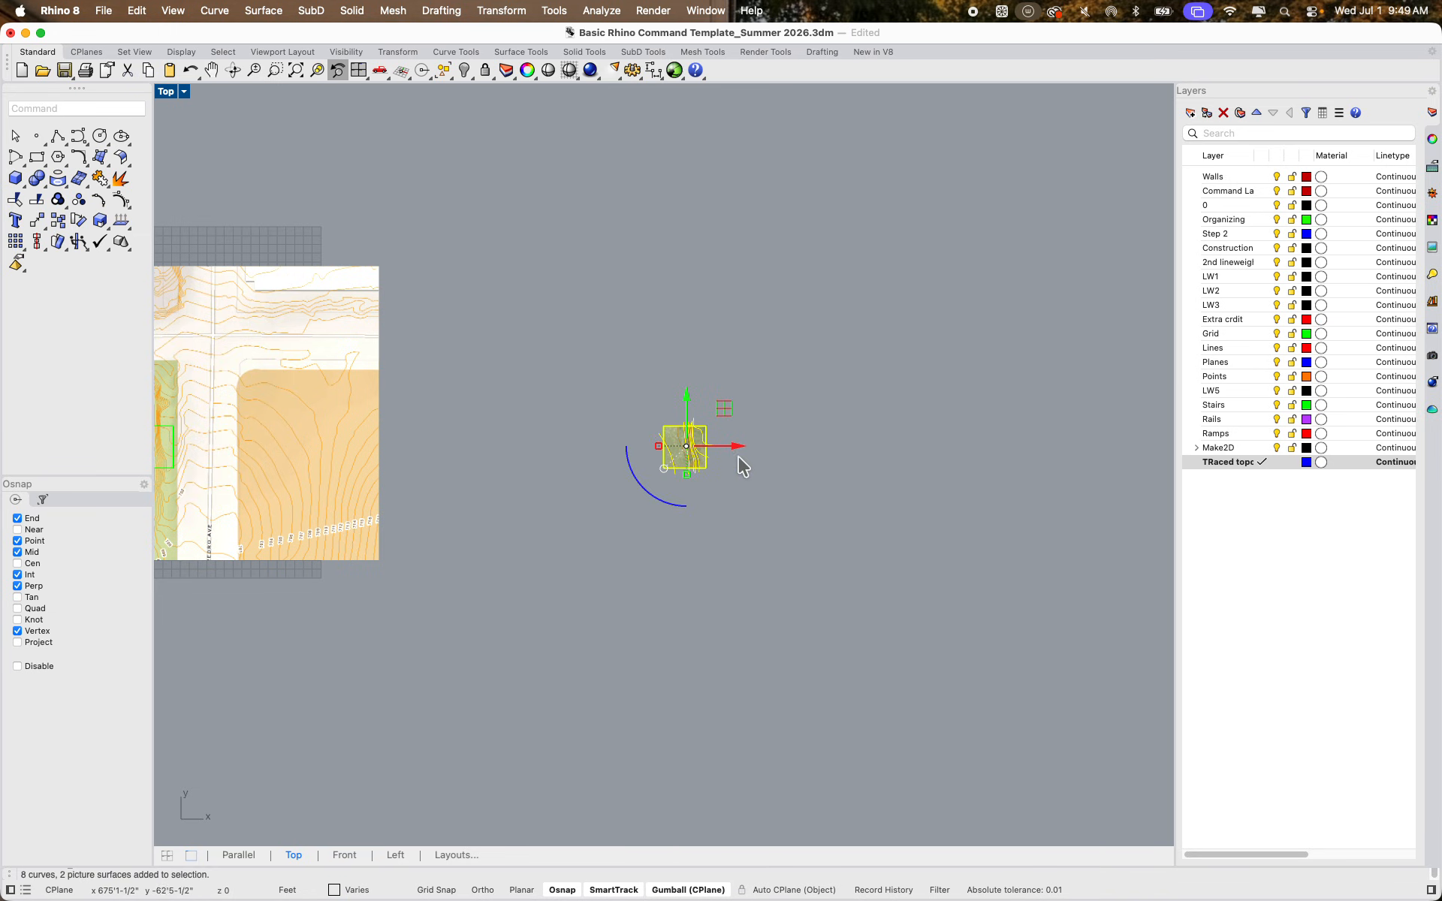
drag(737, 447, 523, 482)
click(480, 542)
scroll(445, 428, up, 12)
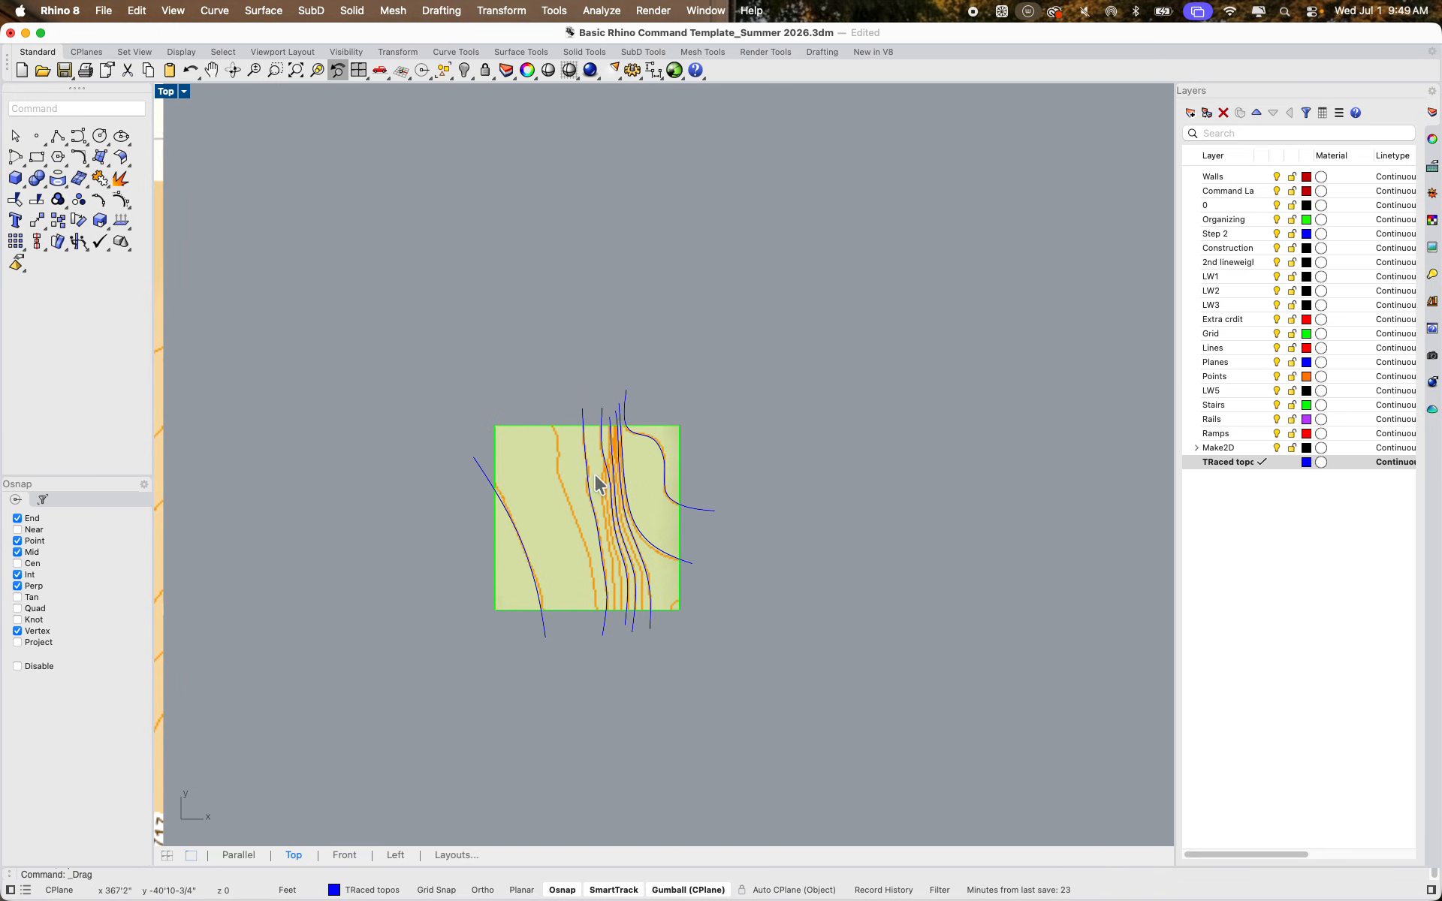
Copy the site square with its contour curves and pictures to an empty area directly east
drag(332, 353, 787, 692)
text(co)
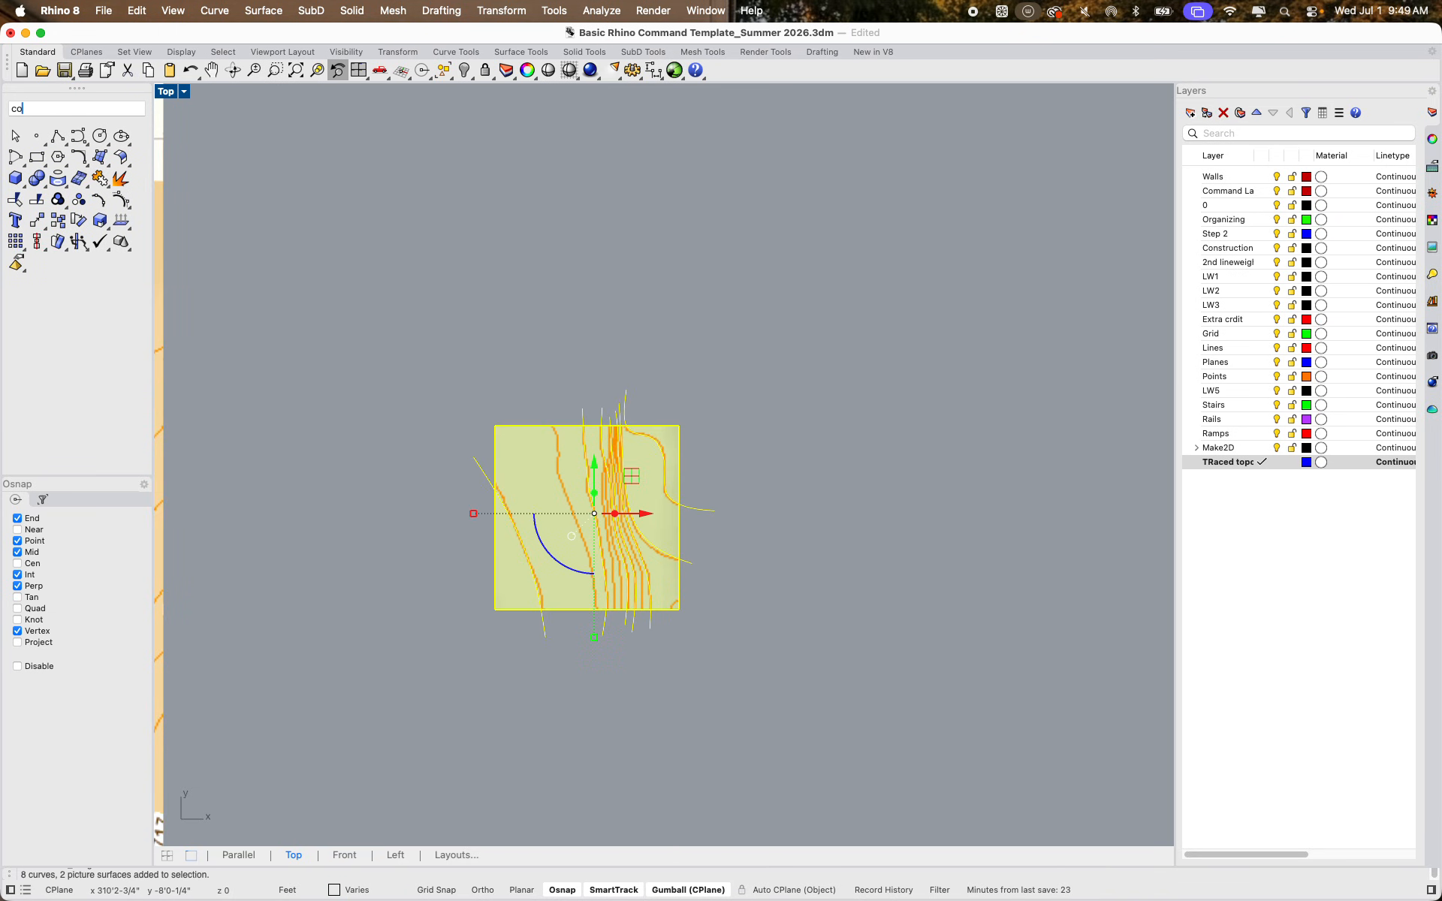
text(py)
key(Return)
scroll(698, 706, down, 5)
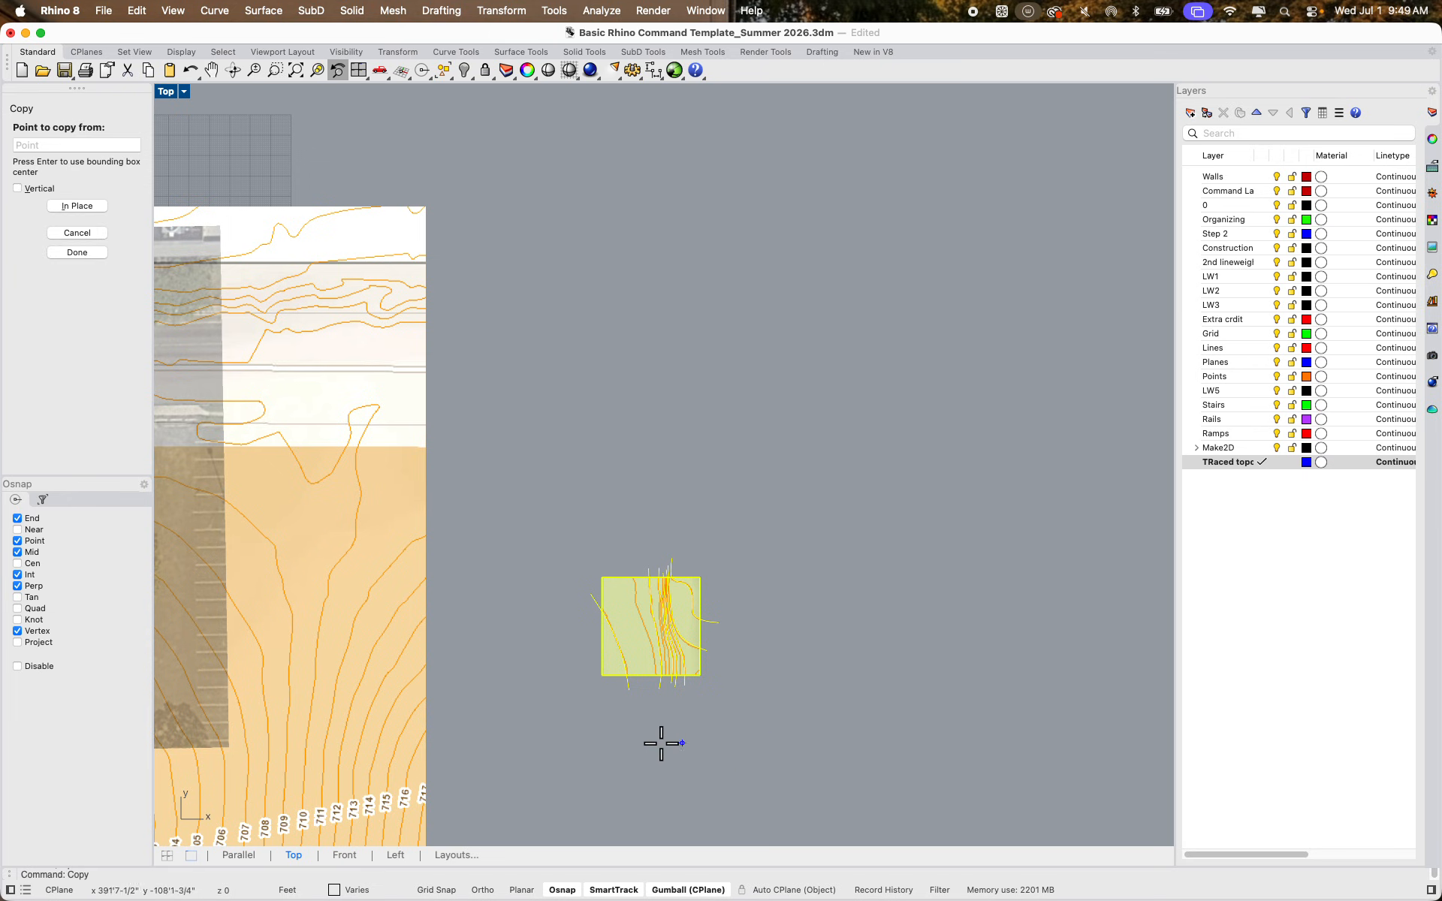
click(655, 748)
click(866, 739)
key(Return)
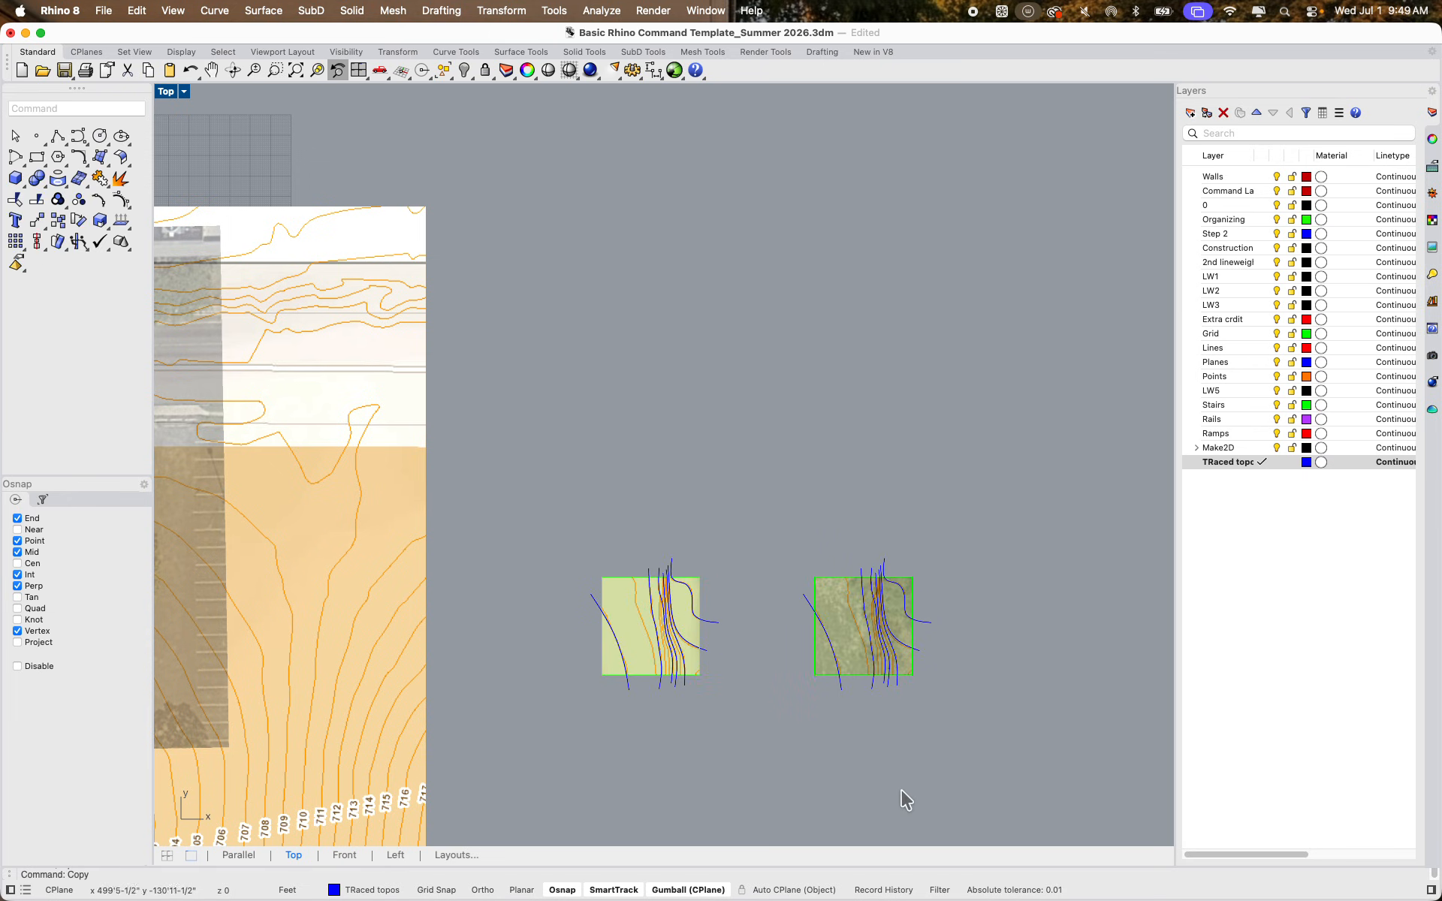
Delete the background picture from the site square that carries the traced contours, keeping only its outline and curves
scroll(900, 682, up, 7)
right_drag(899, 682, 821, 620)
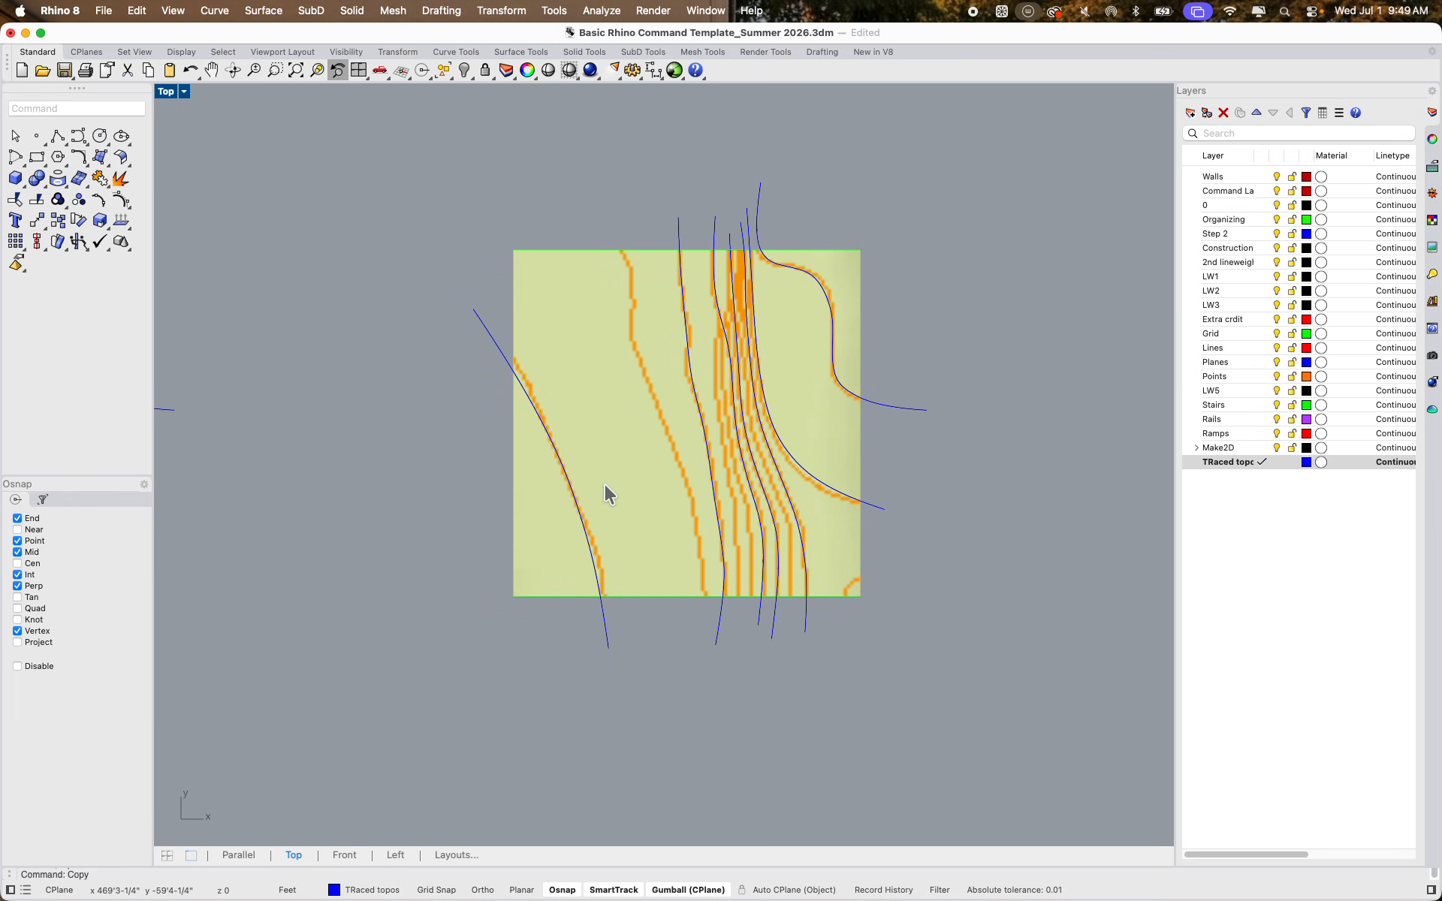
click(628, 532)
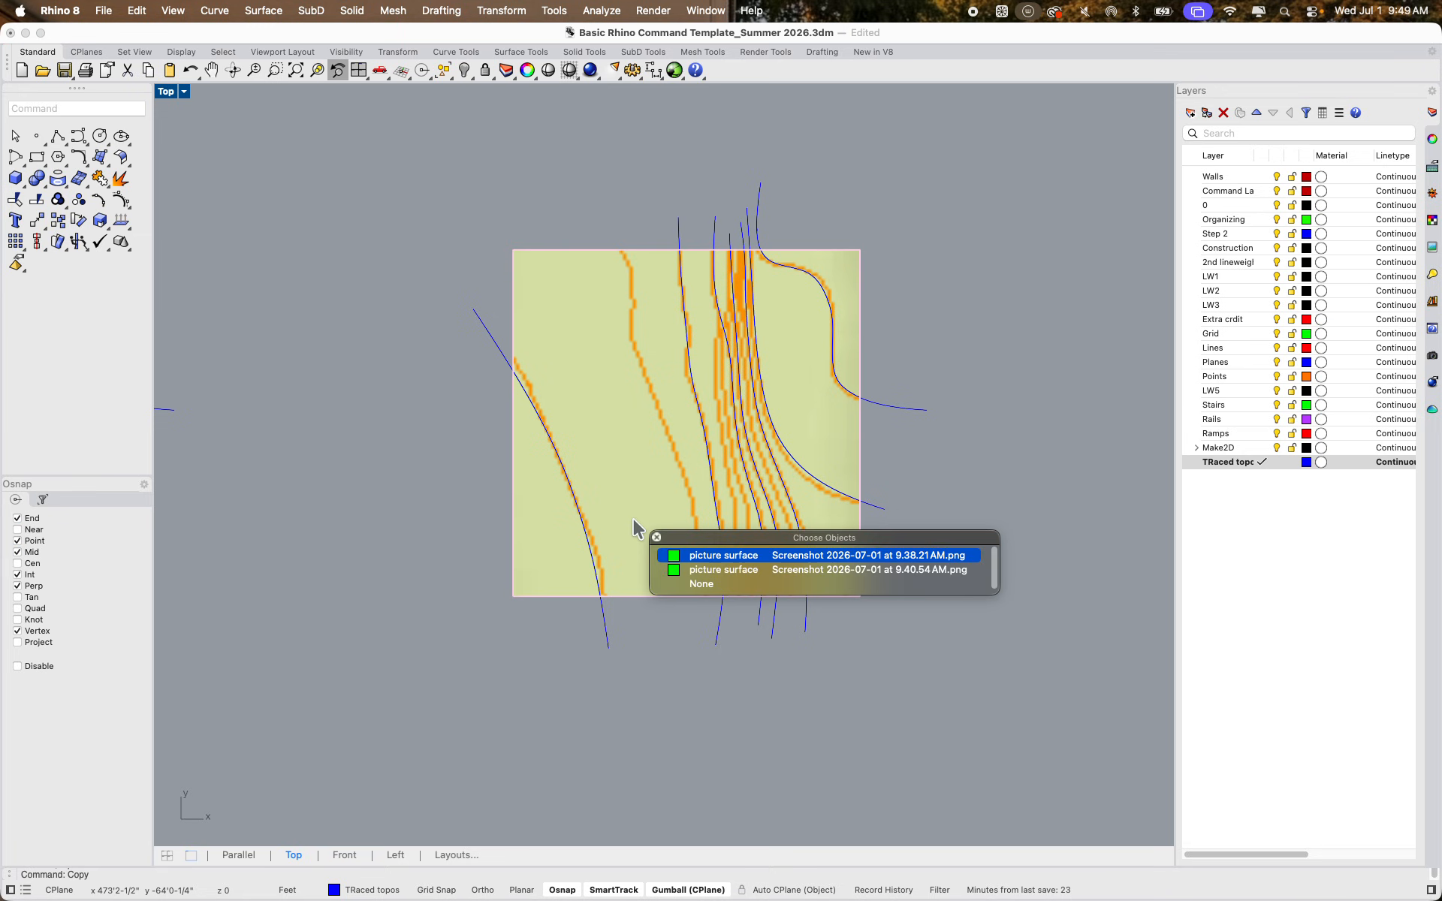
click(648, 497)
key(Delete)
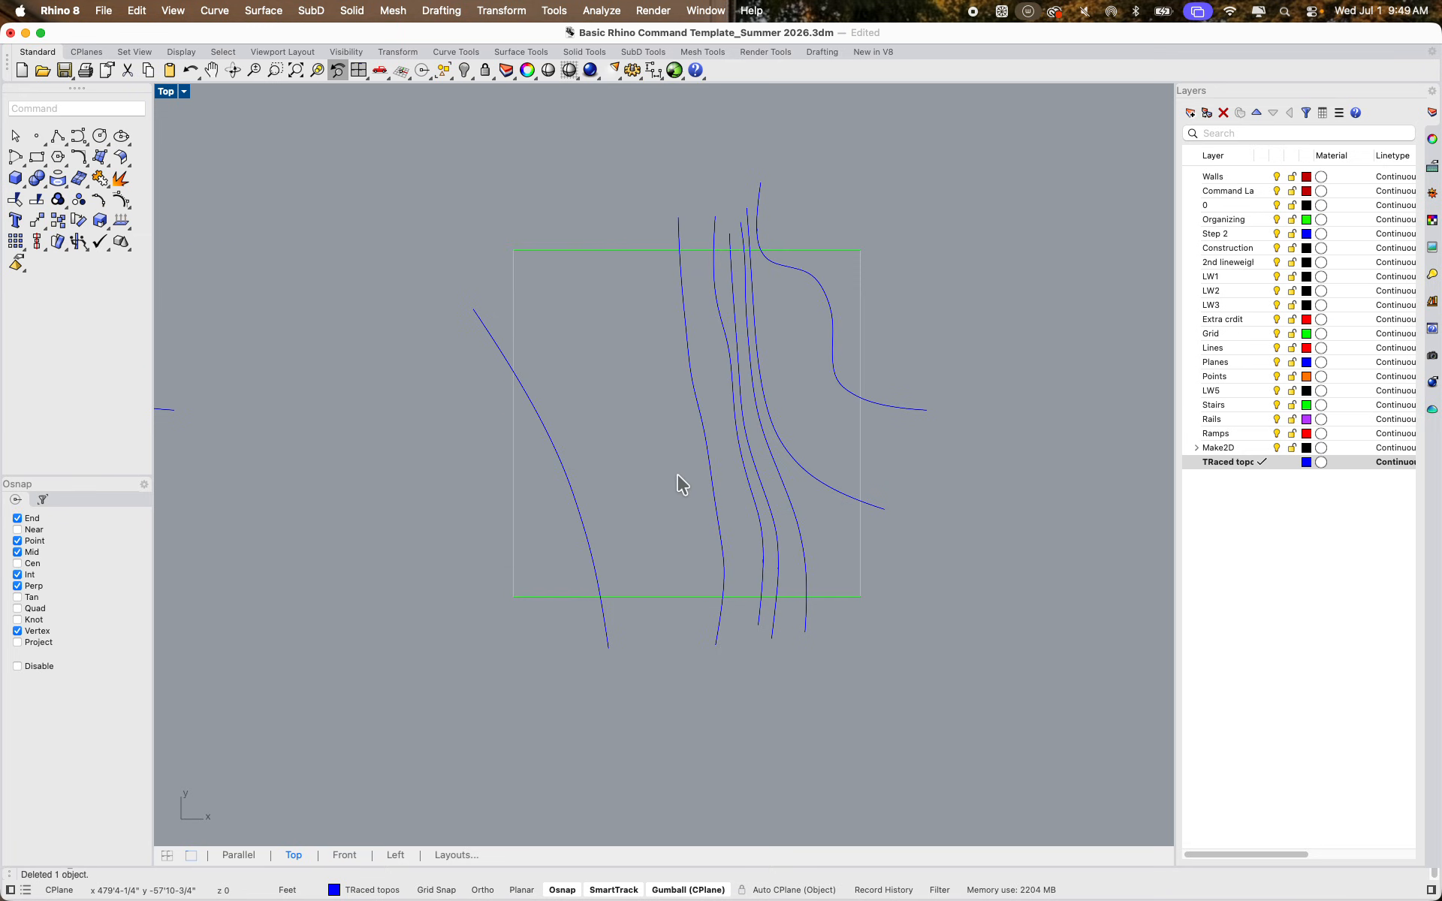
Examine the spacing of the traced contours inside the bare site square and compare it with the original
scroll(678, 475, down, 5)
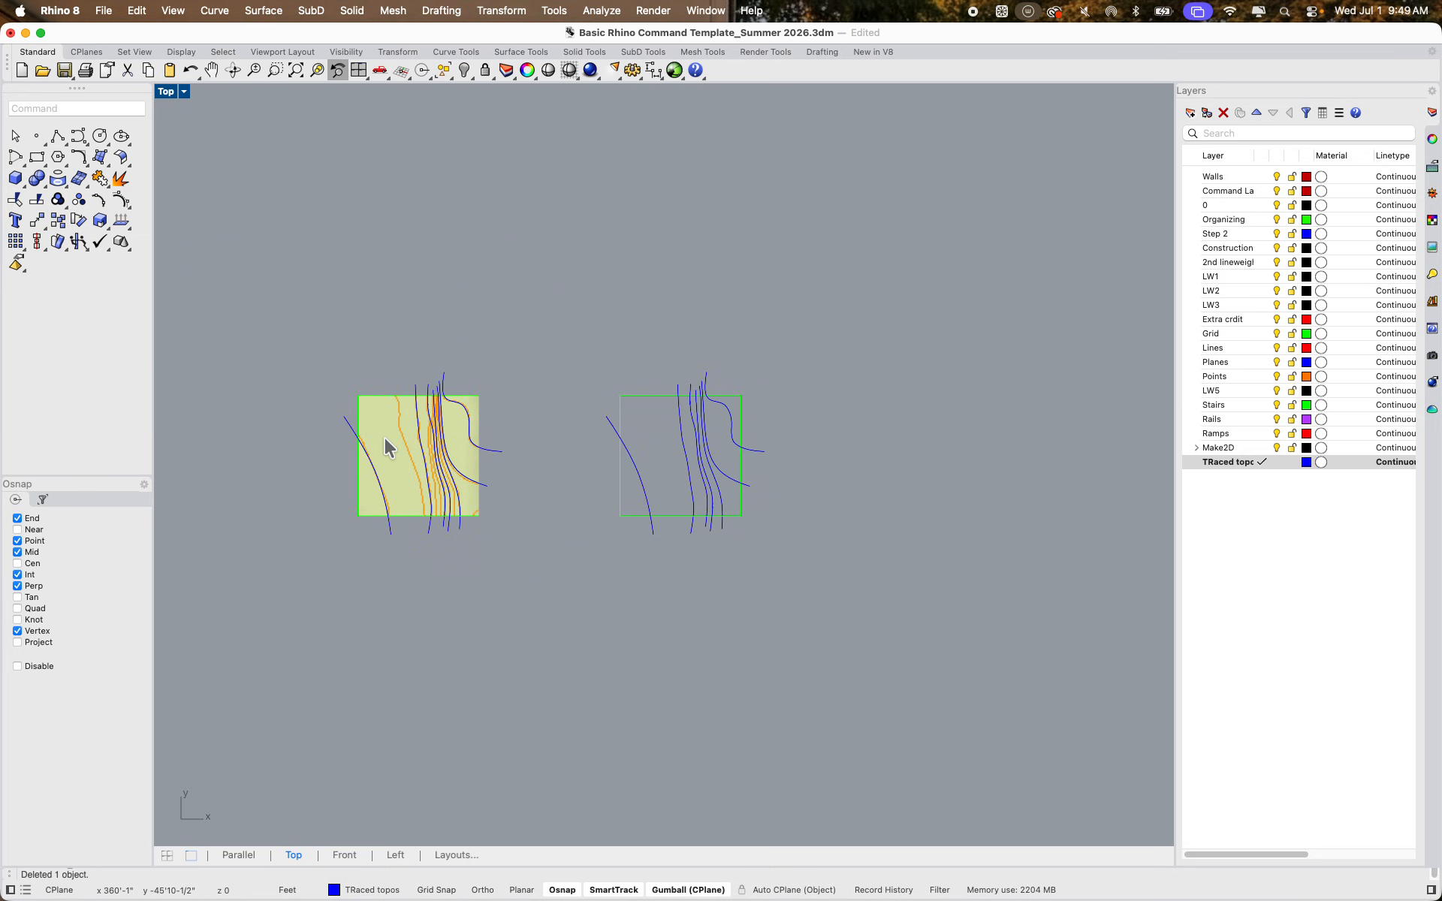
scroll(751, 489, up, 5)
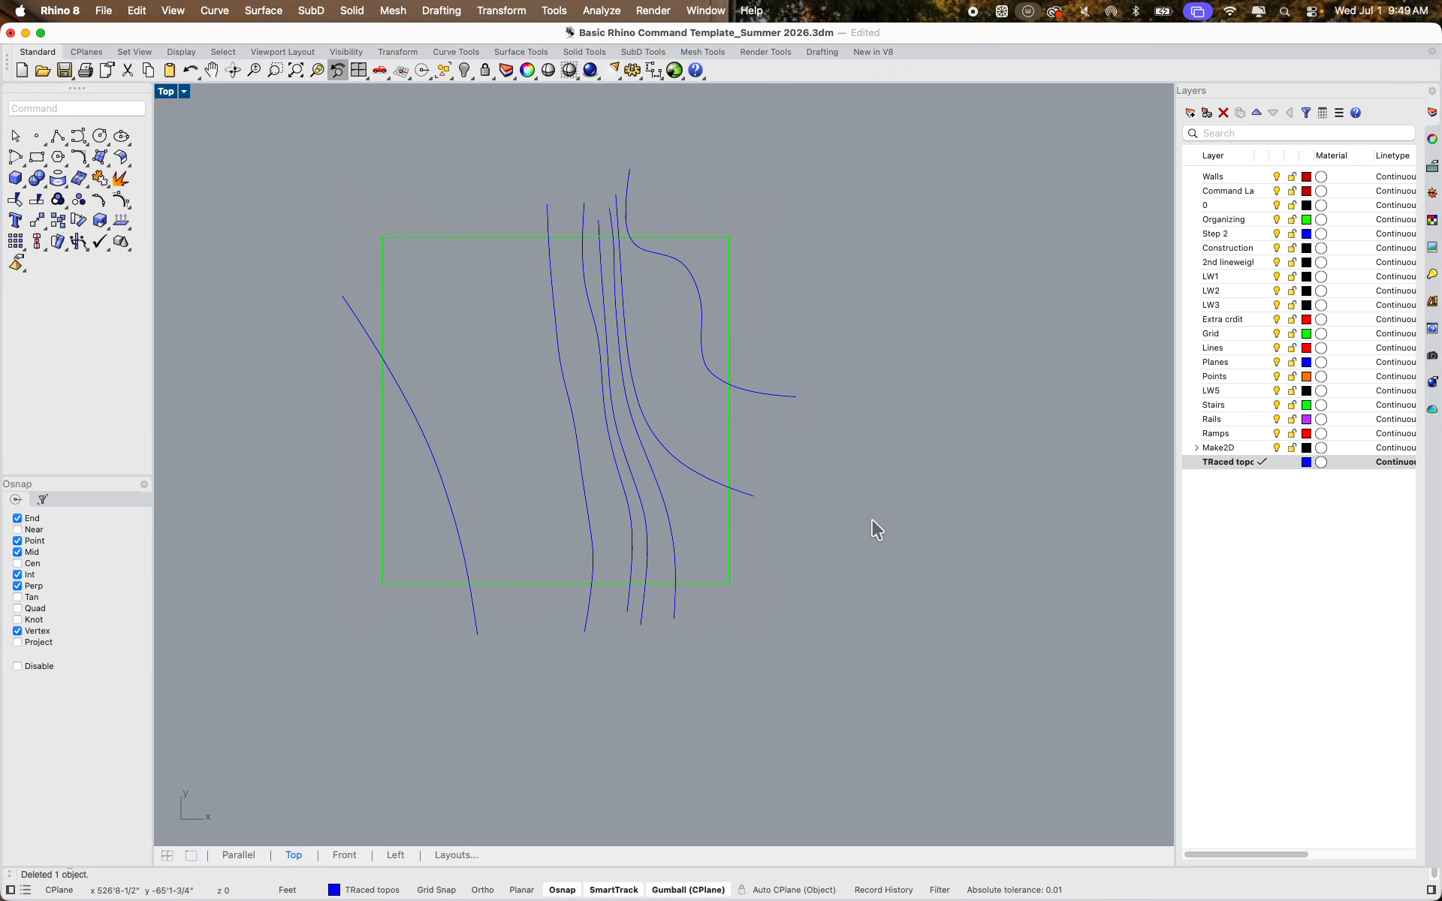
right_drag(794, 566, 883, 597)
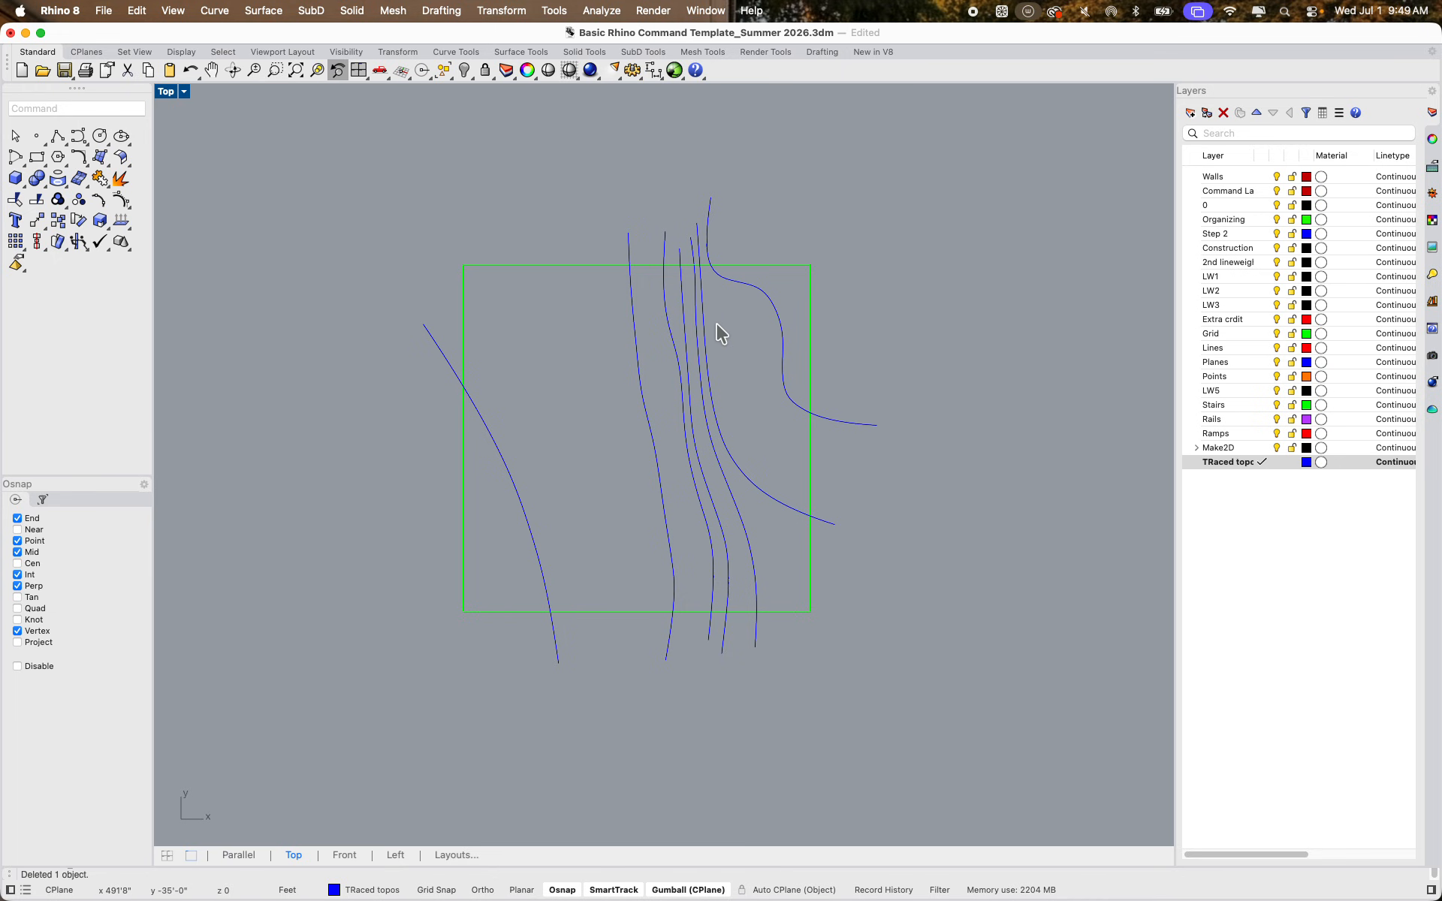
scroll(716, 322, up, 8)
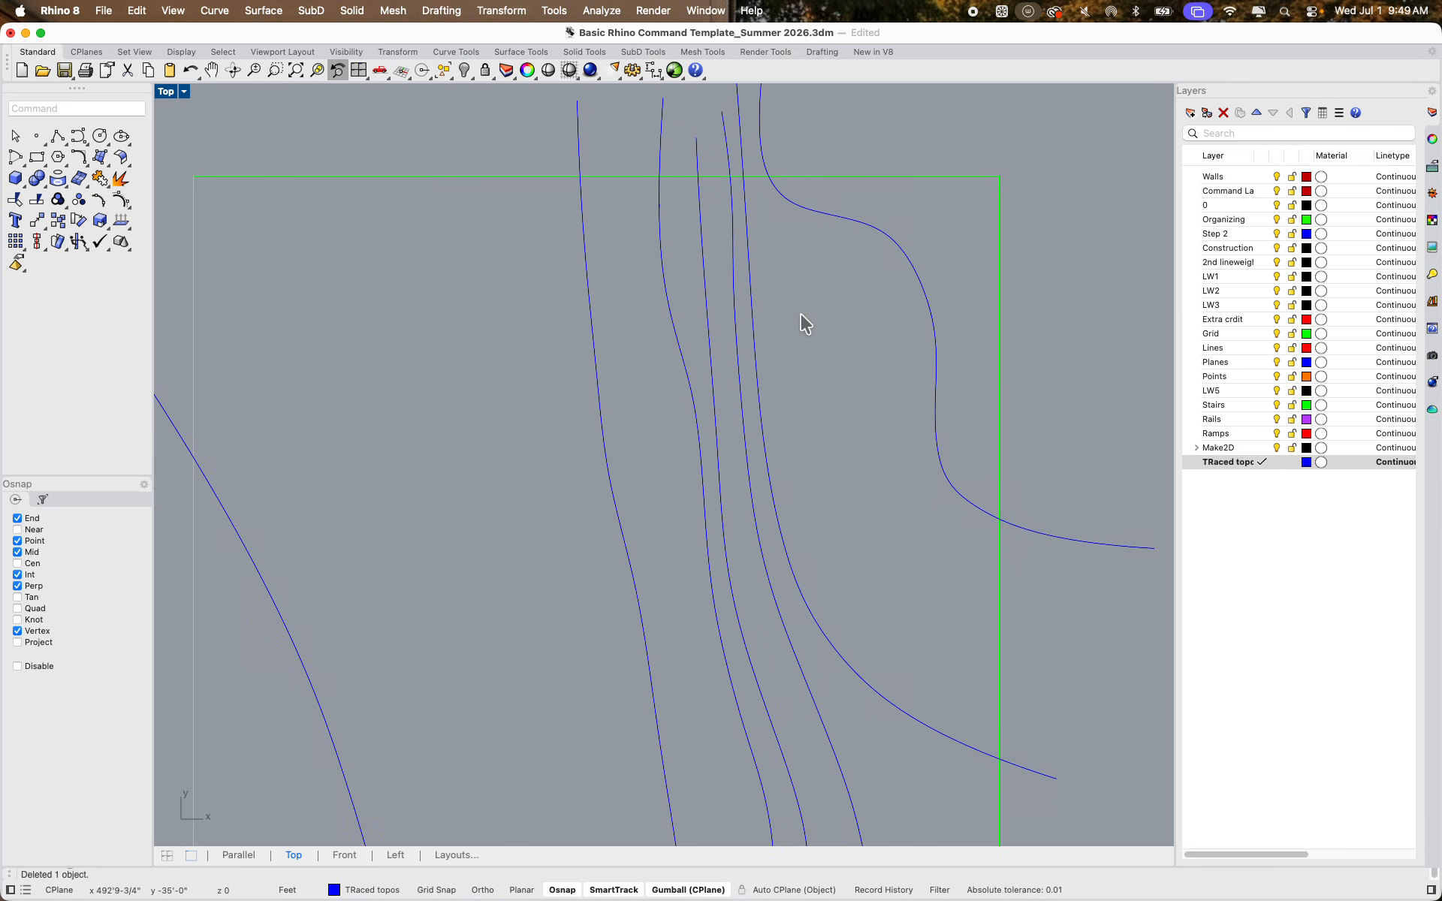
right_drag(766, 400, 773, 336)
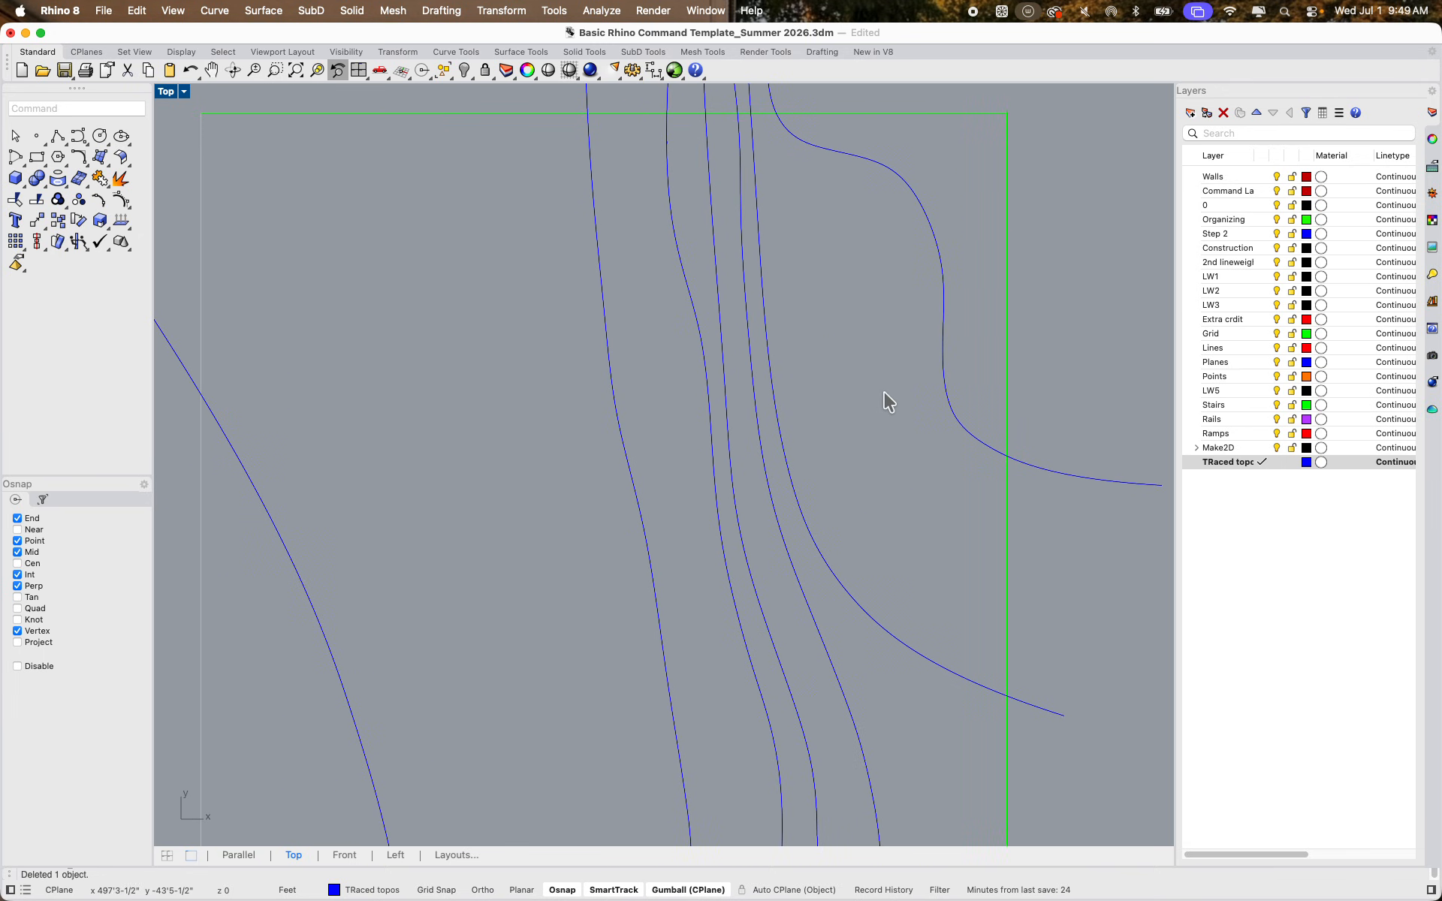
scroll(885, 394, down, 5)
right_drag(876, 398, 806, 371)
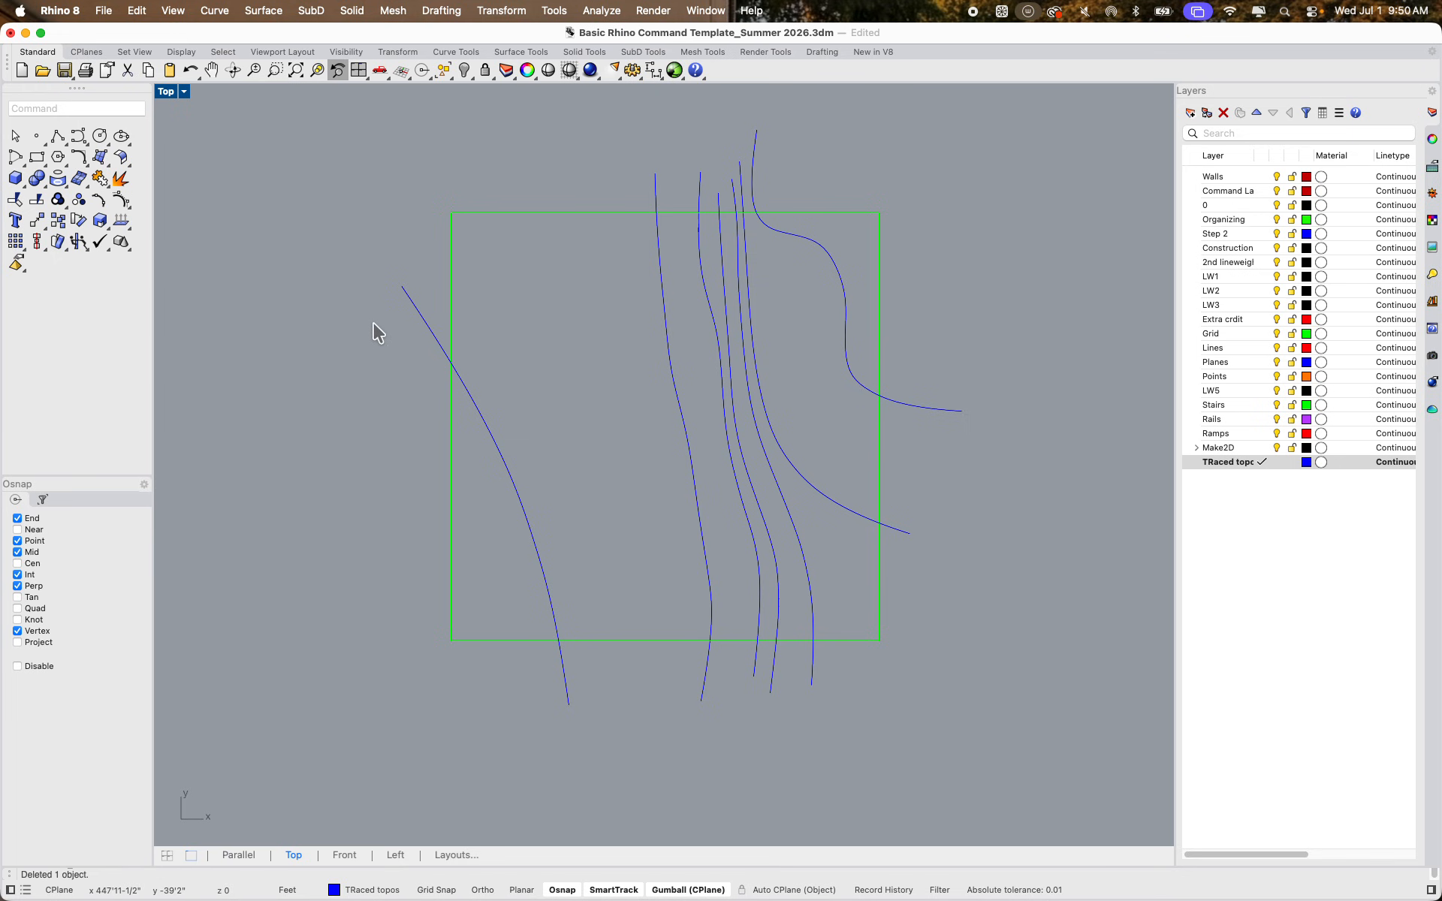
Copy the bare site square with its contour curves about 108 ft north as a spare set
scroll(539, 302, down, 6)
drag(799, 530, 446, 198)
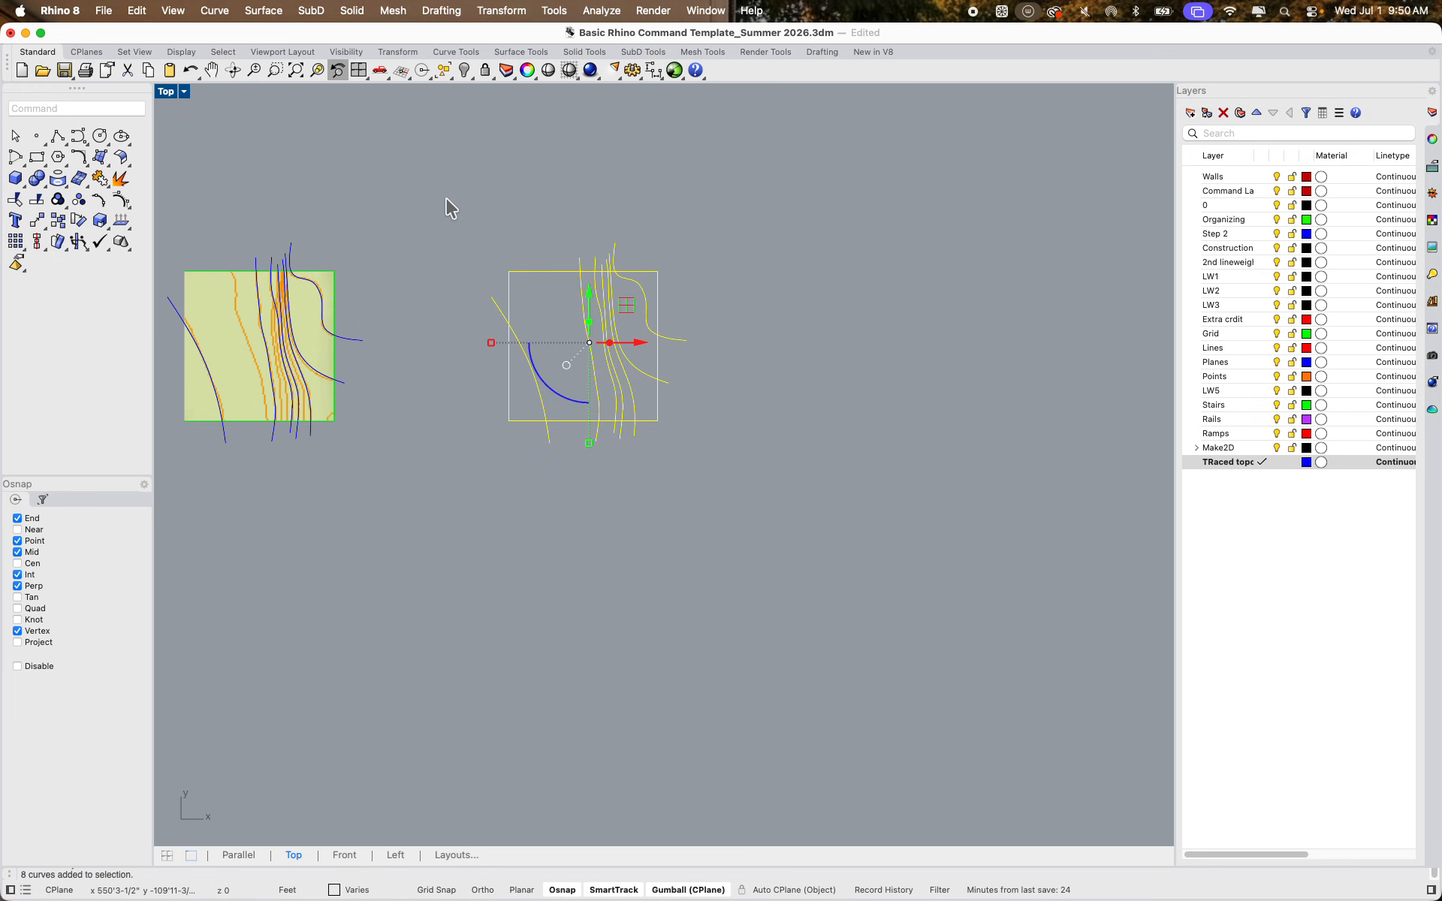
text(copy)
key(Return)
scroll(583, 393, down, 4)
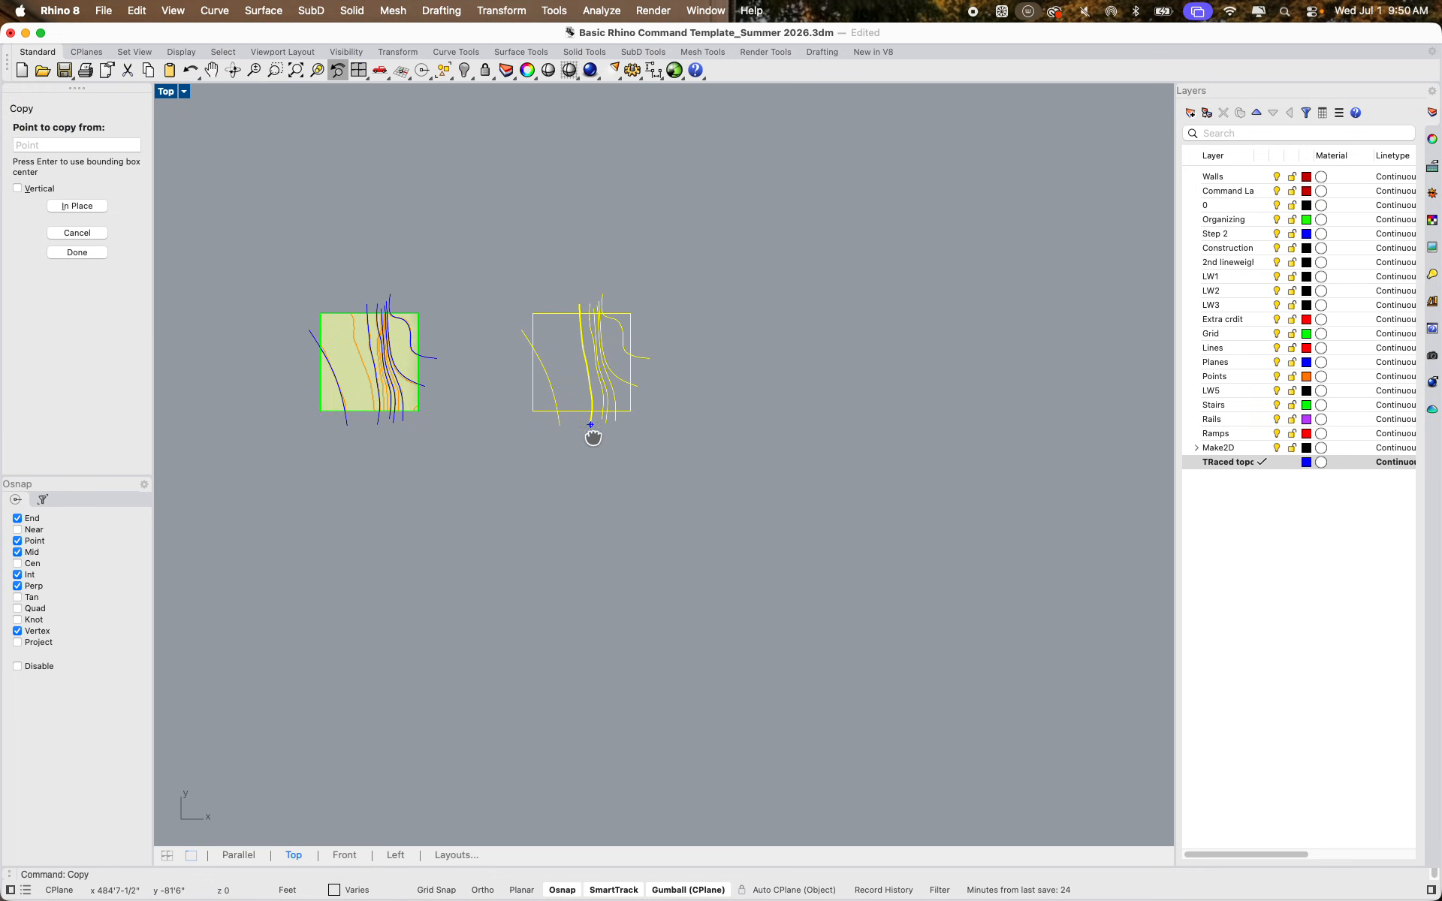
right_drag(591, 430, 575, 549)
click(678, 546)
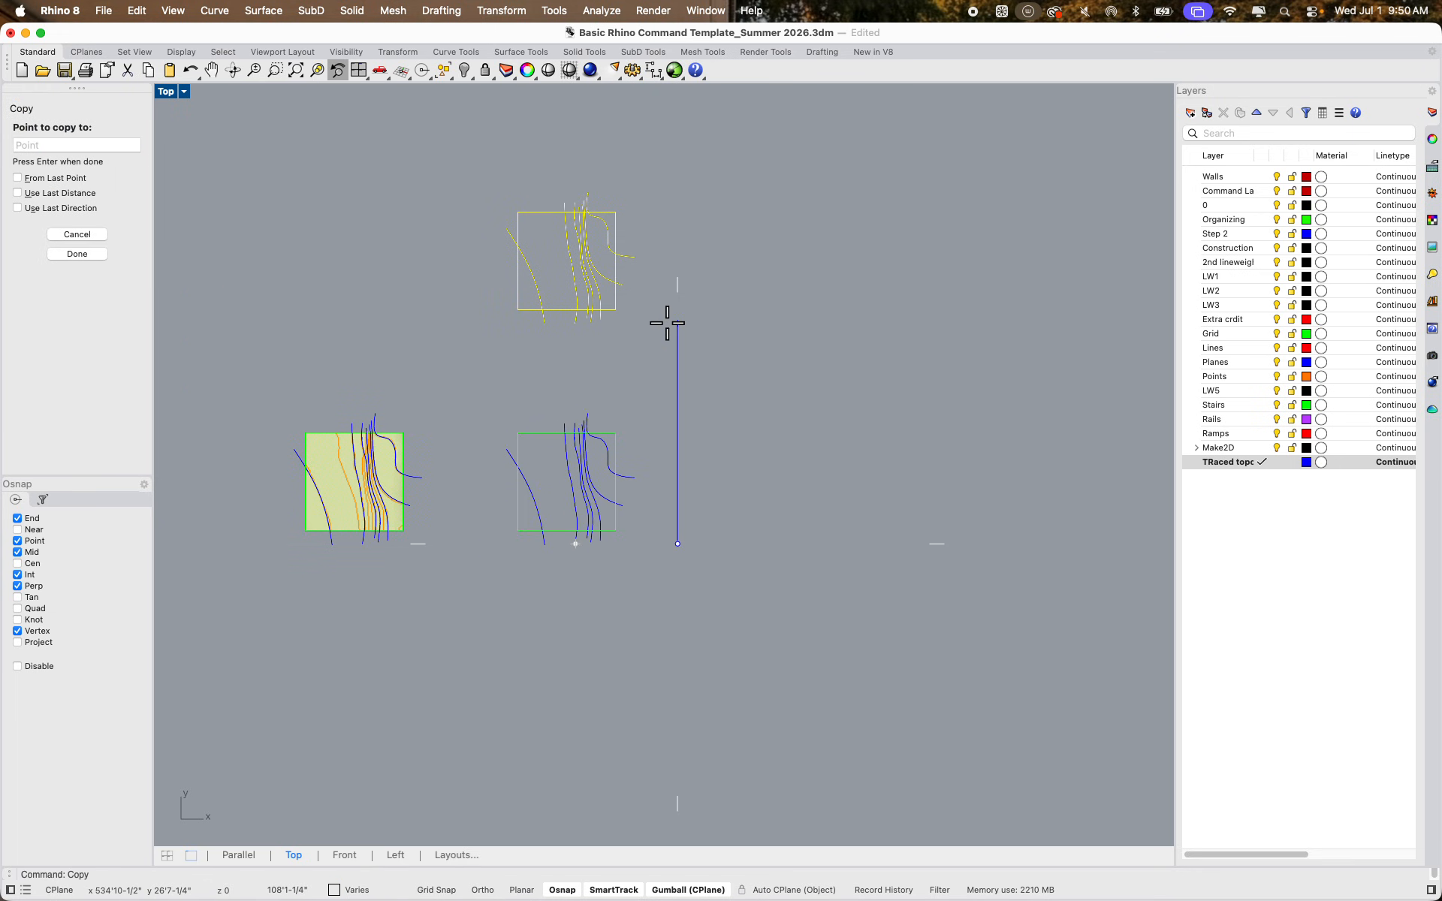
click(667, 324)
key(Return)
key(Escape)
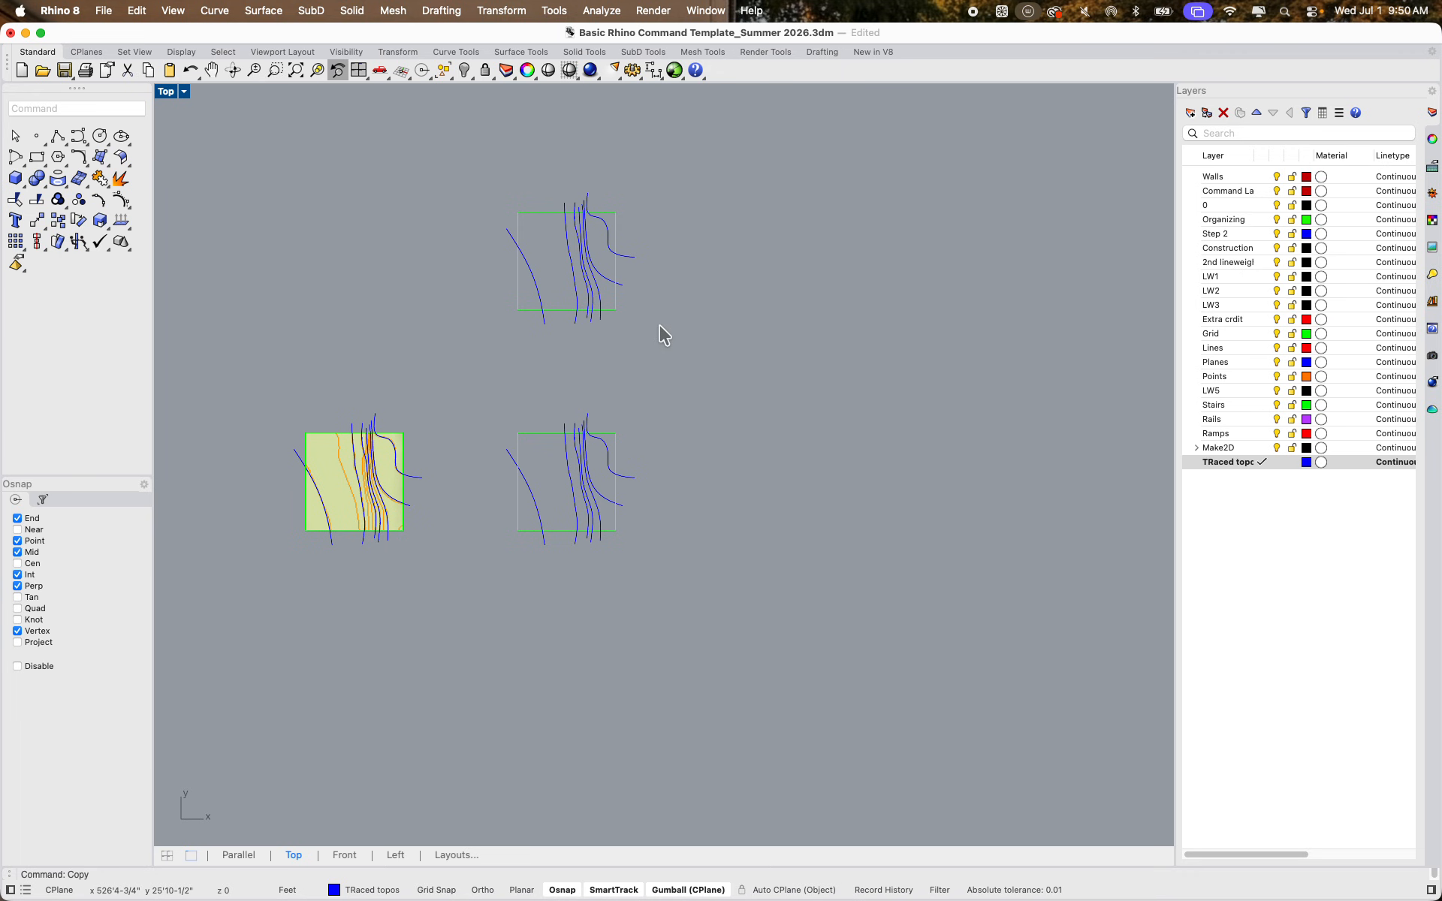
Draw a polyline from the westernmost contour's west-edge intersection around the square's northwest, northeast and southeast corners to its south-edge intersection
scroll(546, 411, up, 5)
scroll(637, 549, up, 5)
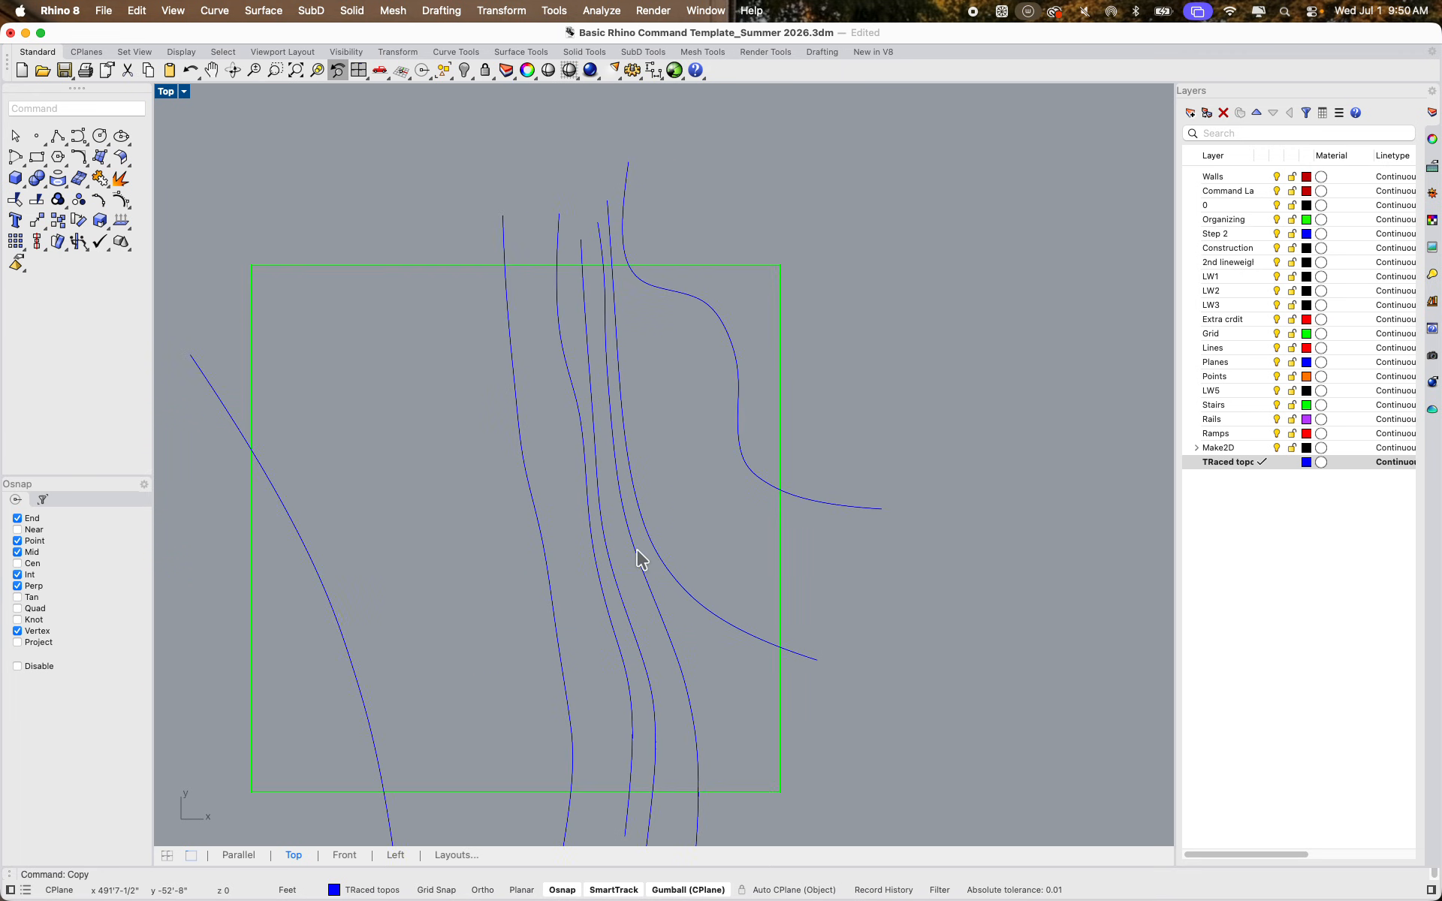
right_drag(637, 549, 725, 523)
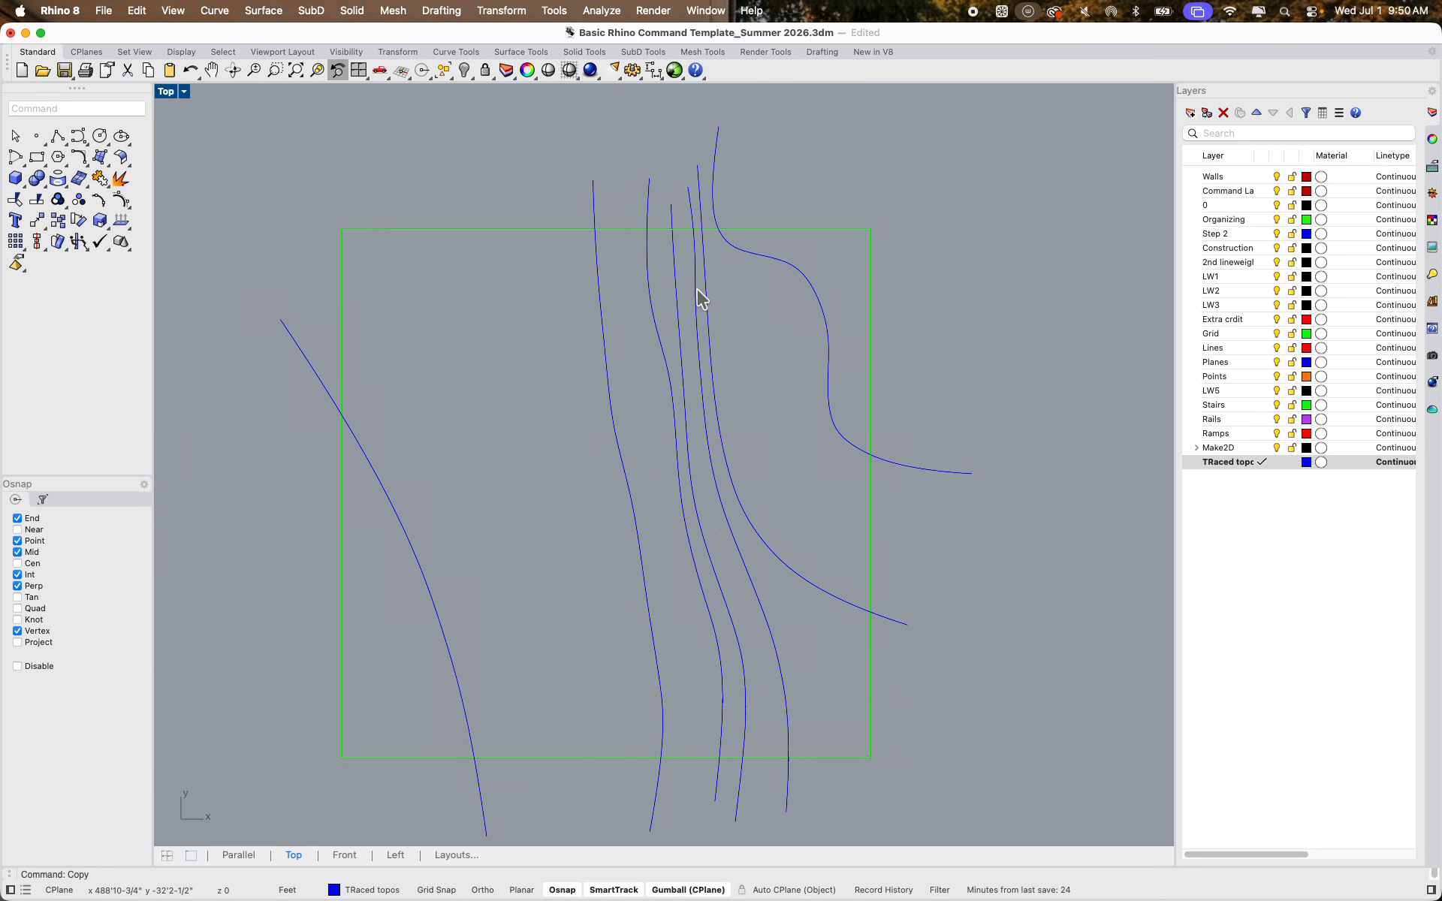
click(528, 229)
click(497, 339)
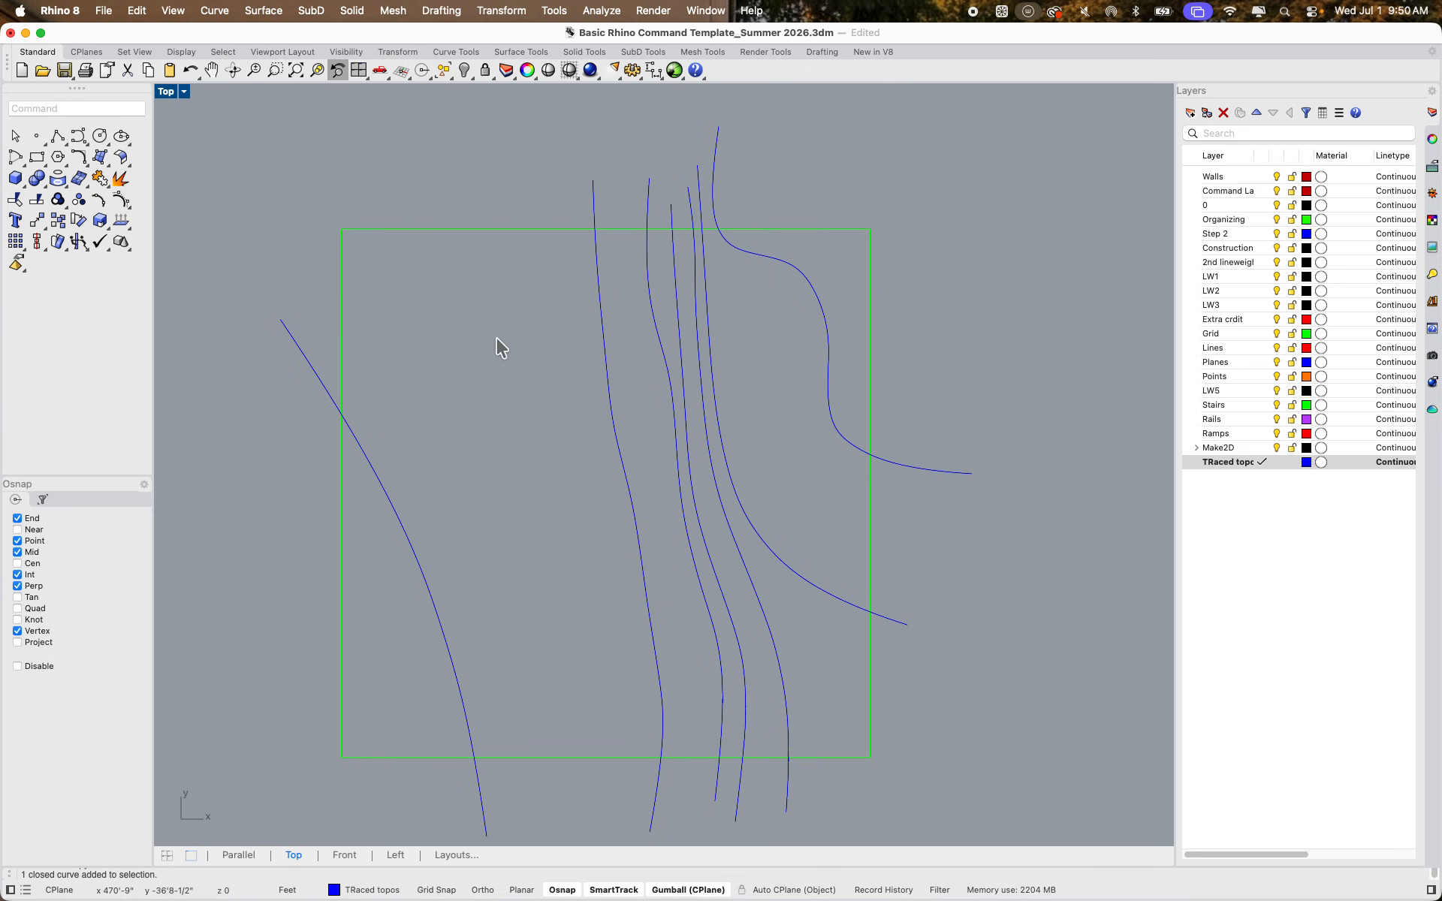
text(polyline)
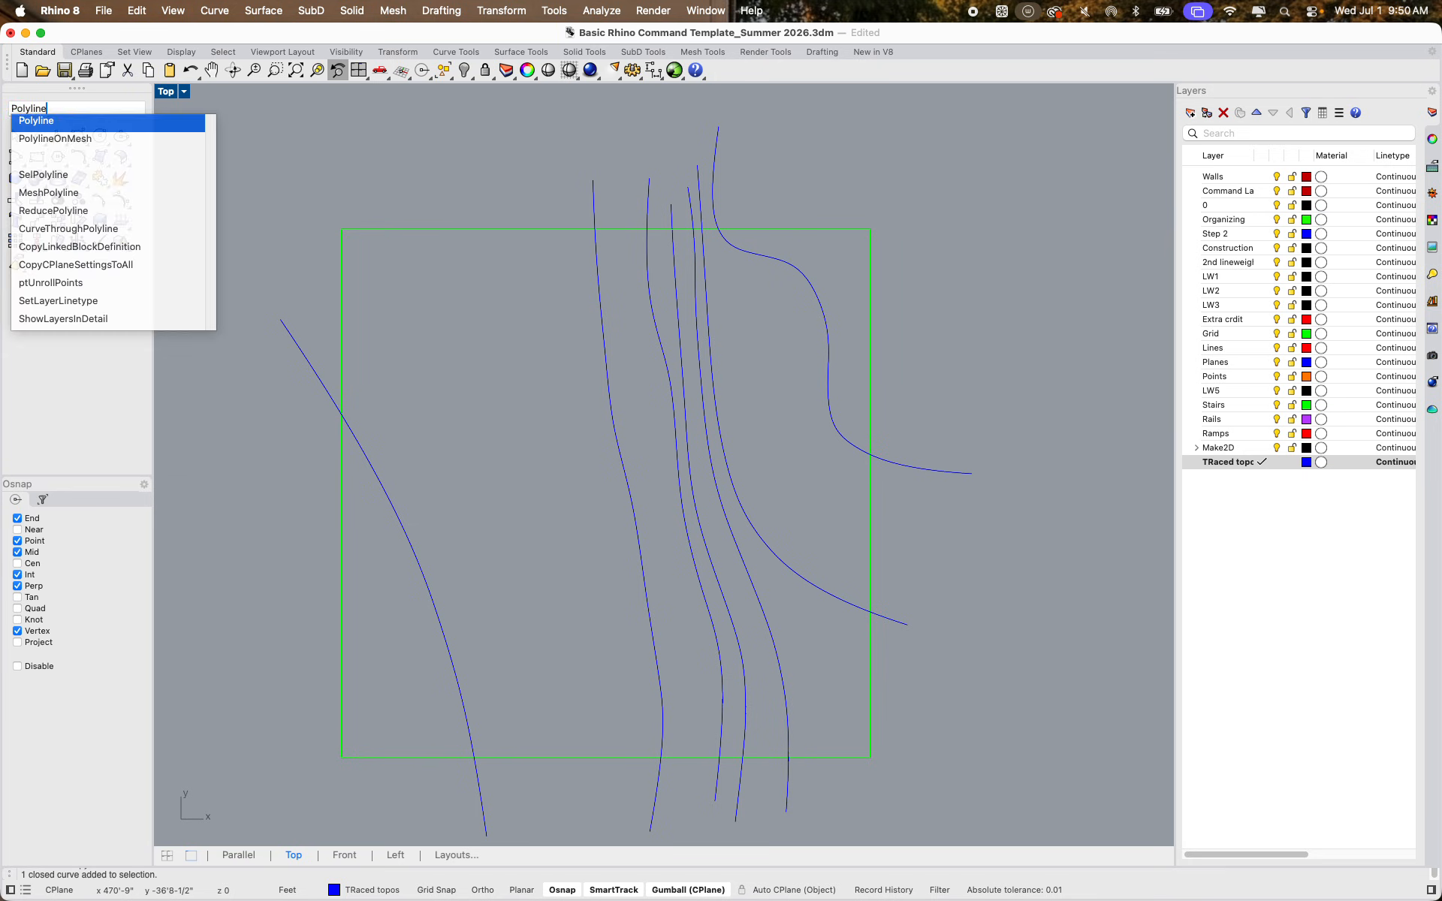
key(Return)
click(338, 413)
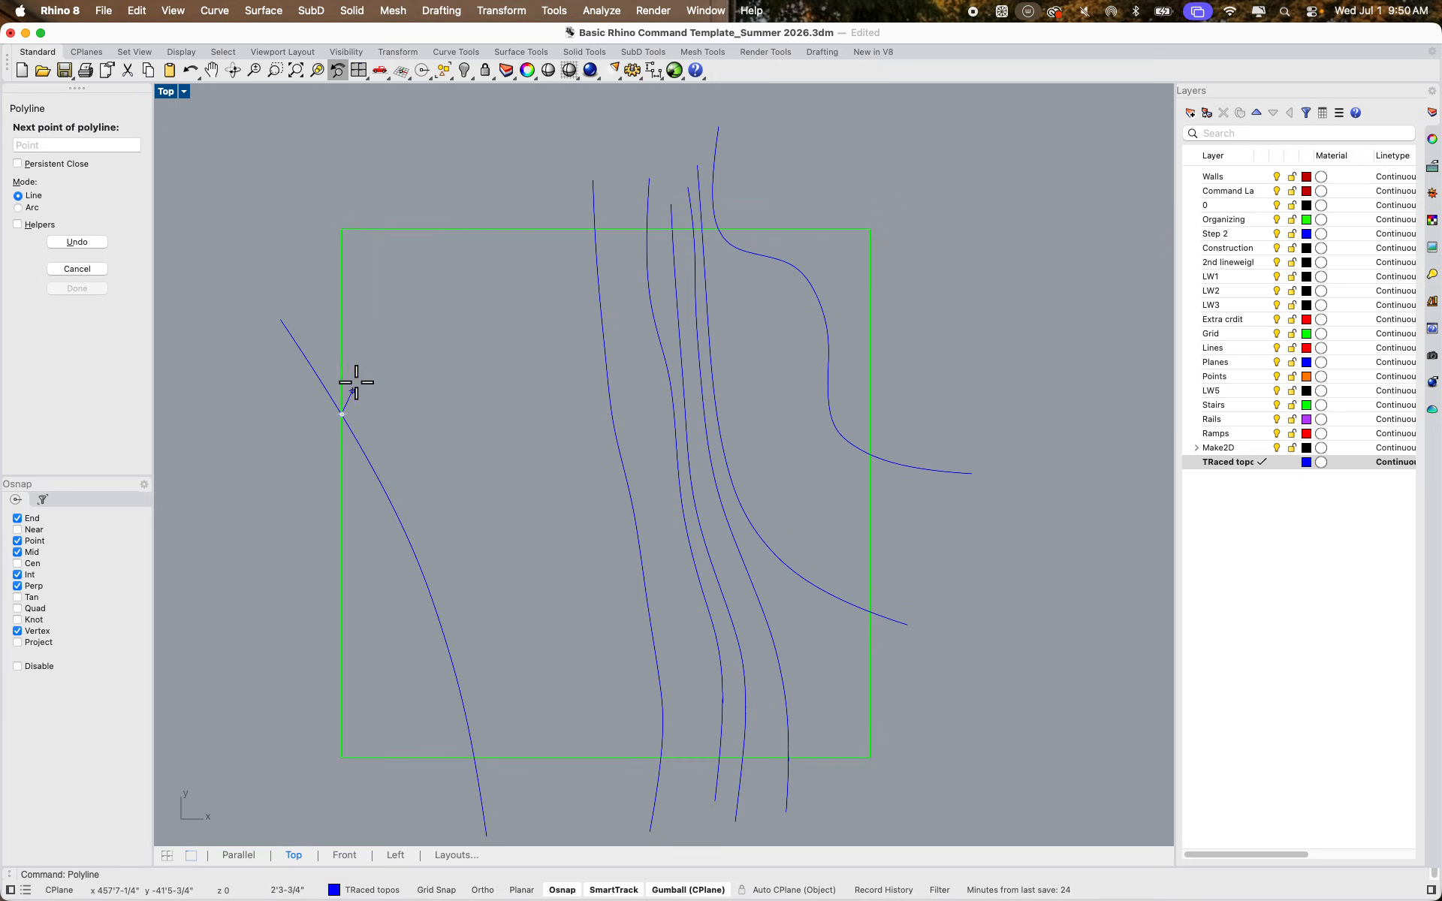
click(342, 229)
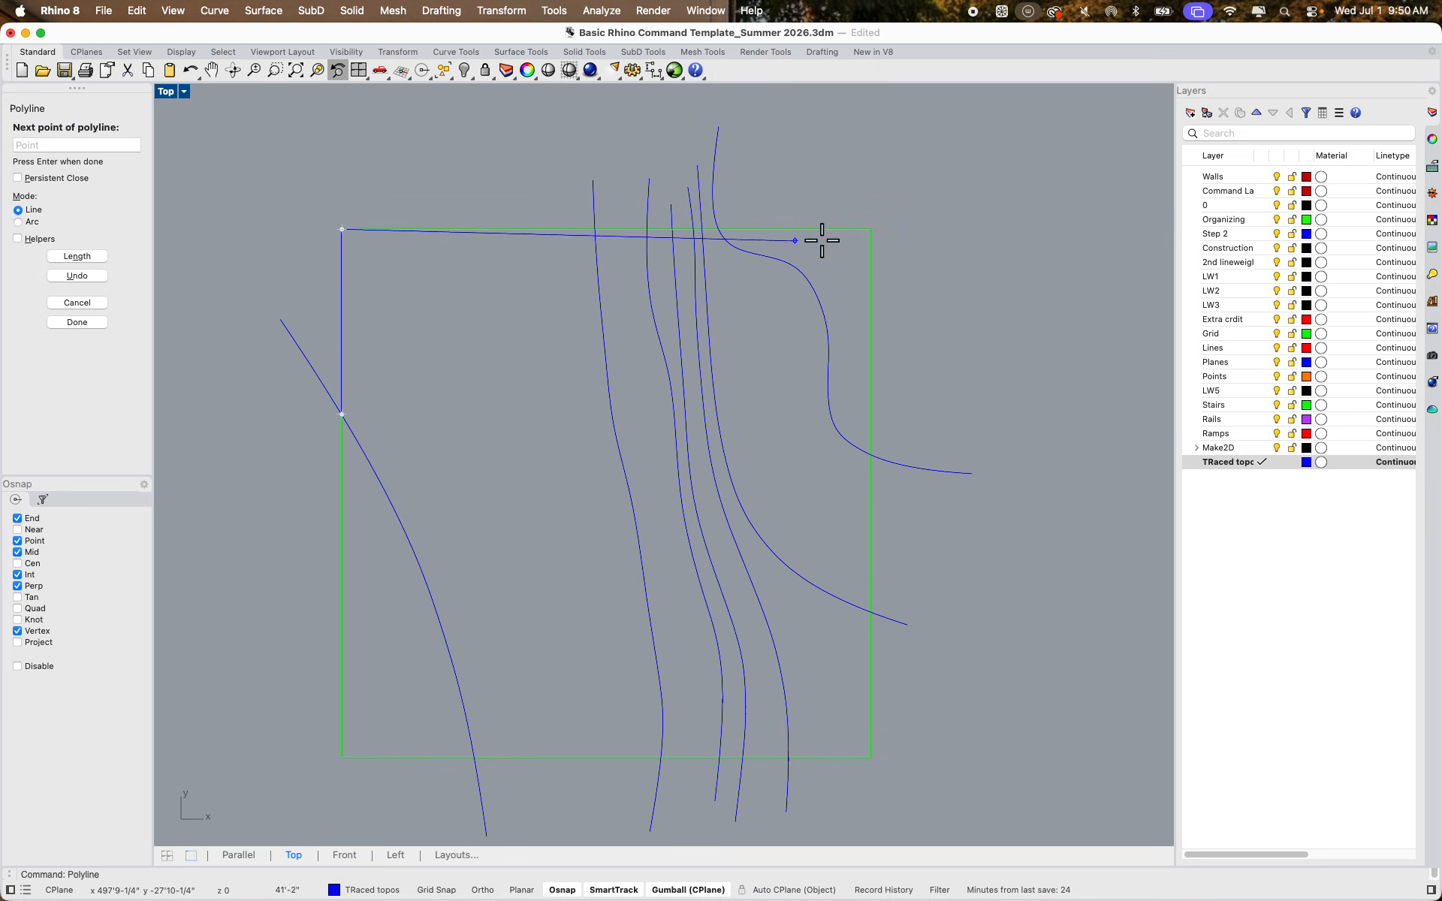
click(870, 229)
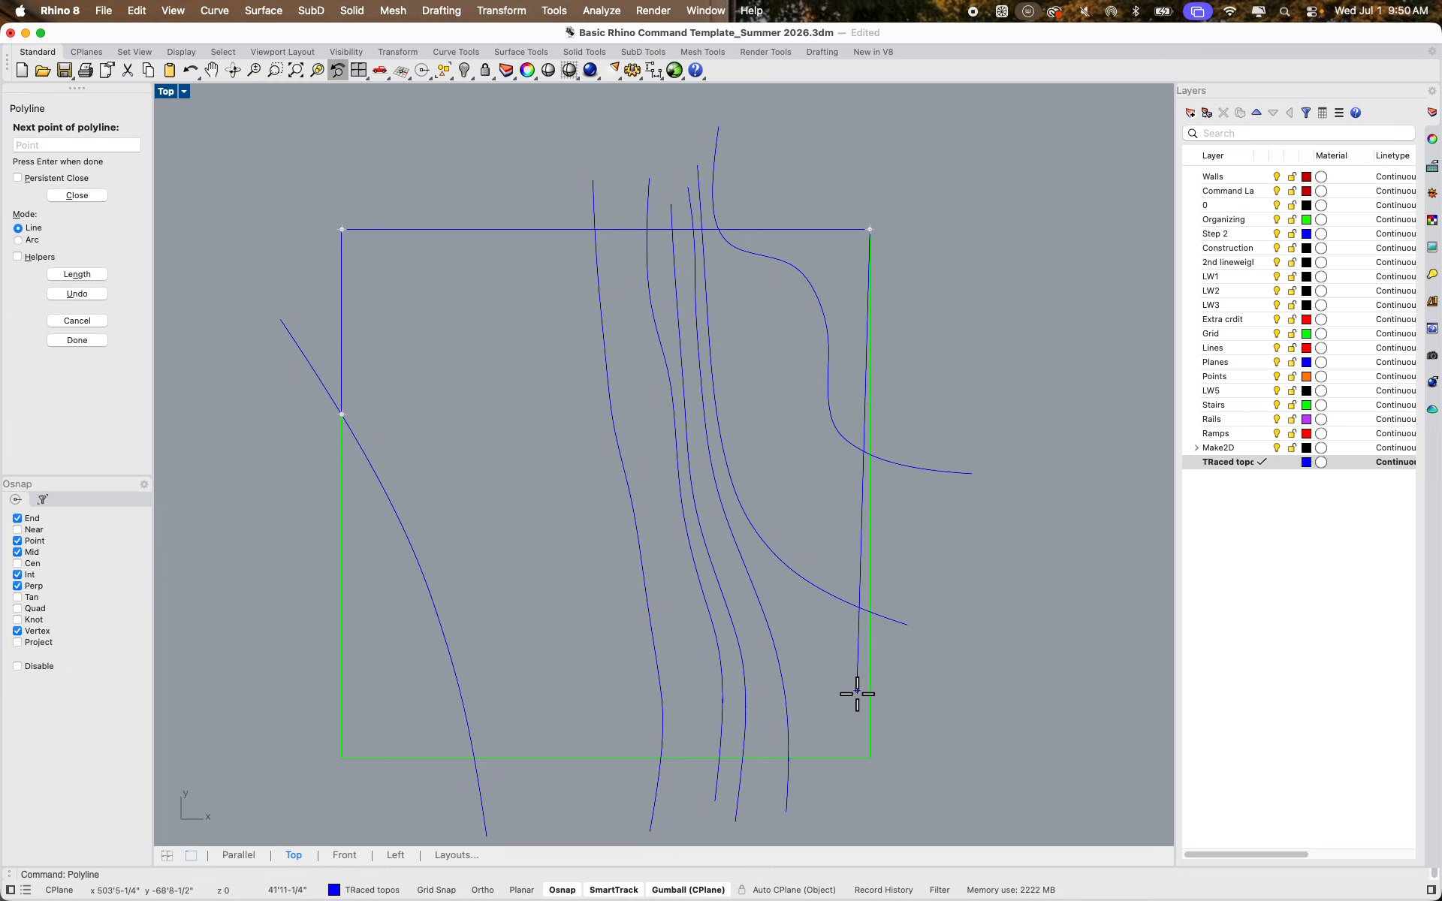
click(870, 757)
click(472, 755)
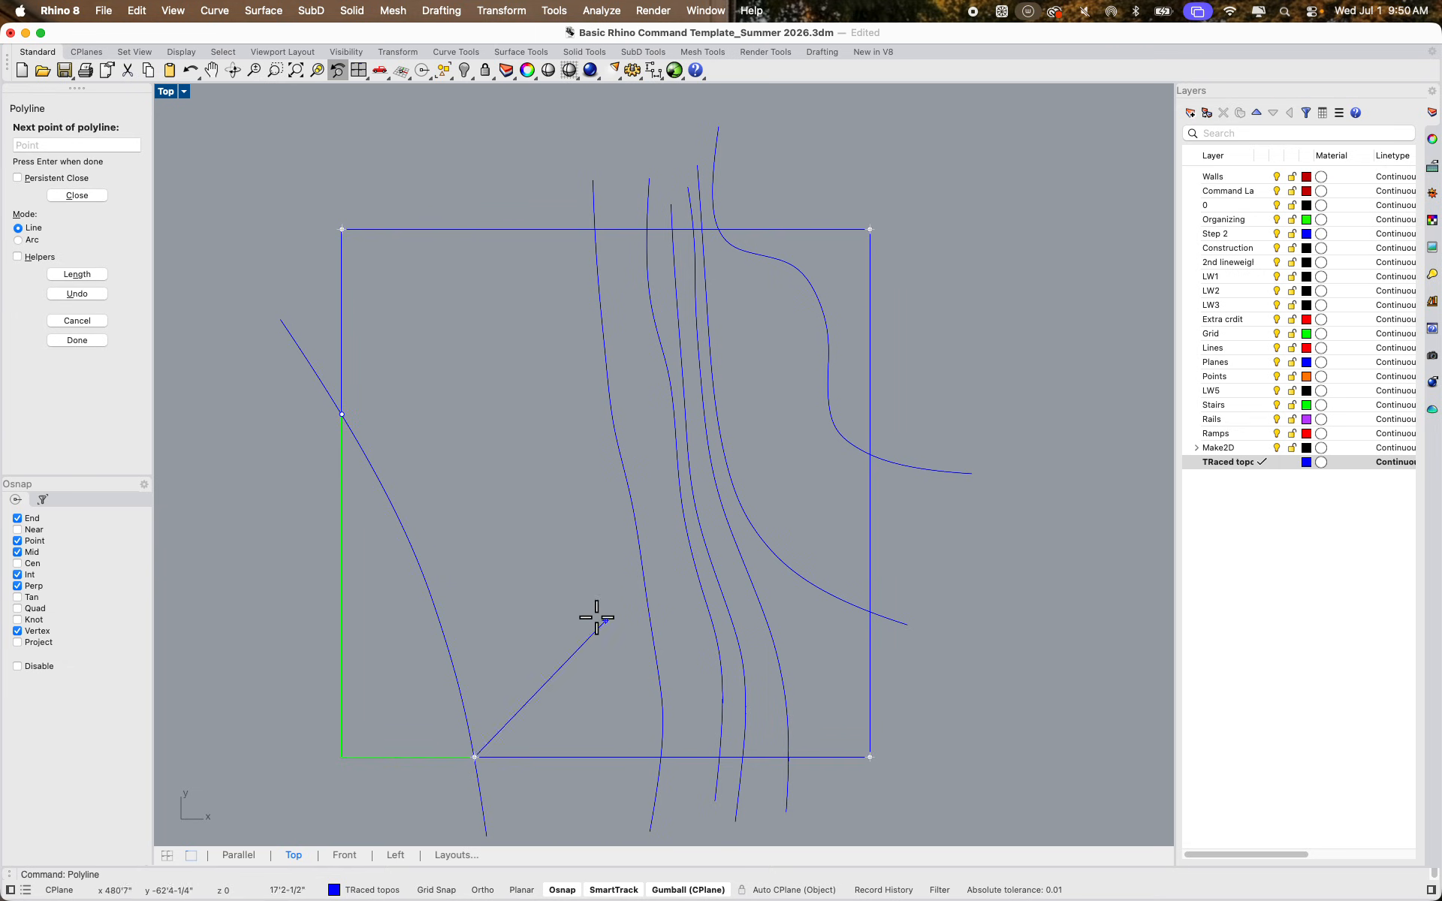
key(Return)
click(563, 756)
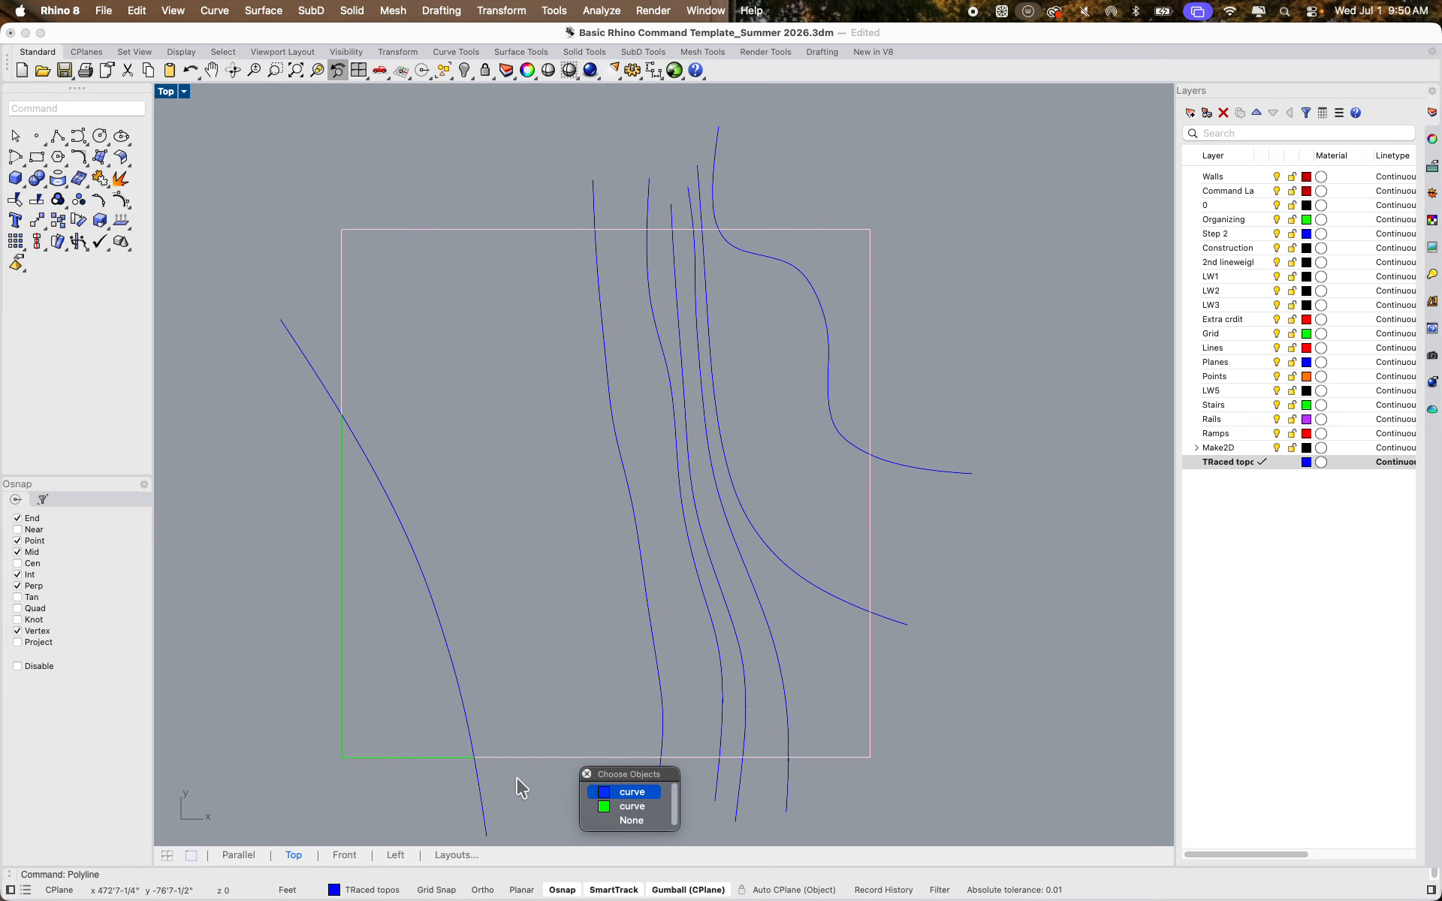
click(478, 787)
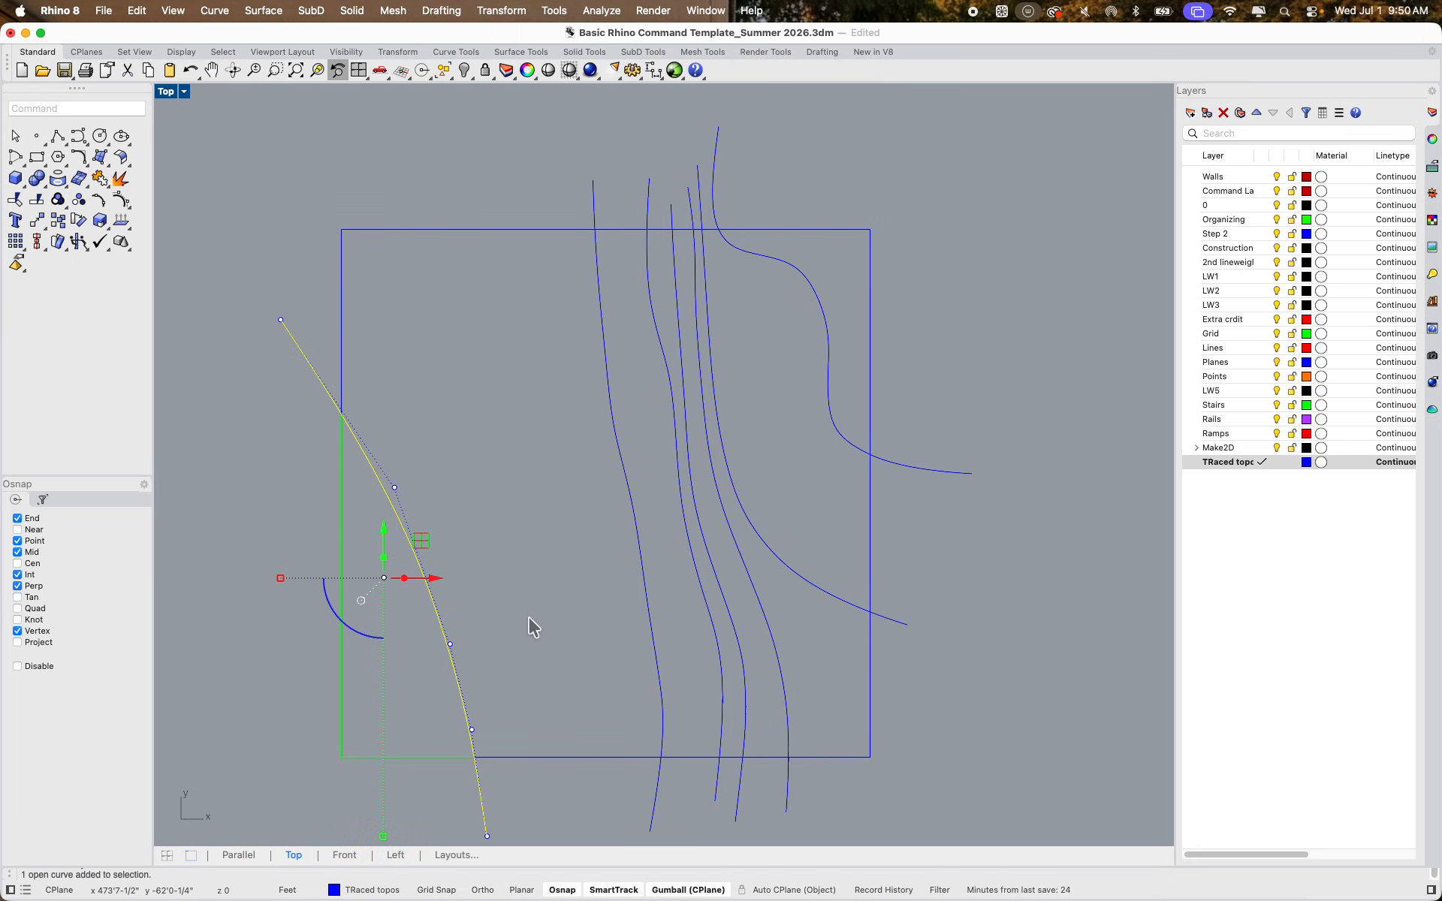
key(Escape)
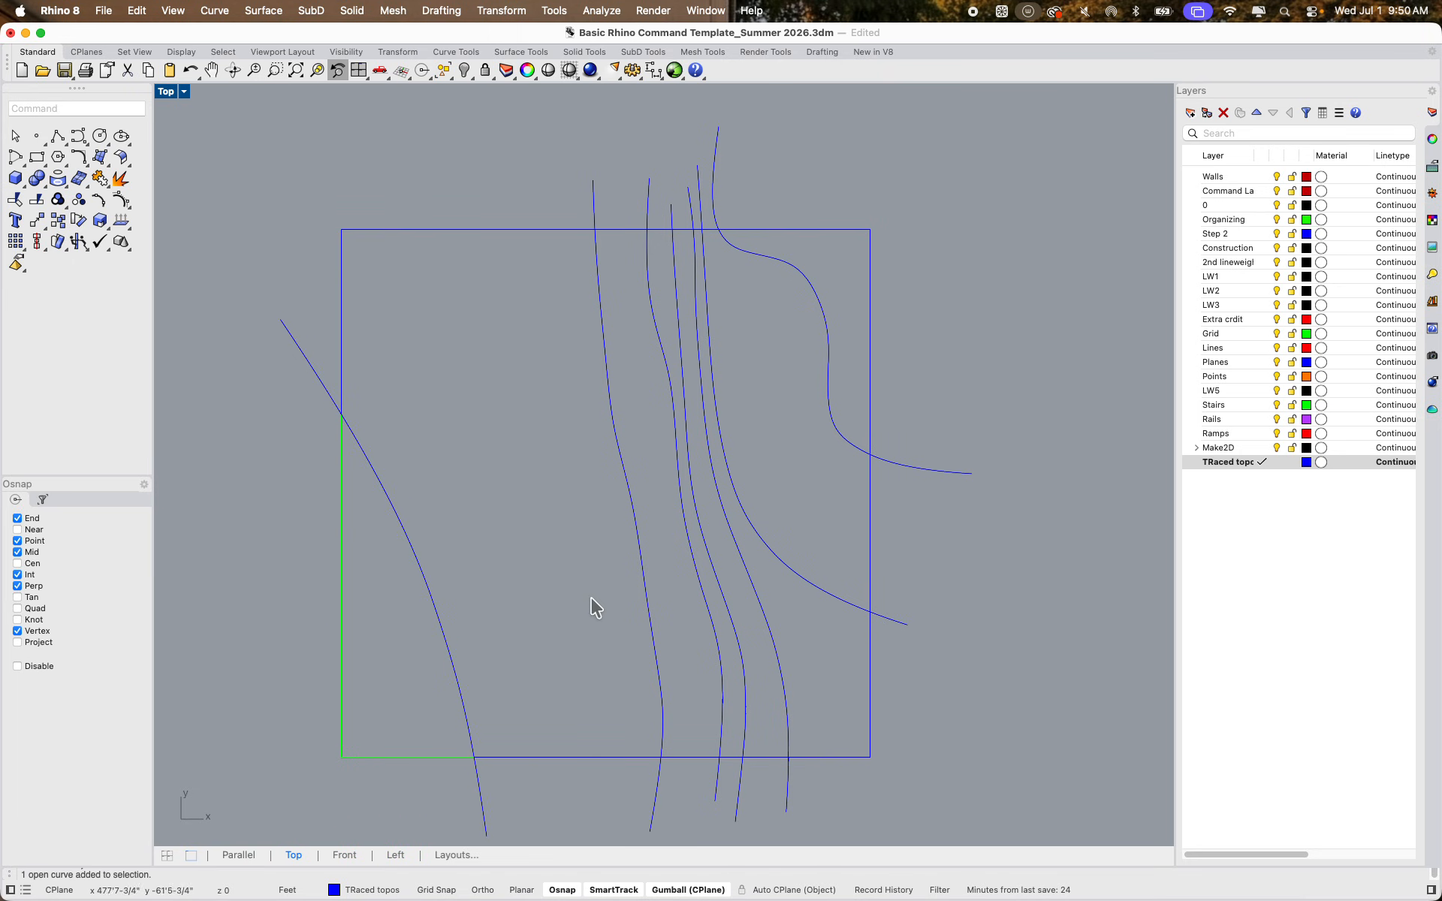
click(367, 461)
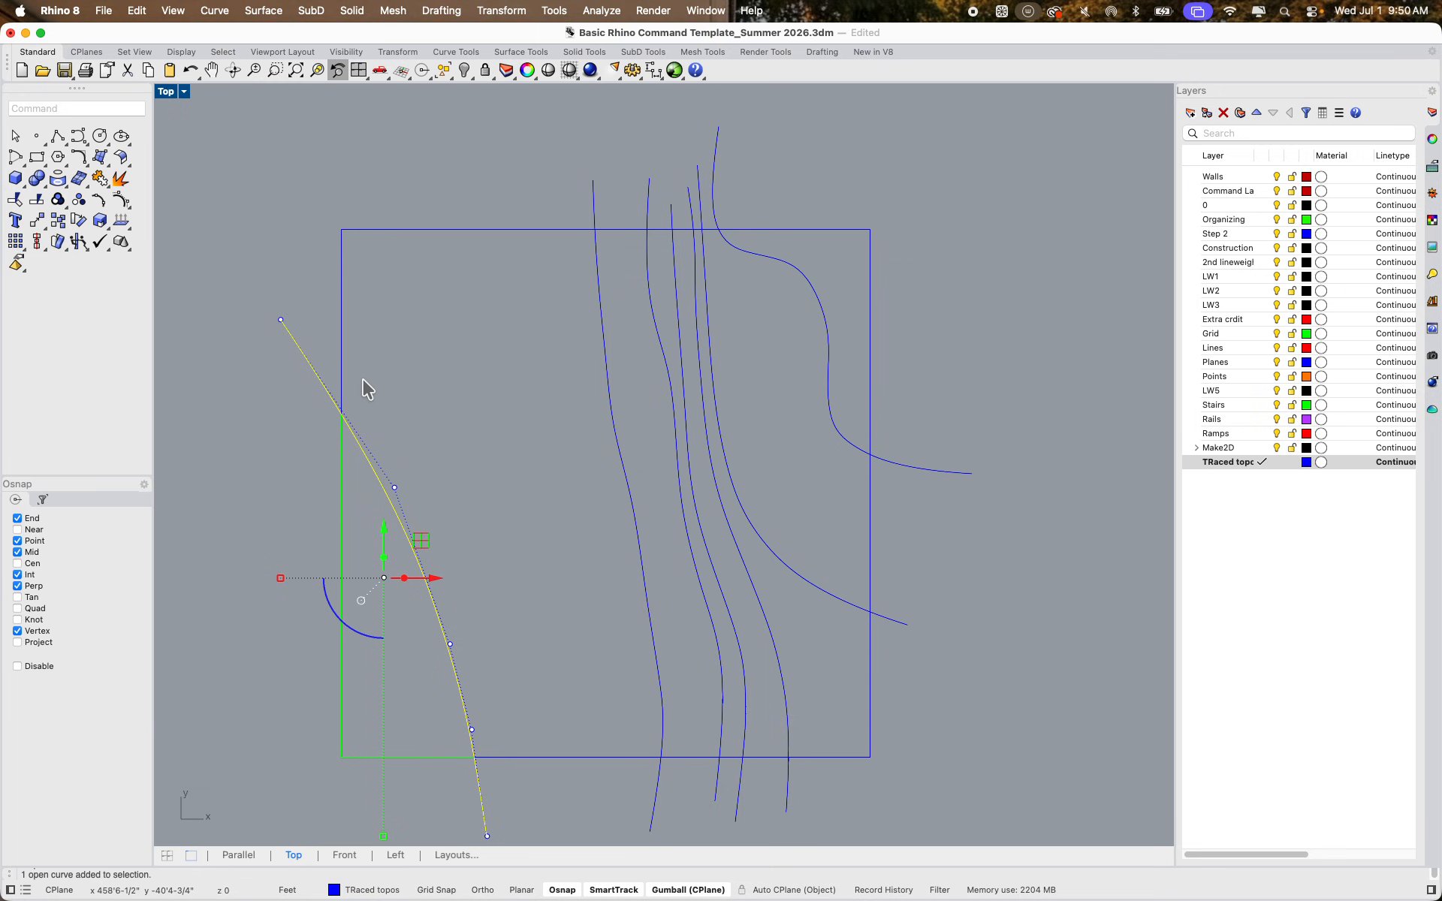
key(Escape)
Trim both ends of the westernmost contour that extend outside the square, using the square as the cutting object
click(336, 450)
text(tr)
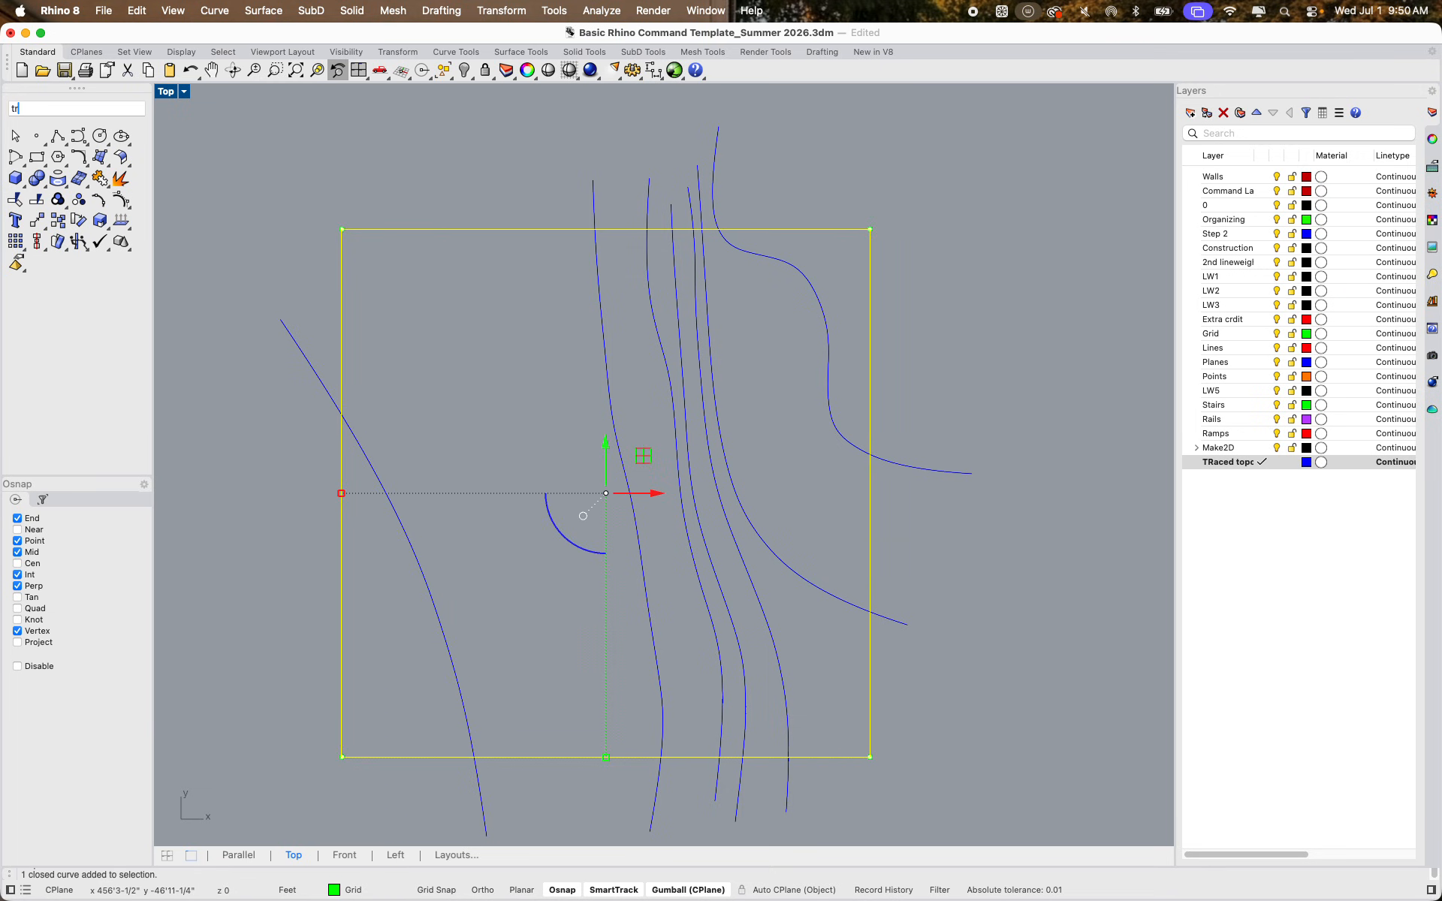
text(im)
key(Return)
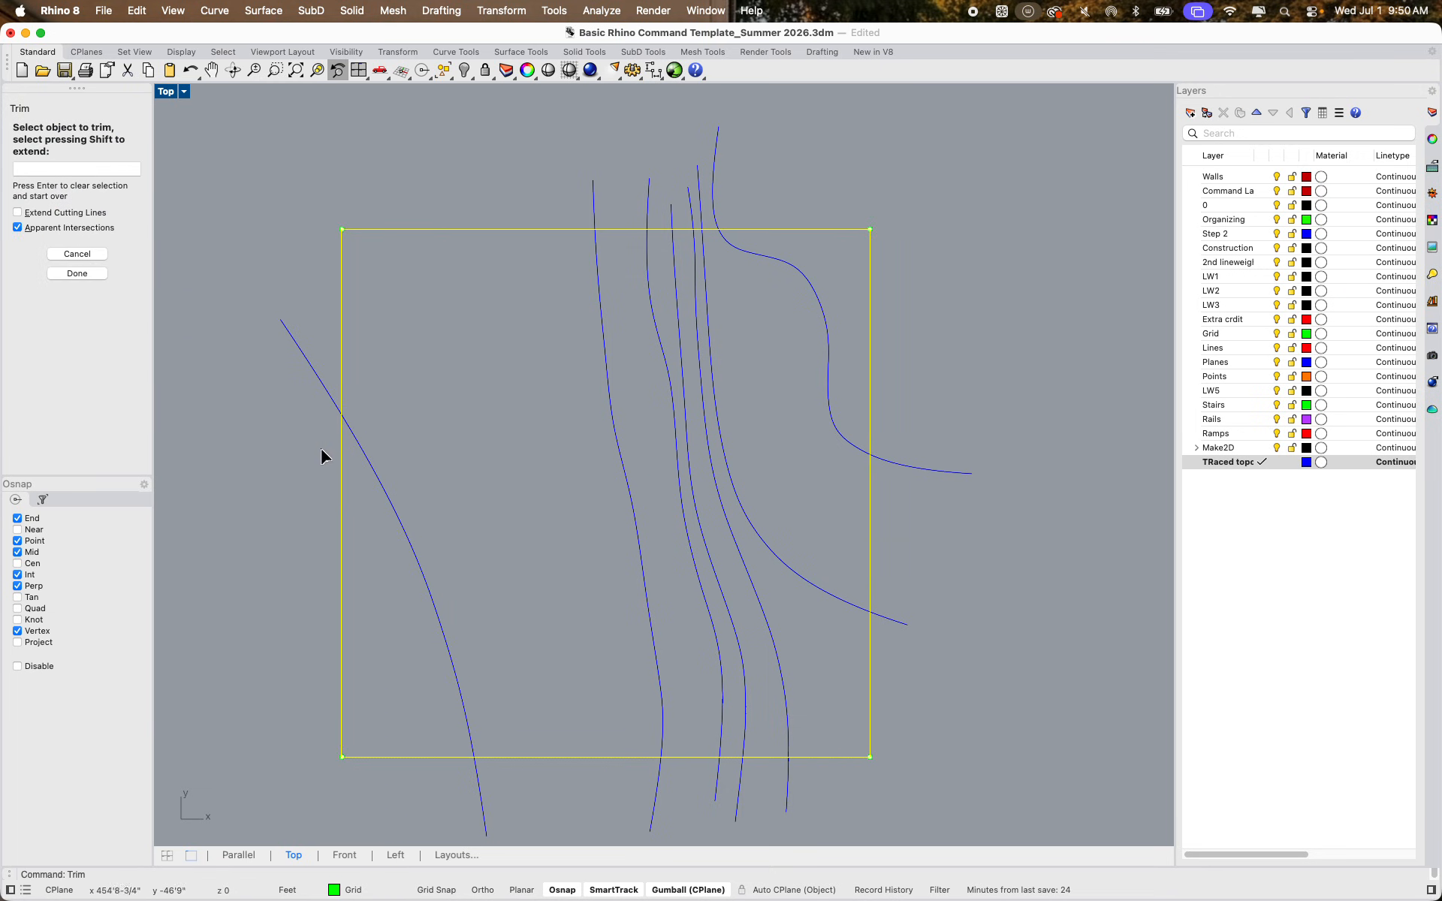
drag(315, 431, 285, 303)
drag(487, 786, 466, 775)
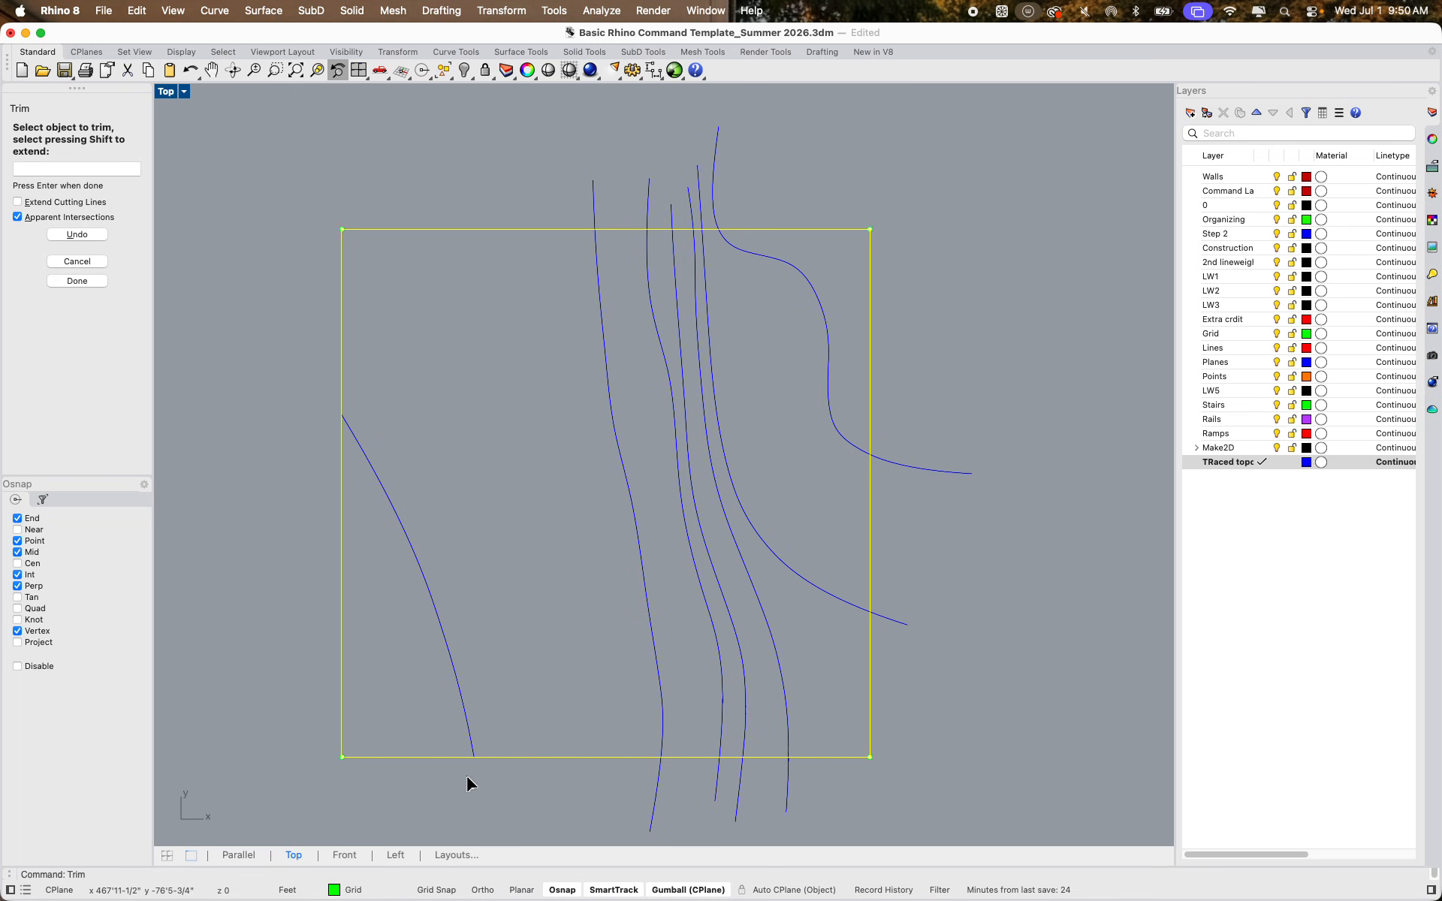
Join the trimmed westernmost contour with its boundary polyline into one closed outline
key(Return)
click(457, 673)
shift+click(521, 758)
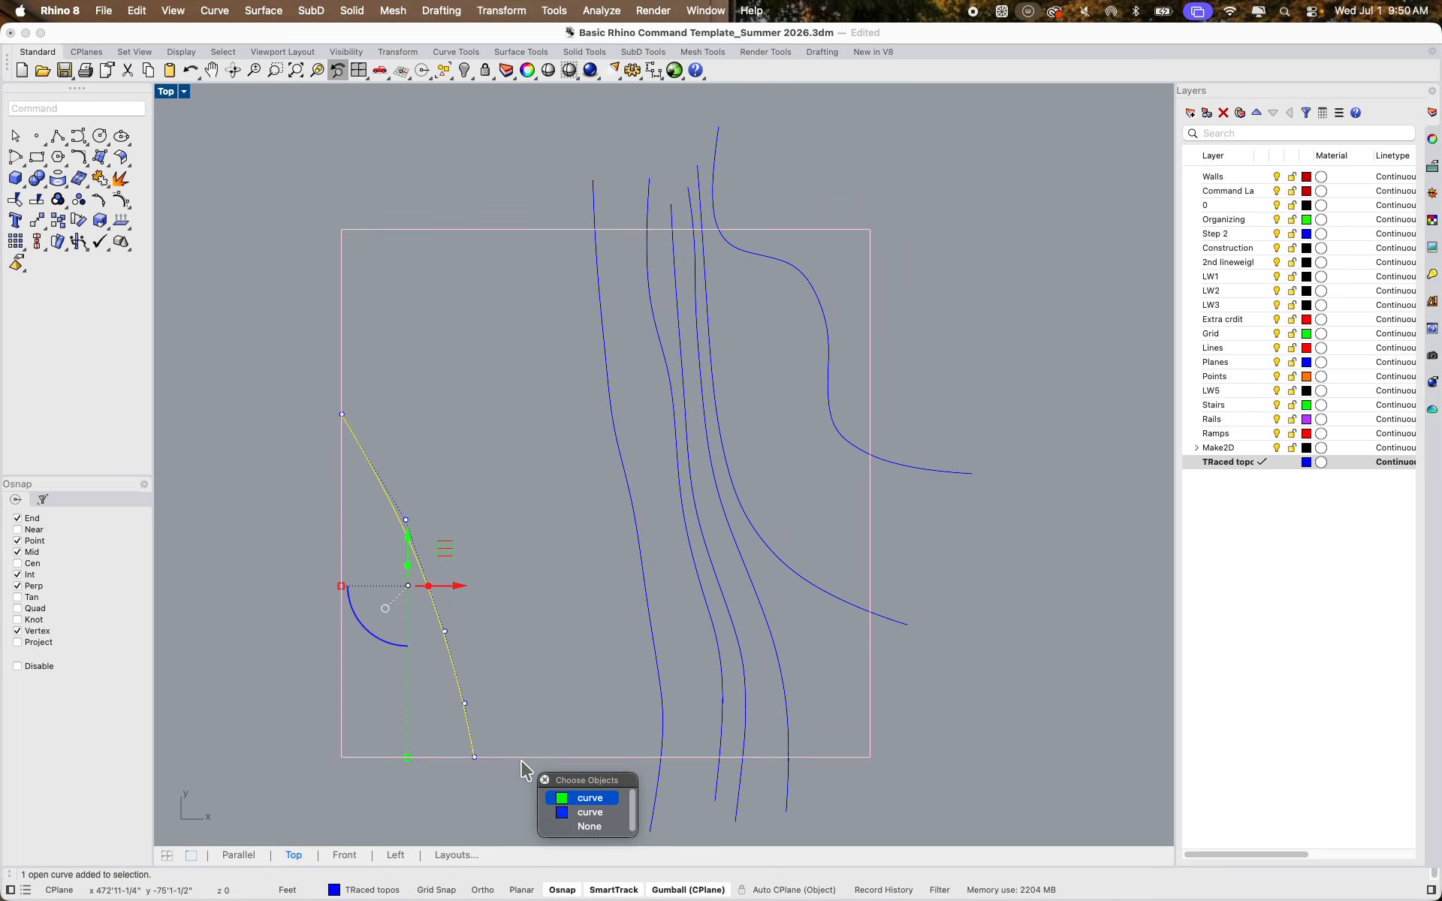
click(575, 804)
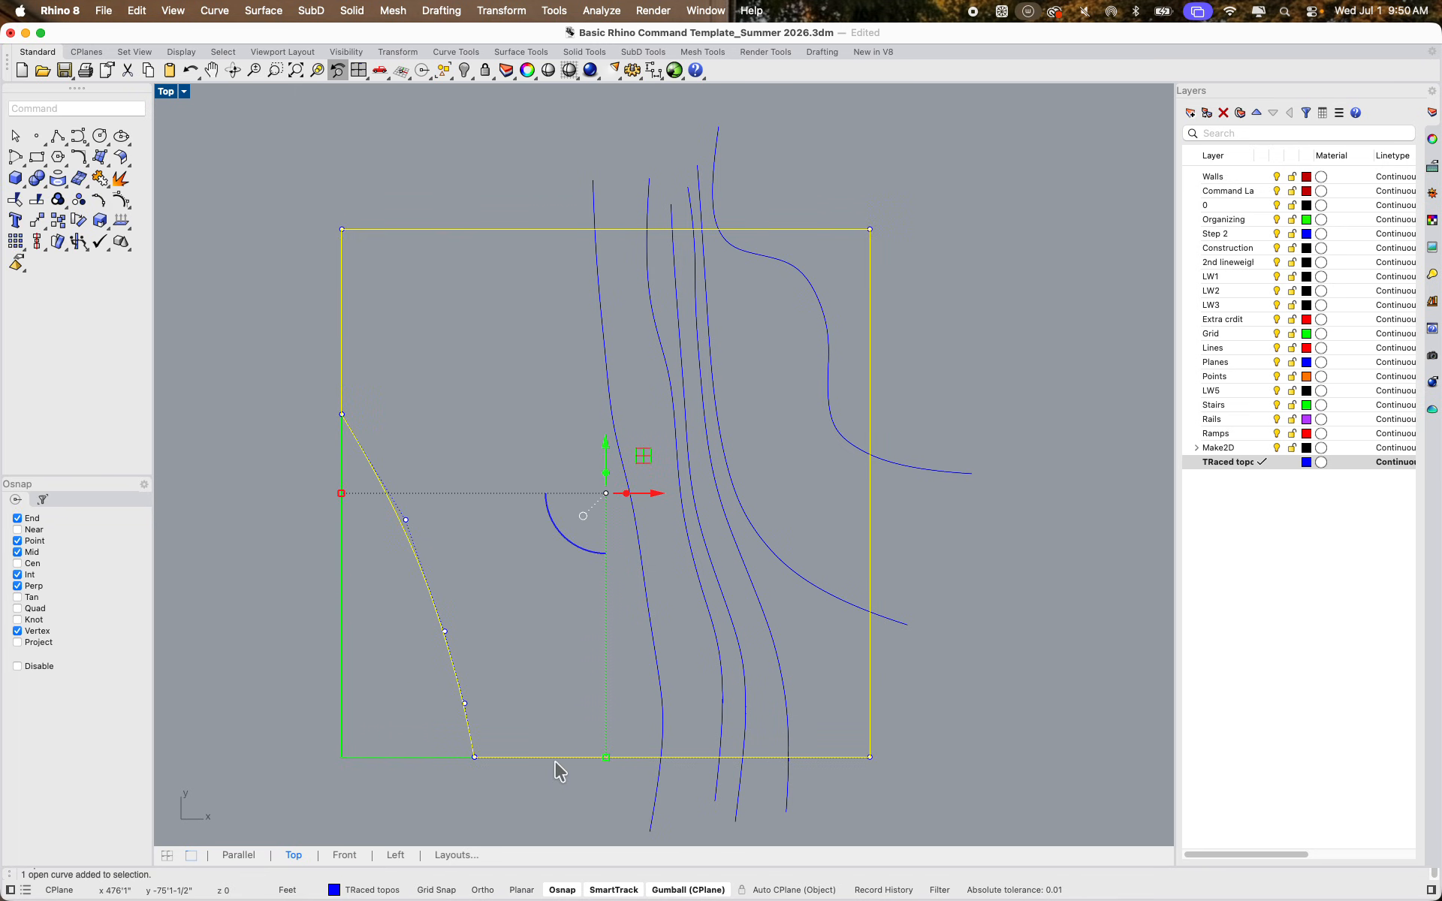
key(Return)
click(525, 602)
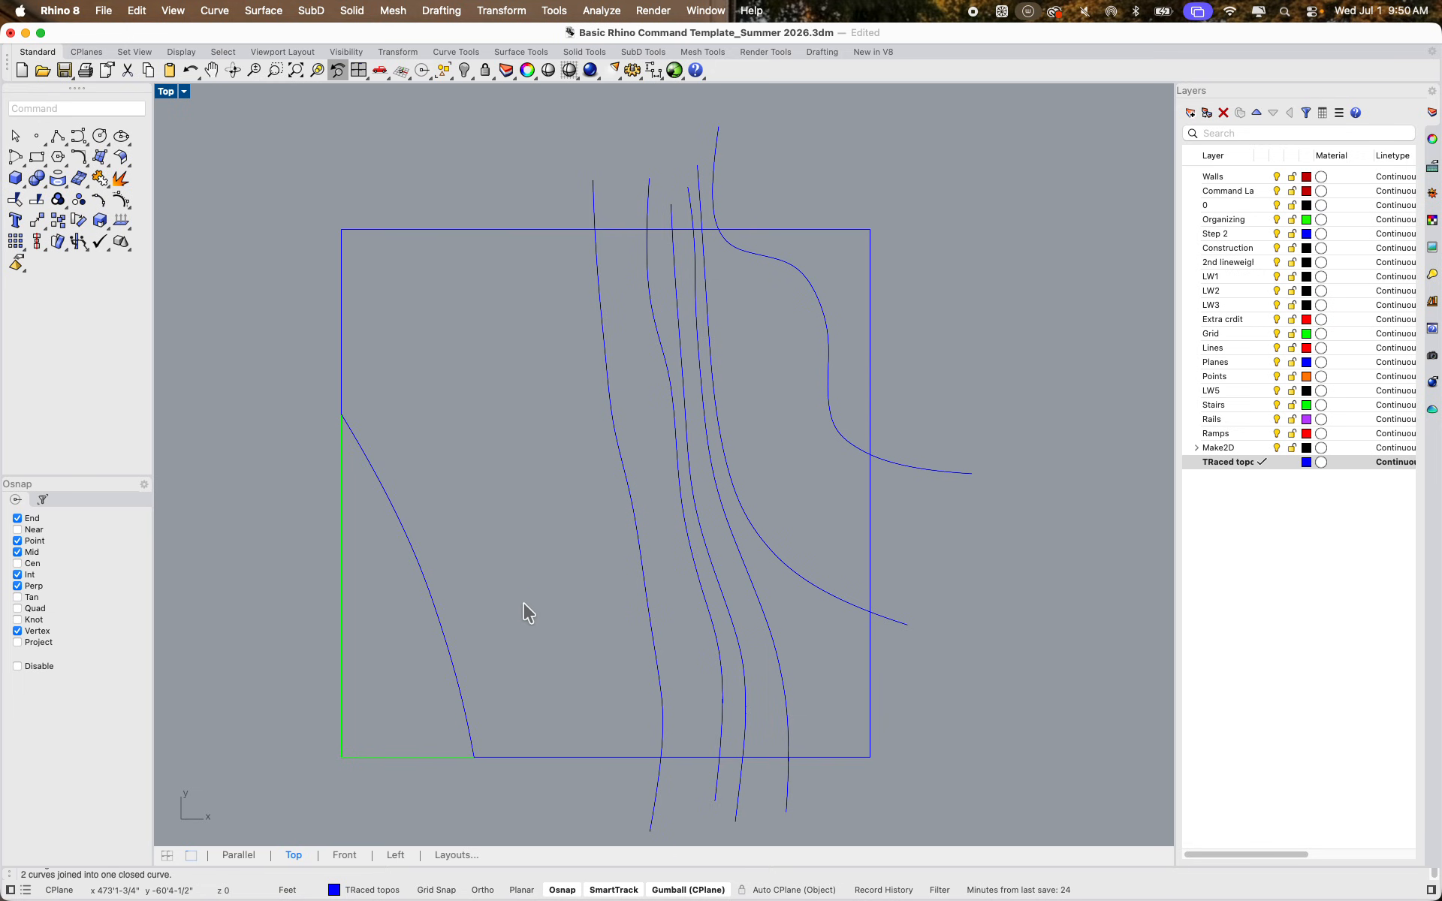
key(Return)
key(Escape)
Draw a polyline from the second contour's north-edge intersection around the square's northeast and southeast corners to its south-edge intersection
text(po)
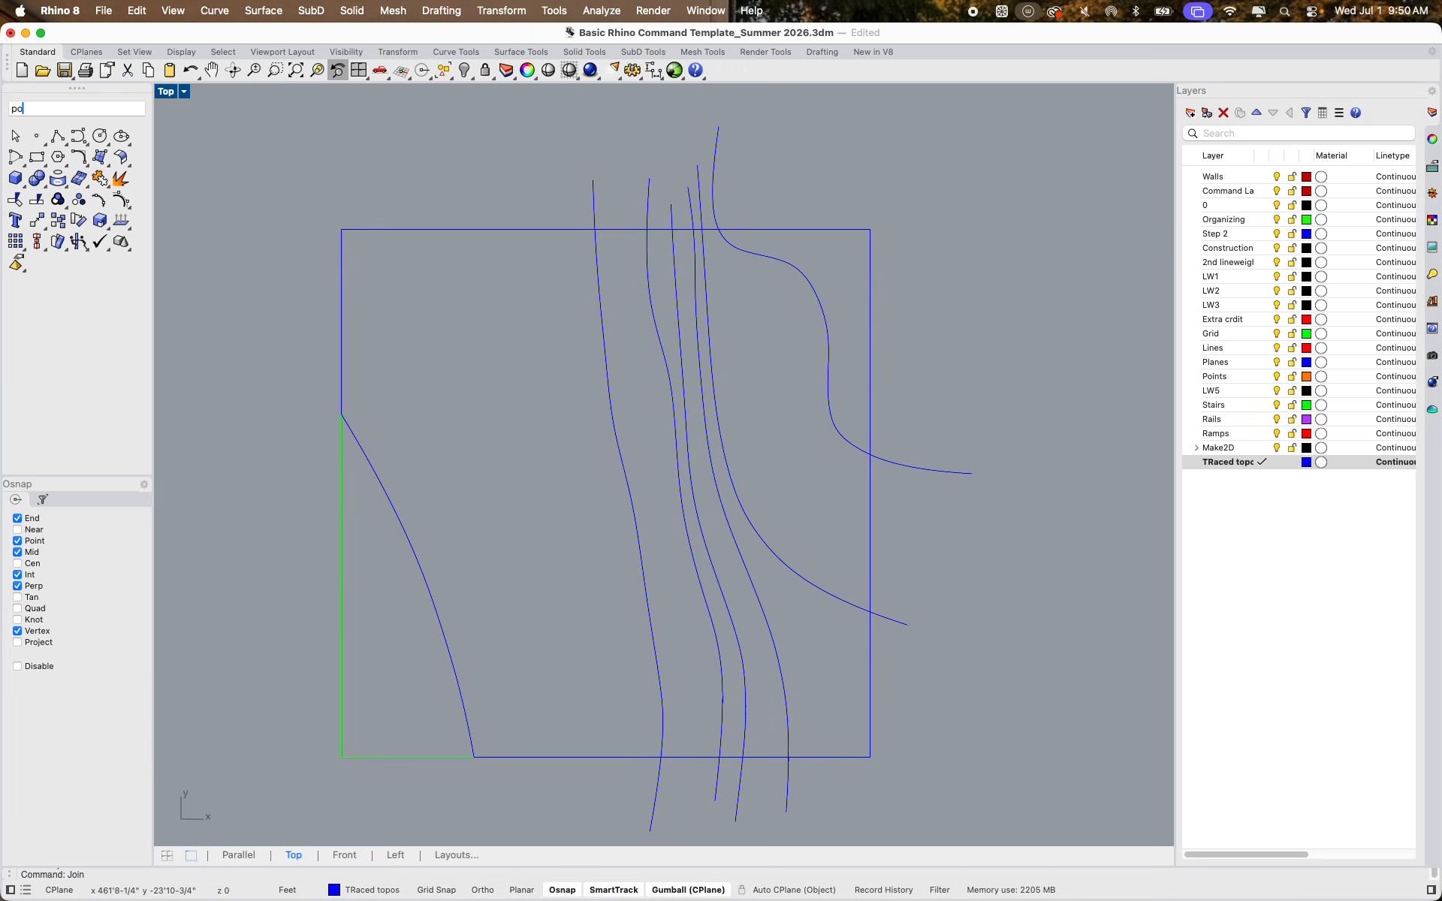
text(lyl)
key(Return)
scroll(599, 240, up, 3)
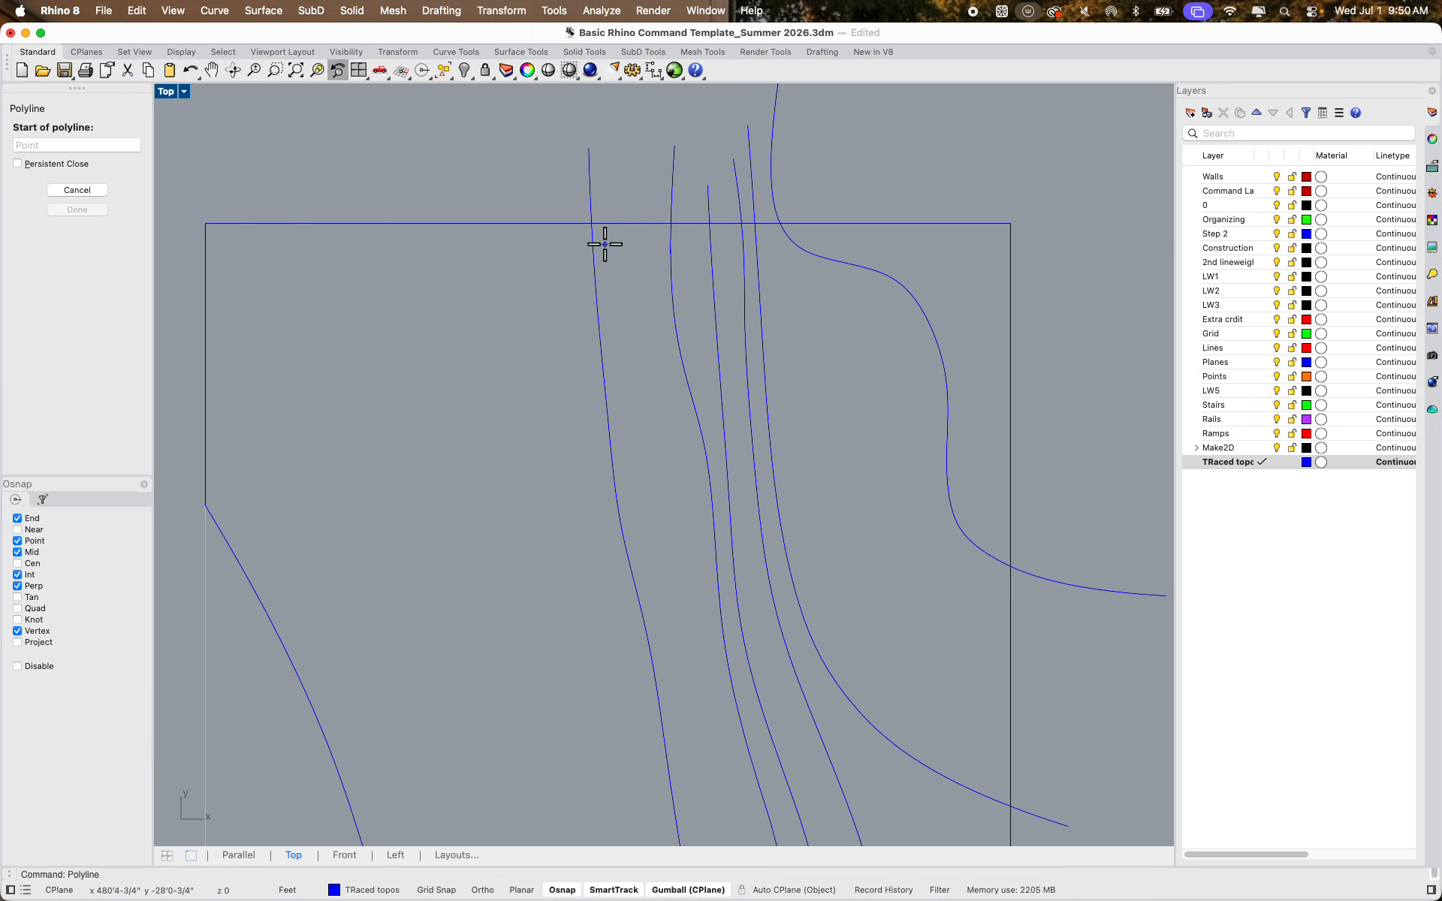
click(593, 228)
click(1004, 225)
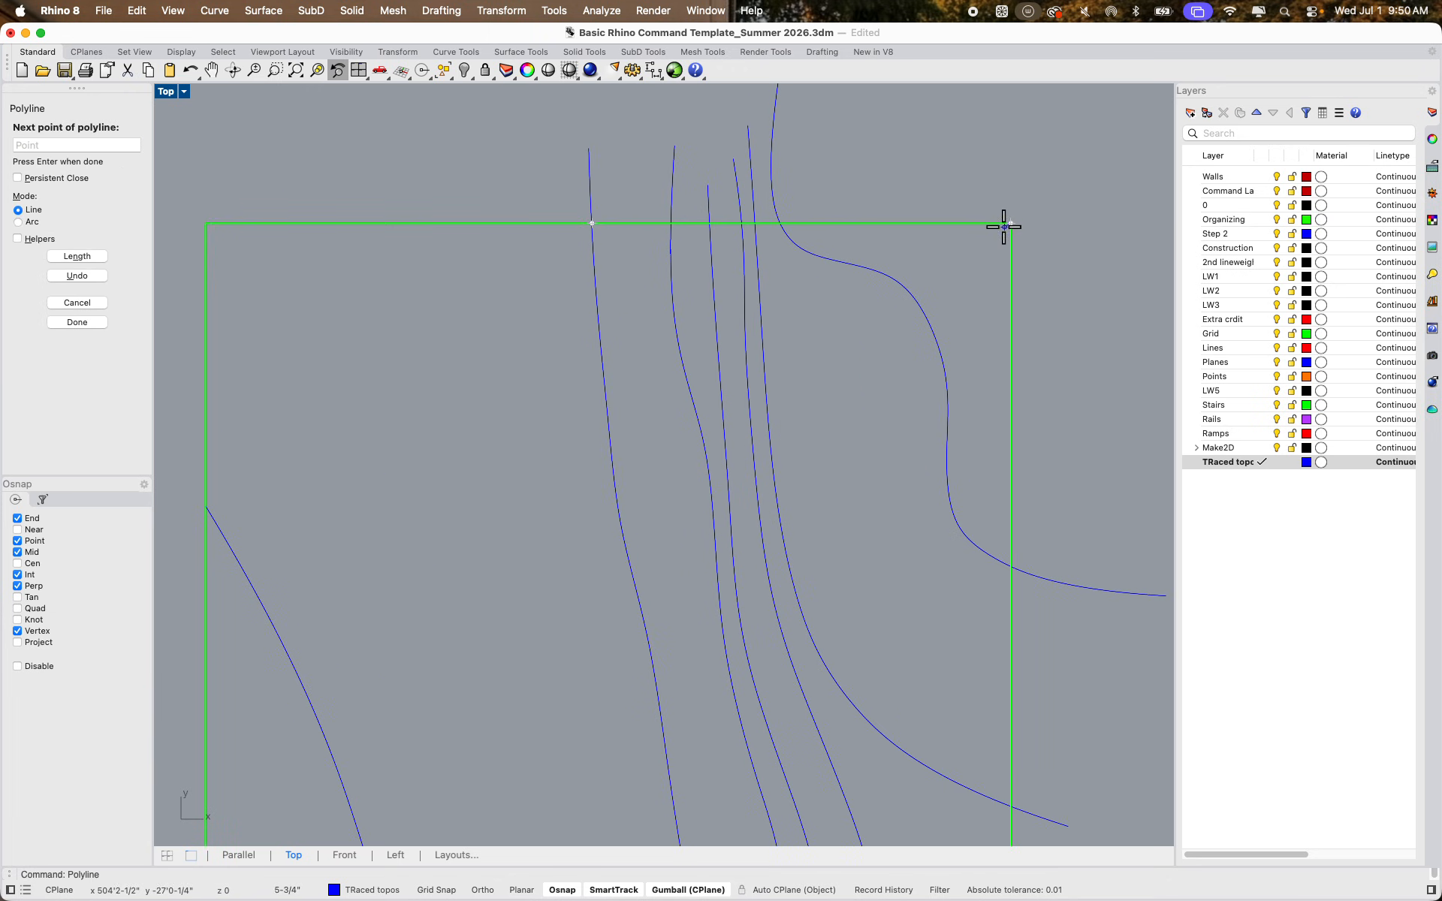
scroll(1011, 346, down, 8)
scroll(965, 476, down, 4)
scroll(976, 526, up, 5)
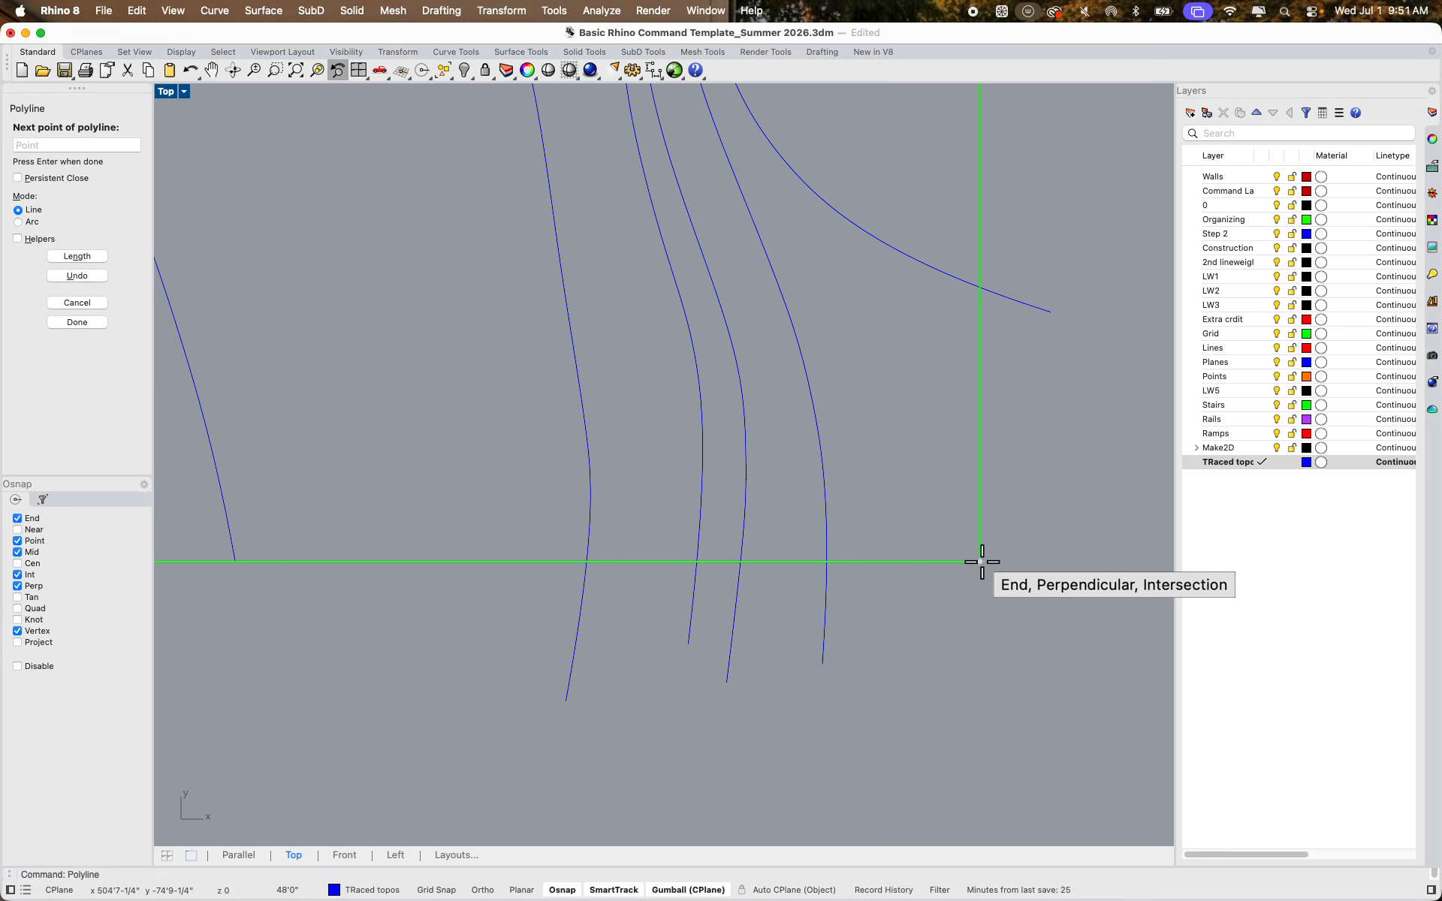
click(979, 562)
click(588, 562)
key(Return)
Check the second contour and its boundary polyline along the site square
scroll(652, 582, down, 8)
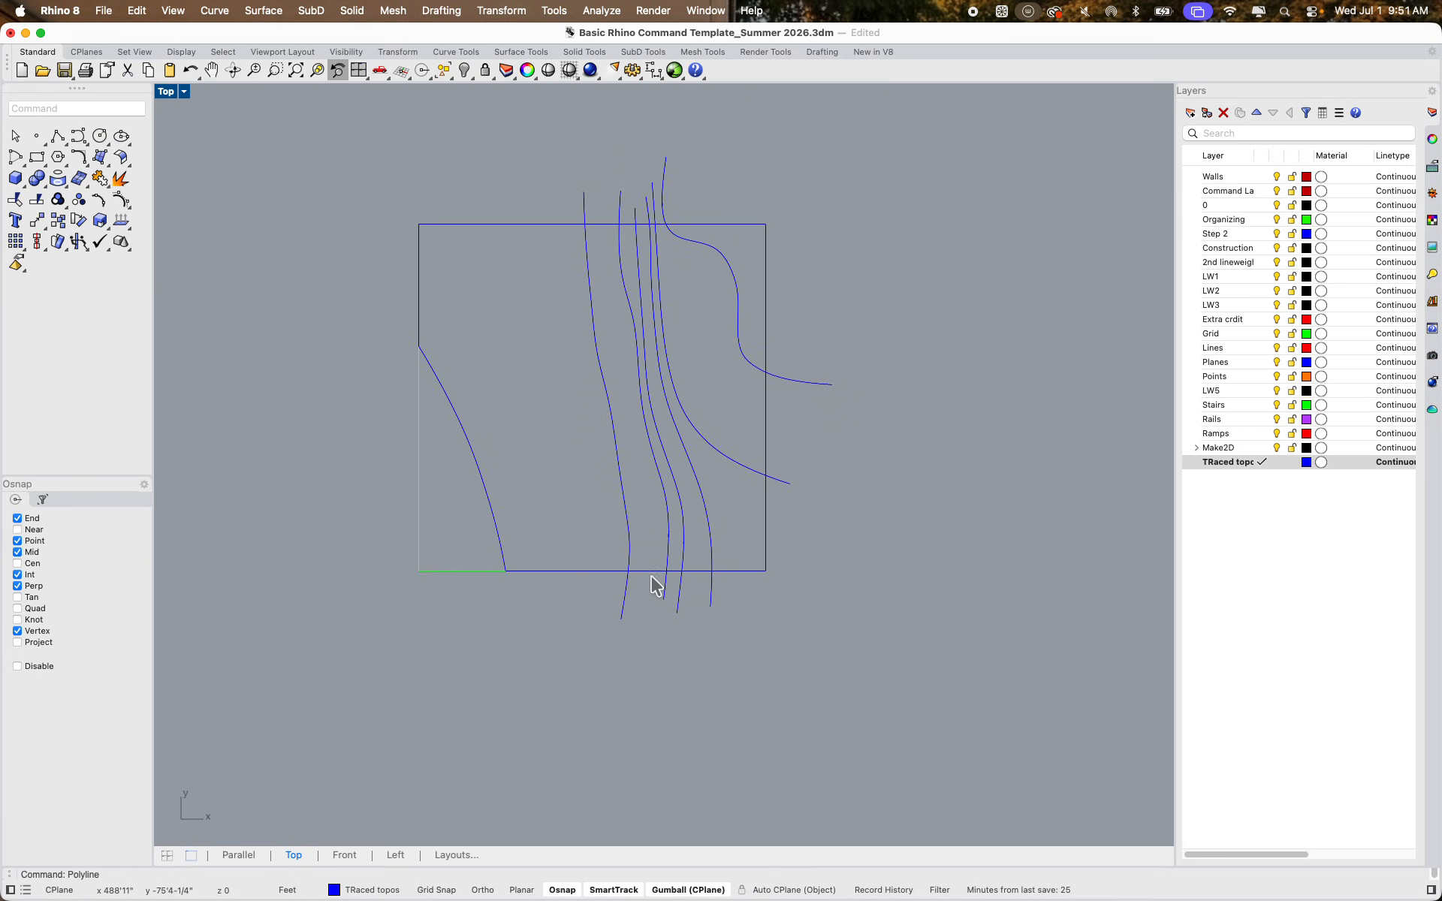
right_drag(653, 584, 623, 640)
scroll(627, 321, up, 5)
scroll(634, 345, down, 5)
scroll(593, 368, down, 2)
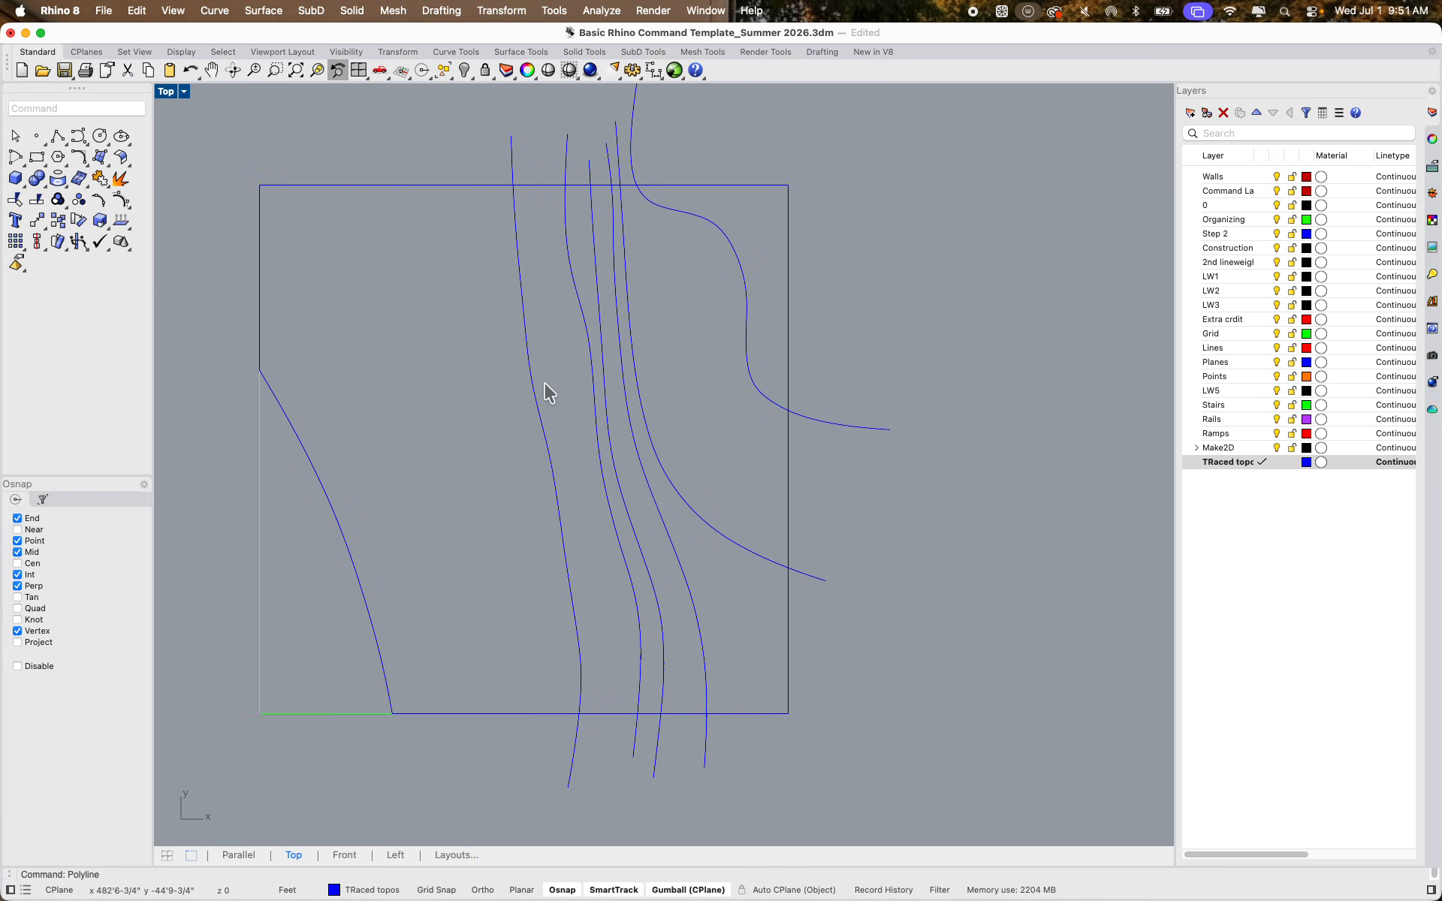
click(535, 398)
click(537, 188)
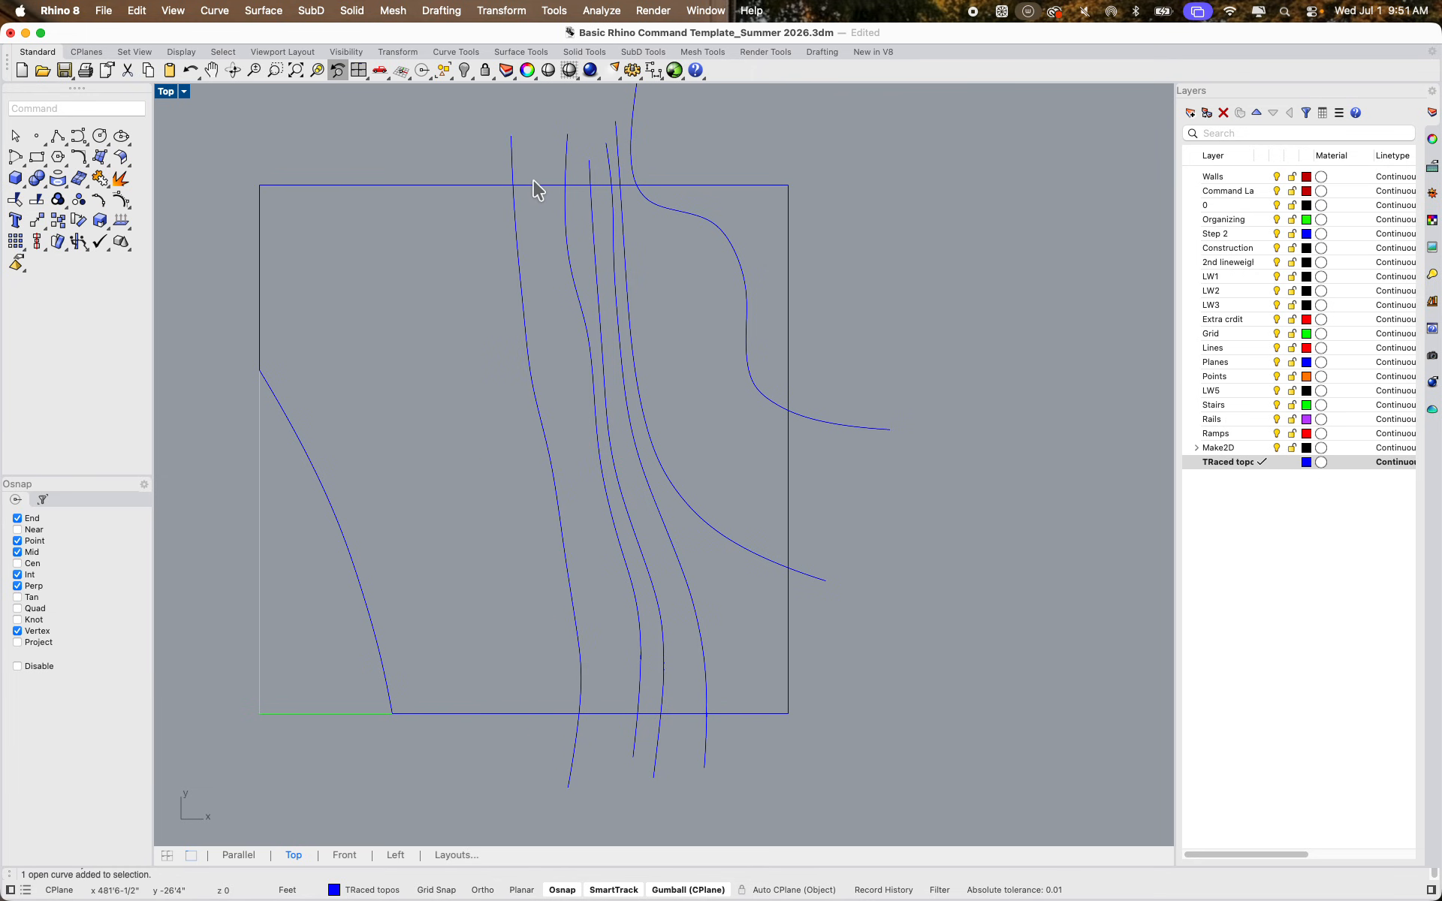
right_drag(440, 312, 380, 328)
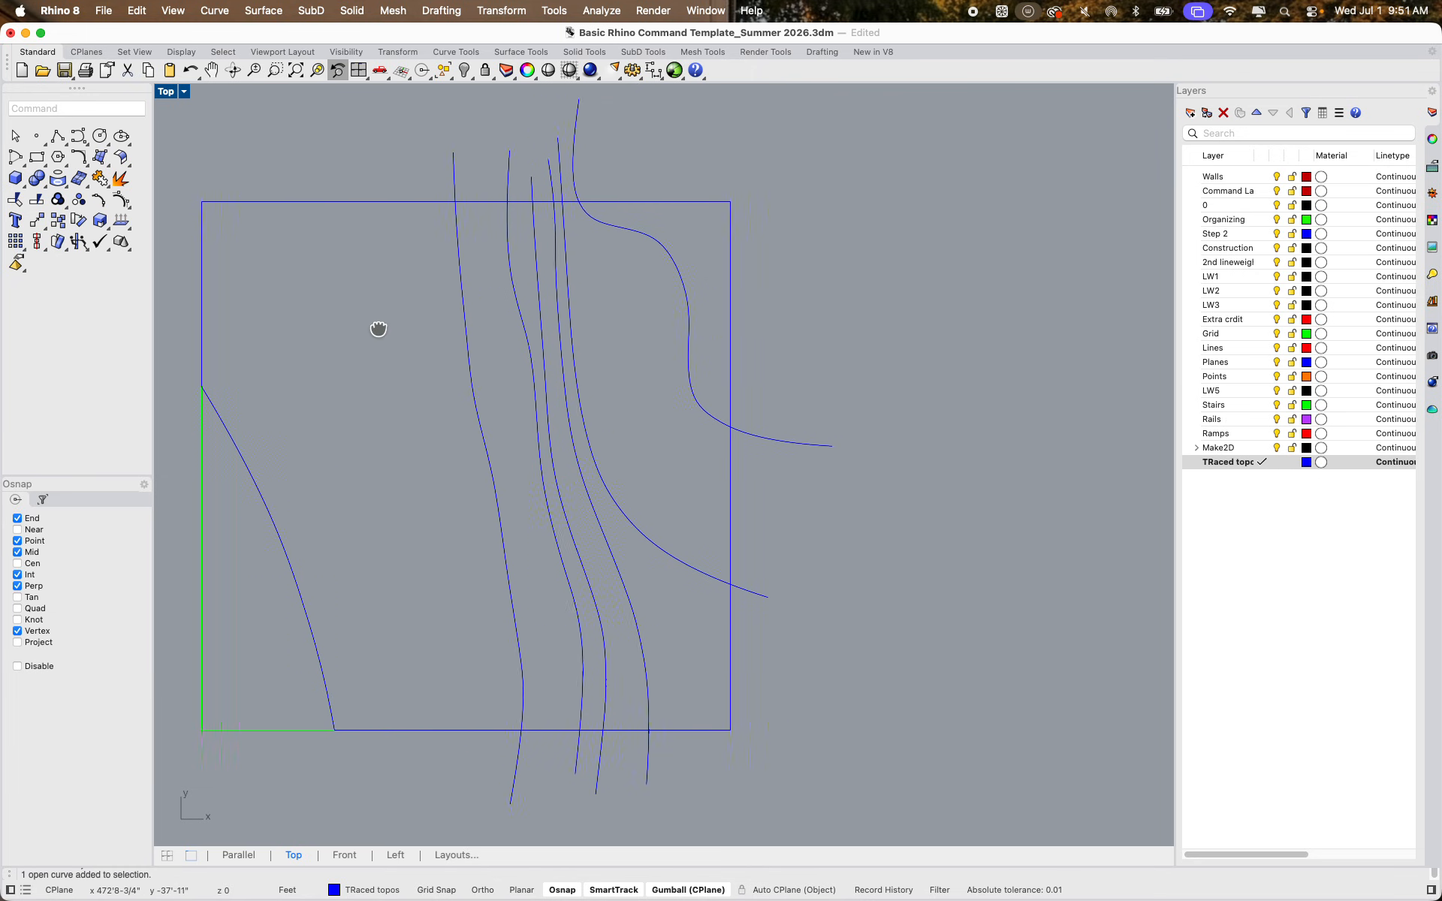
Draw a polyline from the third contour's north-edge intersection around the northeast and southeast corners to its south-edge intersection
key(Return)
scroll(496, 191, up, 8)
click(521, 214)
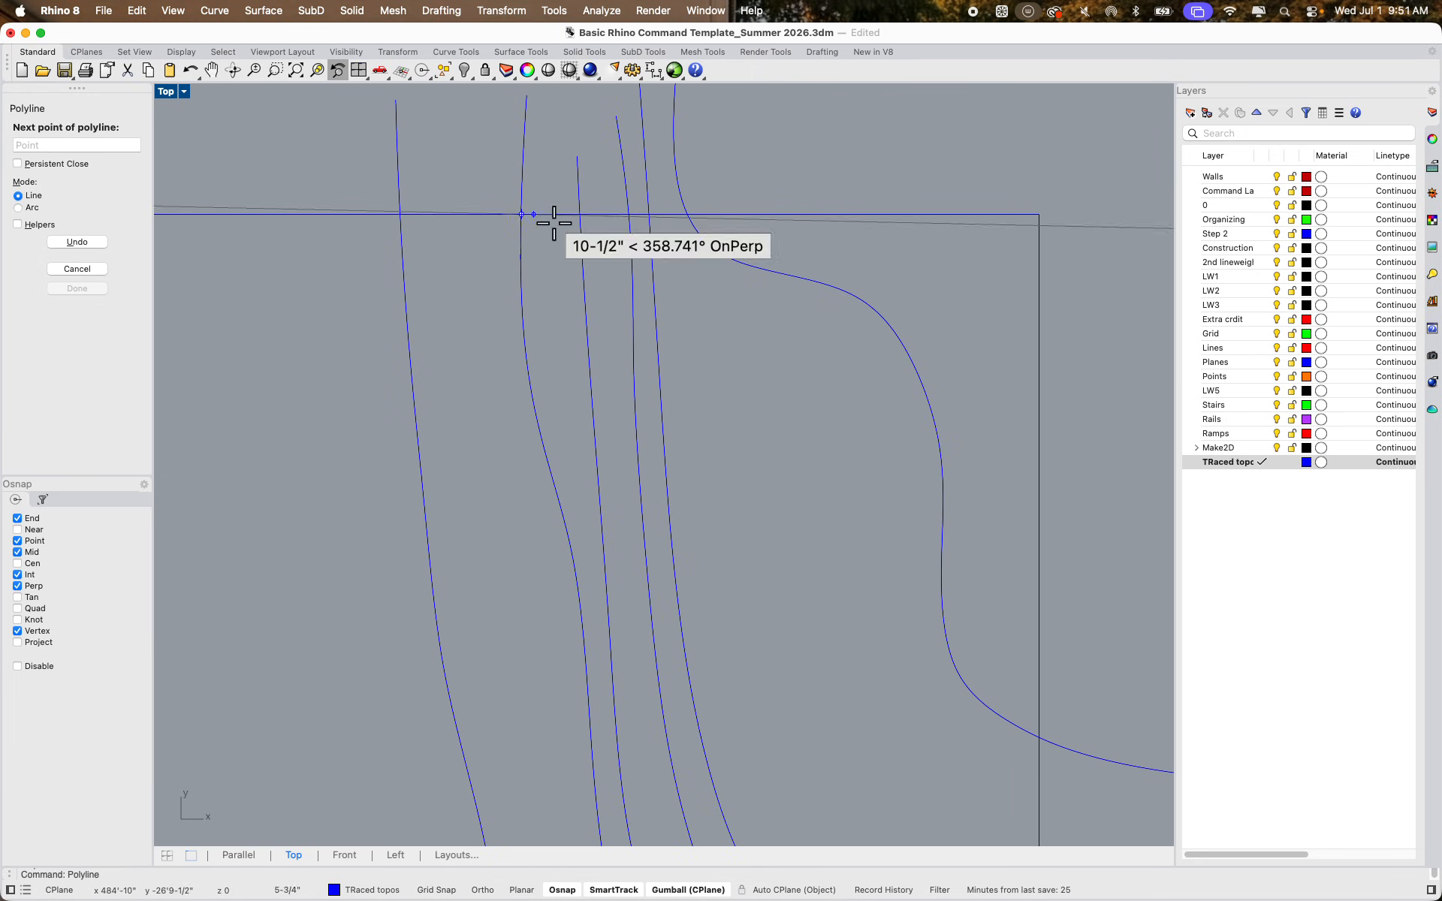
click(1036, 215)
scroll(1004, 345, down, 8)
scroll(973, 503, up, 8)
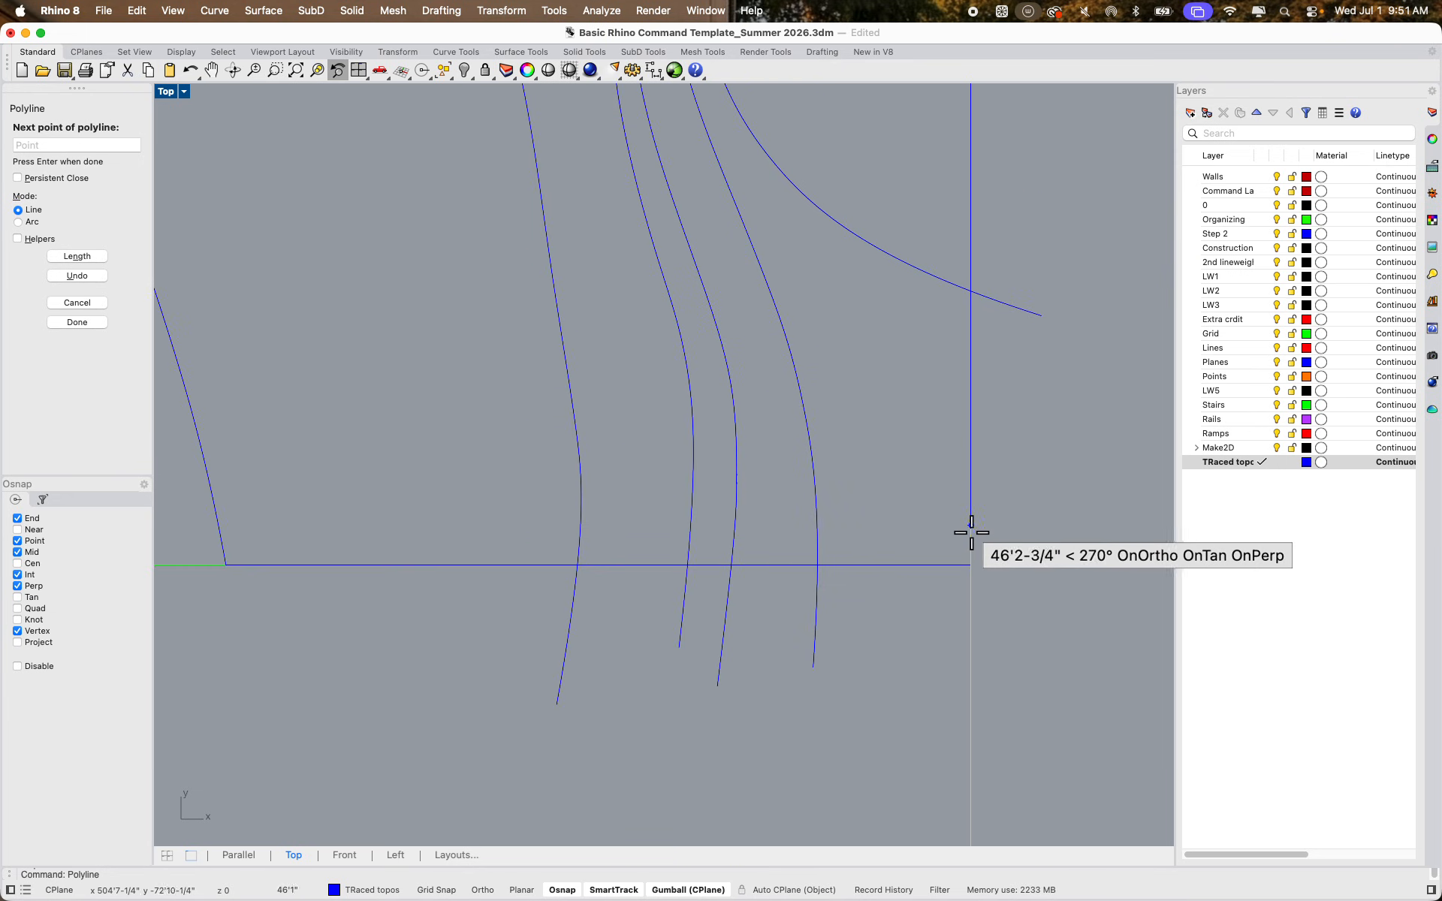
click(970, 565)
click(686, 566)
key(Return)
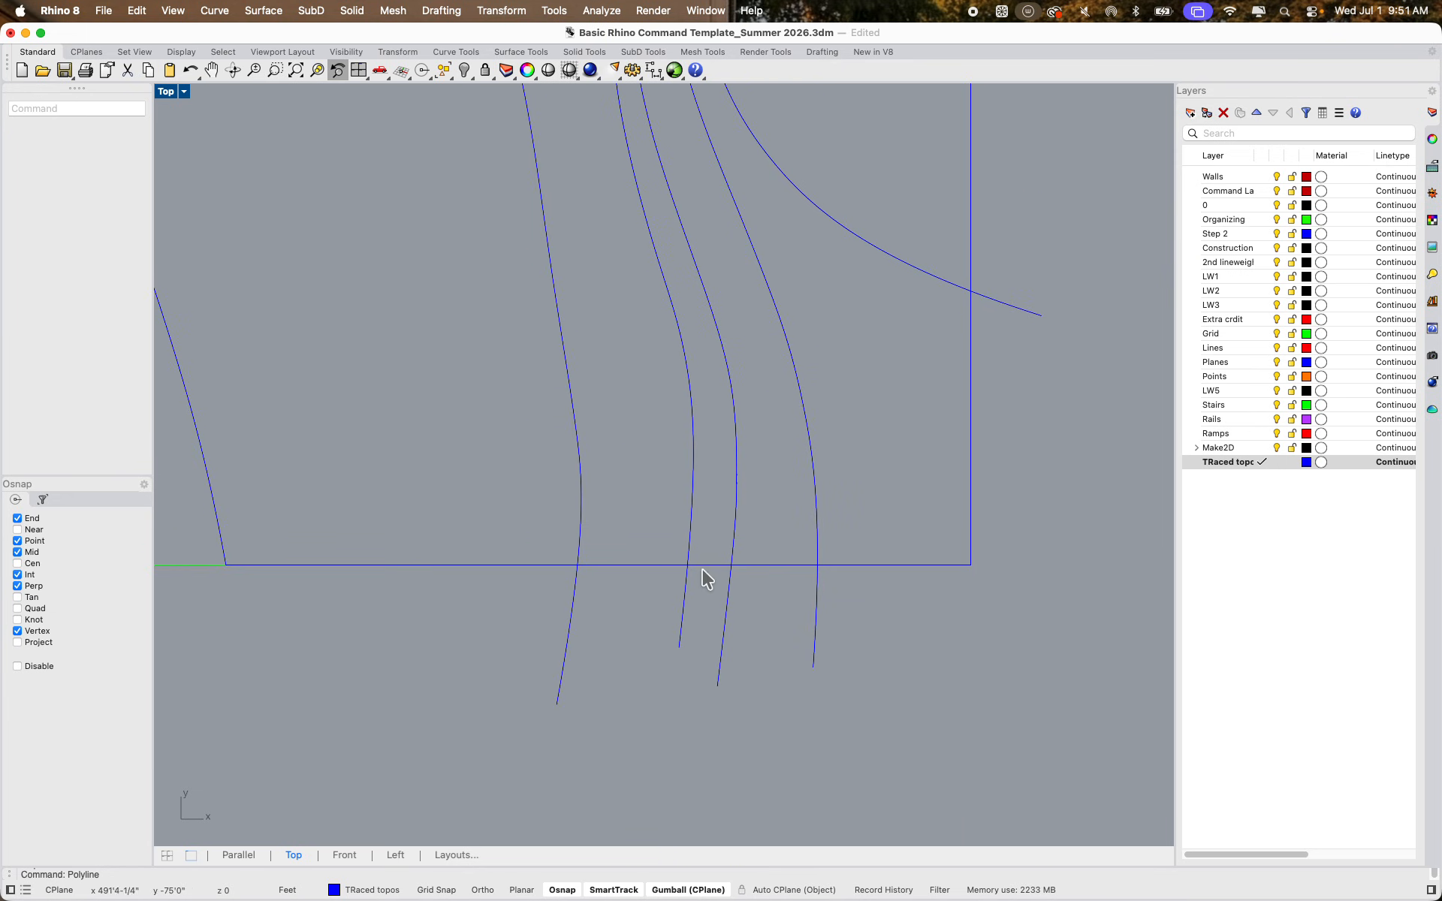
key(Return)
click(731, 565)
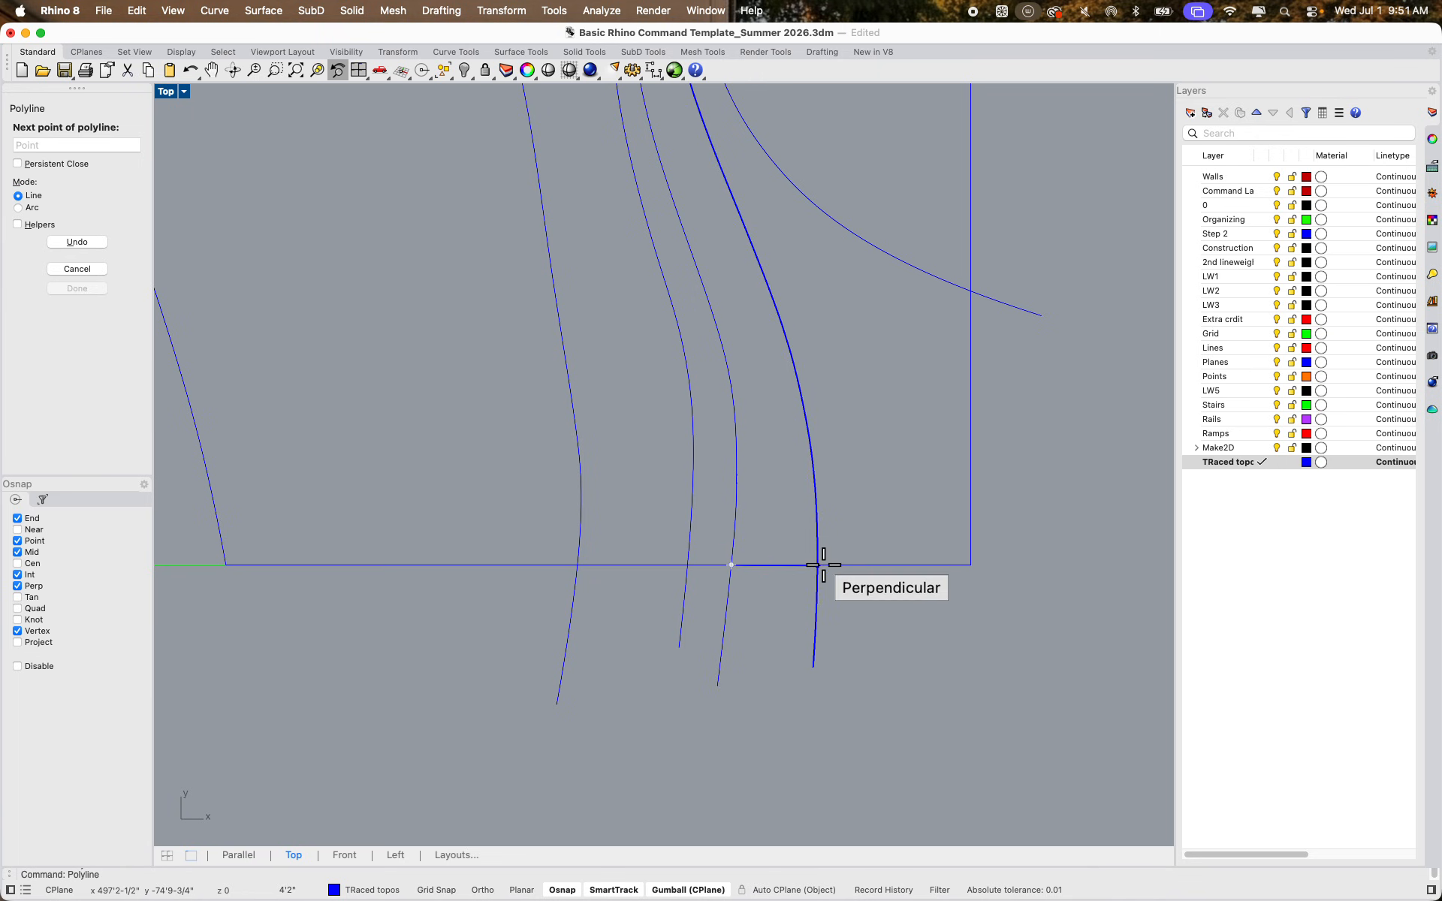
click(970, 565)
scroll(1010, 537, down, 8)
right_drag(1010, 538, 938, 709)
scroll(937, 431, up, 6)
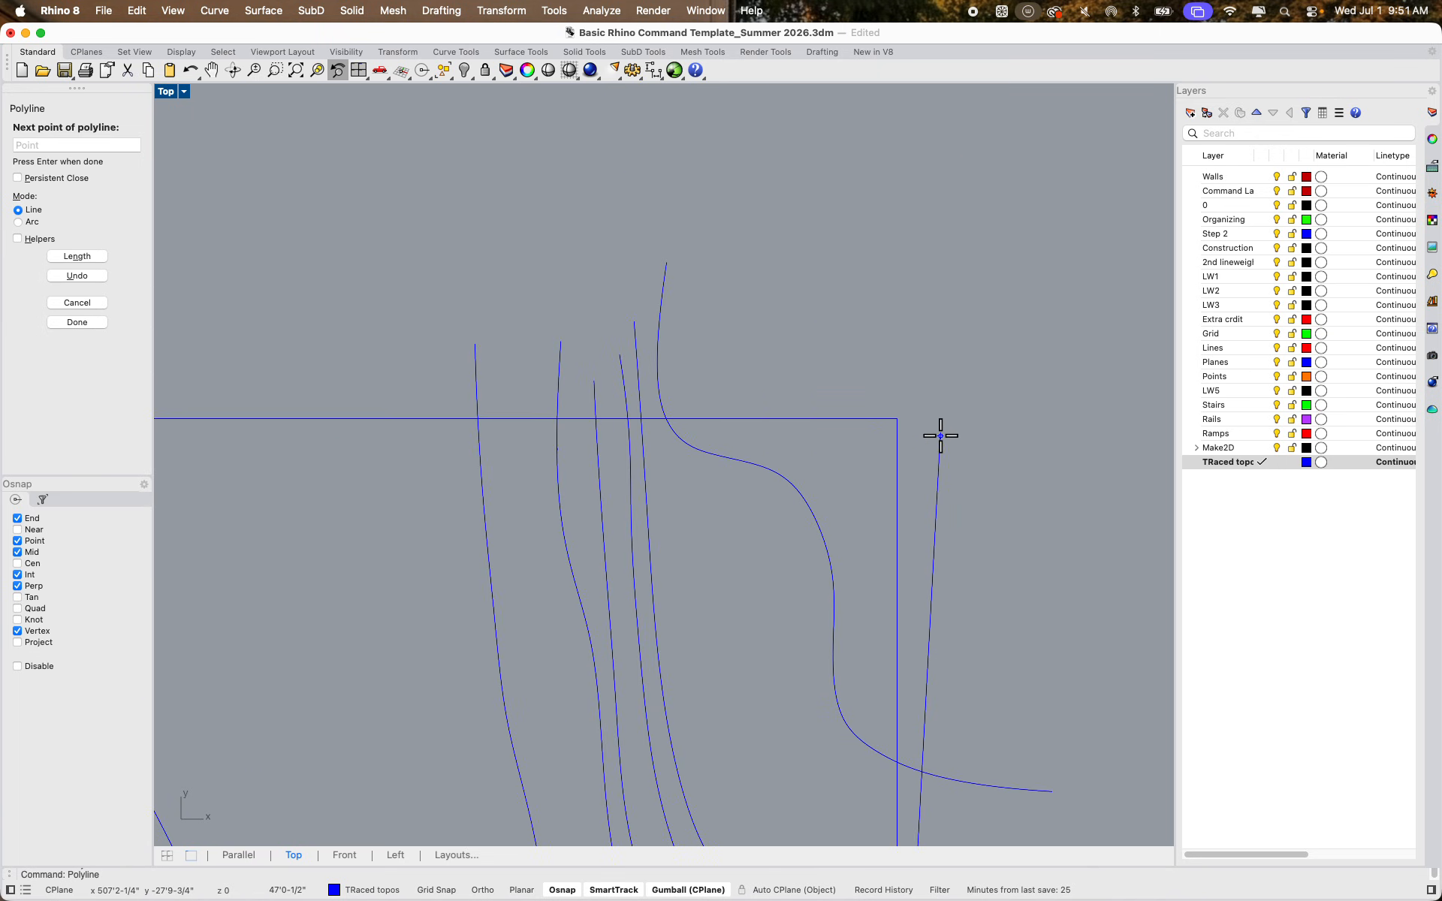
click(896, 418)
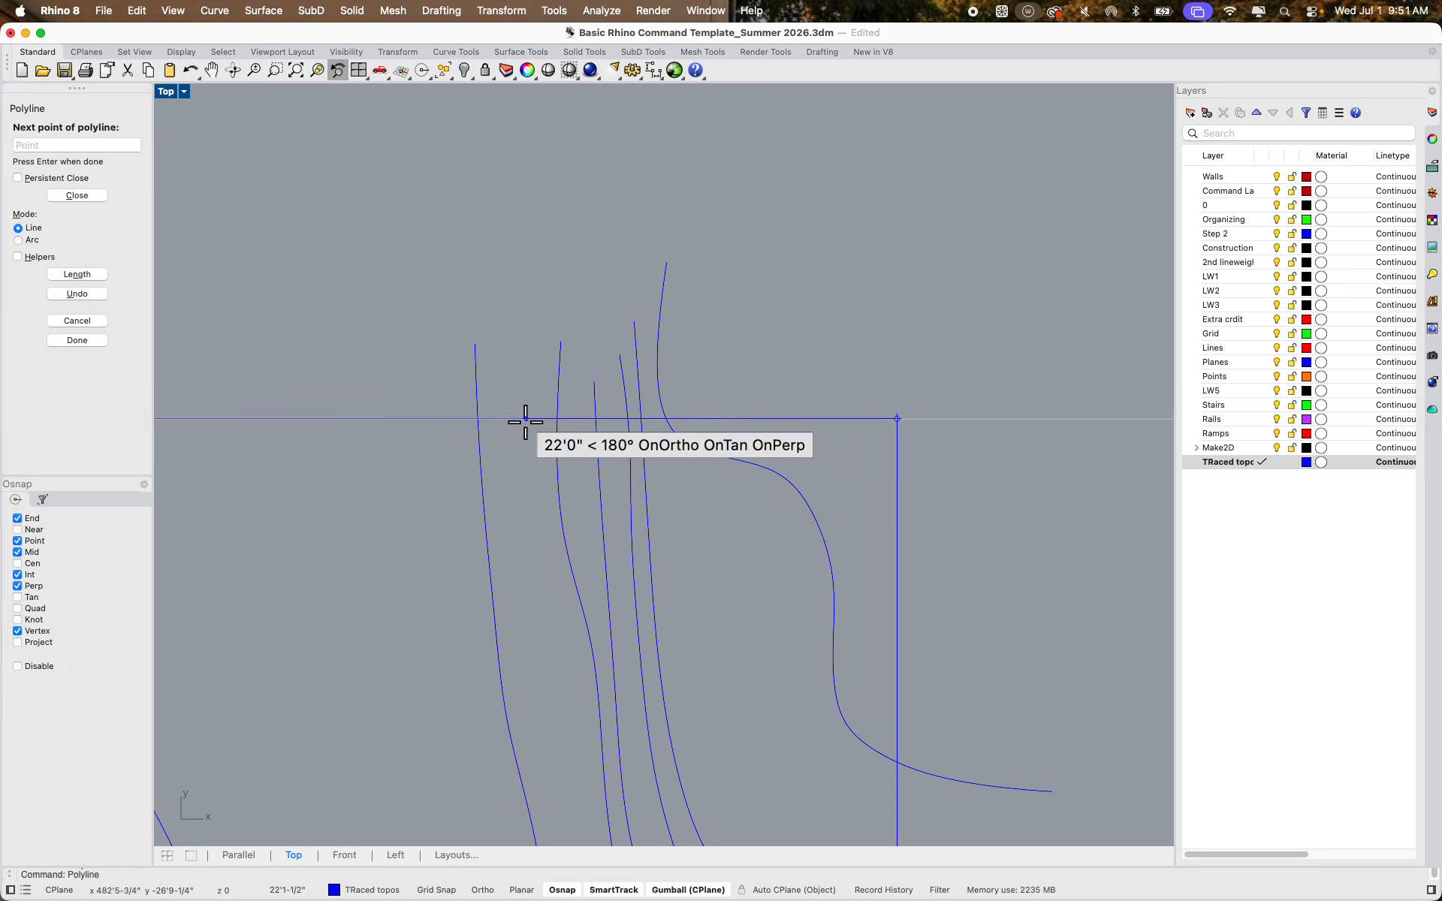
key(Escape)
Trim all remaining contour ends extending past the north, south and east edges, using the site square as the cutting object
scroll(498, 440, down, 8)
right_drag(499, 443, 543, 420)
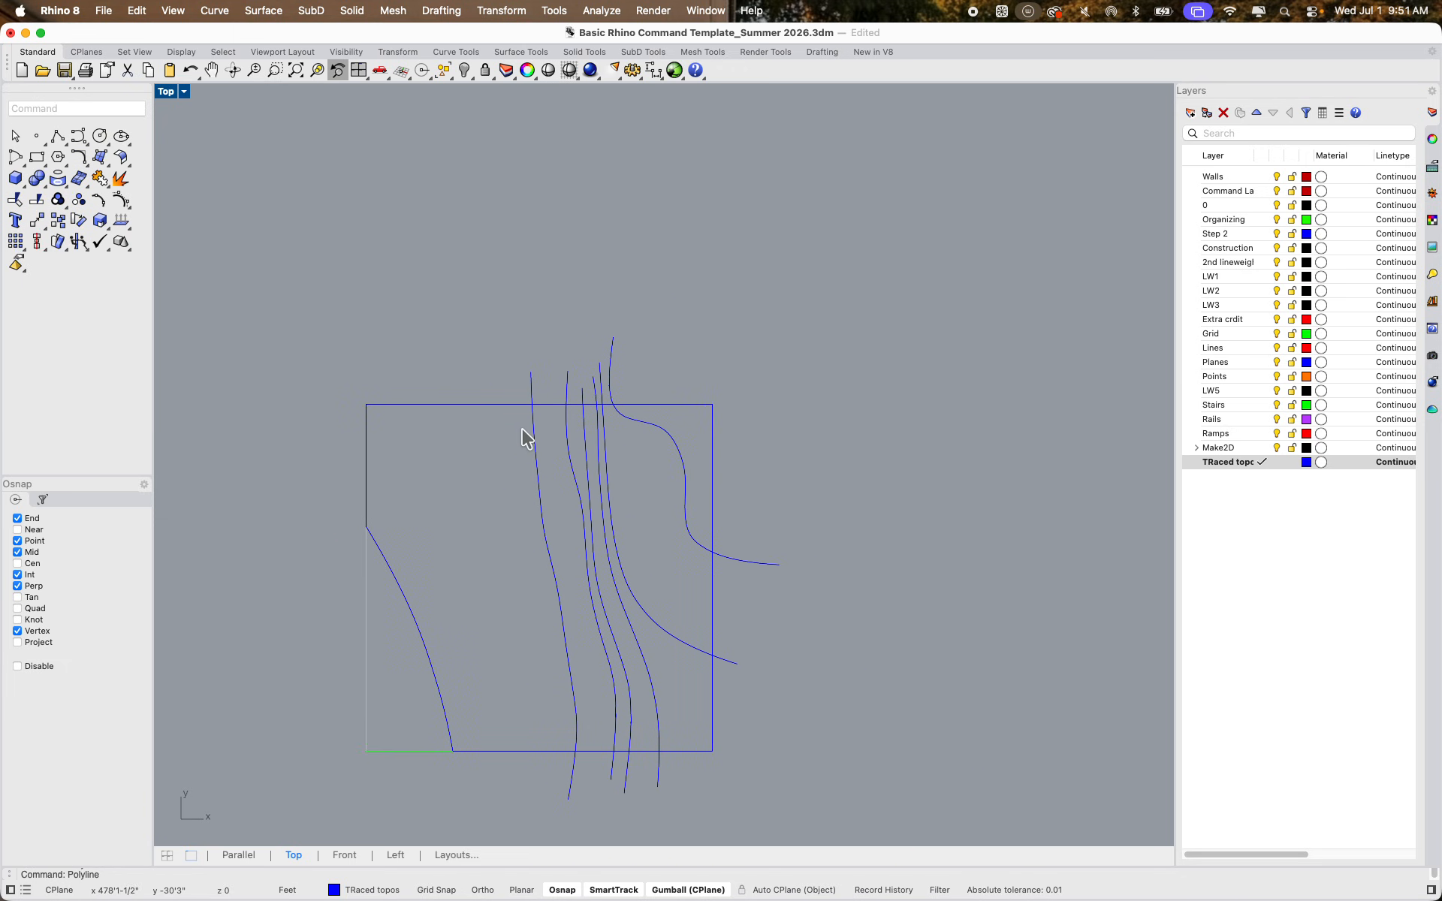
click(531, 432)
click(686, 402)
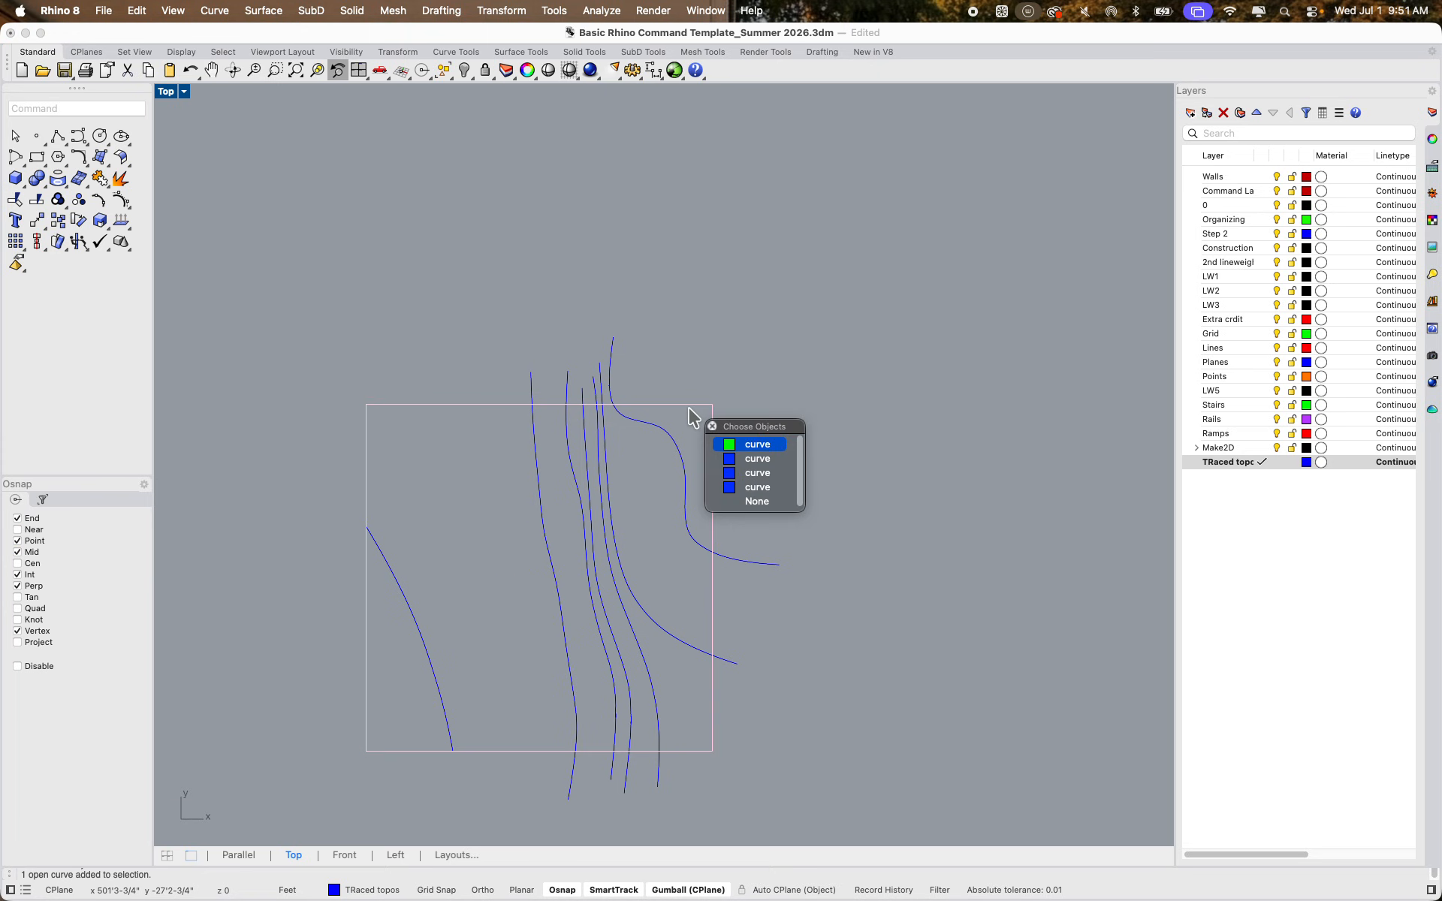
click(760, 445)
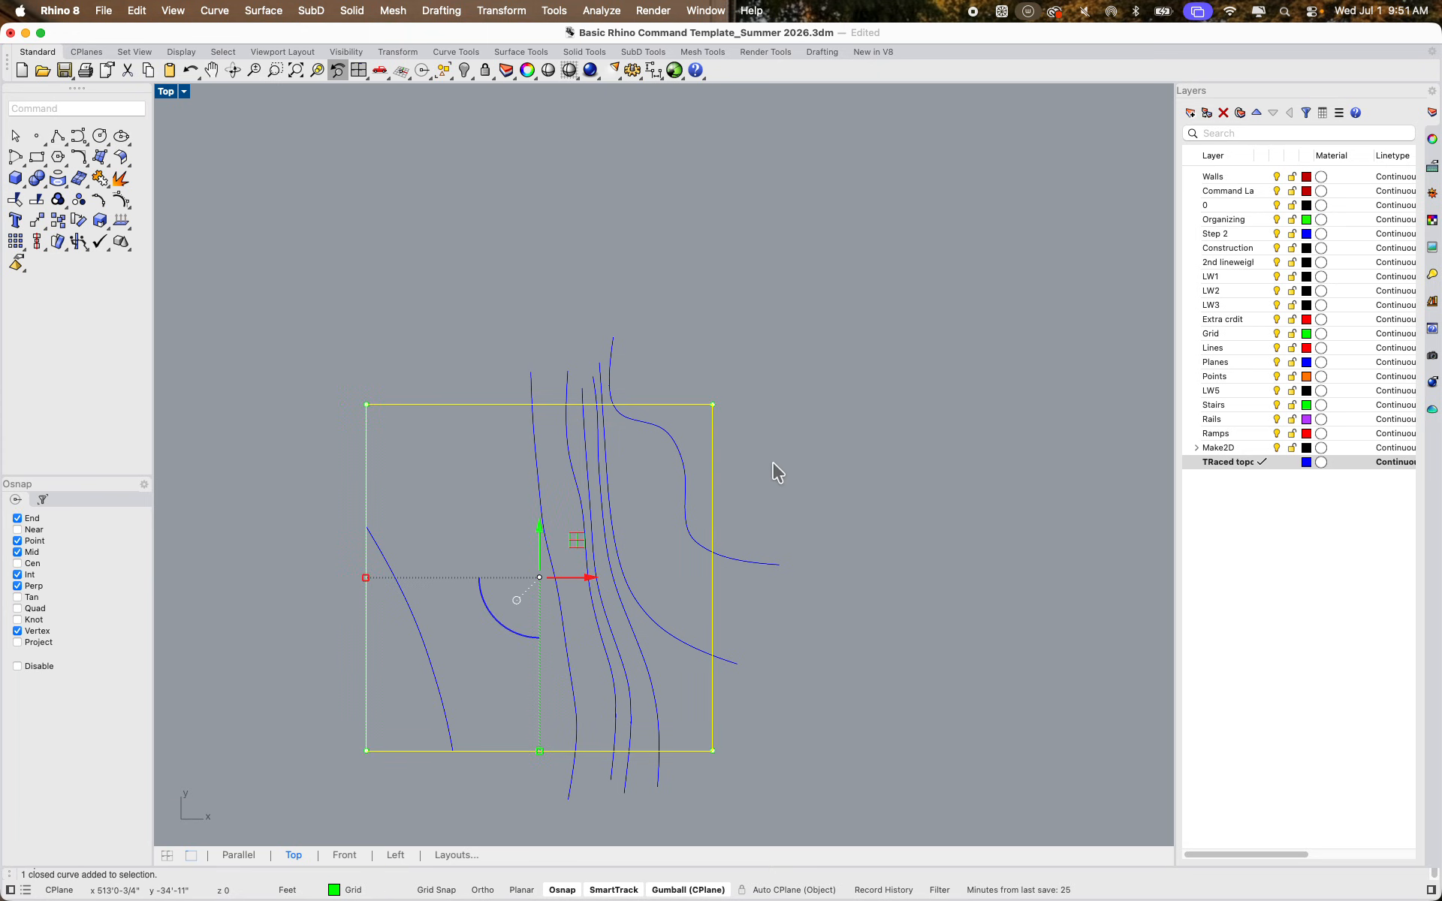
text(Trim)
key(Return)
drag(669, 386, 426, 298)
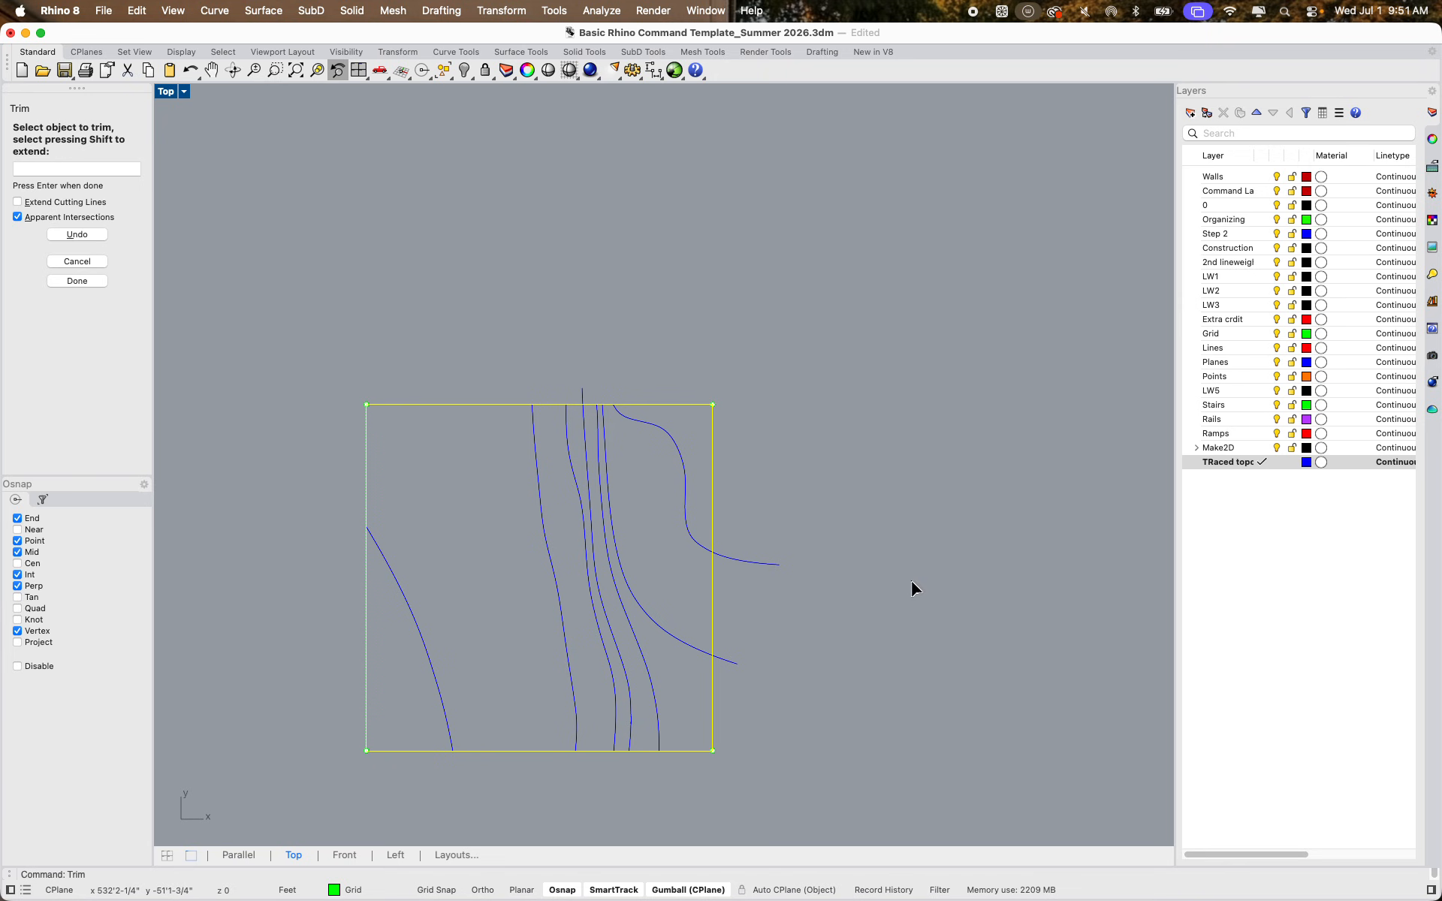
drag(788, 574, 730, 493)
scroll(735, 515, up, 10)
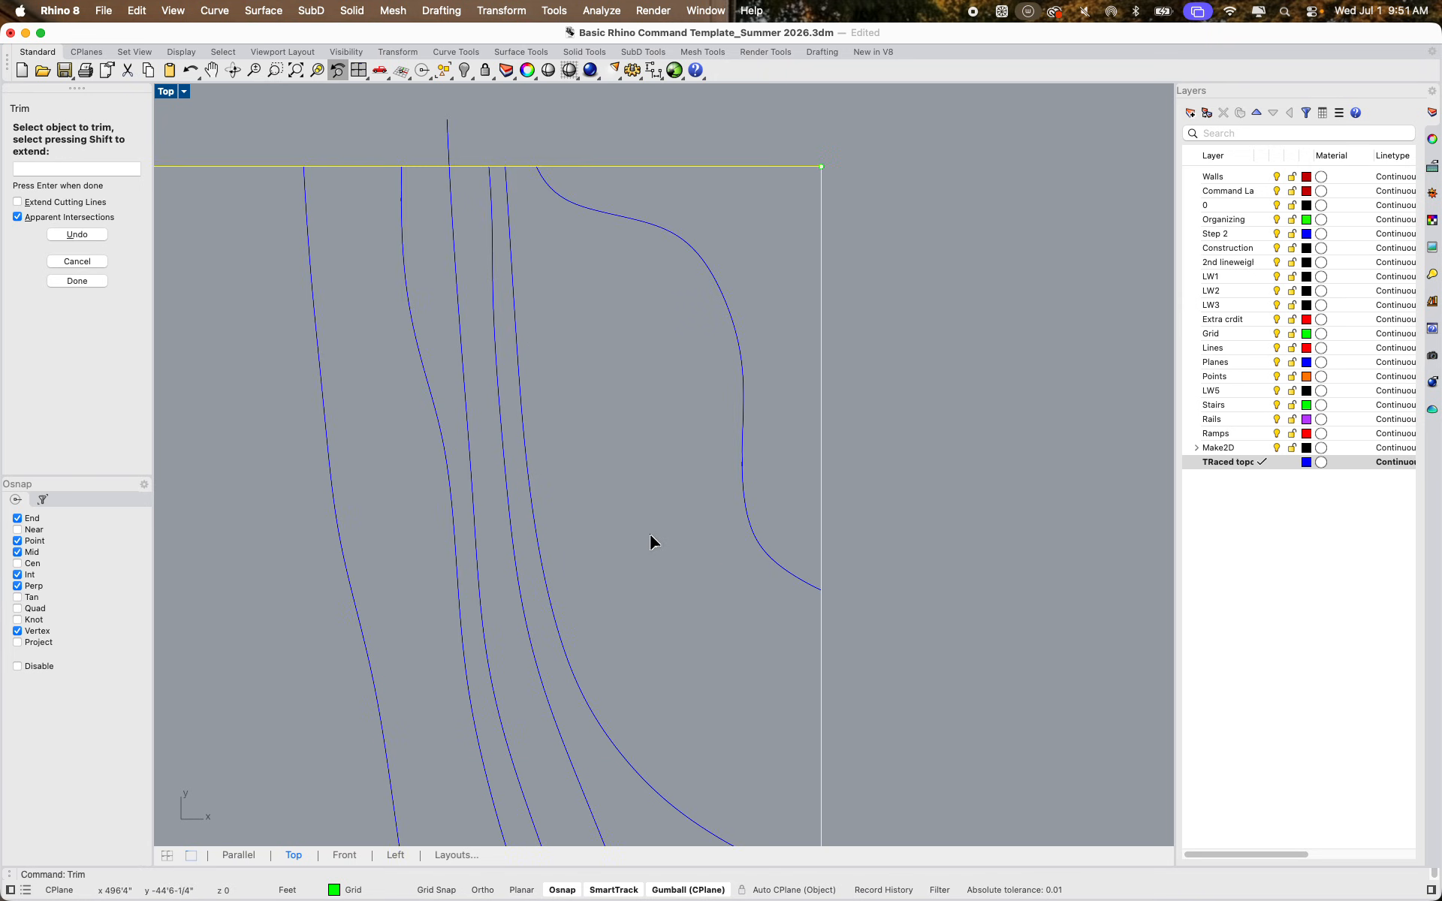
scroll(538, 440, down, 9)
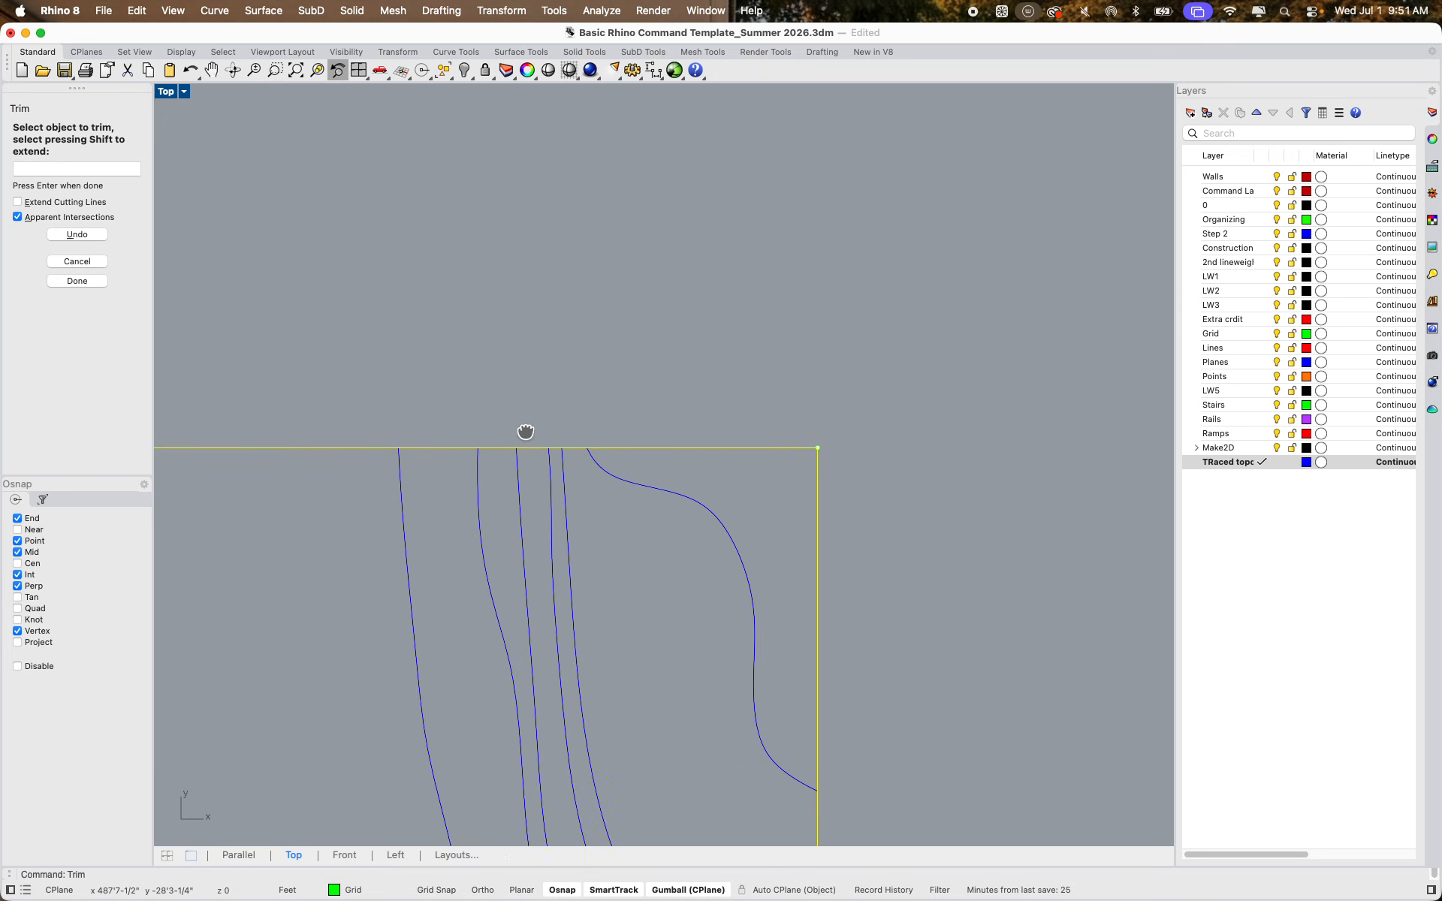
right_drag(524, 431, 590, 270)
key(Return)
scroll(601, 318, down, 12)
key(Escape)
Join the trimmed second contour with its boundary polyline into one closed outline
scroll(605, 412, up, 12)
right_drag(601, 456, 572, 566)
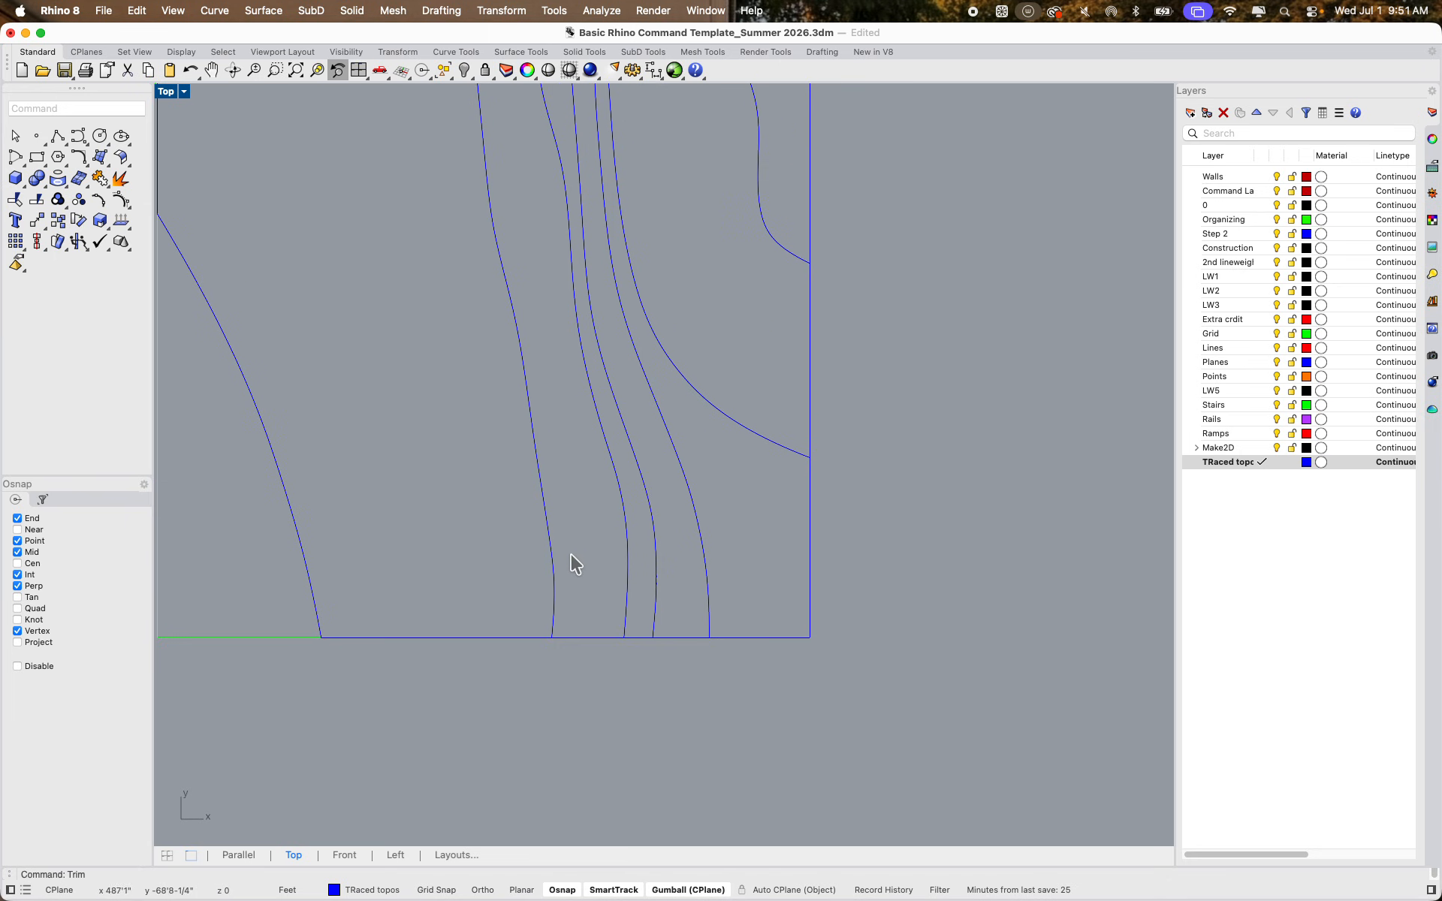
click(553, 556)
shift+click(575, 637)
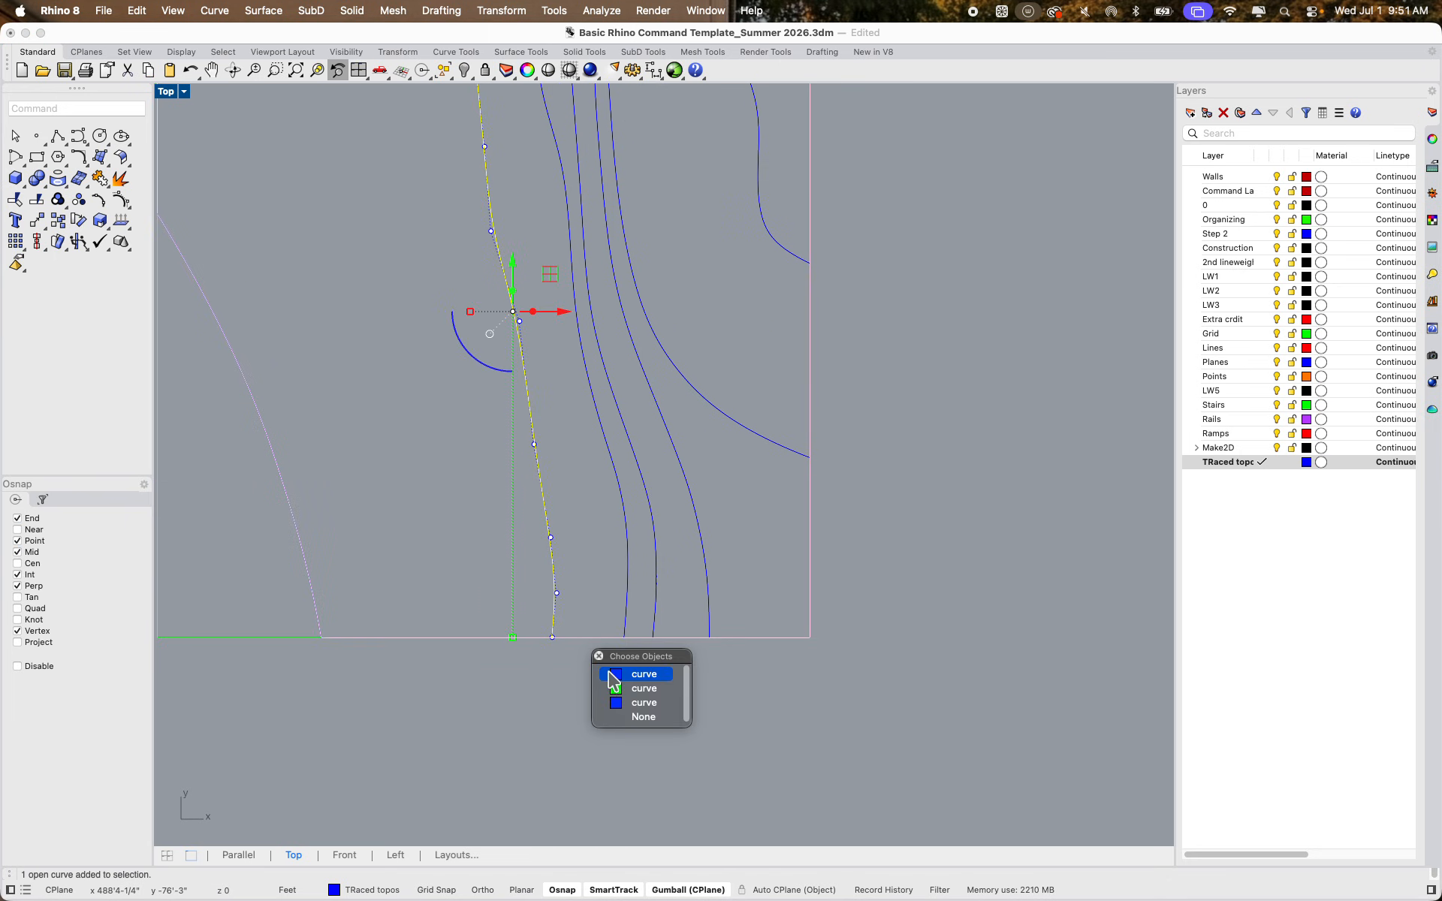
click(621, 701)
scroll(628, 650, down, 3)
right_drag(628, 645, 628, 658)
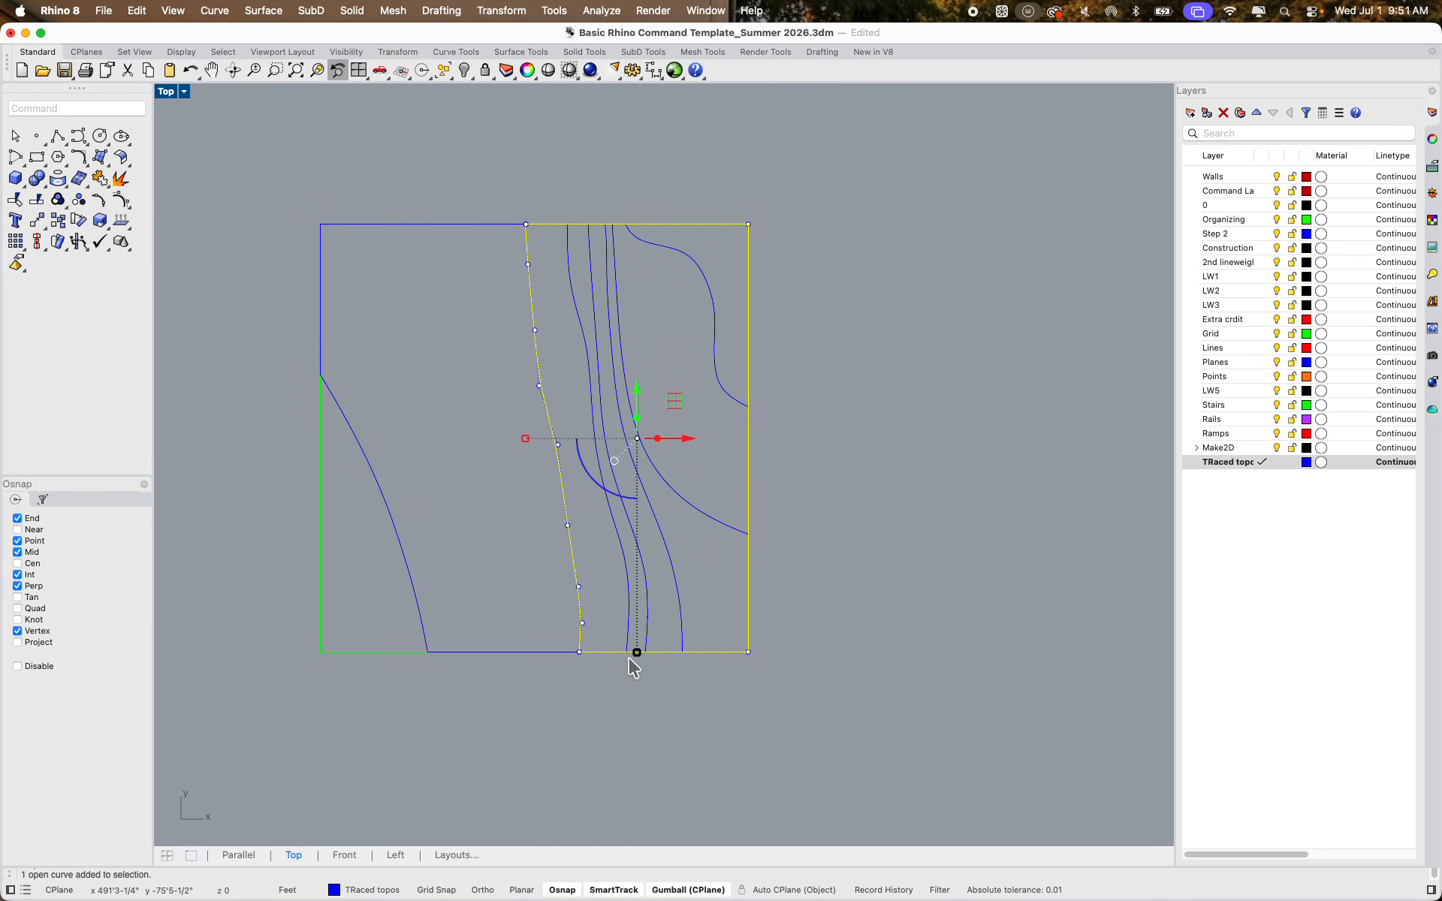
text(join)
key(Return)
click(886, 617)
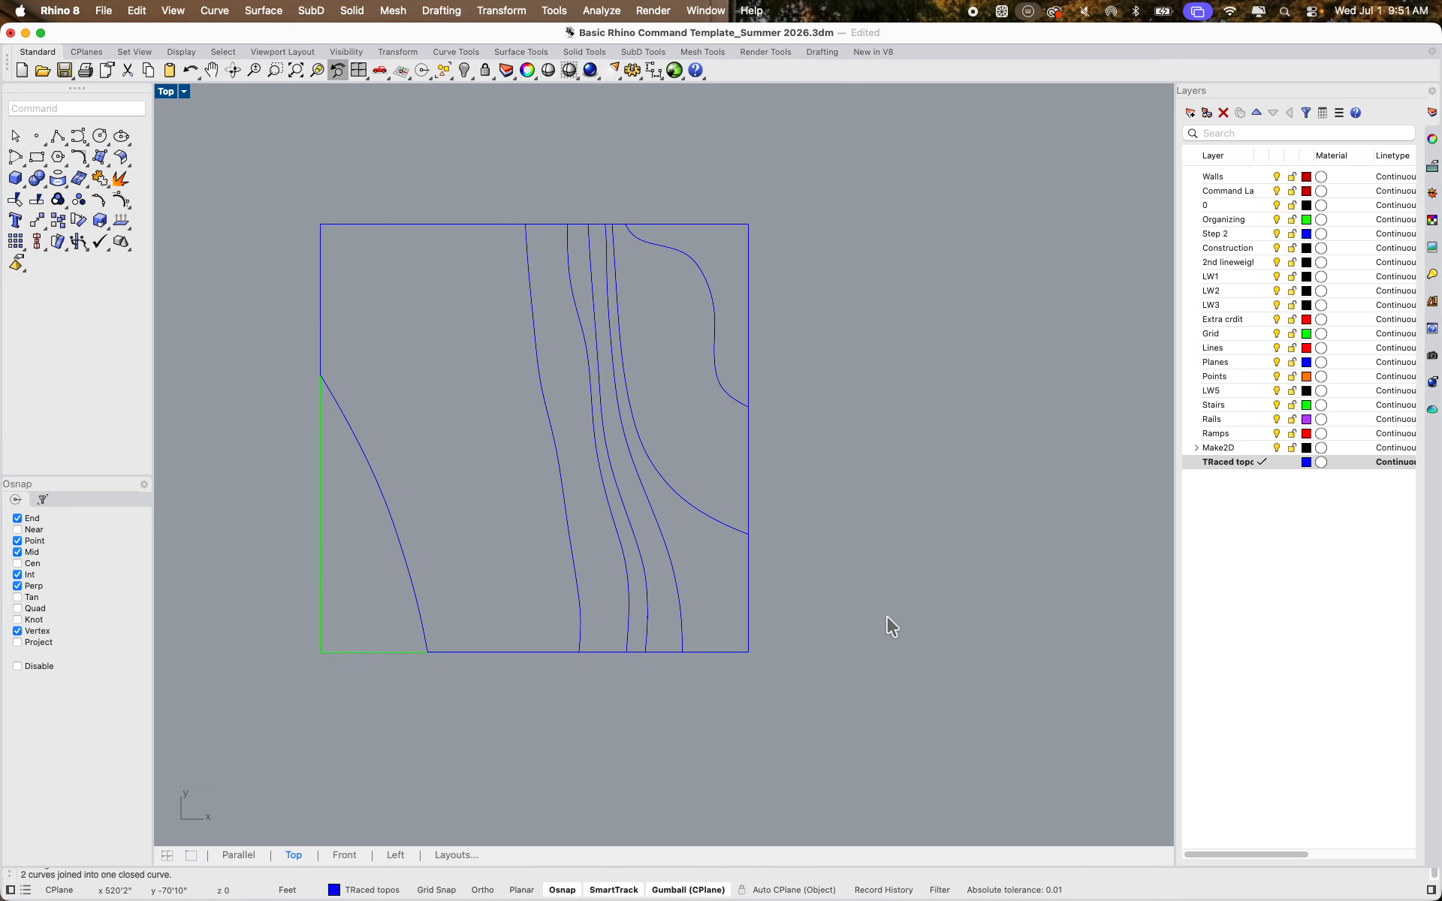
Compare the closed outlines of the first and second contours with the full site square
click(574, 573)
click(415, 592)
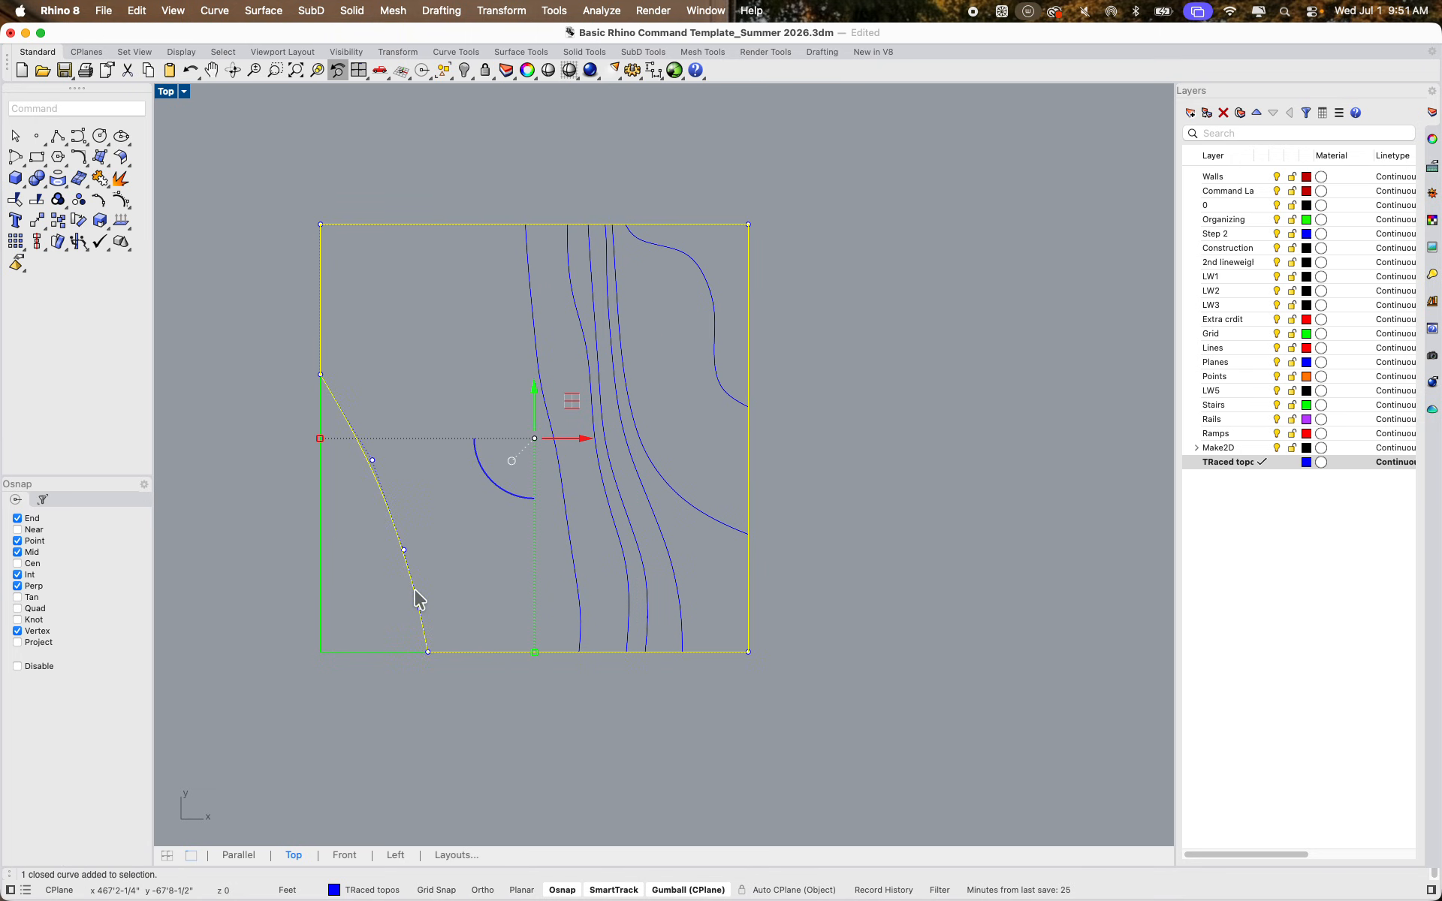
click(575, 568)
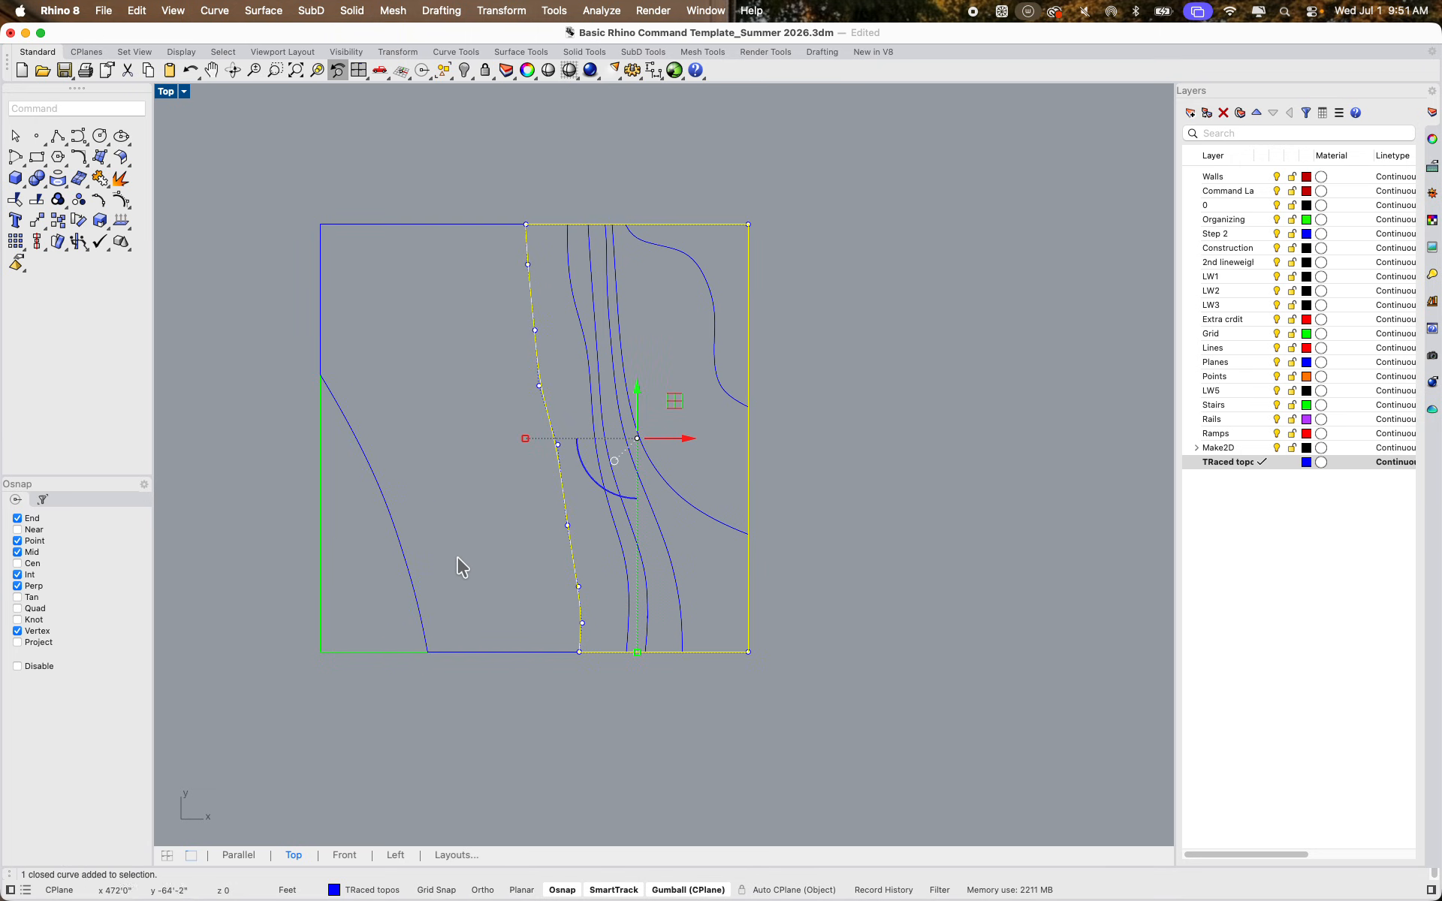
click(411, 572)
click(512, 564)
click(574, 554)
click(412, 573)
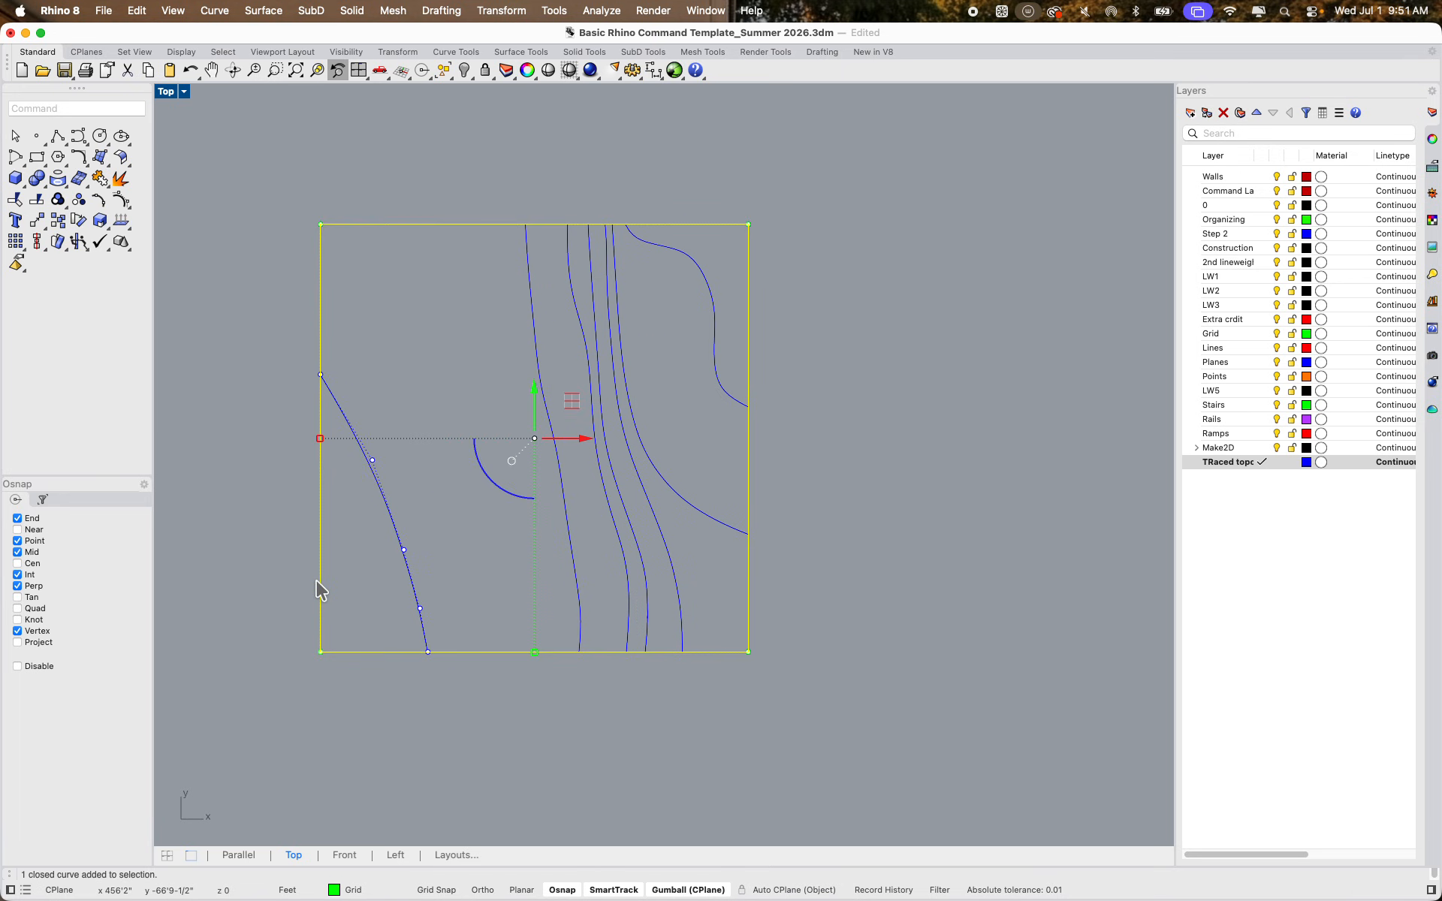
click(484, 539)
right_drag(600, 512, 543, 520)
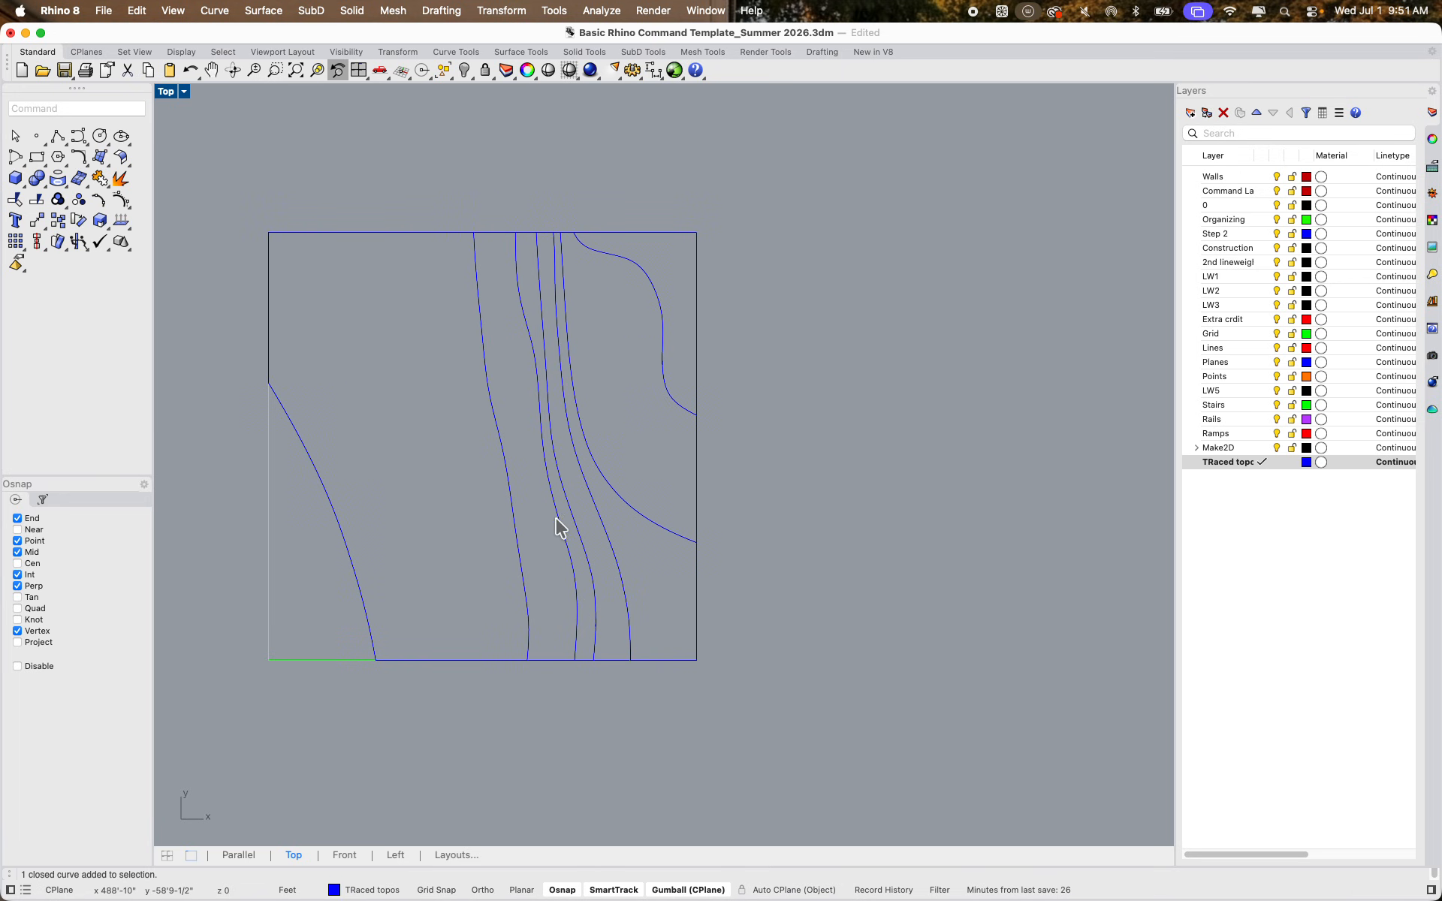
click(560, 528)
click(366, 461)
text(polyline)
key(Return)
scroll(518, 241, up, 5)
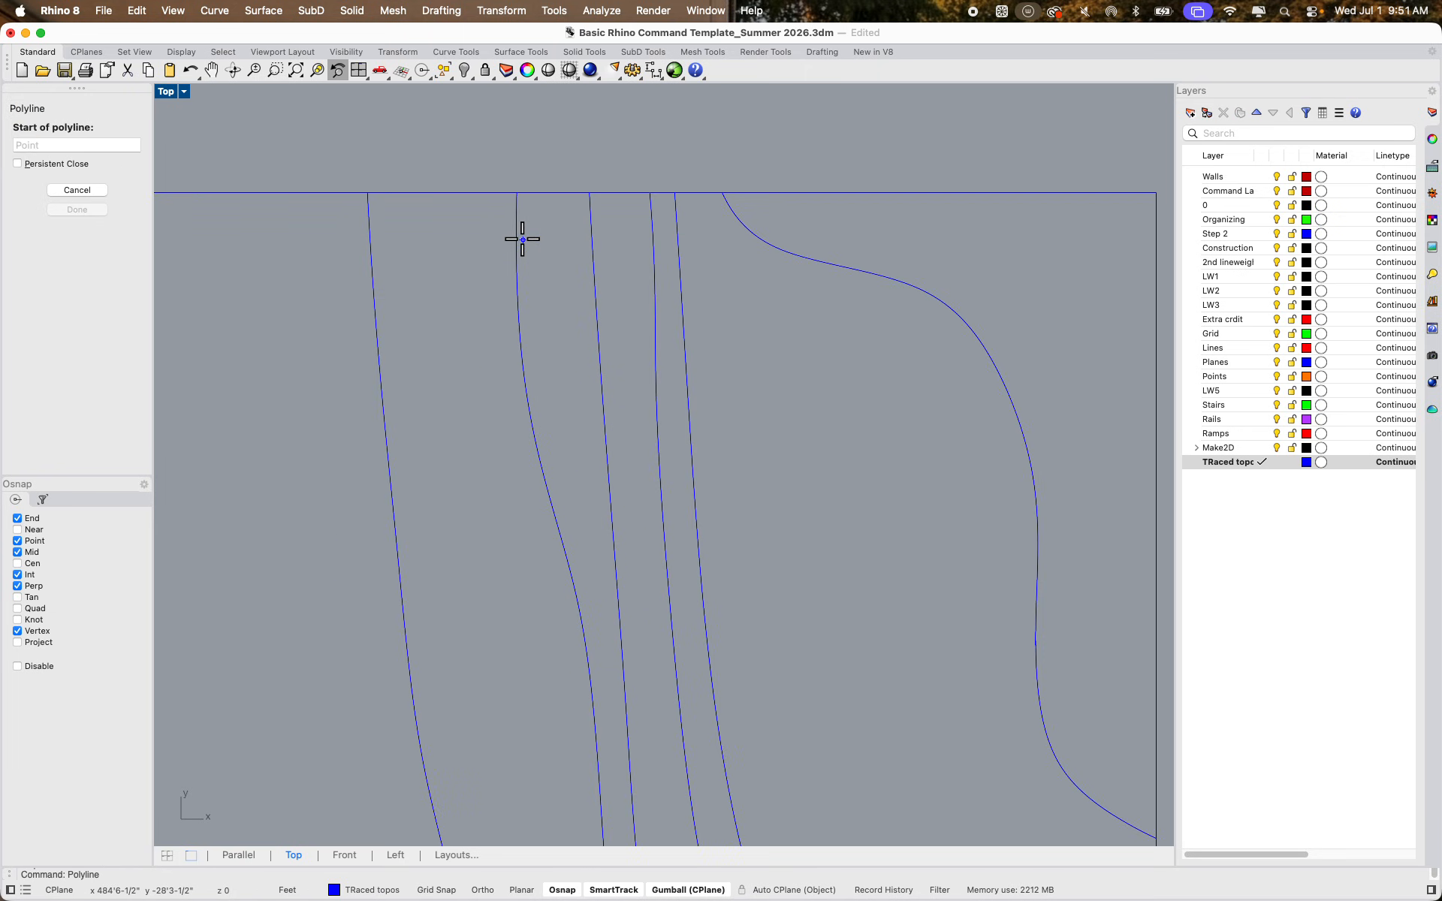
click(518, 193)
key(Escape)
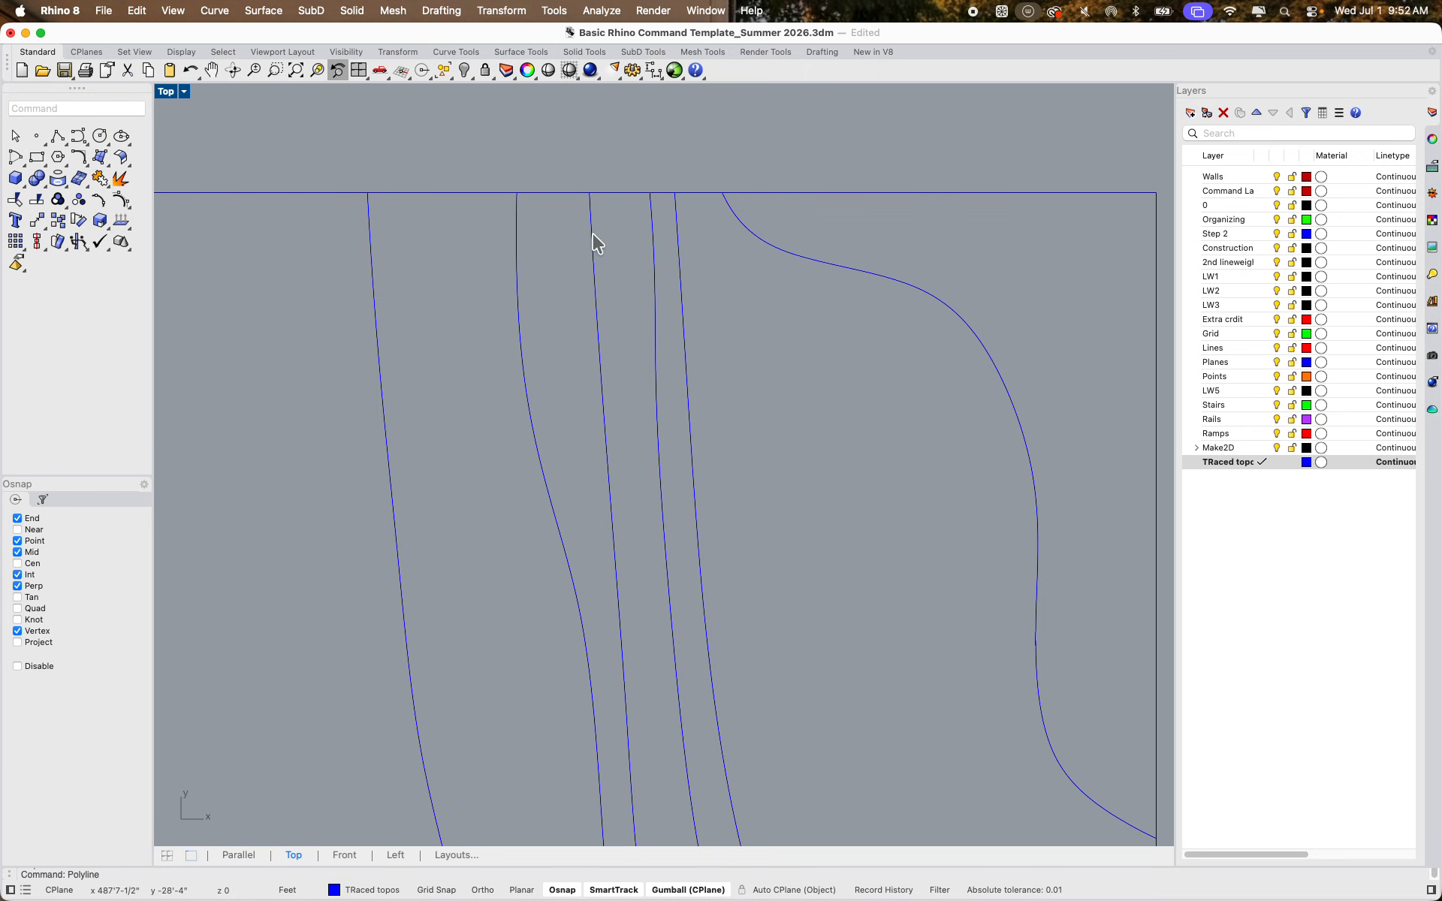
Inspect the trimmed third contour where it meets the square's north edge
click(517, 242)
key(Escape)
scroll(518, 241, down, 3)
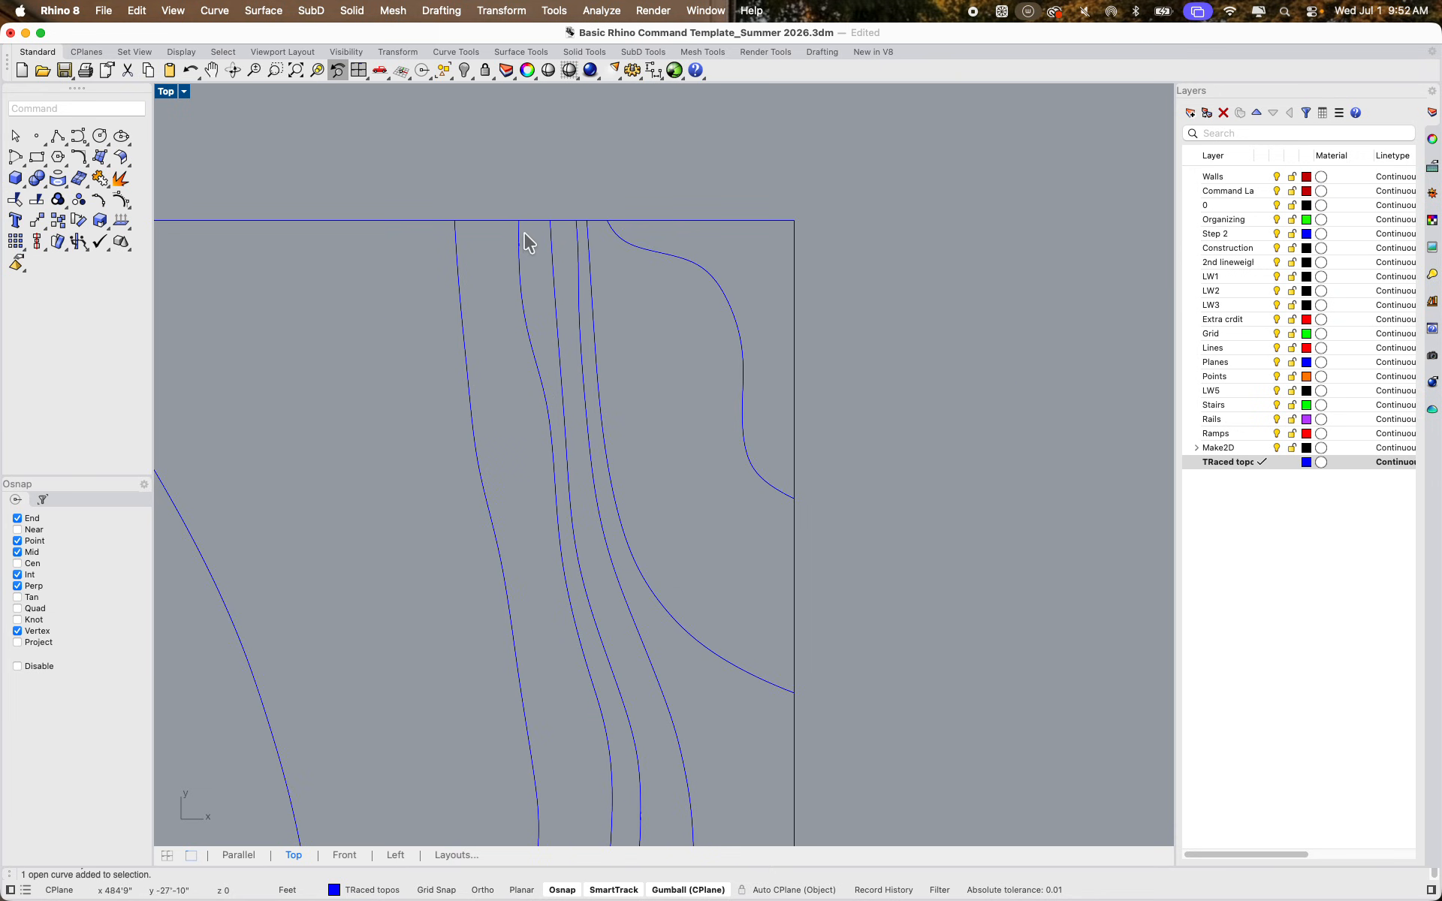
scroll(517, 238, up, 4)
click(516, 240)
key(Escape)
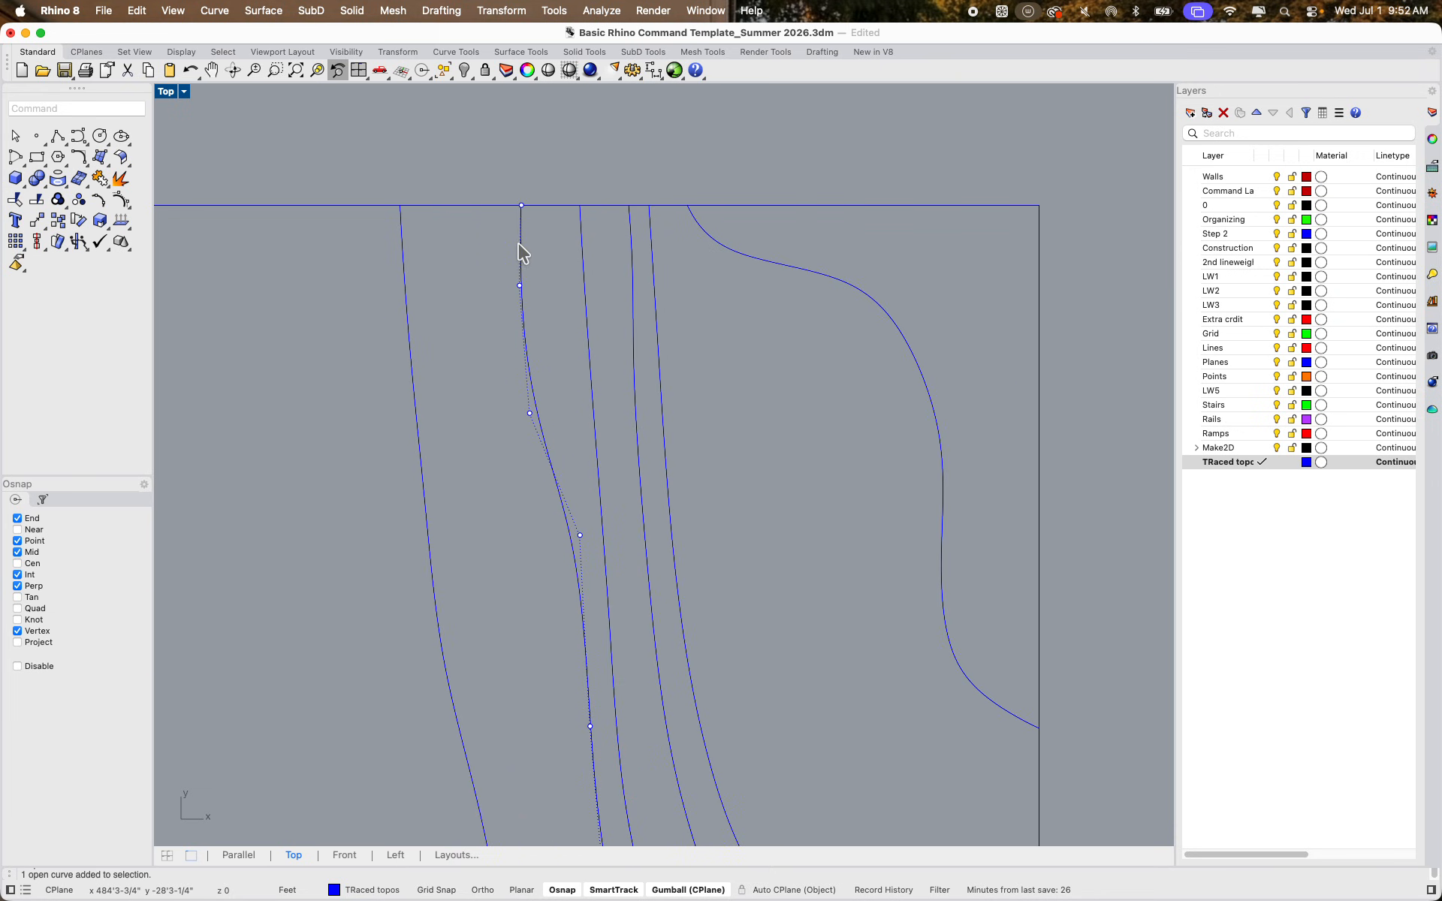
Draw a boundary polyline from the third contour's north end through the square's northeast and southeast corners to the contour's south end
key(Return)
key(Escape)
key(Return)
click(521, 205)
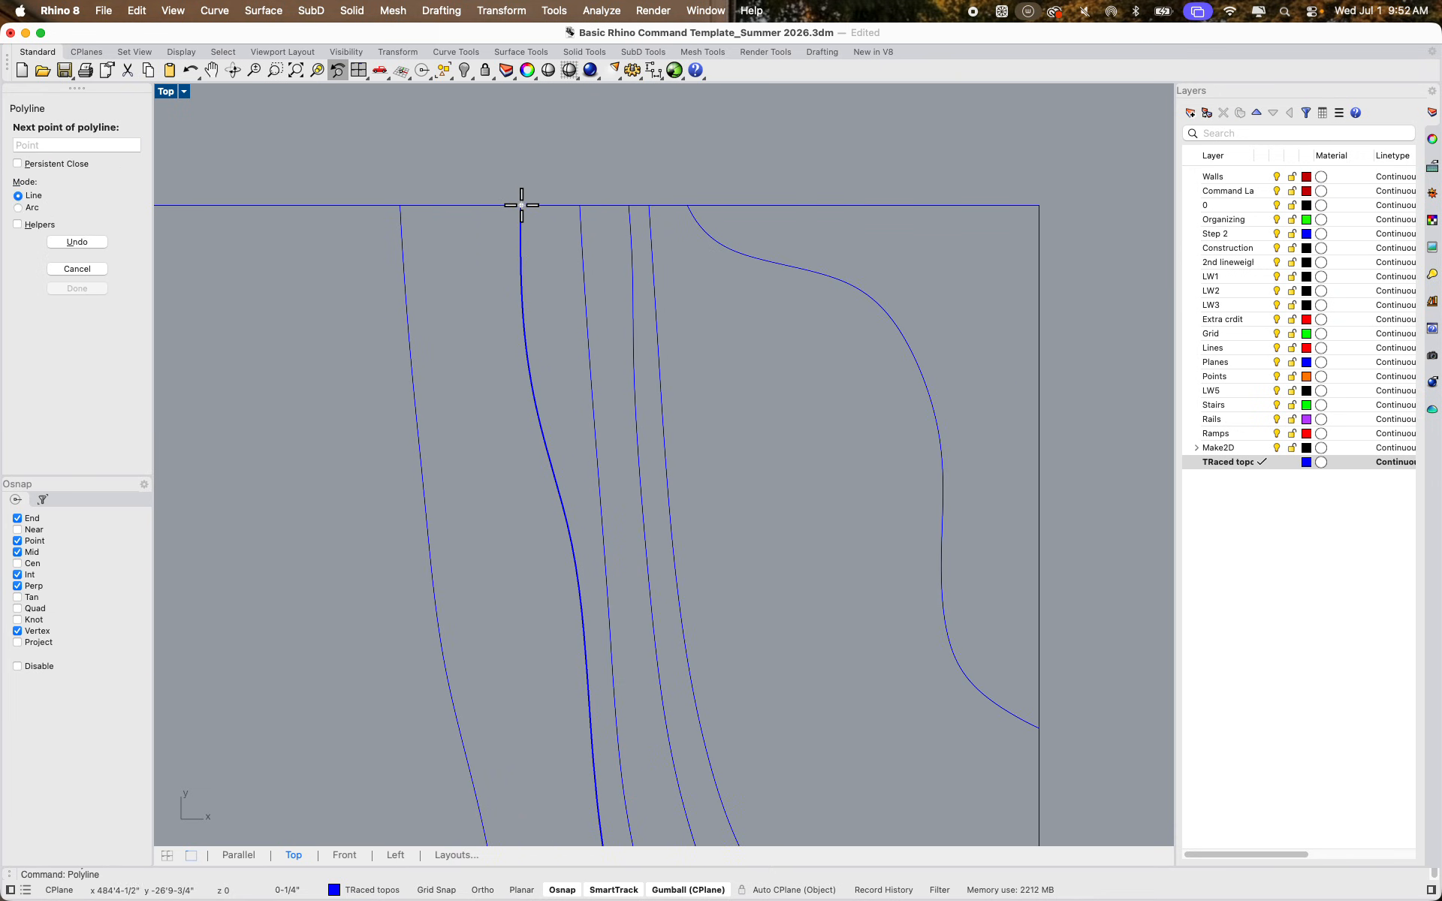
click(1038, 205)
scroll(886, 435, down, 4)
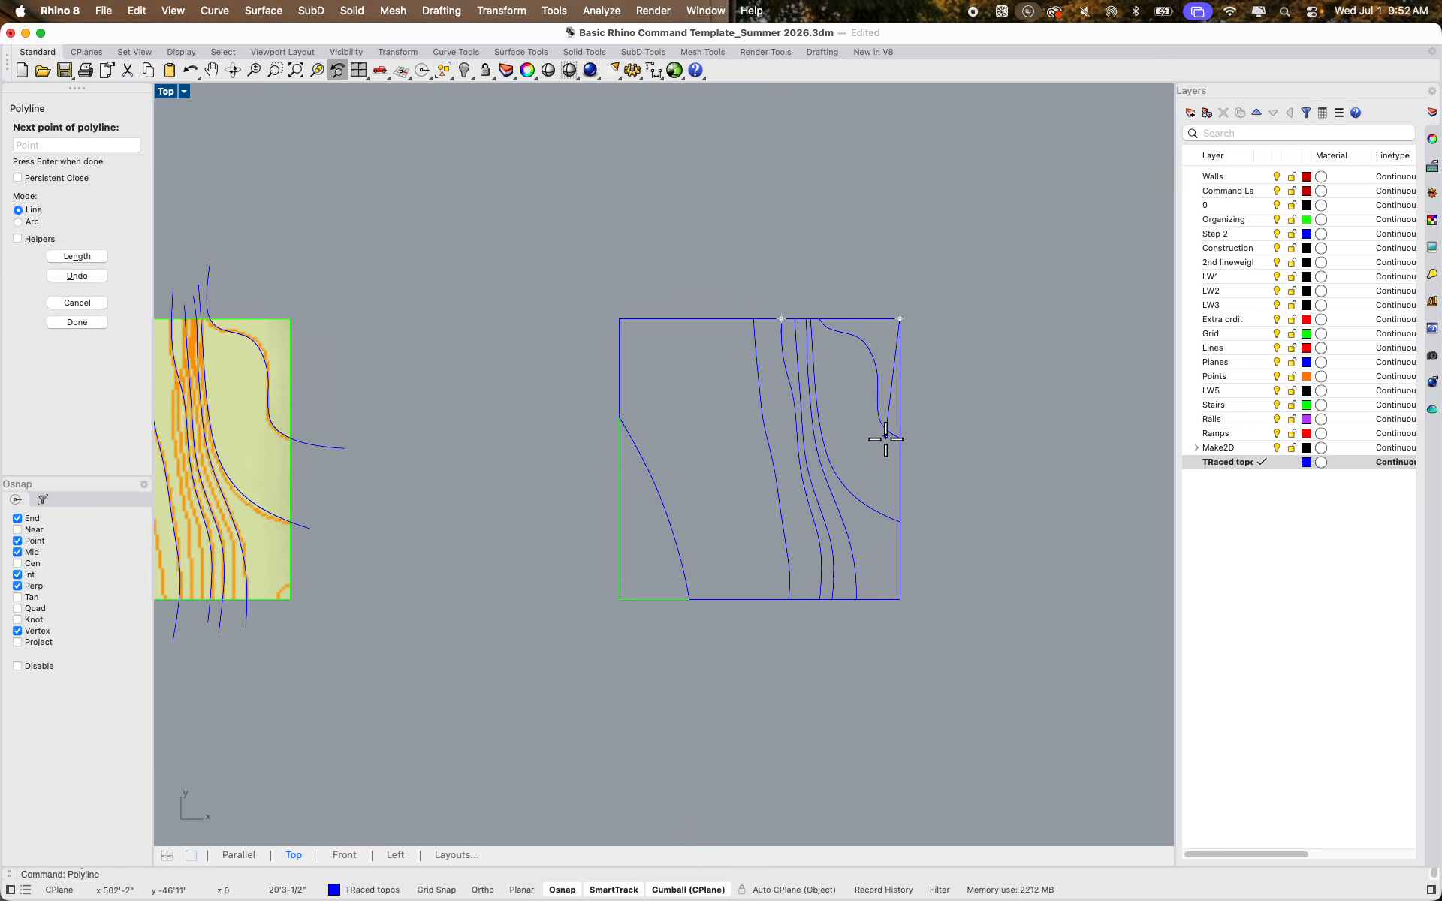
scroll(894, 494, up, 4)
click(888, 540)
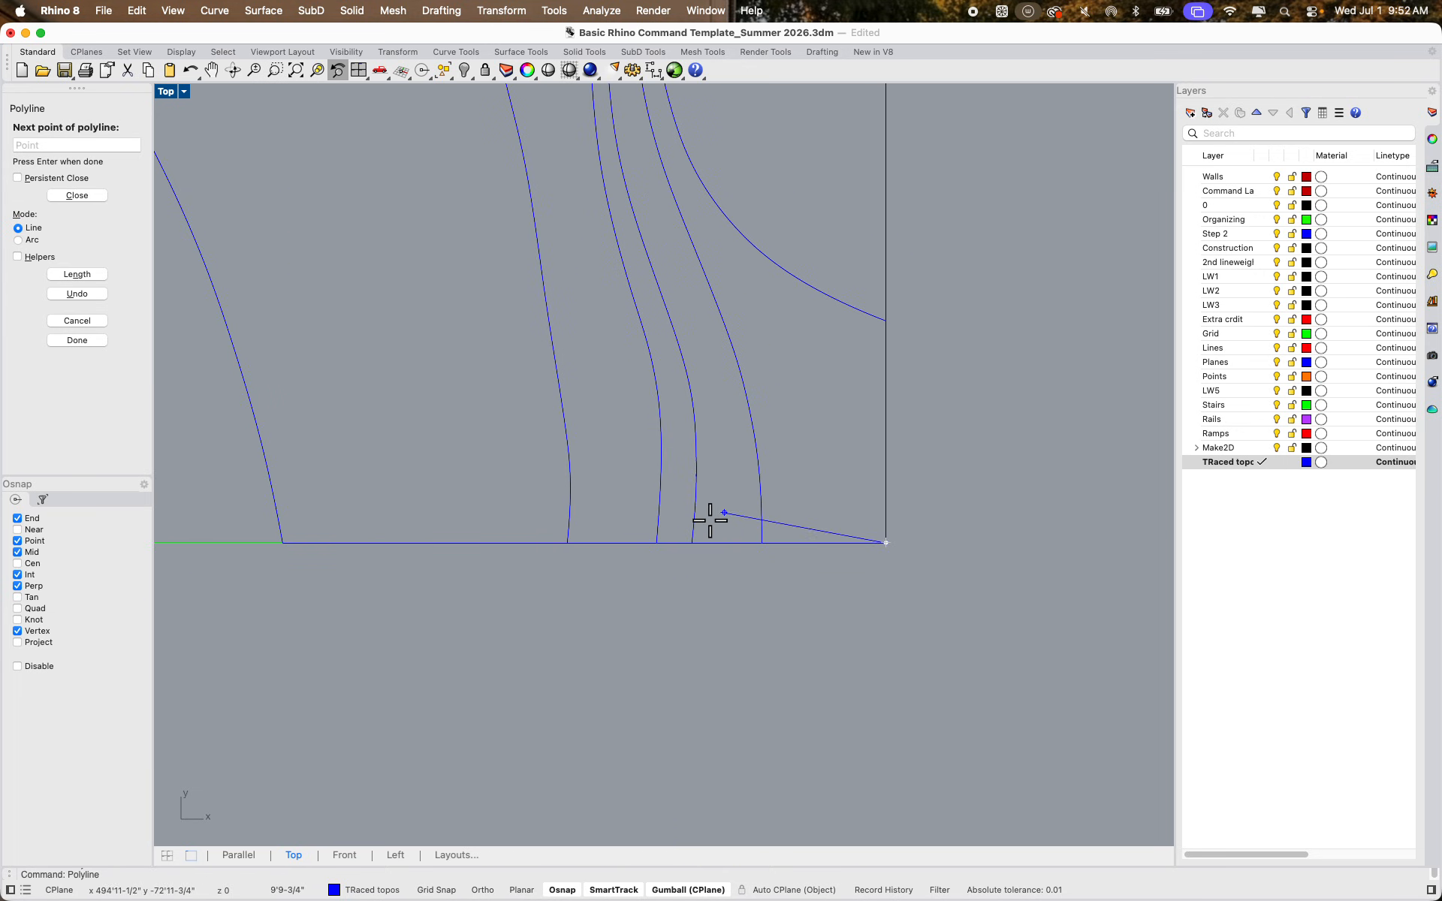
click(650, 548)
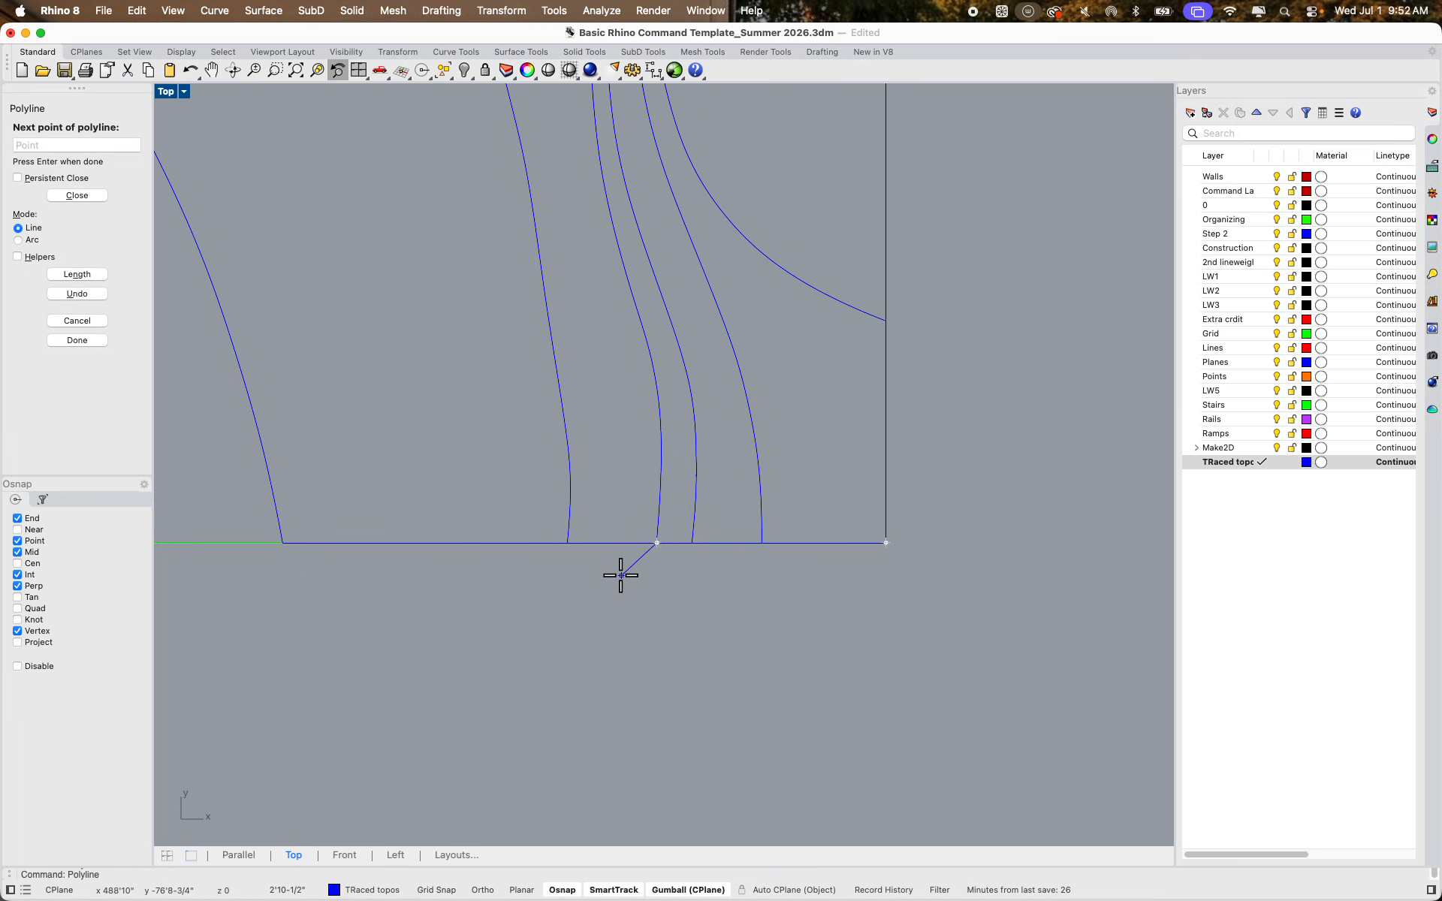
key(Return)
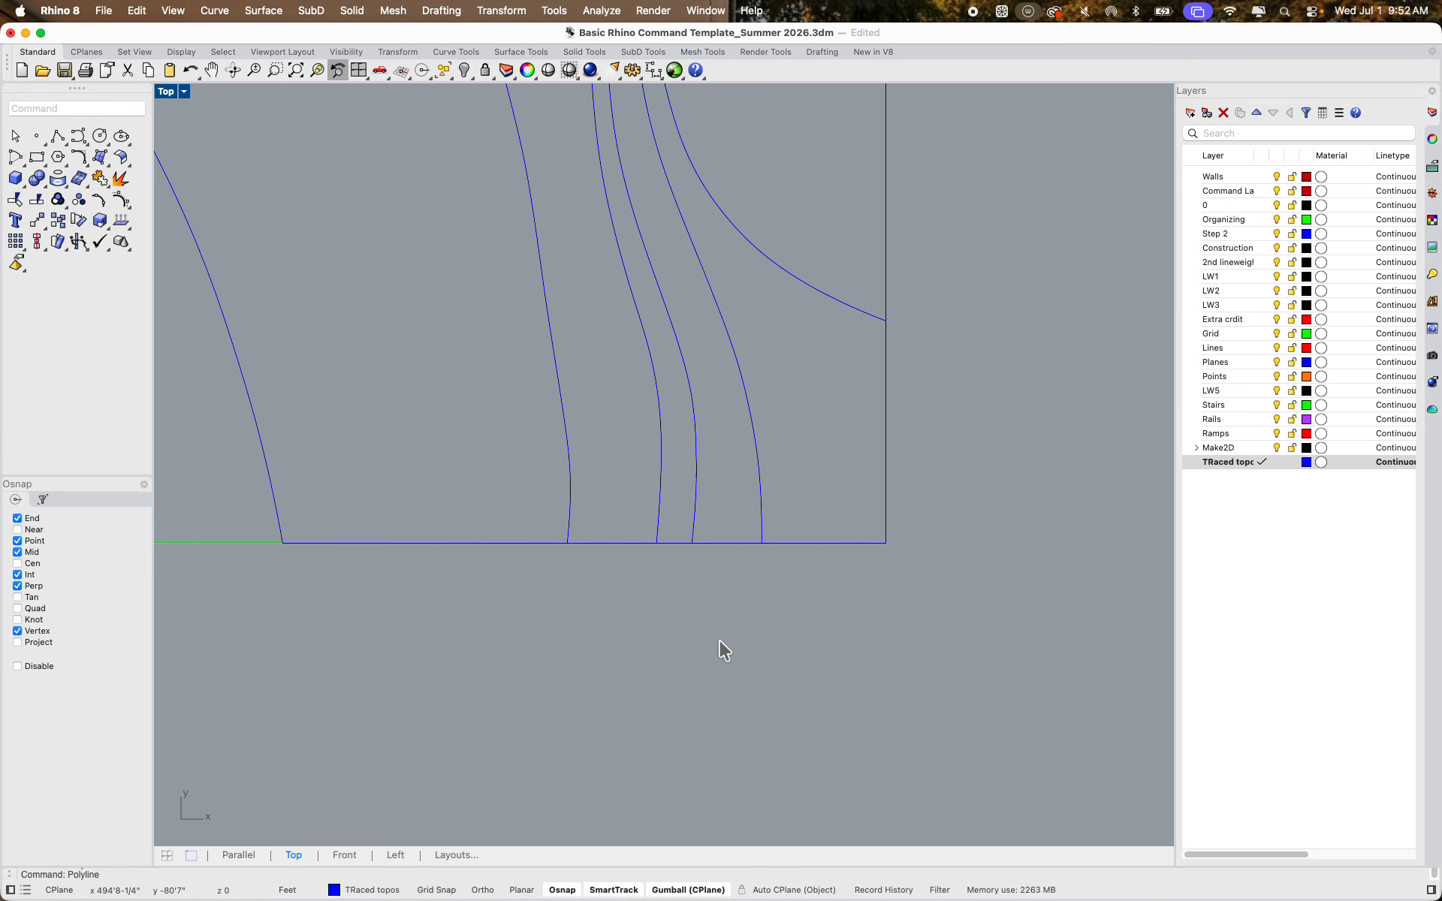
Join the third contour with its boundary polyline into one closed outline
click(672, 542)
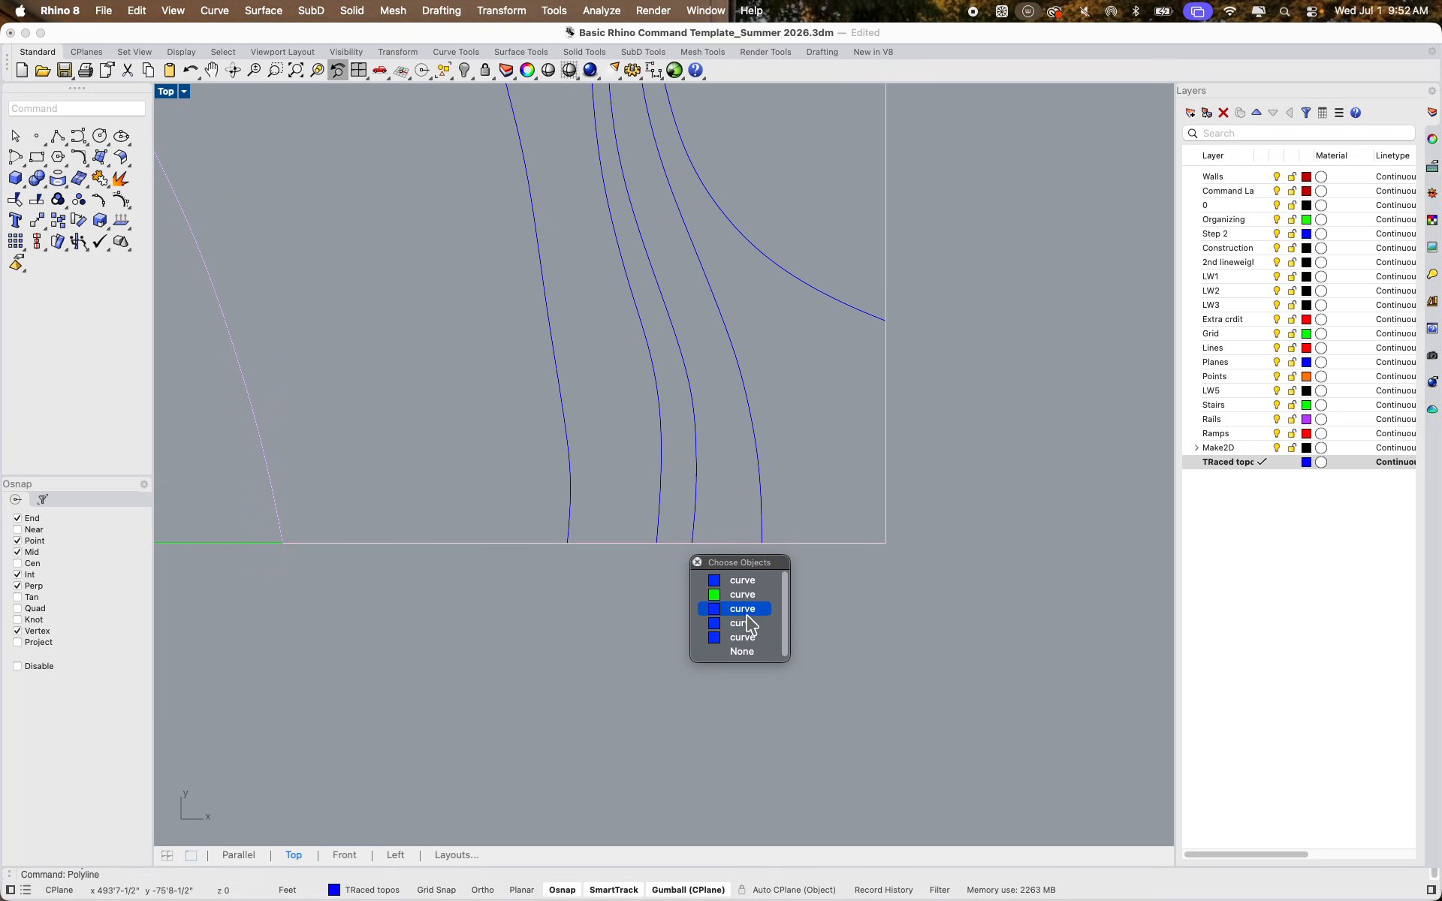
click(747, 614)
shift+click(659, 507)
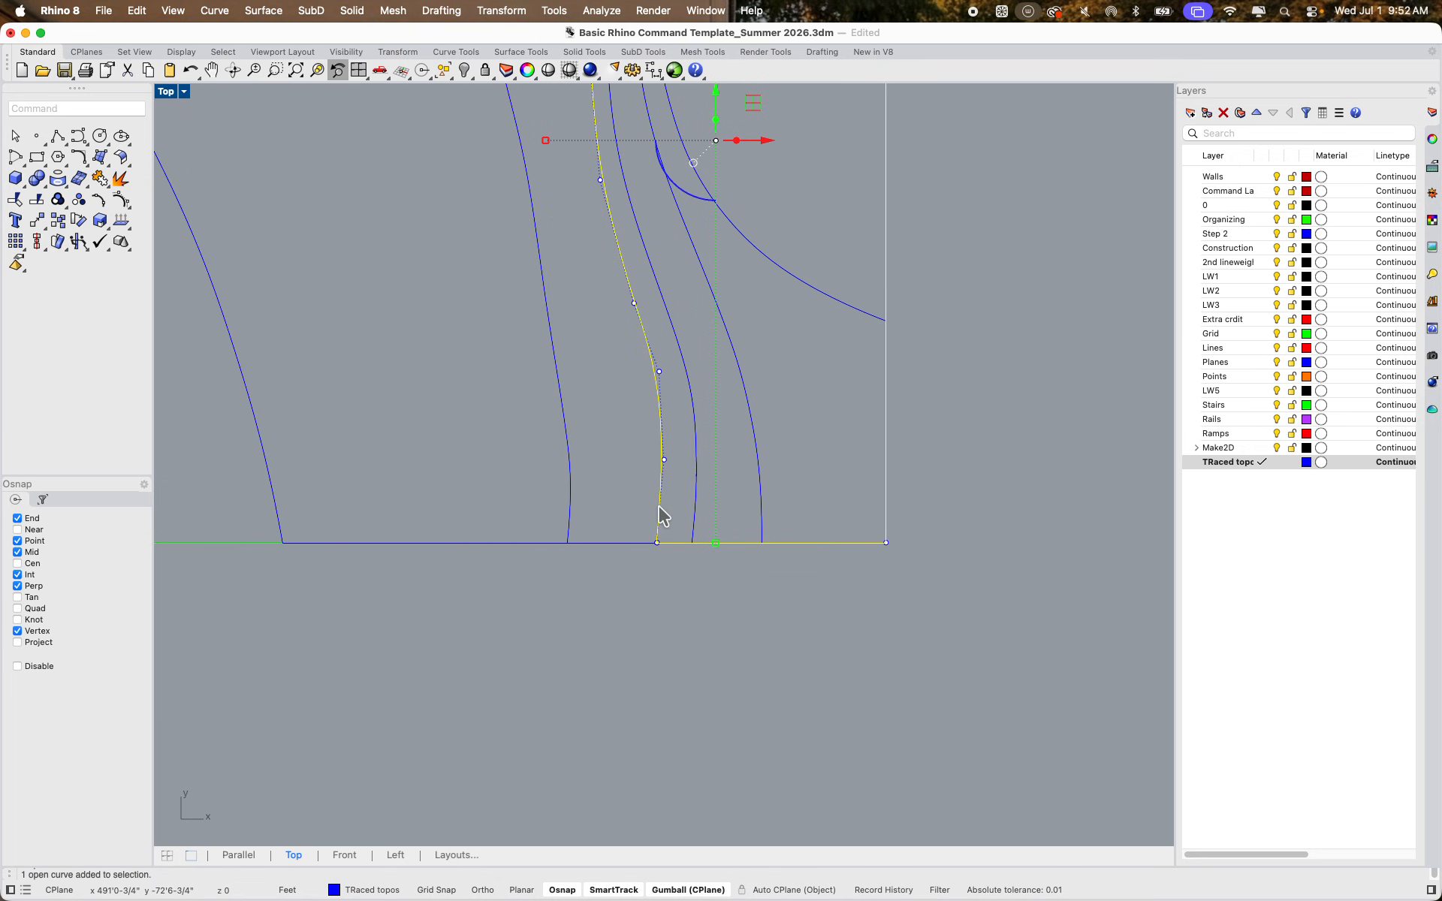
text(join)
key(Return)
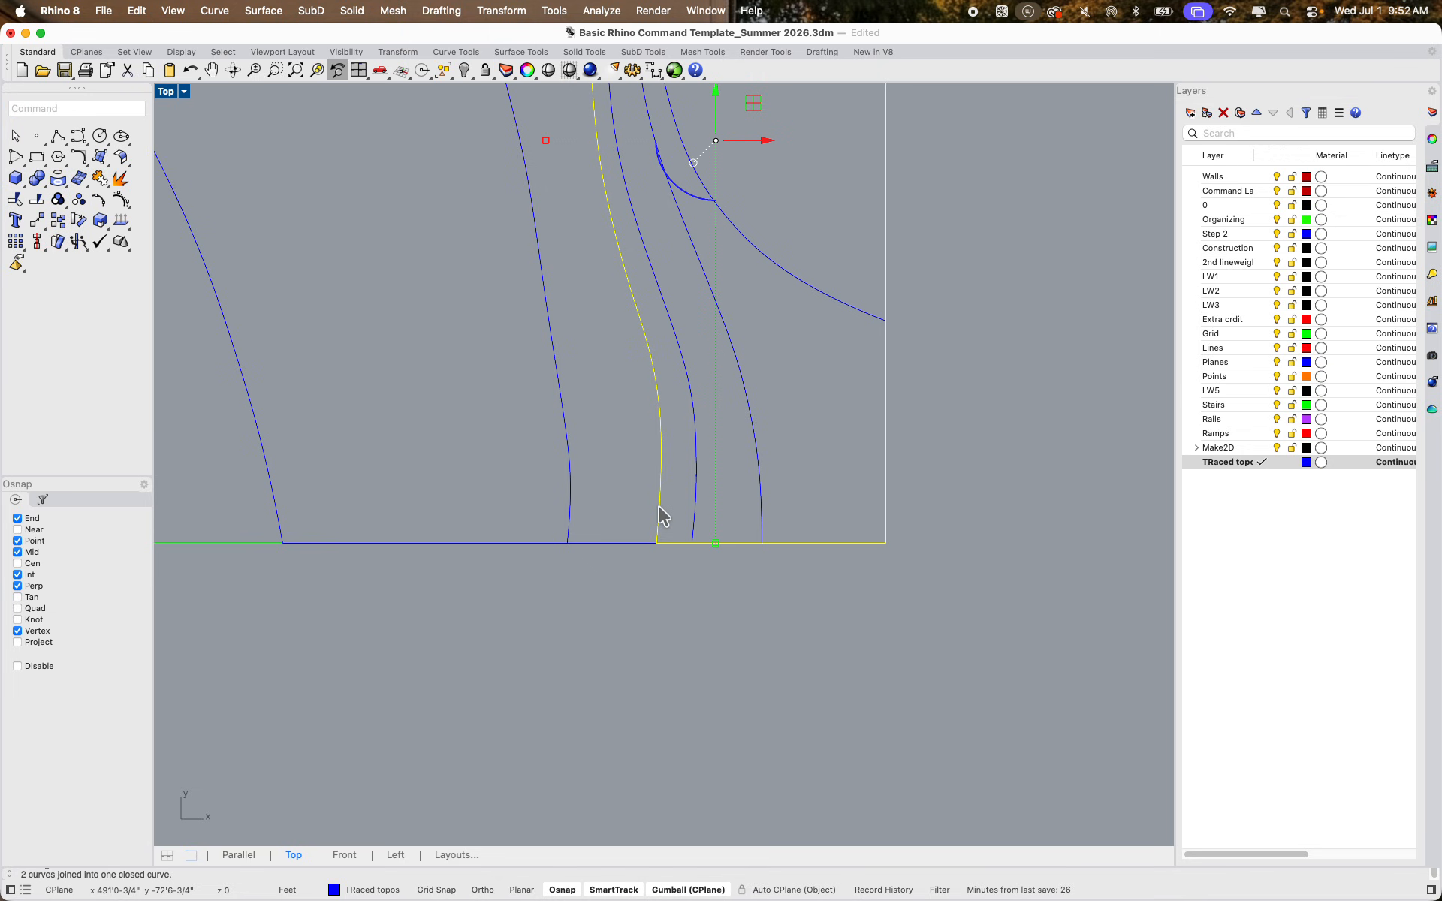
click(725, 687)
click(655, 512)
right_drag(684, 640, 609, 806)
click(740, 666)
right_click(626, 708)
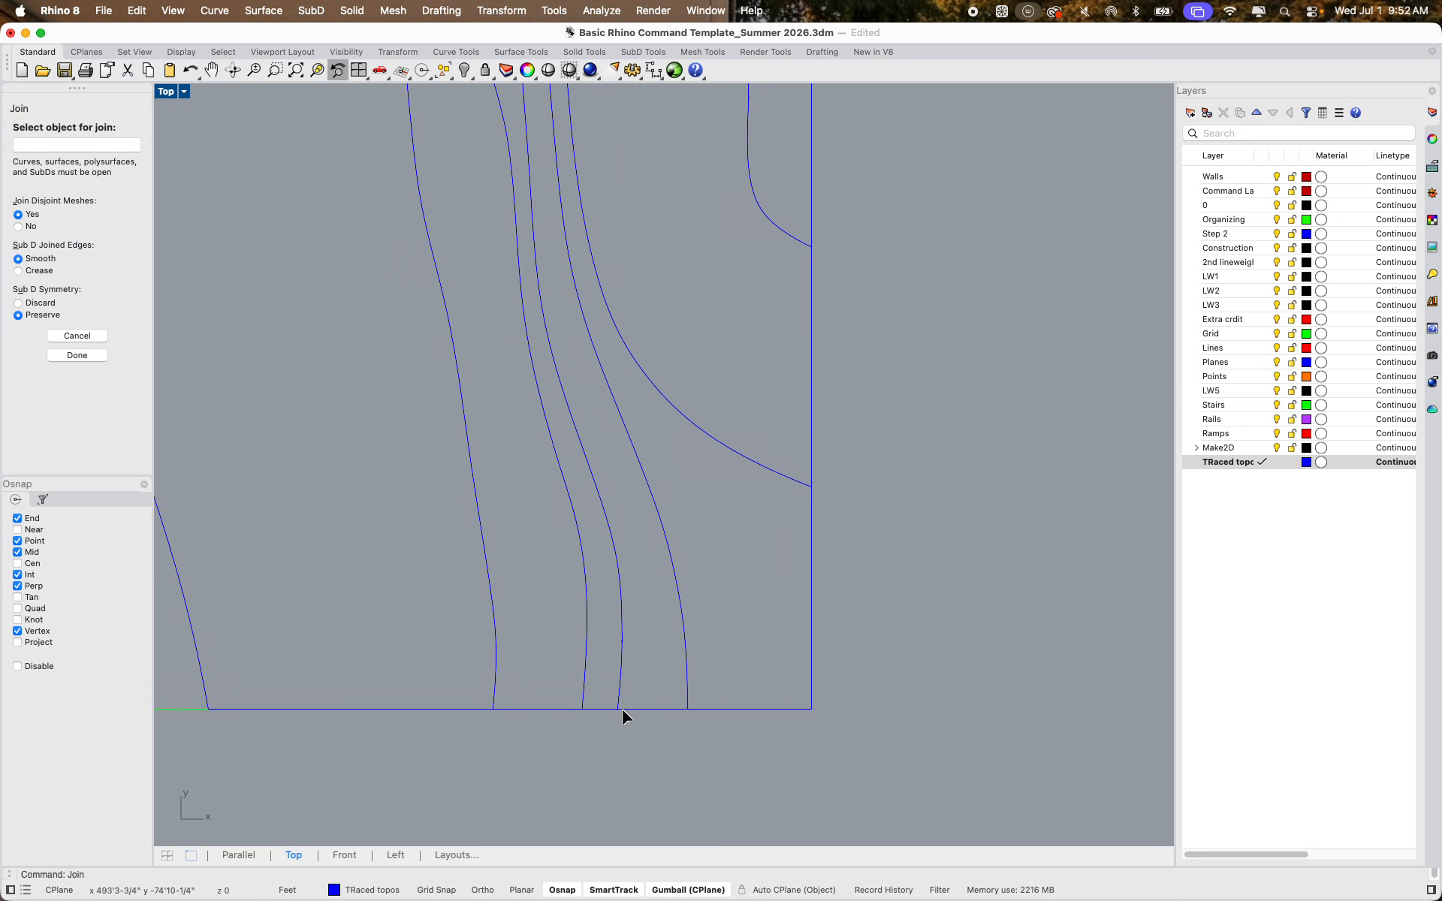
key(Escape)
Draw a boundary polyline from the fourth contour's south end through the square's southeast and northeast corners to the contour's north end
text(poly)
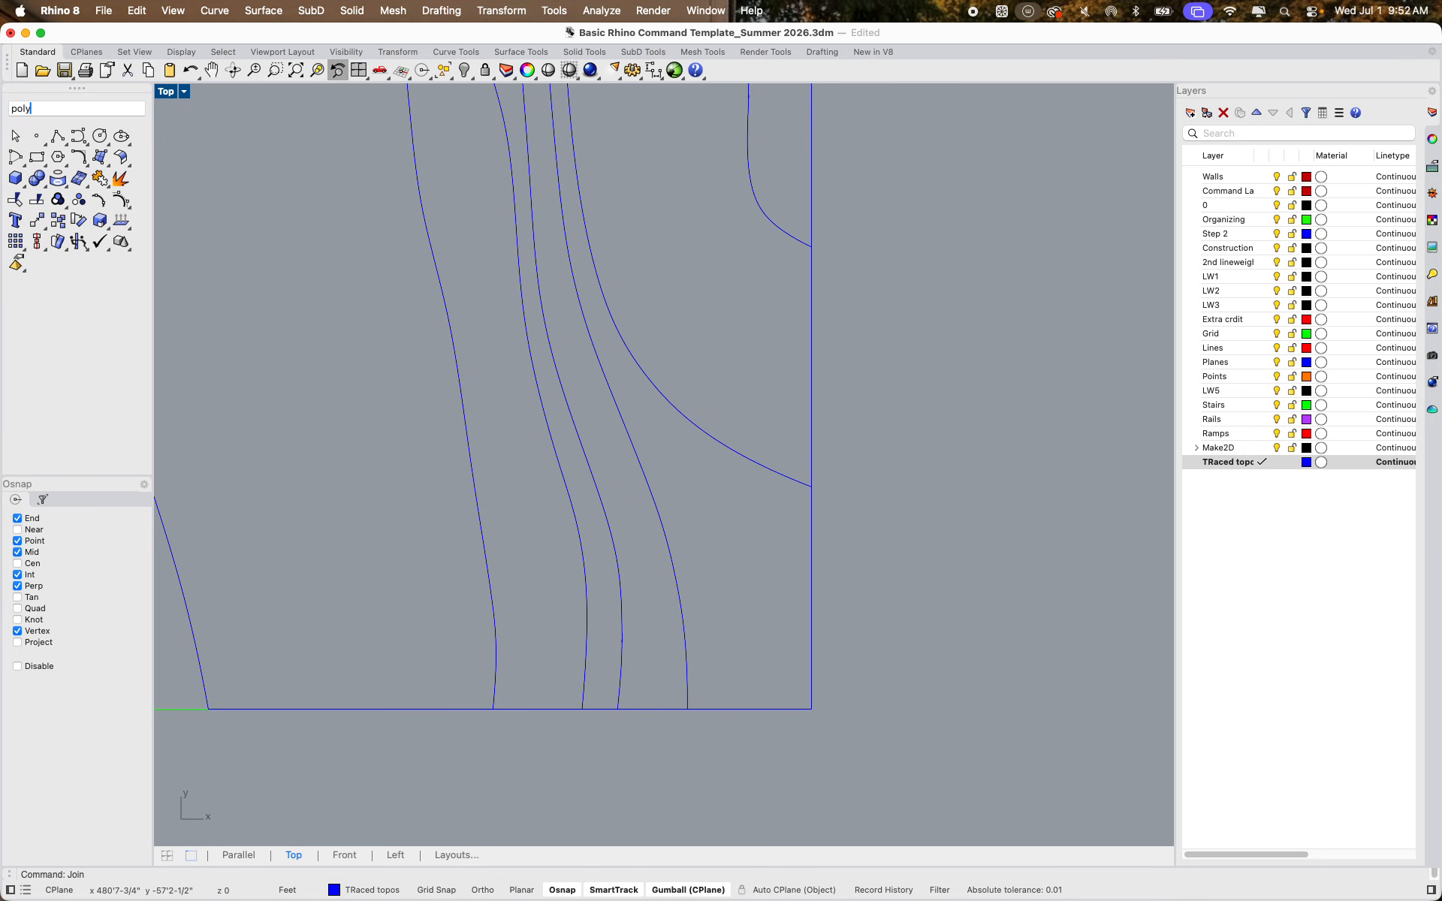
text(line)
key(Return)
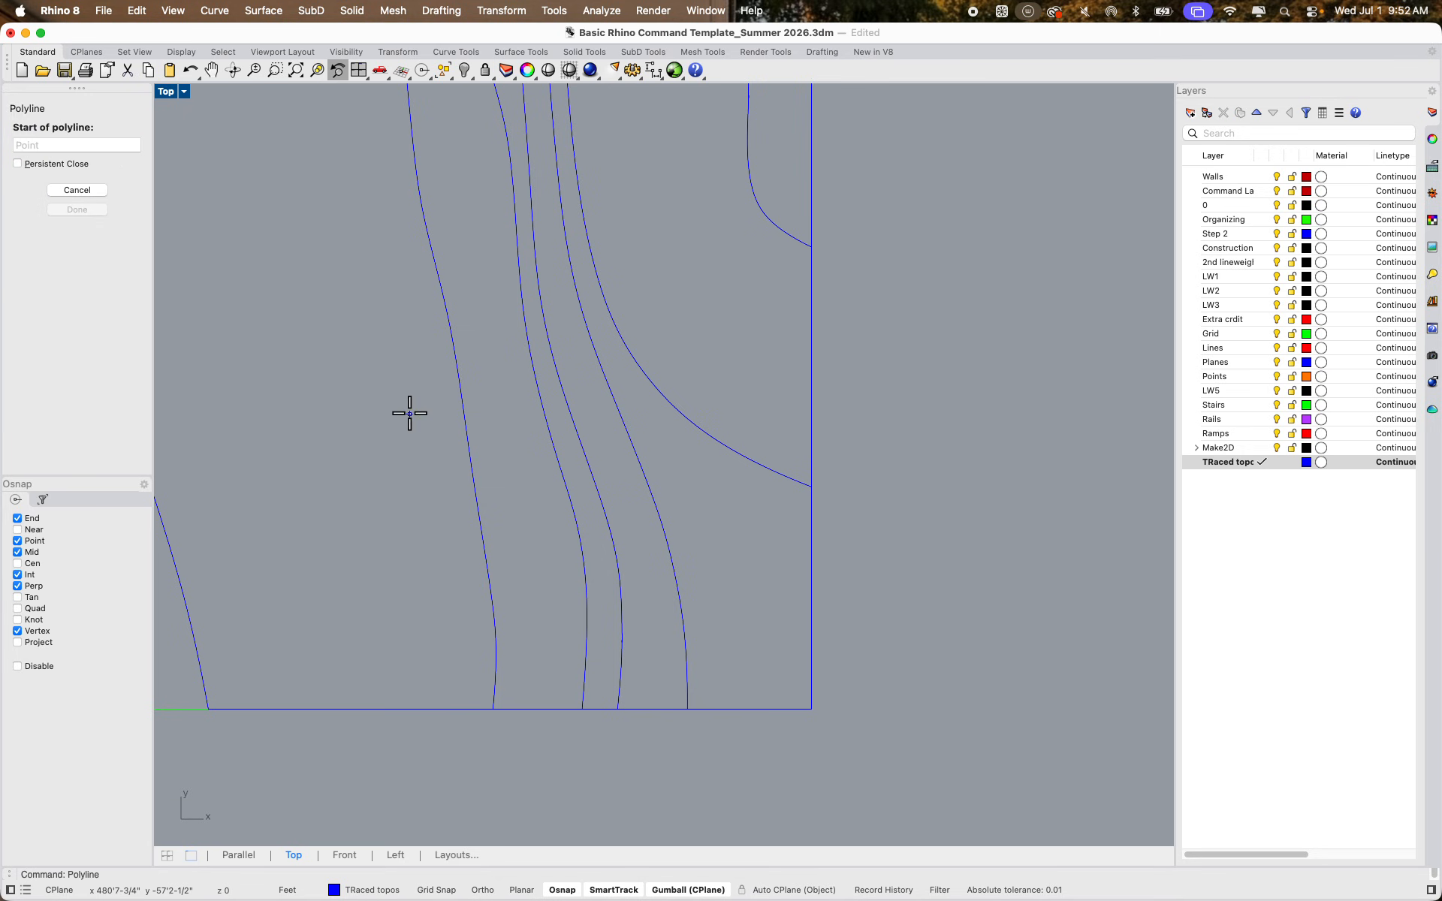
click(617, 709)
click(811, 709)
scroll(810, 709, down, 5)
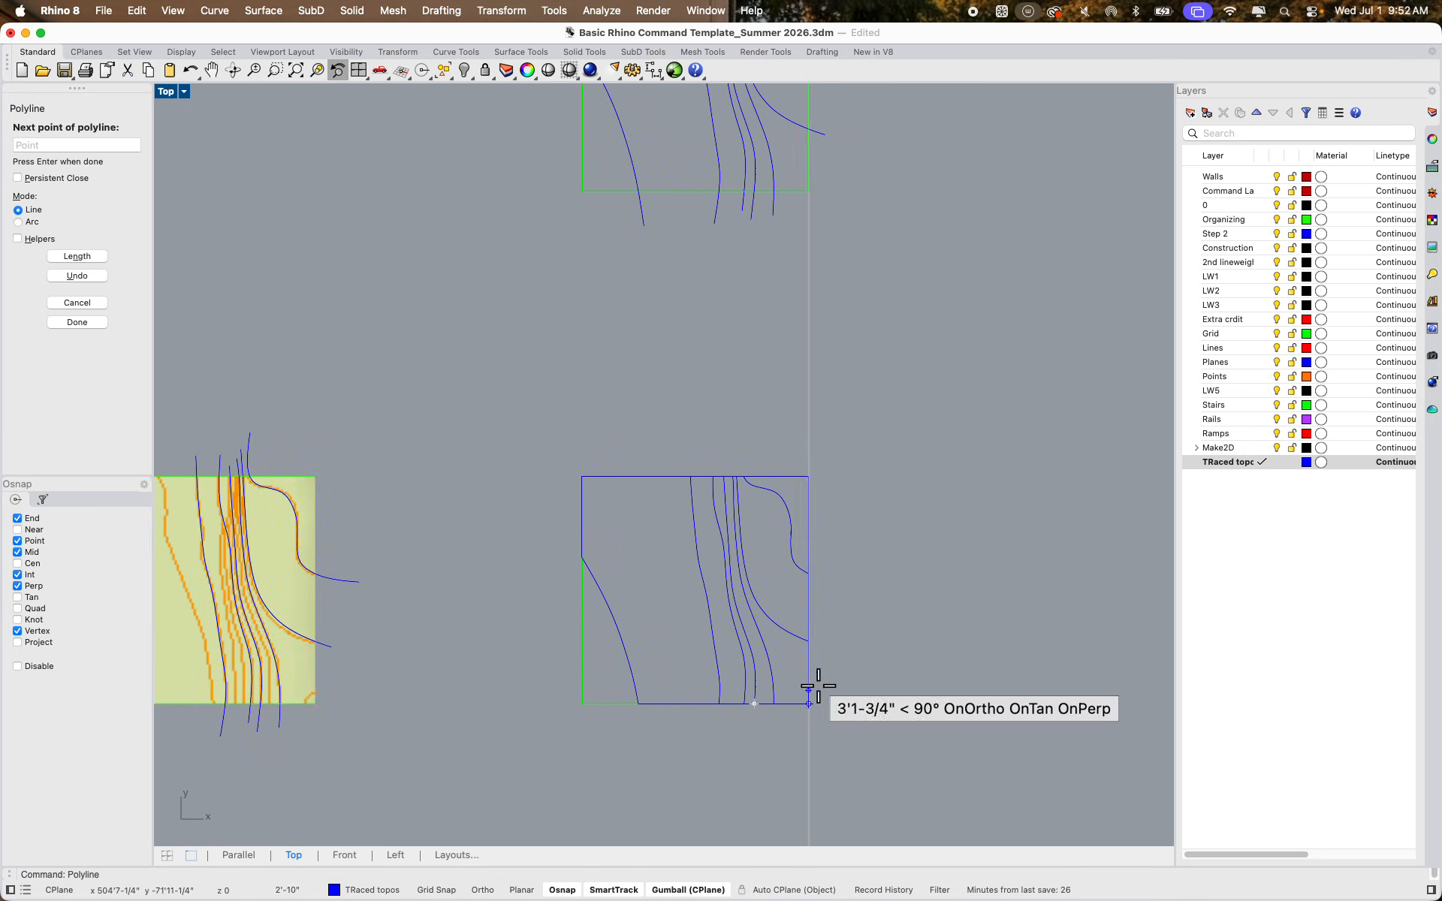
scroll(790, 620, up, 2)
scroll(790, 620, up, 3)
click(827, 541)
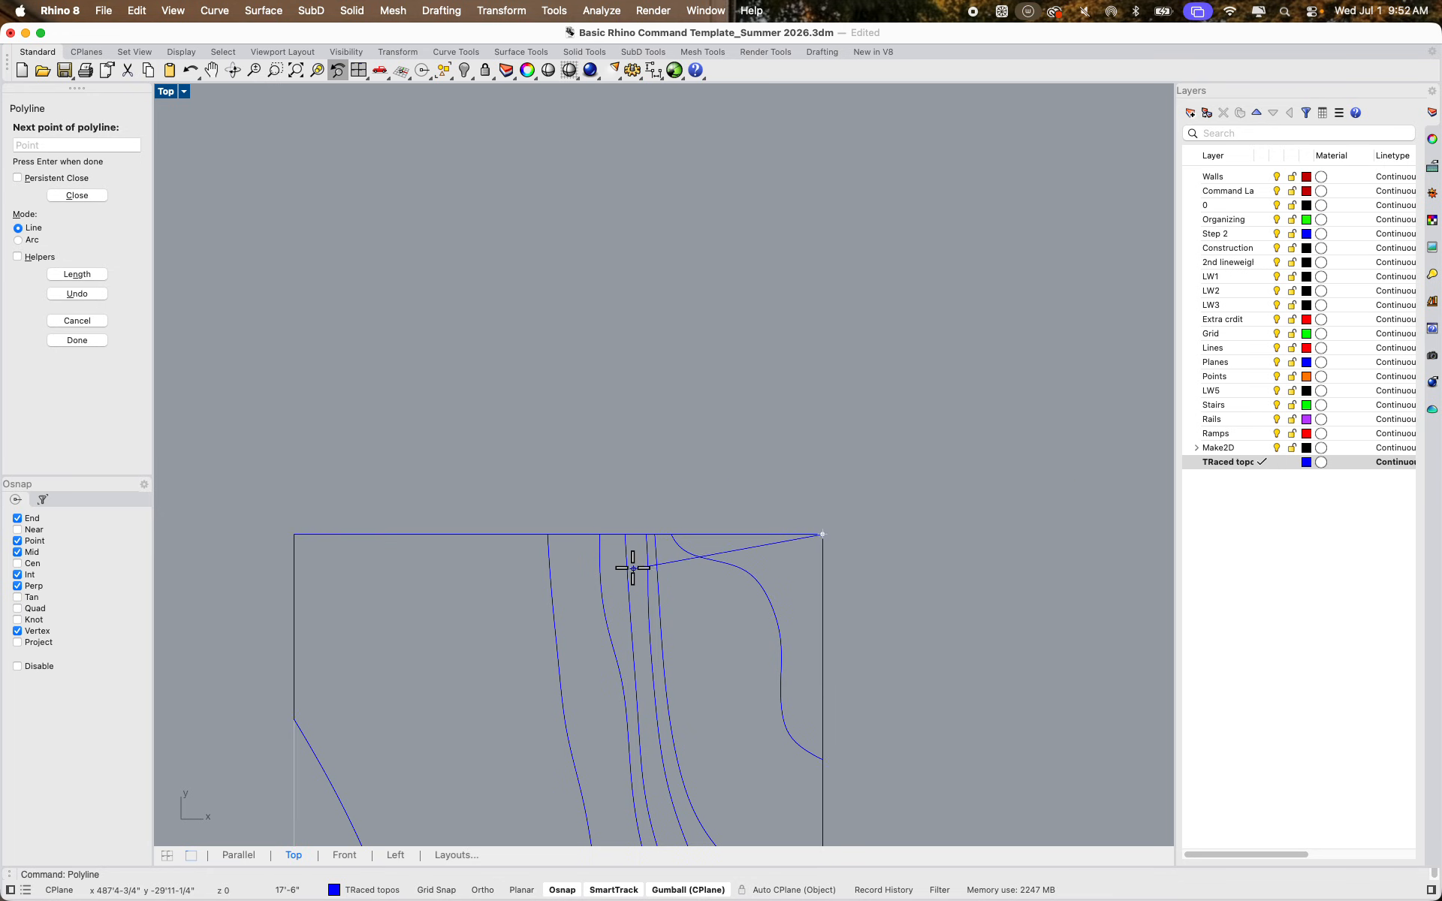
scroll(646, 559, up, 3)
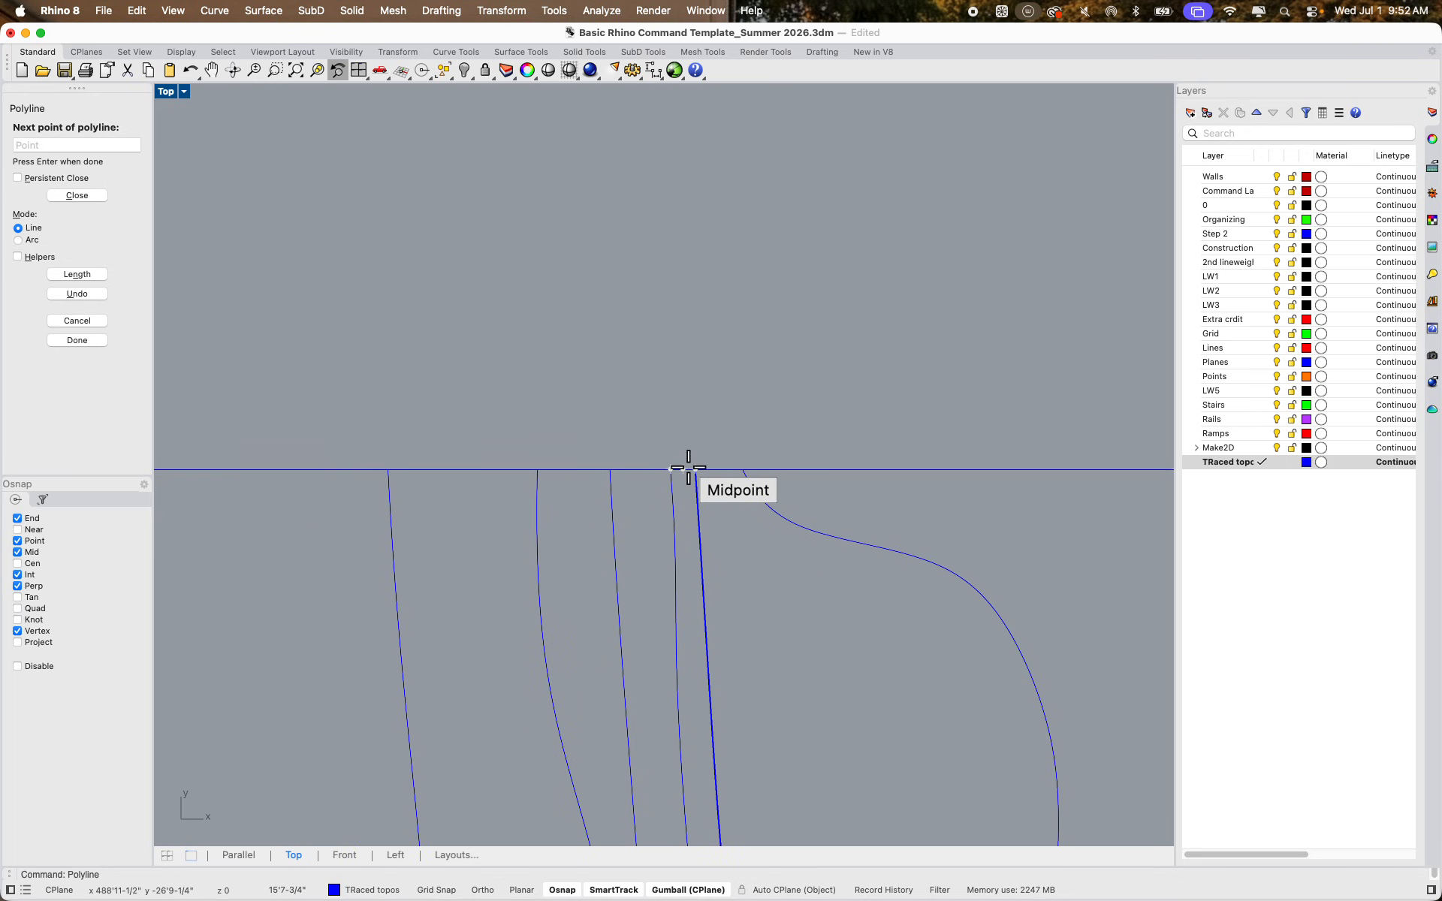
click(610, 470)
key(Return)
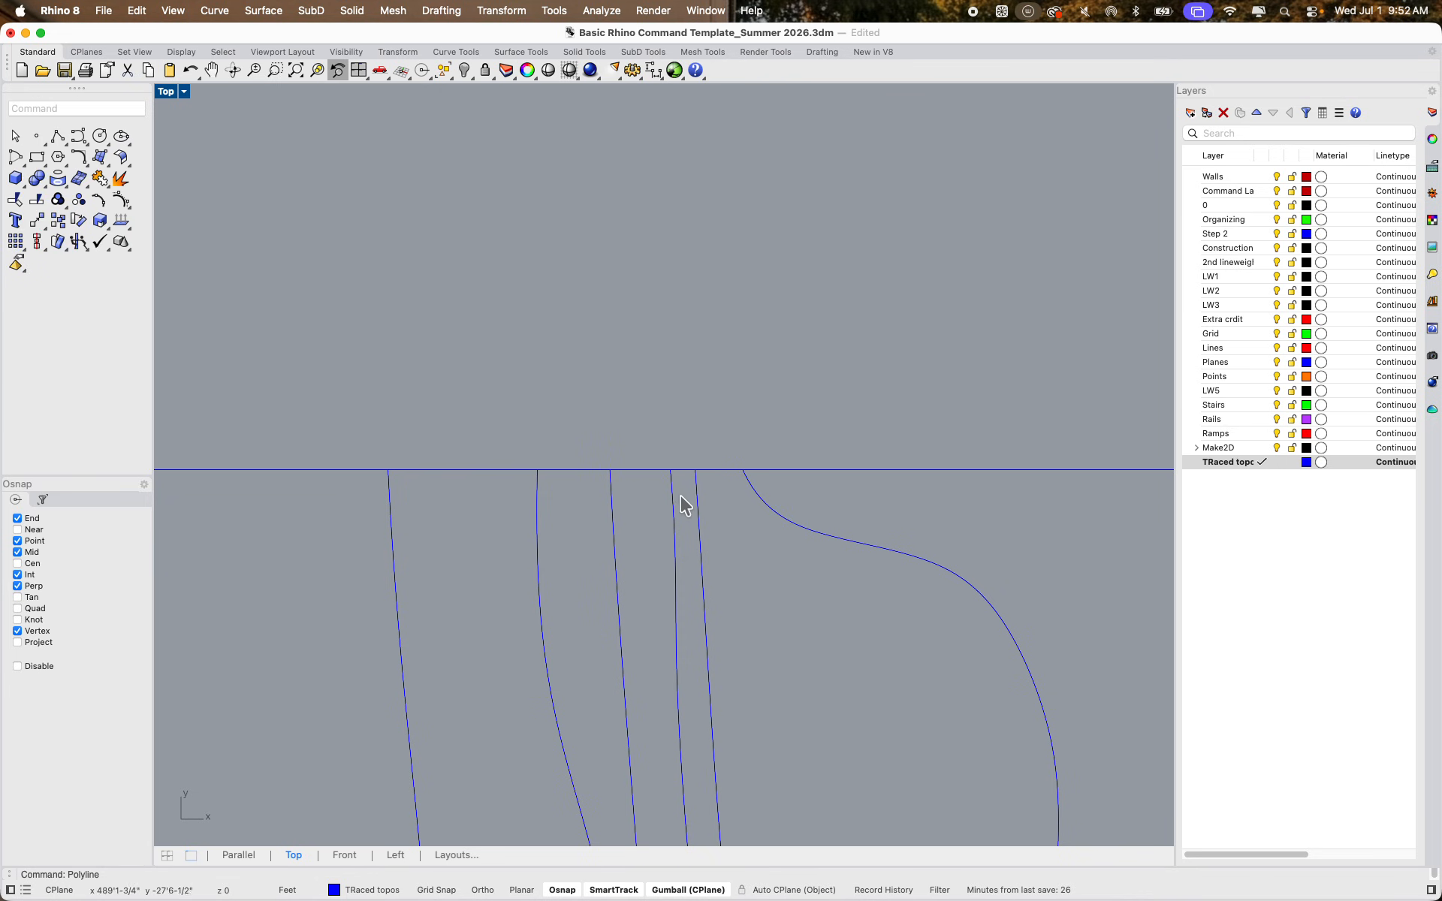
Delete the leftover open boundary polyline that starts at the third contour's north end, keeping the closed outline
click(613, 513)
click(774, 467)
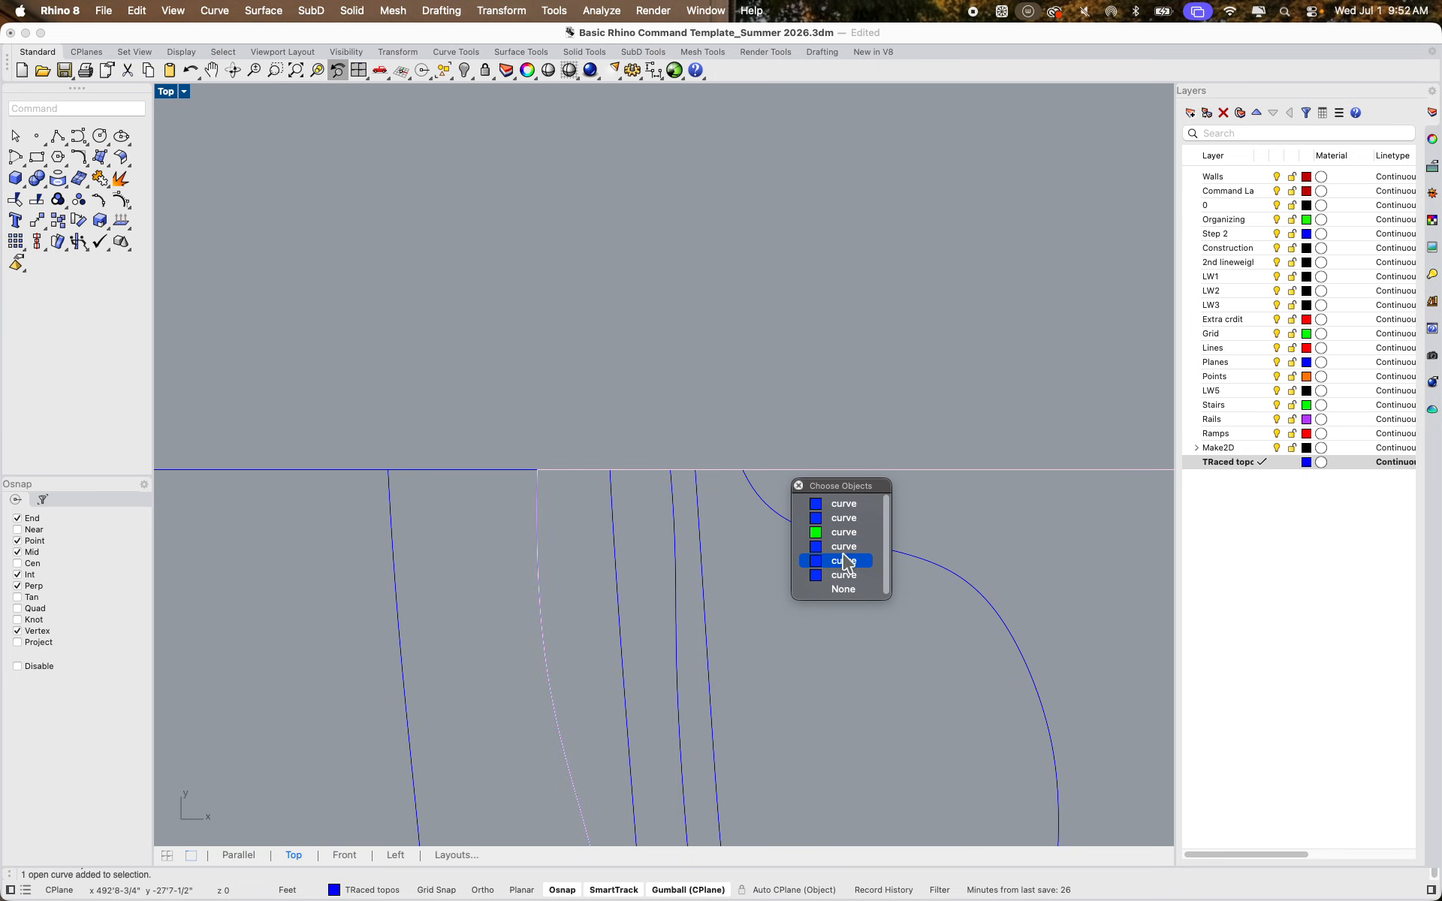
click(687, 549)
click(627, 473)
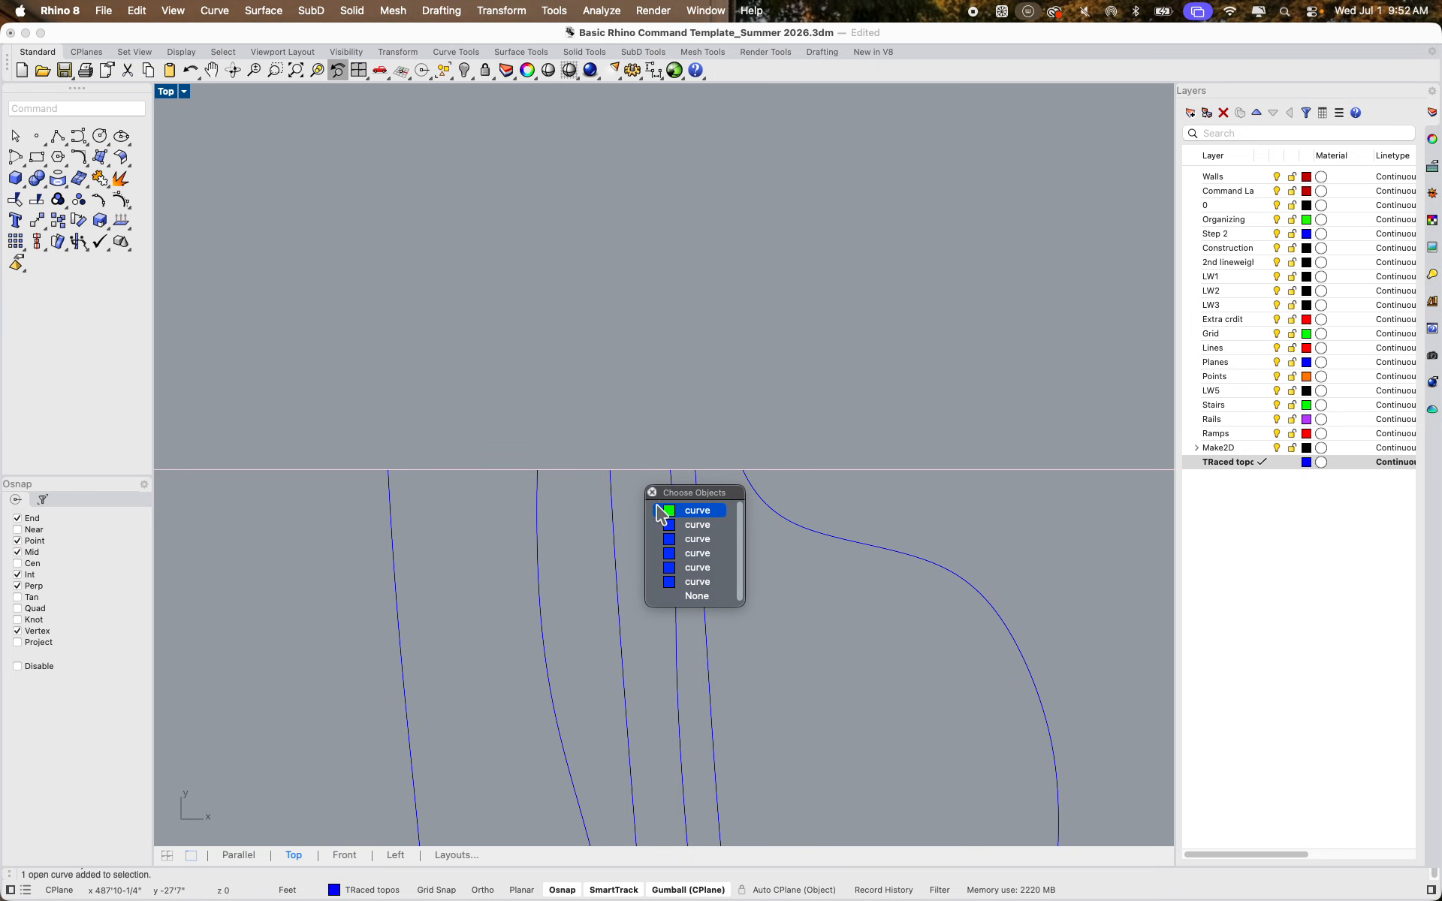
click(682, 524)
scroll(681, 531, down, 5)
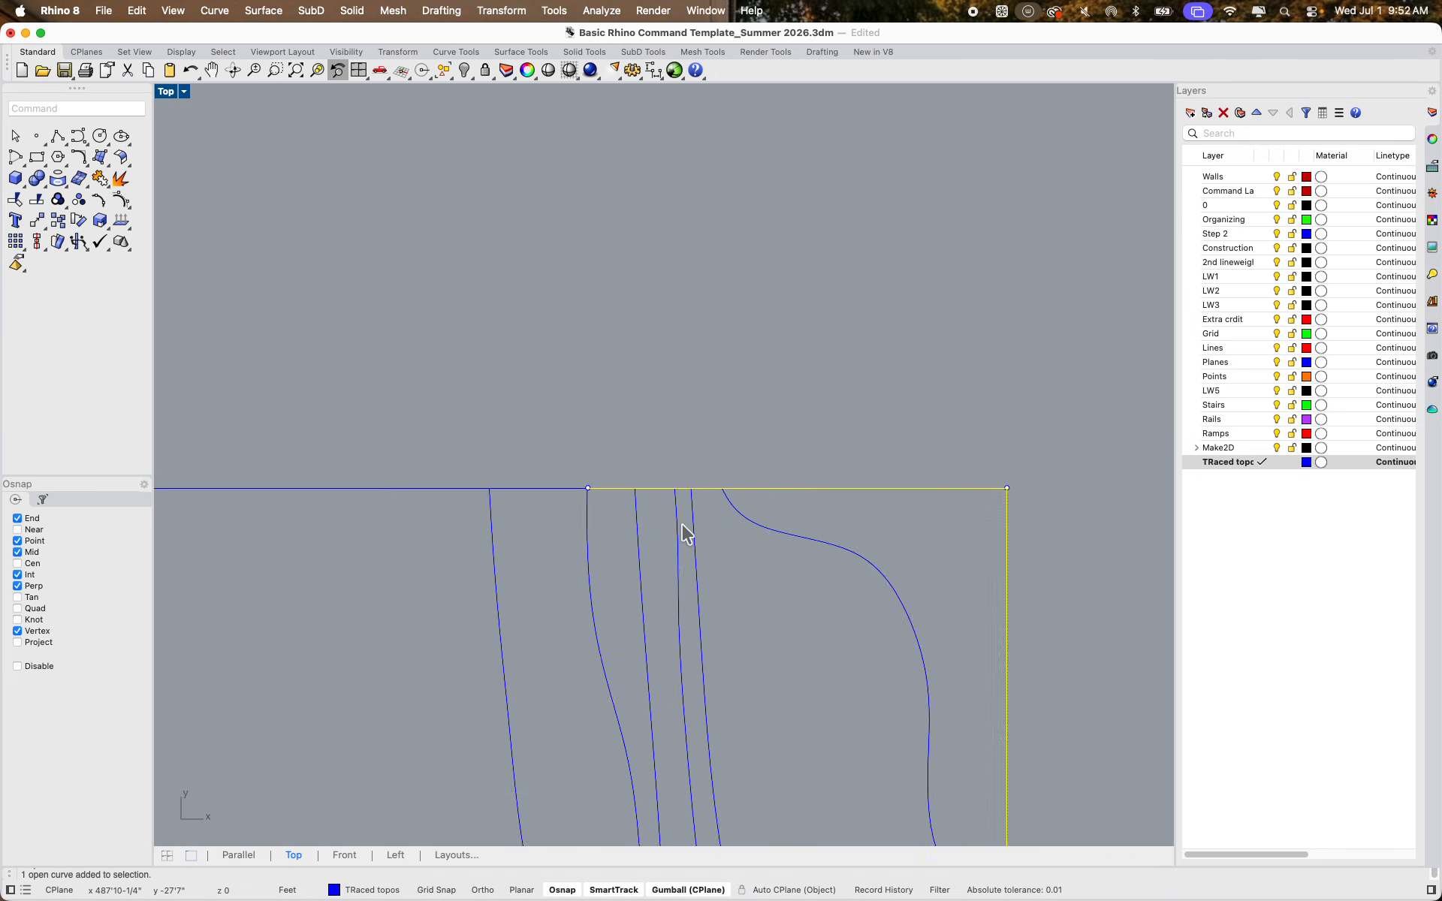
key(Delete)
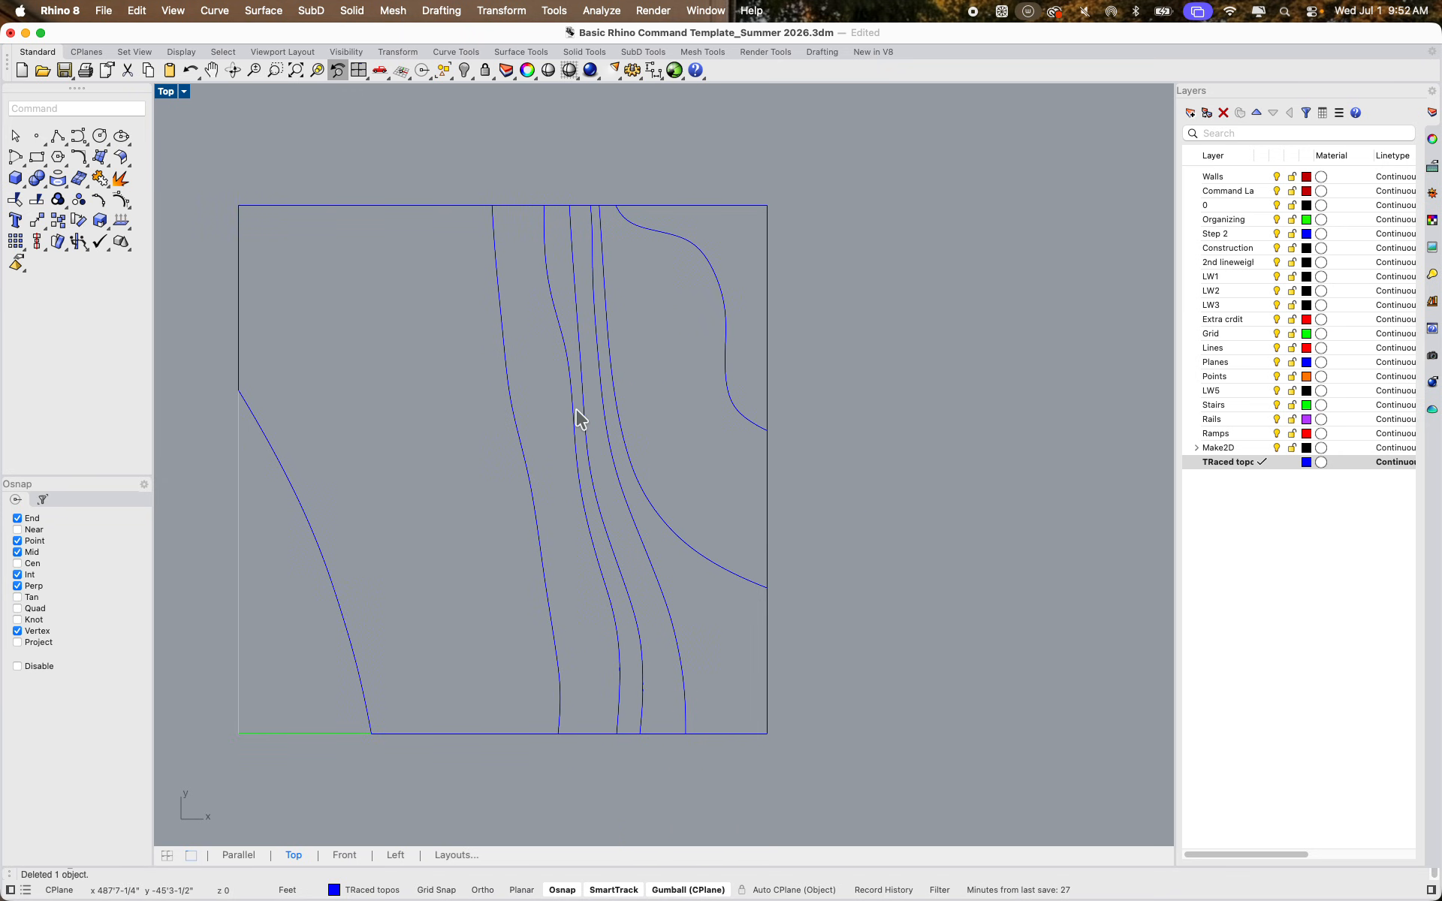
Hide the closed outlines of the first, second and third contours, leaving the fourth contour and its boundary polyline exposed
click(527, 449)
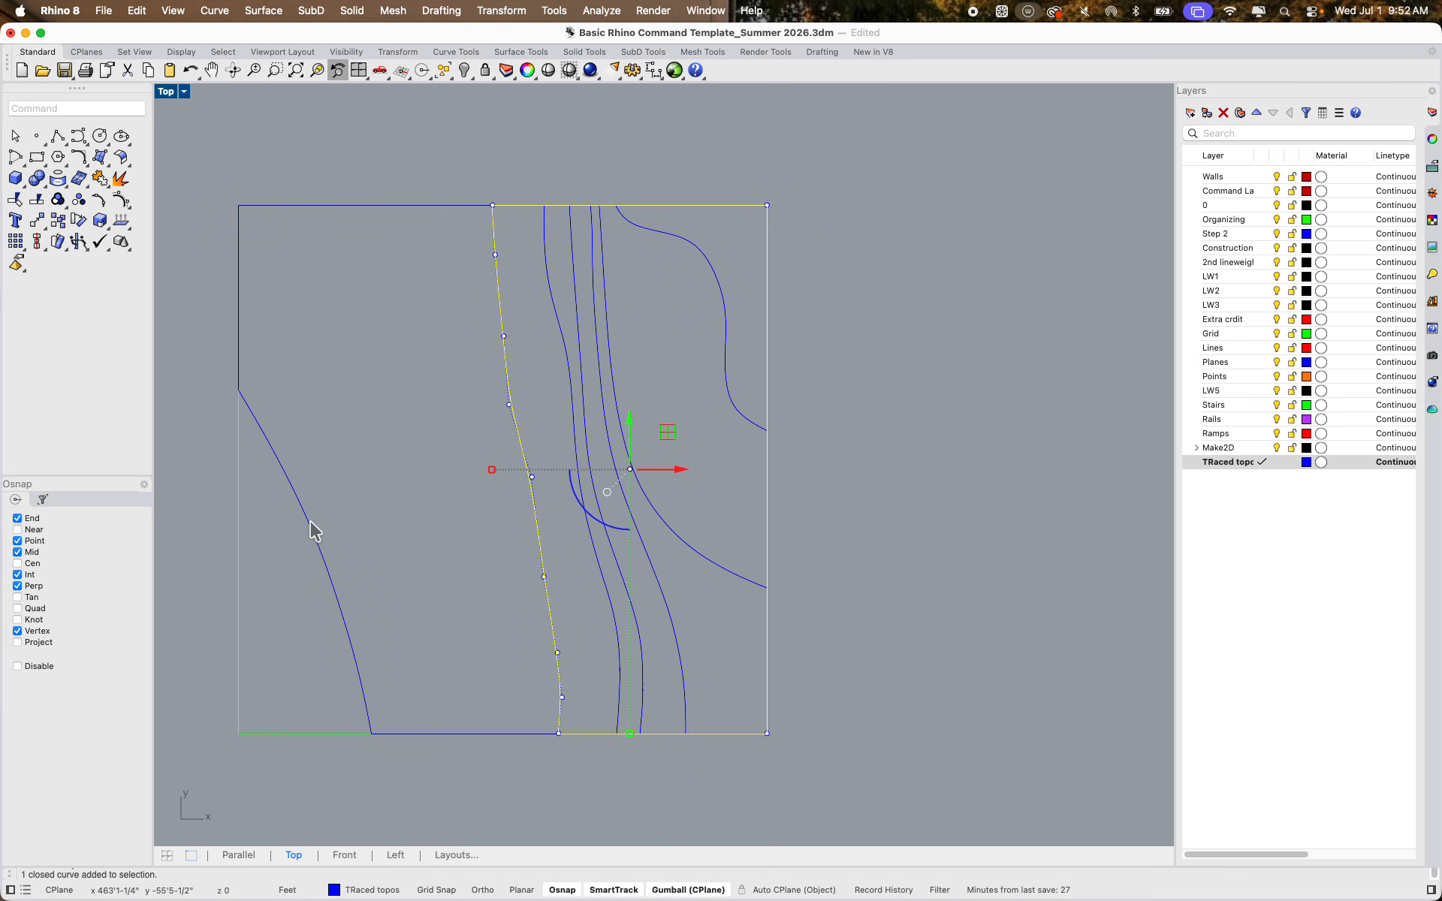
click(310, 522)
text(Hide)
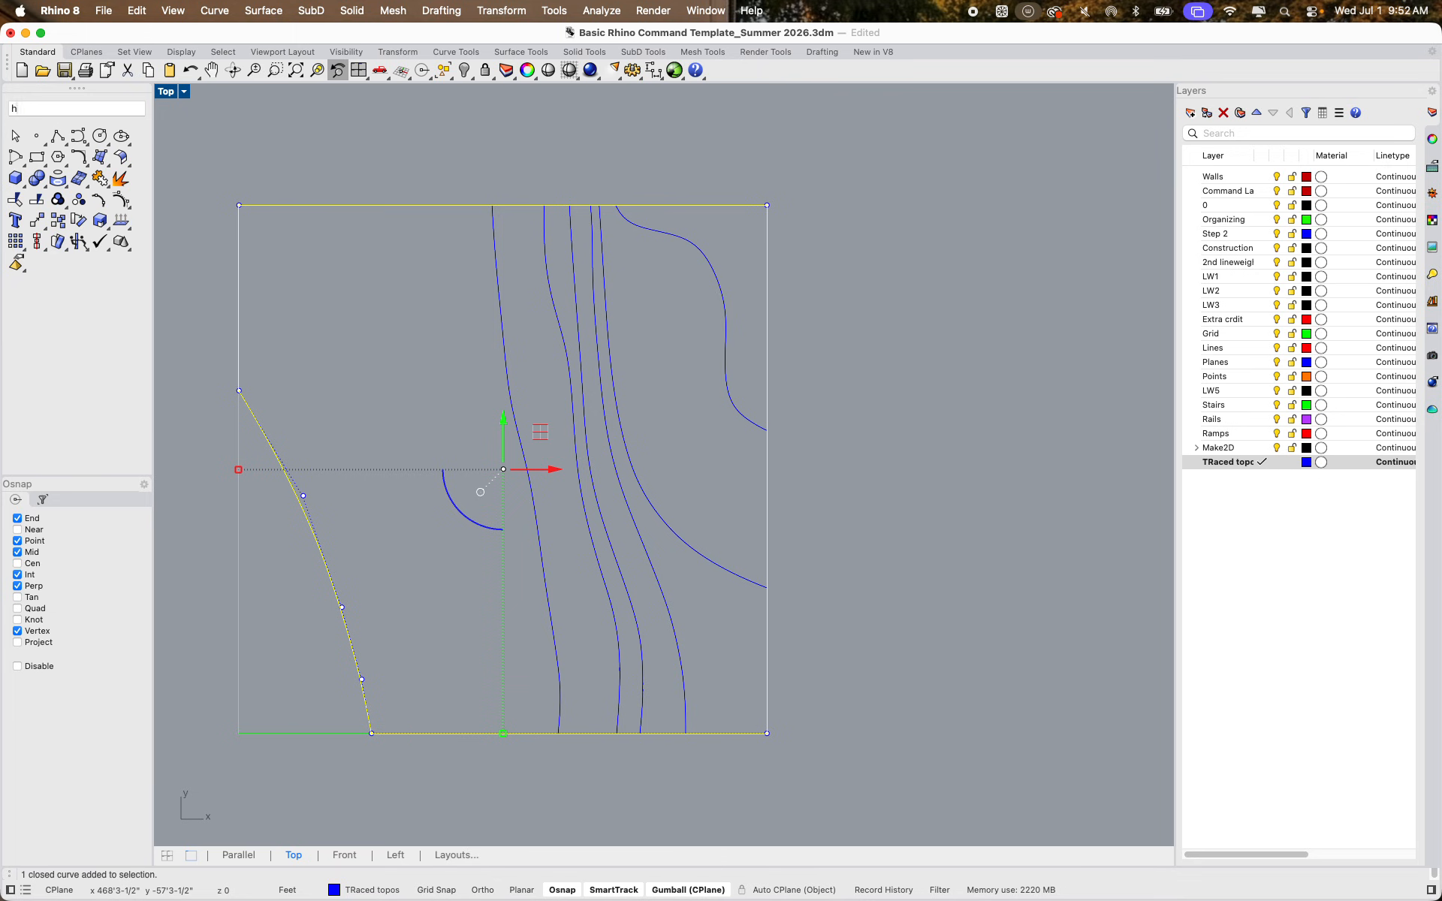
key(Return)
click(525, 458)
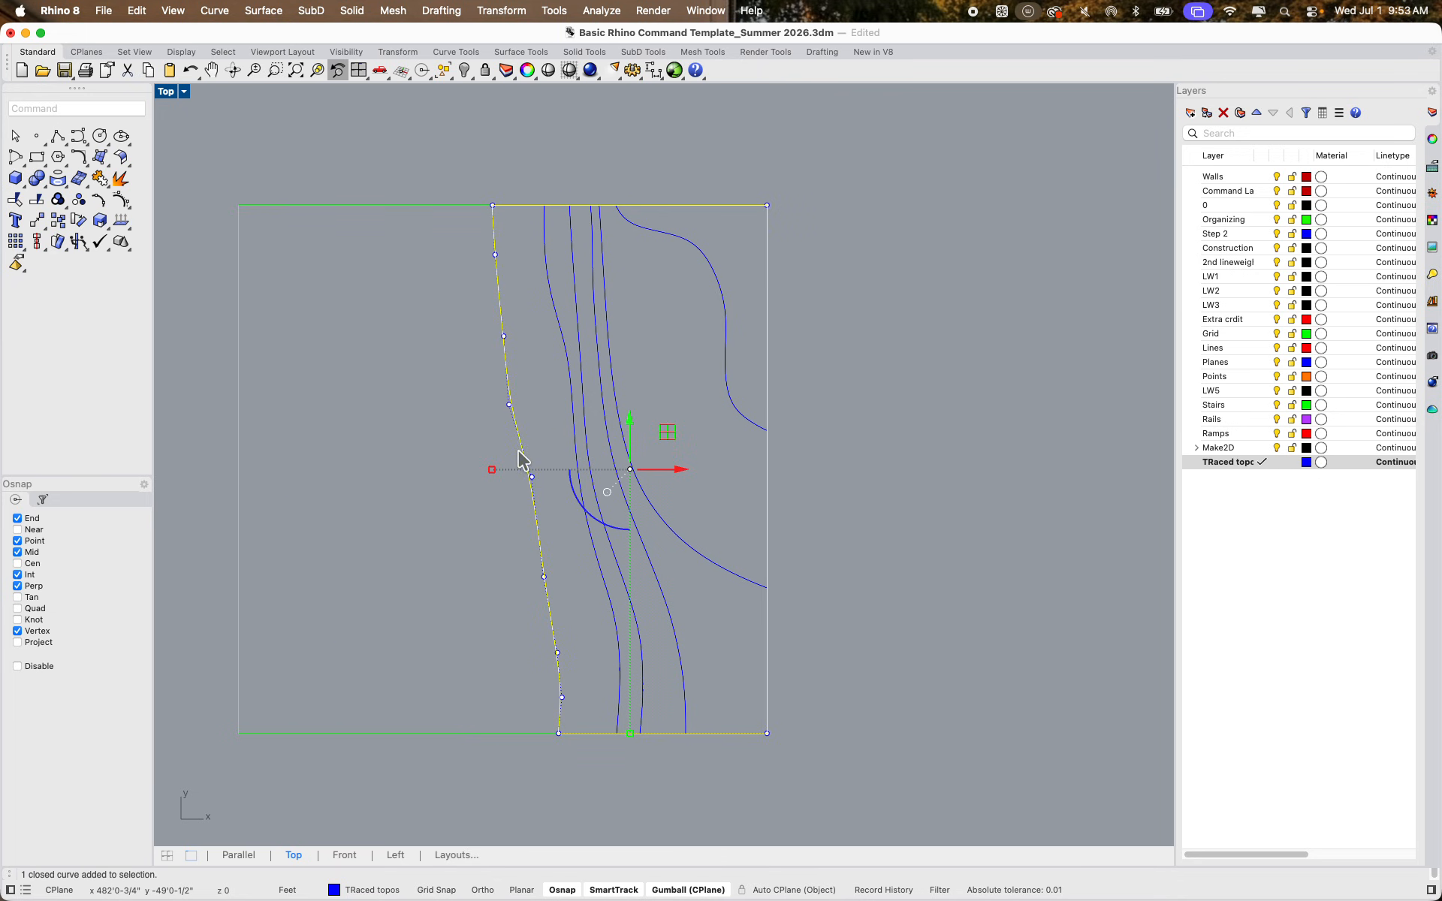
text(Hide)
key(Return)
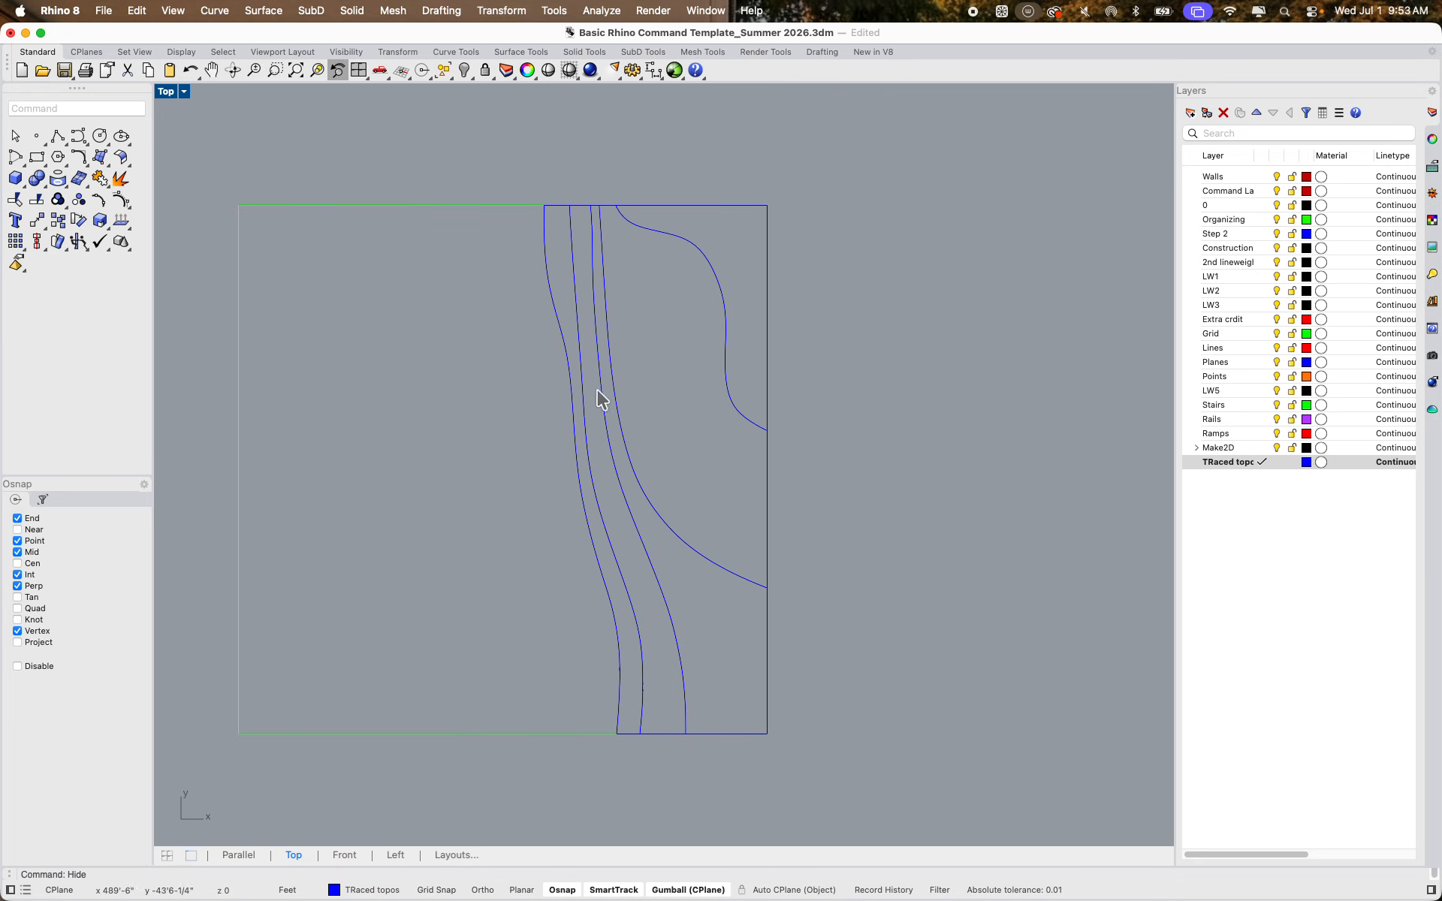
click(573, 419)
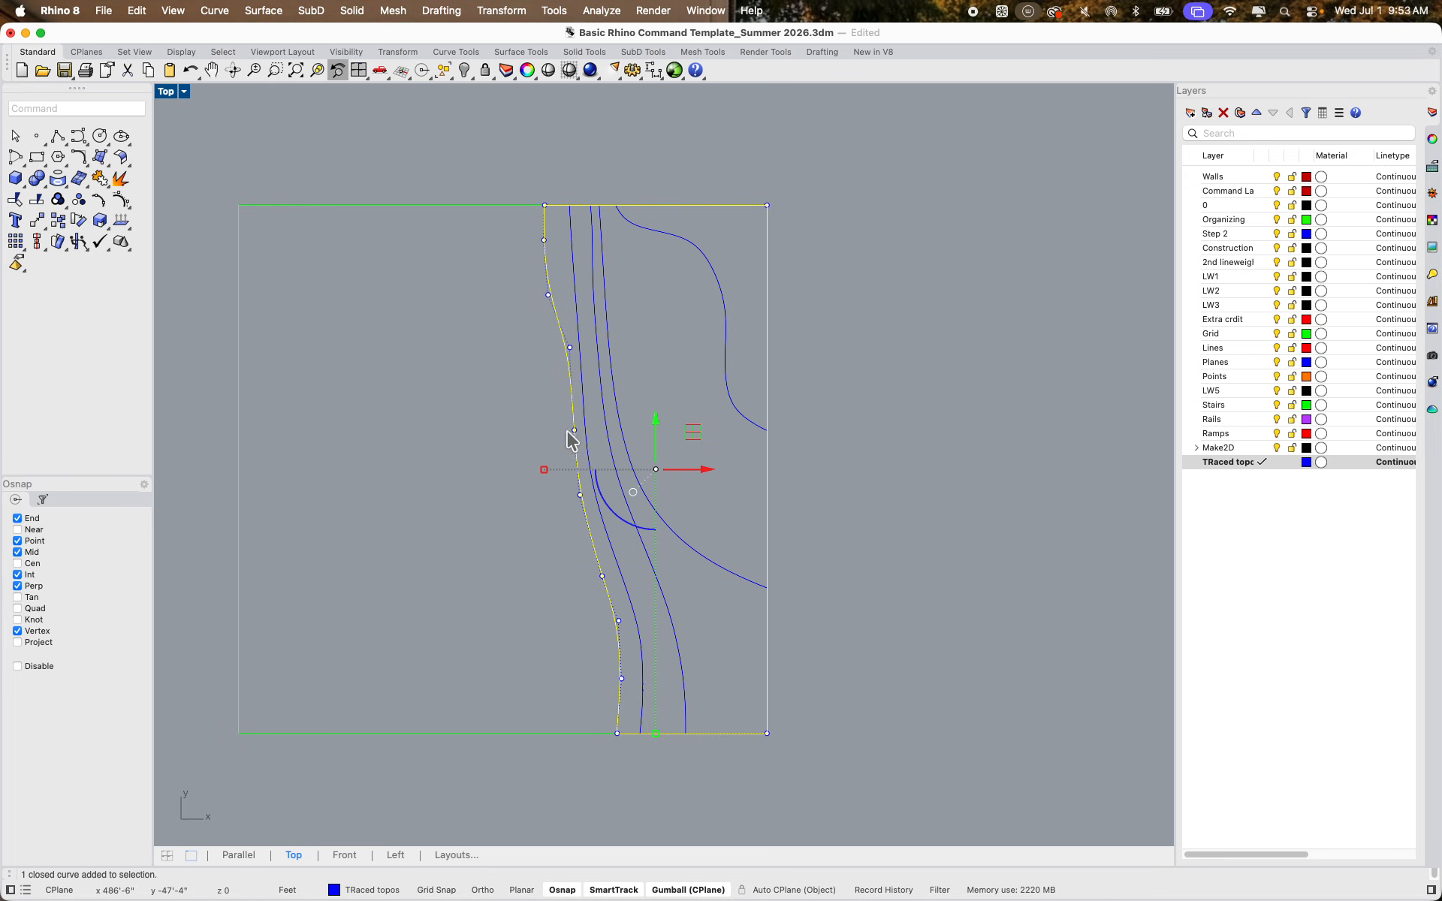
text(Hide)
key(Return)
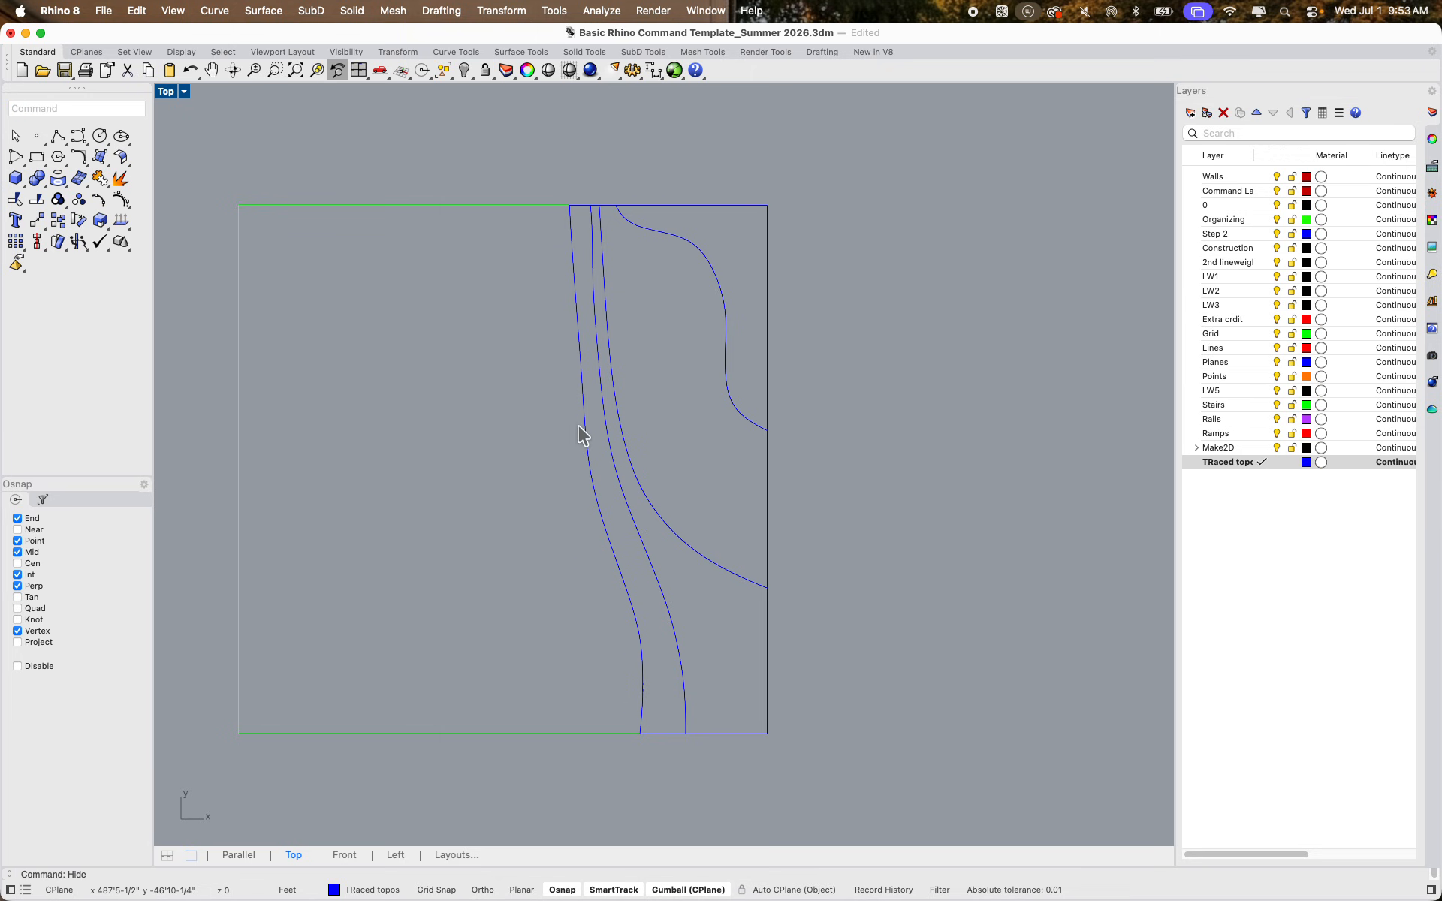
Join the fourth contour with its boundary polyline into one closed outline and hide it
click(599, 497)
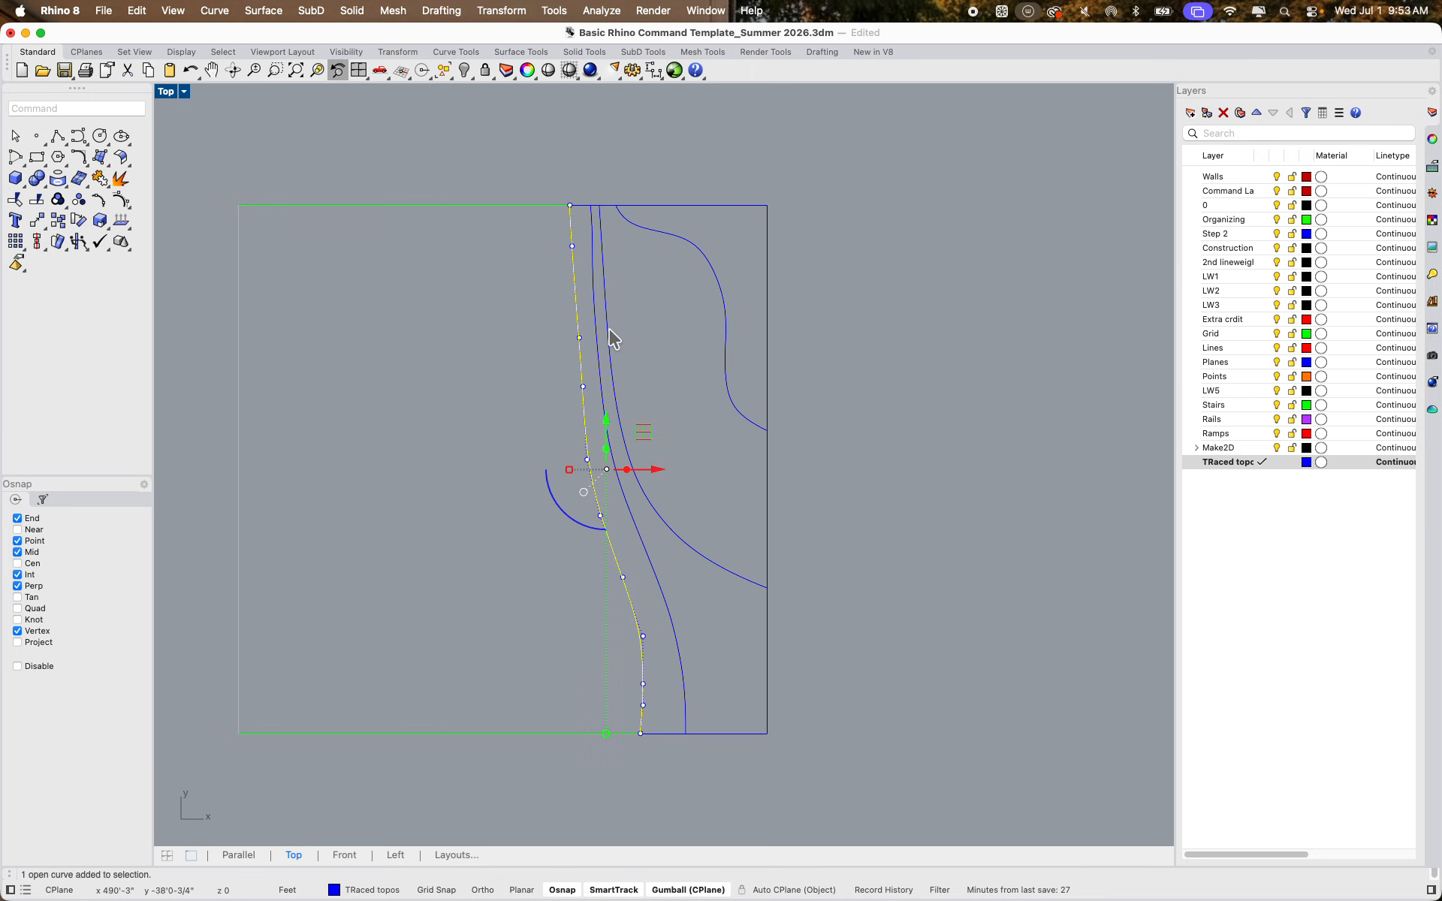
click(676, 342)
click(571, 245)
click(638, 205)
click(692, 255)
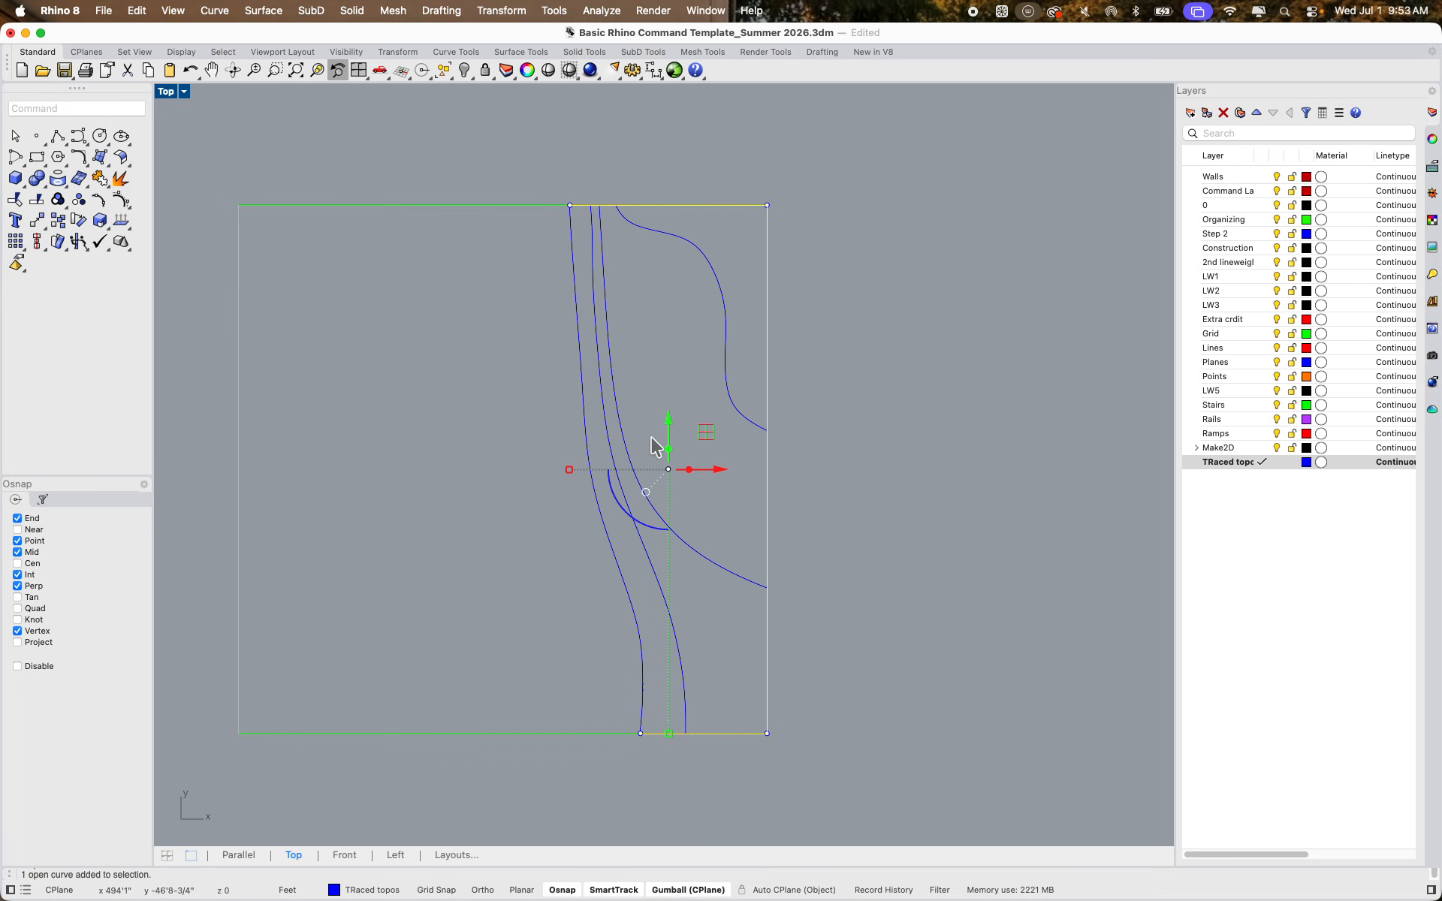
shift+click(627, 584)
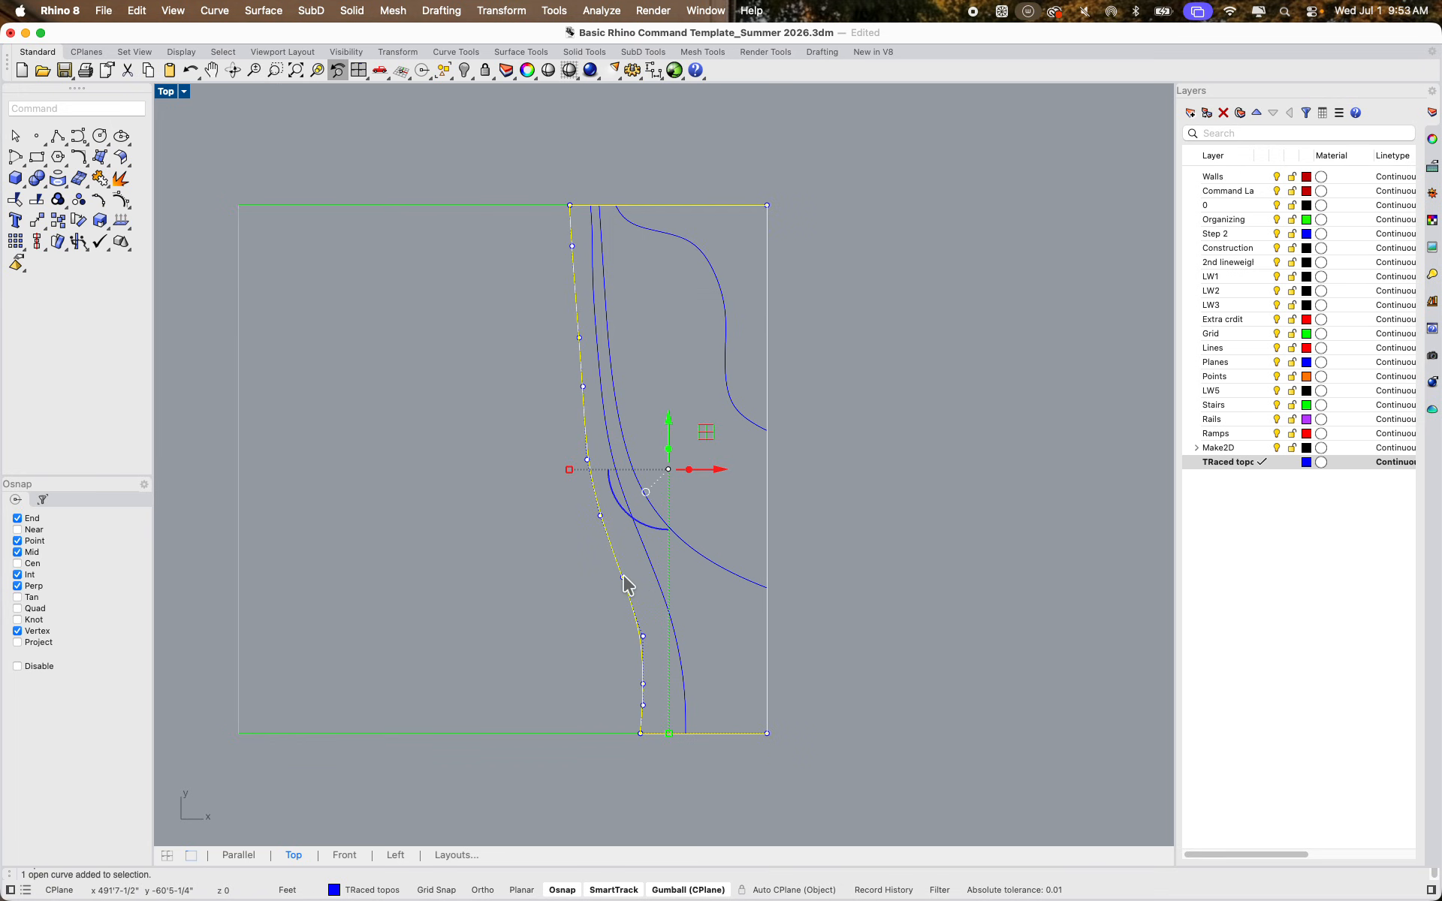
text(join)
key(Return)
text(hide)
key(Return)
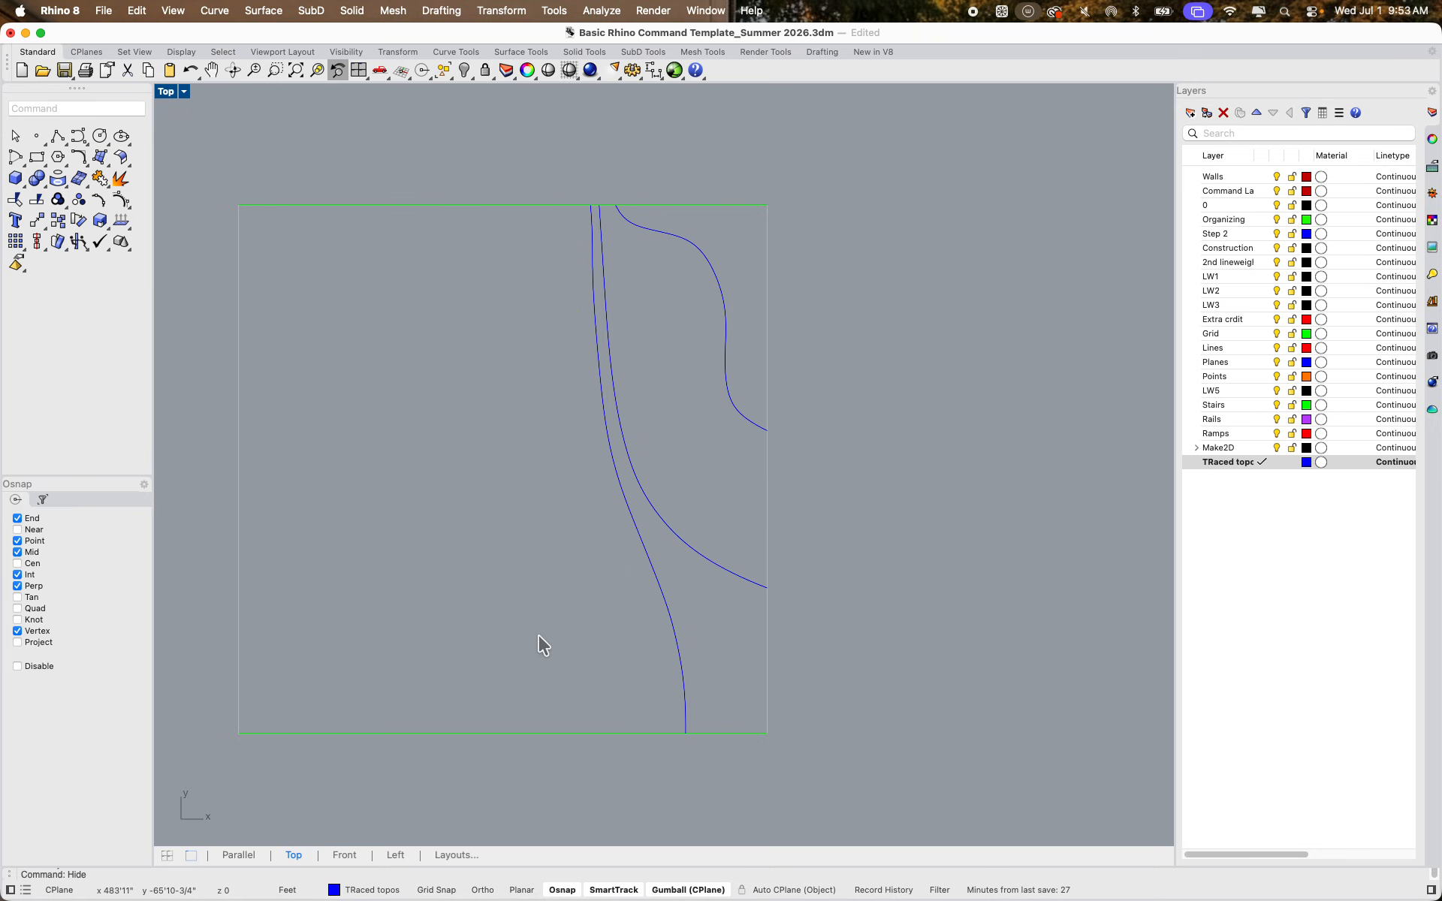
Draw a boundary polyline from the fifth contour's south end through the square's southeast and northeast corners to the contour's north end
text(polylin)
key(Return)
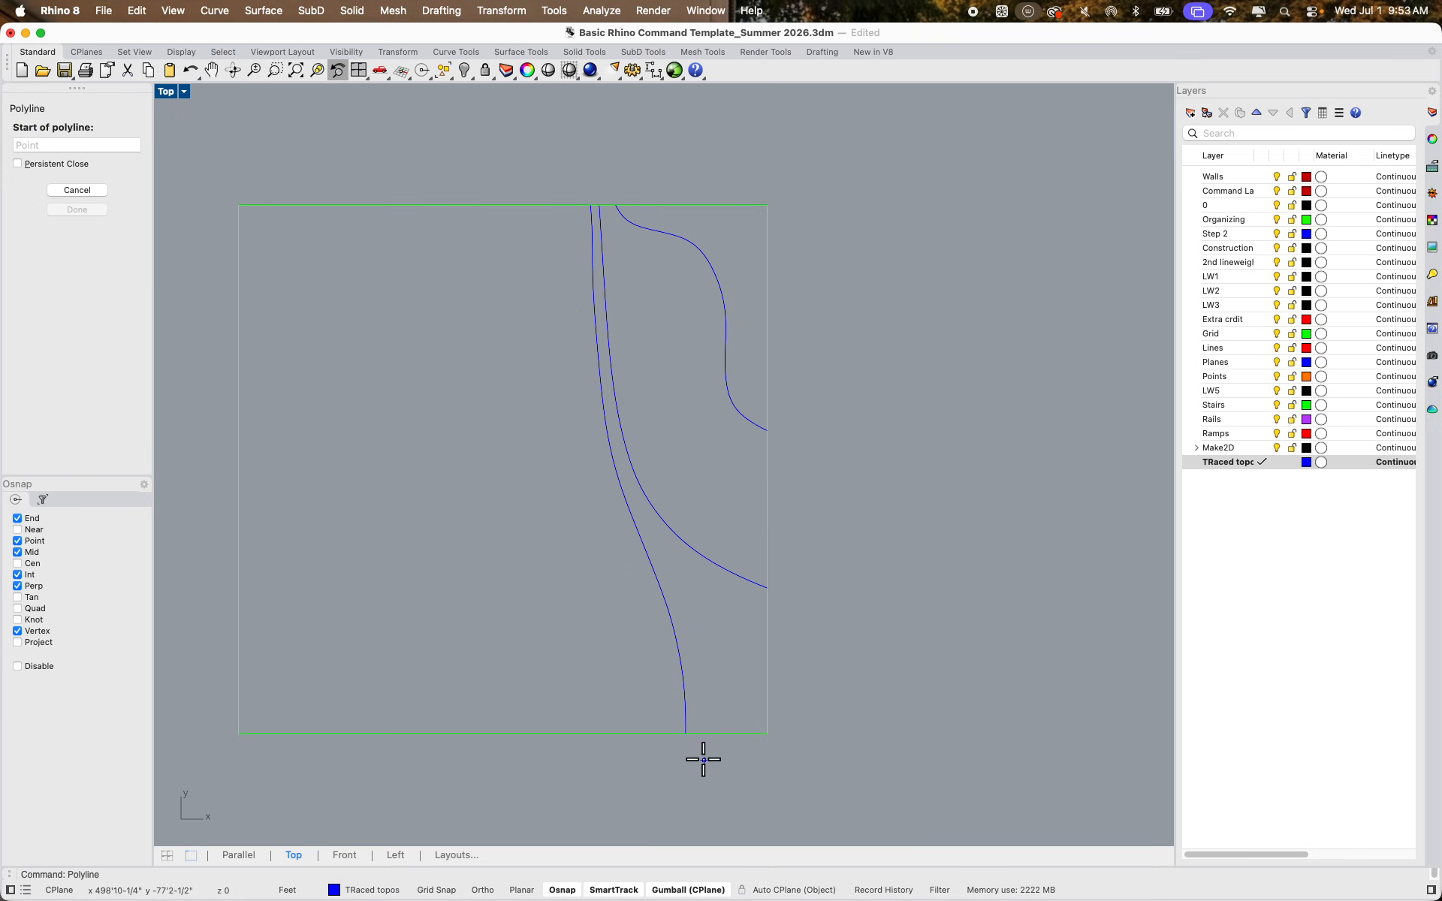
click(685, 734)
click(766, 733)
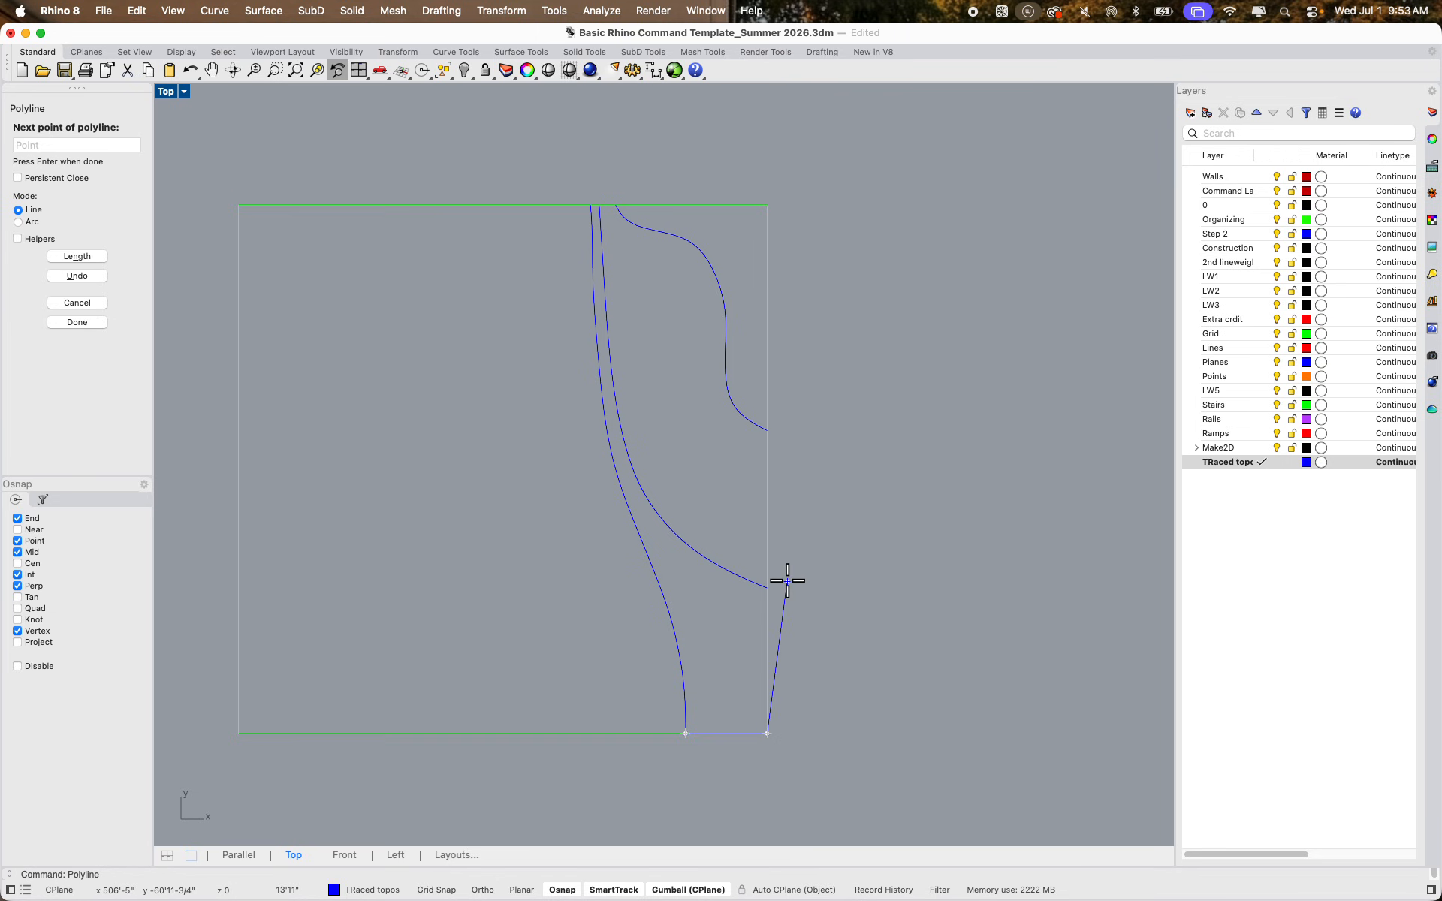
scroll(770, 203, up, 3)
click(770, 203)
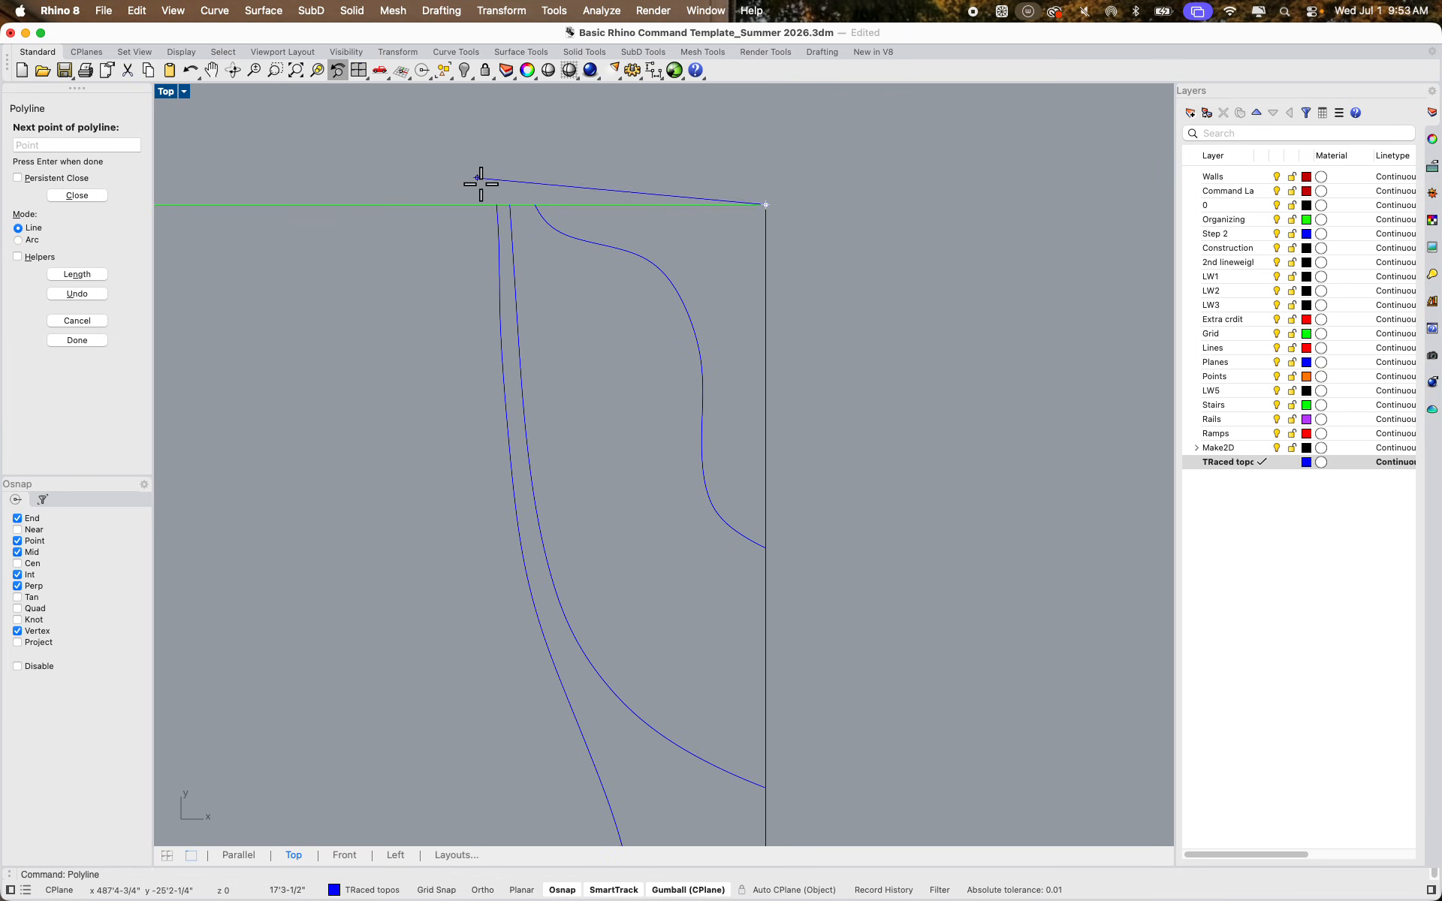
click(495, 204)
key(Return)
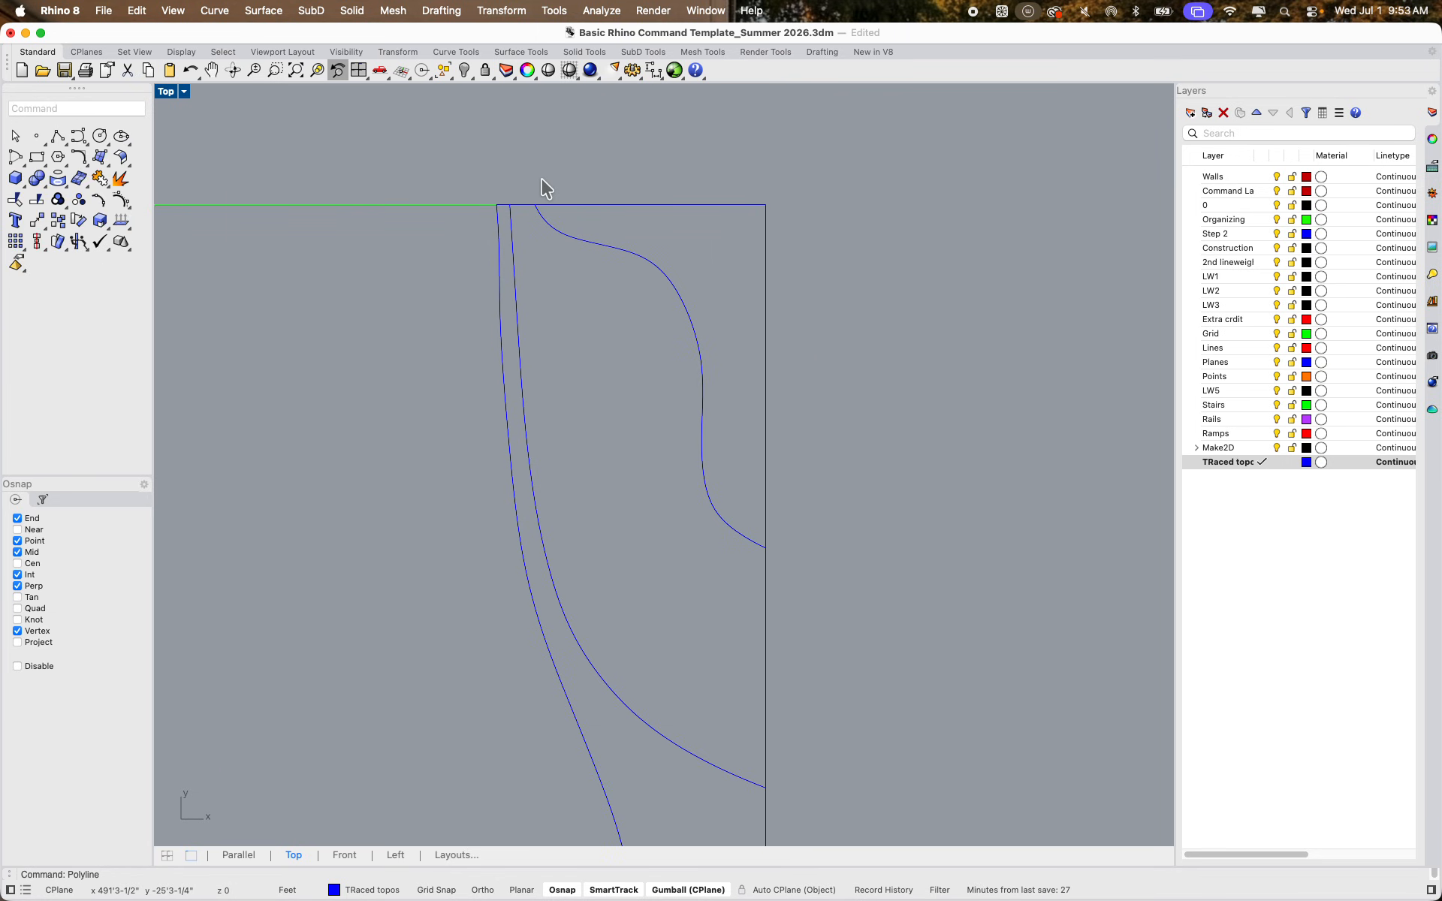
Join the fifth contour with its boundary polyline into one closed outline
click(495, 236)
shift+click(565, 204)
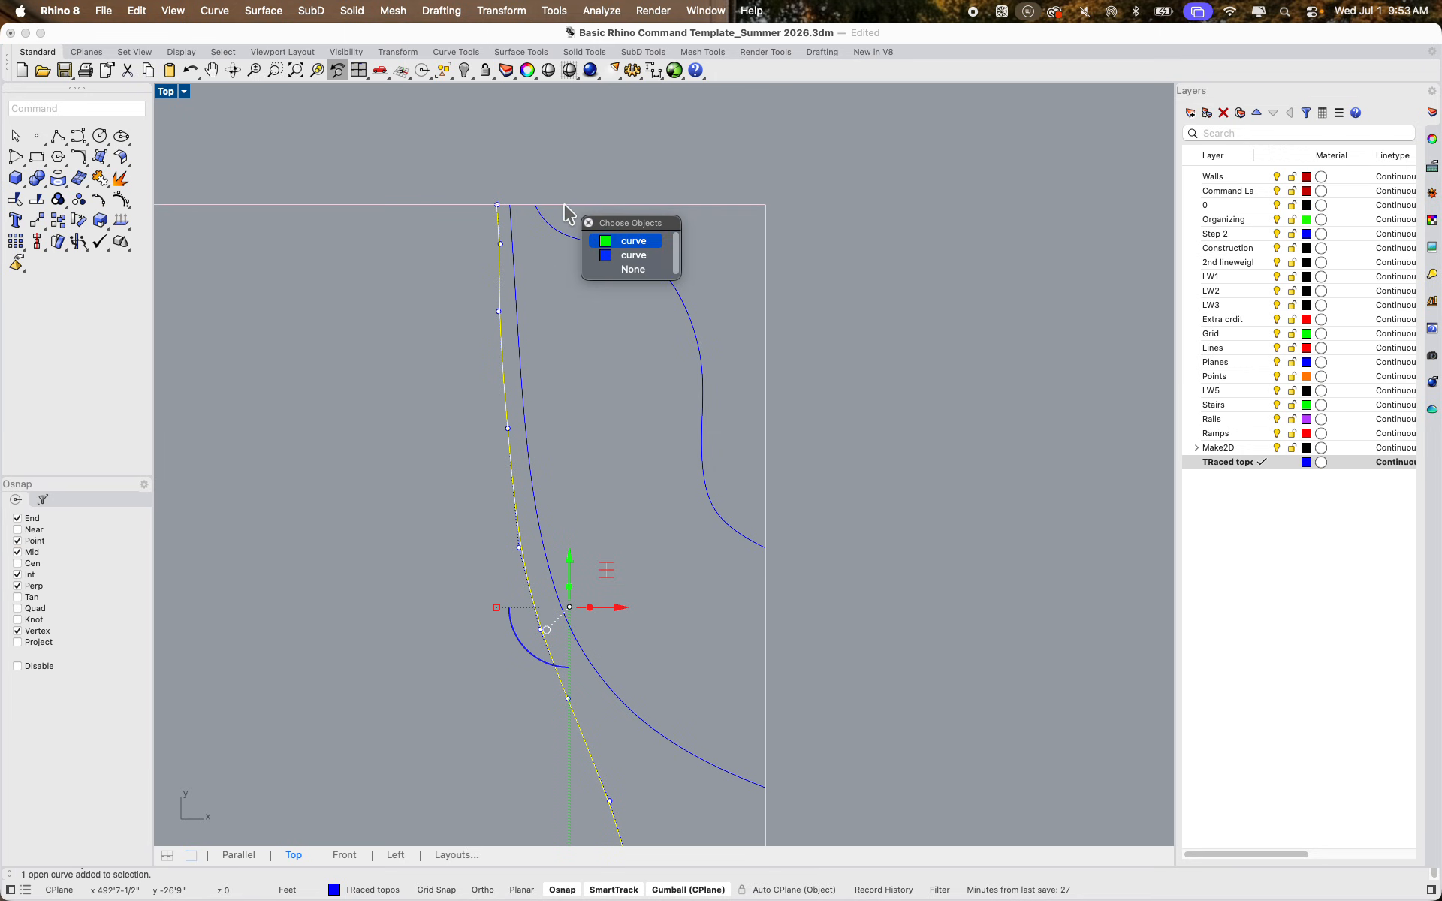
click(624, 253)
text(jo)
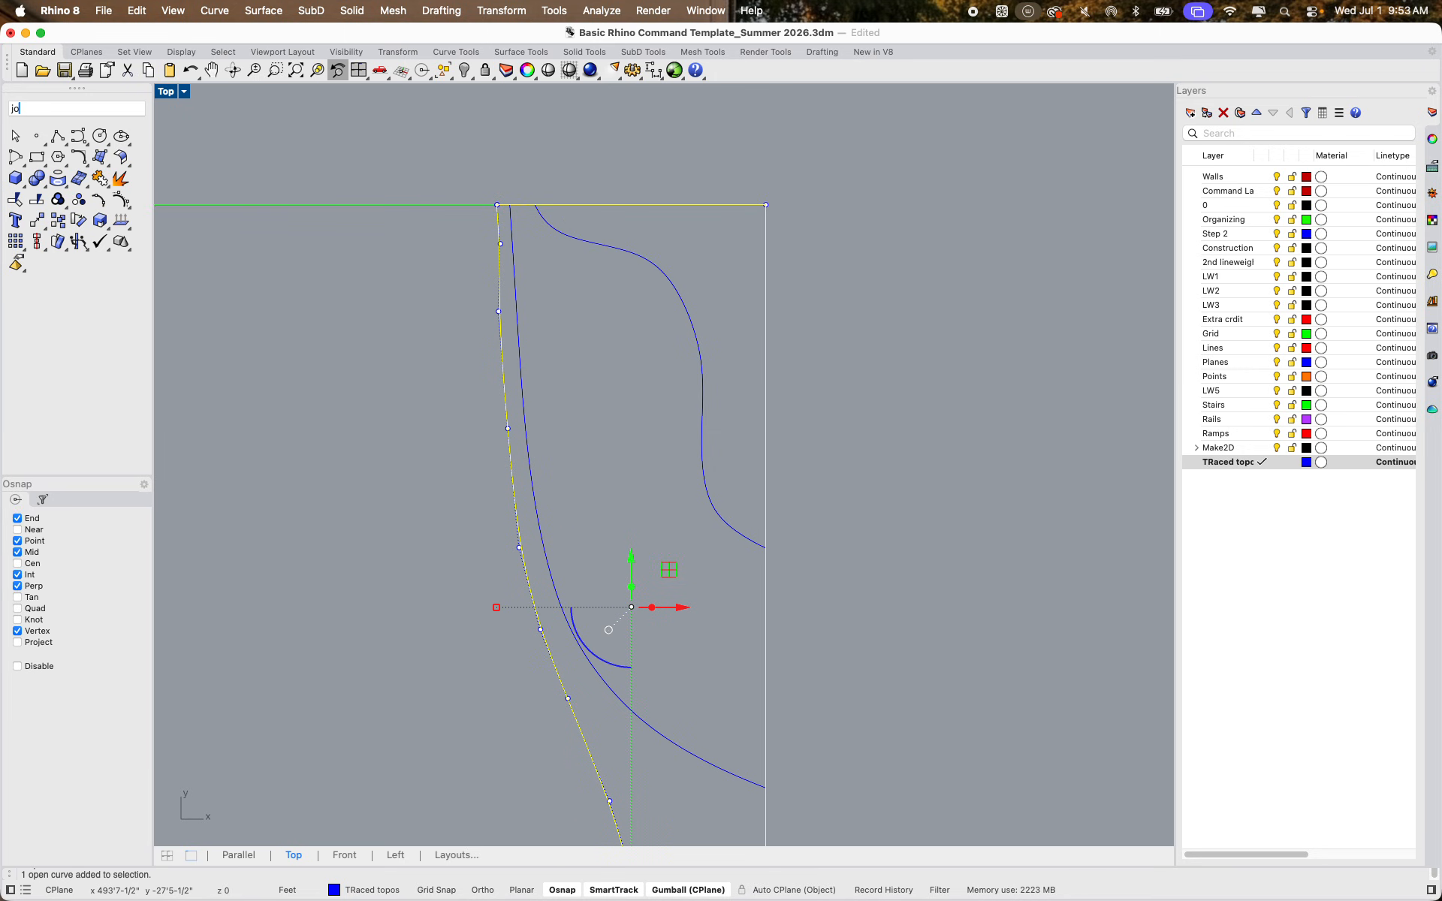
text(in)
key(Return)
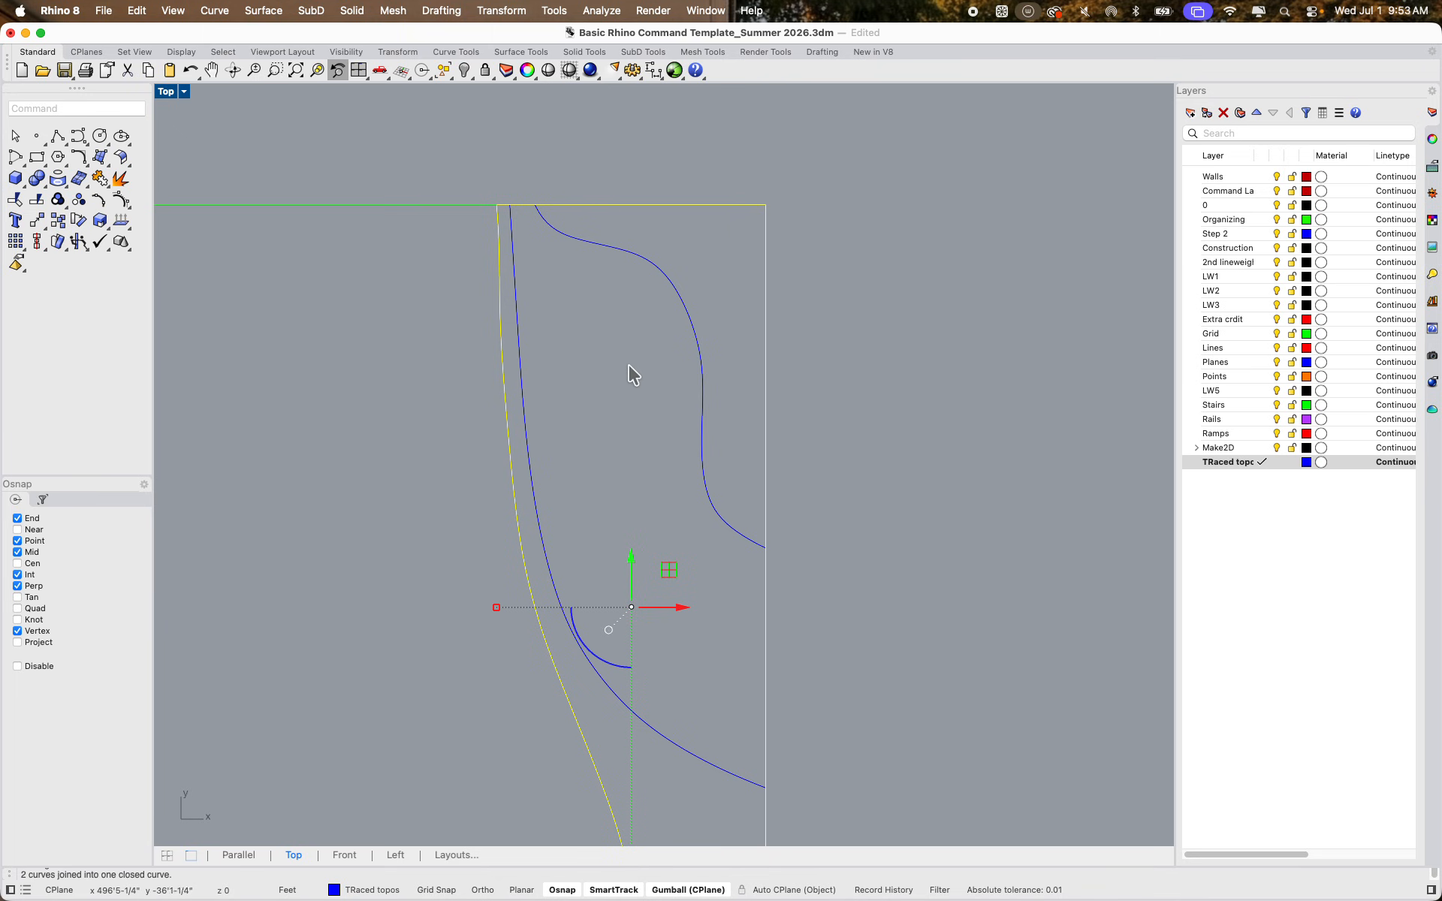
key(Escape)
Hide the fifth contour's closed outline, leaving the two easternmost contours exposed
scroll(621, 399, down, 8)
right_drag(625, 412, 629, 332)
scroll(620, 478, up, 10)
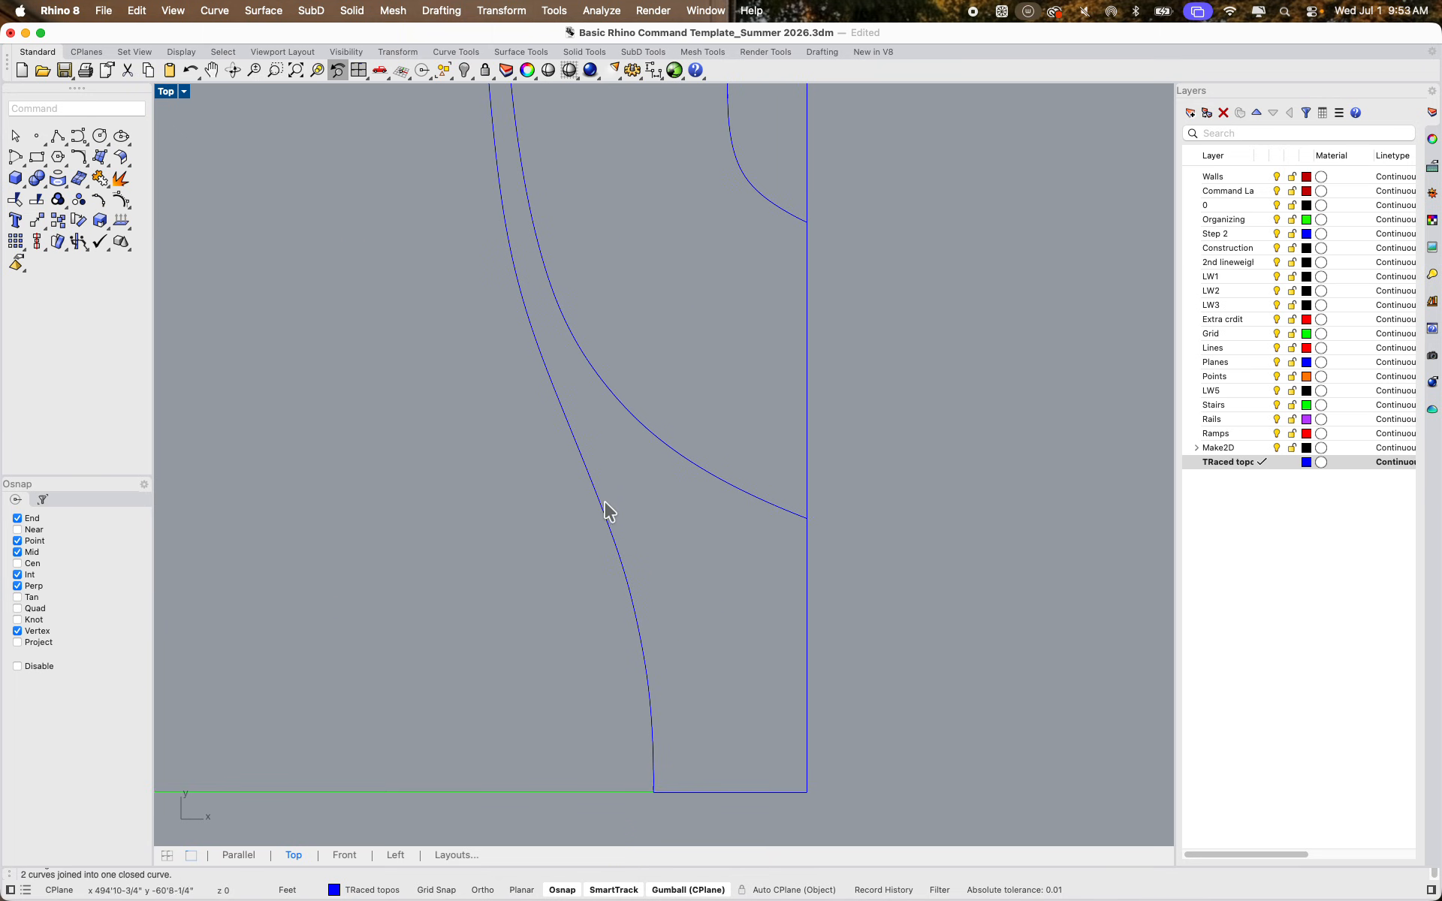
click(605, 508)
scroll(605, 508, down, 8)
right_drag(636, 513, 634, 530)
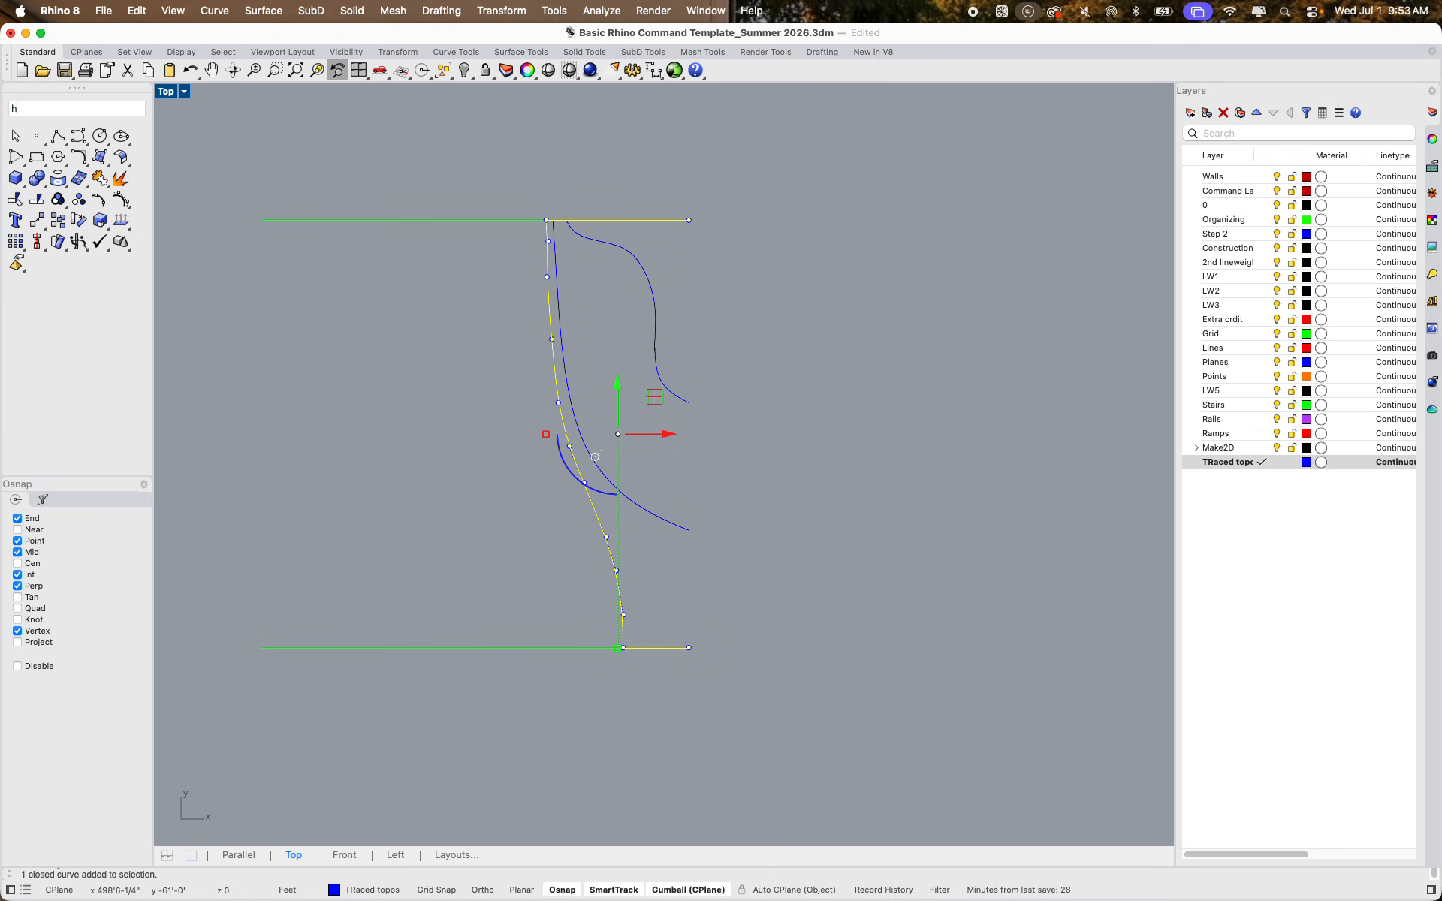
key(super+h)
click(628, 505)
click(515, 602)
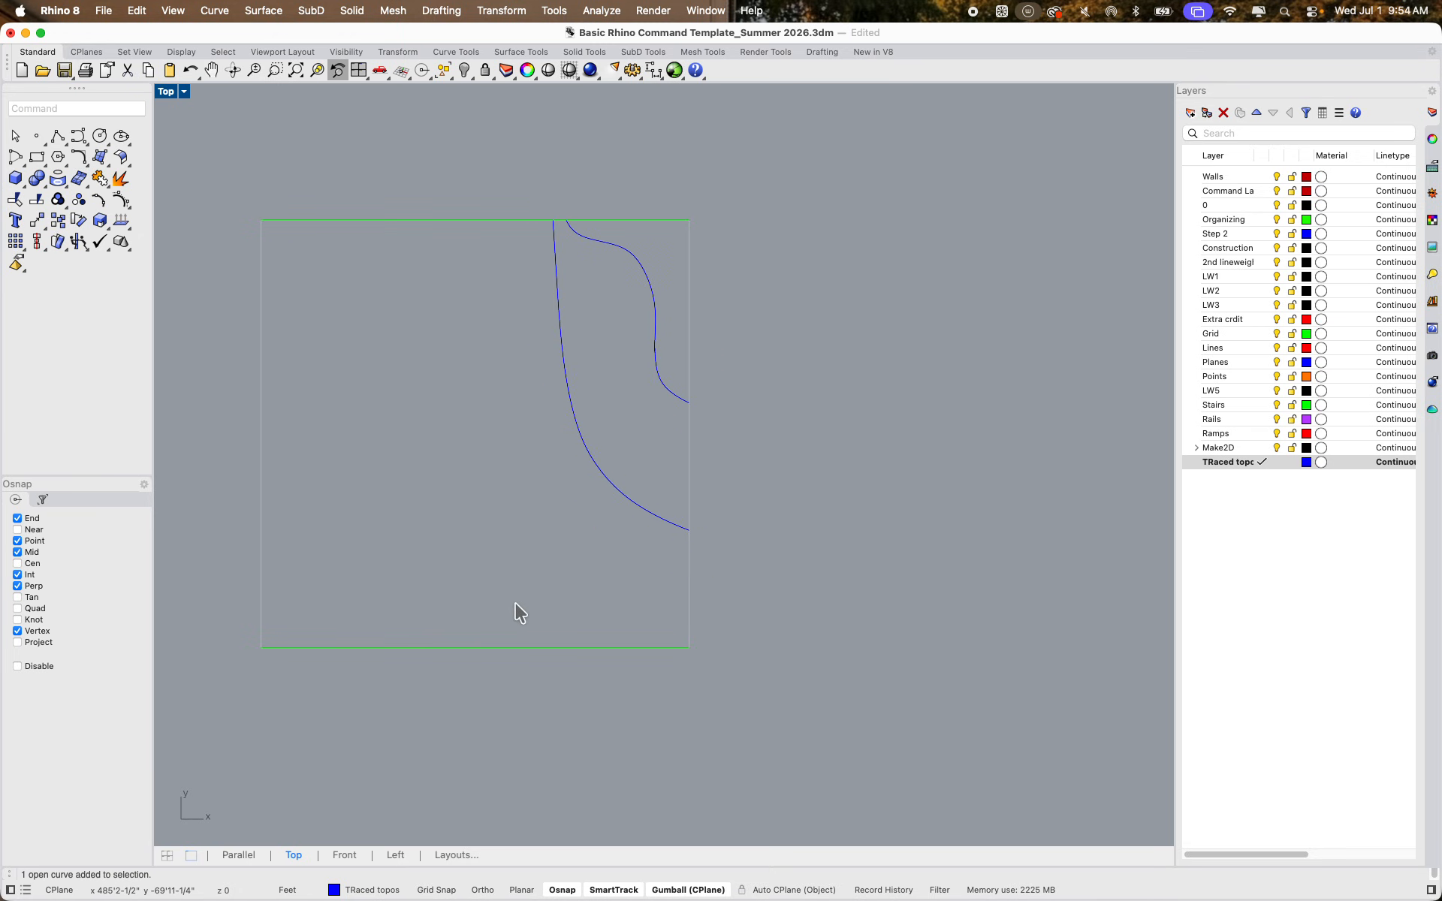
Draw a boundary polyline from the sixth contour's end on the square's east edge through the northeast corner to the contour's north end
text(Line)
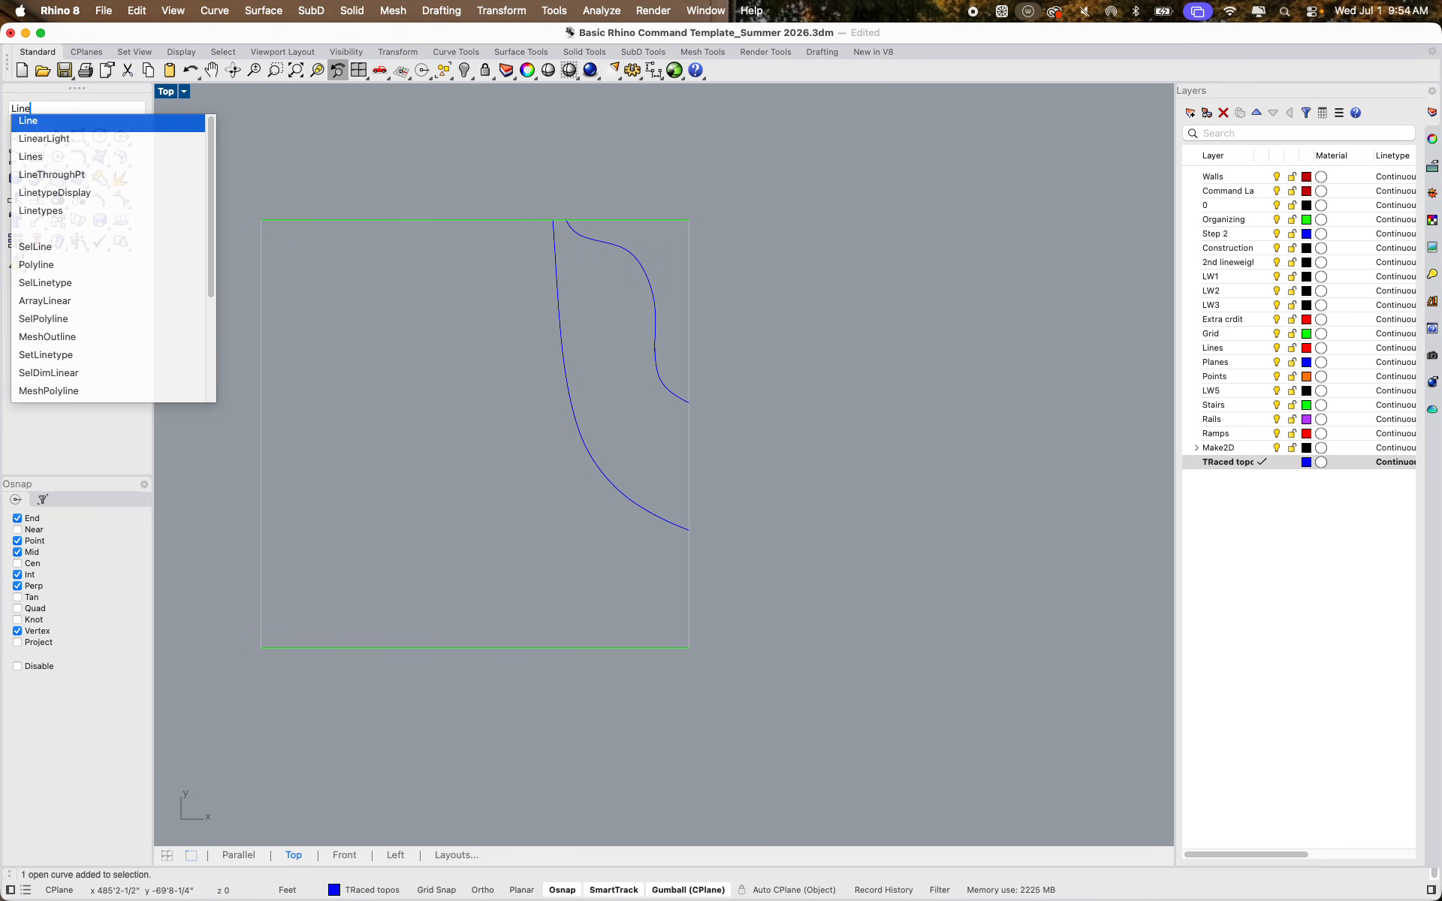
key(BackSpace)
key(BackSpace)
key(BackSpace)
key(BackSpace)
text(Polin)
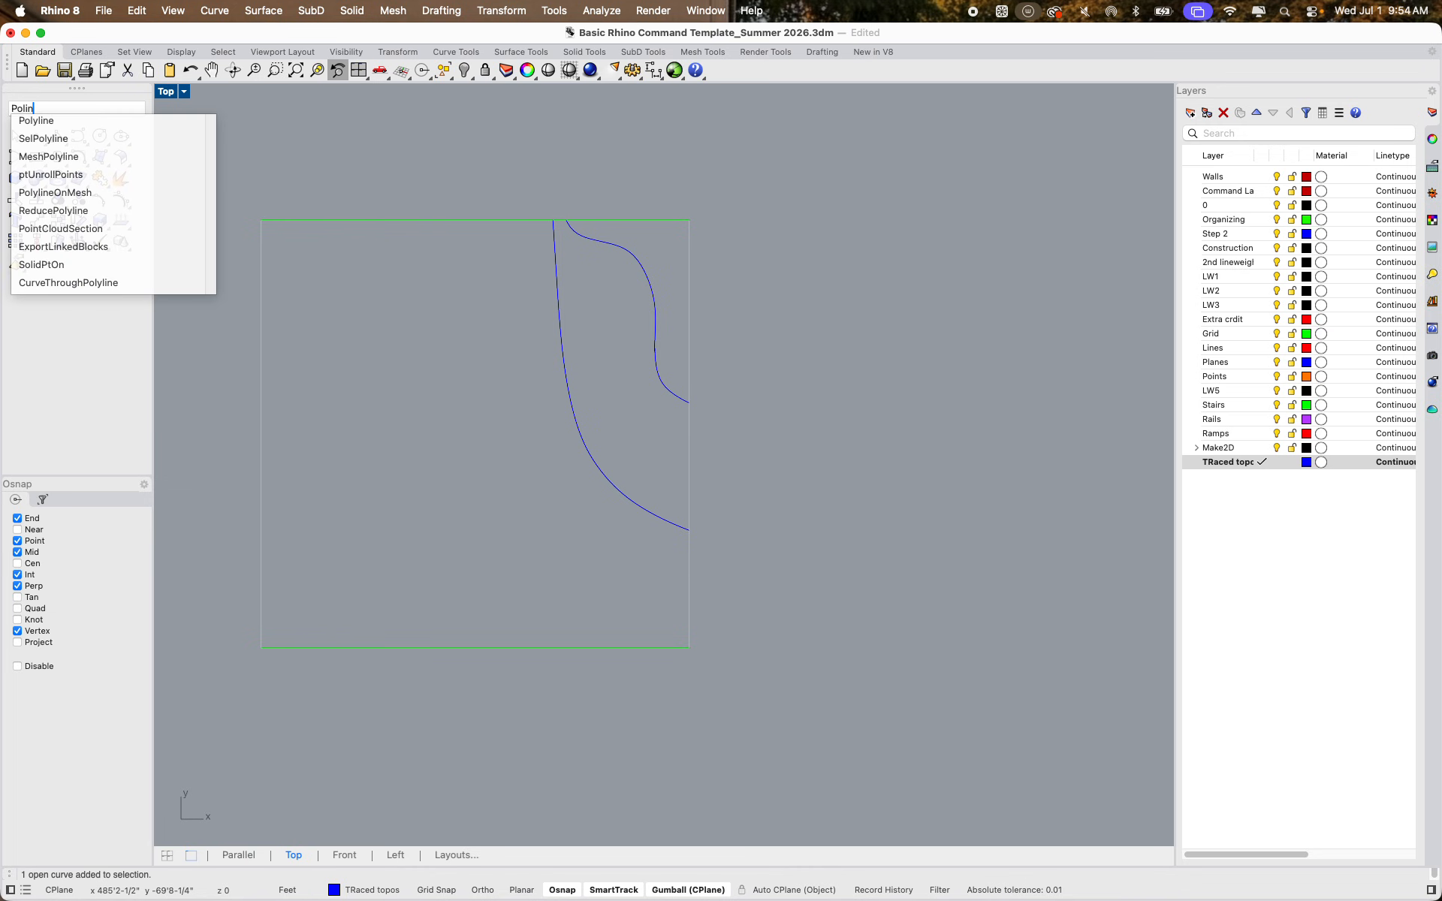
key(Down)
key(Return)
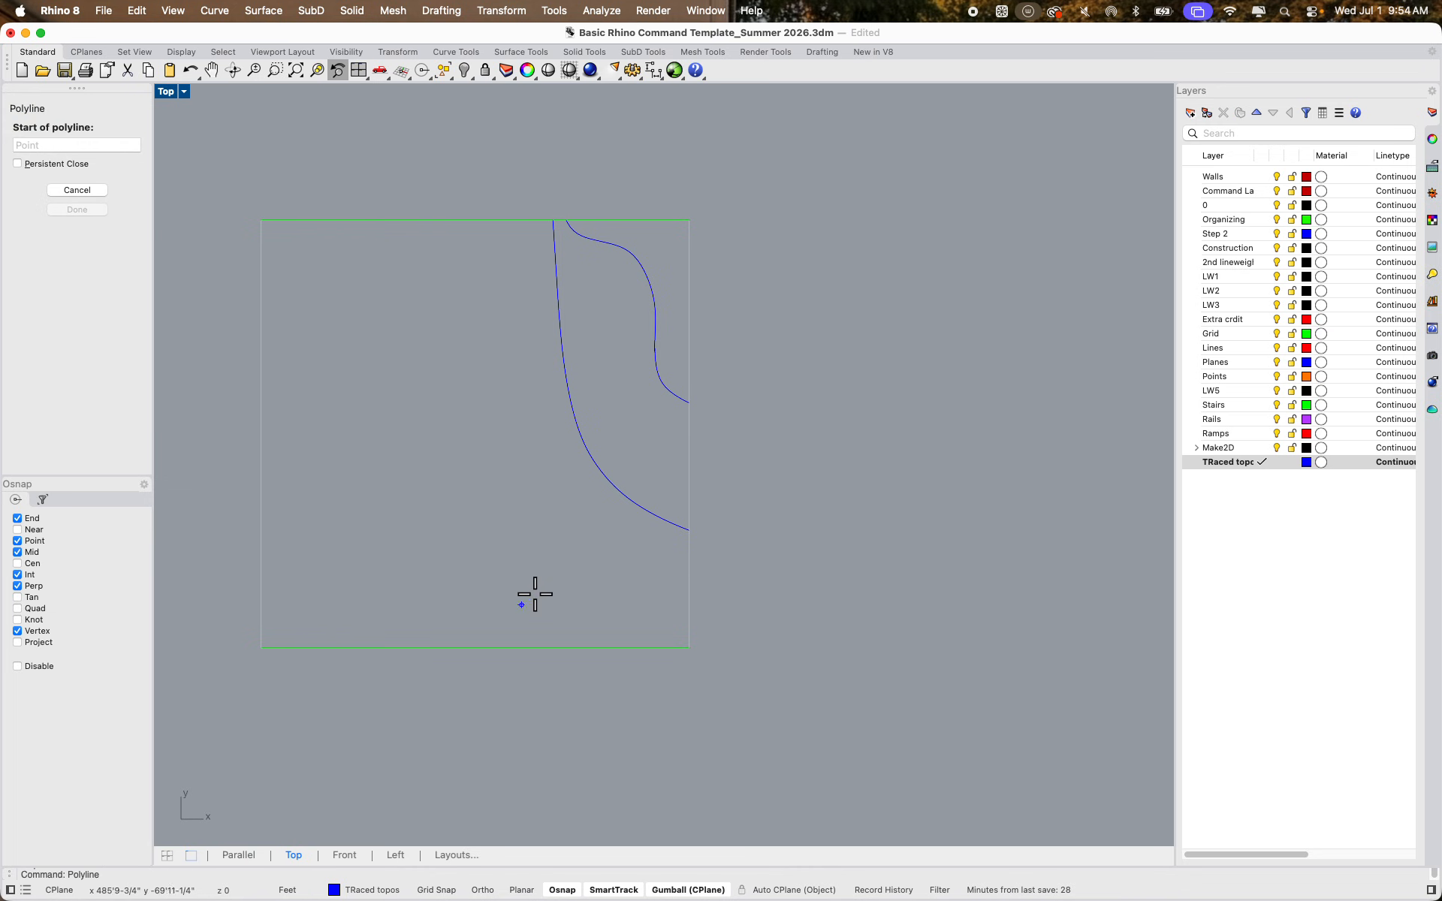
click(689, 532)
scroll(696, 229, up, 4)
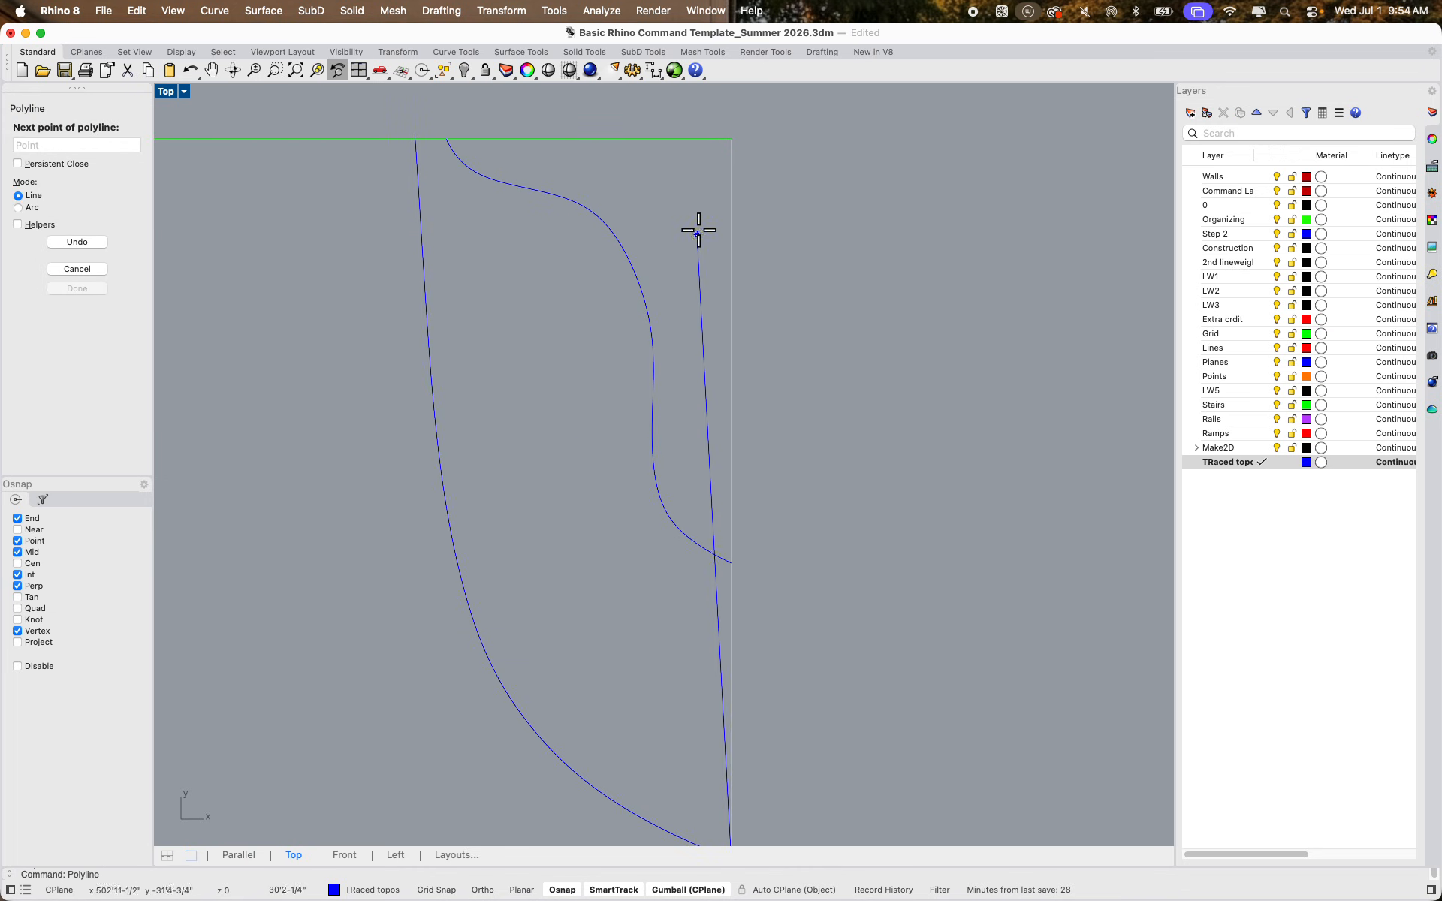
click(731, 145)
click(415, 139)
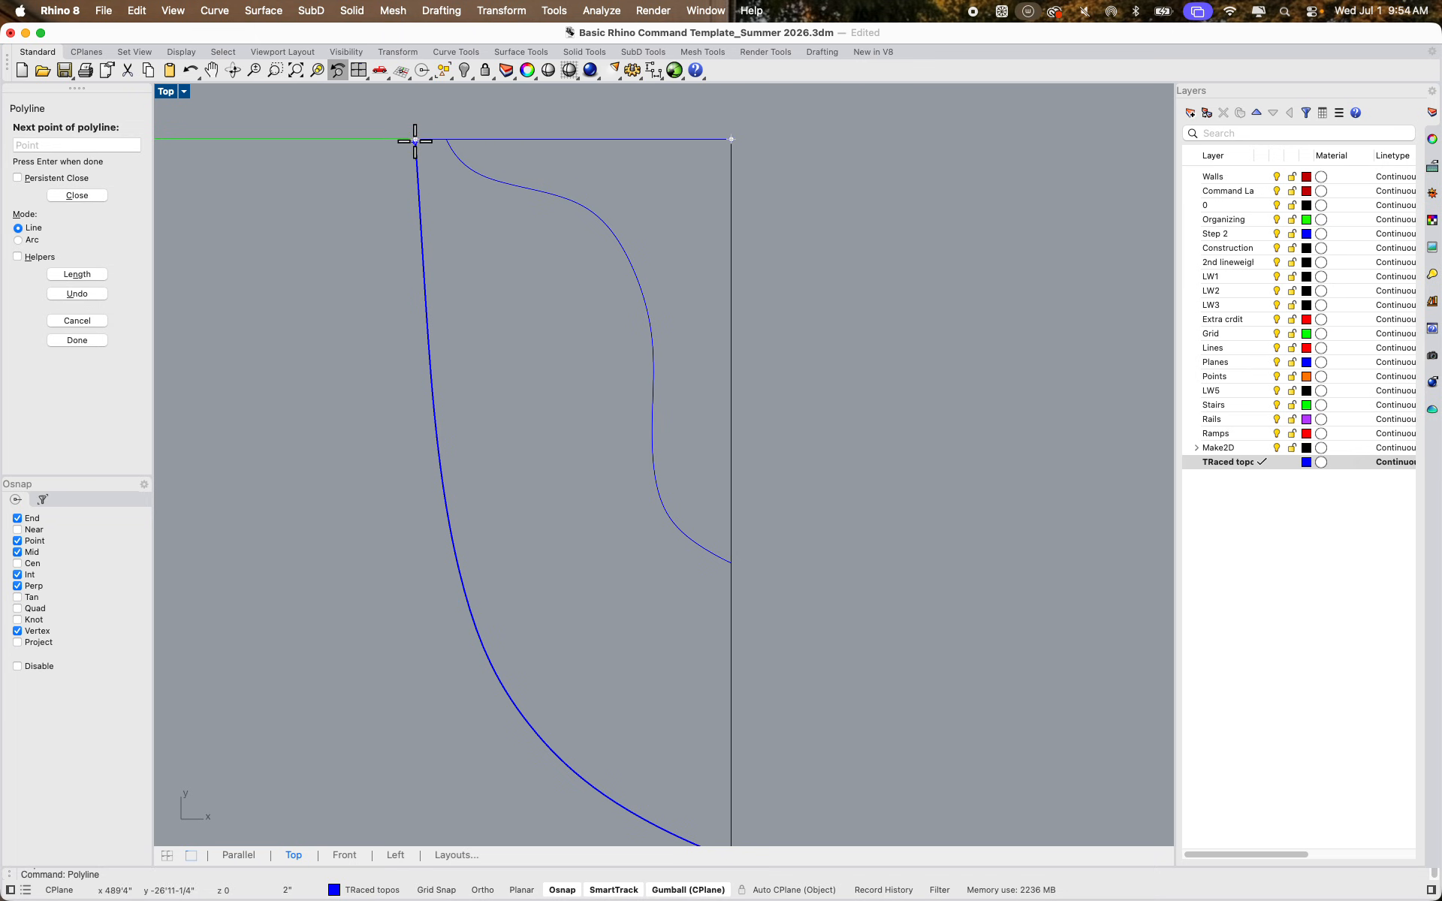
key(Return)
Join the sixth contour with its boundary polyline into one closed outline
click(425, 247)
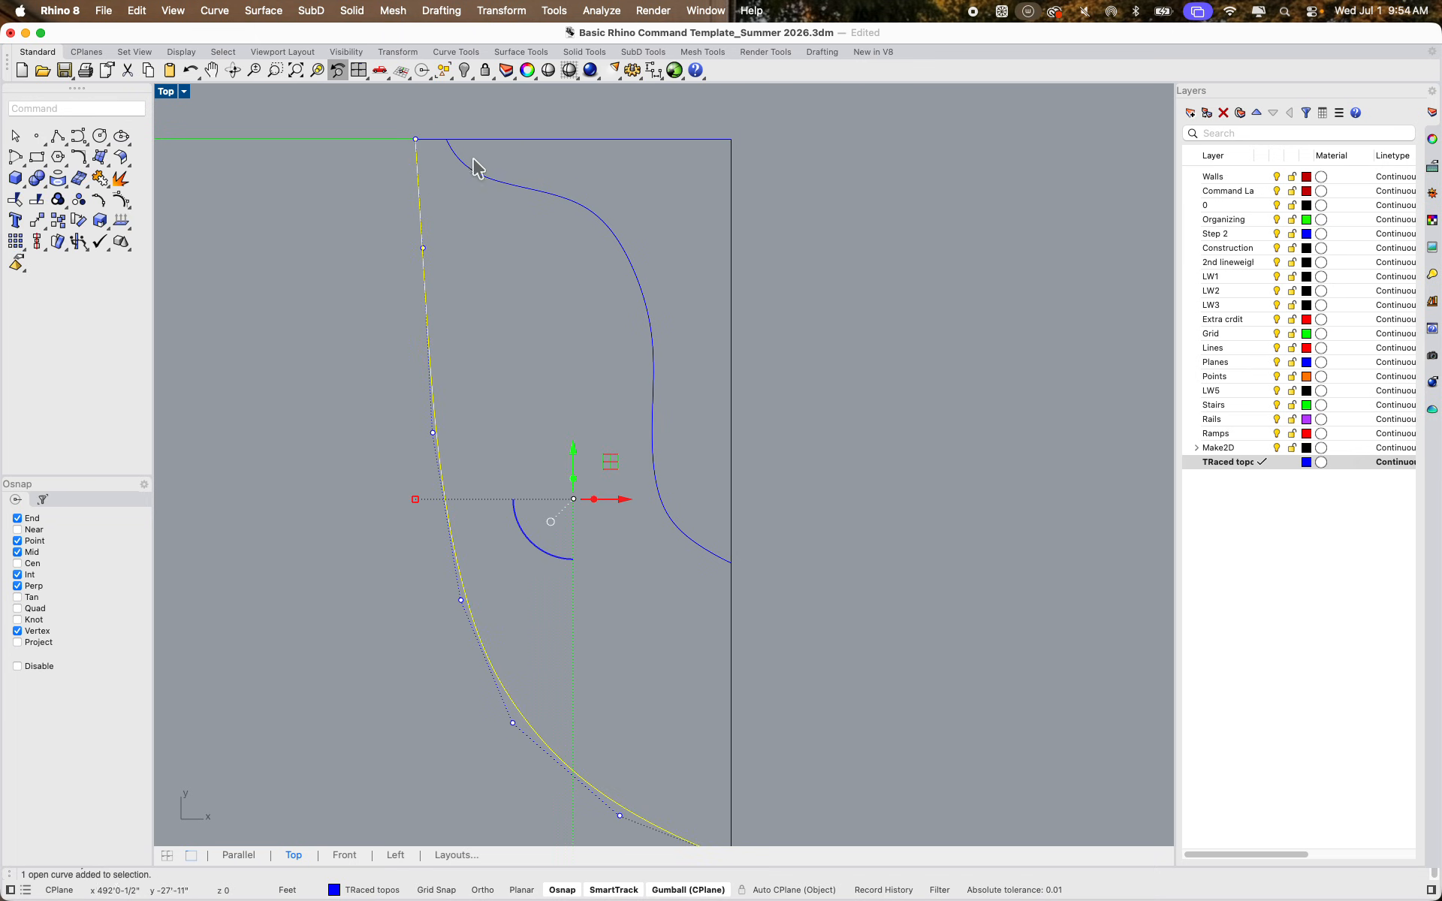
click(489, 140)
click(553, 192)
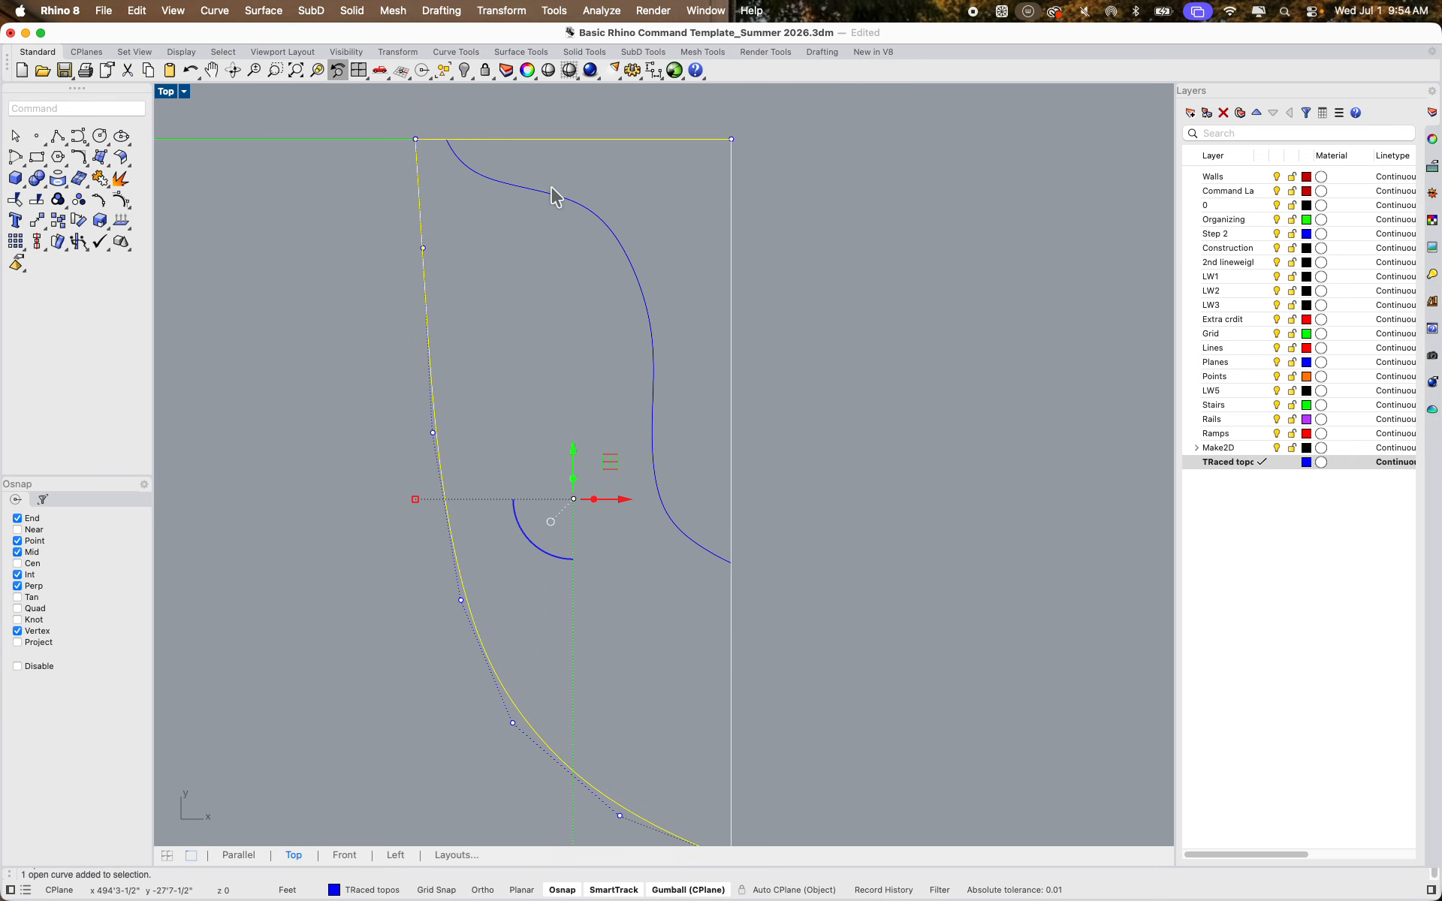
text(join)
key(Return)
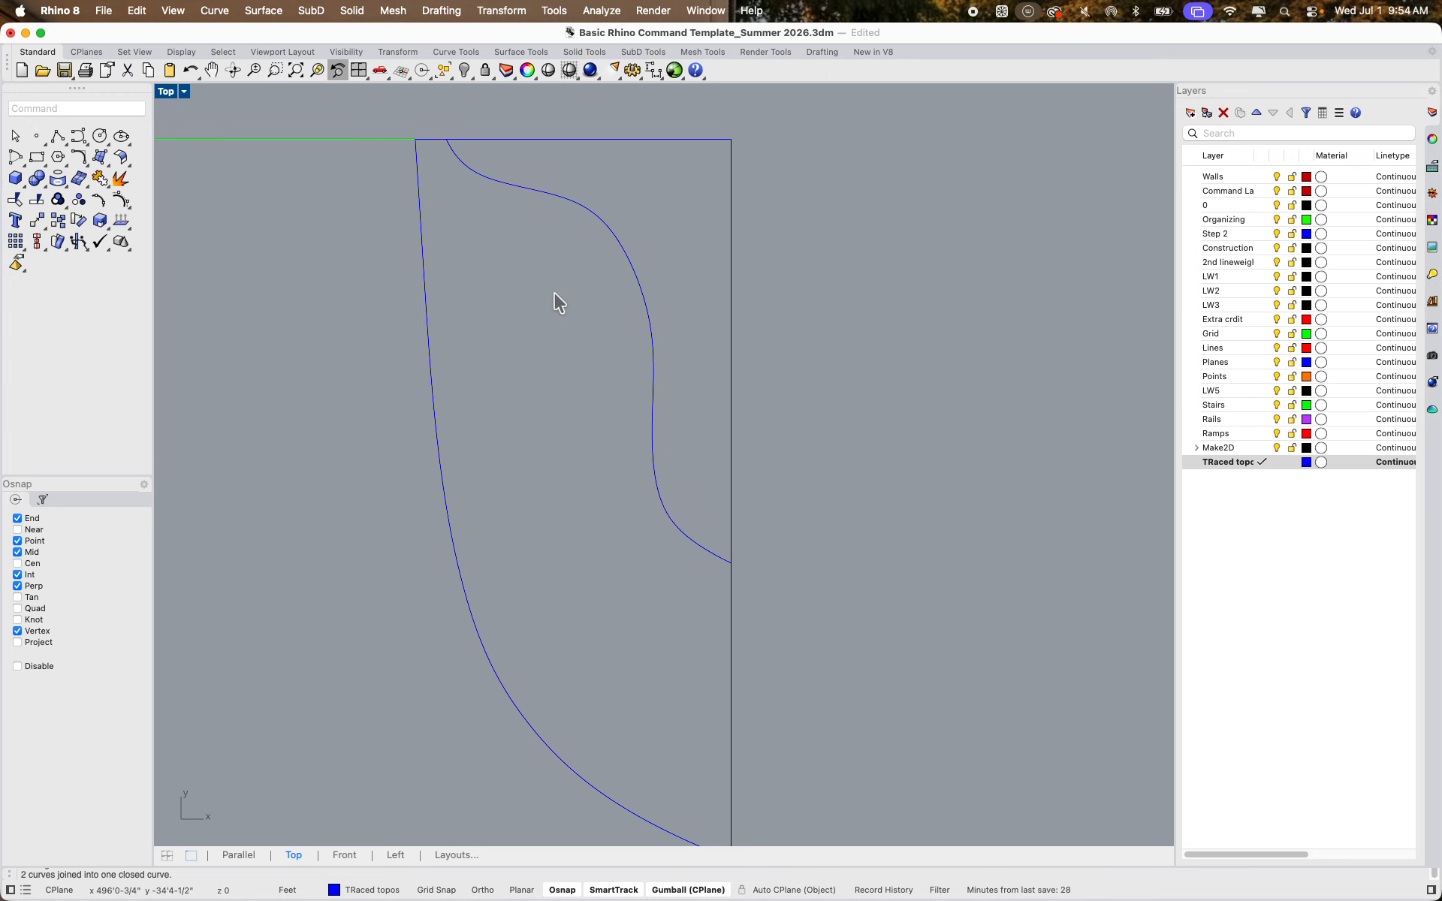
key(Escape)
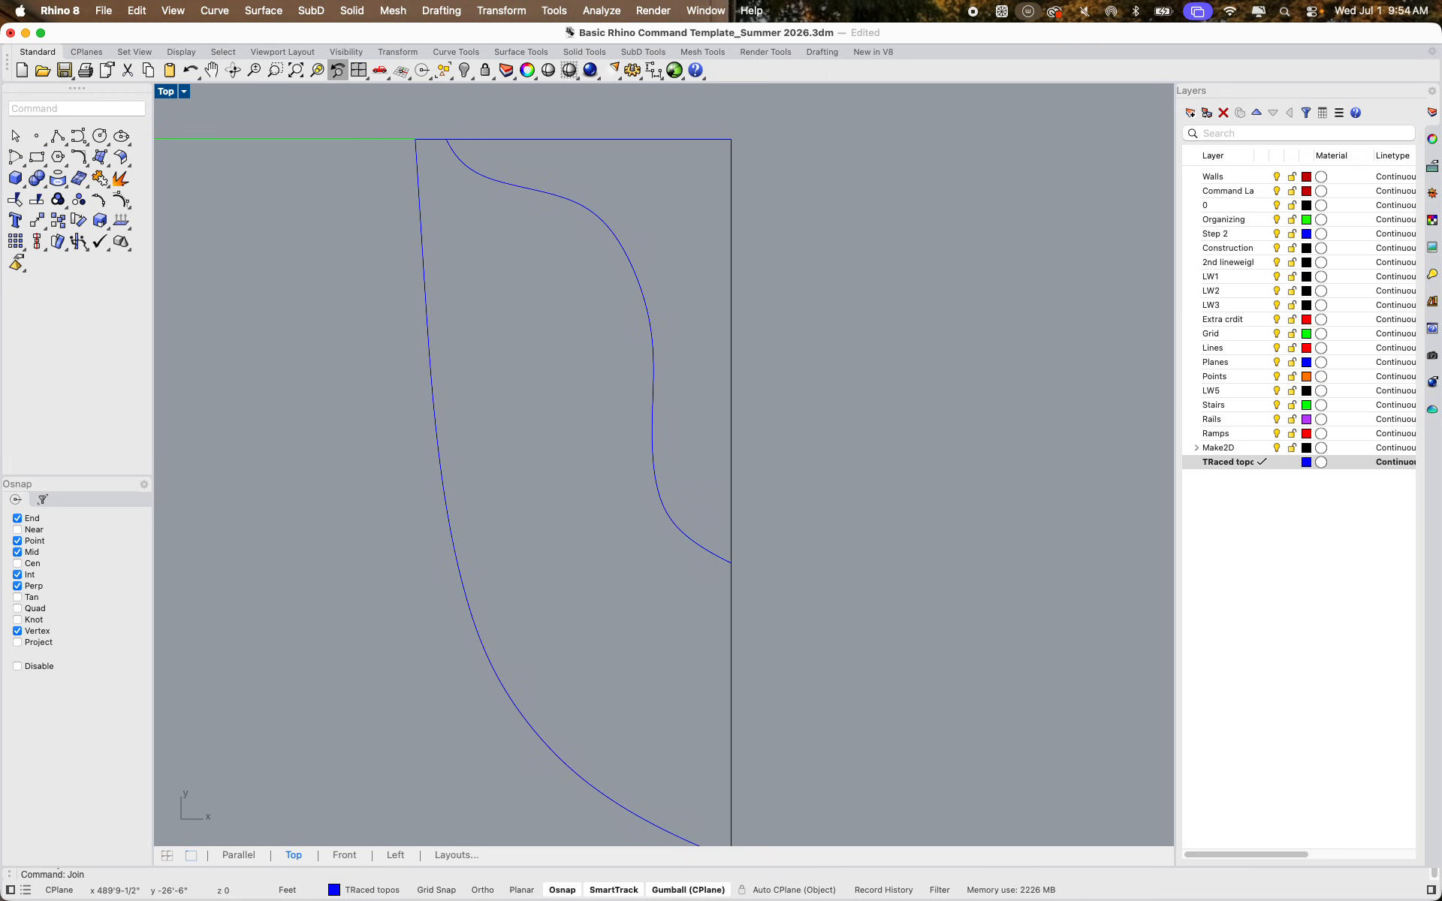
Draw a boundary polyline from the seventh contour's north end through the square's northeast corner to the contour's end on the east edge
text(polylin)
key(Return)
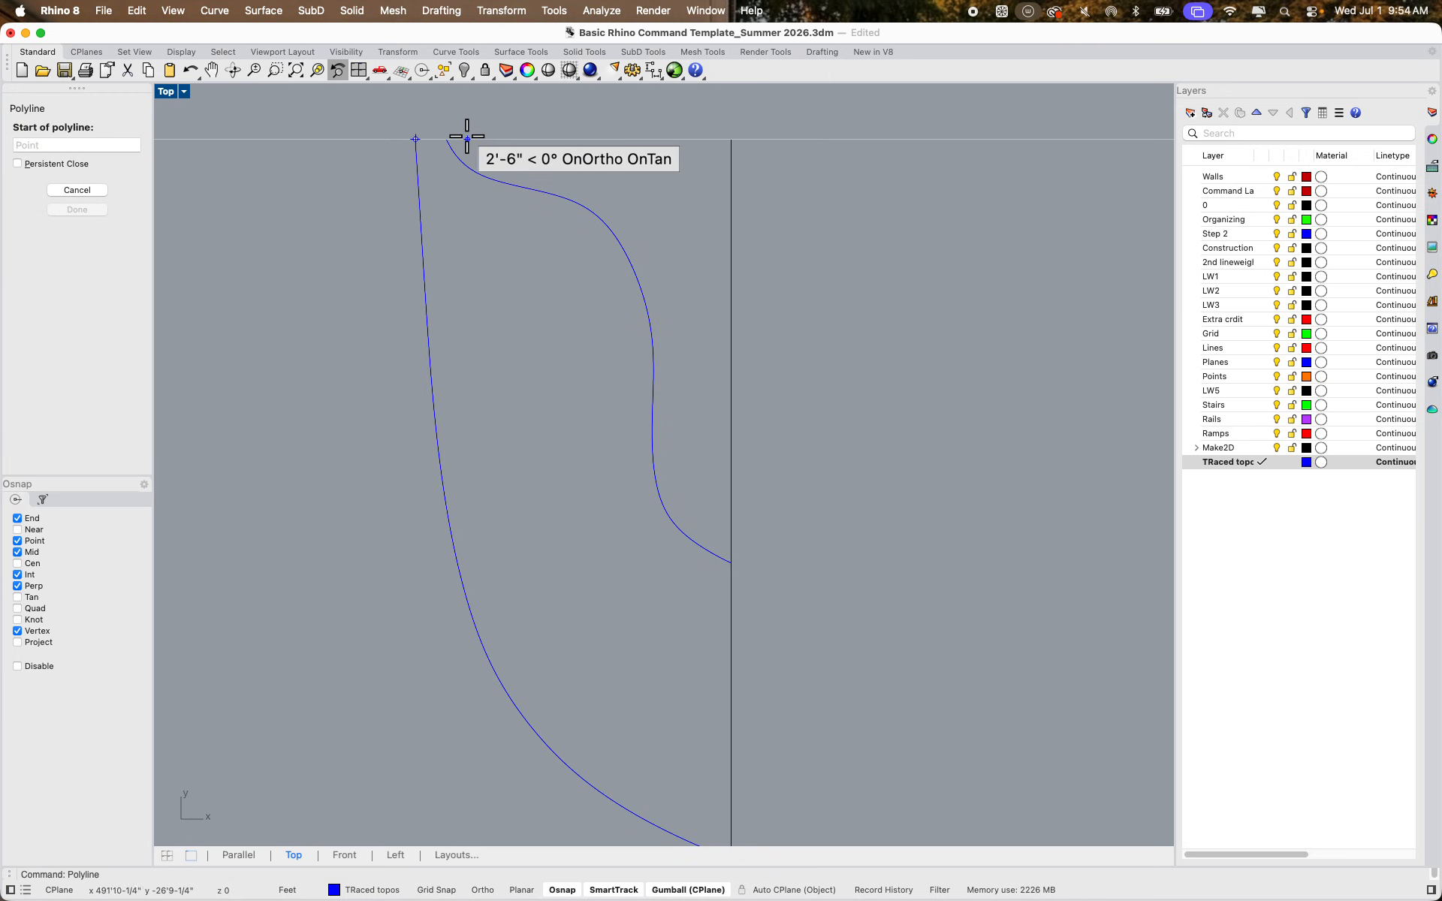
click(447, 138)
click(731, 139)
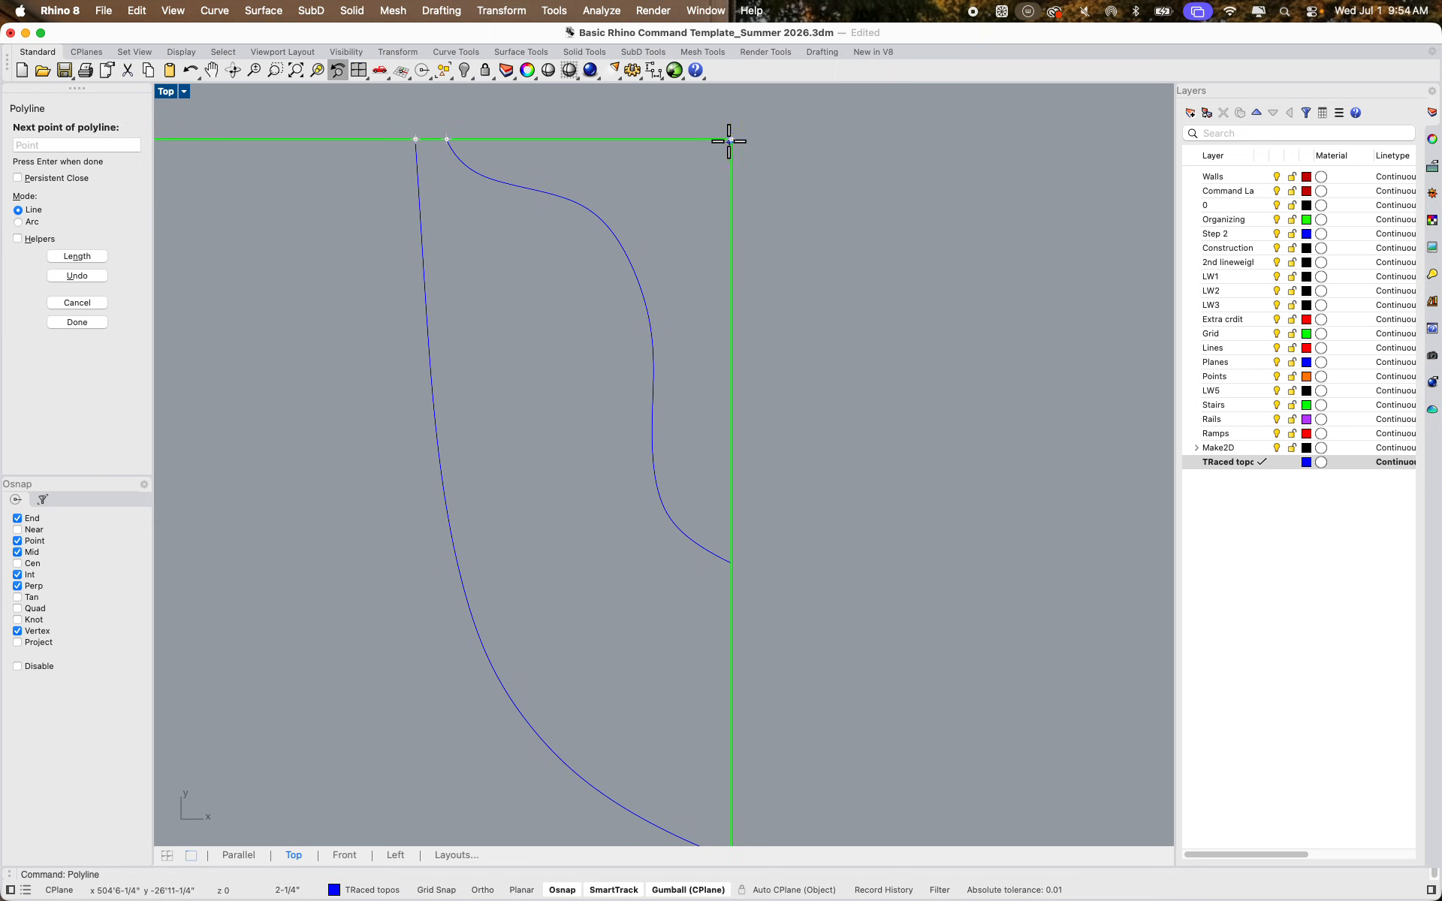
click(729, 563)
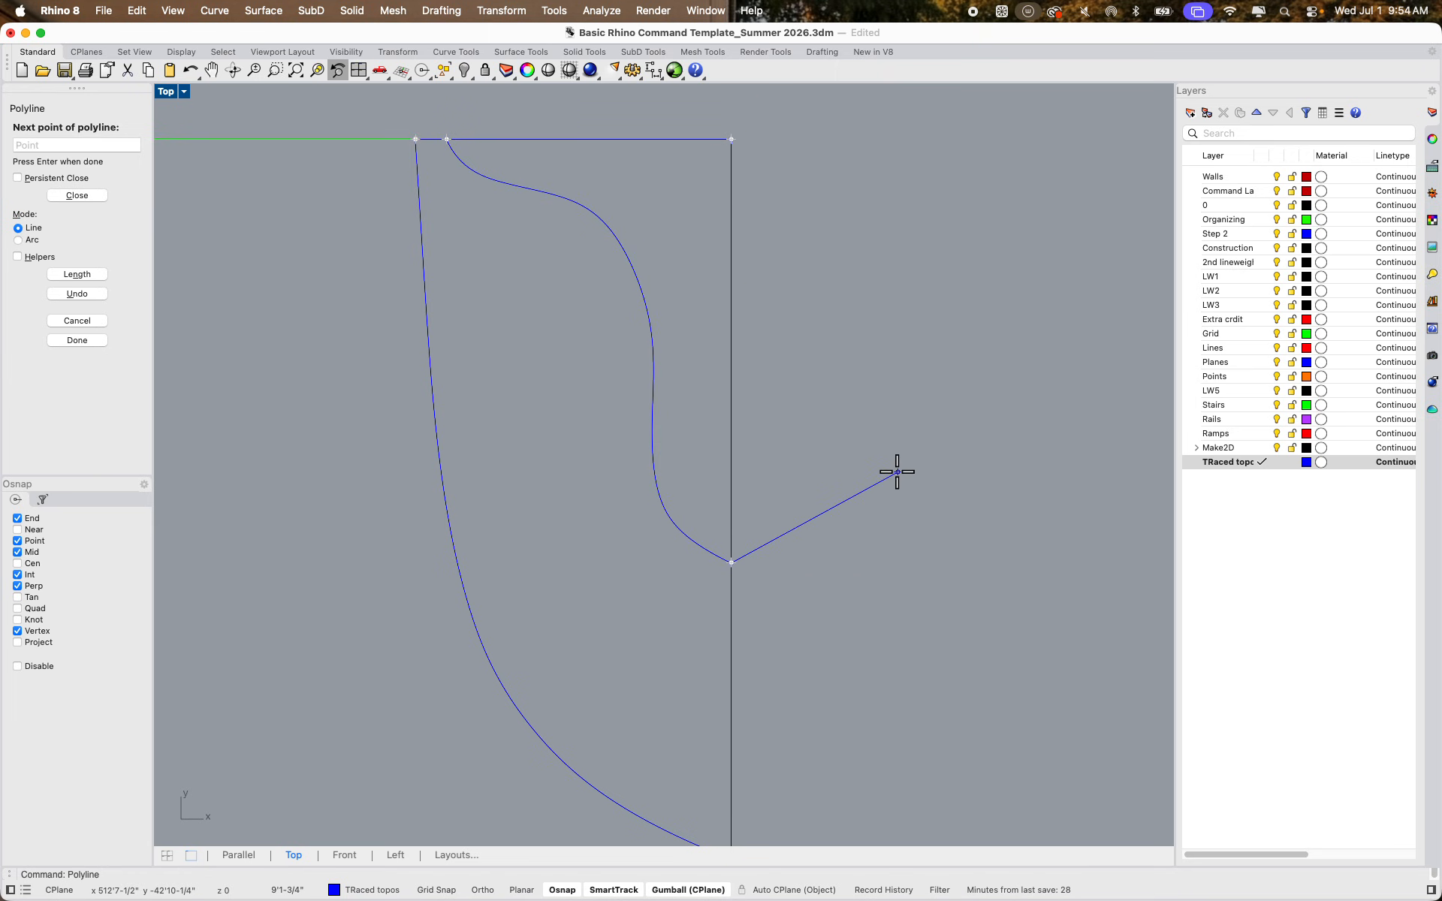
key(Return)
Join the seventh contour with its boundary polyline into one closed outline
click(703, 549)
click(732, 502)
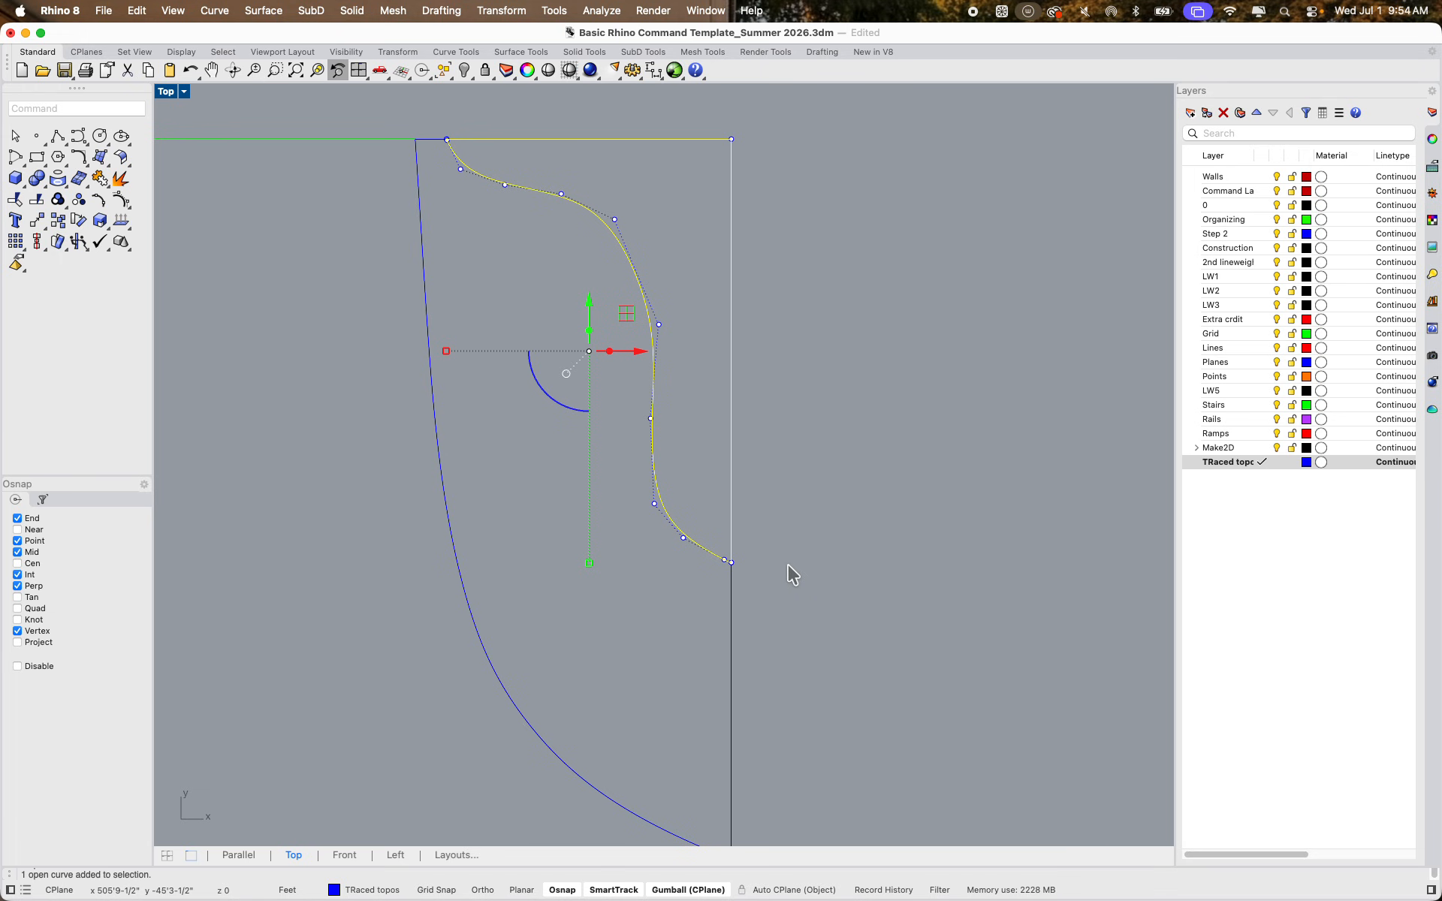
text(n)
key(Return)
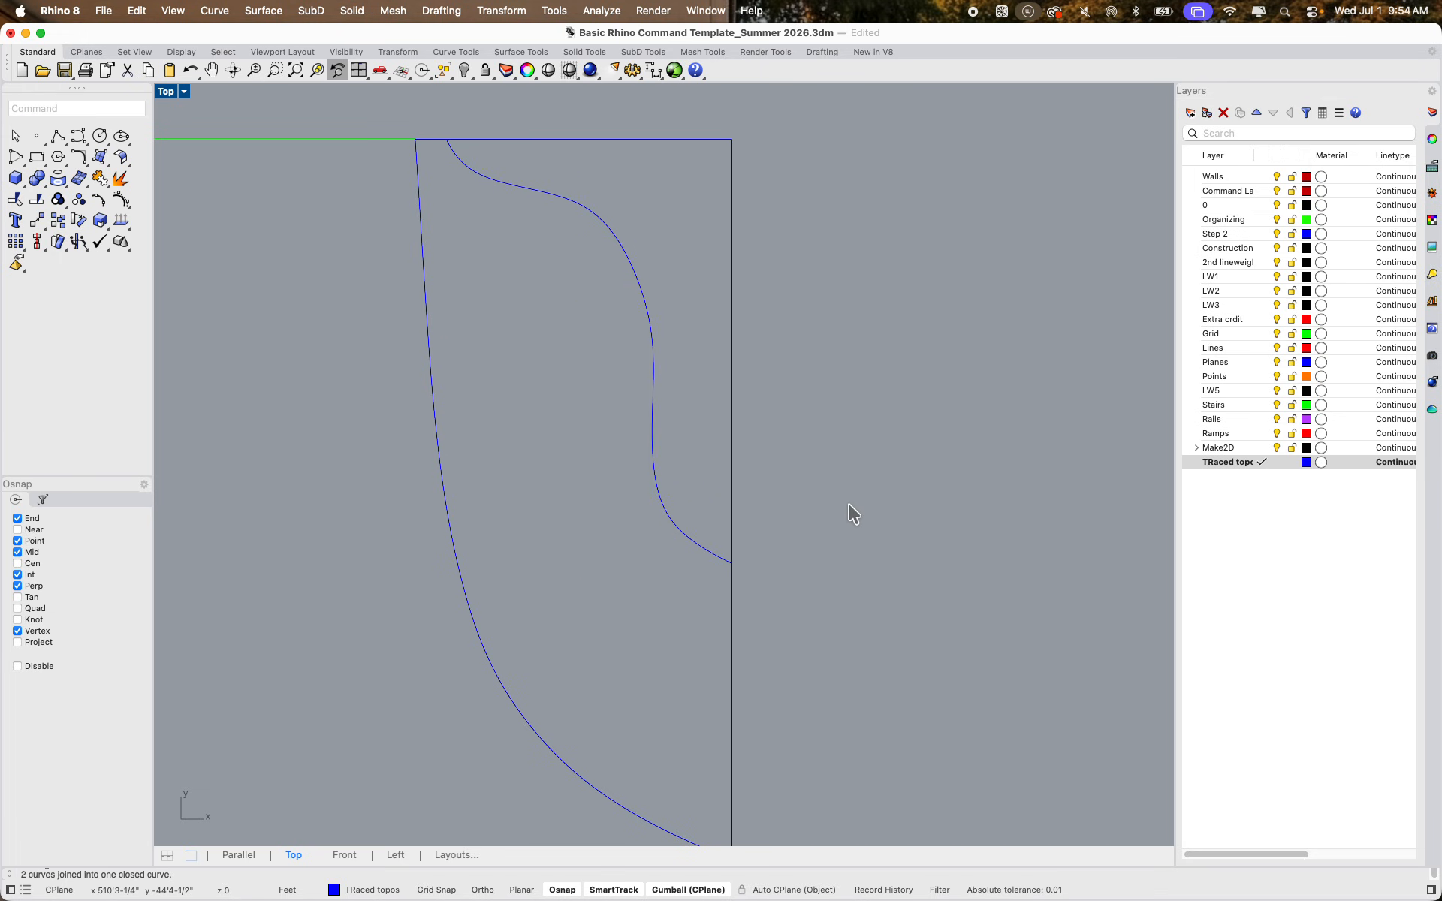
Show all hidden contour outlines and return to the four-viewport layout
scroll(759, 462, down, 5)
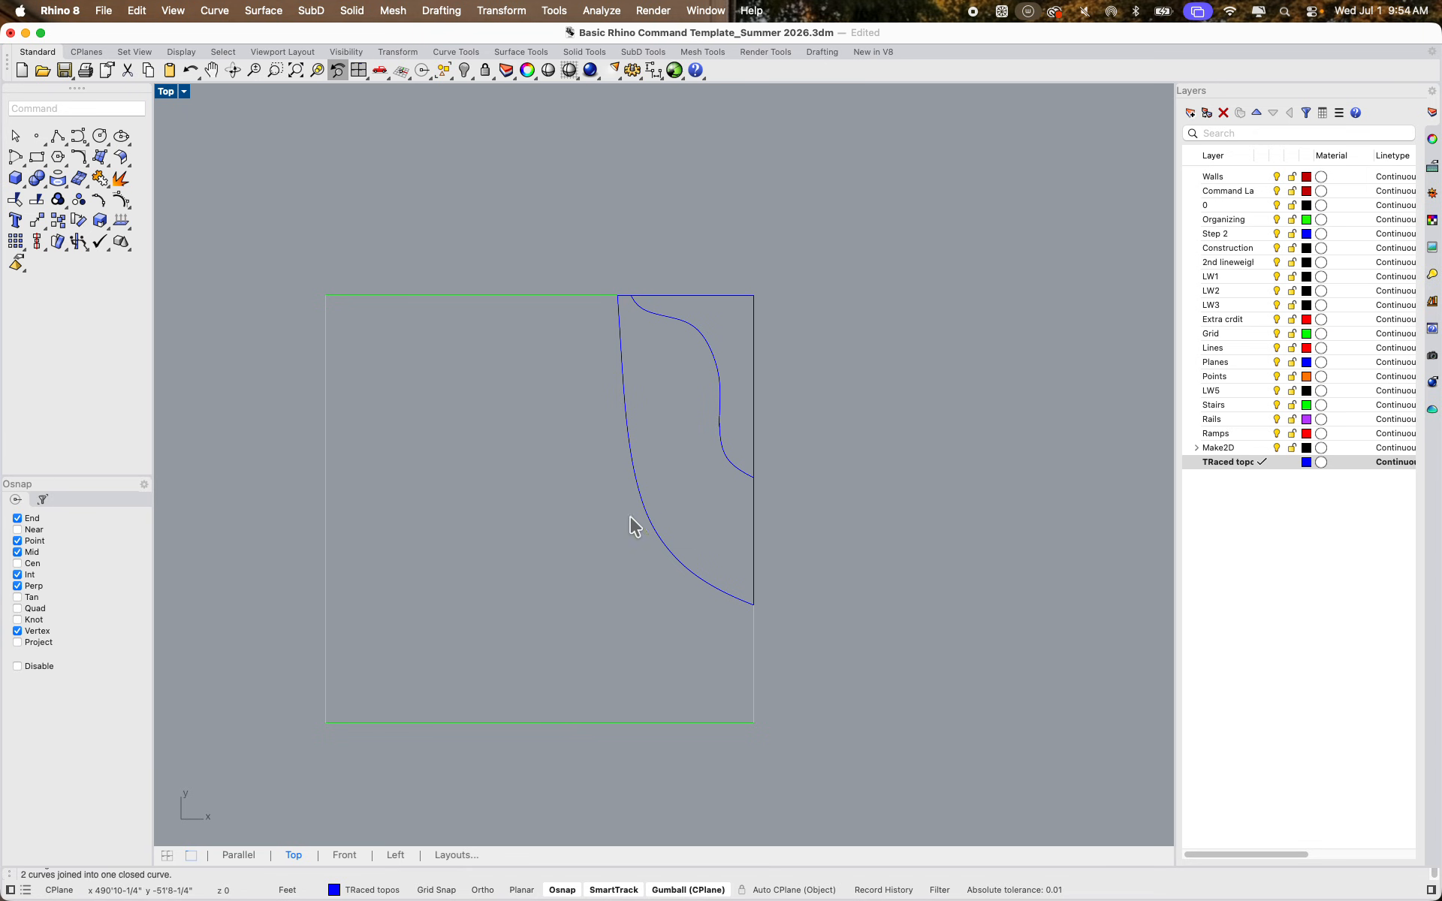
text(Show)
key(Return)
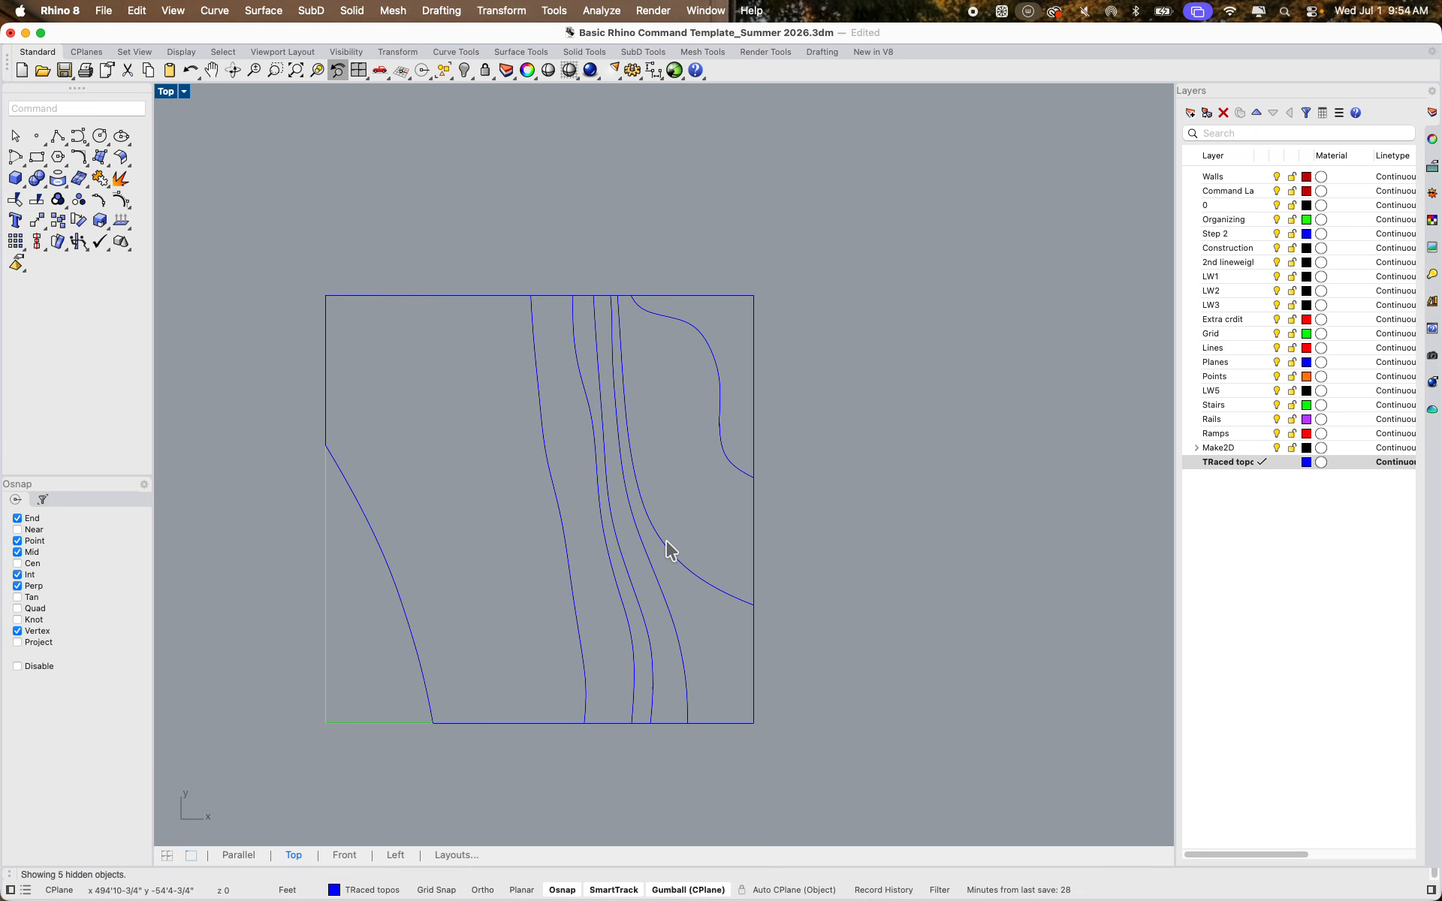
double_click(165, 92)
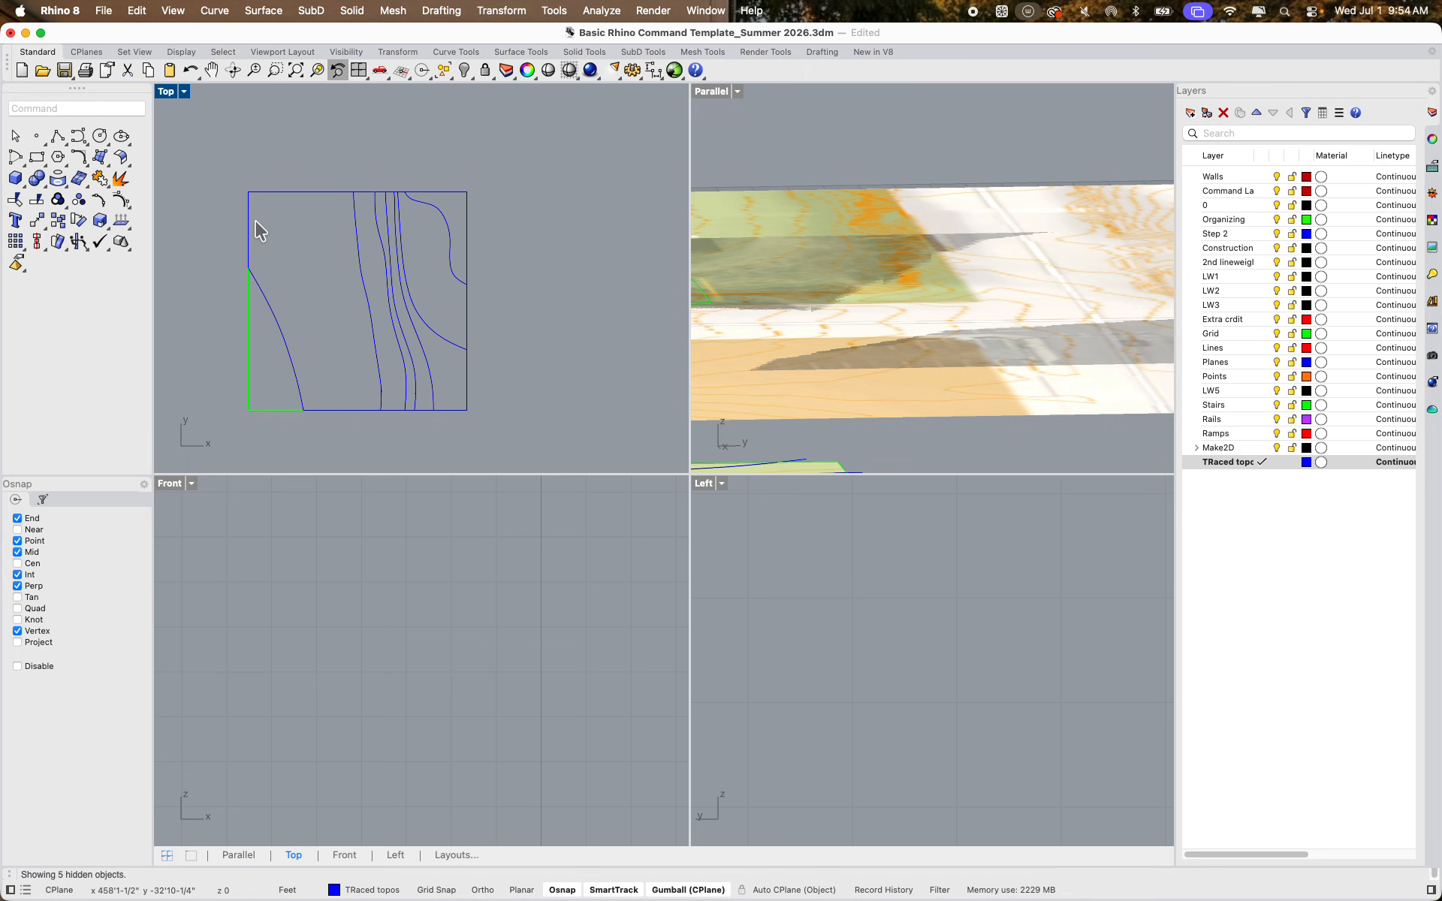
Copy the site square with all seven closed contour outlines straight to the east of the original in the Top view
right_drag(316, 167, 390, 158)
scroll(390, 158, down, 4)
scroll(390, 158, down, 2)
drag(312, 147, 543, 314)
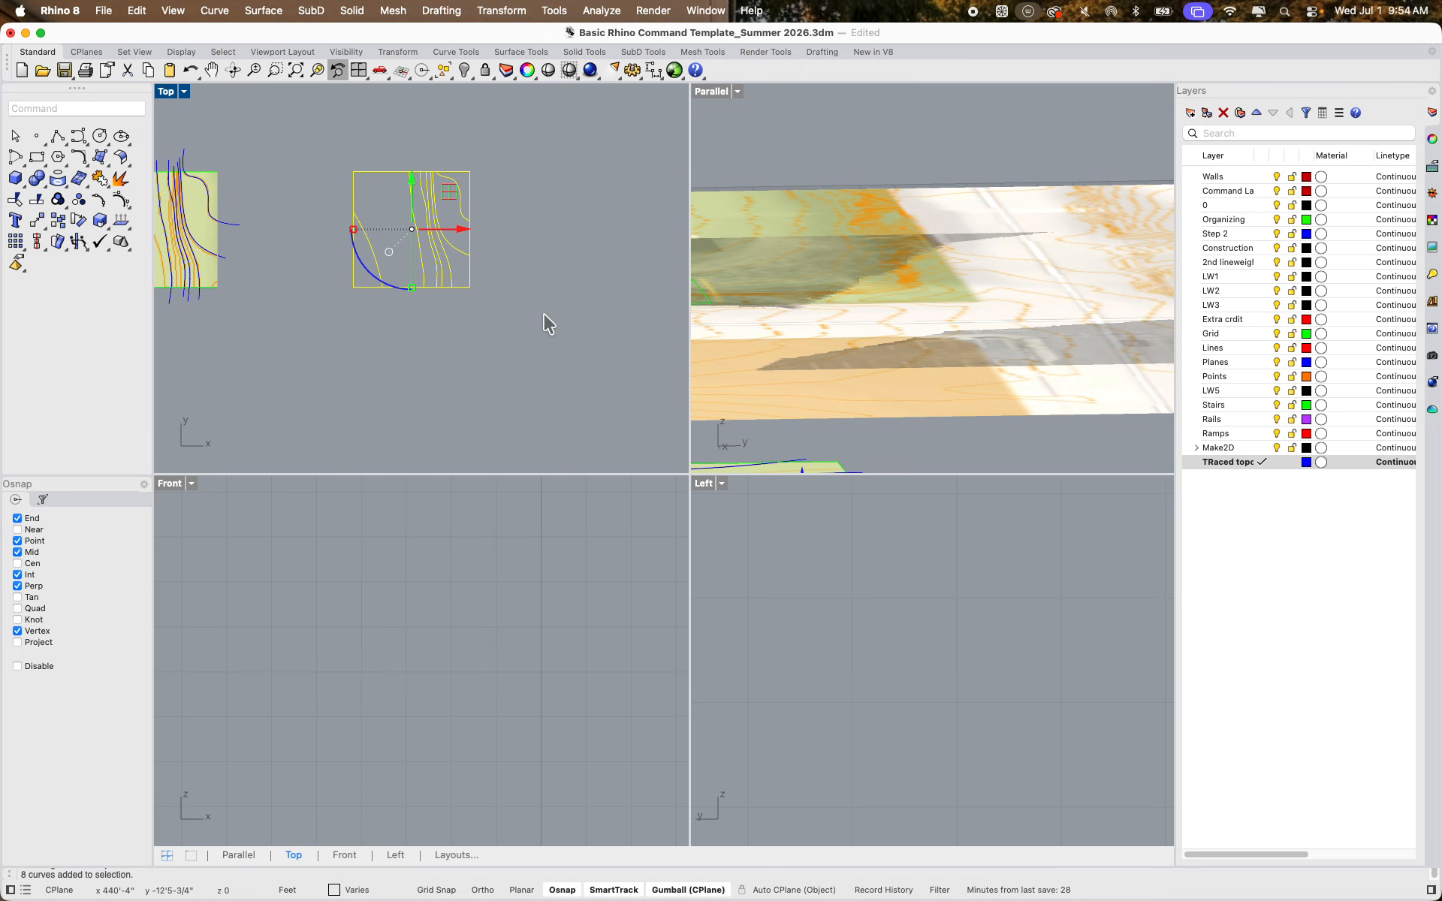
text(copy)
key(Return)
click(431, 368)
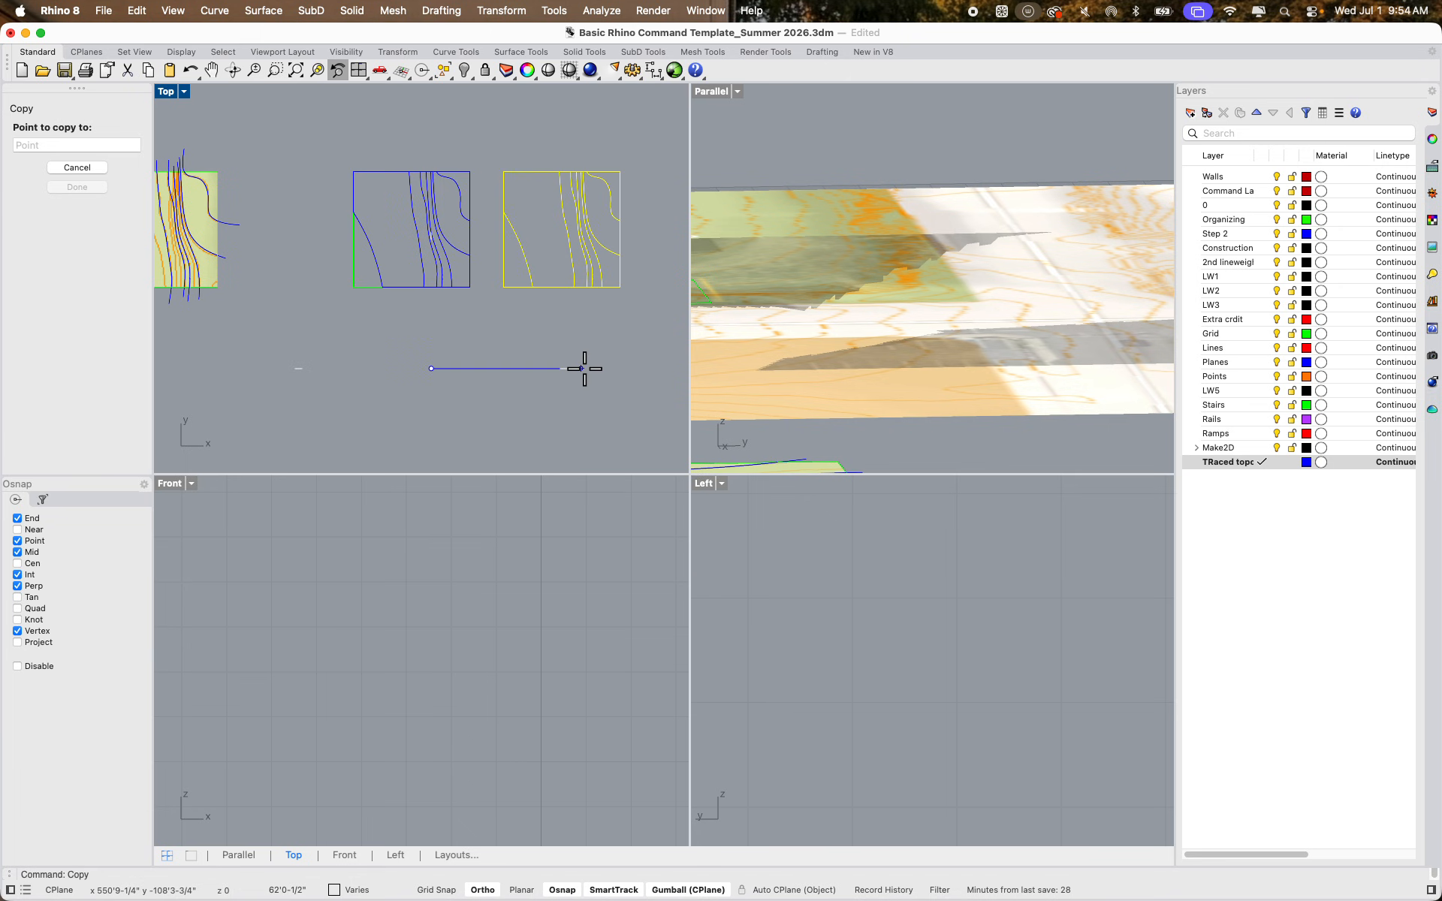
click(596, 366)
key(Return)
scroll(589, 334, down, 3)
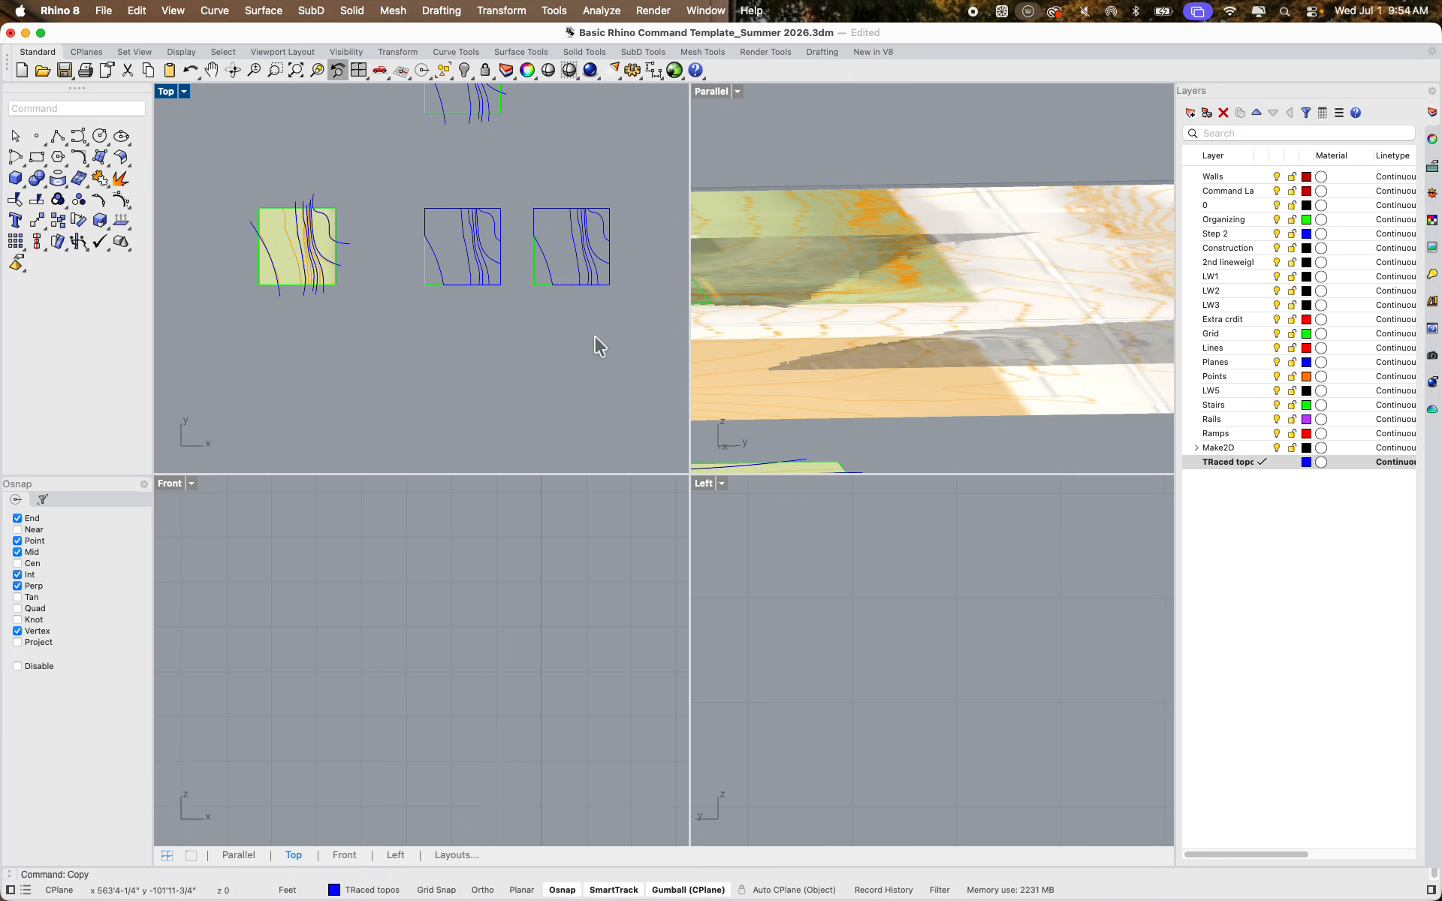
Examine the contour squares and the site map from an angle in the Parallel view
scroll(768, 164, down, 8)
click(769, 137)
shift+right_drag(797, 287, 928, 312)
scroll(933, 336, down, 10)
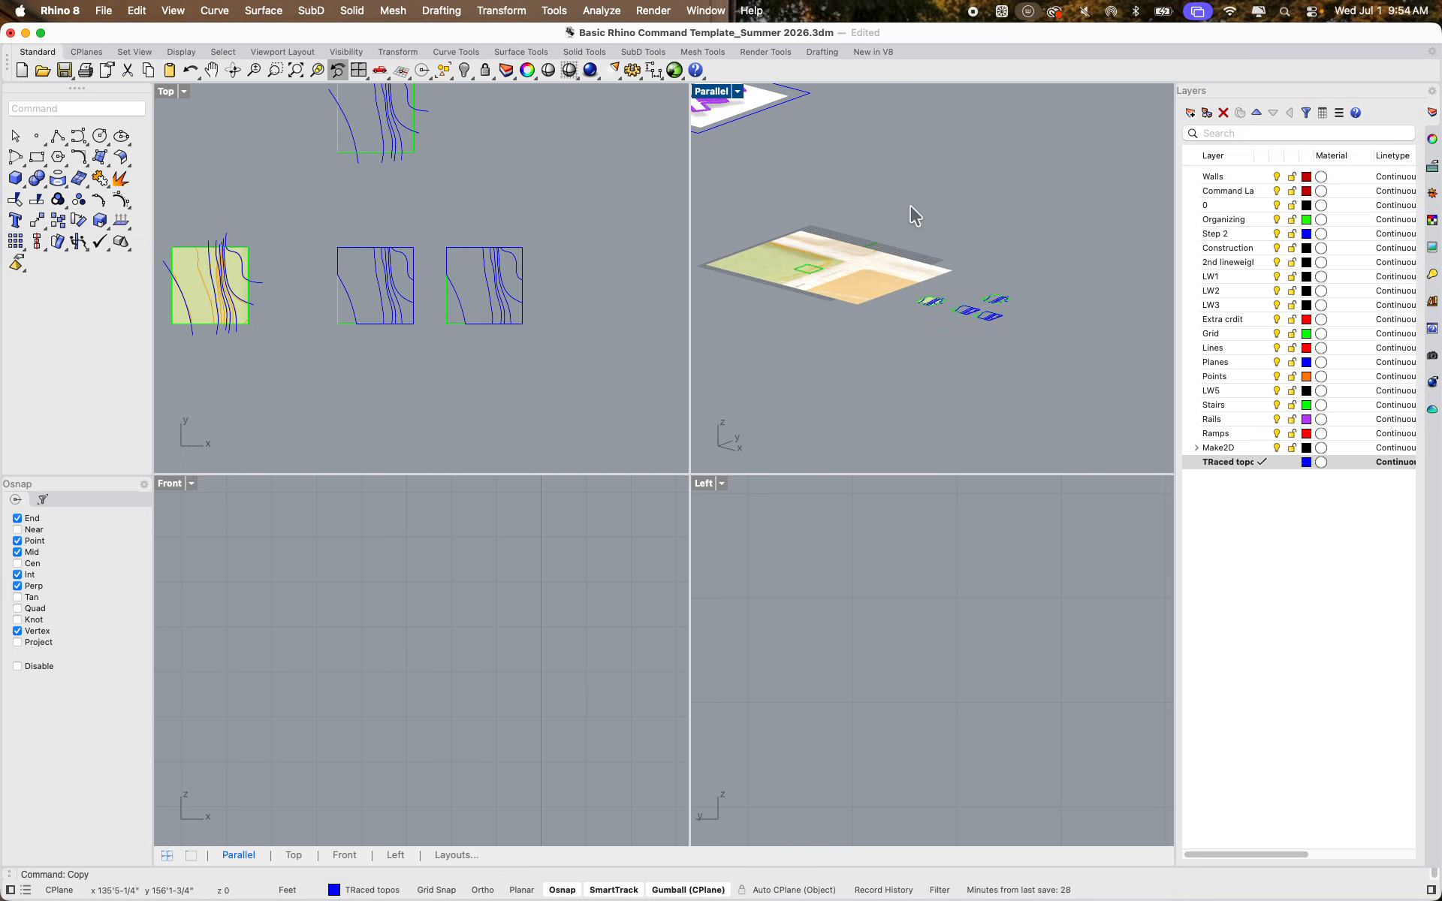
Select all curves of the rightmost trimmed contour copy and zoom the Left view to them
scroll(935, 334, up, 5)
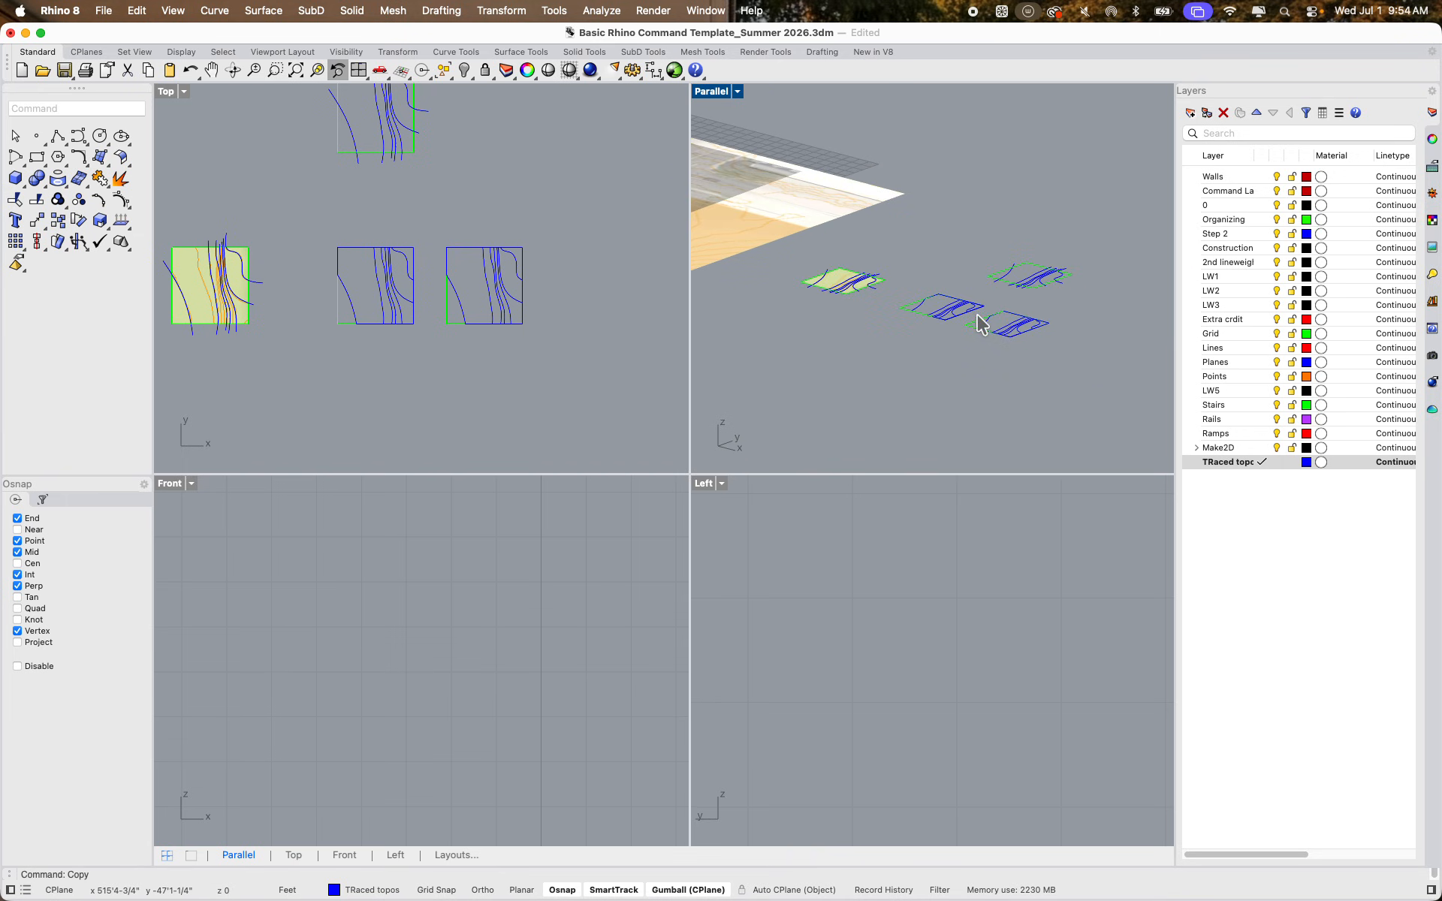
shift+right_drag(919, 335, 959, 302)
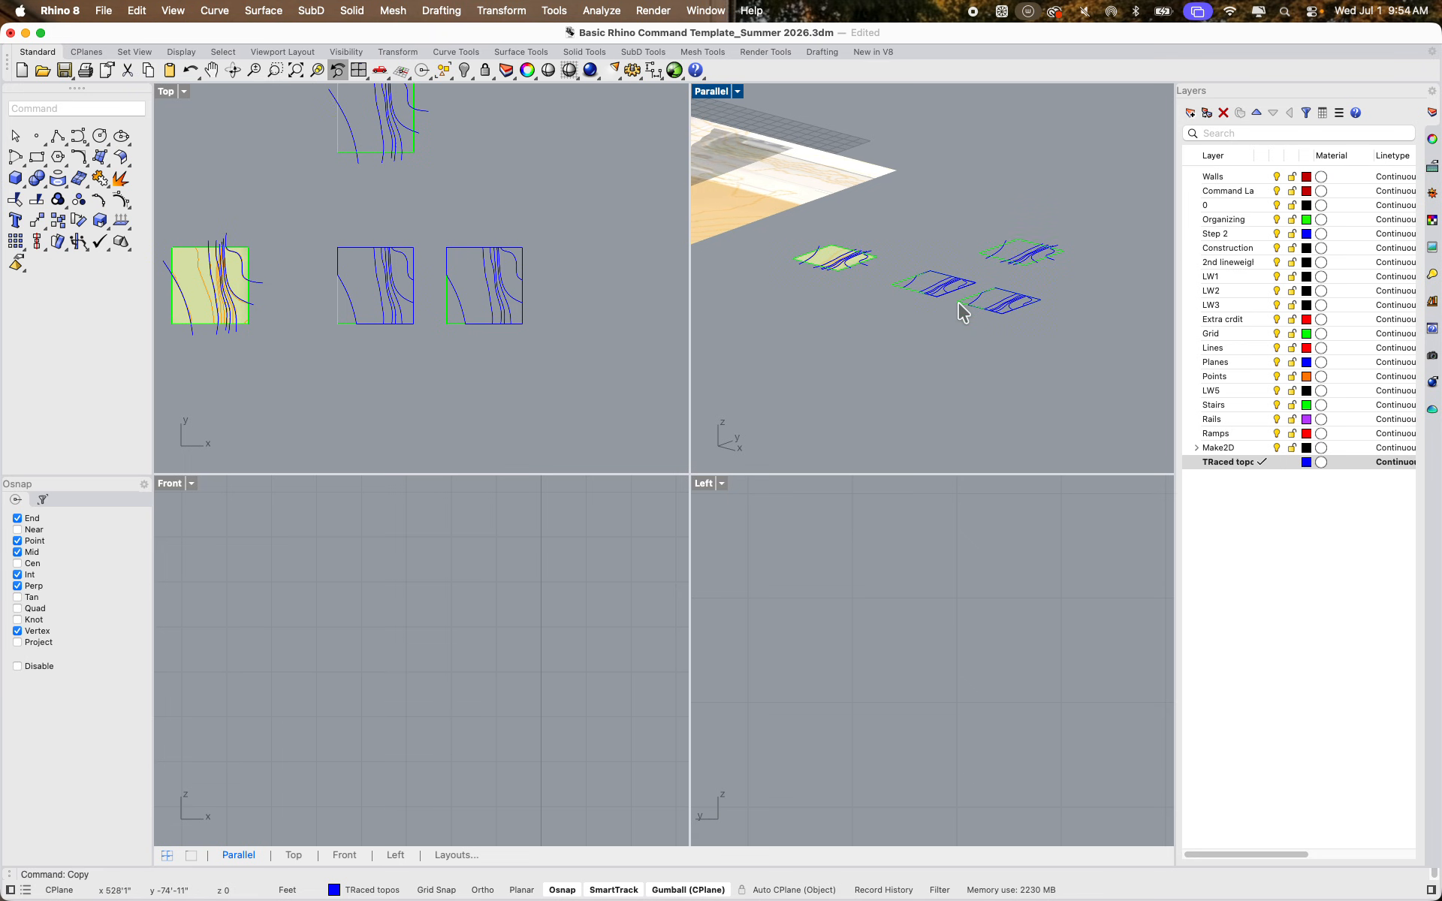
scroll(1040, 263, up, 12)
shift+right_drag(1005, 351, 1074, 250)
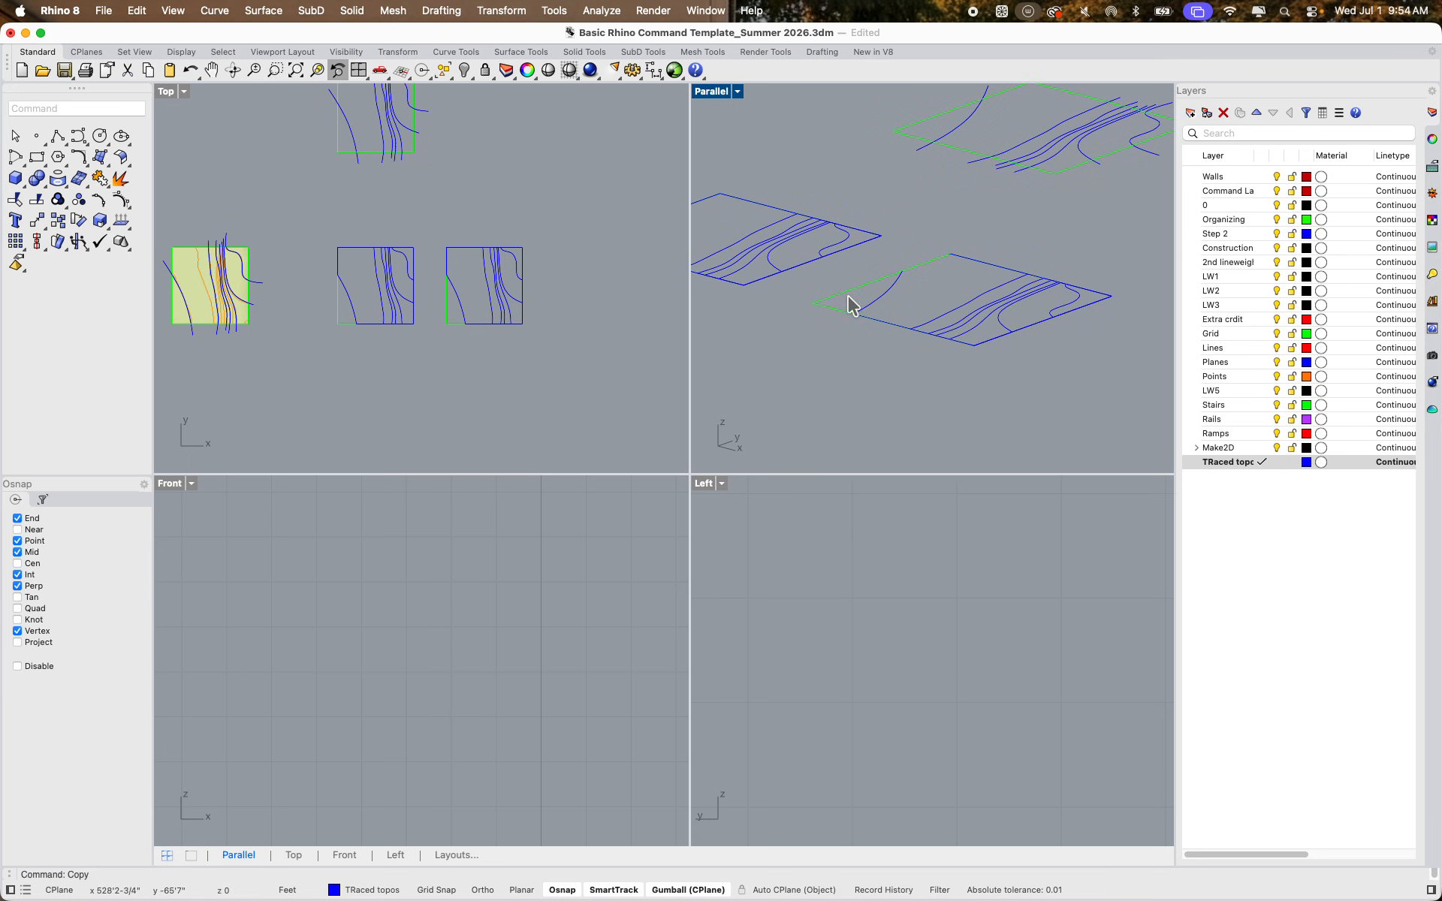
double_click(167, 93)
scroll(655, 552, up, 4)
scroll(616, 499, down, 2)
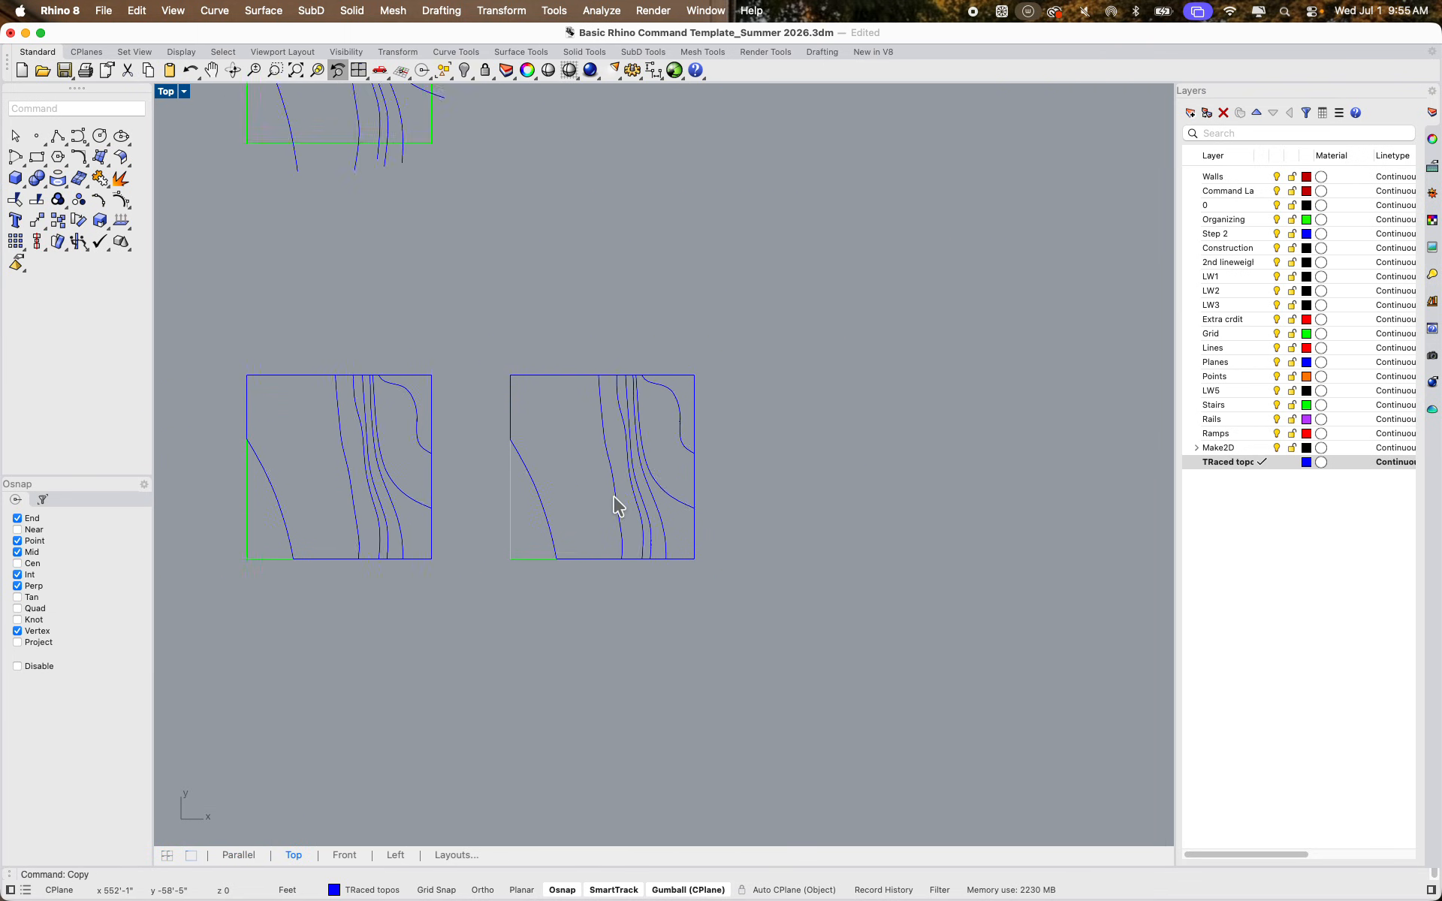
double_click(167, 91)
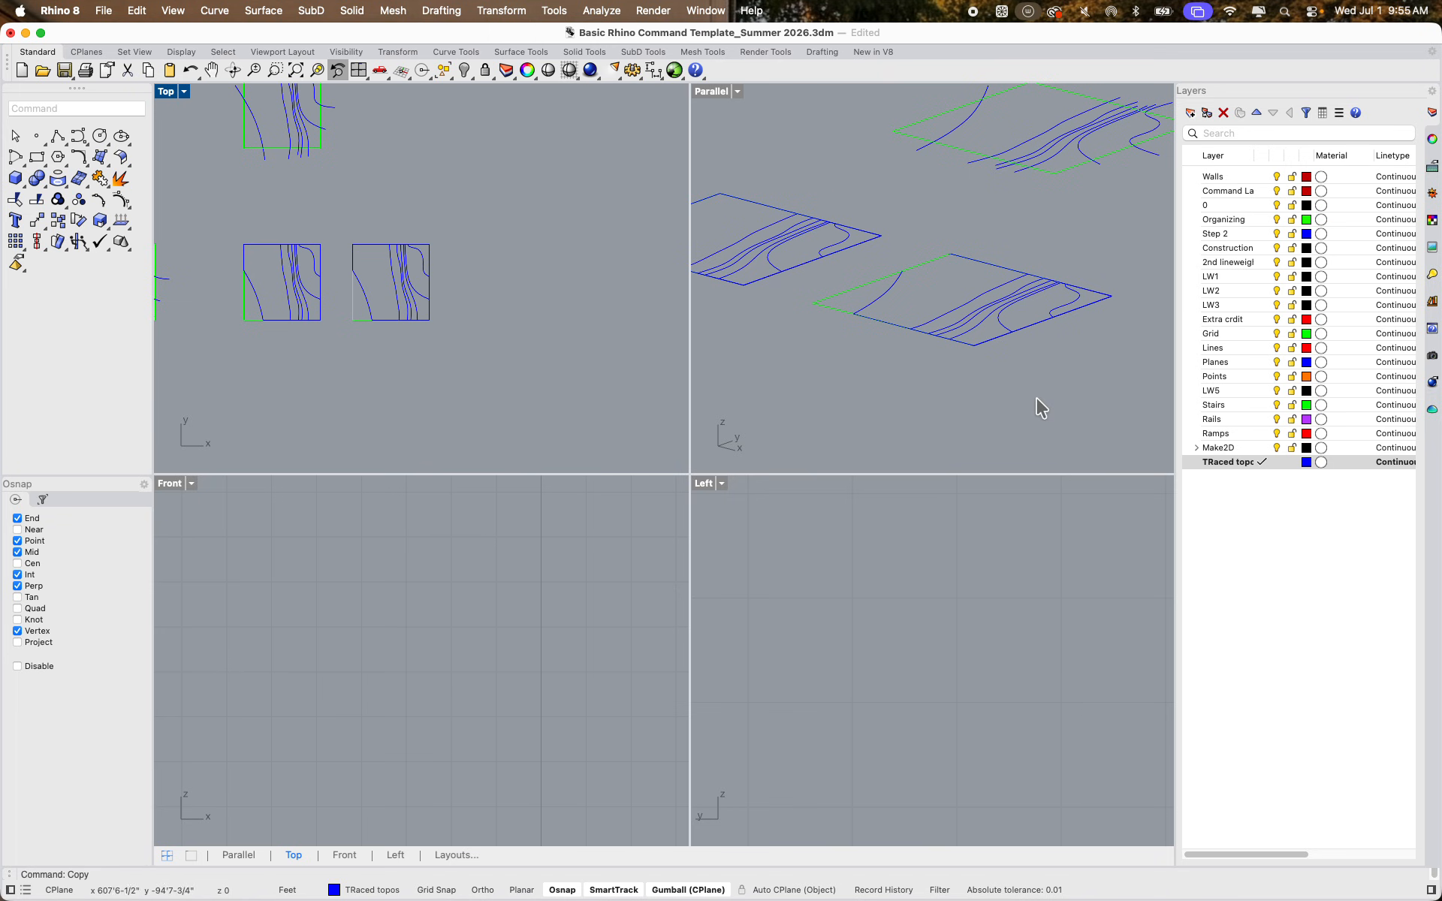
drag(1068, 392, 904, 280)
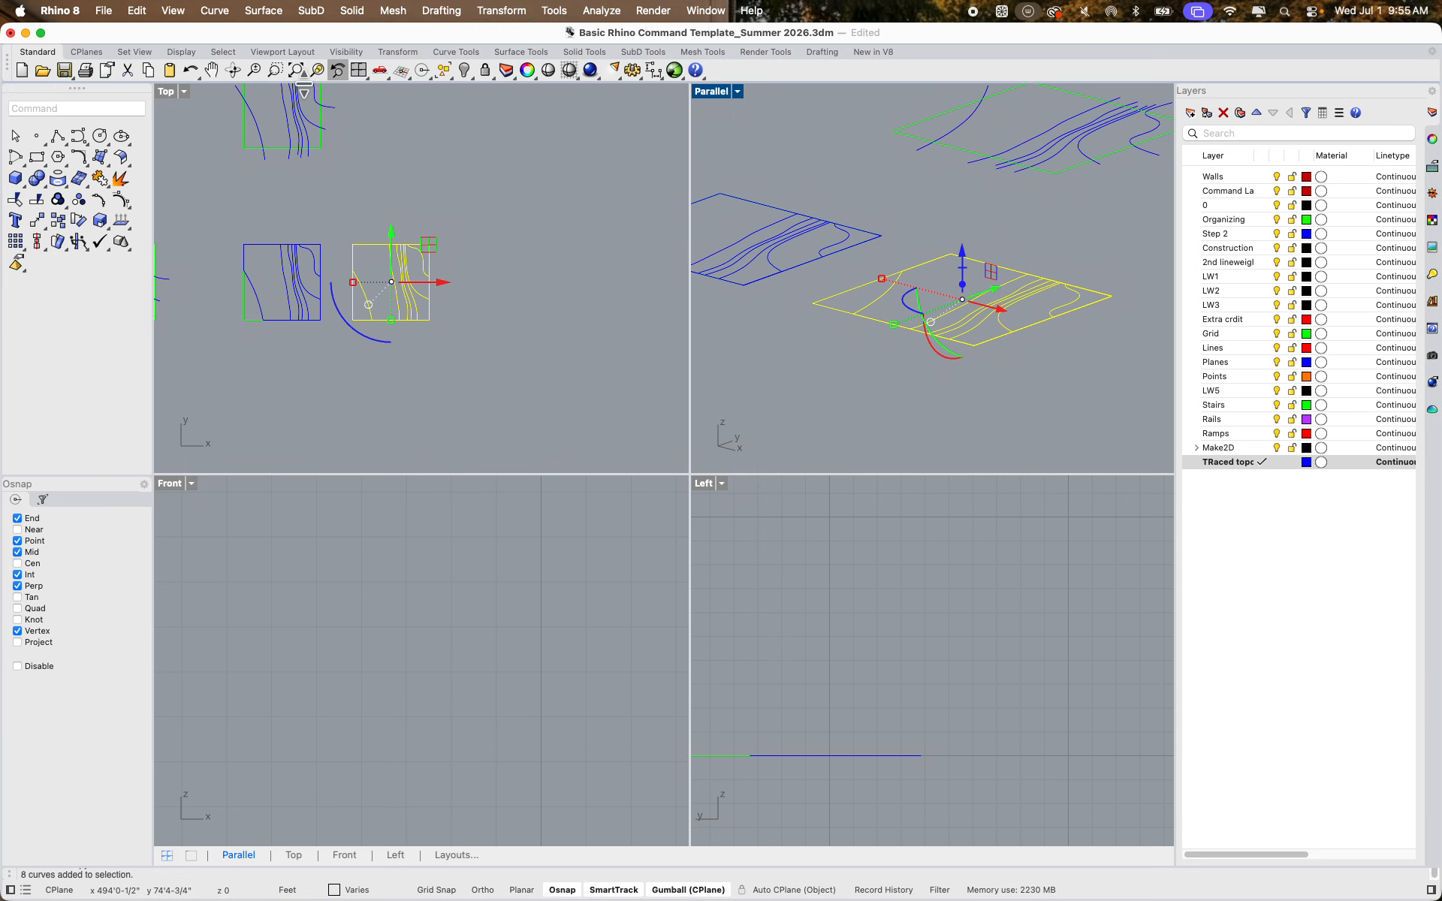
click(706, 485)
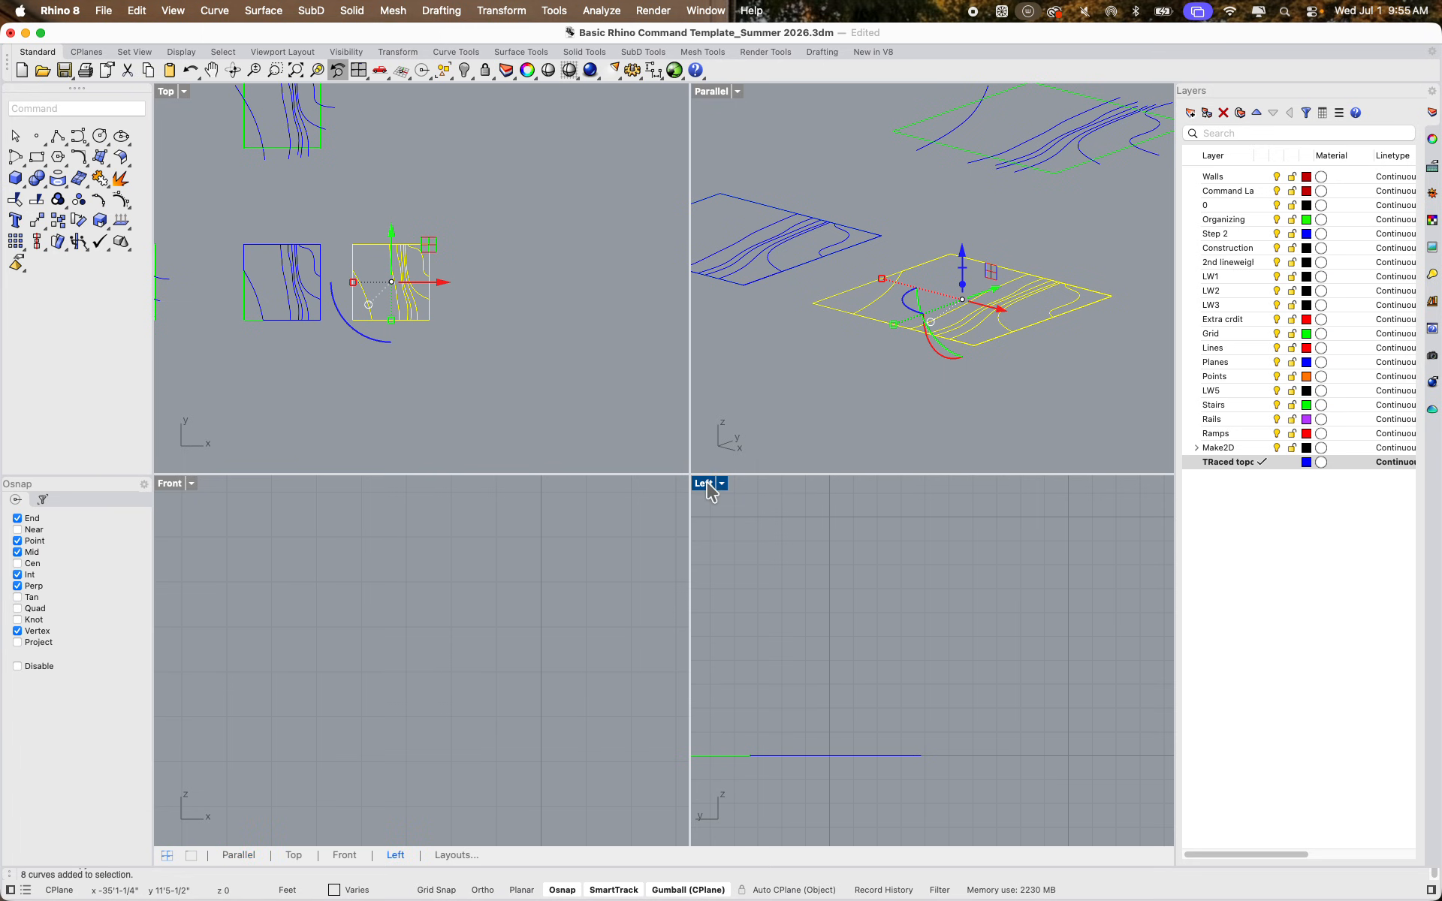
click(316, 70)
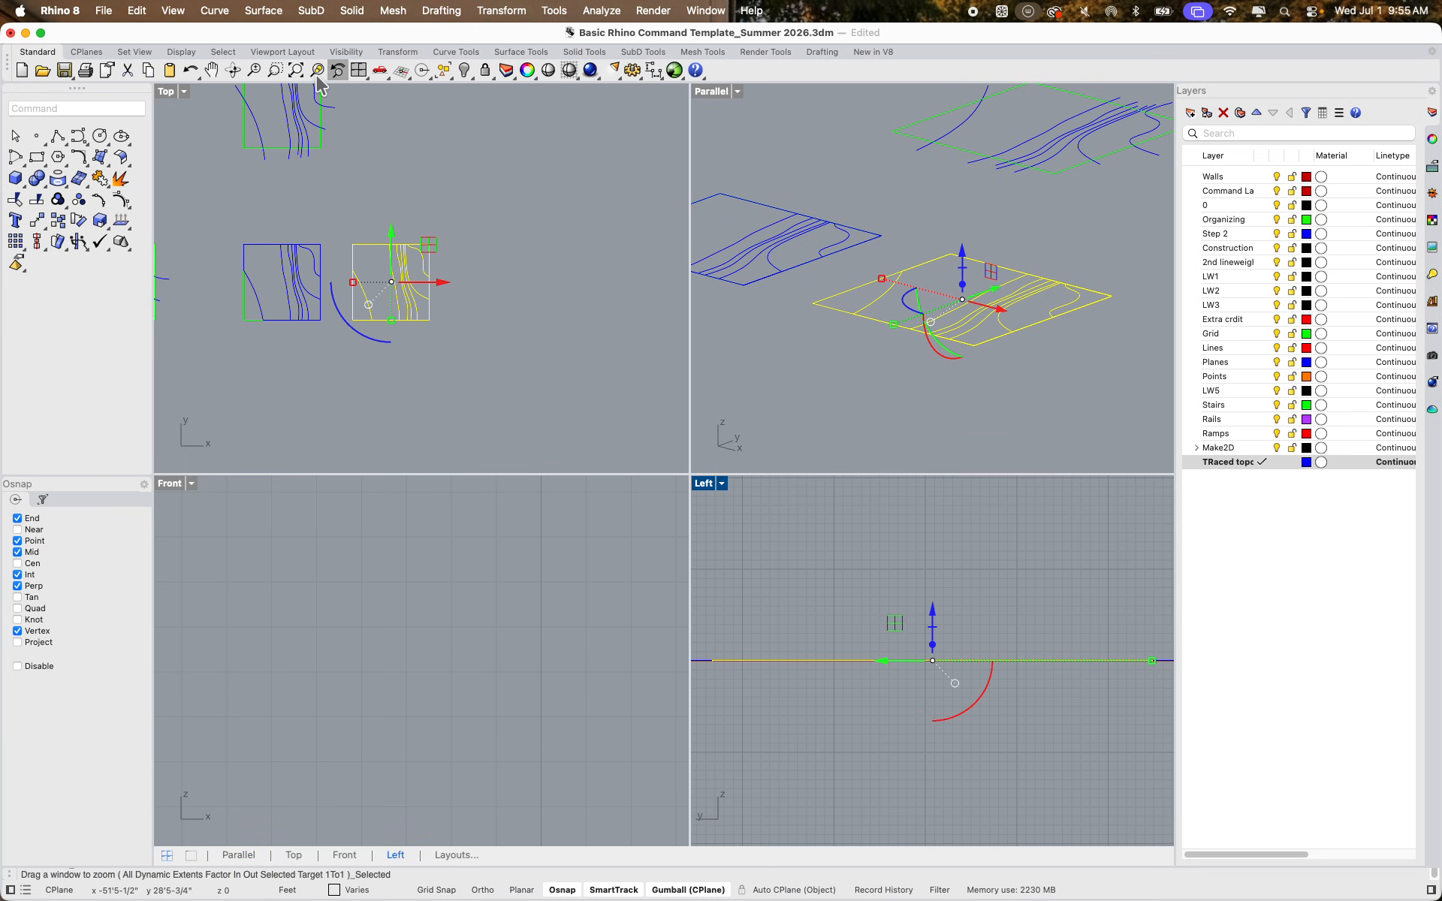
Move the base square outline of the rightmost contour copy straight down 12" in the Left view
click(961, 364)
scroll(959, 312, up, 3)
click(765, 292)
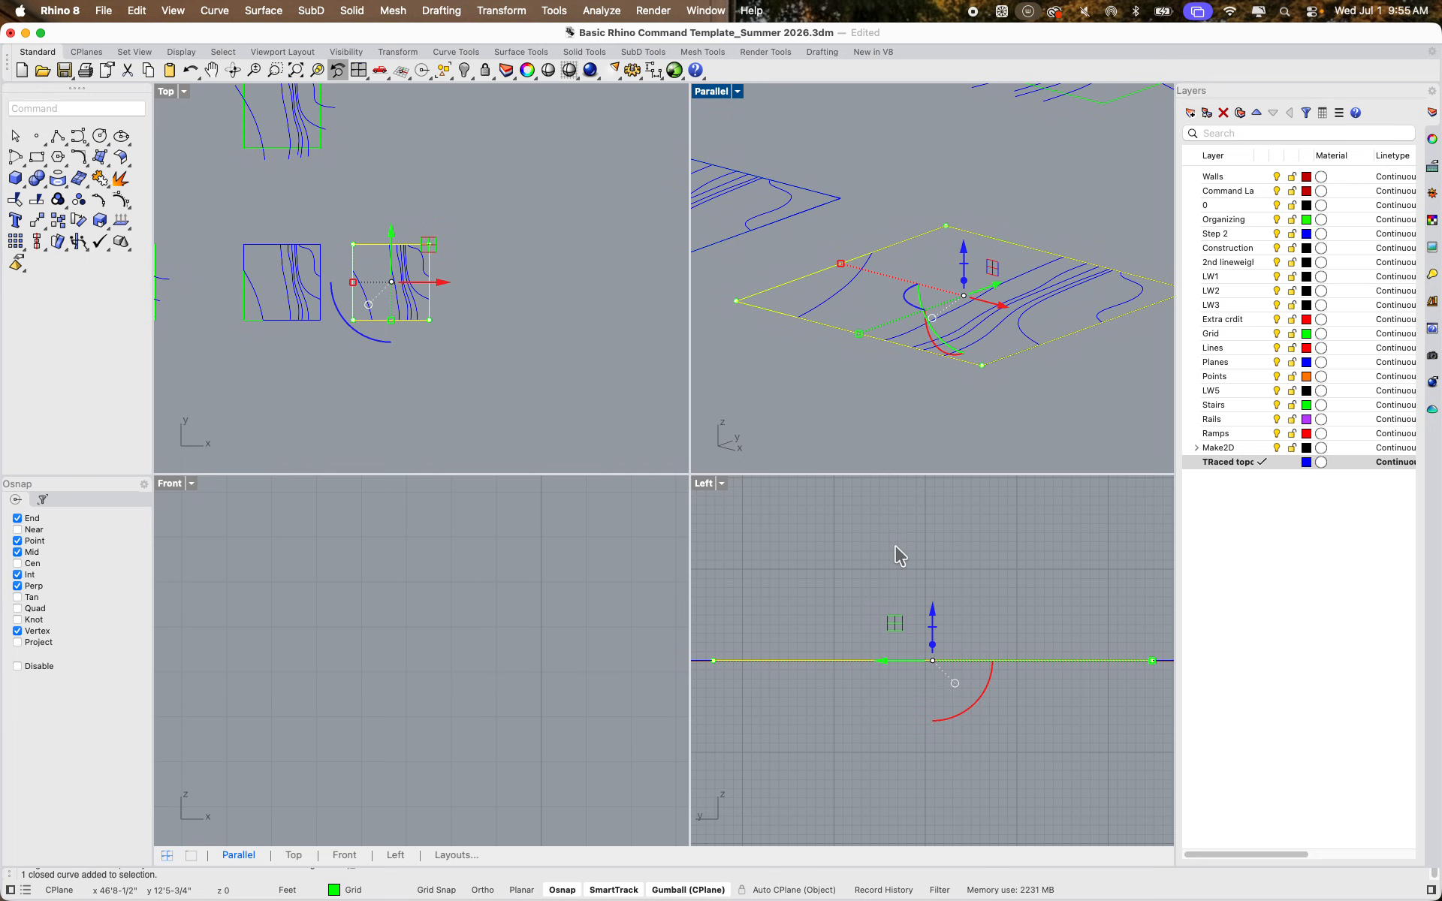
text(m)
key(Return)
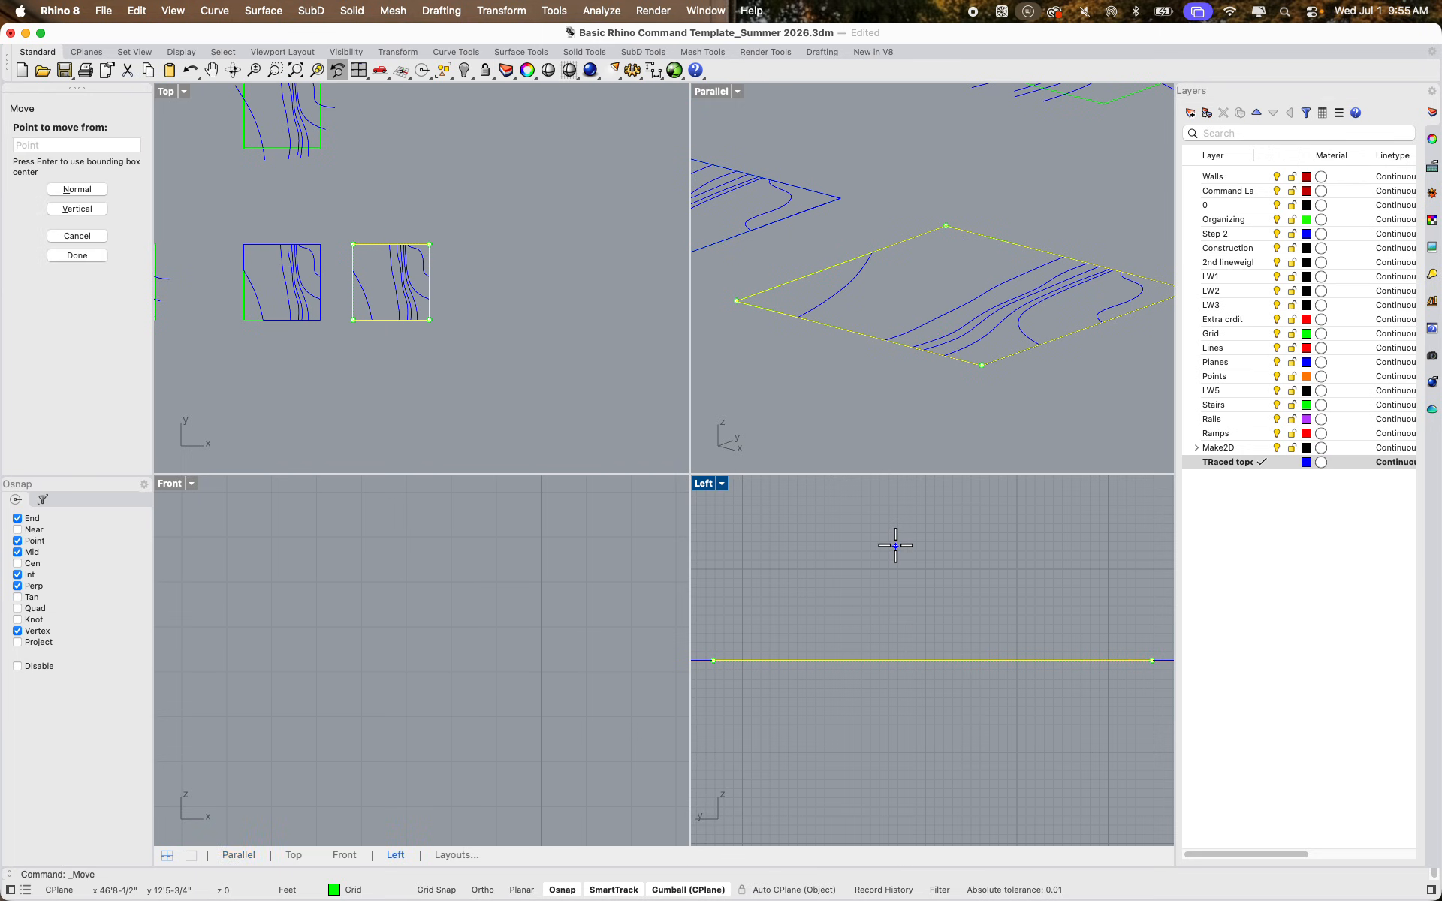
click(900, 582)
text(12")
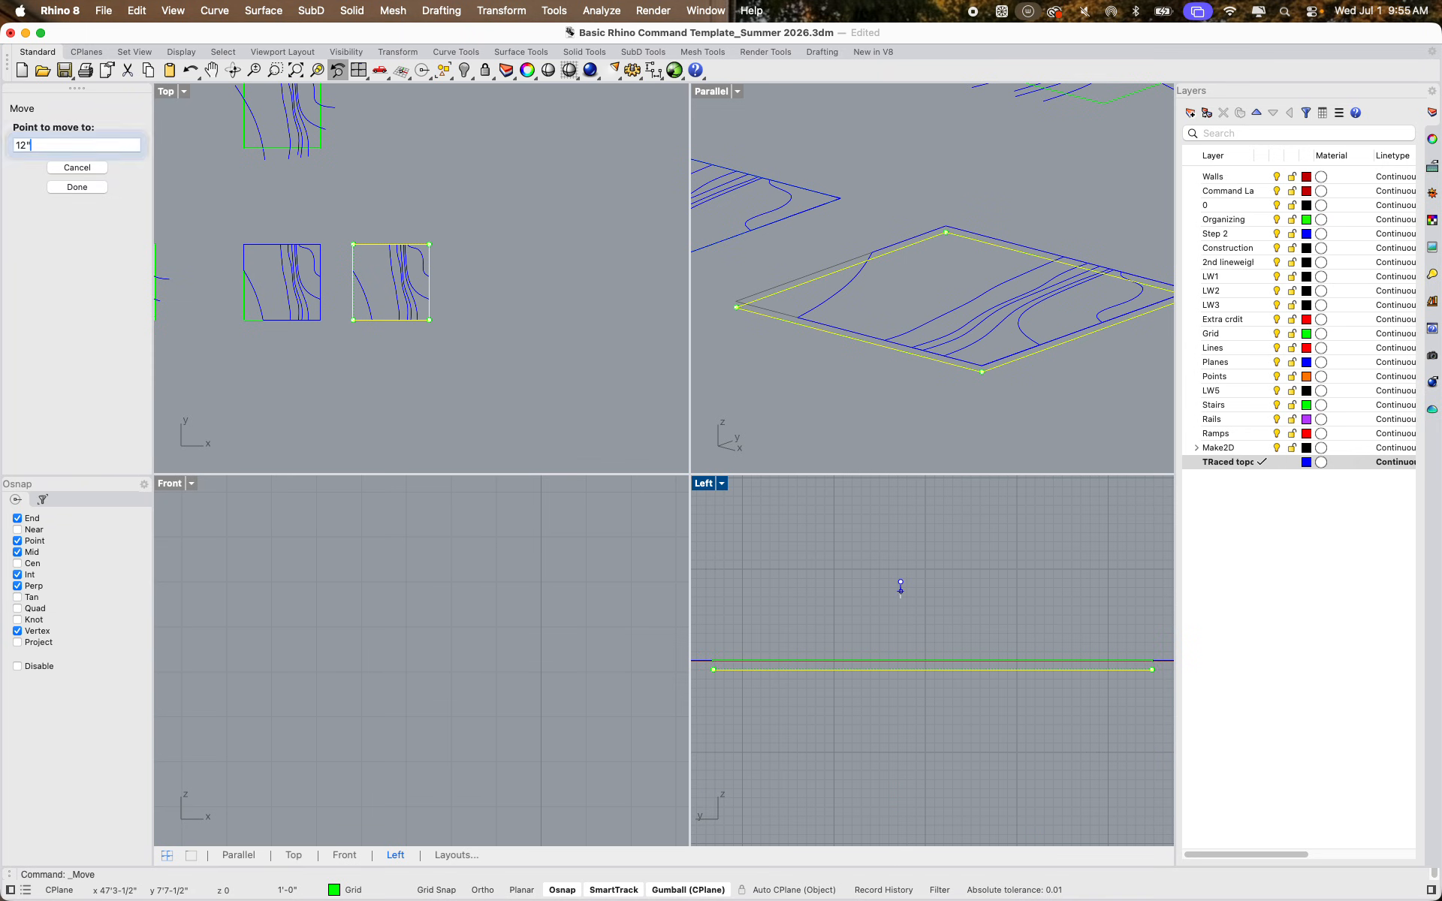
key(Return)
click(899, 604)
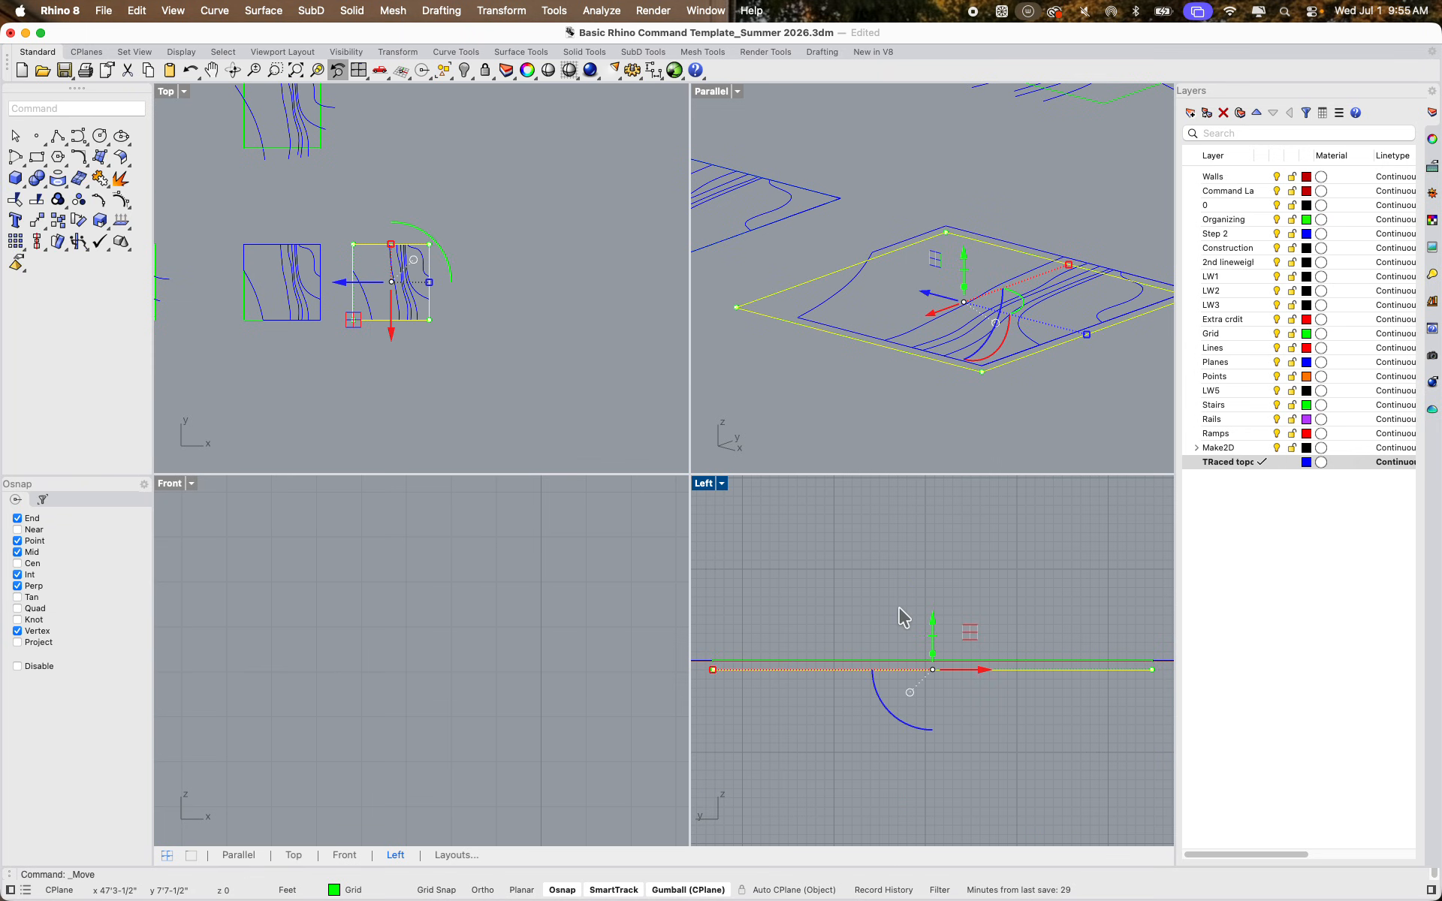
Move the base square together with the lowest contour curve straight down 1'-0"
click(870, 290)
drag(870, 290, 823, 261)
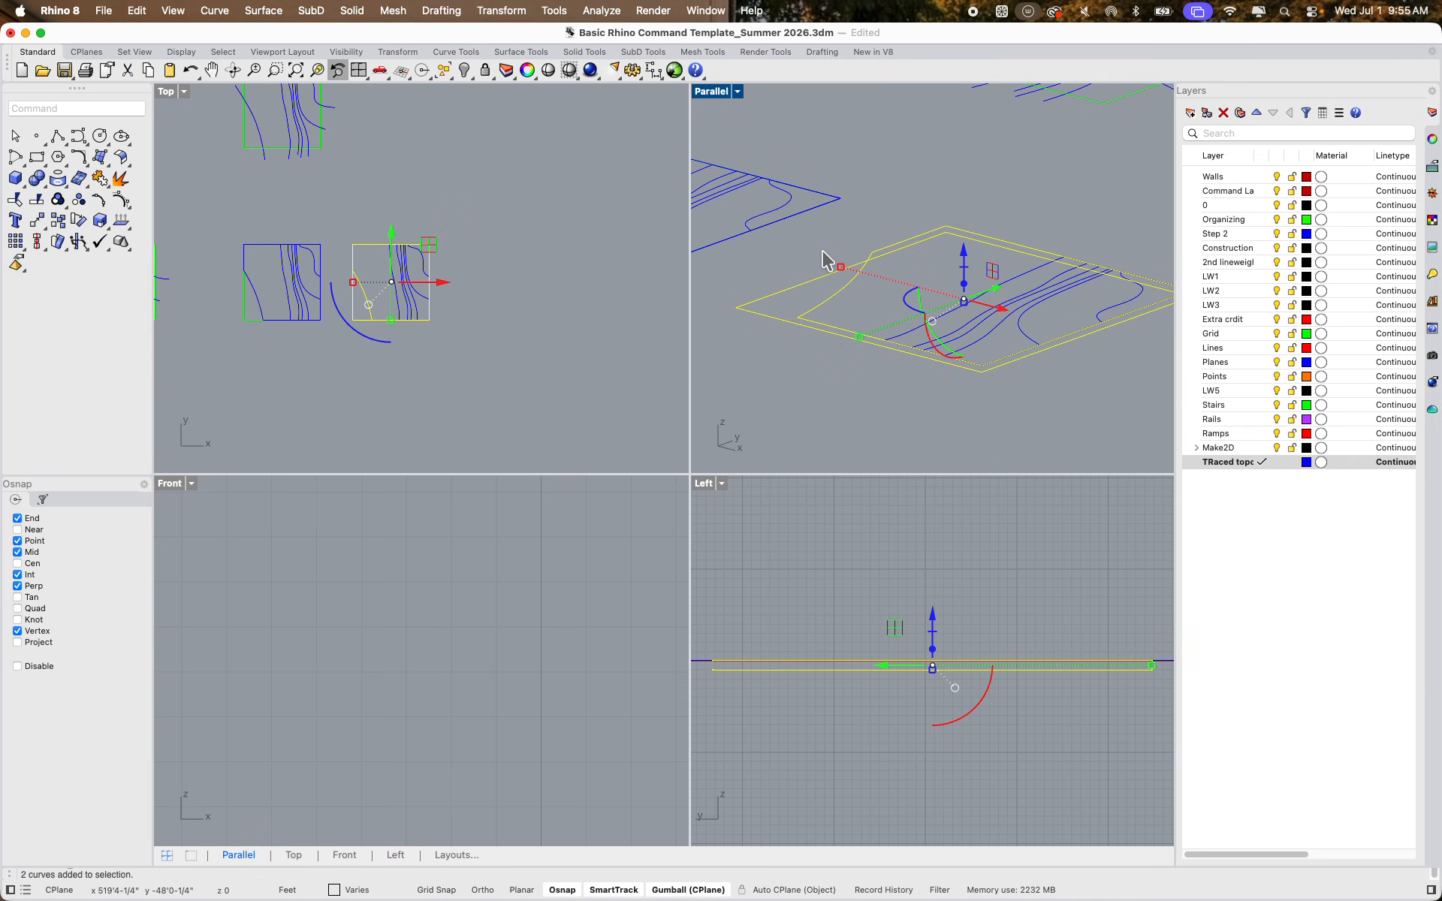
key(Return)
click(868, 530)
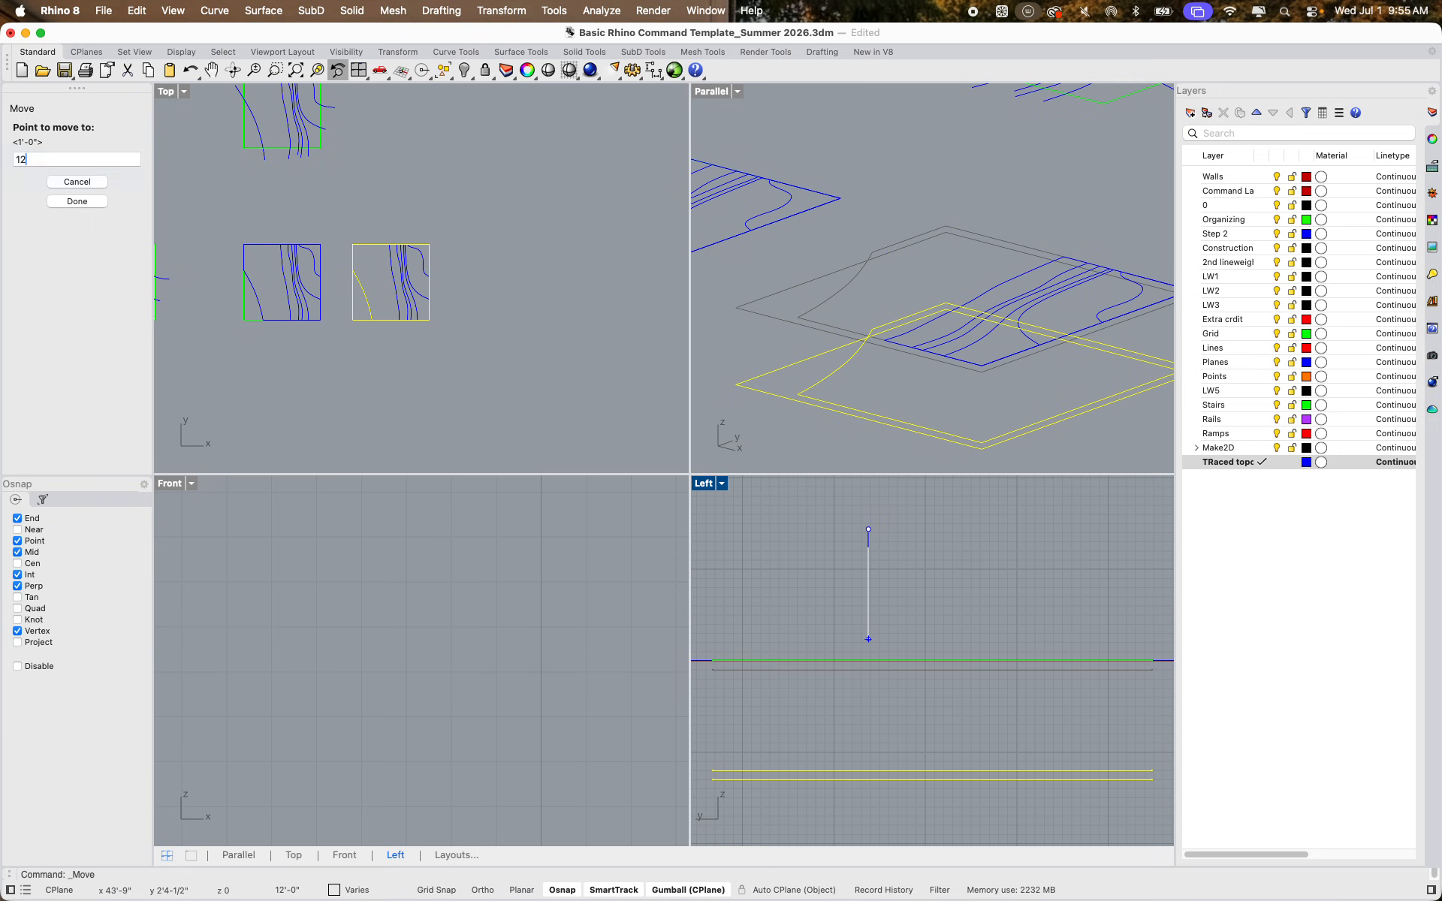
key(F8)
shift+click(877, 579)
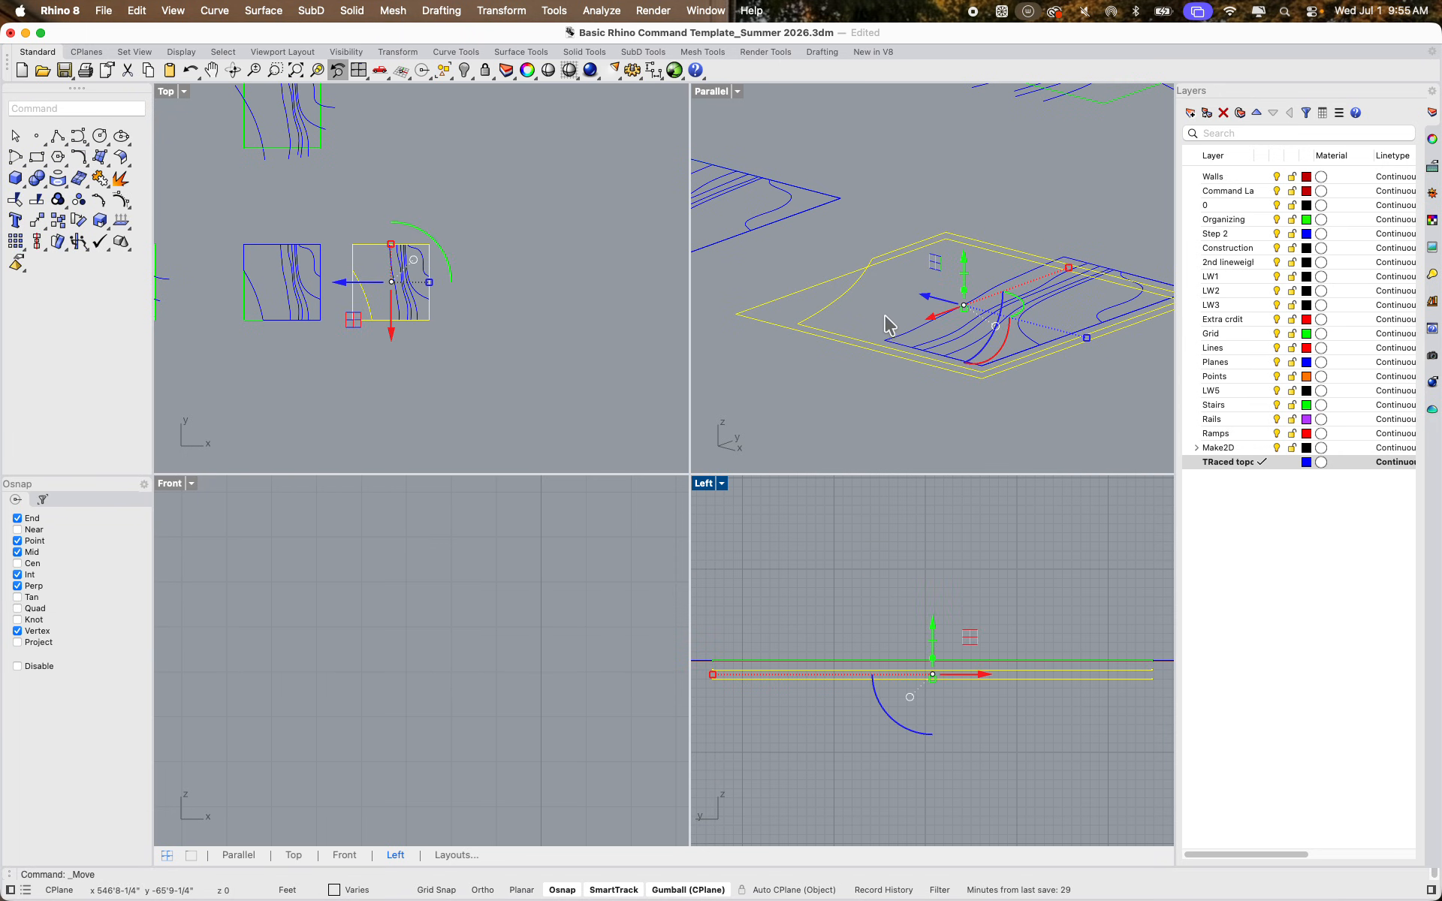
Move the base square and the two lowest contour curves straight down 1'-0"
drag(931, 329, 814, 263)
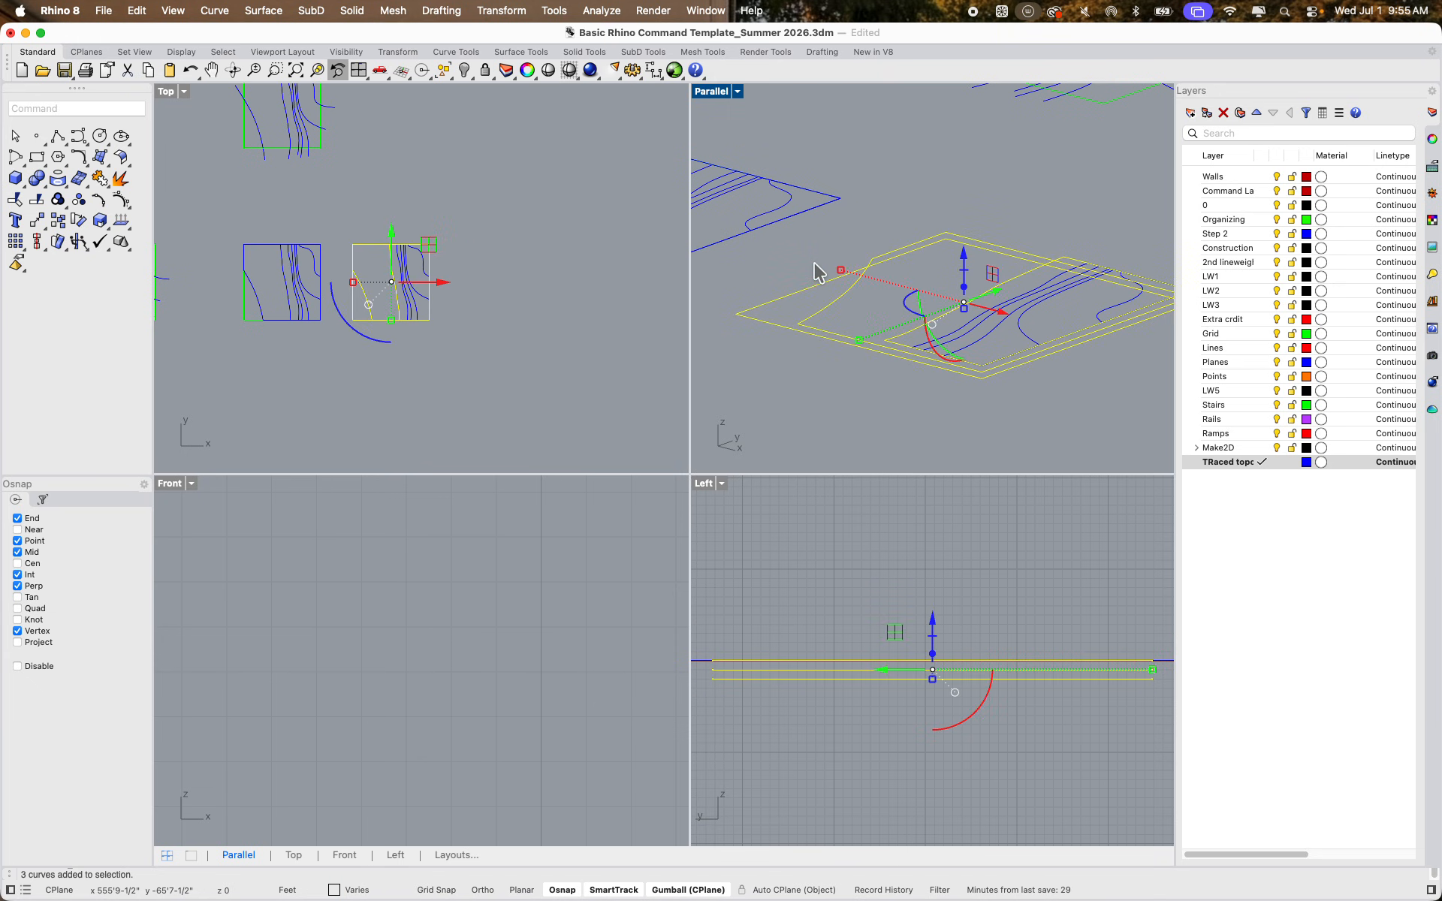
key(Return)
click(853, 573)
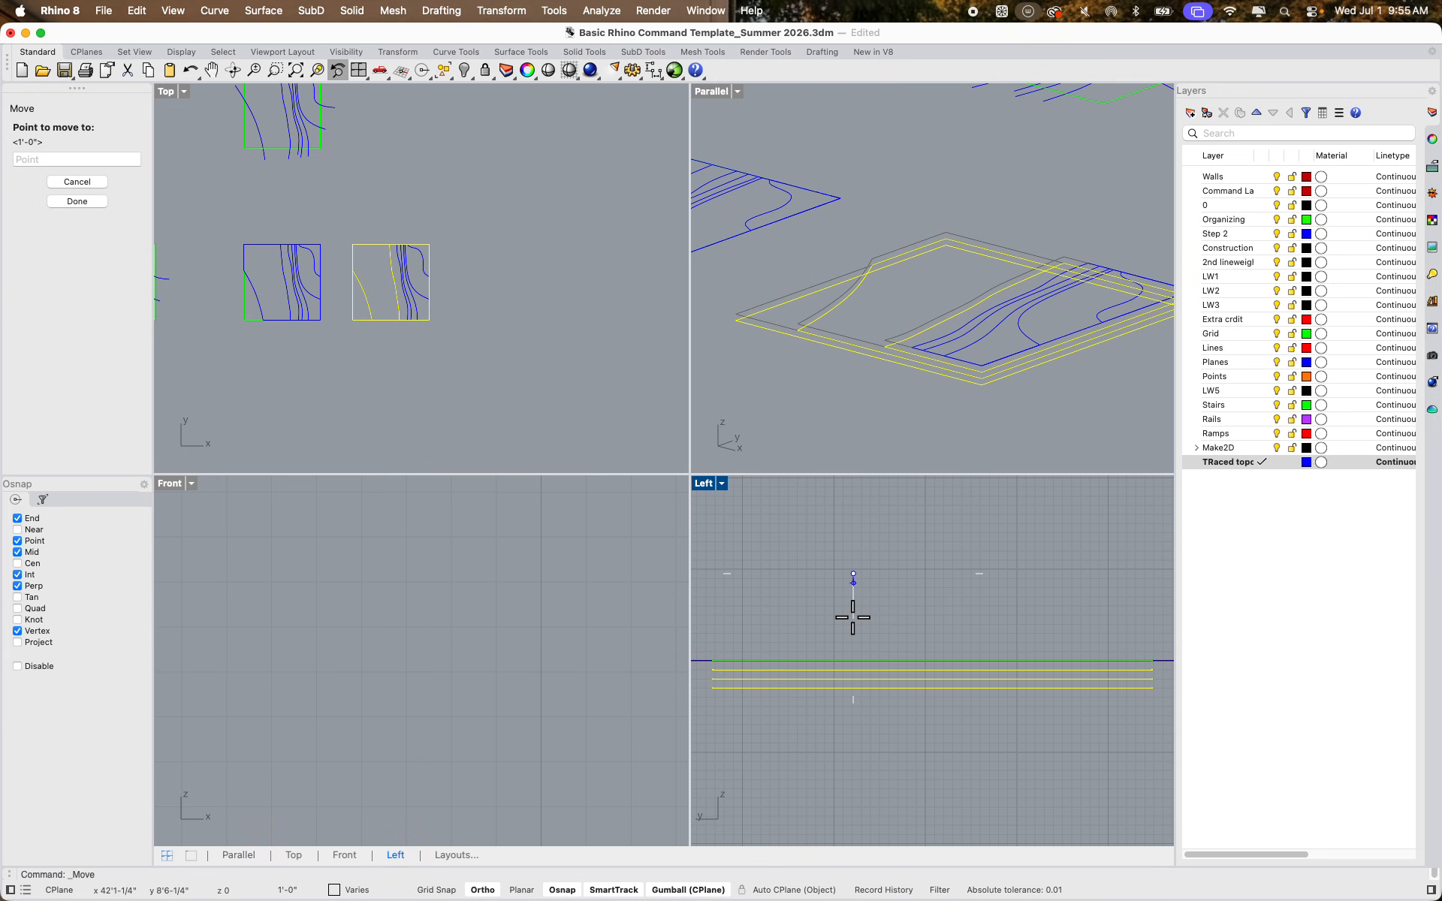
shift+click(851, 615)
Move the base square and the three lowest contour curves straight down 1'-0" in the Left view
click(901, 289)
scroll(913, 305, up, 10)
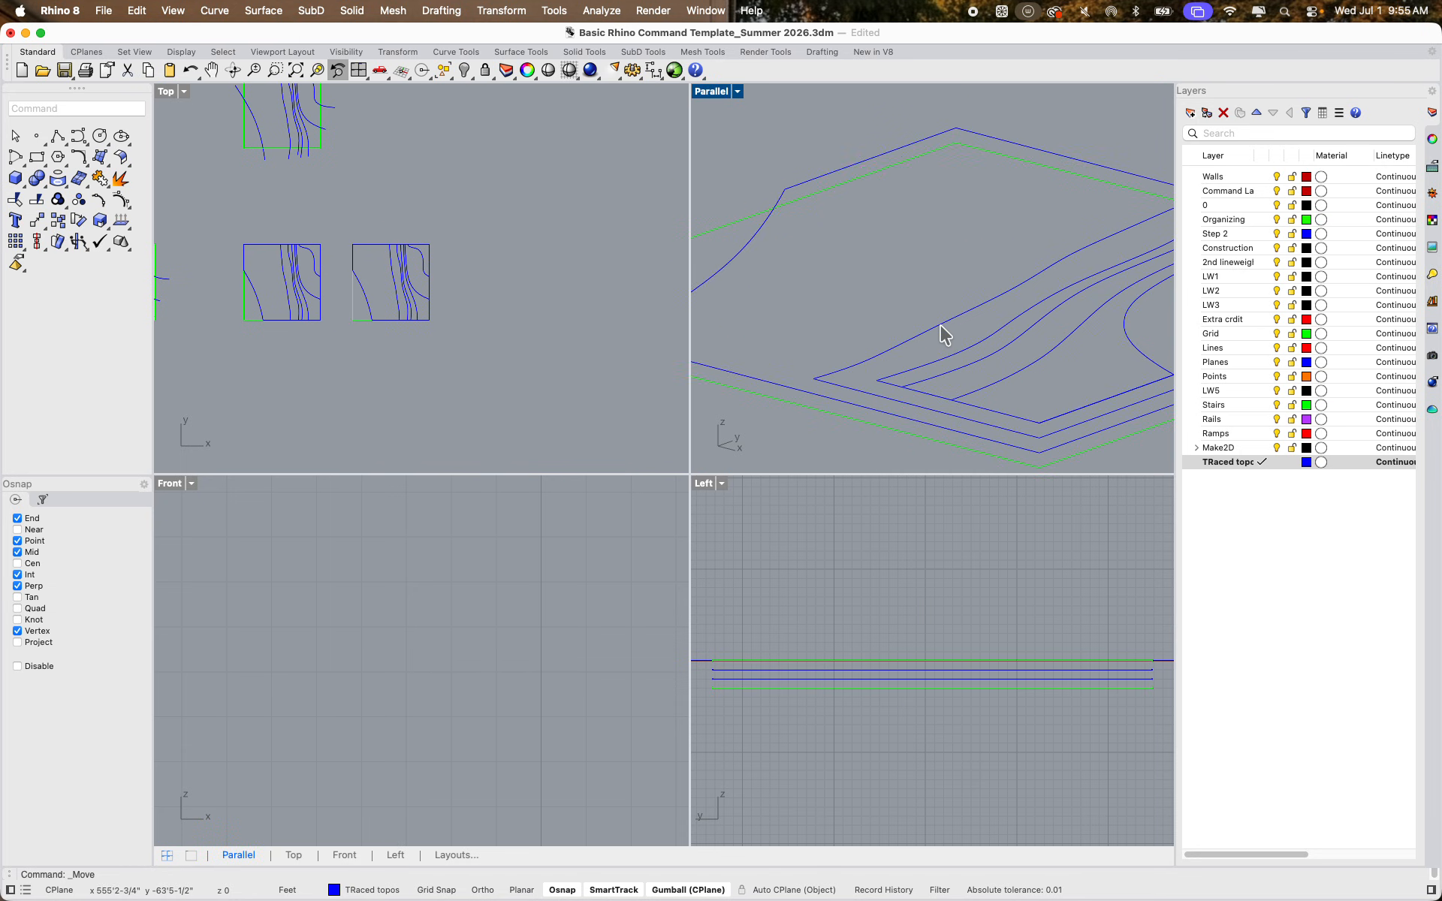
drag(969, 394, 799, 106)
scroll(854, 206, down, 5)
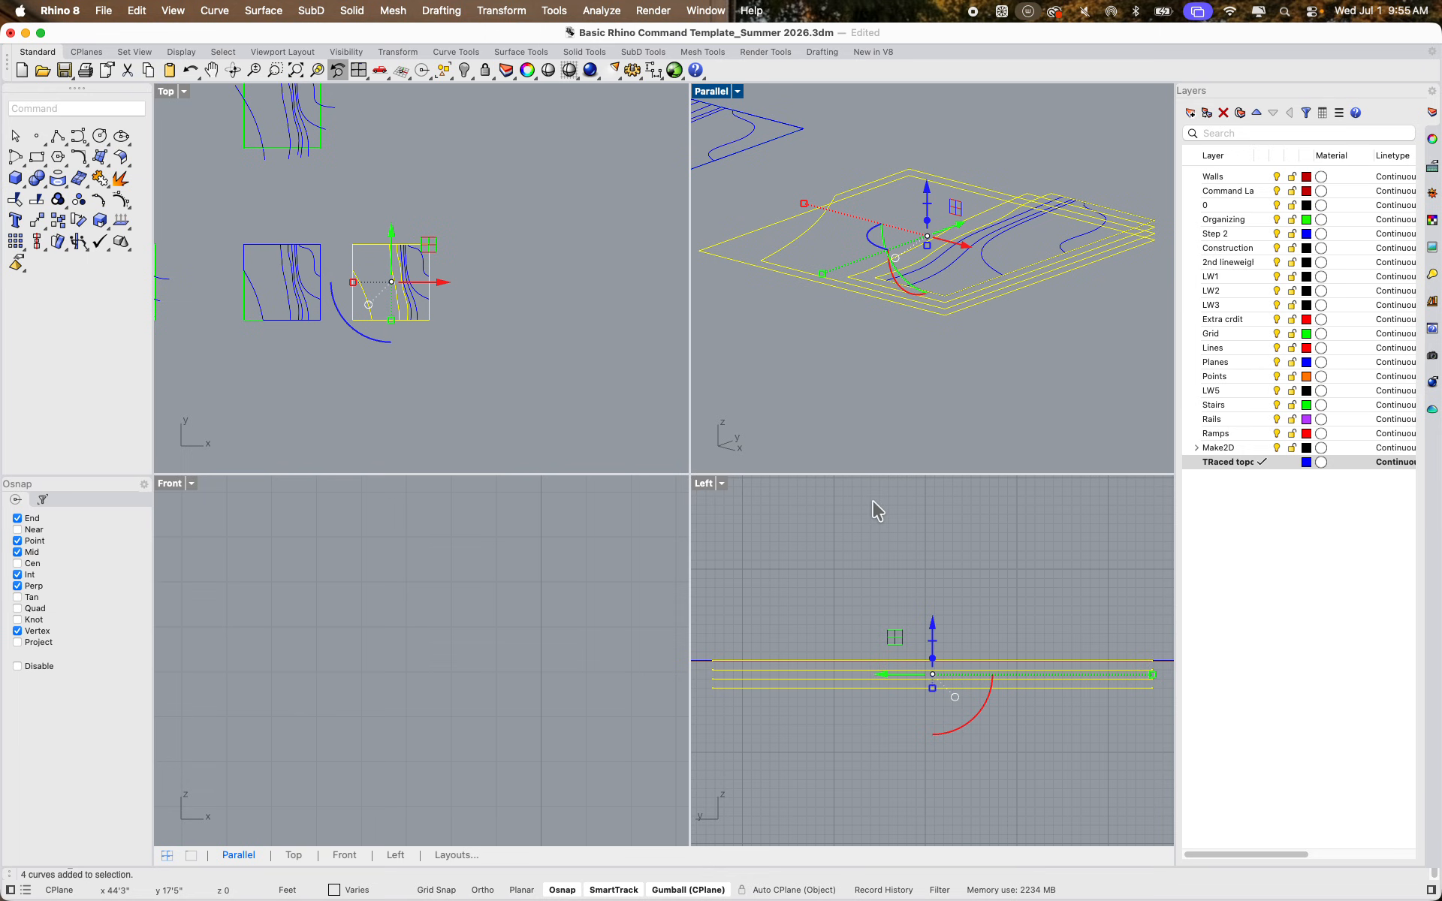
key(Return)
click(879, 534)
text(1)
key(Return)
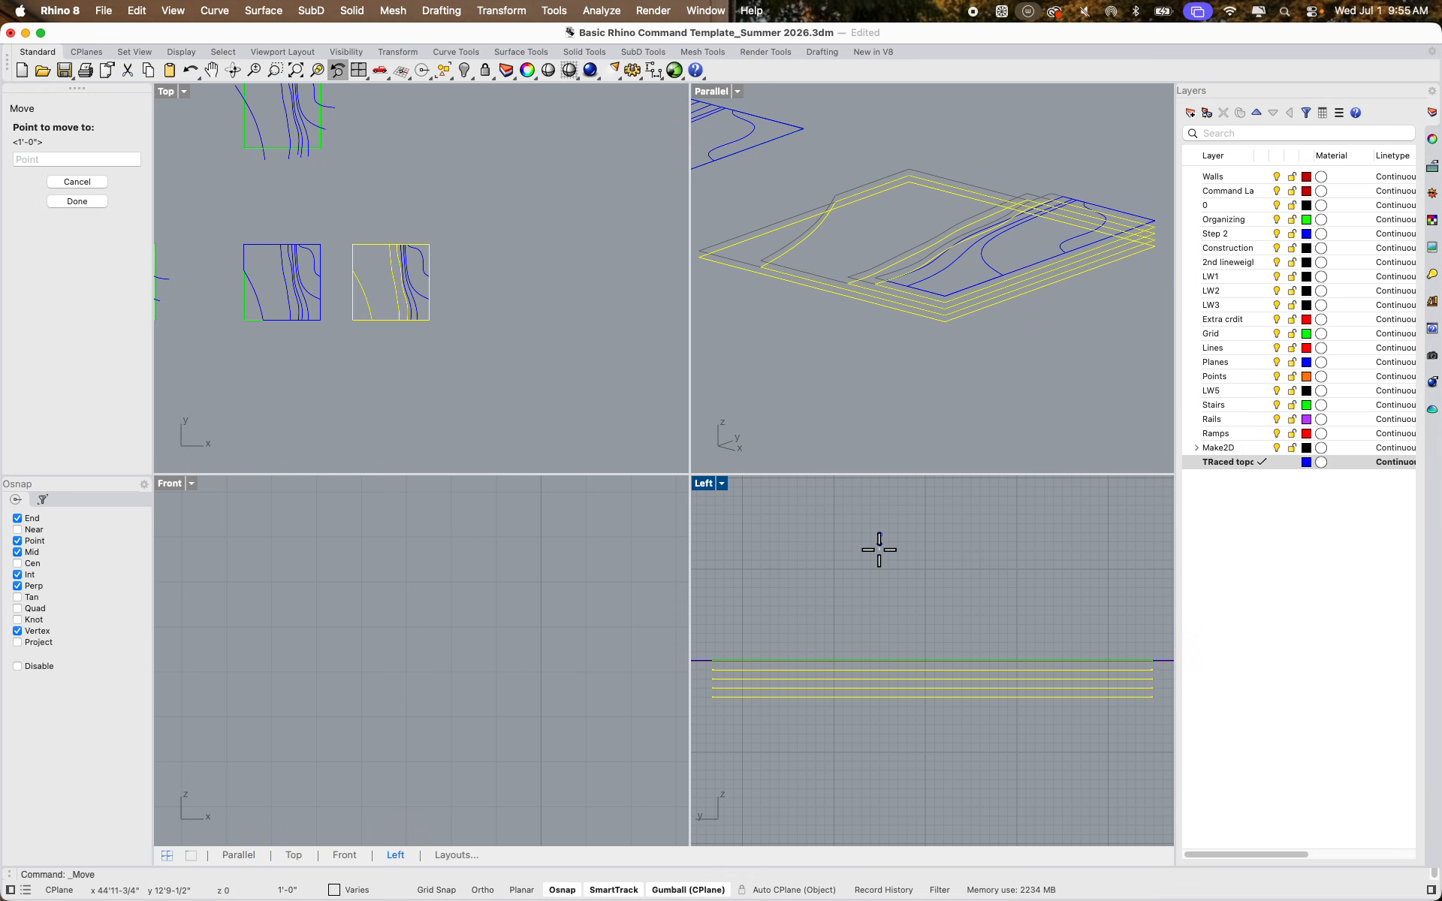
shift+click(879, 583)
Examine the closely spaced contour curves near the front corner to tell apart their levels
scroll(1006, 248, up, 6)
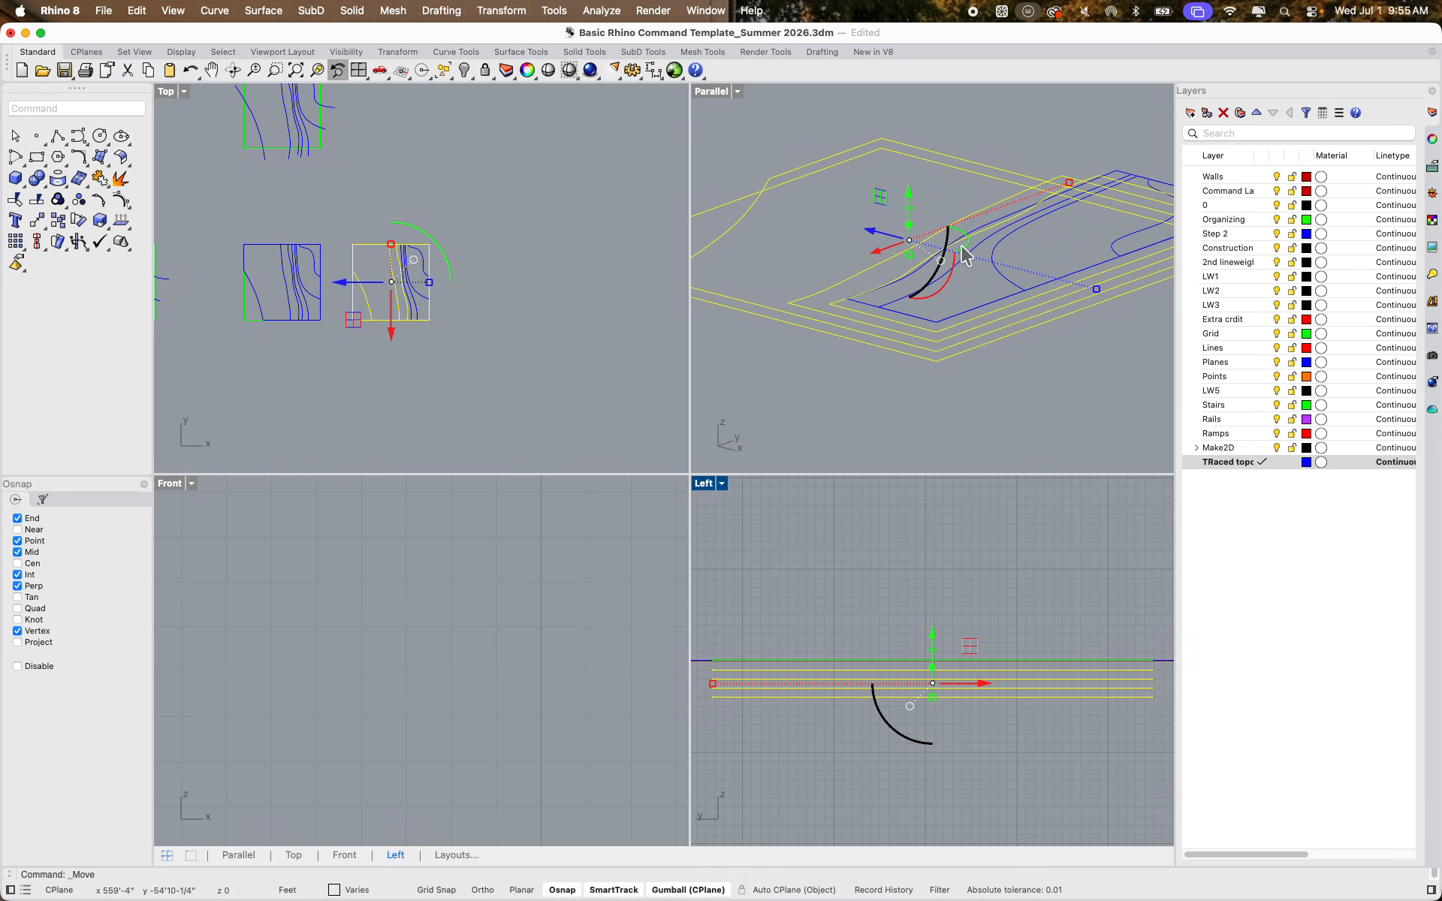
scroll(905, 313, down, 5)
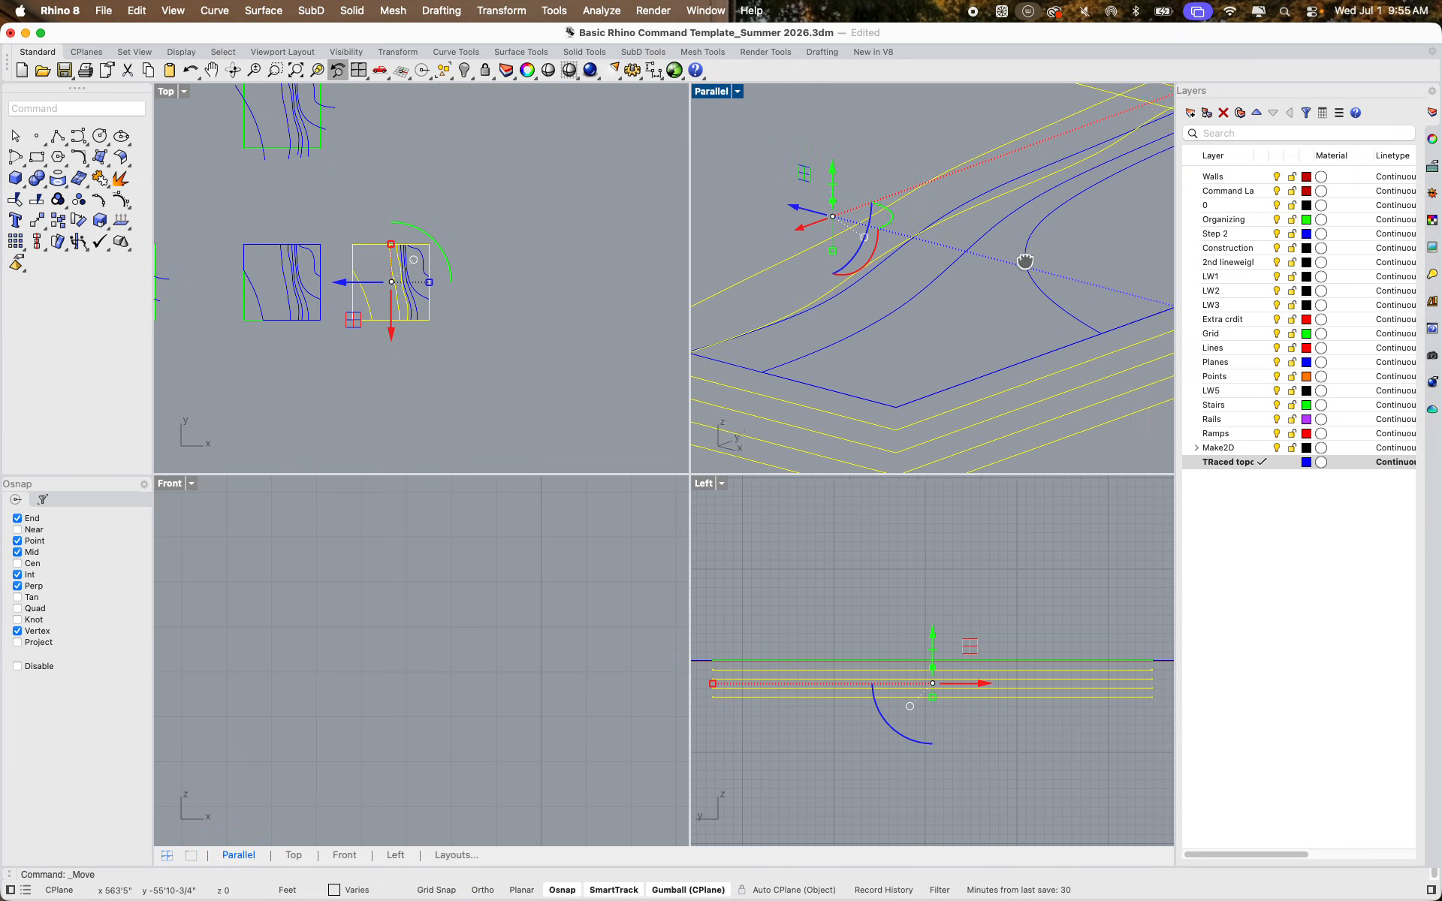
click(839, 354)
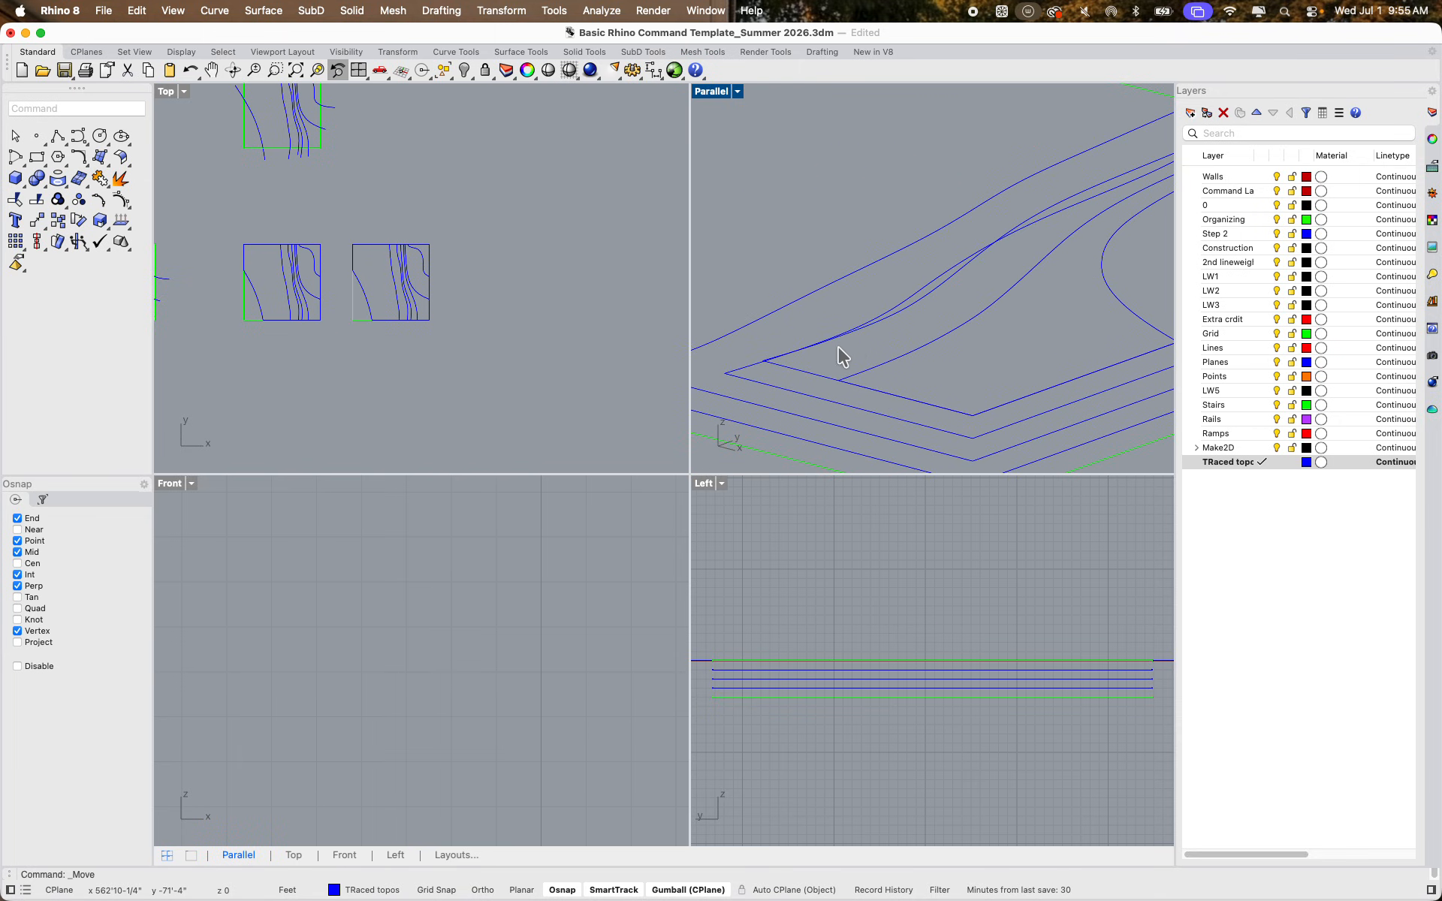
scroll(838, 349, up, 5)
scroll(792, 385, down, 8)
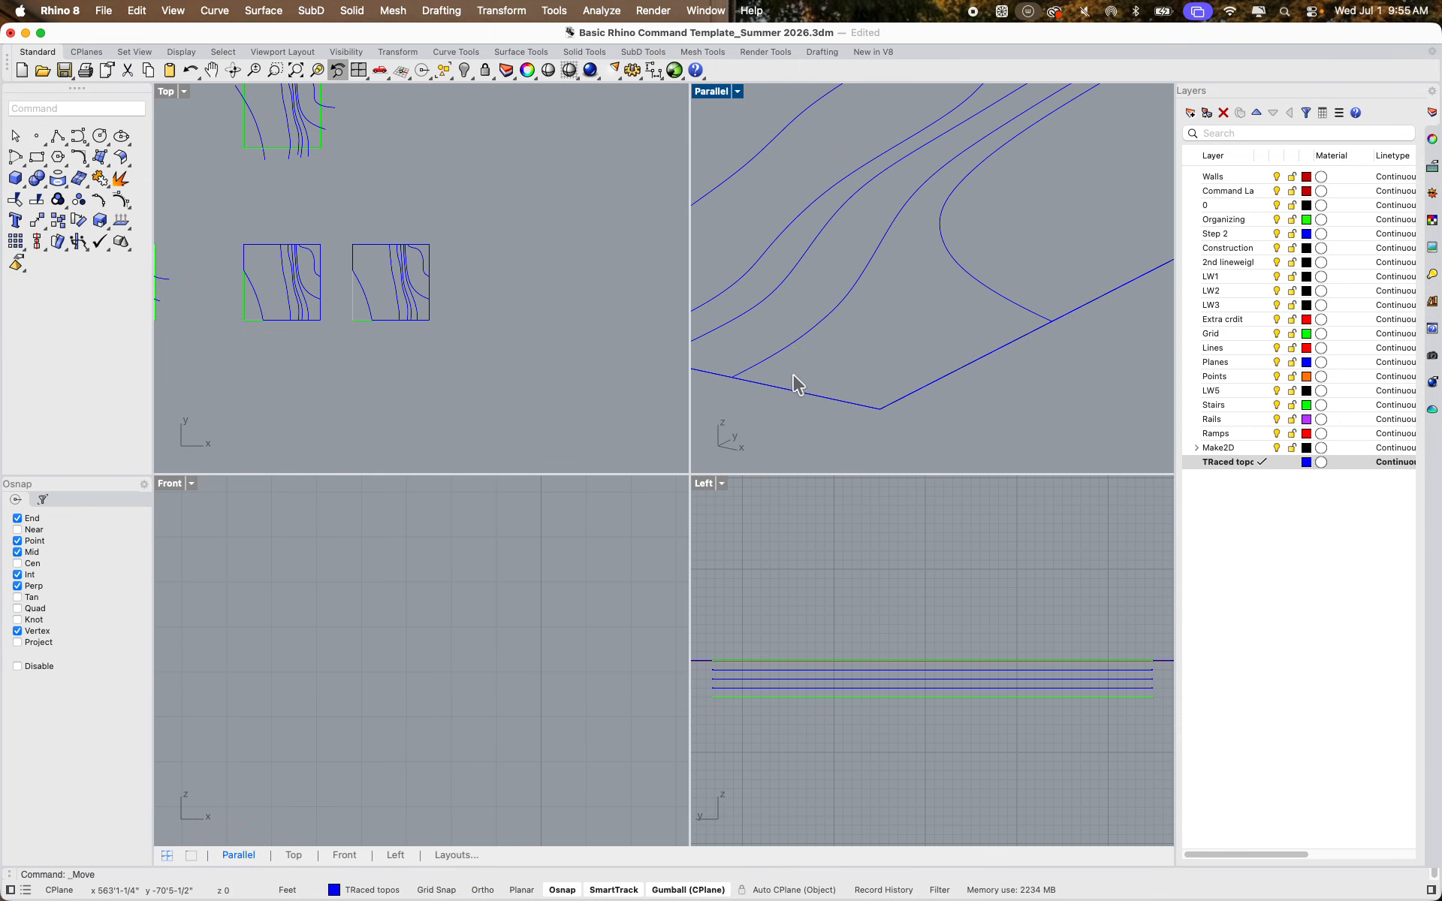
scroll(980, 356, down, 6)
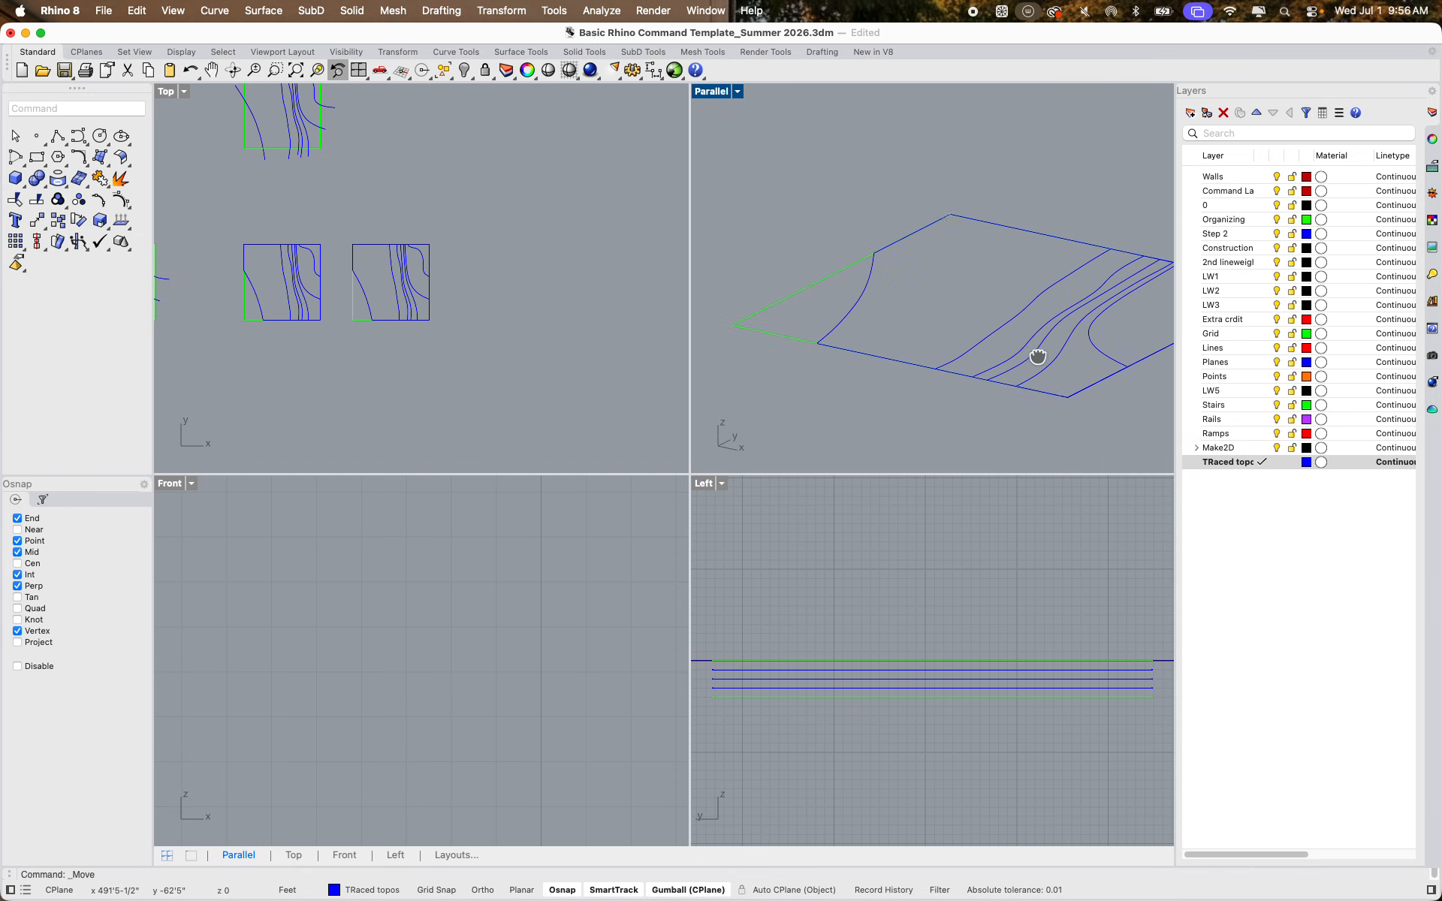
scroll(879, 320, up, 10)
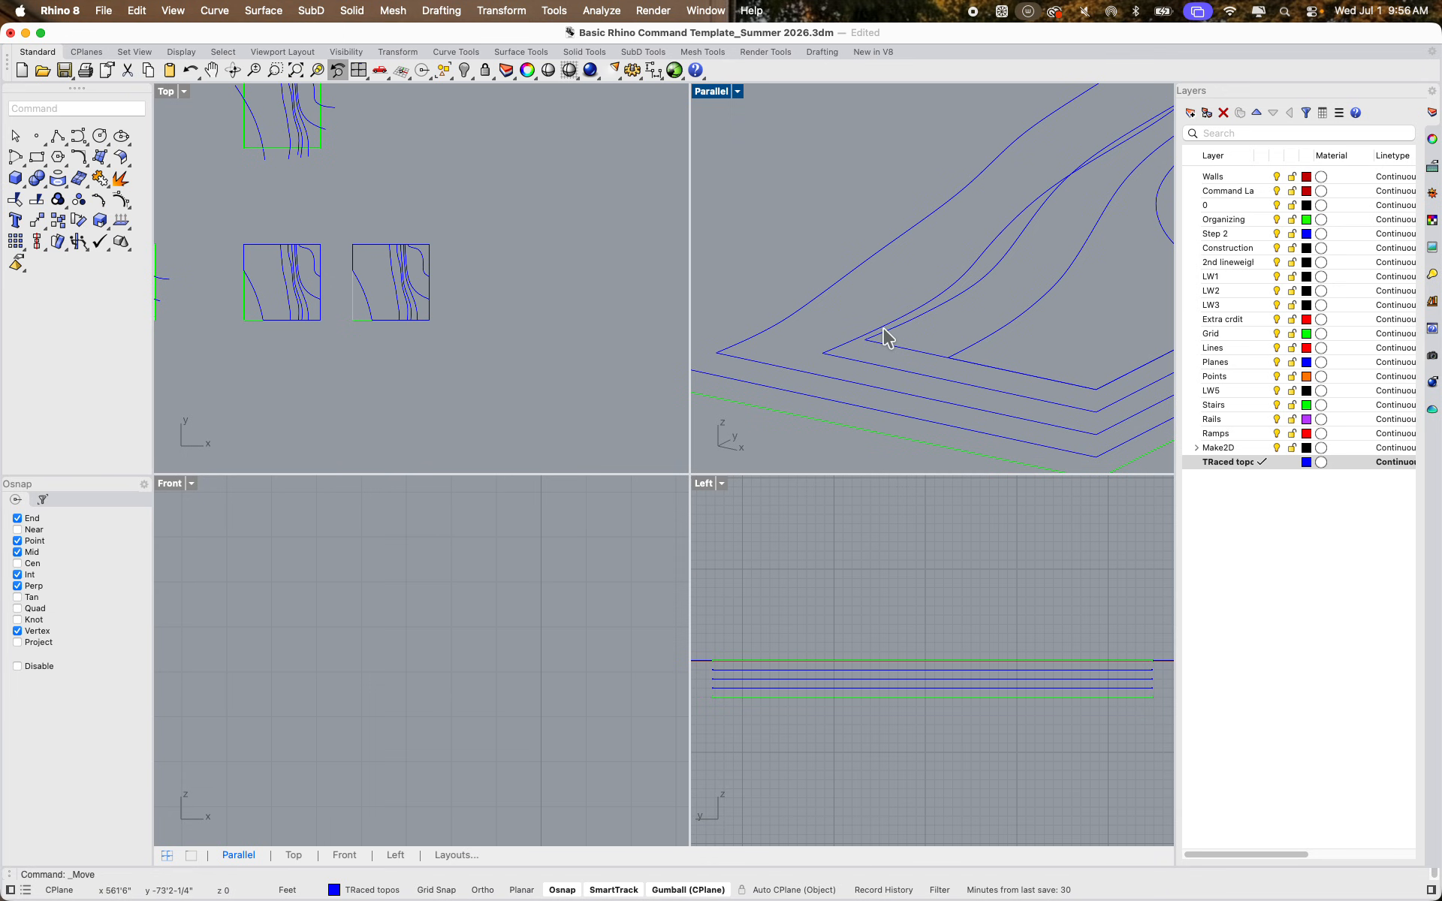
click(880, 341)
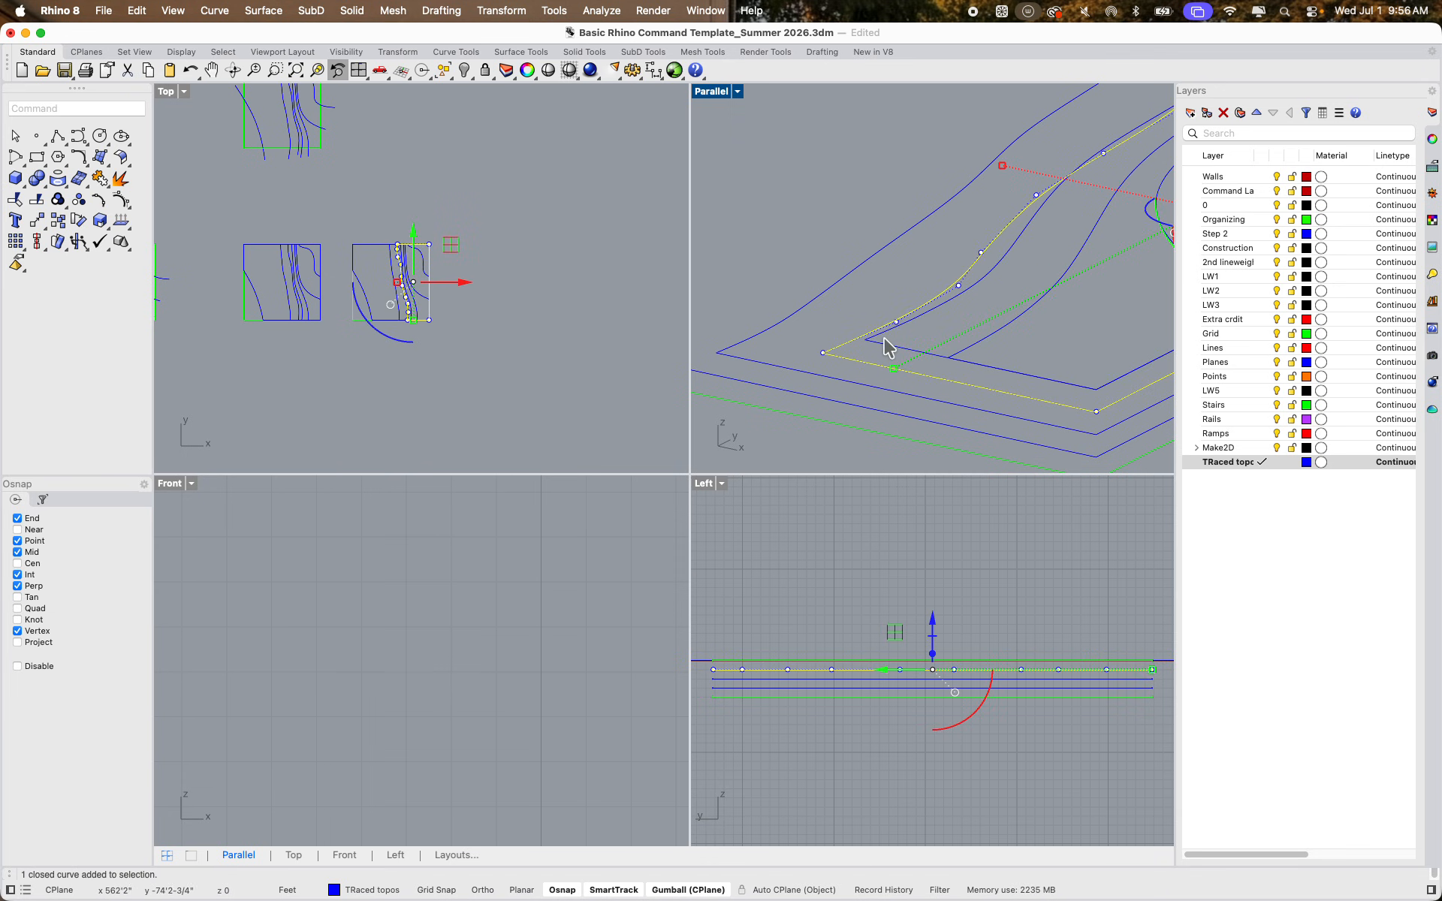
mouse_move(923, 317)
right_down()
mouse_move(958, 303)
mouse_move(939, 324)
mouse_move(946, 270)
mouse_move(926, 306)
right_up()
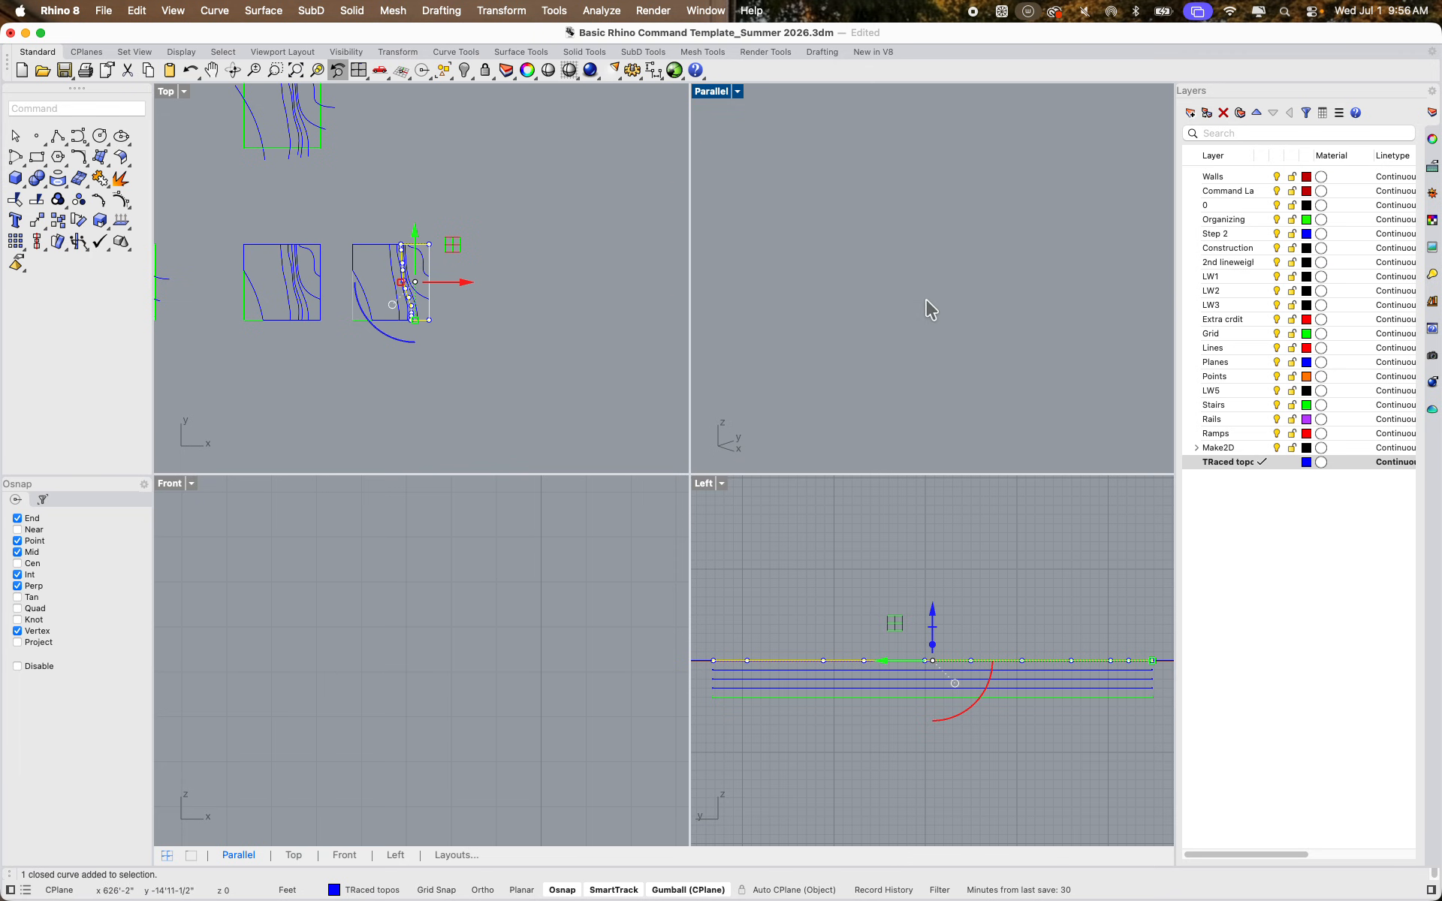
Move the base square and the four lowest contour curves straight down 12" in the Left view
click(317, 69)
right_drag(804, 196, 1066, 207)
click(1073, 213)
scroll(1026, 238, up, 5)
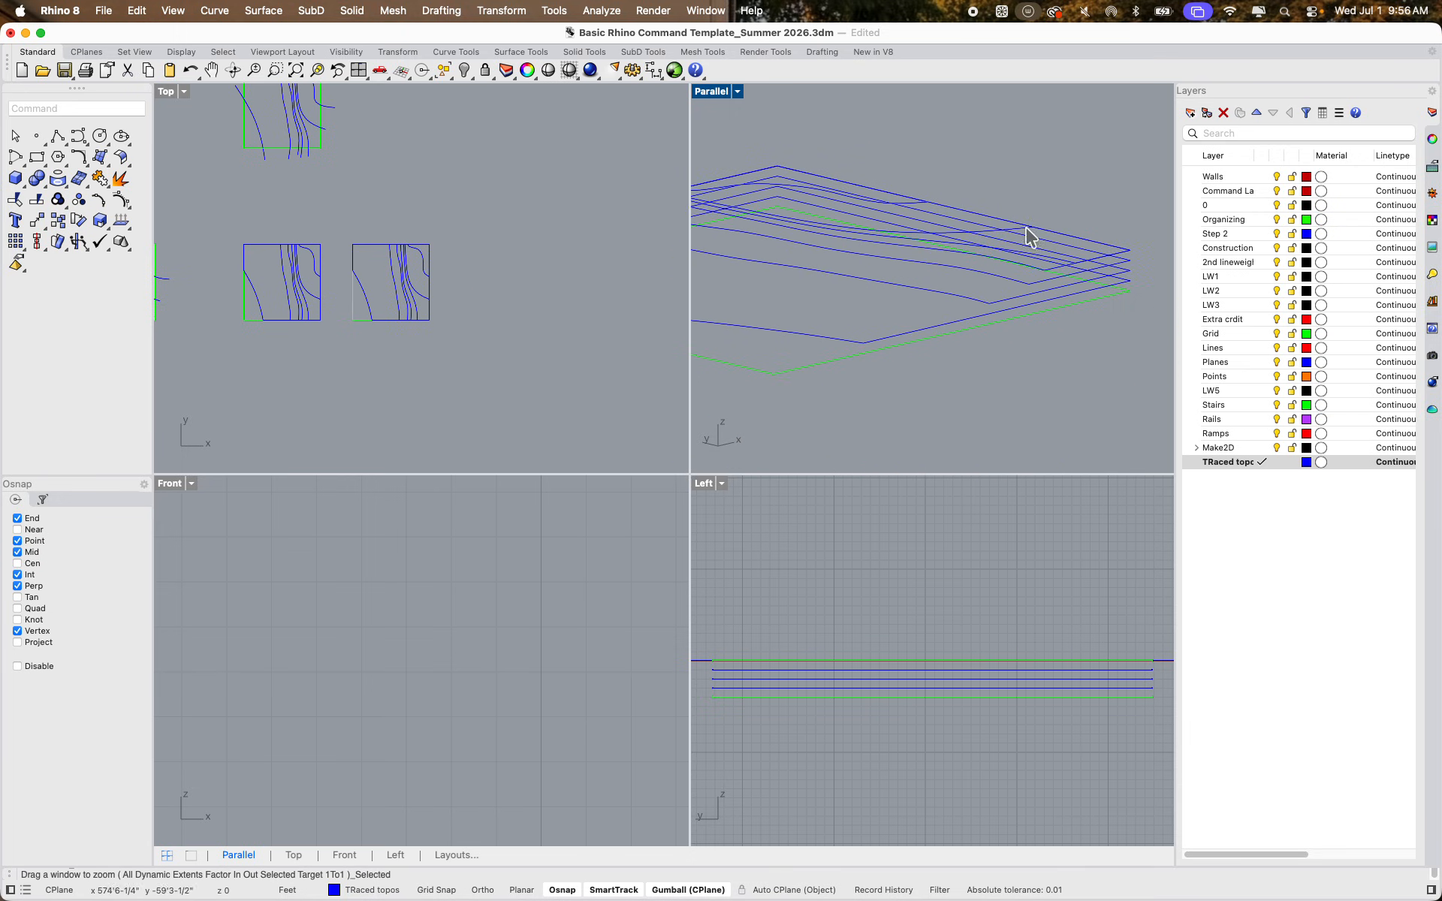
drag(1080, 385, 996, 324)
drag(992, 403, 962, 273)
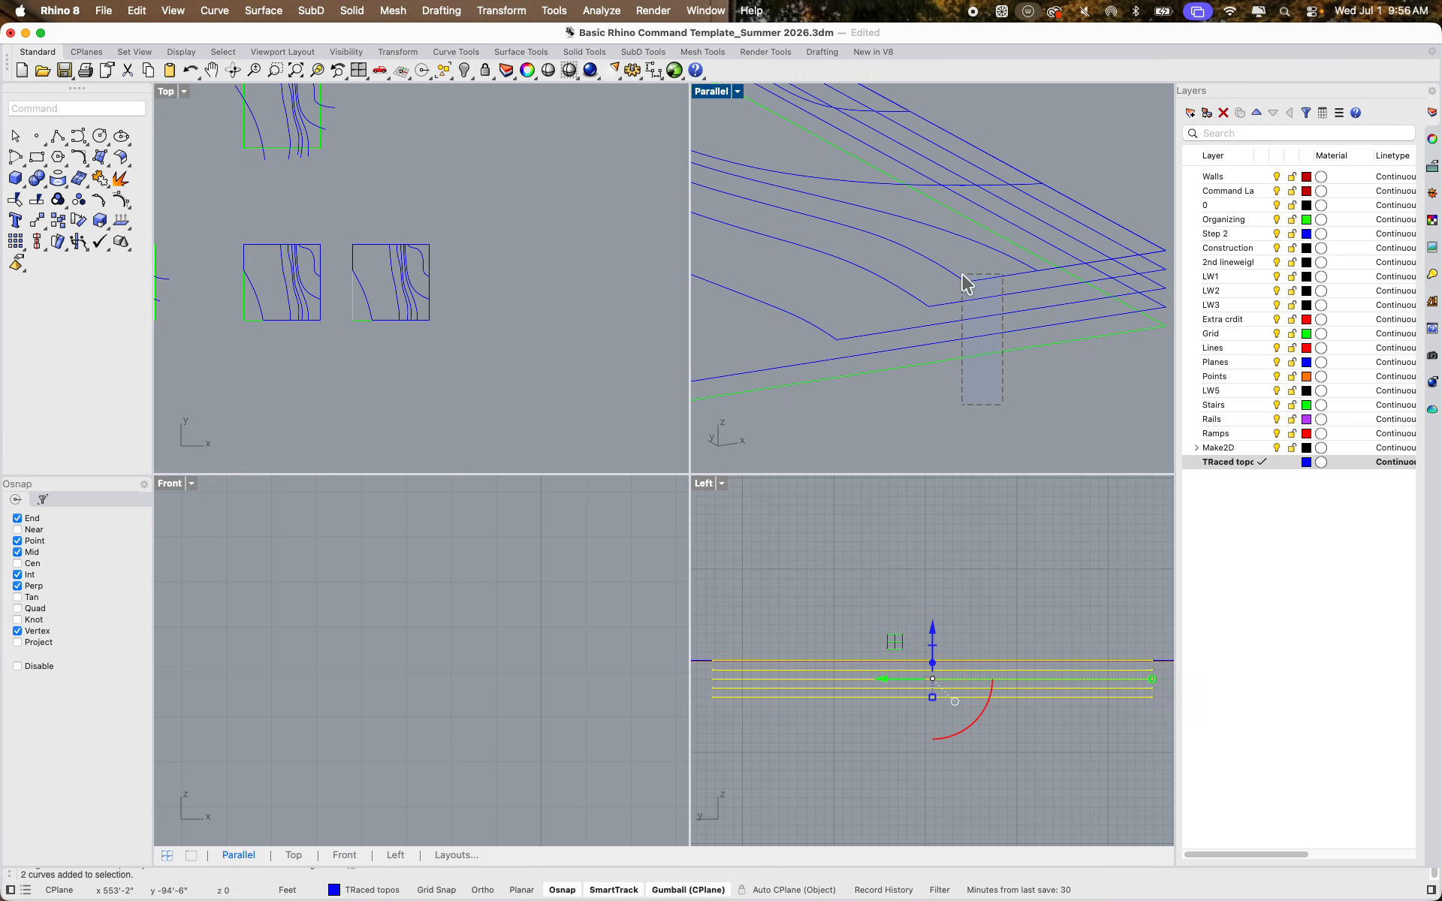
right_click(928, 479)
click(918, 520)
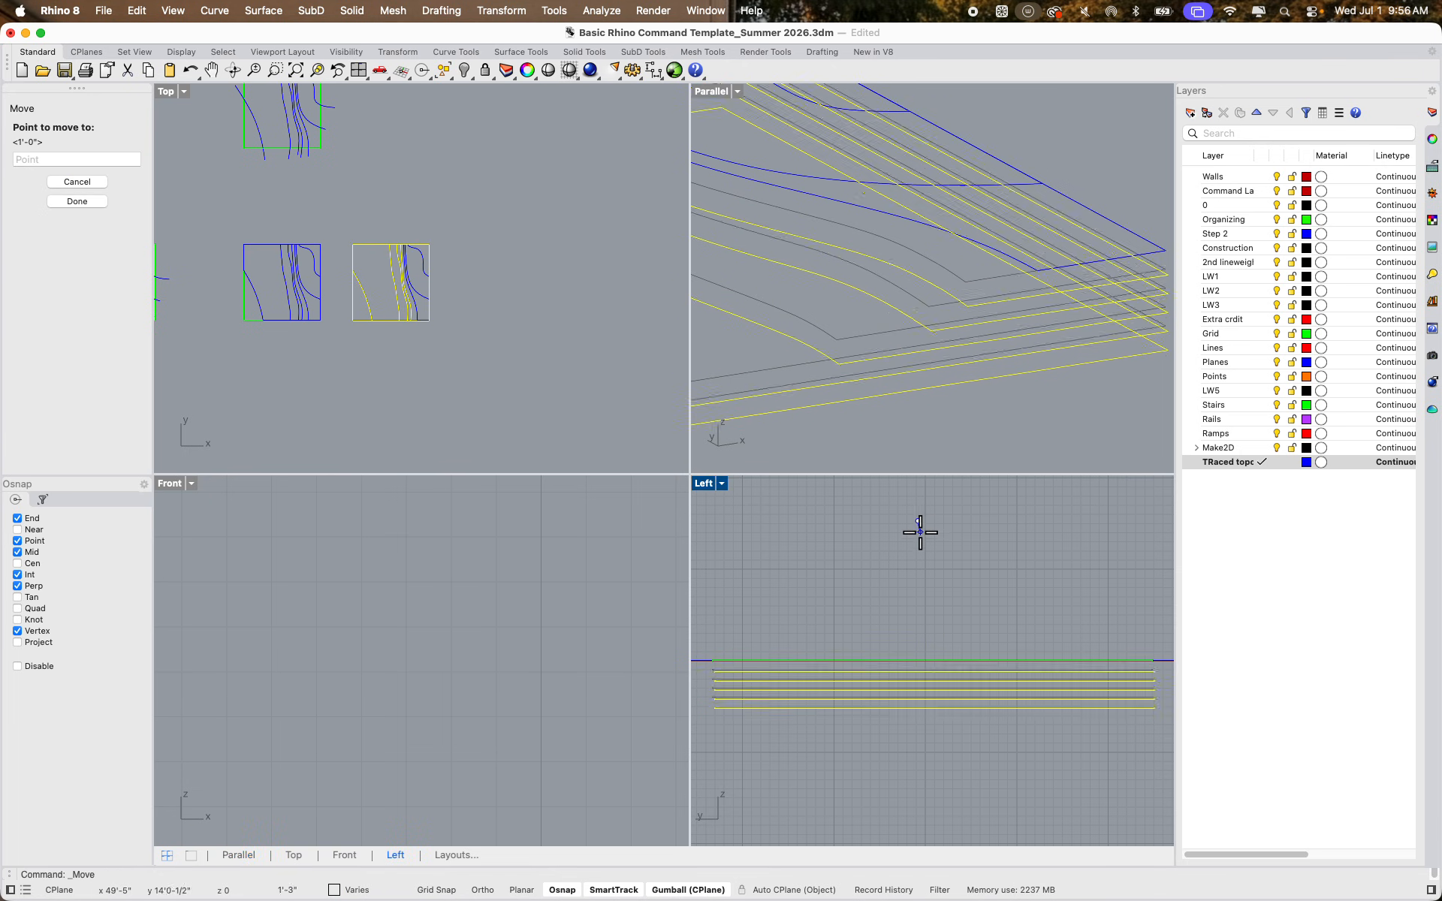
text(12")
key(Return)
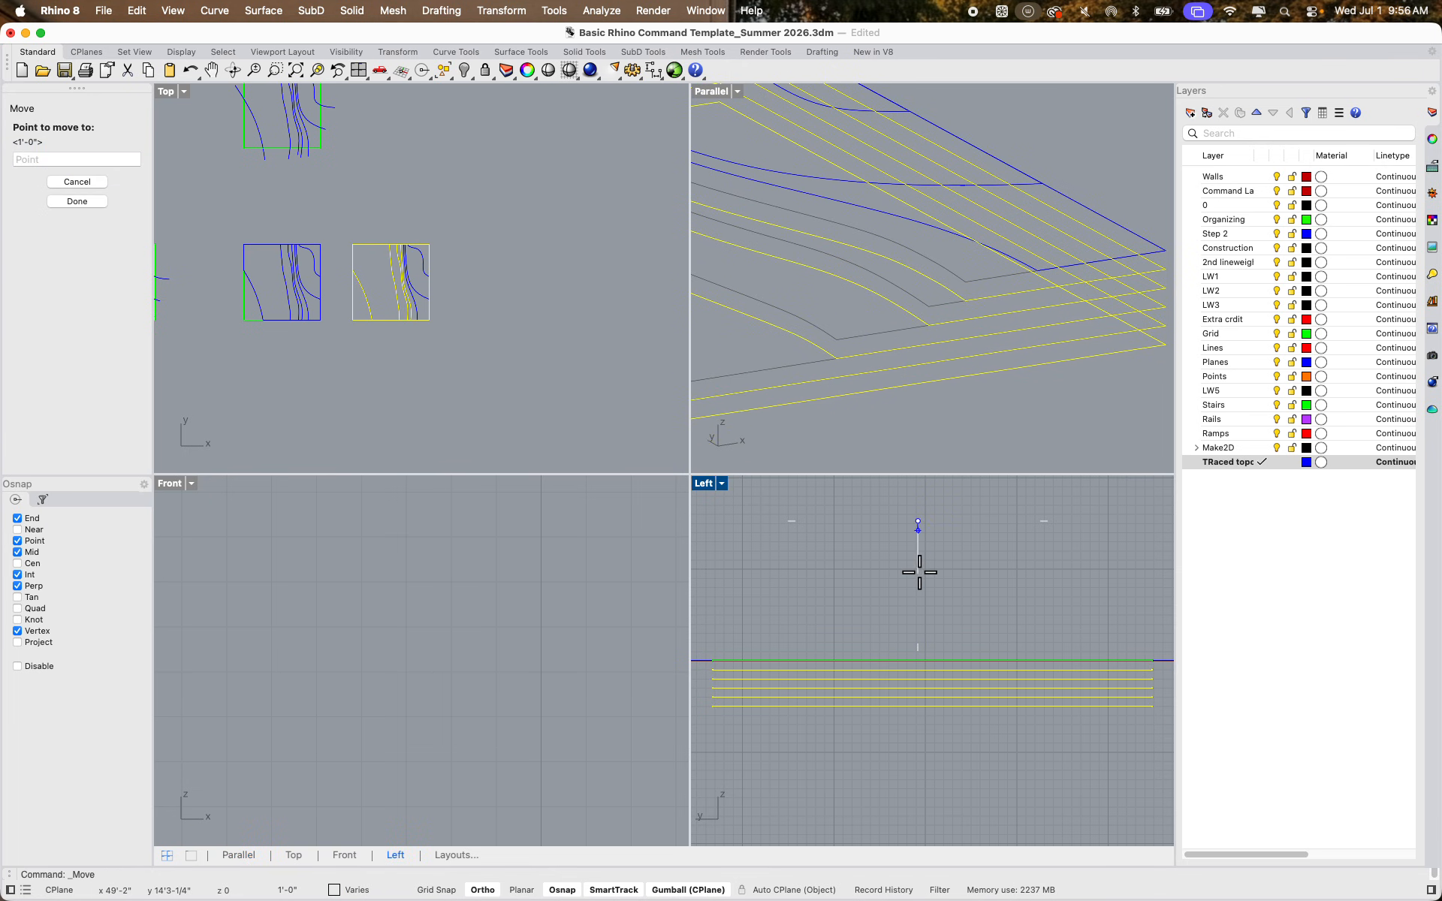
Move the base square and the five lowest contour curves straight down 12" in the Left view
click(1048, 412)
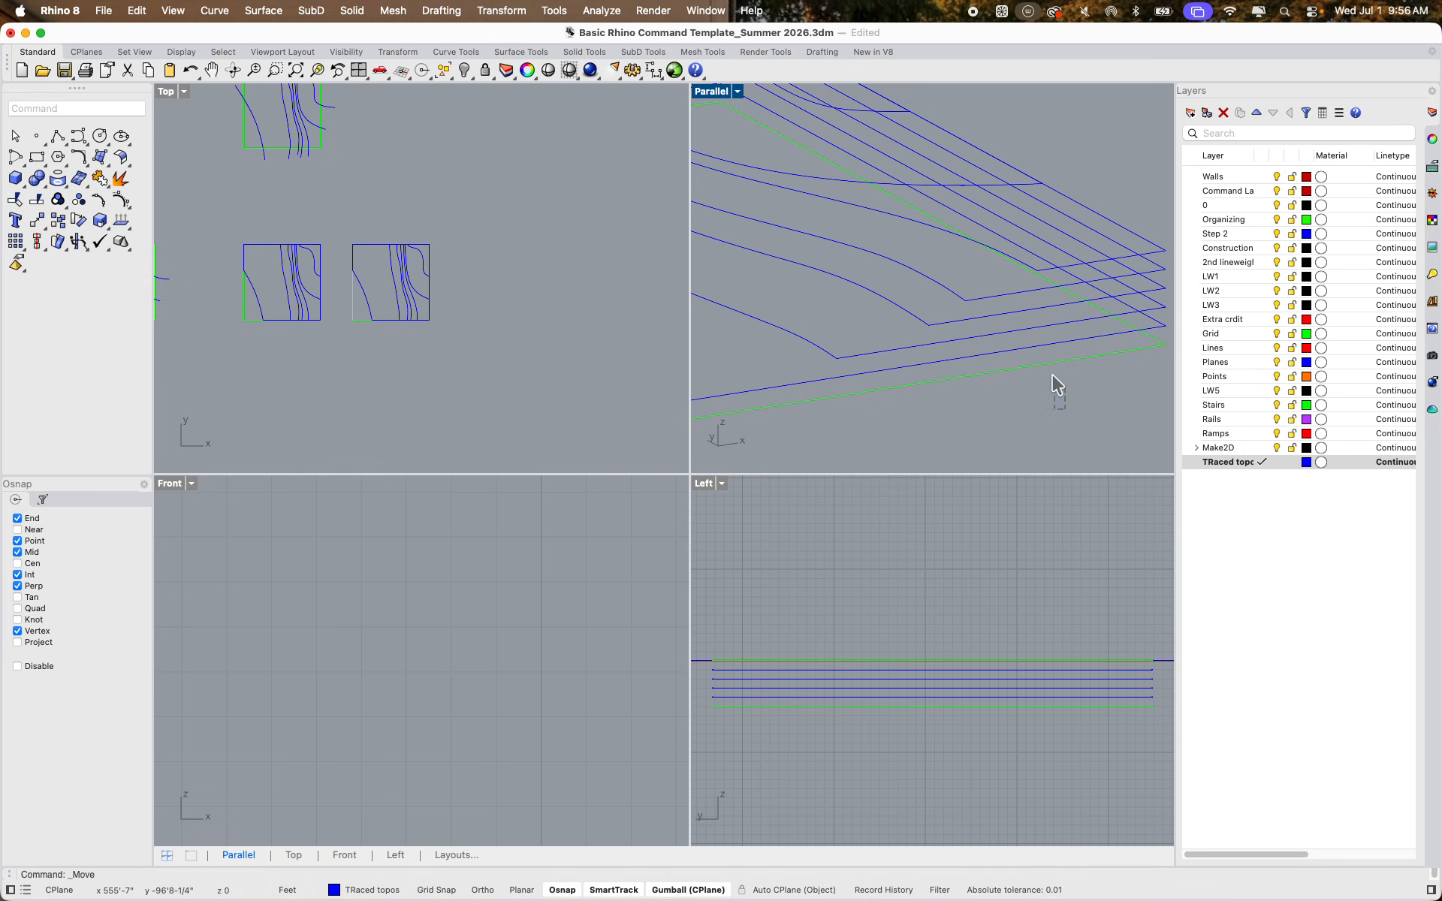
drag(1045, 250, 1045, 250)
text(move)
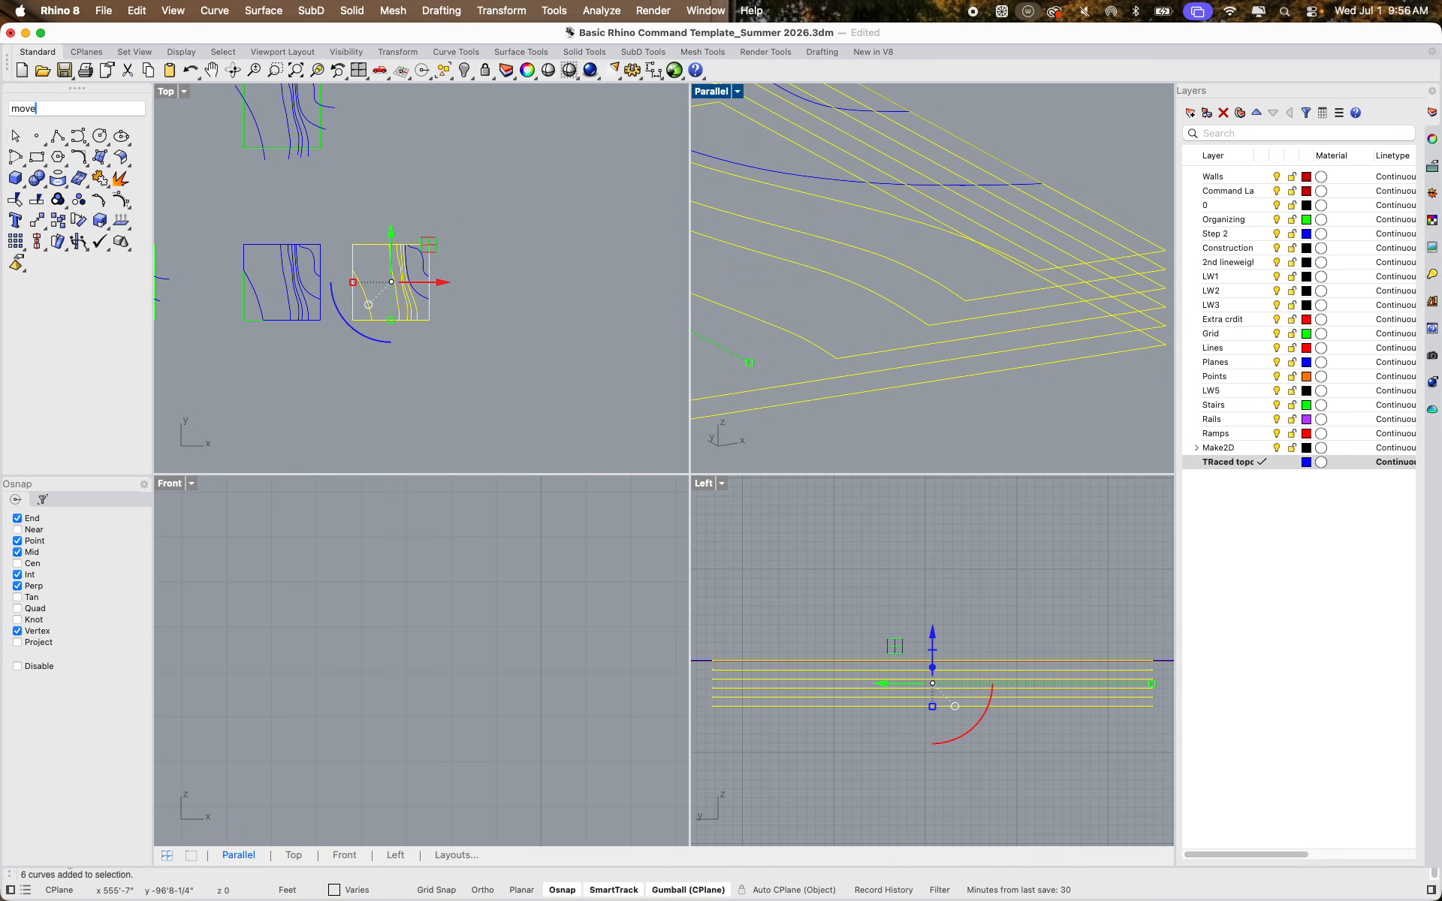
key(Return)
click(964, 553)
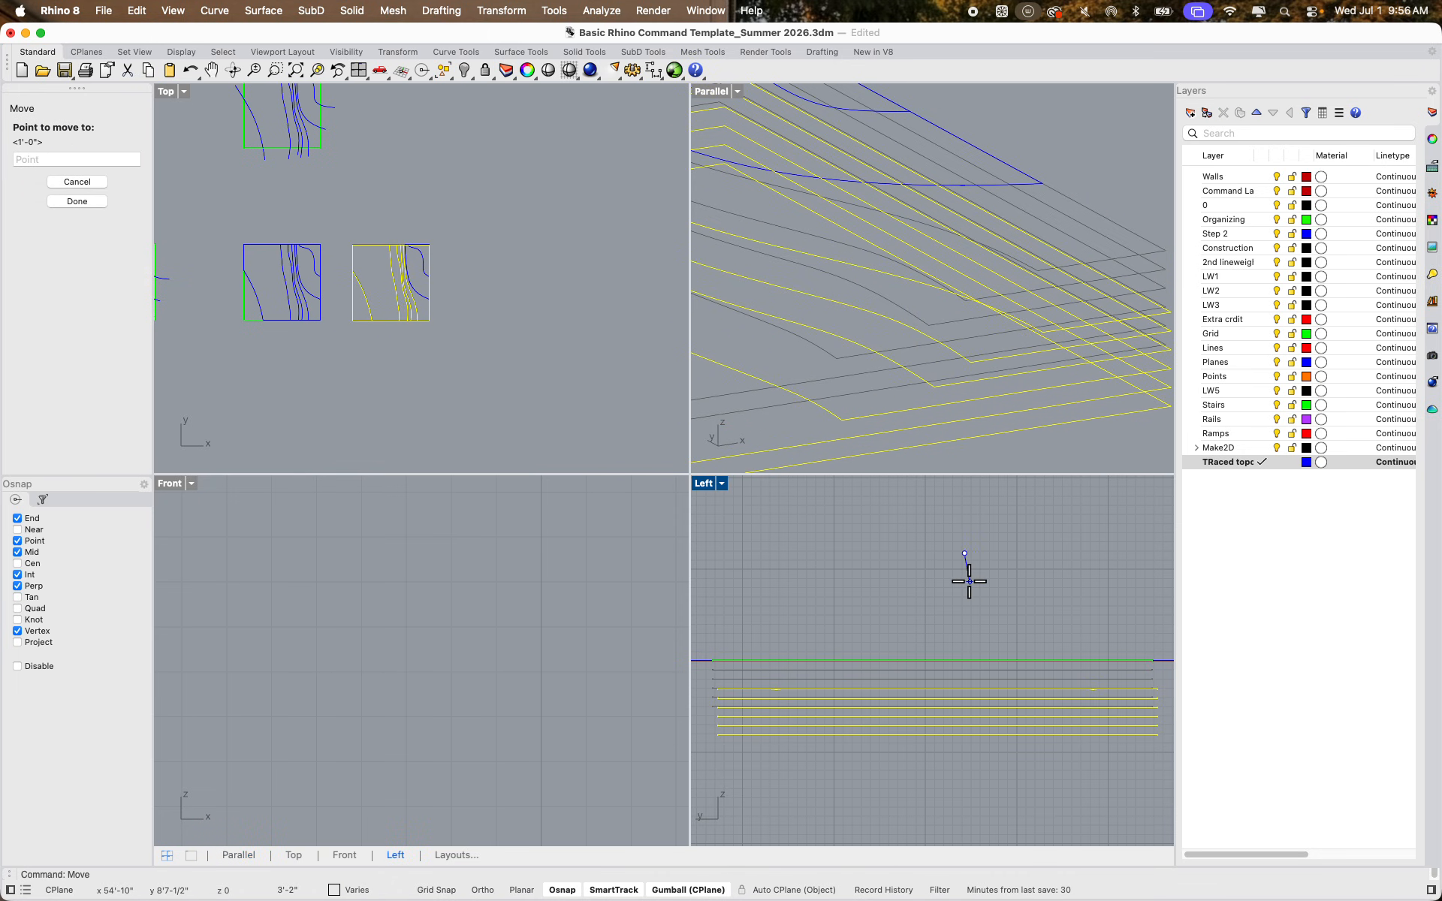
text(12)
key(Return)
key(shift)
click(964, 595)
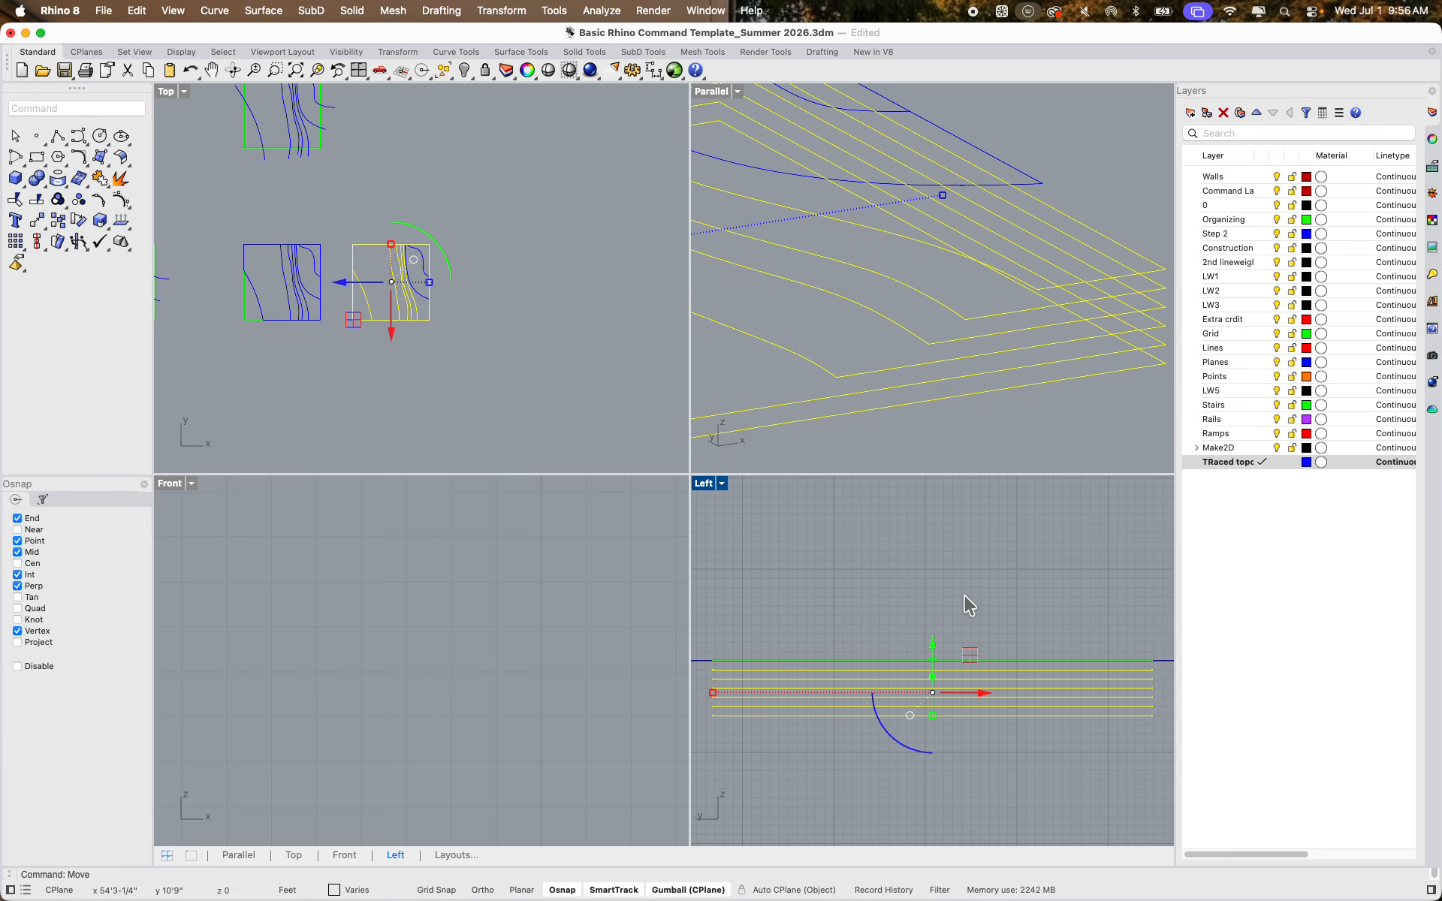
Move the base square and the six lowest contour curves straight down 12" in the Left view
drag(1071, 403, 1028, 169)
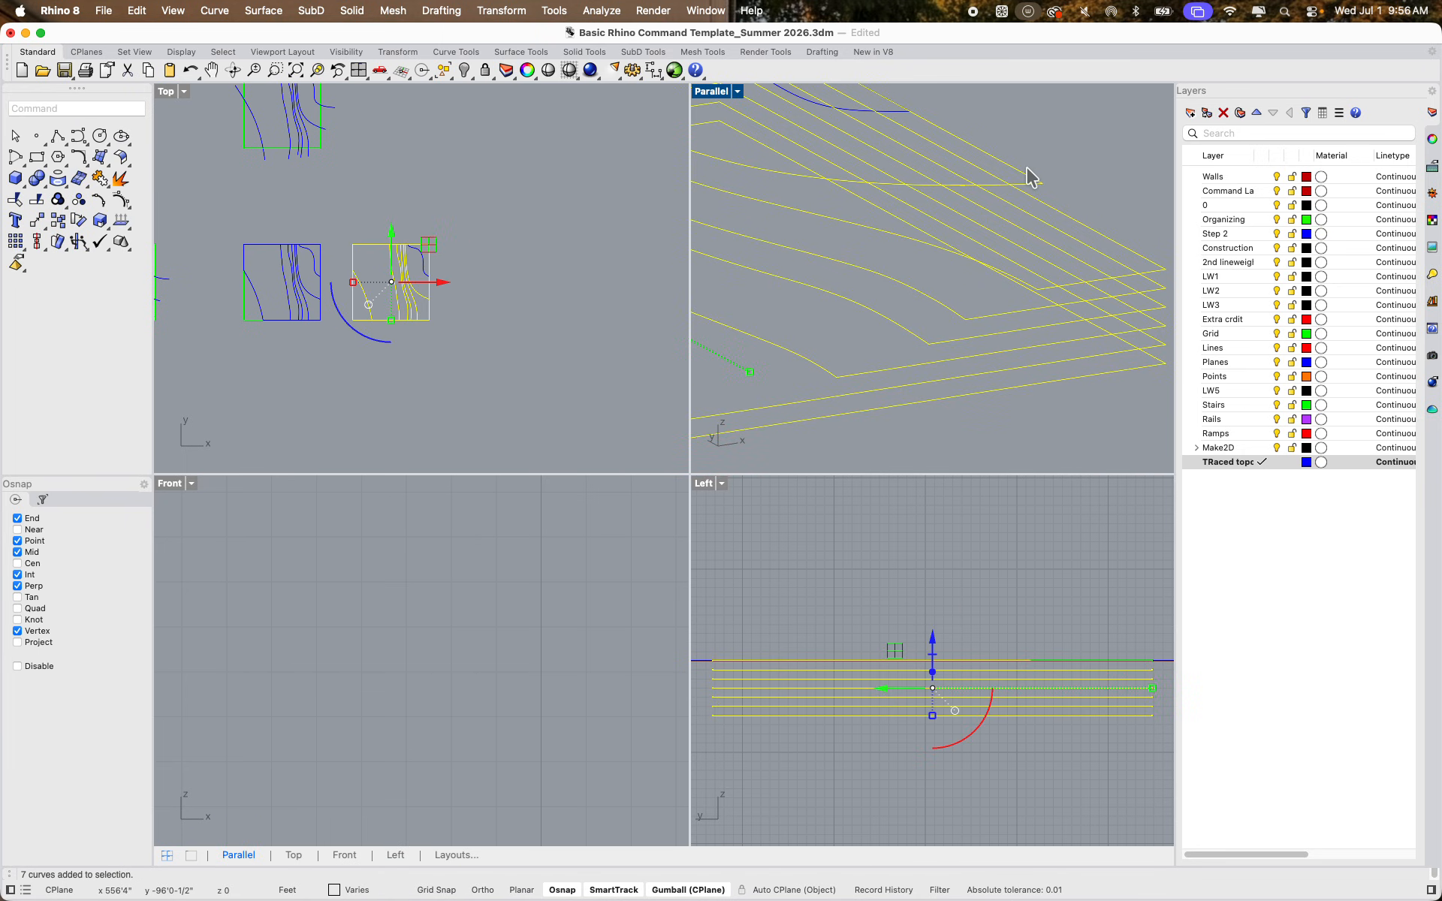
key(space)
click(925, 569)
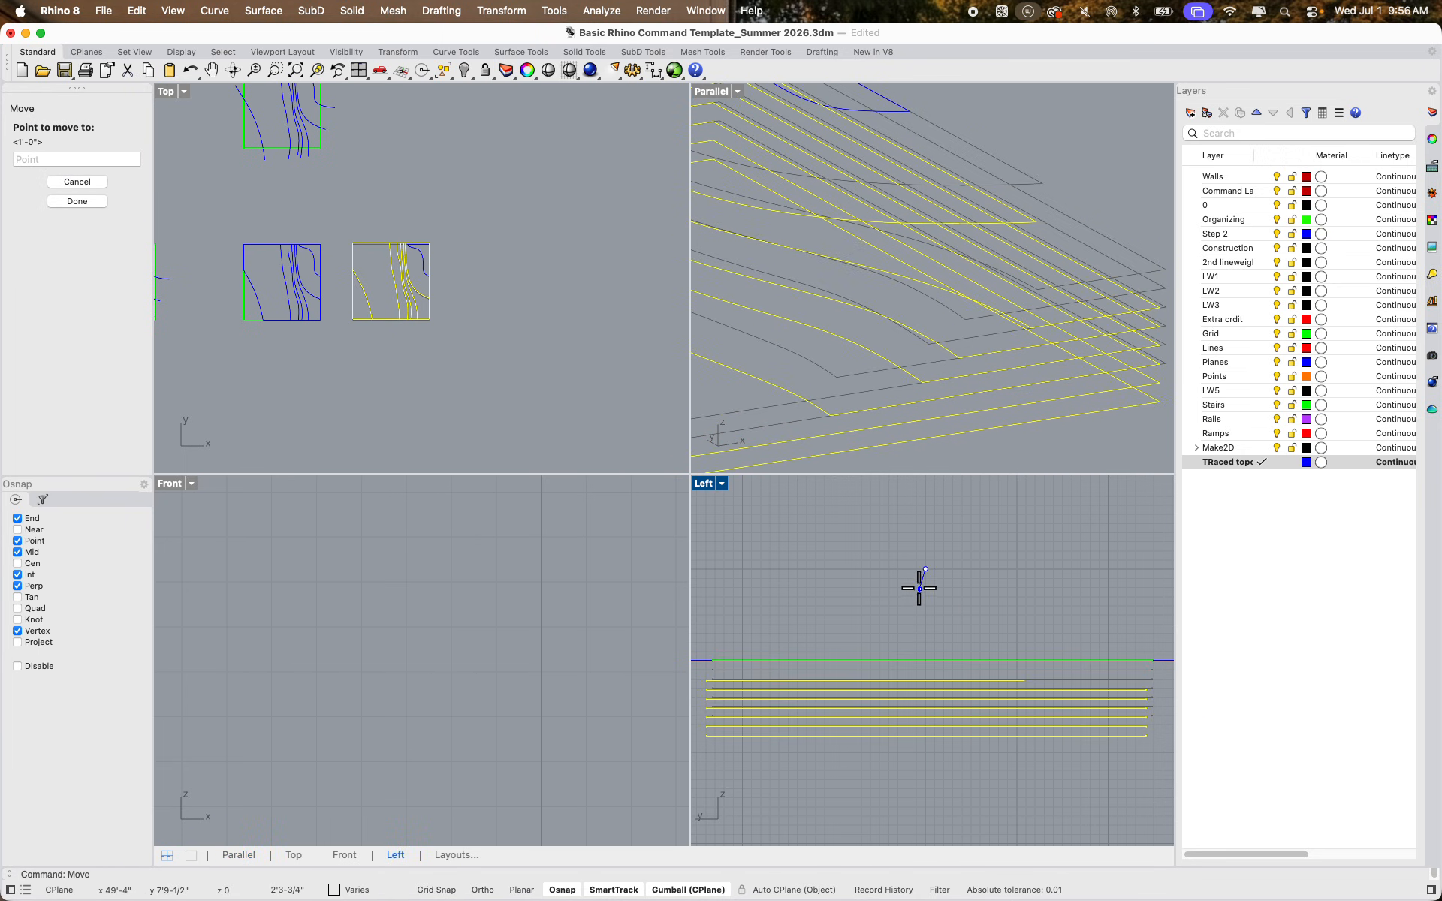
text(12)
key(Return)
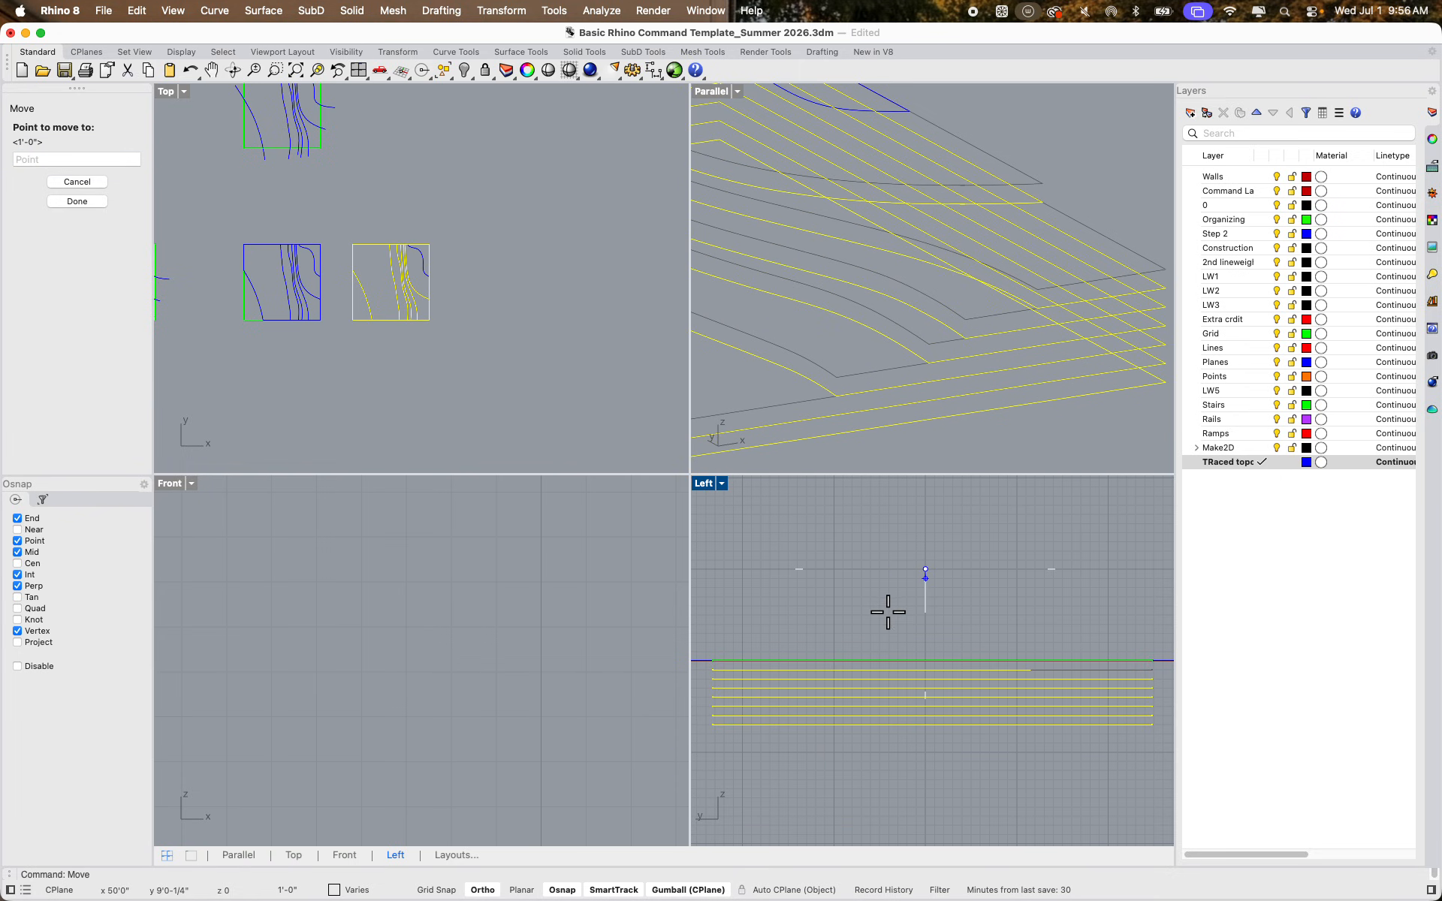
click(888, 612)
Examine the stacked contour curves from several angles, checking the topmost closed curve against the levels below
click(1071, 192)
scroll(1070, 192, down, 6)
shift+right_drag(1070, 194, 955, 304)
scroll(1001, 260, up, 9)
click(981, 263)
scroll(981, 263, down, 7)
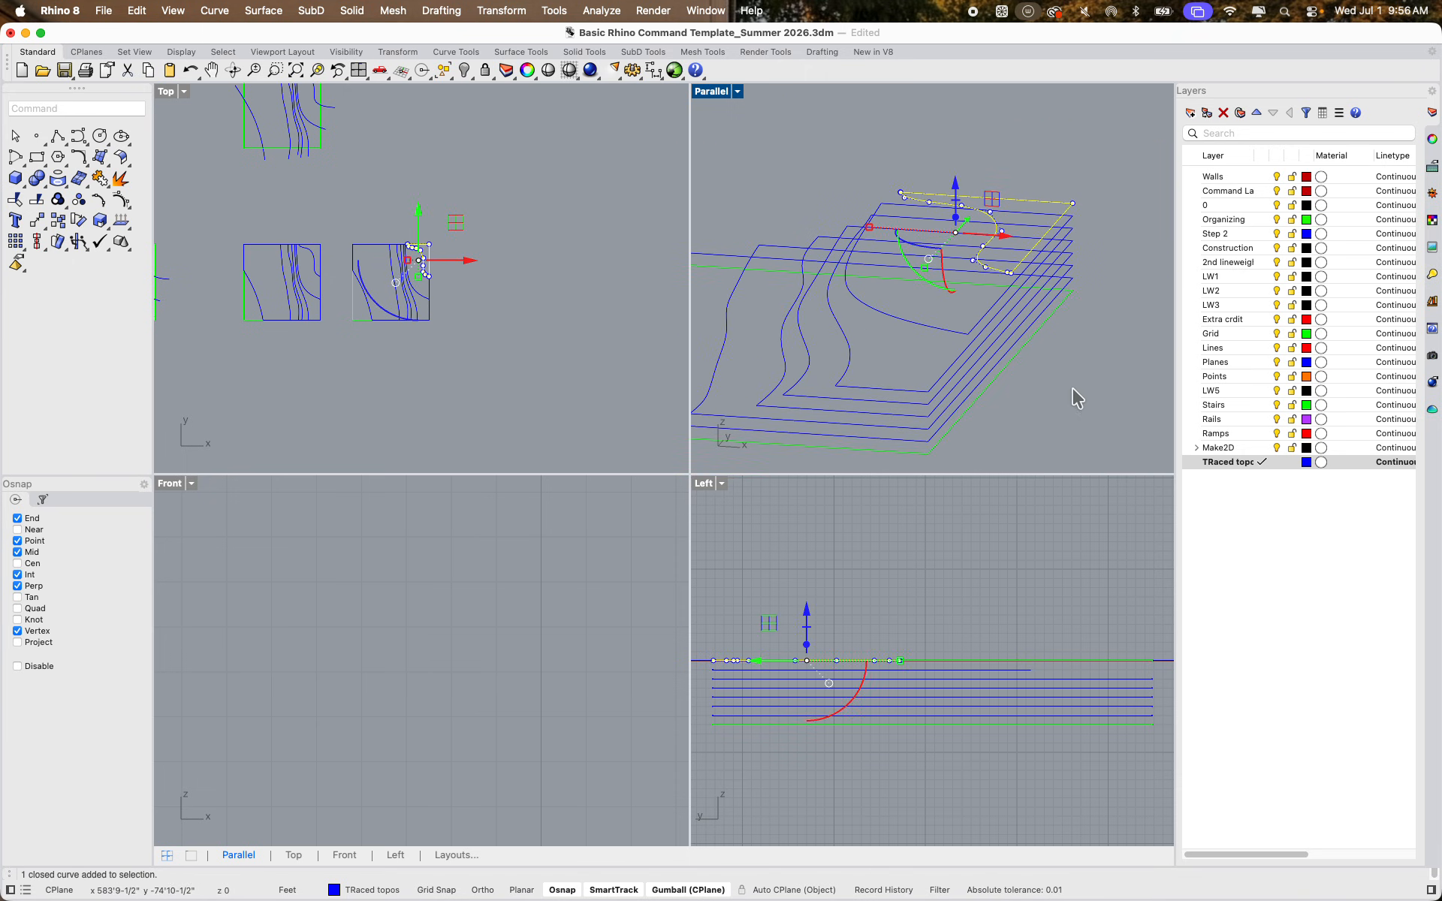
key(Escape)
right_drag(1075, 443, 1116, 373)
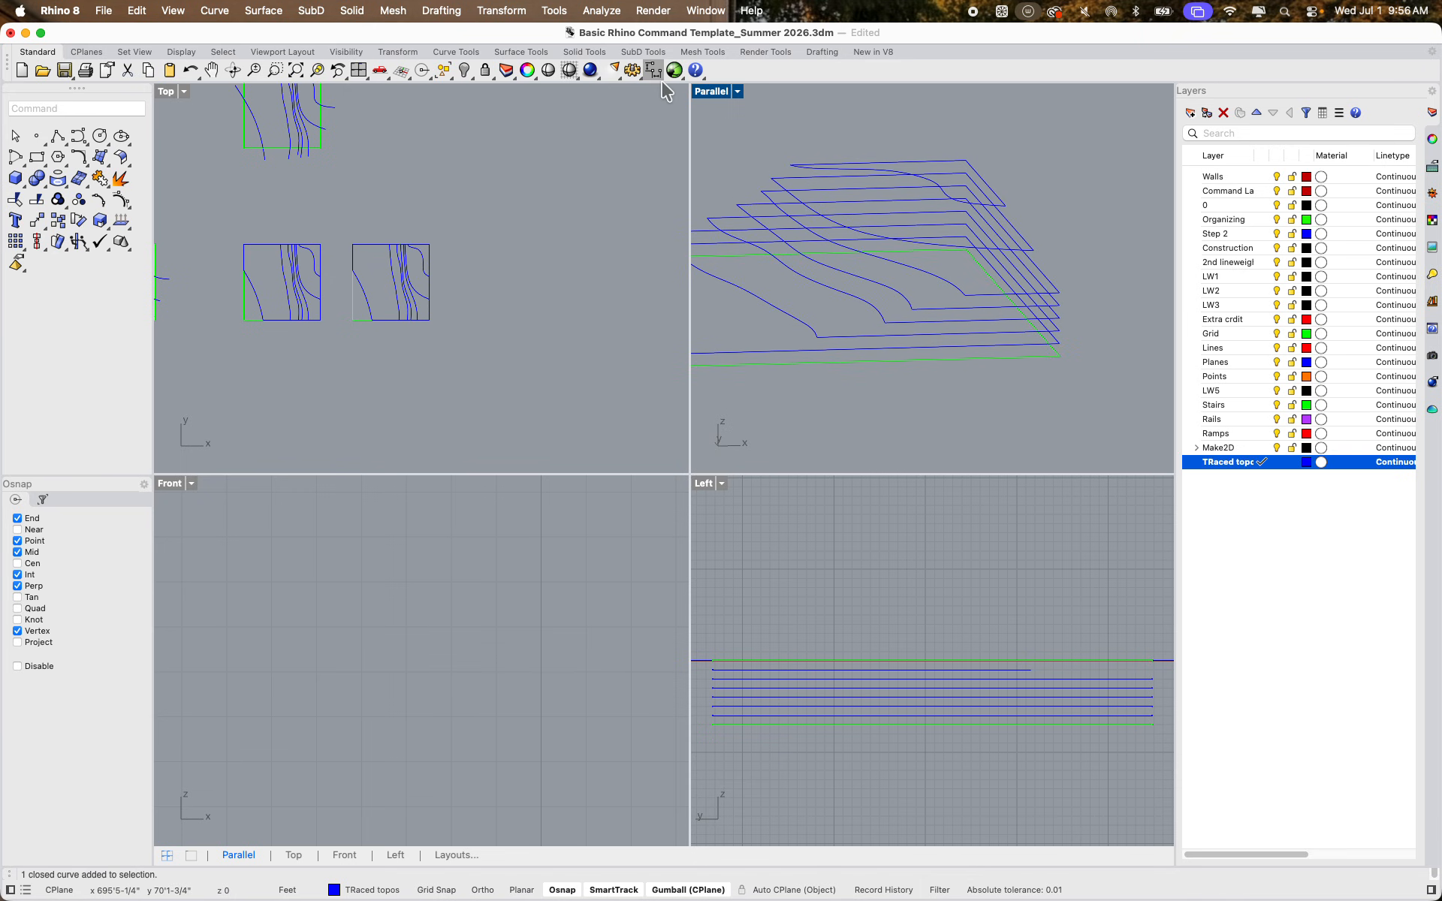
Maximize the Parallel view and copy the entire stack of contour curves with its base square to the empty area beside it
double_click(701, 90)
scroll(740, 315, down, 11)
shift+right_drag(679, 390, 689, 450)
scroll(775, 429, down, 6)
drag(709, 480, 614, 269)
text(py)
key(Return)
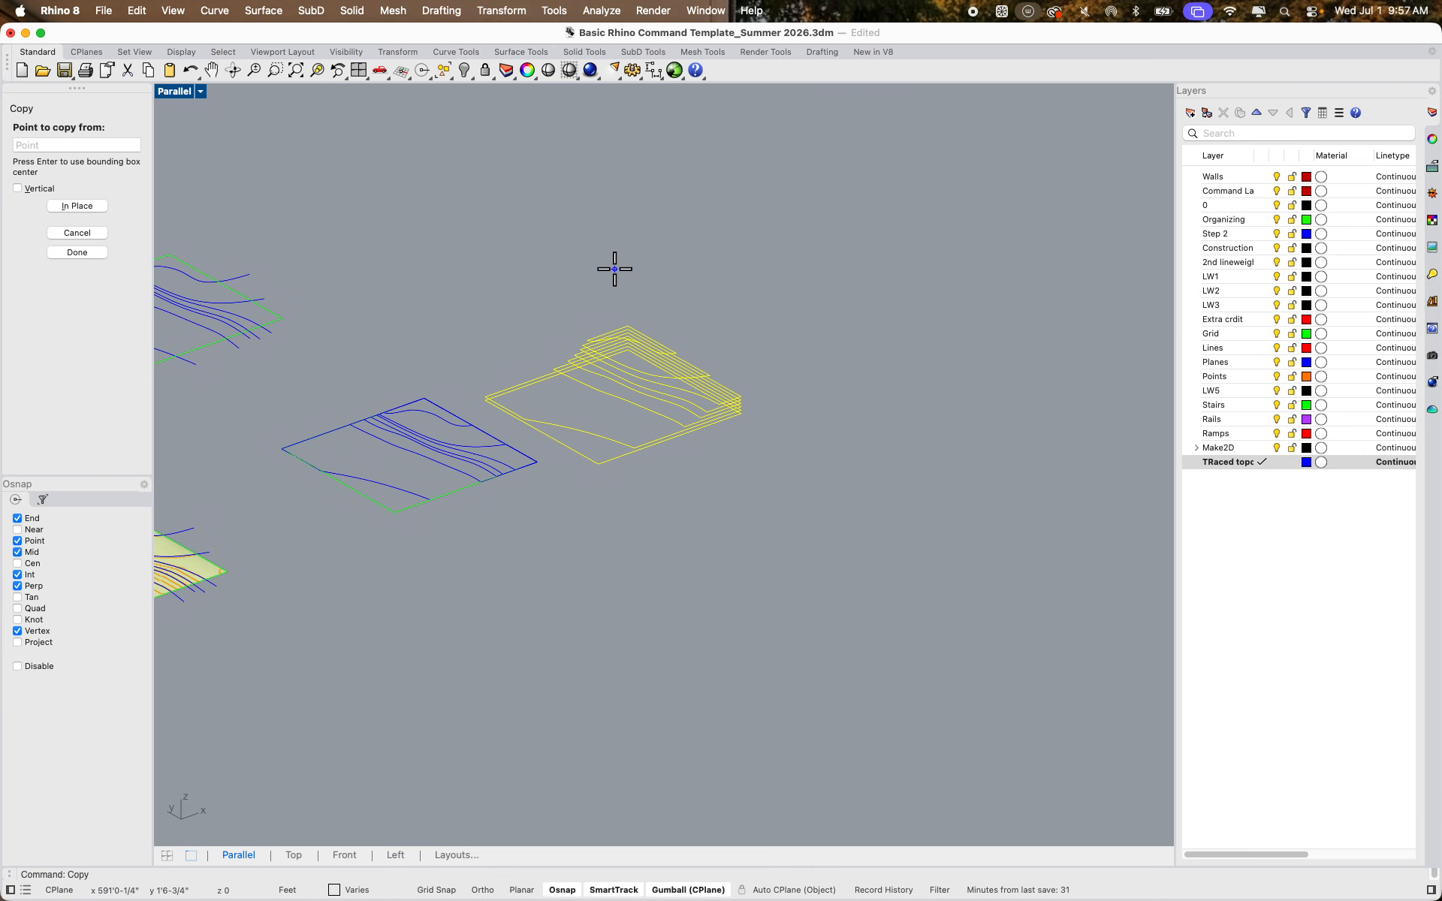
click(775, 459)
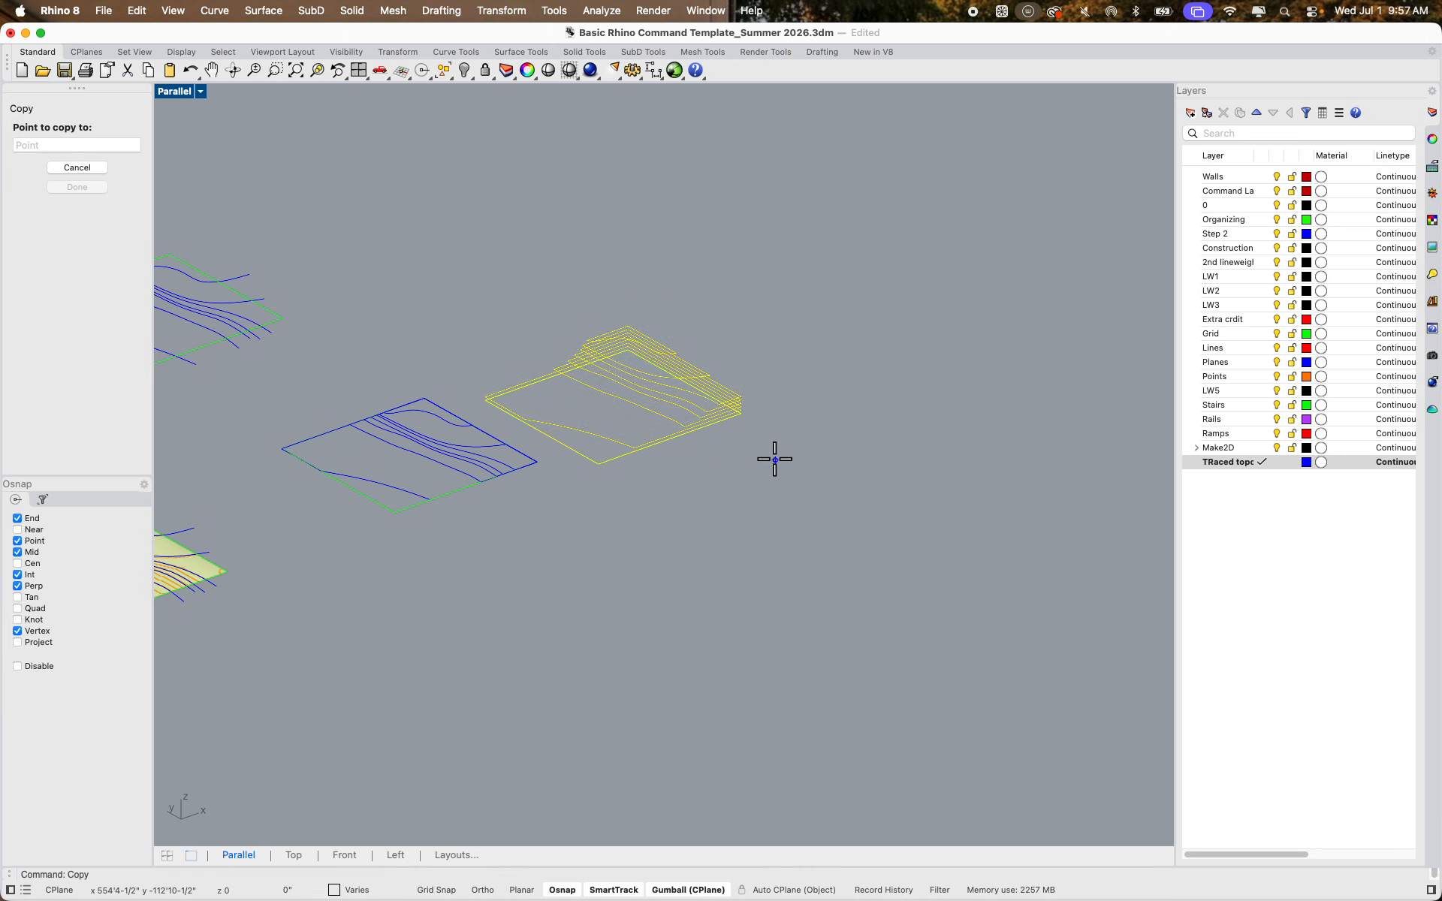
click(975, 377)
key(Return)
Extrude all eight curves of the copied stack 12" upward as solids
scroll(952, 341, up, 5)
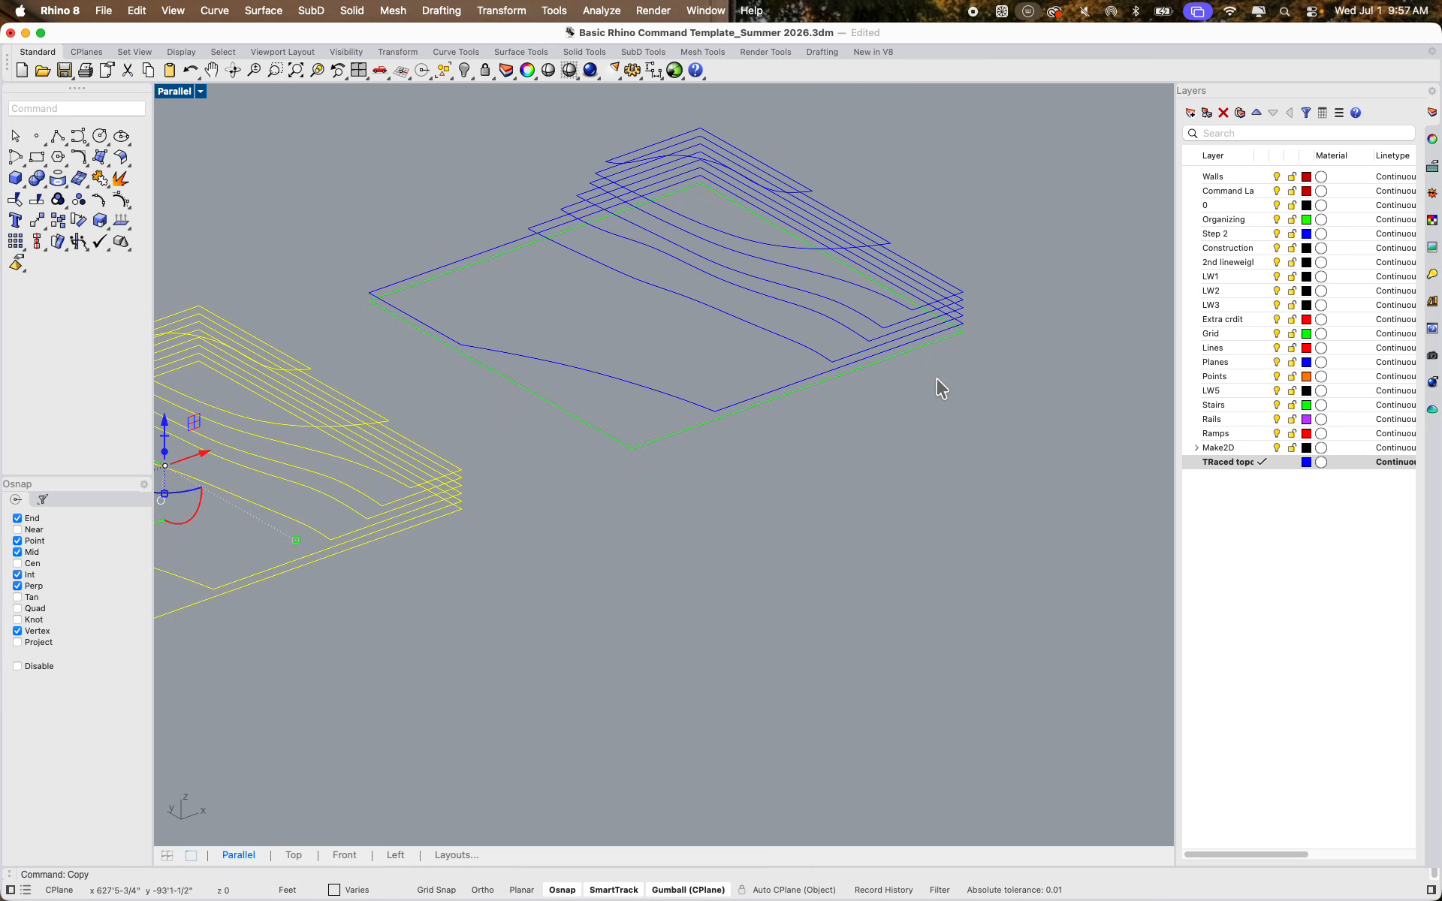
drag(933, 466, 607, 142)
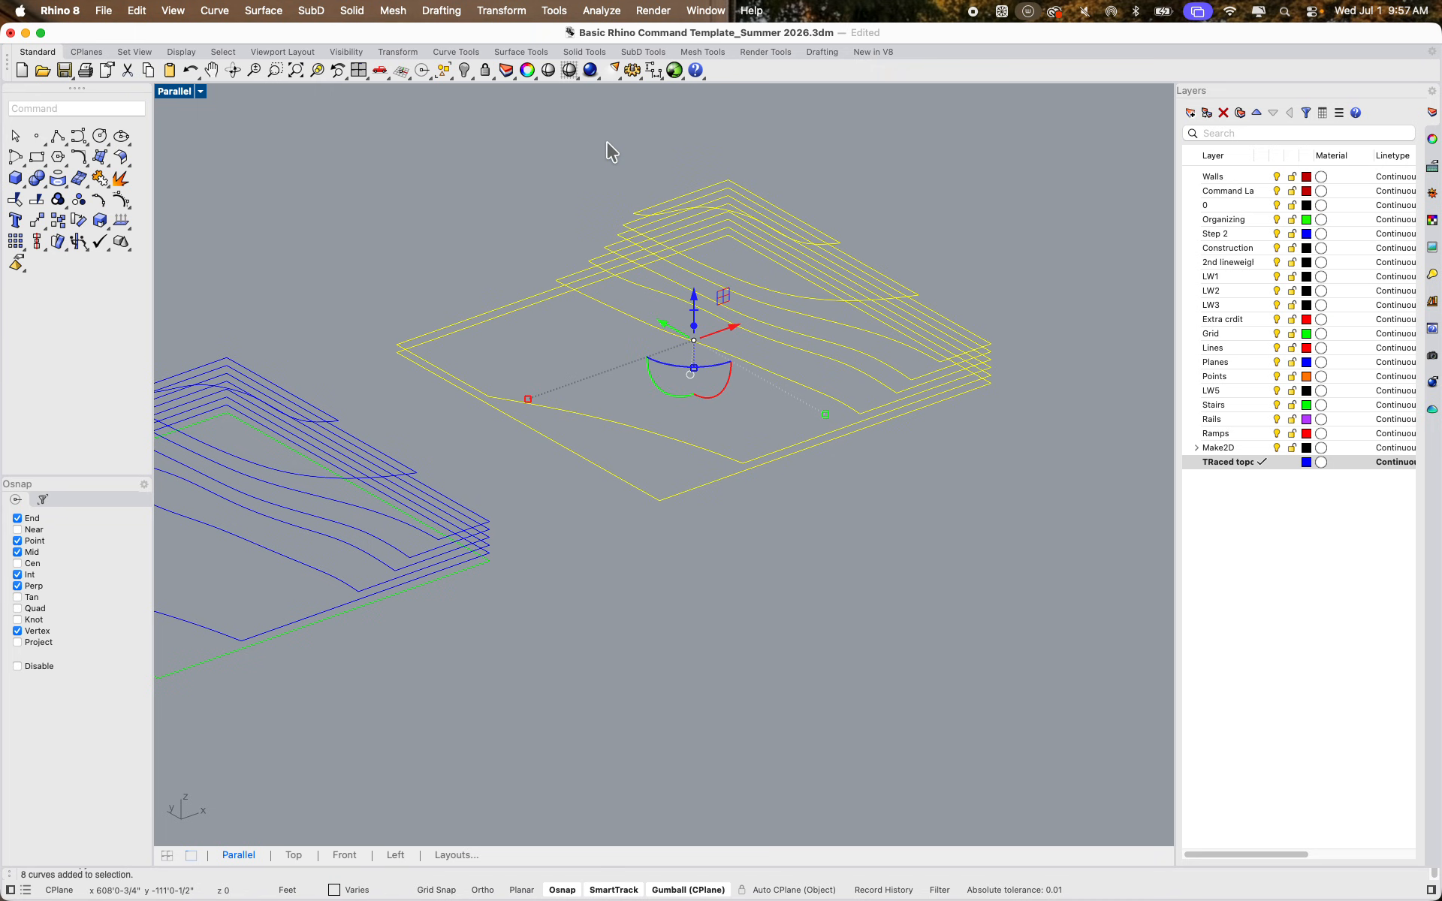
text(Extrude)
key(Return)
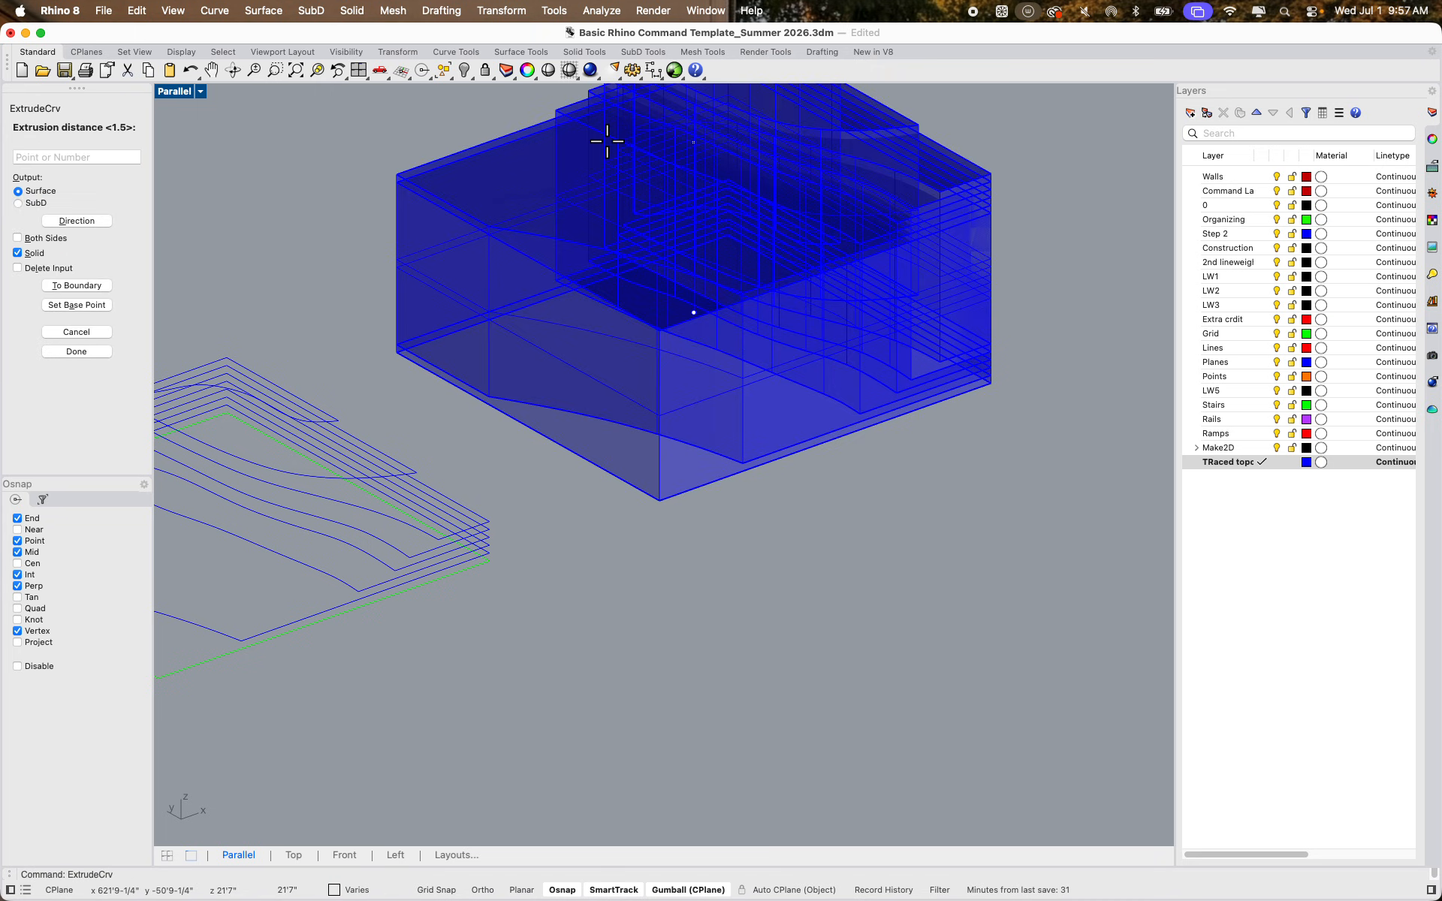
text(12)
key(Return)
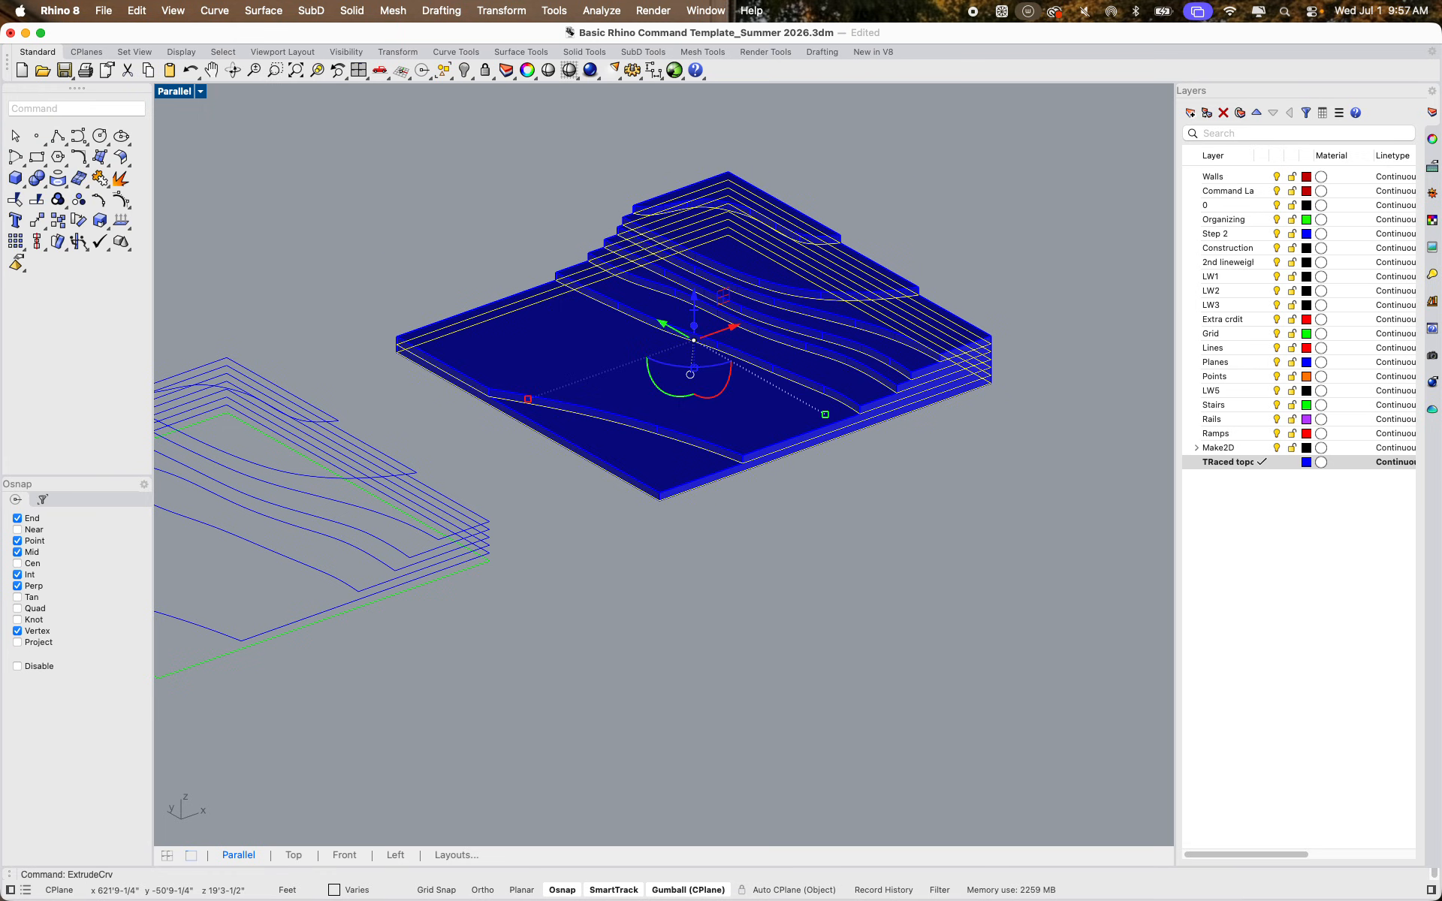
click(833, 537)
Examine the extruded stepped terrain and compare it with the stacked, flat closed and untrimmed contour curve sets
shift+right_drag(833, 536, 873, 656)
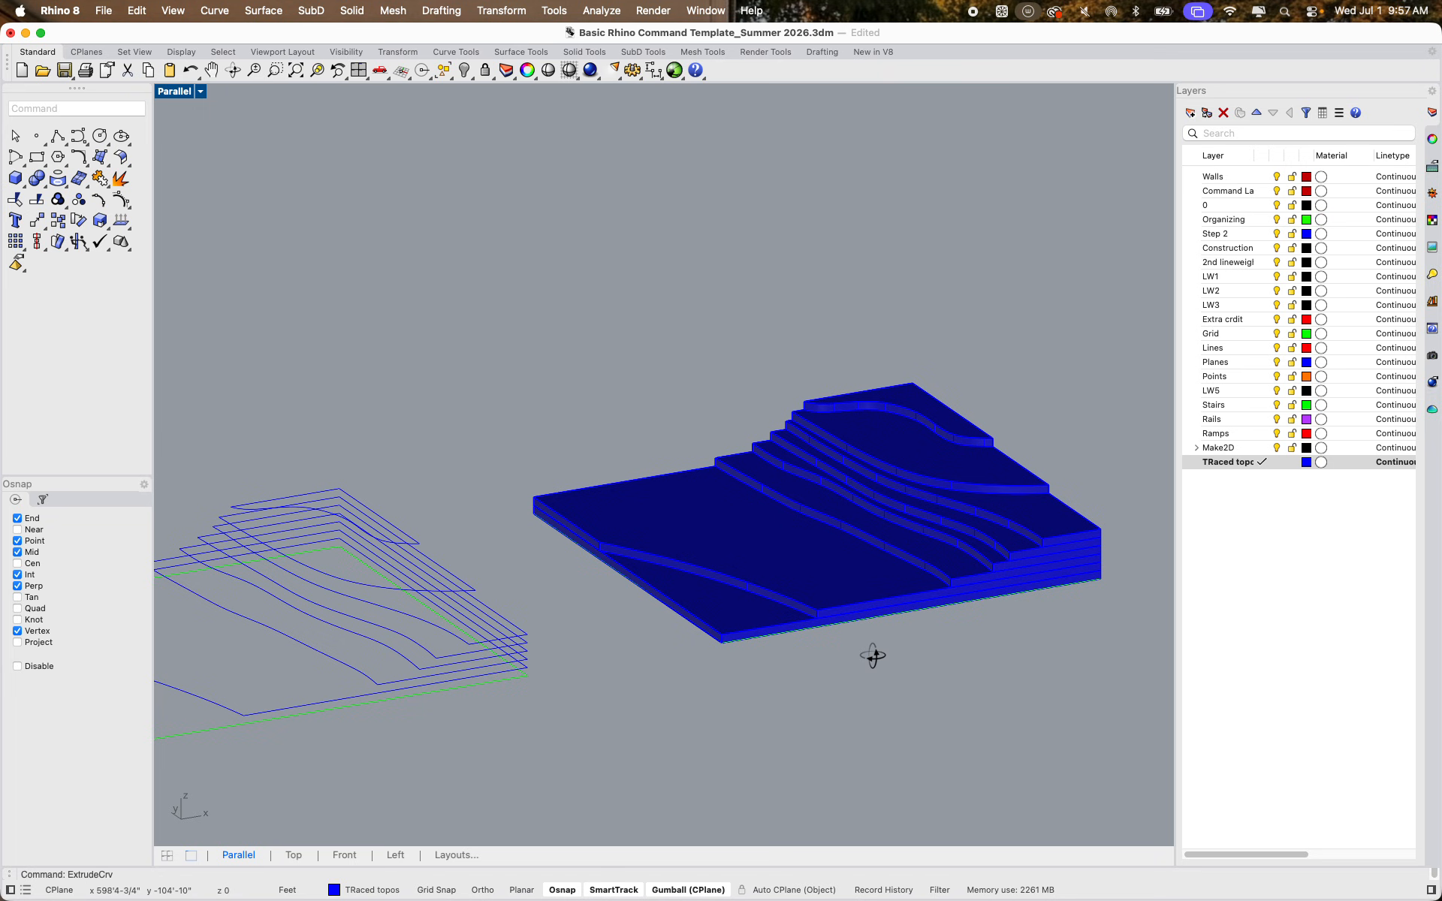
right_drag(873, 655, 866, 657)
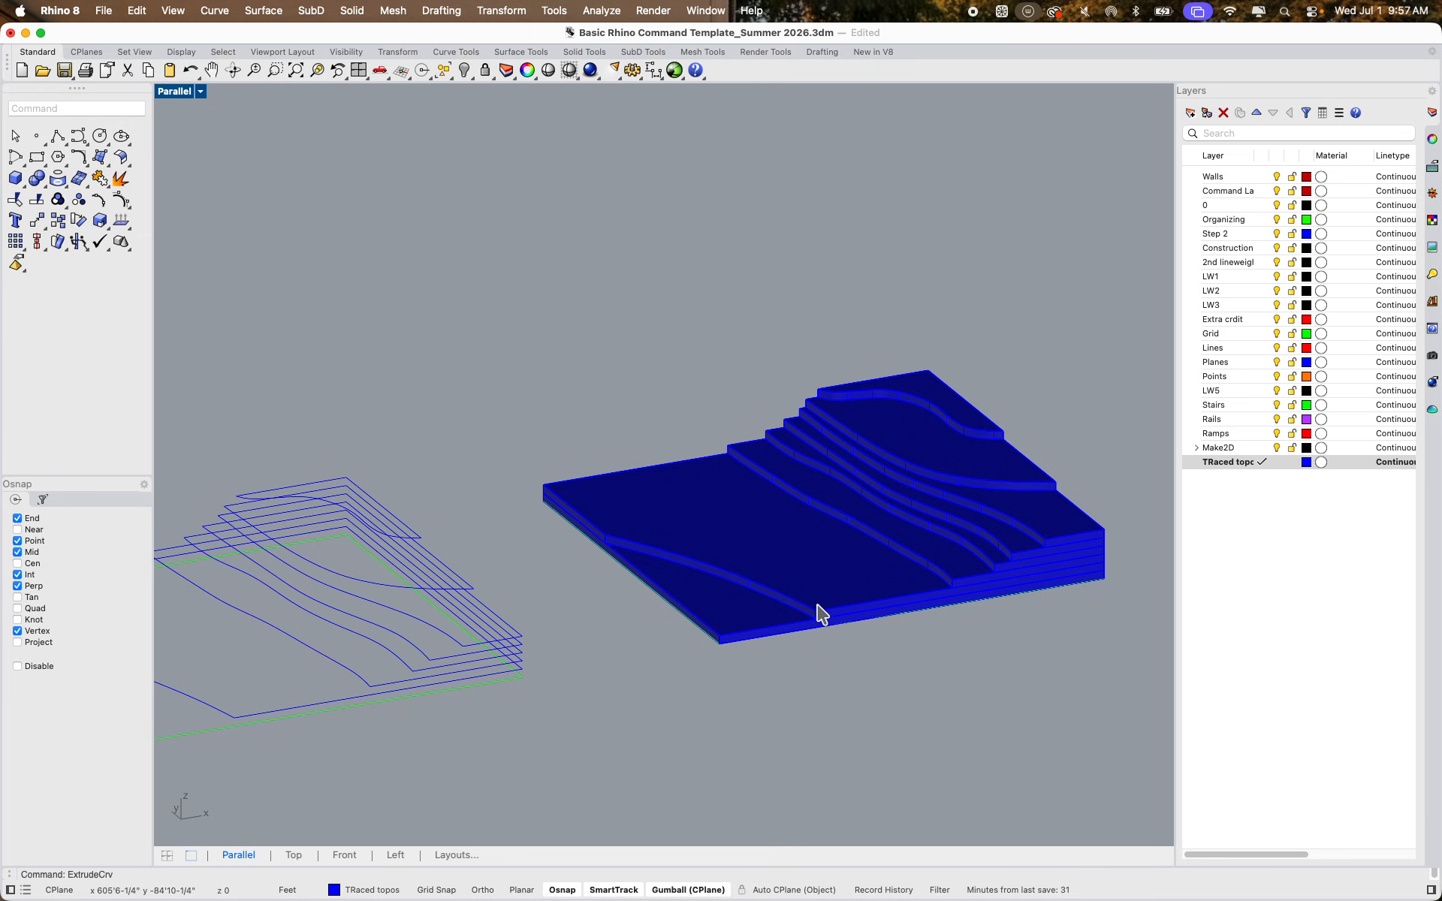
scroll(816, 607, down, 4)
scroll(722, 543, down, 4)
shift+right_drag(721, 543, 900, 560)
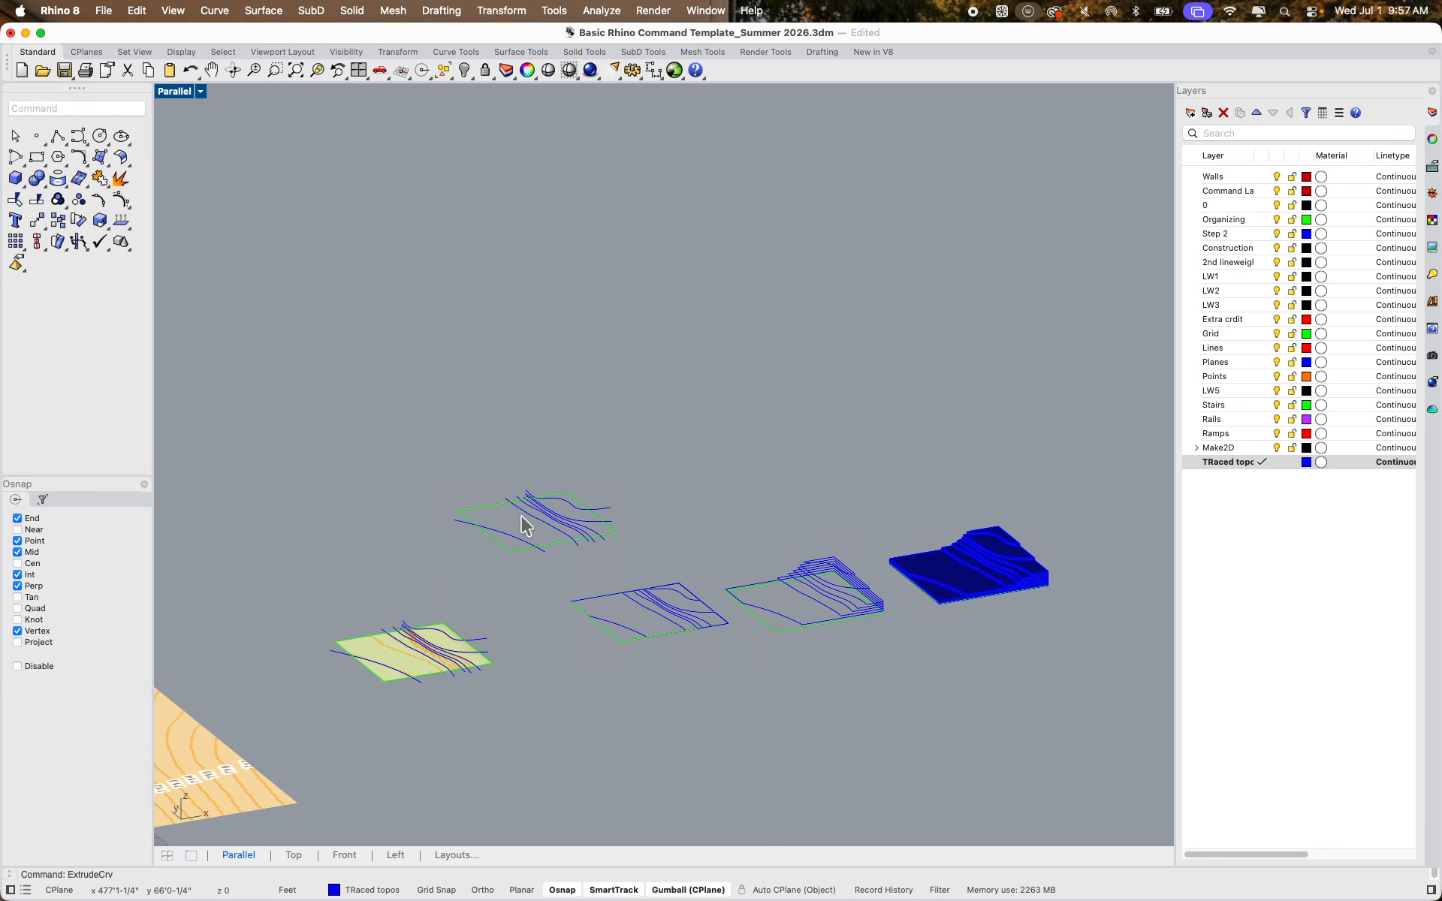
scroll(524, 518, up, 12)
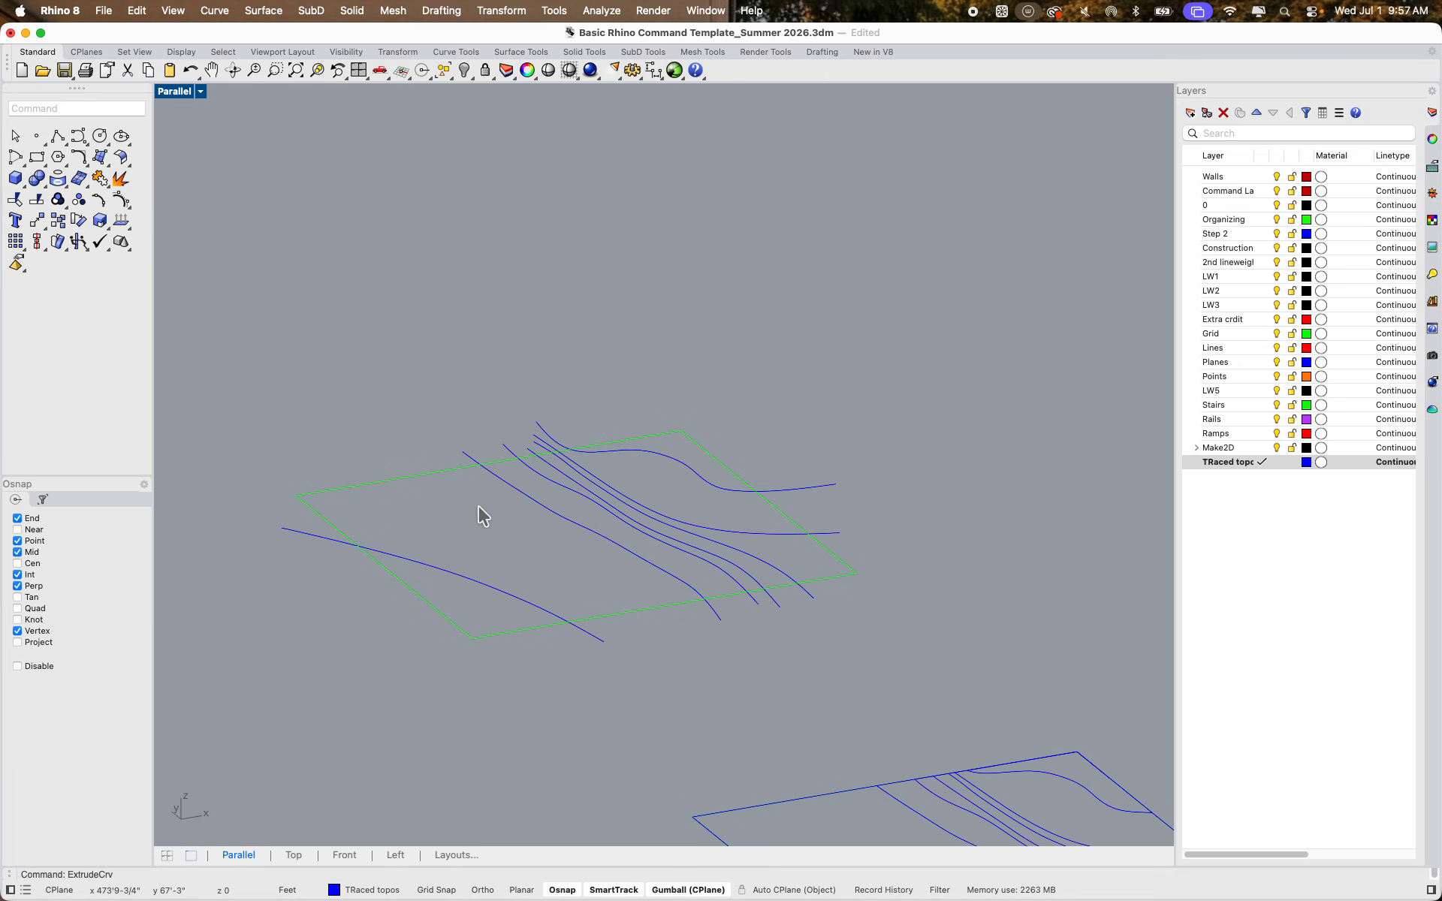
scroll(479, 511, down, 3)
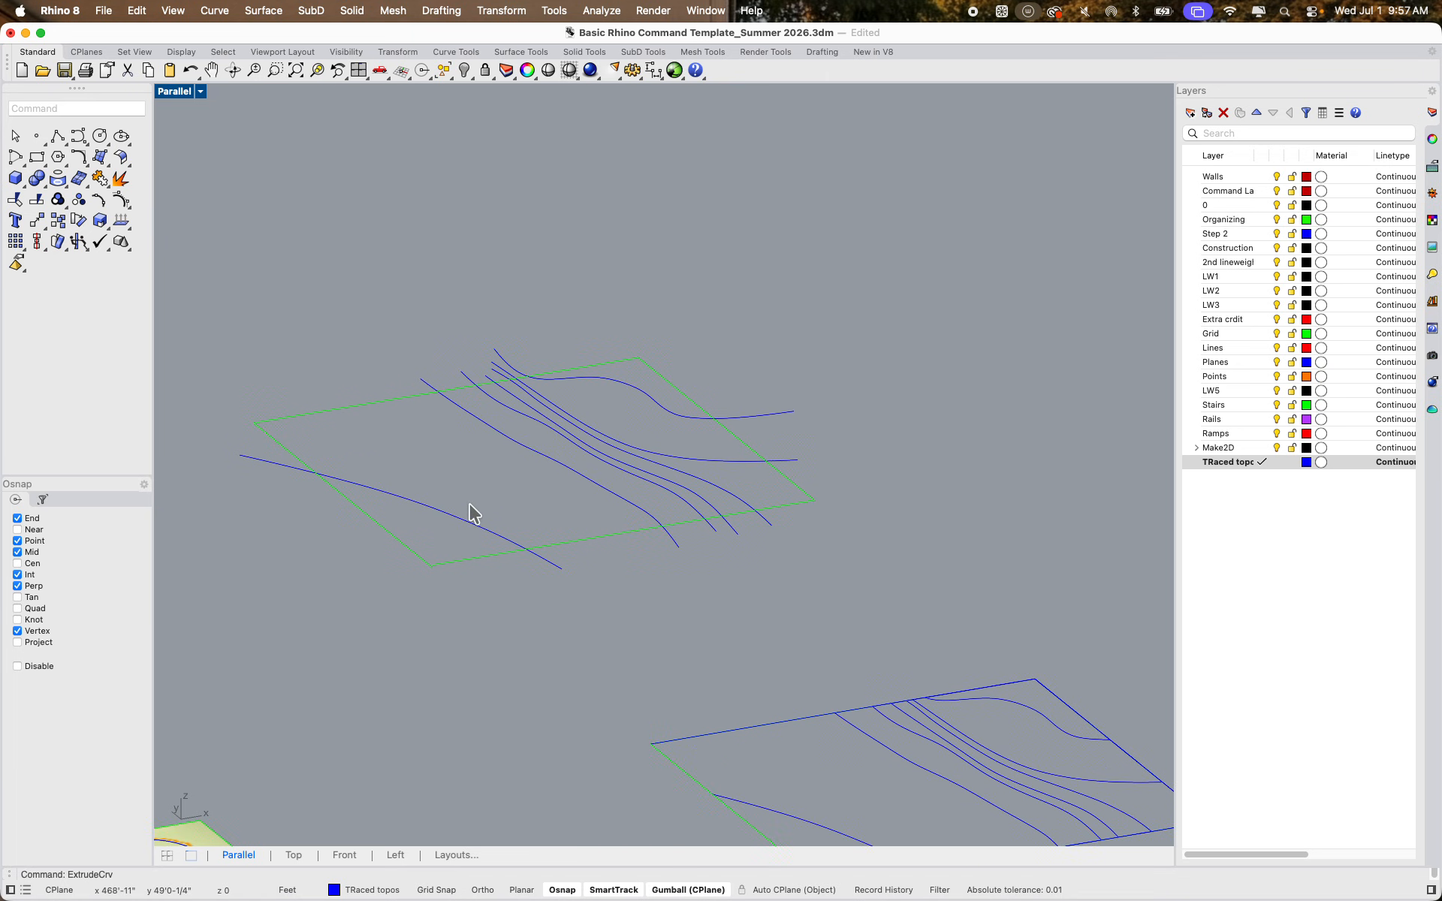
scroll(504, 516, down, 5)
scroll(503, 518, right, 2)
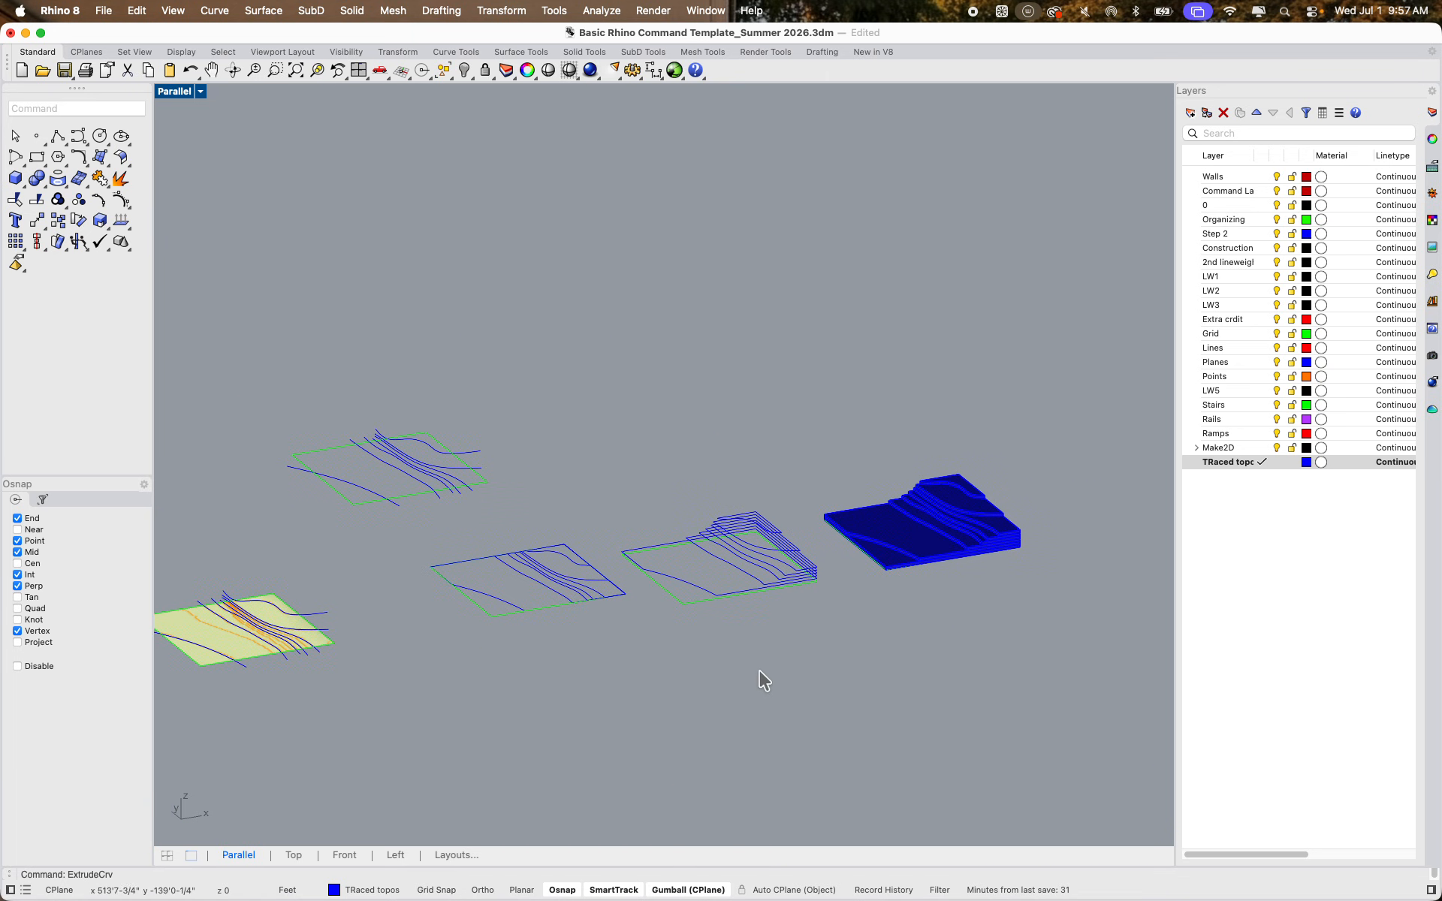
scroll(738, 568, up, 3)
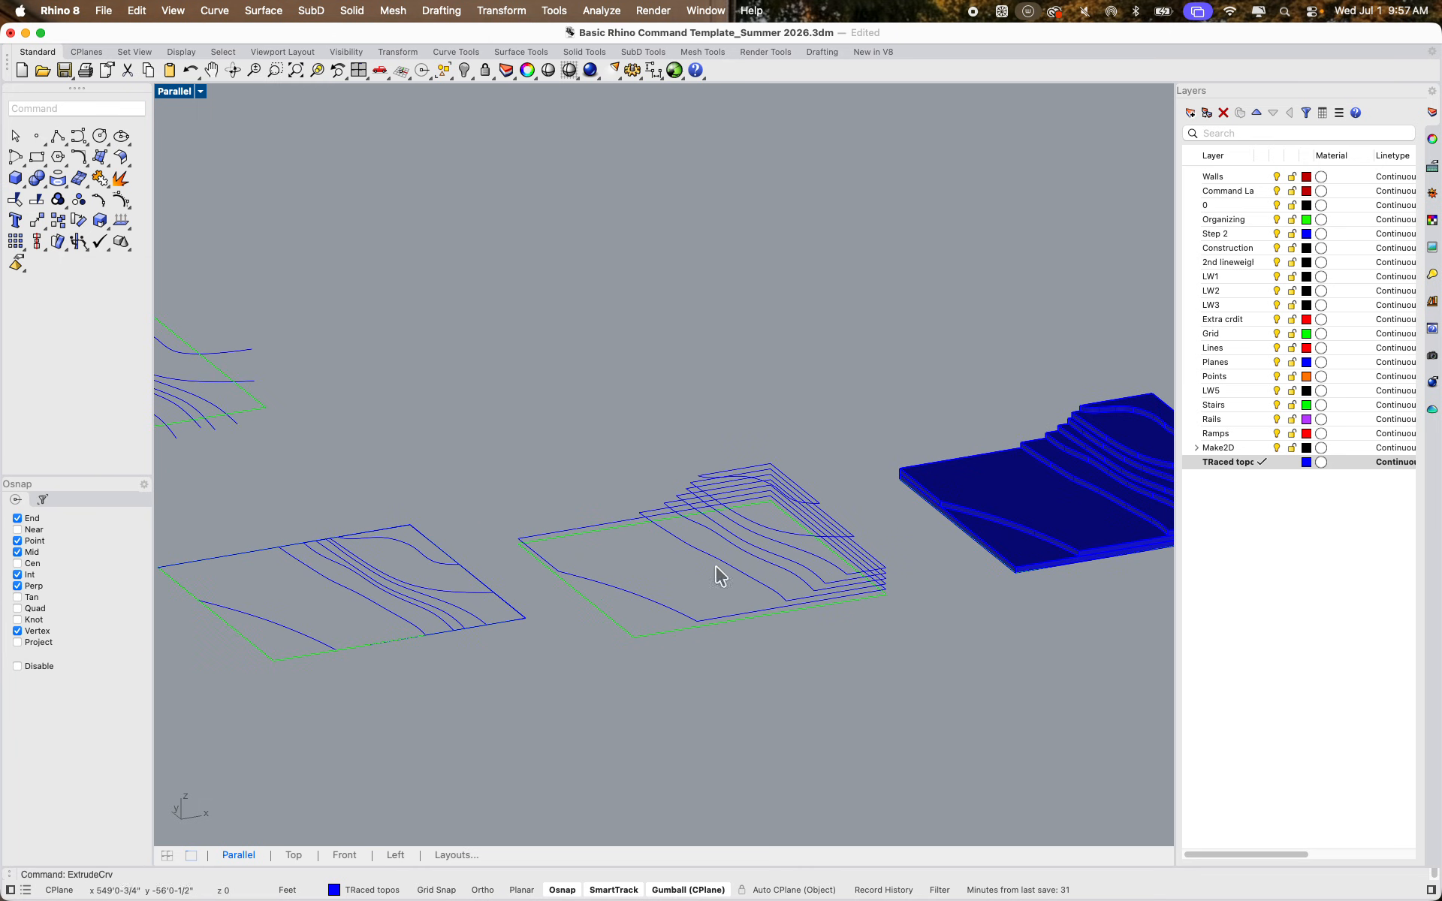
drag(853, 723, 620, 413)
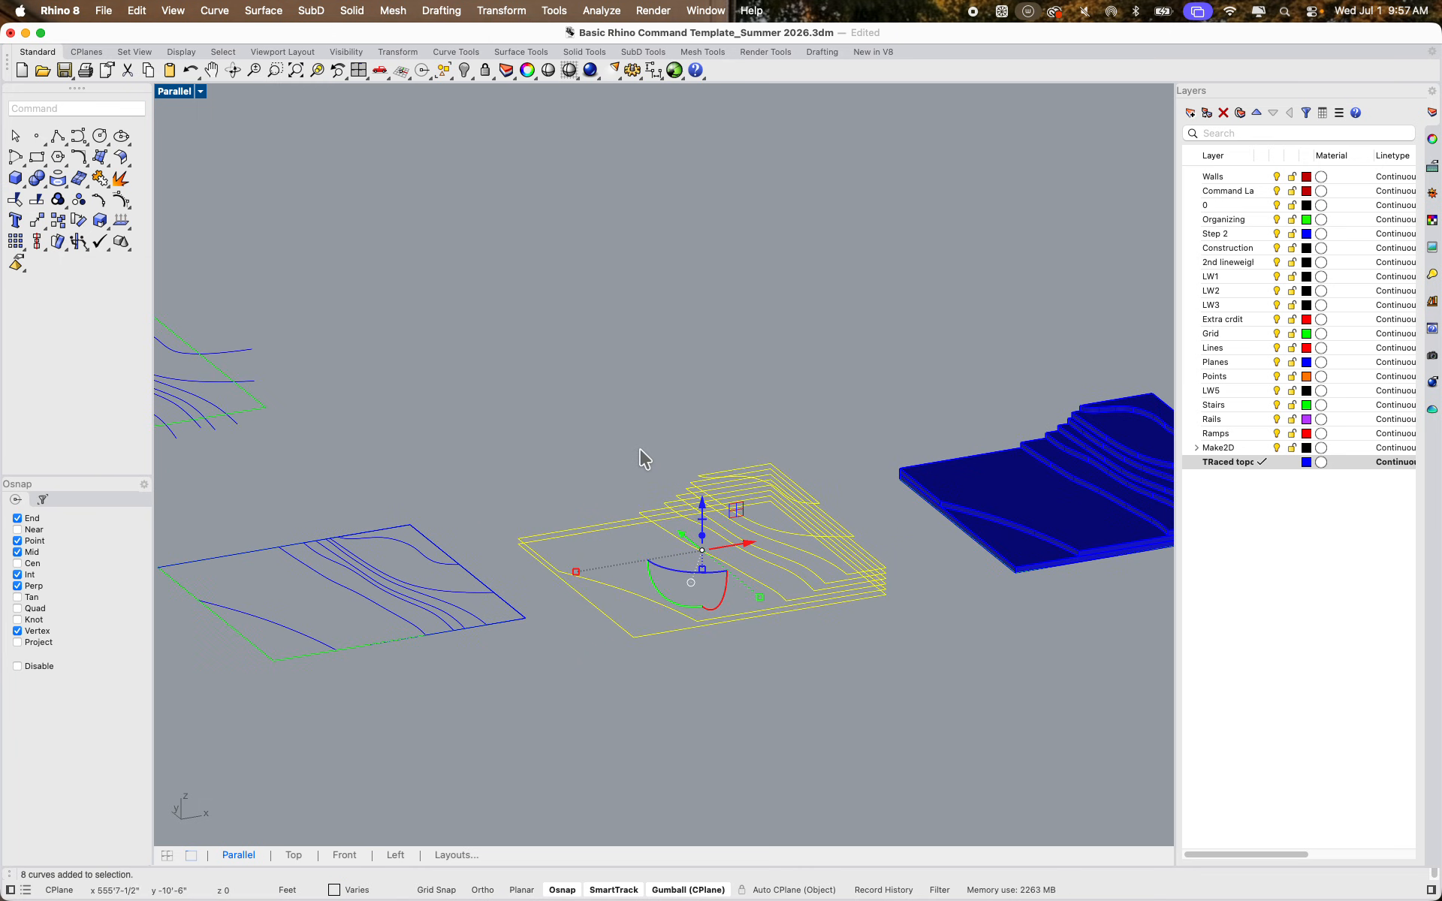
Restore the four-view layout and frame the untrimmed traced contour set and its boundary square in the Left and Top views
mouse_move(461, 430)
shift+right_down()
mouse_move(624, 417)
mouse_move(818, 435)
shift+right_up()
scroll(457, 358, up, 6)
shift+right_drag(373, 460, 517, 461)
click(475, 470)
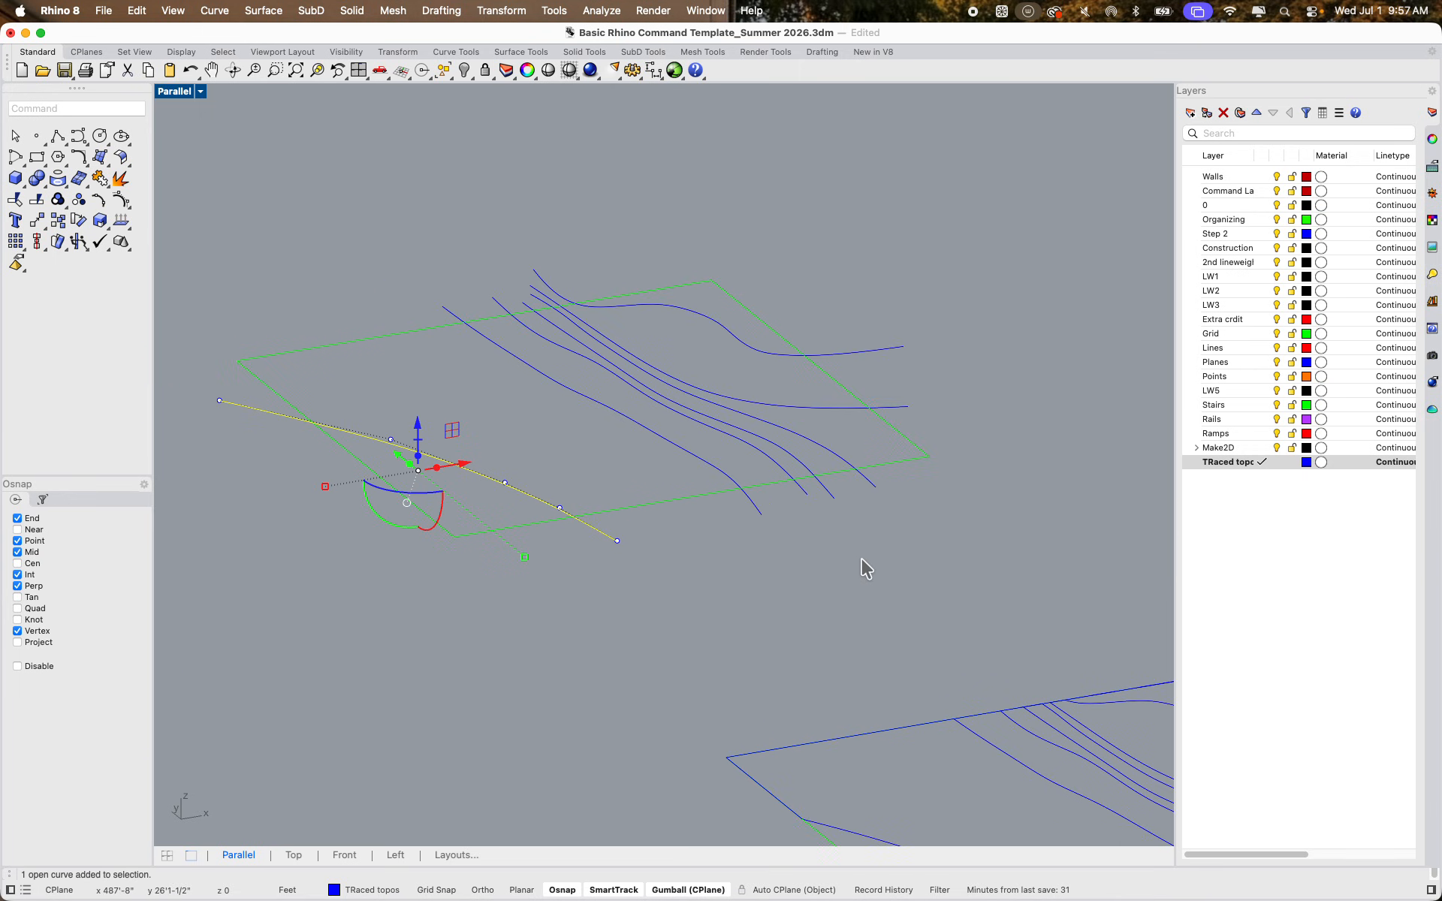
drag(955, 579, 317, 177)
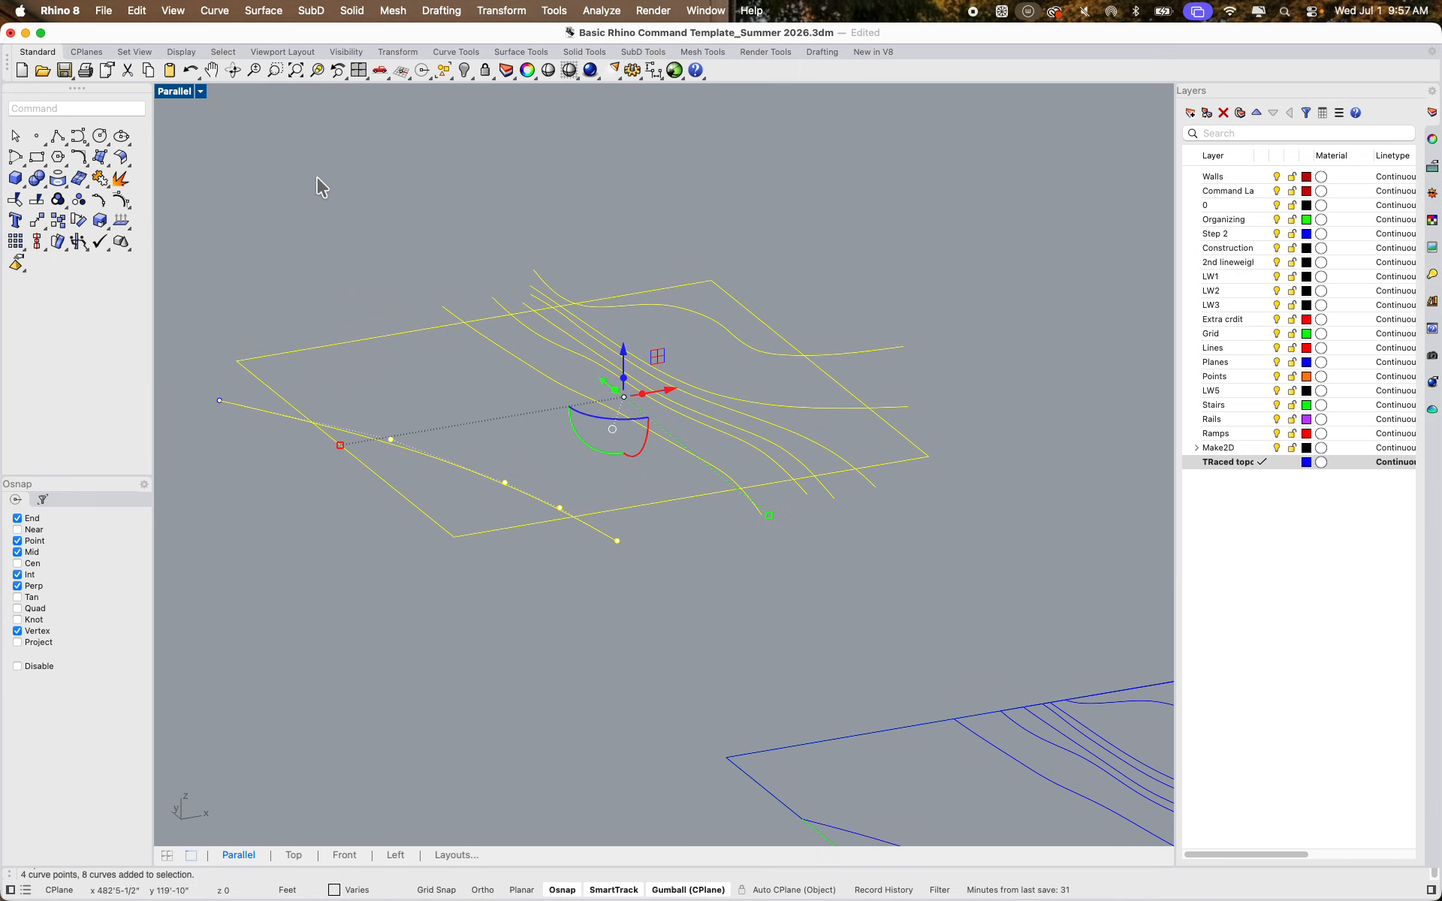
double_click(180, 91)
click(705, 485)
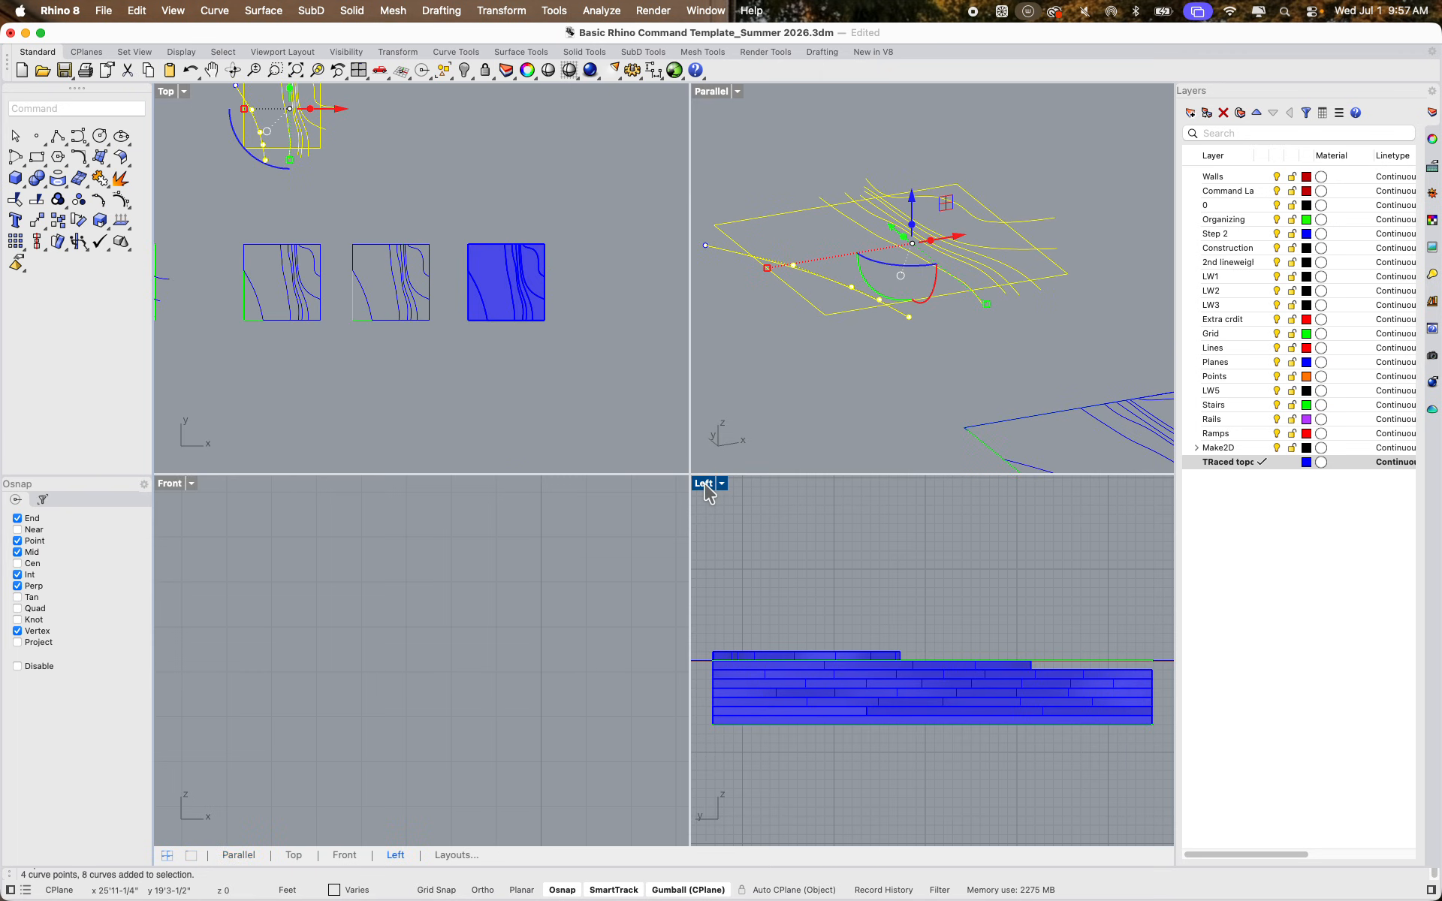
click(318, 69)
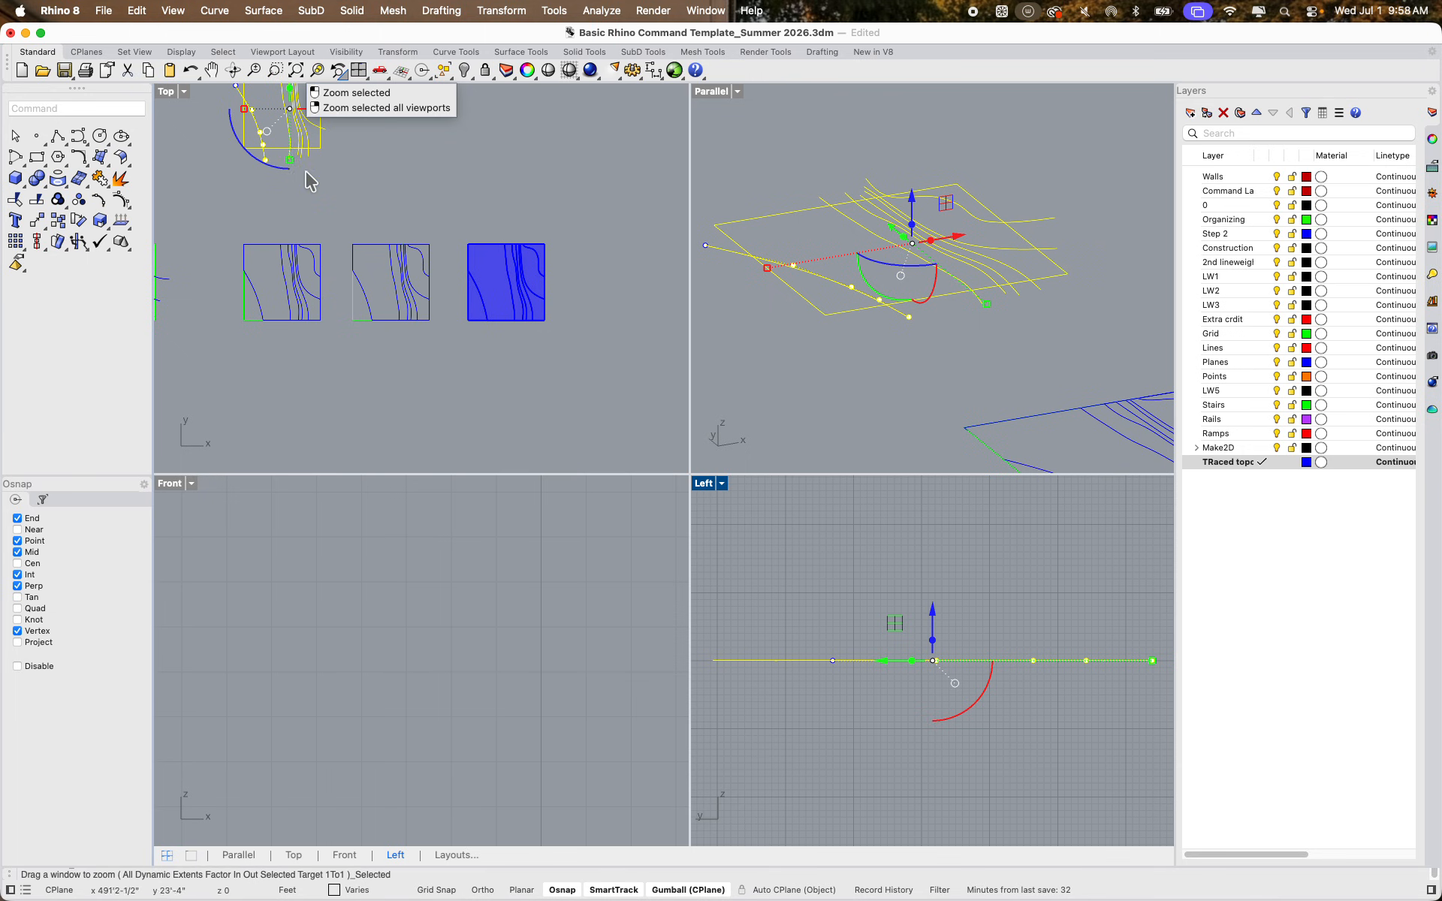
right_drag(325, 176, 367, 353)
scroll(288, 285, up, 10)
click(791, 360)
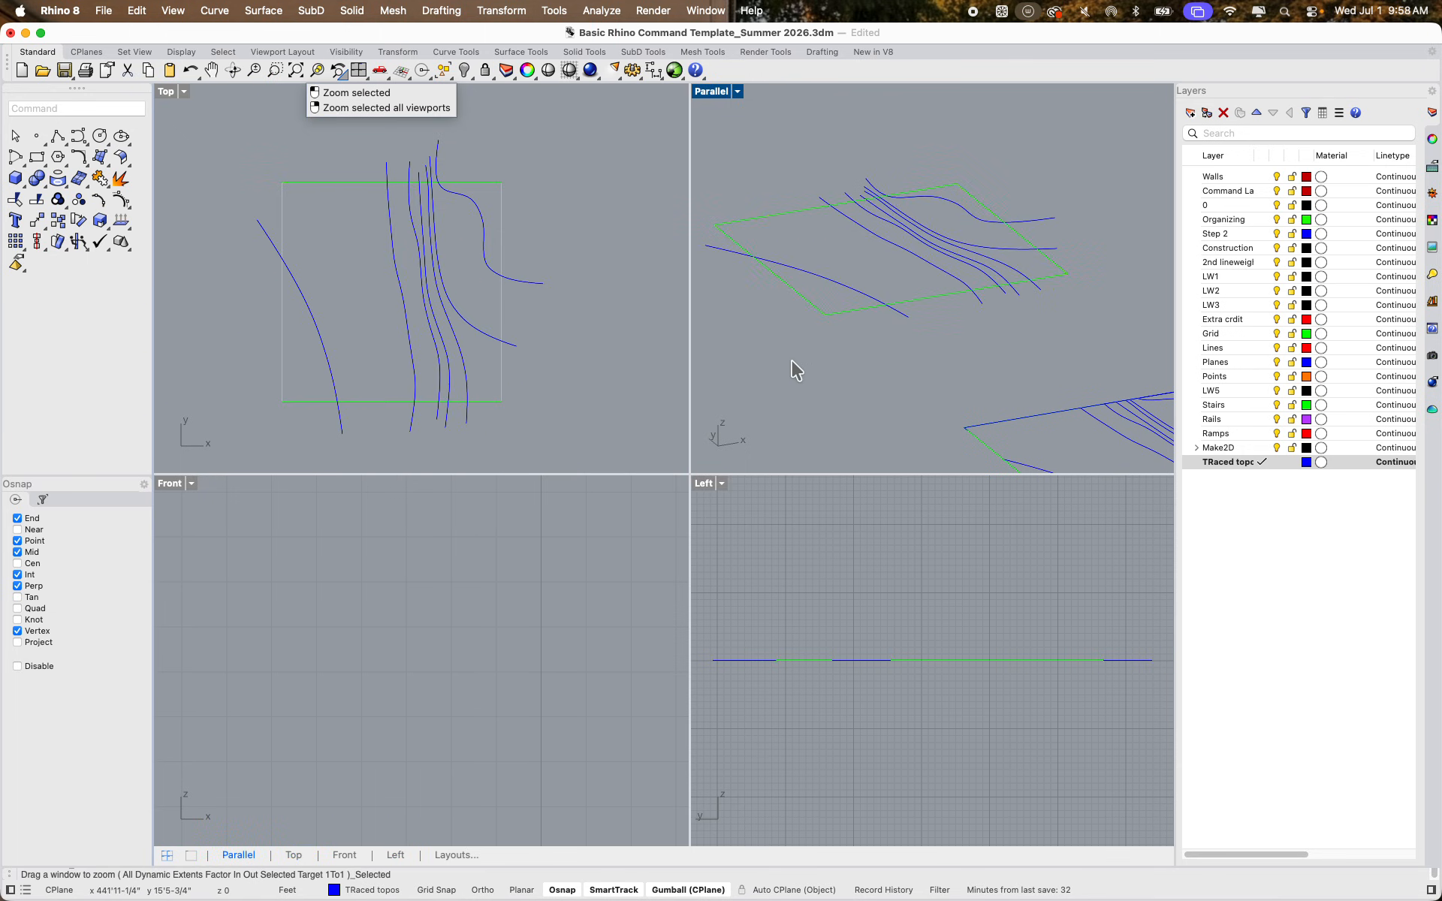
Move the outermost open contour curve of the untrimmed set, nearest the front corner, straight down 12" in the Left view
right_drag(791, 361, 900, 377)
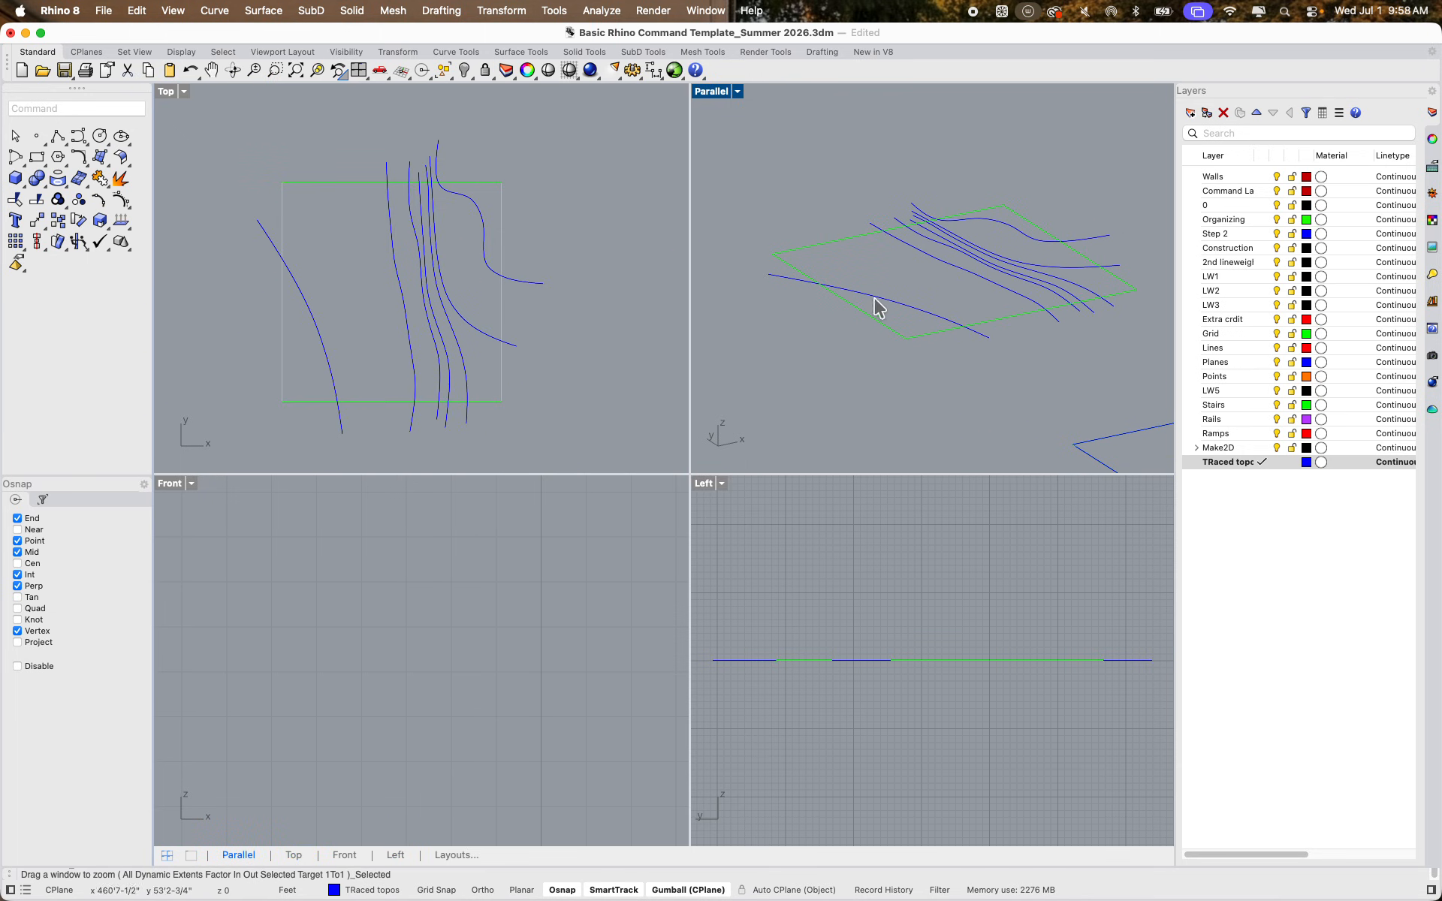
click(880, 297)
right_click(998, 551)
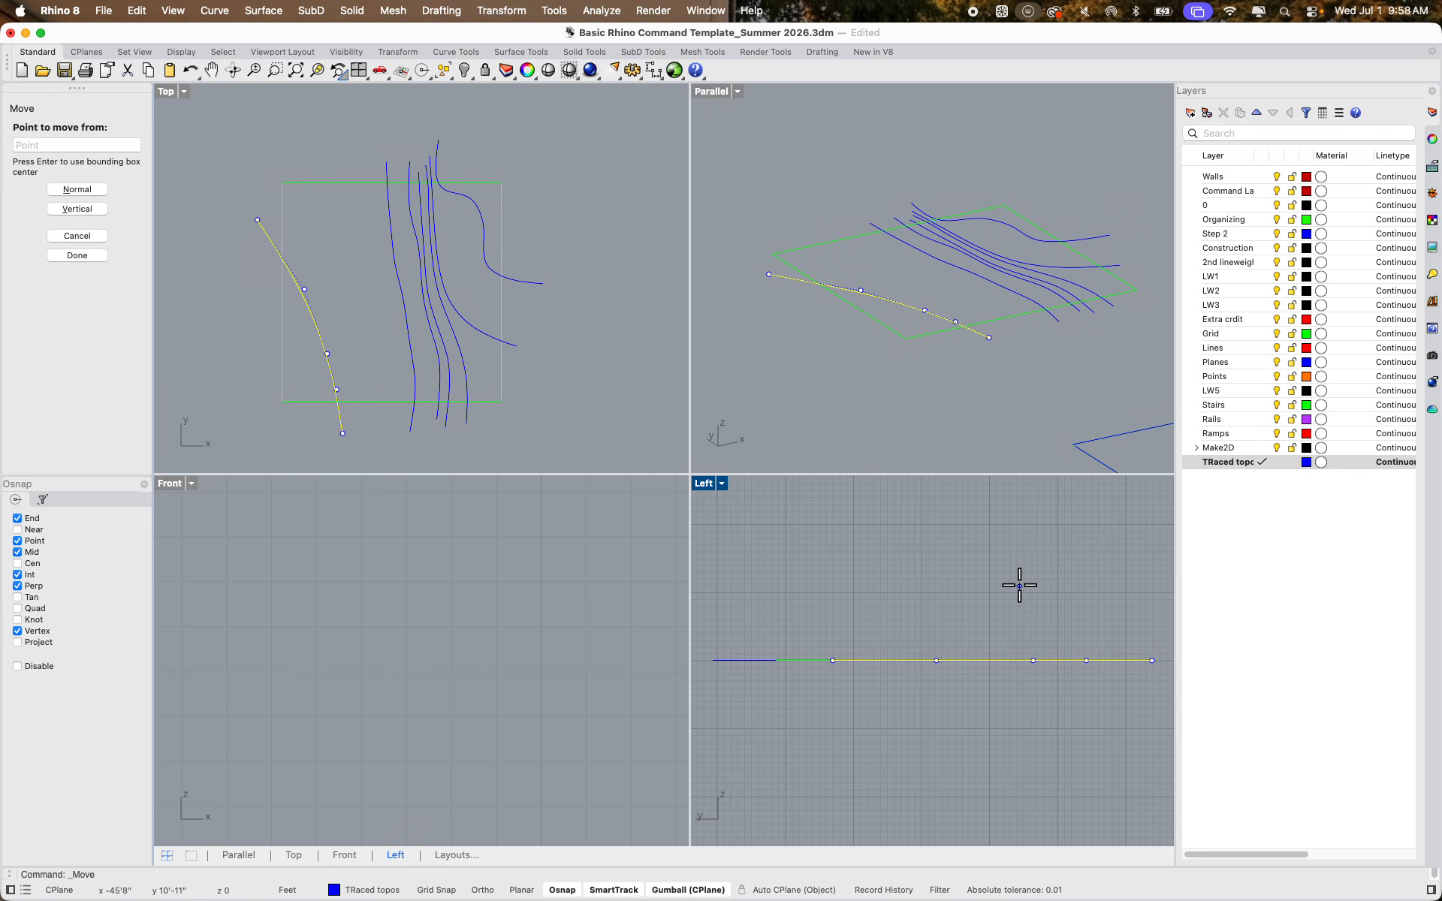
click(987, 577)
text(12")
key(Return)
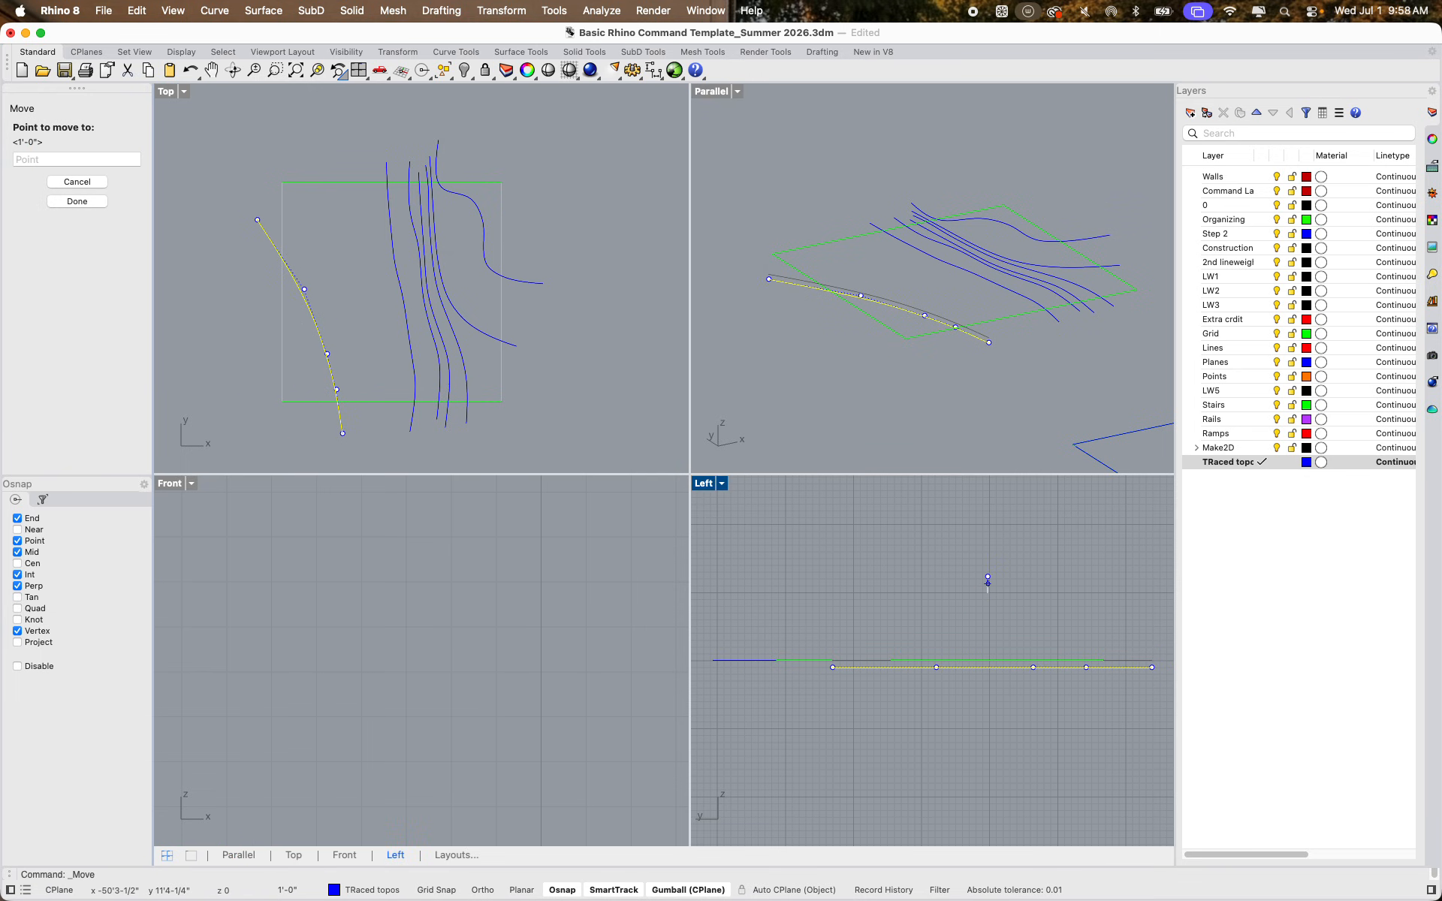
click(984, 601)
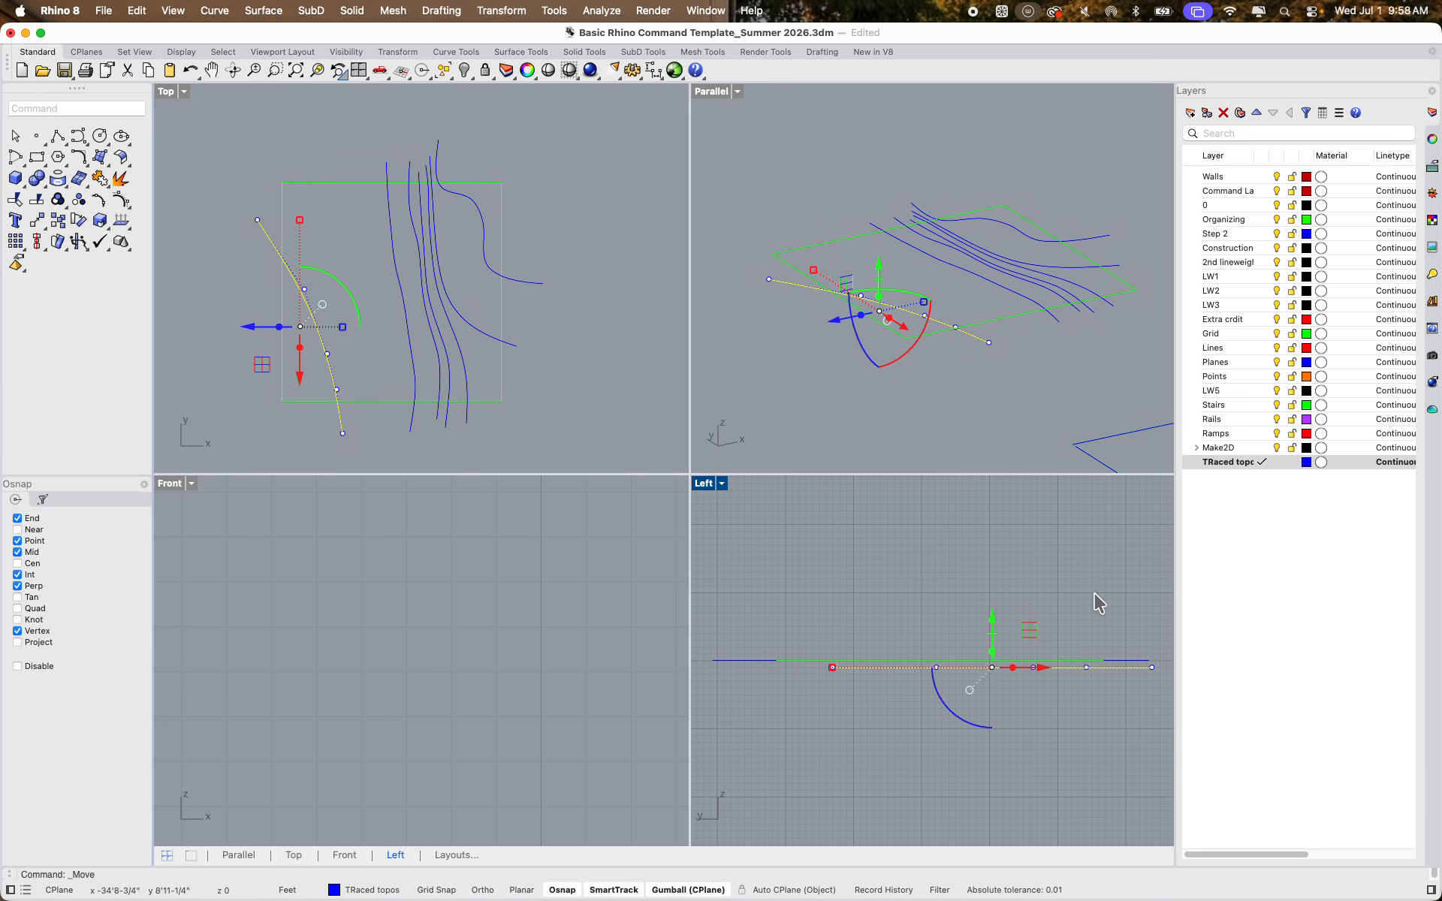
Examine the extruded stepped terrain in the Parallel view and compare it with the untrimmed contour set
mouse_move(1040, 458)
right_down()
mouse_move(904, 315)
mouse_move(1017, 313)
mouse_move(841, 196)
mouse_move(1121, 189)
right_up()
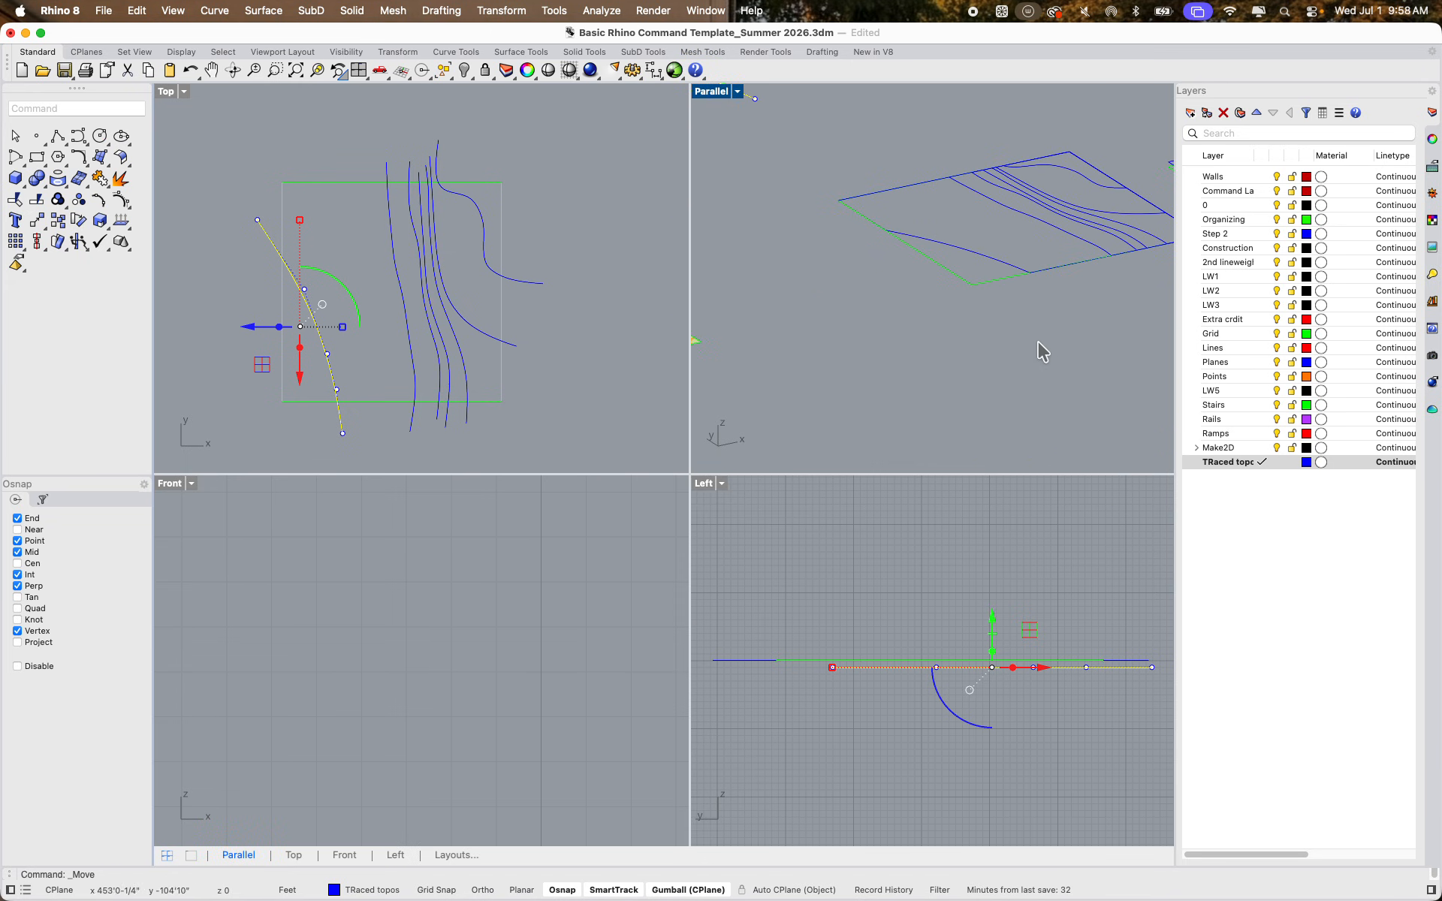
scroll(1038, 341, down, 7)
right_drag(1012, 327, 893, 339)
scroll(897, 338, up, 9)
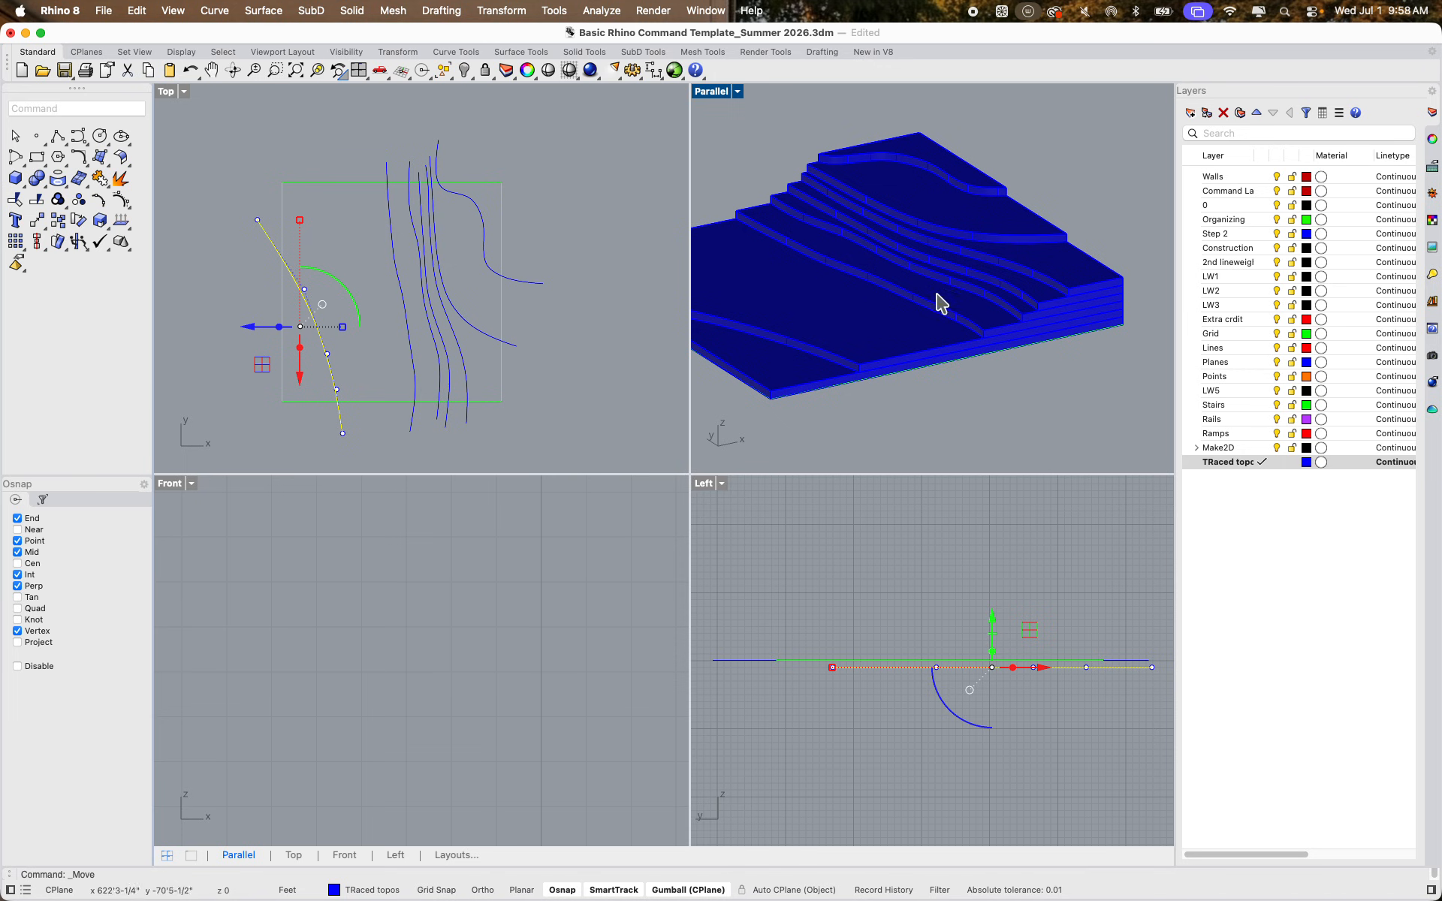
scroll(939, 299, down, 5)
shift+right_drag(942, 293, 1149, 394)
shift+right_drag(843, 389, 1027, 322)
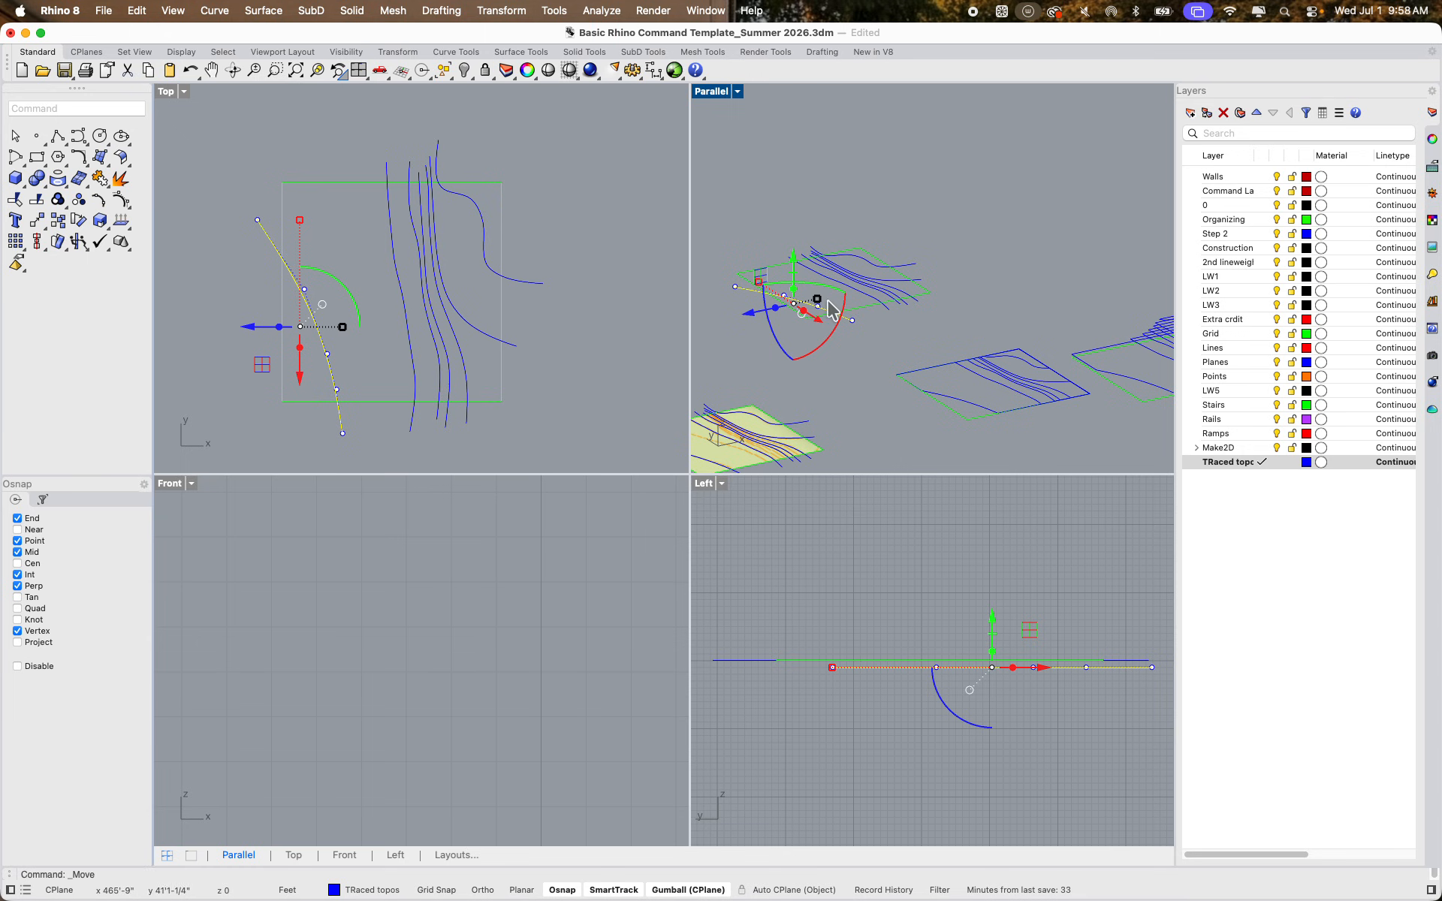
Move the five upper open contour curves, all except the lowered curve and its neighbour, straight up 12" in the Left view
click(822, 210)
scroll(818, 311, up, 3)
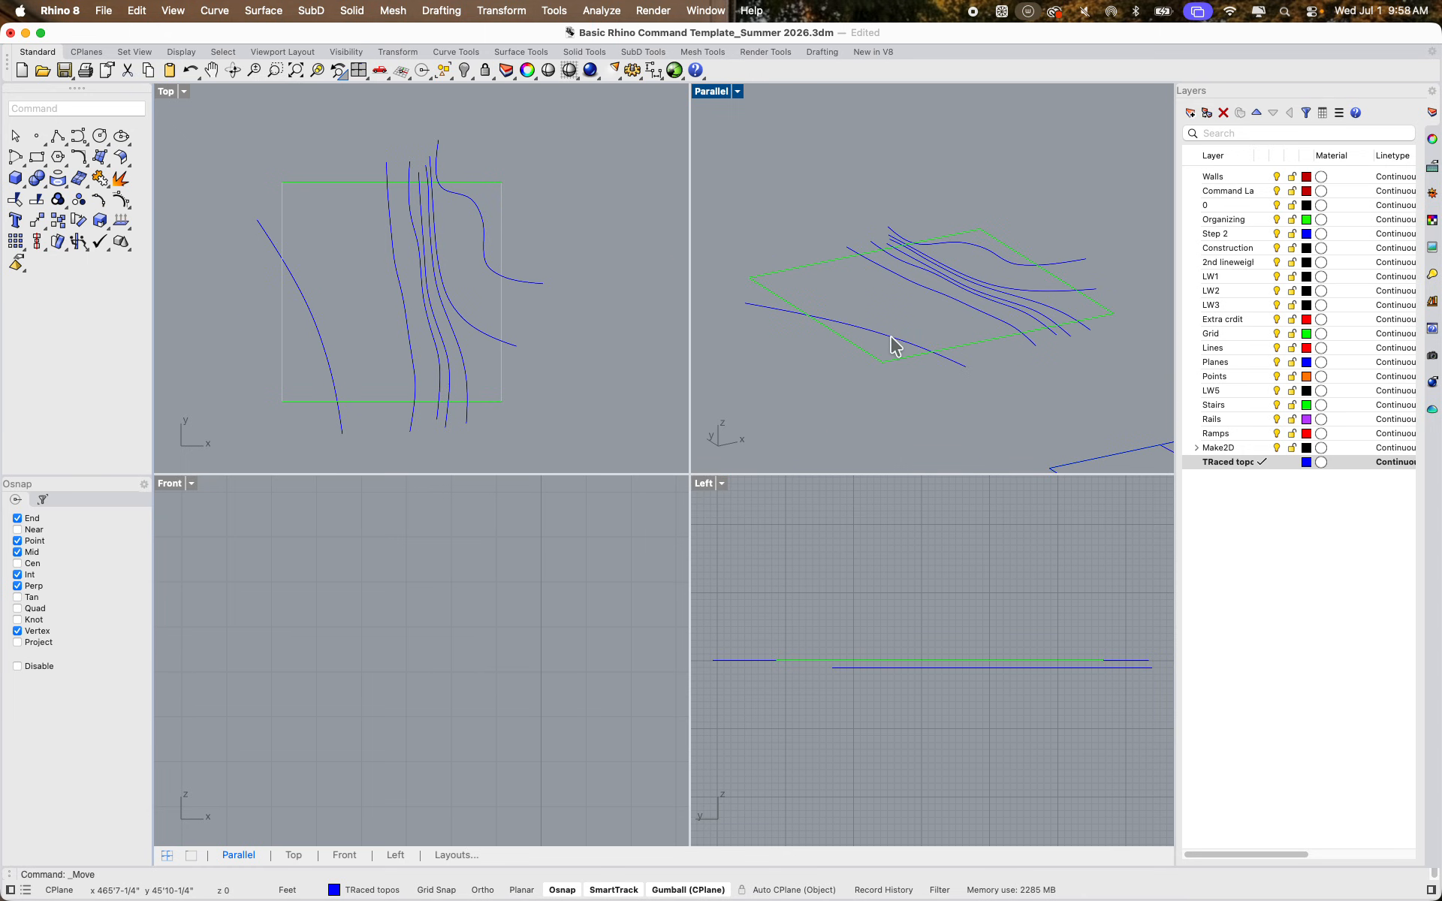
click(895, 344)
scroll(943, 309, up, 3)
click(943, 287)
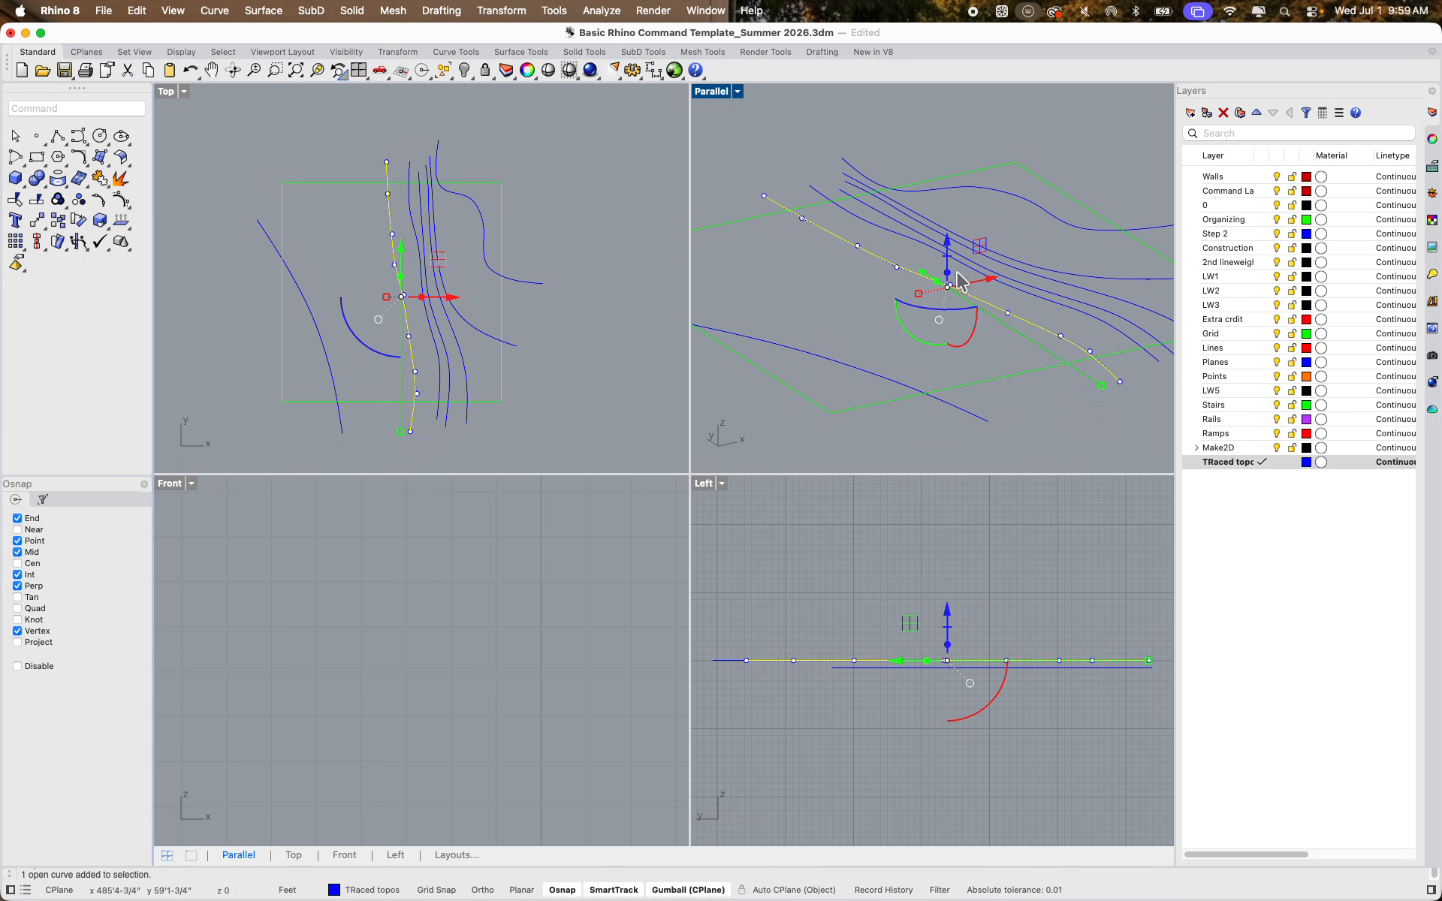
click(1066, 313)
drag(1067, 313, 1057, 216)
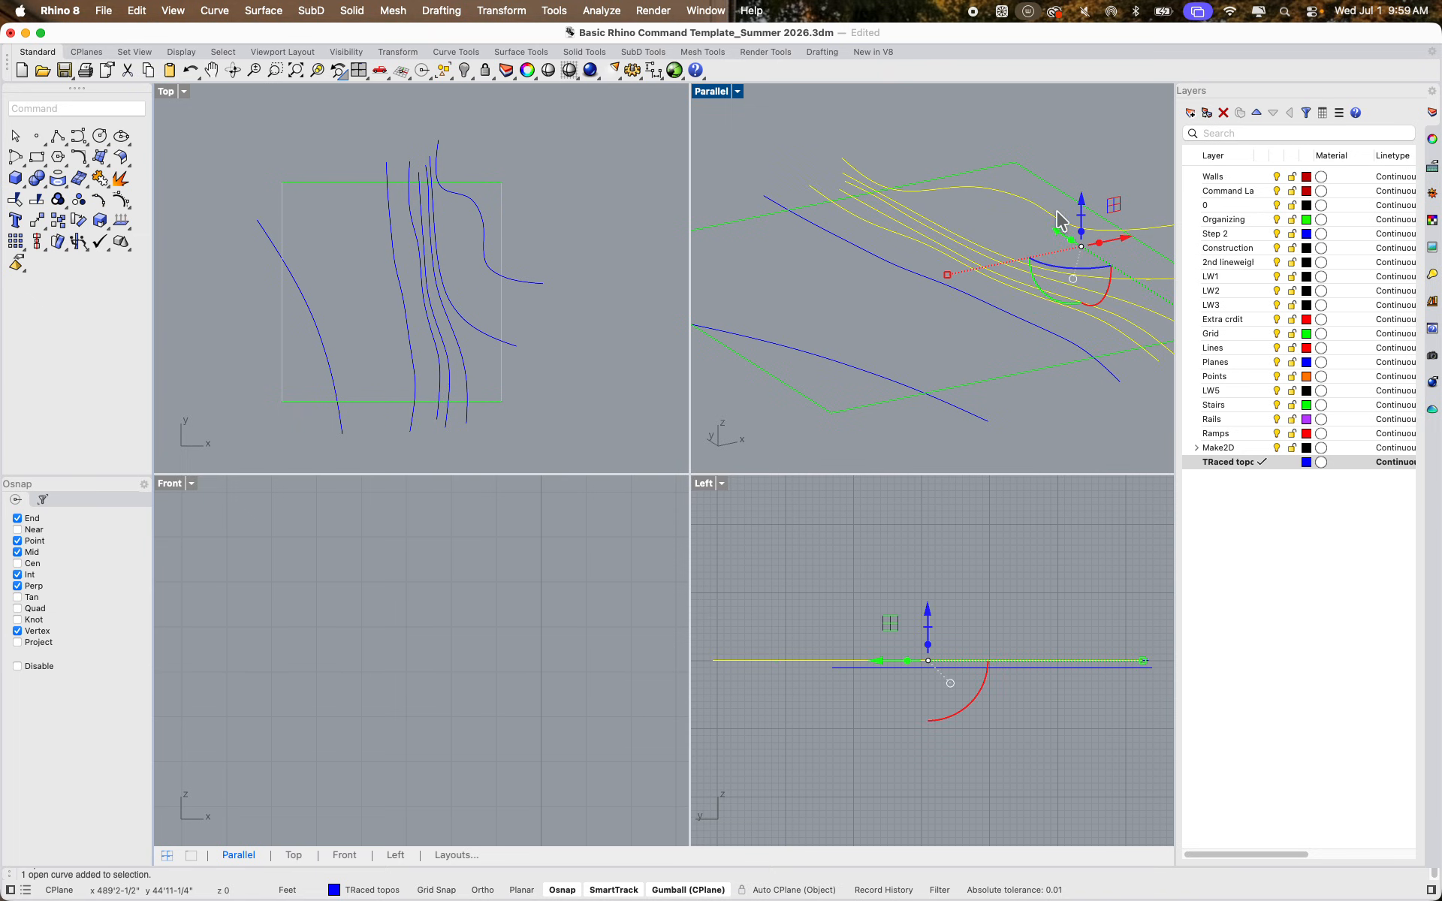
right_click(937, 530)
click(924, 632)
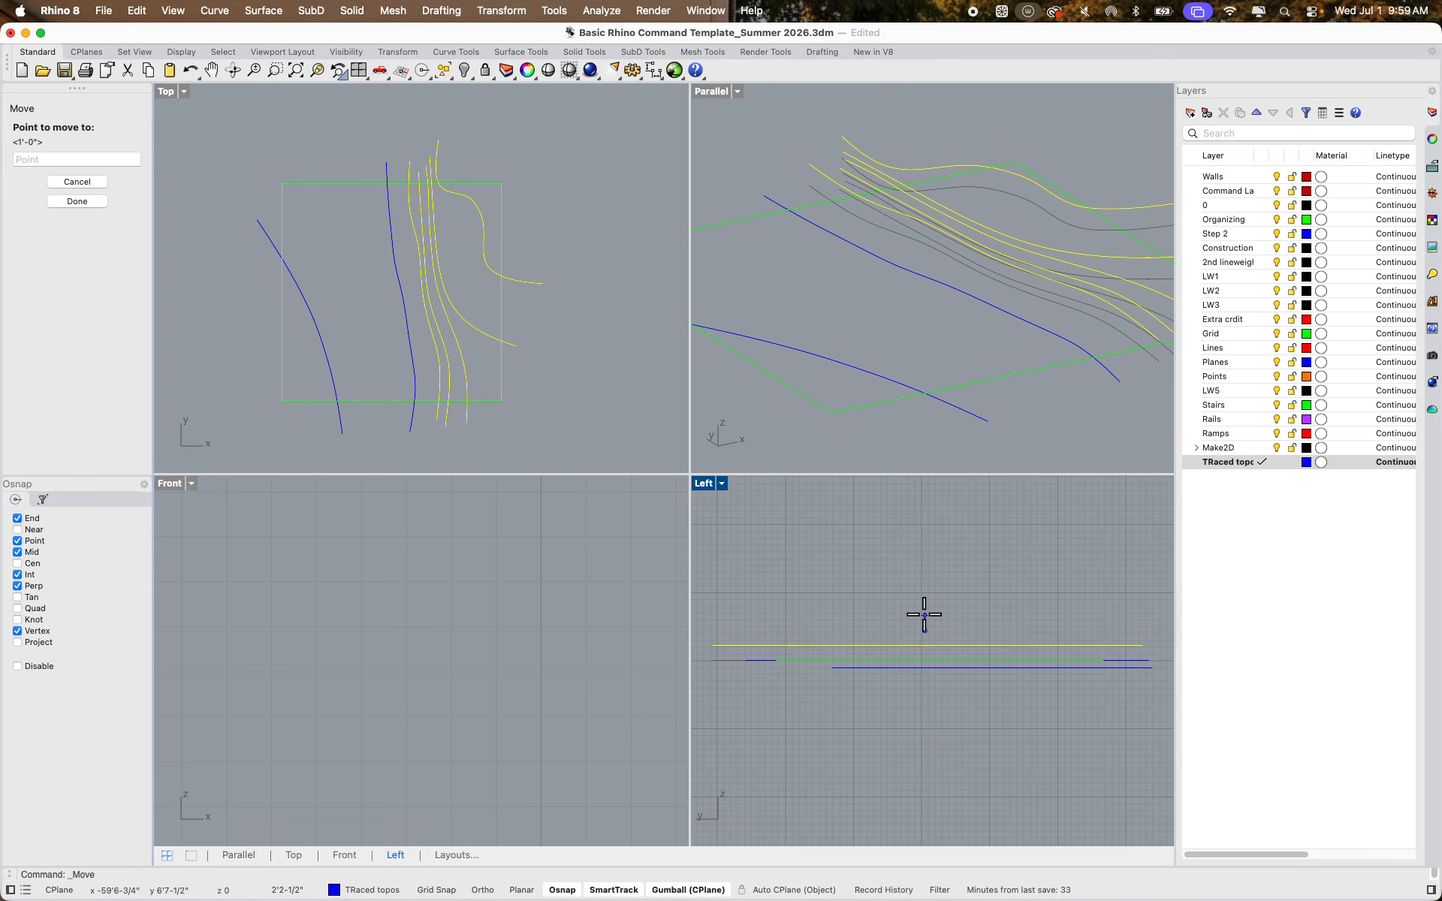
shift+click(922, 592)
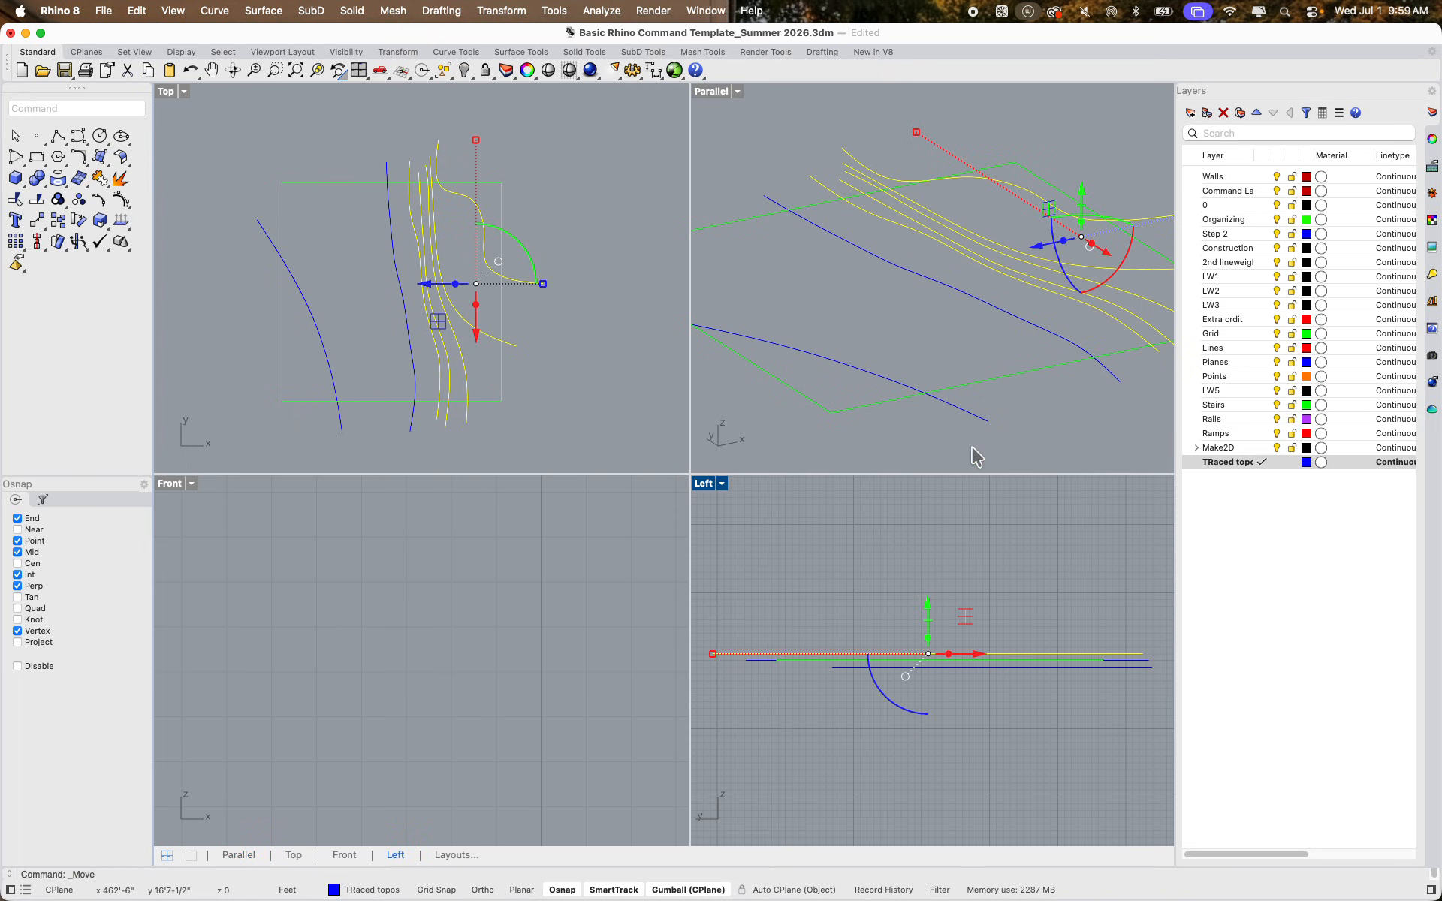
Move the four uppermost open contour curves, leaving out the third from the front corner, straight up another 12" in the Left view
click(1035, 297)
click(1034, 279)
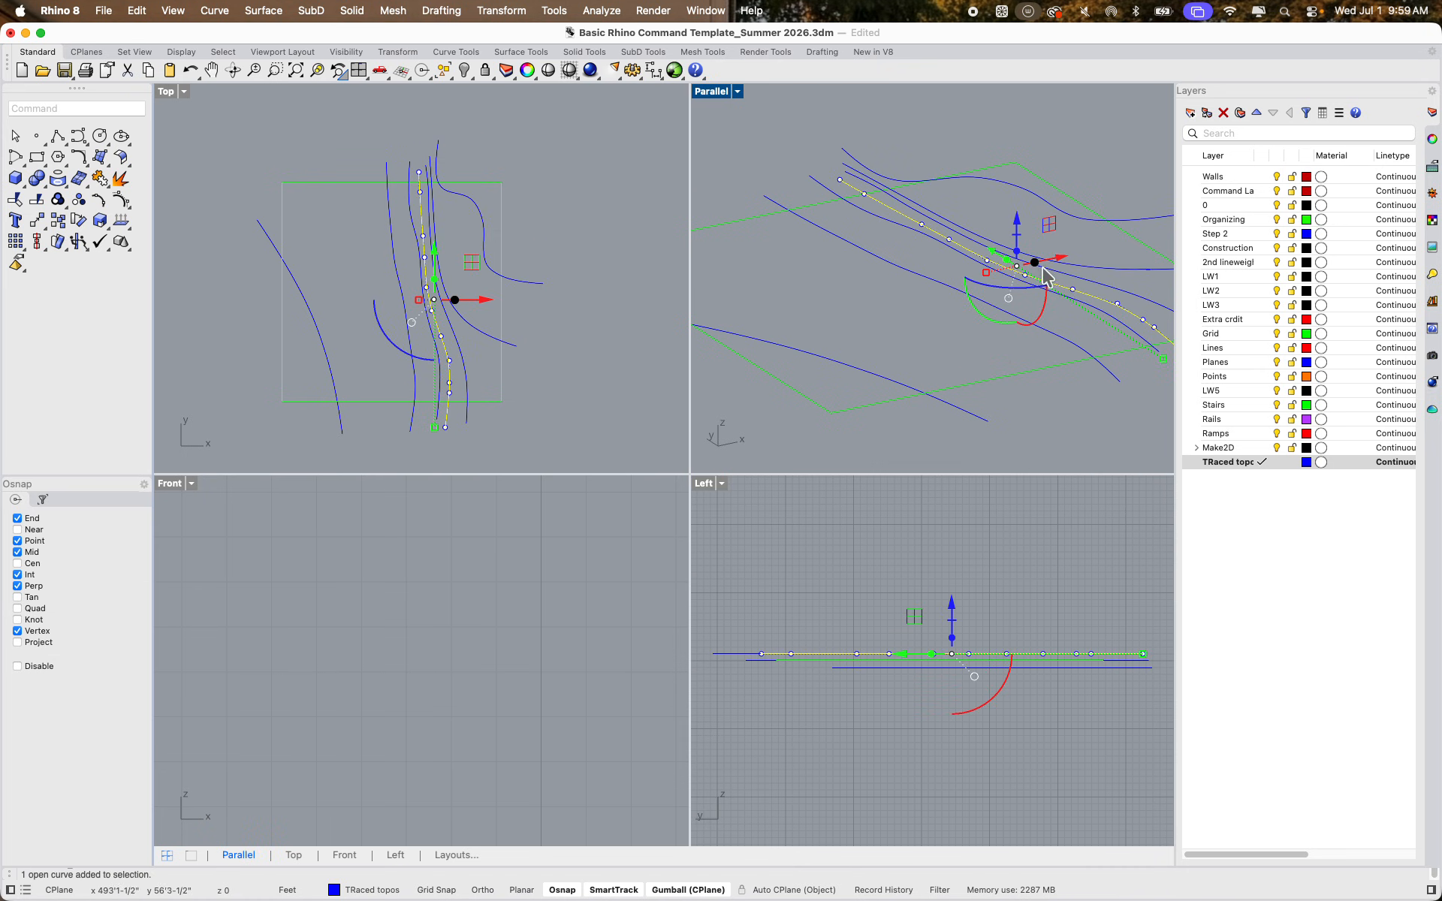
shift+click(1061, 271)
shift+click(1078, 268)
shift+click(1036, 206)
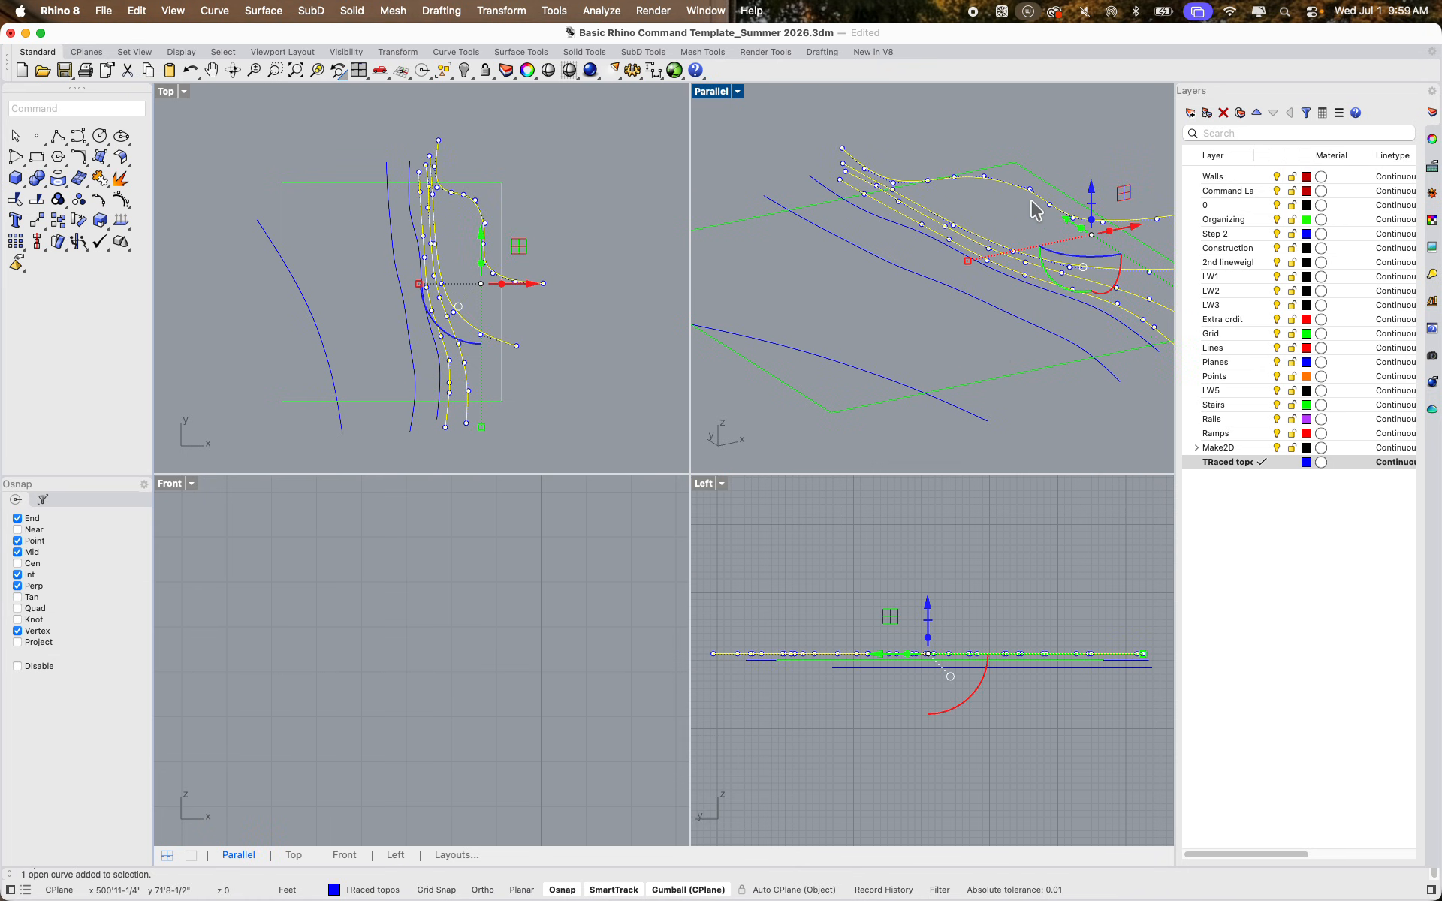
right_click(960, 539)
click(958, 590)
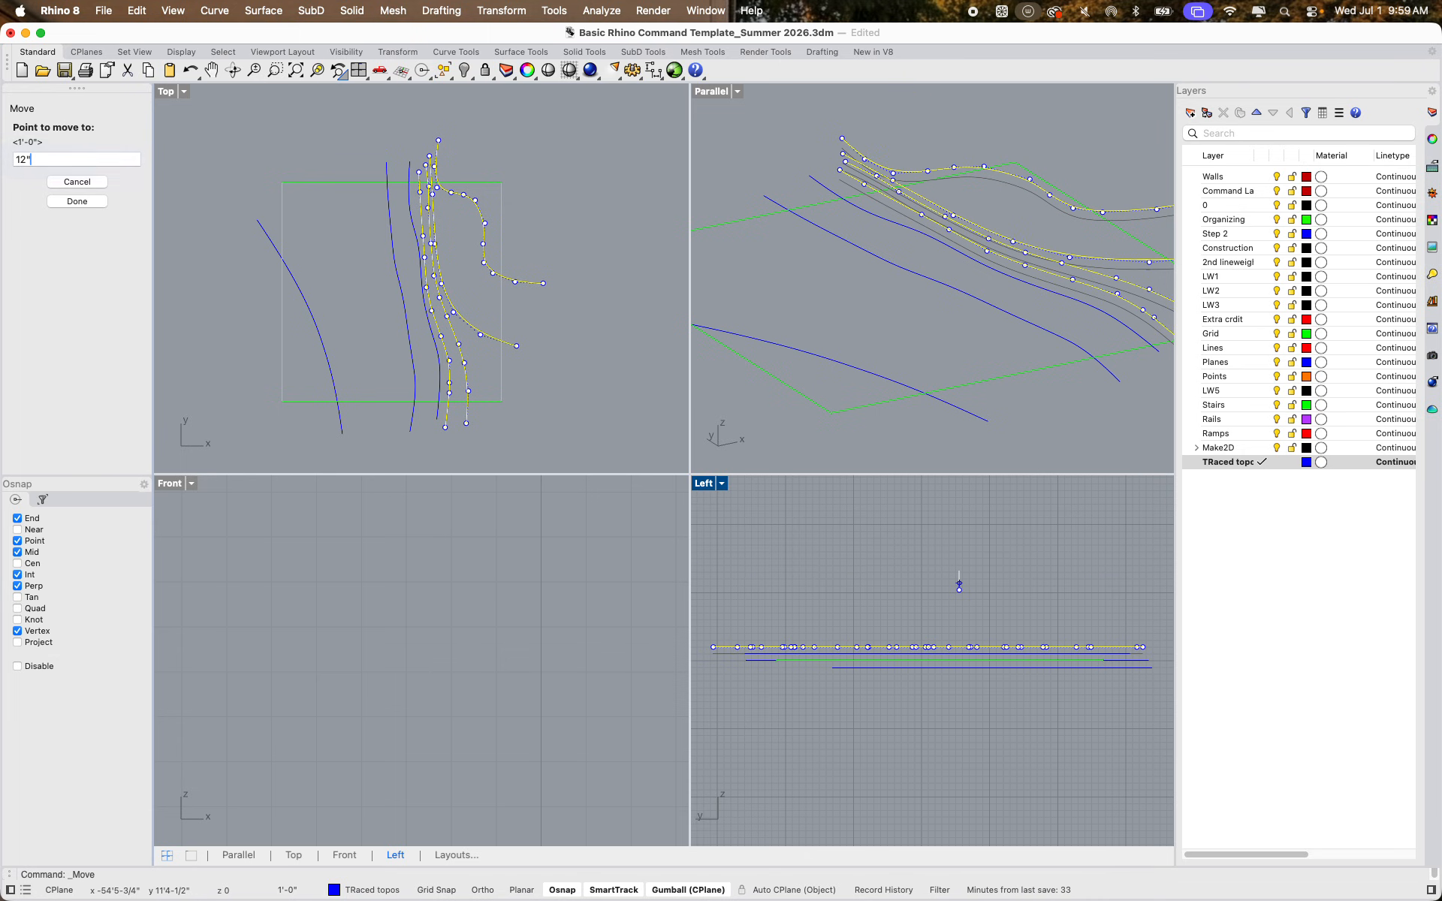
shift+click(968, 548)
Move the three open contour curves farthest from the front corner straight up another 12" in the Left view
click(945, 358)
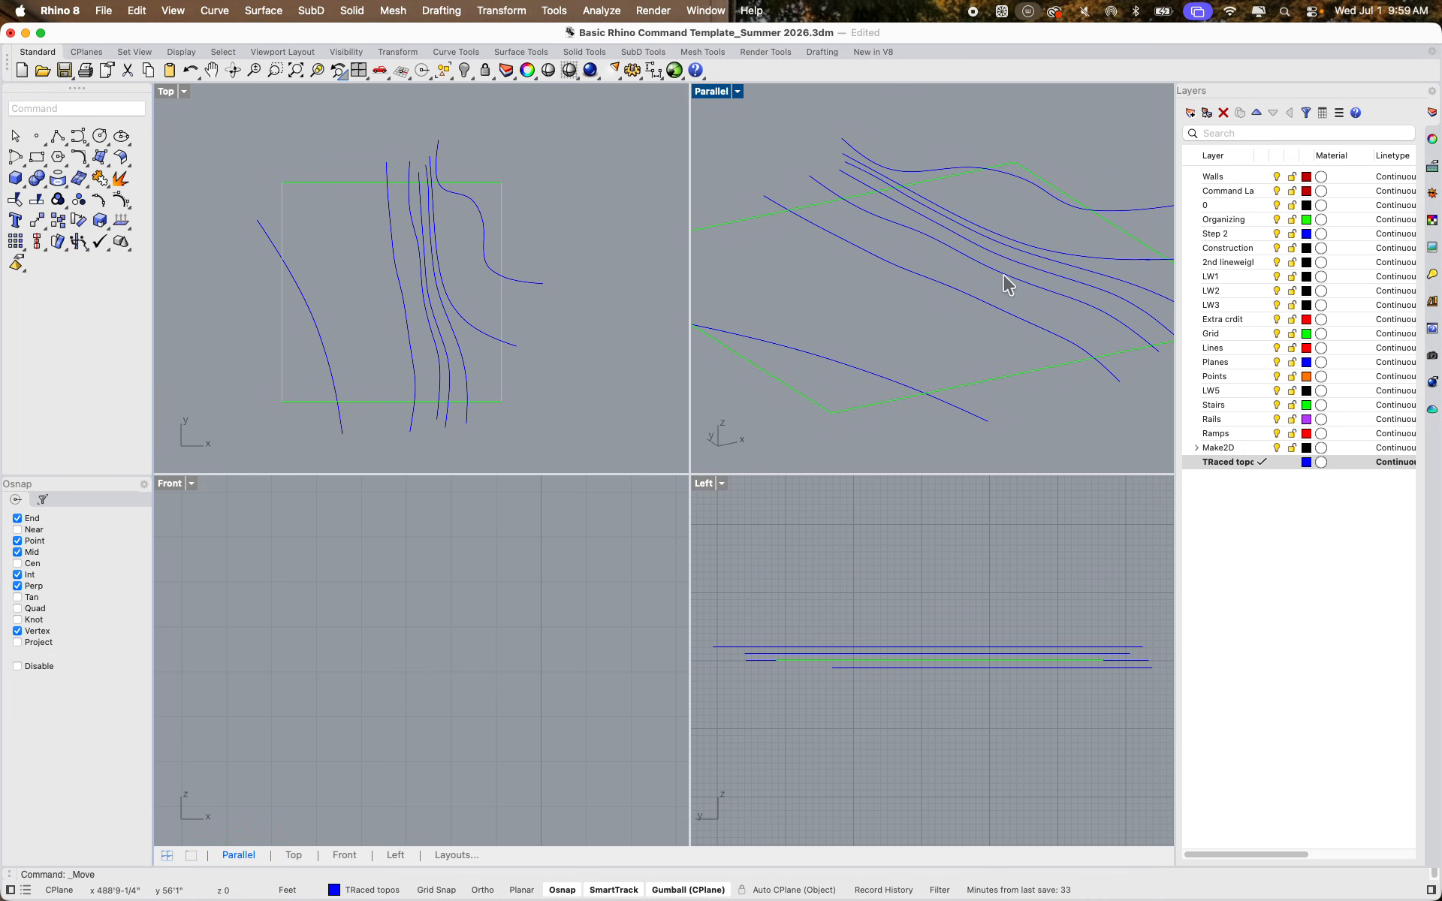
click(1021, 263)
shift+click(1113, 260)
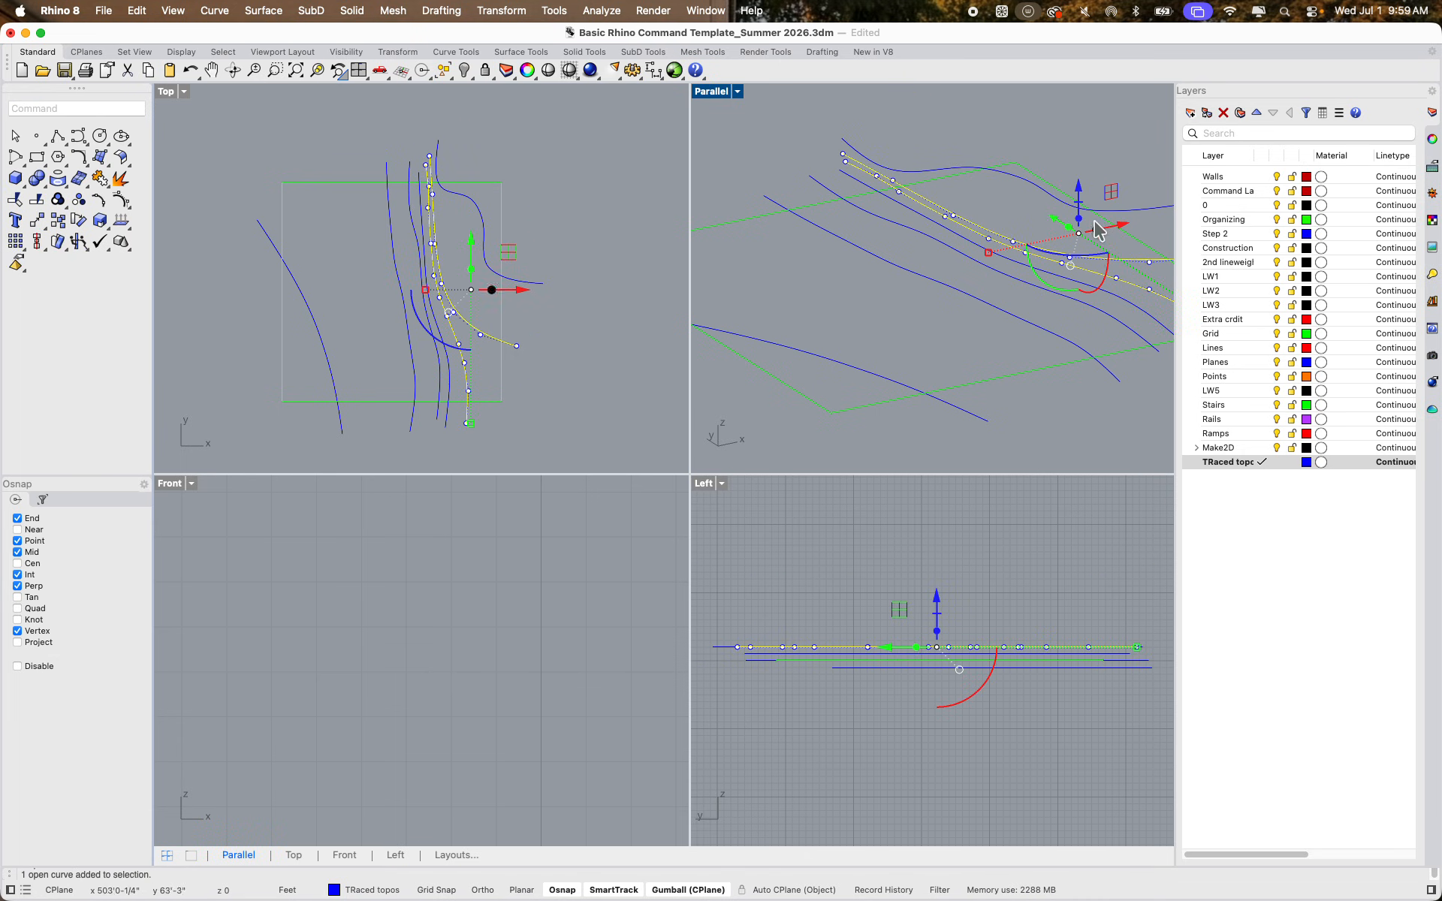
key(Return)
click(959, 591)
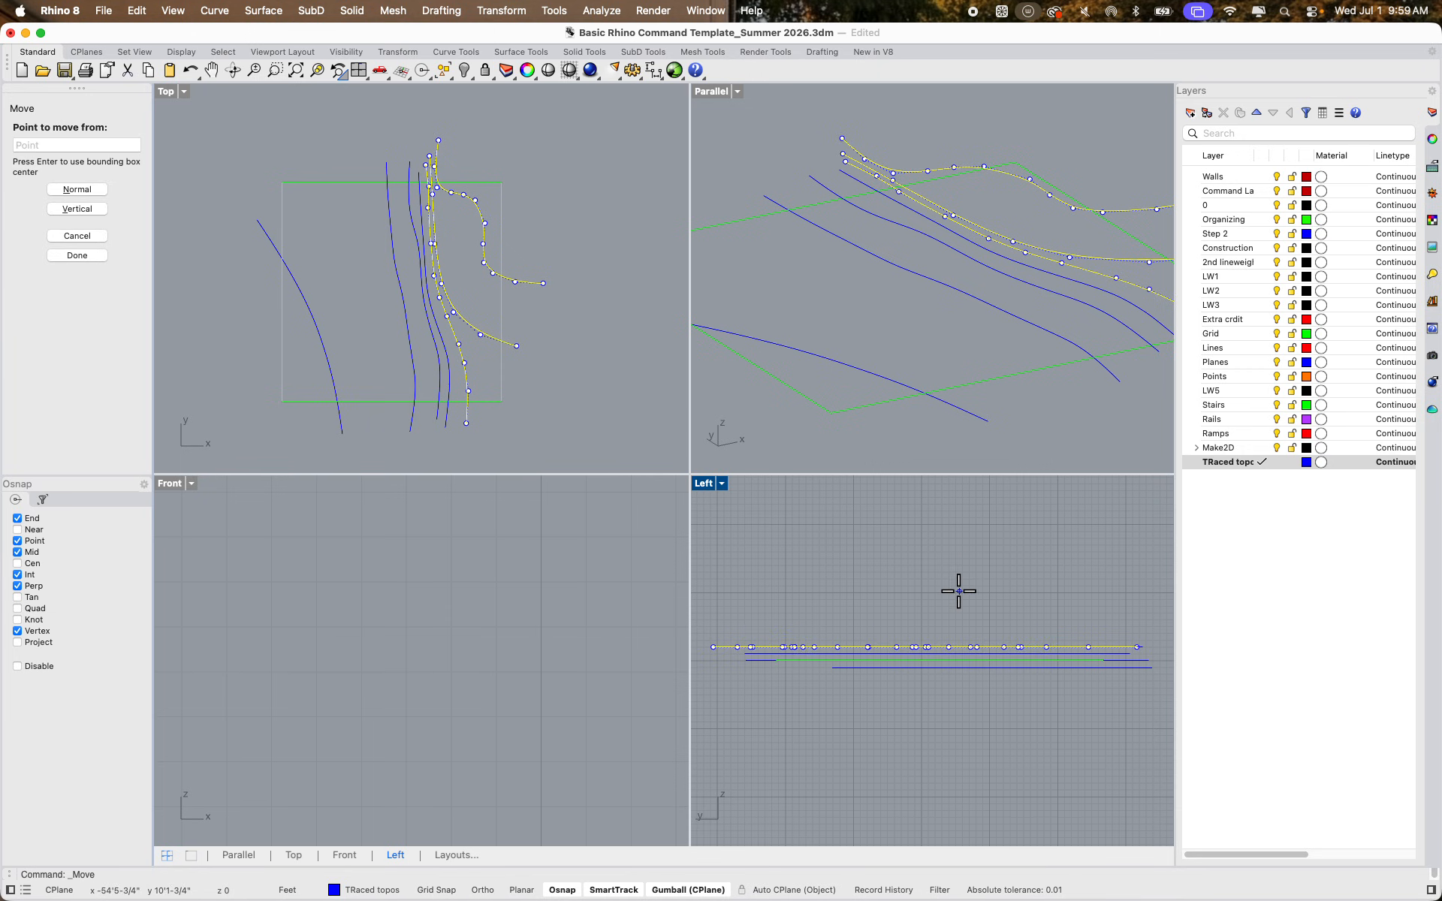
key(Escape)
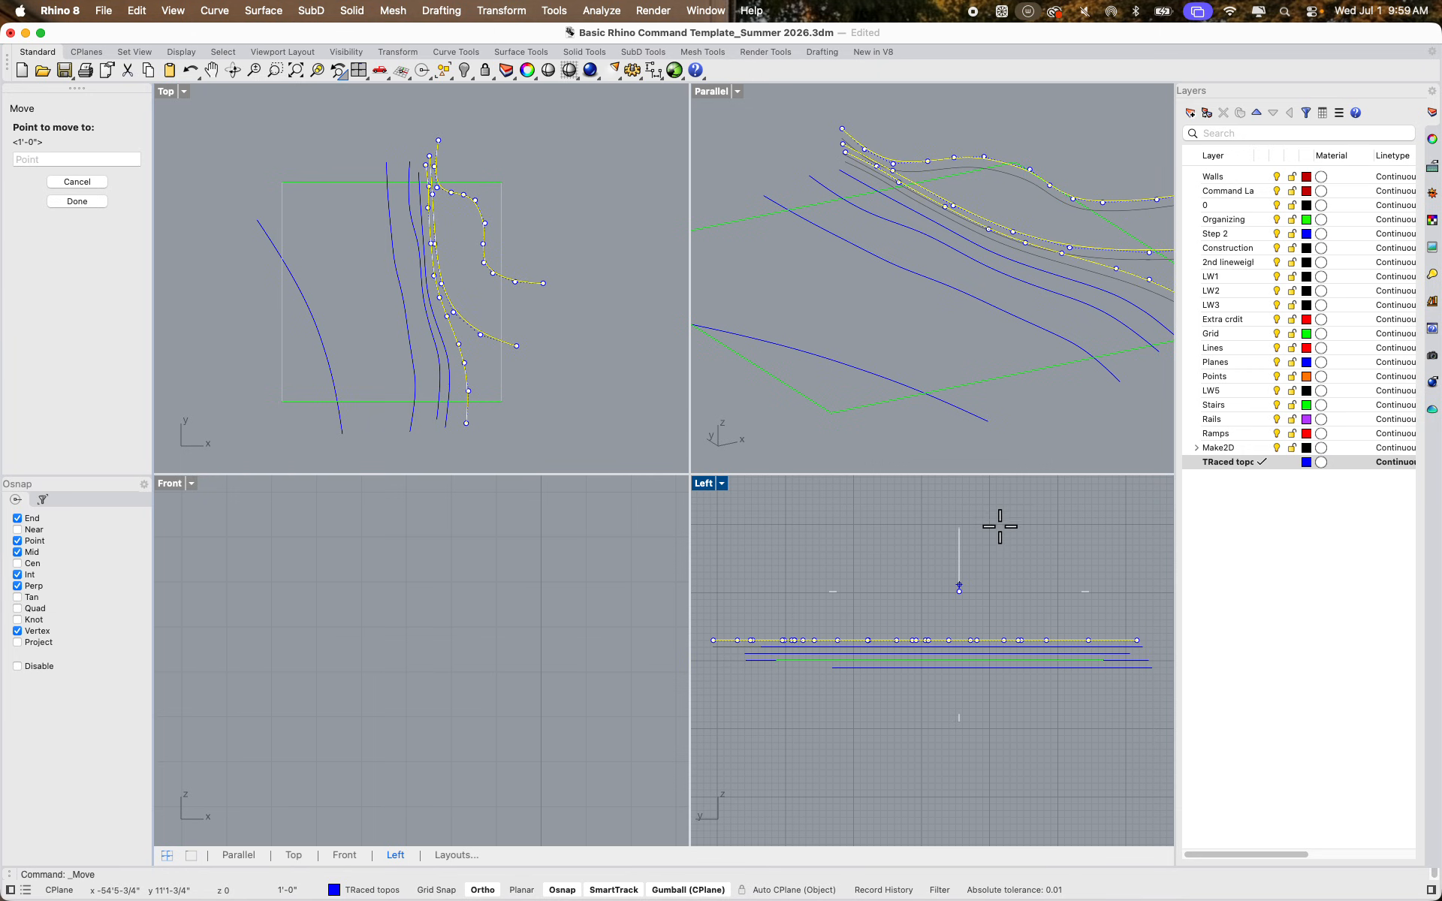
Raise the last two open contour curves at the high end by 12" in the Left view
click(1022, 121)
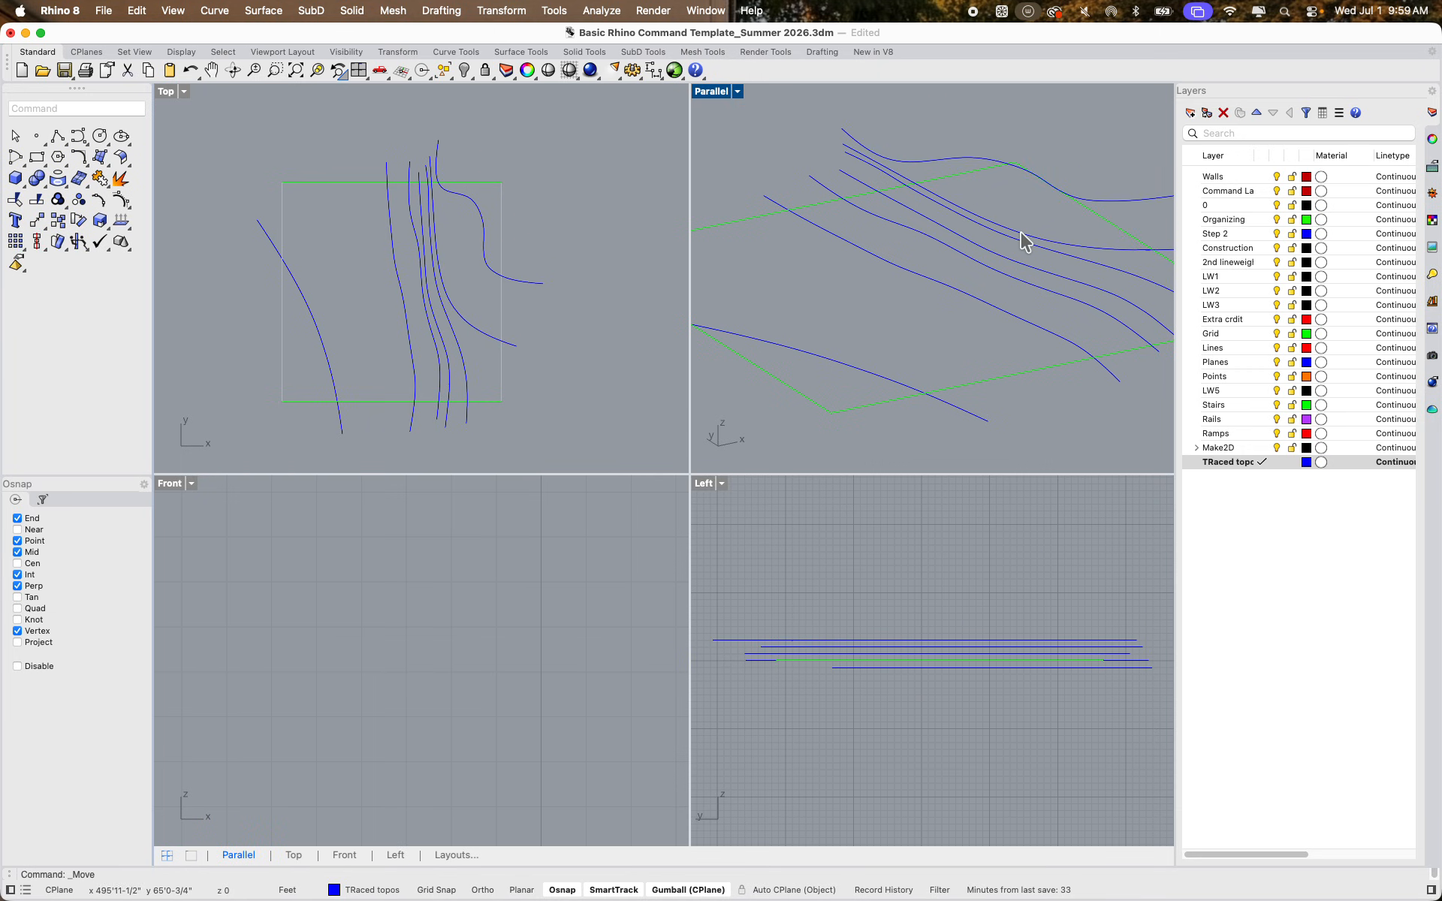
click(1030, 231)
shift+click(979, 160)
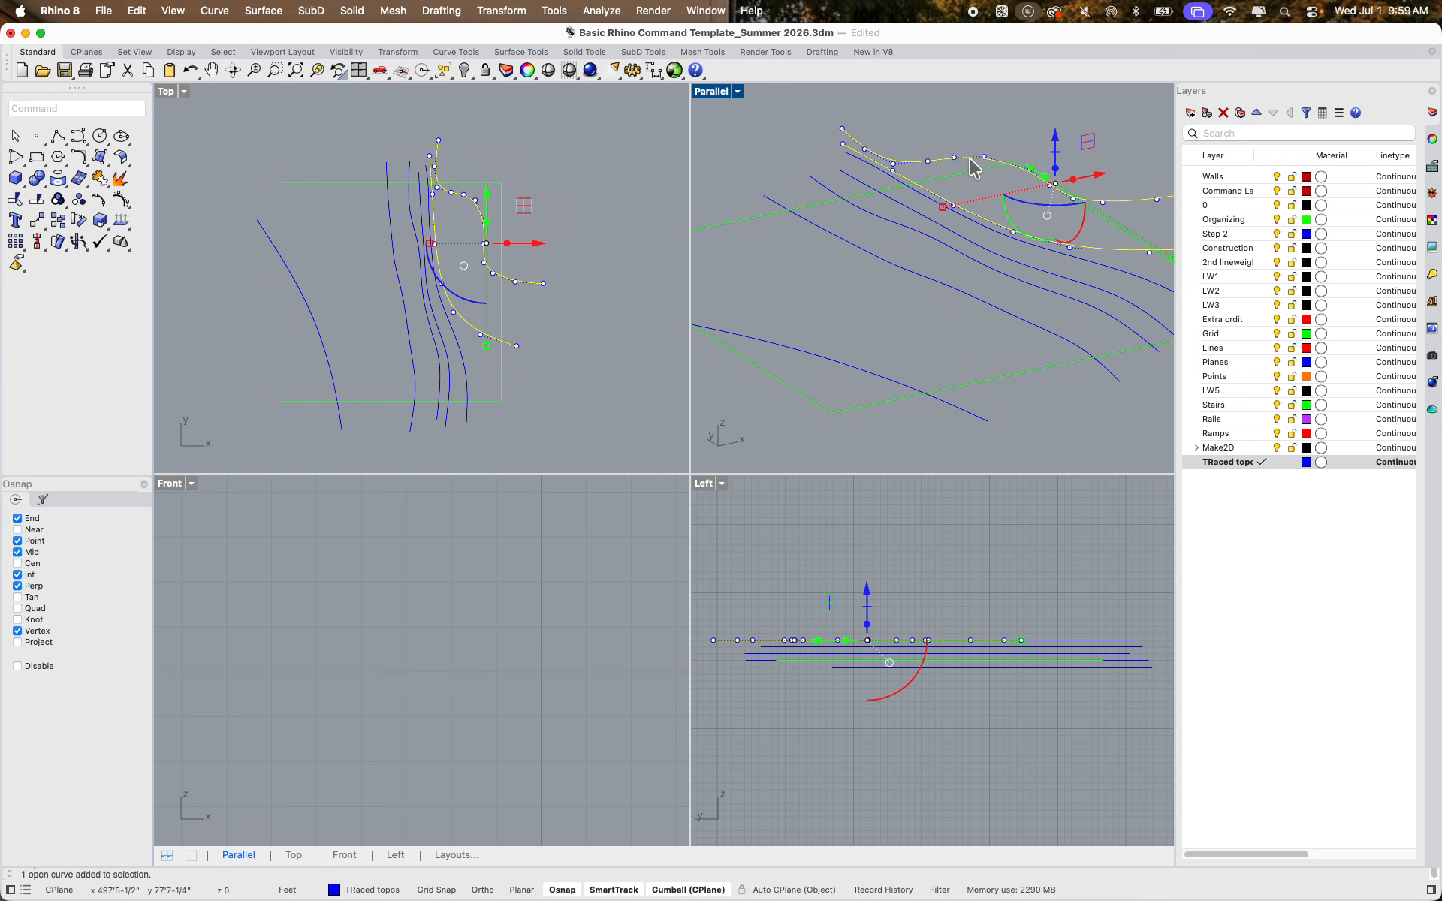
key(Return)
click(898, 572)
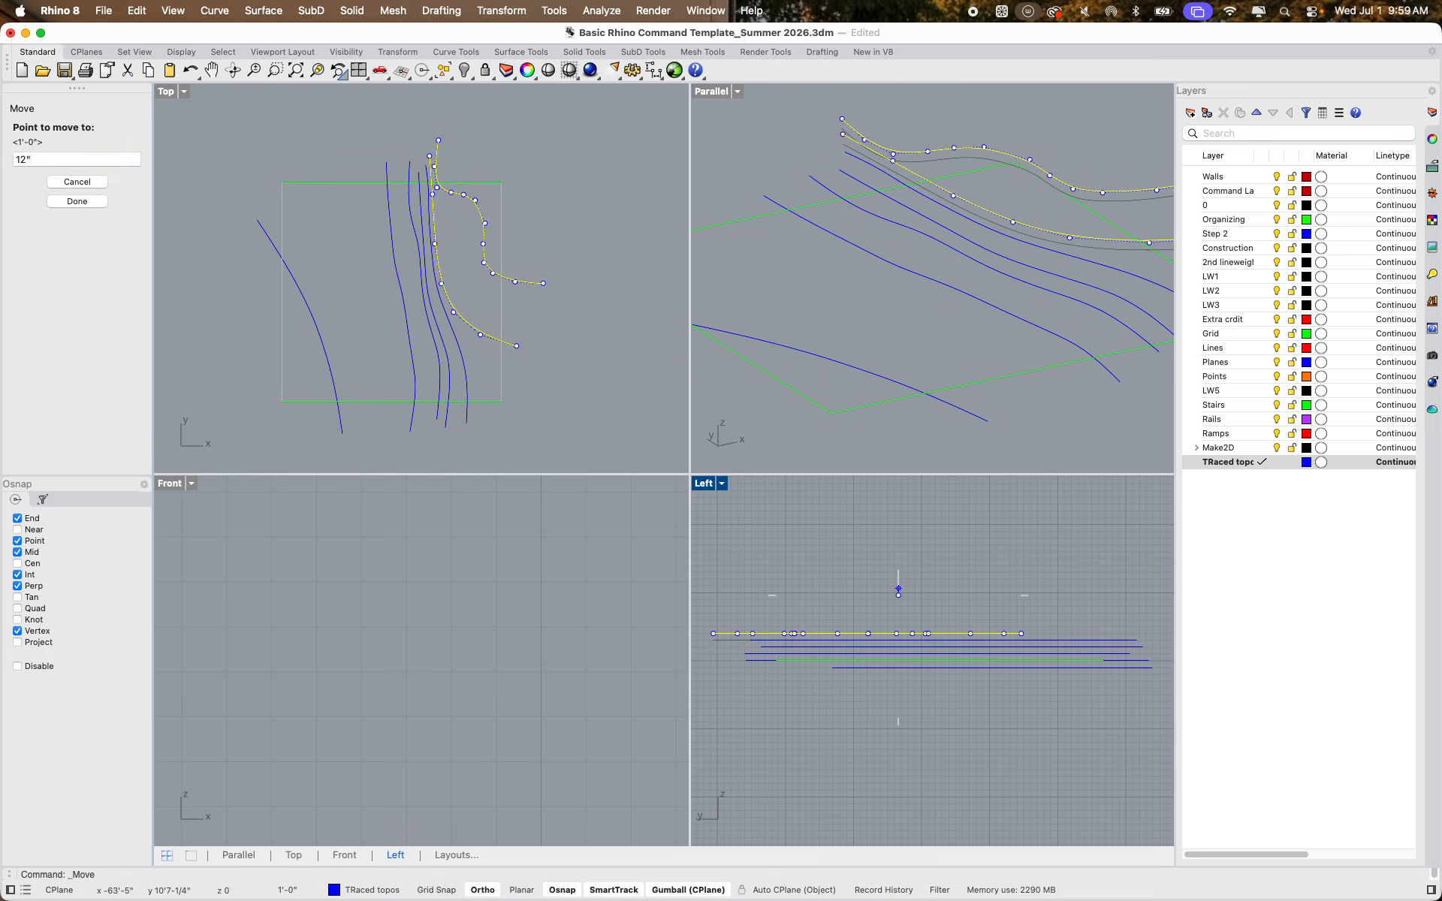
key(Escape)
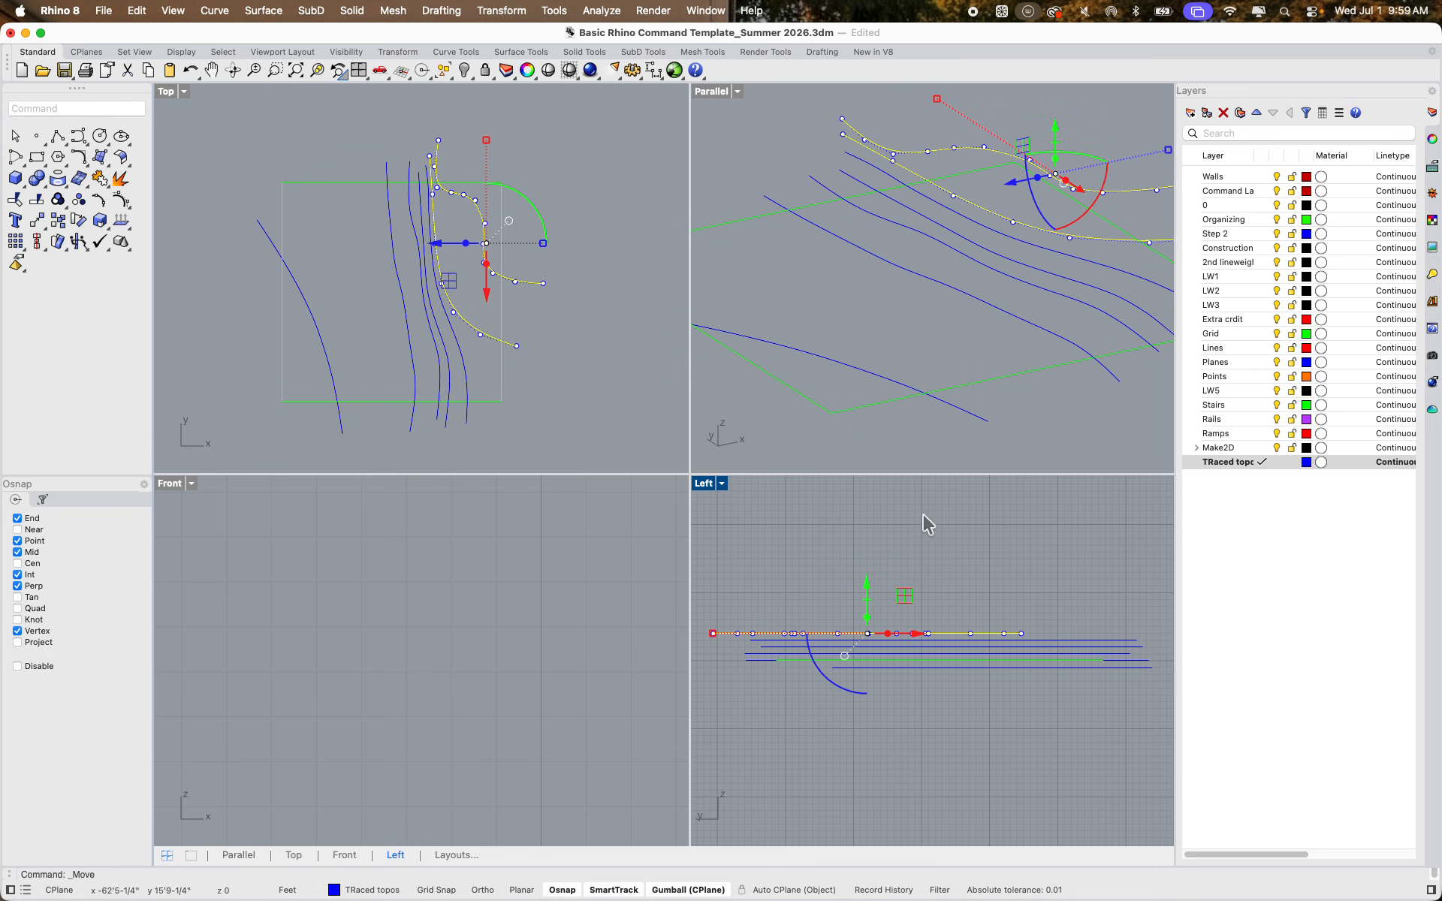
Raise only the highest, S-shaped open contour curve straight up 12" in the Left view
click(934, 101)
click(1091, 128)
click(954, 150)
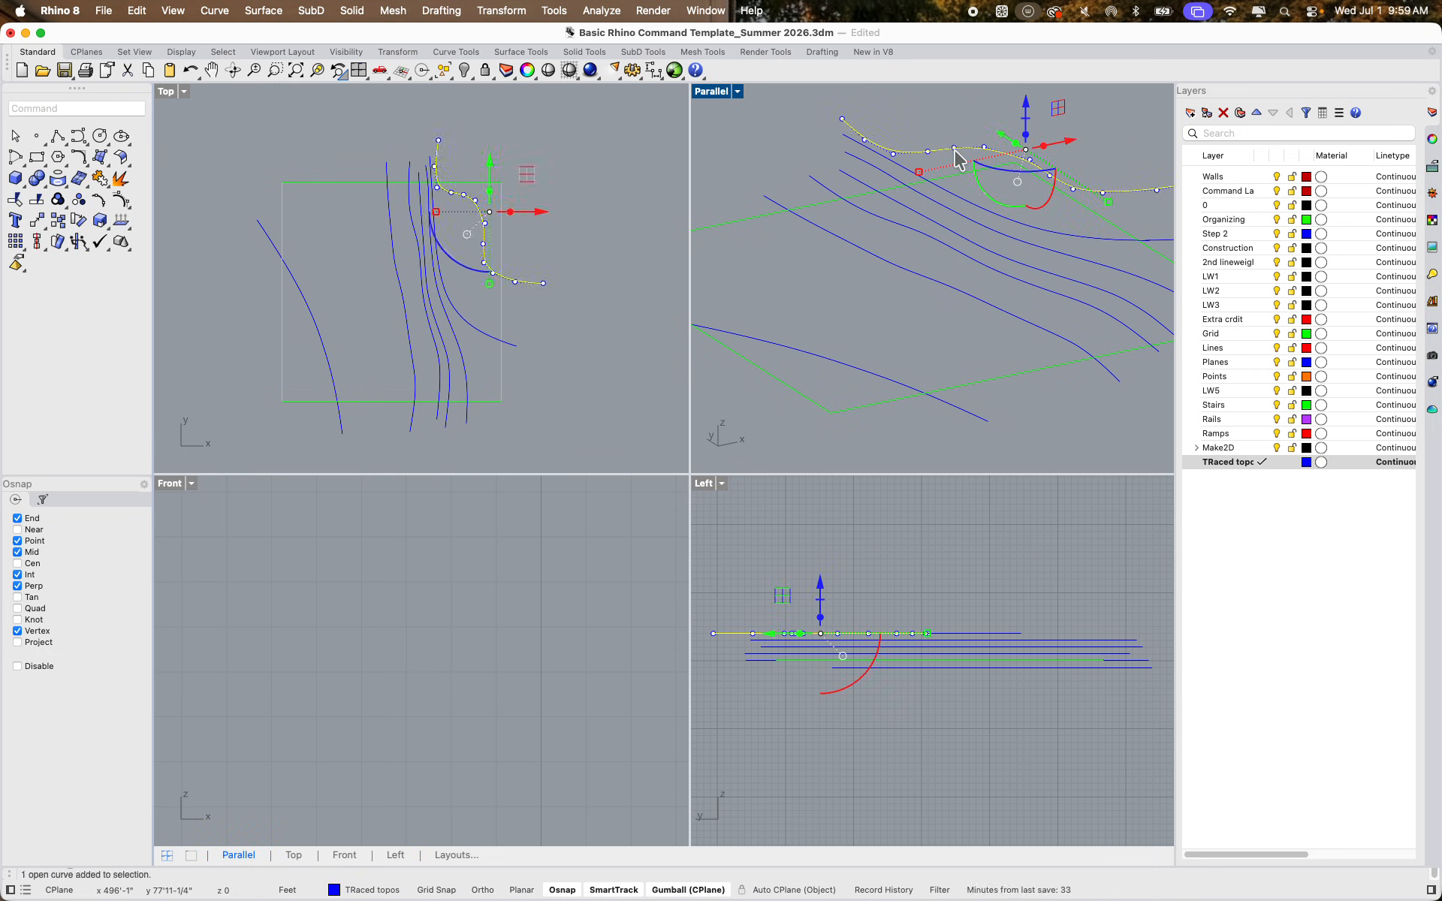
right_click(883, 550)
click(882, 562)
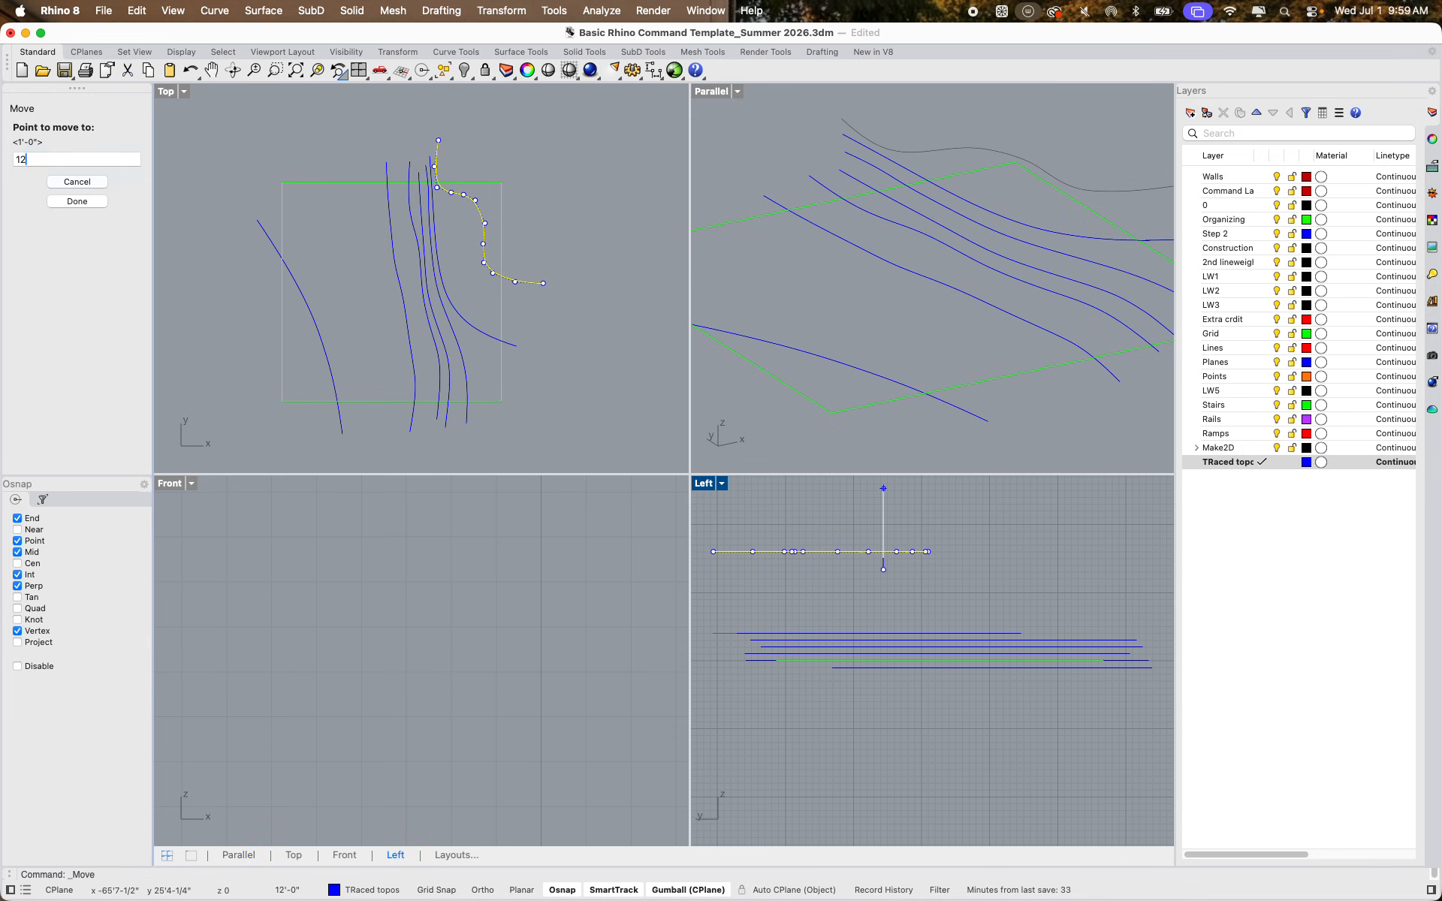
key(Escape)
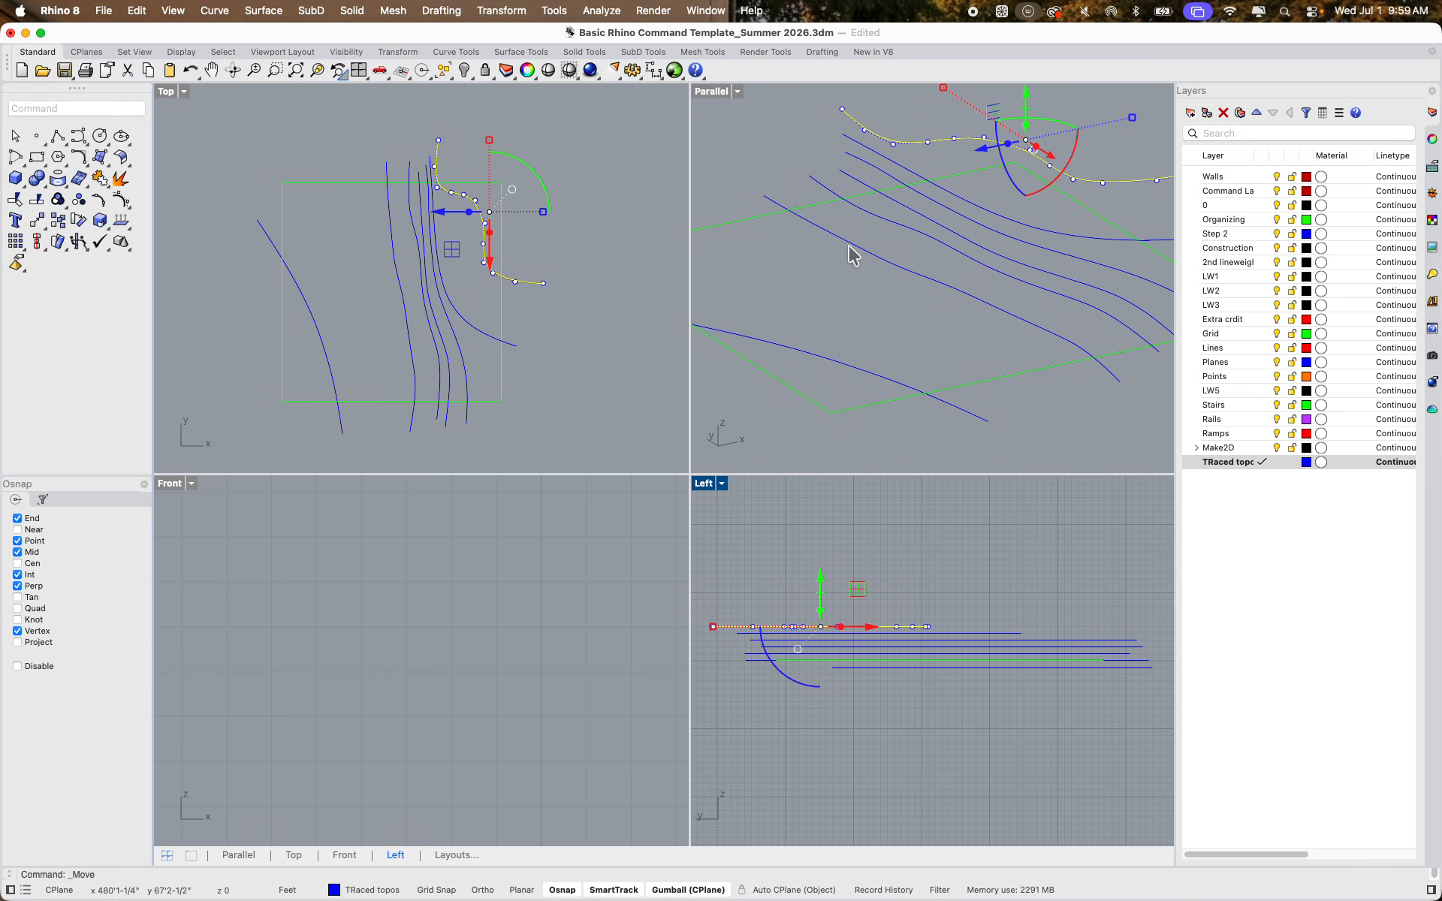
Maximize the Parallel view and frame the stepped open contours together with their boundary square
click(812, 300)
double_click(719, 96)
scroll(782, 338, down, 7)
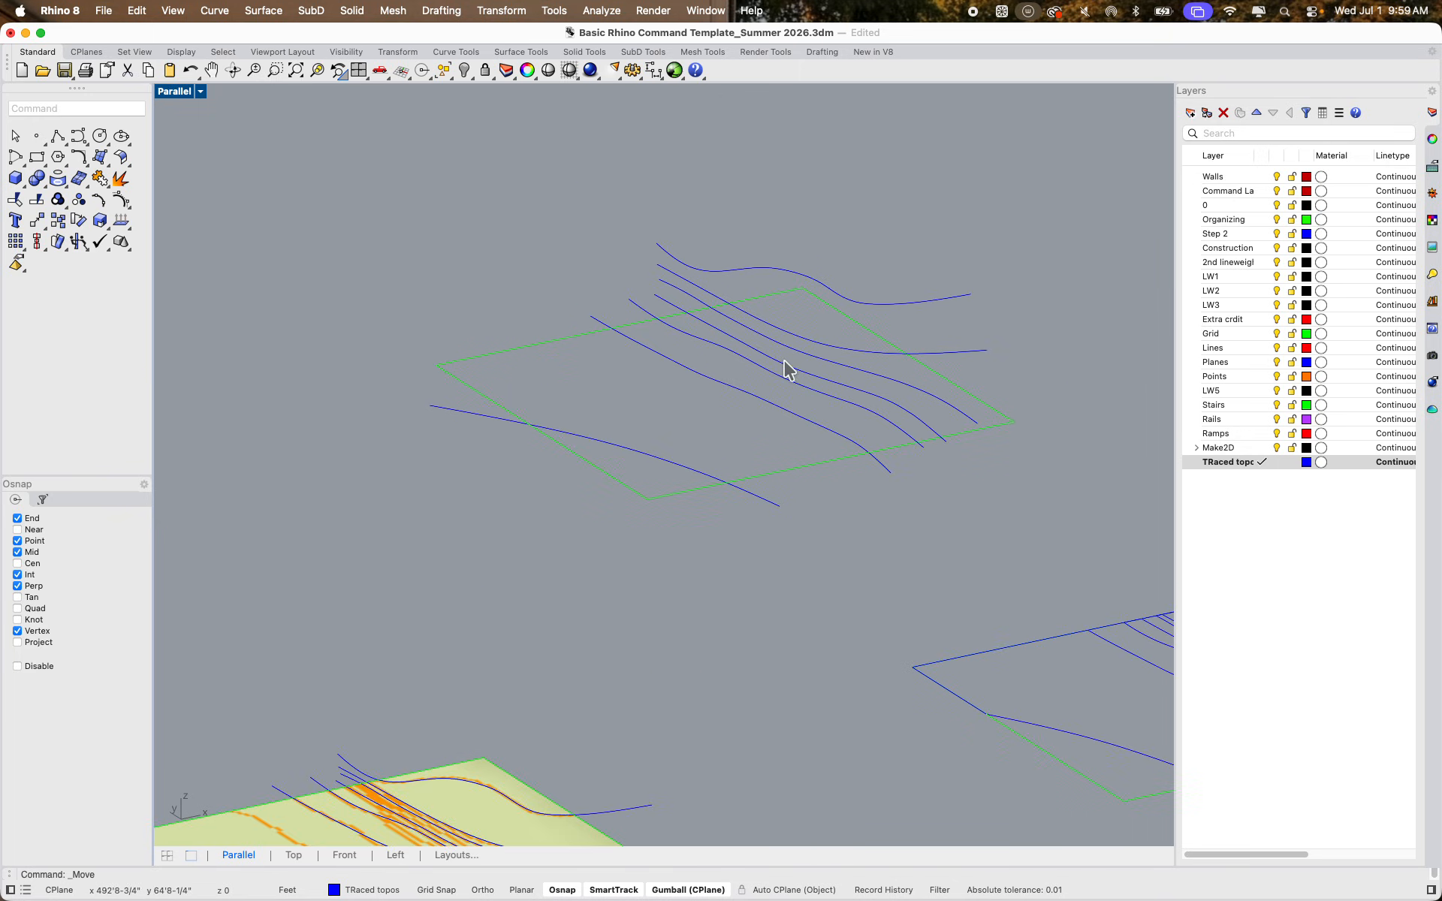
mouse_move(786, 370)
right_down()
mouse_move(824, 380)
mouse_move(737, 362)
mouse_move(924, 447)
mouse_move(689, 461)
mouse_move(765, 518)
right_up()
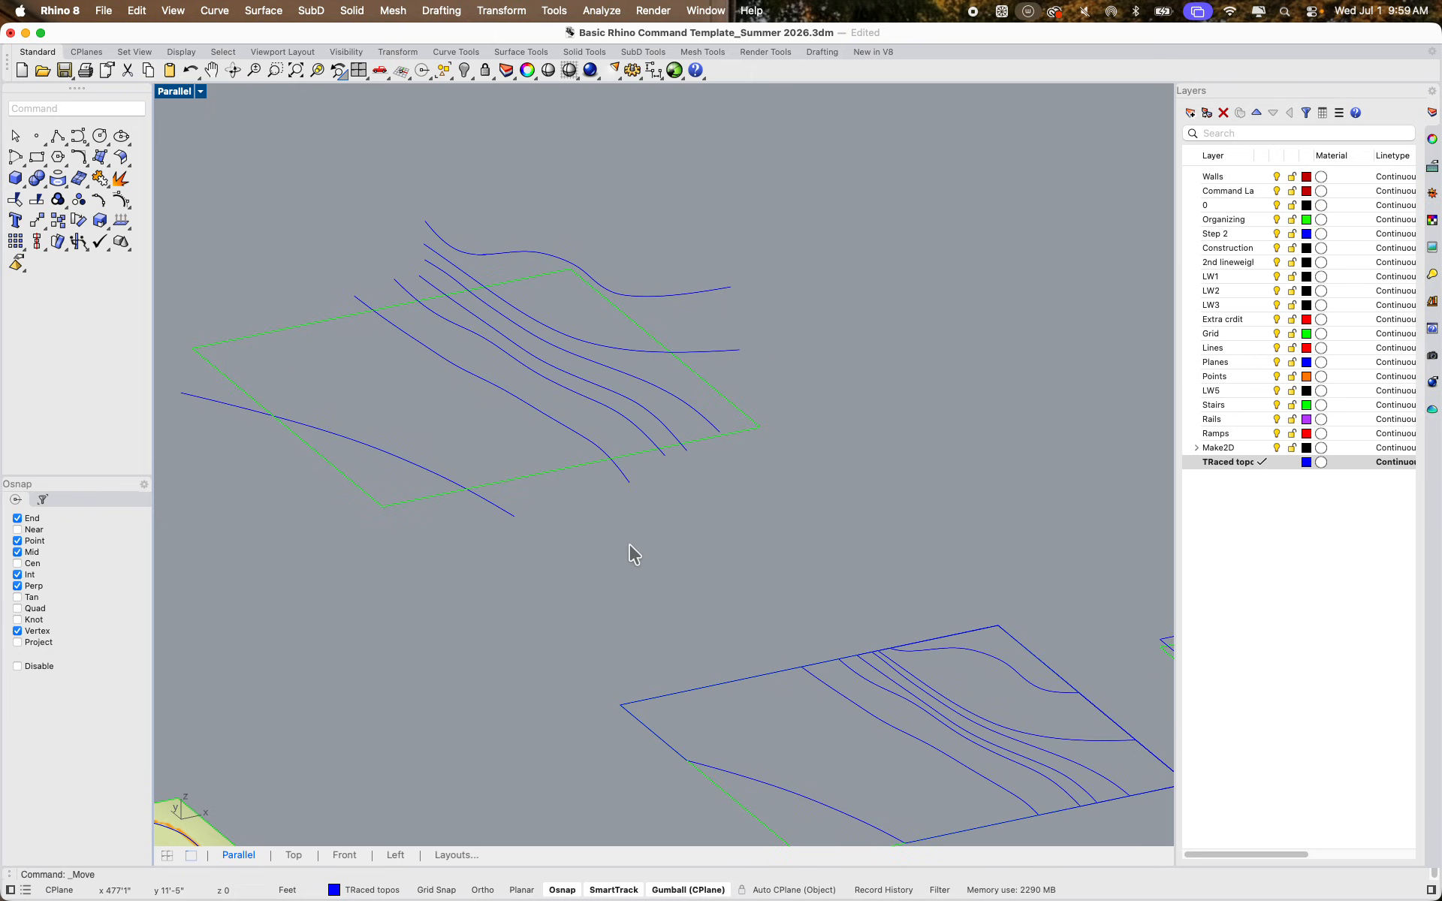
scroll(629, 545, left, 10)
Try selecting all seven open contour curves one by one from lowest to highest, and clear the selection
click(725, 459)
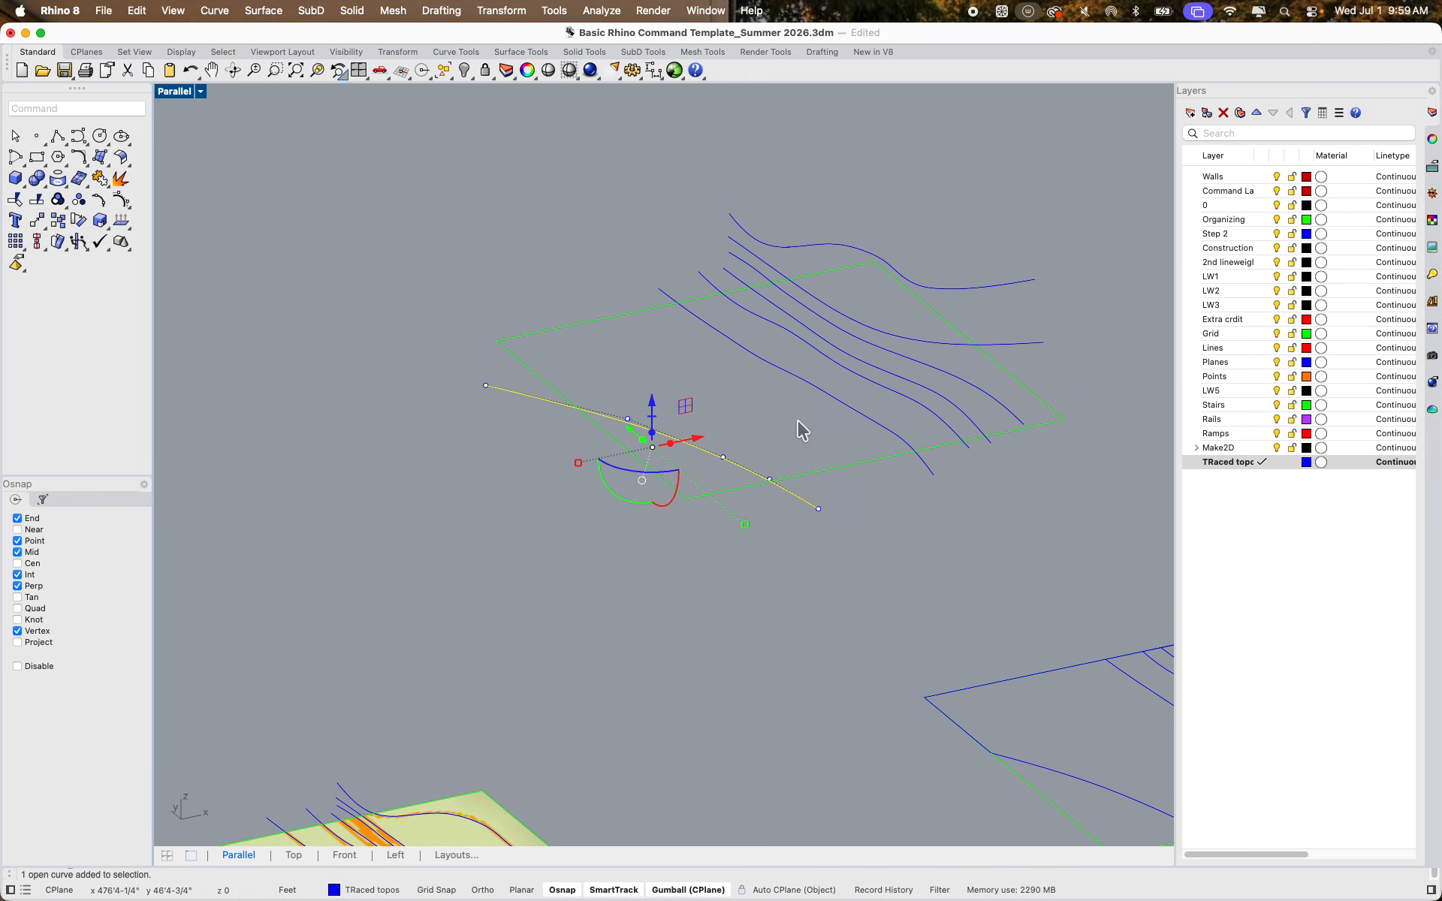
shift+click(816, 389)
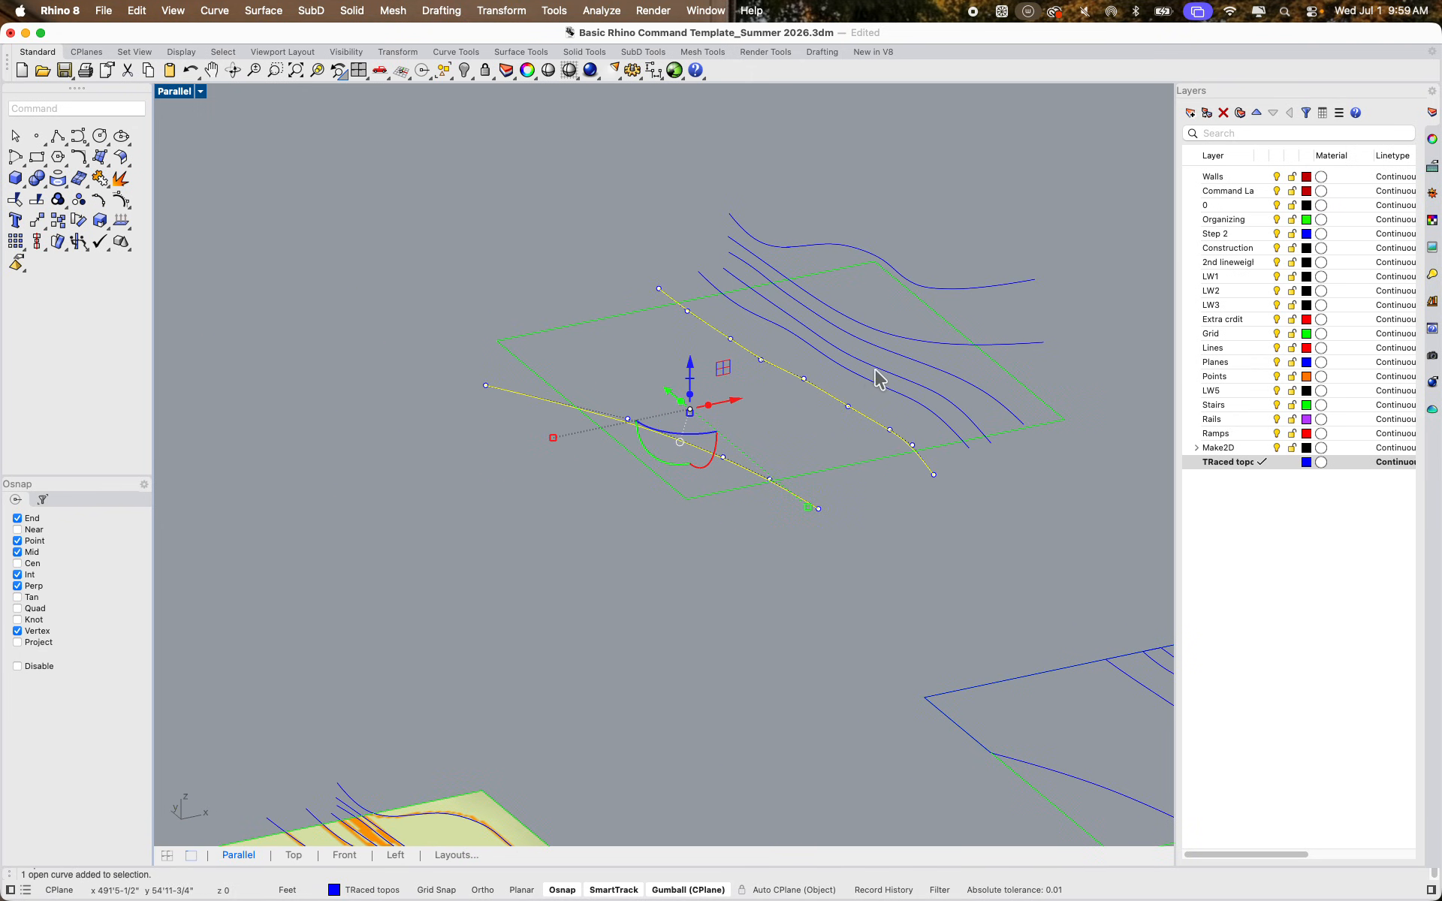
shift+click(876, 382)
shift+click(888, 367)
shift+click(901, 353)
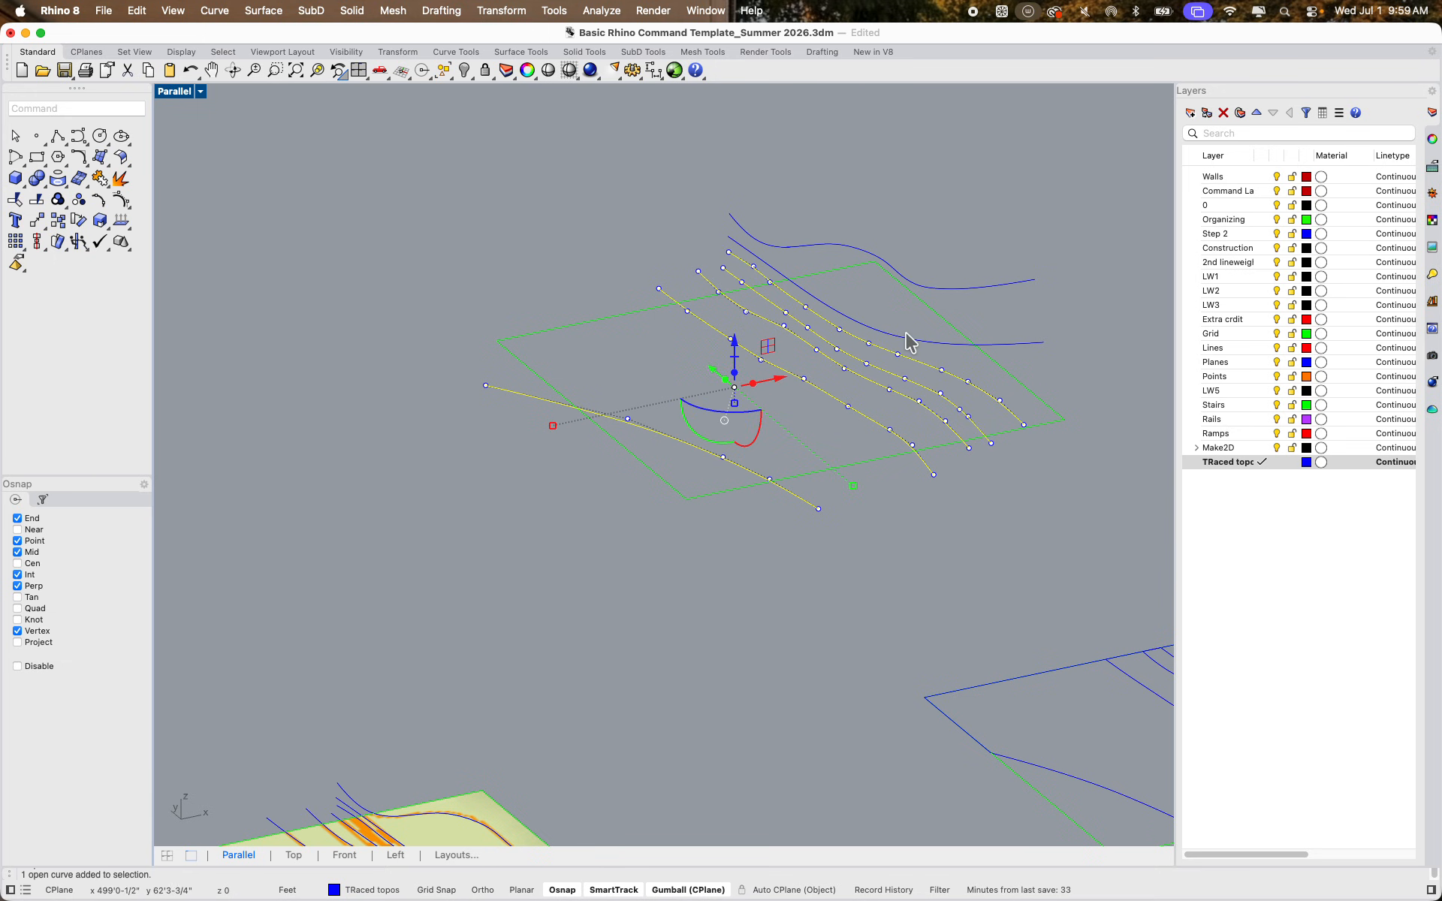
shift+click(907, 340)
shift+click(958, 287)
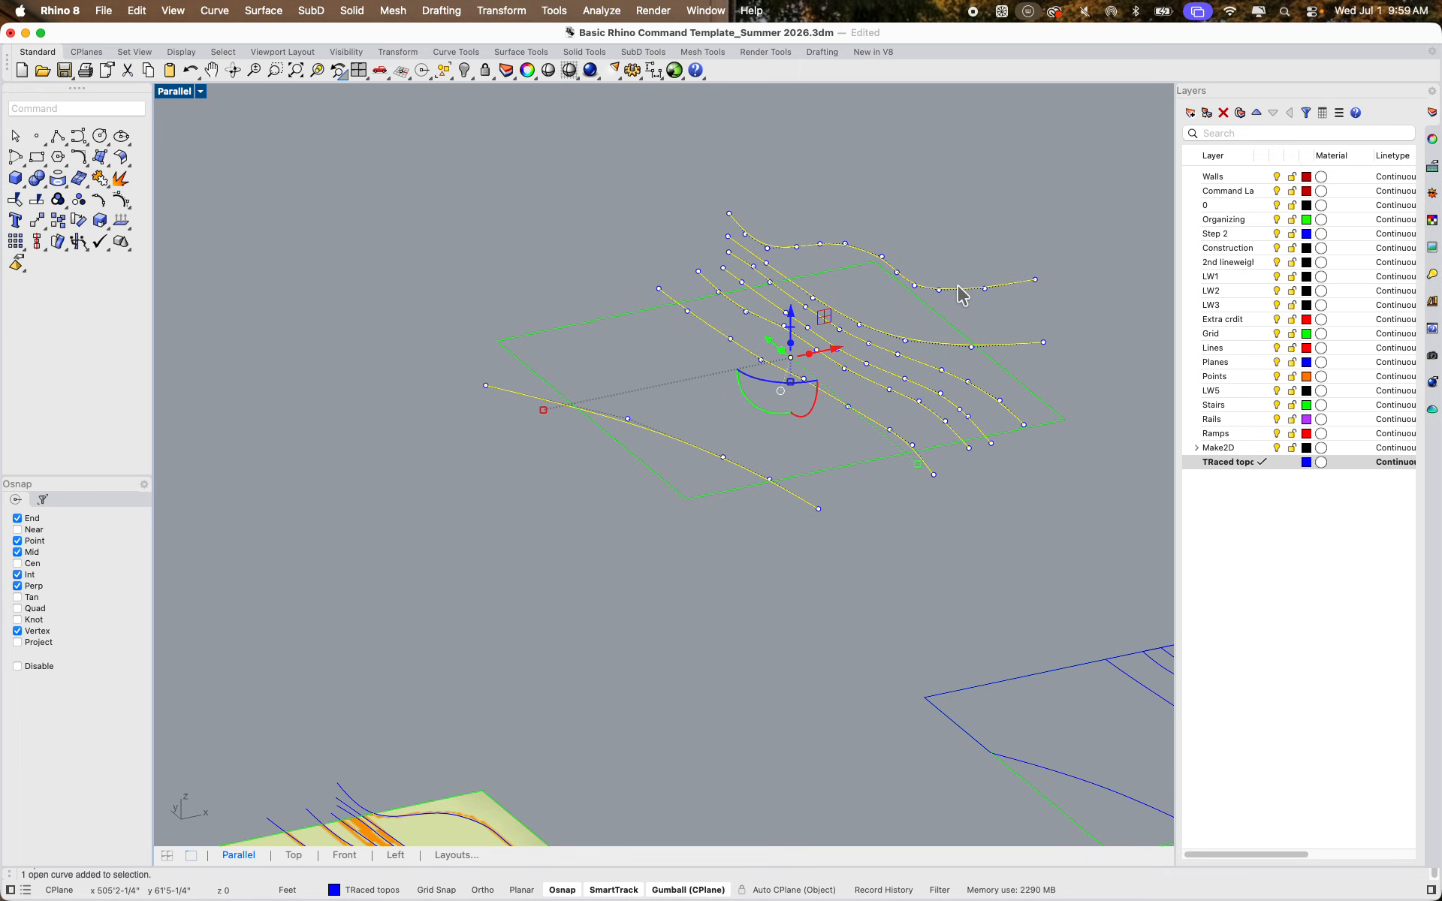
key(Escape)
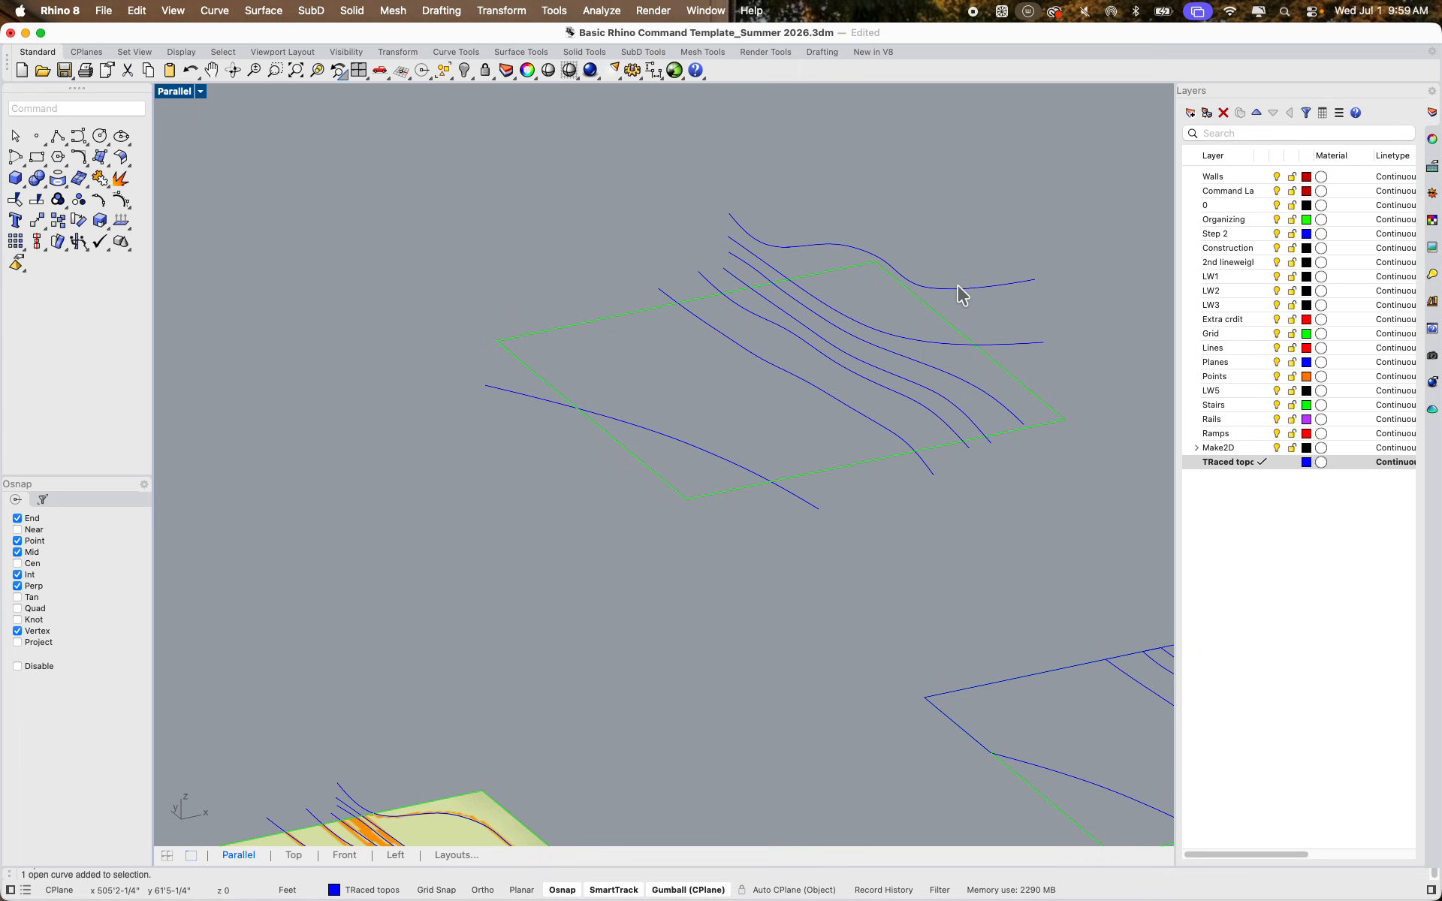
Try selecting the open contours out of height order, and try a window selection that includes the boundary square, clearing each selection
click(906, 399)
shift+click(876, 418)
shift+click(885, 431)
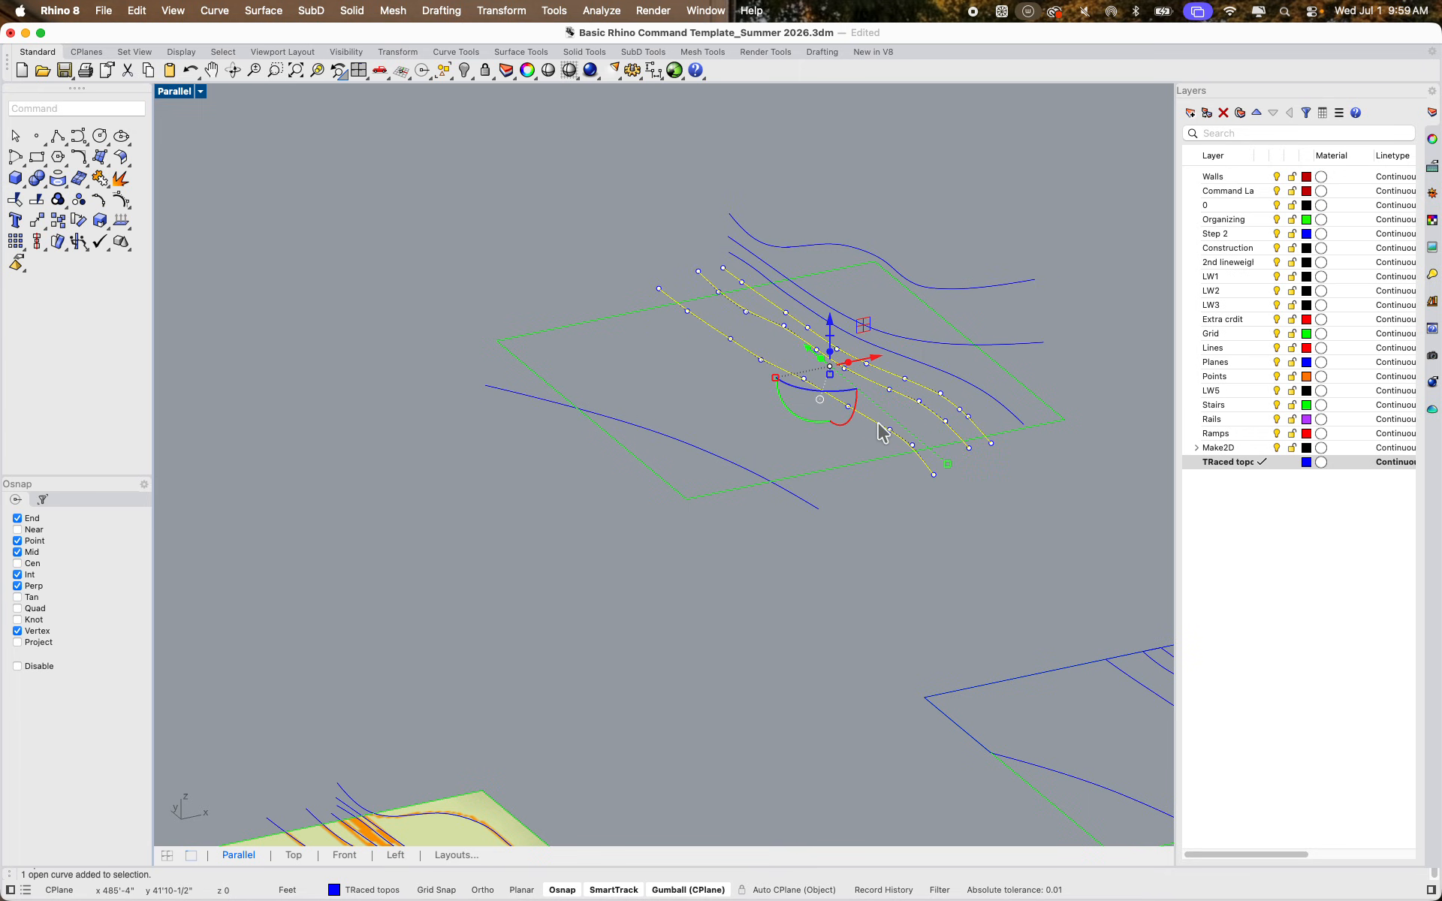
shift+click(938, 374)
shift+click(766, 482)
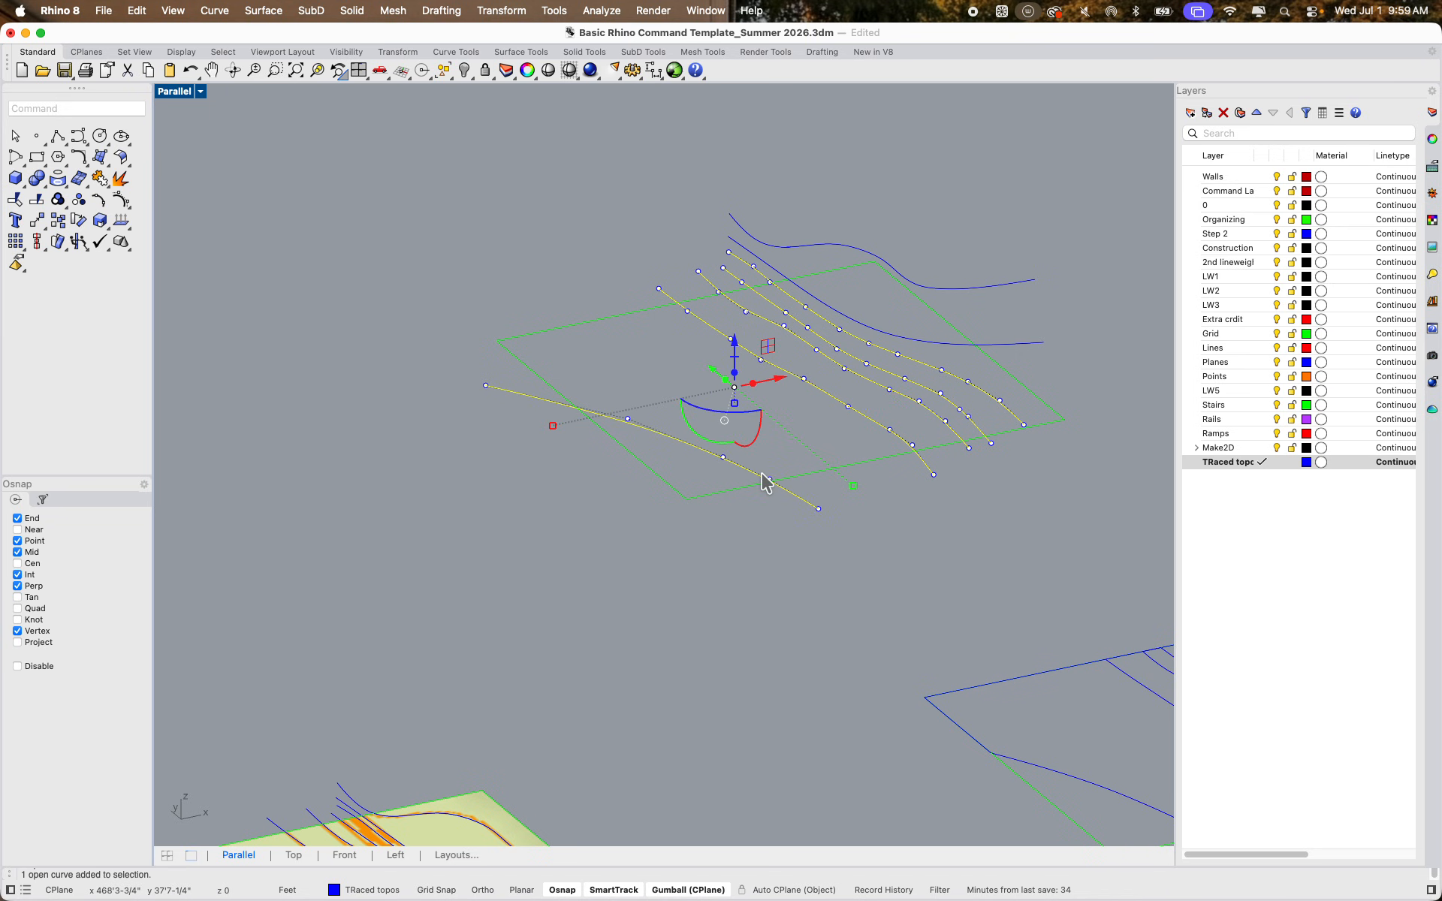
shift+click(937, 345)
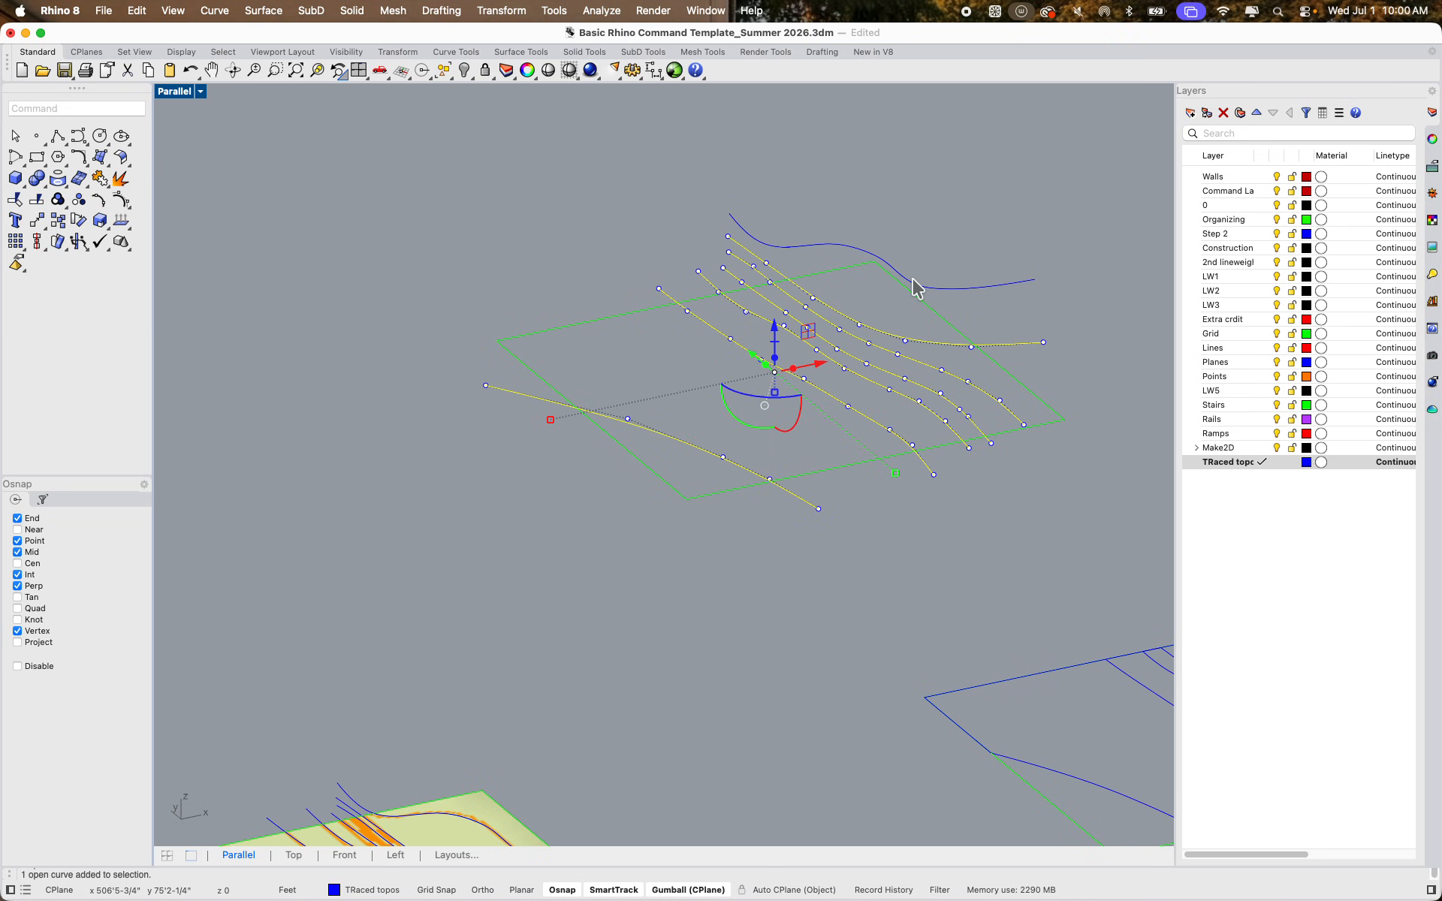
key(Escape)
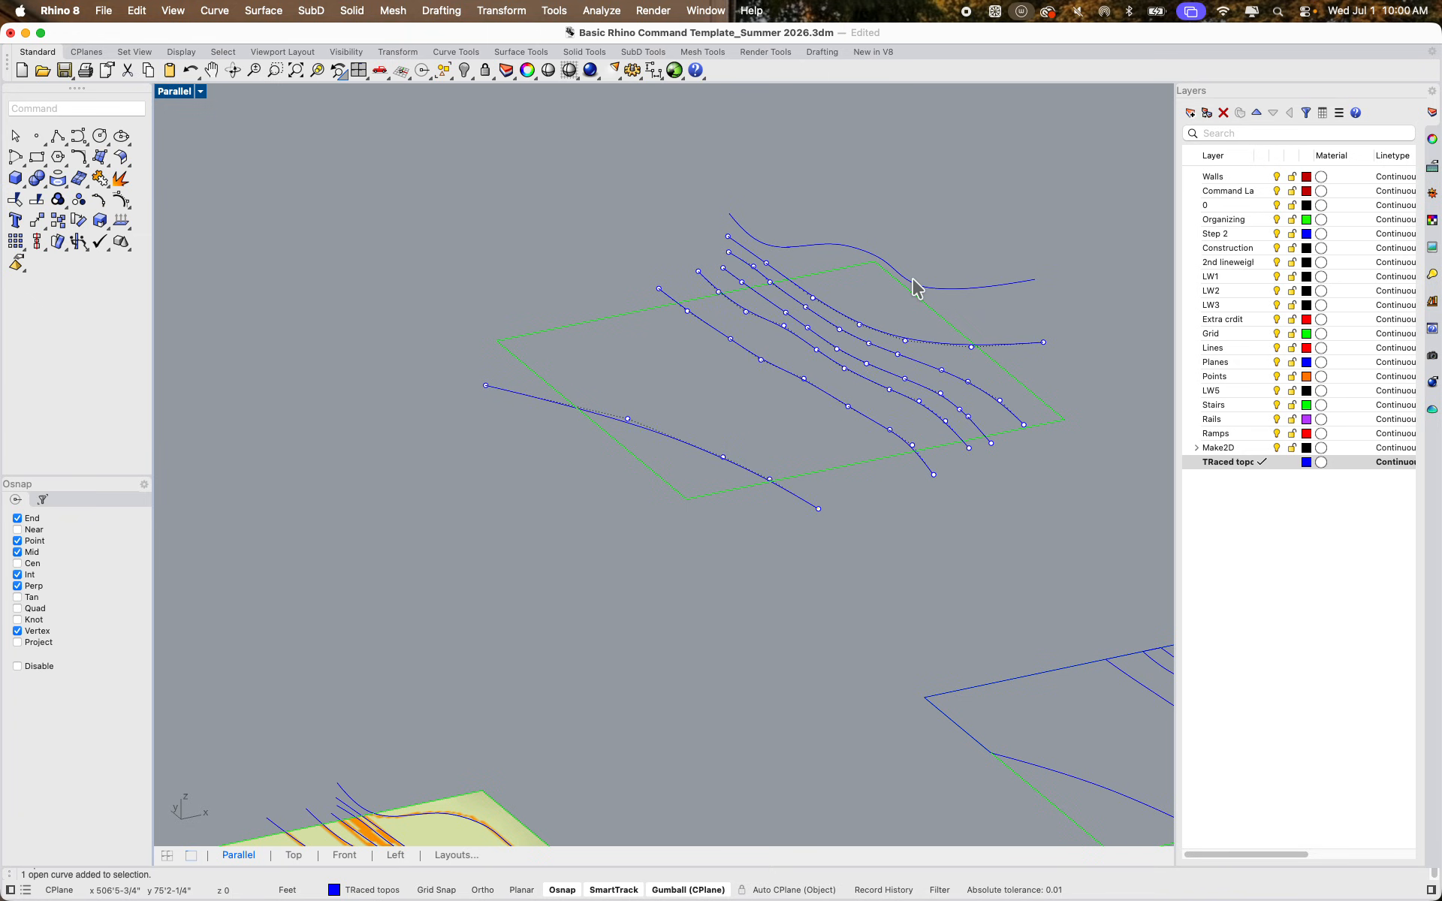
drag(1040, 579, 719, 219)
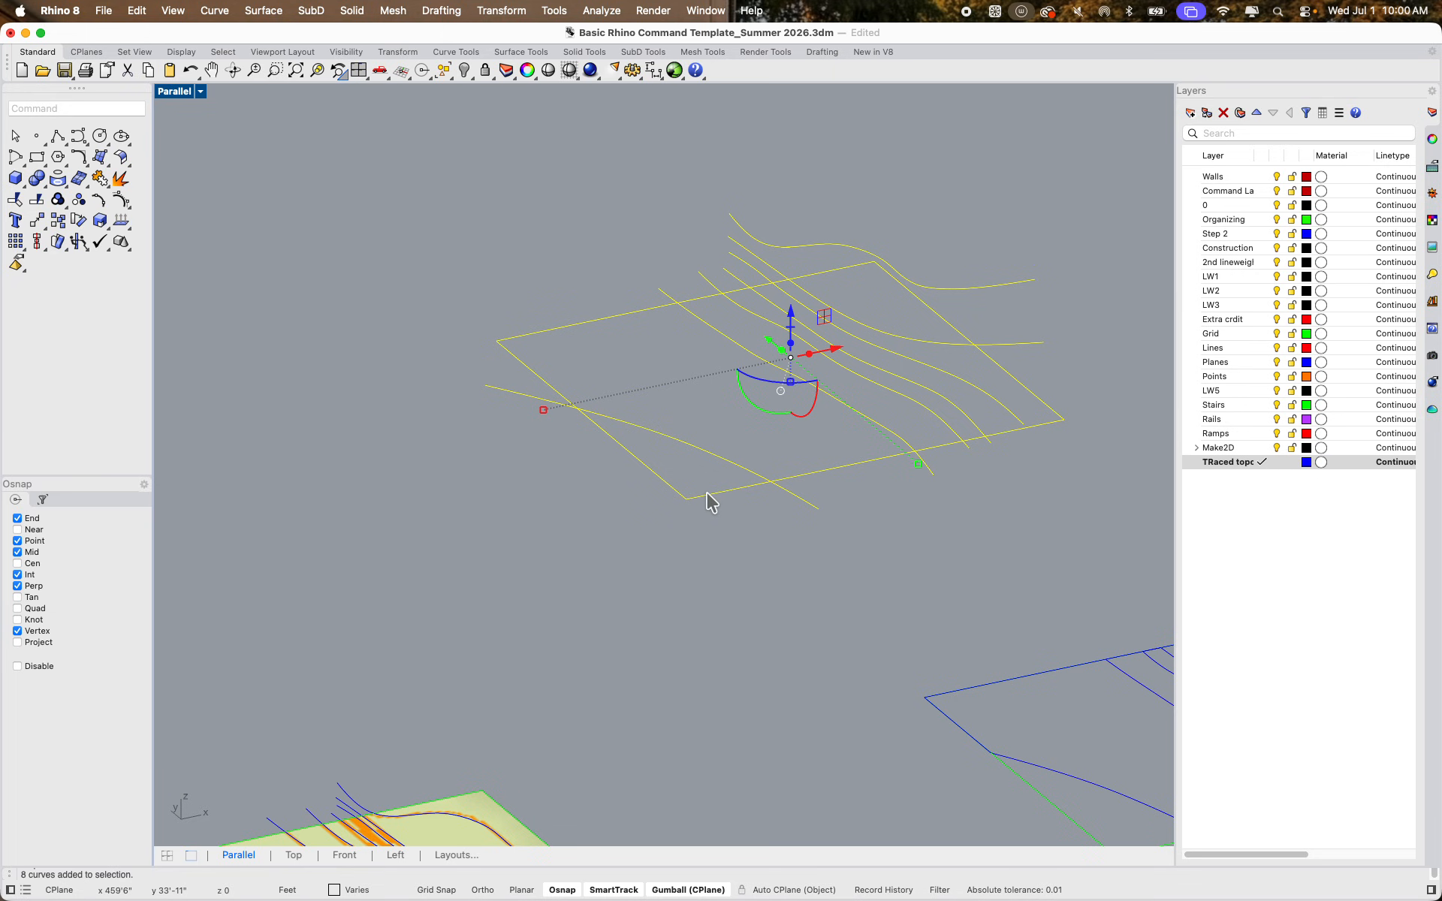
key(Escape)
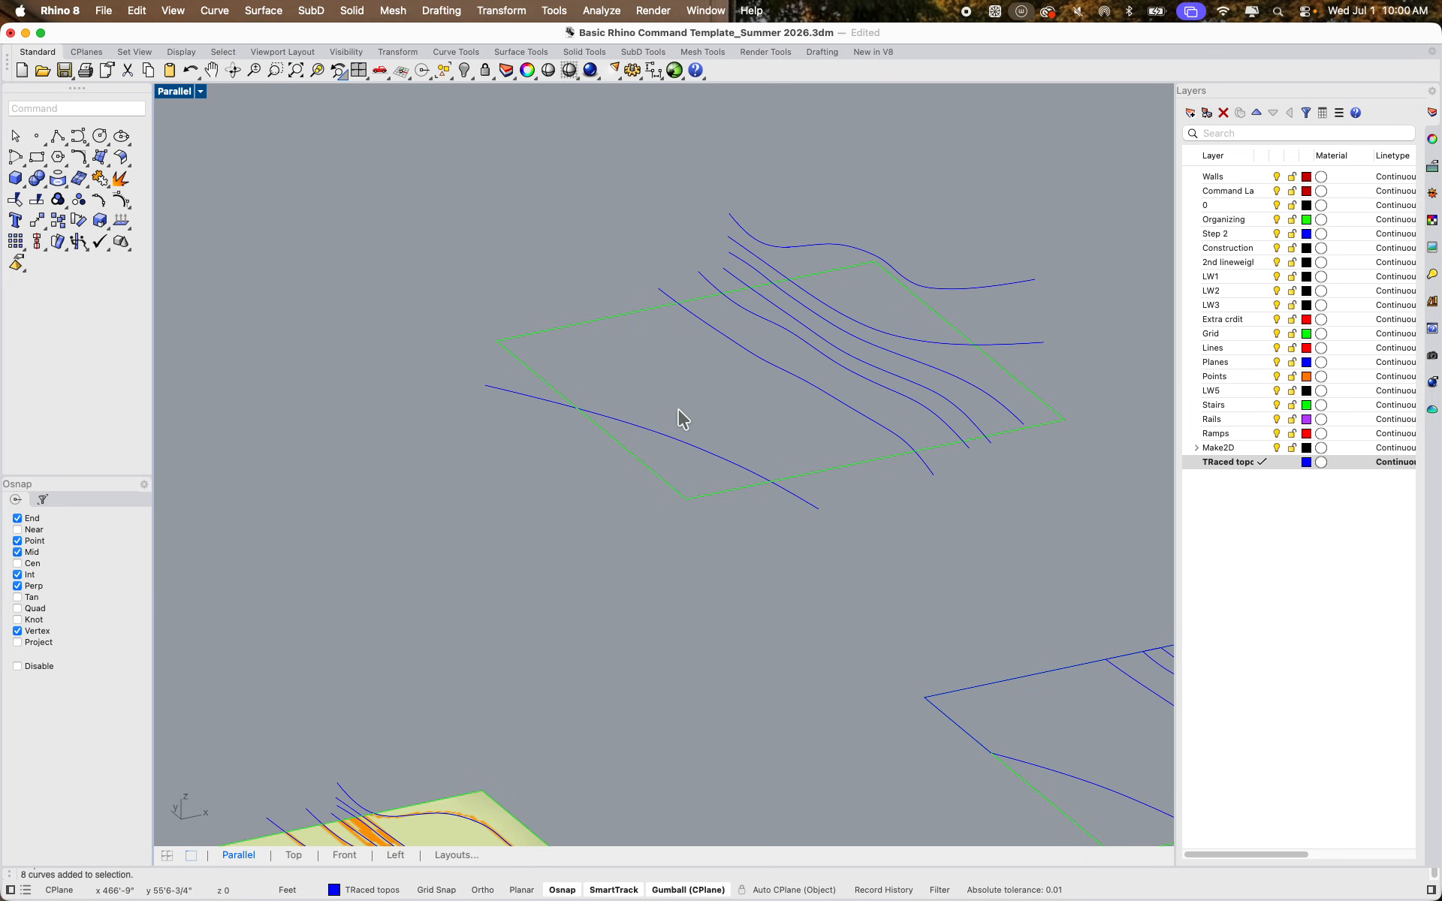
Select all seven open contour curves one by one in height order, from lowest to highest
click(679, 441)
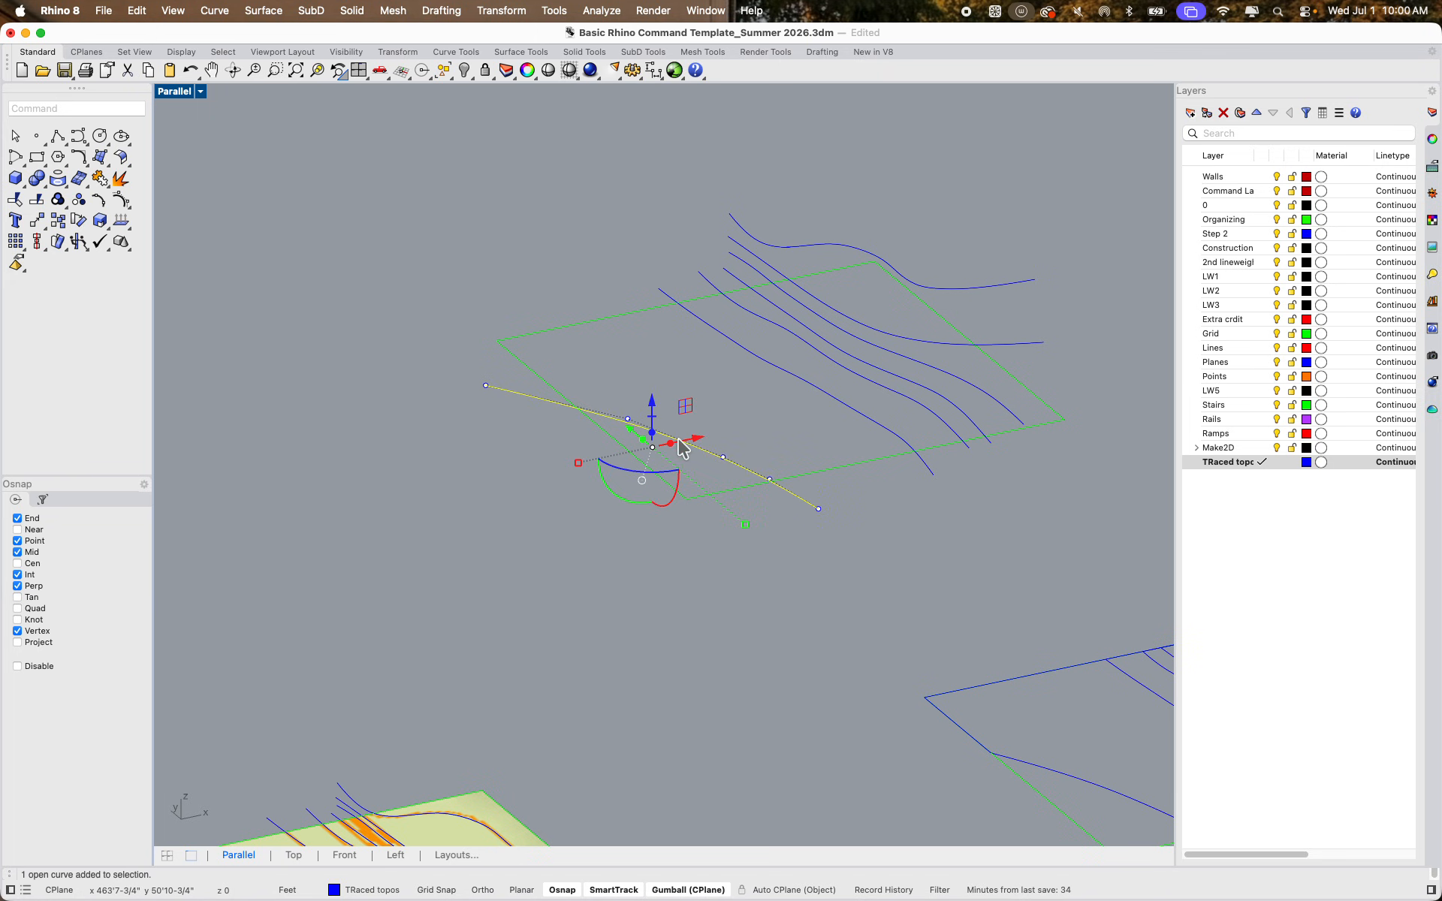
shift+click(786, 372)
shift+click(856, 375)
shift+click(912, 382)
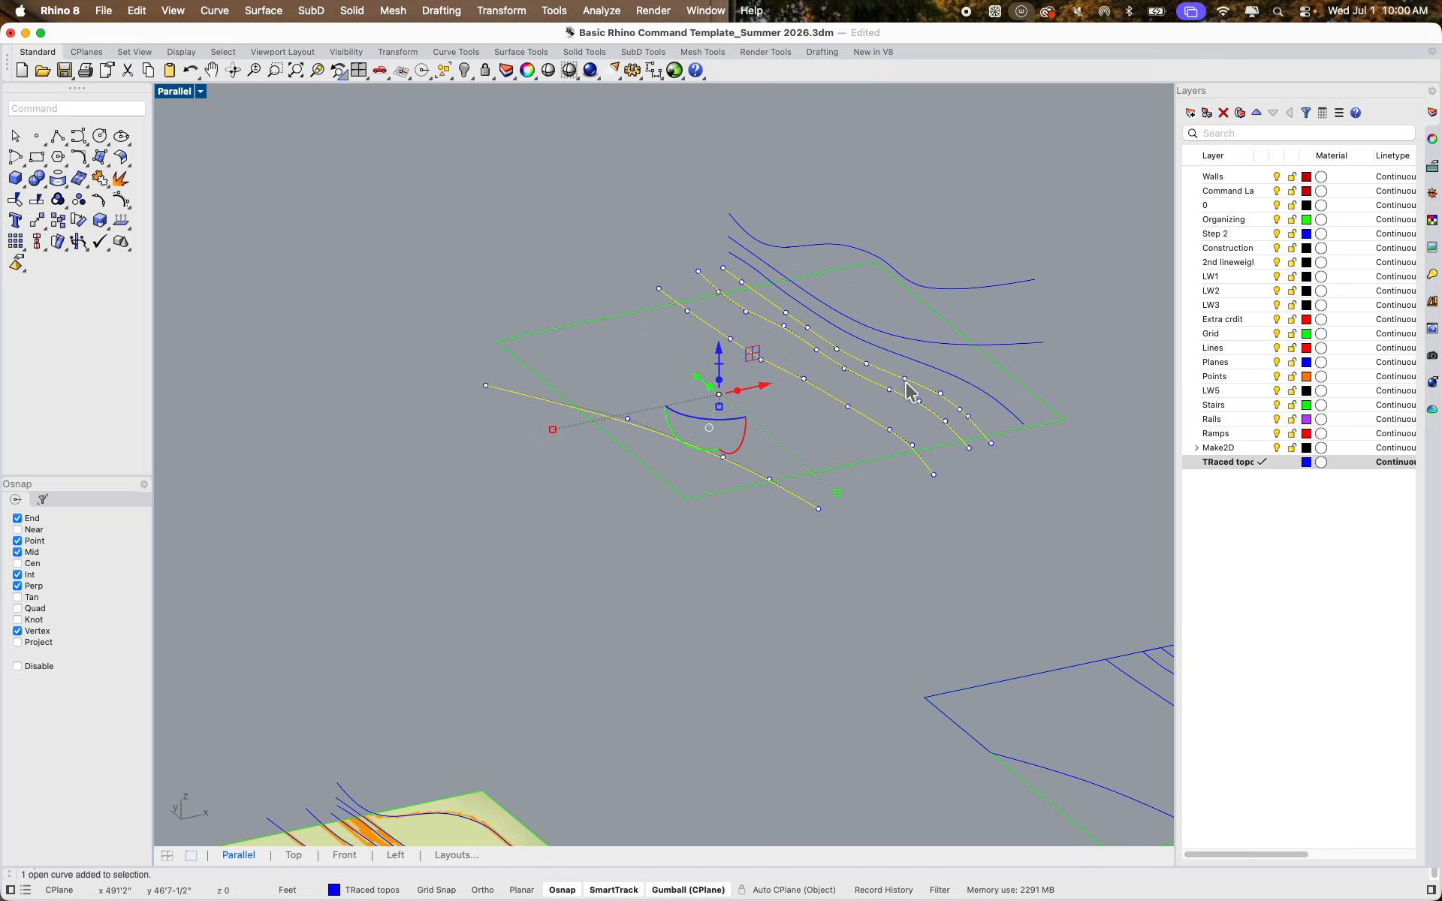
shift+click(940, 372)
shift+click(939, 344)
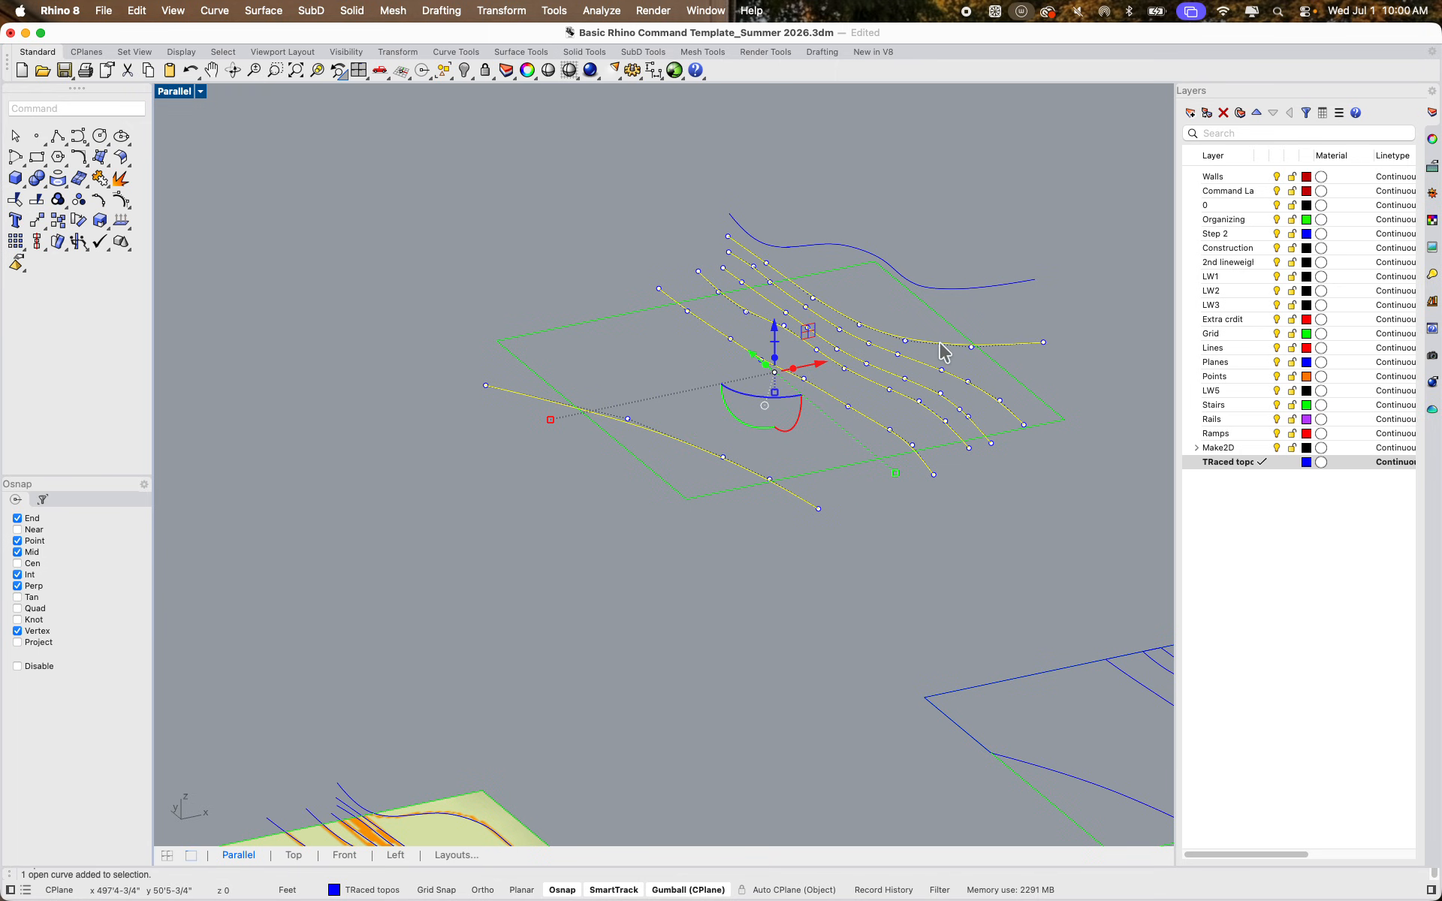
shift+click(971, 290)
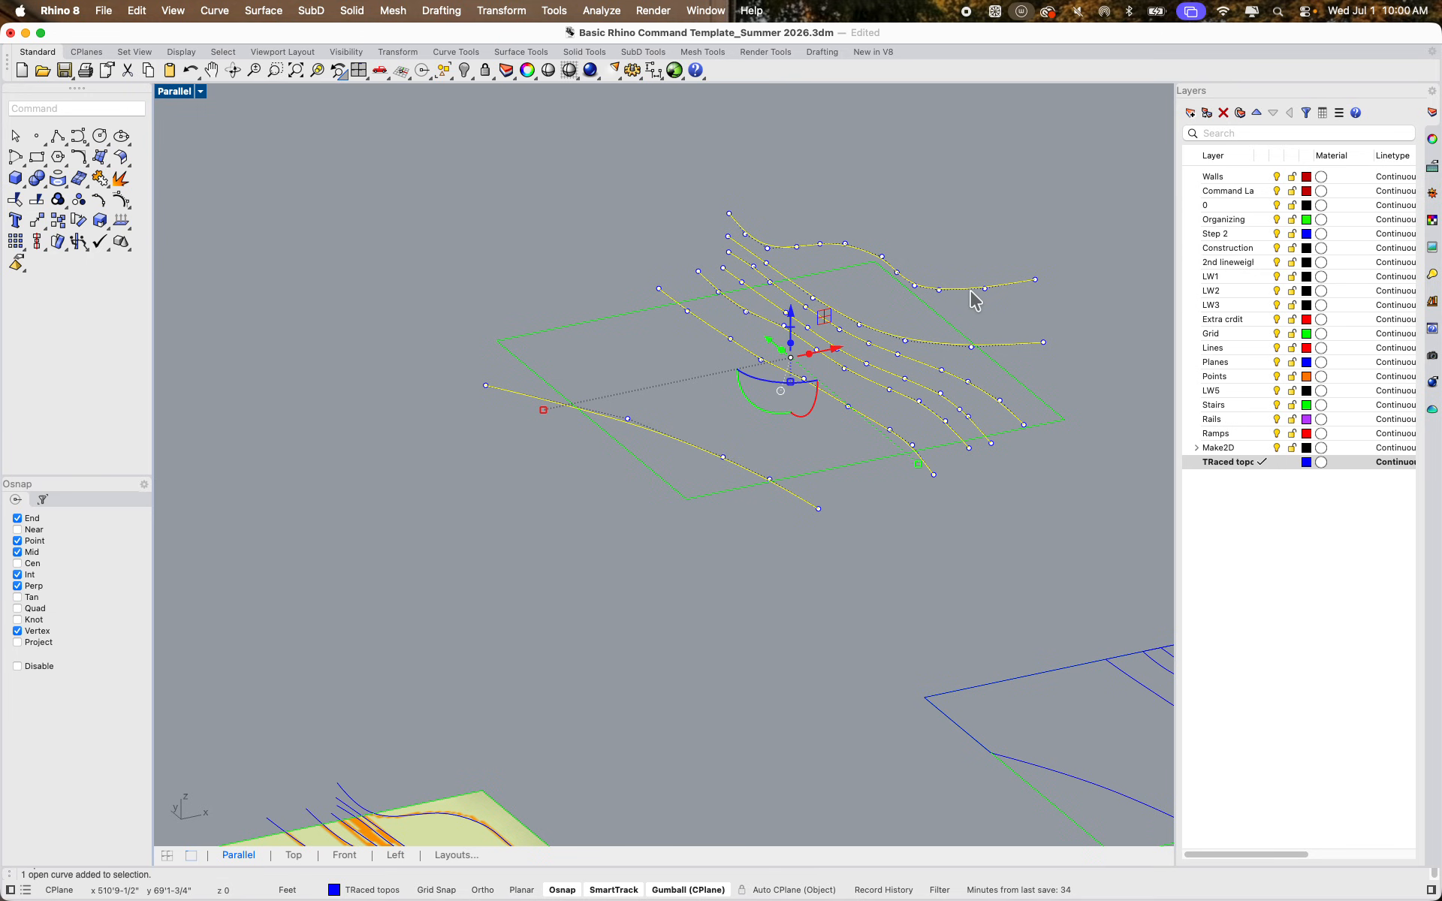
Preview a Normal-style loft through the selected contours, inspect the surface against the boundary square from above, and cancel the loft
text(Lo)
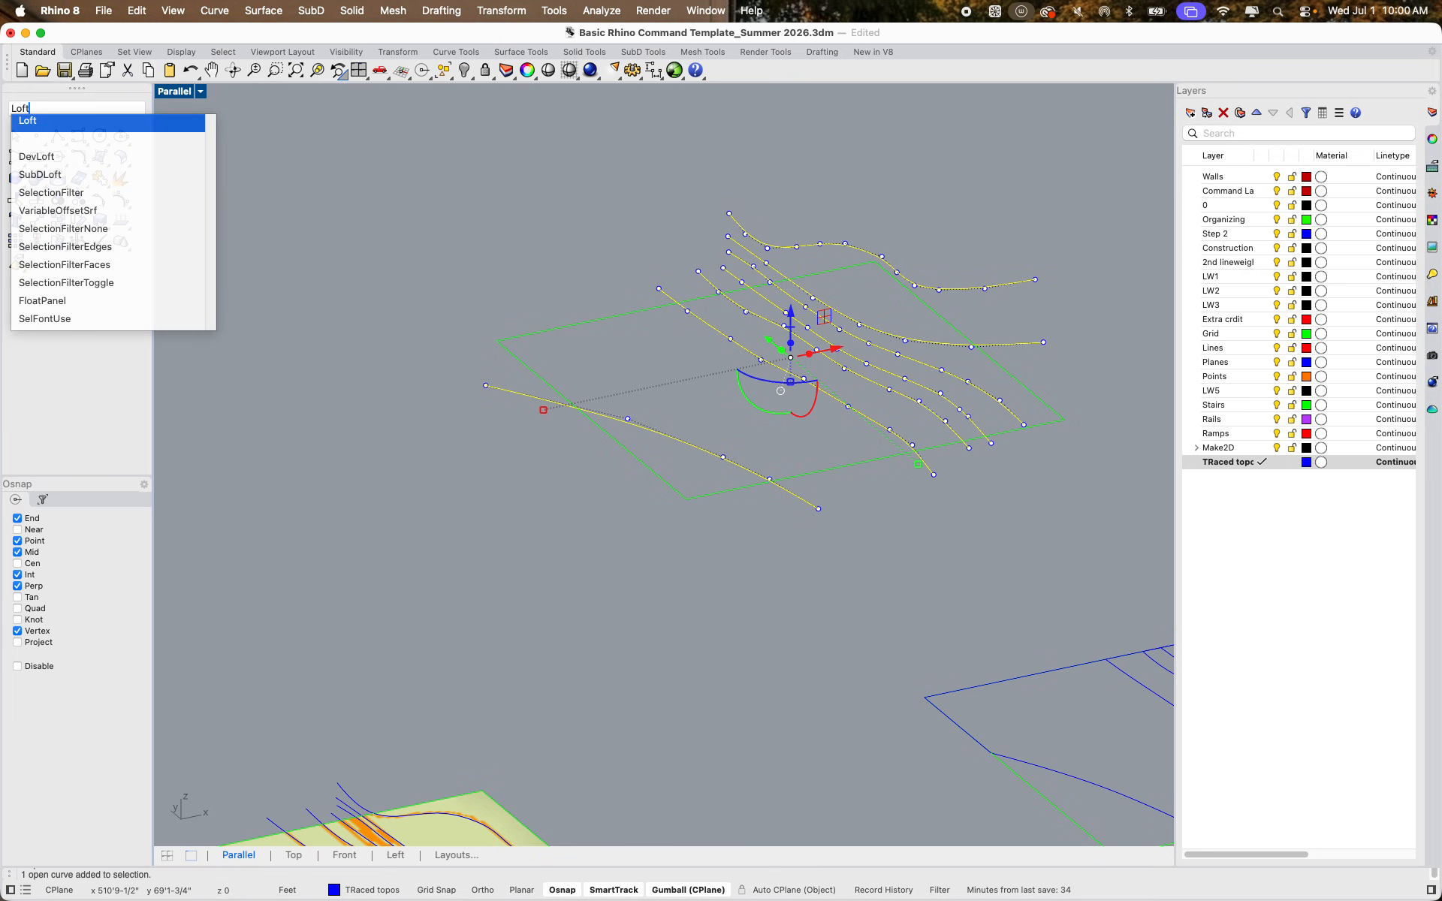
text(ft)
key(Return)
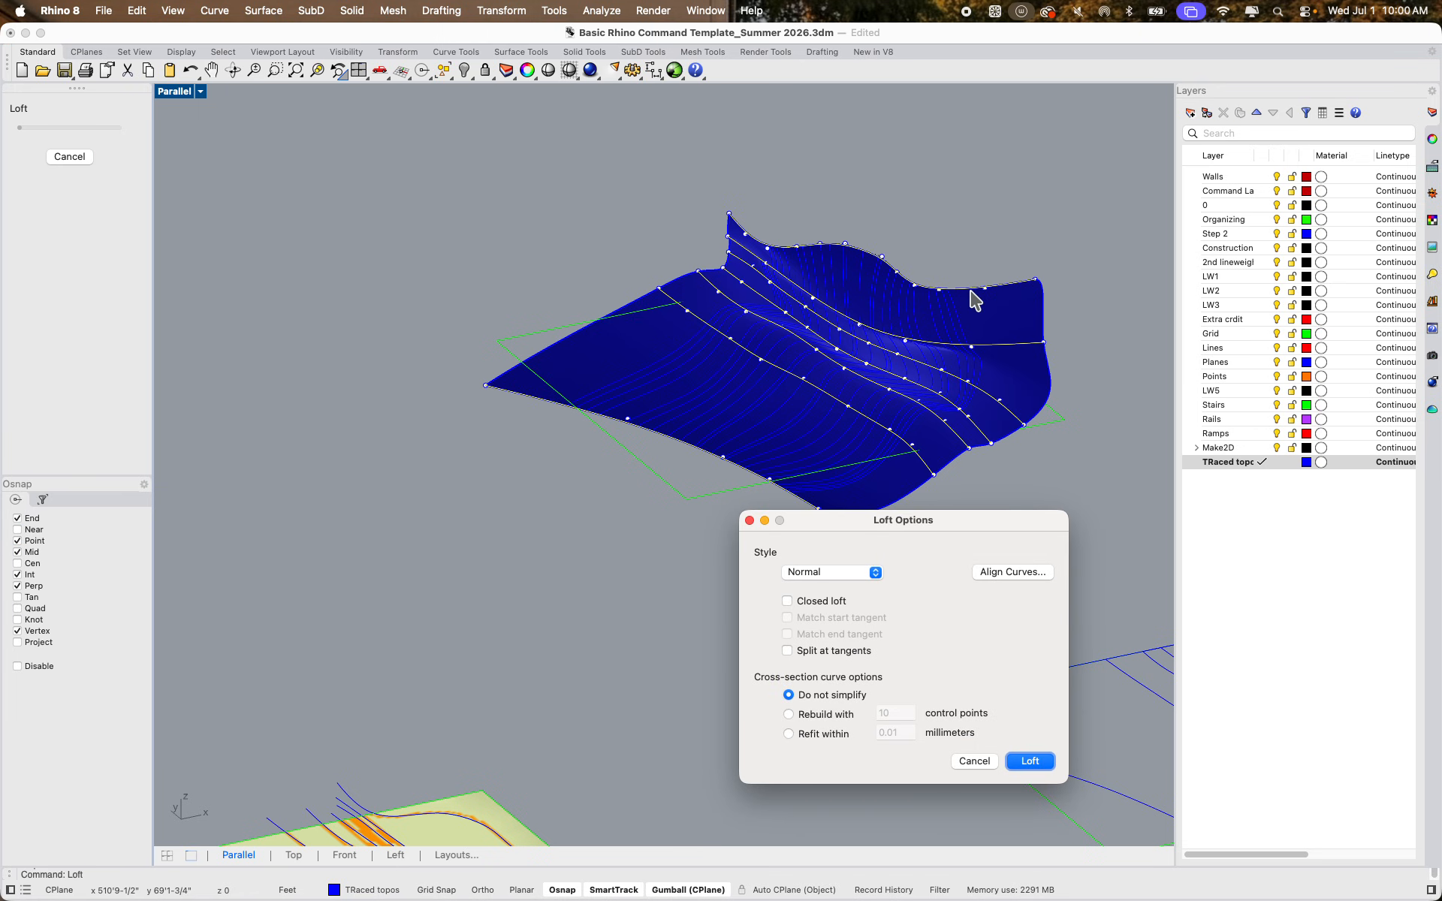
right_drag(939, 342, 692, 254)
shift+right_drag(1009, 423, 786, 247)
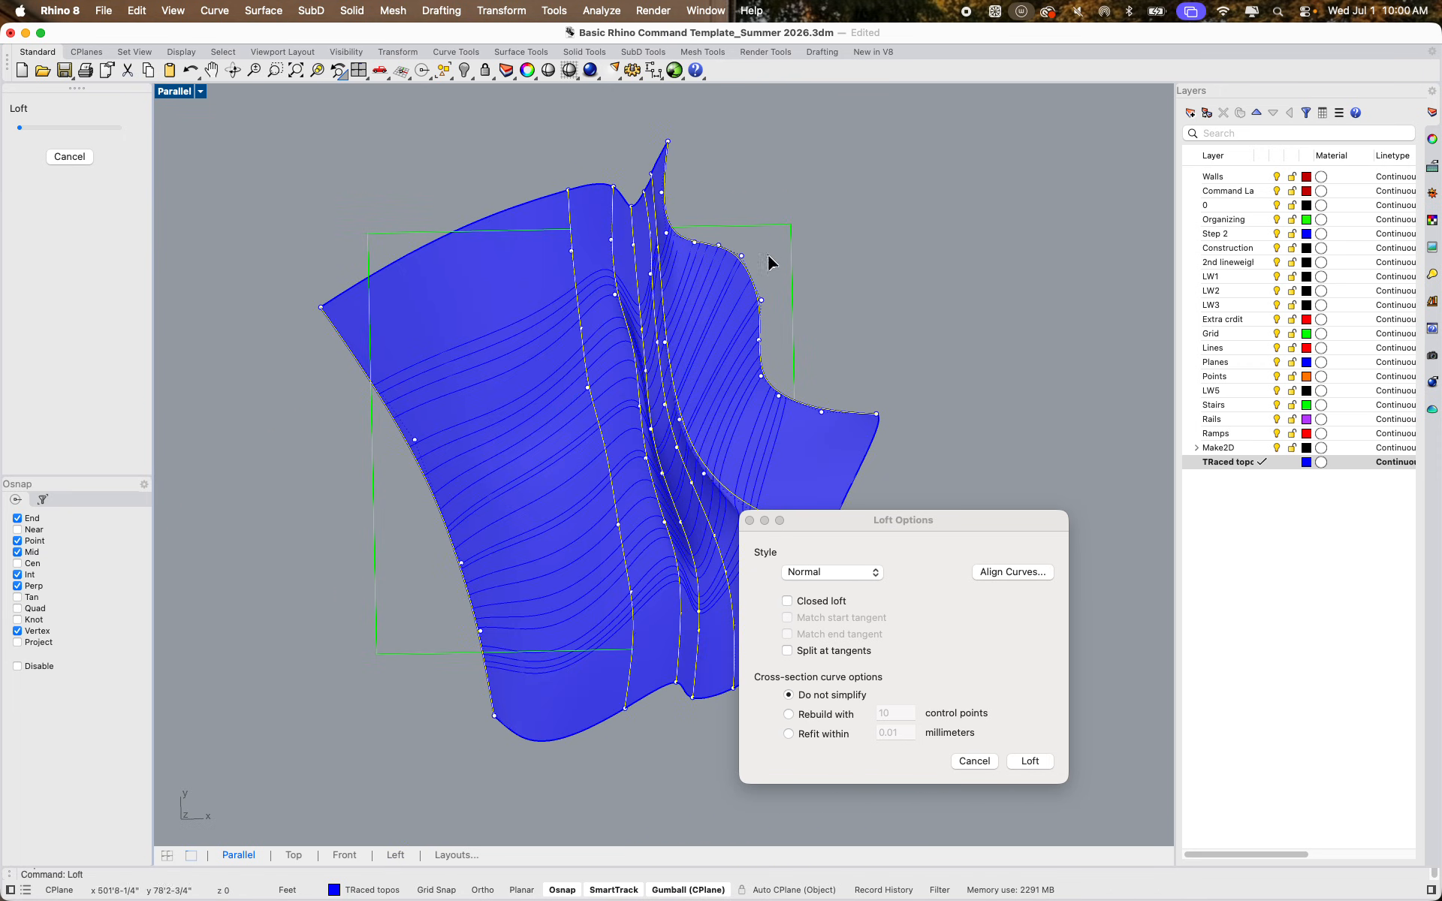
shift+right_drag(786, 347, 907, 230)
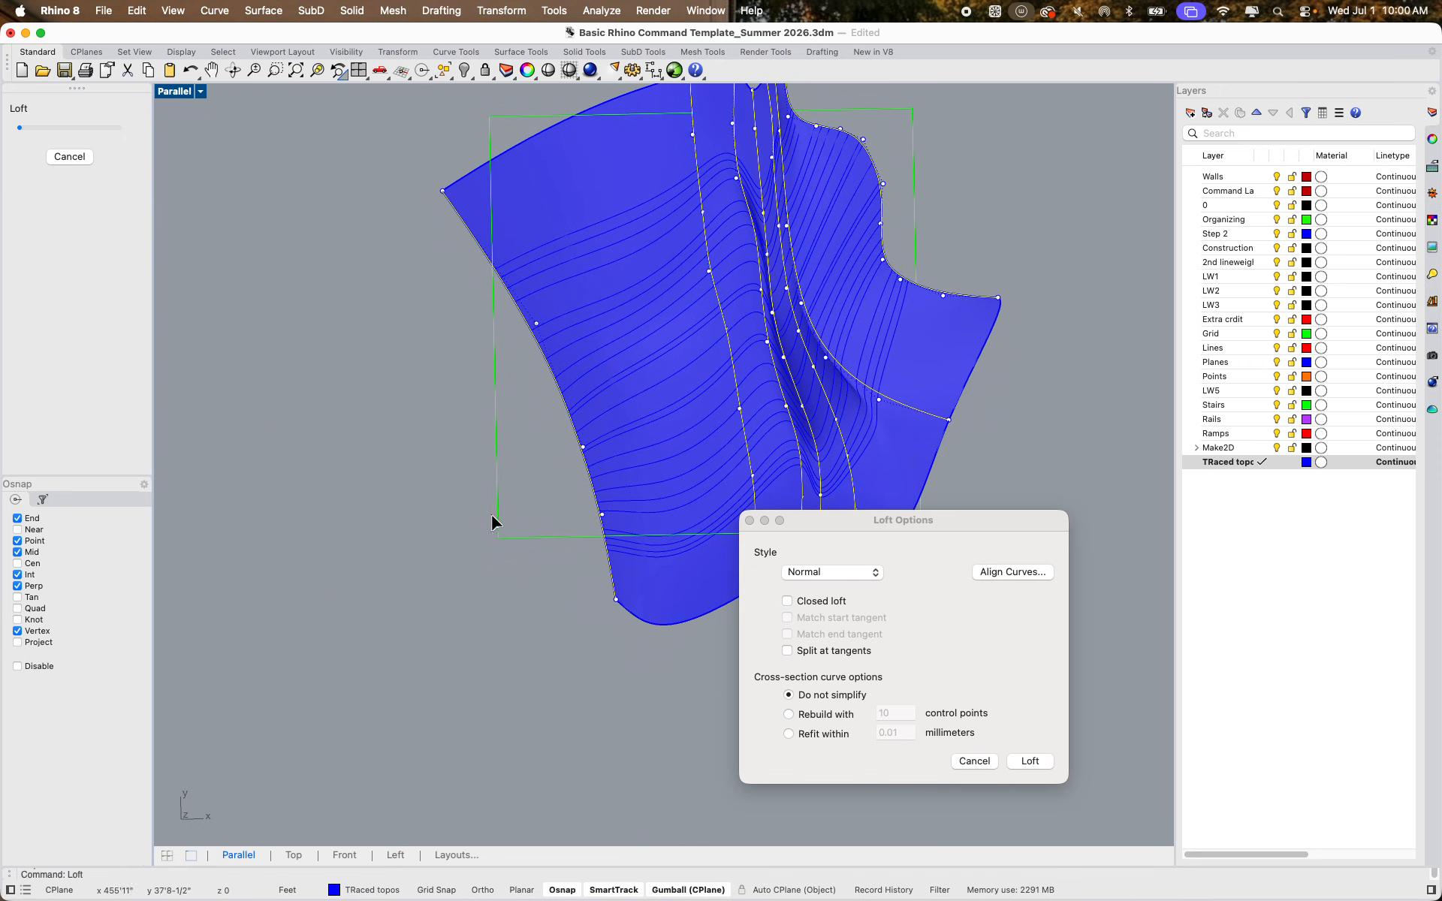
key(Escape)
Try sketching an extra freeform curve outside the boundary square, beyond the lowest open contour
right_drag(547, 496, 366, 448)
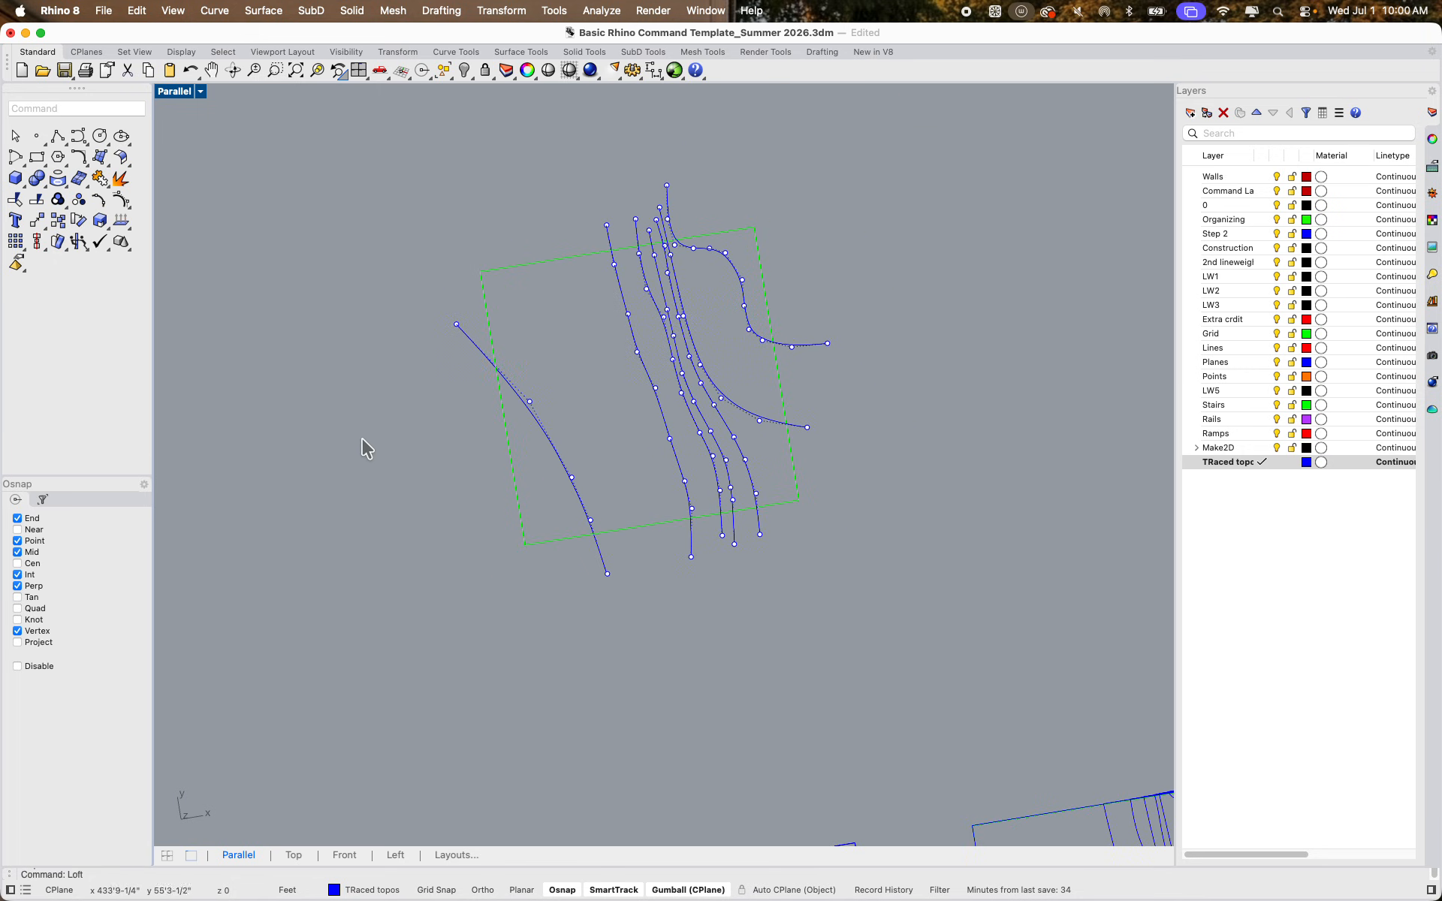
click(78, 138)
click(323, 356)
click(428, 466)
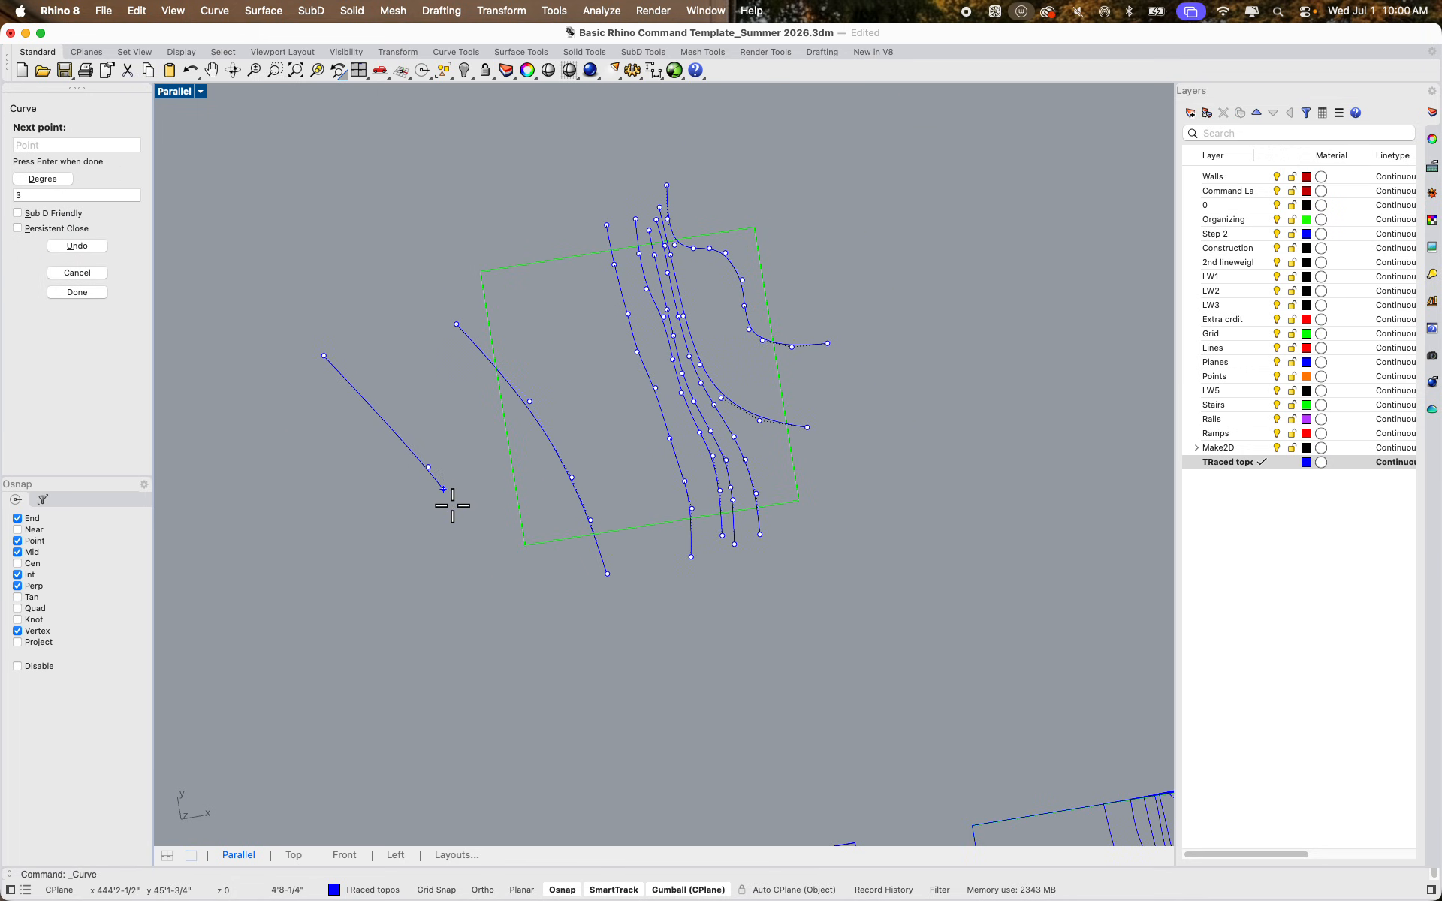
click(467, 628)
click(556, 740)
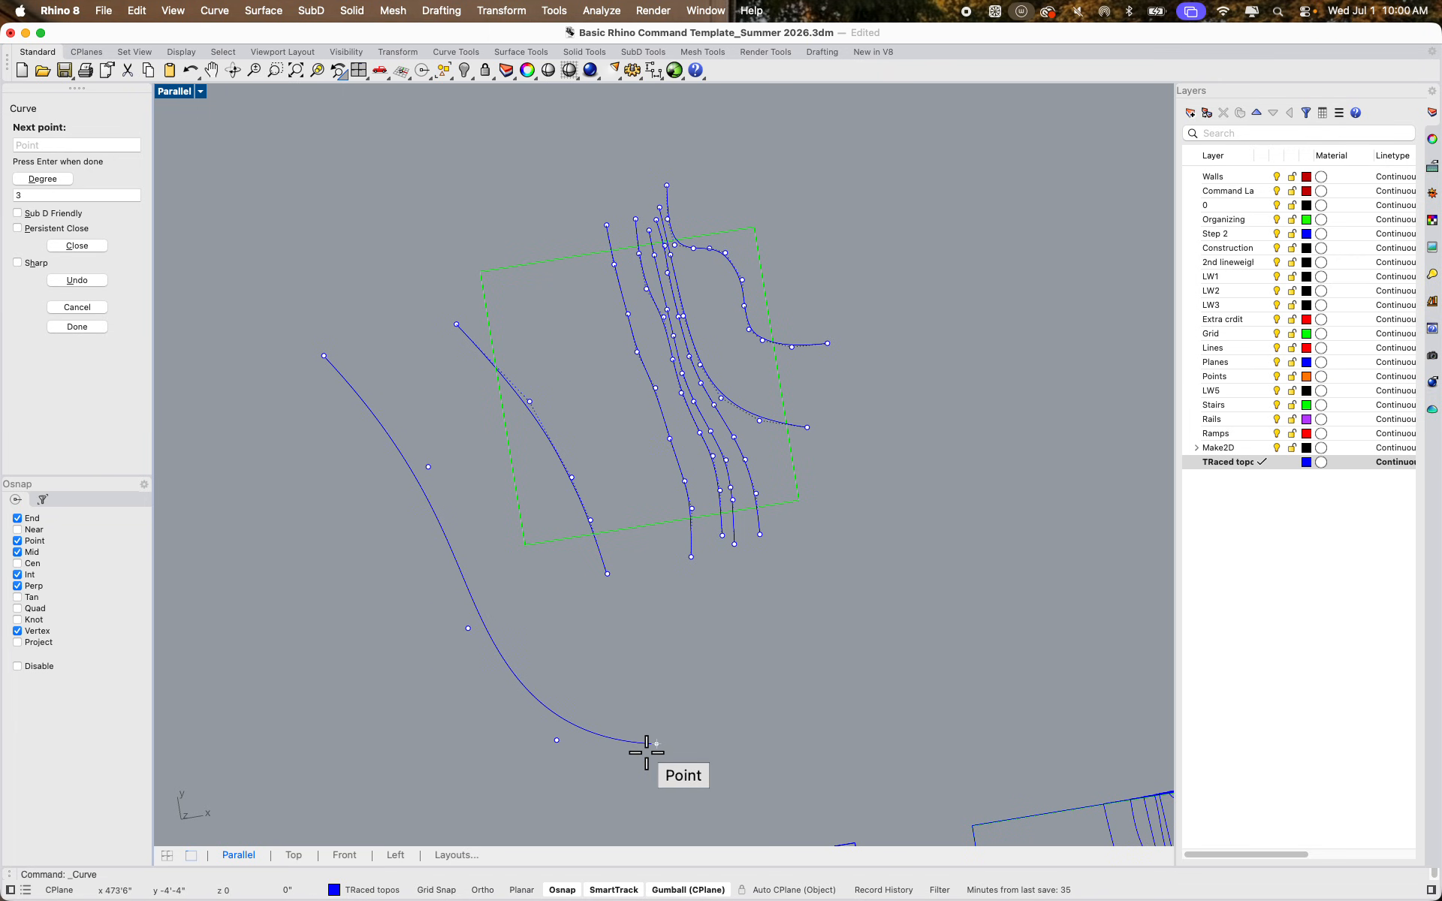
key(Return)
Examine the site map's contour lines around the green boundary square, and return to the stacked curves in the Parallel view
scroll(721, 659, down, 10)
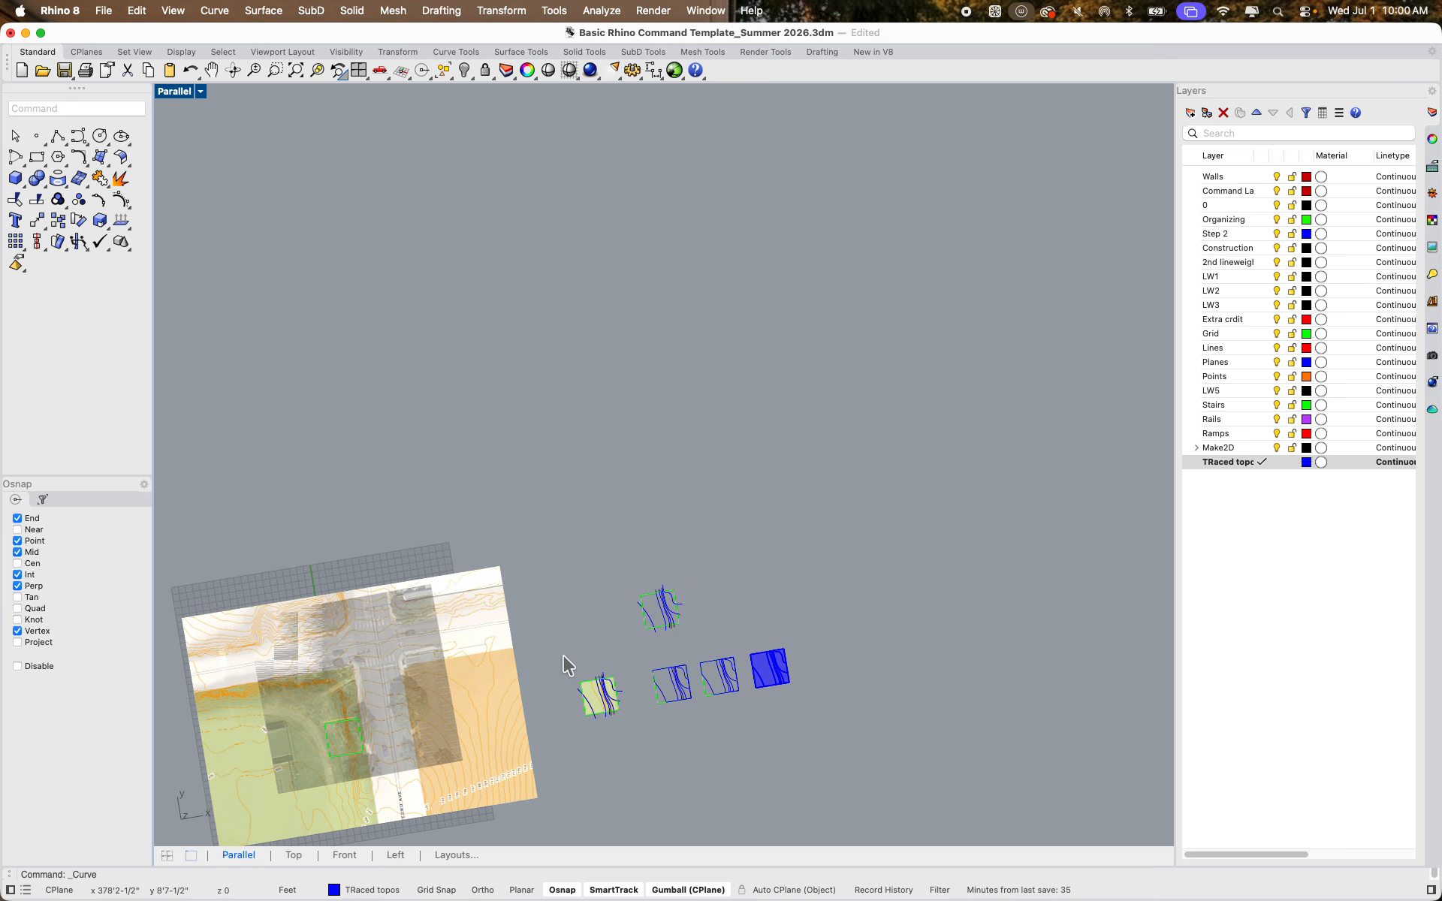
scroll(755, 591, up, 11)
right_drag(610, 525, 1020, 510)
right_drag(565, 556, 944, 516)
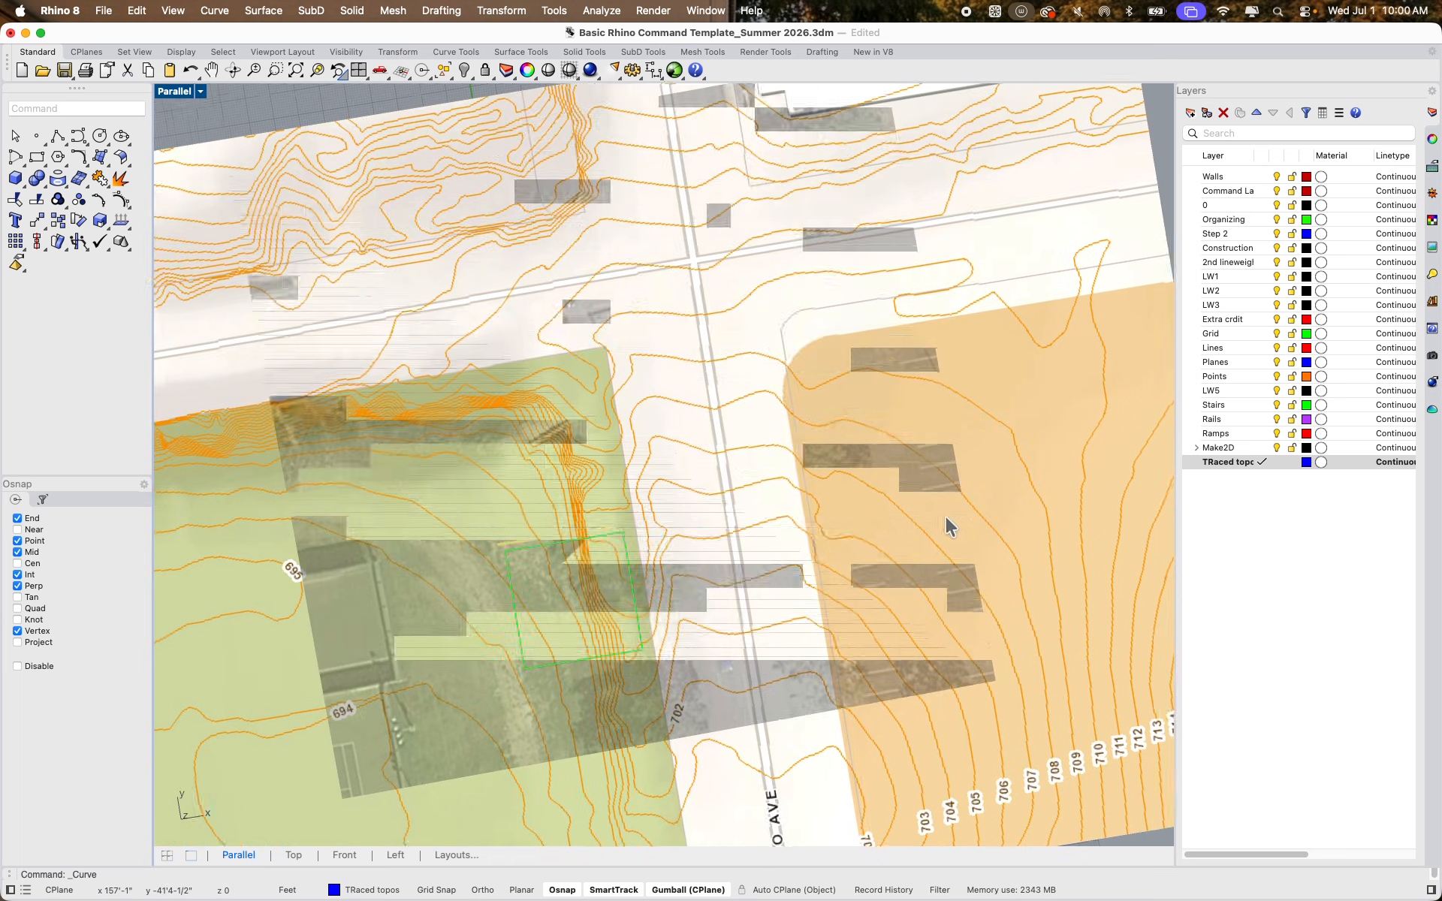
scroll(683, 509, down, 10)
scroll(568, 512, up, 5)
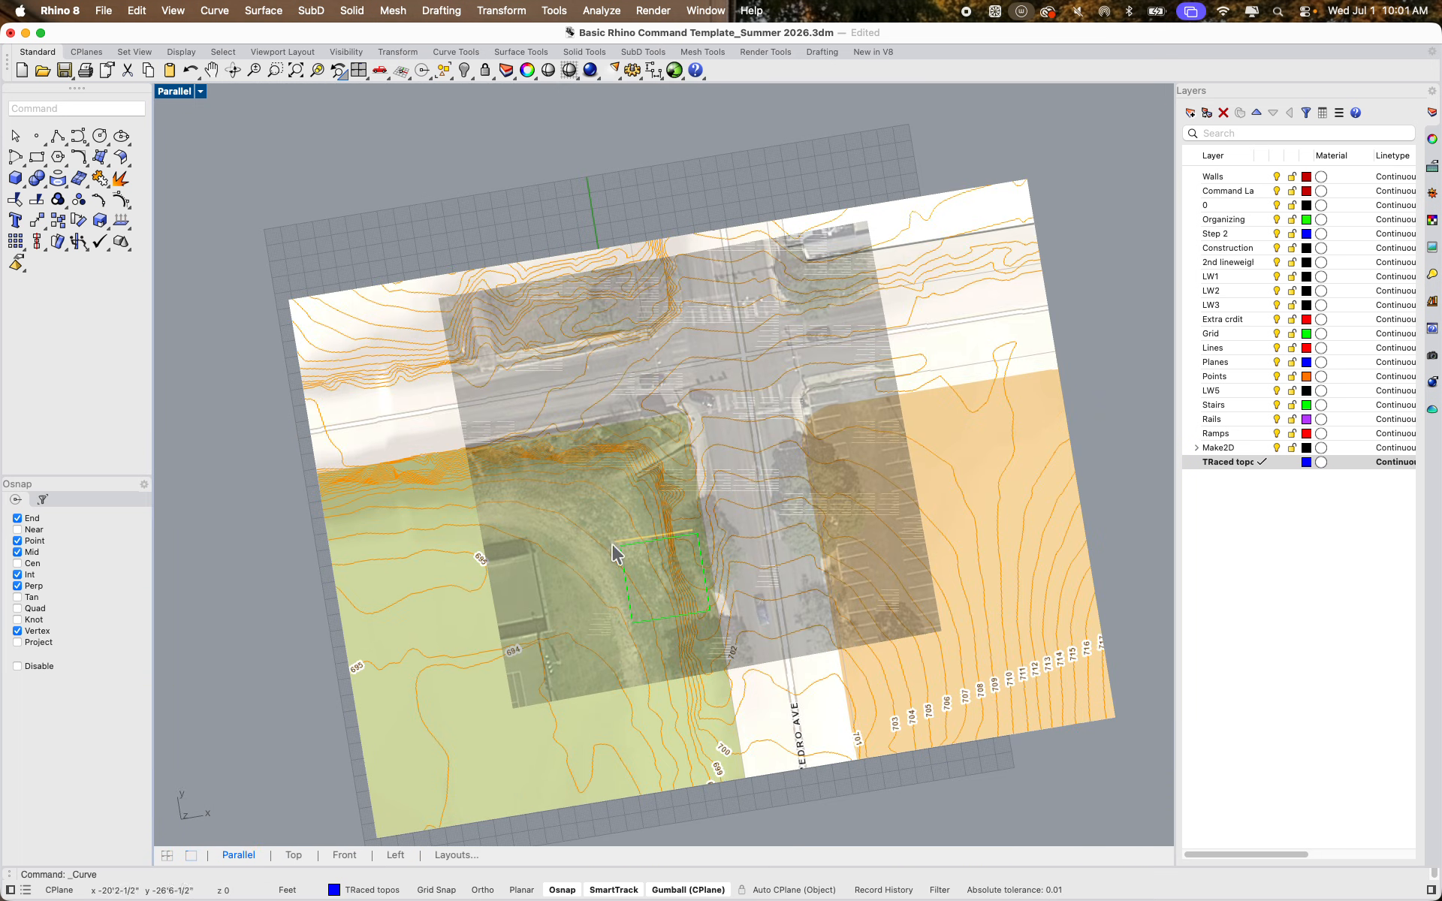
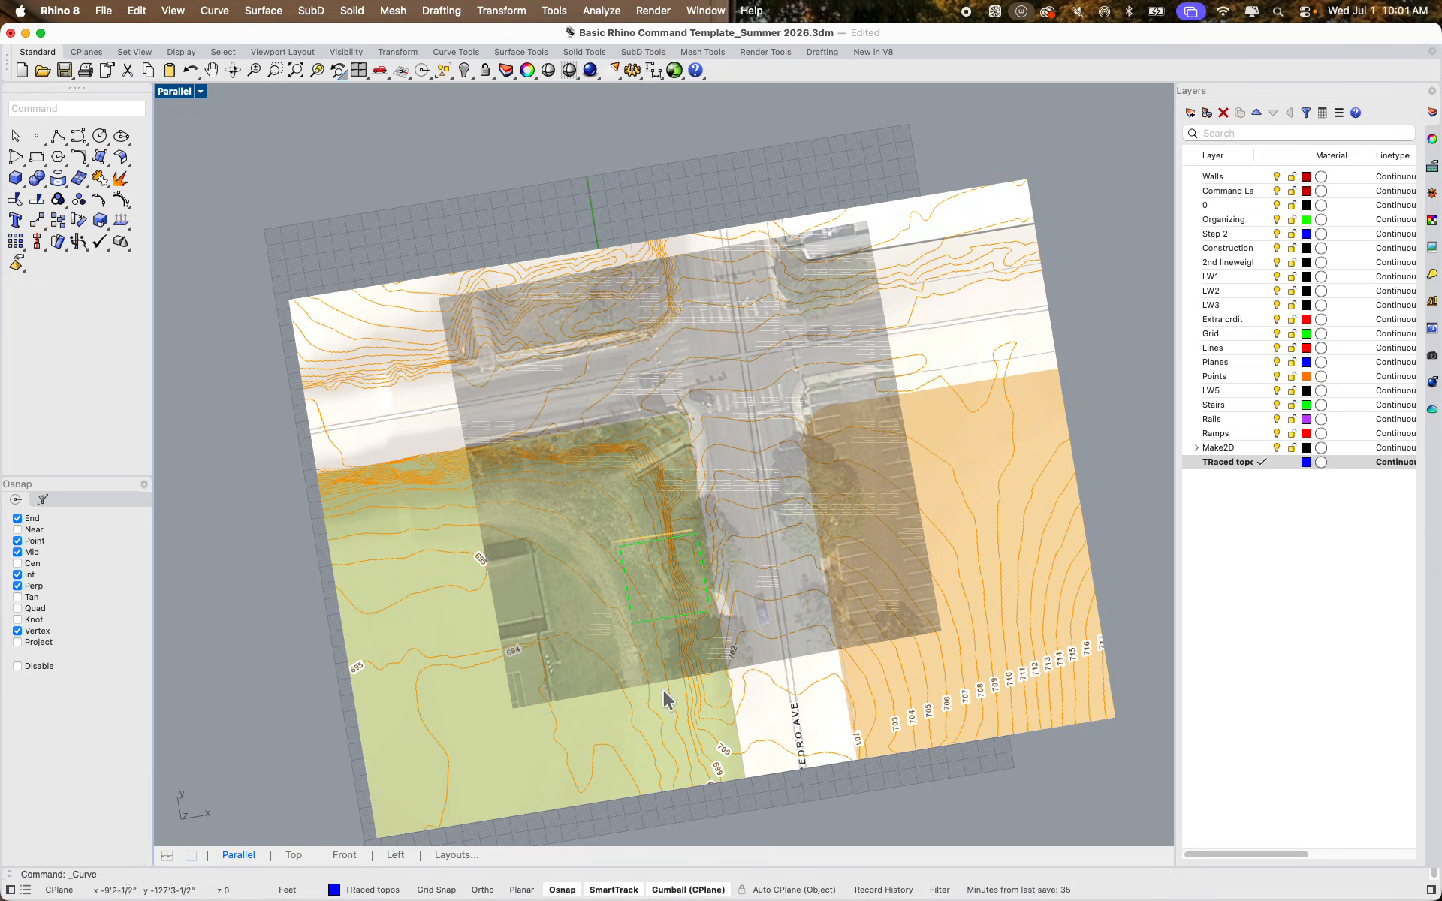
right_drag(664, 691, 733, 653)
double_click(172, 92)
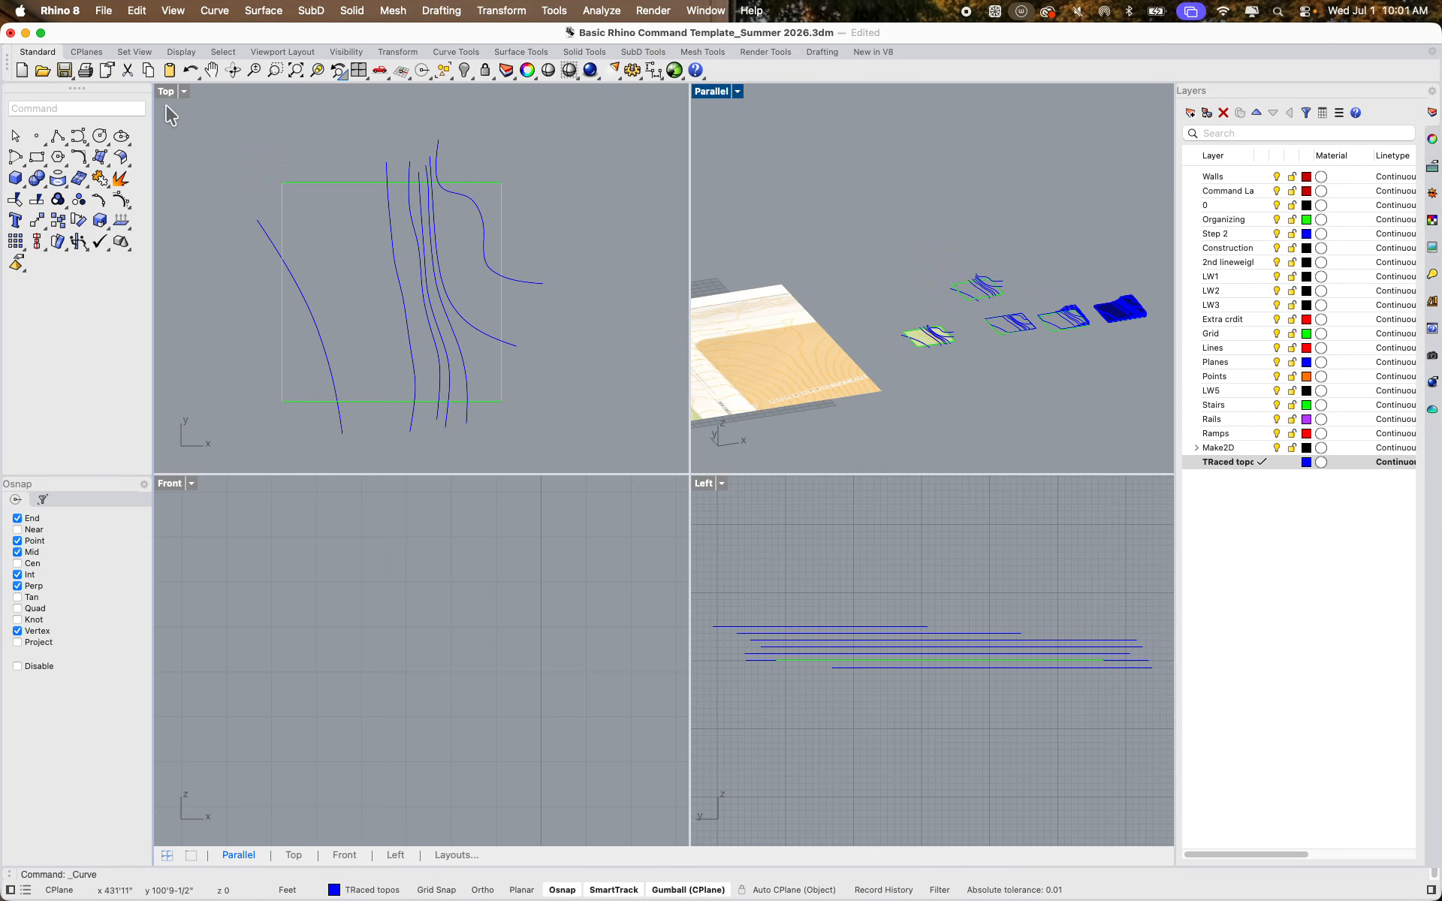
double_click(701, 90)
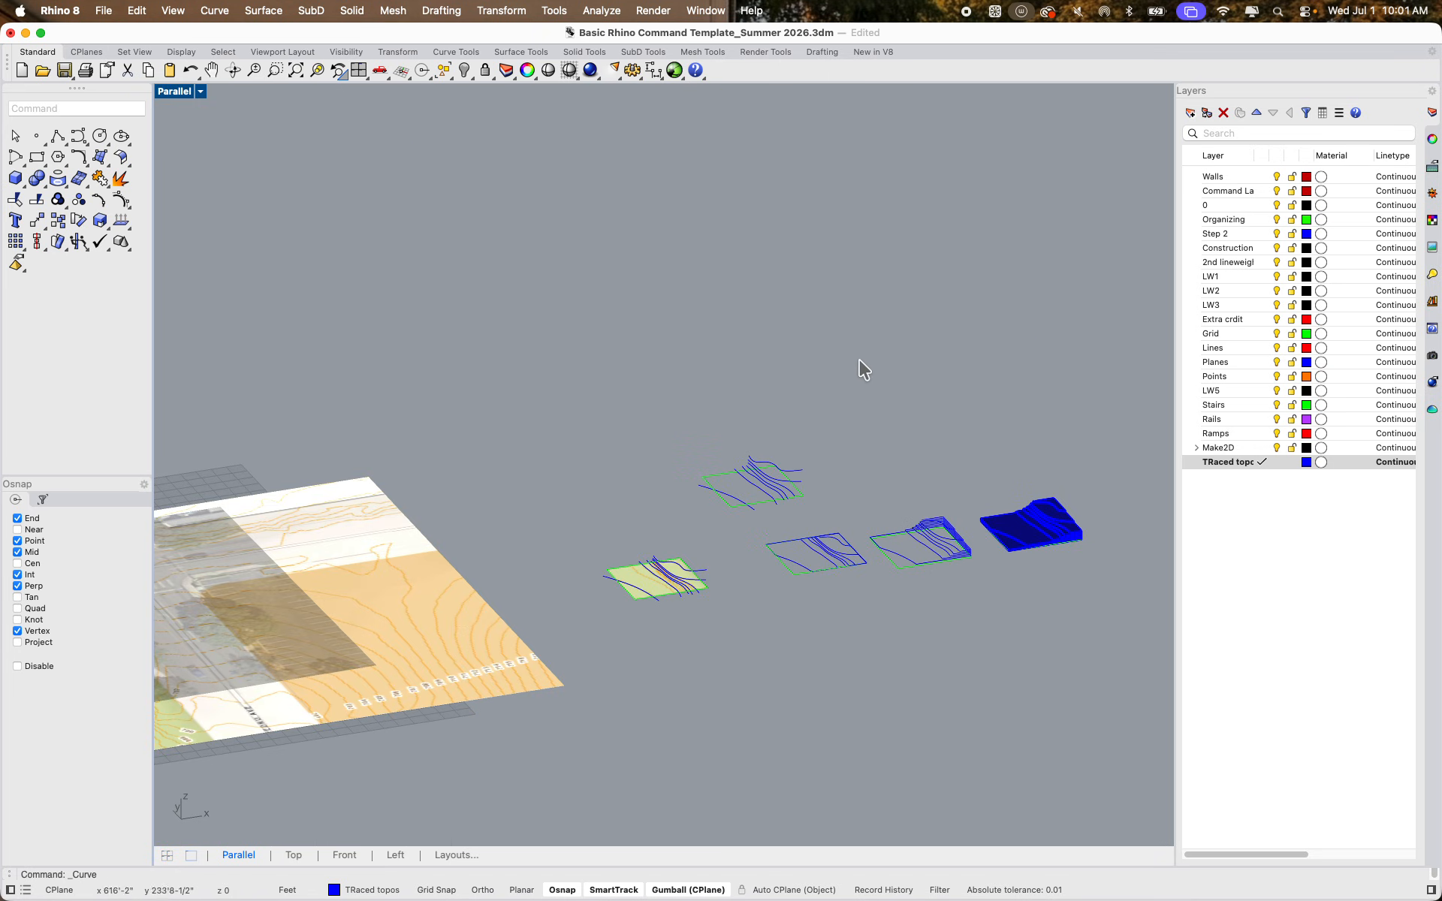
Sketch an extra wavy curve outside the lowest open contour directly in the Parallel view
scroll(859, 359, up, 5)
right_drag(715, 521, 773, 588)
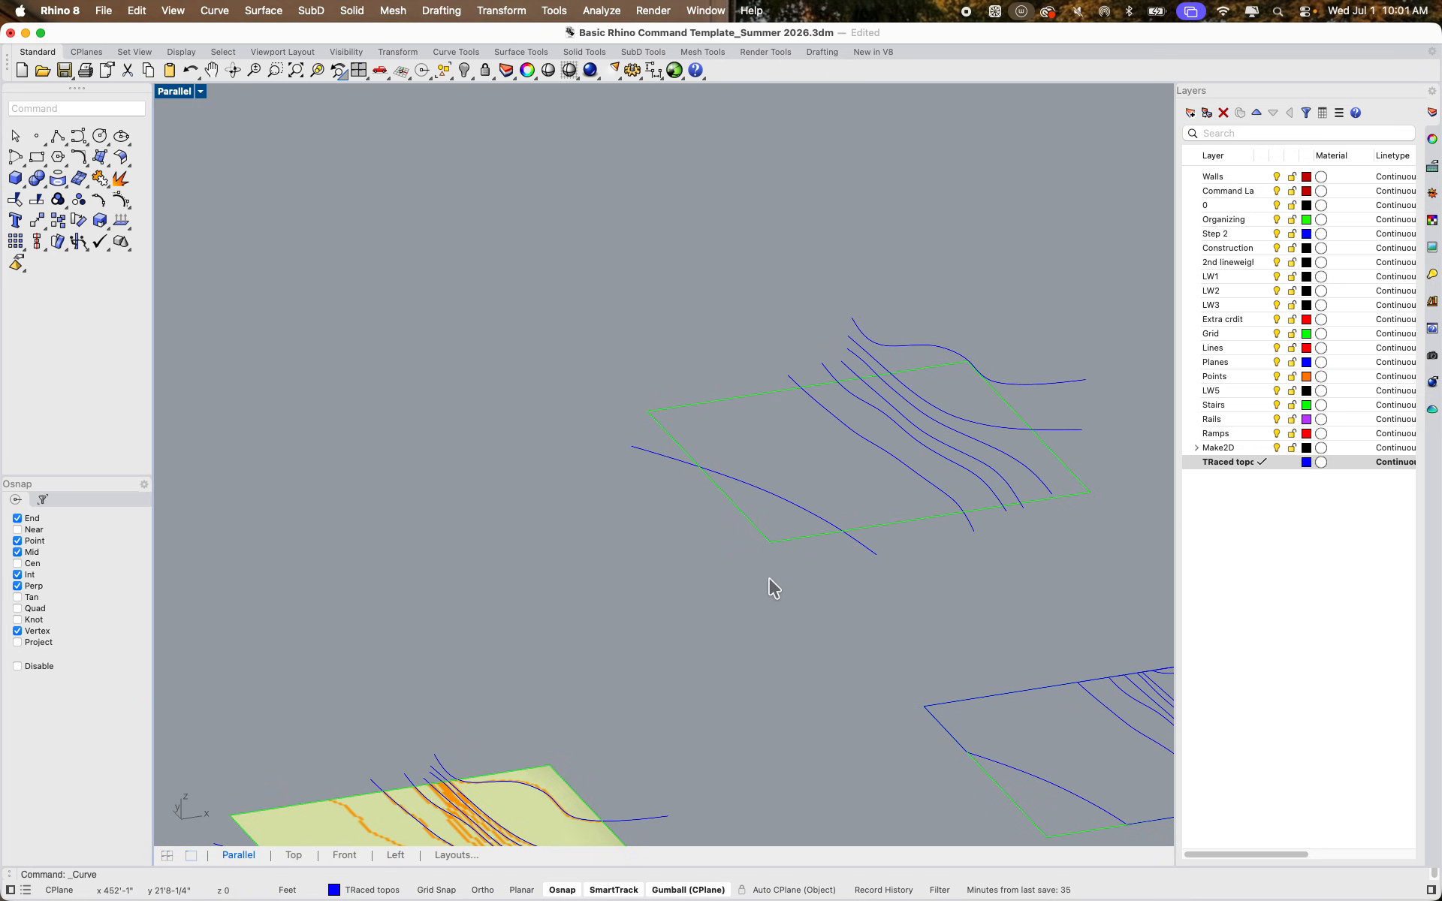
click(78, 136)
click(520, 463)
click(601, 590)
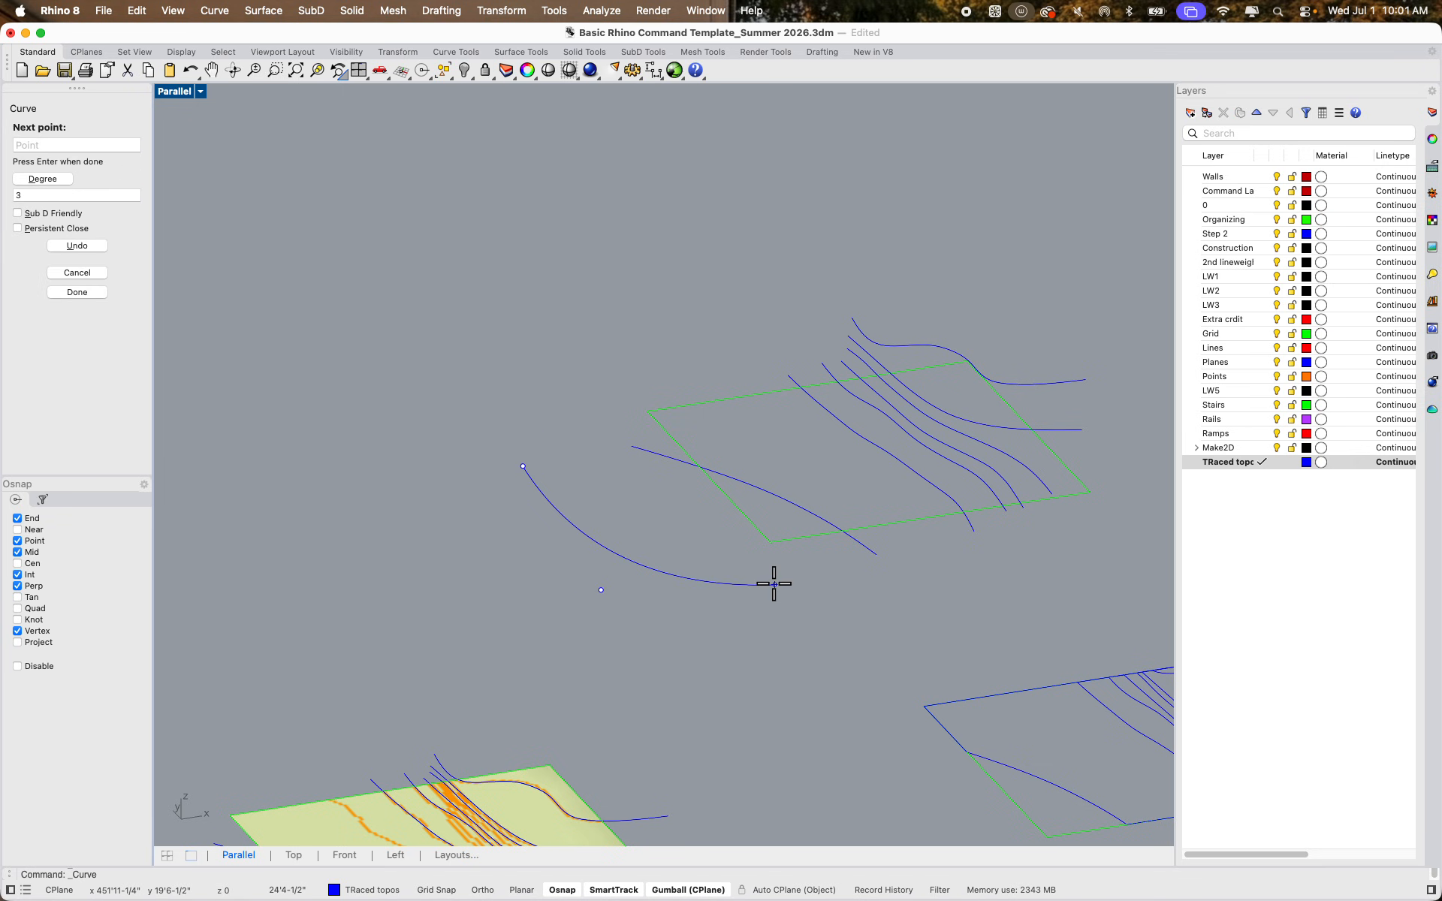
click(774, 584)
click(844, 641)
key(Return)
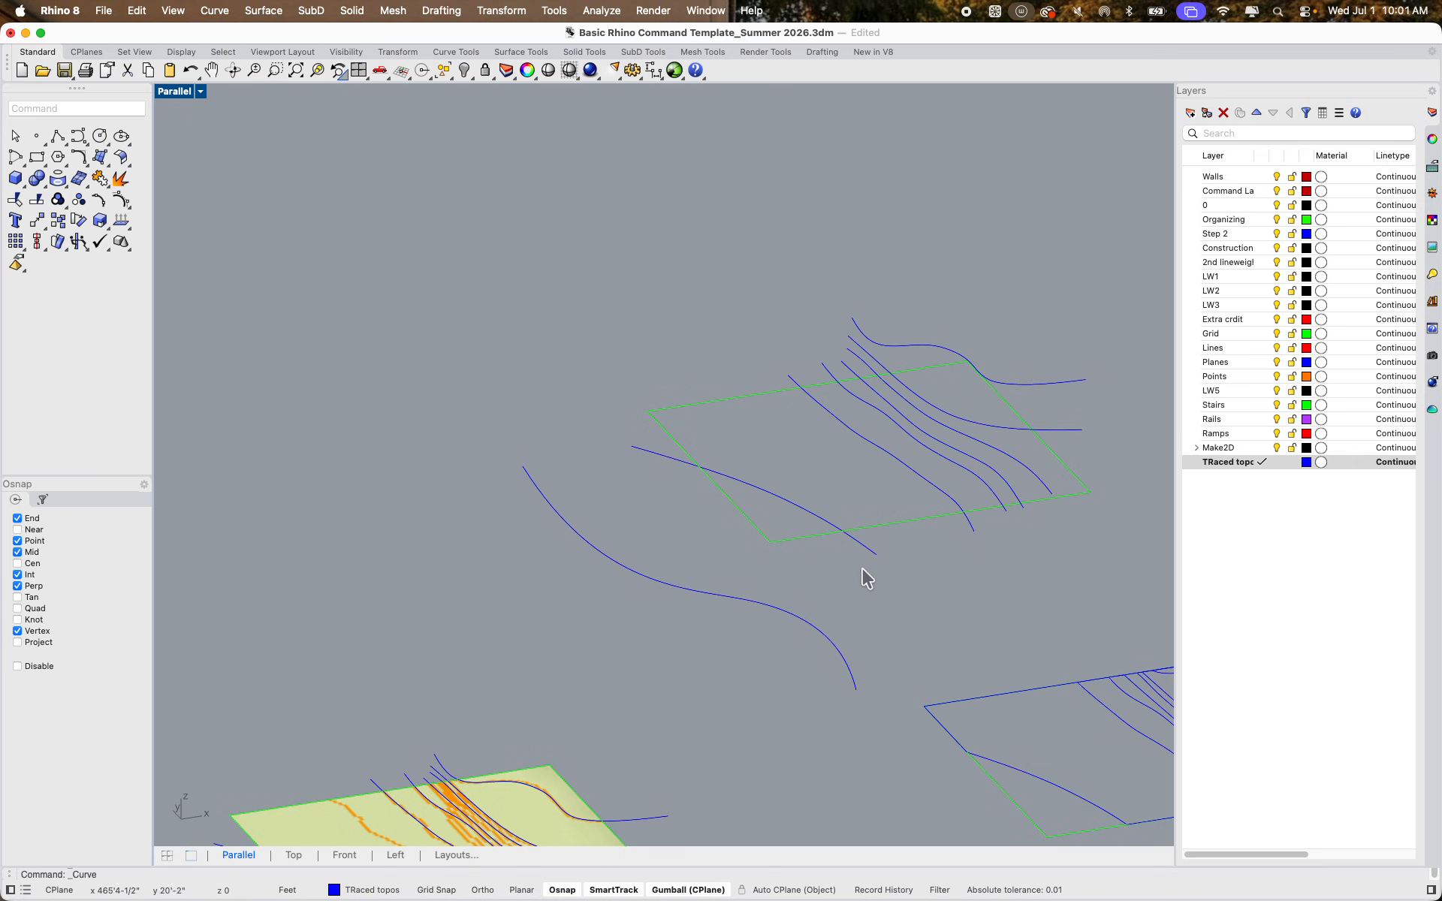
Check the extra curve from a higher angle and delete it
mouse_move(862, 579)
right_down()
mouse_move(570, 659)
mouse_move(661, 691)
right_up()
shift+right_drag(929, 193, 651, 549)
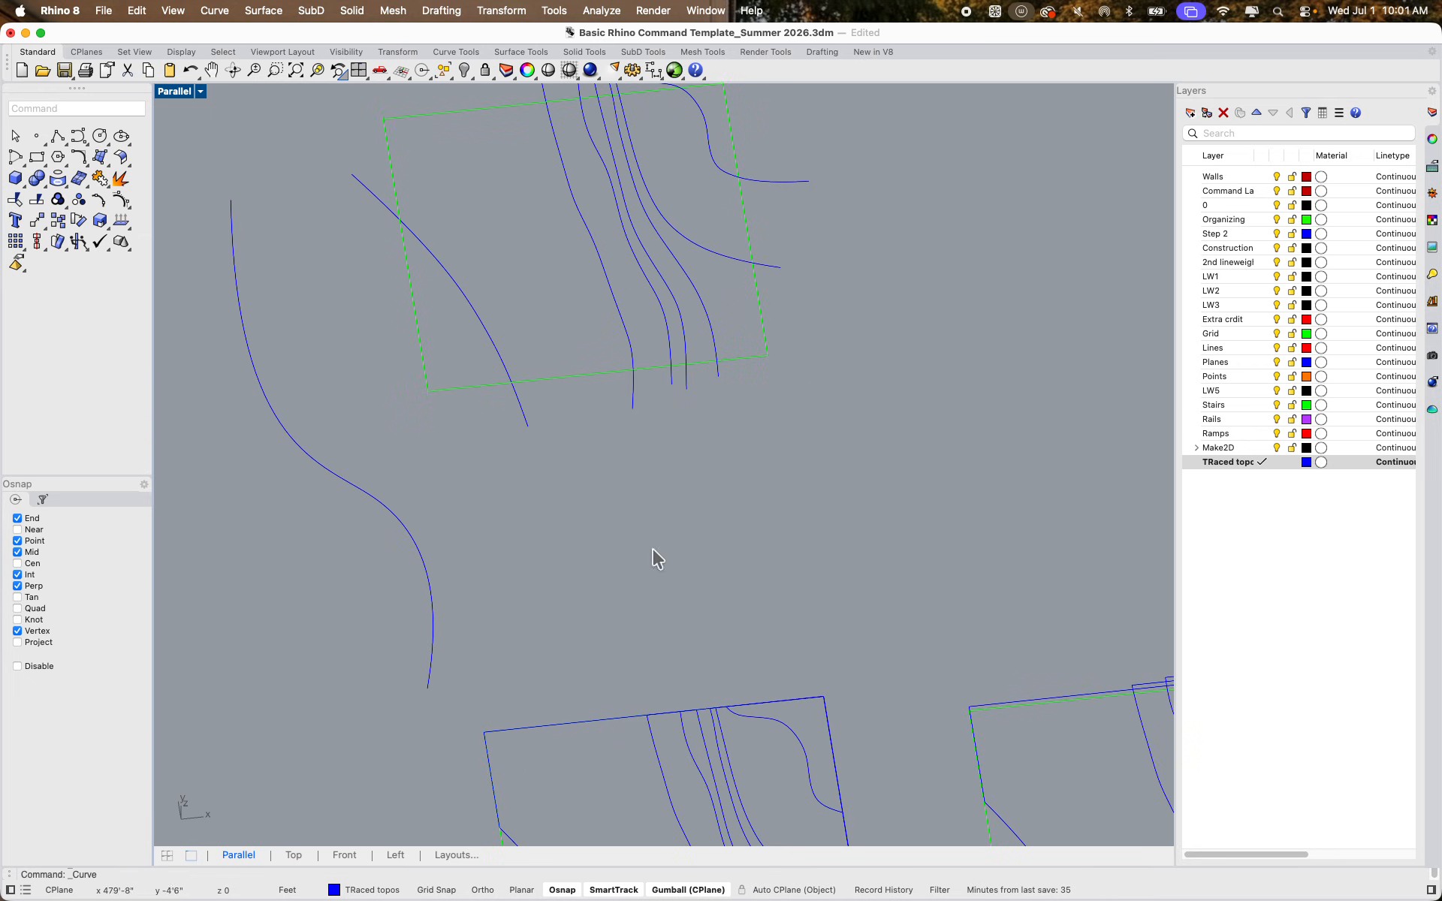
shift+right_drag(764, 419, 725, 542)
click(282, 597)
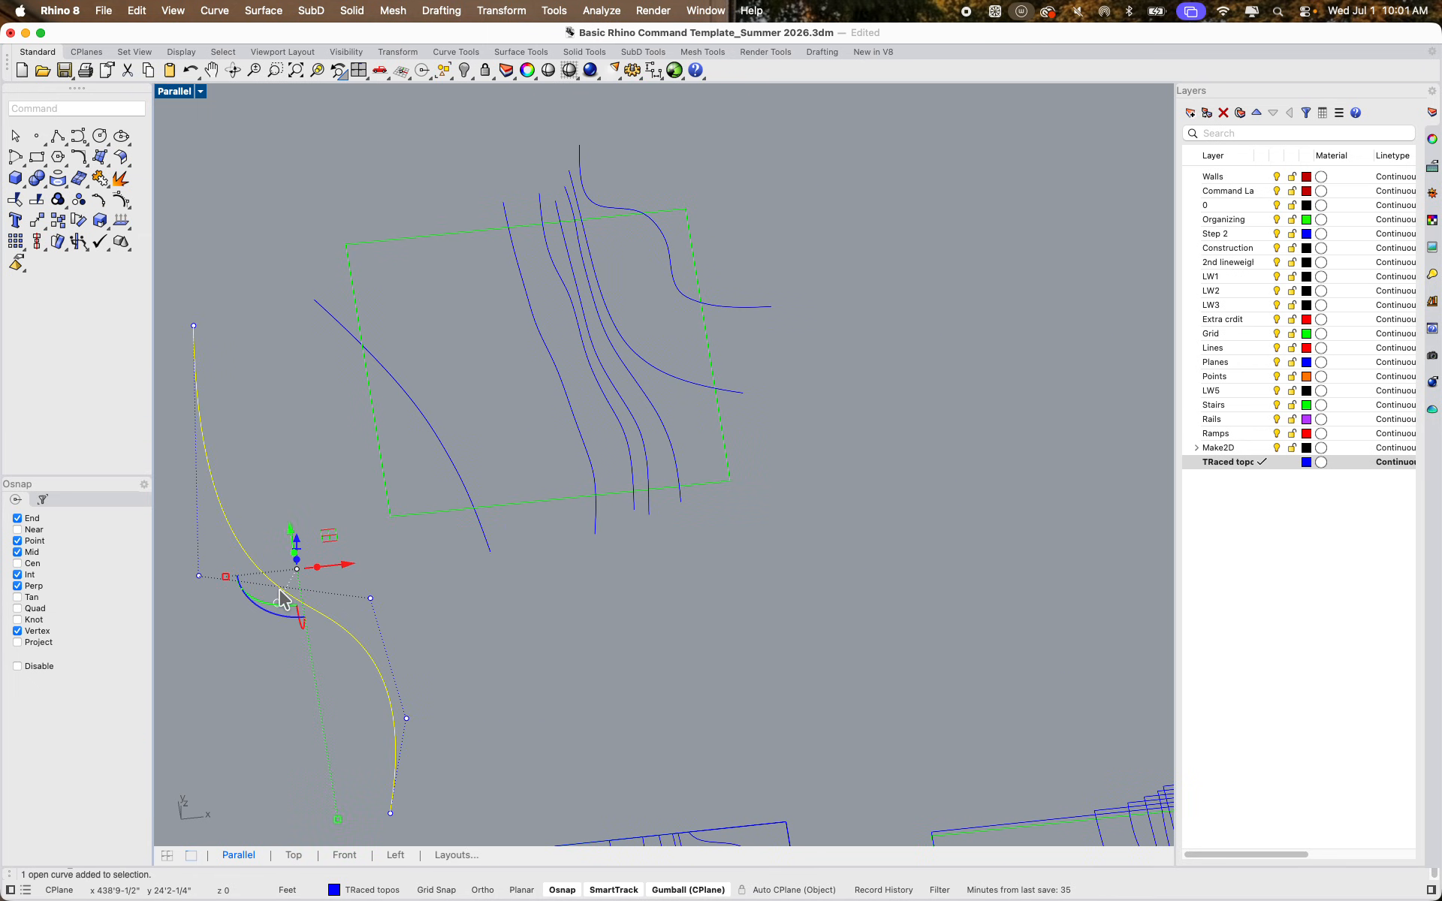
key(Delete)
Draw a five-point freeform curve in the Top view, outside the boundary square beyond the lowest contour
double_click(182, 93)
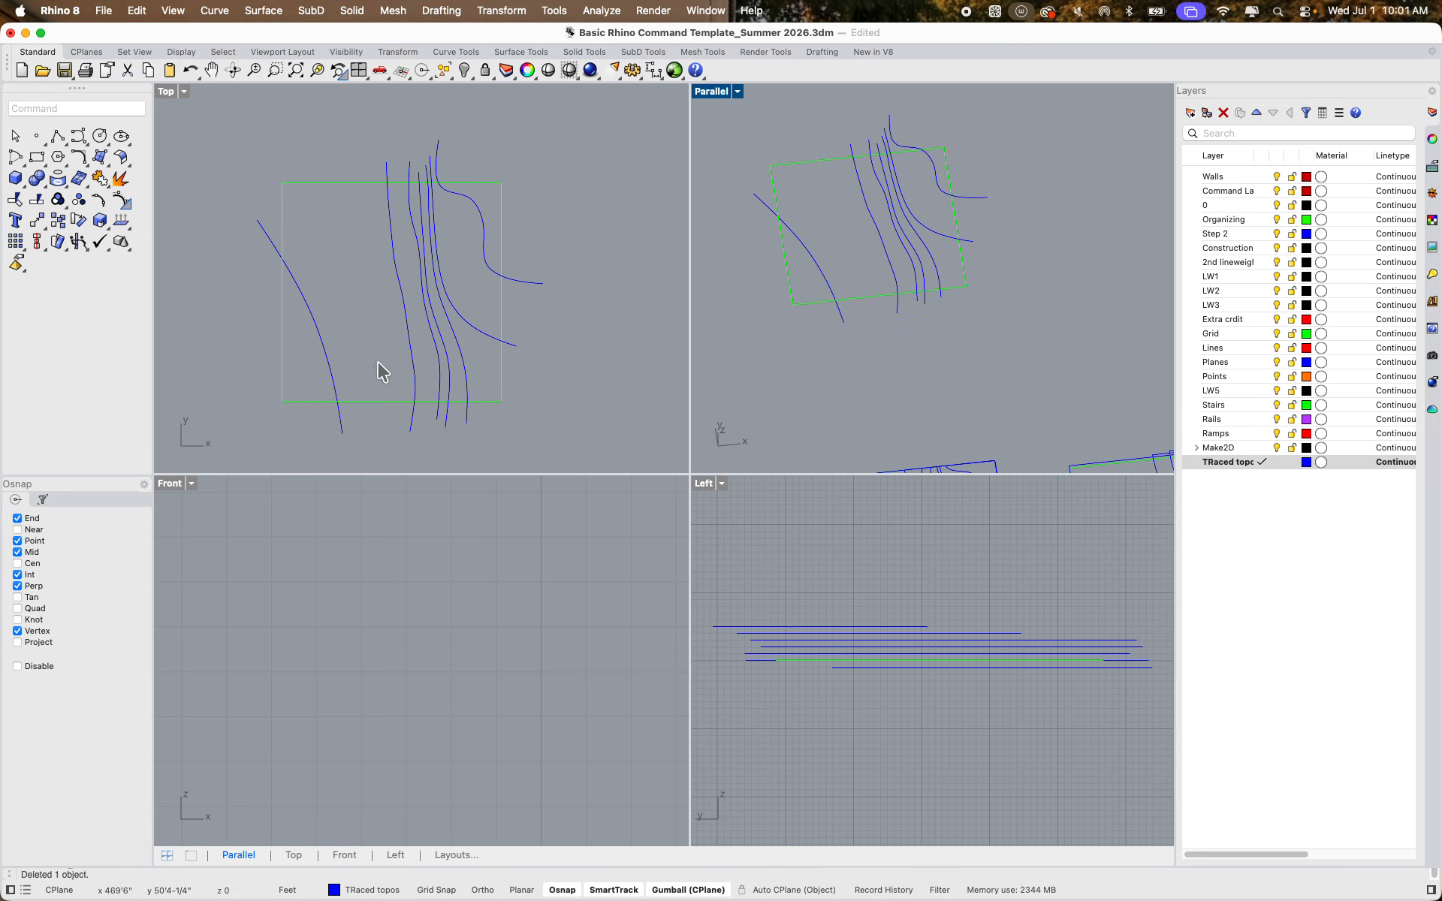
scroll(356, 375, up, 4)
right_click(354, 373)
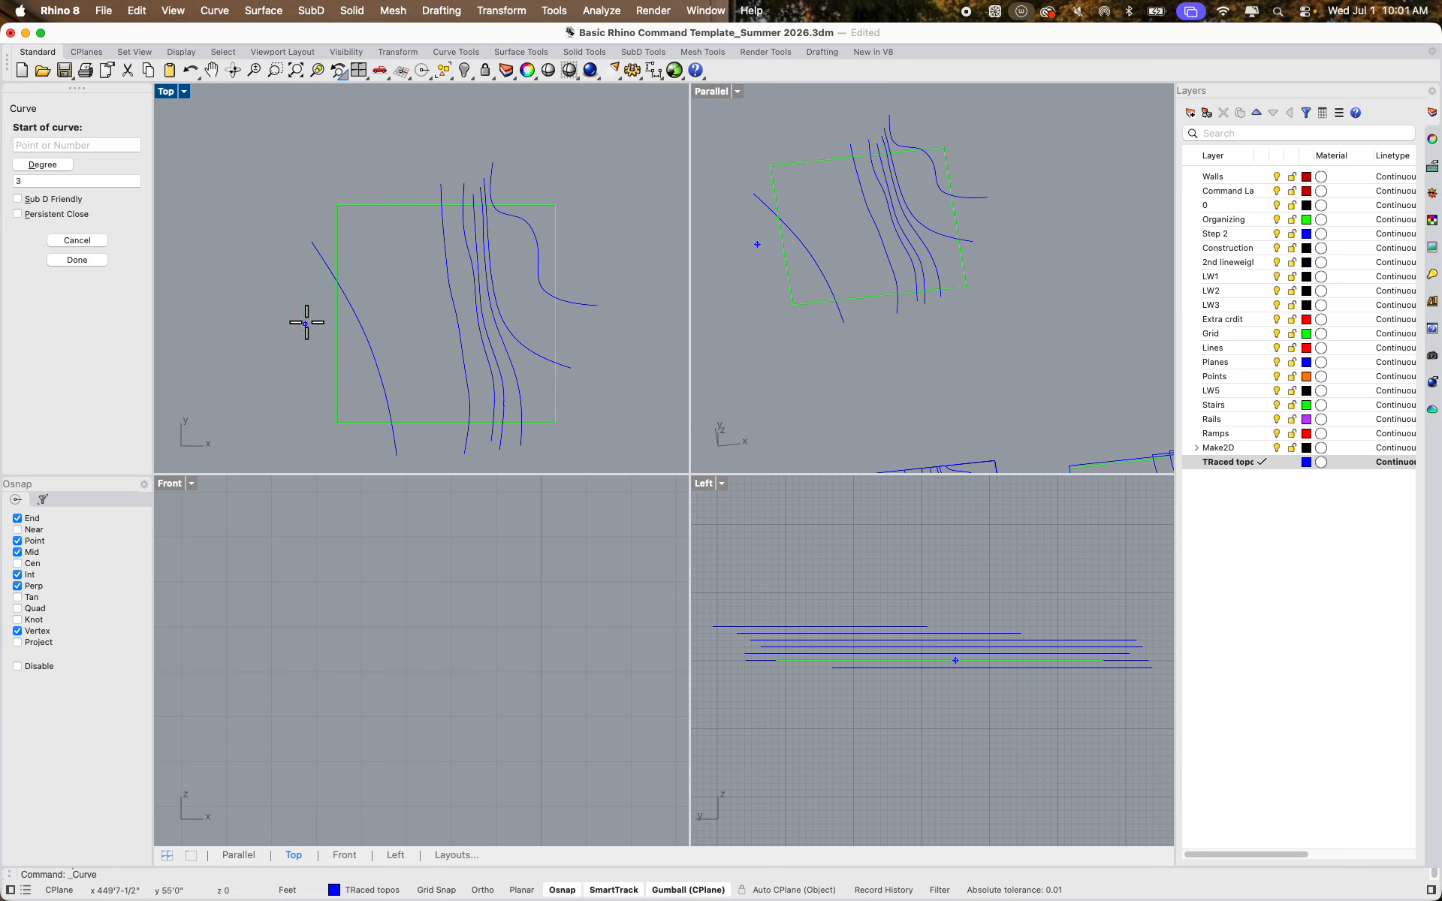
scroll(305, 322, down, 8)
right_drag(300, 331, 422, 251)
click(362, 199)
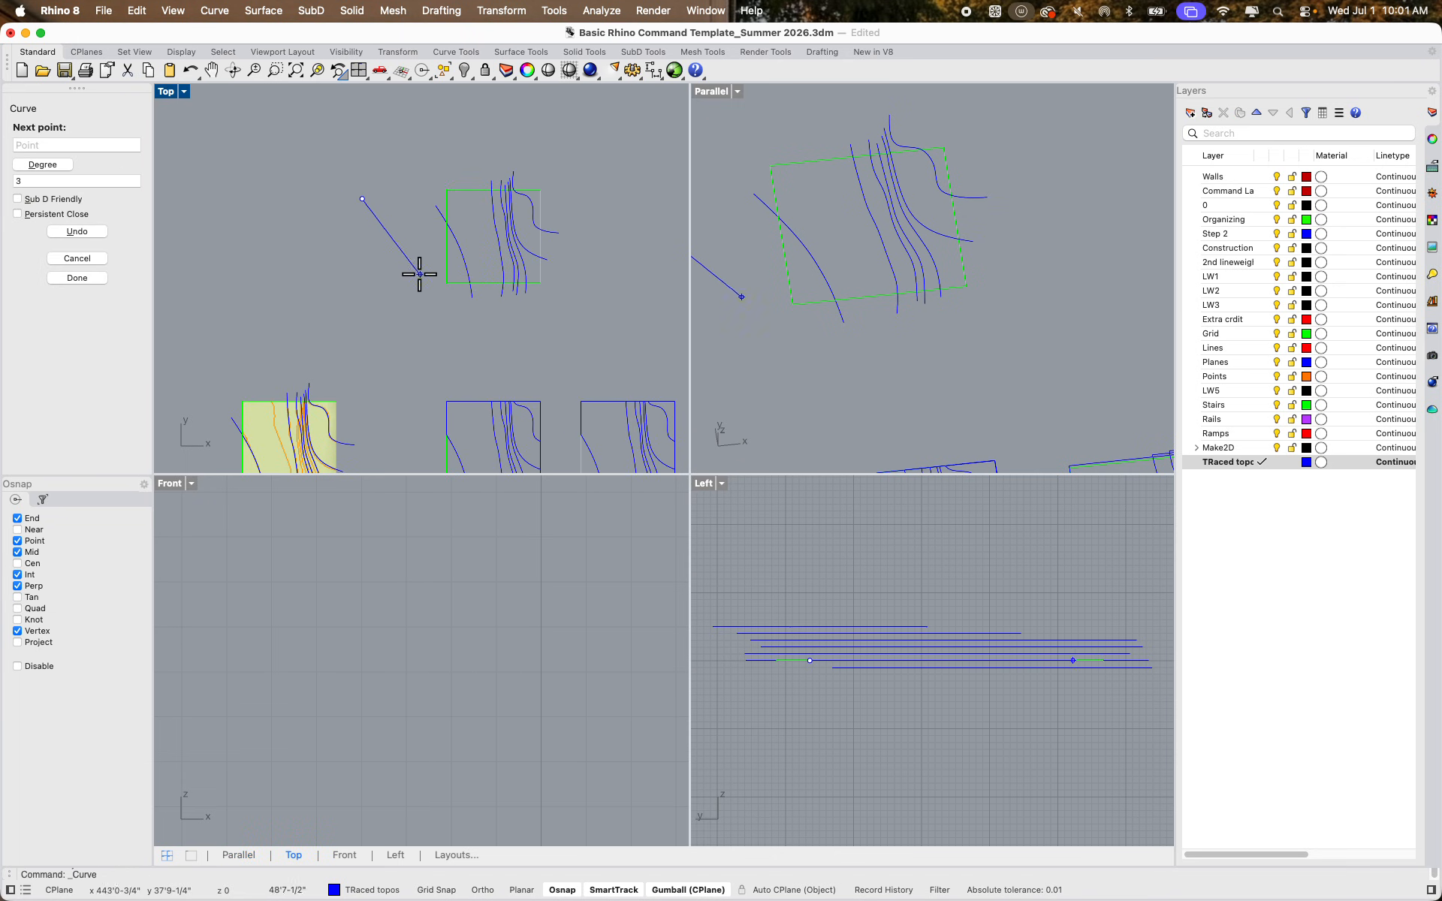
click(416, 276)
click(430, 315)
click(429, 357)
click(468, 368)
right_click(471, 371)
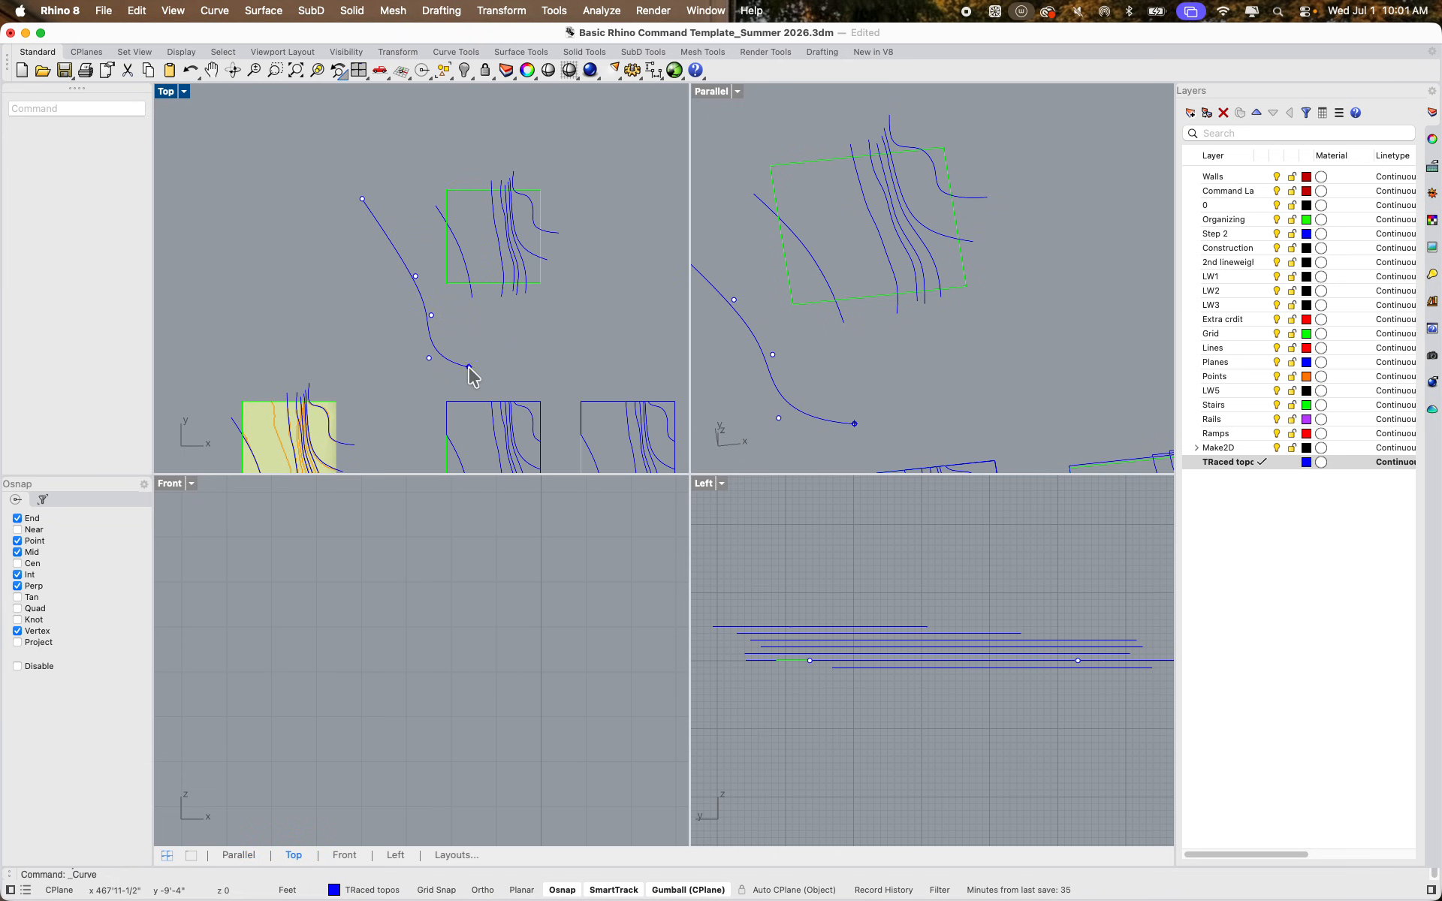
Draw a long wavy curve in the Top view, beyond the highest S-shaped contour and running past the boundary square's upper right corner
right_drag(540, 279, 433, 346)
scroll(458, 177, up, 4)
right_click(345, 245)
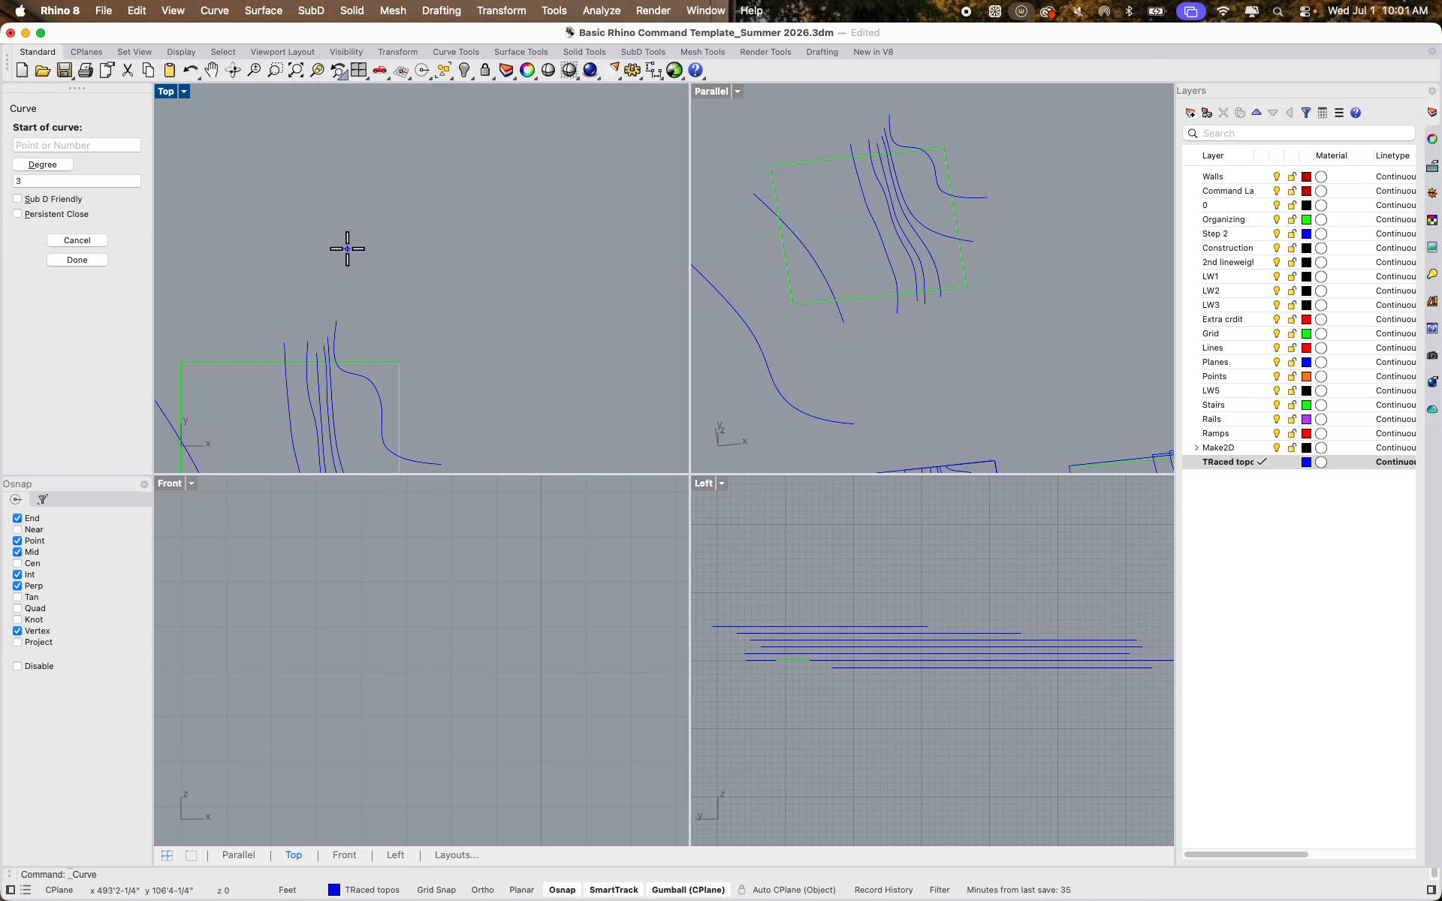
click(391, 211)
click(385, 314)
click(432, 341)
click(468, 341)
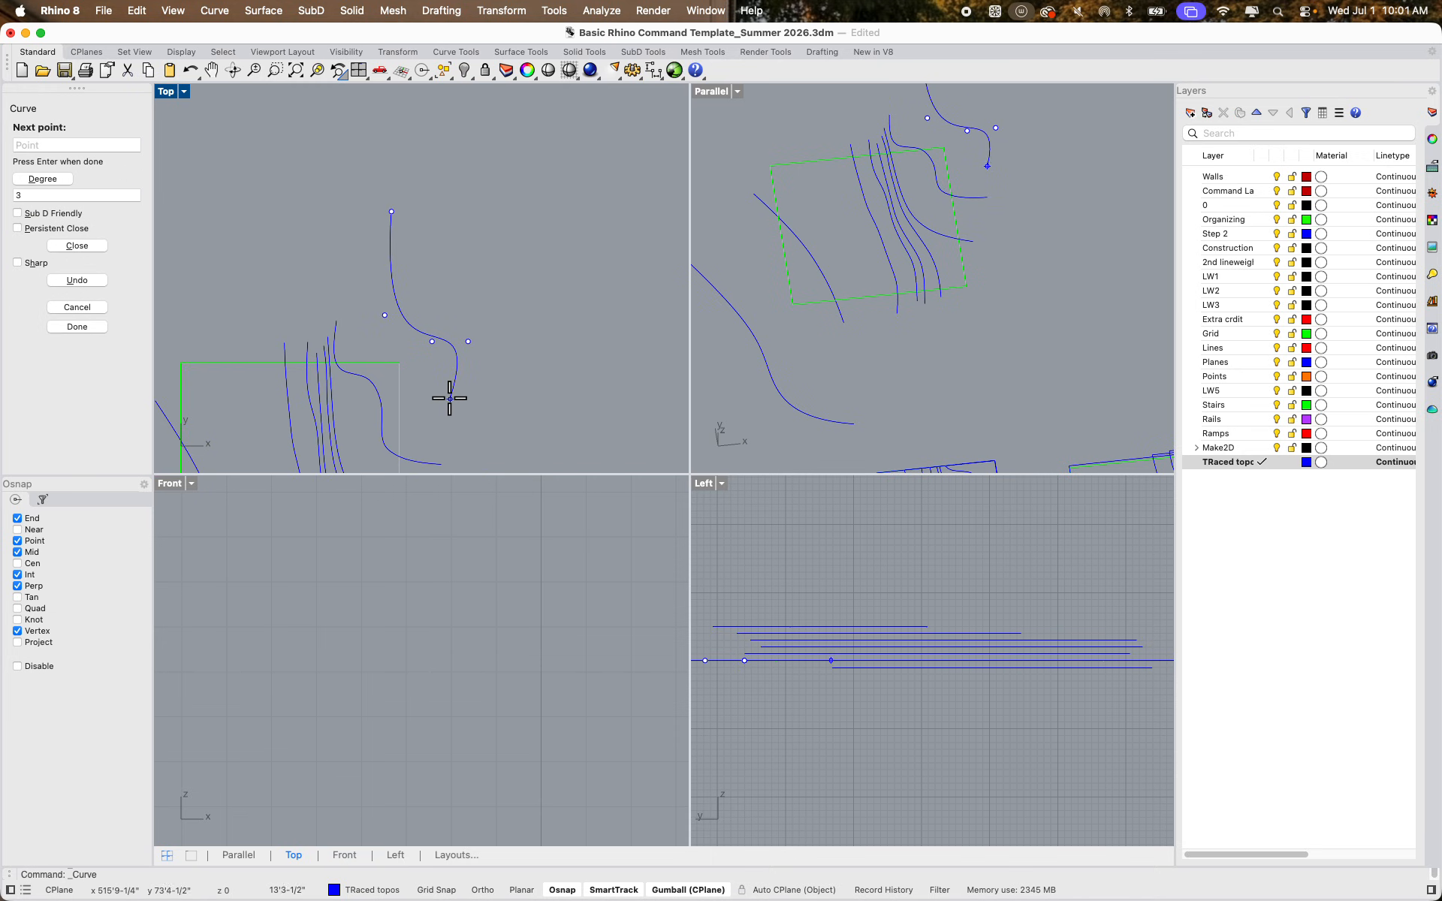
right_drag(448, 396, 434, 279)
click(440, 282)
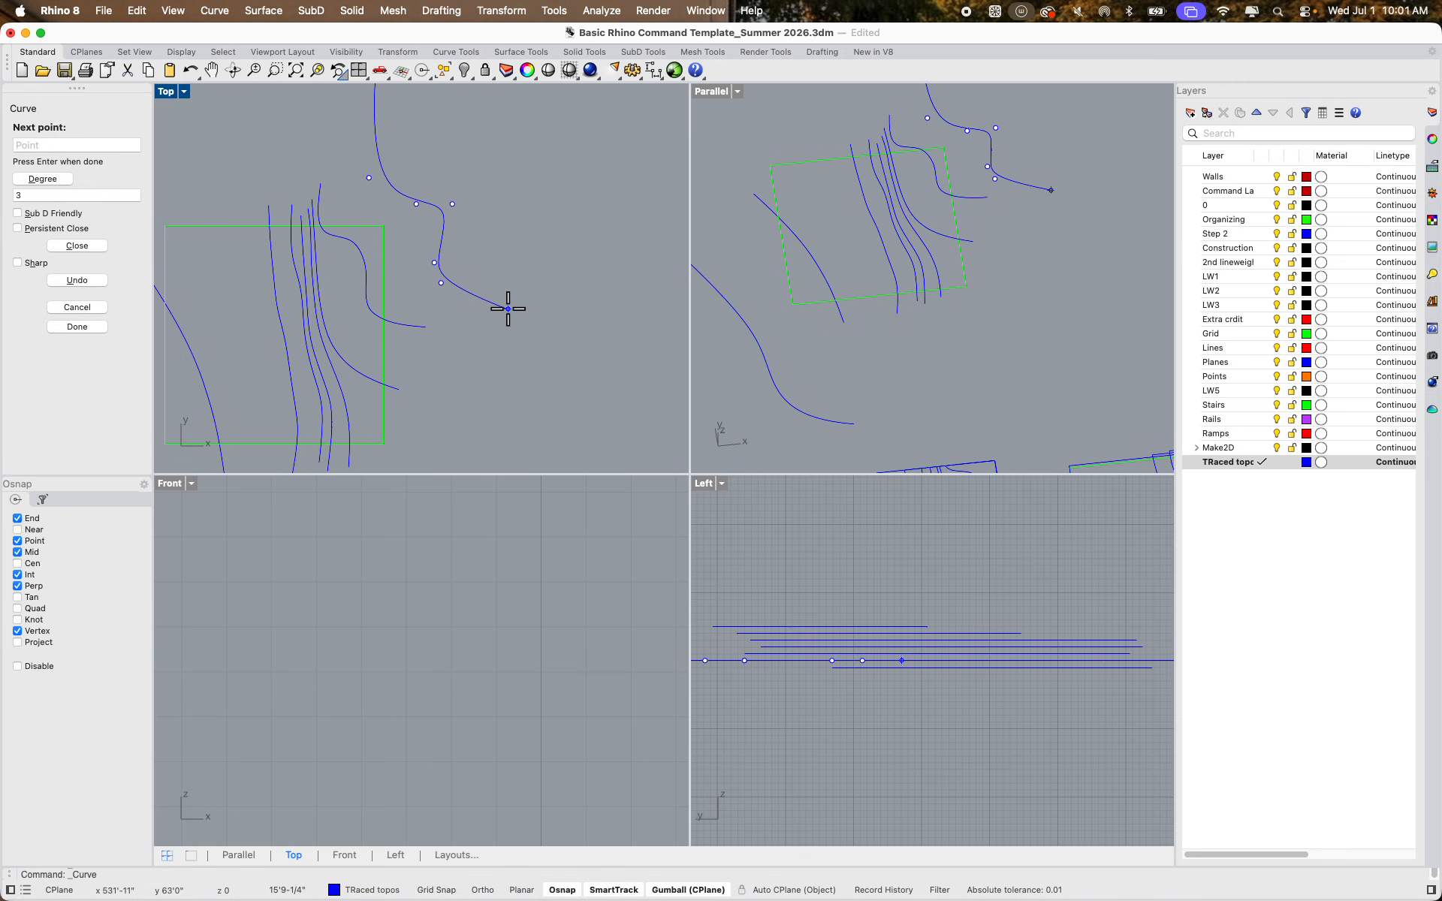
click(508, 308)
click(513, 353)
right_click(515, 350)
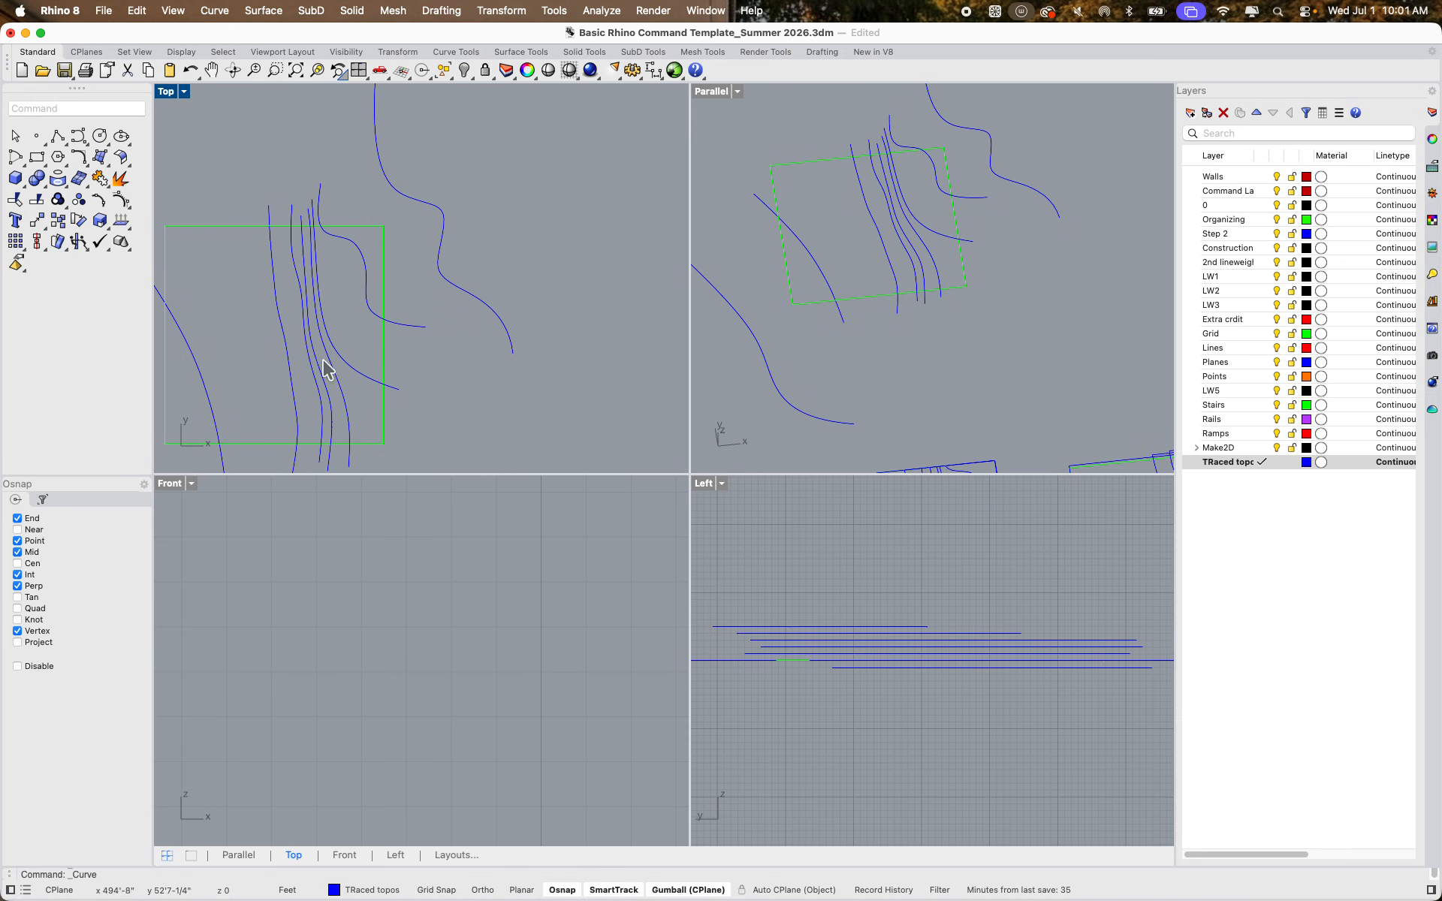
Pull the lower right endpoint of the second-highest contour farther outside the boundary square in the Top view
scroll(375, 379, up, 4)
click(492, 405)
right_drag(555, 410, 501, 306)
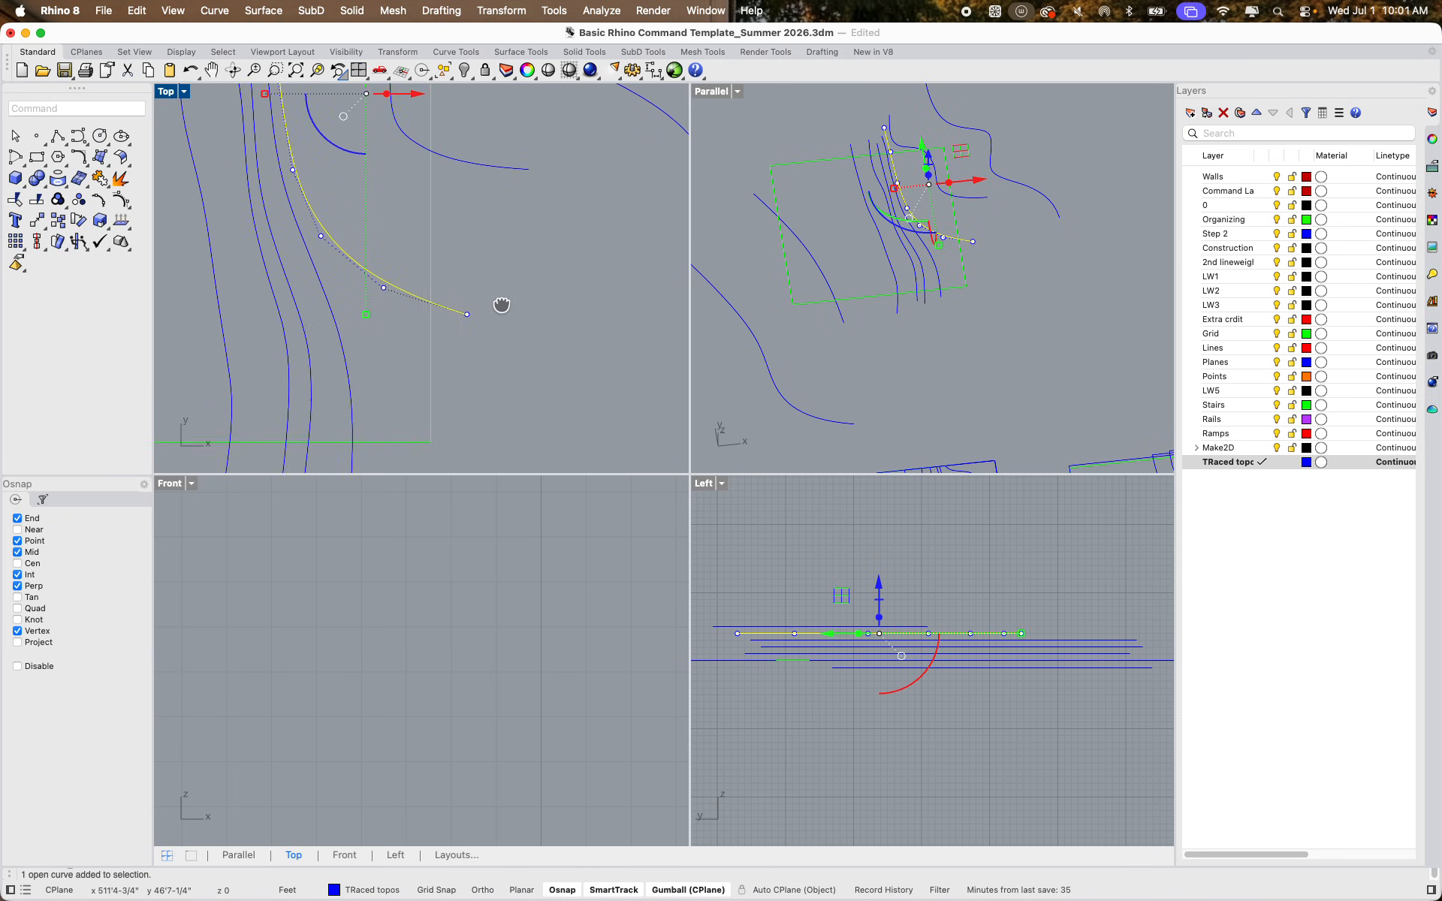
drag(498, 348, 557, 320)
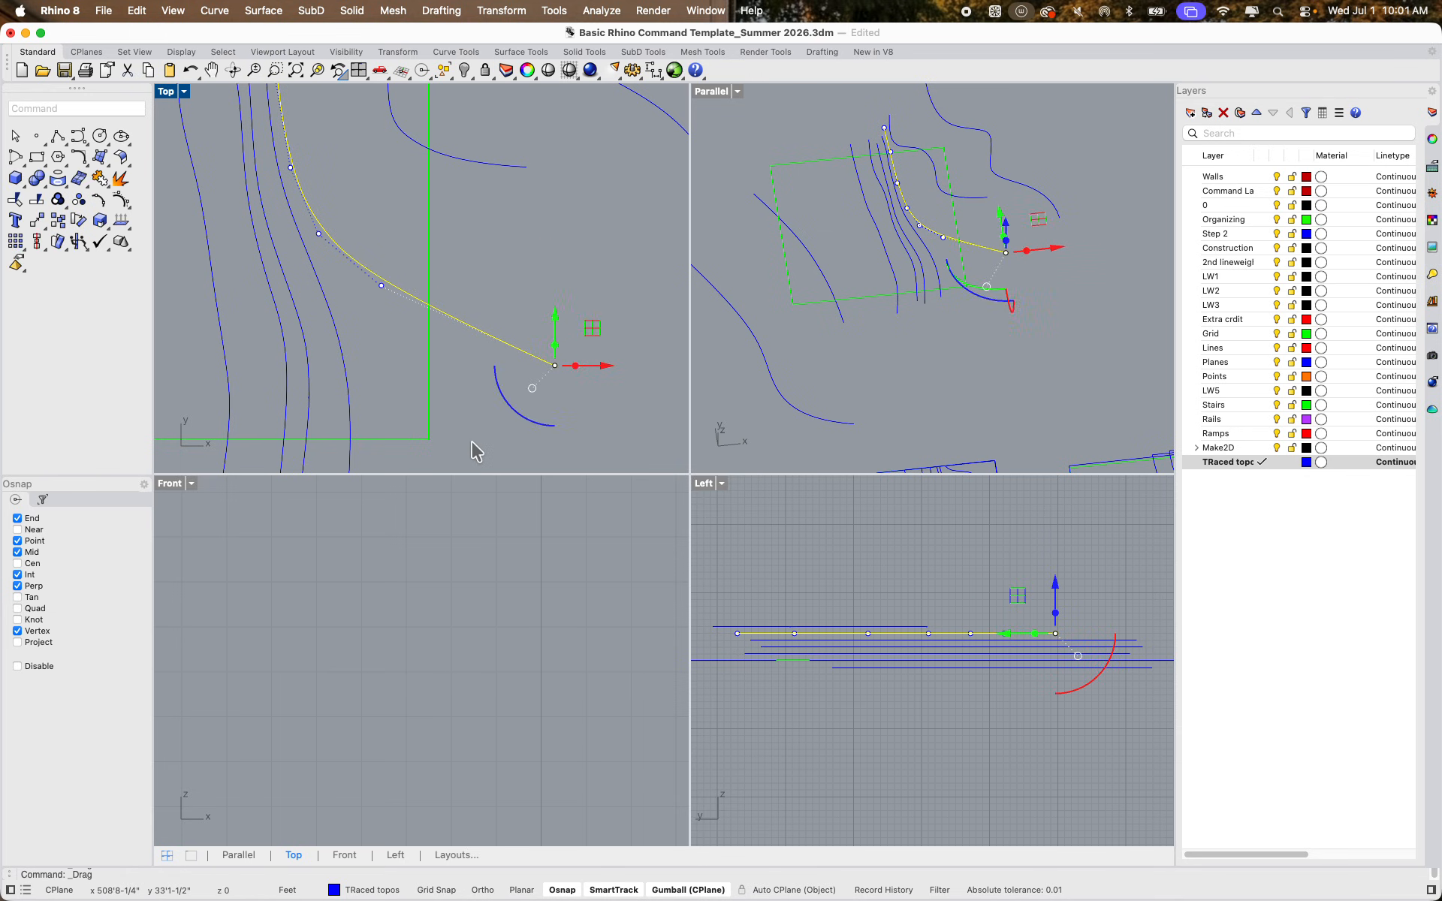
click(472, 443)
Move the upper endpoint of the fourth-lowest contour farther above the boundary square in the Top view, and clear the selection
scroll(533, 370, down, 8)
right_drag(533, 370, 526, 318)
scroll(428, 199, up, 3)
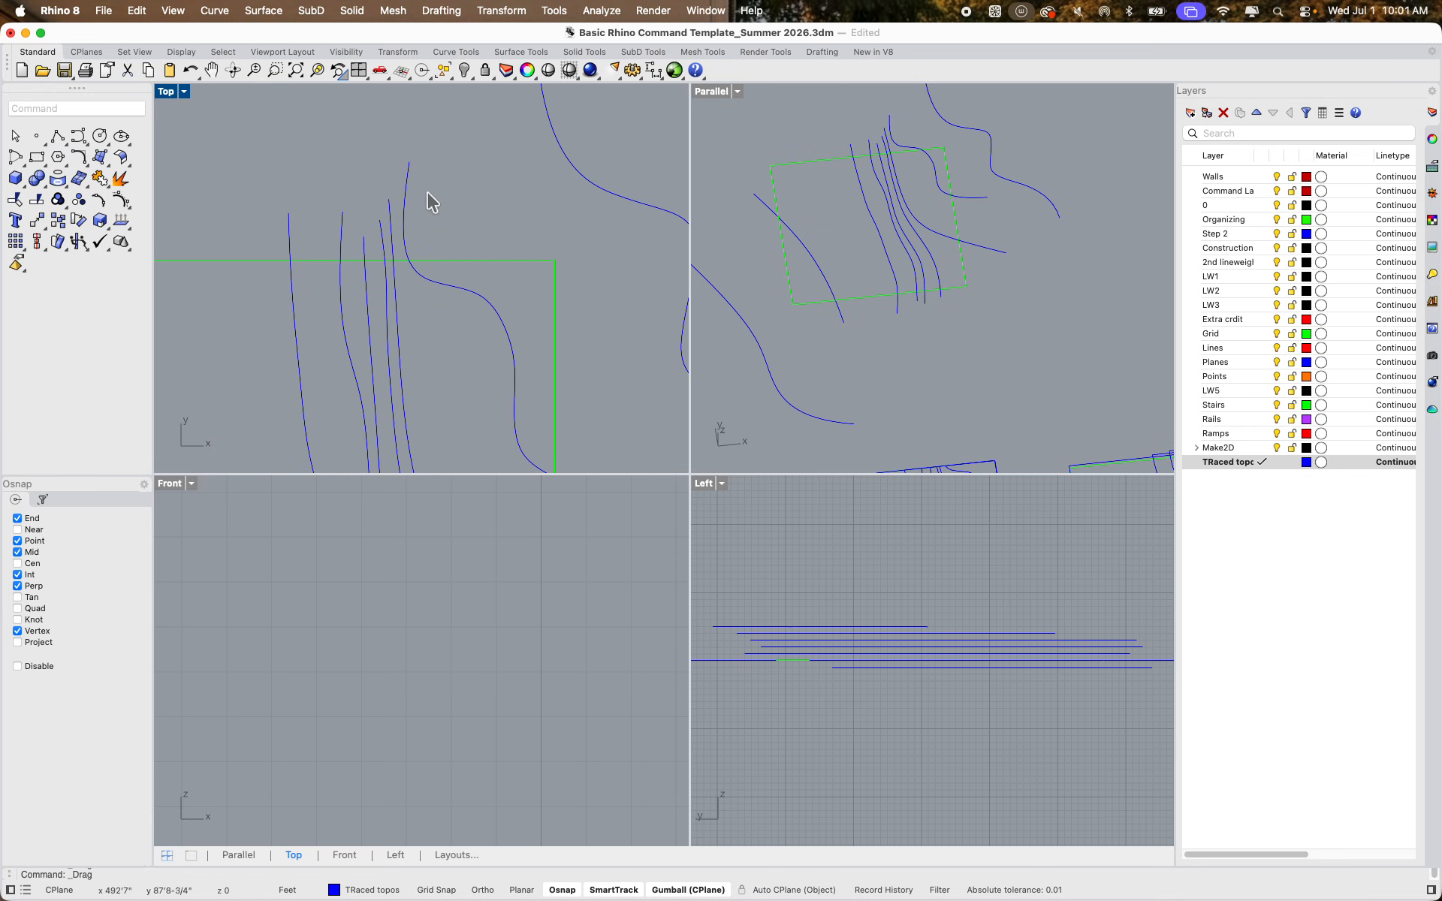
scroll(372, 237, up, 5)
click(454, 227)
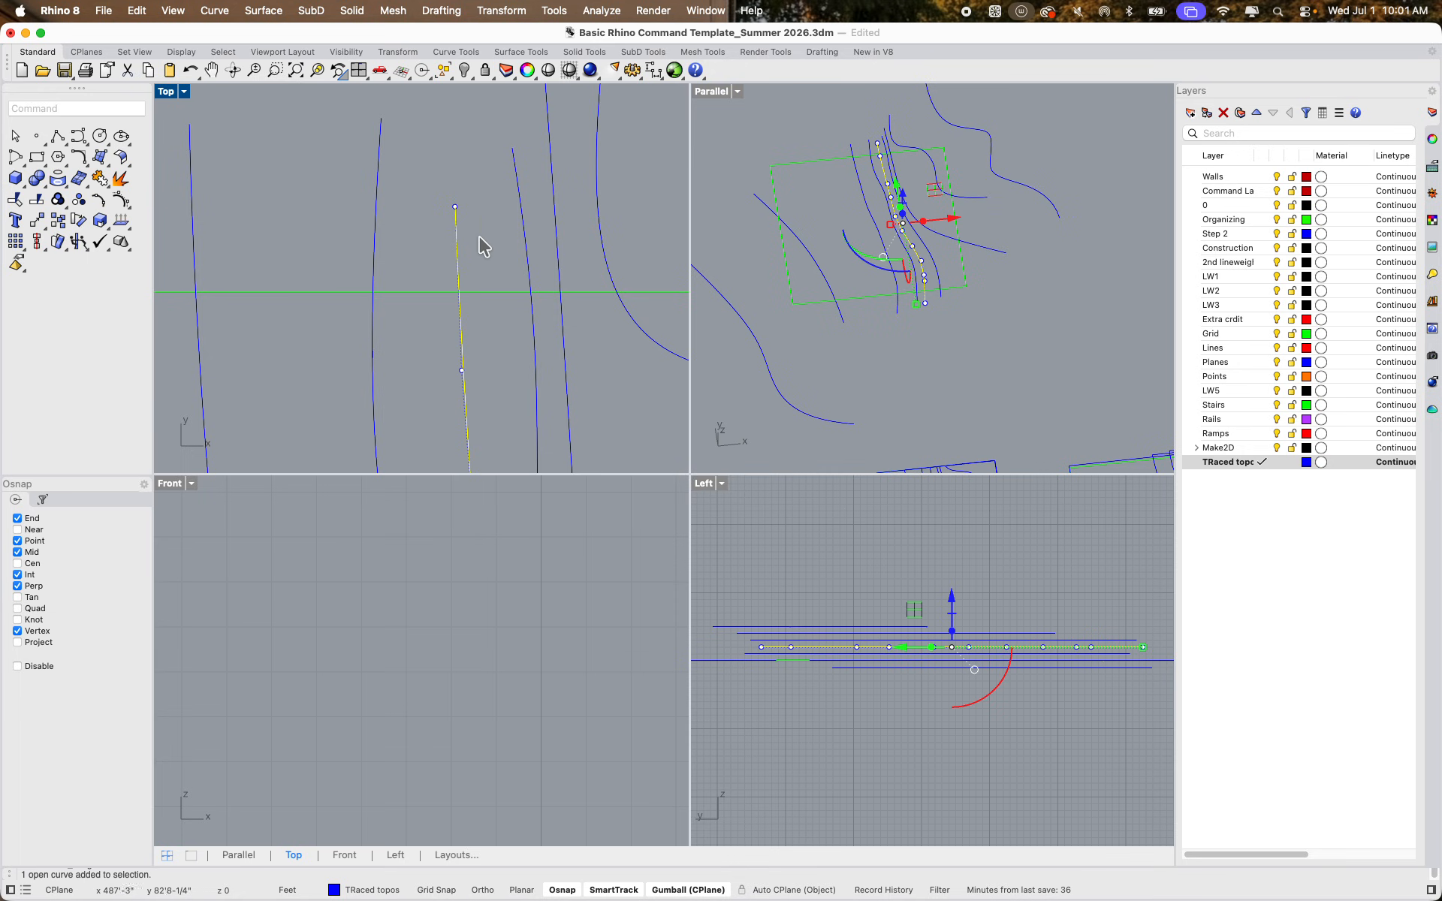
drag(433, 180, 488, 237)
scroll(489, 237, down, 8)
right_drag(489, 242, 447, 341)
drag(443, 306, 443, 234)
click(534, 252)
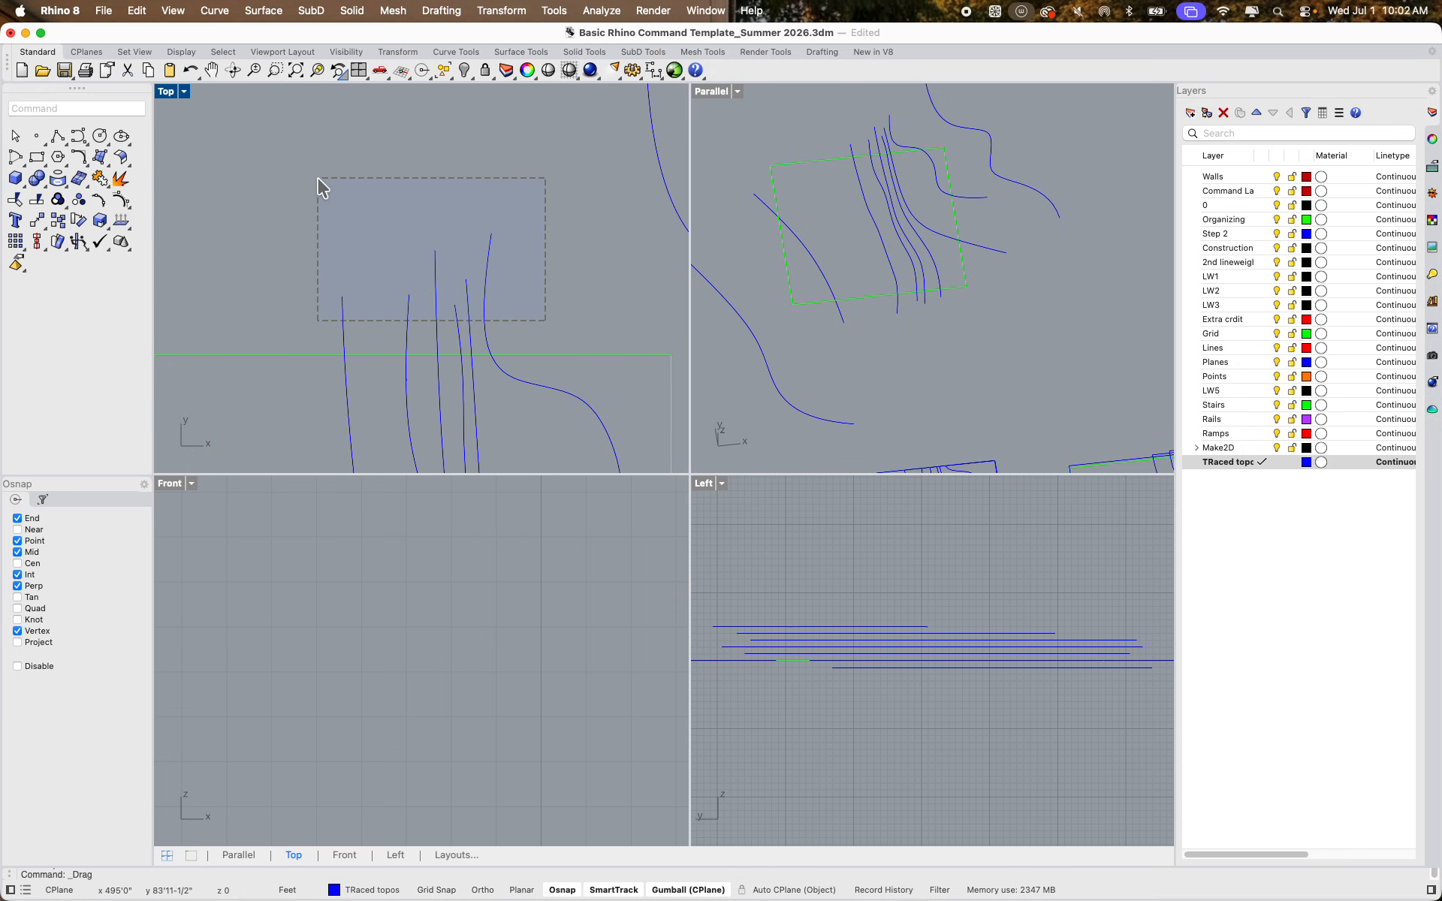
Move the upper endpoints of the six contours crossing the boundary square's upper edge farther above it in the Top view, and hide their control points
drag(317, 178, 317, 178)
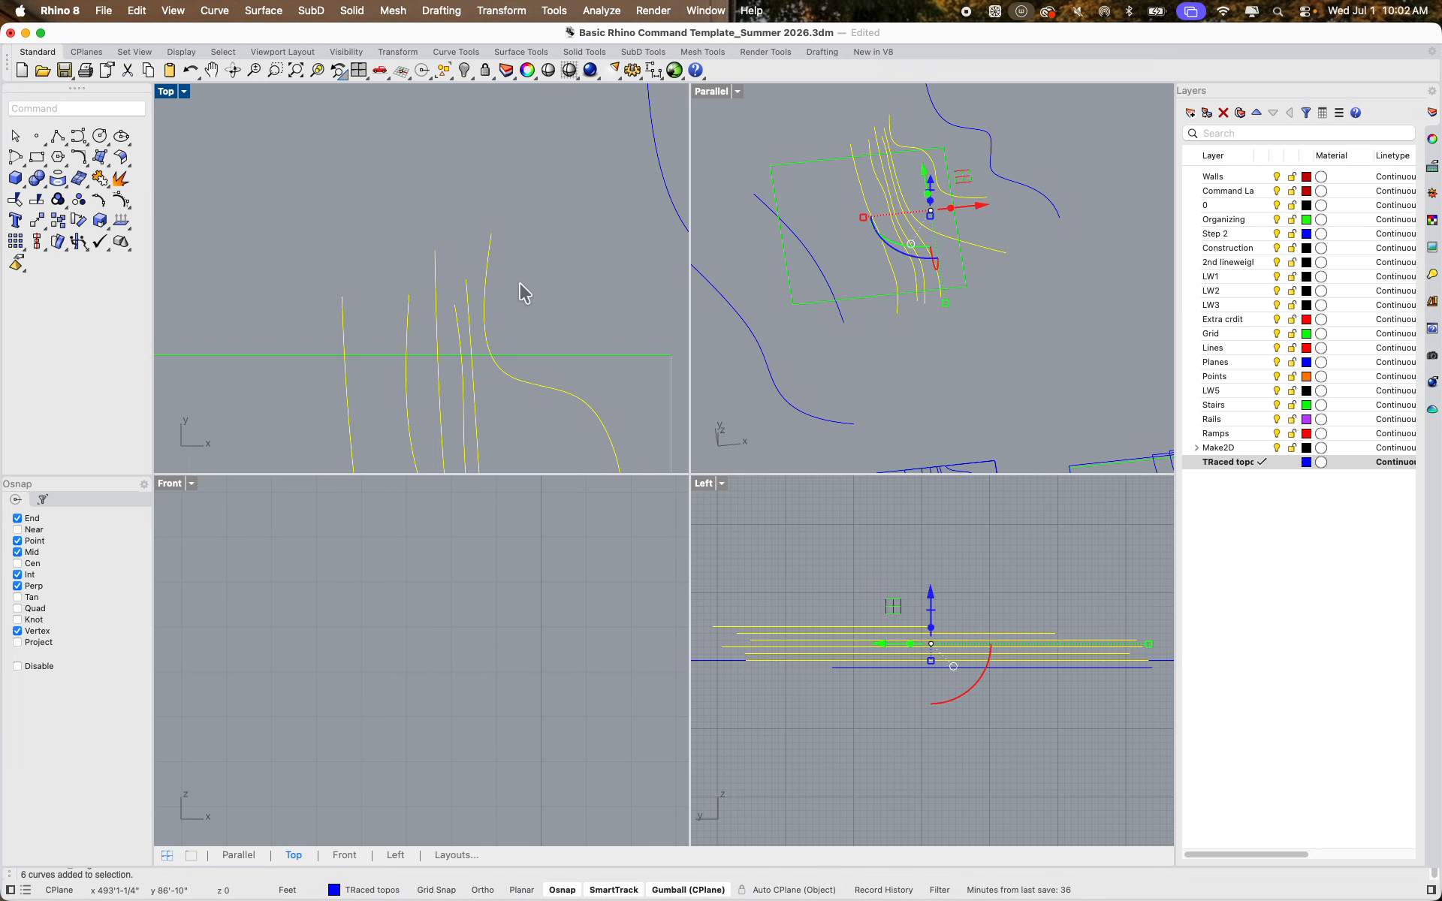
key(F10)
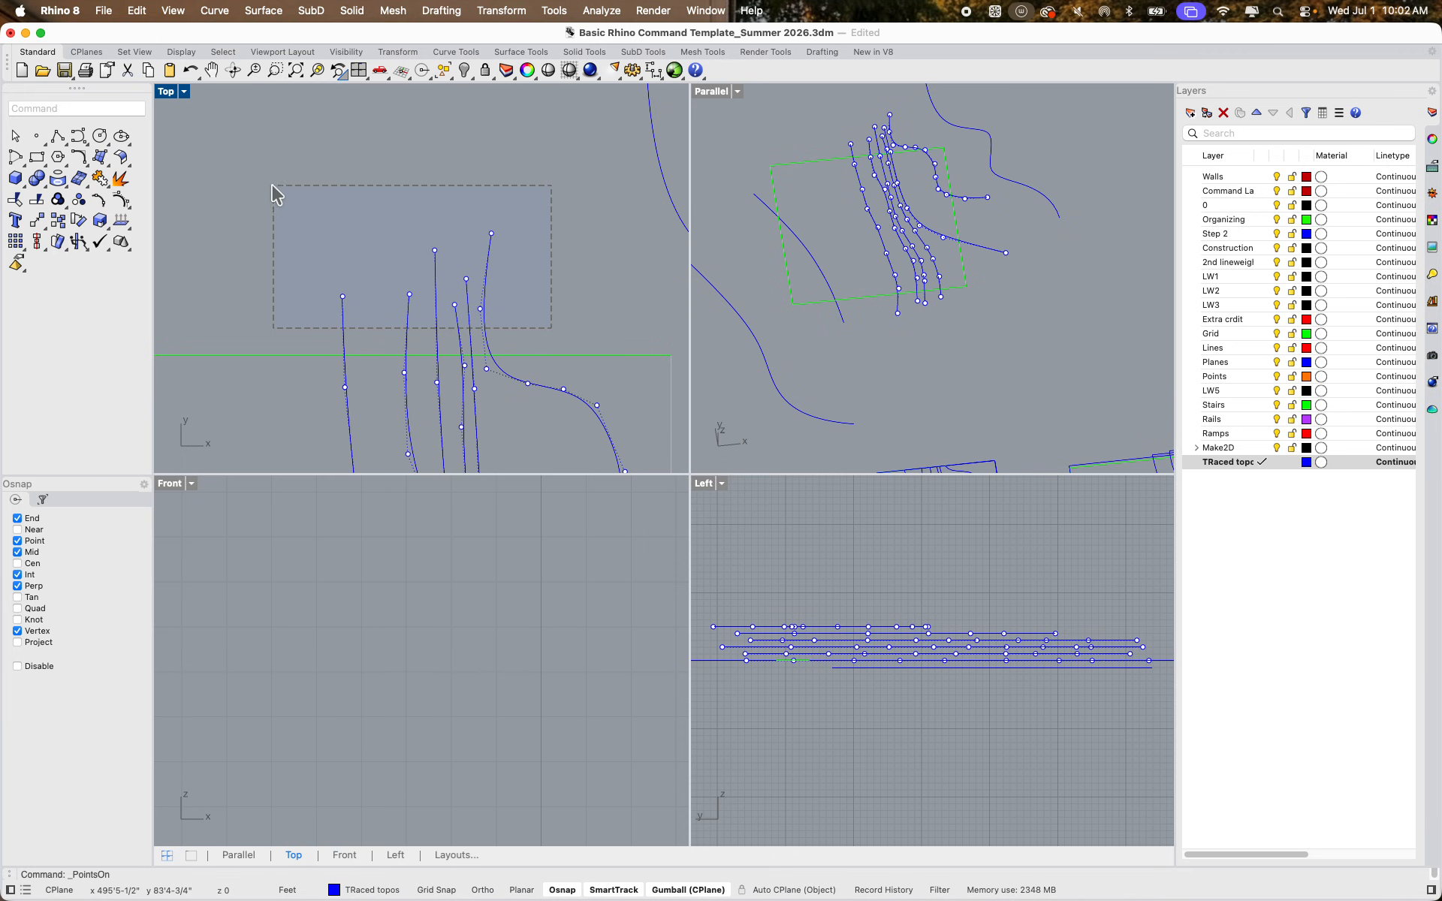
drag(272, 184, 271, 183)
drag(417, 218, 417, 137)
click(598, 219)
scroll(557, 248, down, 10)
click(809, 302)
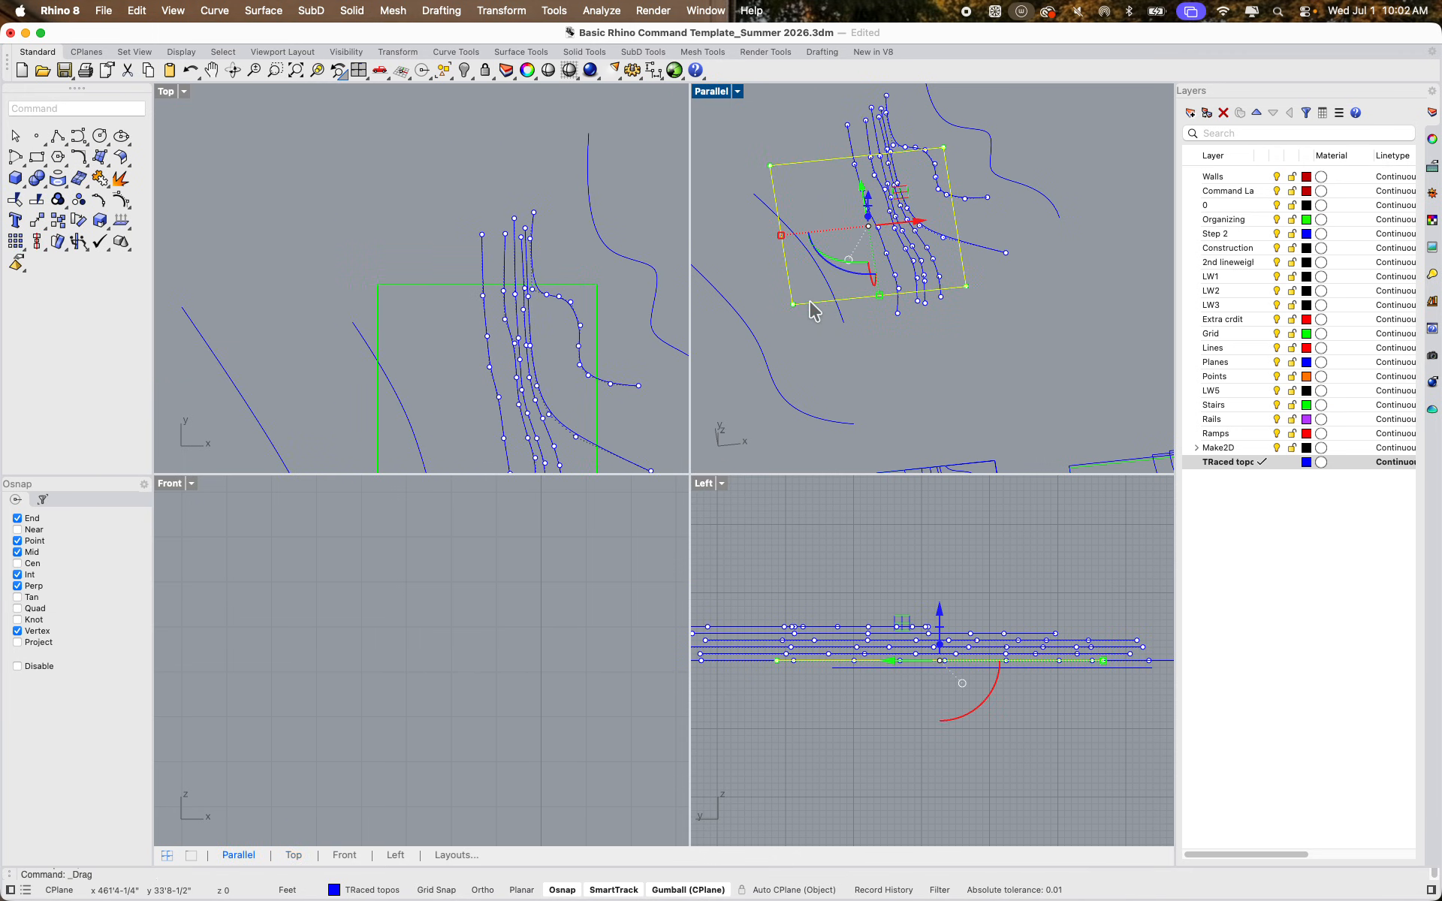
click(800, 386)
right_drag(827, 393, 904, 302)
key(Escape)
Try to loft the nine open contours, picked in order from the lowest outer curve to the highest outer curve
click(771, 341)
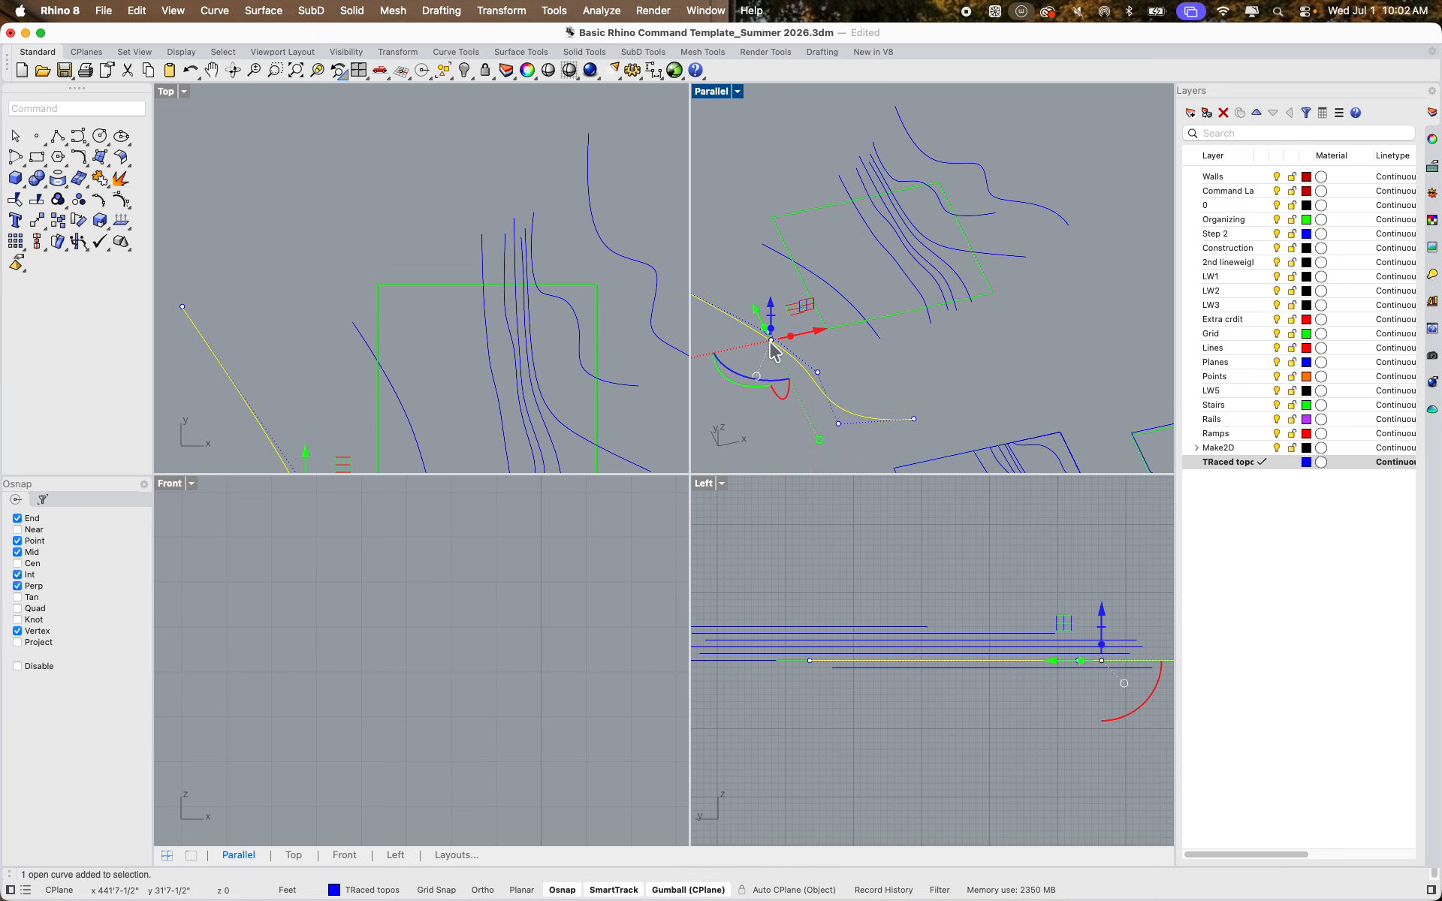
shift+click(838, 292)
shift+click(895, 262)
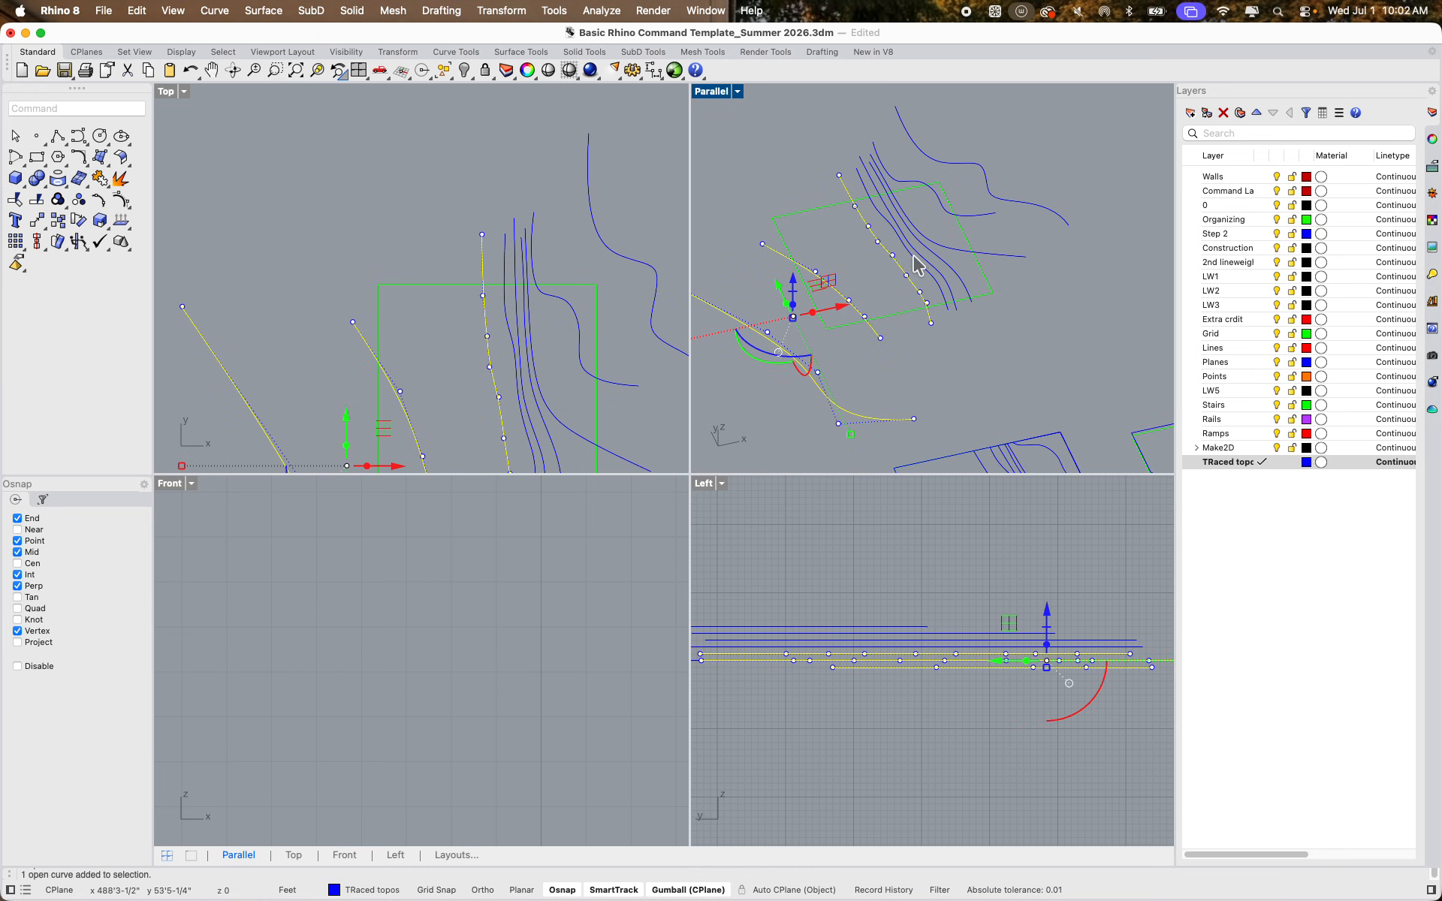
shift+click(921, 264)
shift+click(929, 258)
shift+click(937, 256)
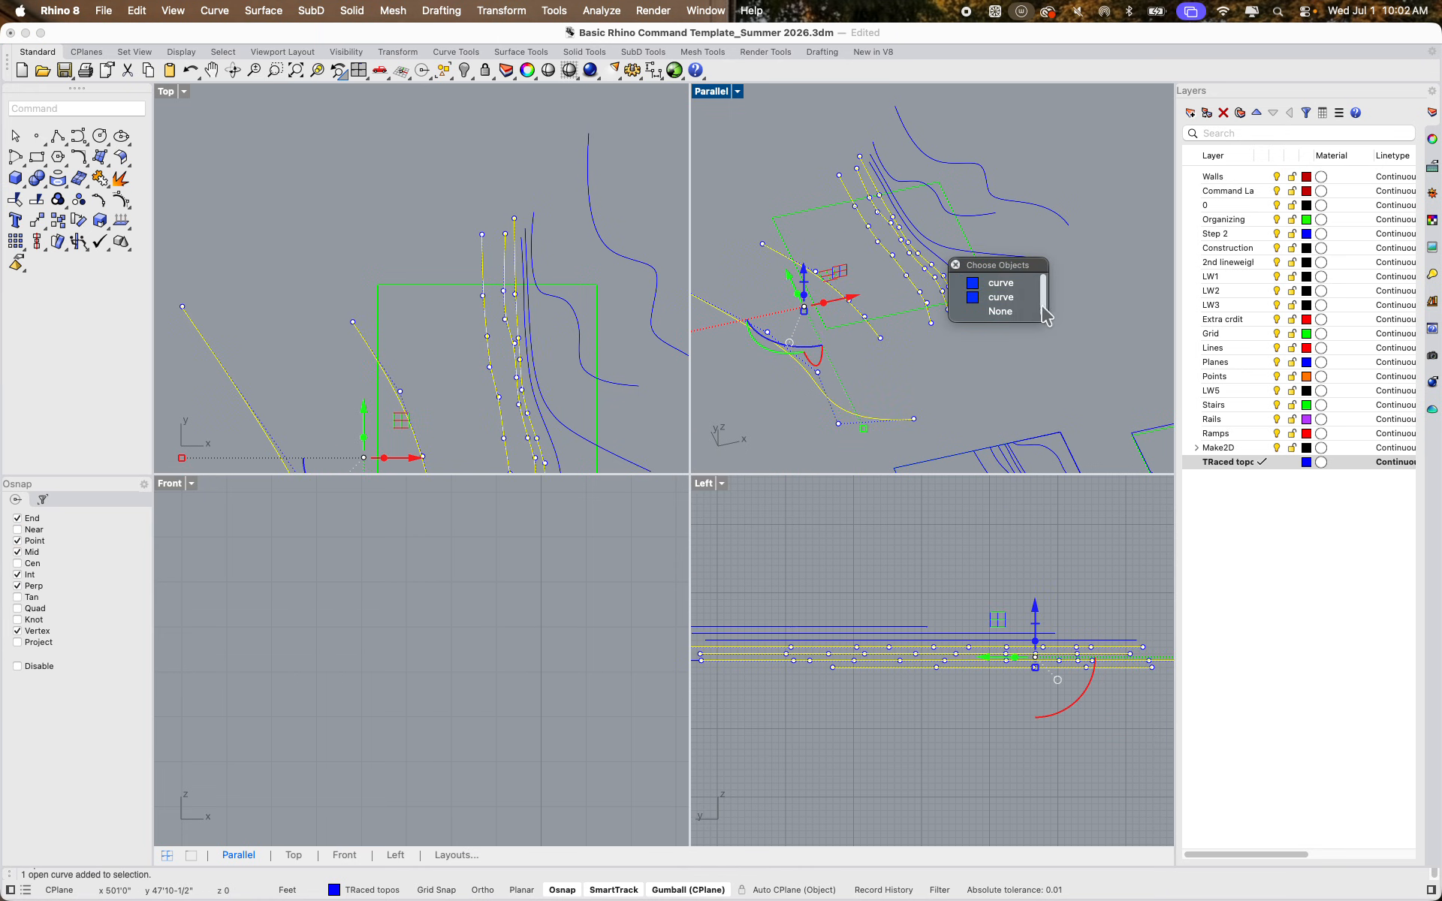
click(1023, 299)
shift+click(949, 251)
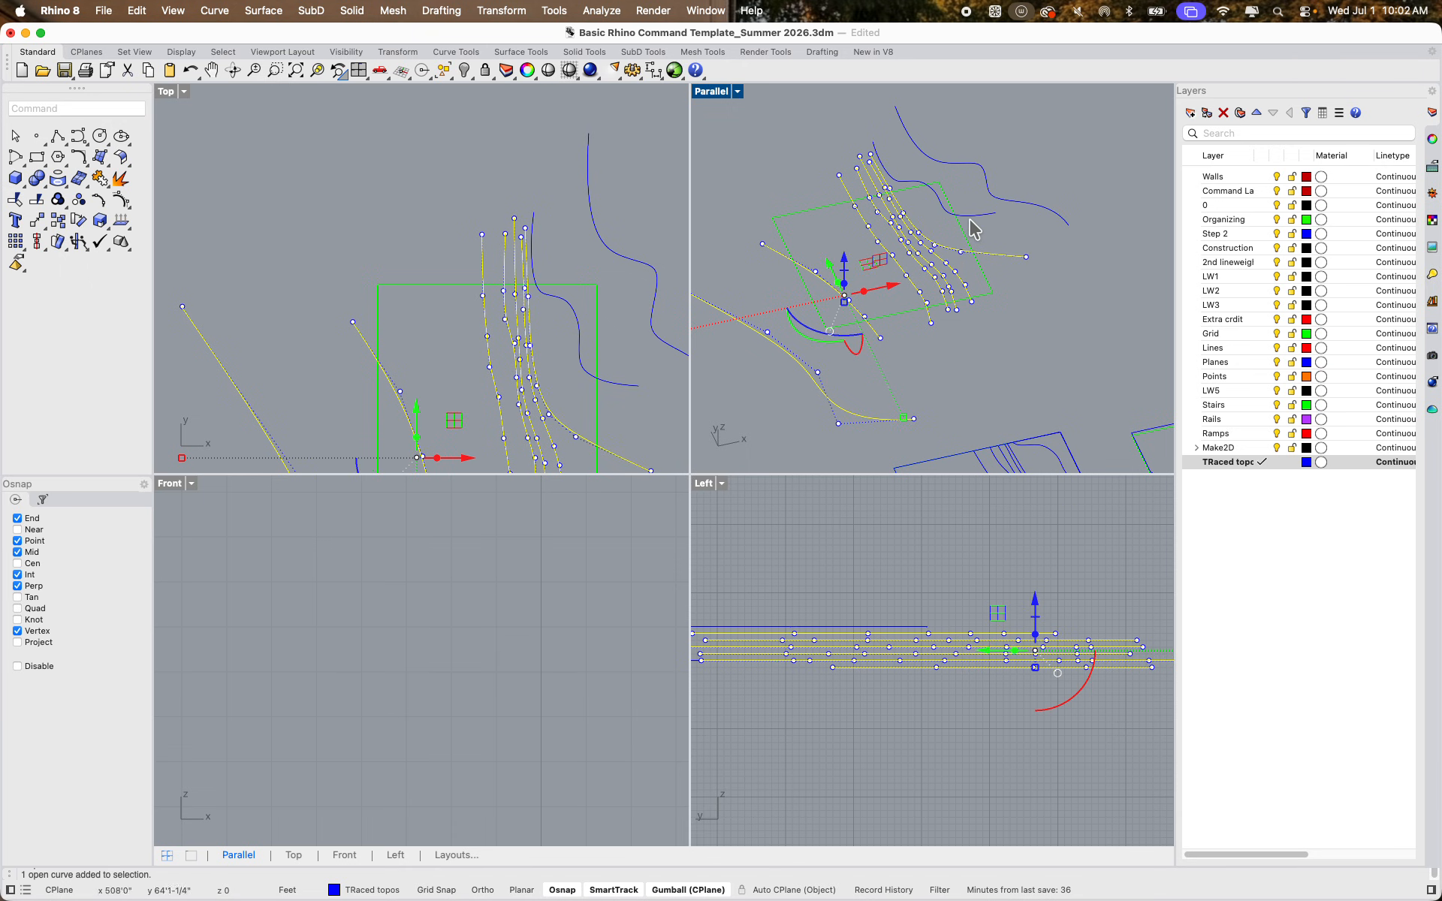
shift+click(970, 219)
shift+click(1029, 207)
text(loft)
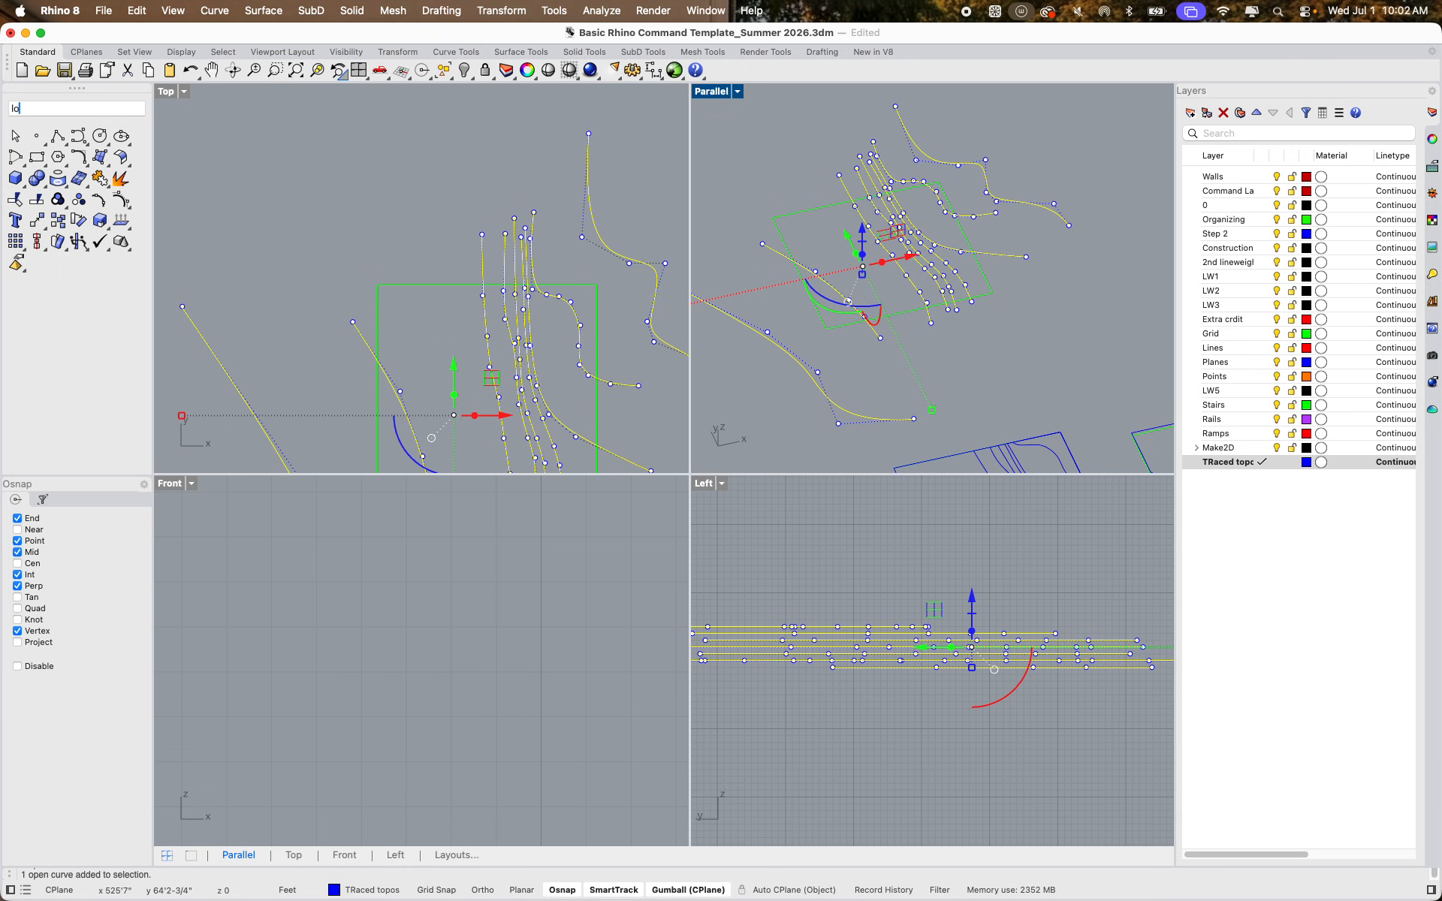
key(Return)
Check the loft preview's coverage of the boundary square's upper left corner in the Top view, and cancel the loft
shift+right_drag(842, 200, 834, 157)
scroll(579, 346, down, 8)
right_drag(473, 364, 443, 319)
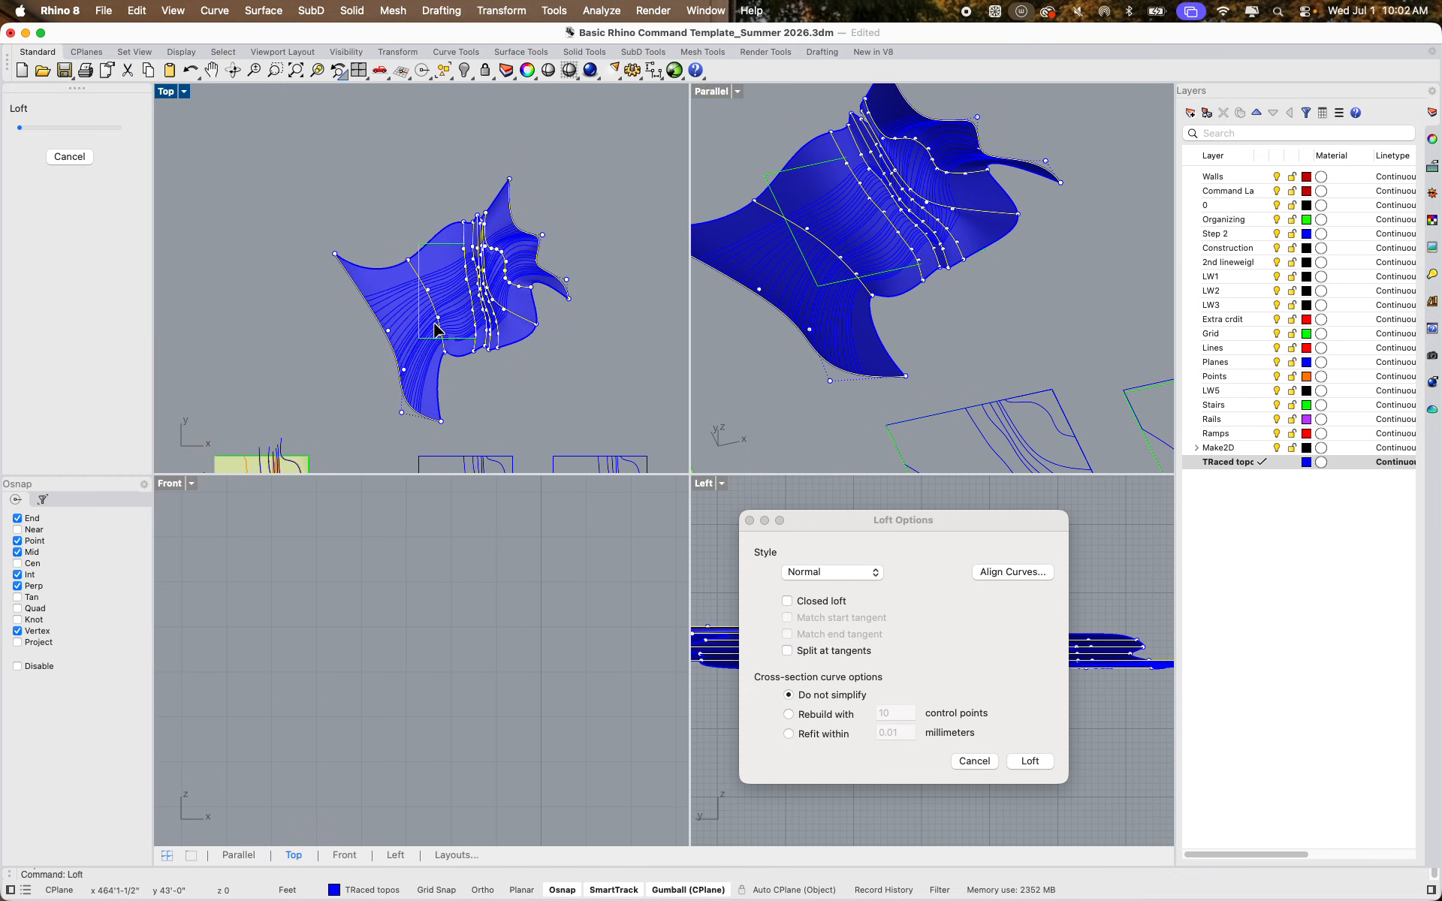
scroll(443, 319, up, 10)
right_drag(567, 351, 546, 484)
scroll(378, 250, up, 10)
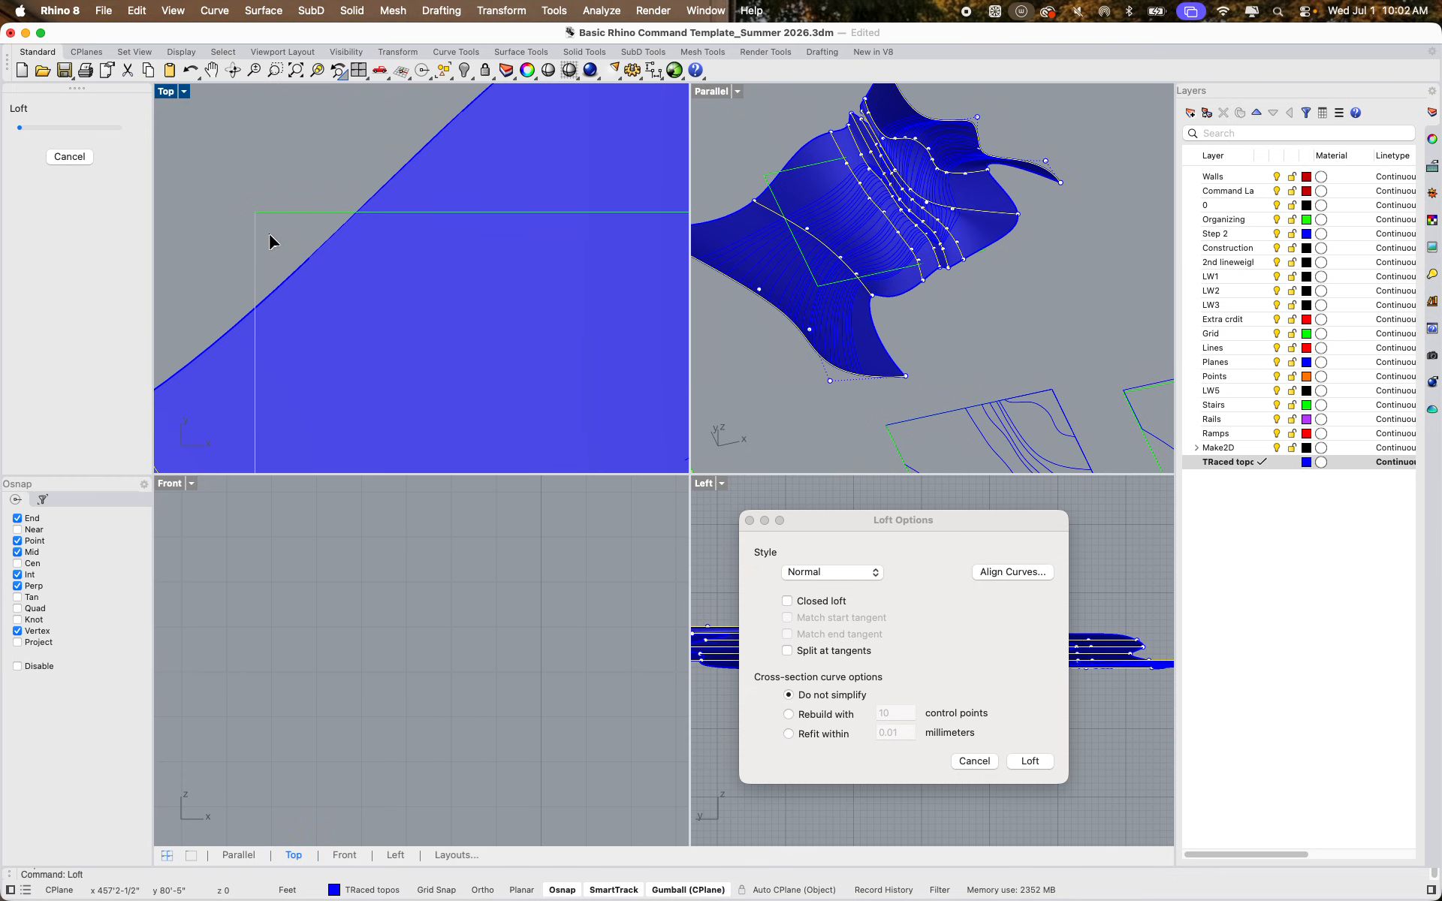
scroll(270, 237, down, 5)
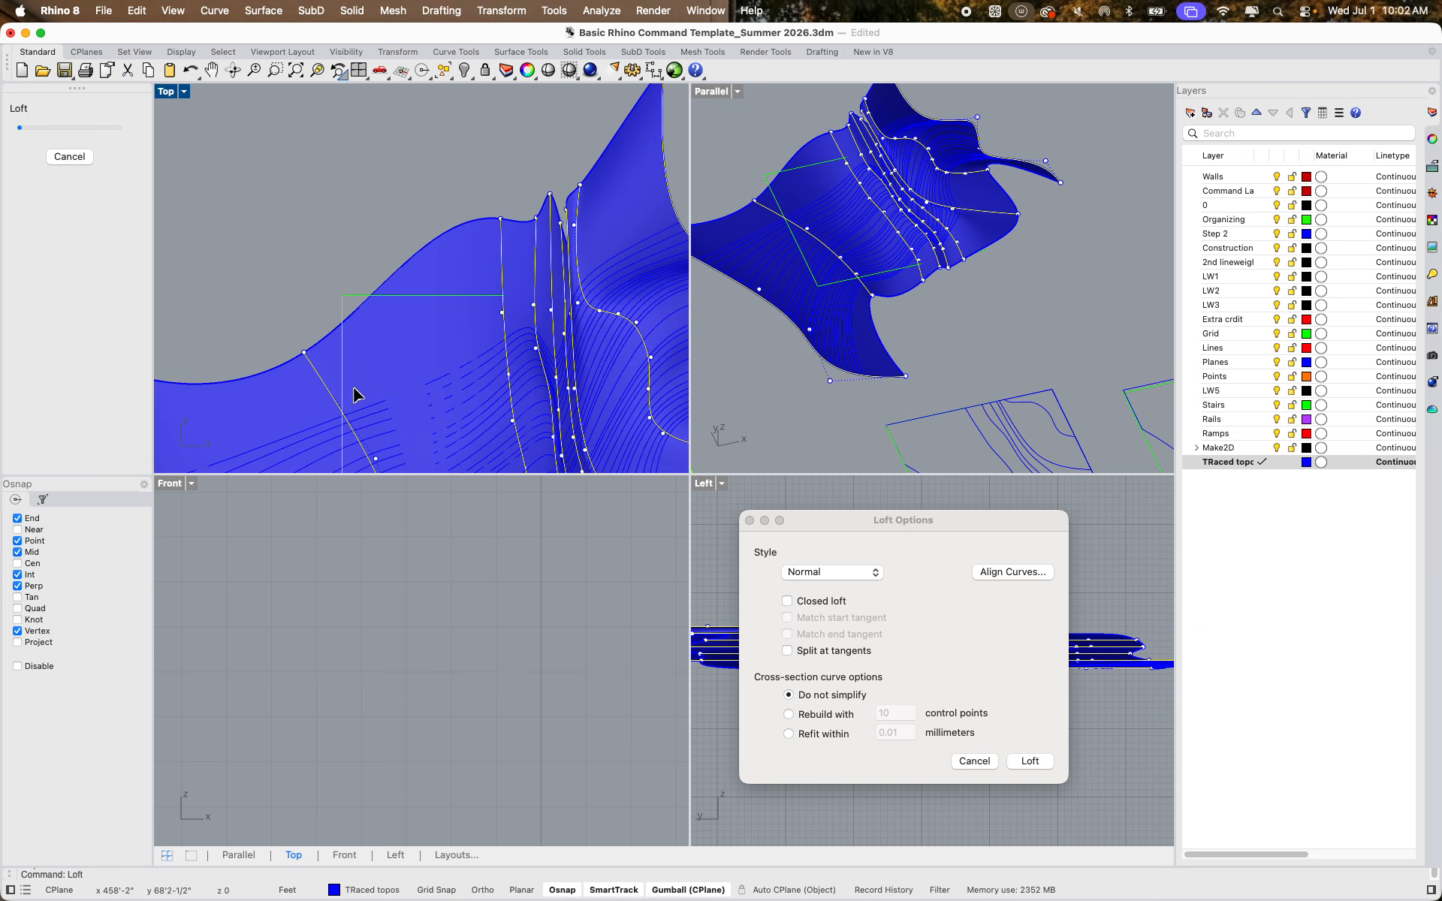
click(974, 761)
Pull the upper endpoints of the two contours nearest the boundary square's upper left corner farther up and left in the Top view
click(262, 321)
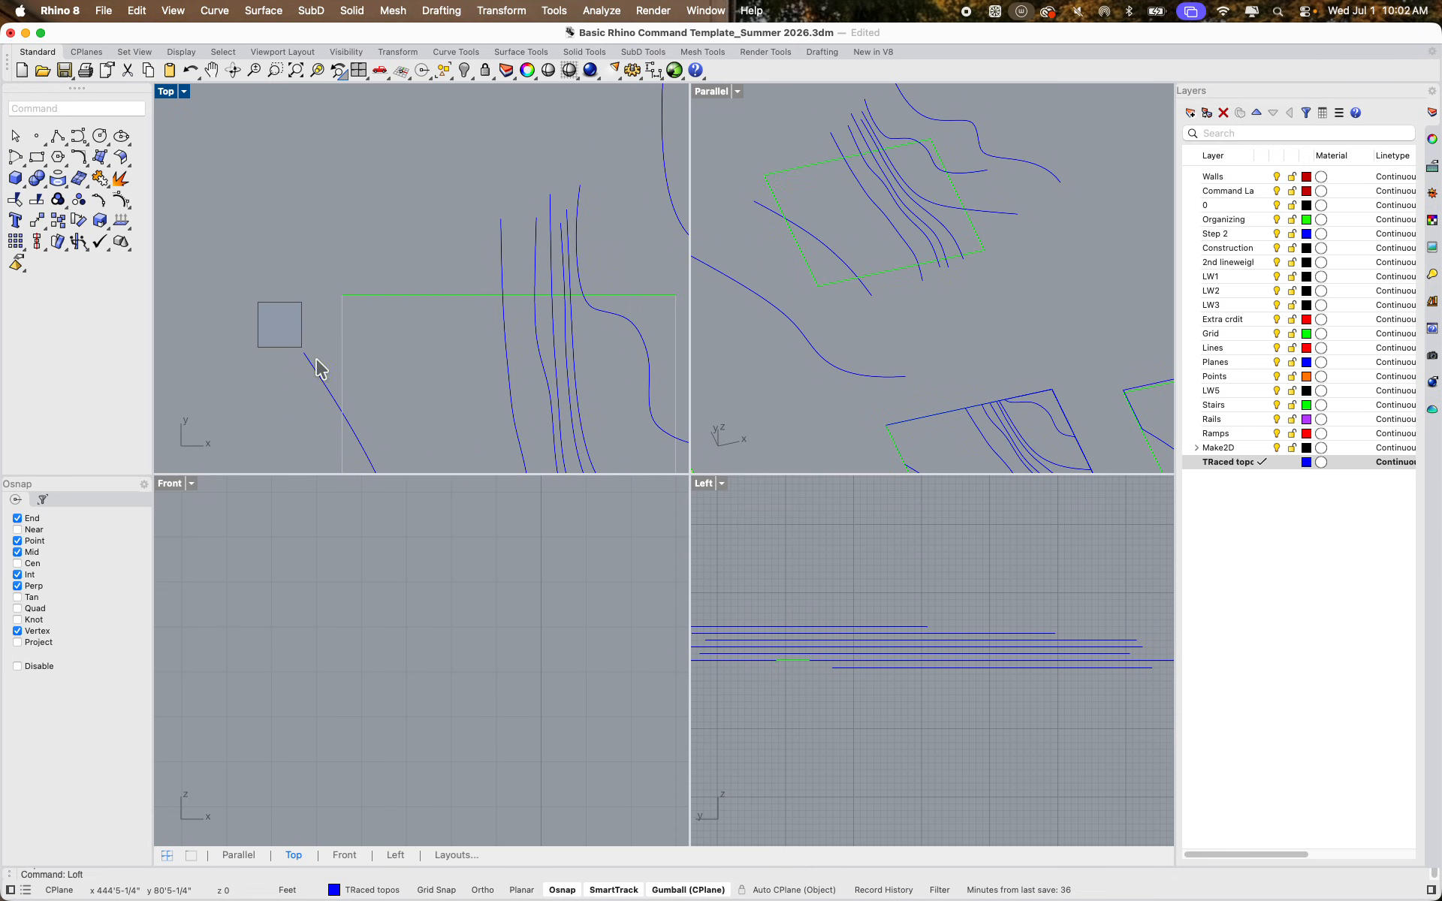
click(317, 378)
drag(270, 309, 307, 263)
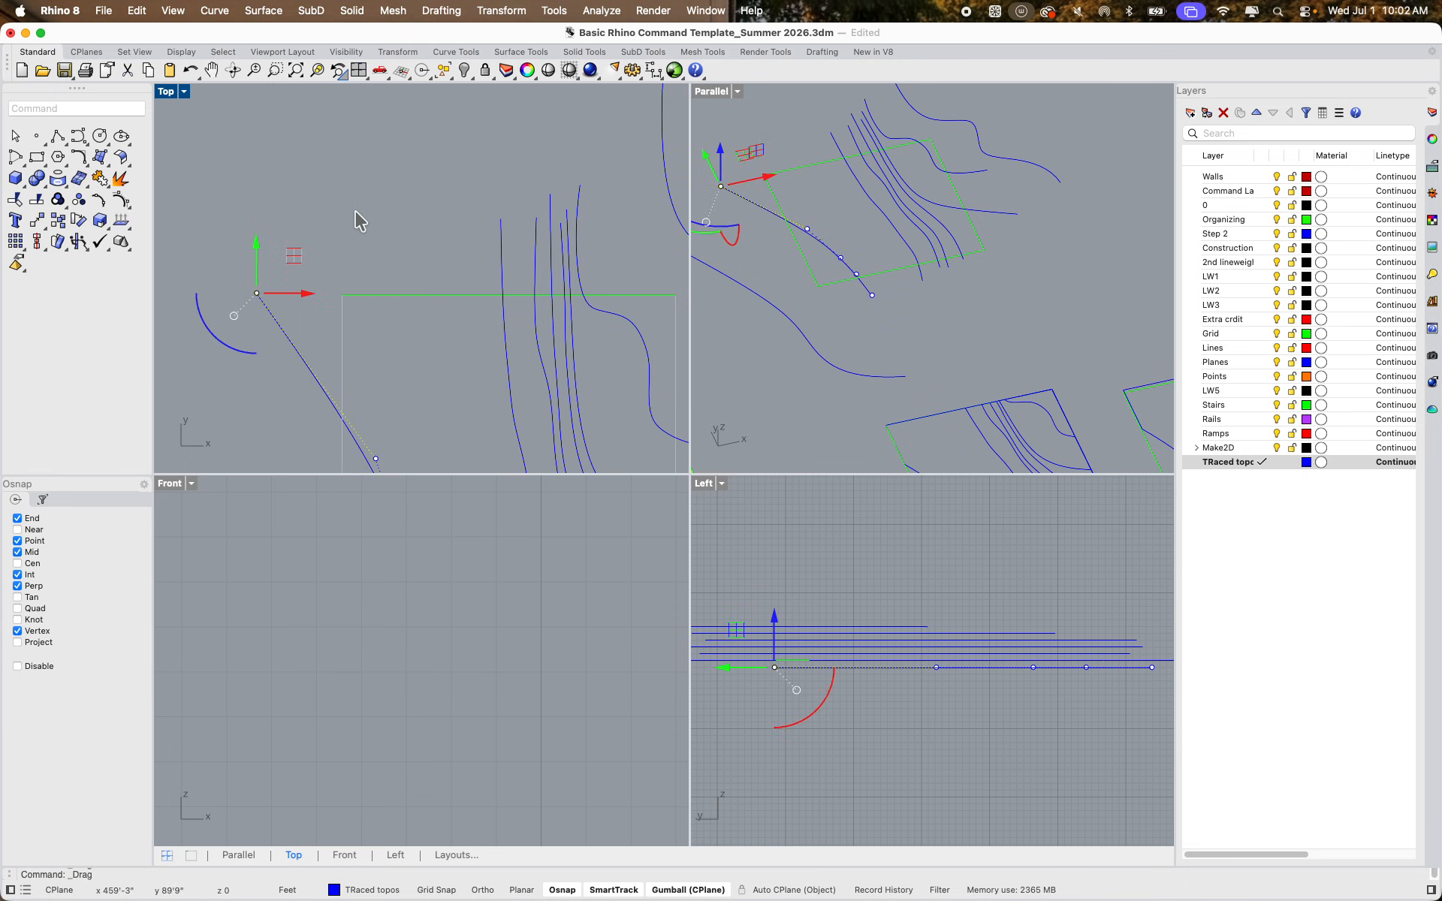
click(502, 240)
mouse_move(474, 187)
mouse_down()
mouse_move(538, 239)
mouse_move(492, 158)
mouse_move(511, 190)
mouse_move(477, 197)
mouse_up()
click(321, 255)
scroll(348, 219, down, 5)
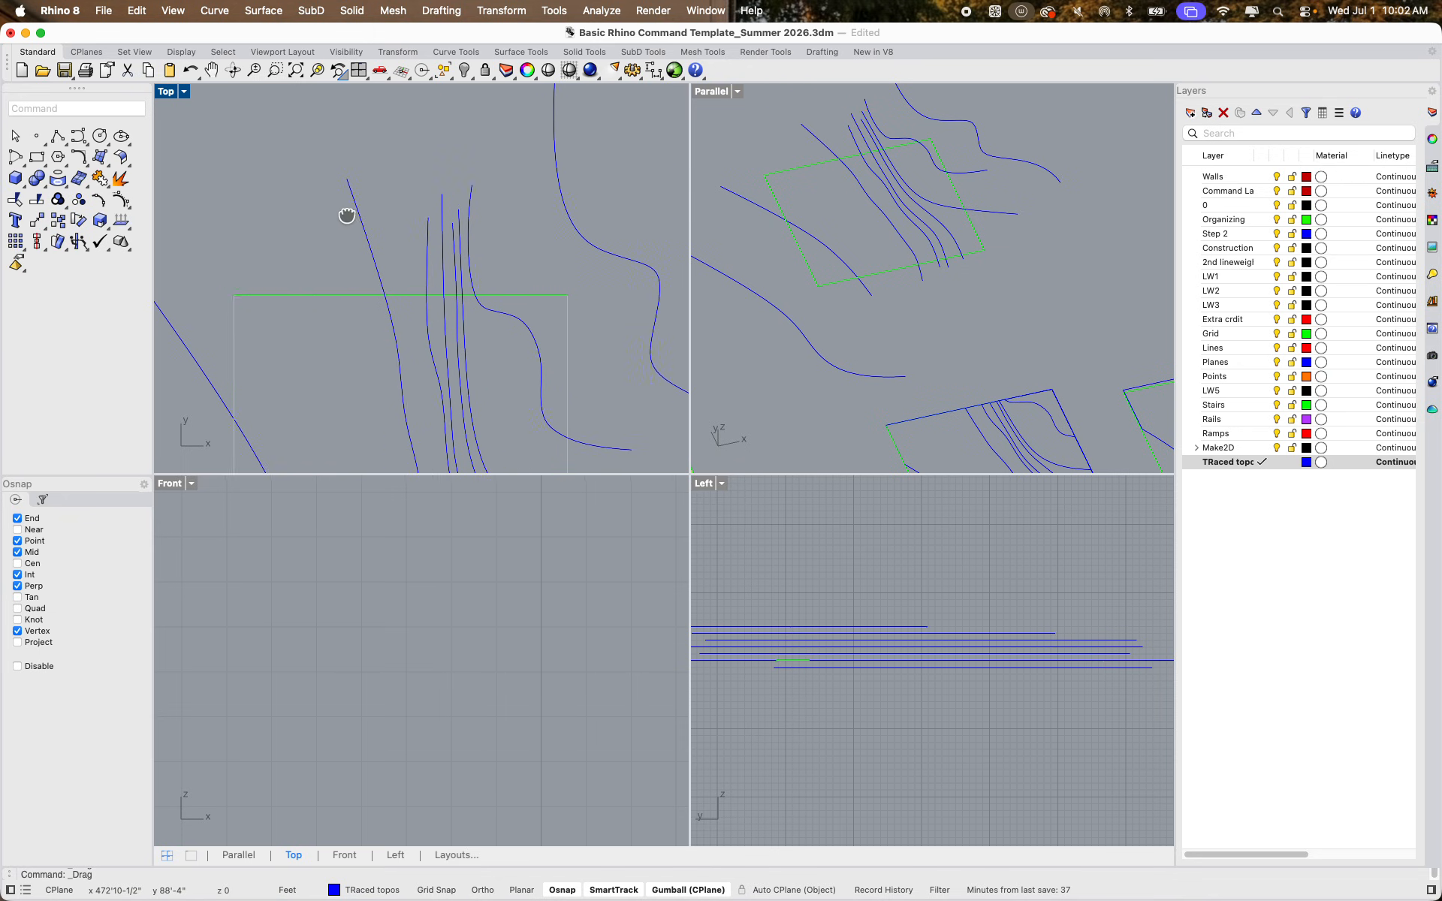
Clear the curve selection and maximize the Parallel viewport
drag(515, 391, 433, 279)
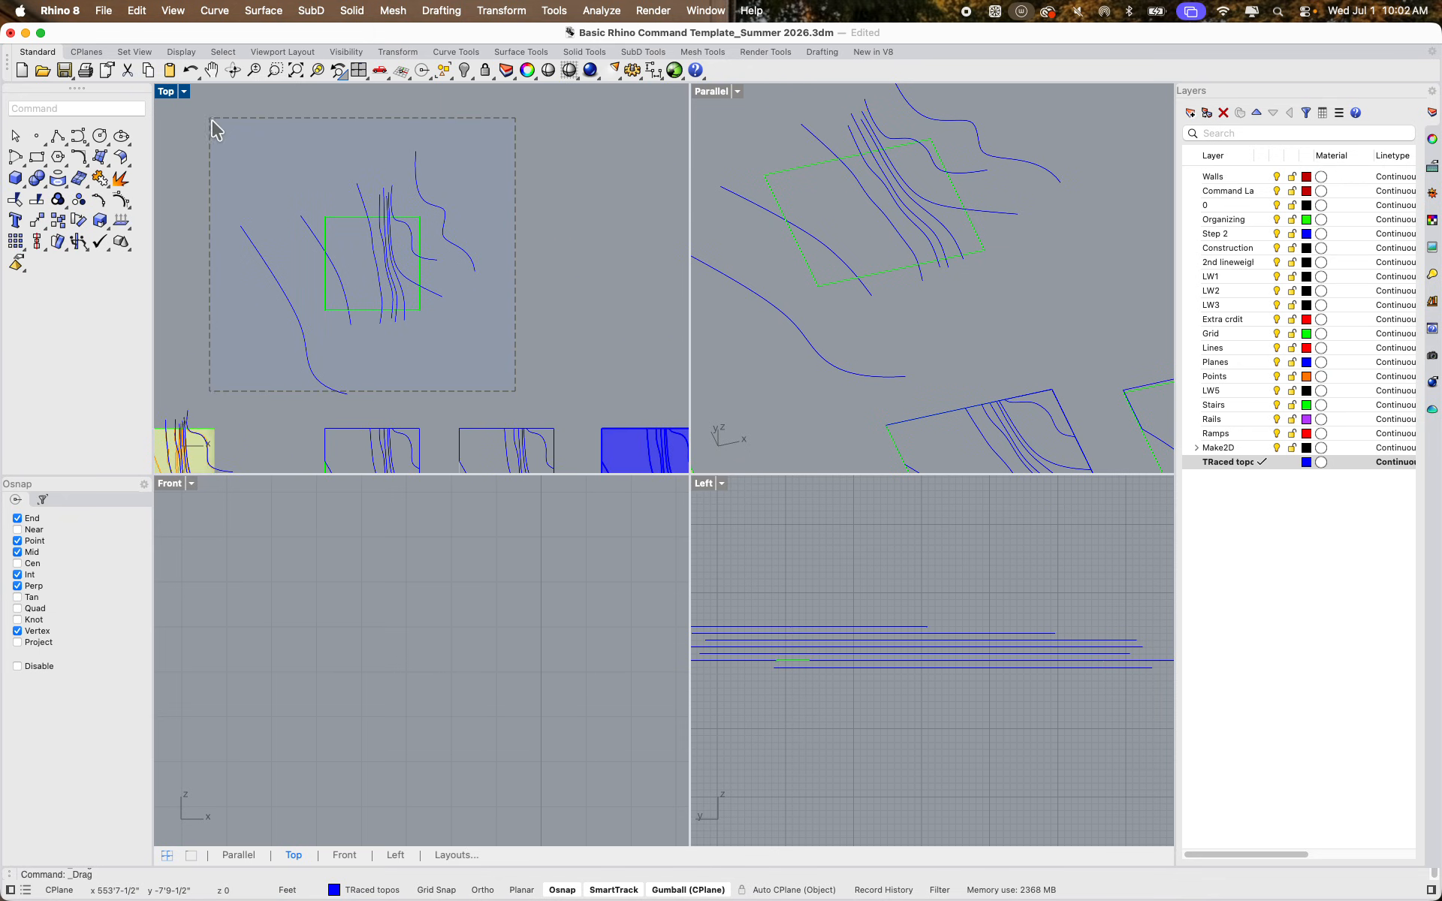
drag(212, 120, 219, 126)
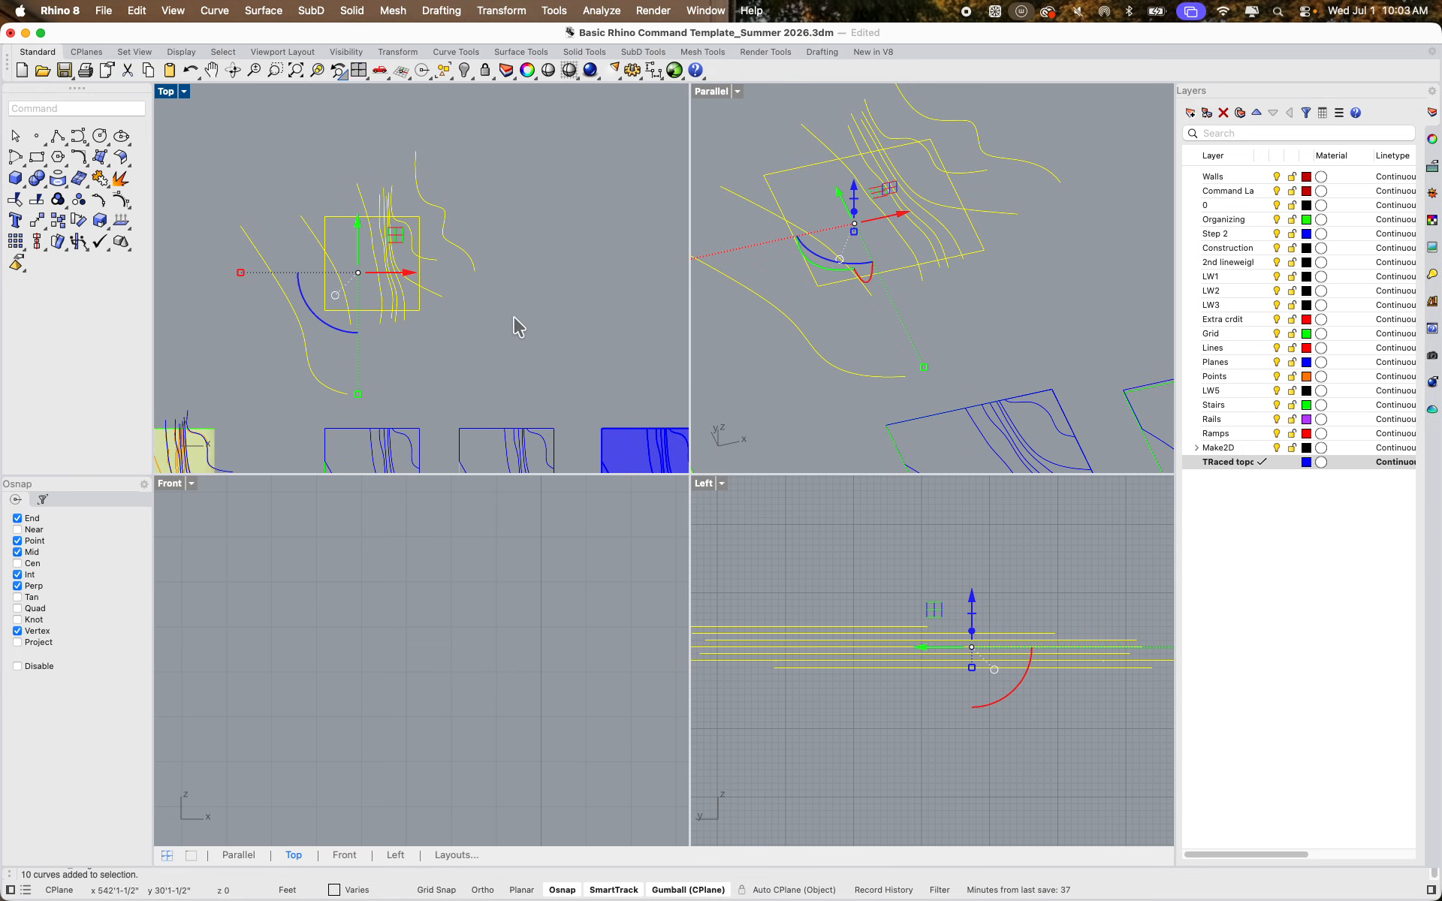
click(573, 348)
shift+right_drag(768, 297, 934, 312)
double_click(705, 96)
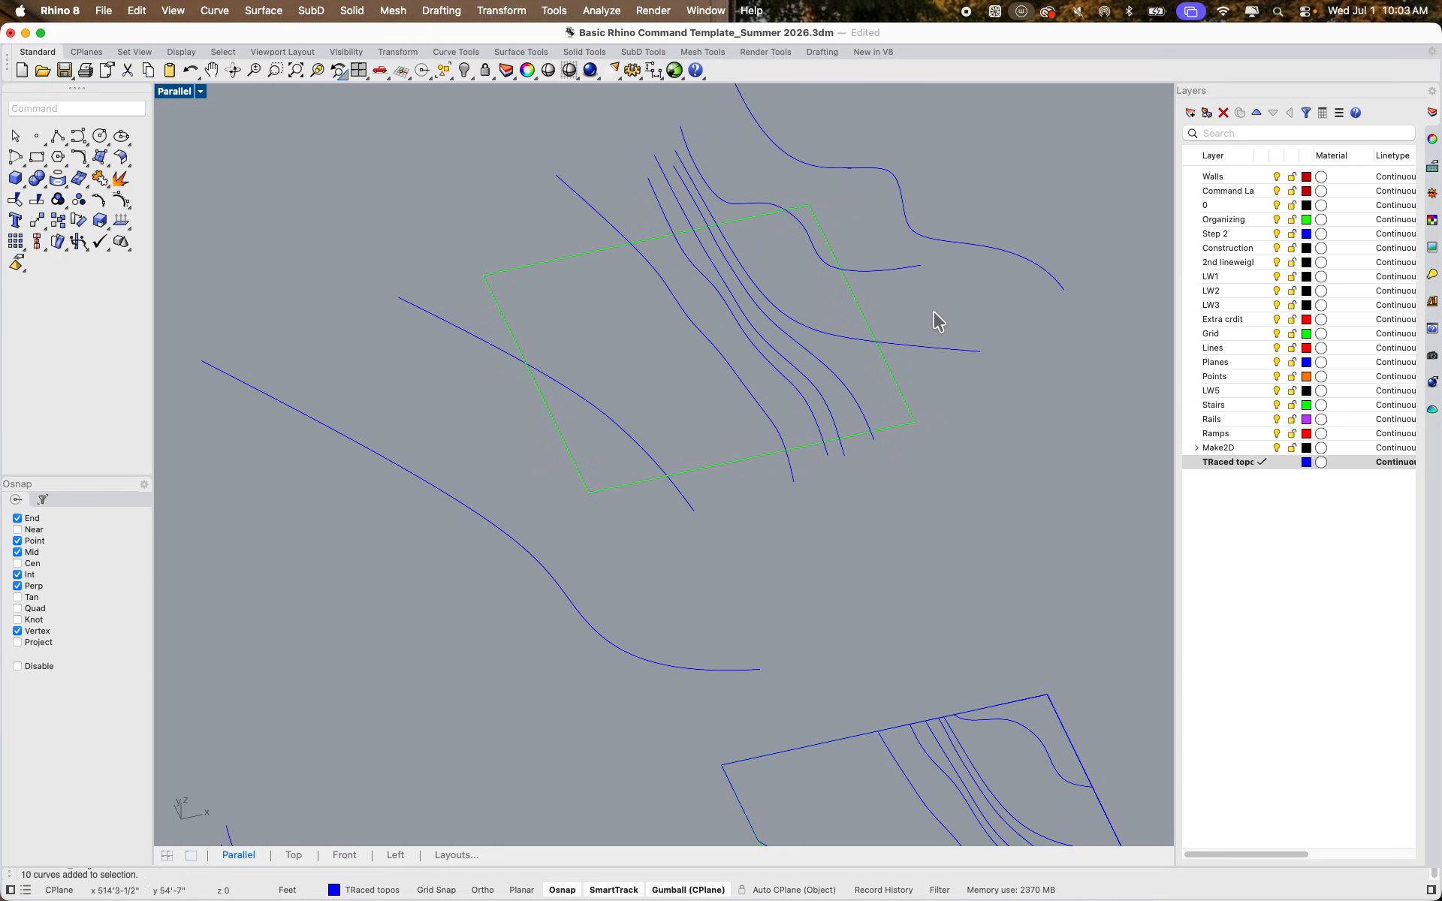
Select the nine open contours without the boundary square and run Loft again on them
scroll(932, 416, down, 6)
drag(984, 519, 612, 213)
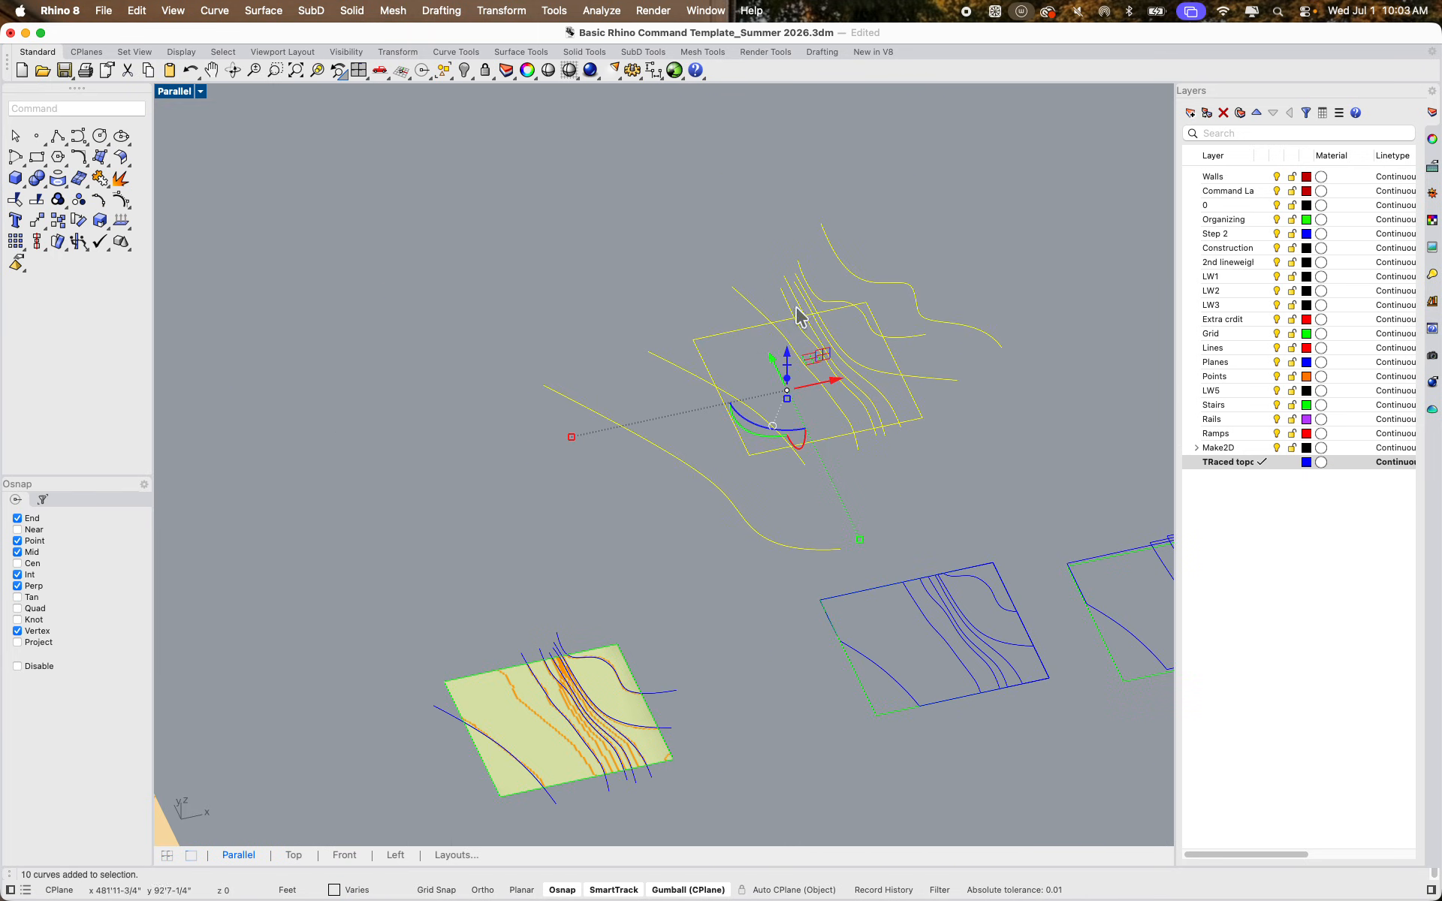
scroll(814, 322, up, 6)
click(576, 396)
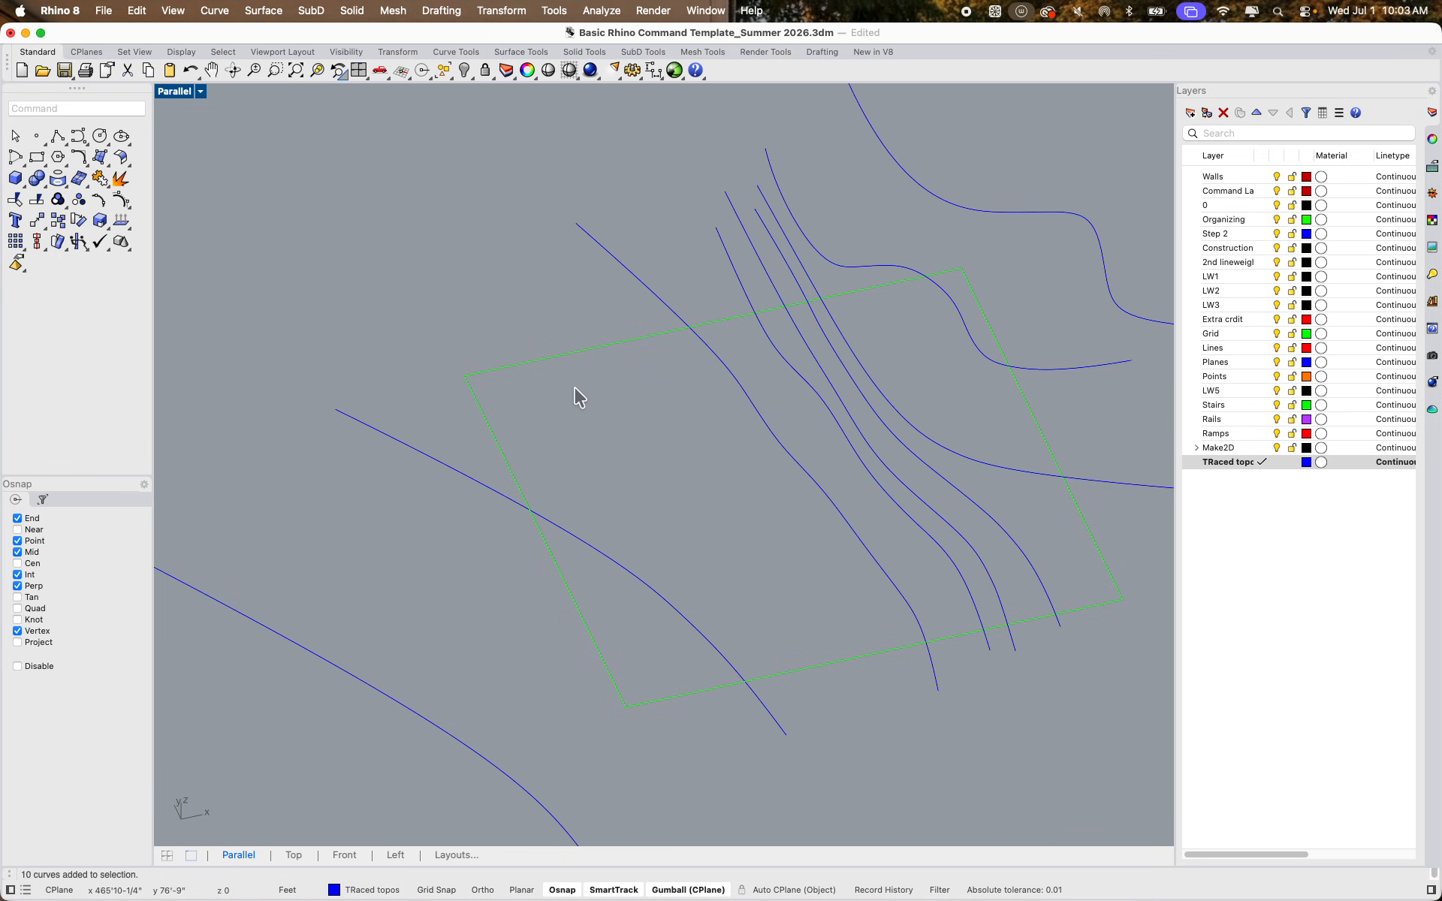
scroll(618, 443, down, 5)
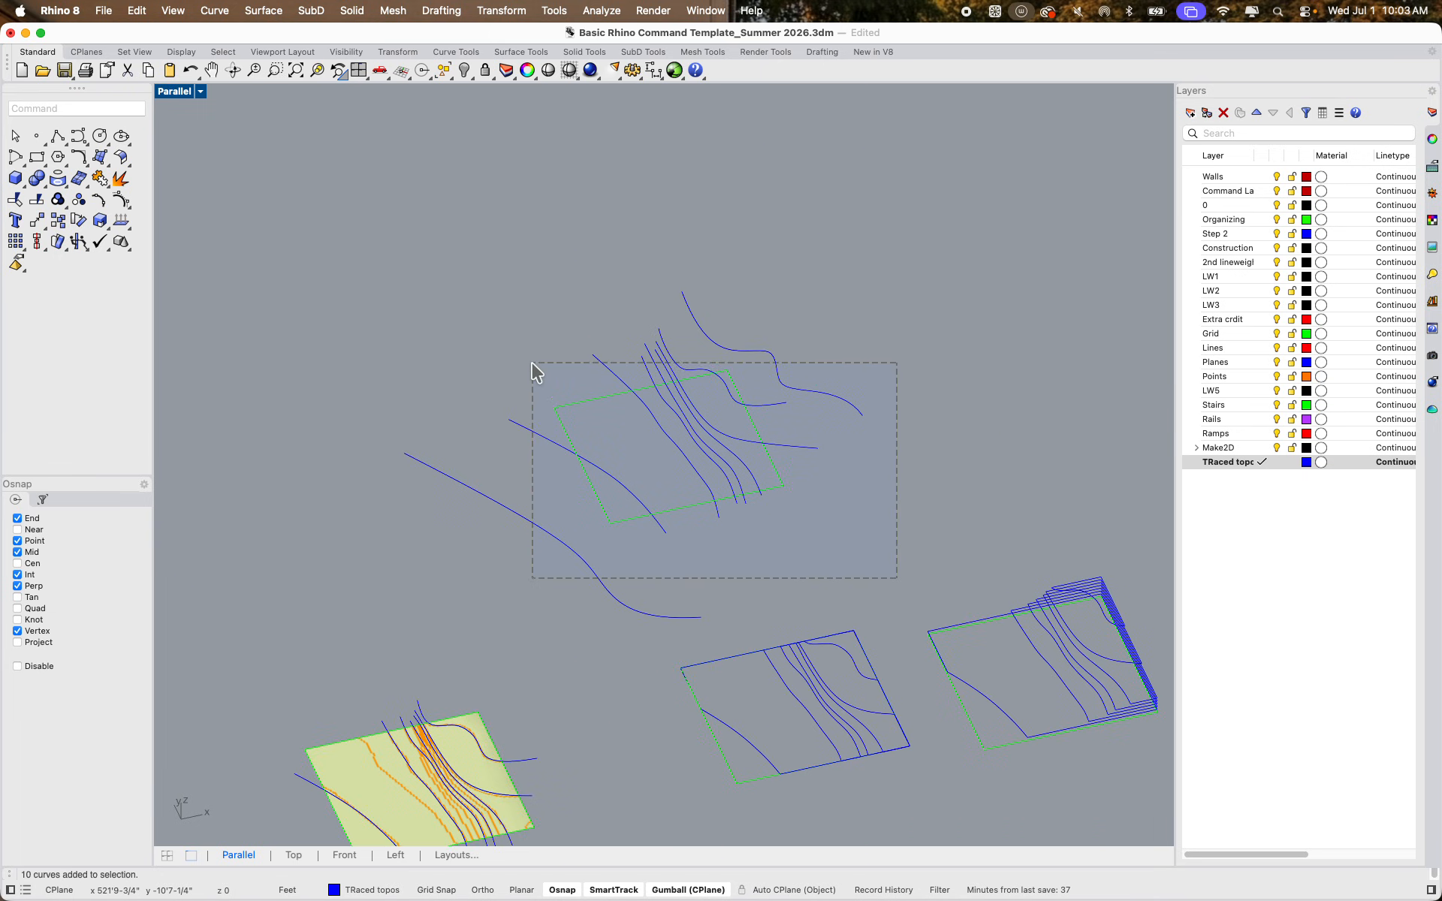
drag(531, 363, 531, 362)
scroll(592, 413, up, 5)
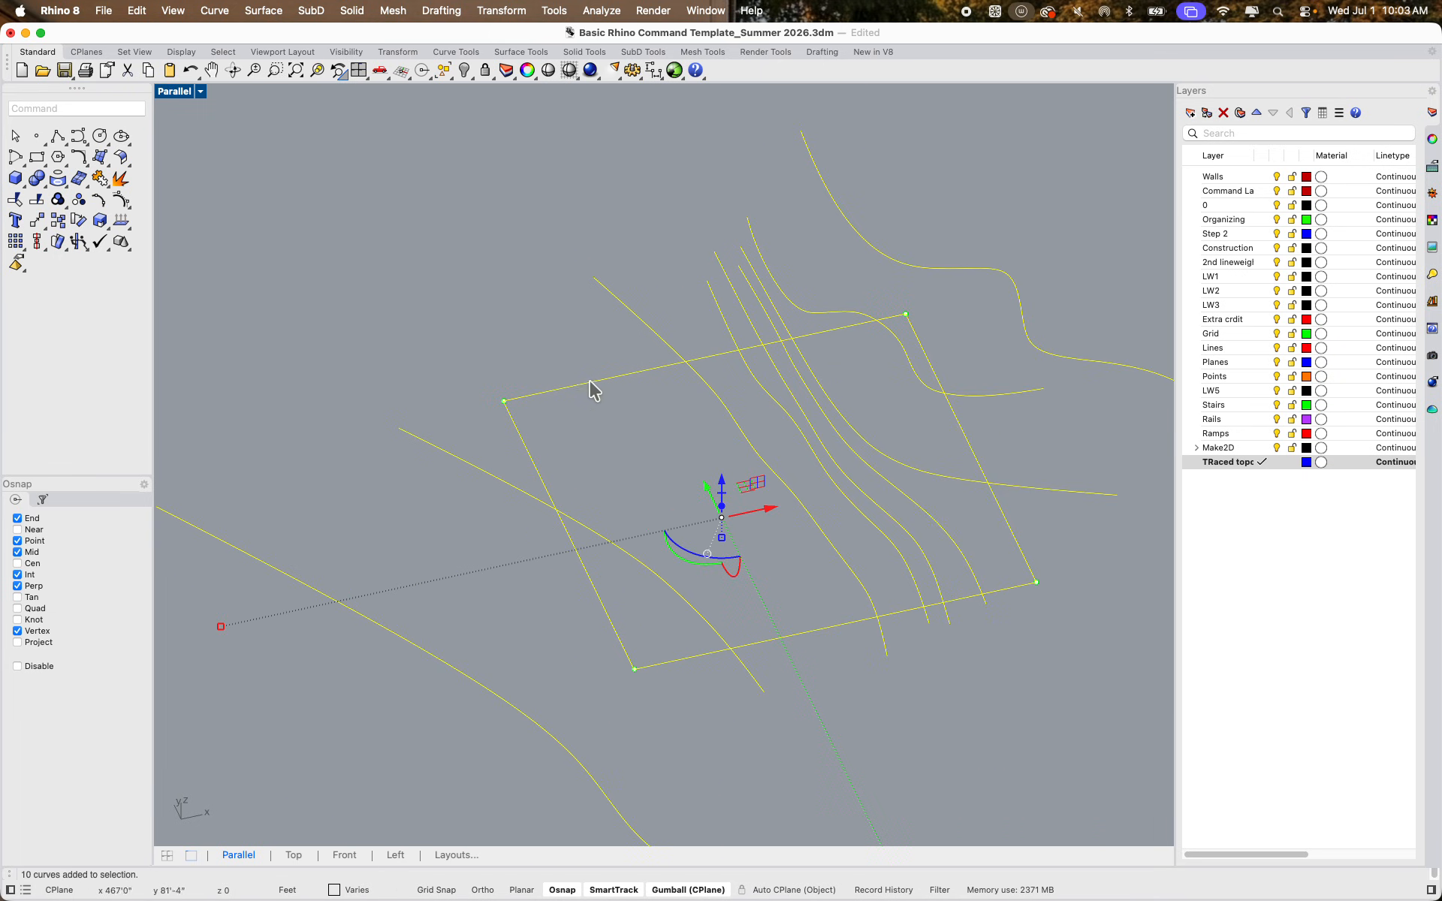
super+click(582, 385)
scroll(605, 416, down, 3)
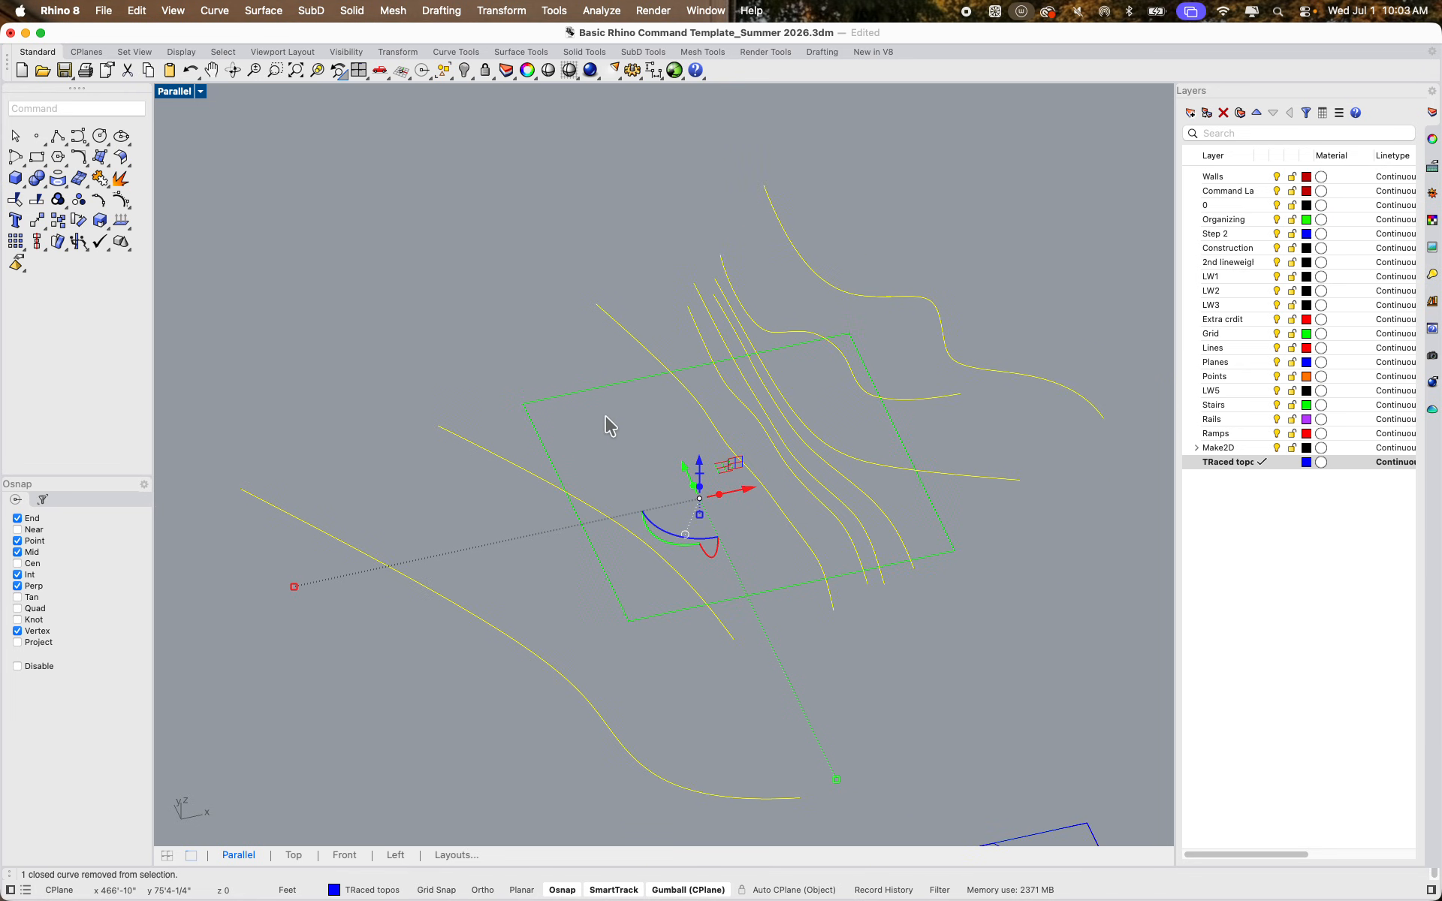
key(Return)
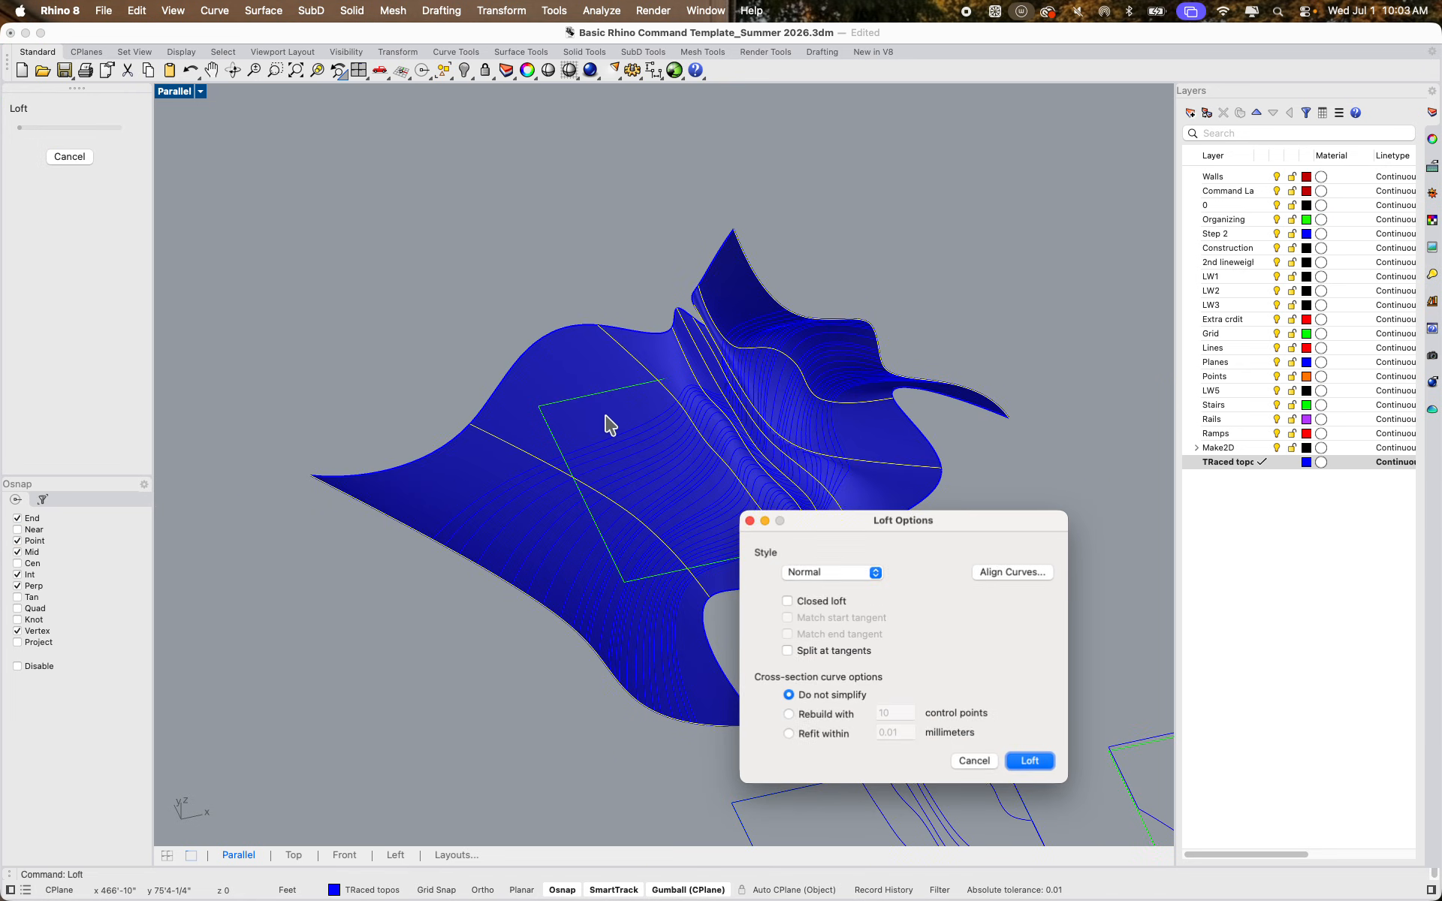
Inspect the Normal loft preview around the ridge and boundary square, and try the Loose loft style
scroll(658, 319, up, 3)
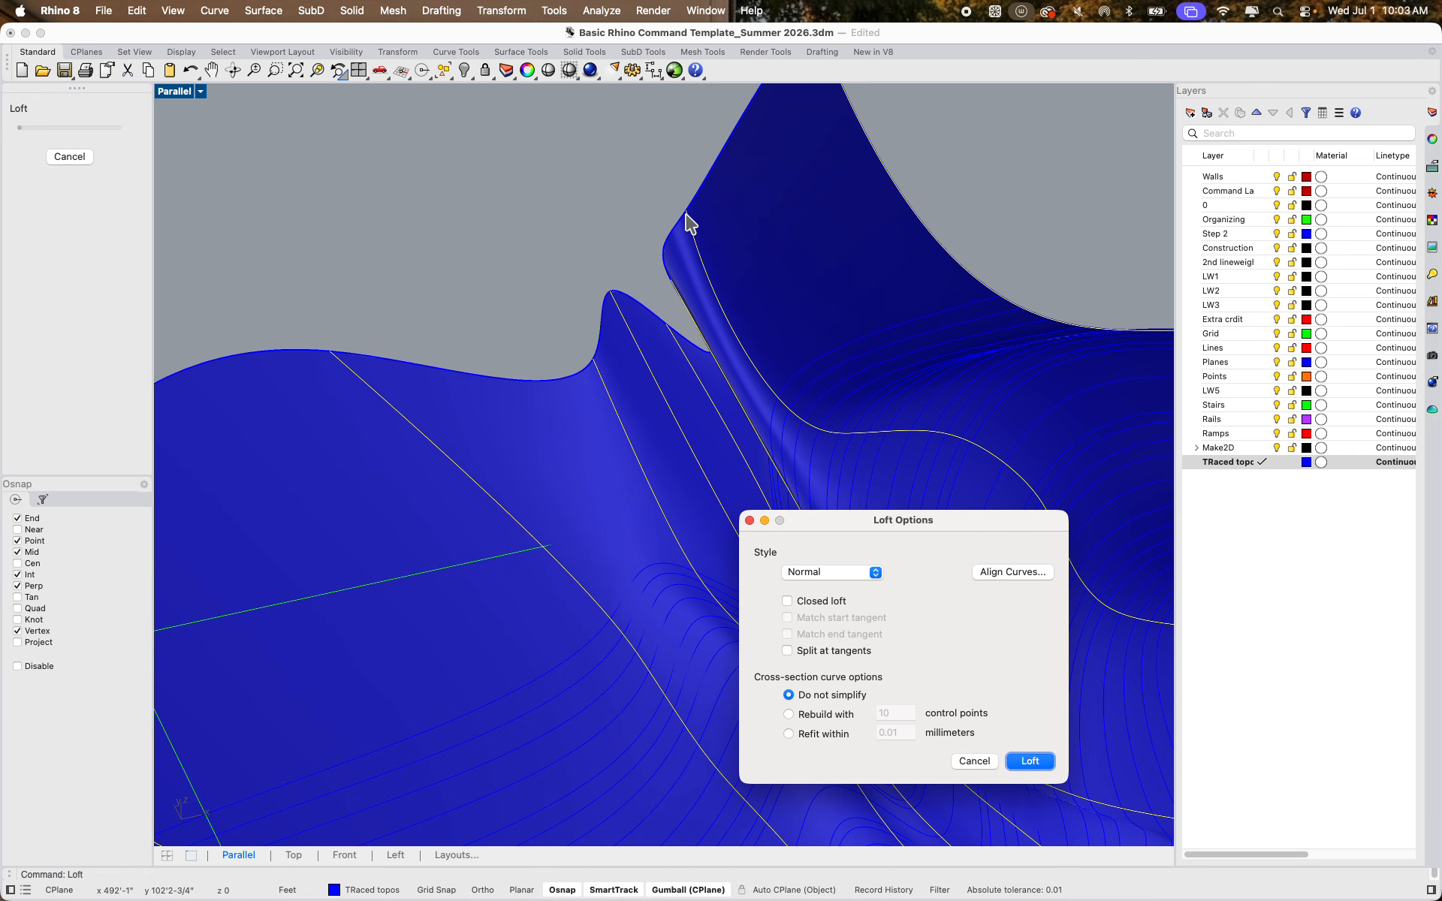
right_drag(686, 225, 613, 298)
scroll(614, 298, down, 5)
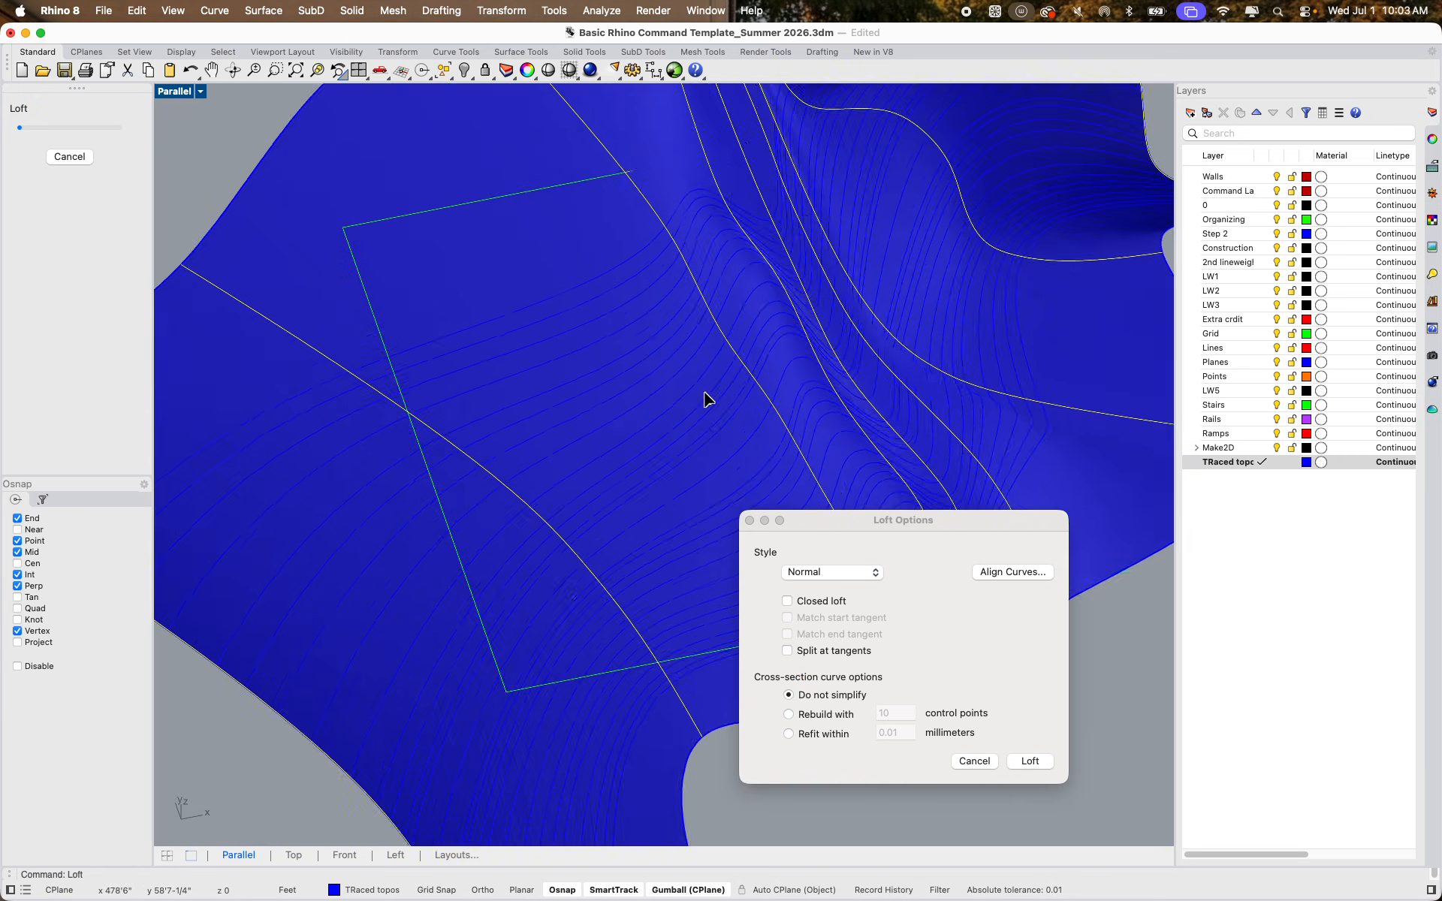
scroll(600, 442, up, 3)
right_drag(600, 441, 485, 291)
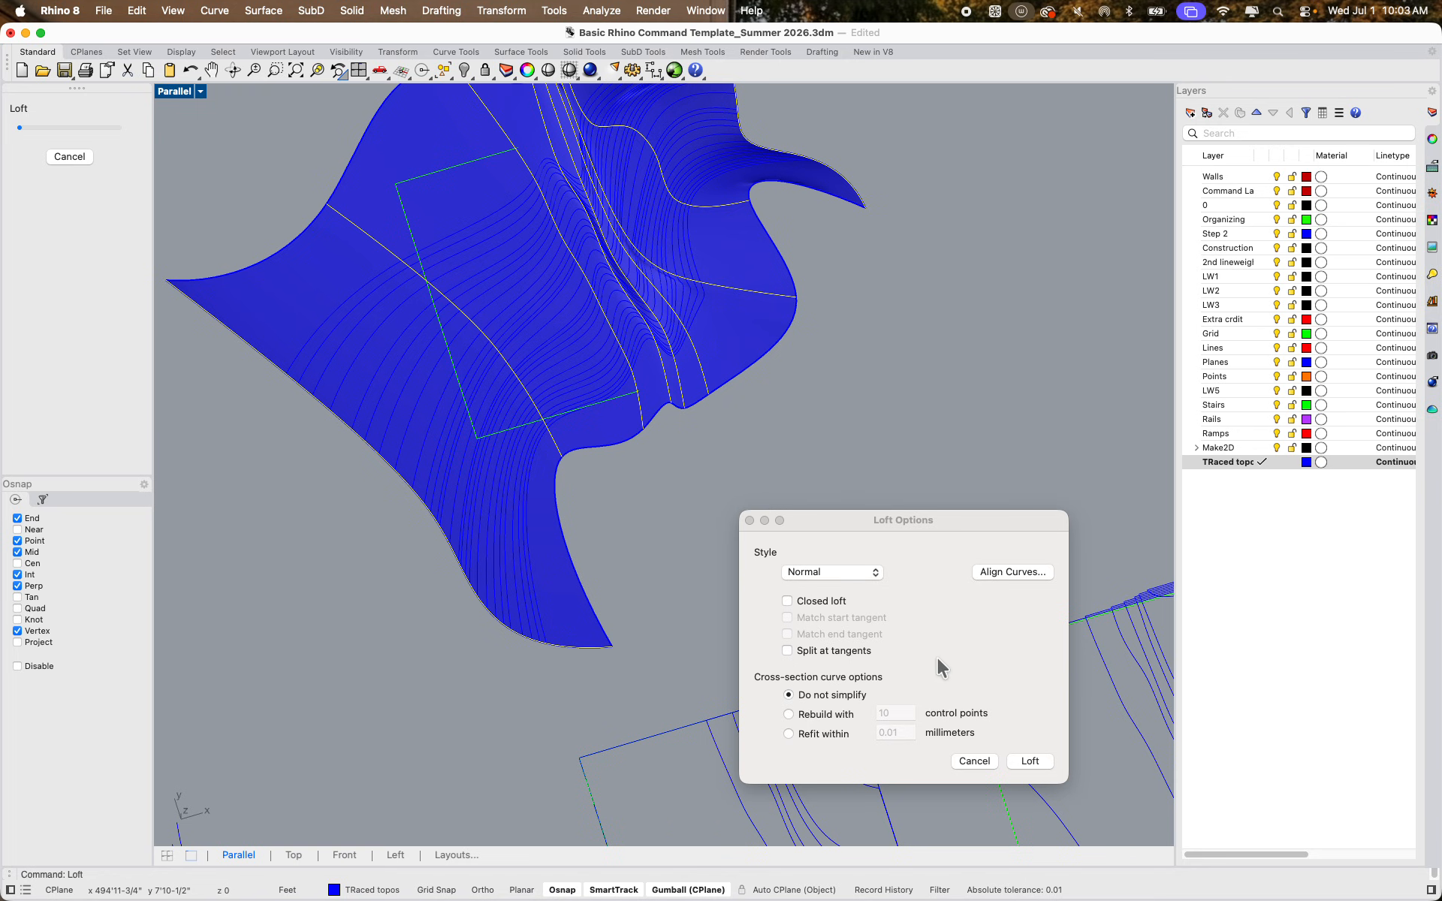
click(839, 573)
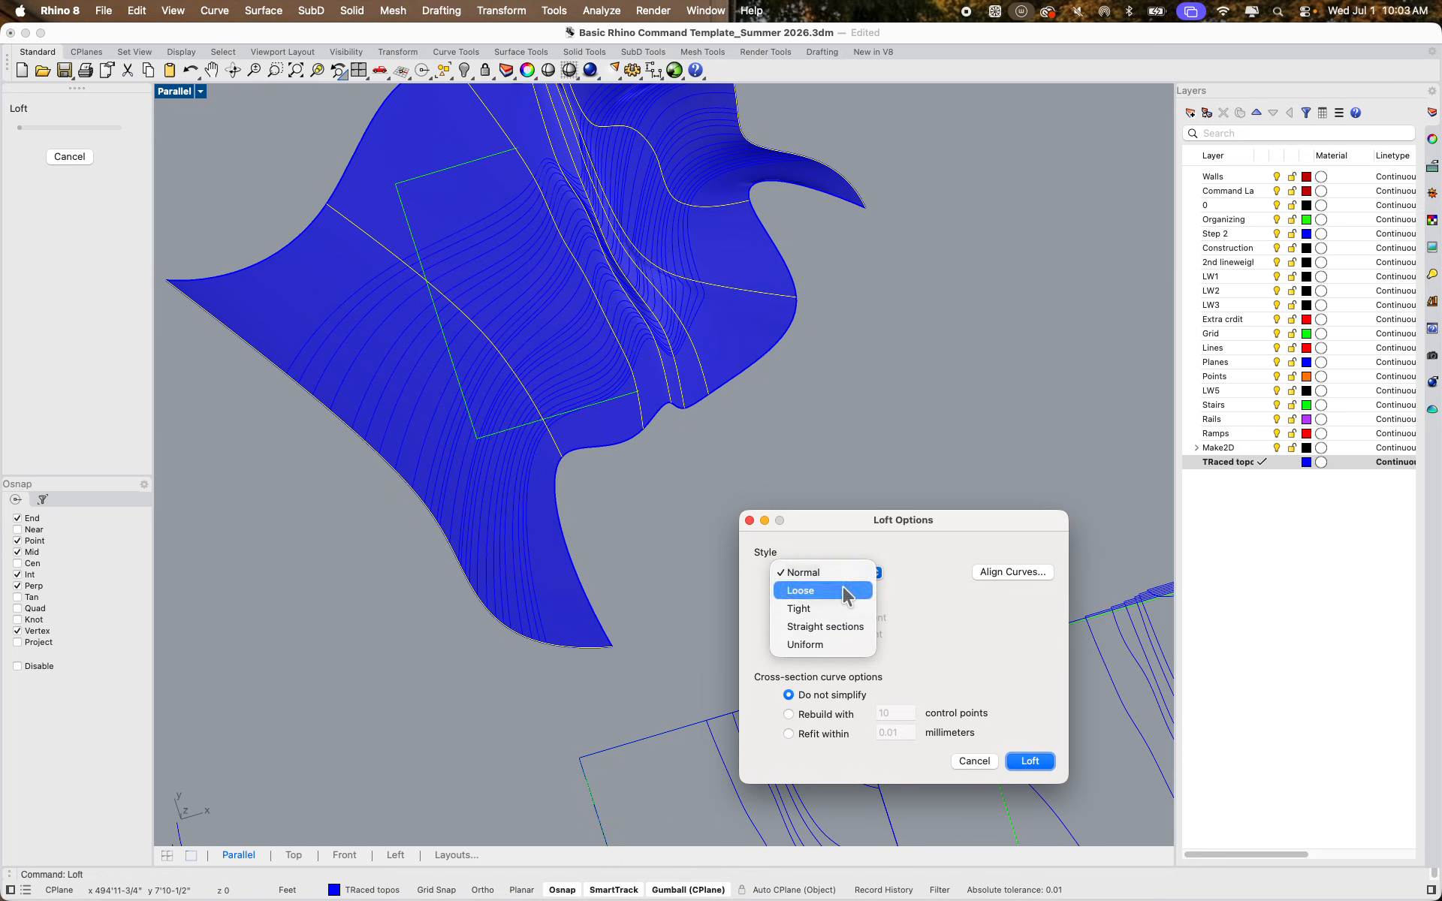
click(844, 590)
right_drag(686, 457, 650, 344)
scroll(670, 398, up, 6)
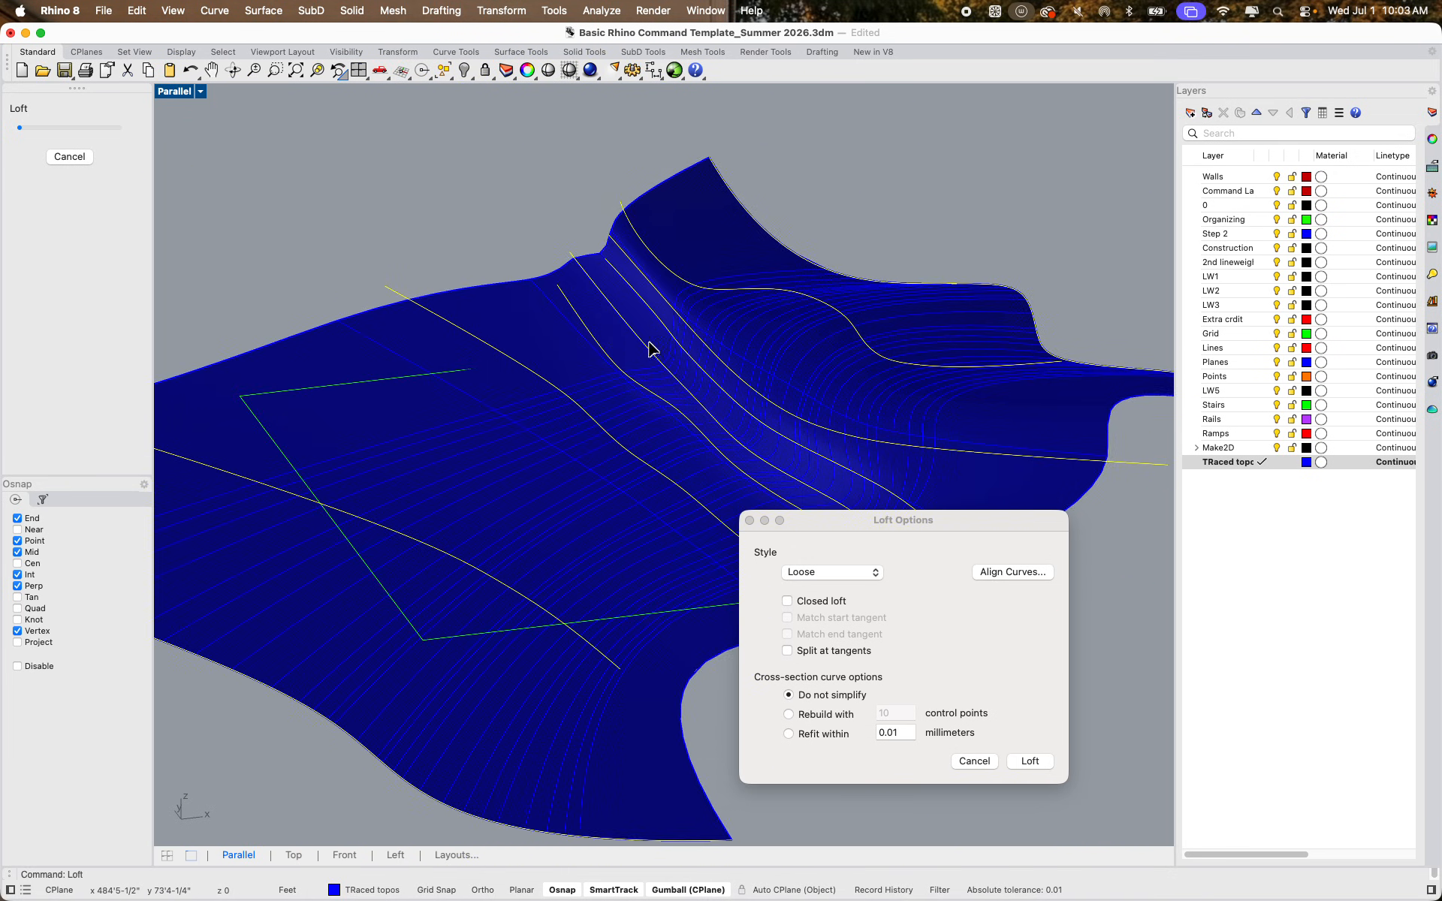
Try the Tight loft style for the terrain preview
click(868, 575)
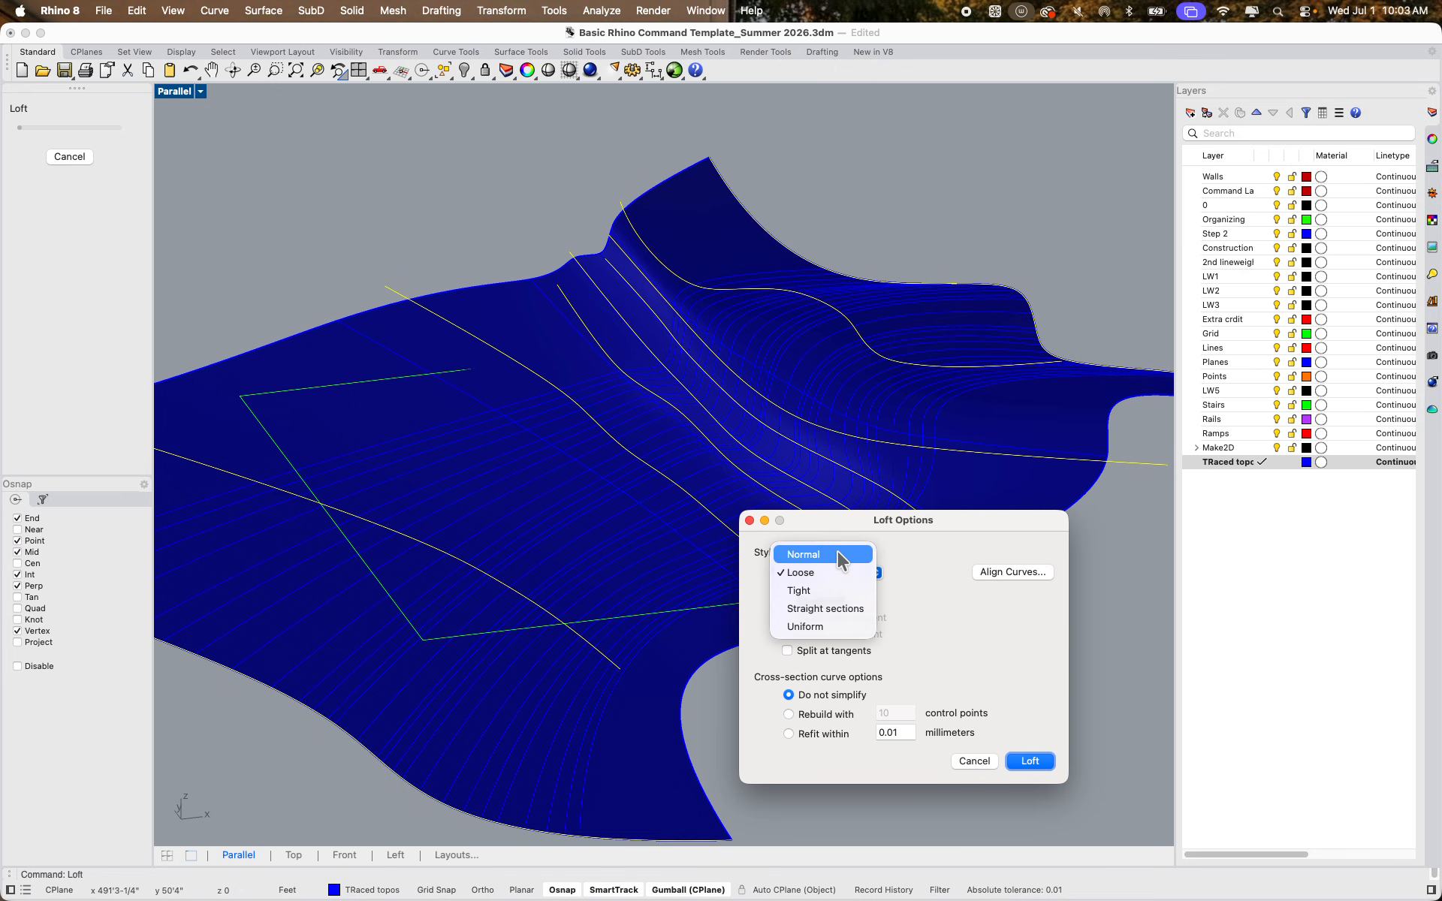
click(837, 588)
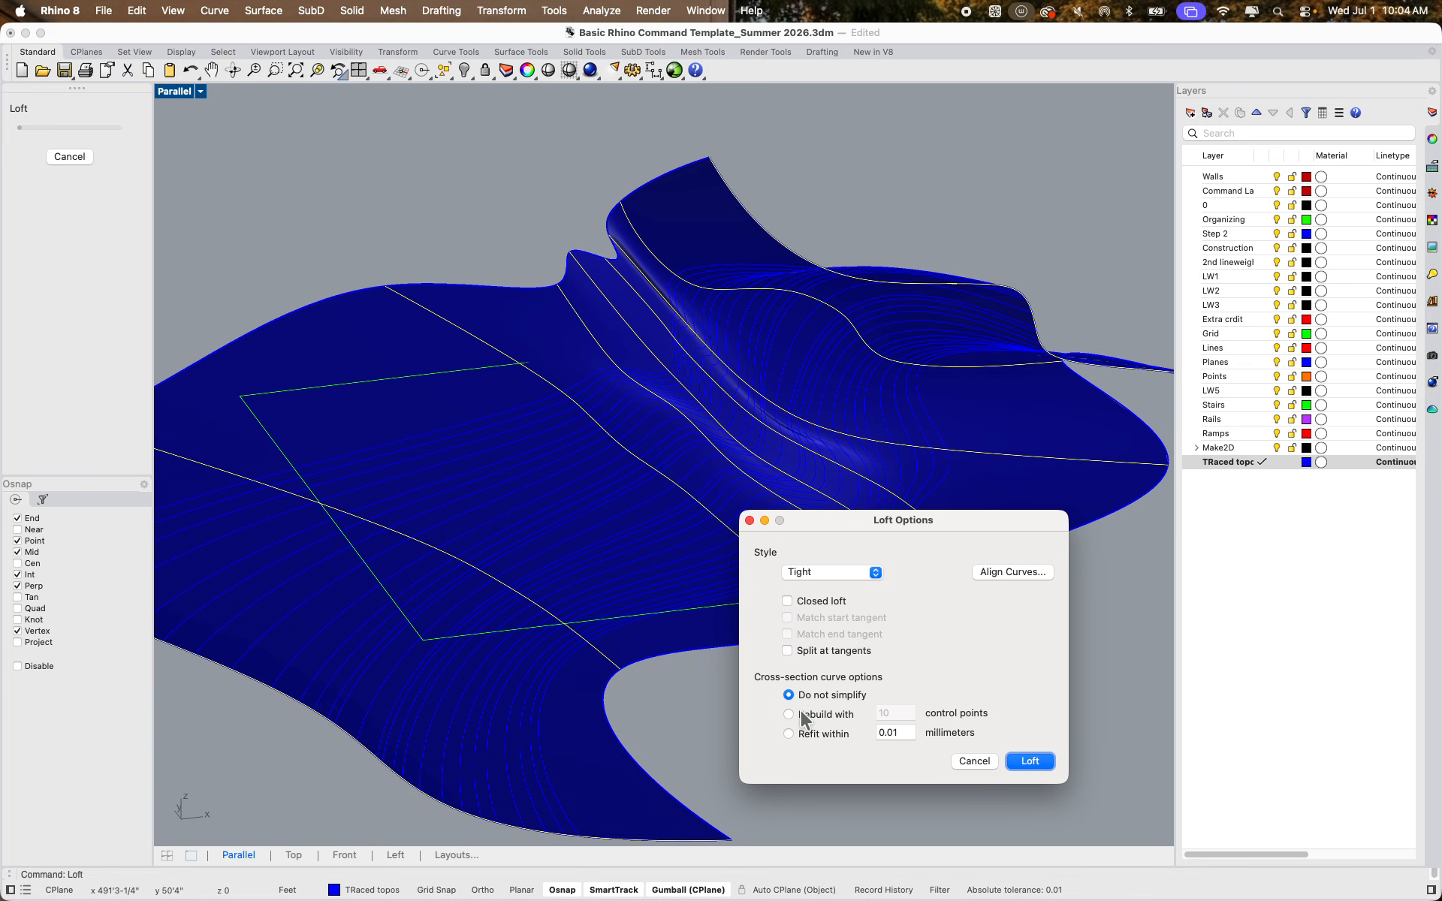
click(862, 573)
click(931, 587)
Enable the closed loft option, examine the preview from several sides, and set the loft style to Loose
click(788, 601)
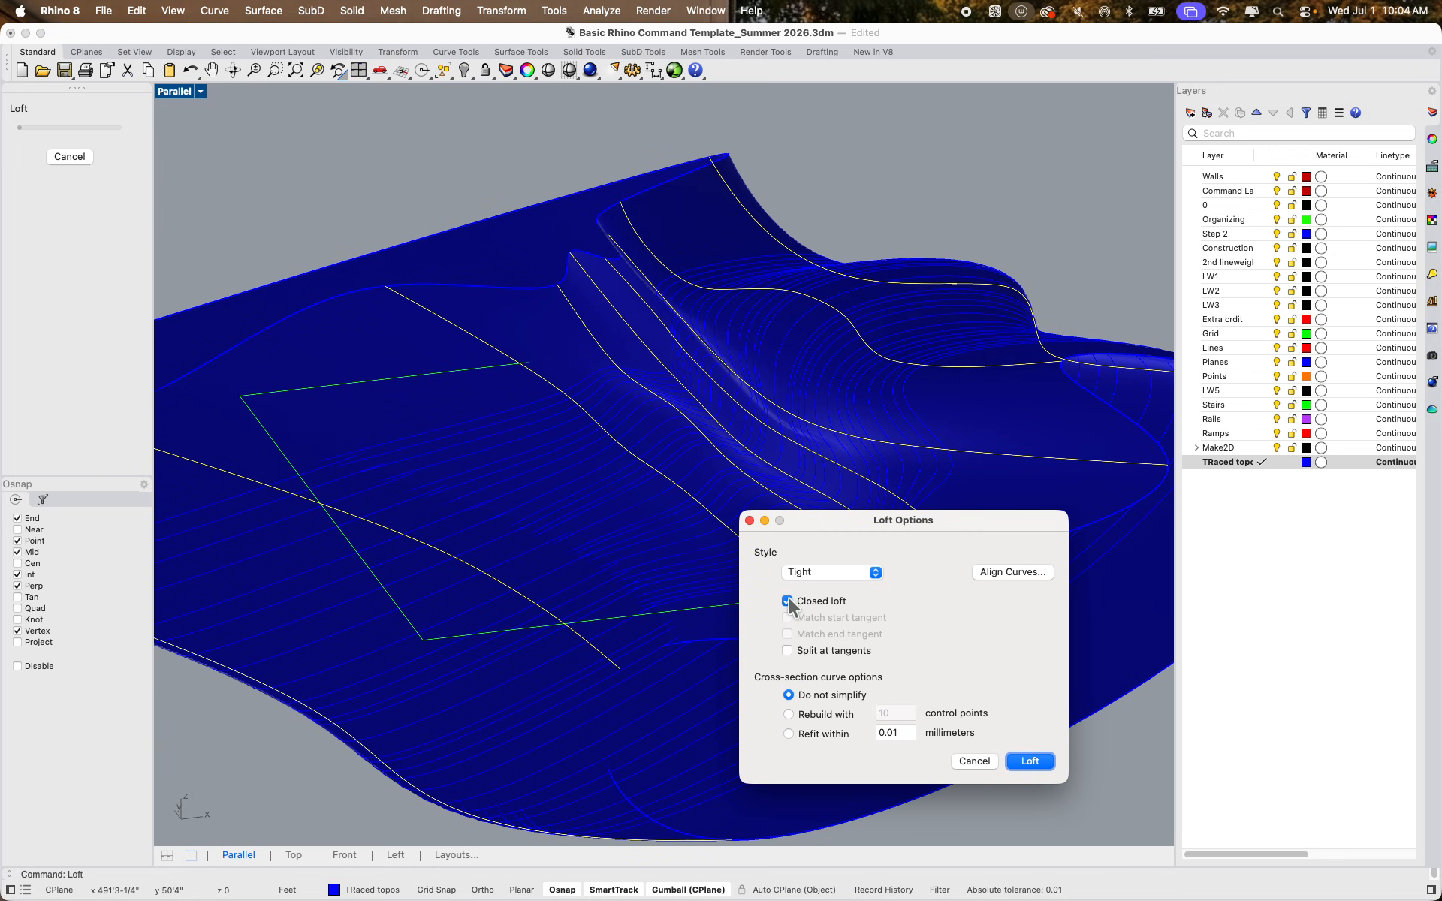
right_drag(637, 547, 508, 532)
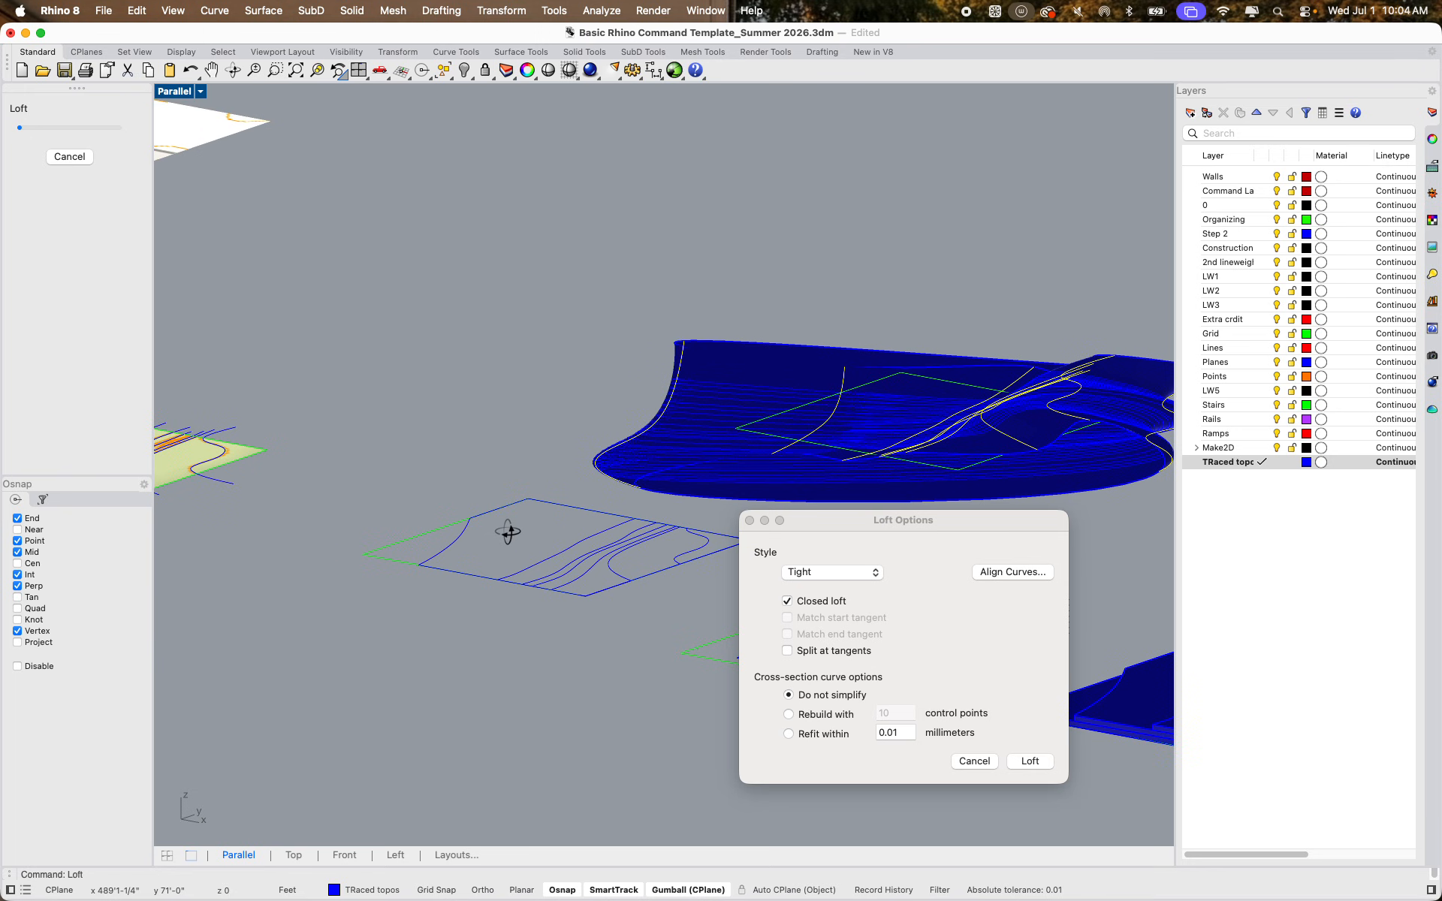
right_drag(554, 545, 856, 582)
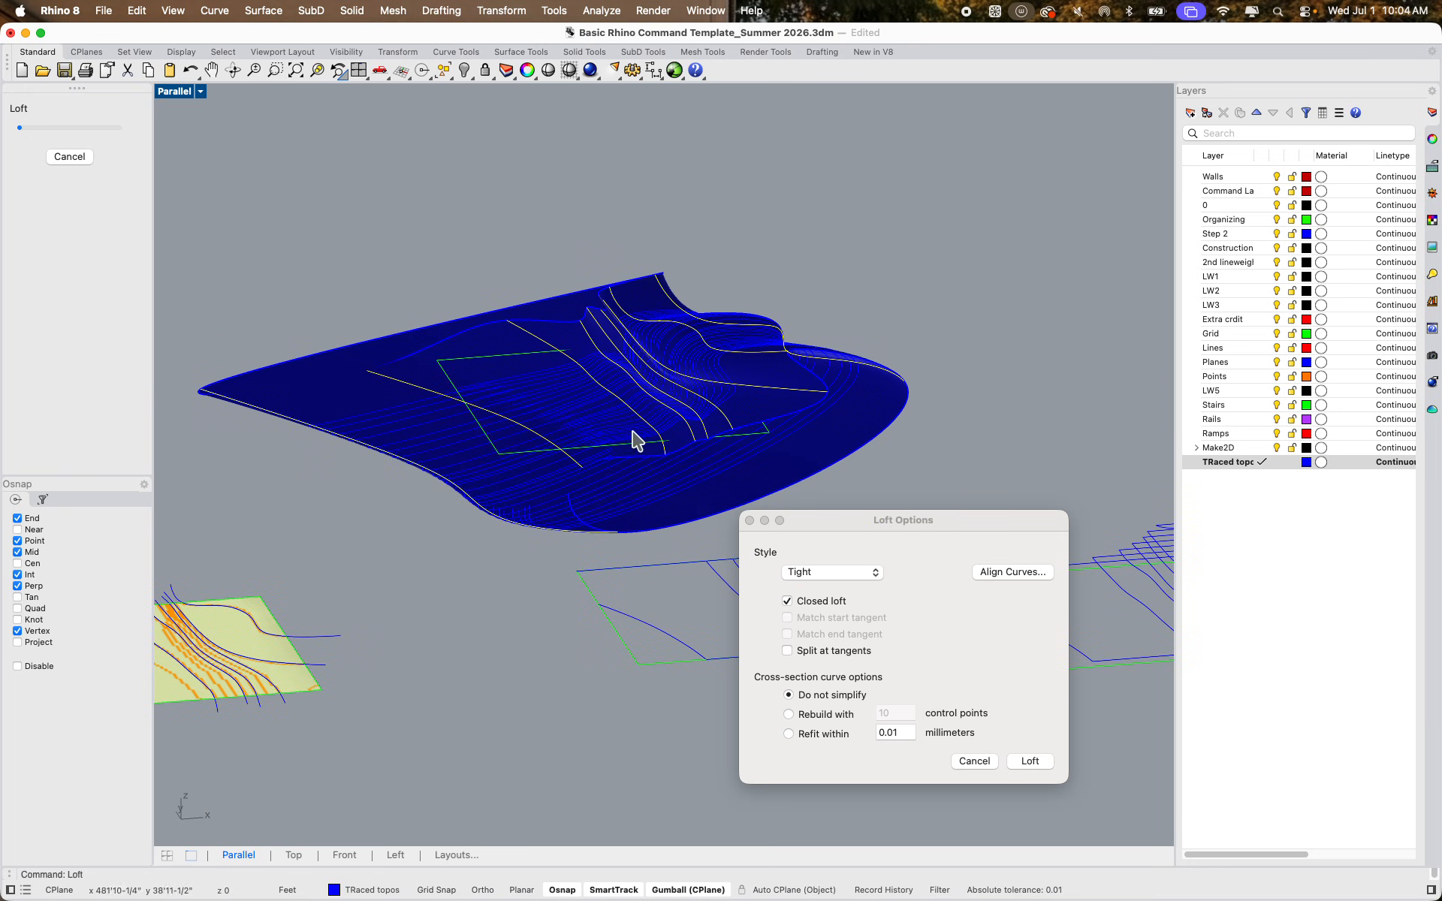
scroll(634, 438, up, 3)
shift+right_drag(659, 524, 633, 507)
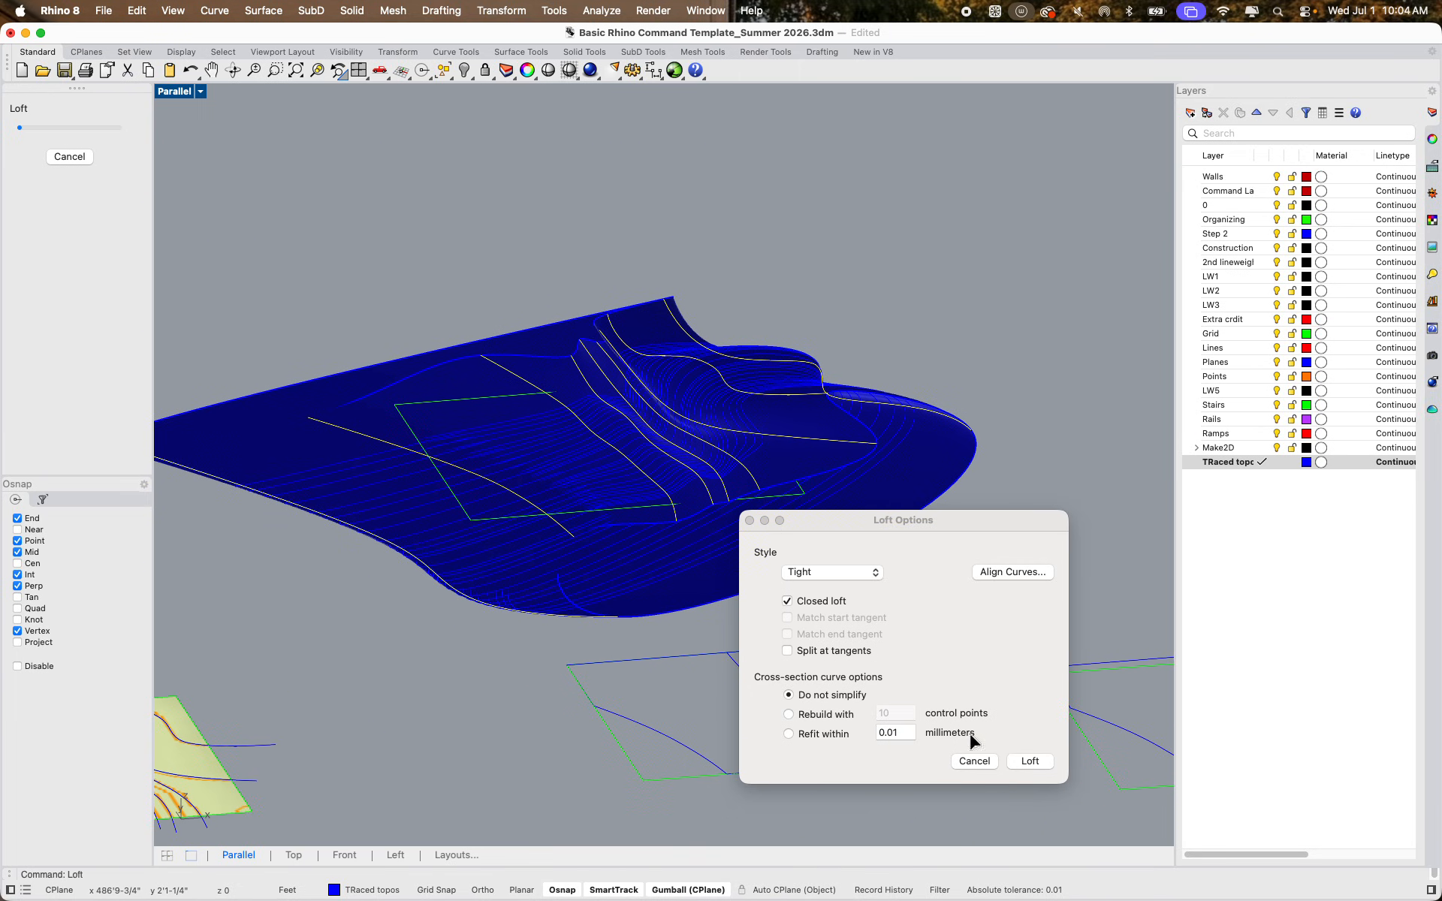
click(845, 575)
click(821, 555)
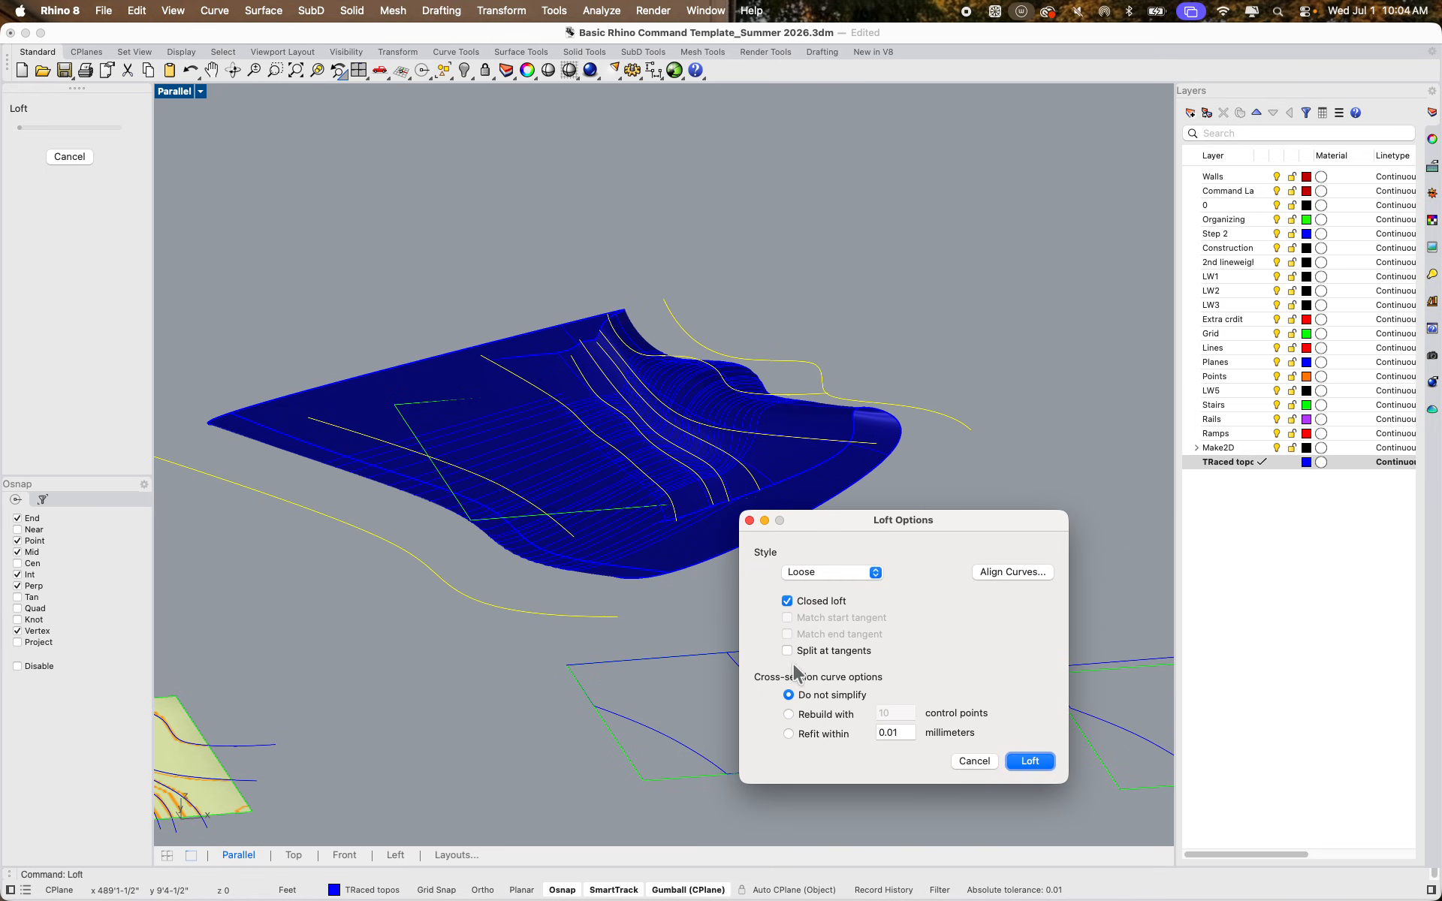
Turn off the closed loft option, rebuild the cross-section curves with 150 control points, and create the Loose terrain loft
click(787, 601)
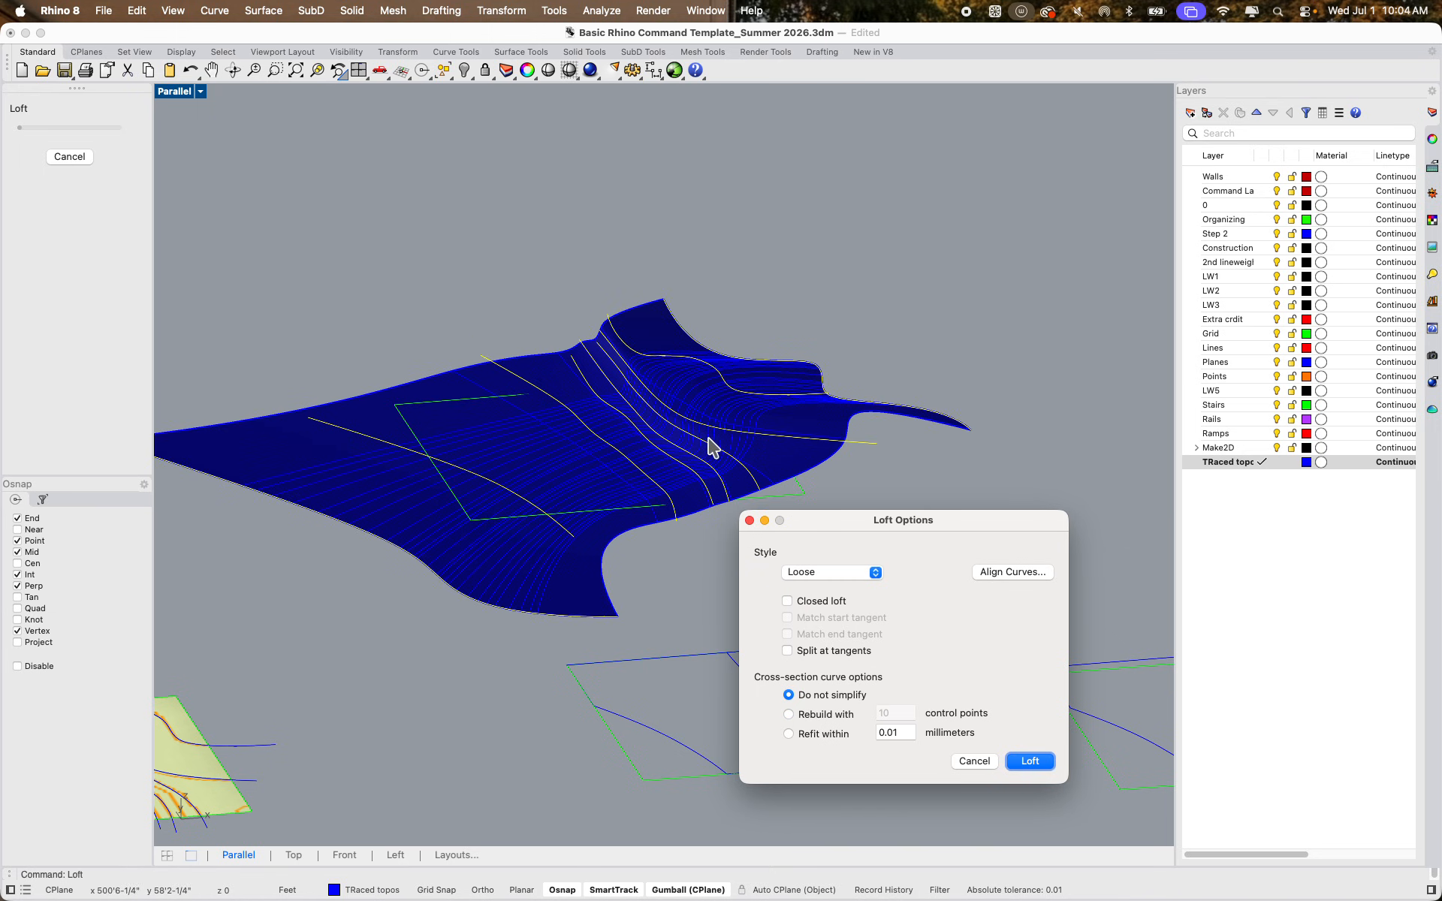
click(789, 714)
double_click(899, 711)
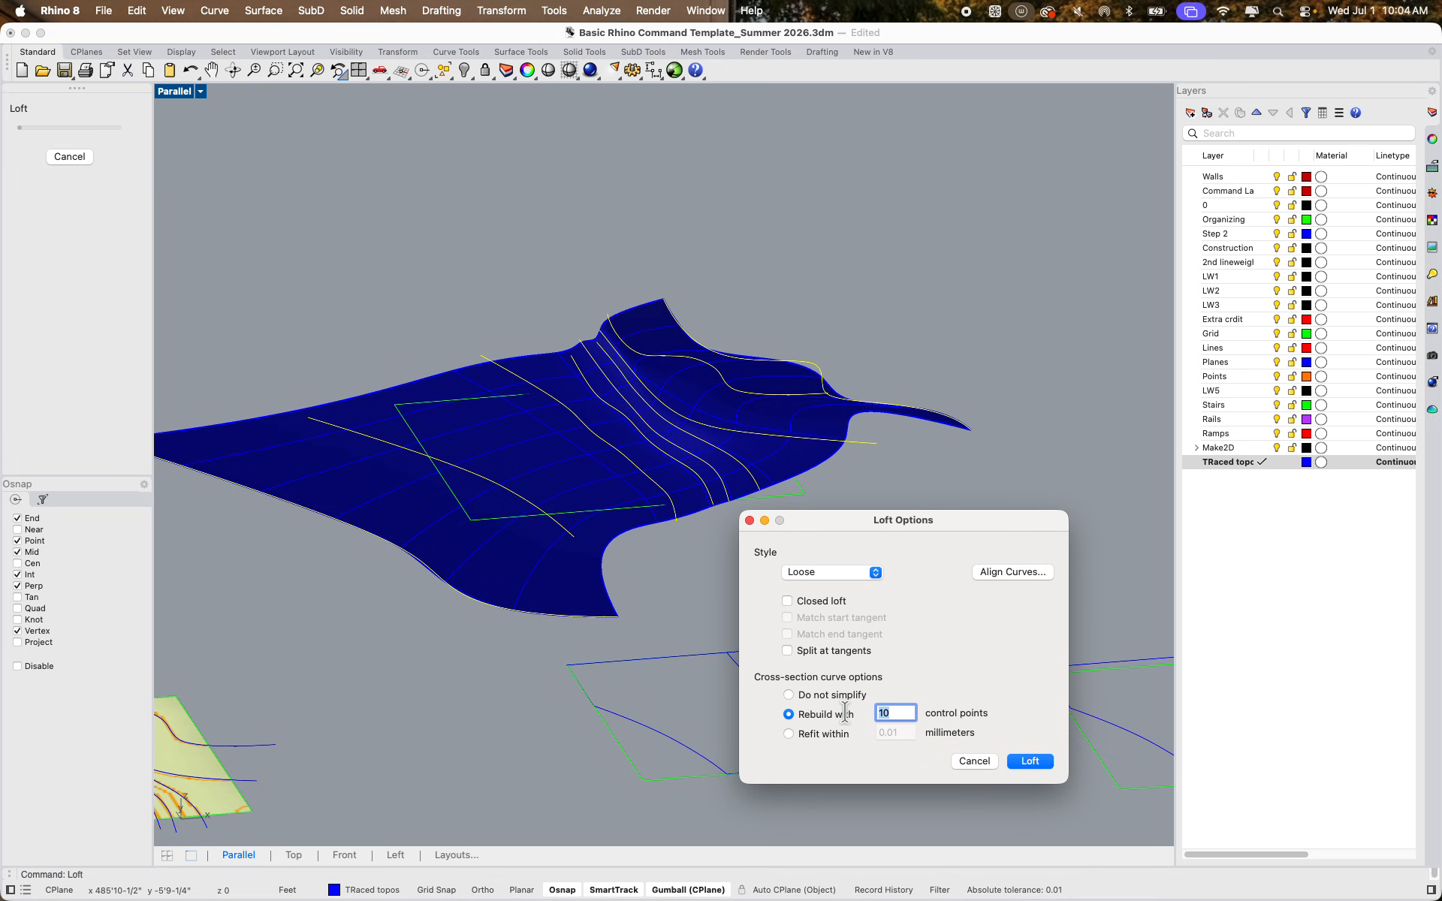
text(150)
click(1035, 761)
scroll(657, 518, up, 5)
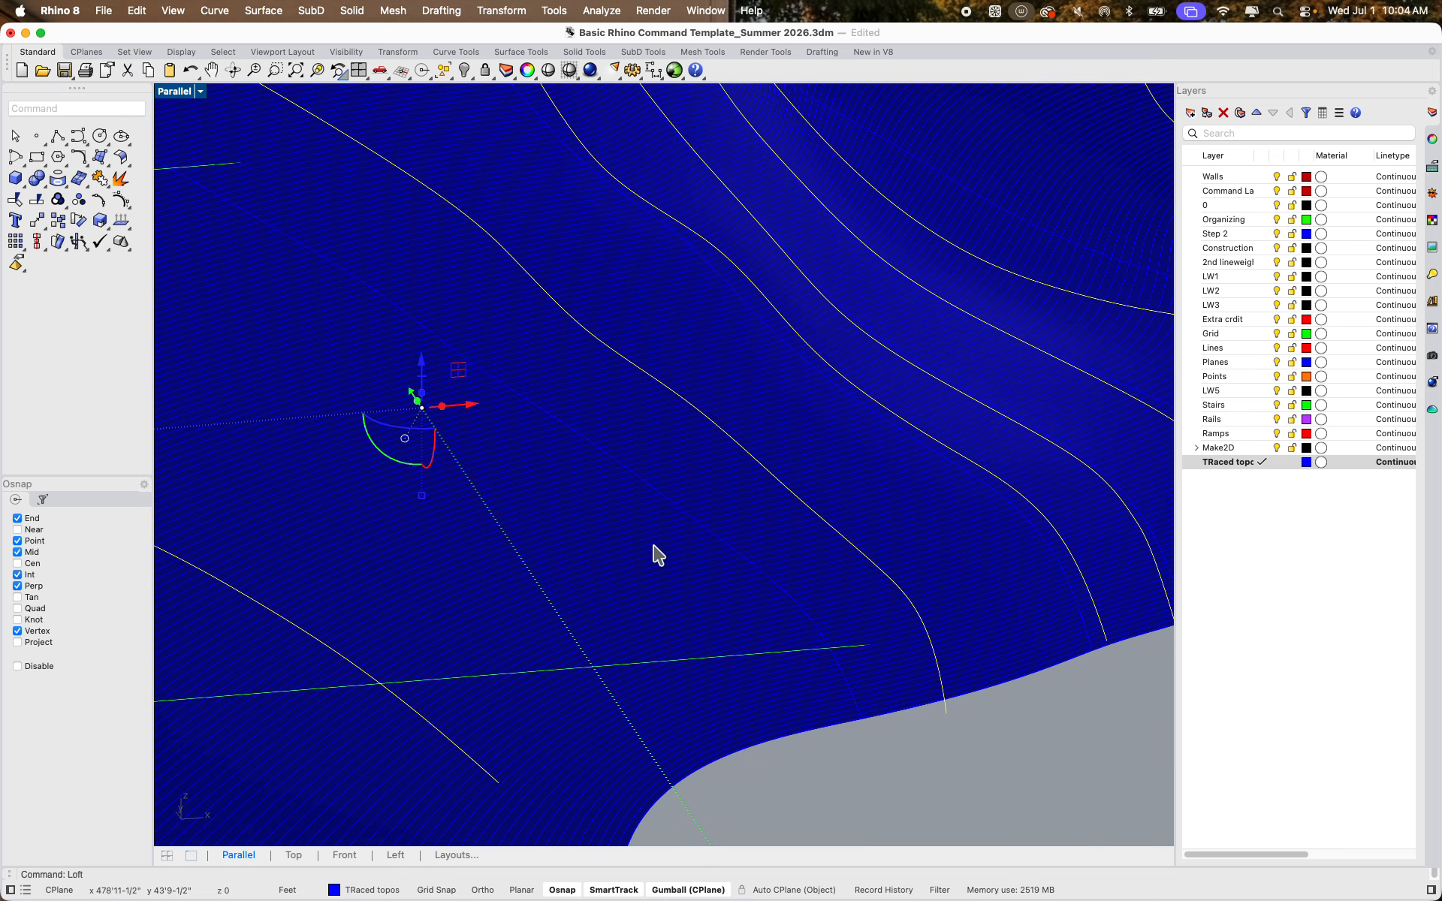
scroll(655, 556, down, 5)
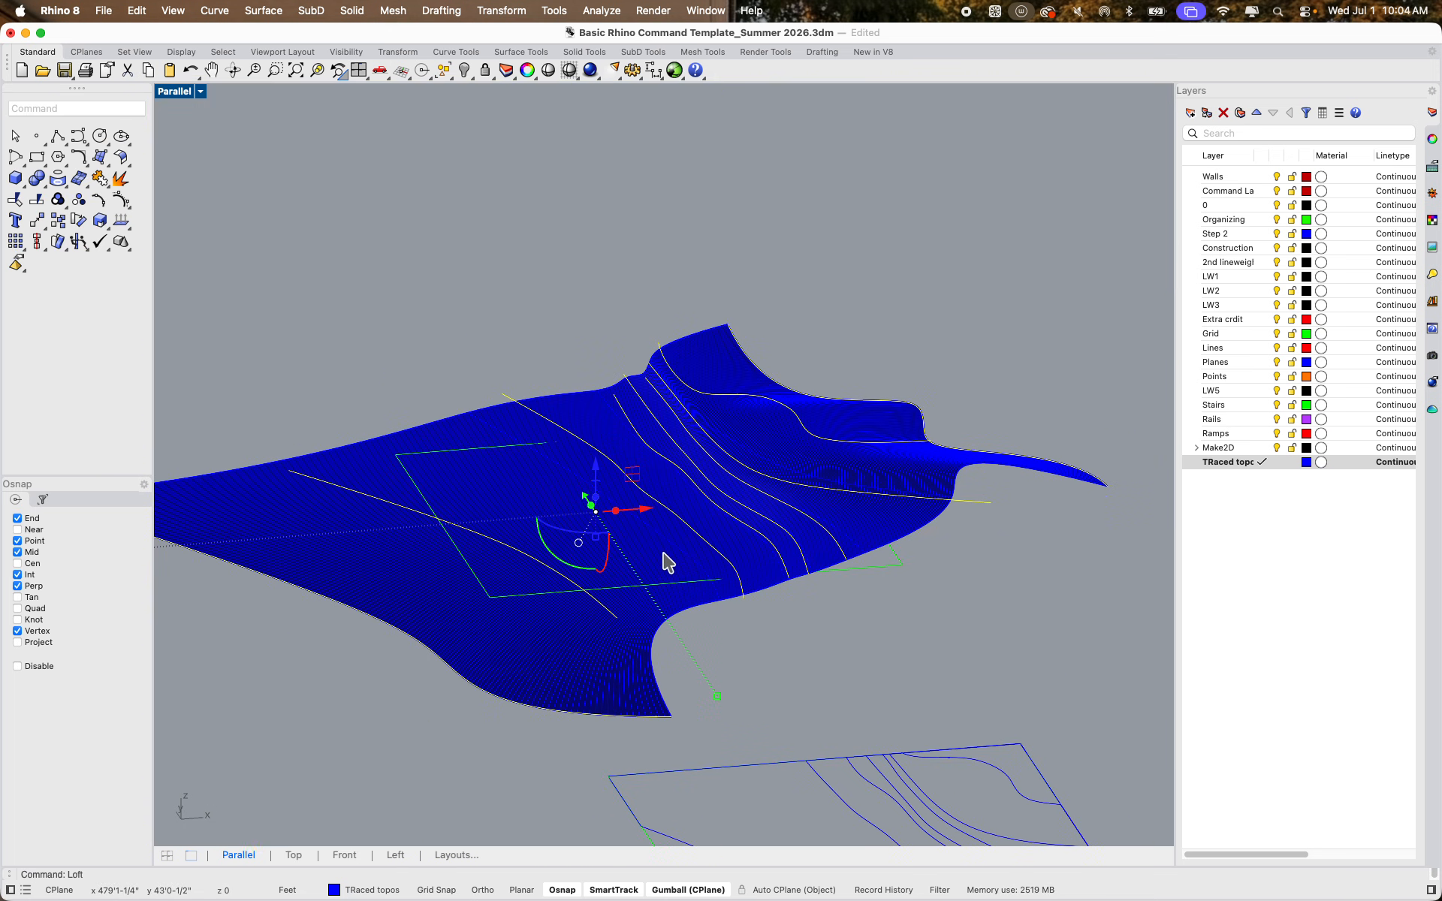
click(808, 640)
shift+right_drag(808, 642, 775, 550)
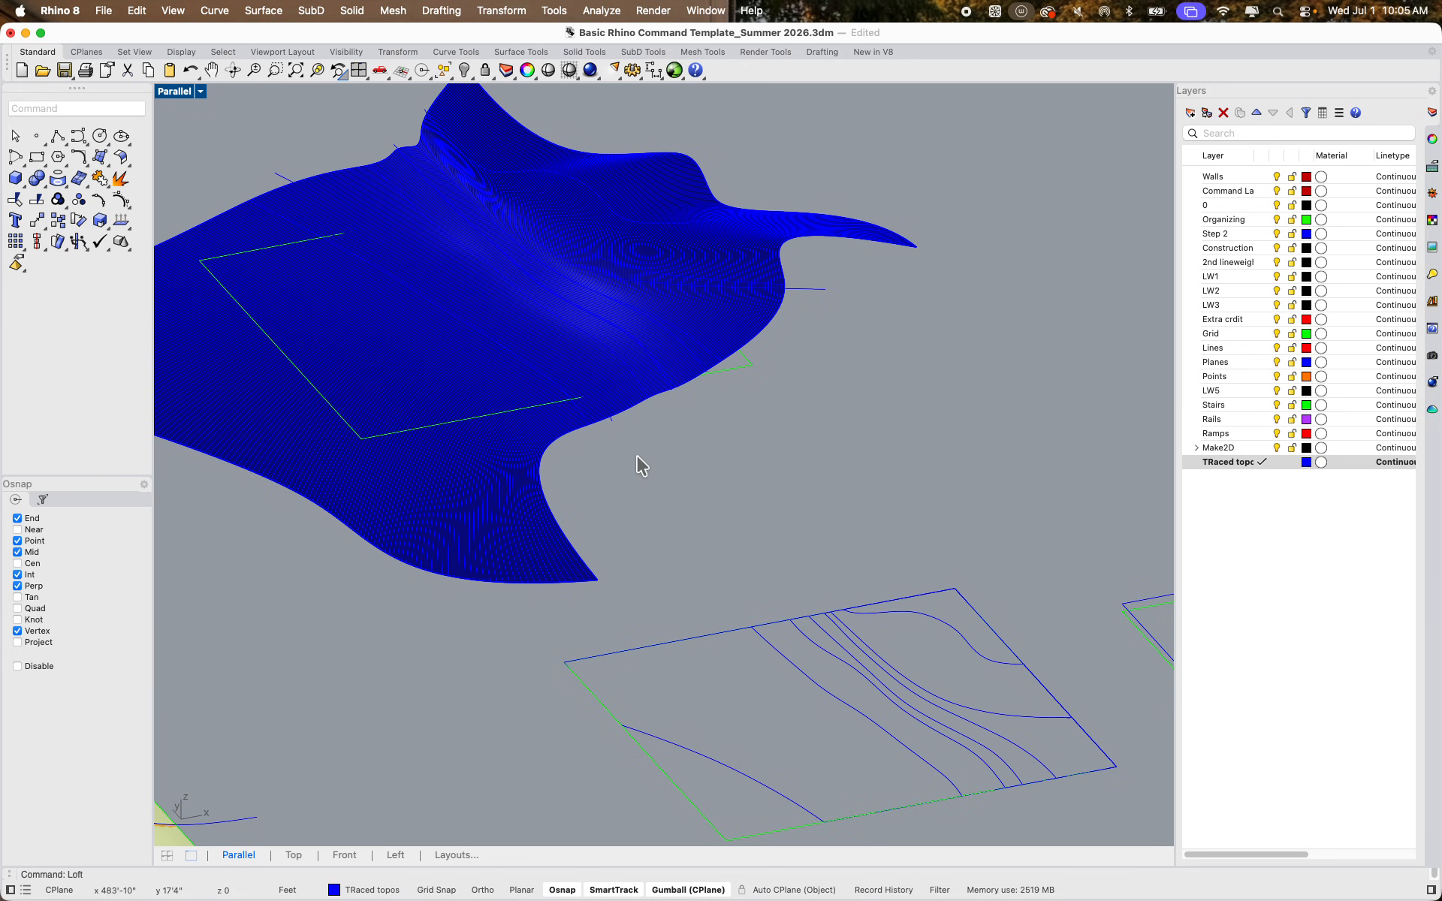
Try to offset the lofted terrain surface downward into a solid with OffsetSrf at a distance of 1
click(442, 422)
click(515, 464)
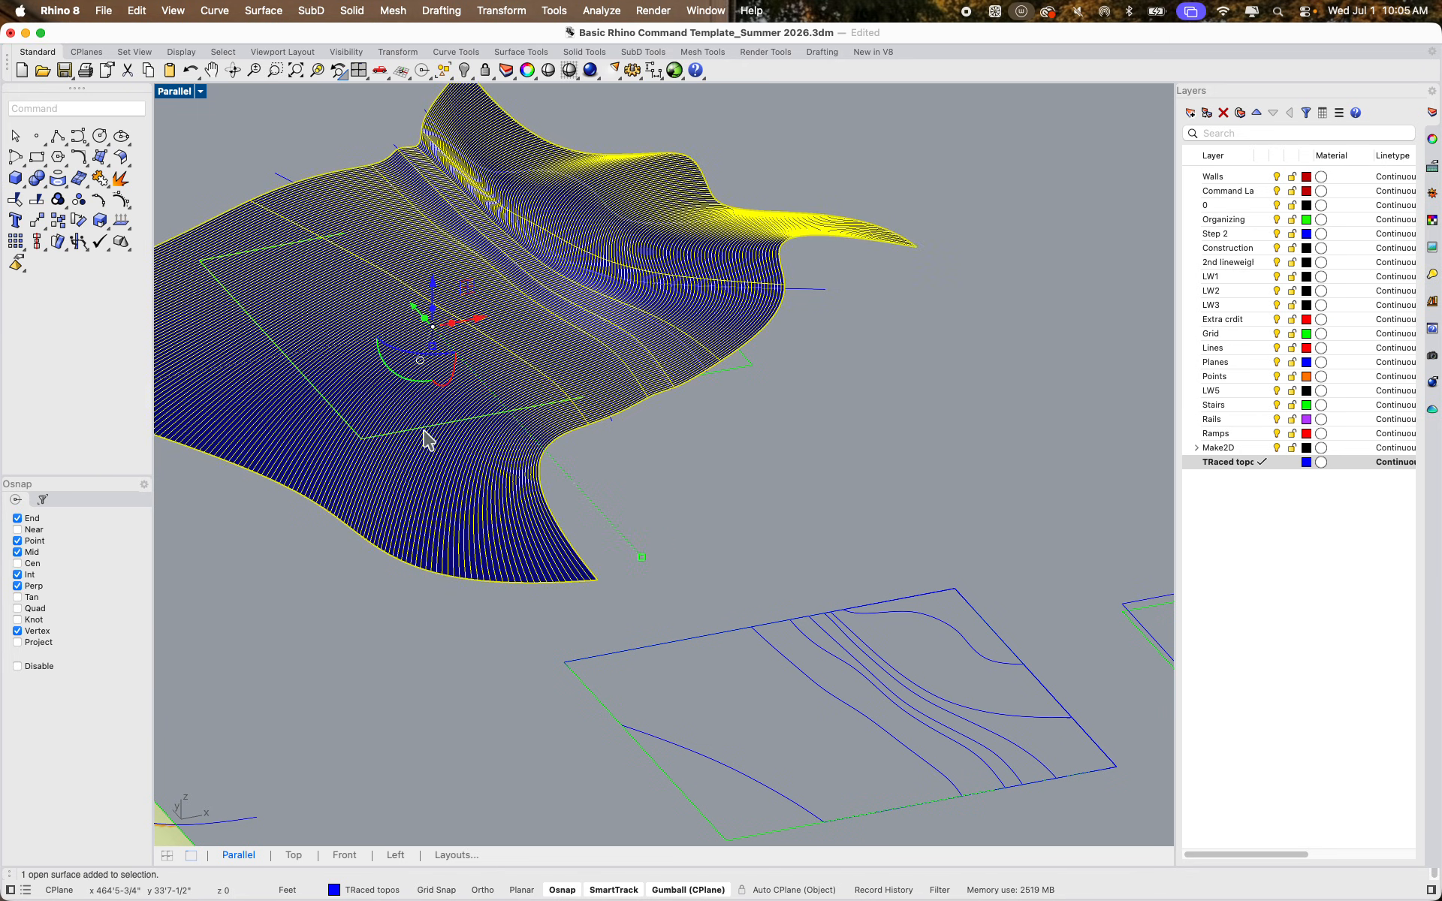
click(710, 500)
click(606, 324)
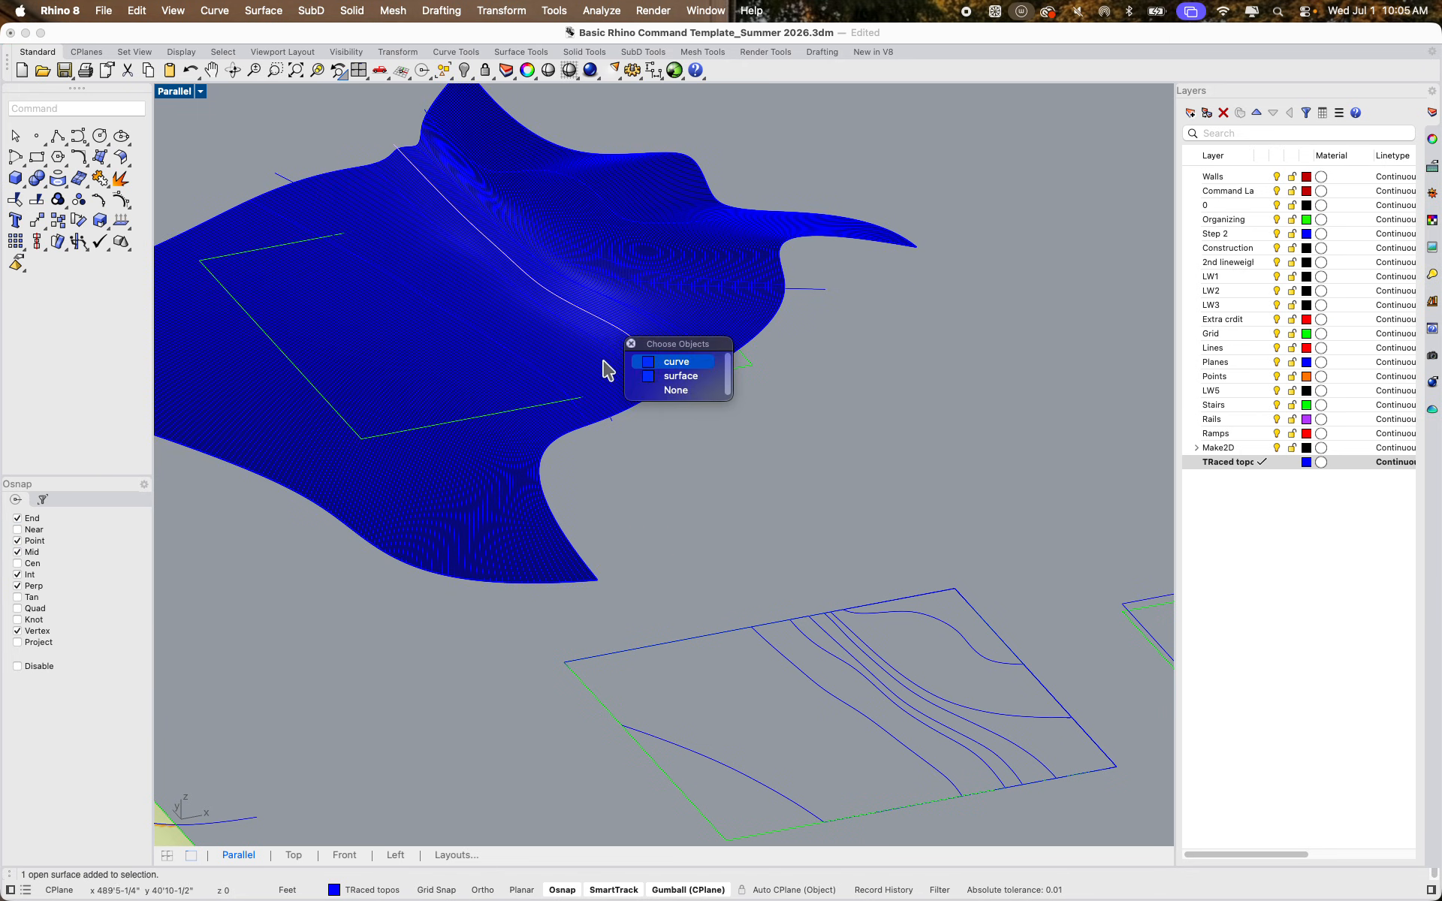
click(605, 367)
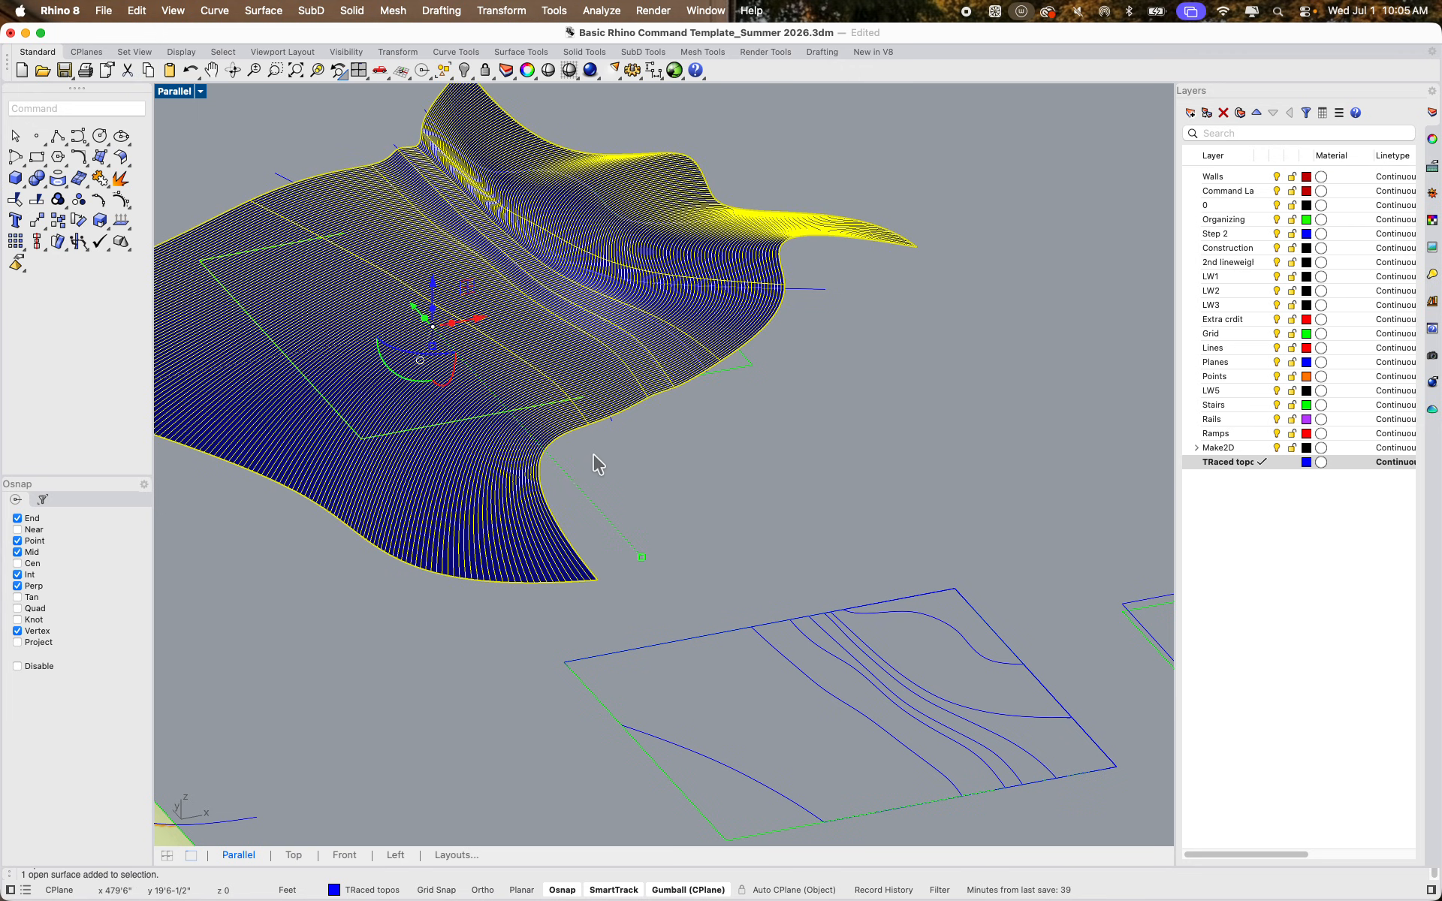
text(Offset)
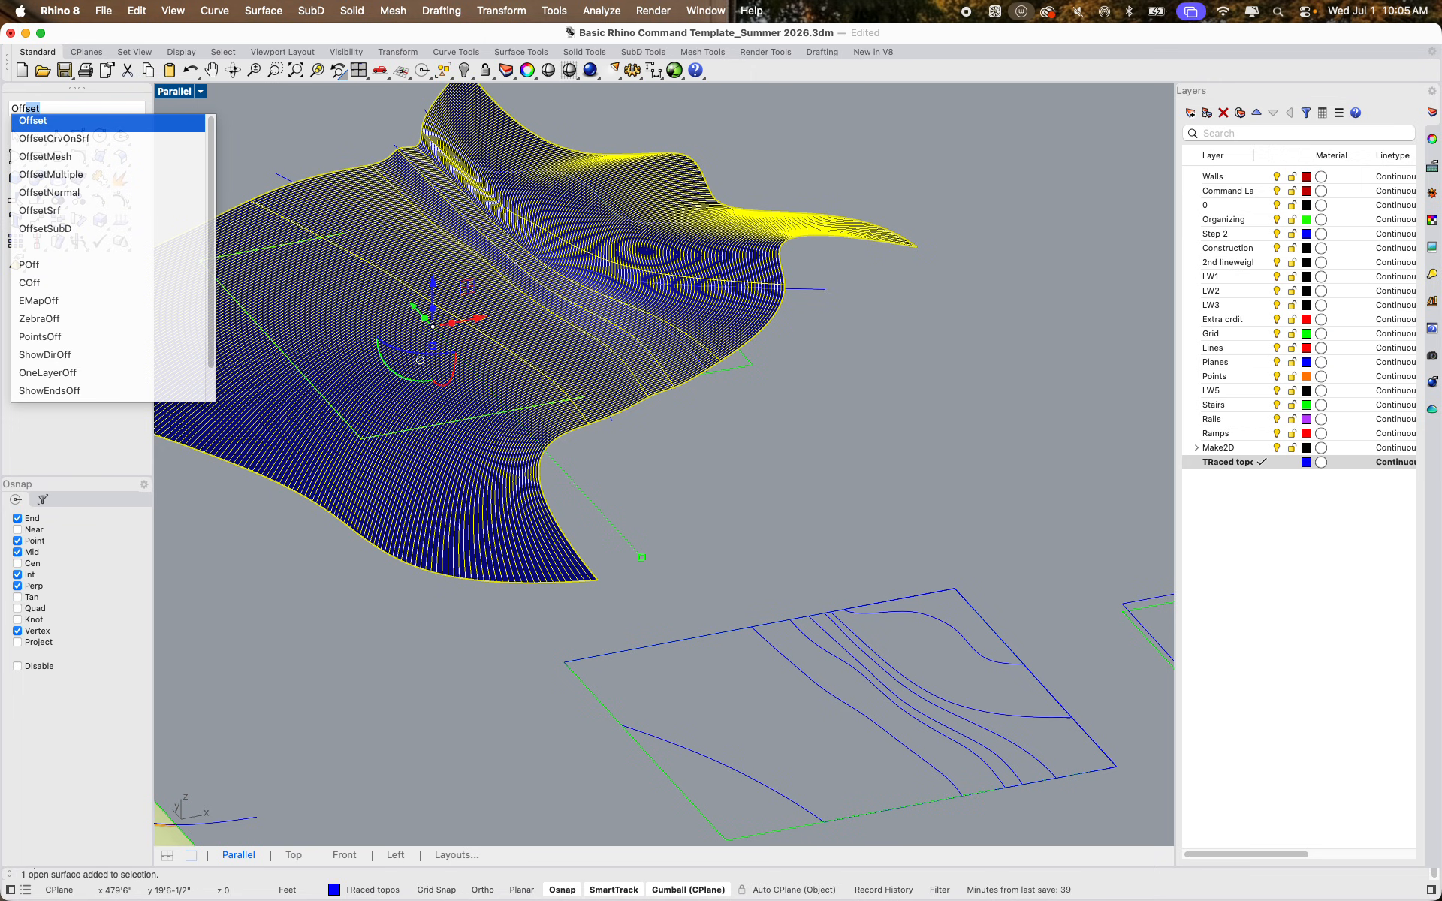
key(Down)
key(Down)
key(Down)
key(Down)
key(Down)
key(Return)
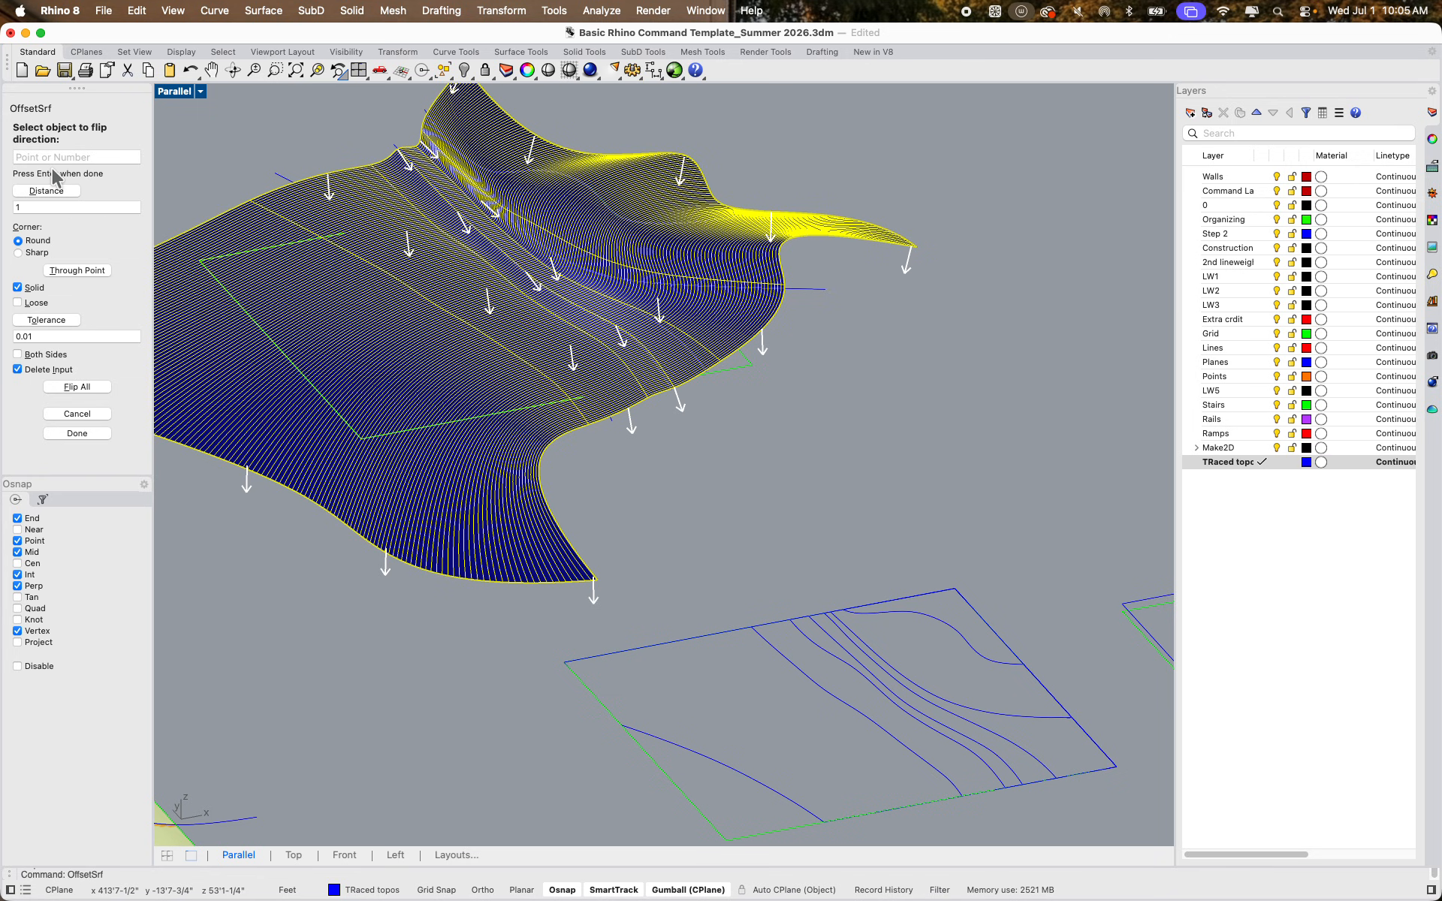
shift+right_drag(440, 313, 544, 338)
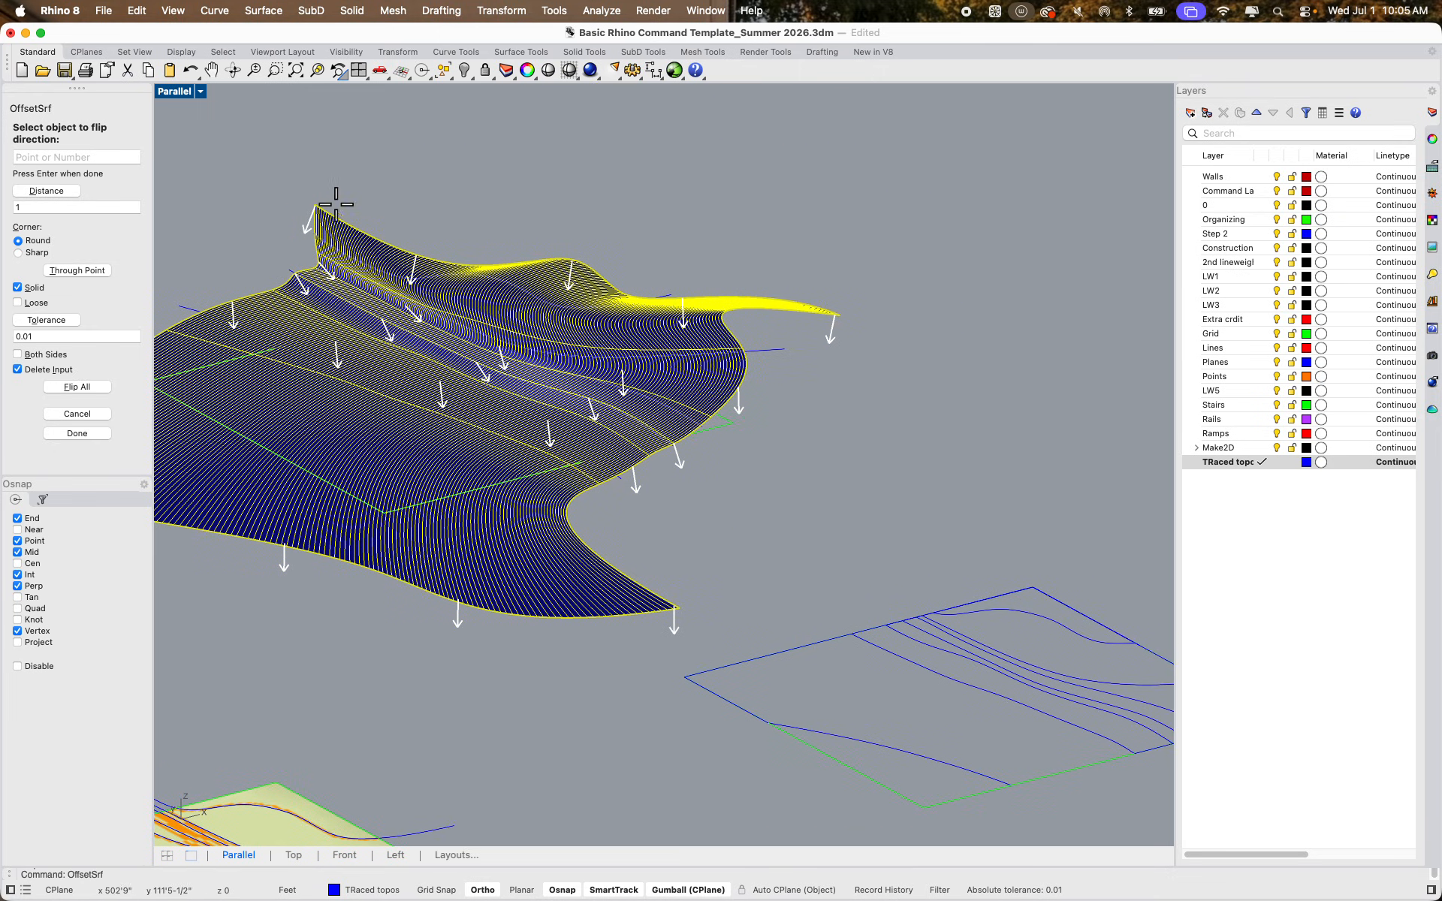
key(Return)
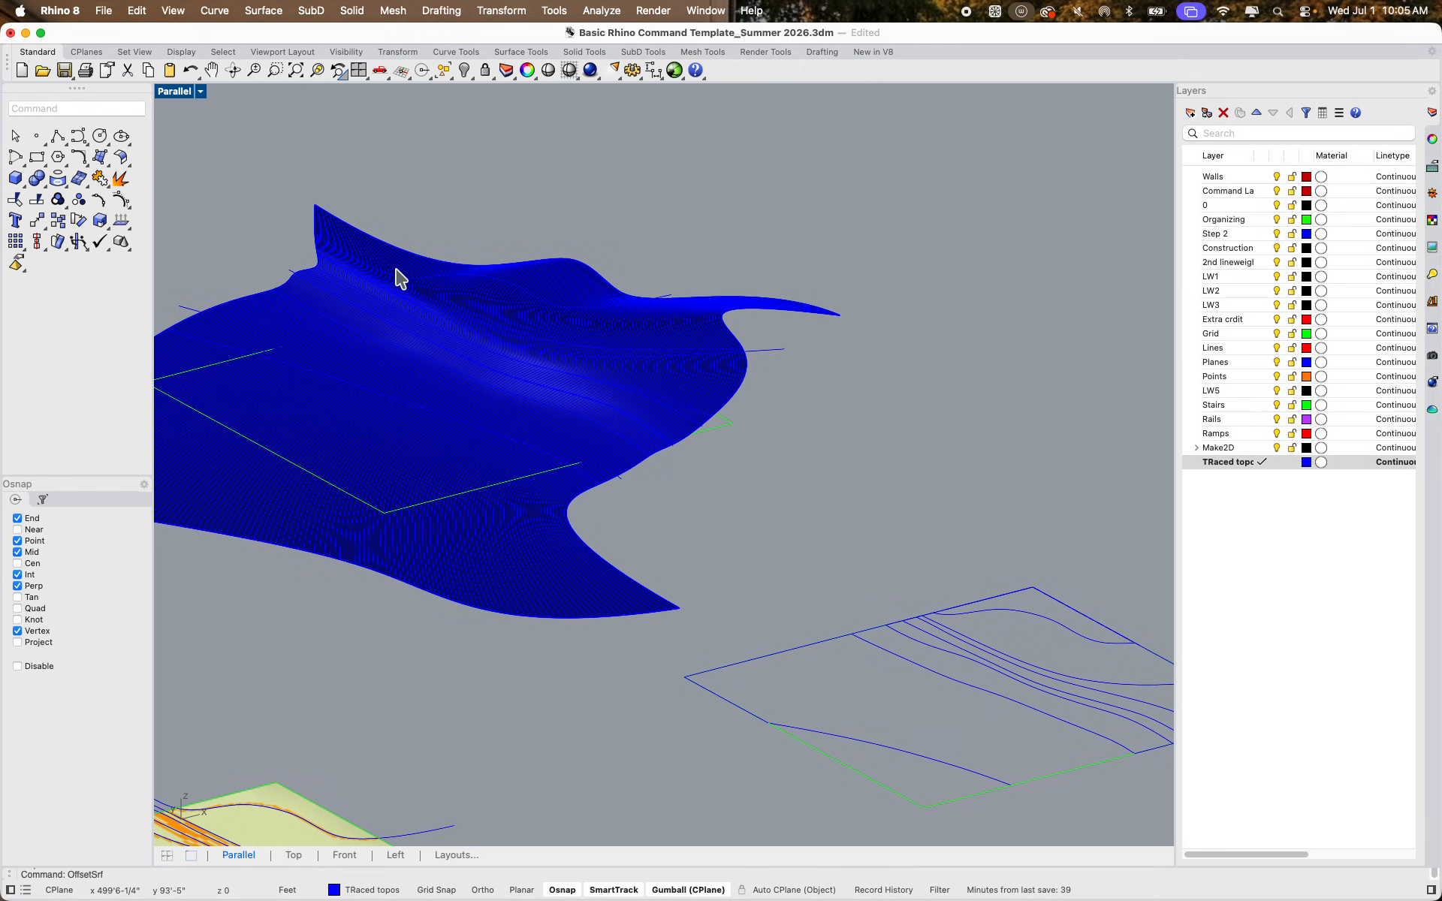
shift+right_drag(399, 277, 579, 271)
click(509, 542)
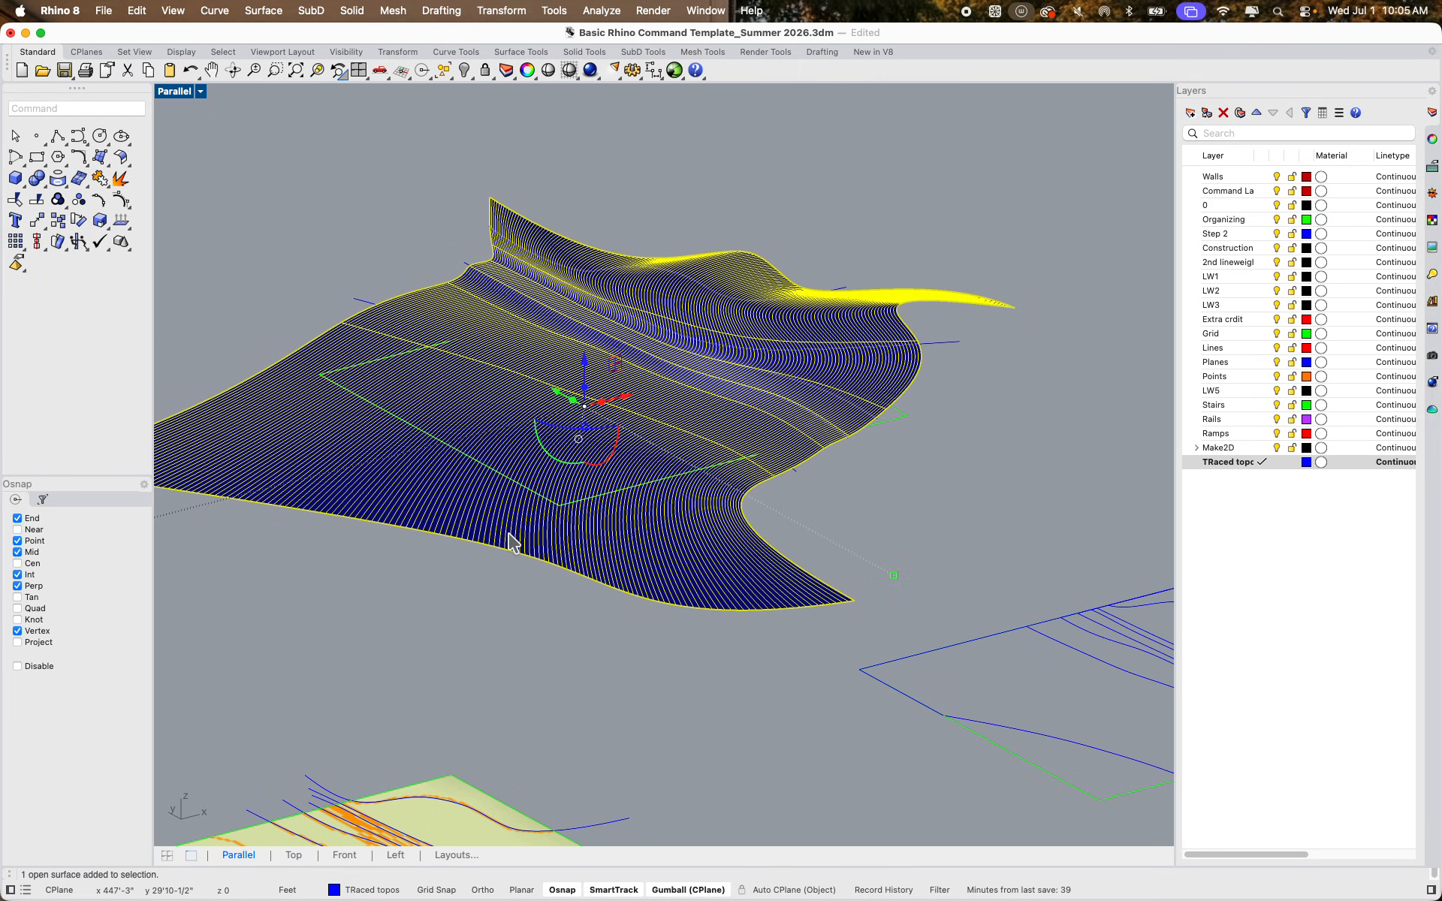
text(offset)
key(Return)
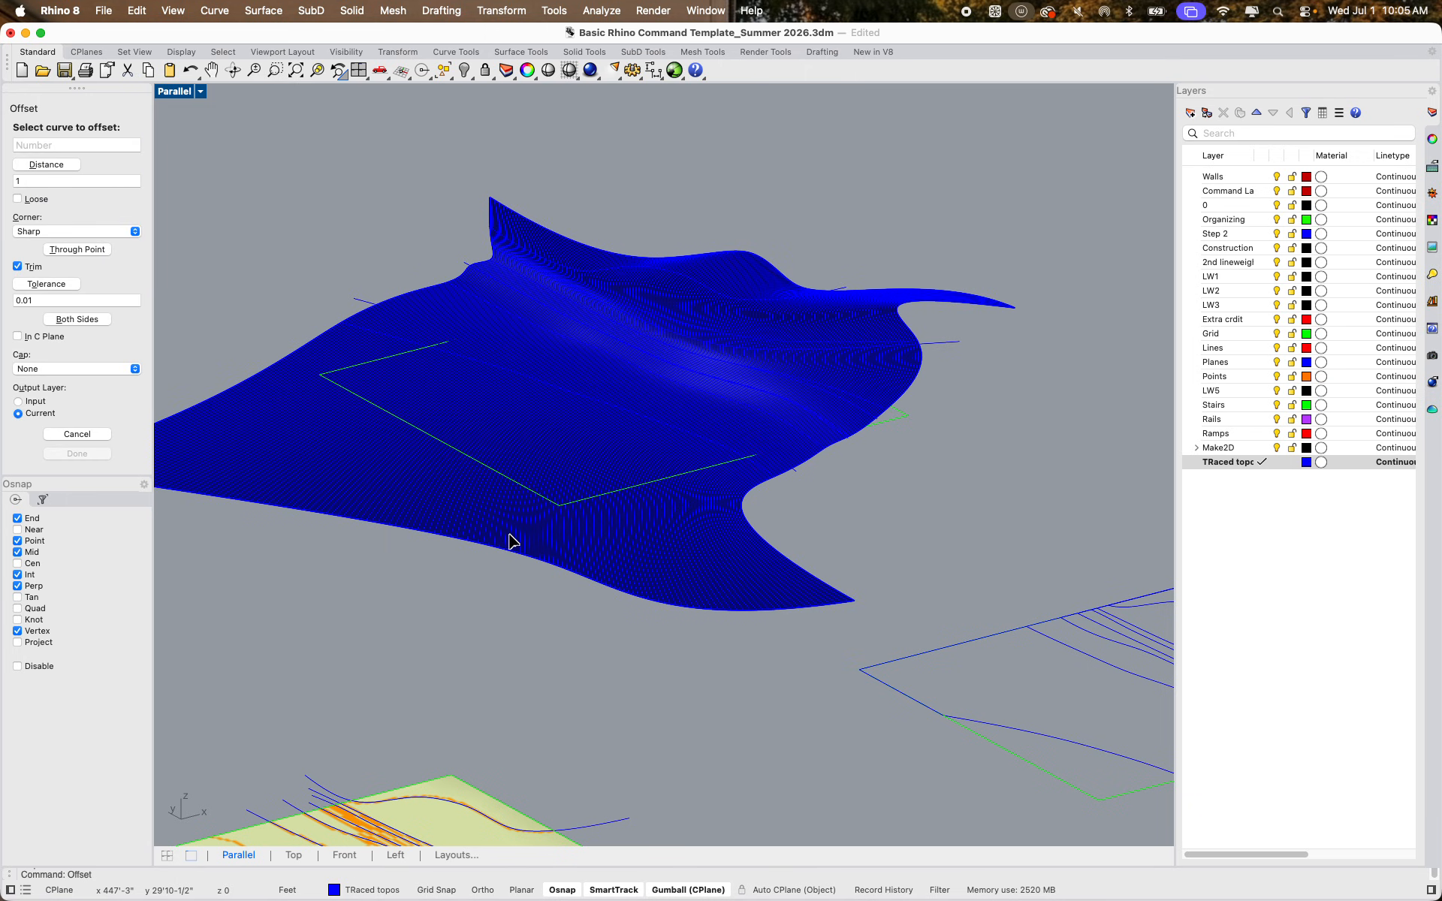
key(Escape)
Offset the lofted terrain surface downward by 2" as a solid with OffsetSrf, keeping round corners and deleting the input
click(429, 504)
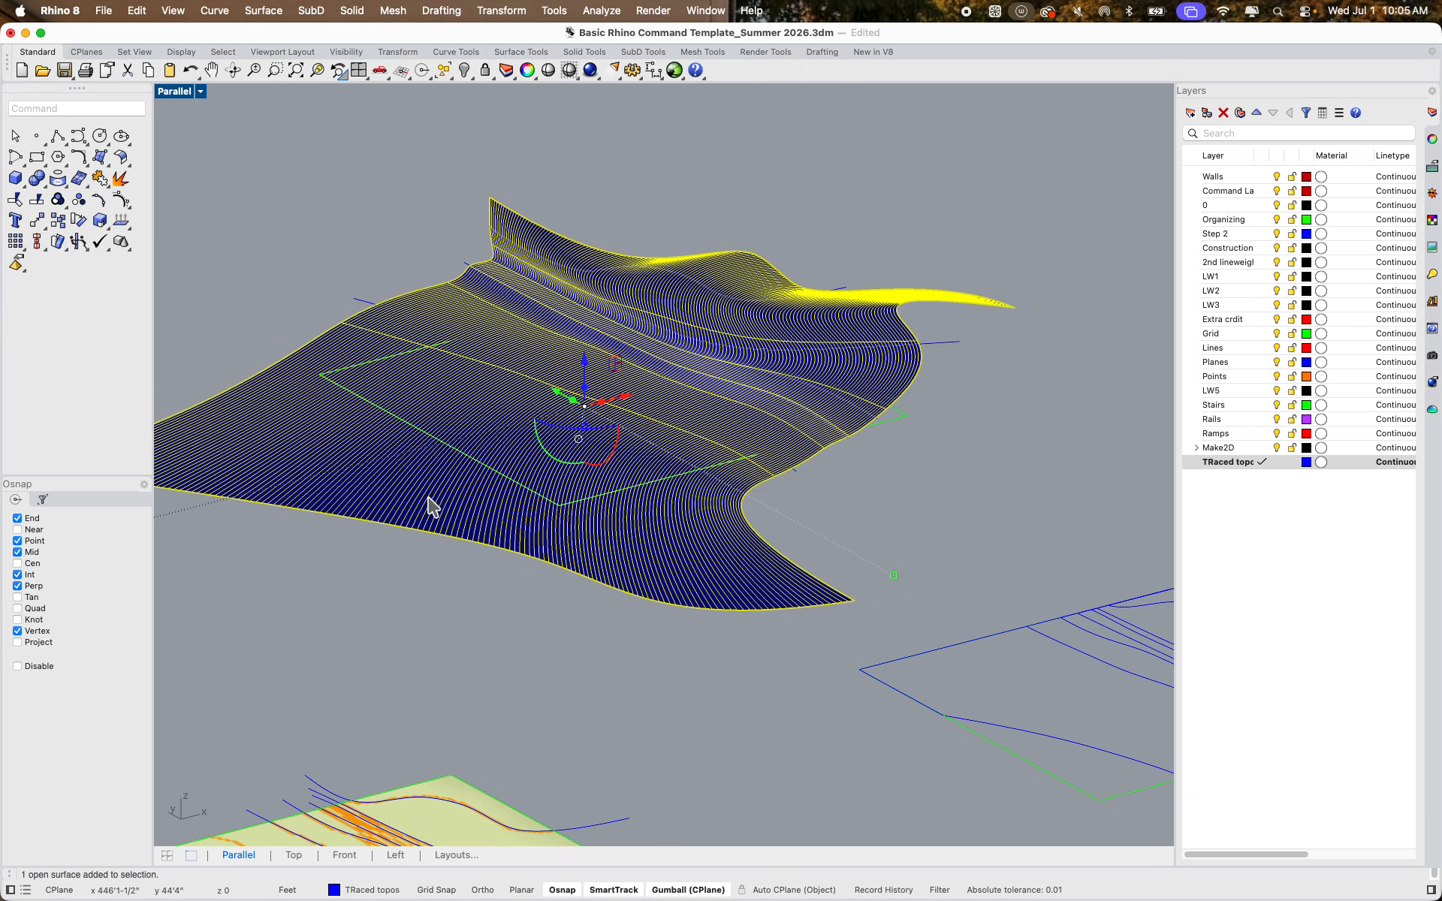
text(Offset)
key(Down)
key(Down)
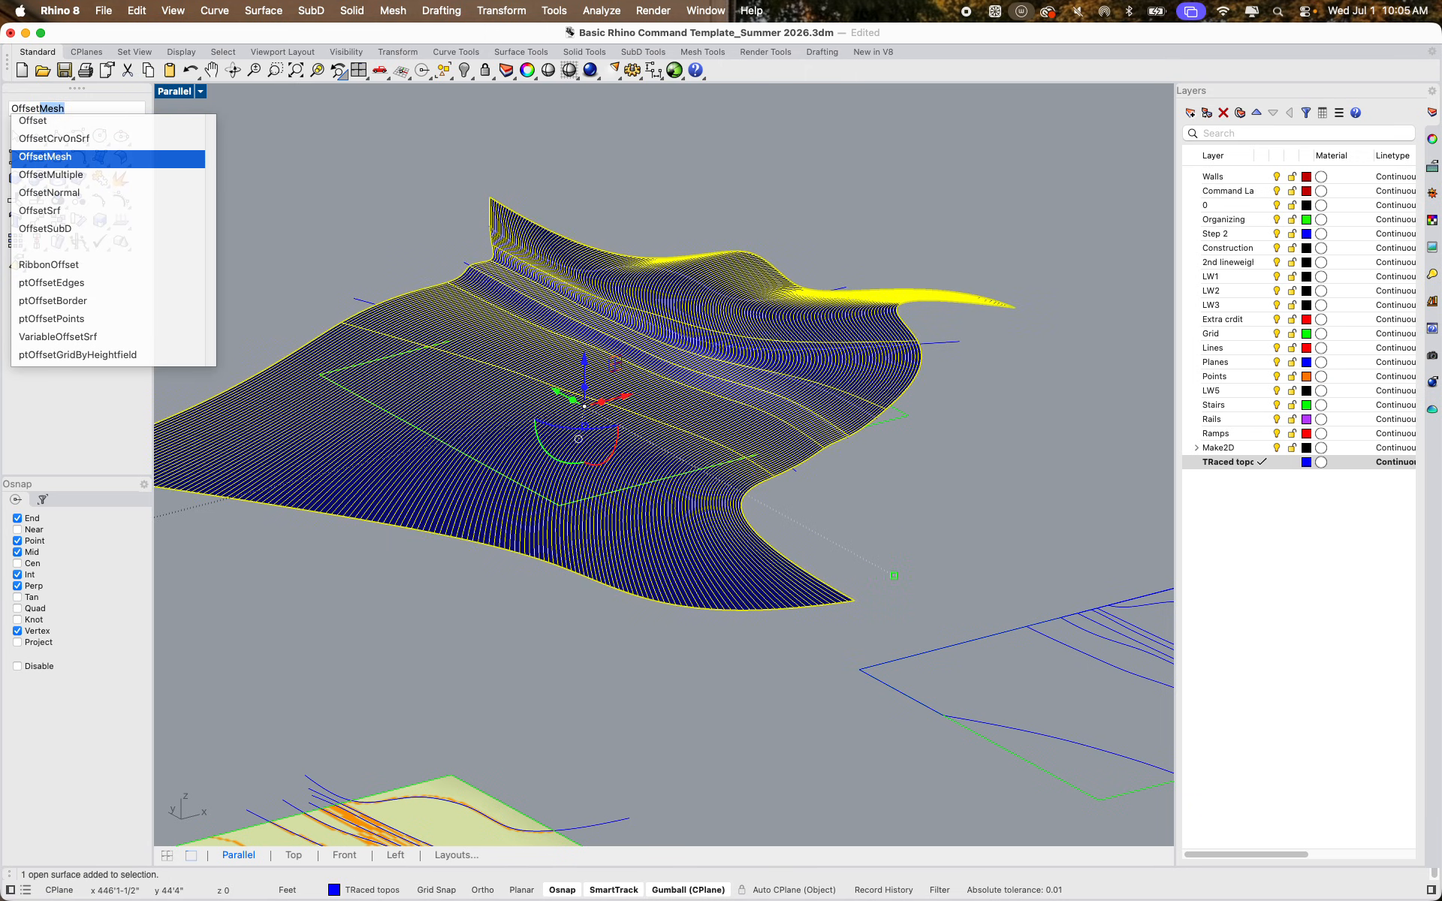
key(Down)
key(Down)
key(Down)
key(Return)
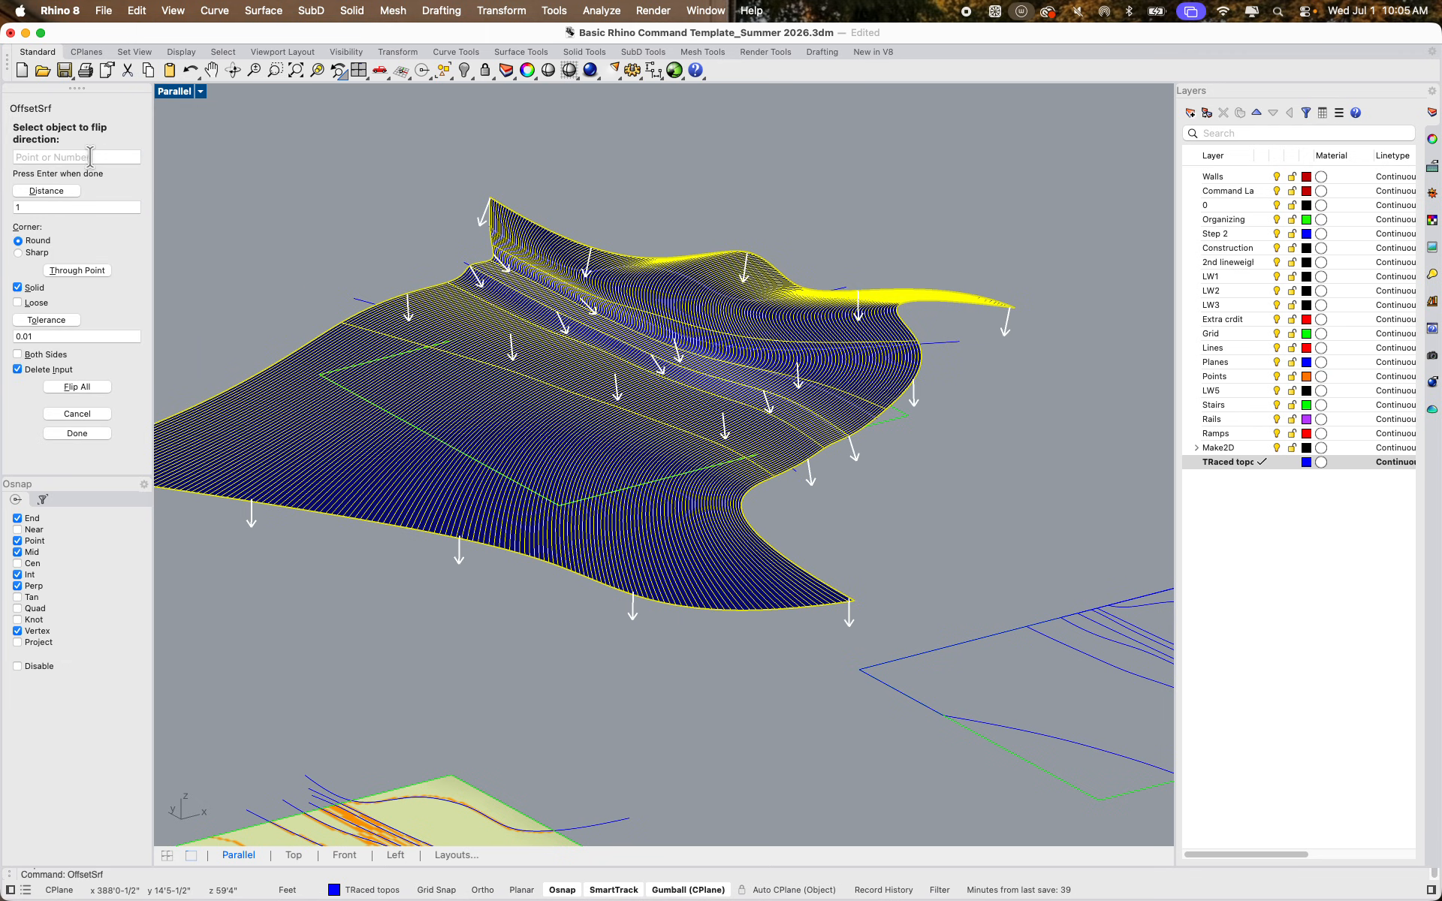
click(79, 207)
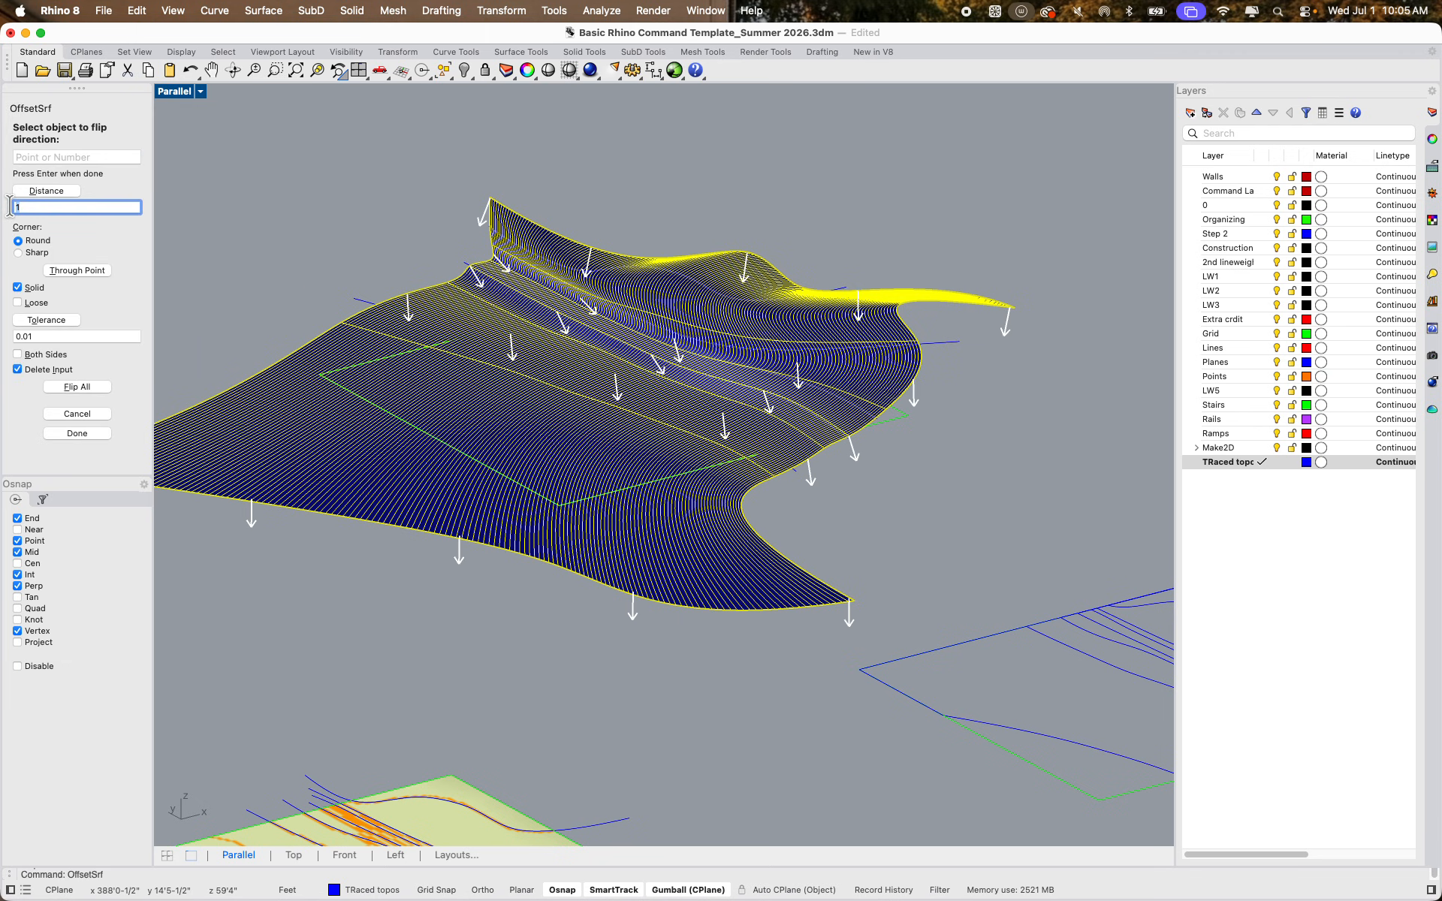
text(2")
key(Return)
key(Return)
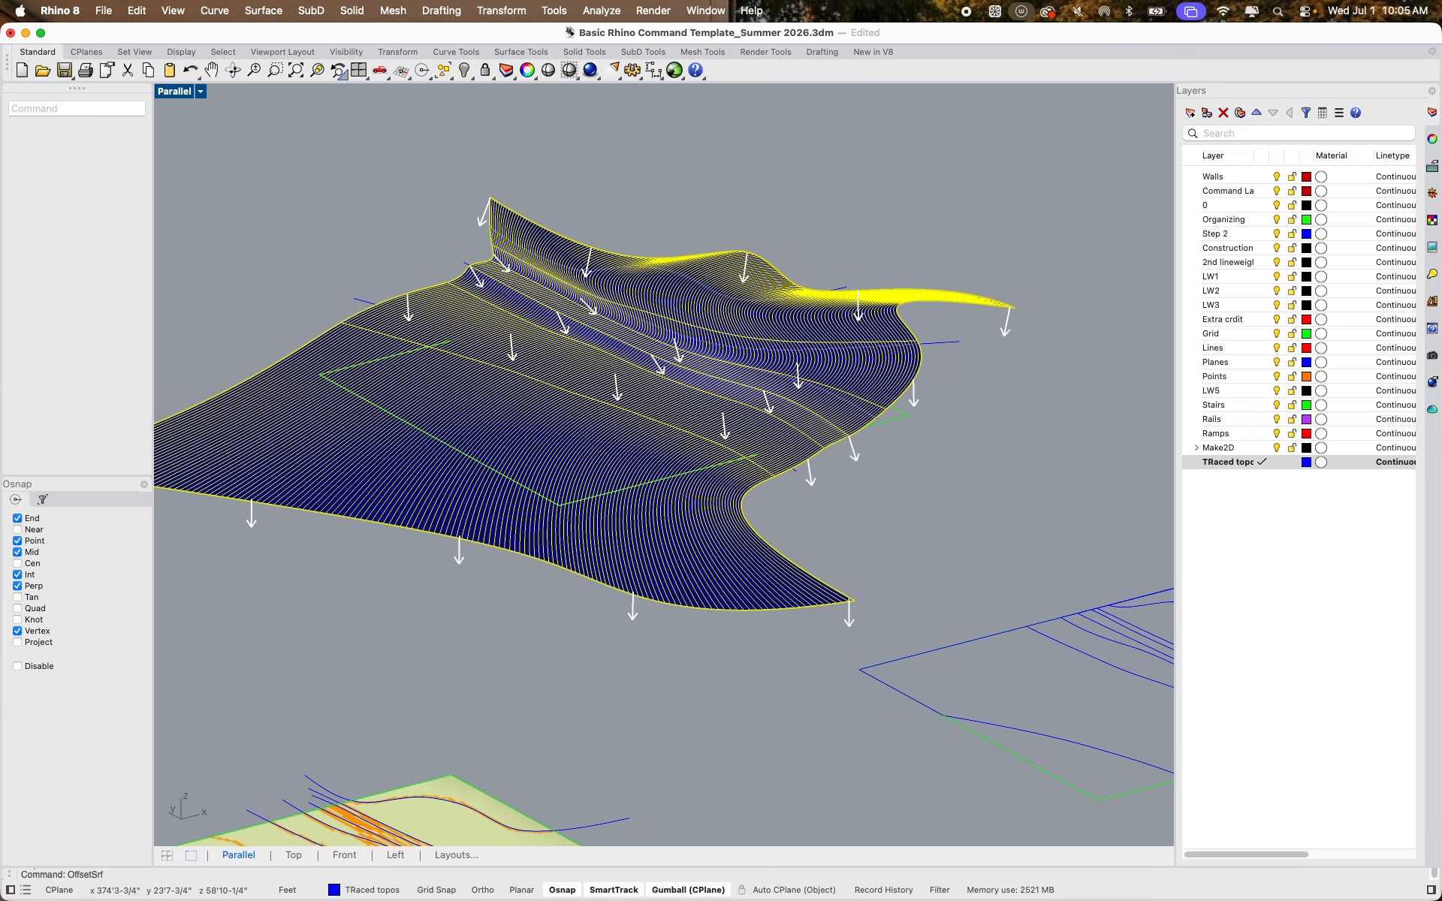
click(907, 500)
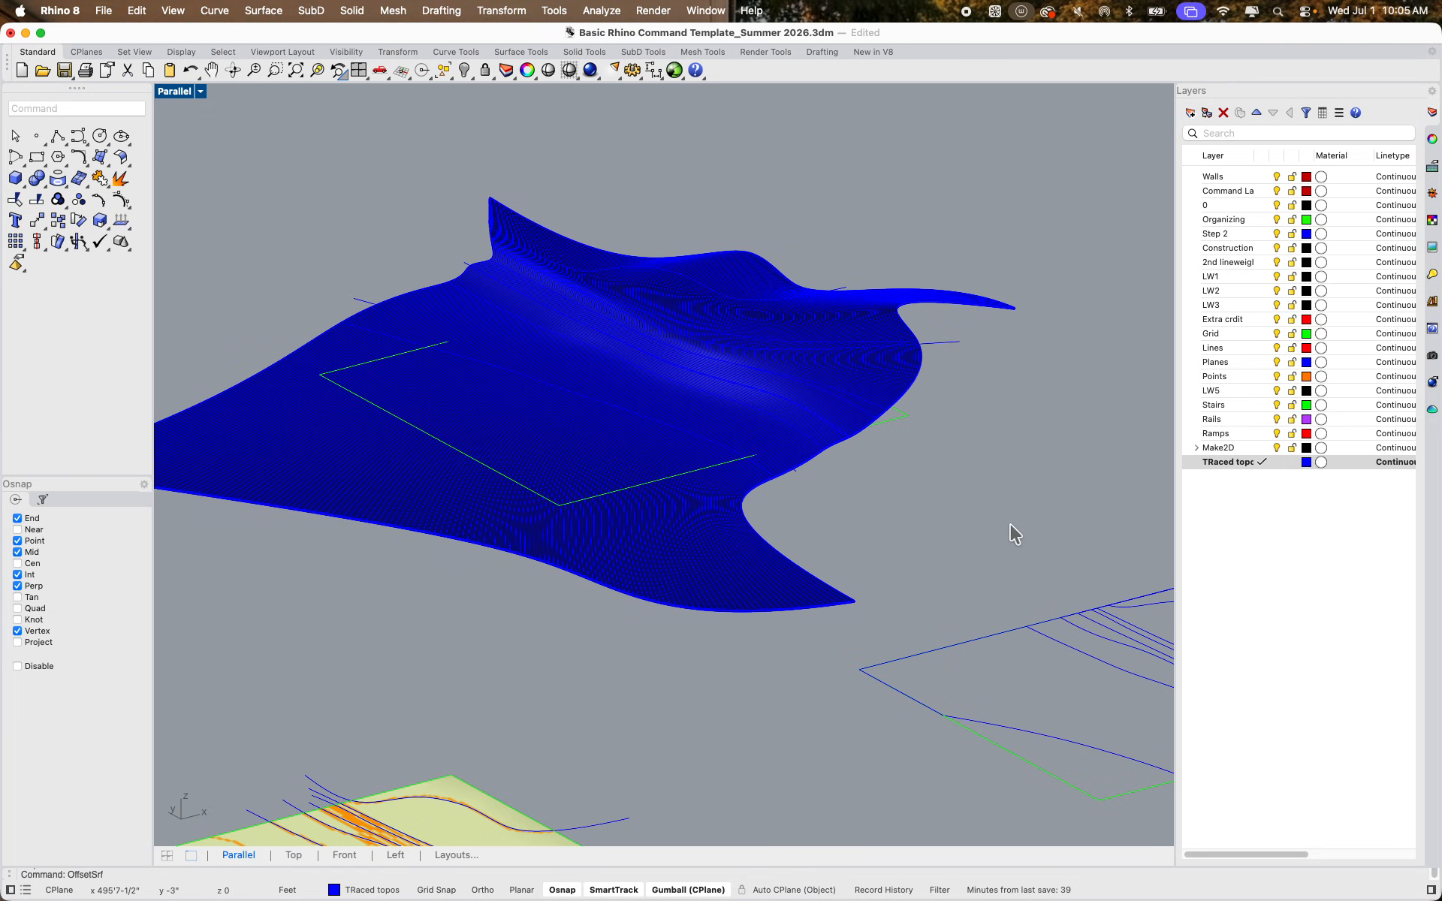
Move the green boundary square straight up so that it sits above the terrain solid
click(681, 478)
click(749, 511)
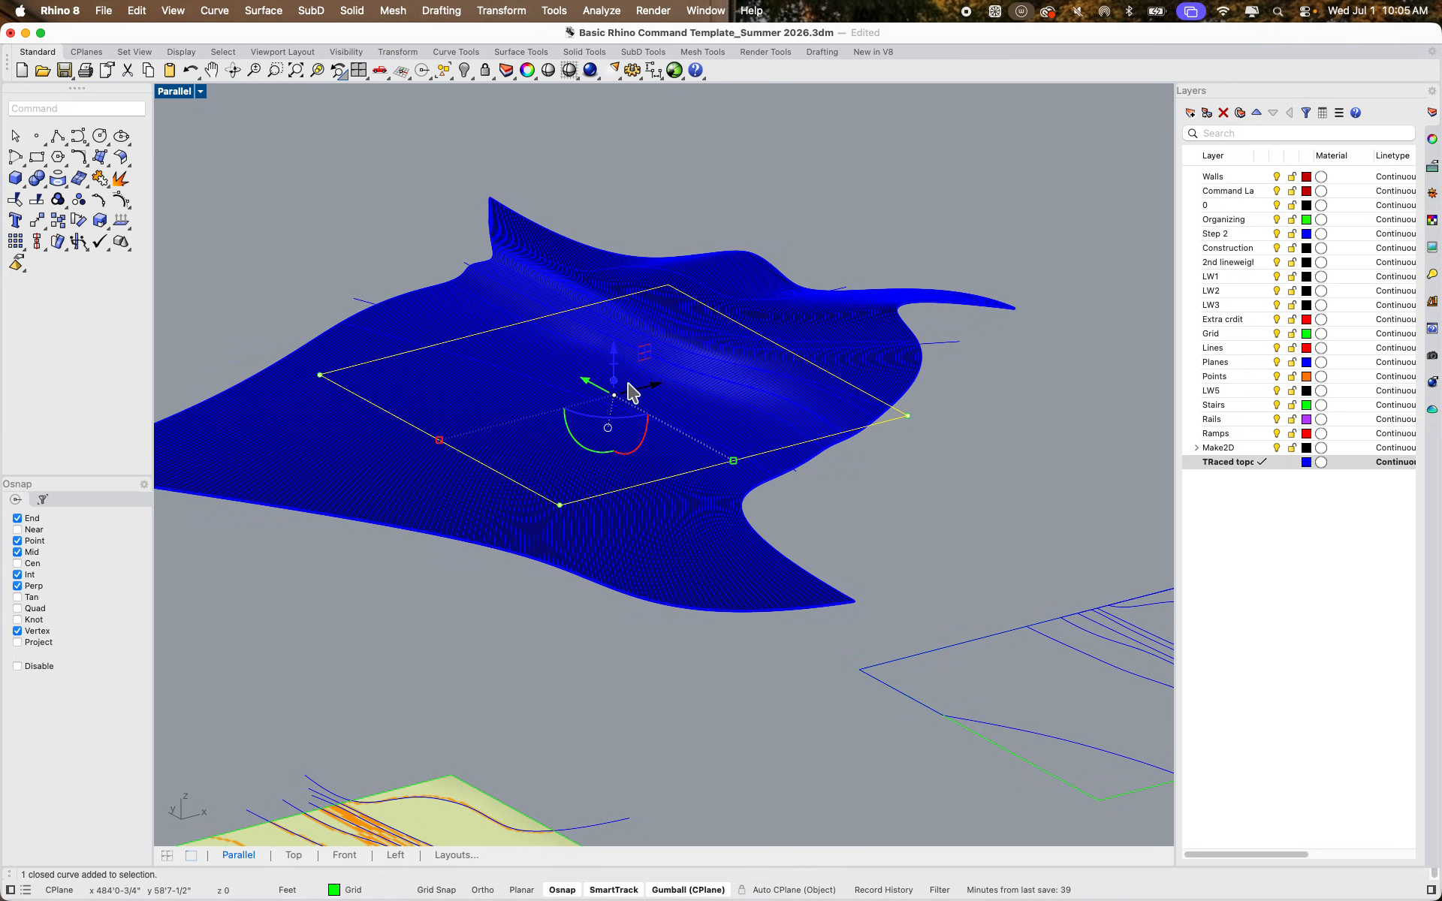
drag(614, 351, 628, 173)
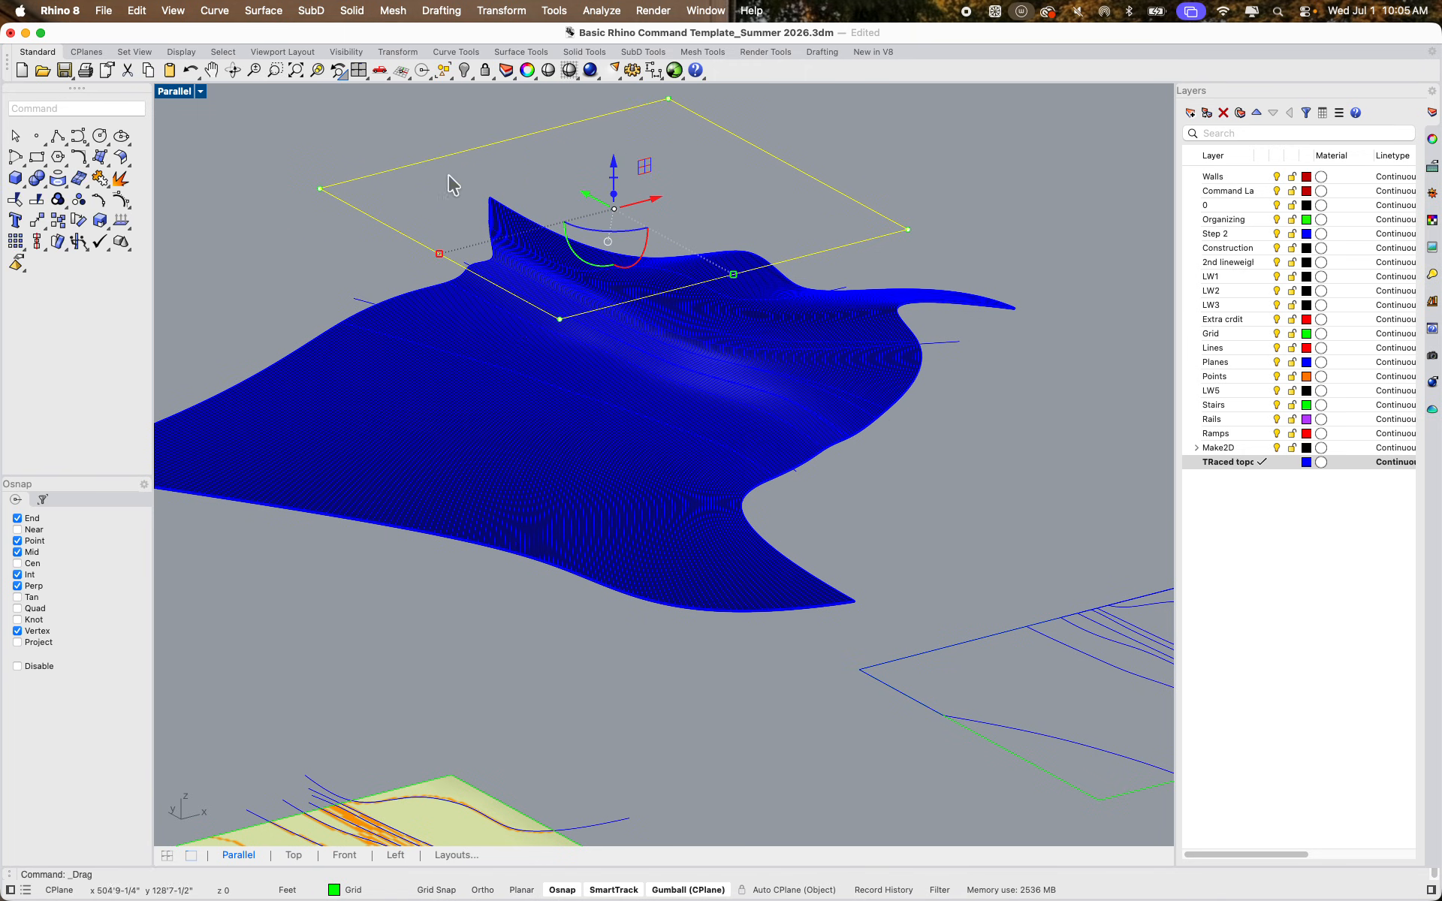
WireCut the terrain solid through in the Z direction with the raised boundary square, and delete the piece outside the square
text(wire)
key(Return)
click(597, 467)
key(Return)
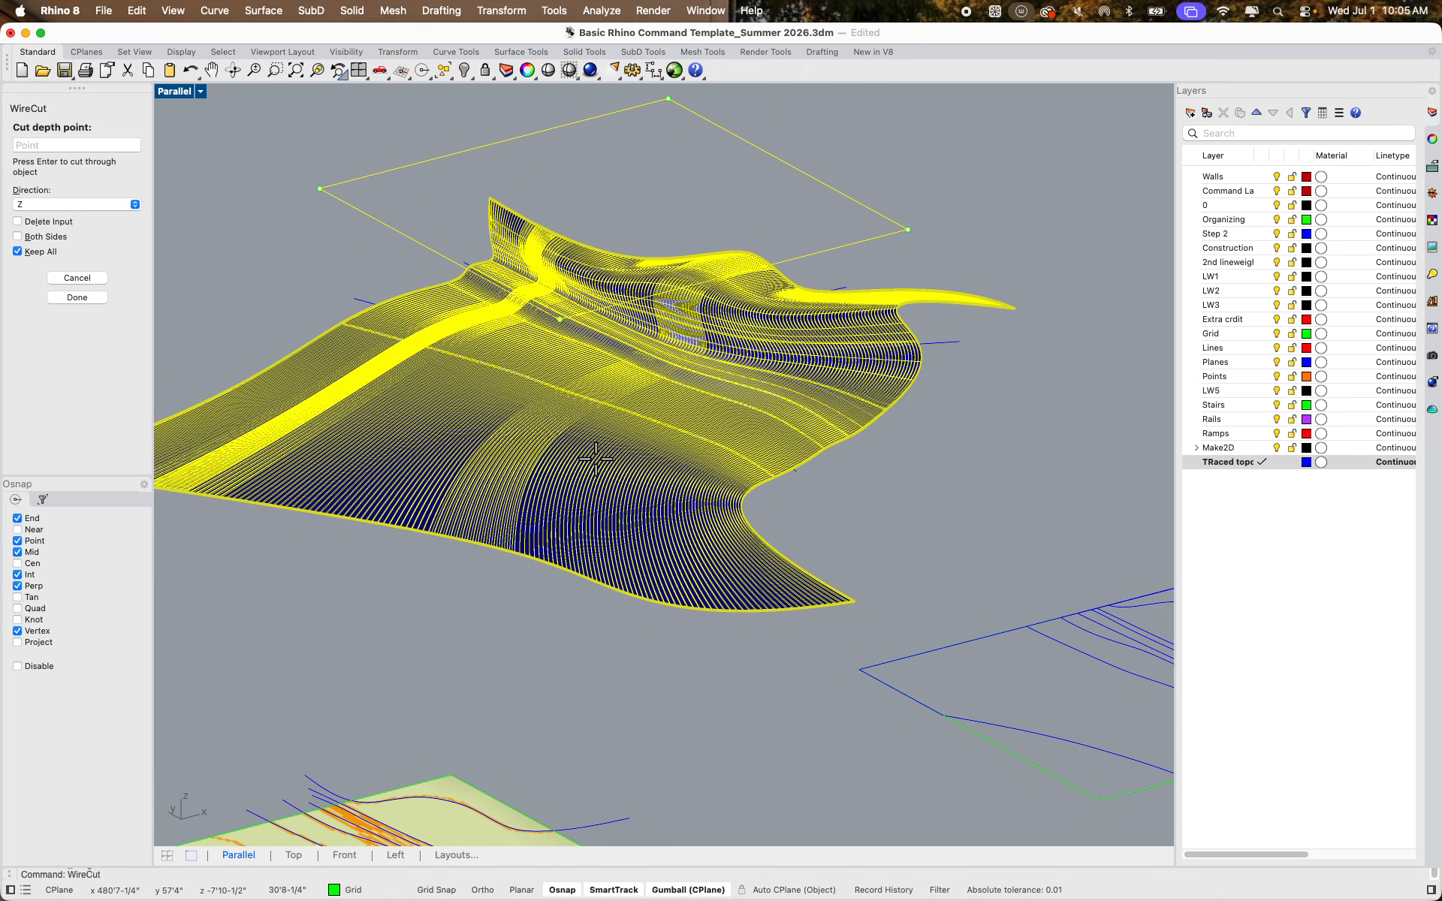
click(573, 709)
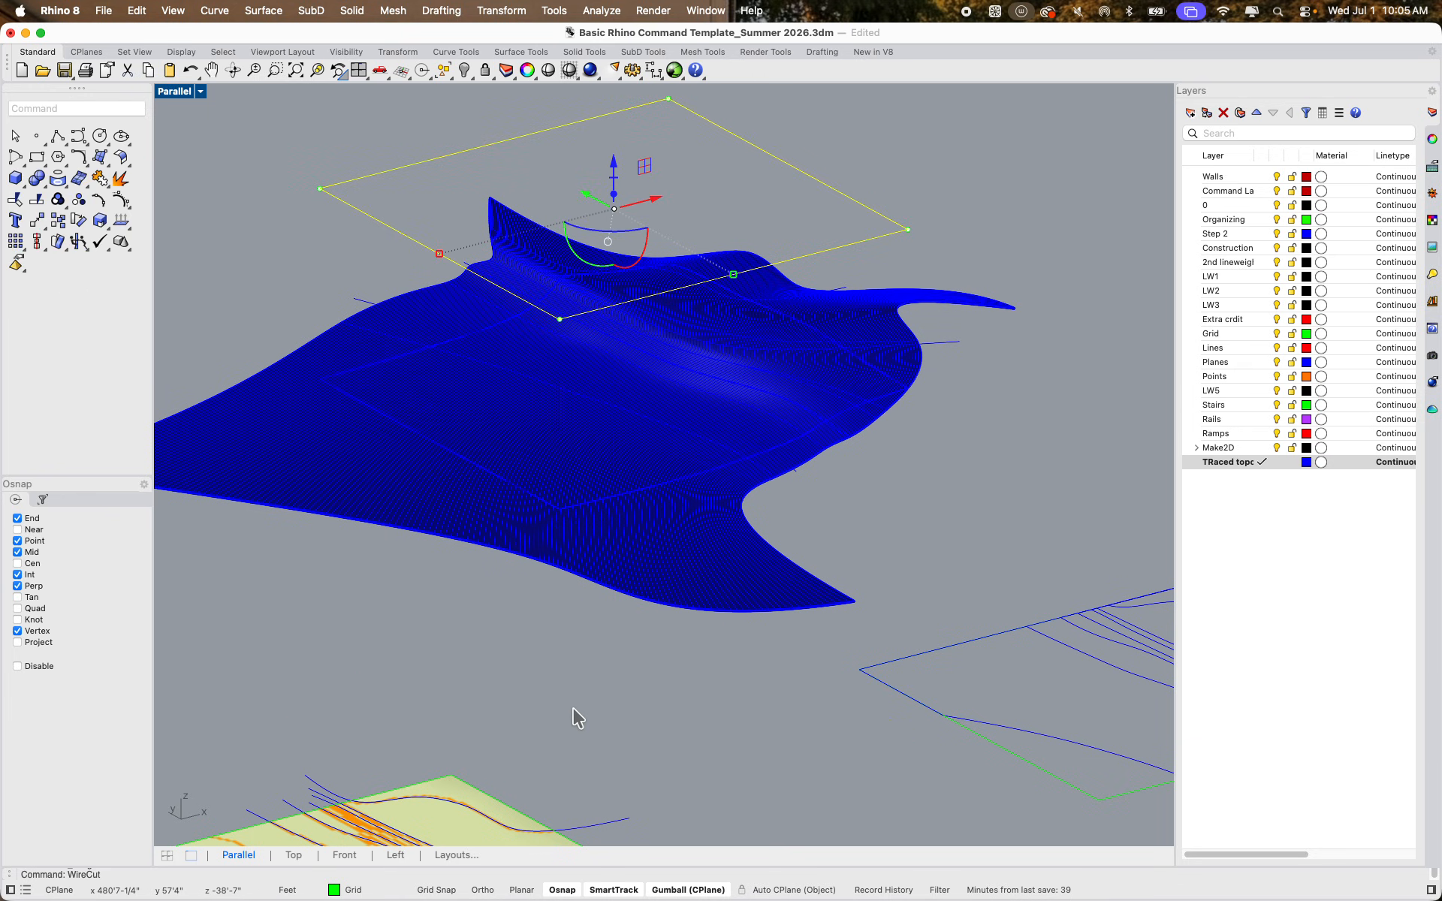
click(499, 541)
key(Delete)
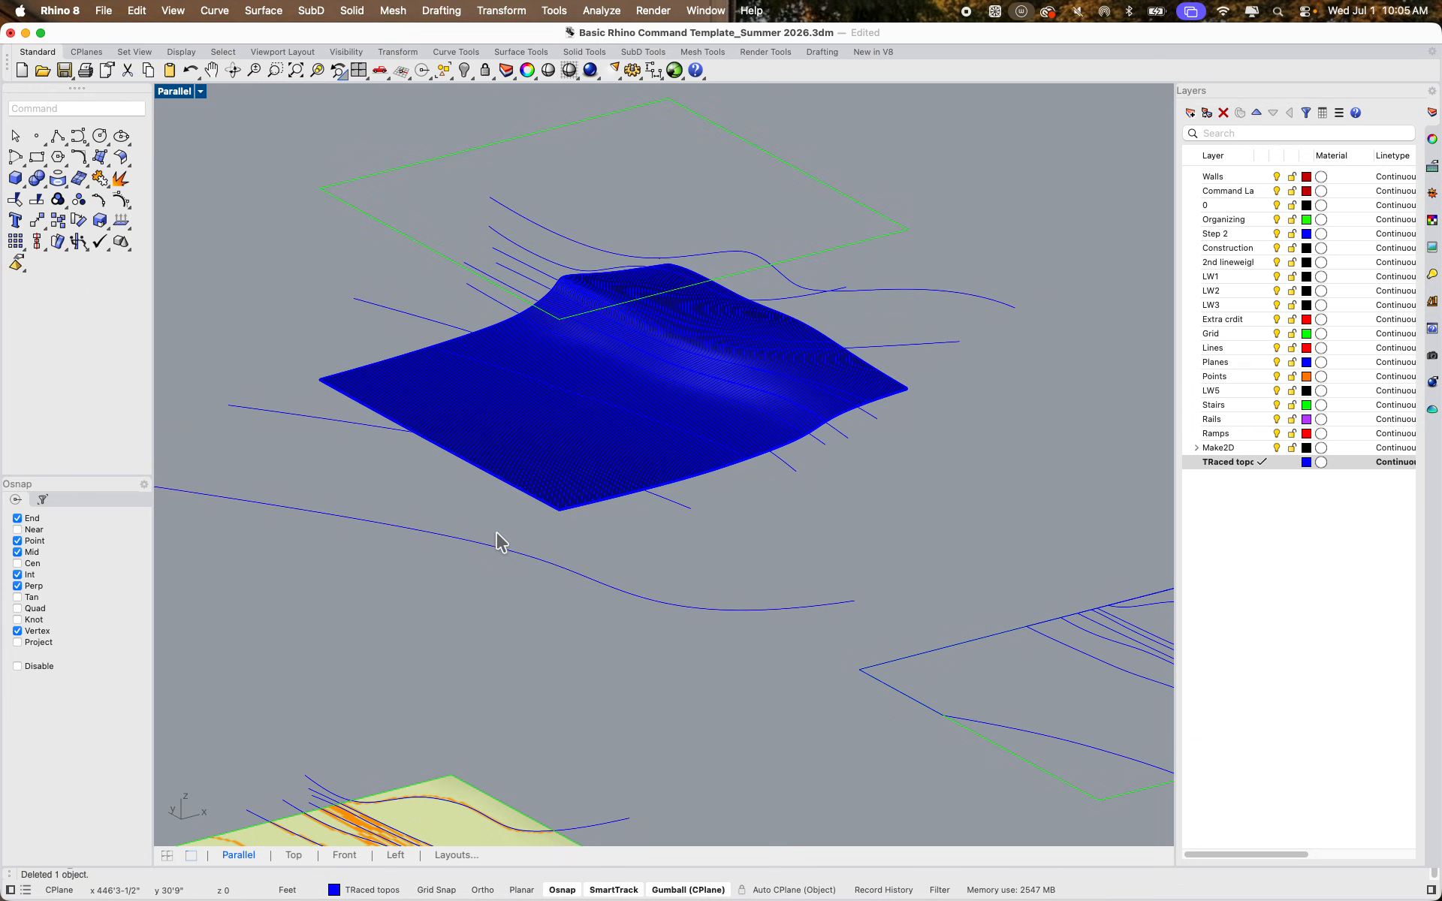
Examine the trimmed smooth terrain and compare it with the stepped terrain model from several sides
shift+right_drag(677, 496, 623, 559)
scroll(626, 560, down, 11)
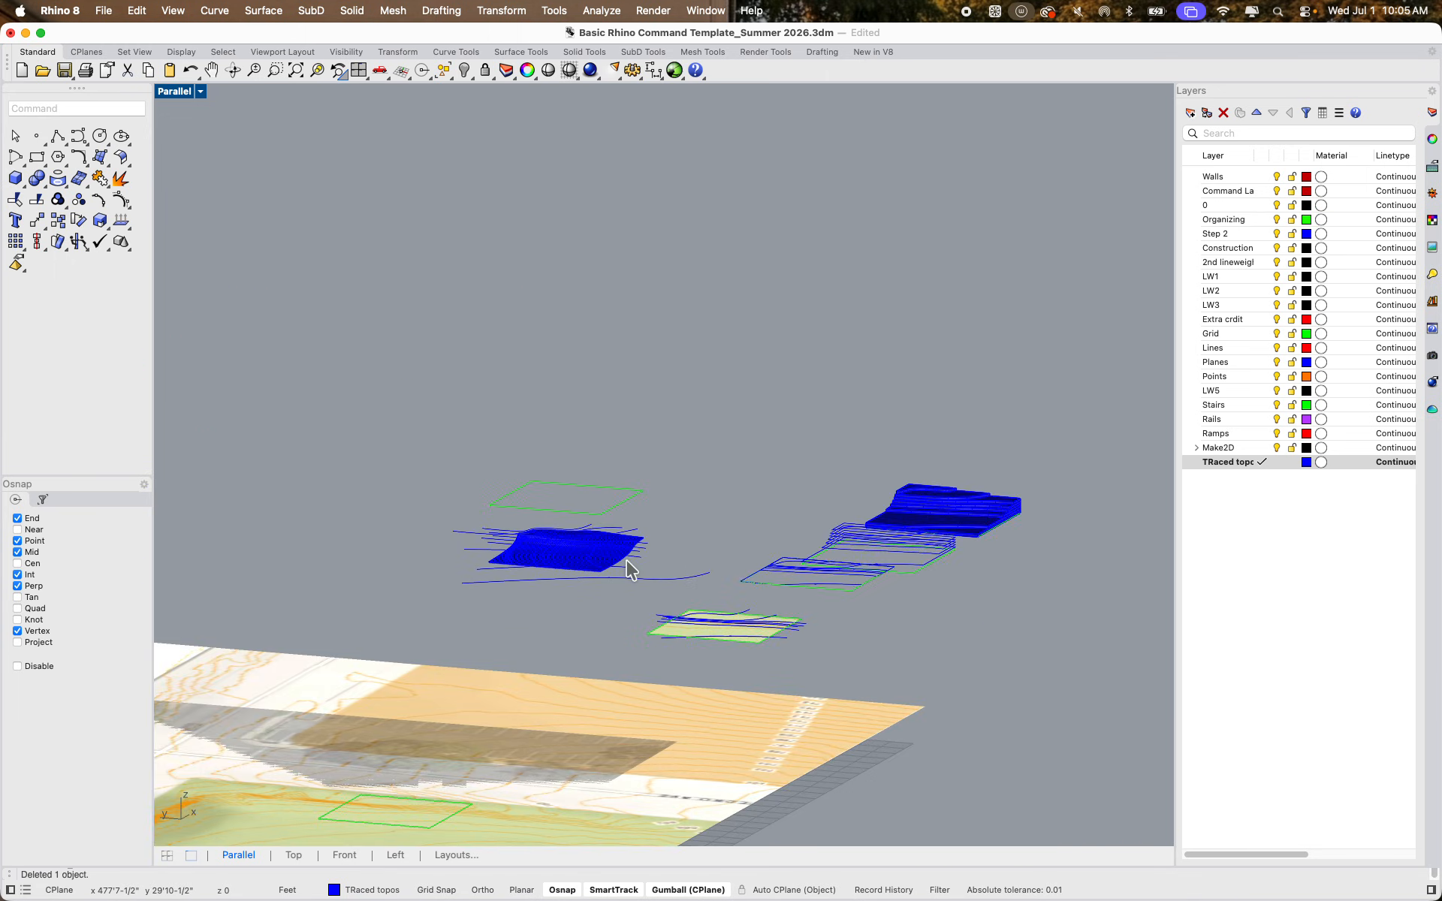
shift+right_drag(772, 534, 584, 583)
scroll(660, 563, up, 12)
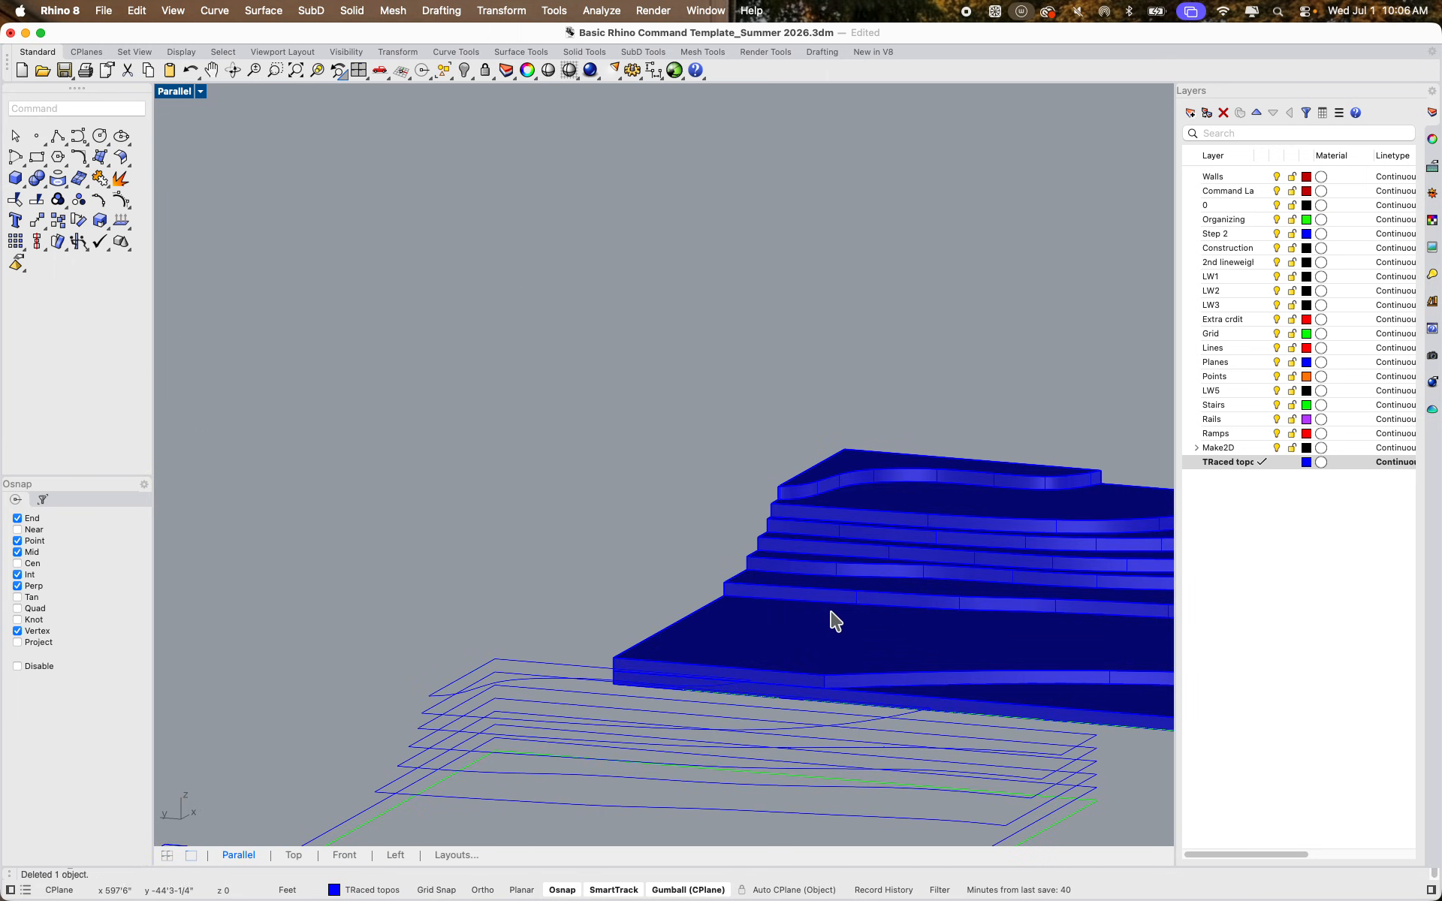
scroll(837, 614, down, 14)
shift+right_drag(686, 628, 860, 593)
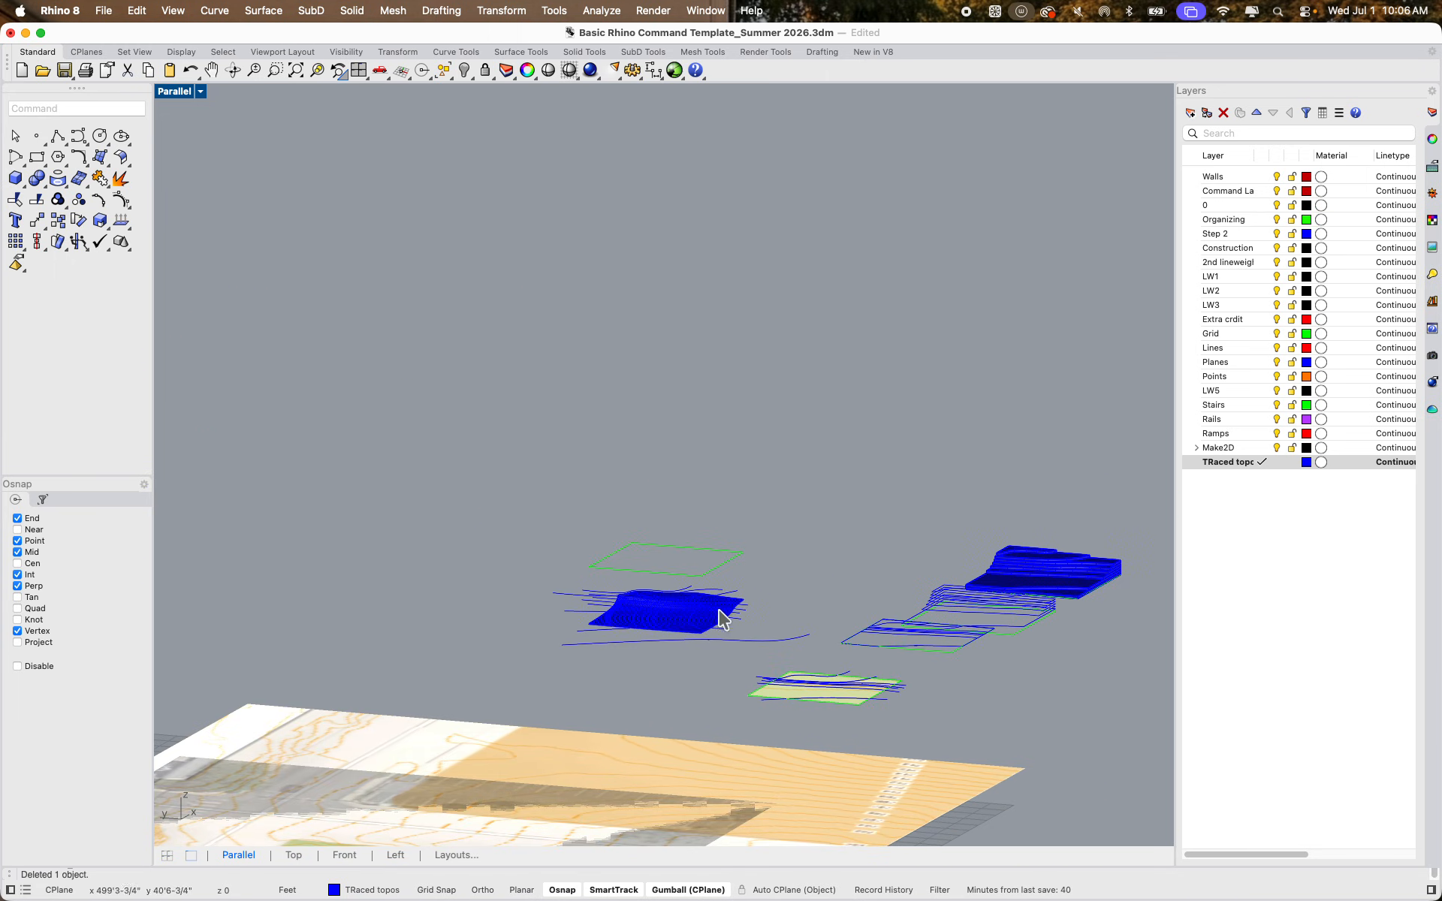
scroll(669, 614, up, 14)
shift+right_drag(658, 617, 713, 566)
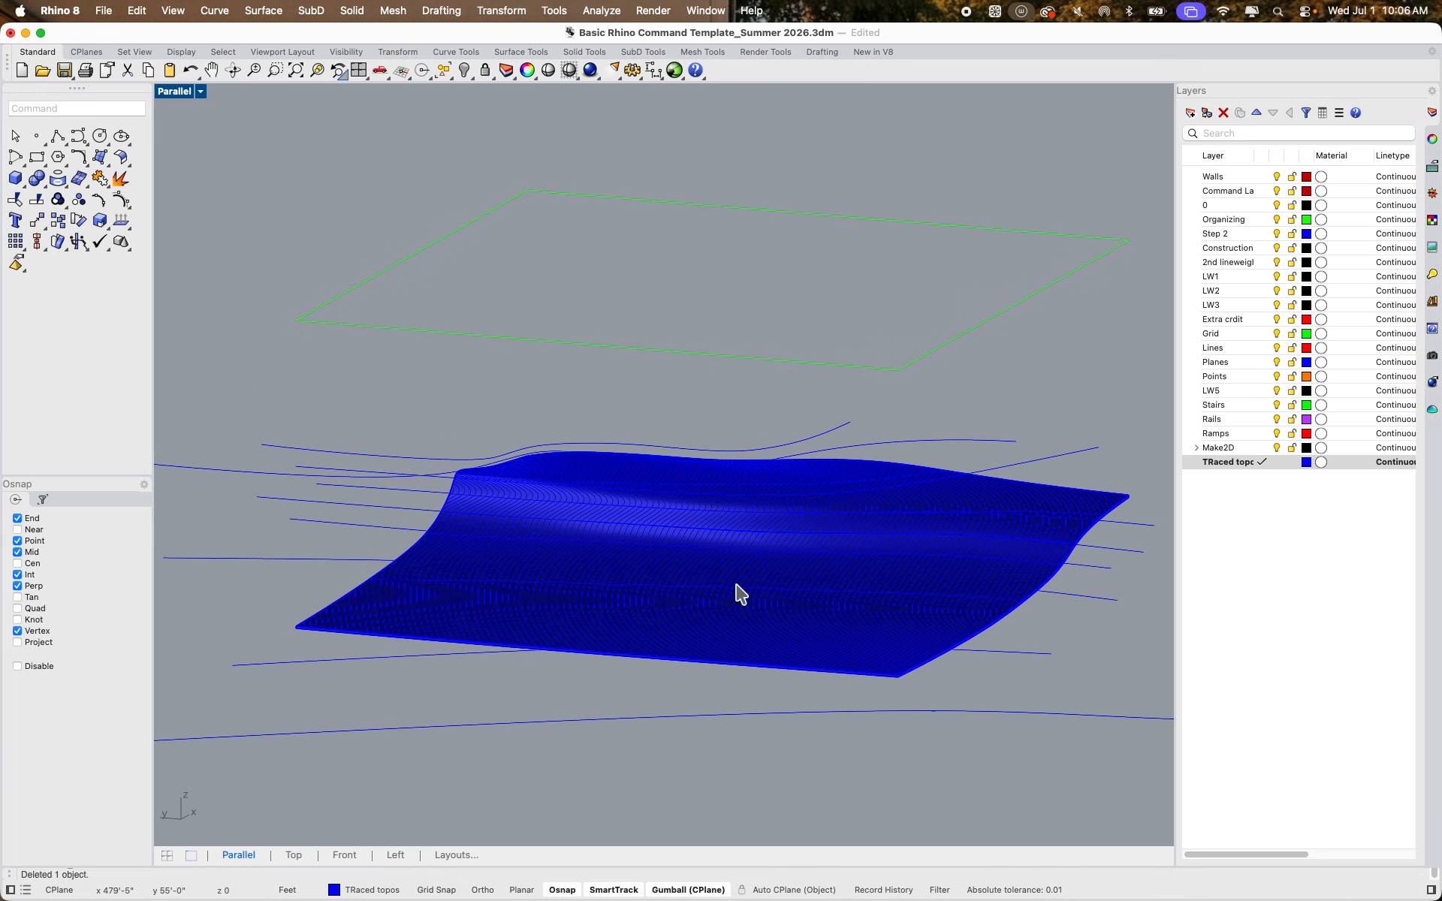
shift+right_drag(736, 611, 962, 608)
Set the viewport's display mode to Rendered and examine the trimmed terrain from several sides
click(693, 500)
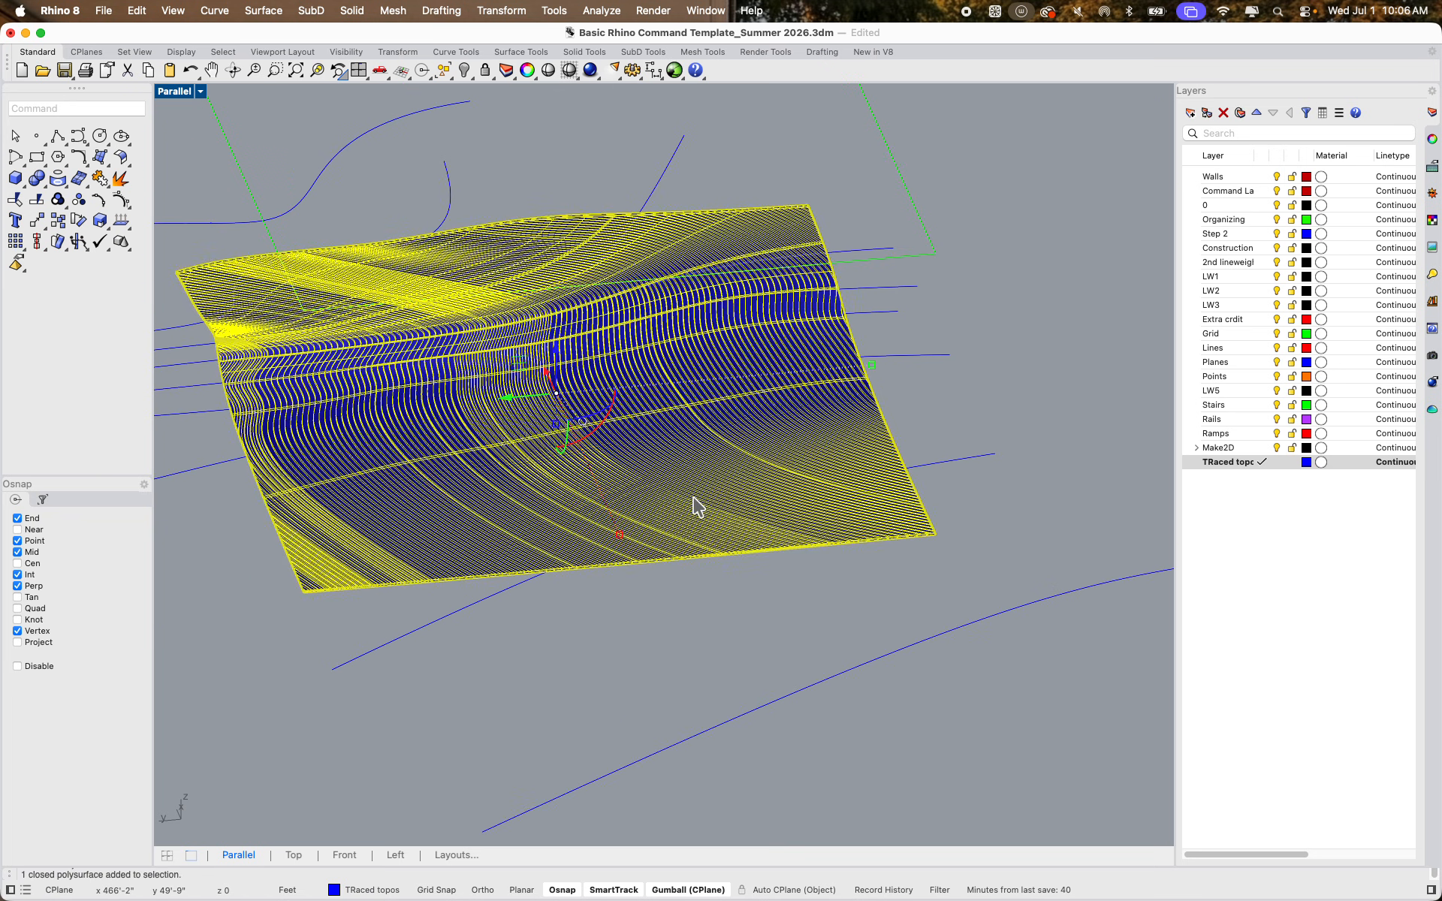
click(200, 91)
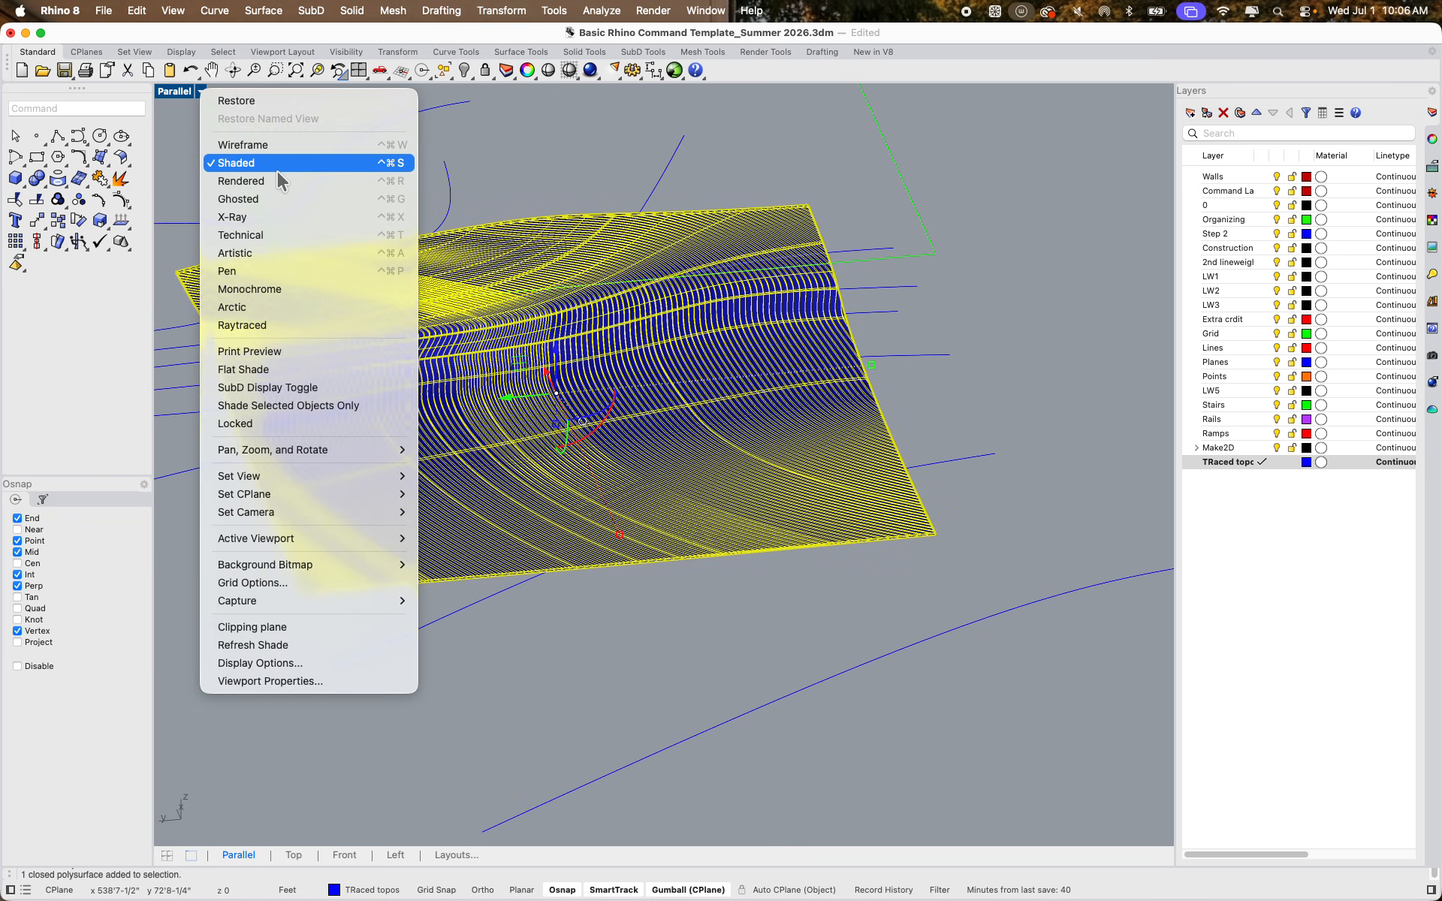
click(278, 180)
click(656, 661)
right_drag(656, 660, 709, 416)
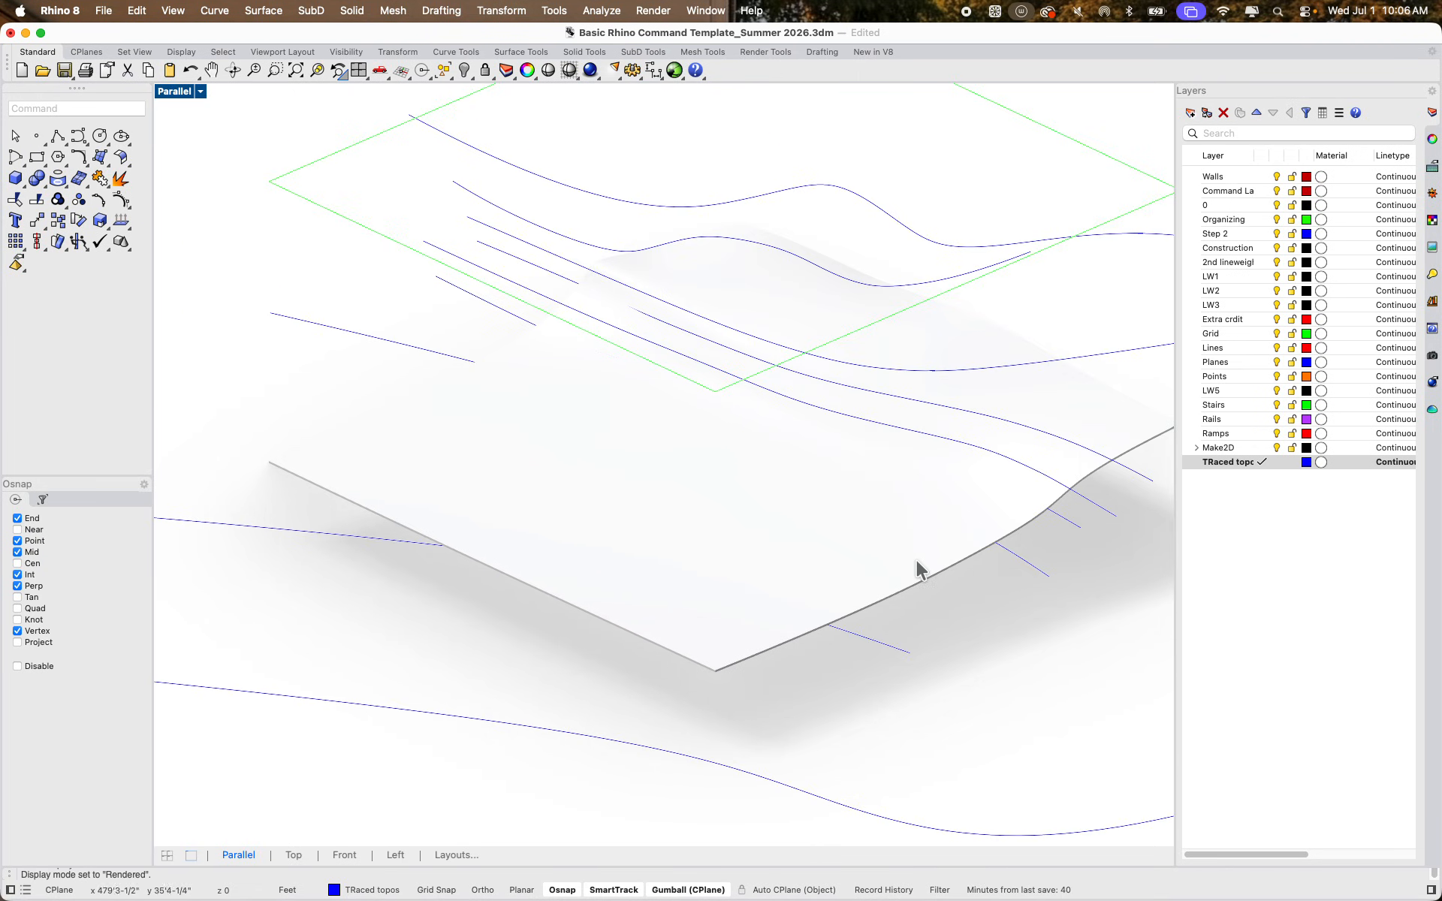
right_drag(916, 570, 290, 623)
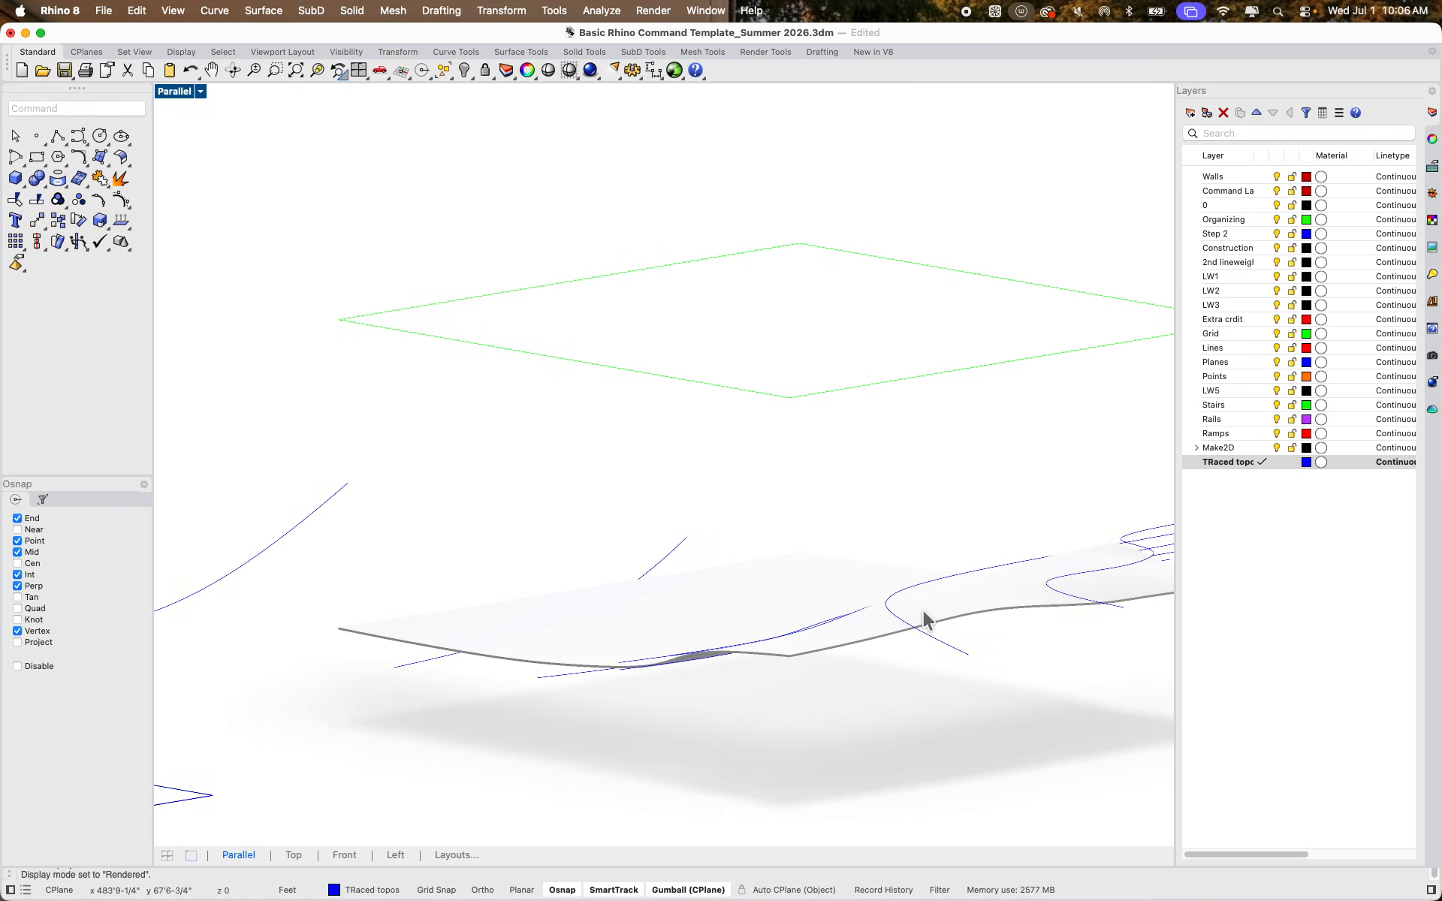
scroll(922, 611, up, 8)
scroll(736, 620, down, 15)
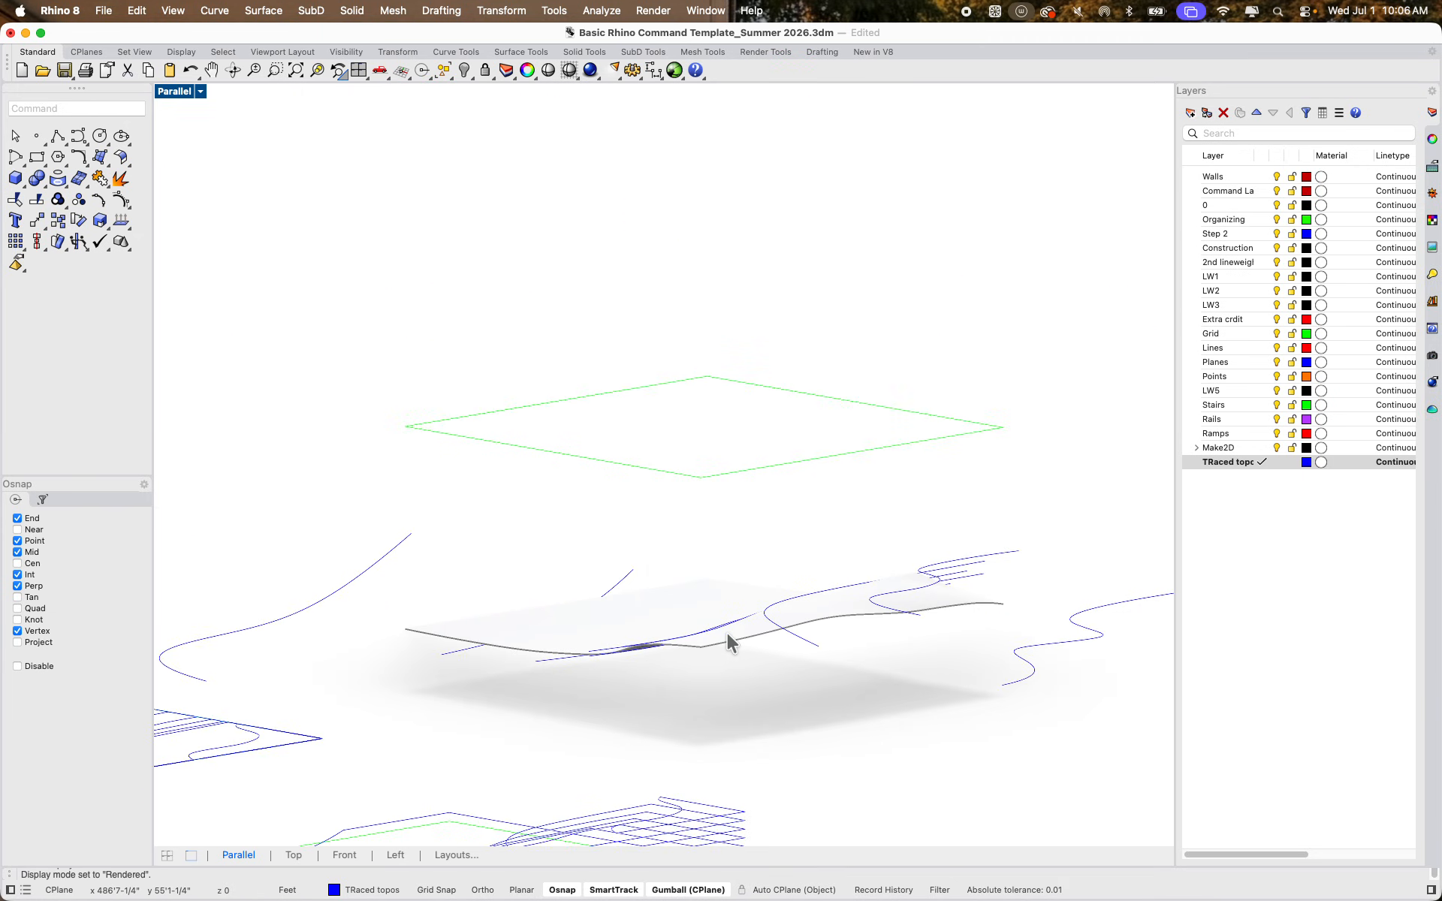
shift+right_drag(678, 664, 823, 634)
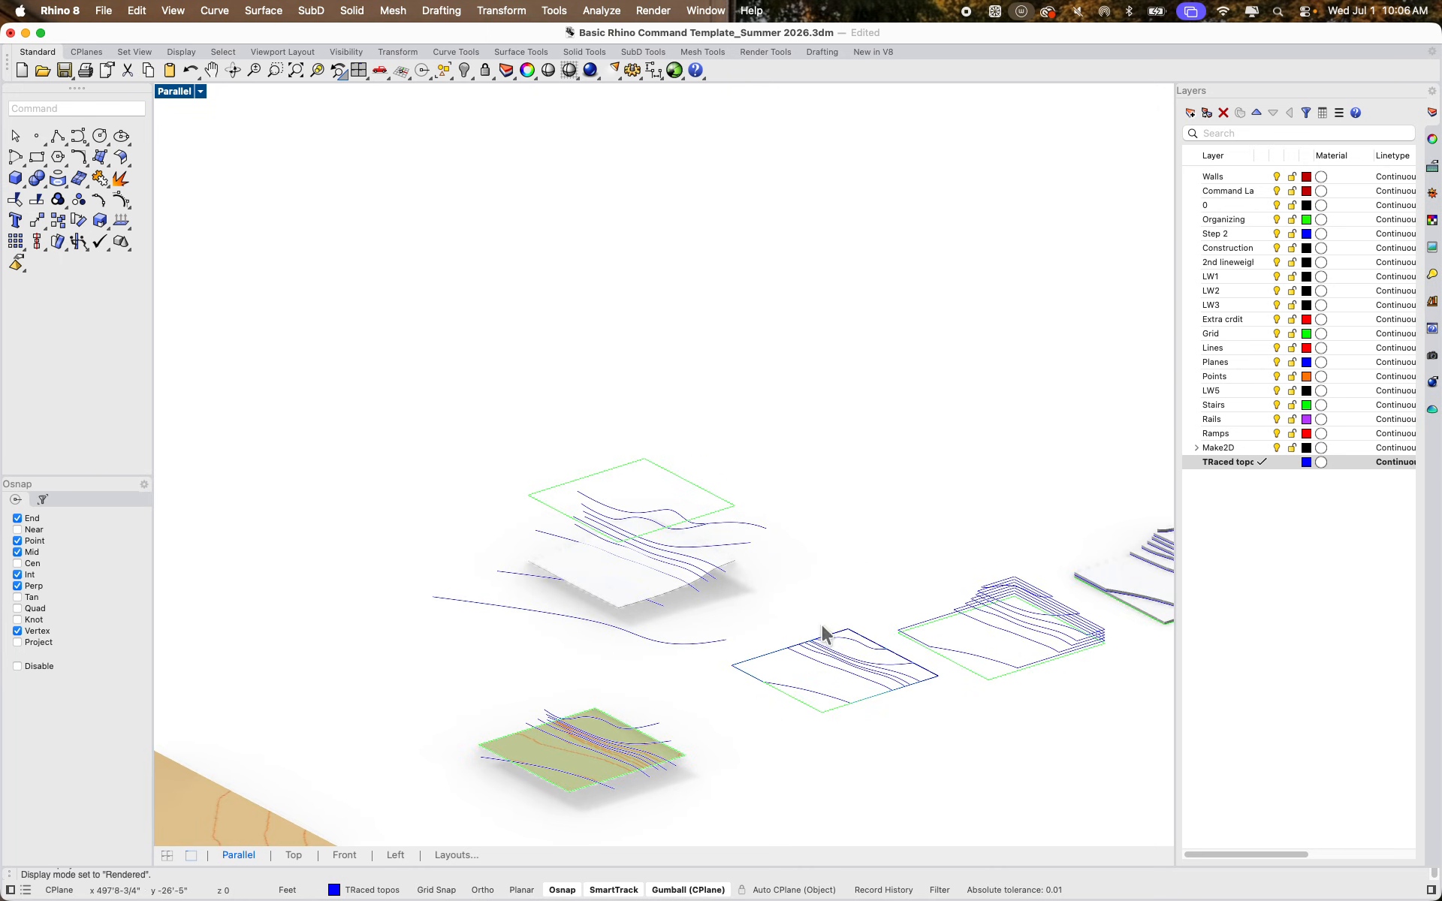
Set the Parallel viewport's display mode to Shaded and examine the stepped terrain model up close
click(200, 92)
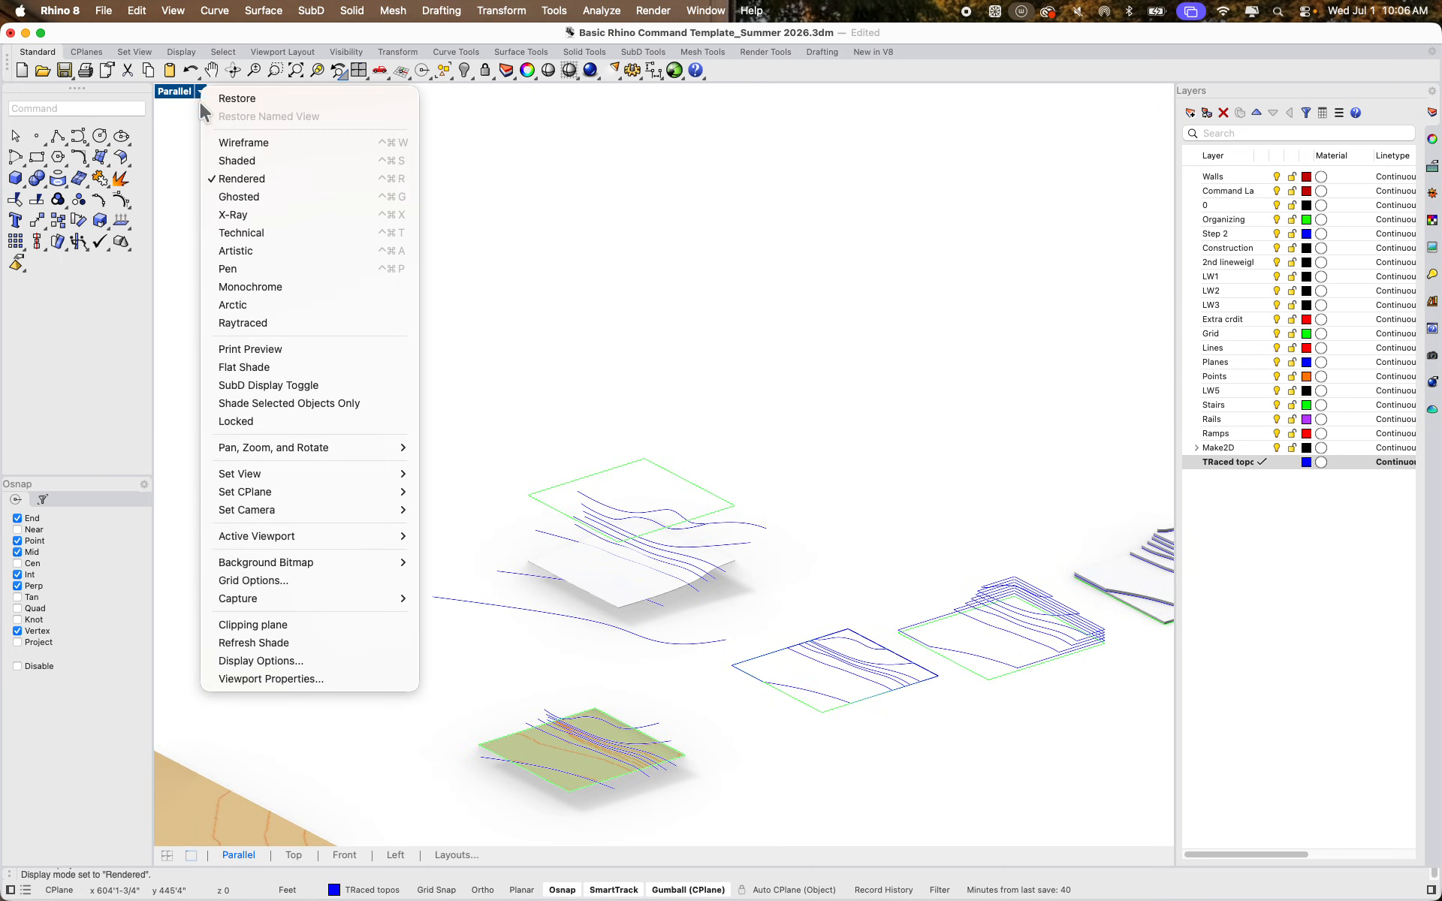
click(229, 155)
shift+right_drag(894, 483, 579, 322)
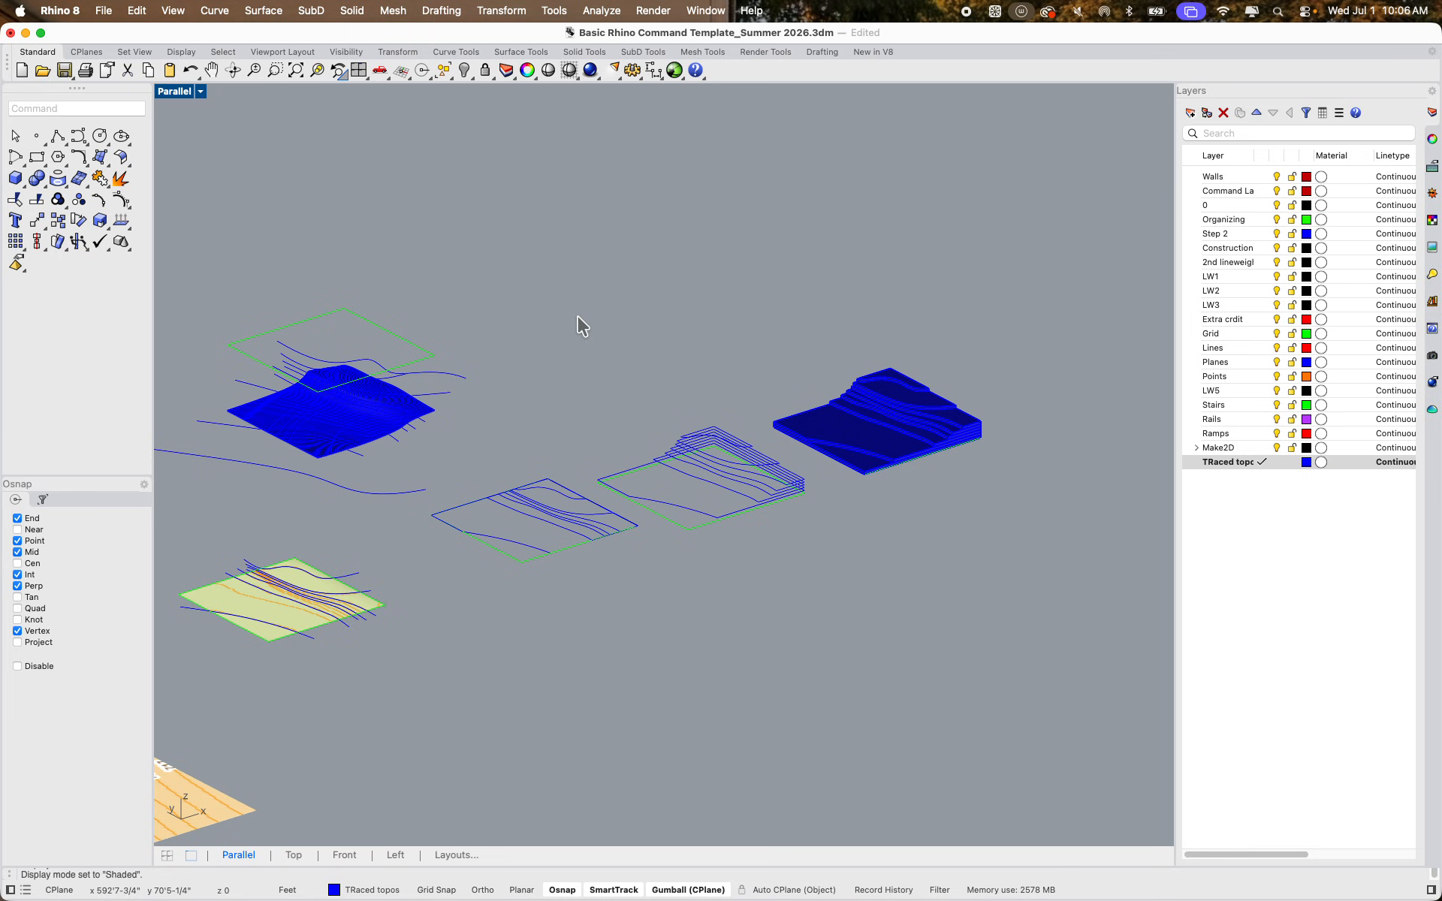
shift+right_drag(943, 388, 753, 375)
scroll(755, 383, up, 5)
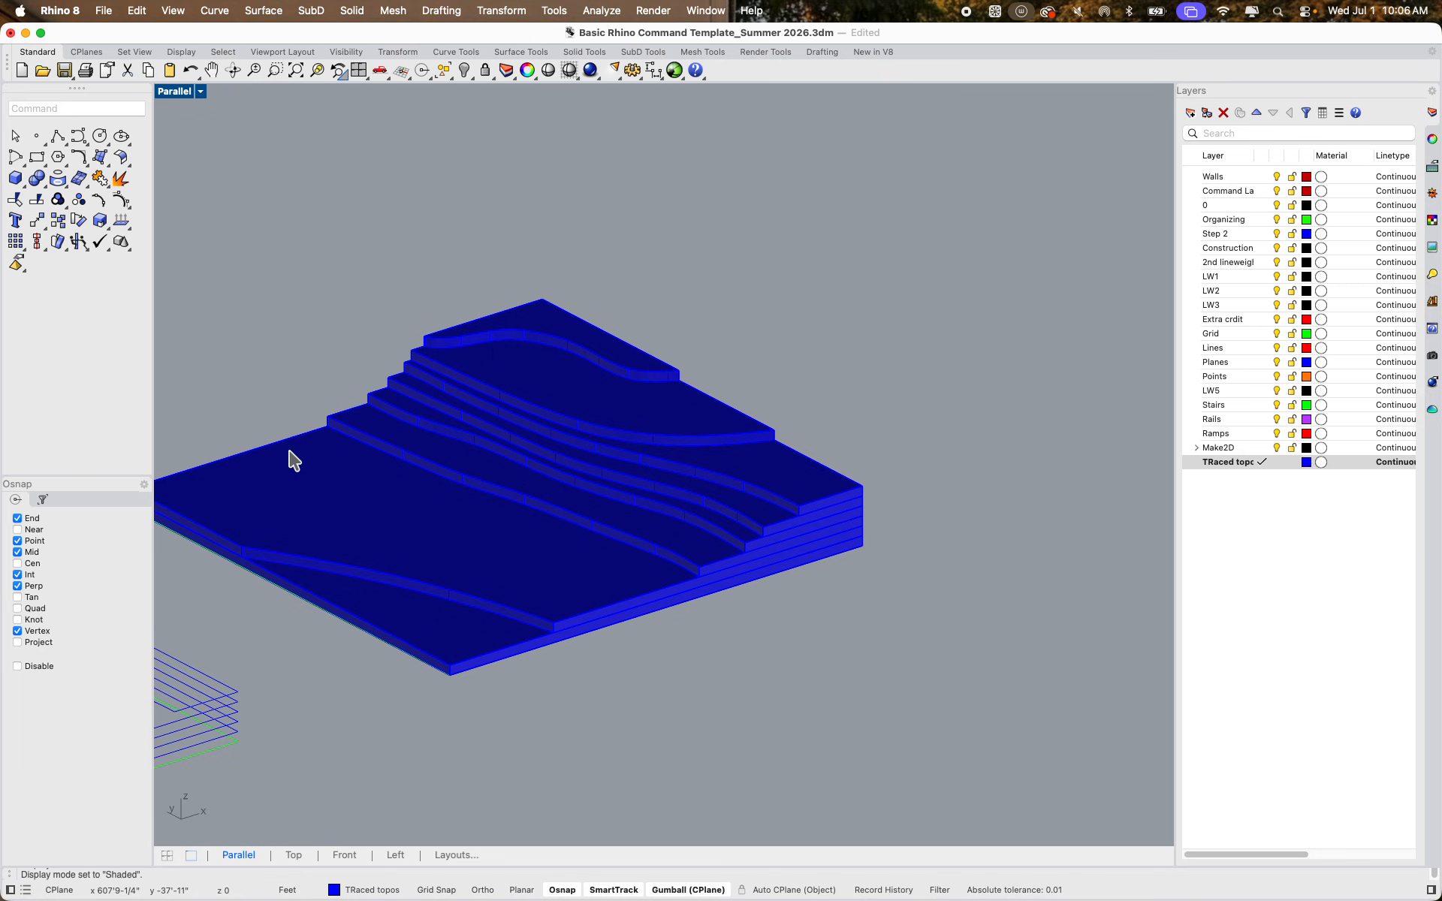
In the Top view, copy the trimmed smooth terrain solid in the positive X direction to the empty area beyond the extended contours
double_click(182, 91)
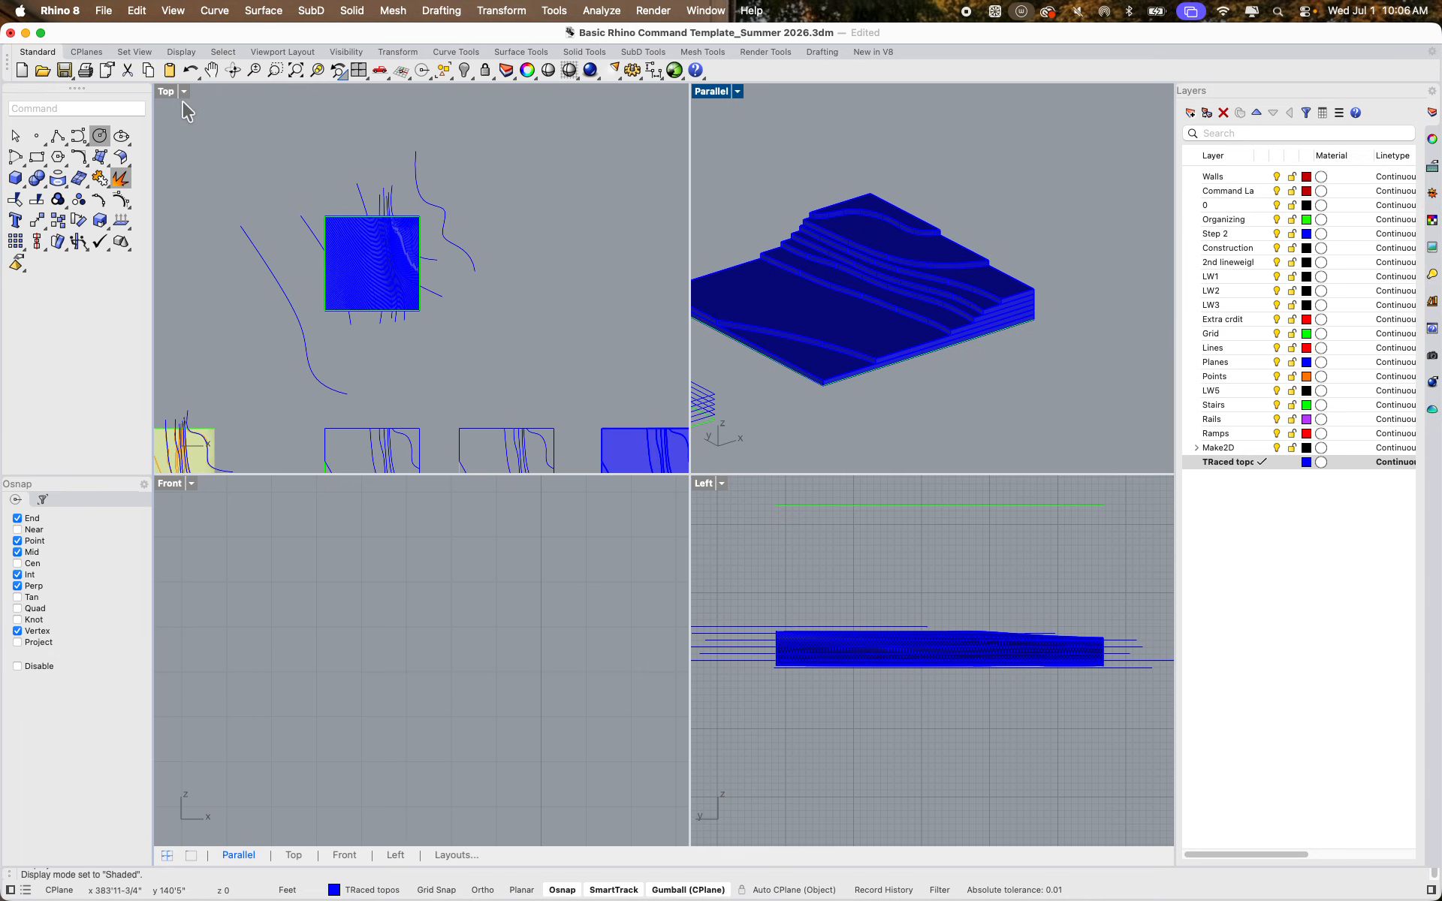
double_click(165, 91)
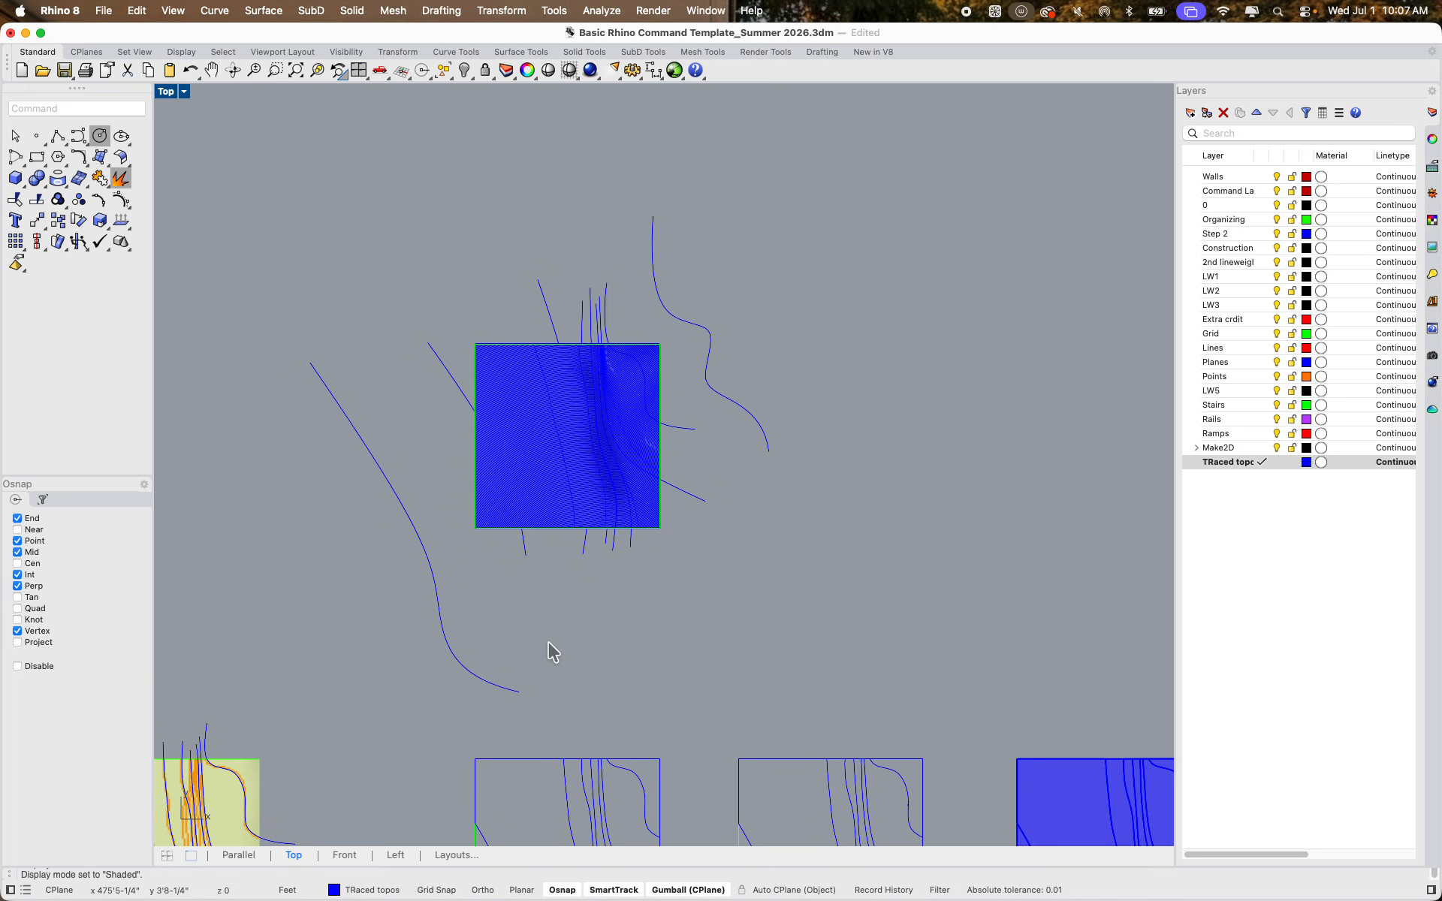
scroll(538, 515, up, 5)
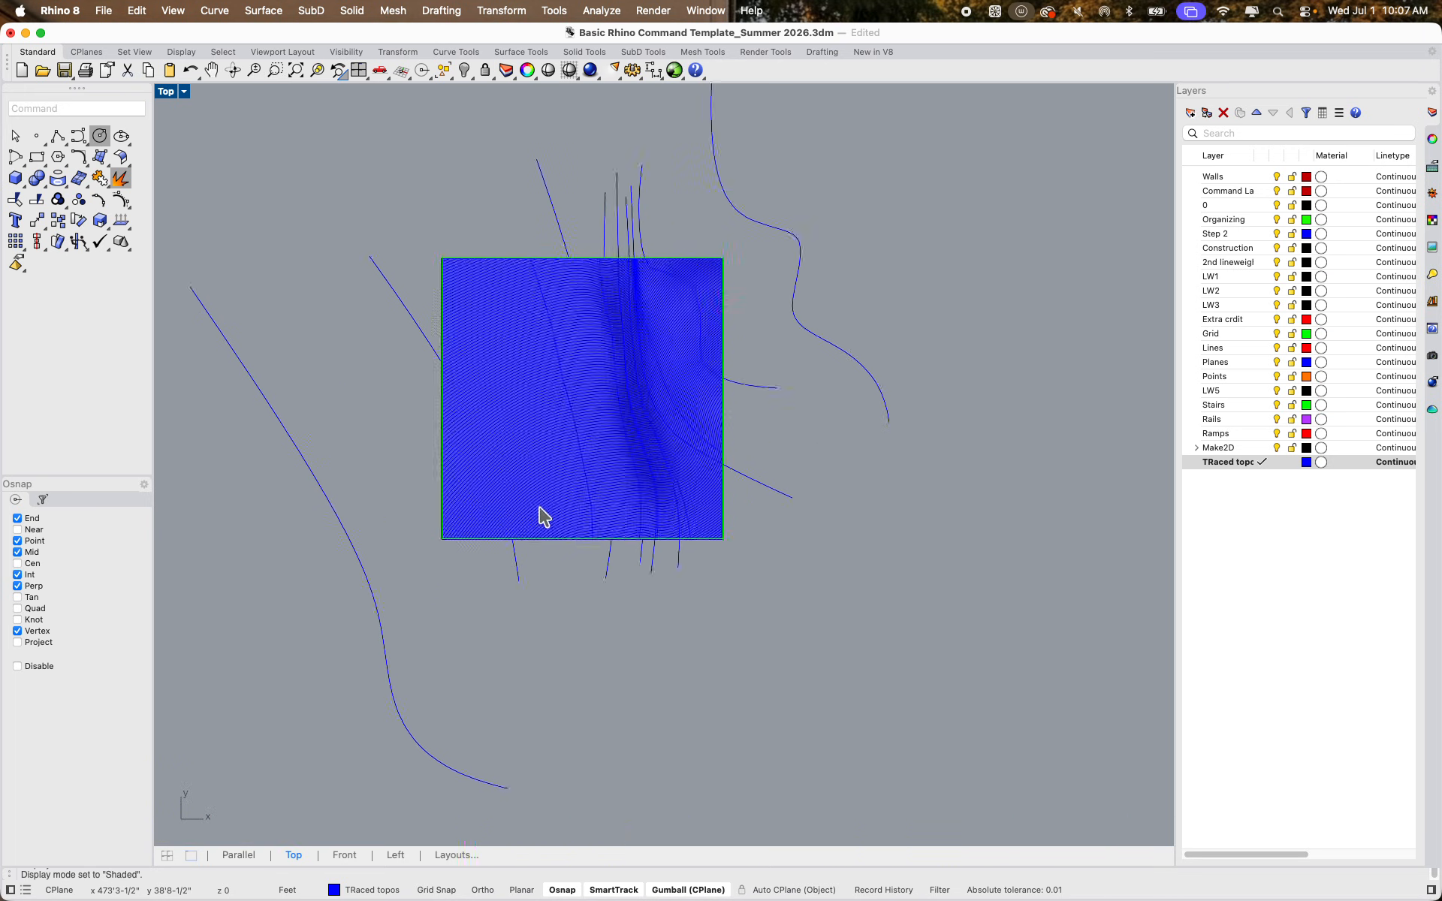
scroll(719, 531, down, 5)
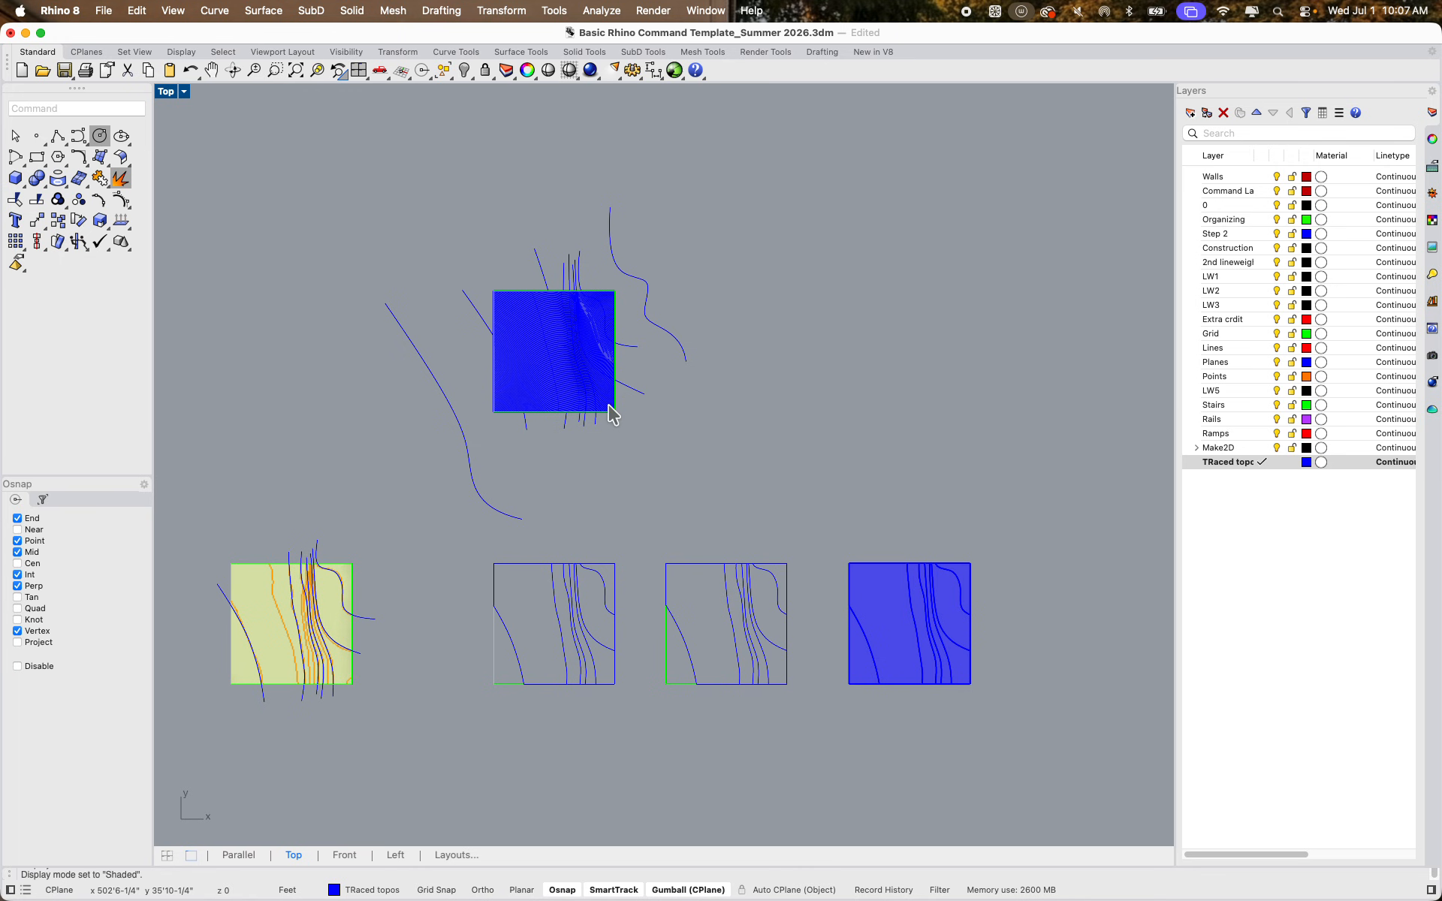
scroll(614, 414, up, 3)
scroll(618, 429, down, 3)
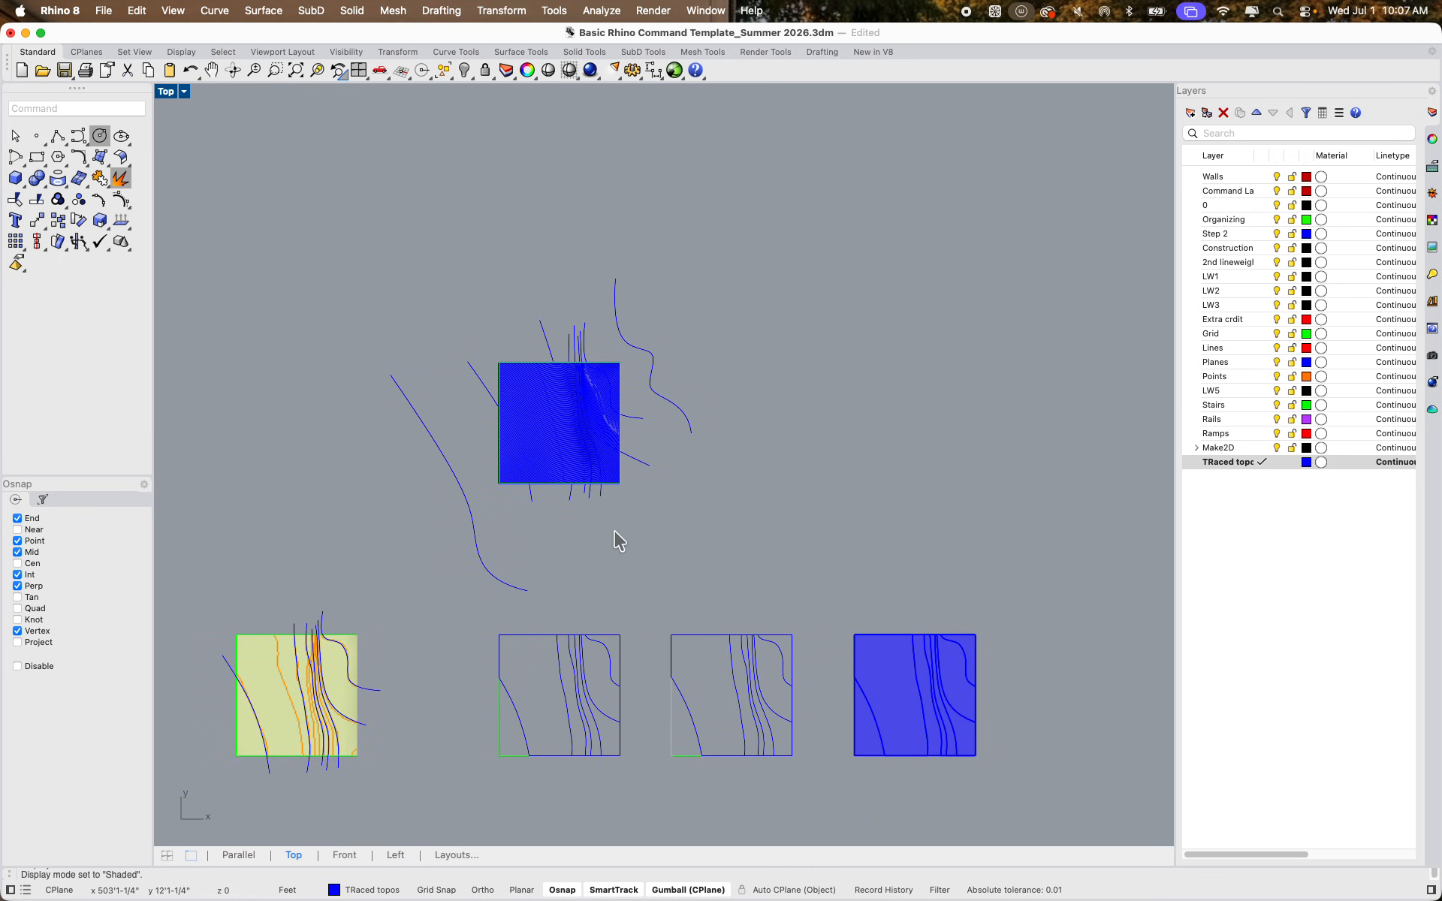
click(562, 436)
click(549, 419)
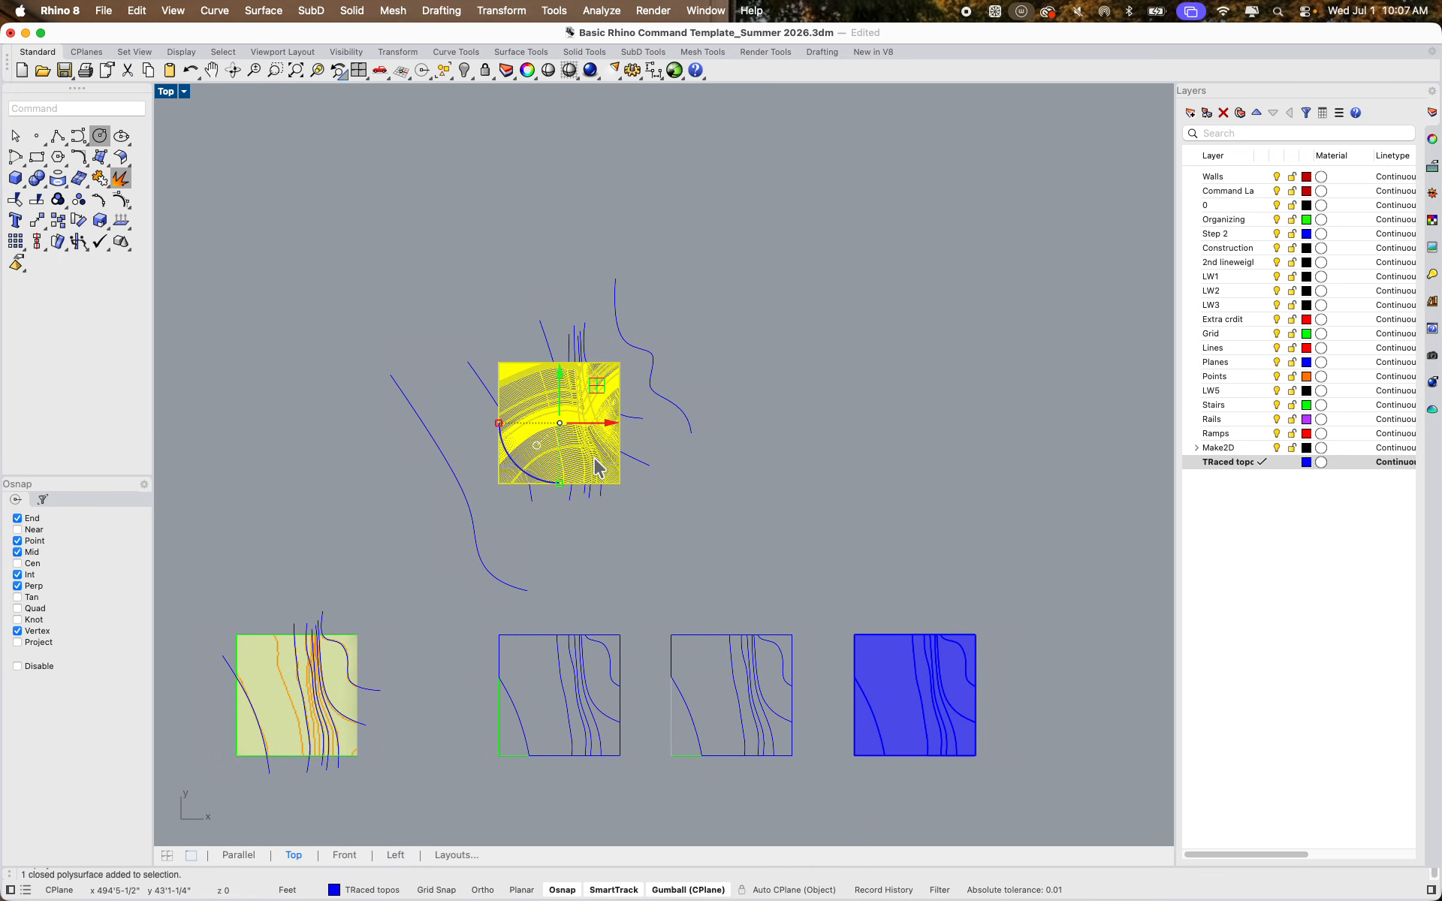
text(Copy)
key(Return)
click(575, 533)
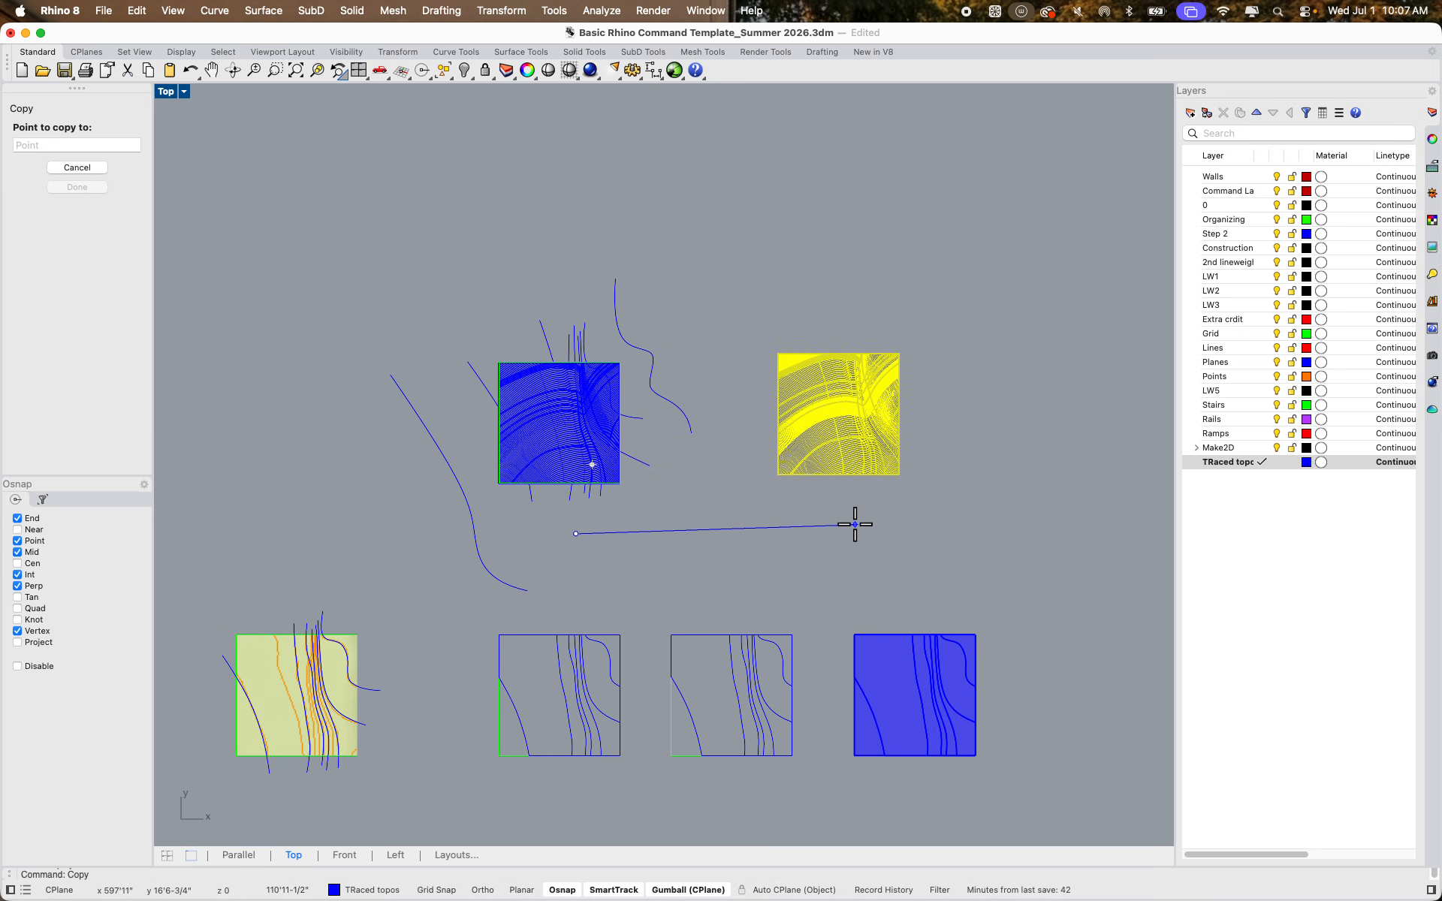
click(868, 539)
key(Return)
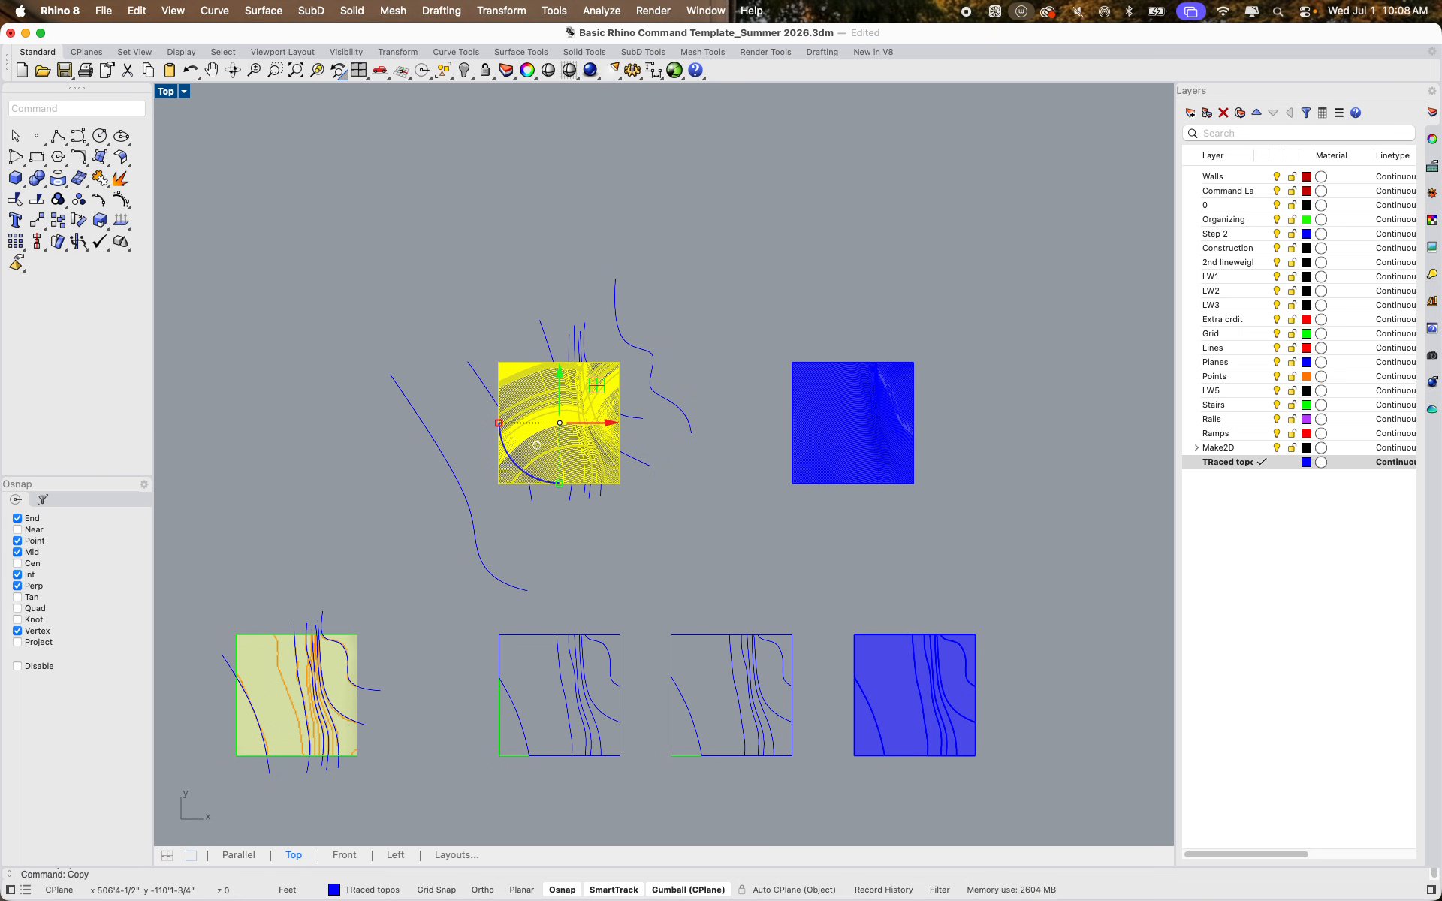
Switch to the Brave browser, search for terrain2stl in a new tab, and open the Terrain2STL site on JThatch.com
mouse_move(487, 897)
click(365, 874)
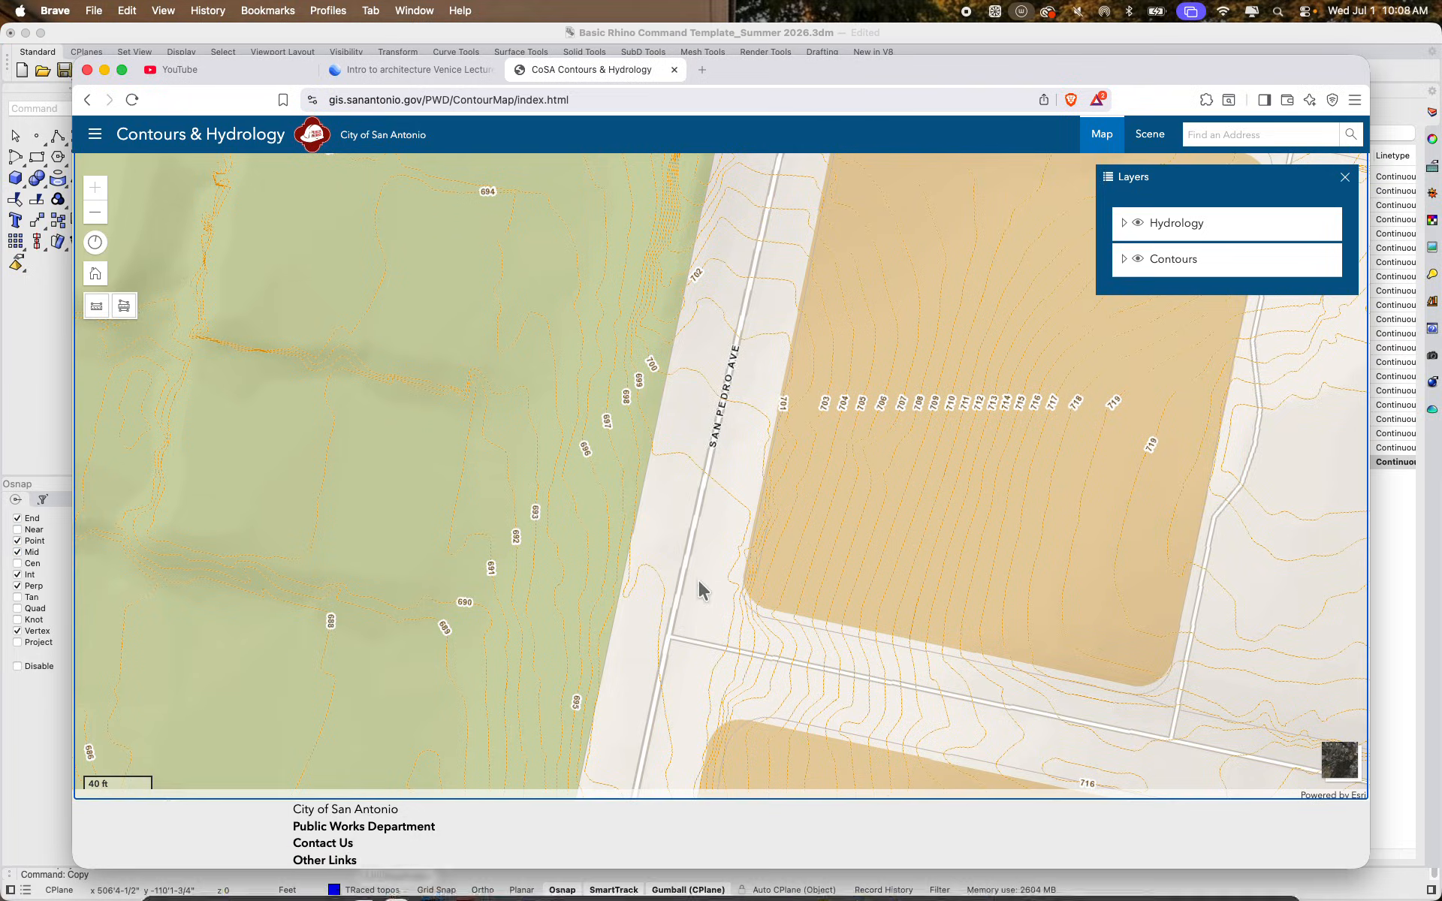
click(702, 69)
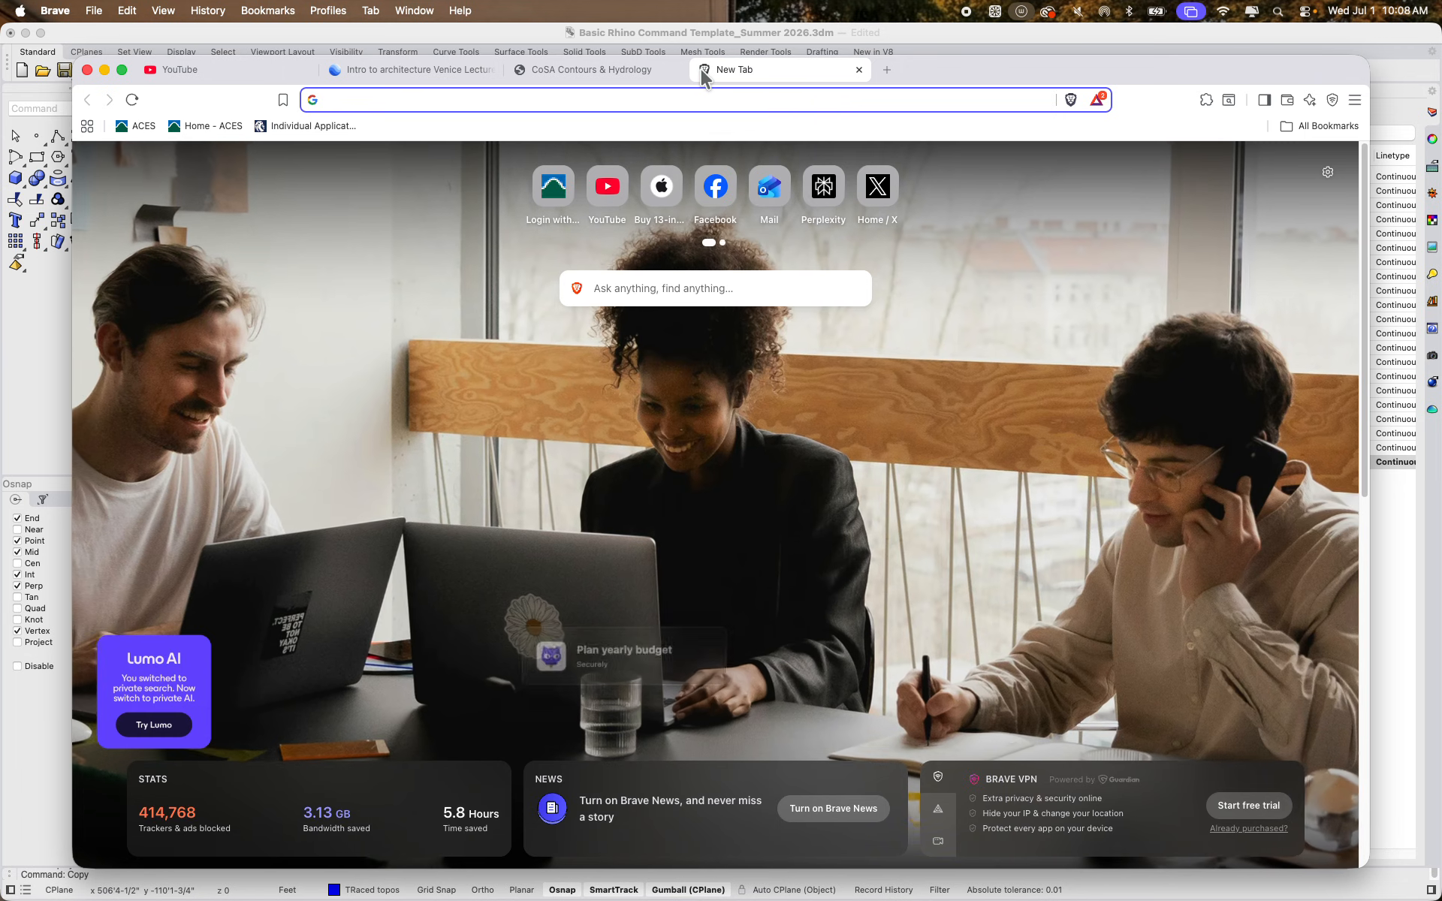
text(terr)
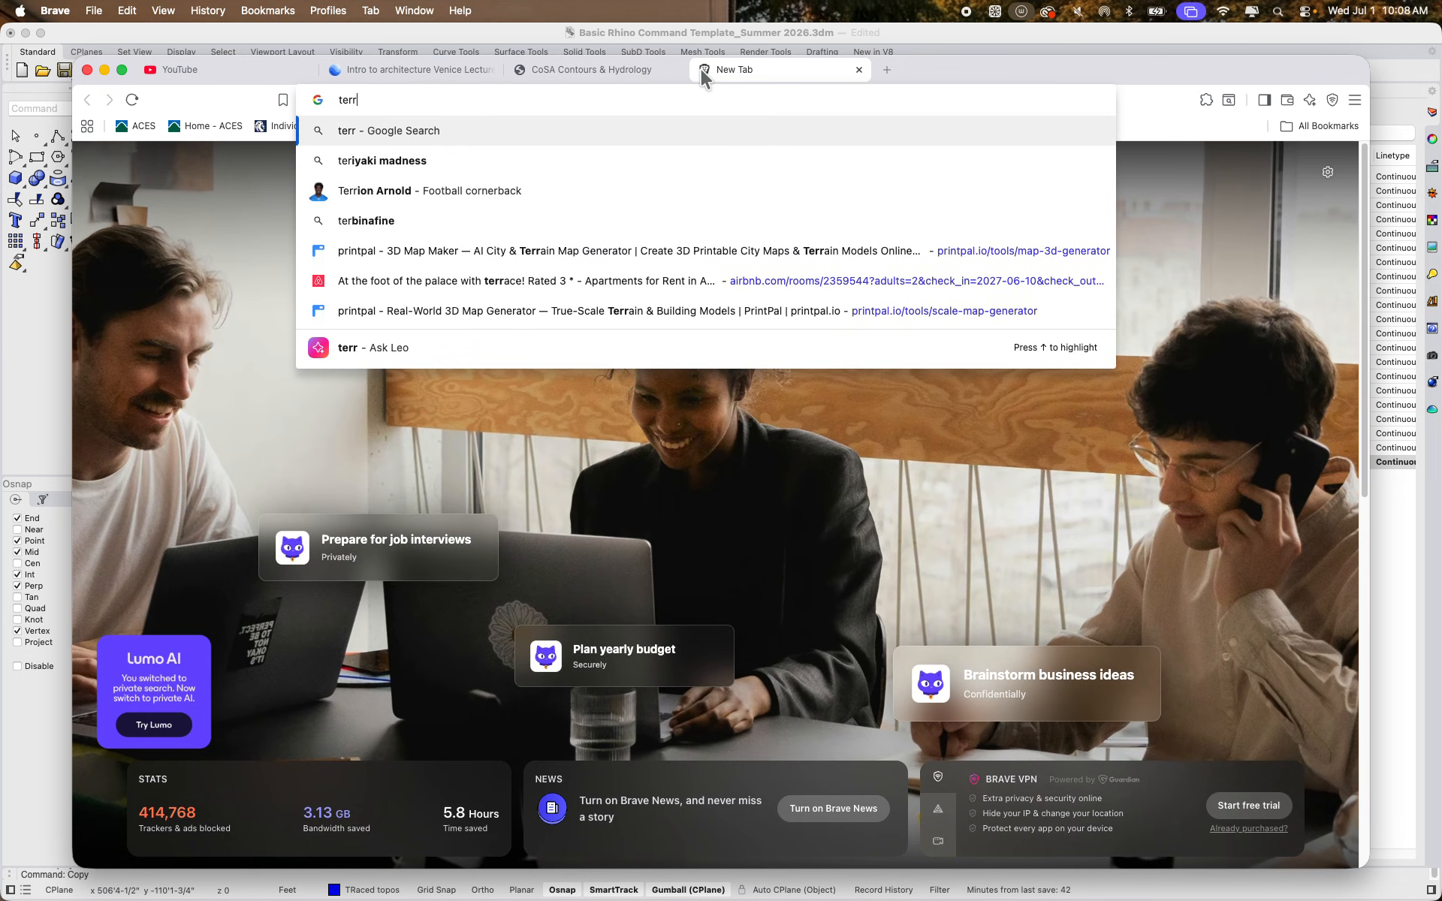
text(ain)
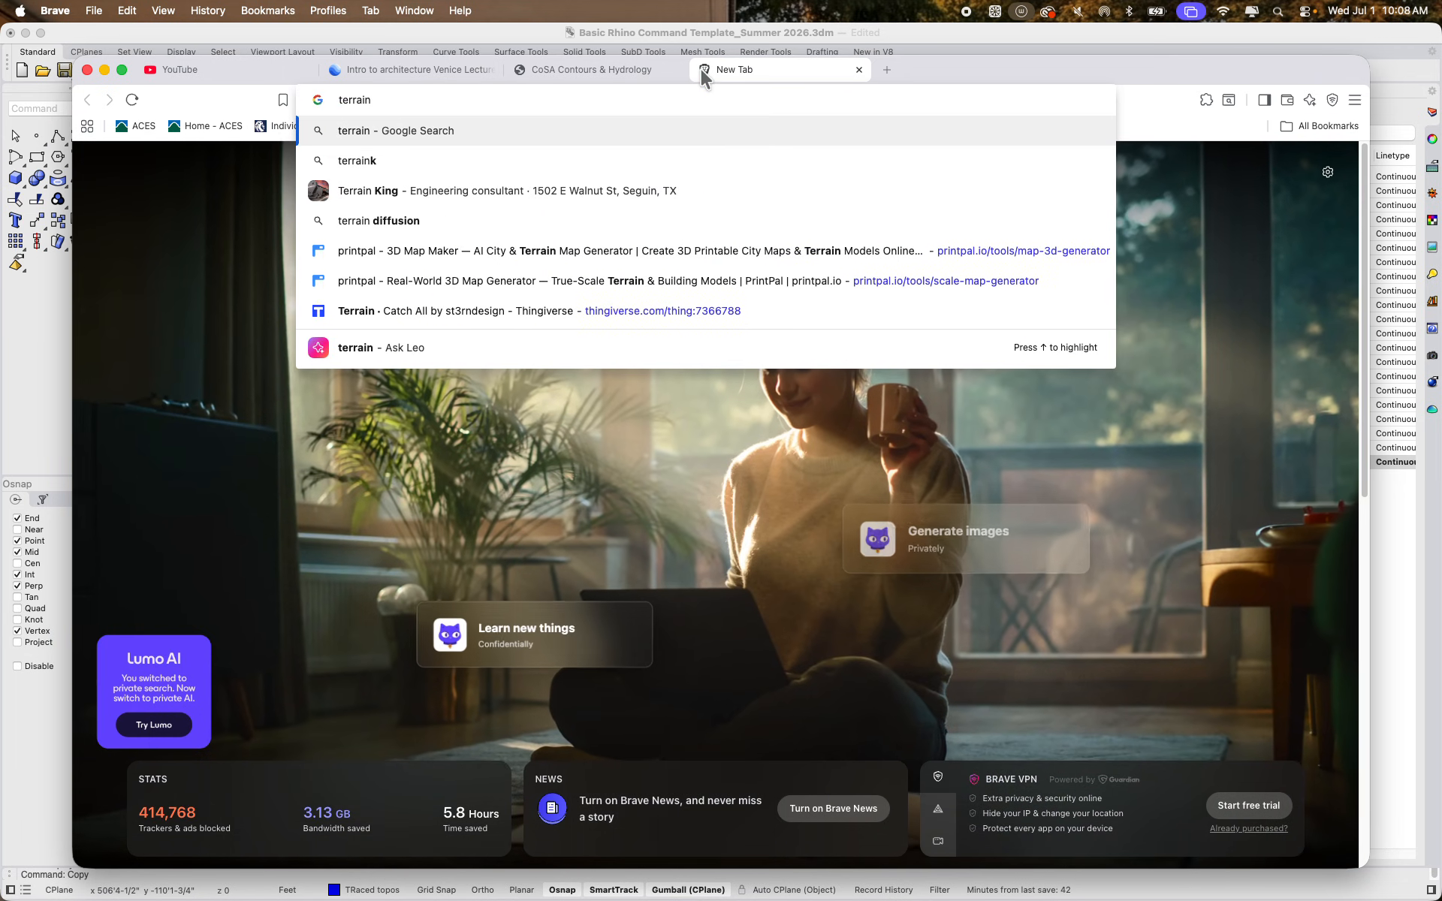
text(2)
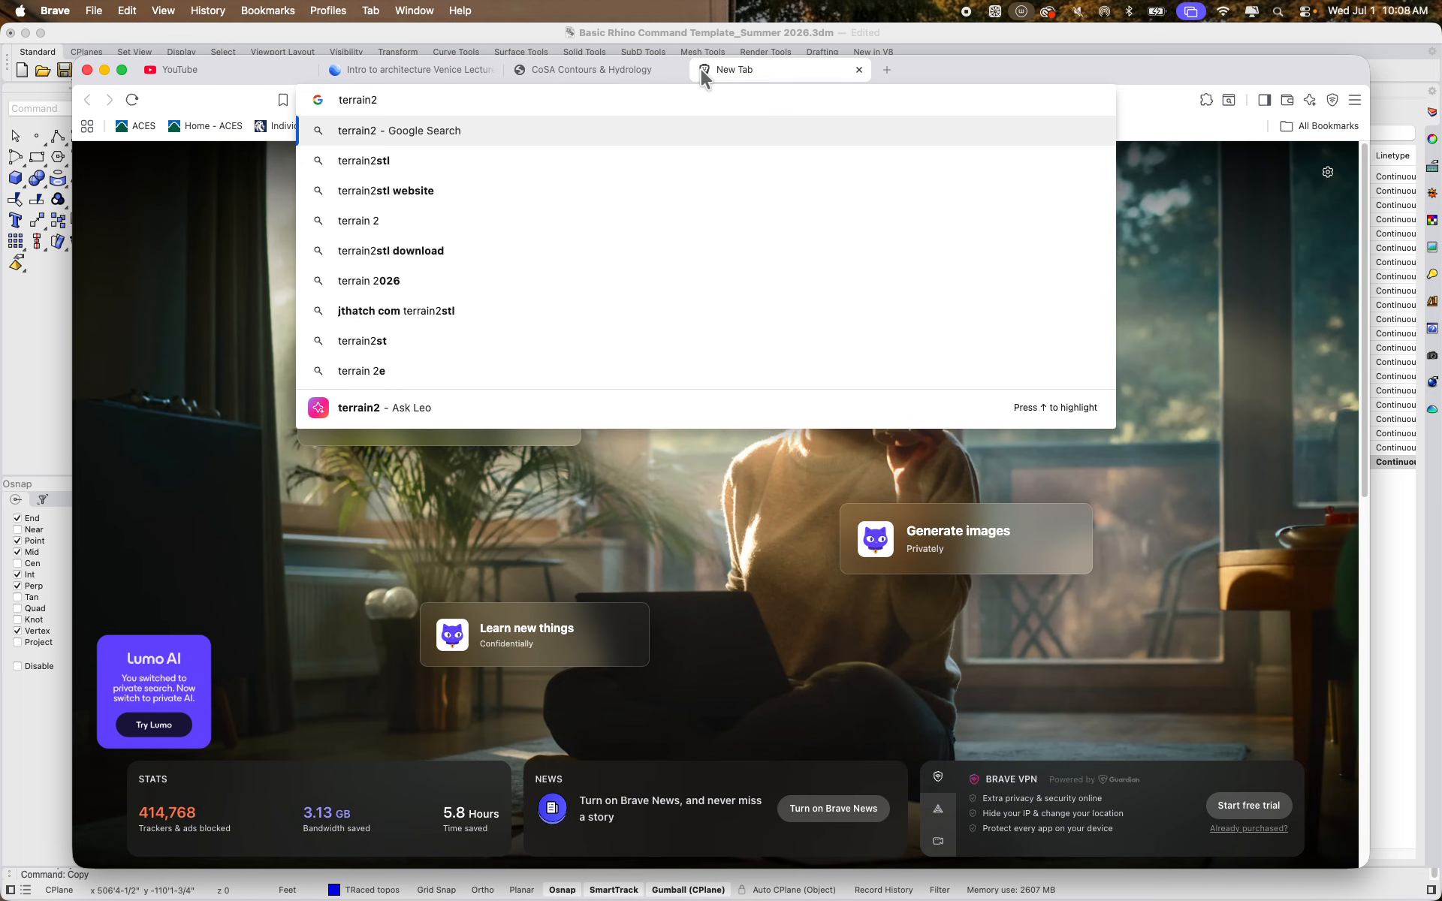
text(stl)
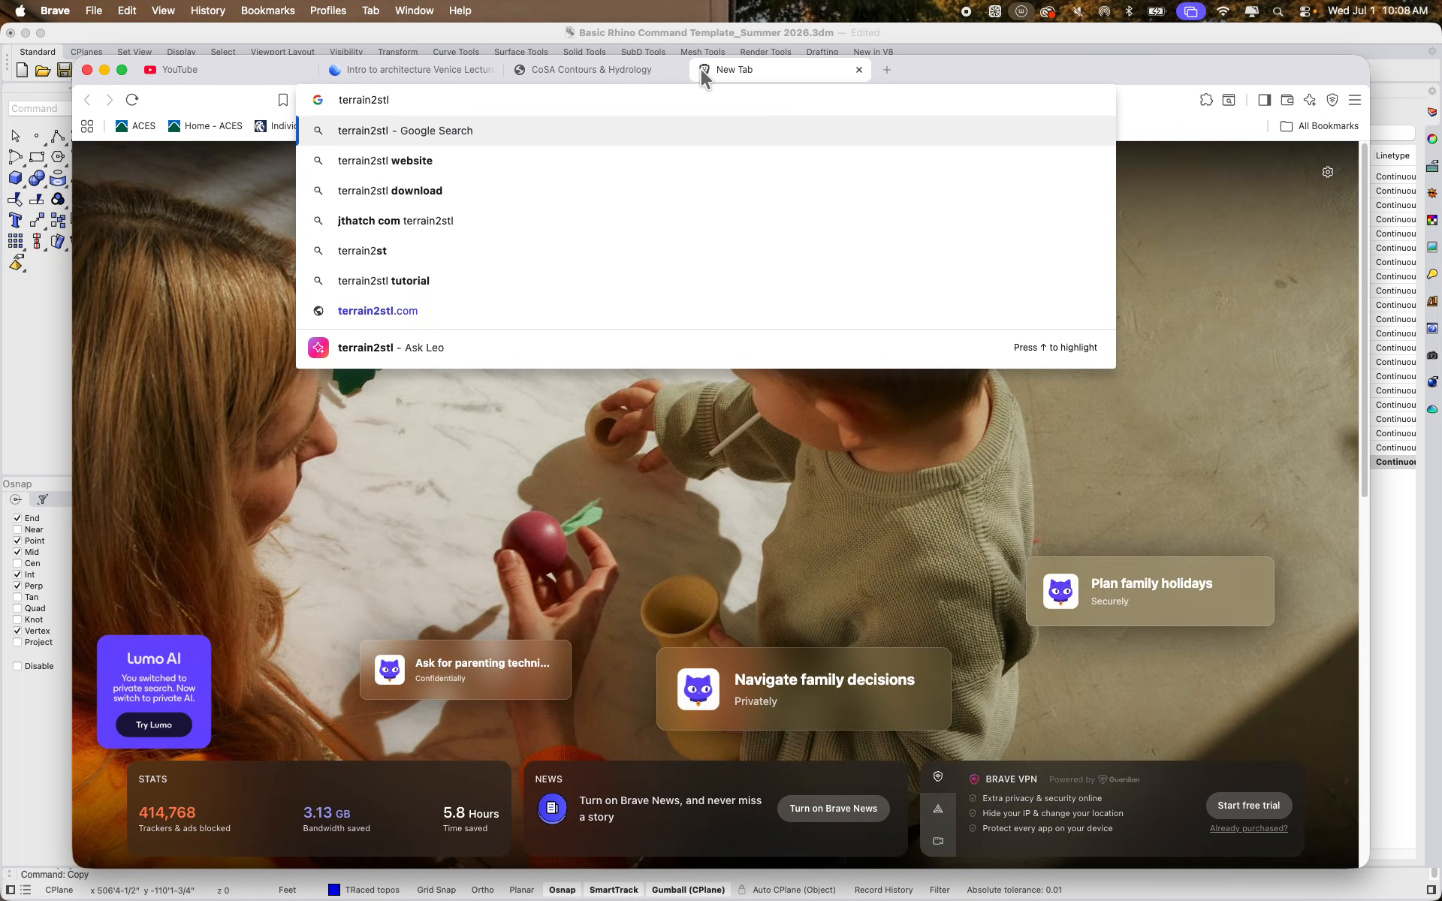
key(Return)
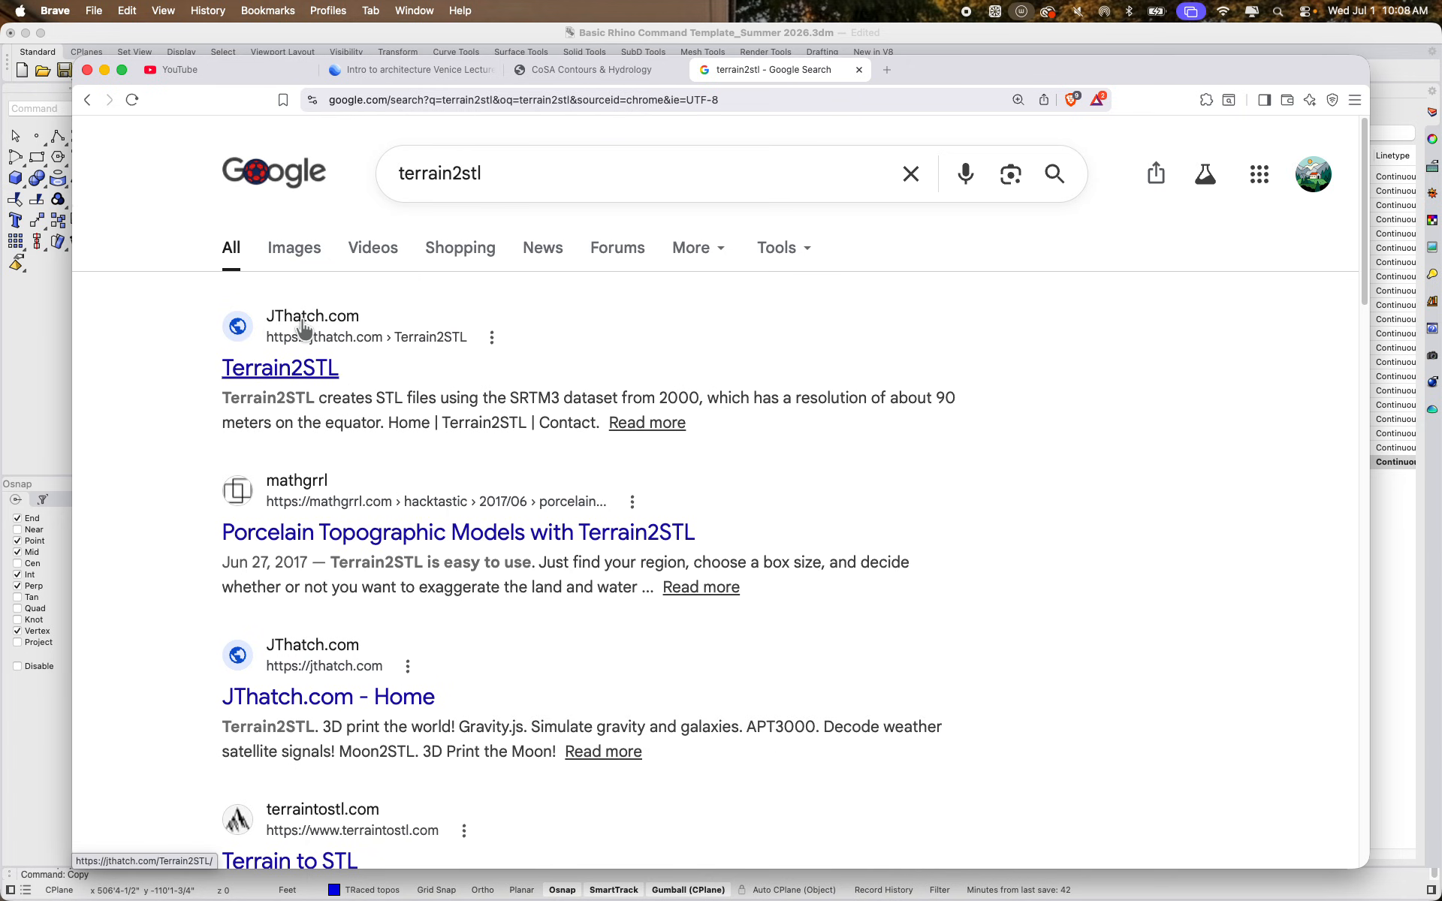
click(299, 366)
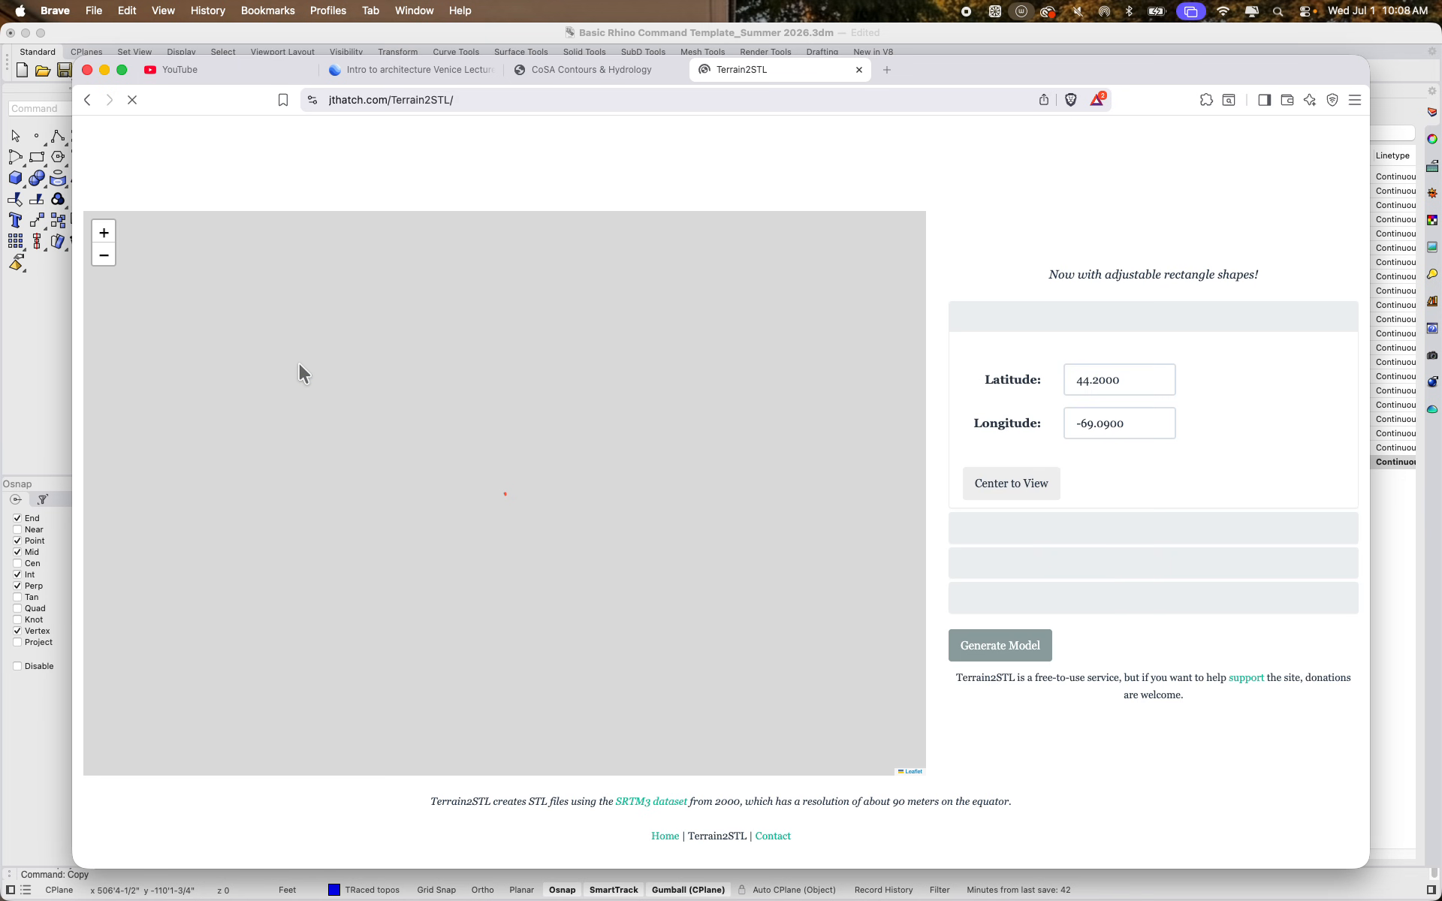
Find San Antonio on the Terrain2STL map and view the city up close
scroll(399, 504, down, 2)
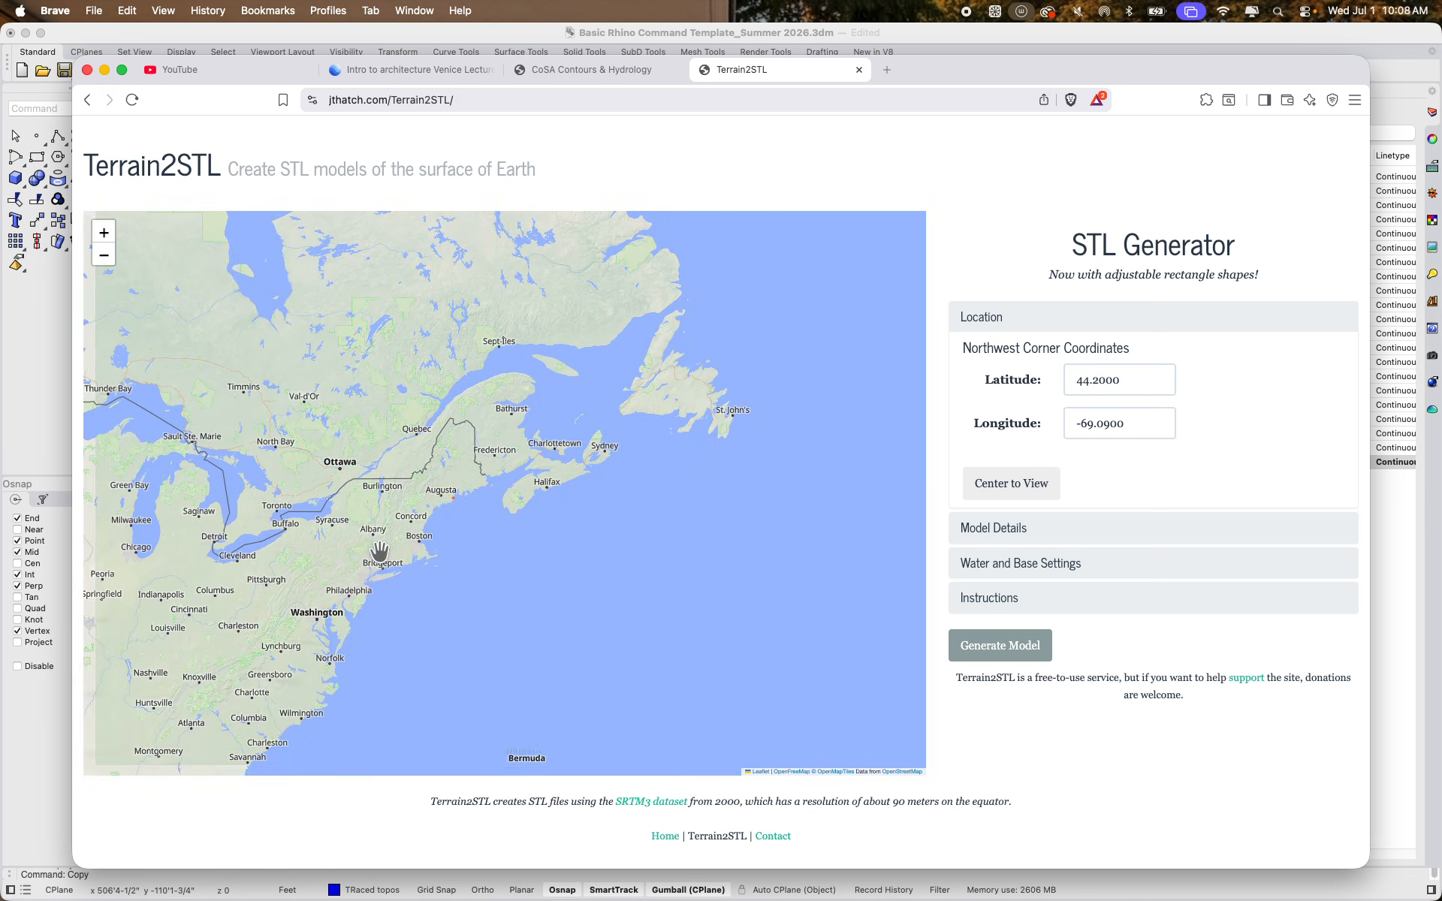
drag(380, 553, 725, 396)
drag(471, 595, 710, 440)
scroll(549, 454, up, 5)
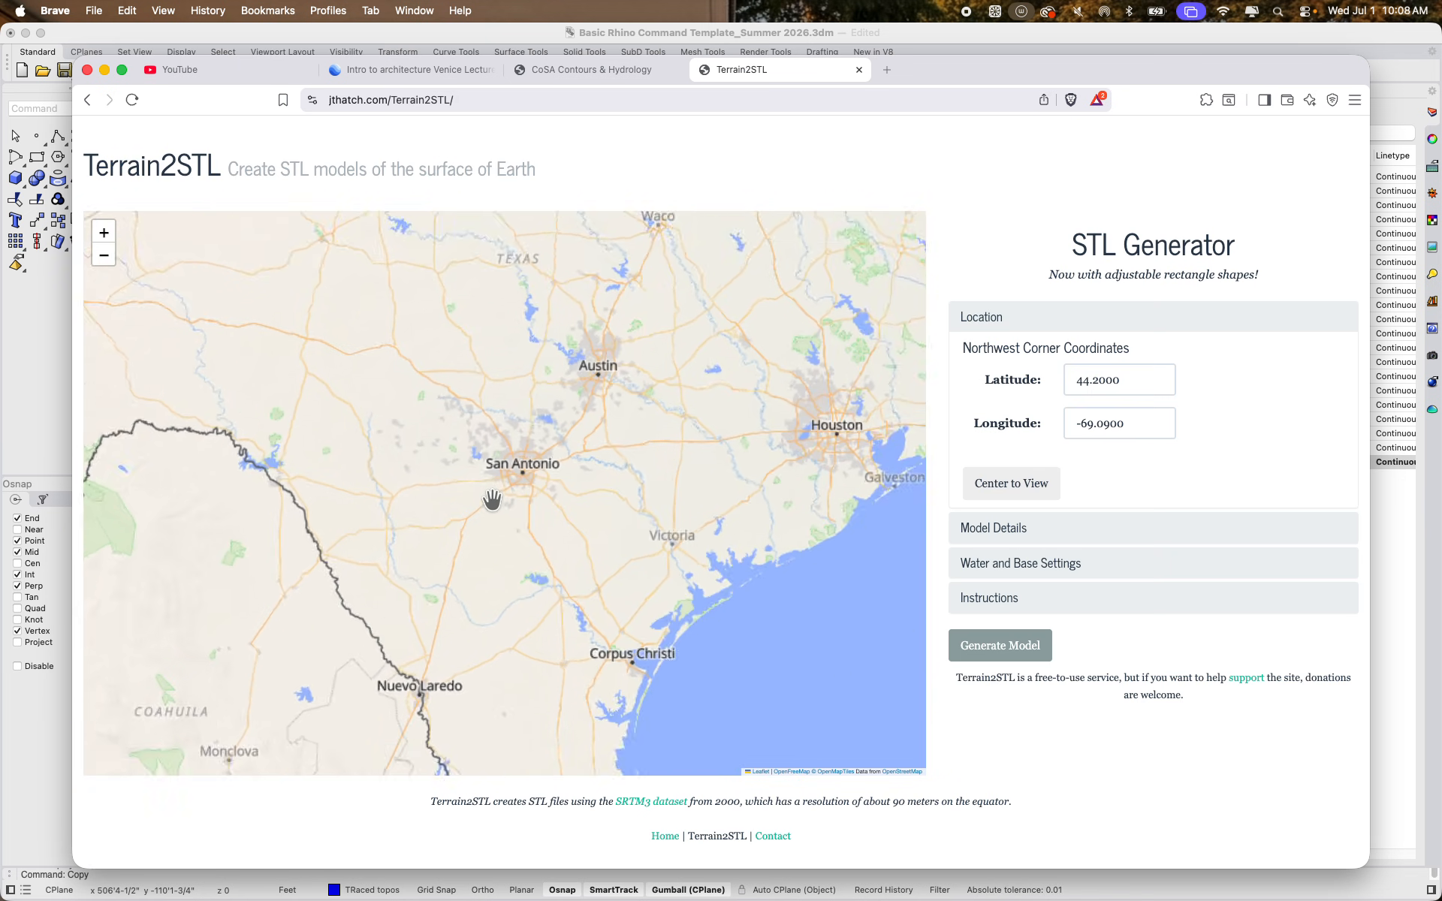
scroll(550, 454, up, 3)
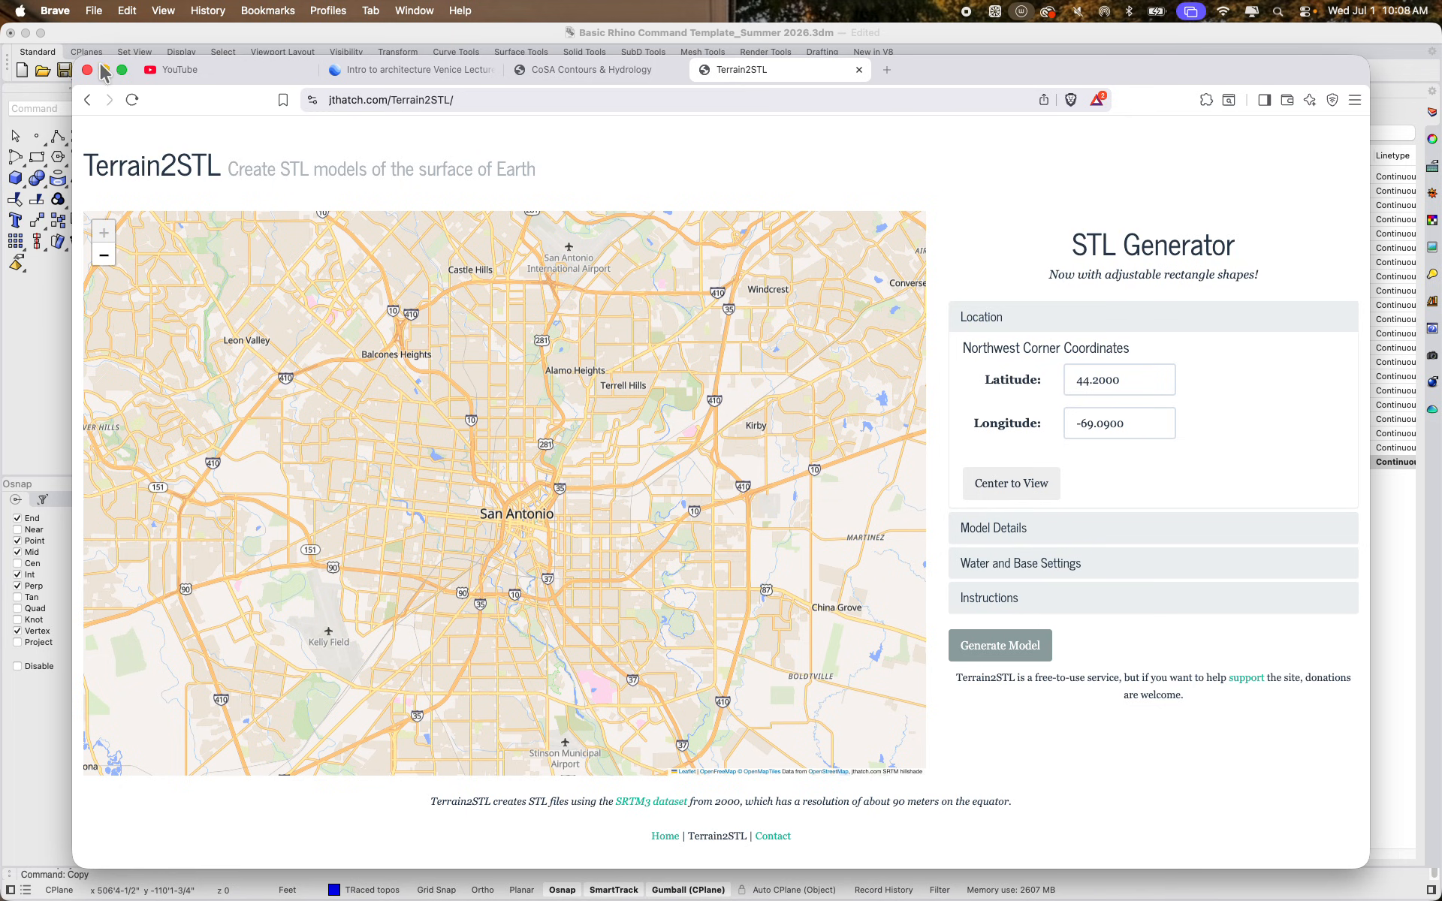
Examine the shaded terrain relief northwest of San Antonio, around Rocksprings, on the Terrain2STL map
scroll(588, 496, down, 2)
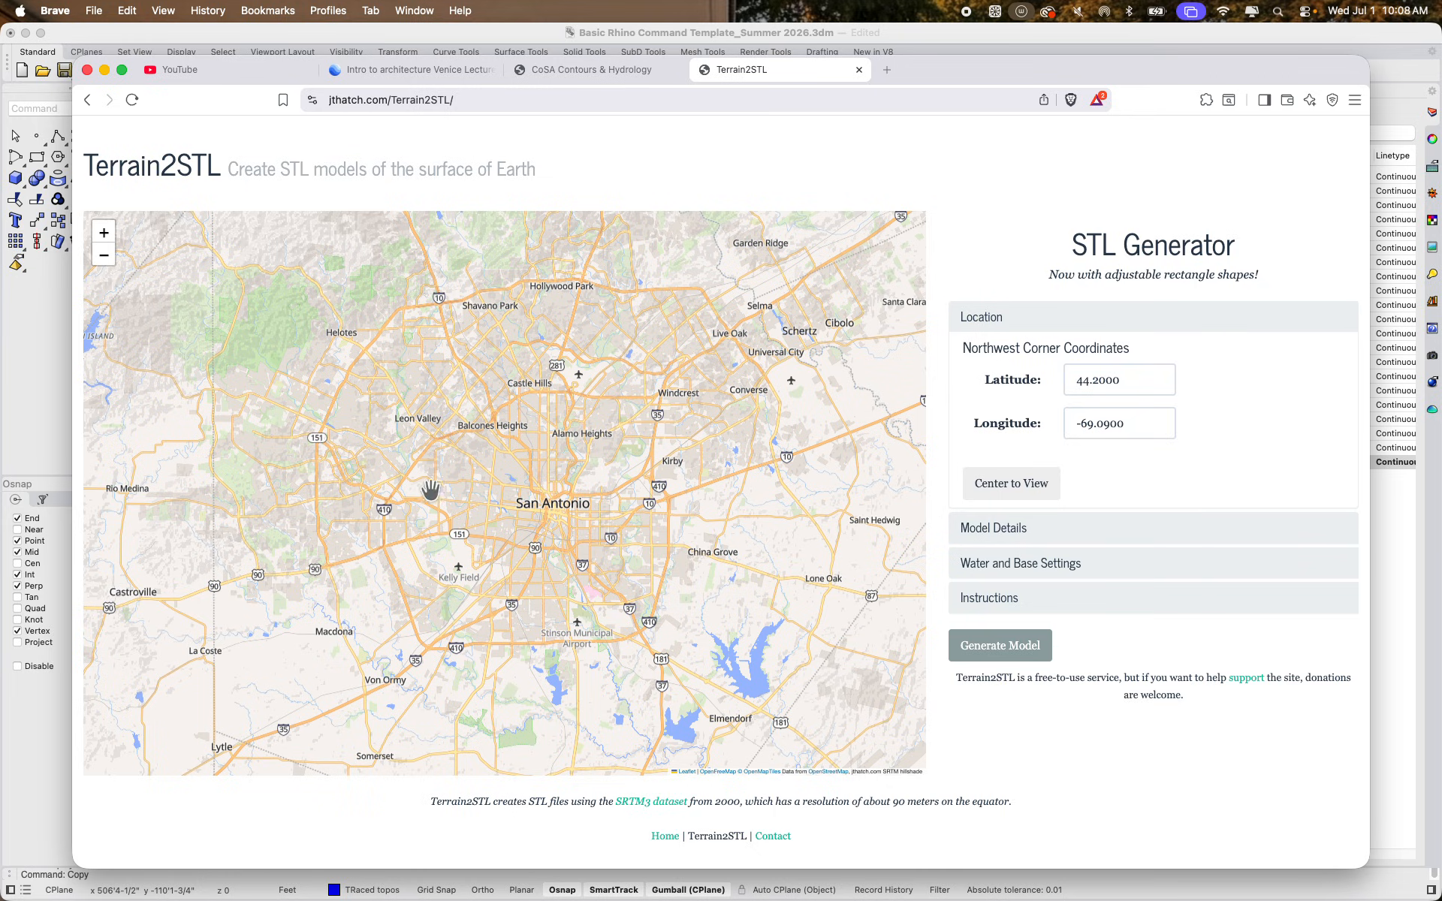
scroll(437, 418, down, 1)
drag(450, 420, 698, 571)
scroll(505, 486, down, 1)
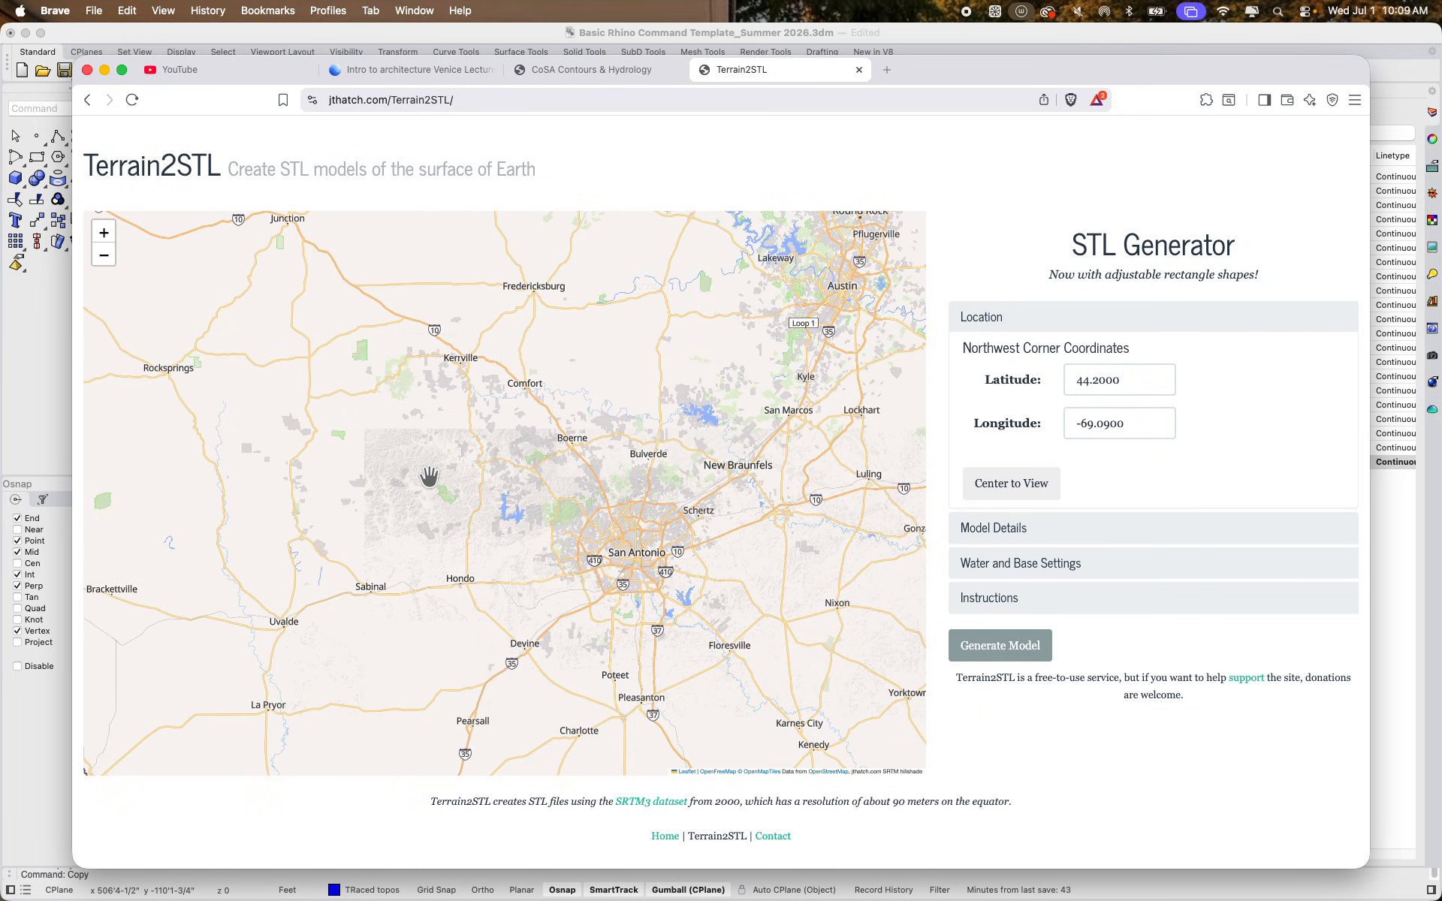
drag(428, 476, 563, 553)
drag(494, 495, 556, 573)
scroll(410, 520, up, 2)
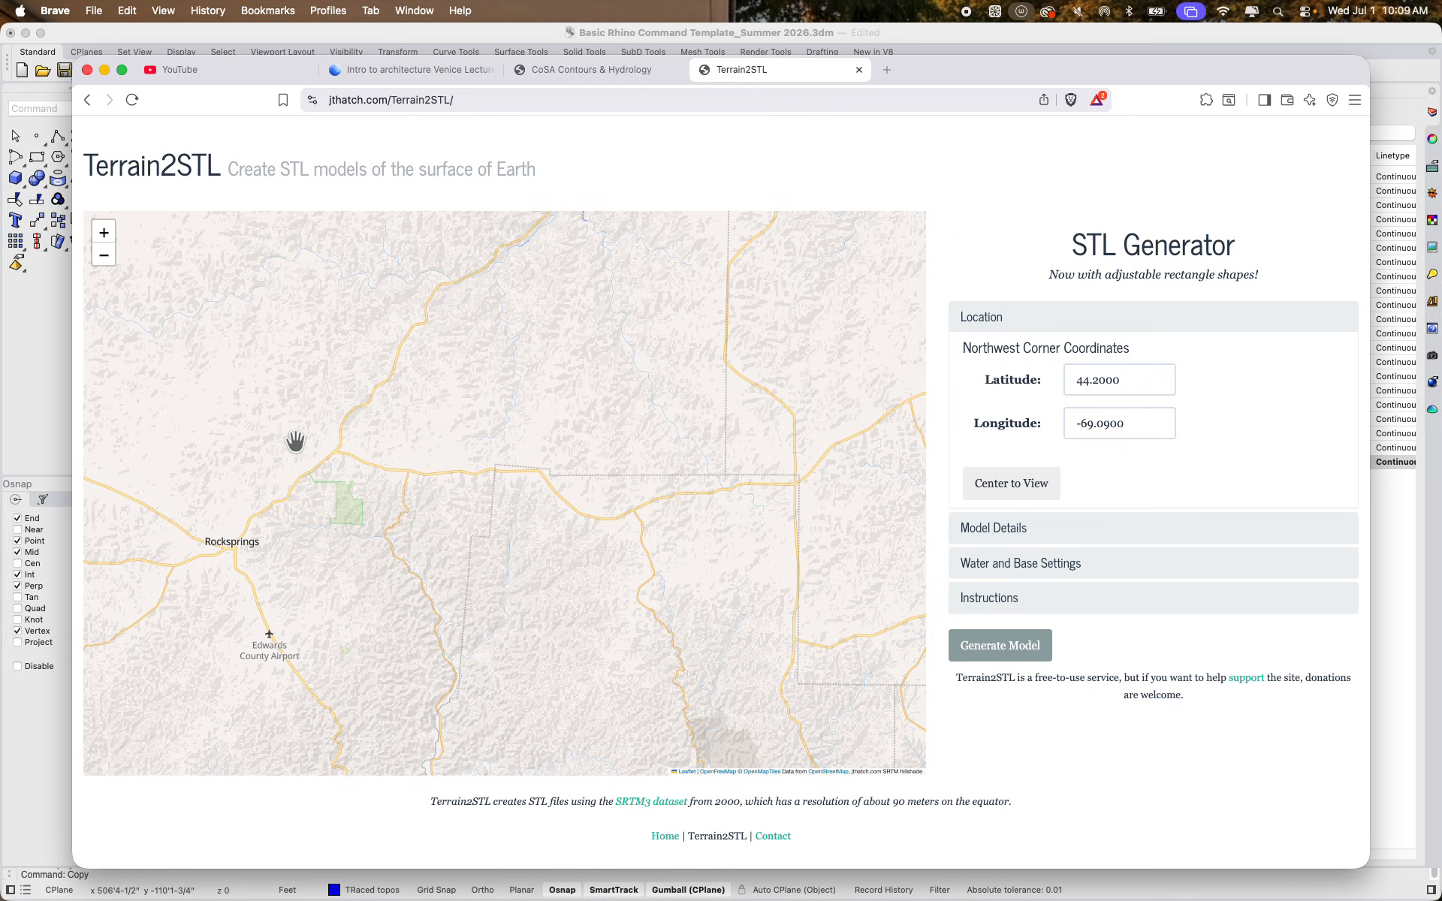
scroll(273, 480, up, 1)
drag(274, 476, 386, 554)
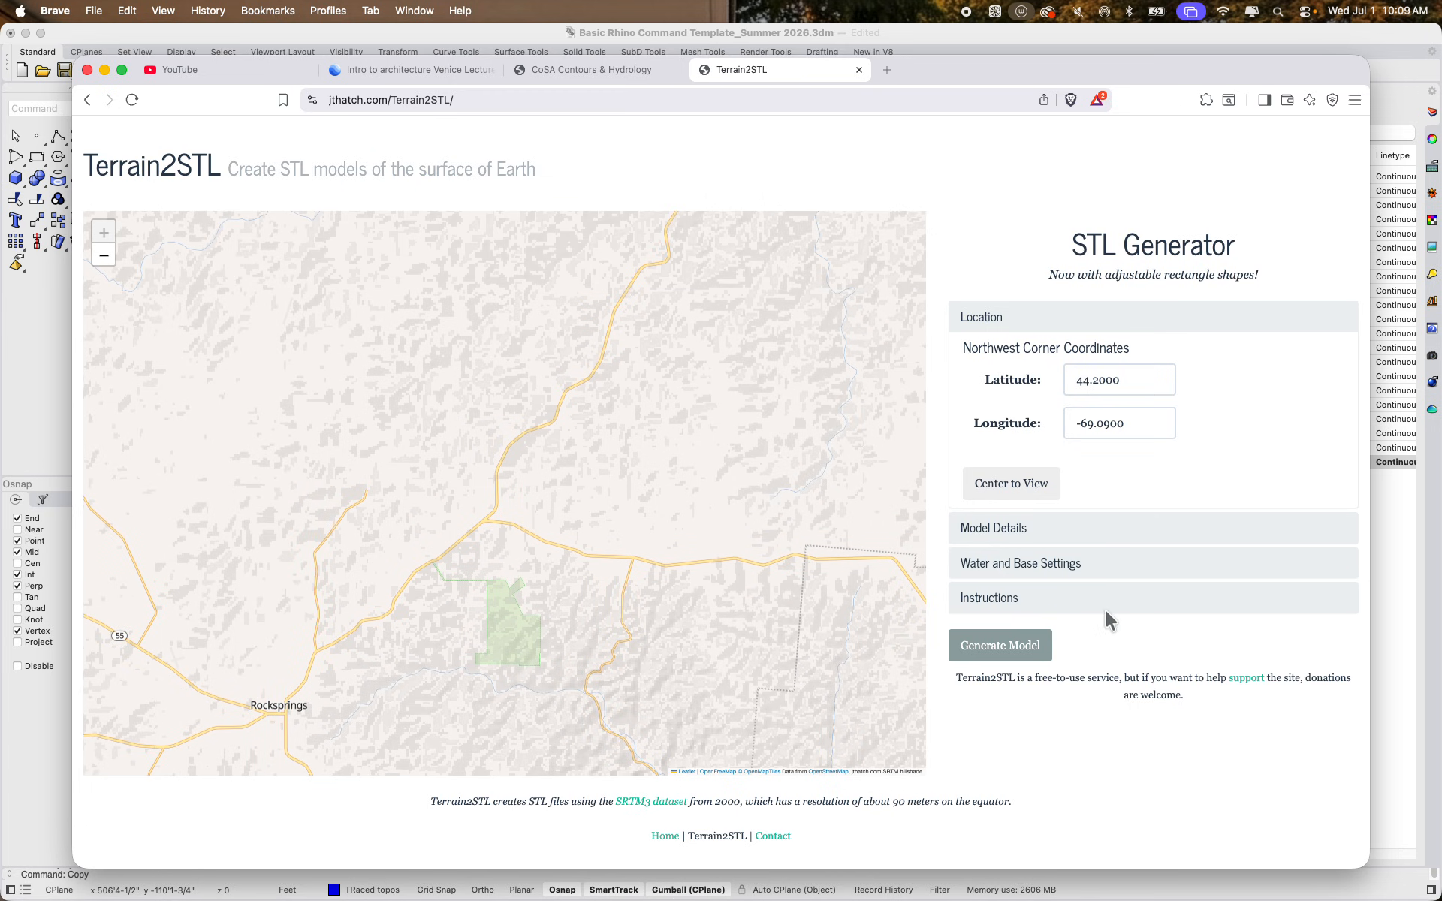
Switch back to Rhino and start the Contour command on the copied smooth terrain solid
click(60, 751)
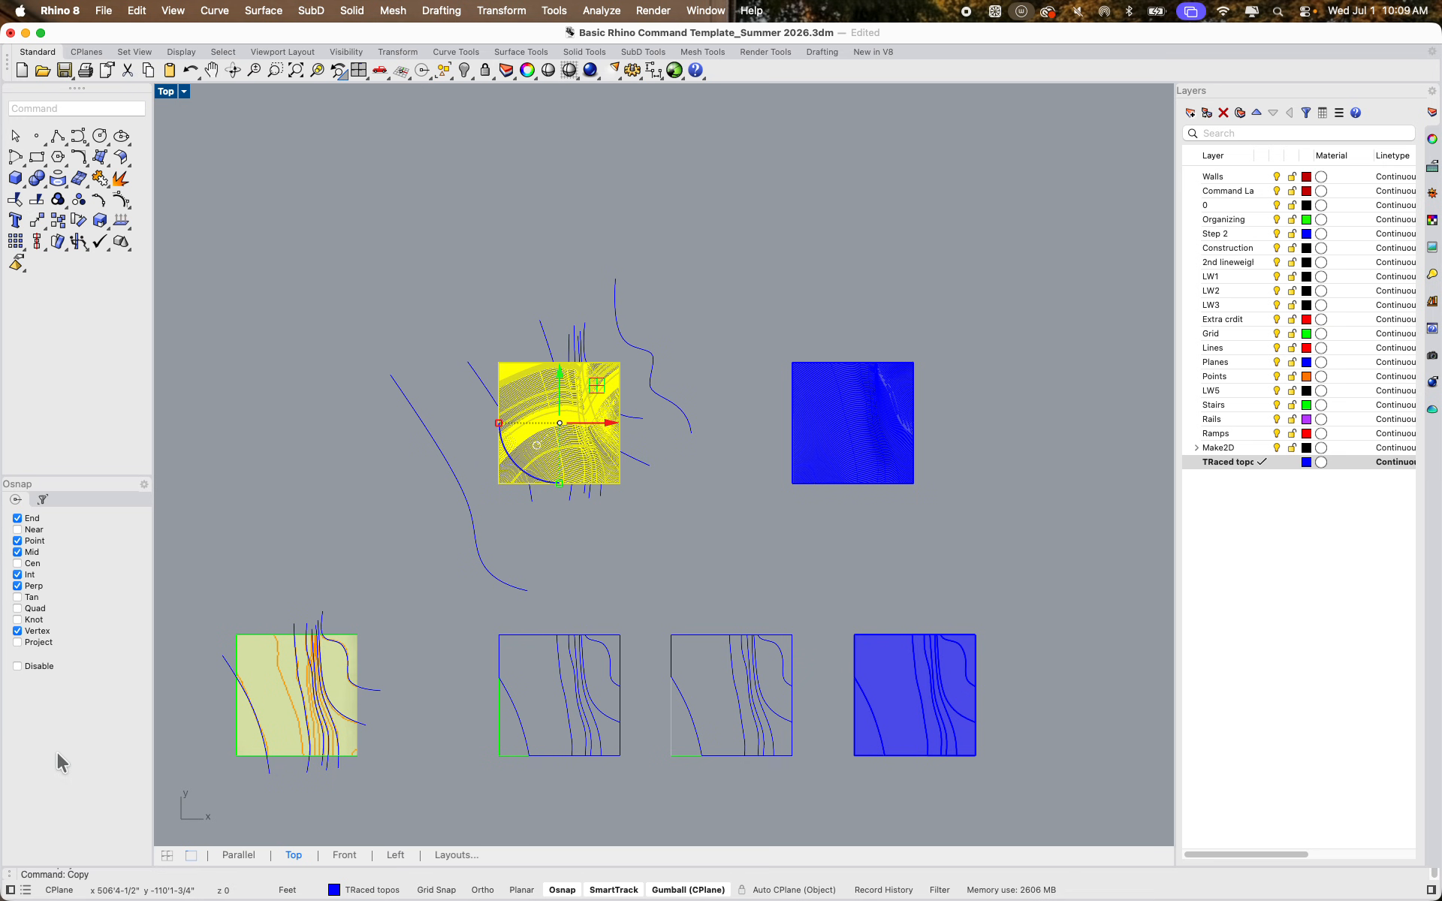
scroll(623, 451, up, 3)
right_drag(943, 473, 685, 485)
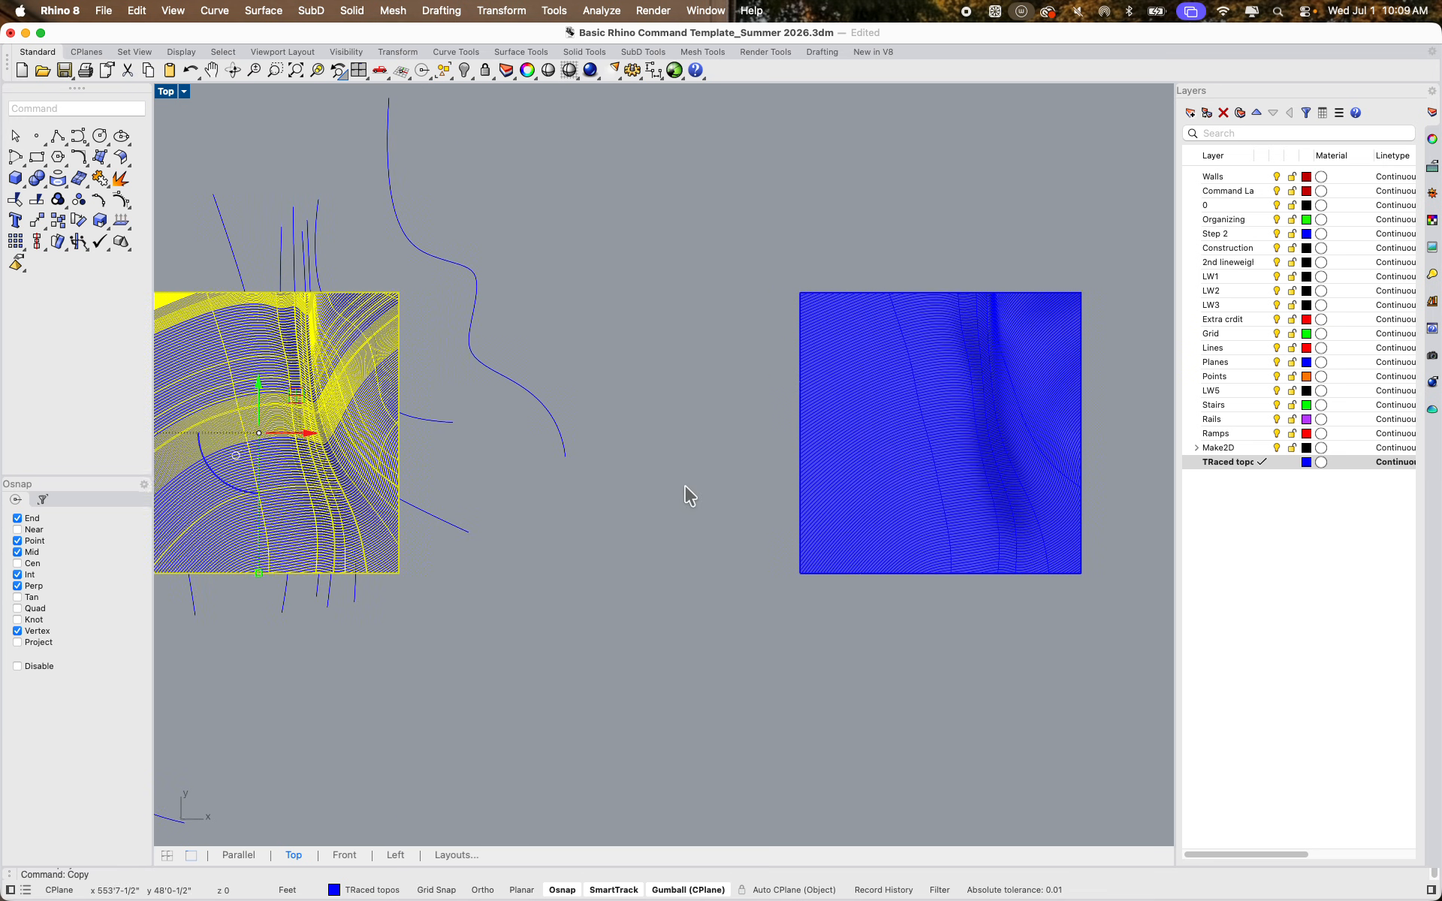
click(807, 497)
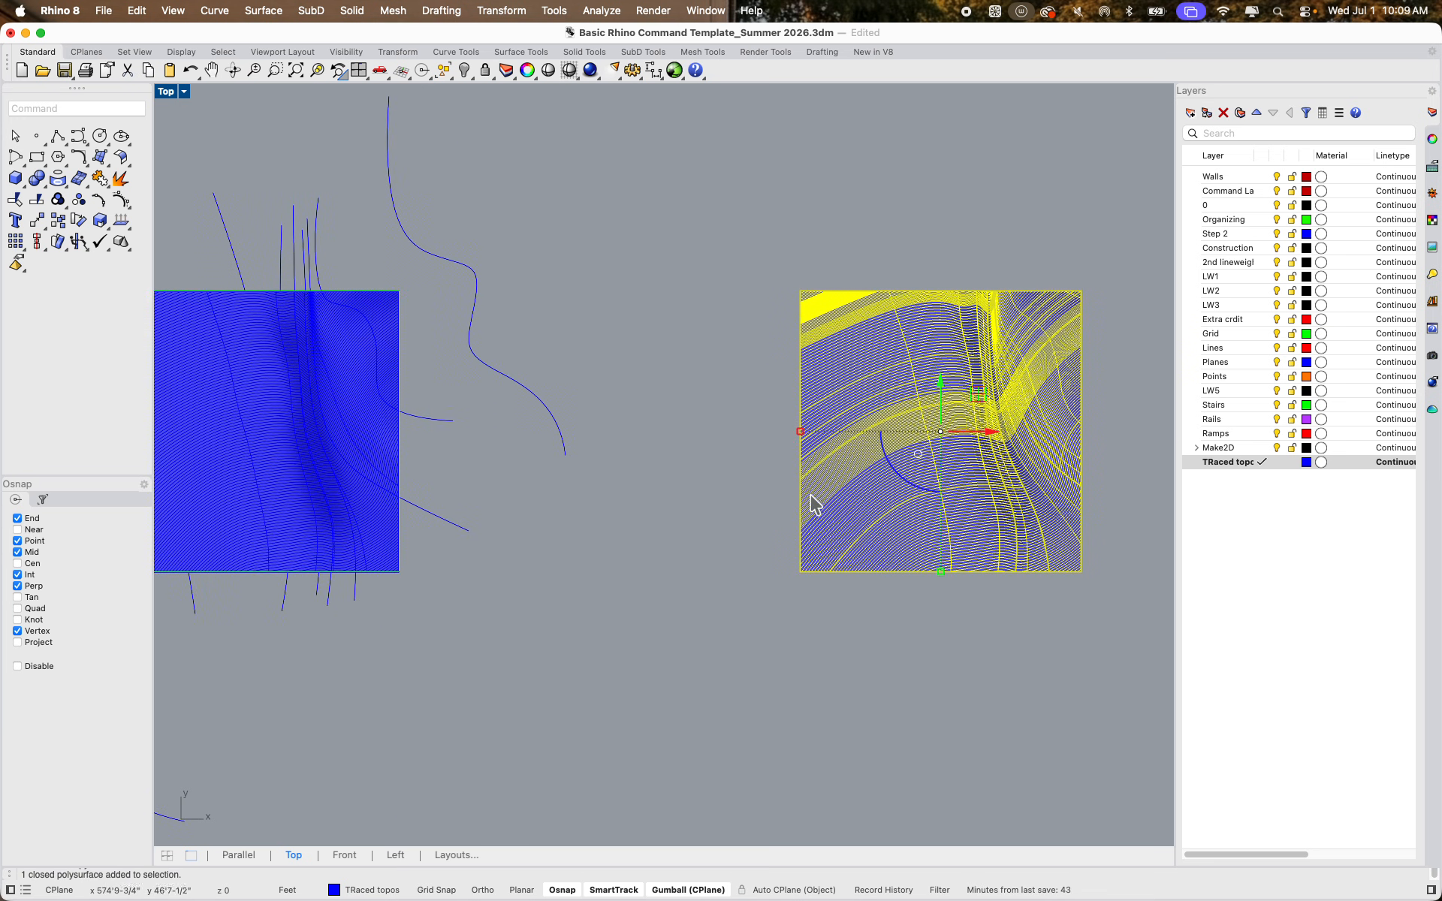
right_drag(841, 499, 673, 508)
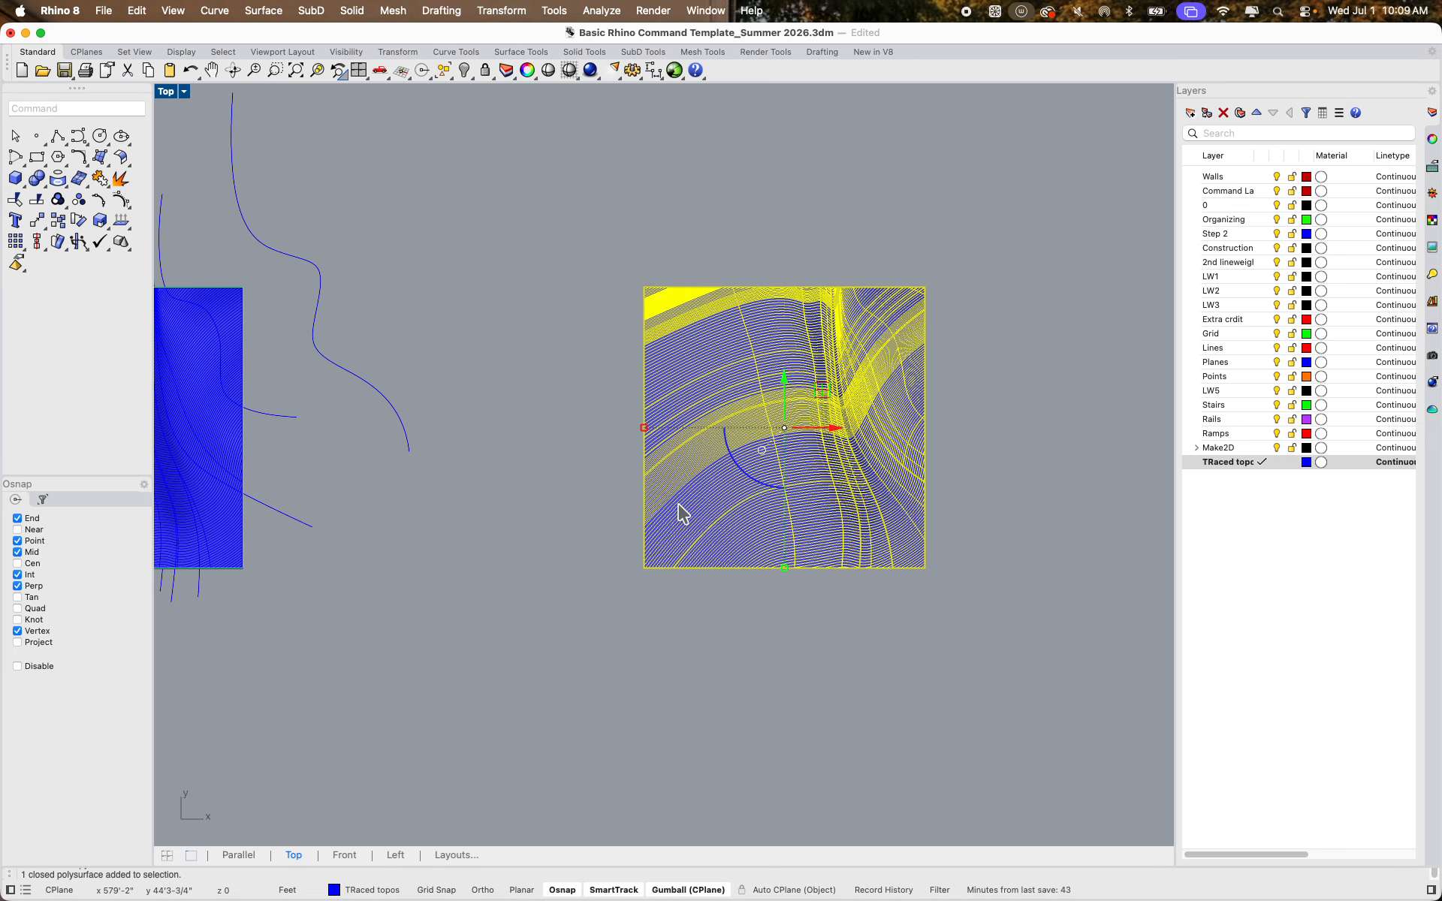
scroll(819, 456, up, 3)
right_drag(805, 482, 709, 518)
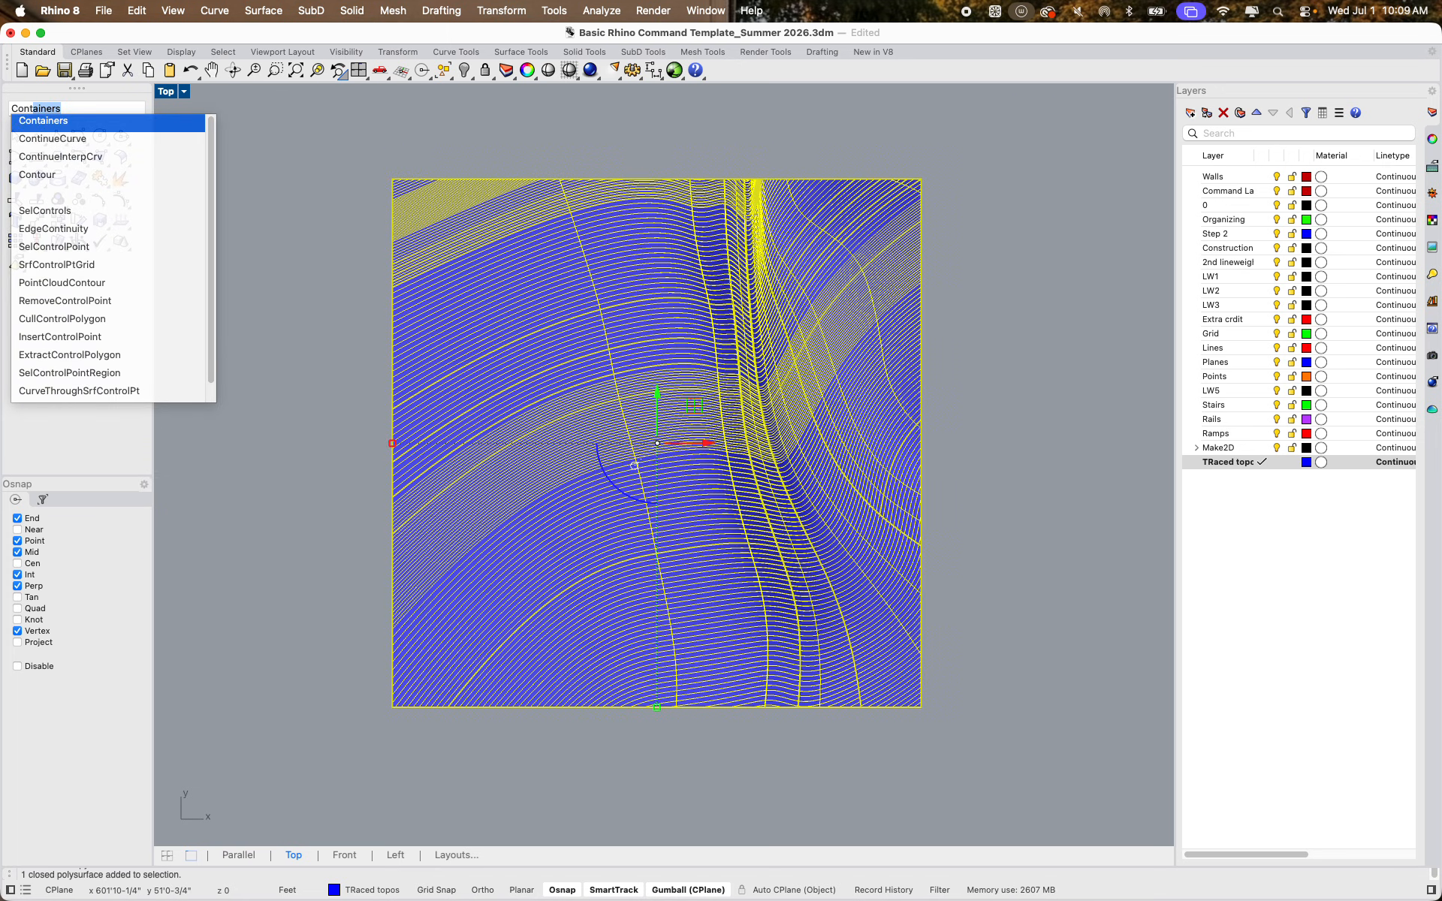
key(Down)
key(Down)
key(Down)
key(Return)
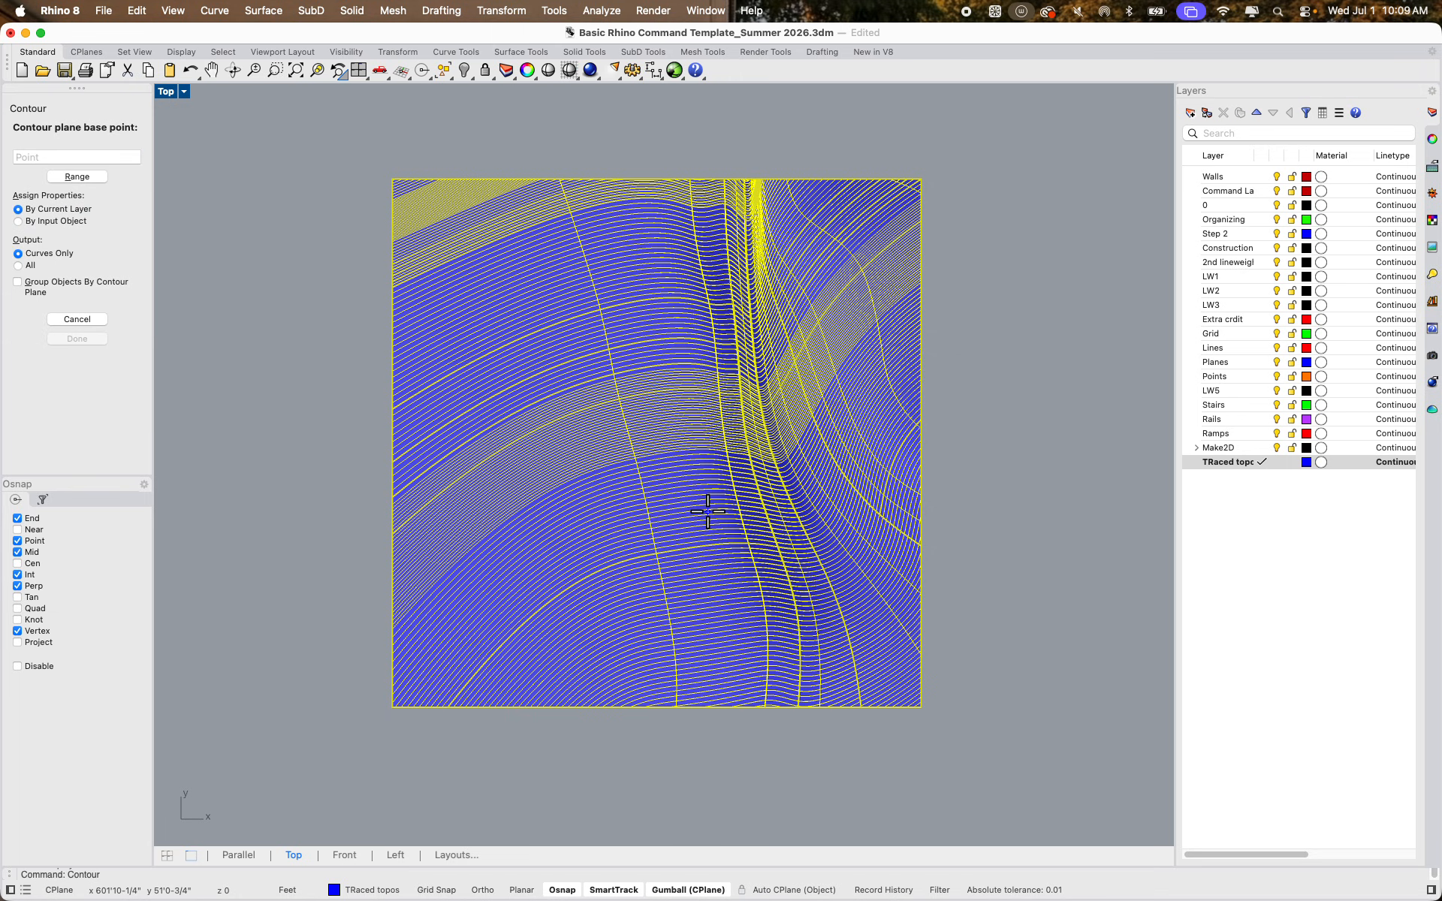
Set the contour plane base point at the near corner of the copied smooth terrain solid
double_click(162, 91)
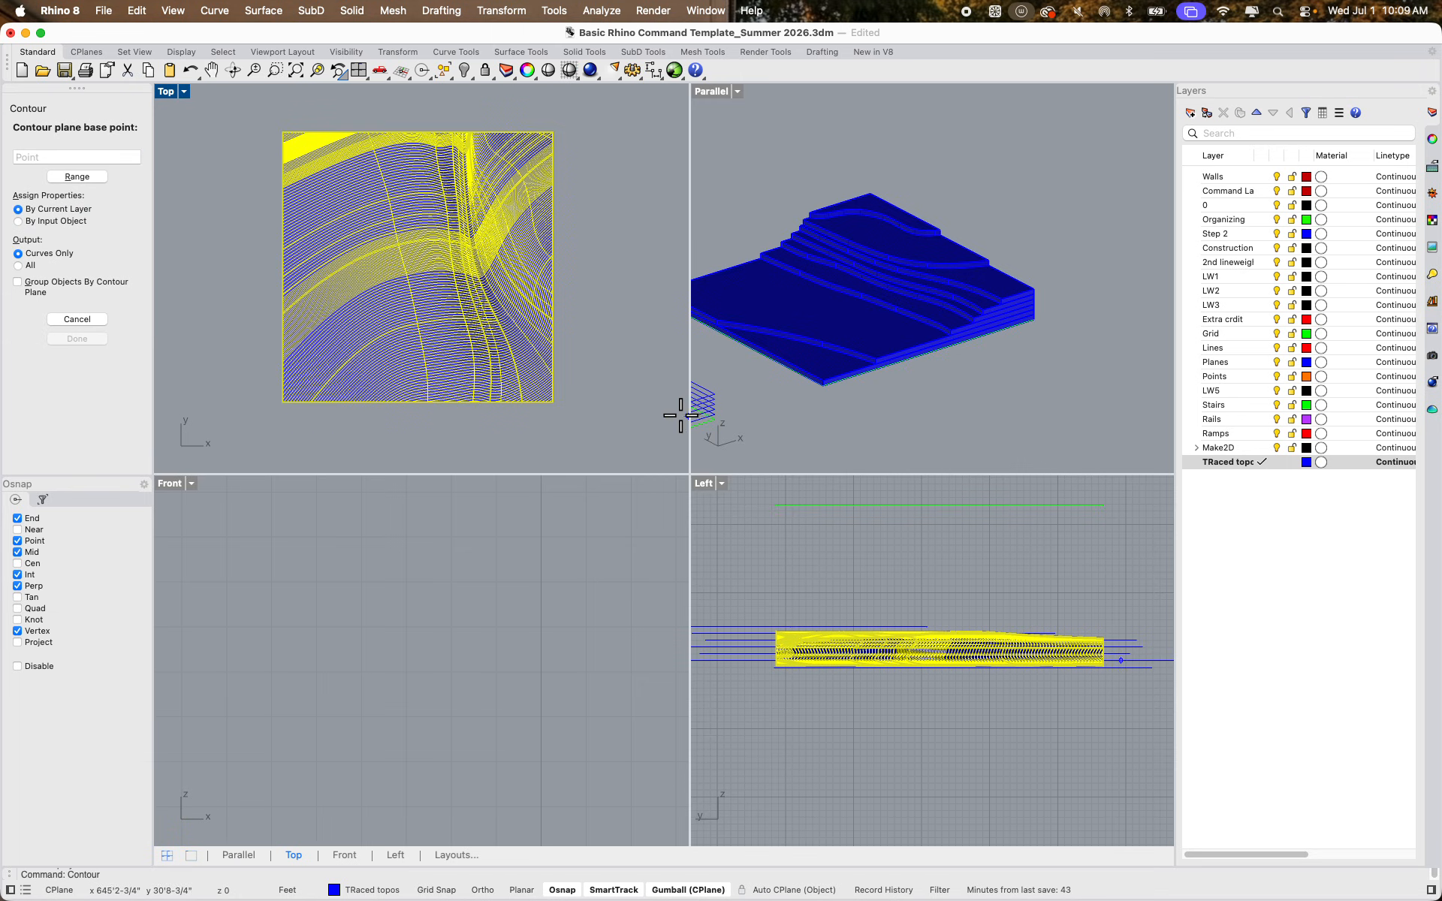
scroll(830, 335, down, 5)
scroll(922, 304, up, 8)
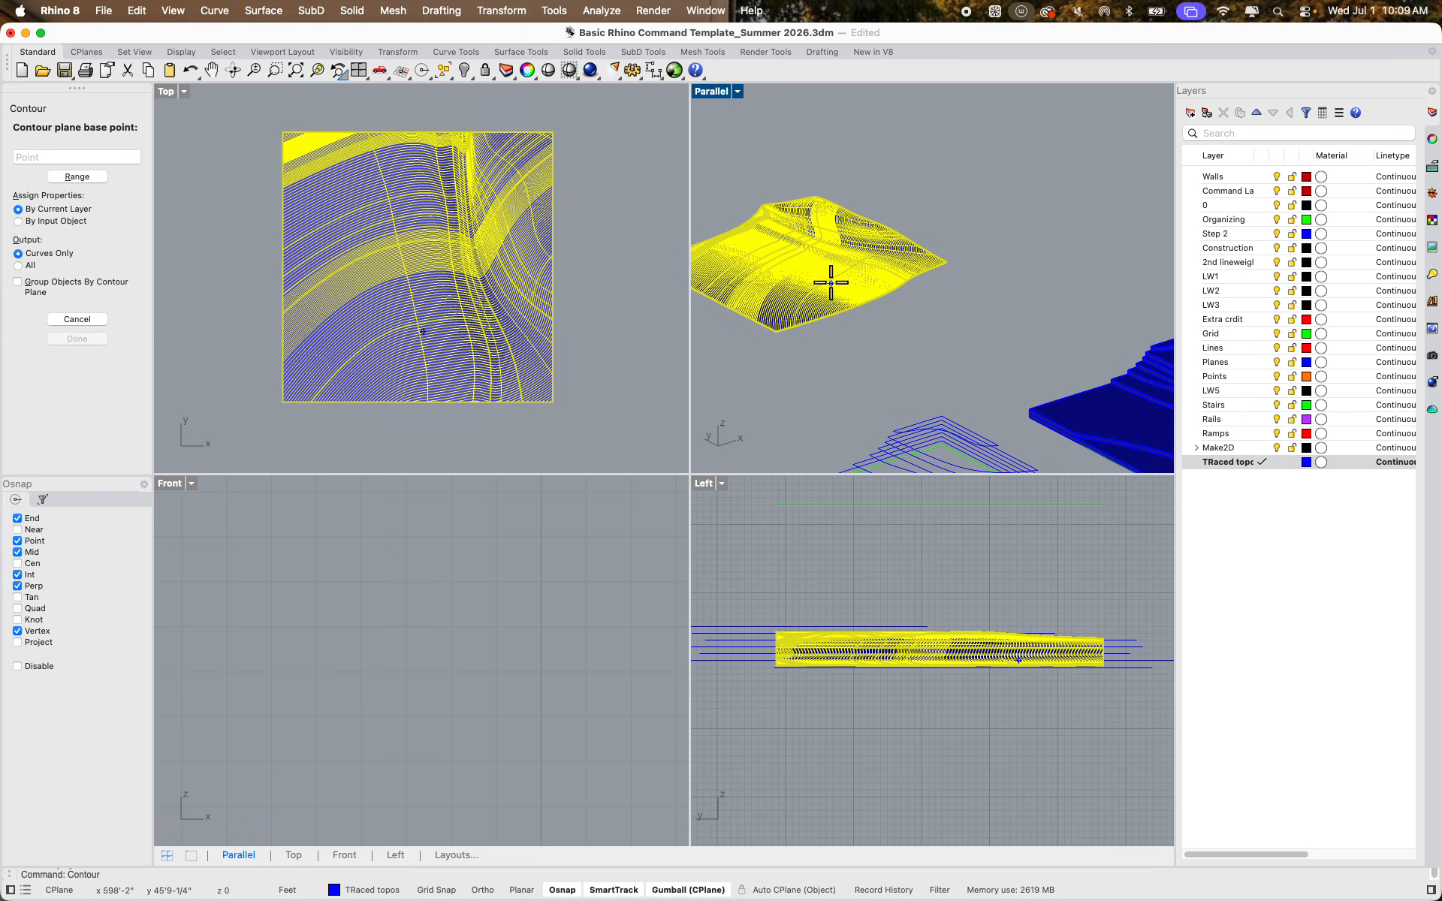
key(F8)
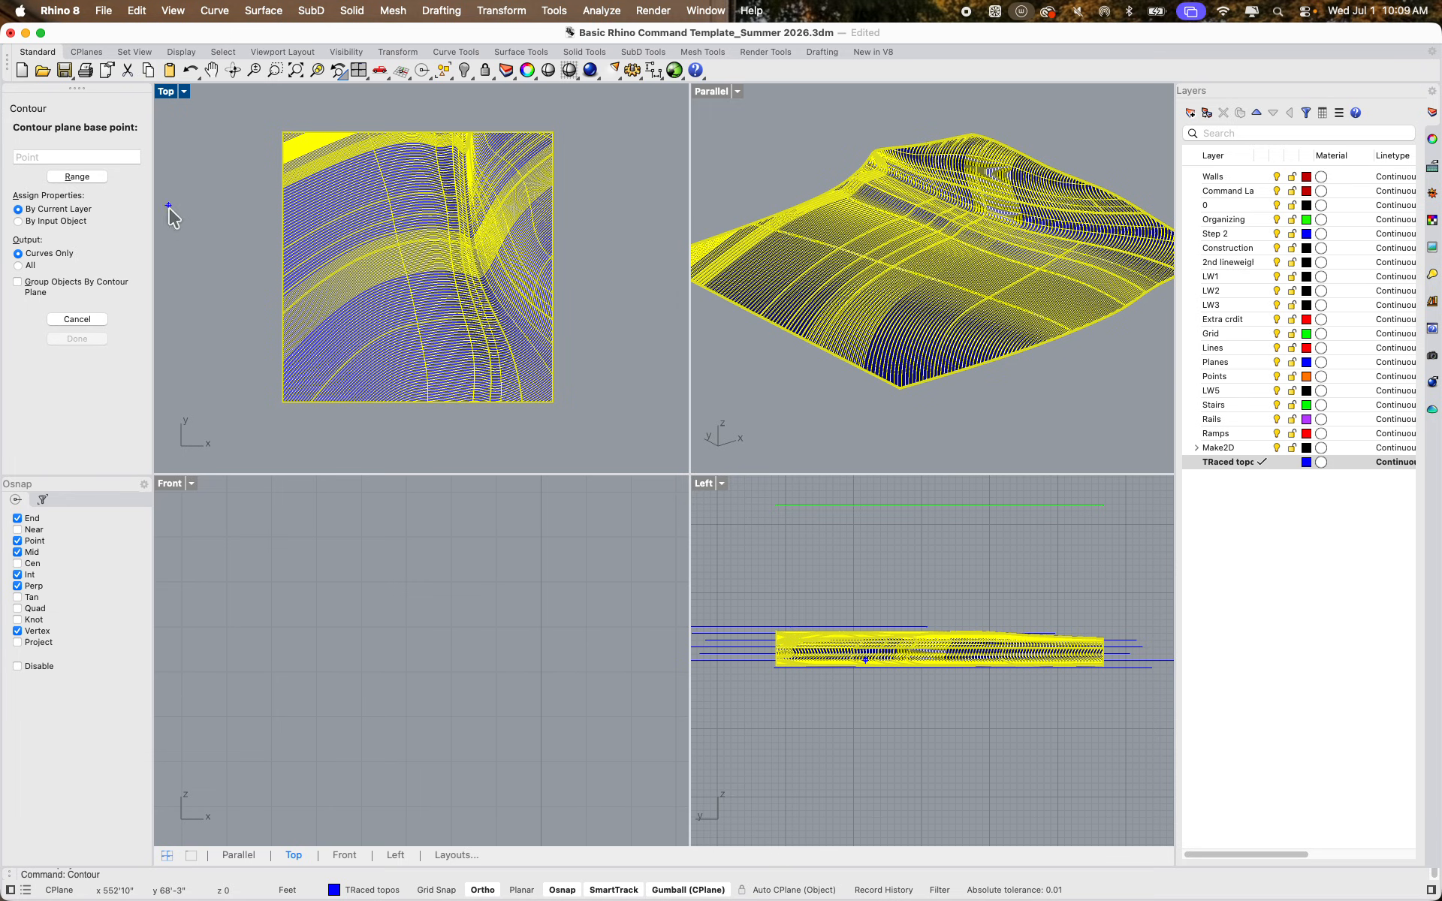
scroll(916, 384, up, 10)
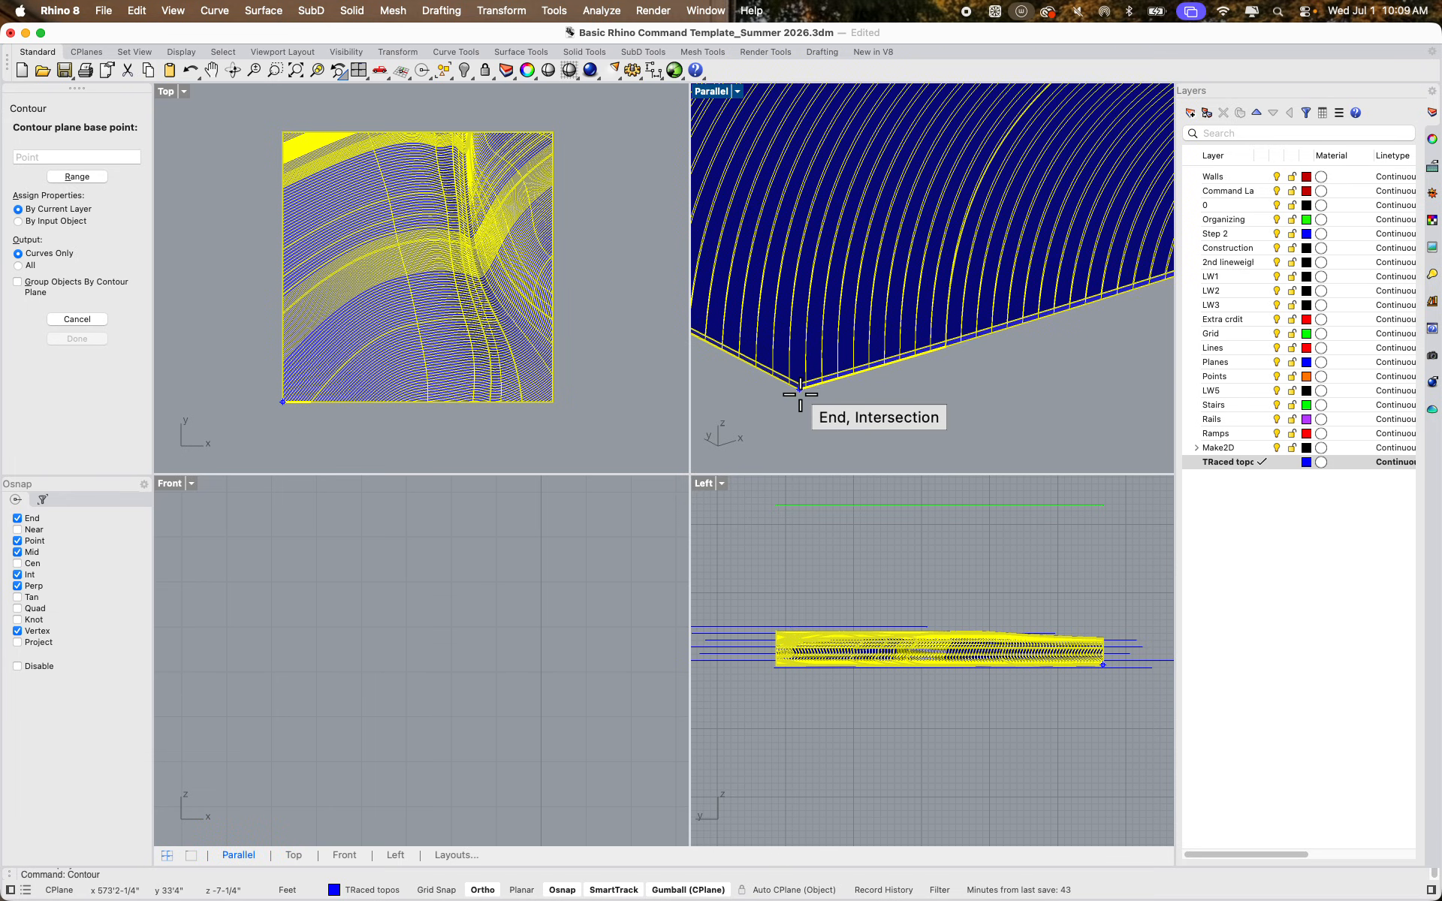
scroll(800, 394, up, 3)
scroll(788, 401, up, 3)
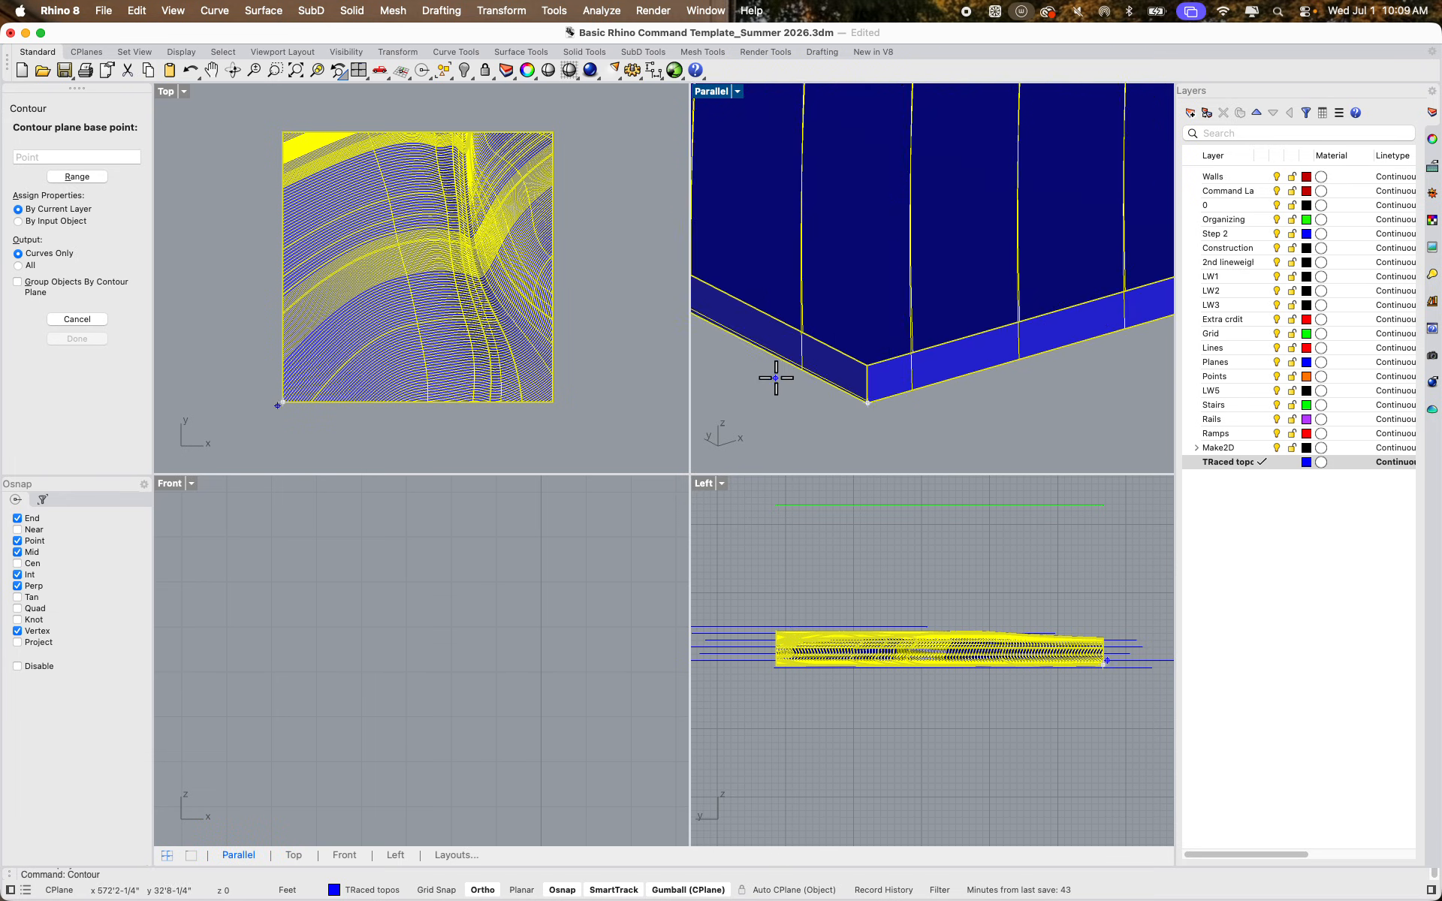
click(866, 365)
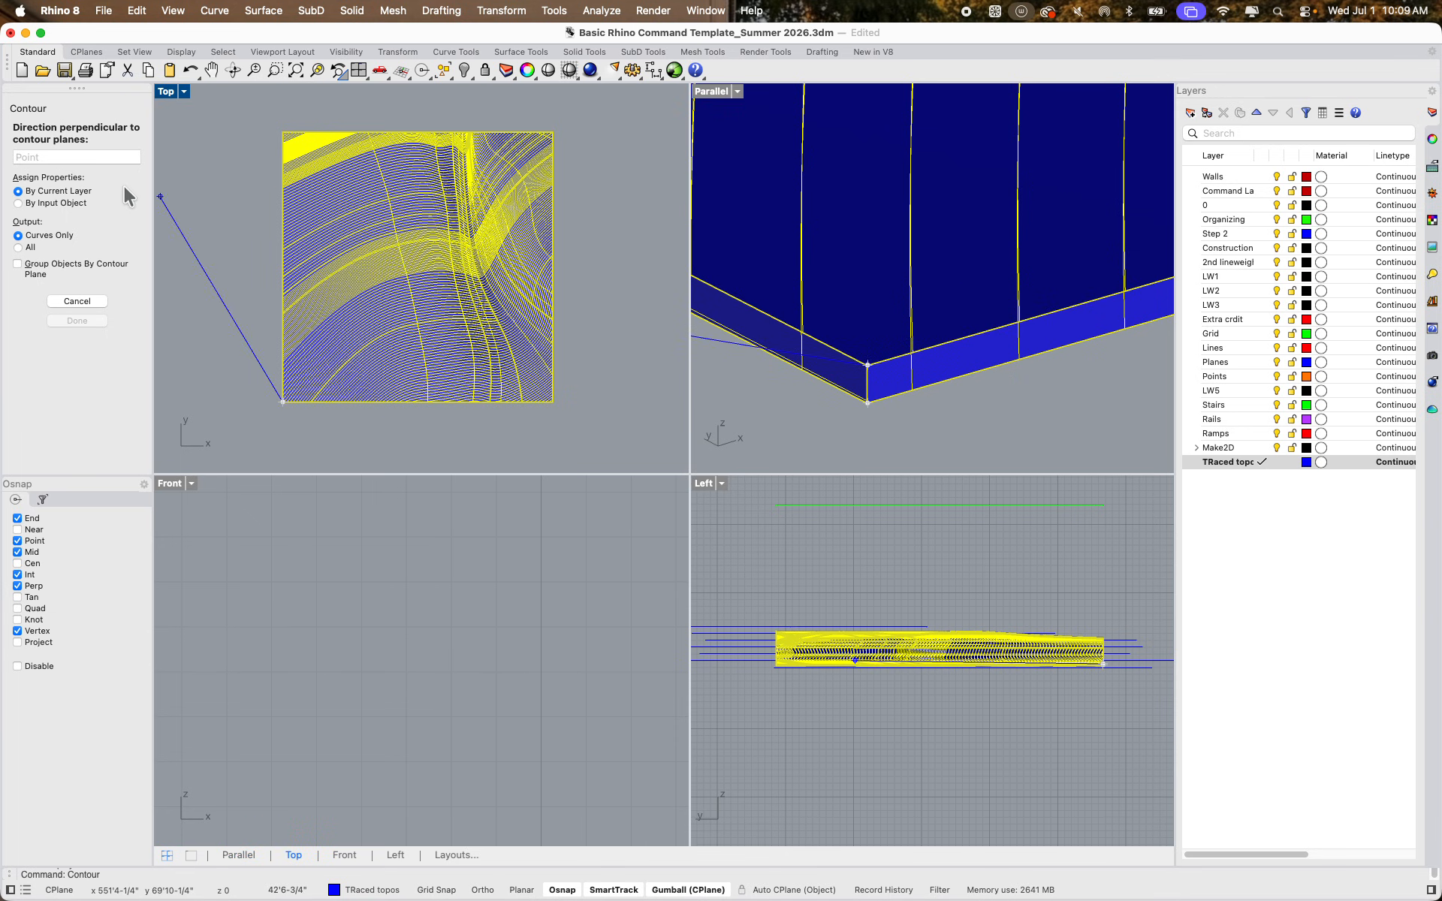
Define a vertical contour direction in the Front view and generate the contour curves at 1'-0" spacing
scroll(498, 597, down, 3)
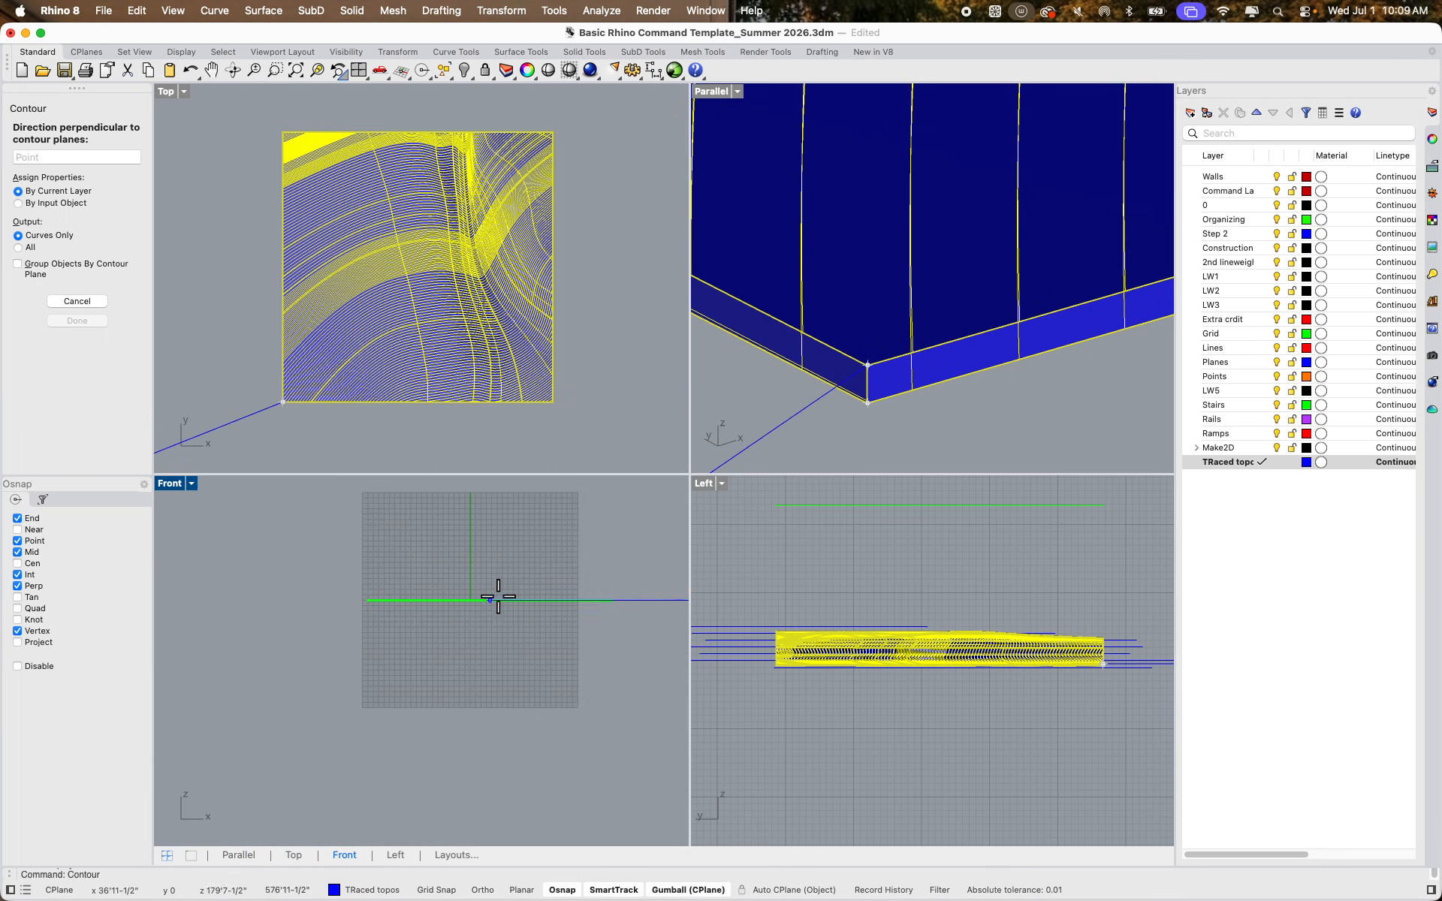
right_drag(513, 600, 248, 642)
scroll(597, 650, up, 8)
right_drag(598, 650, 538, 630)
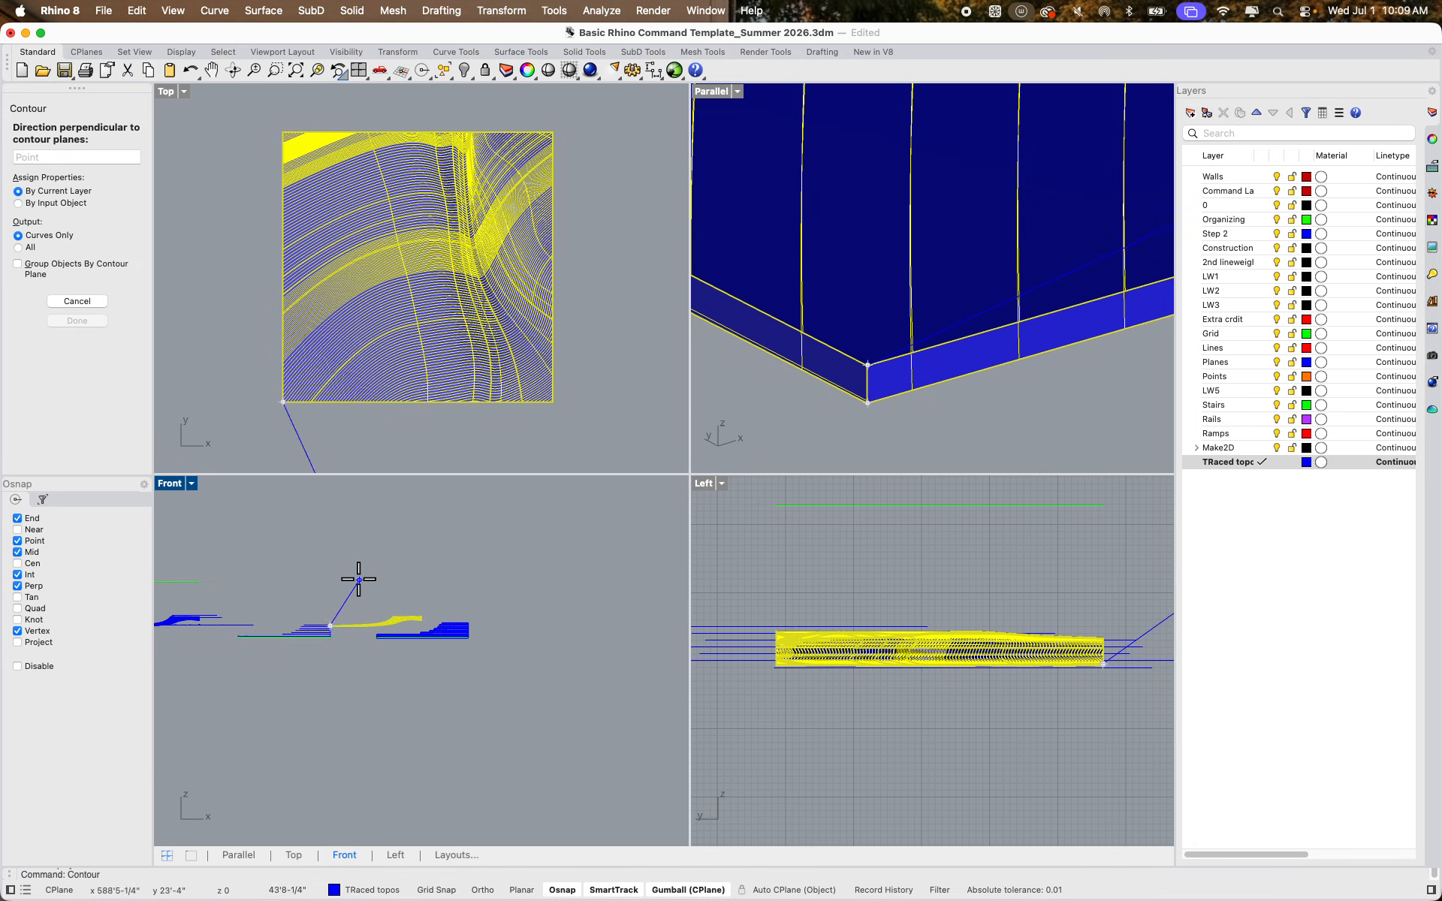
scroll(358, 579, up, 5)
click(270, 578)
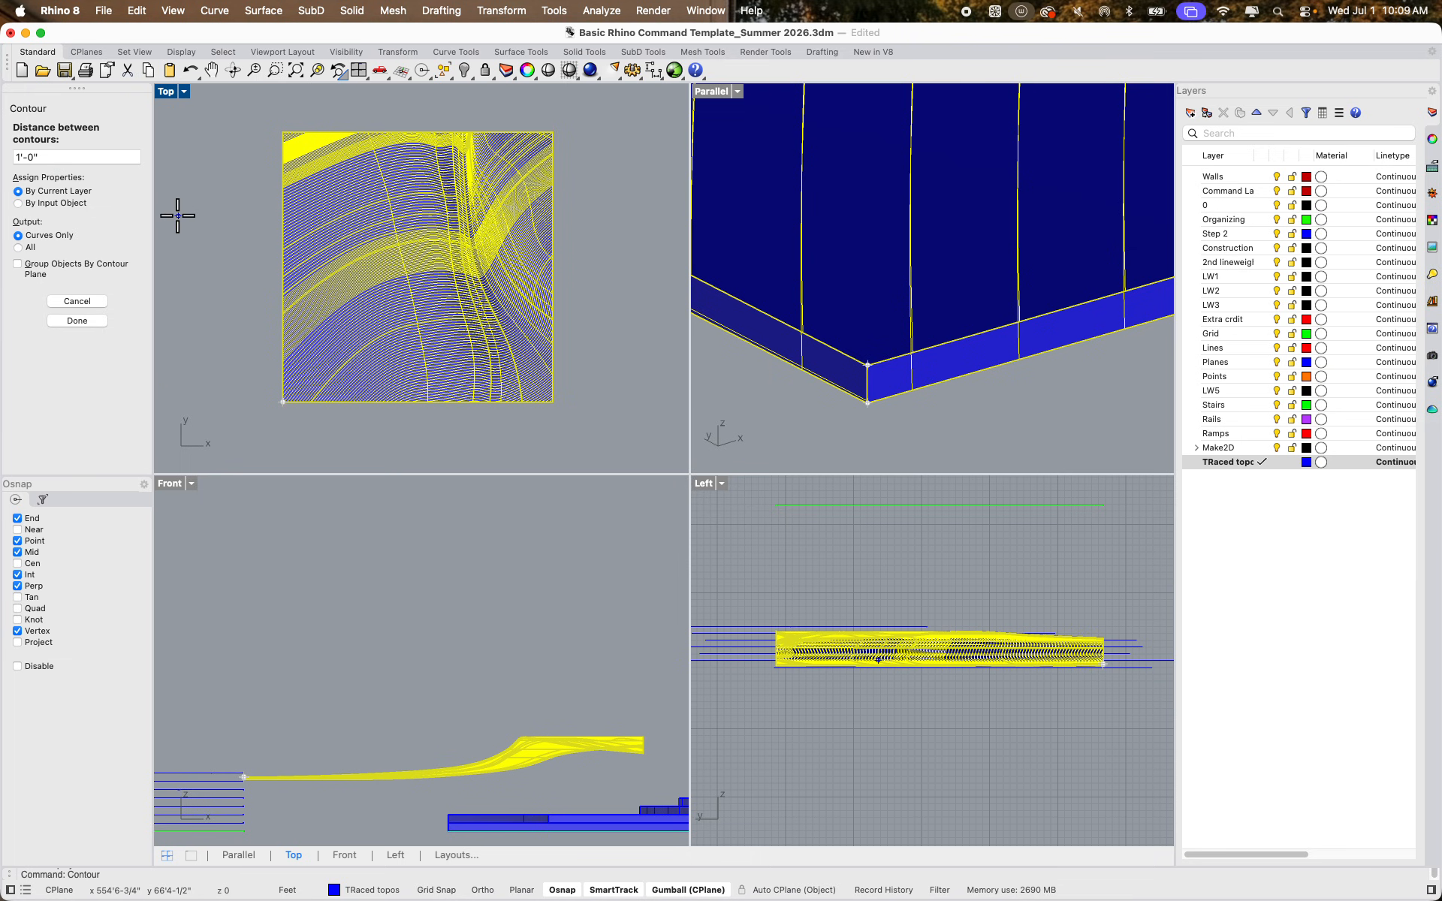
key(Return)
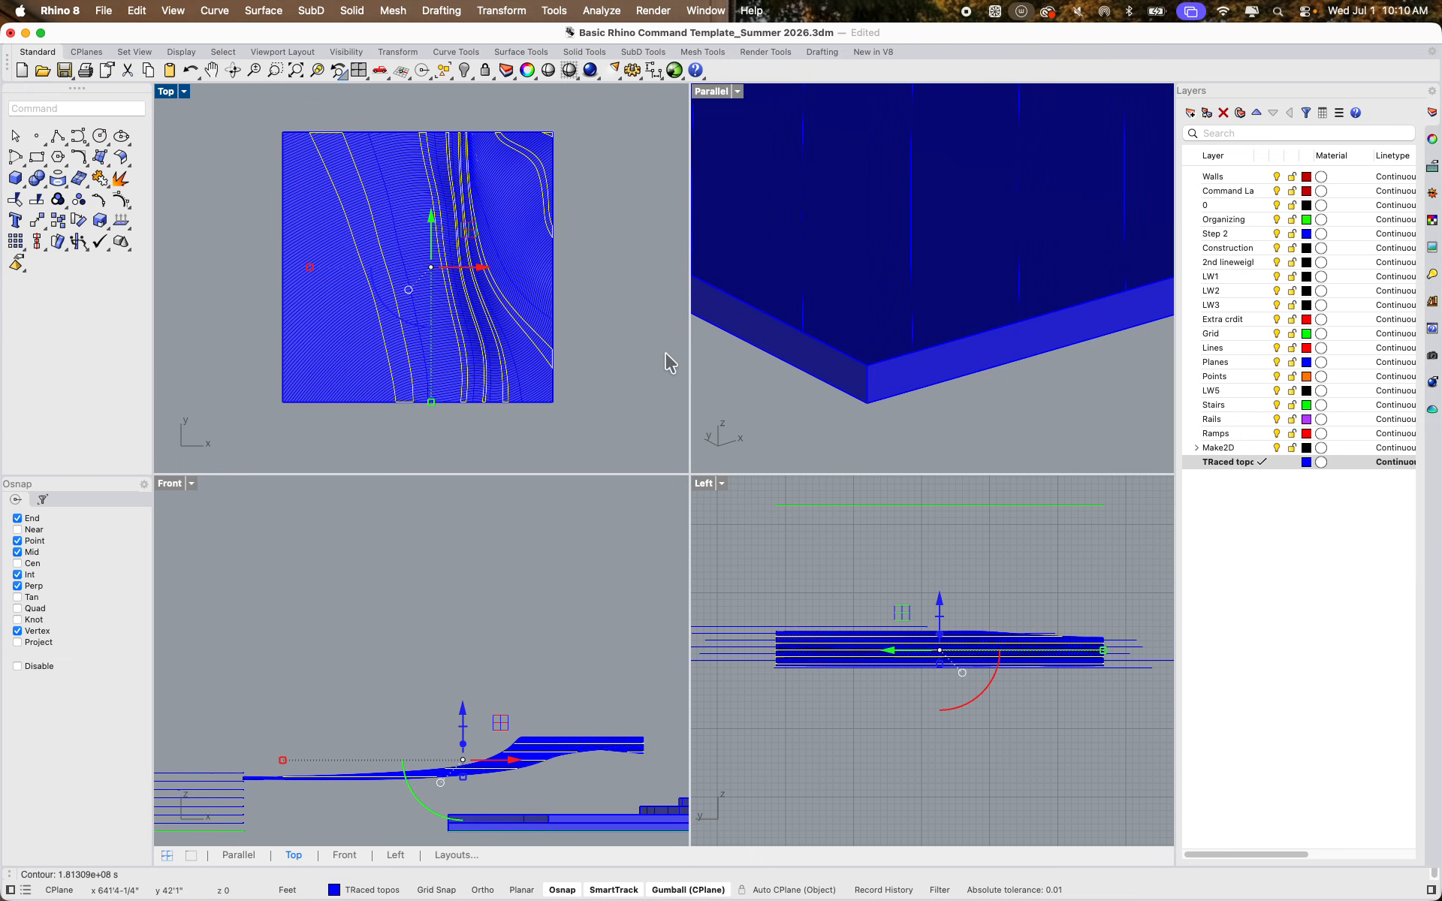
Move the generated contour curves off the terrain solid into the empty space beside it
scroll(665, 353, down, 2)
scroll(850, 314, down, 10)
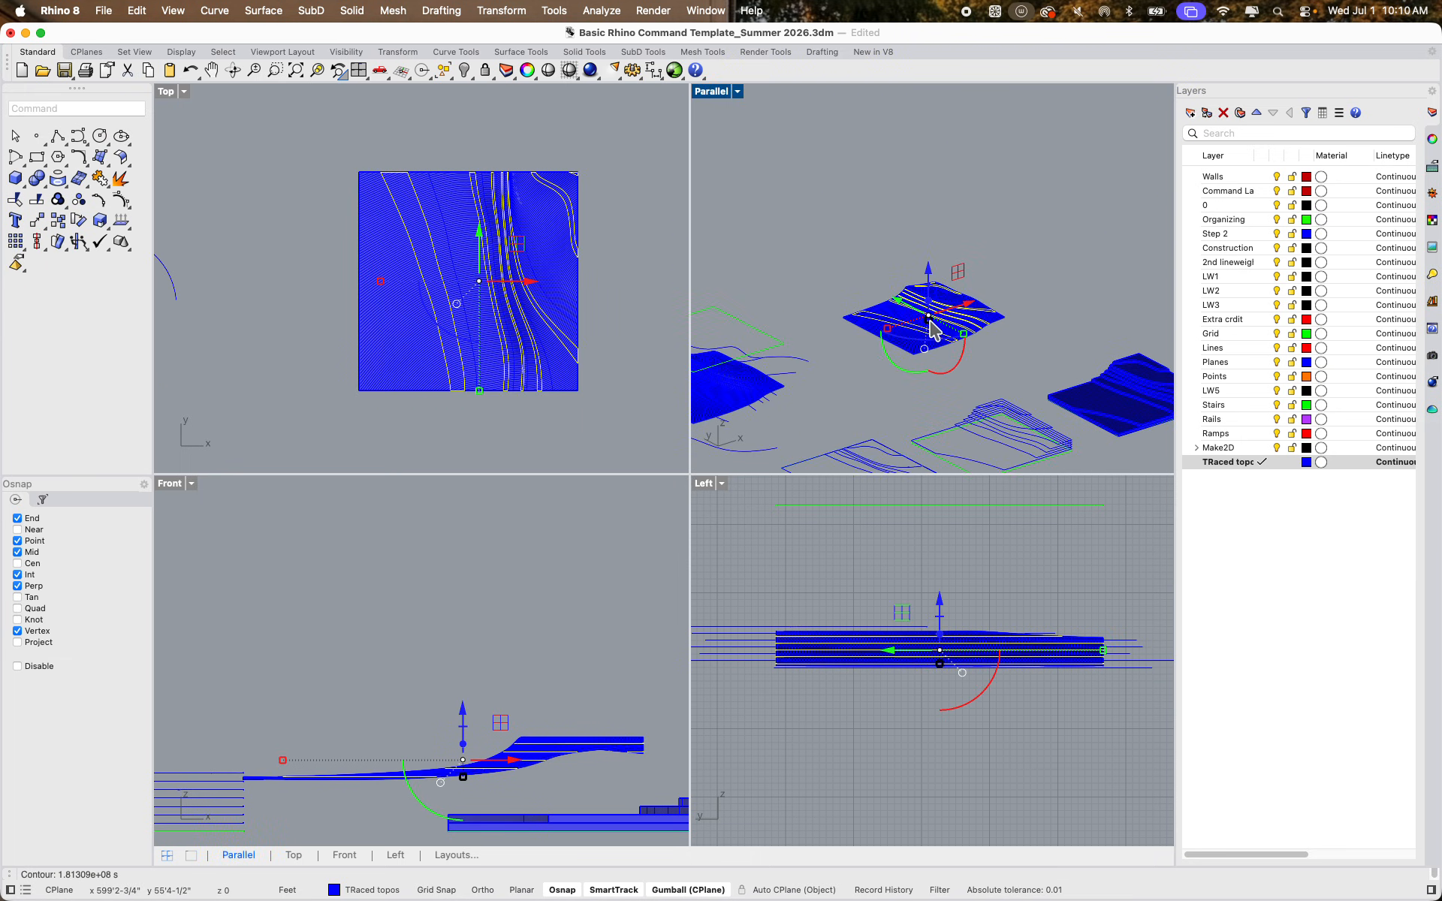
drag(933, 328, 1106, 318)
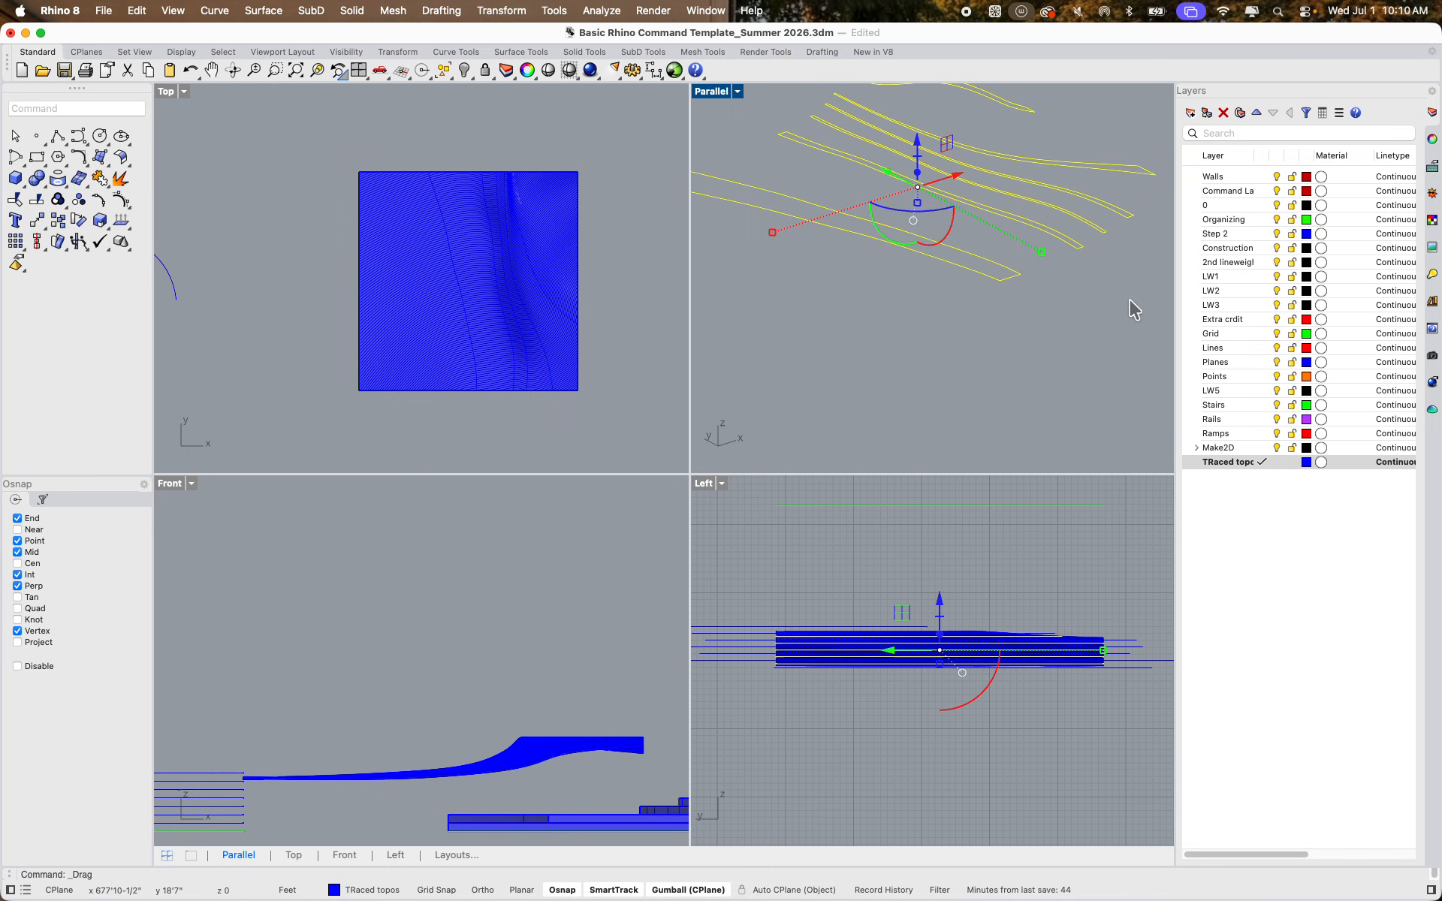
click(1129, 300)
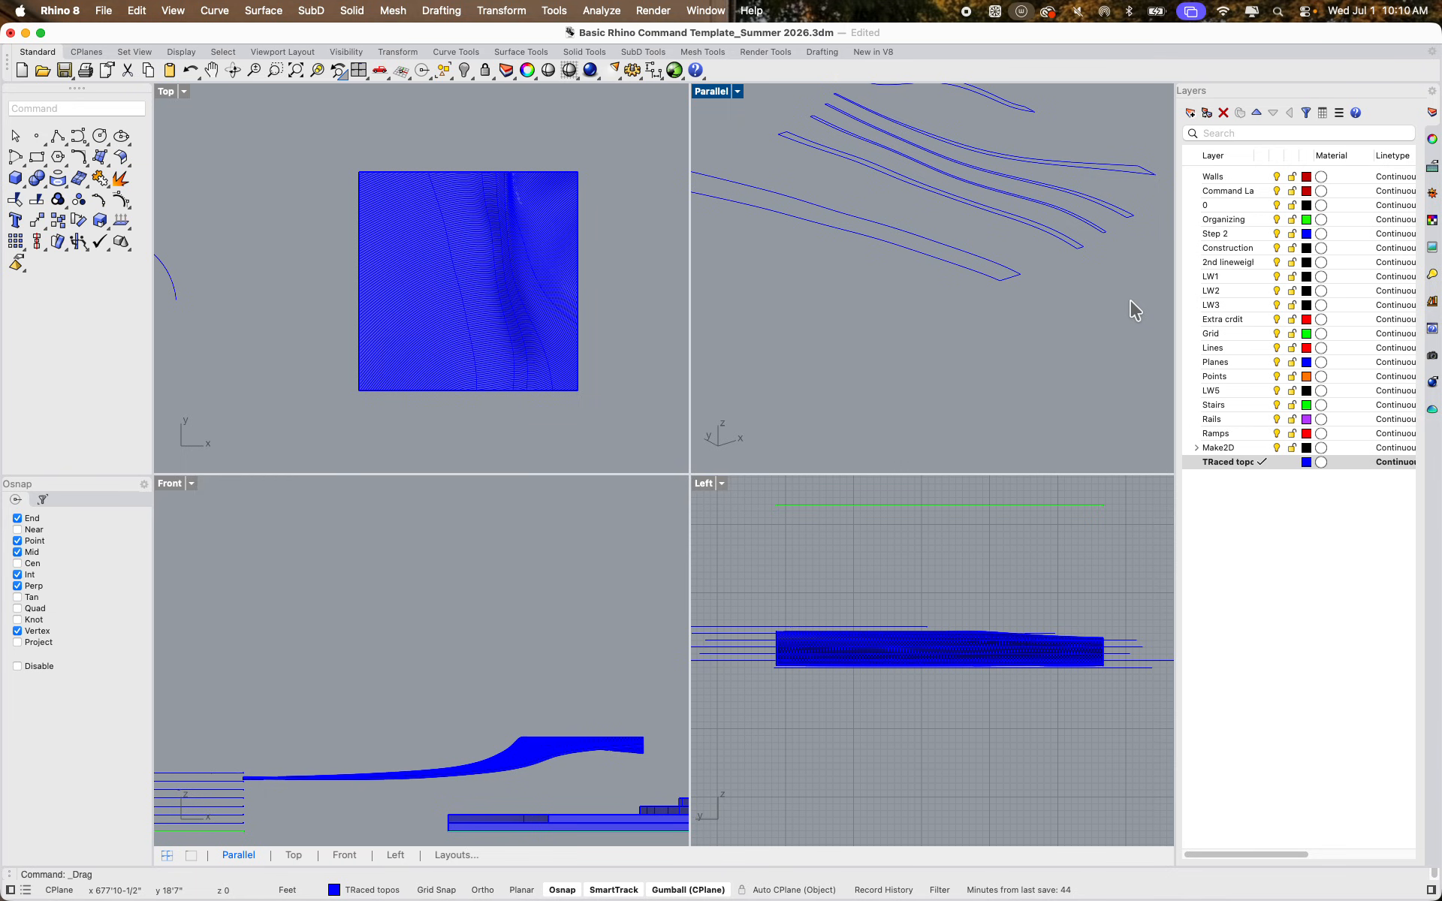
double_click(714, 91)
scroll(620, 335, down, 5)
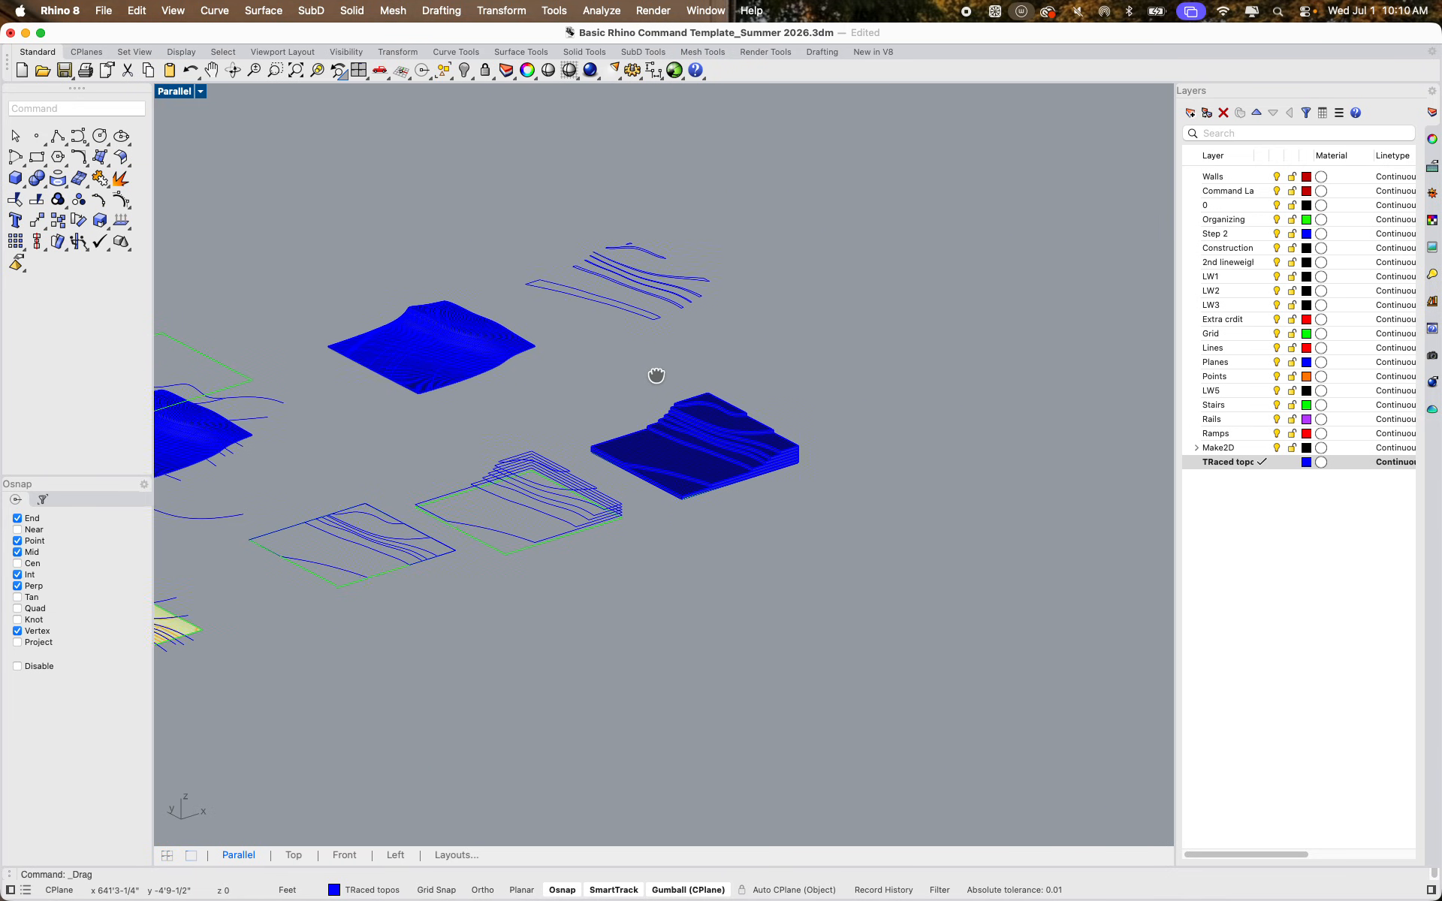
shift+right_drag(657, 375, 658, 364)
double_click(182, 93)
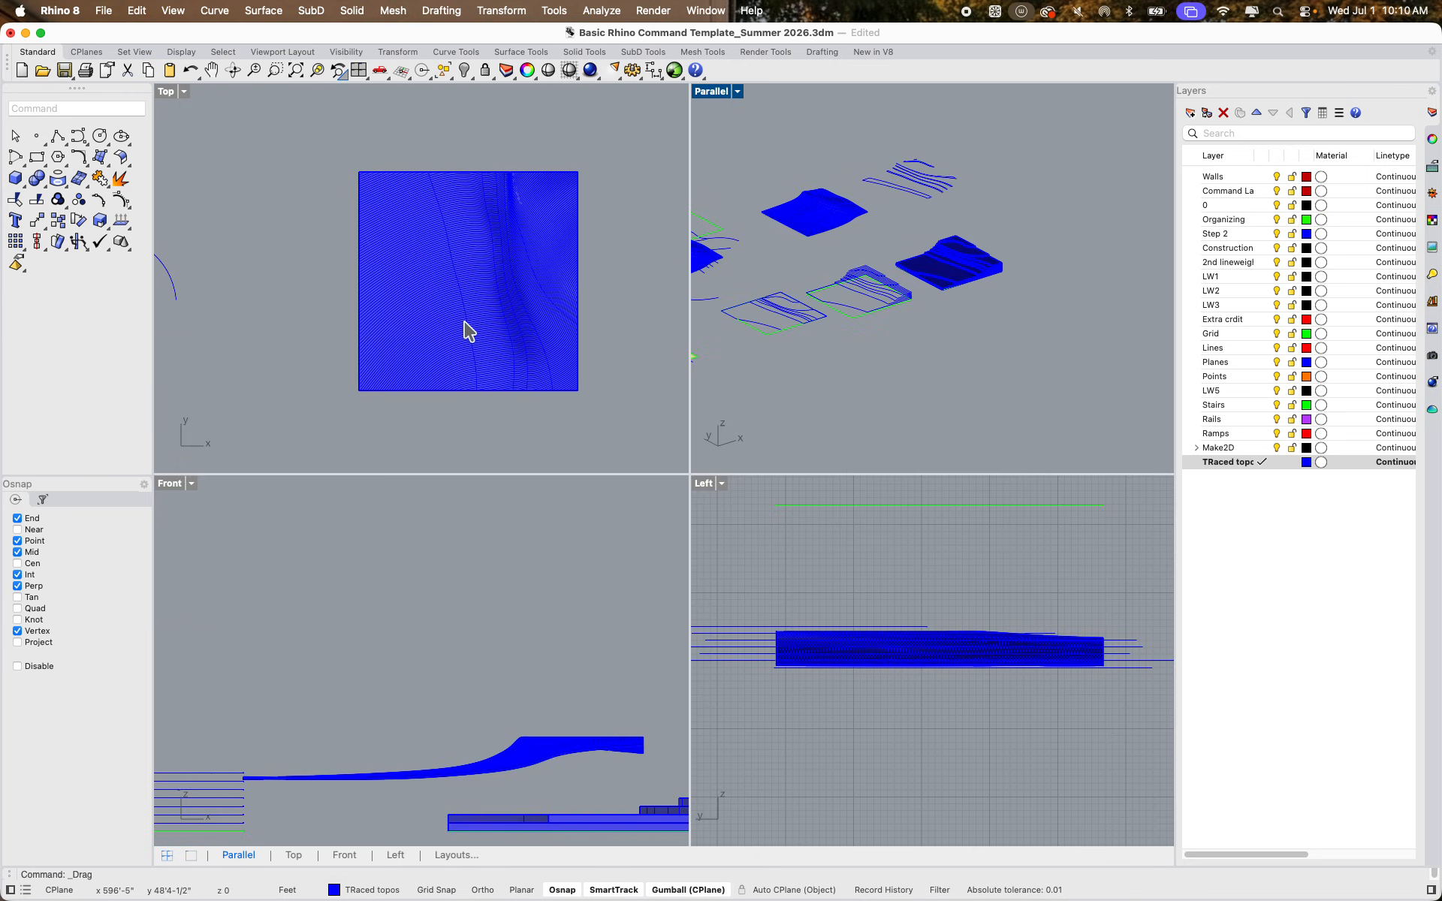
Copy the stepped terrain model with its curves into the empty area east of the original
scroll(461, 331, down, 5)
right_drag(488, 413, 339, 274)
scroll(338, 274, up, 8)
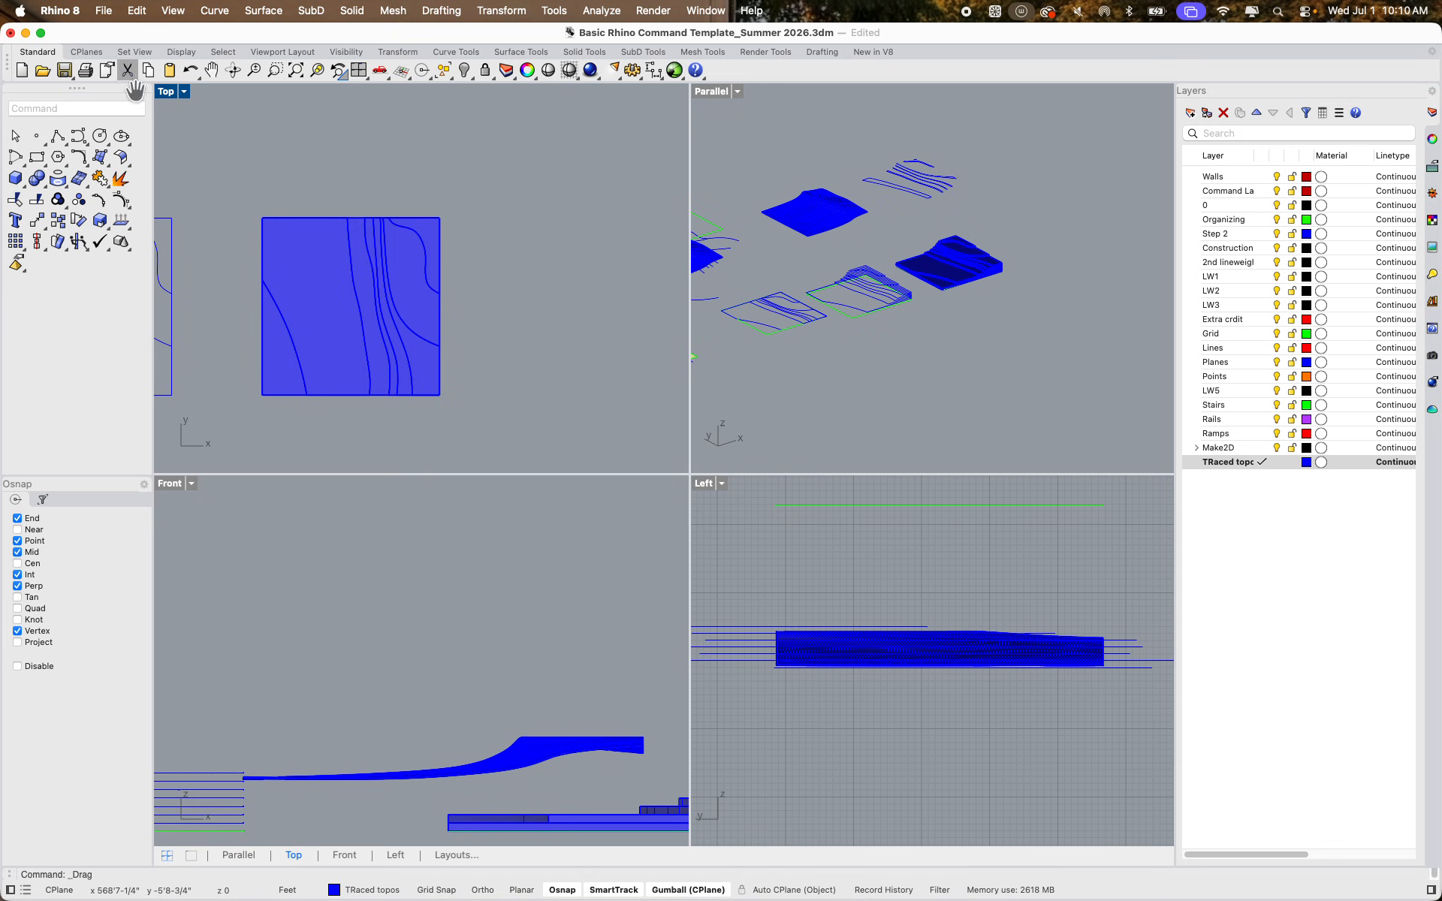
drag(236, 197, 501, 452)
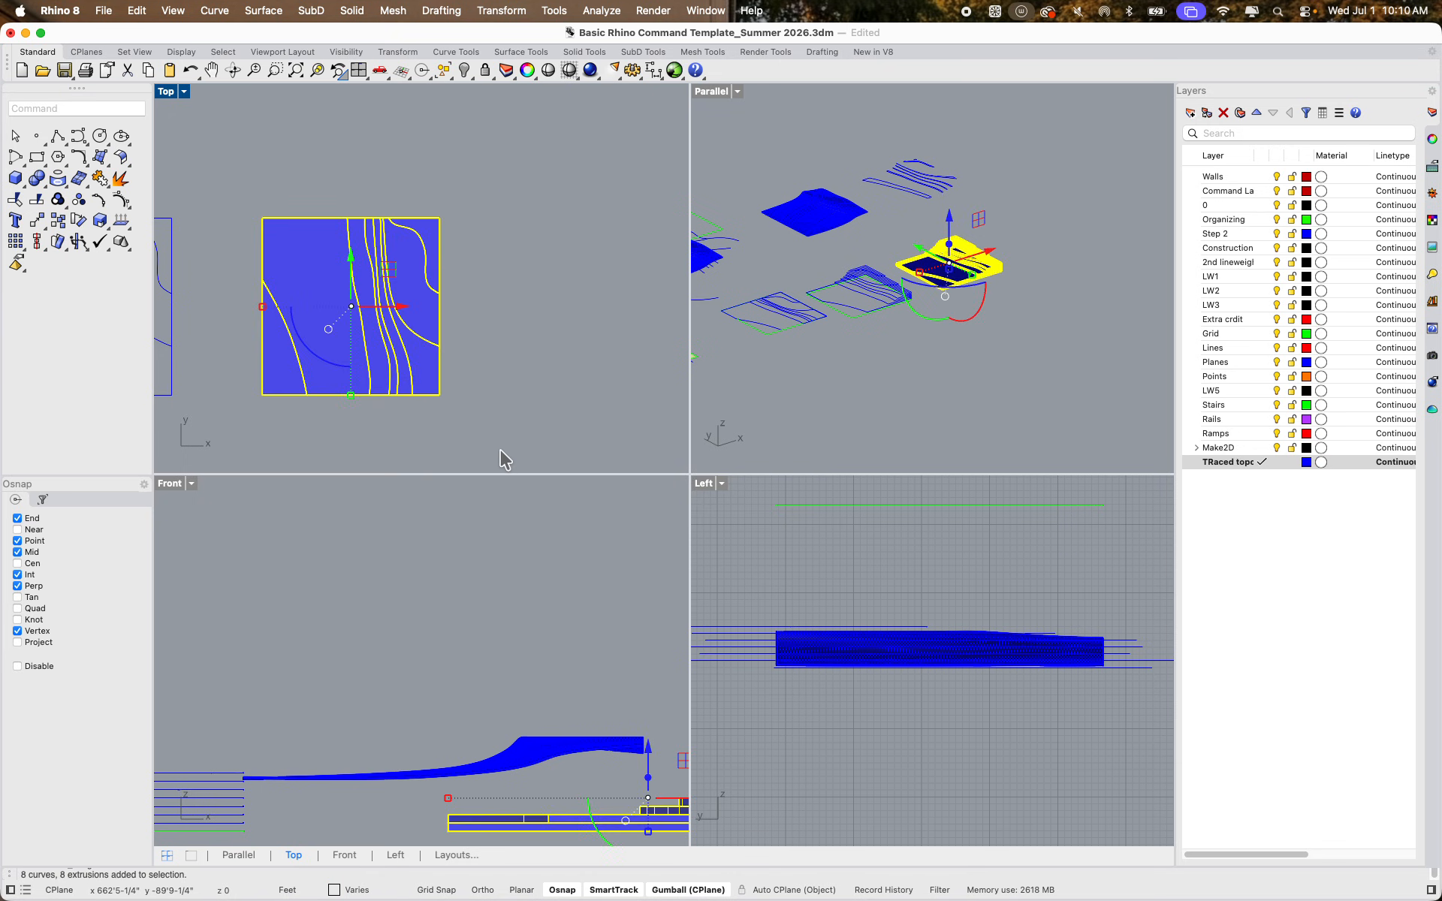
text(copy)
key(Return)
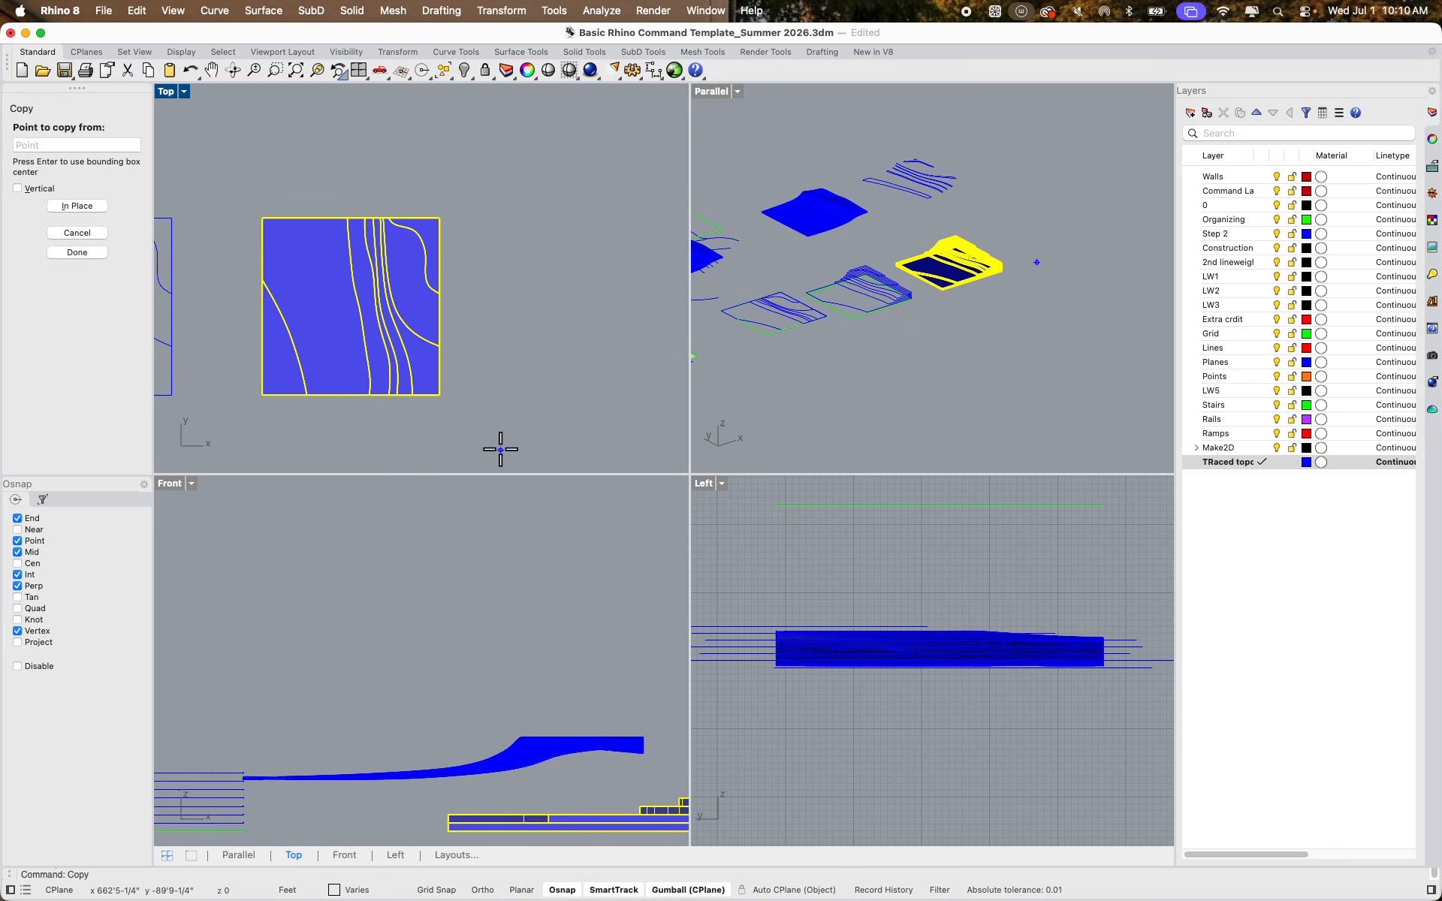
click(405, 344)
scroll(466, 352, down, 8)
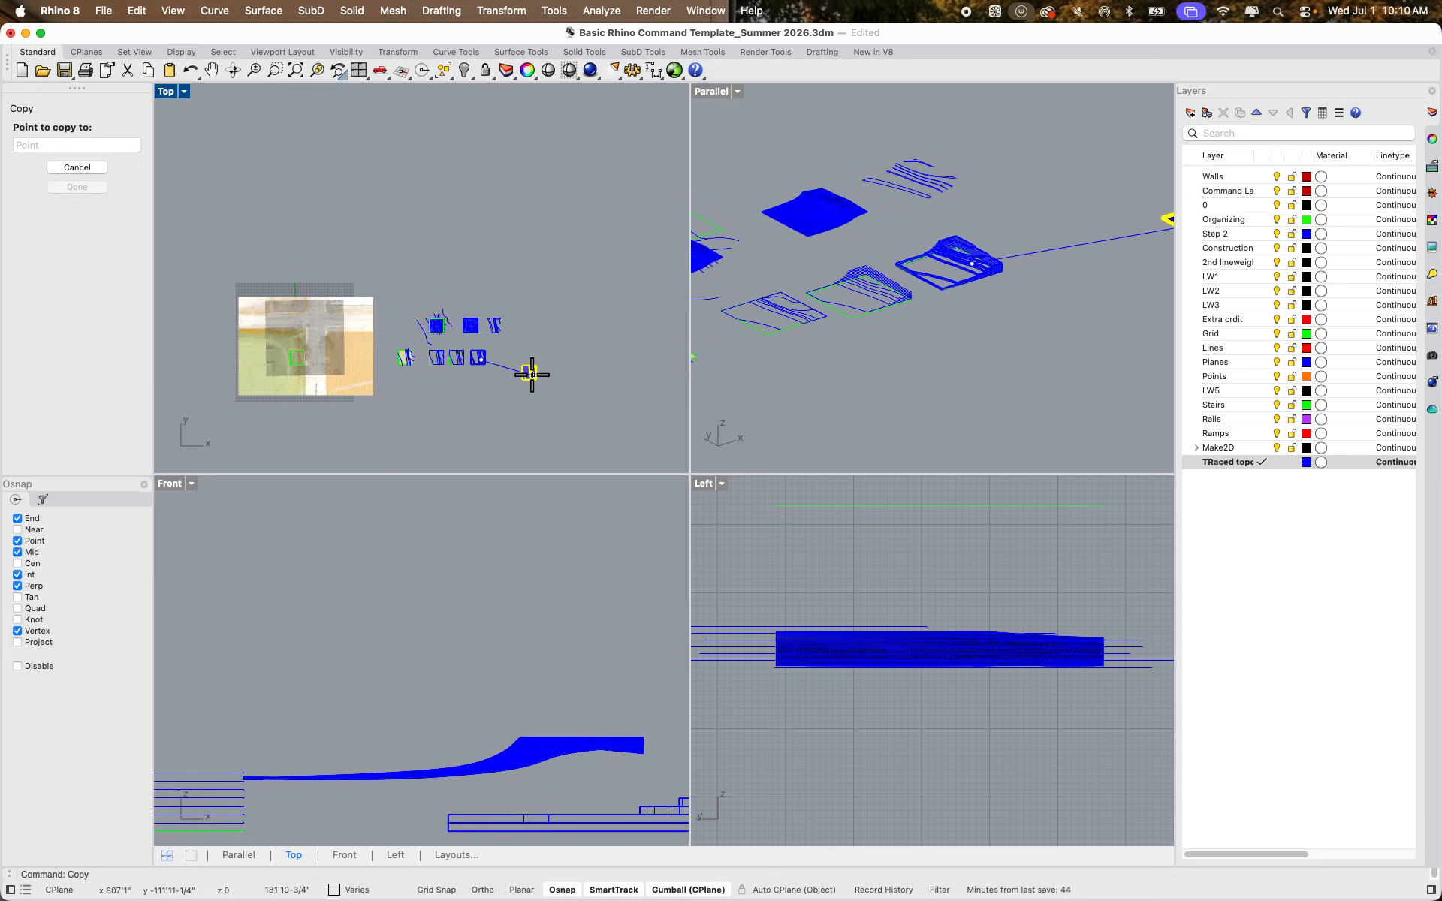
click(572, 375)
scroll(574, 380, up, 5)
key(Return)
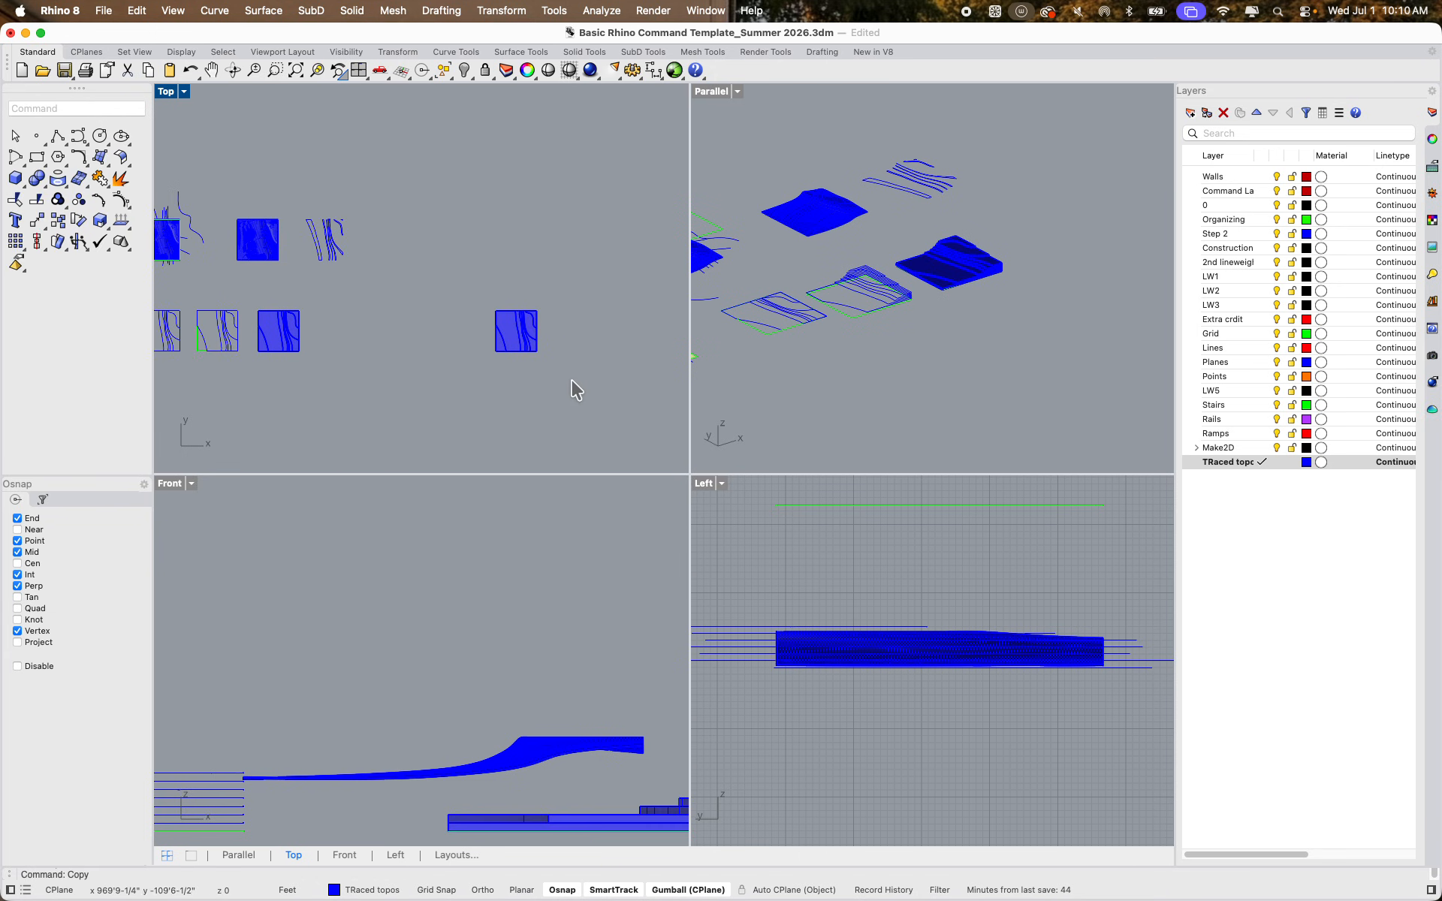
Hide the site map images lying over the construction grid near the origin
scroll(559, 383, down, 6)
right_drag(232, 157, 308, 234)
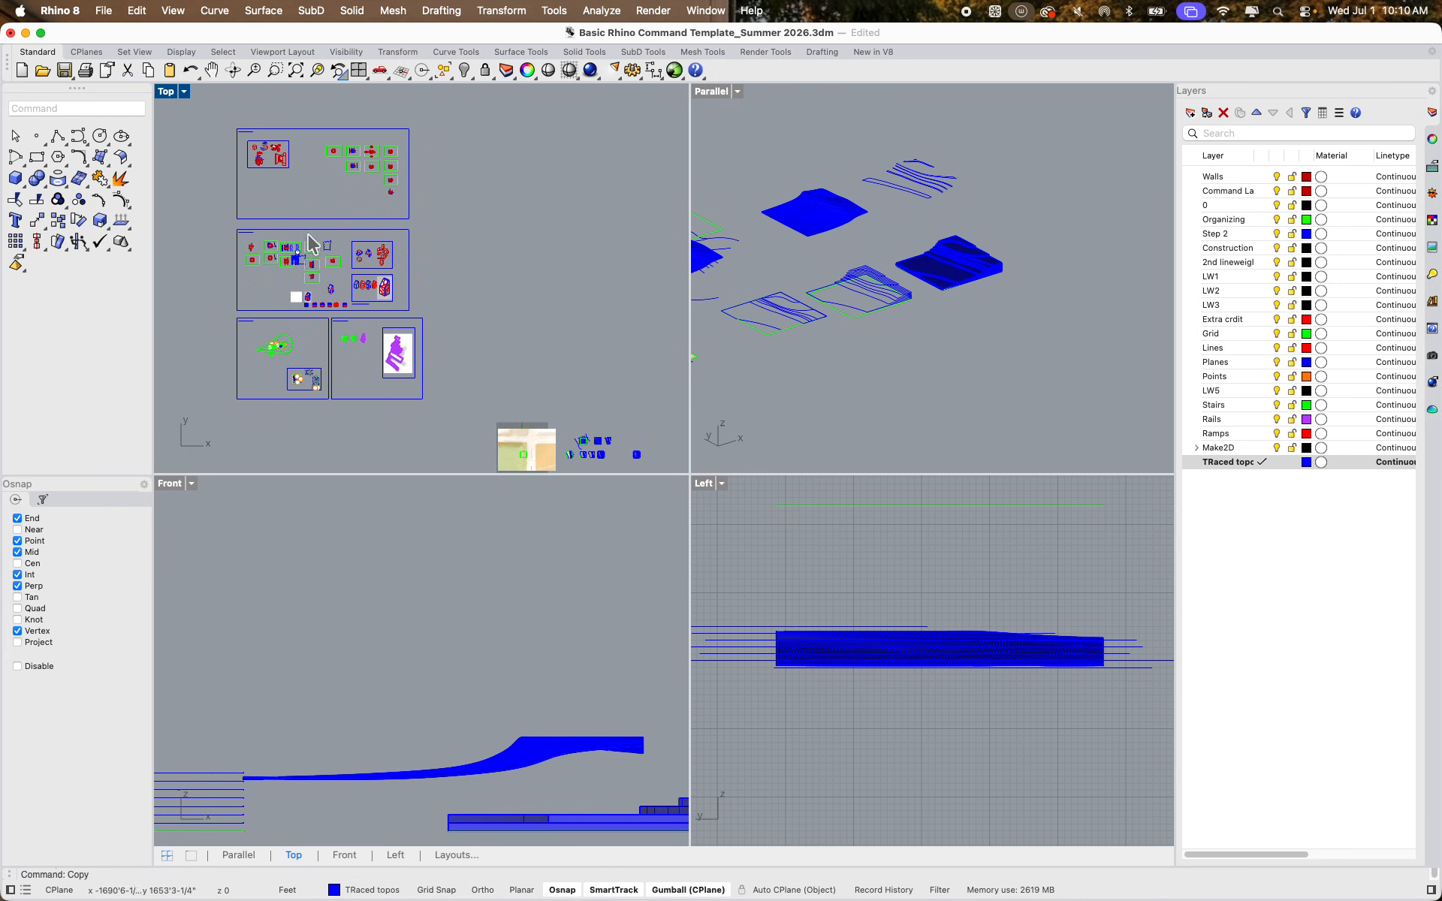
right_drag(552, 367, 354, 218)
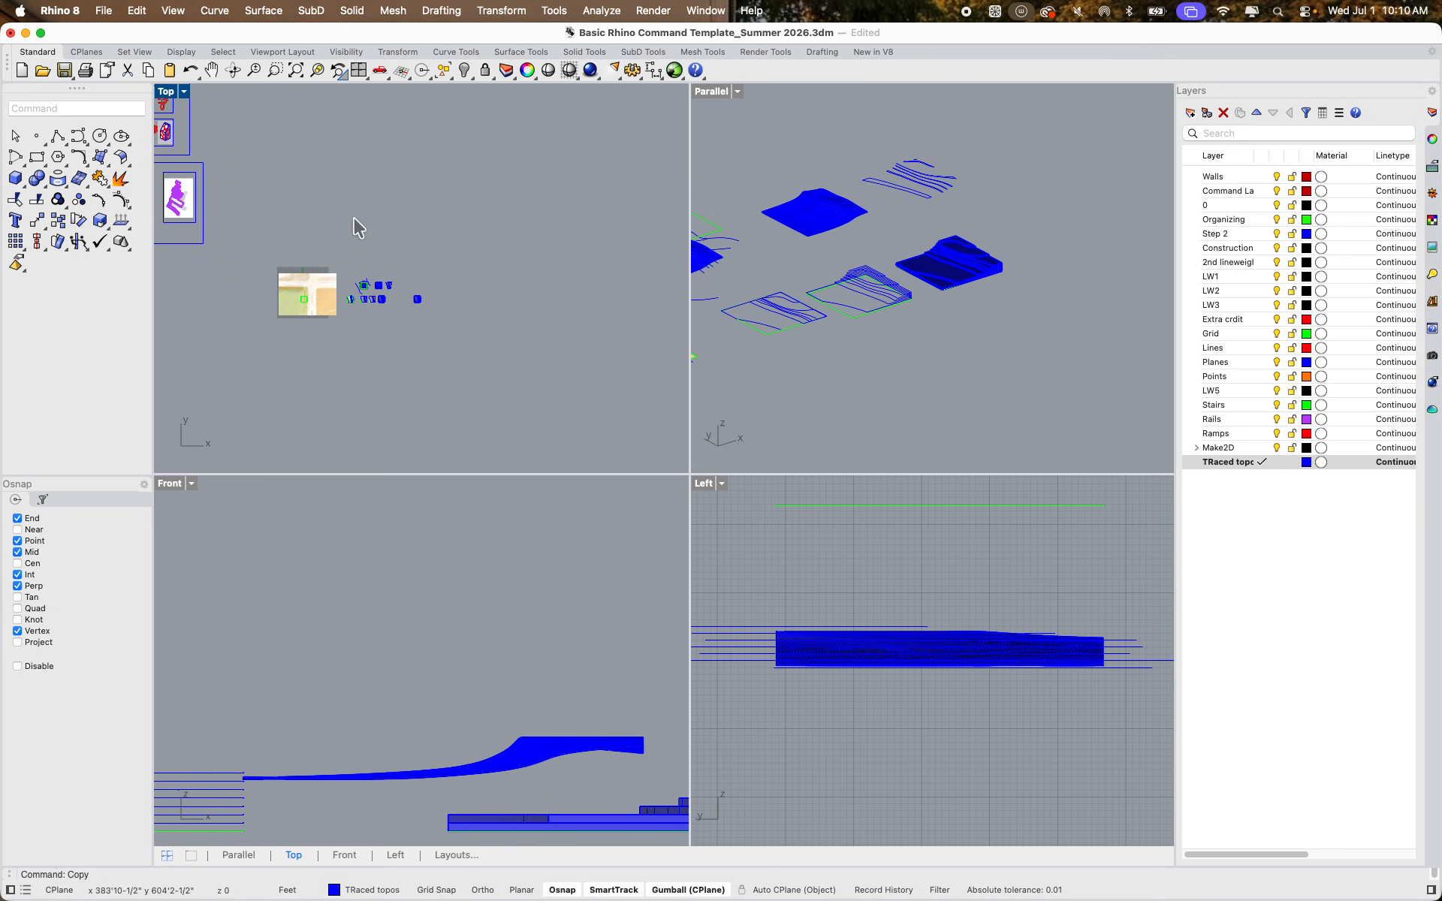
scroll(291, 273, up, 5)
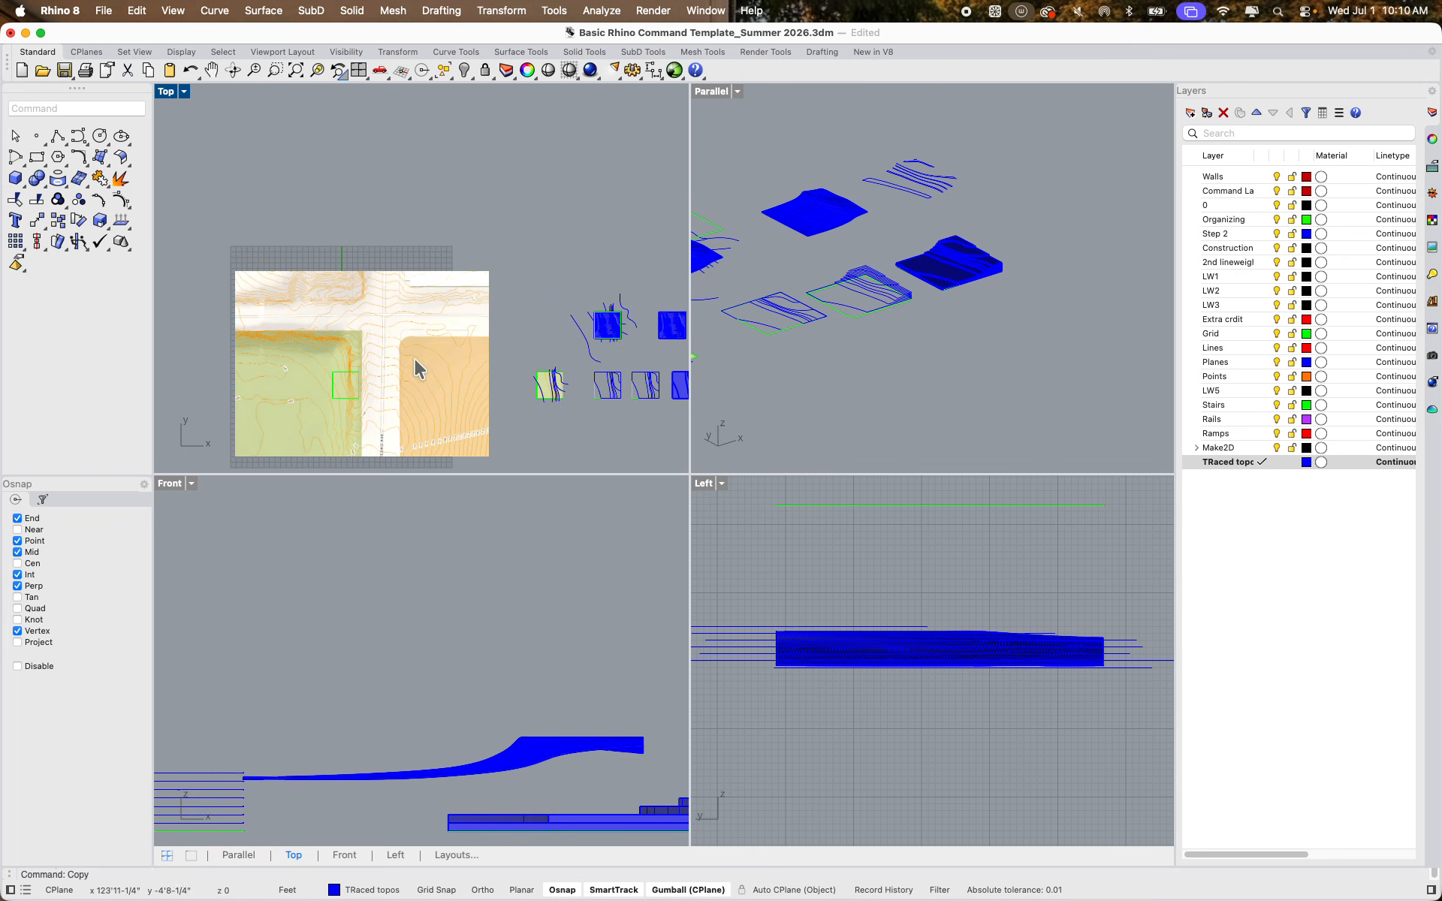
click(390, 309)
click(524, 326)
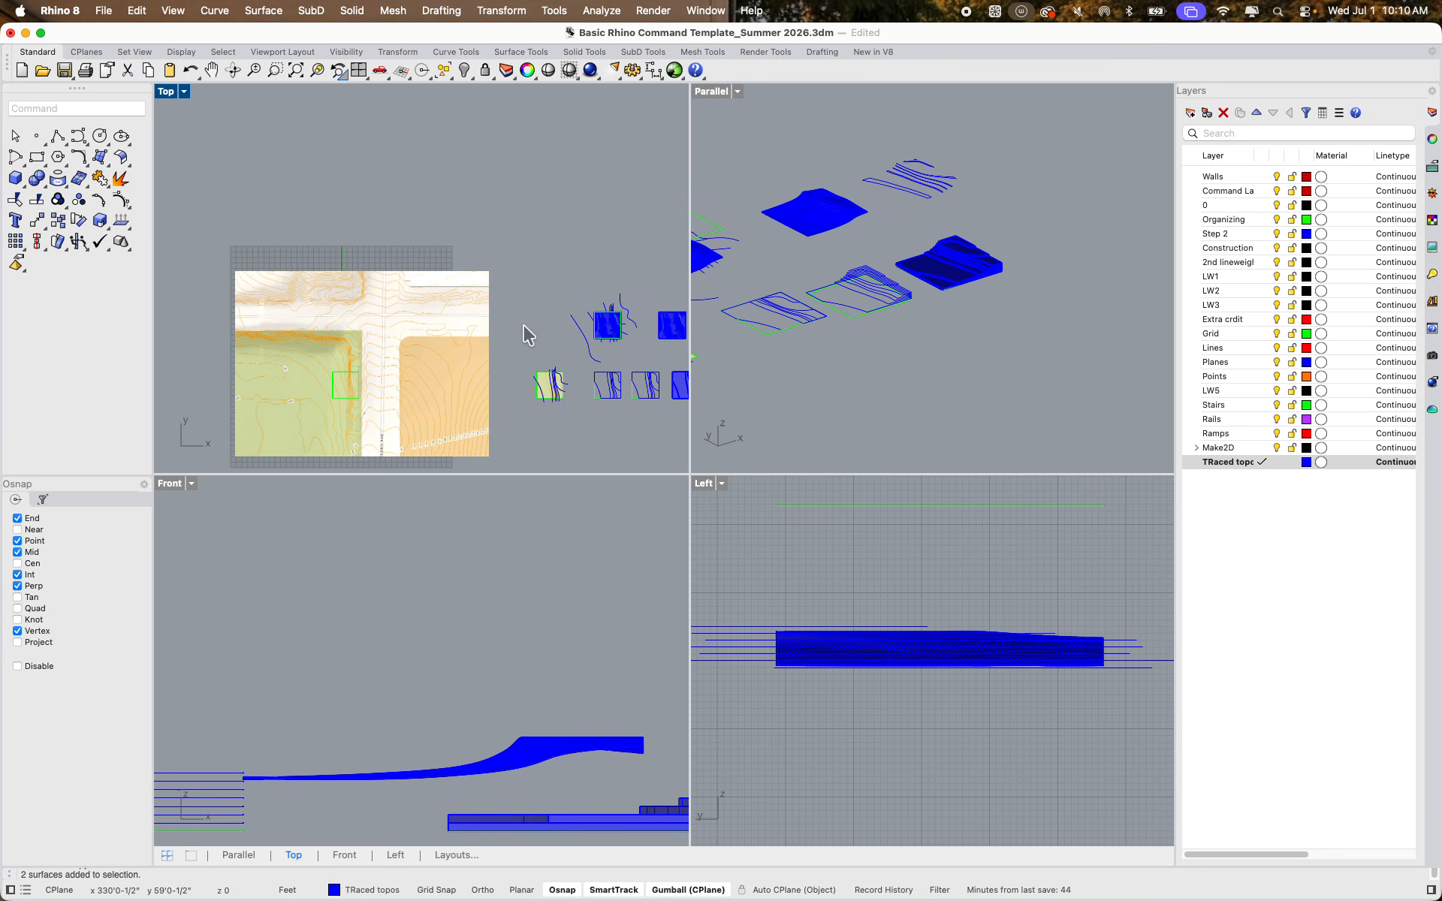
click(410, 293)
text(hide)
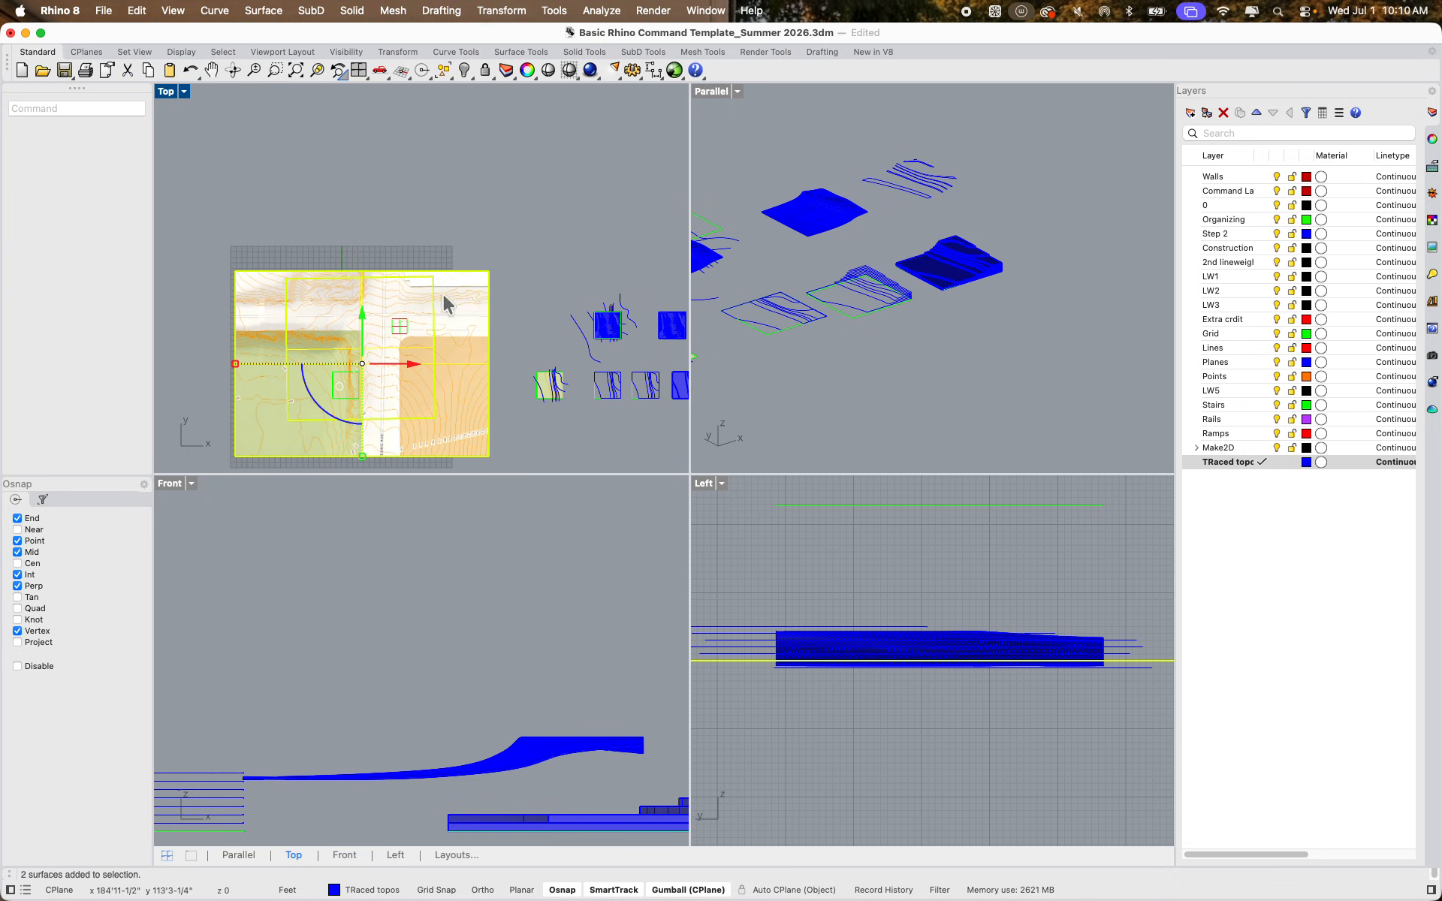
key(Return)
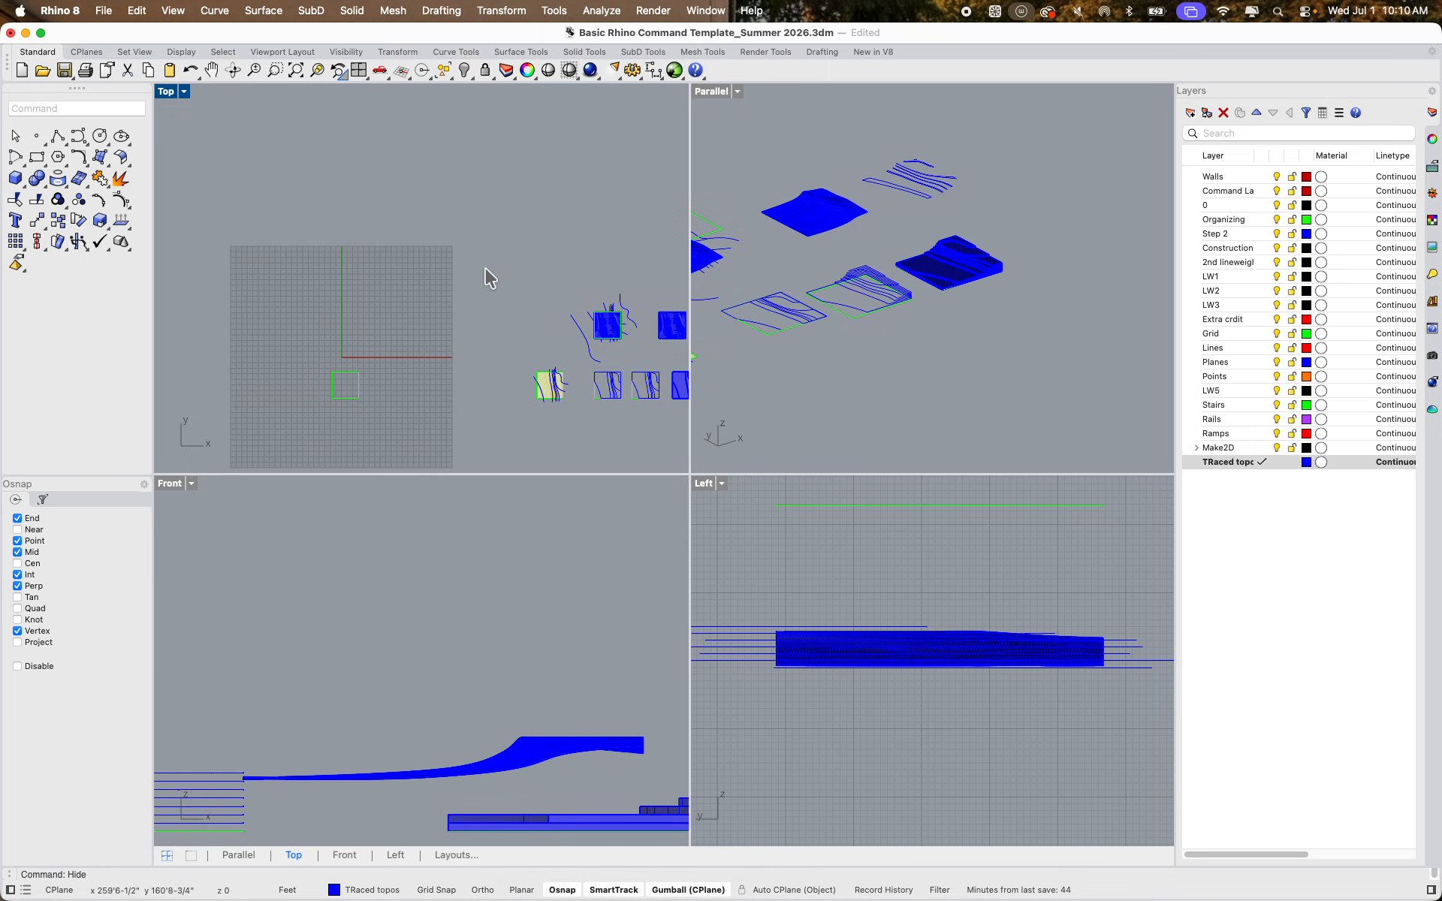
Pull the closed contour curve at the northeast corner off the copied stepped terrain model and delete it
middle_click(467, 302)
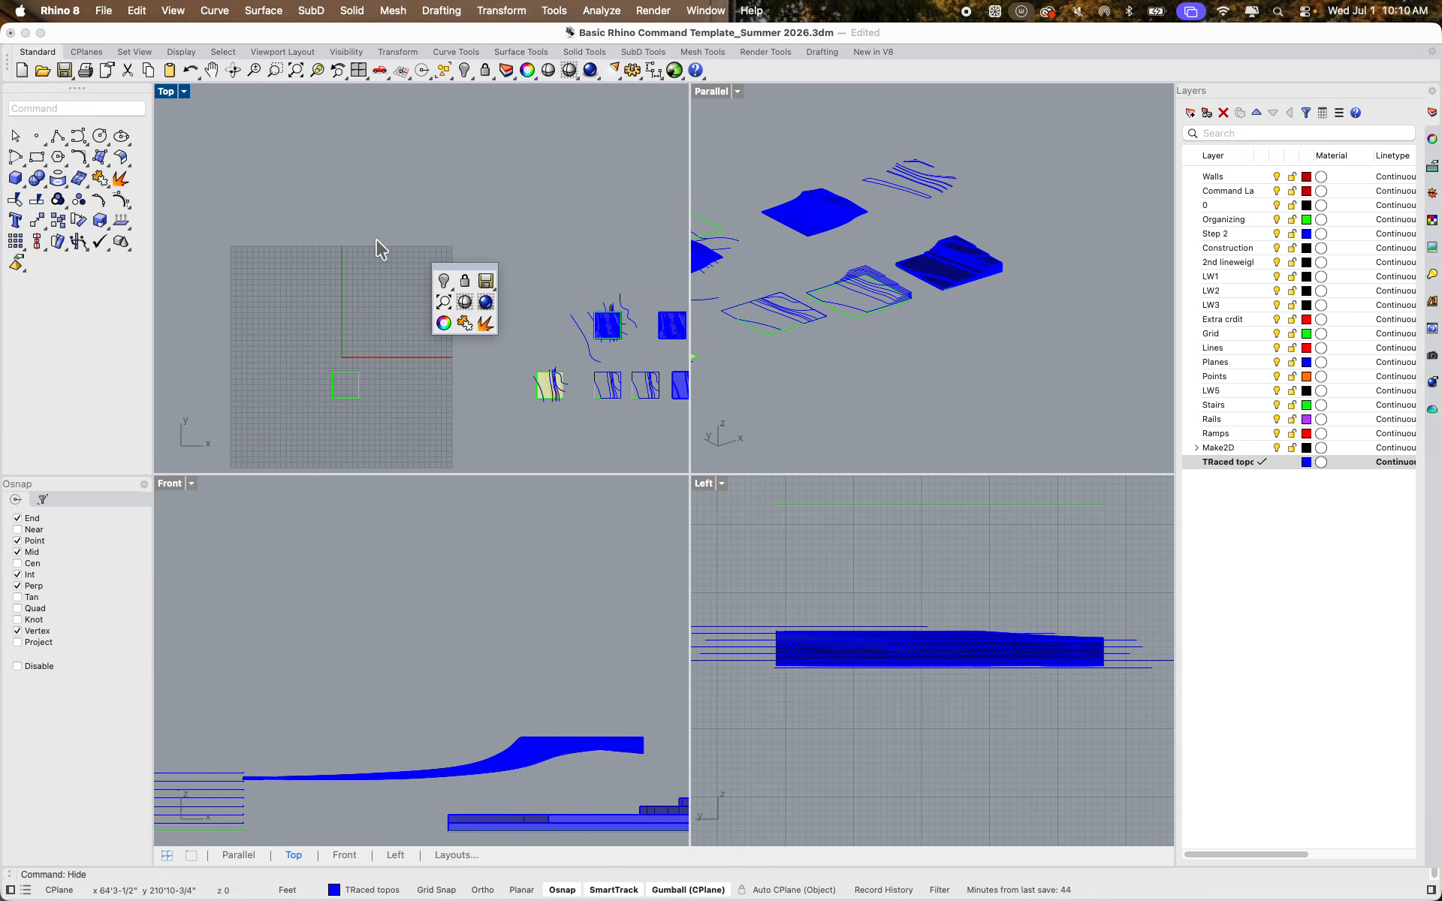
right_drag(475, 309, 298, 189)
right_drag(497, 267, 272, 300)
scroll(460, 304, up, 20)
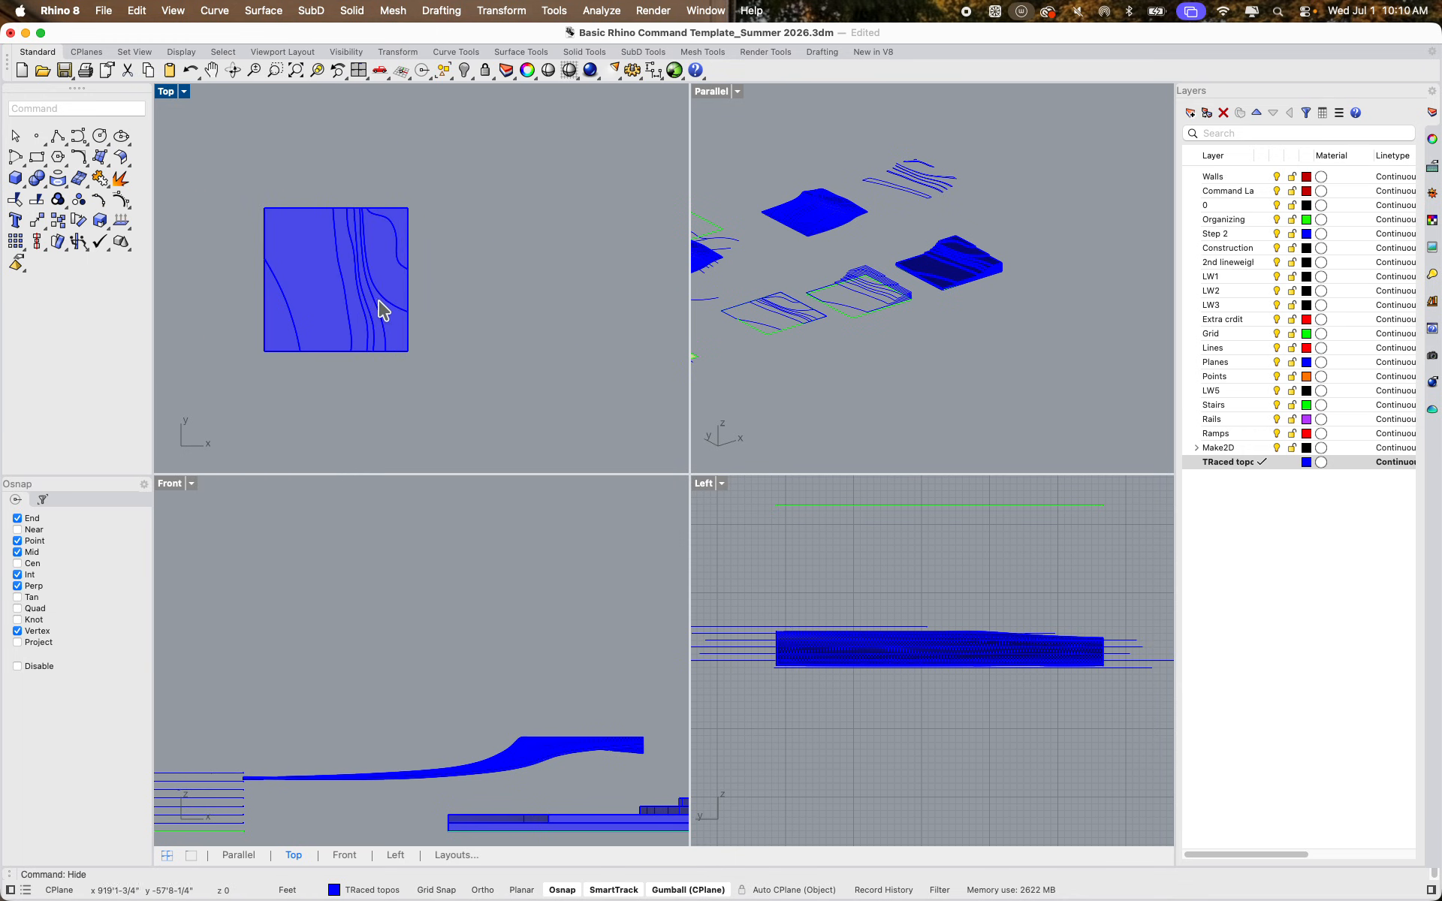
right_drag(365, 288, 499, 320)
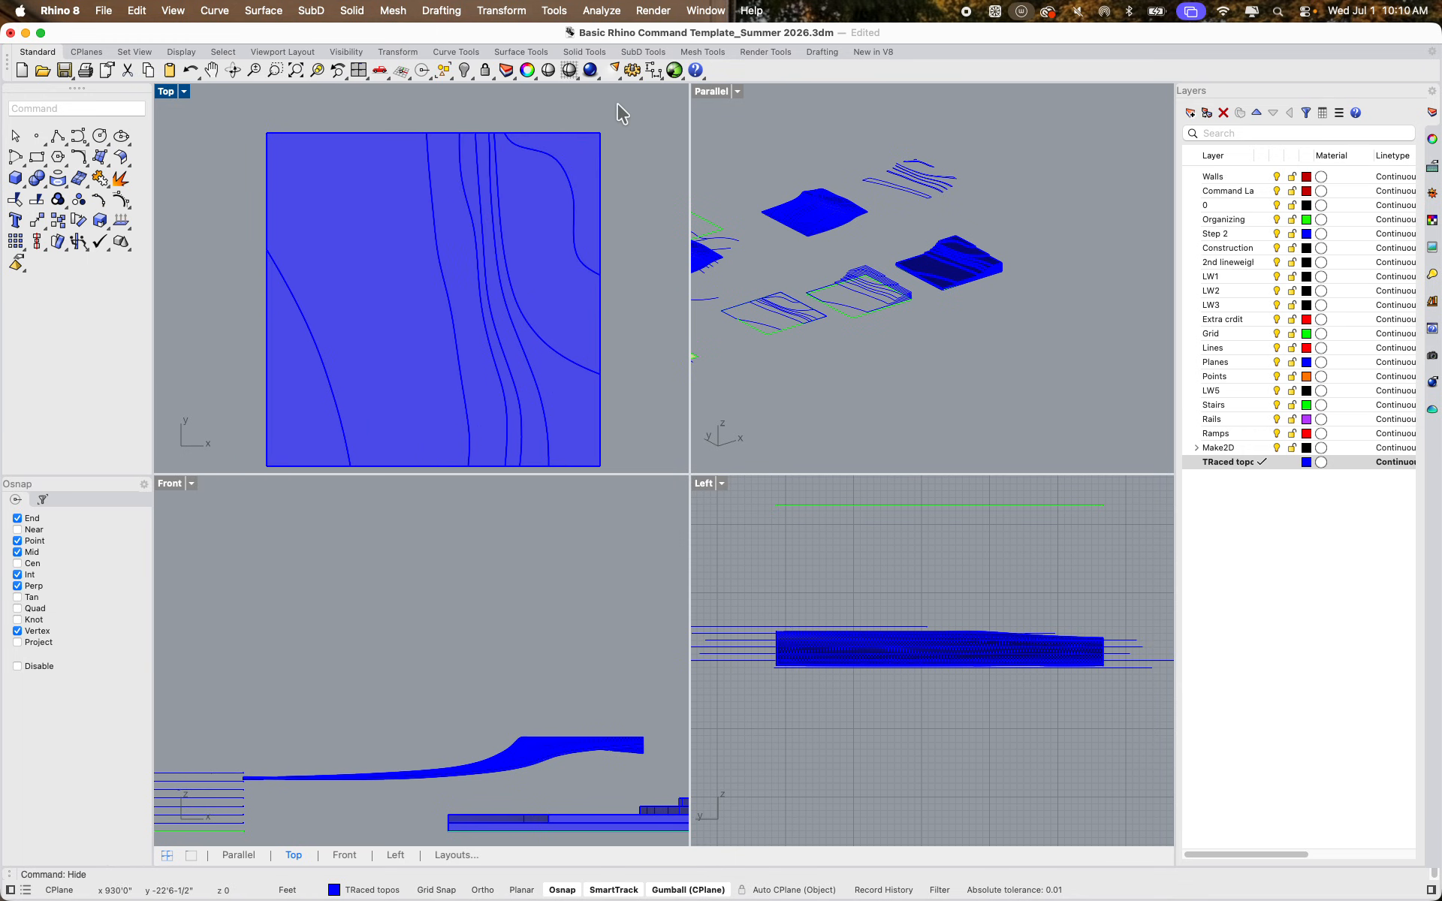
double_click(171, 93)
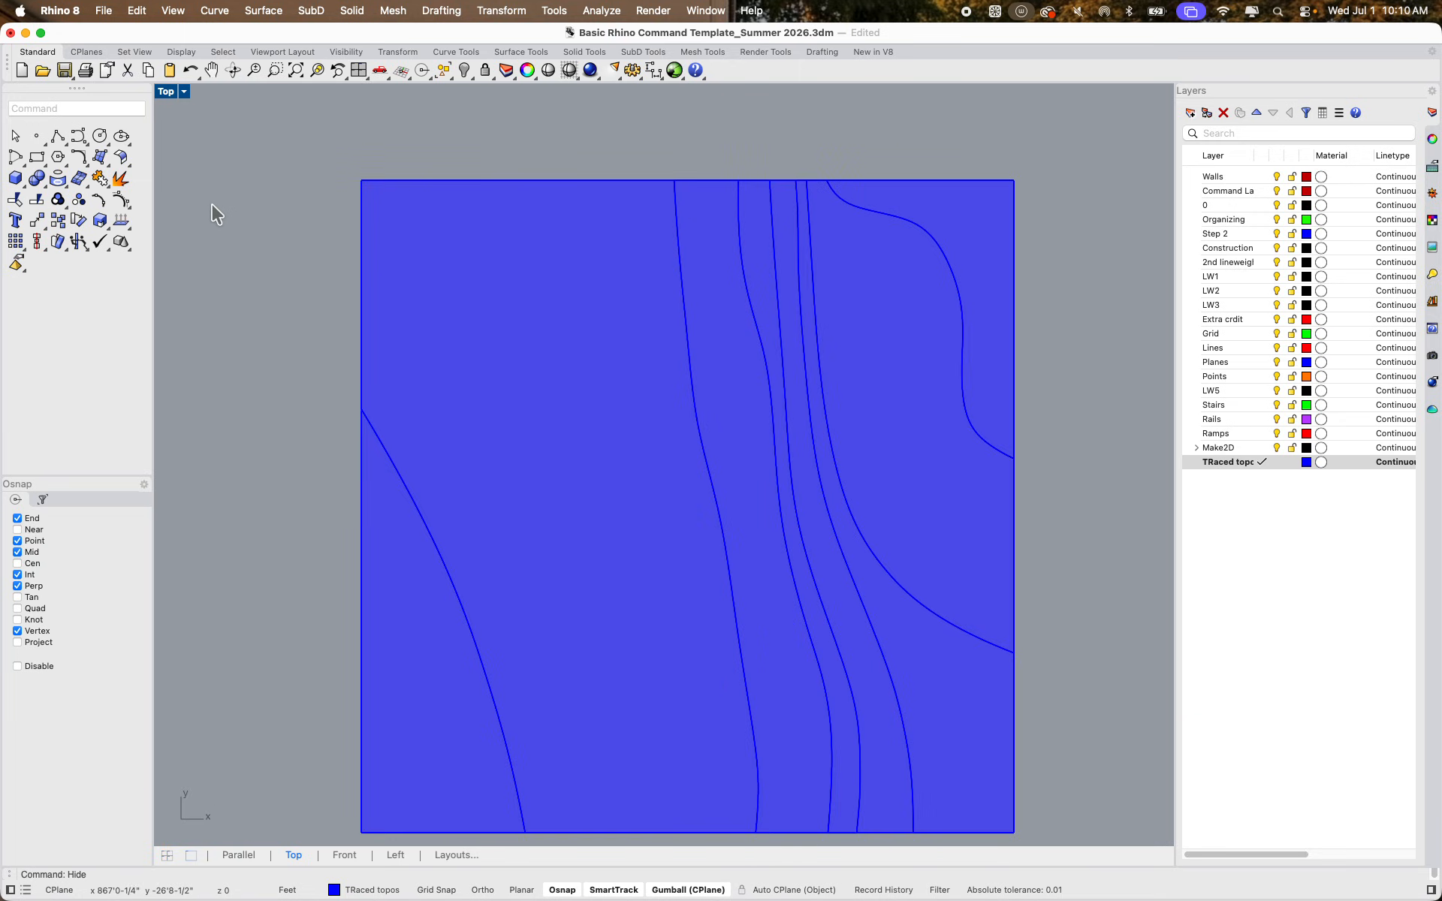
scroll(278, 274, down, 12)
scroll(341, 282, up, 7)
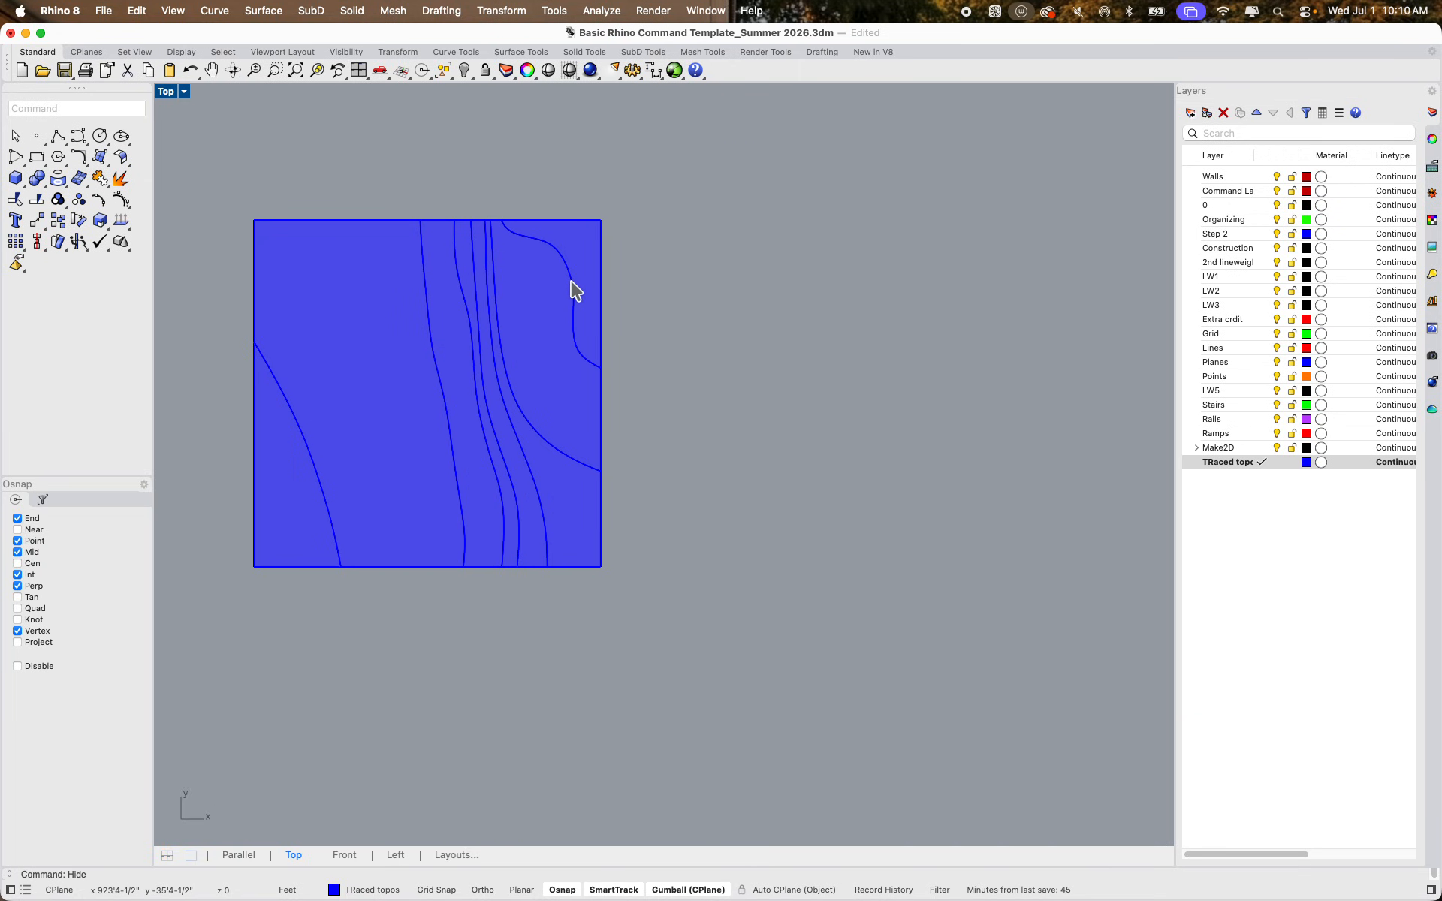
click(594, 279)
click(635, 316)
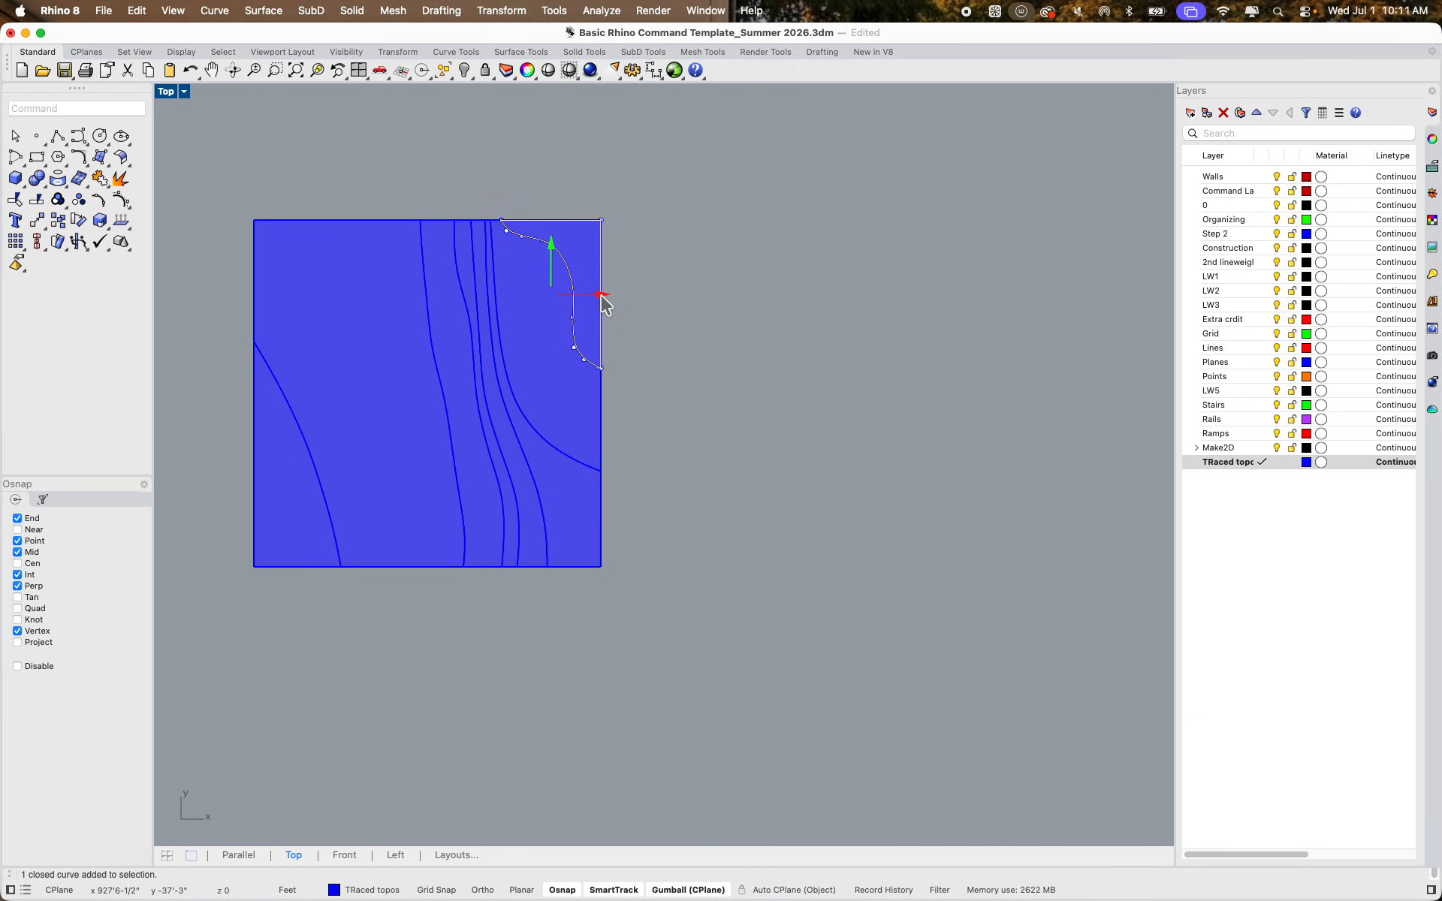
drag(601, 295, 744, 313)
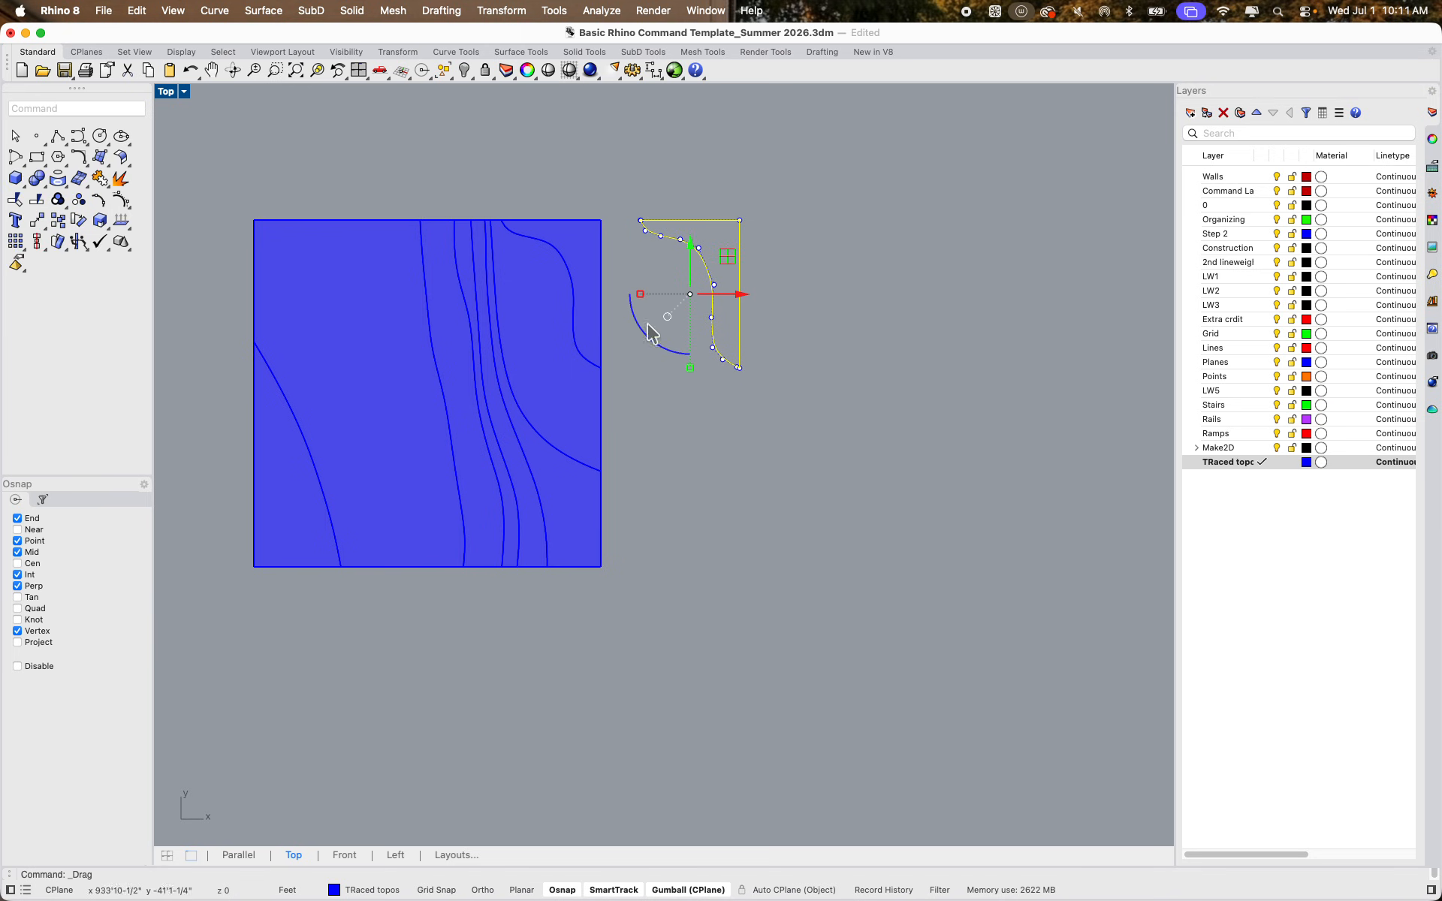
key(Delete)
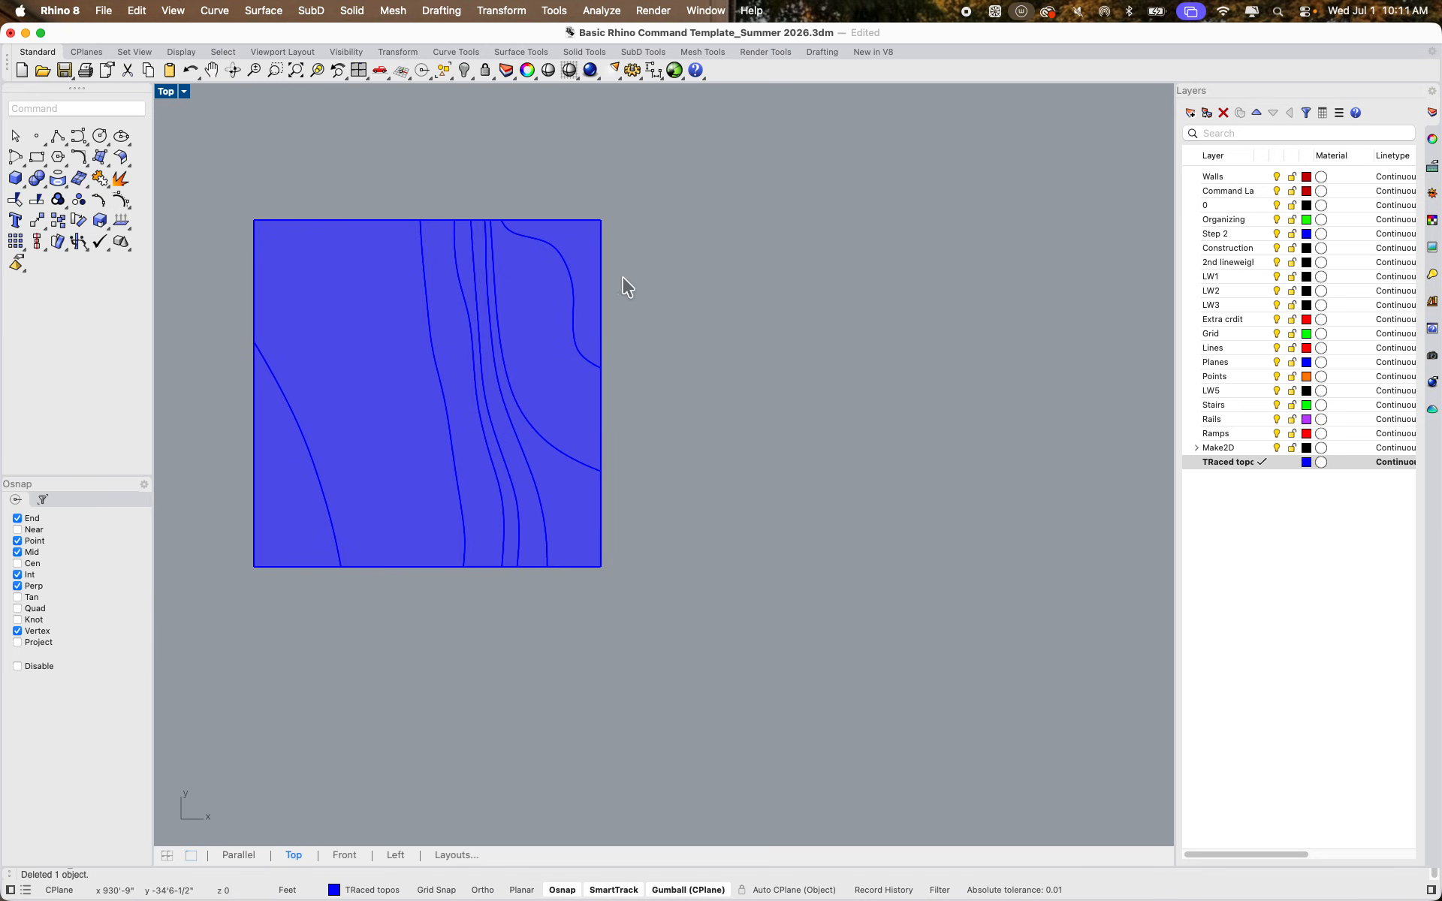
Limit selection to polysurfaces, move the stepped terrain solids east off their contour curves, and disable the selection filter again
scroll(279, 291, down, 3)
drag(223, 206, 566, 476)
click(230, 571)
click(45, 500)
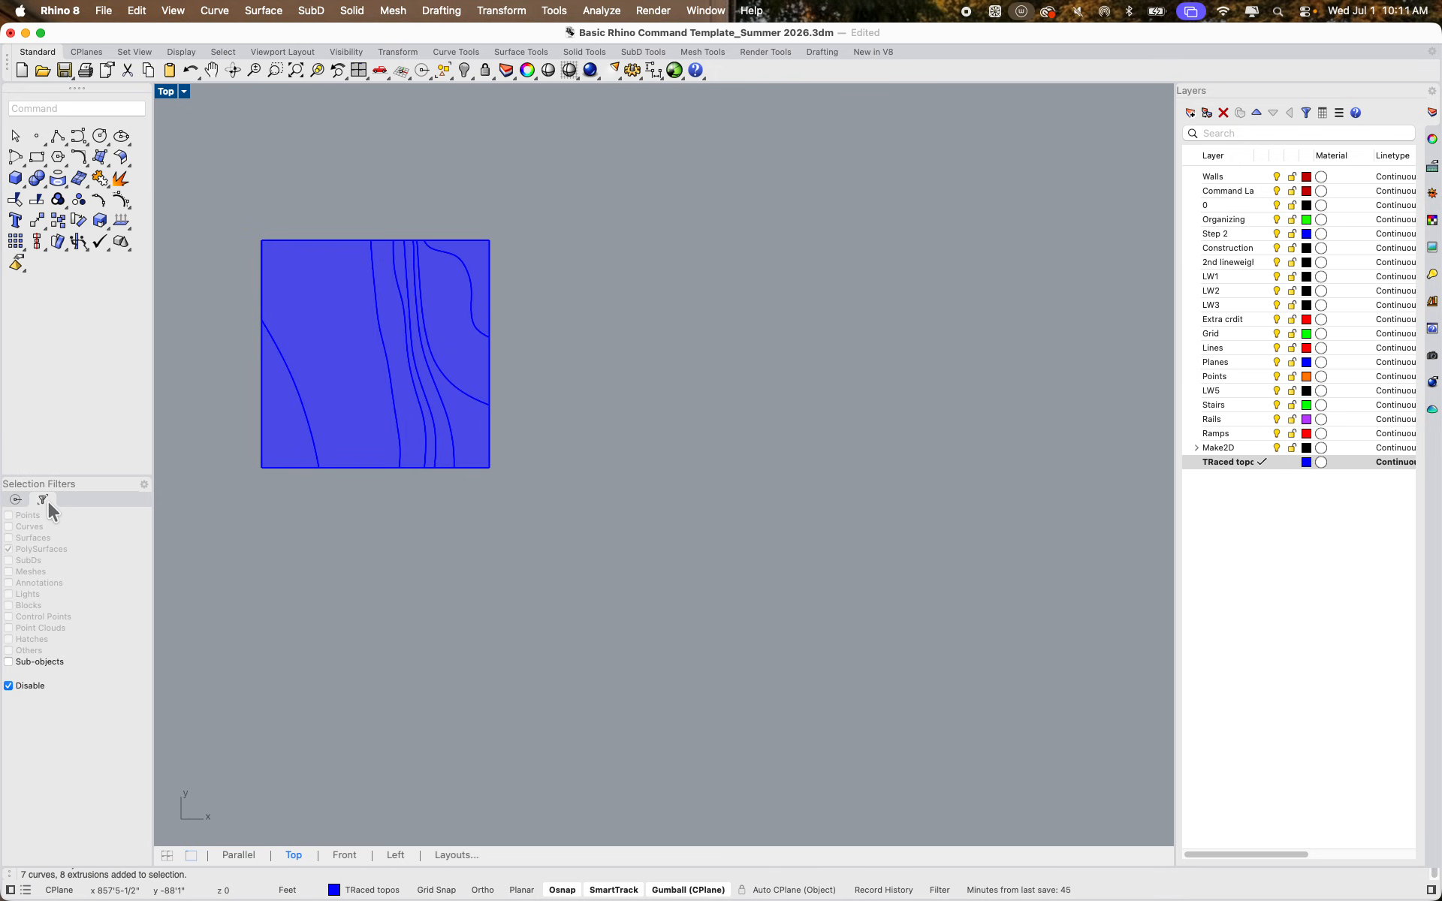
click(8, 686)
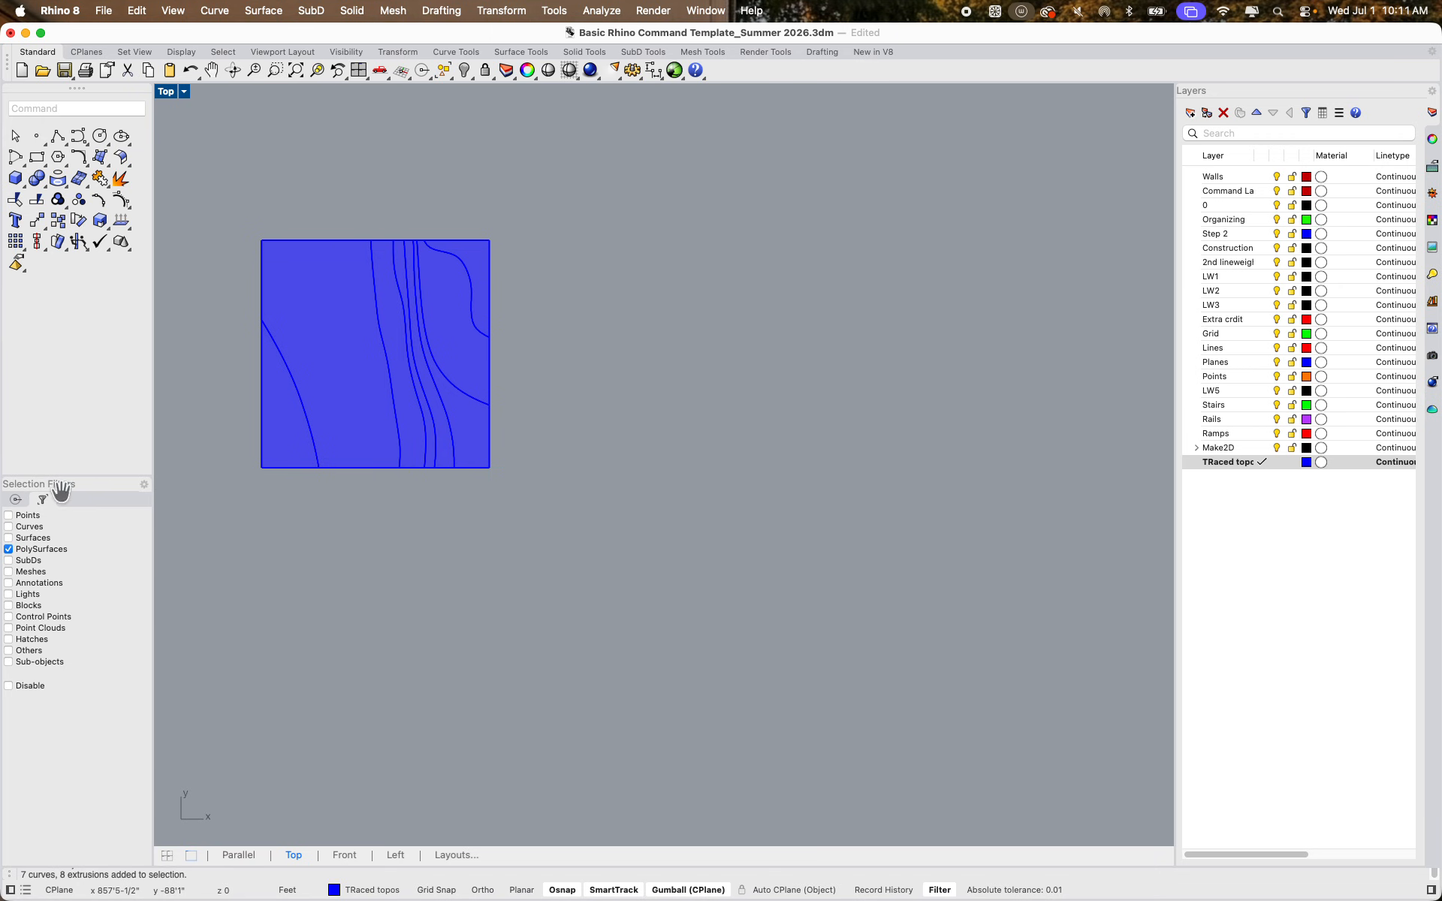
drag(227, 201, 601, 553)
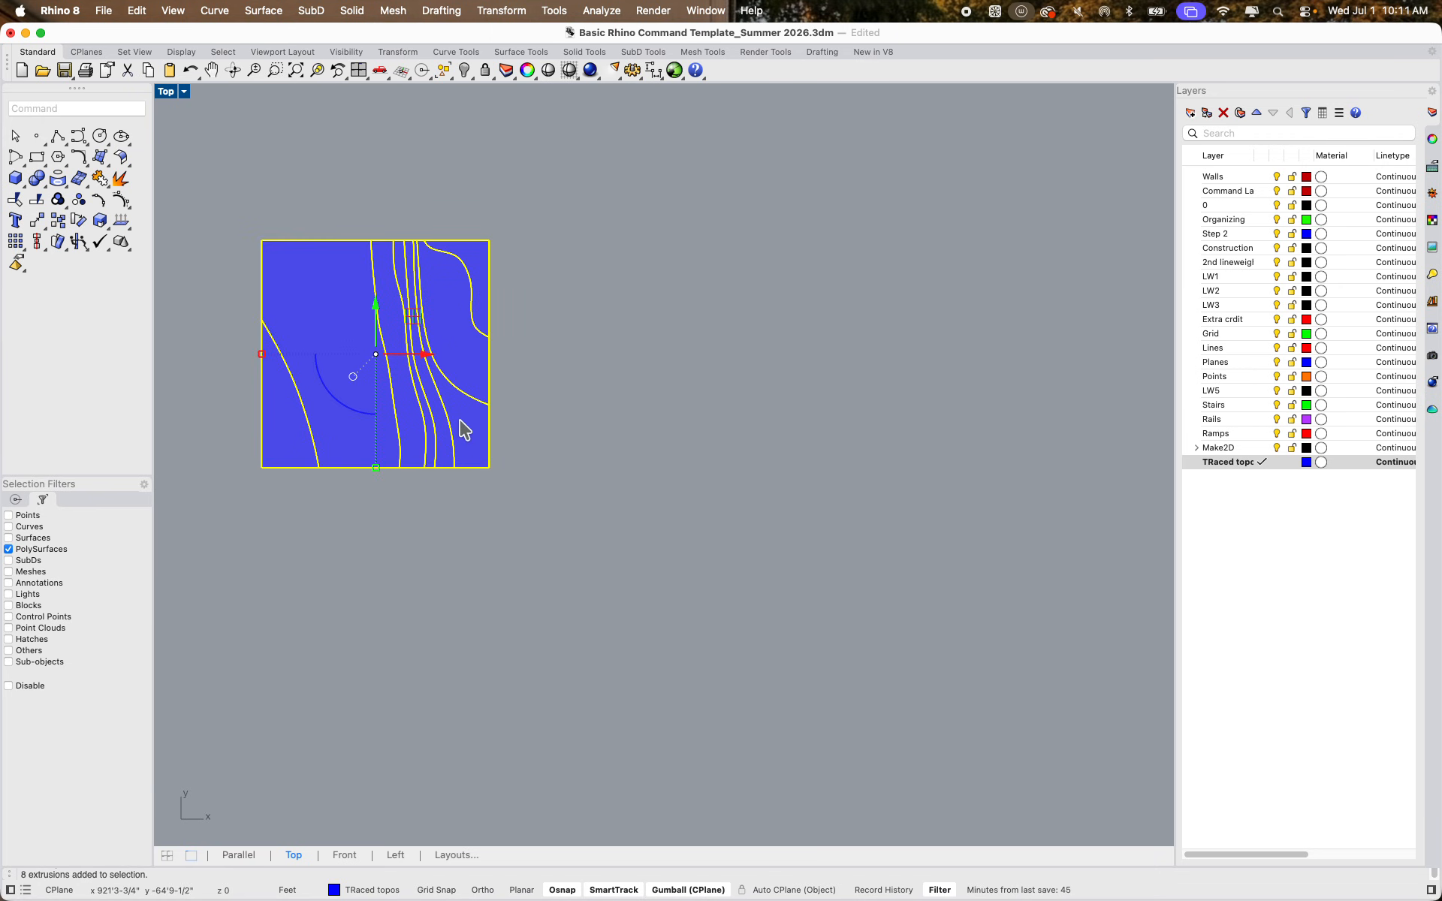
alt+drag(436, 353, 816, 353)
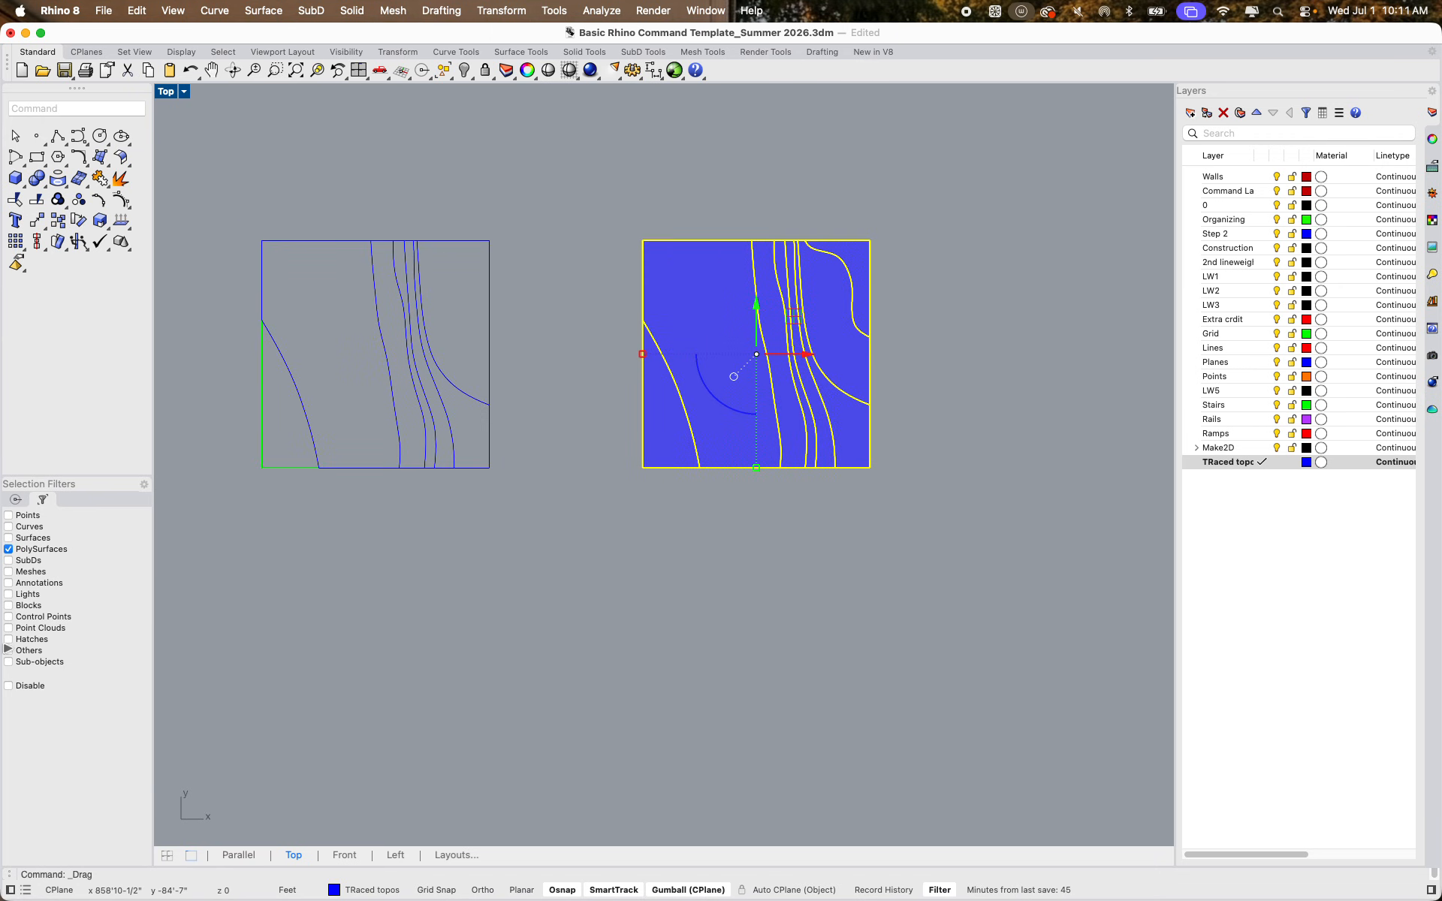
click(9, 686)
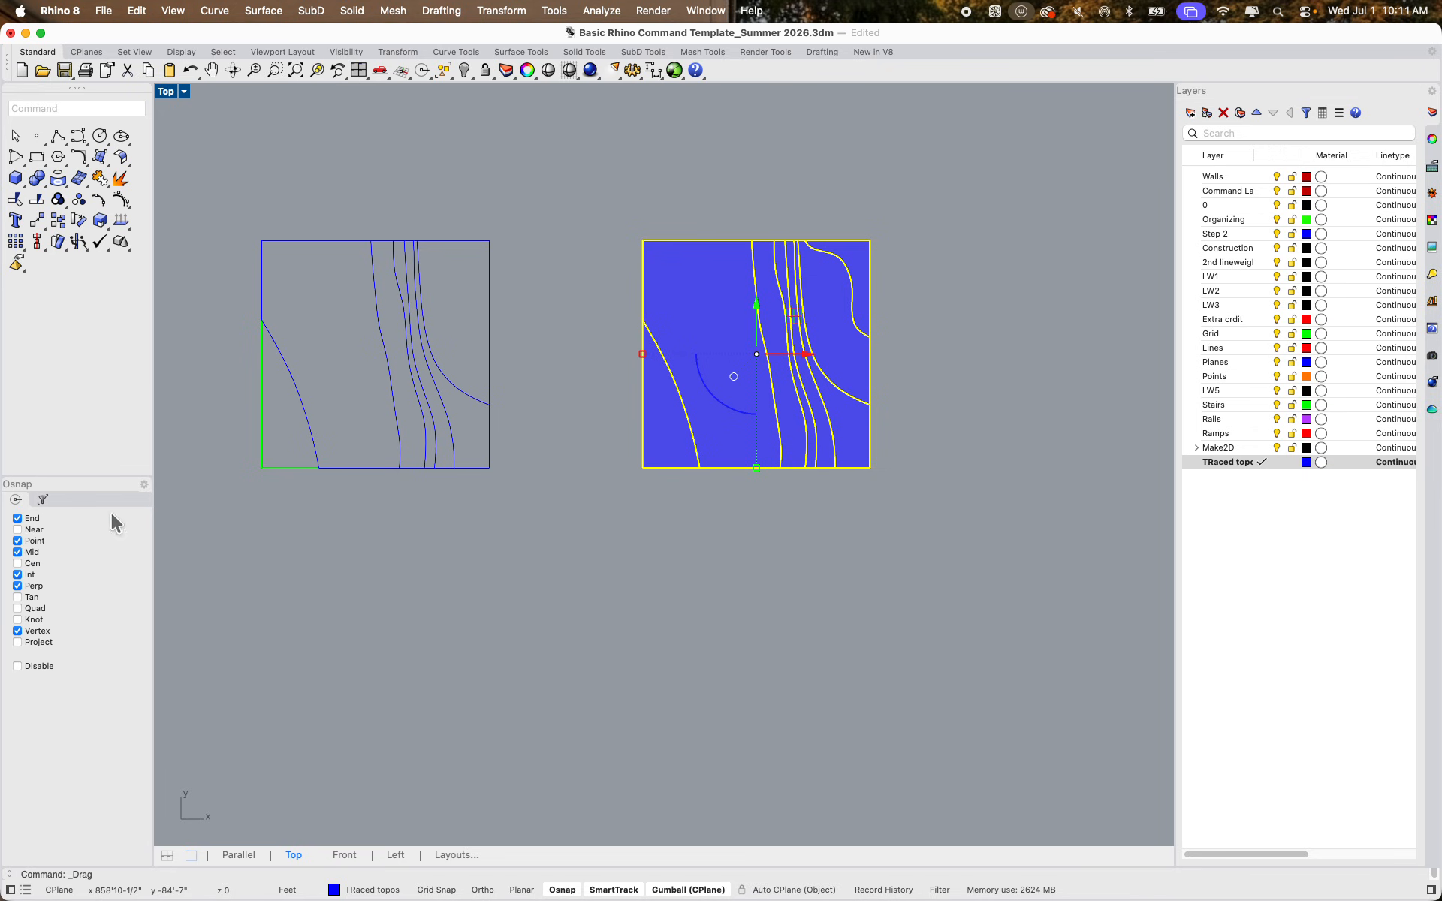
Separate the three uppermost terrain layers, starting with the northeast corner piece, and line them up in a row east of the stack
click(552, 531)
click(861, 286)
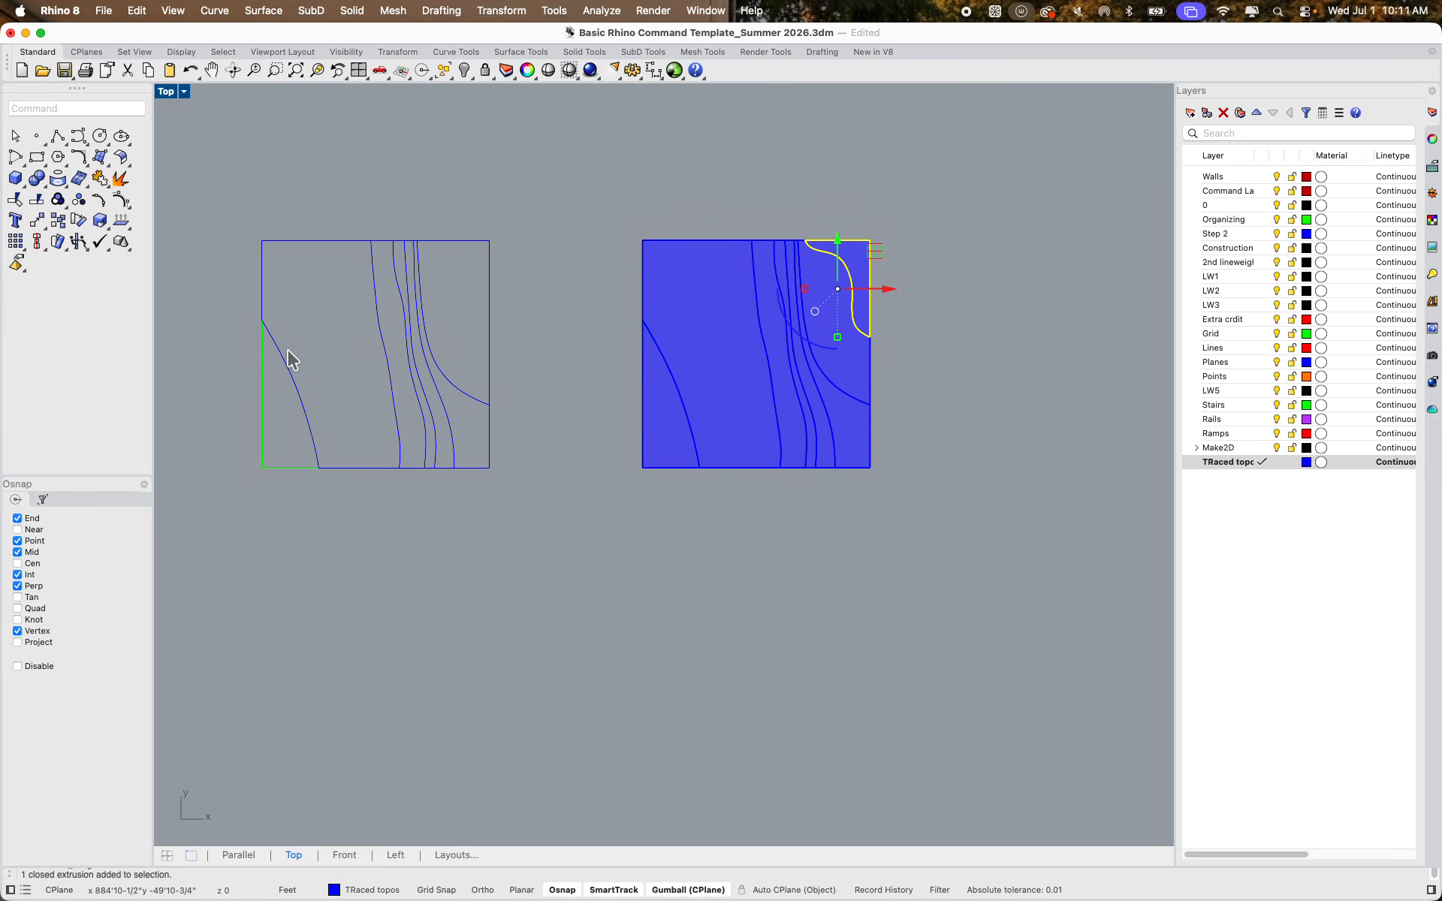
drag(900, 290, 1053, 290)
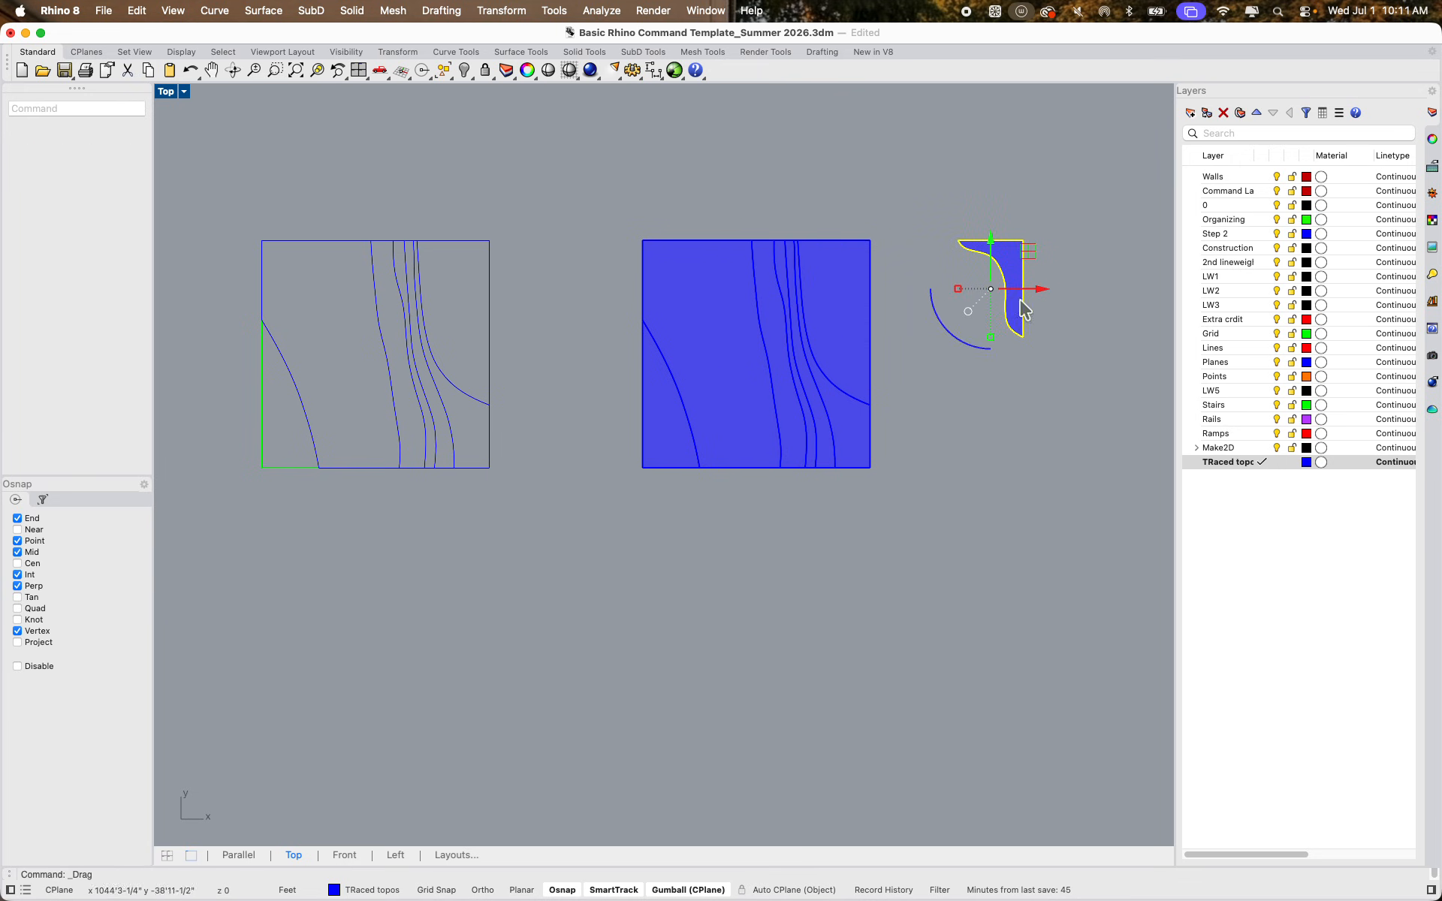
scroll(863, 306, up, 4)
click(853, 313)
right_drag(975, 341, 688, 353)
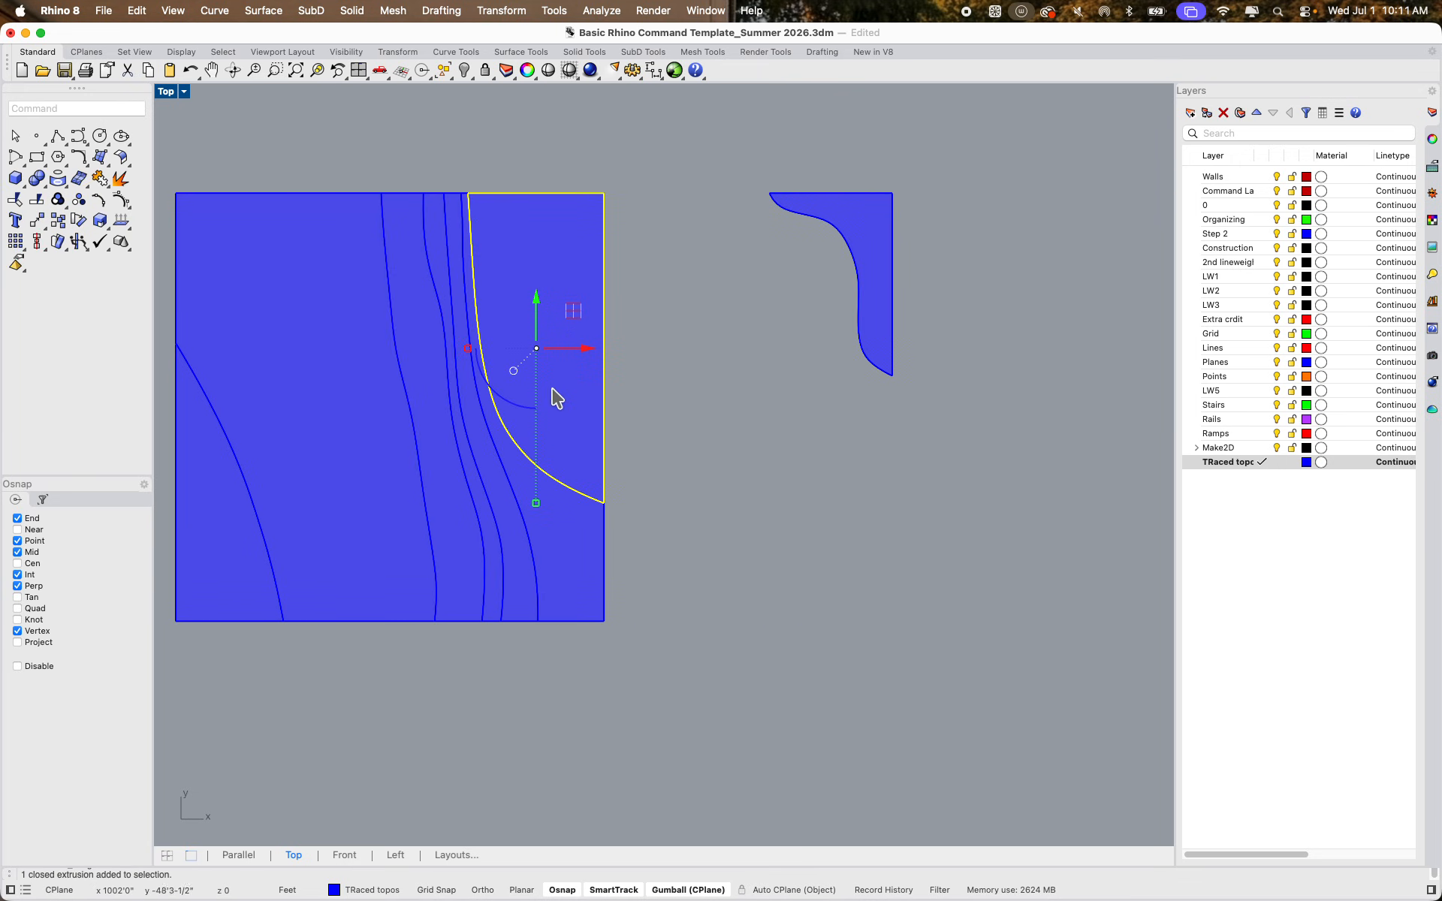
drag(553, 398, 986, 399)
scroll(619, 498, down, 3)
drag(570, 463, 957, 462)
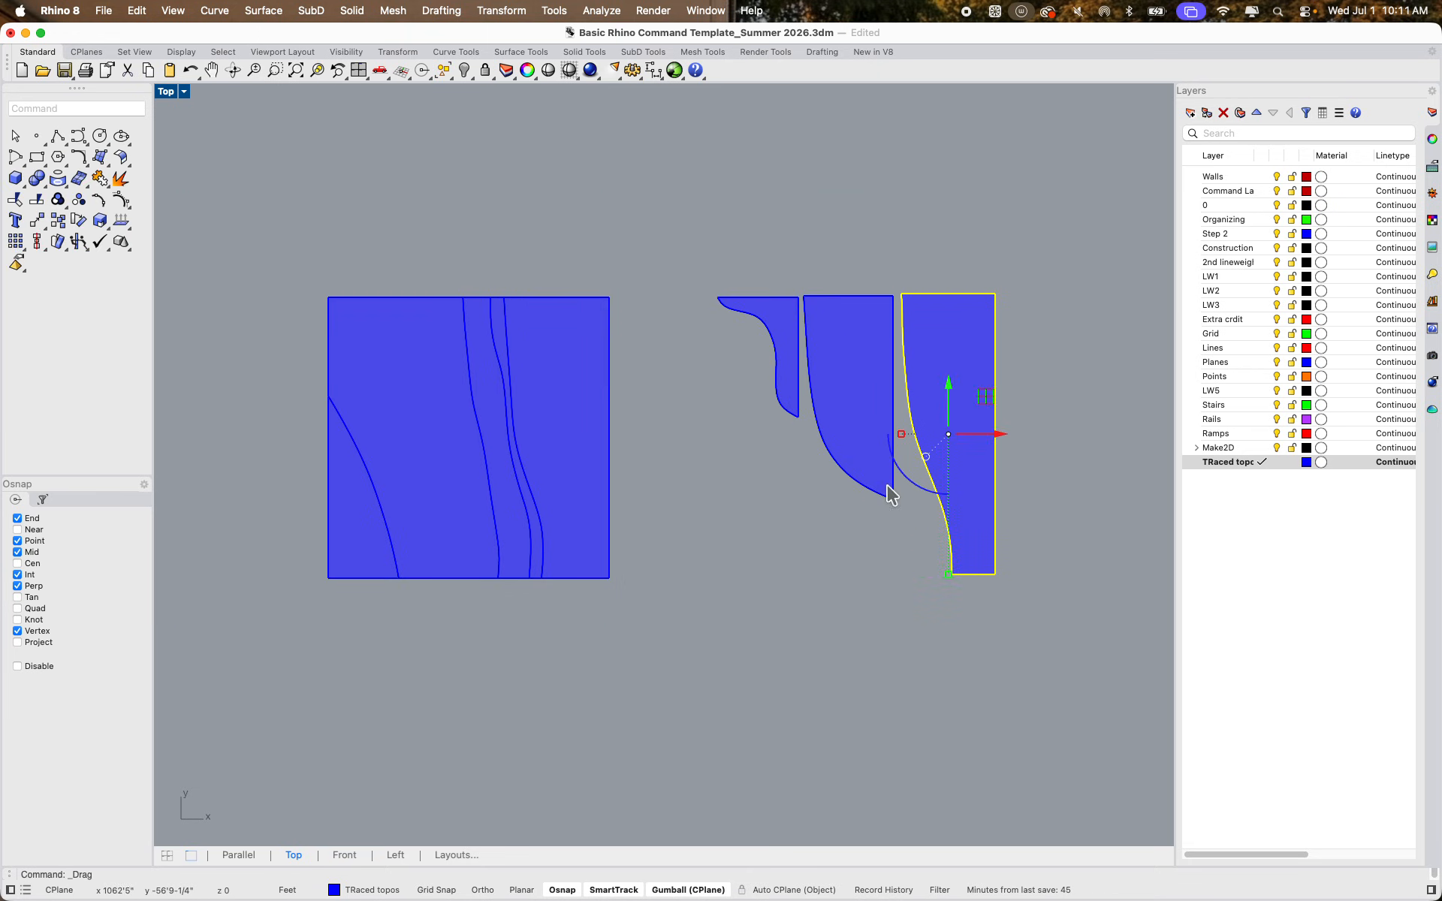
Pull the remaining terrain layers off the stack one by one and add them to the row, ending with the full square base
scroll(627, 566, down, 4)
right_drag(560, 571, 357, 572)
drag(402, 526, 728, 515)
scroll(737, 548, up, 3)
scroll(593, 601, down, 4)
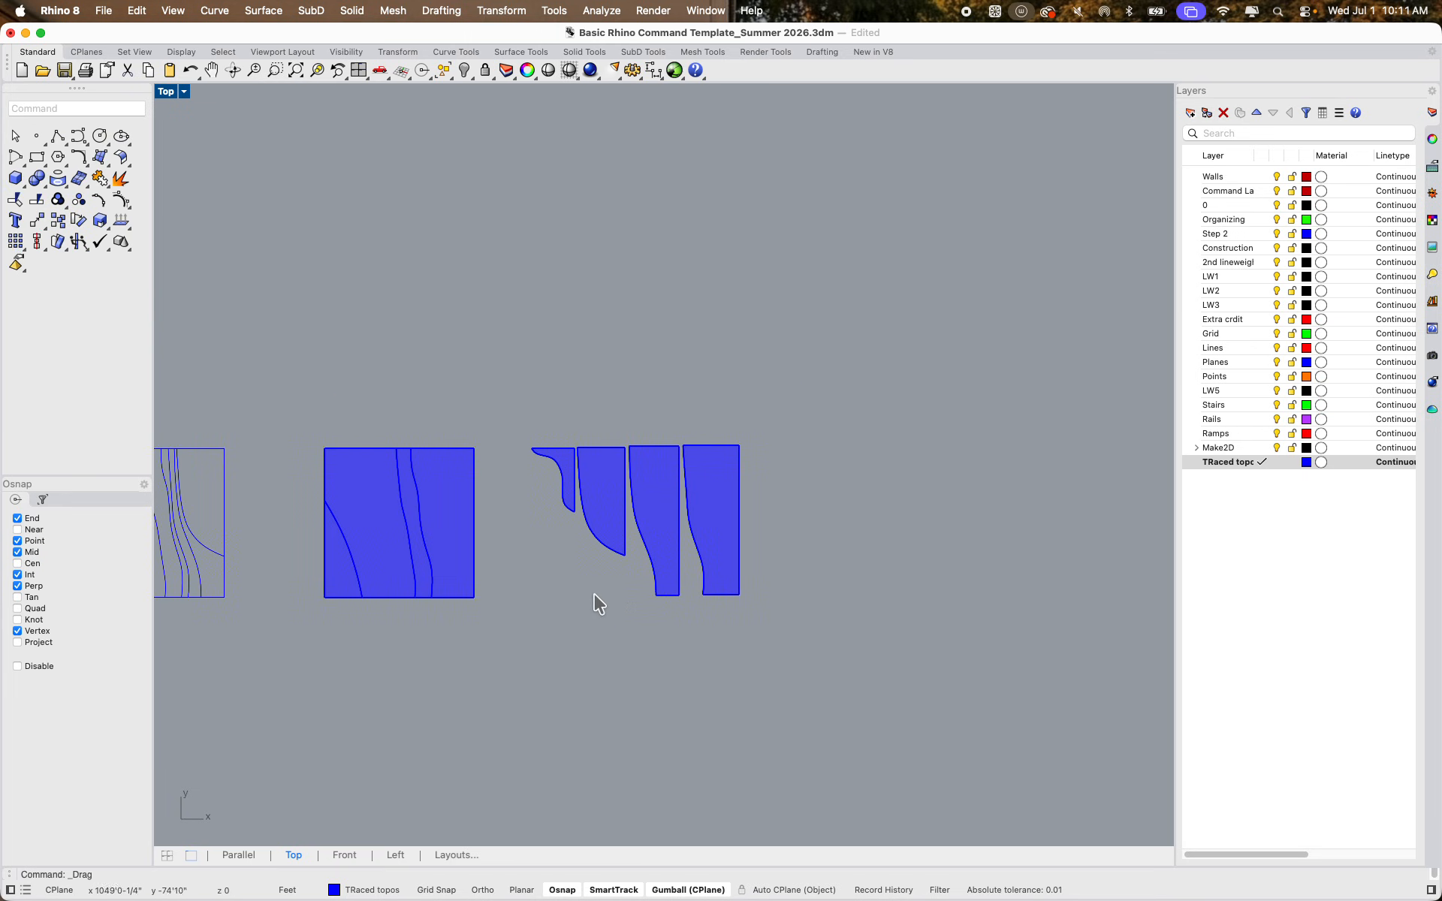
drag(459, 519, 798, 515)
drag(476, 492, 894, 490)
drag(458, 530, 1021, 516)
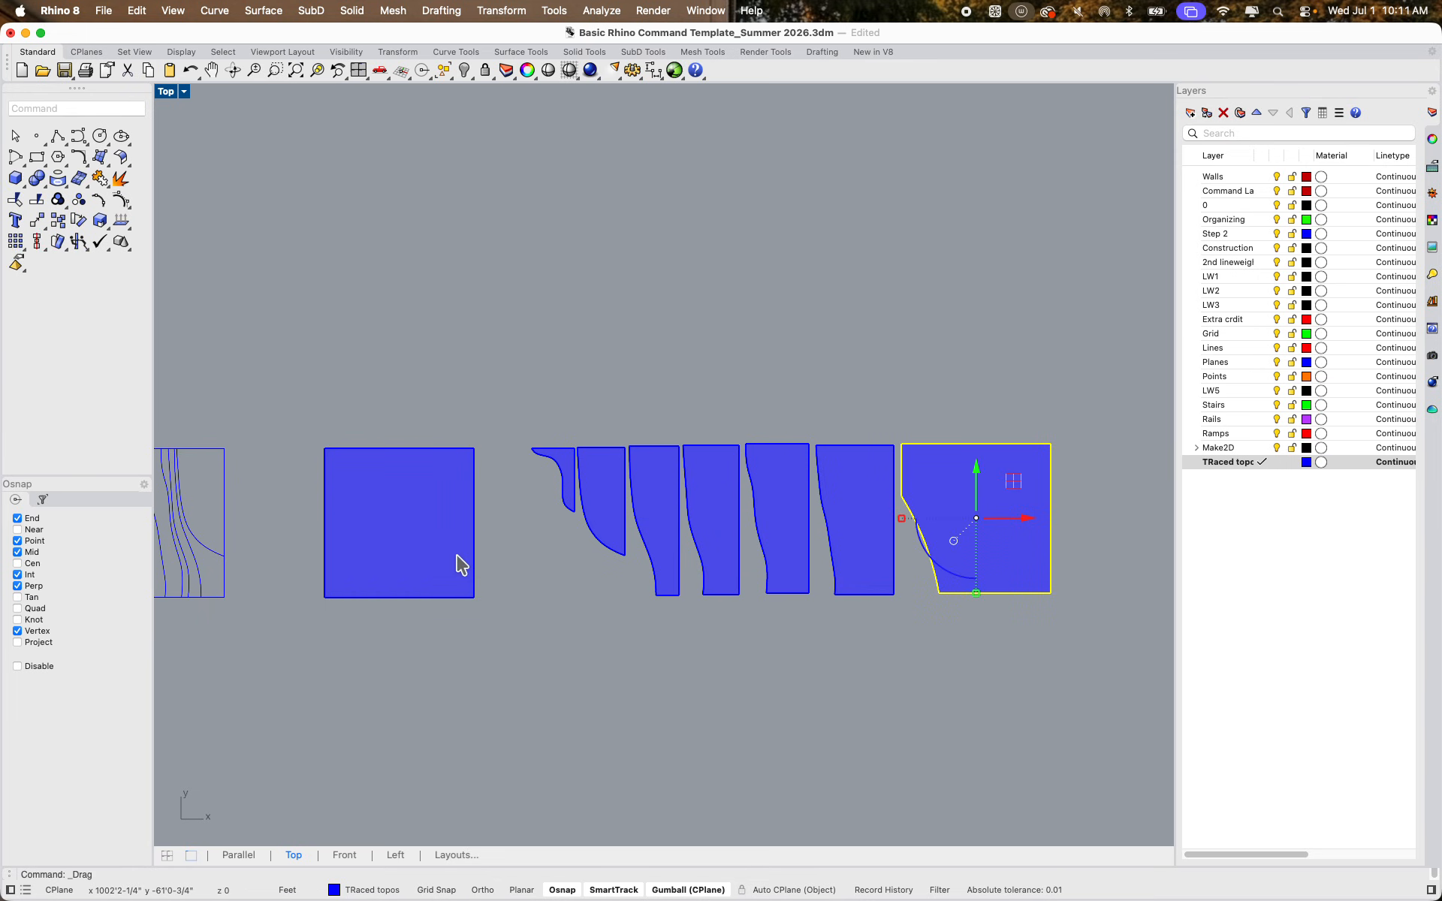
drag(428, 554, 1163, 548)
right_drag(935, 757, 688, 598)
scroll(732, 687, down, 10)
scroll(697, 644, up, 8)
text(Rec)
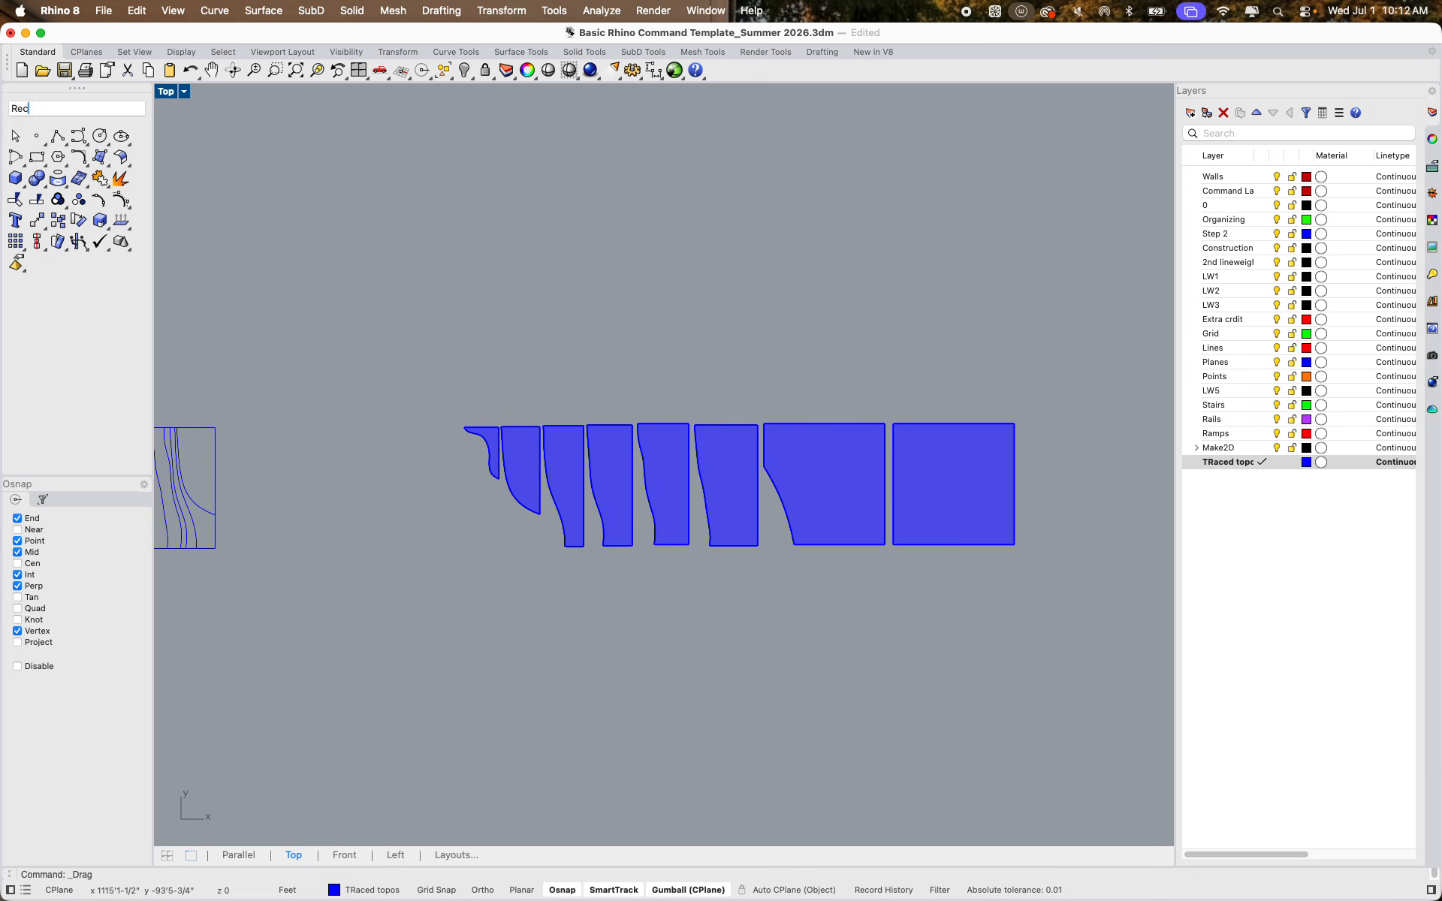
key(Return)
click(435, 713)
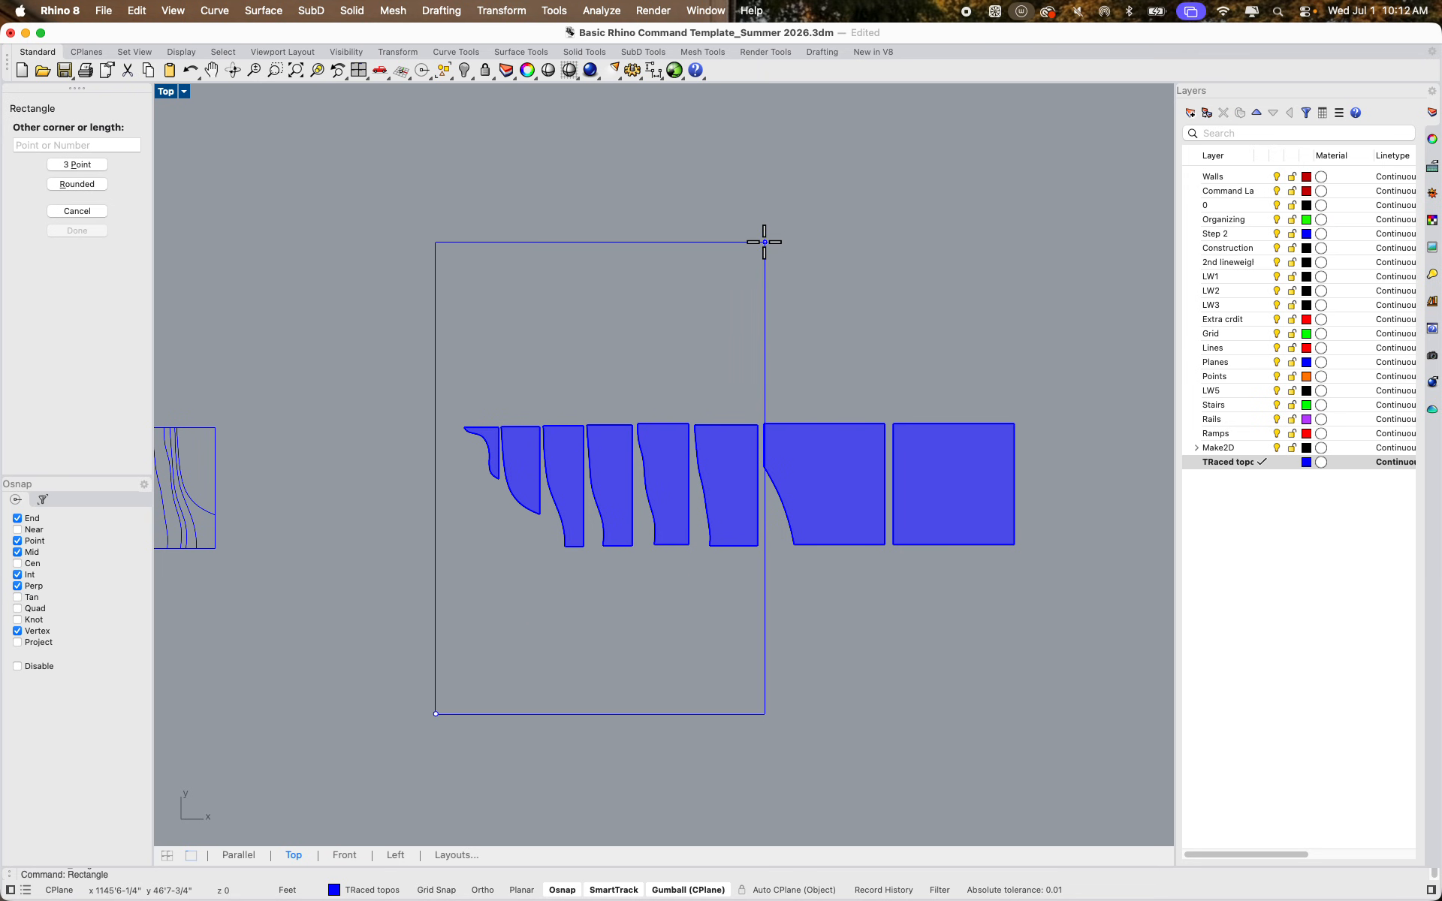
Switch to Miro and read the Site and Topo exercise brief with its contour, laser-cutting and 3D-printing steps
key(ctrl+Right)
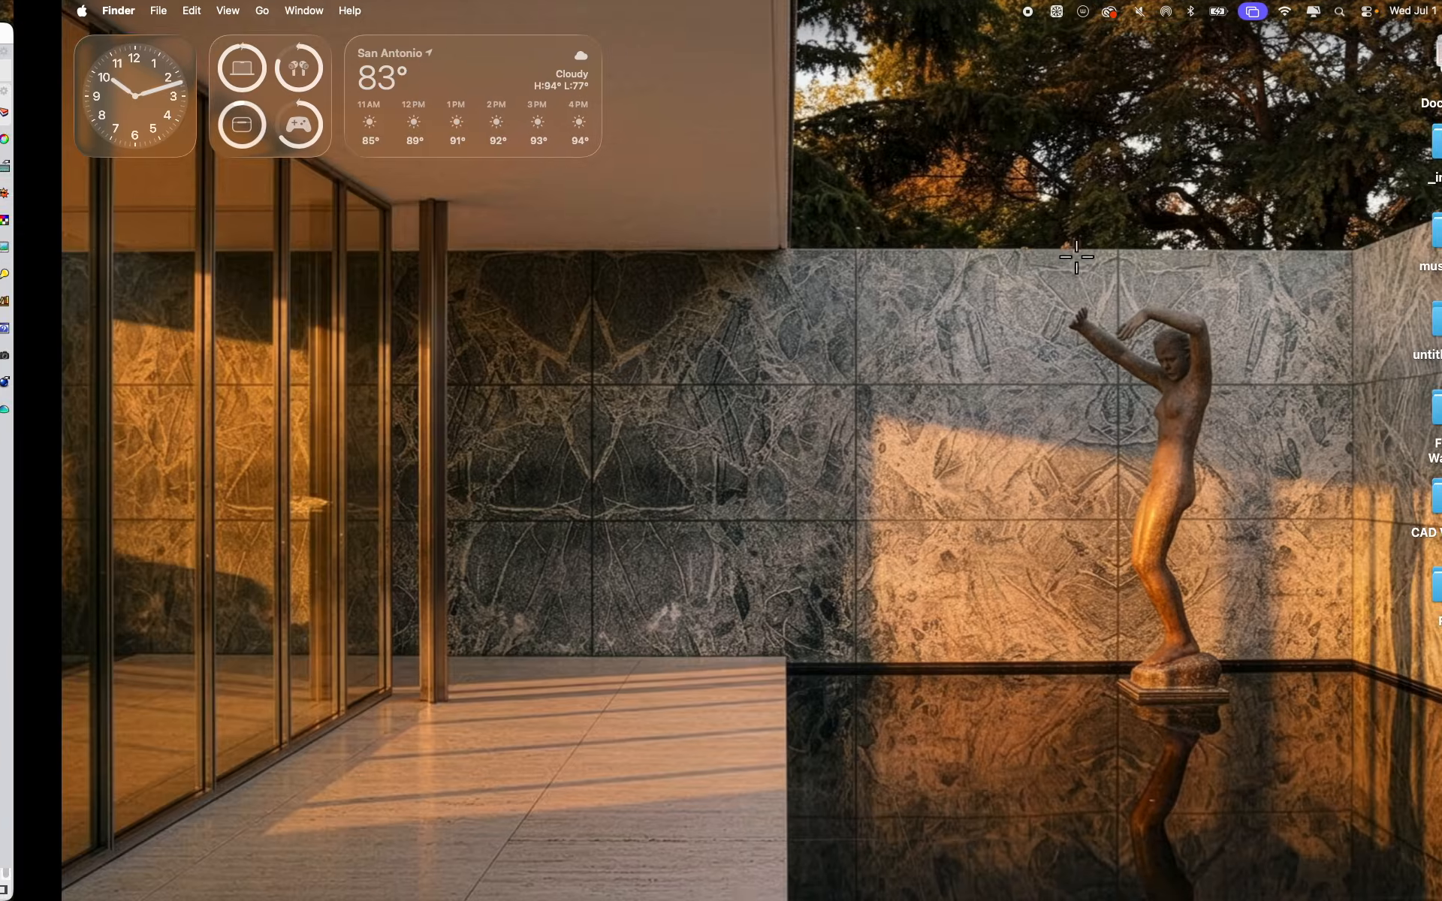
mouse_move(642, 890)
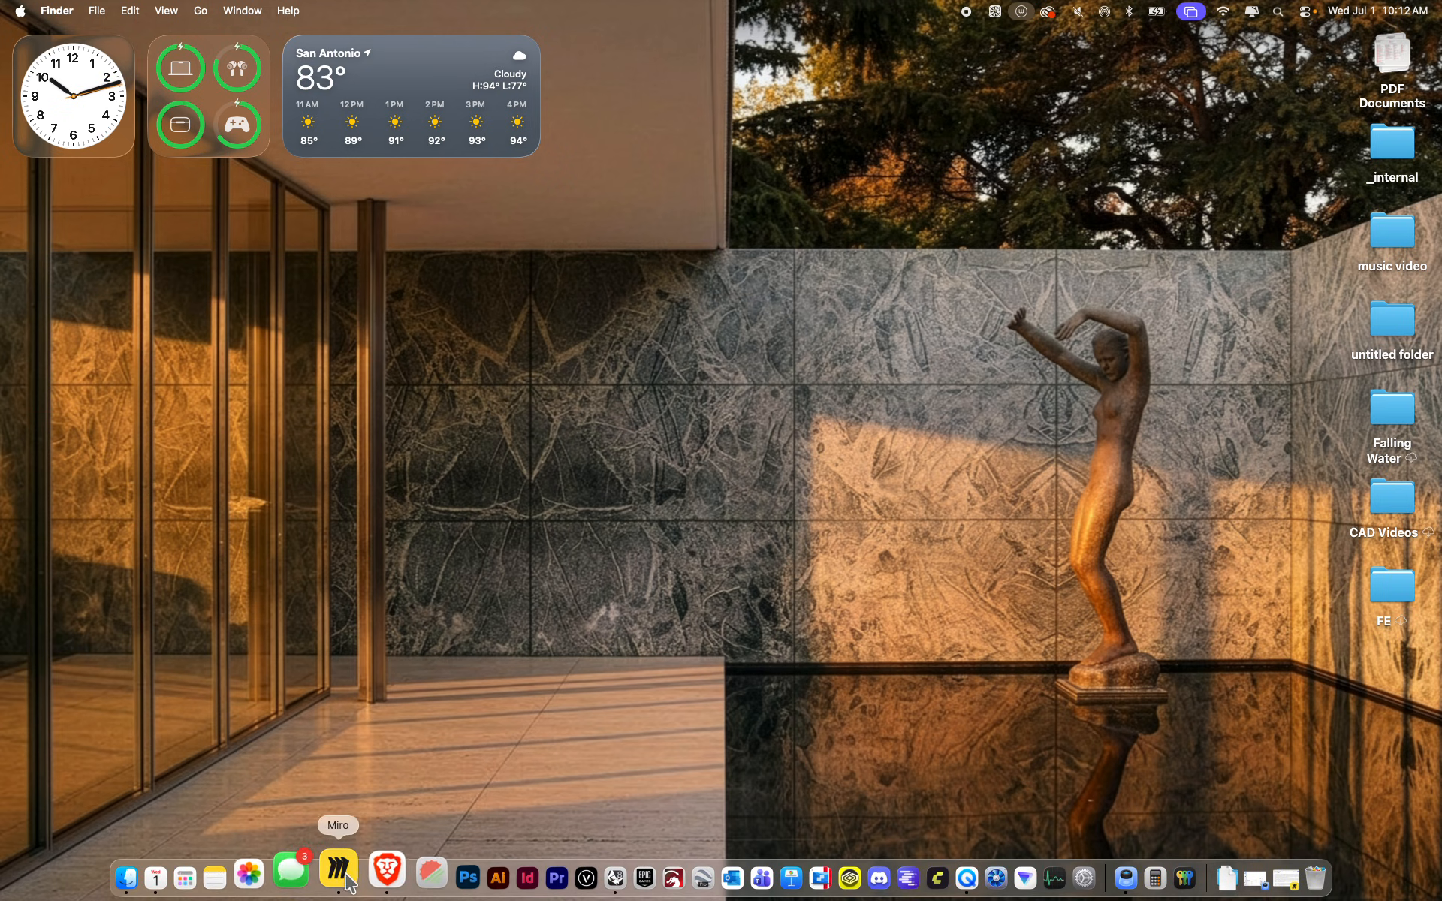
click(308, 873)
drag(547, 492, 411, 322)
drag(391, 439, 483, 592)
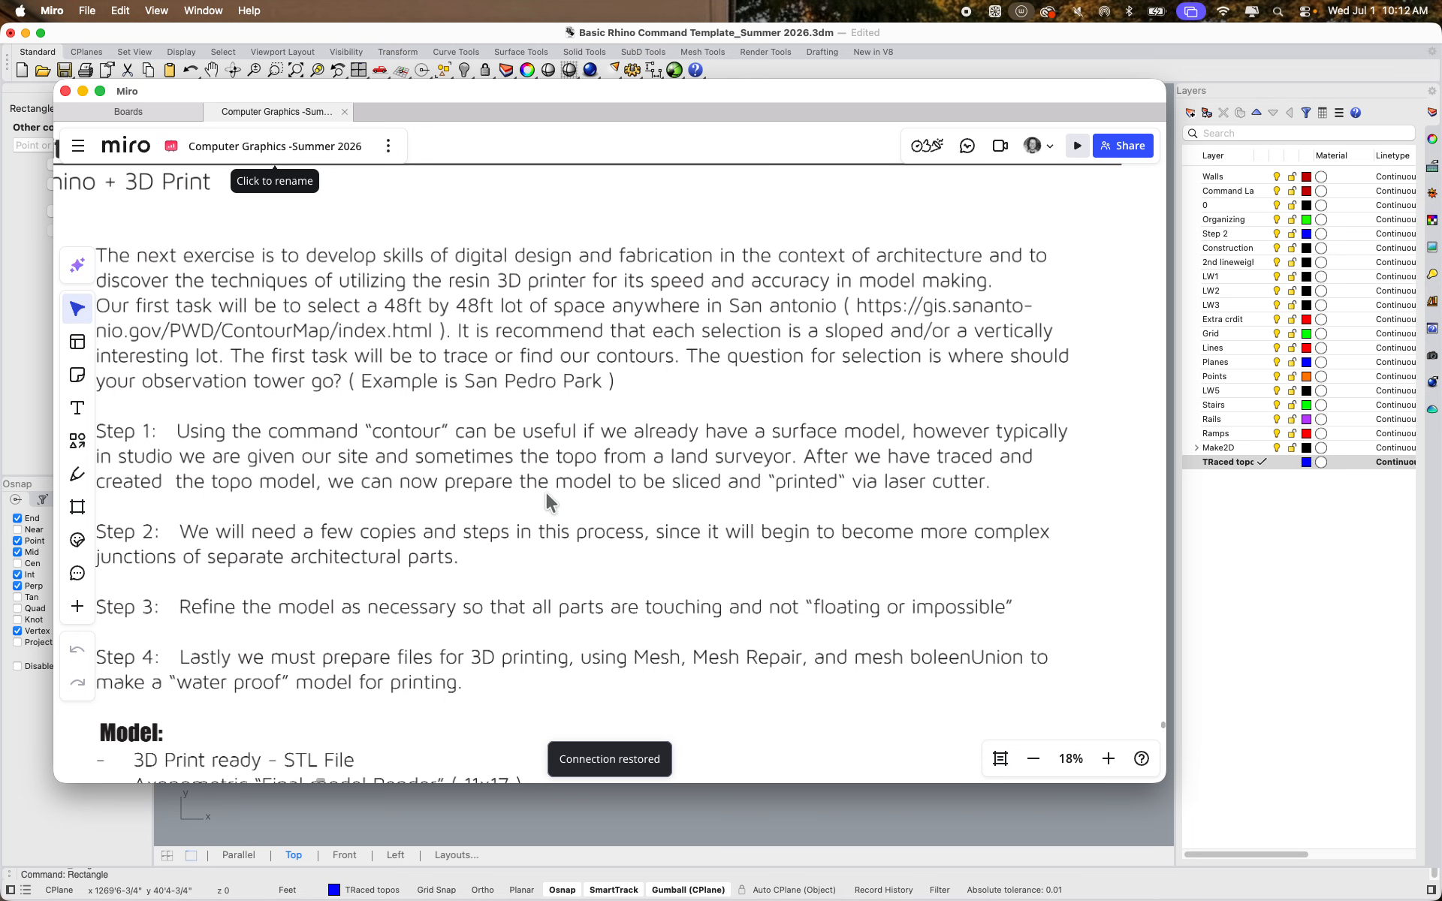
drag(614, 482, 646, 573)
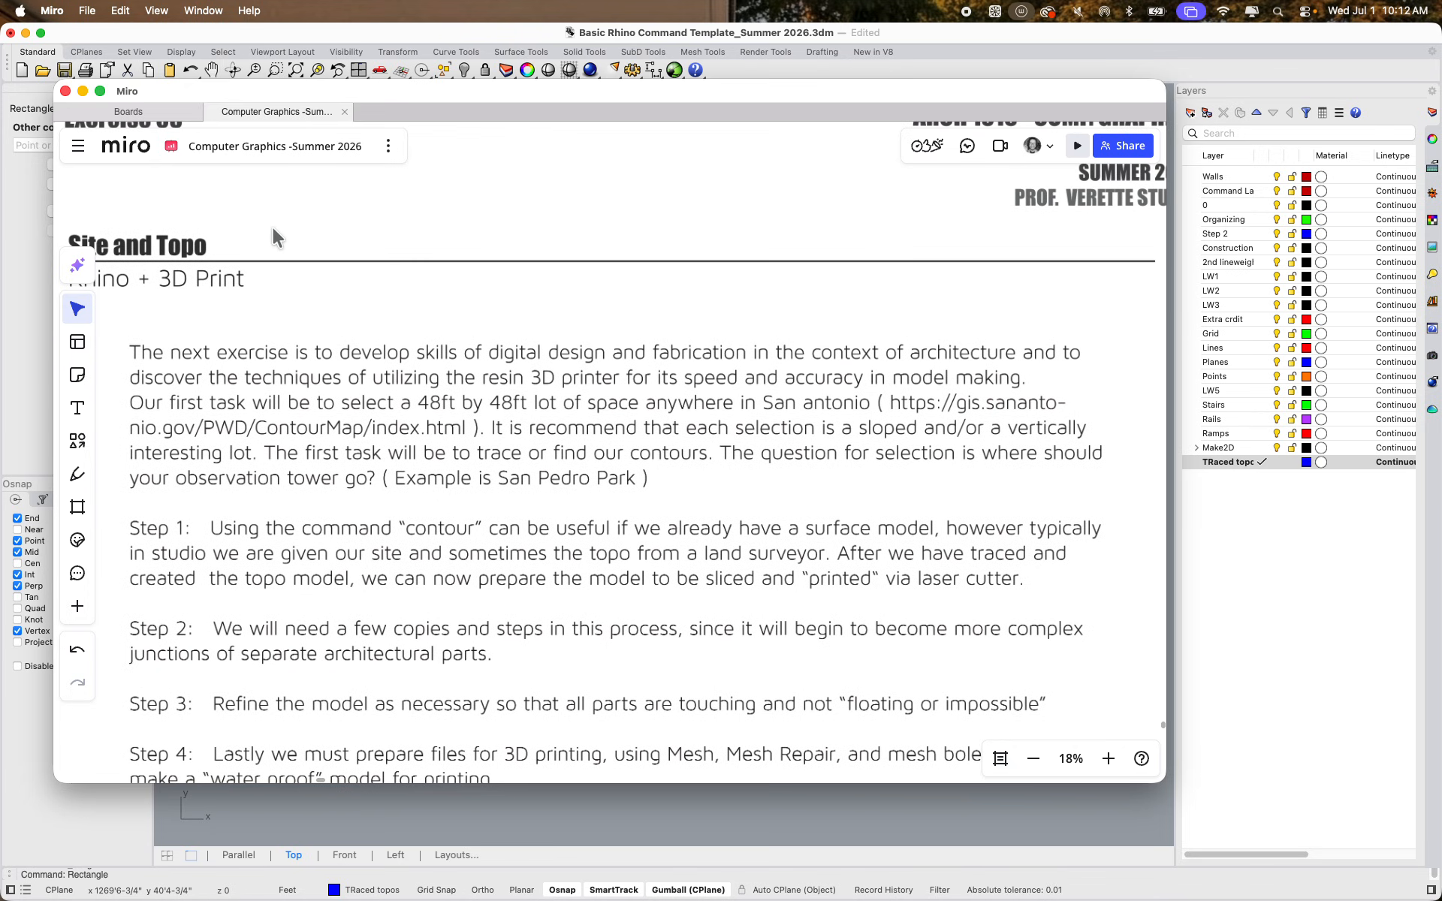
mouse_move(97, 89)
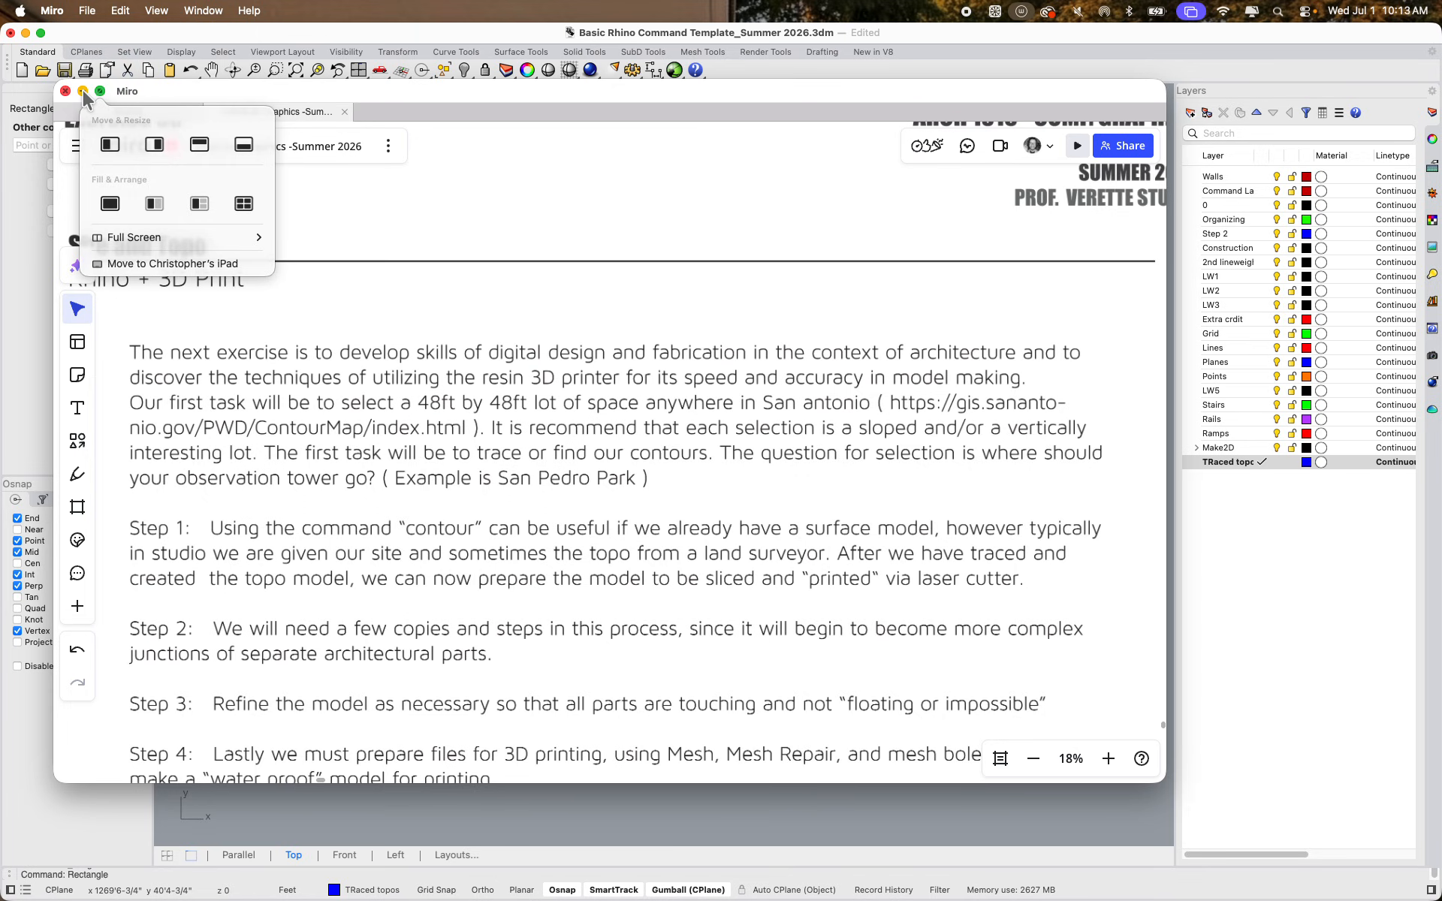
click(83, 90)
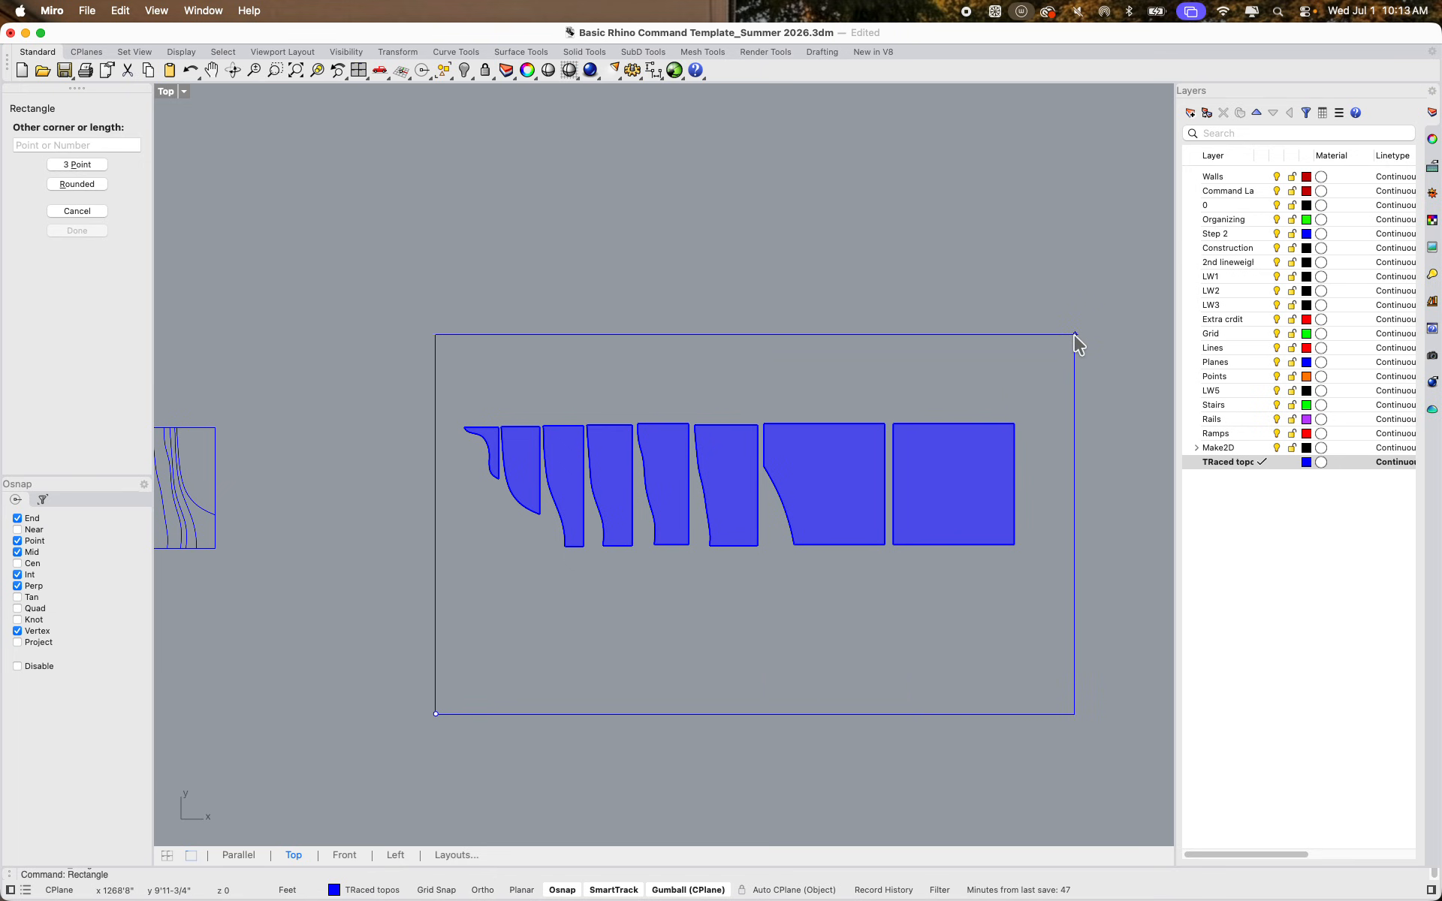
Open Calculator and compute 12 × 4
key(super+space)
text(calculator)
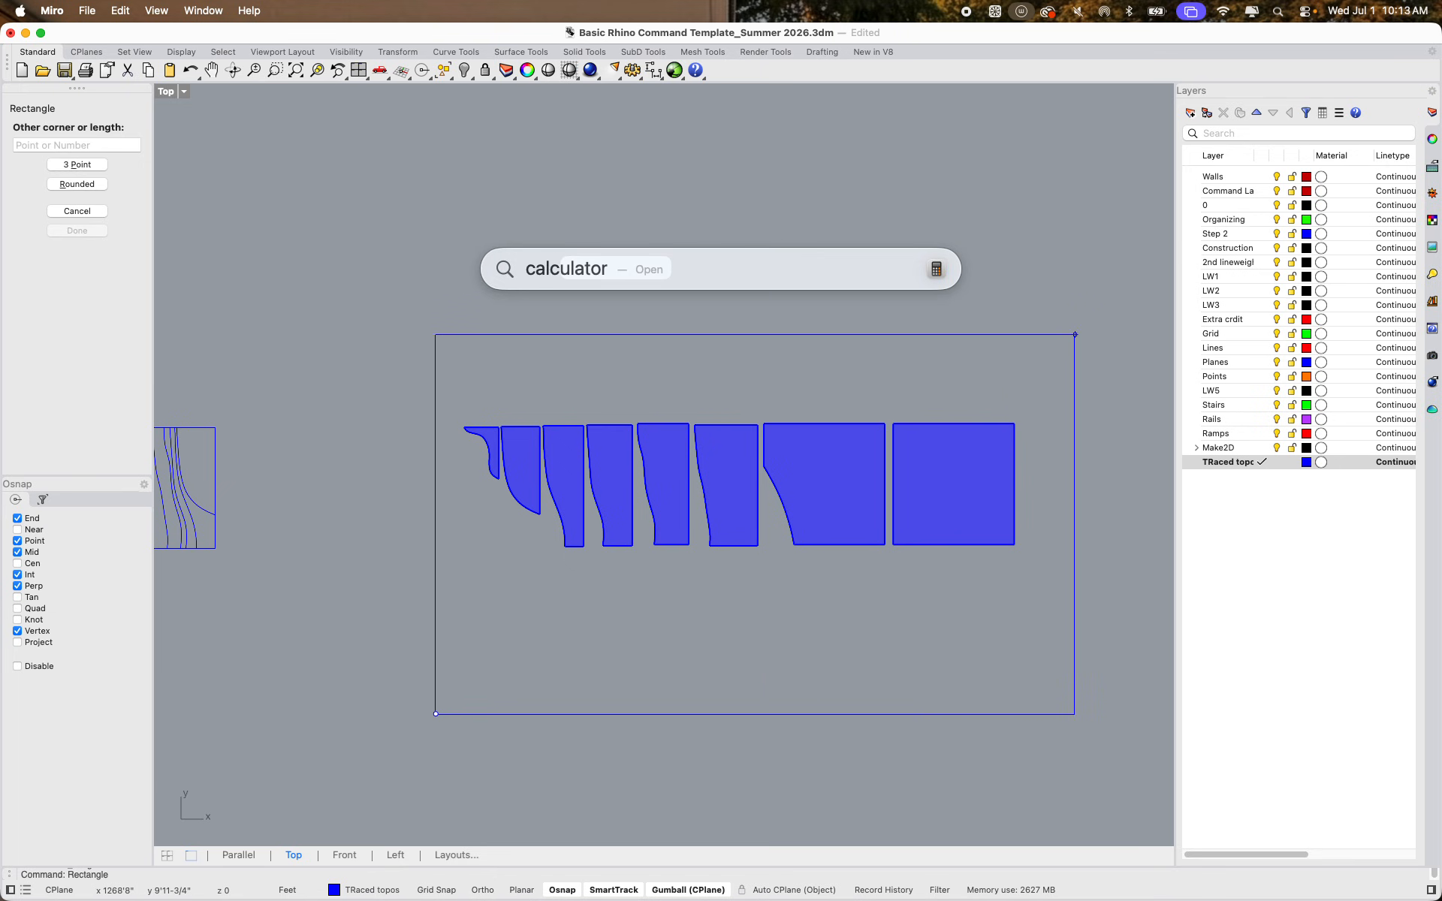
key(Return)
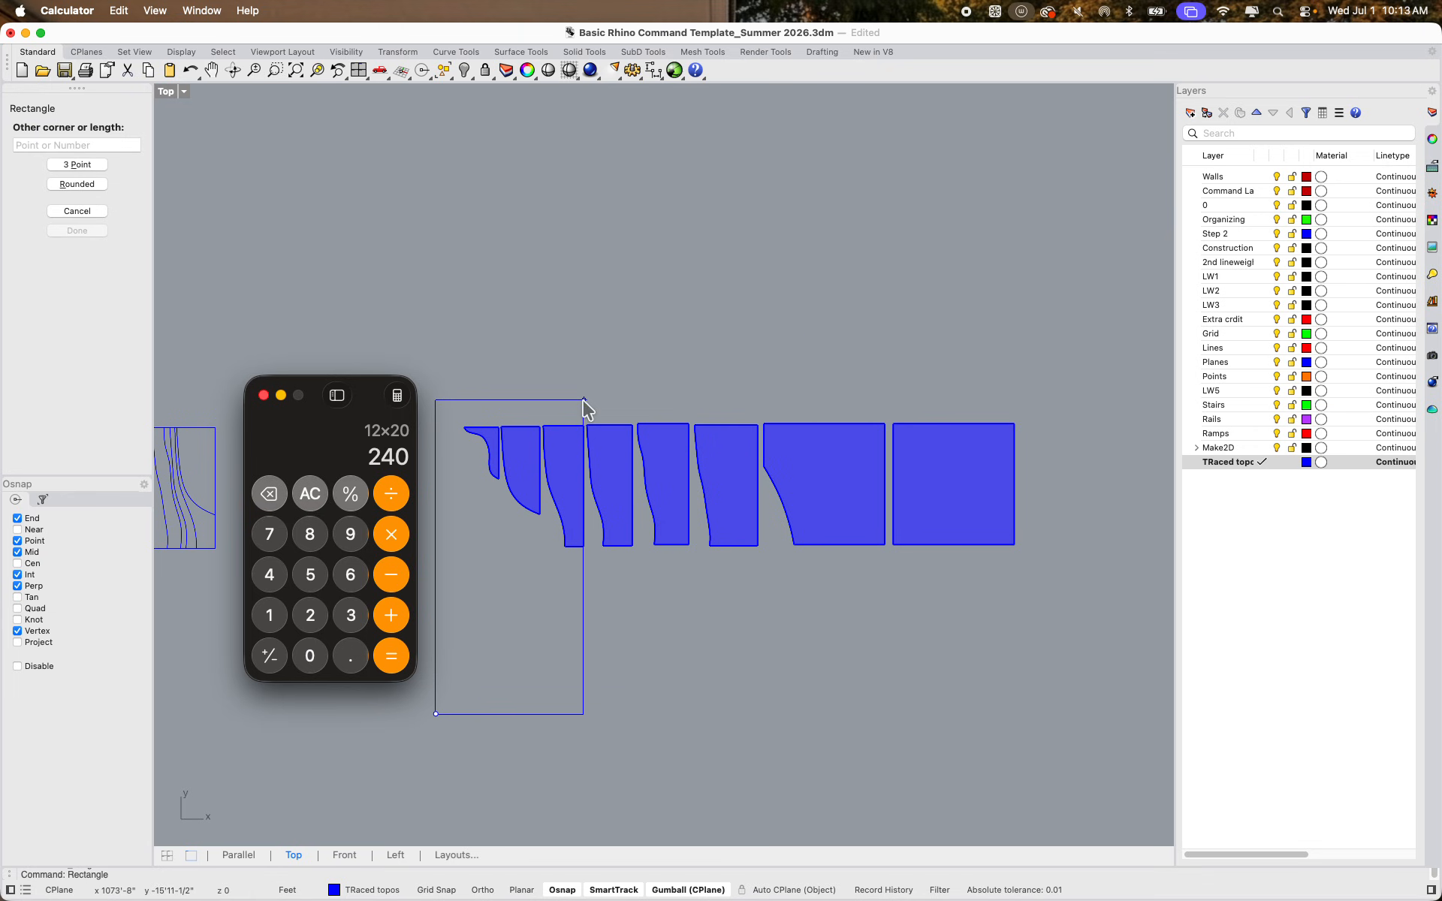
click(326, 485)
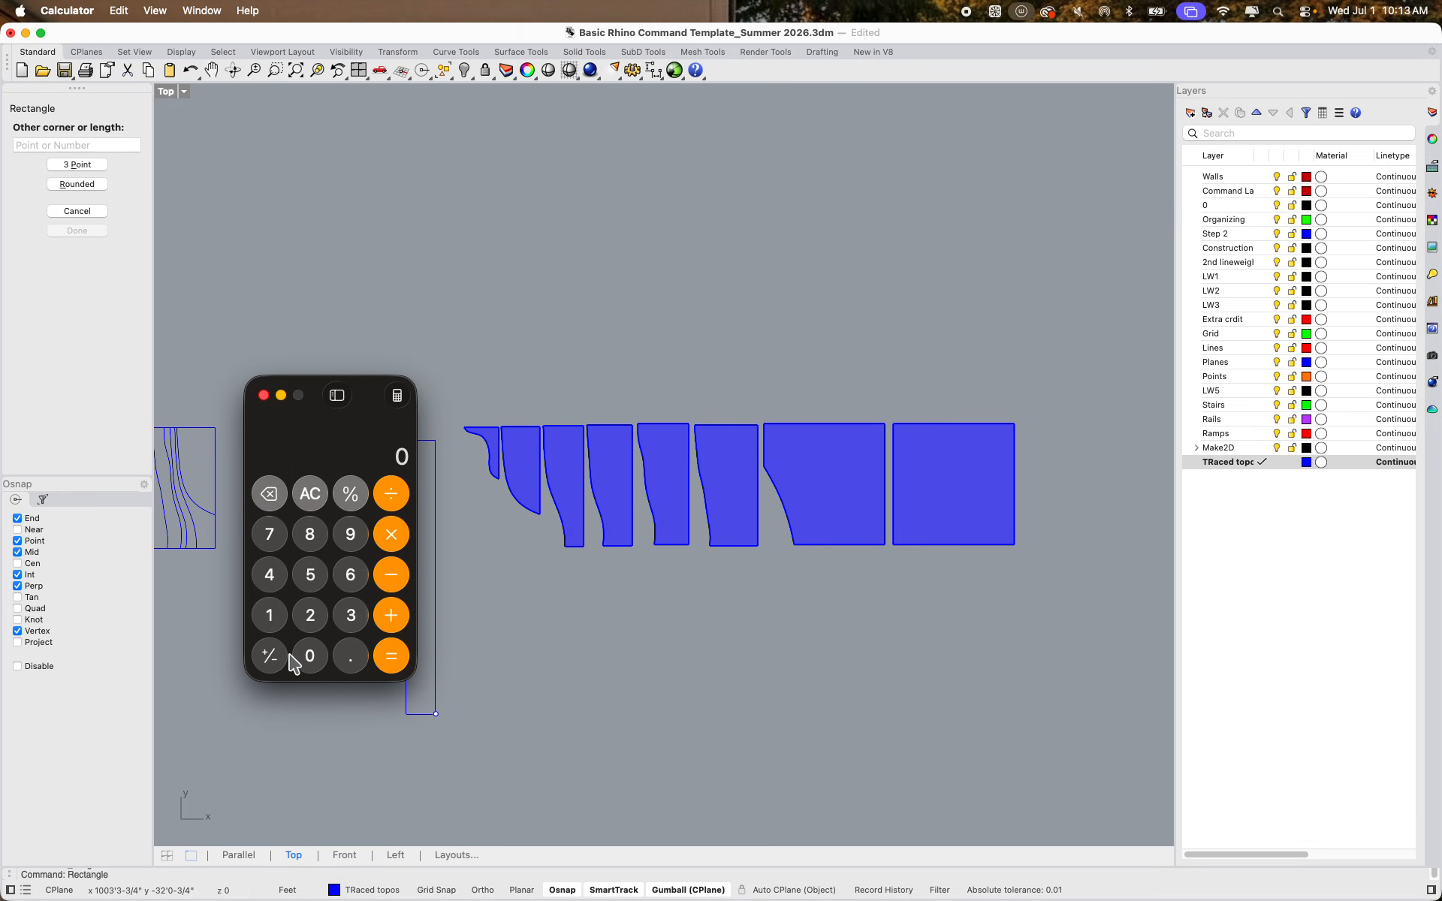
click(272, 620)
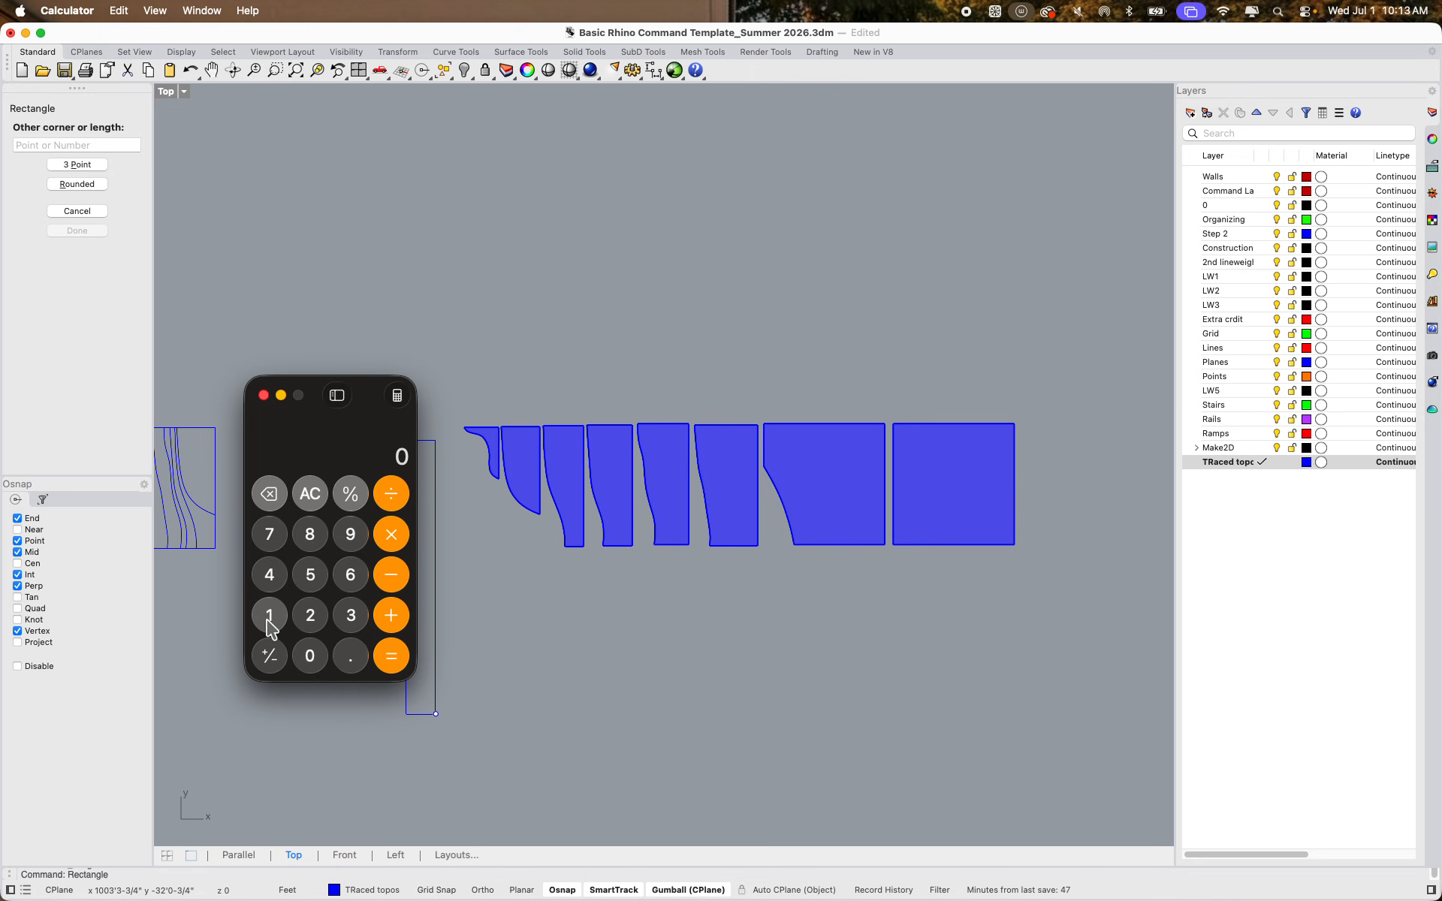
click(313, 622)
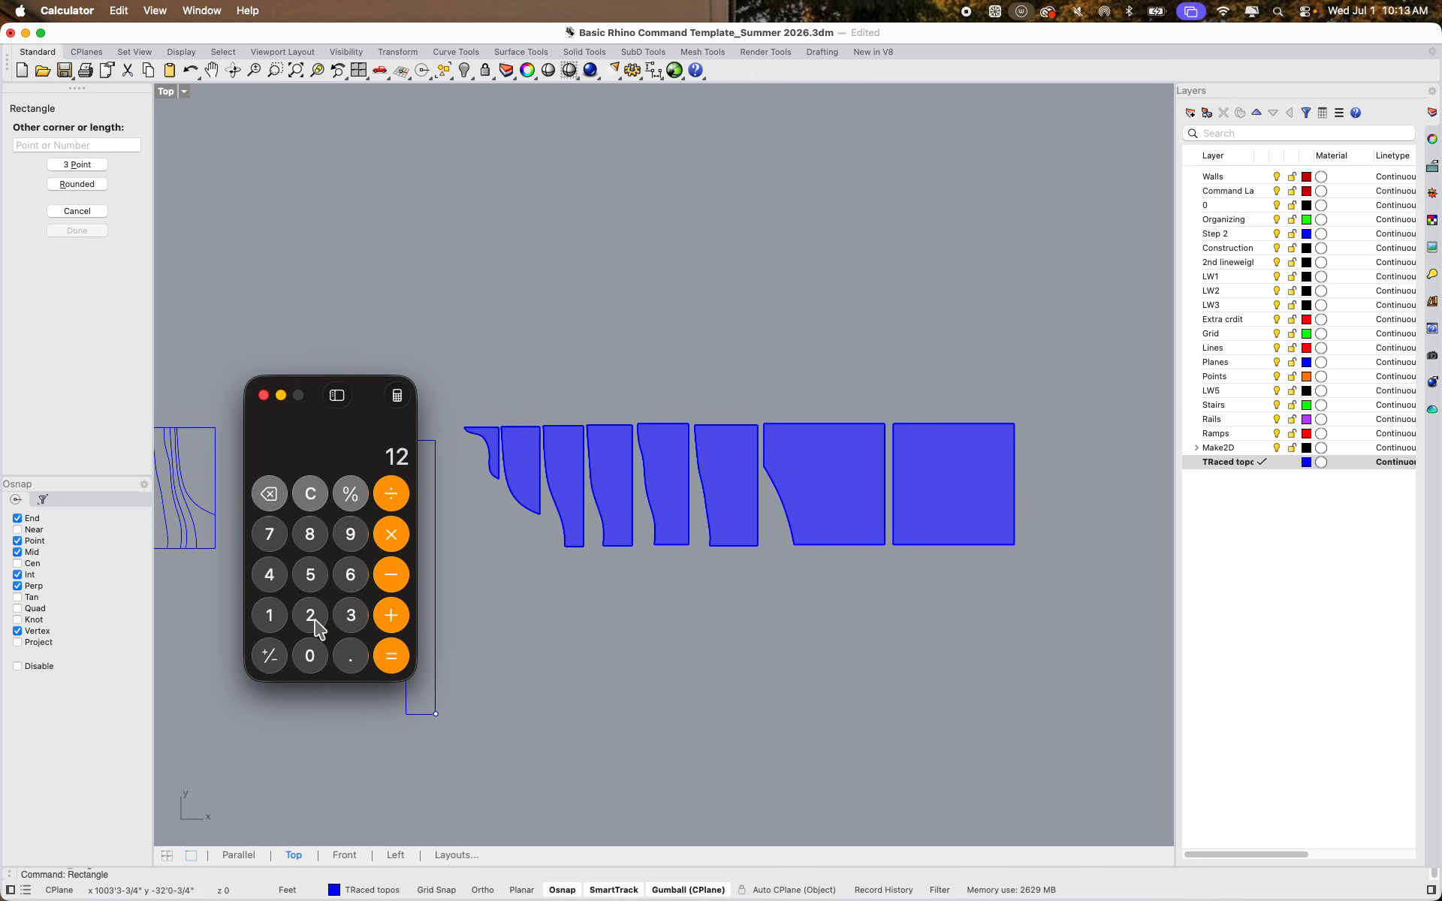
click(382, 534)
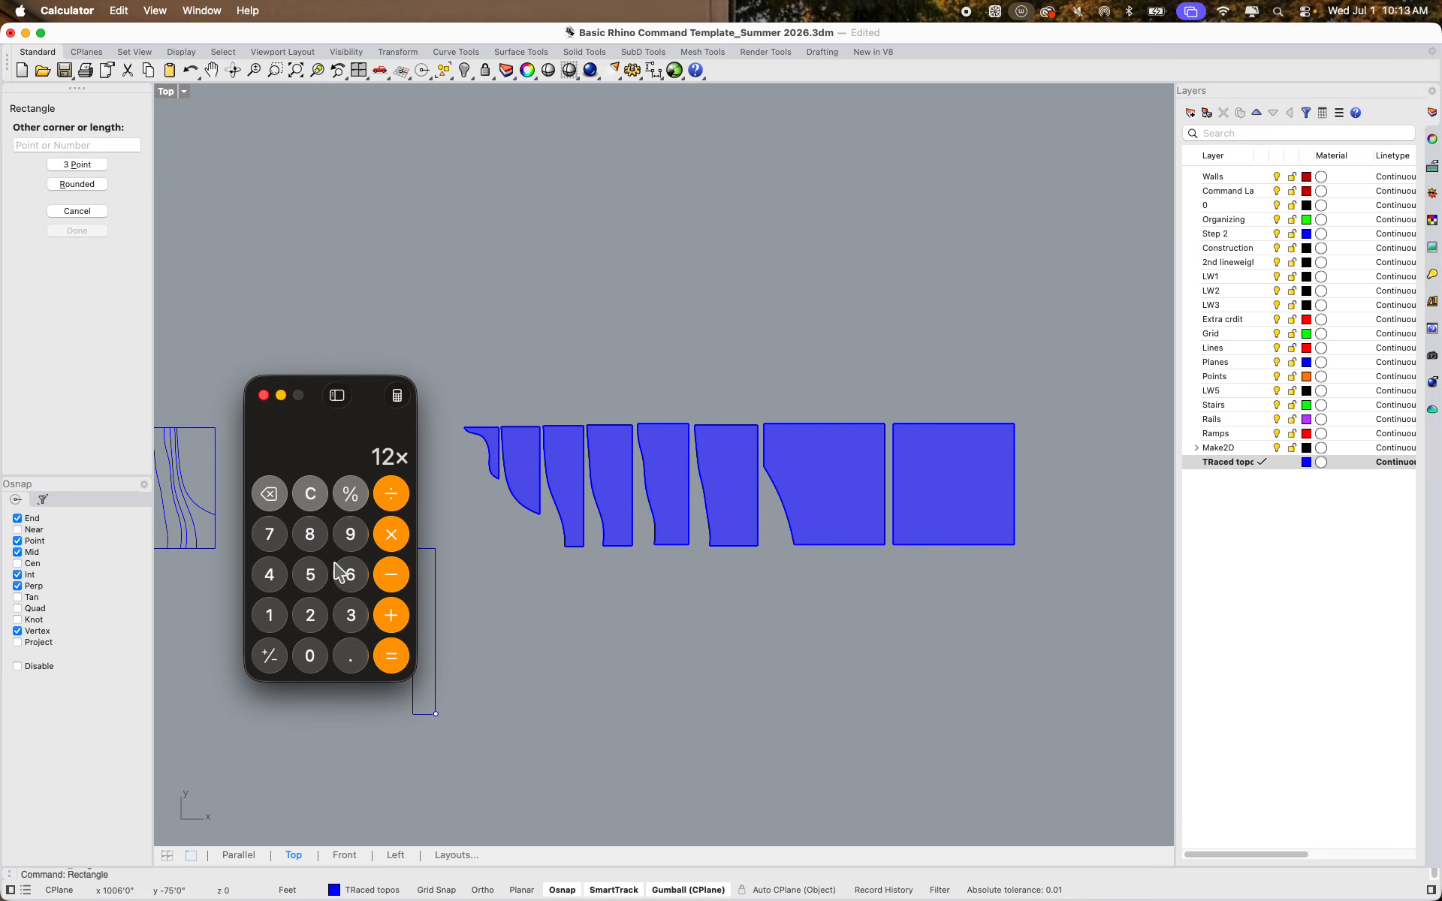
click(268, 574)
click(404, 663)
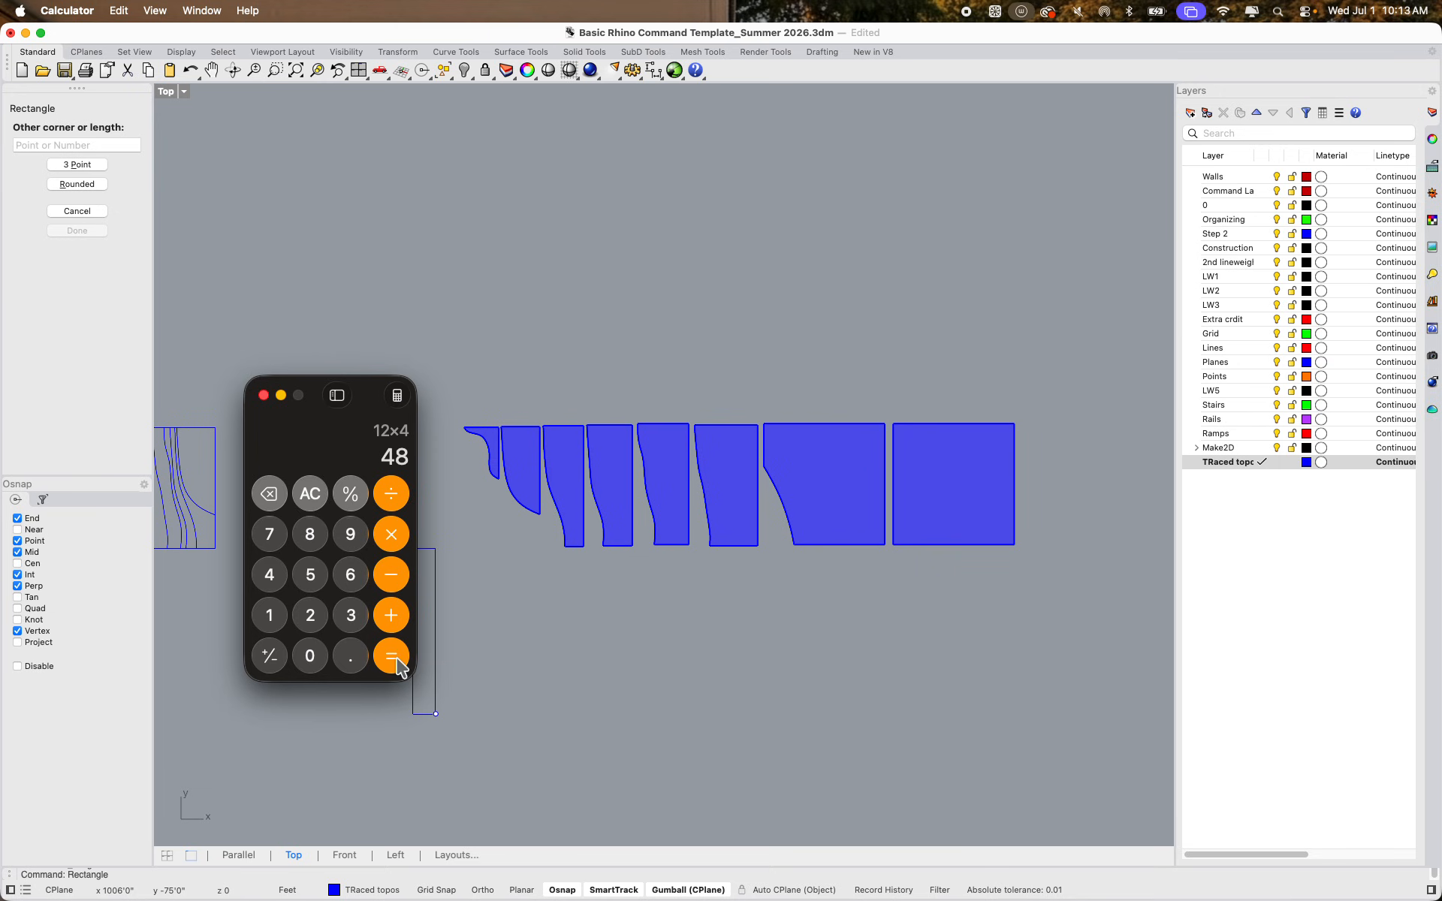
click(632, 628)
text(48)
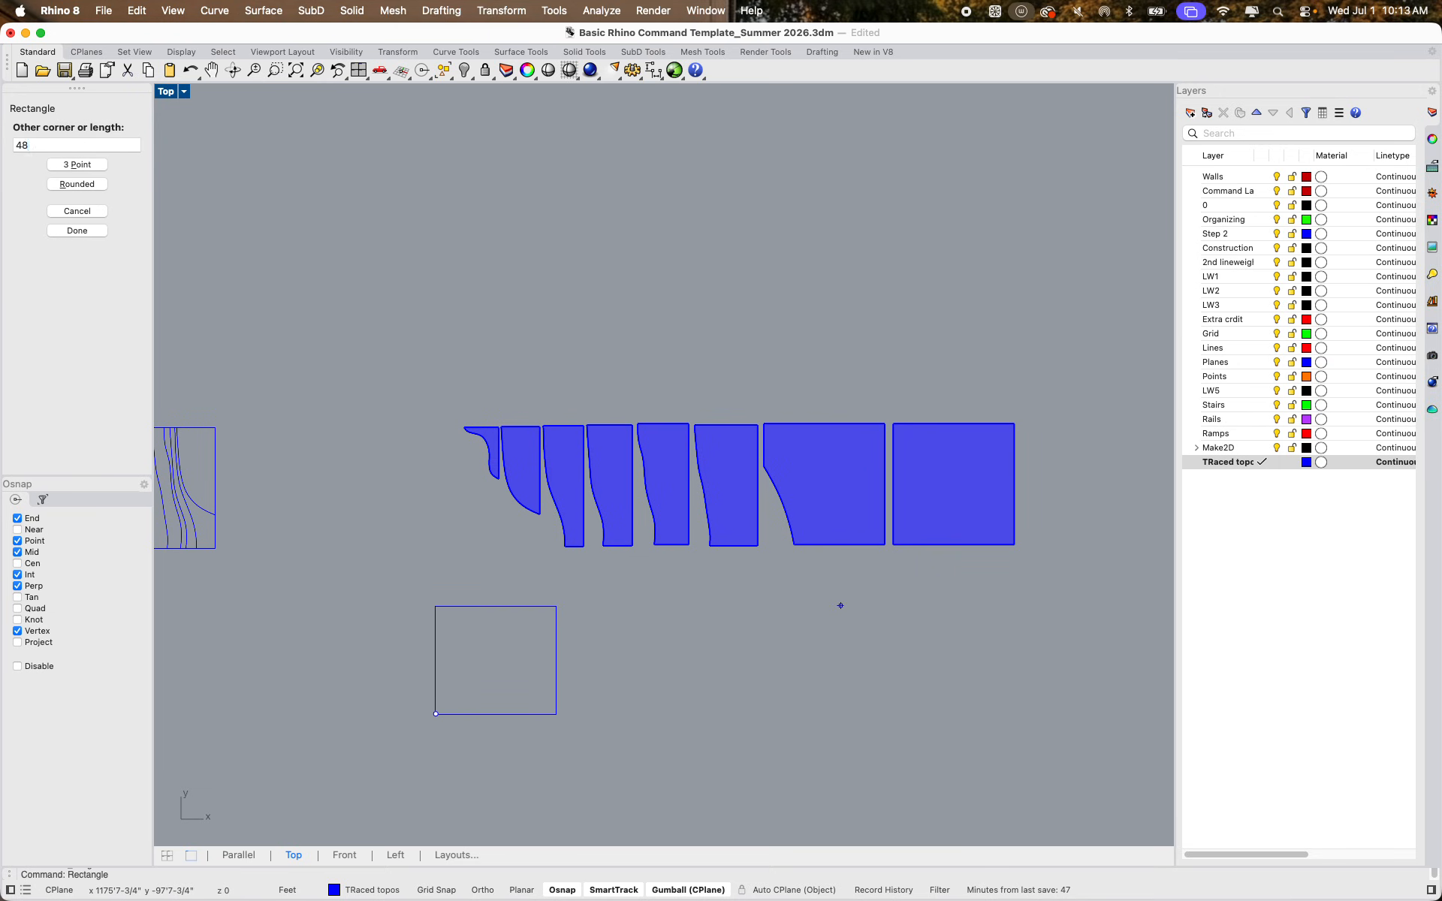
key(Return)
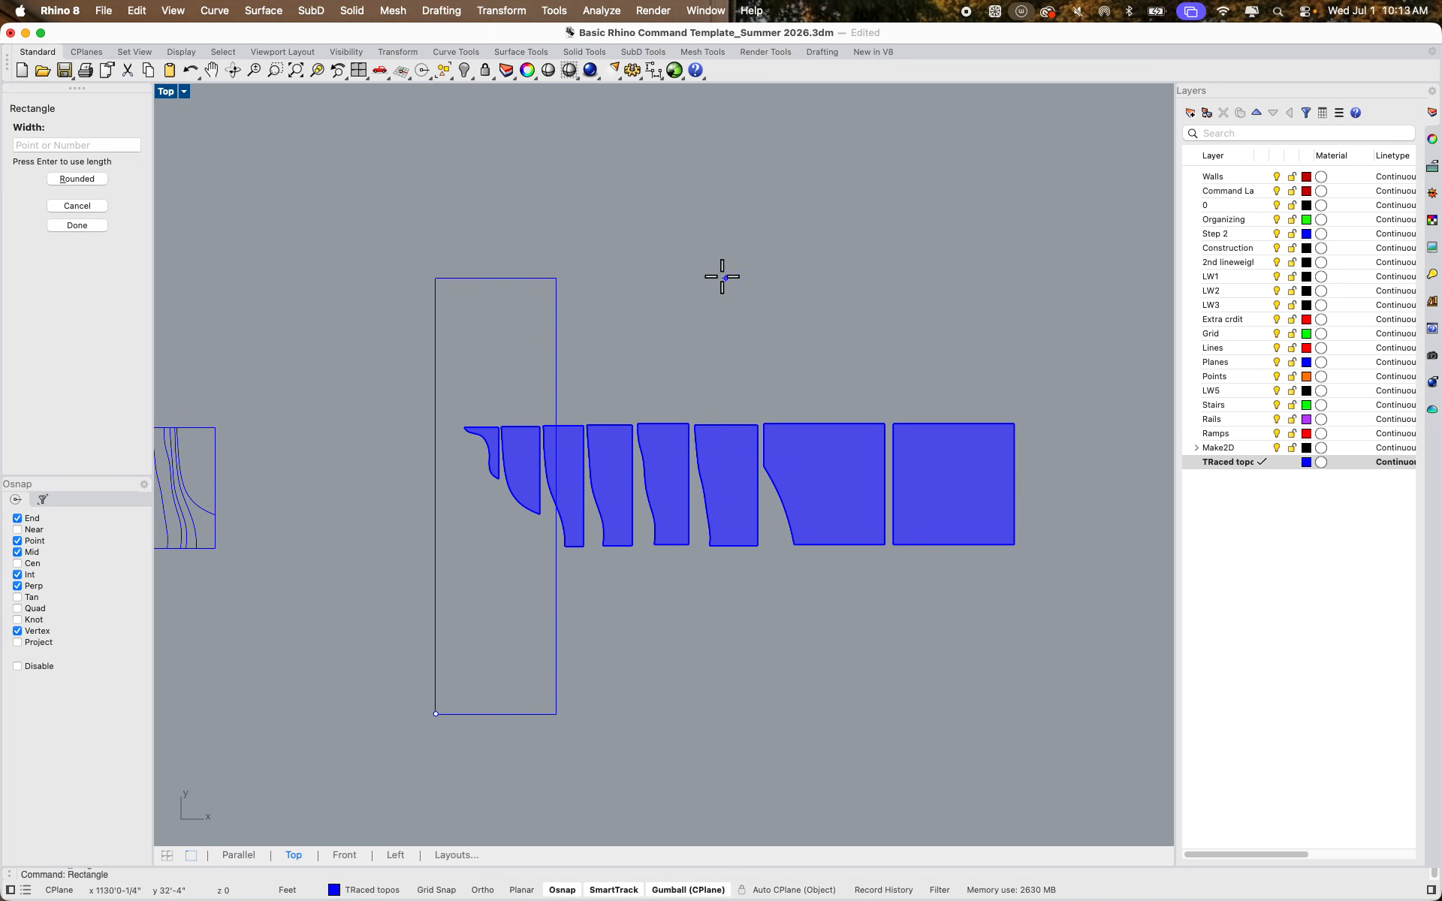
key(Escape)
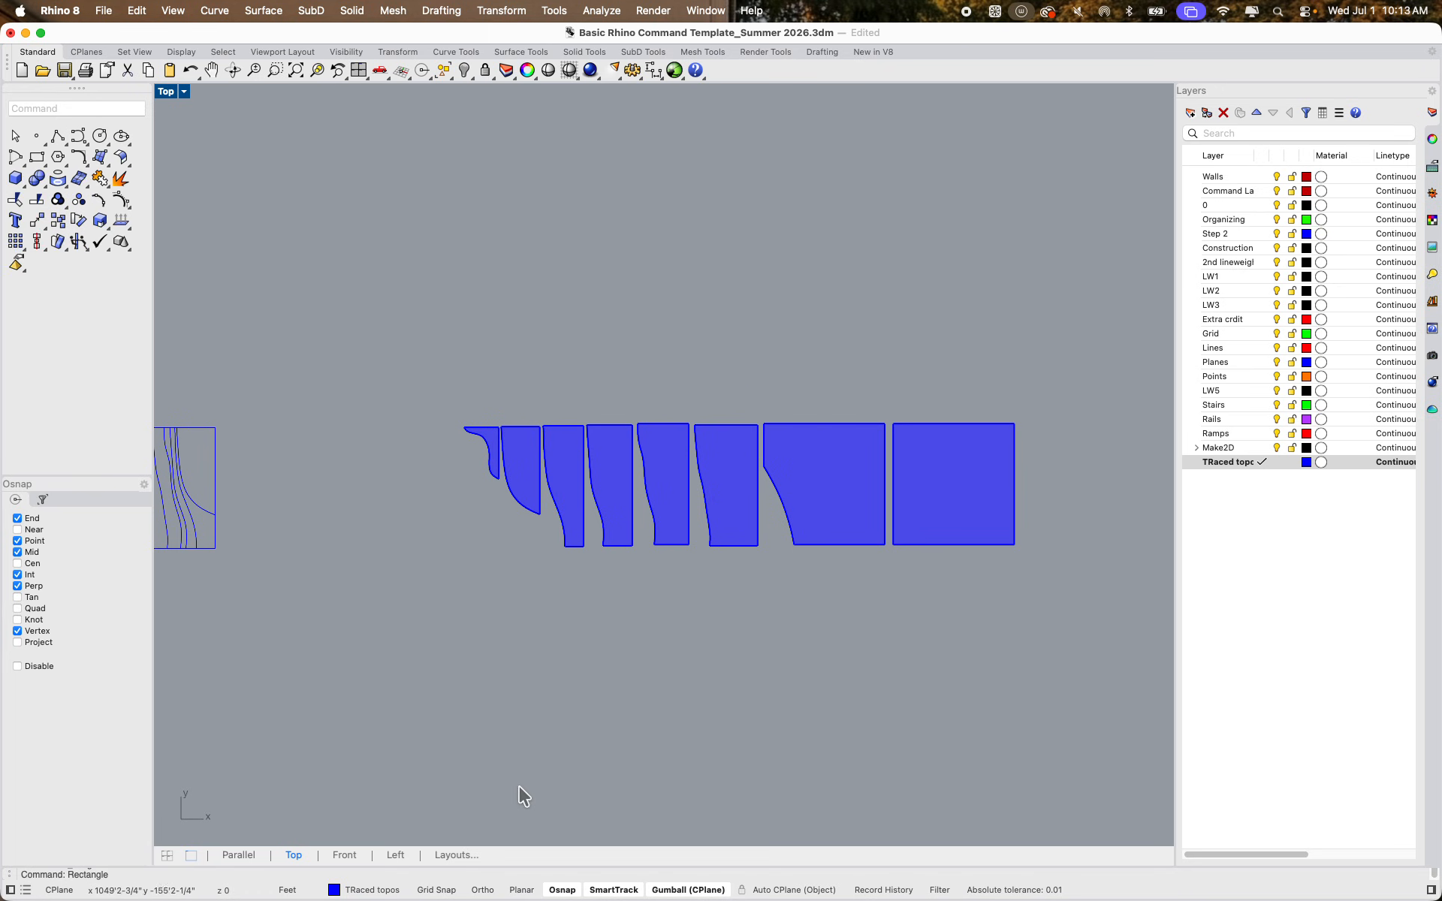
mouse_move(450, 878)
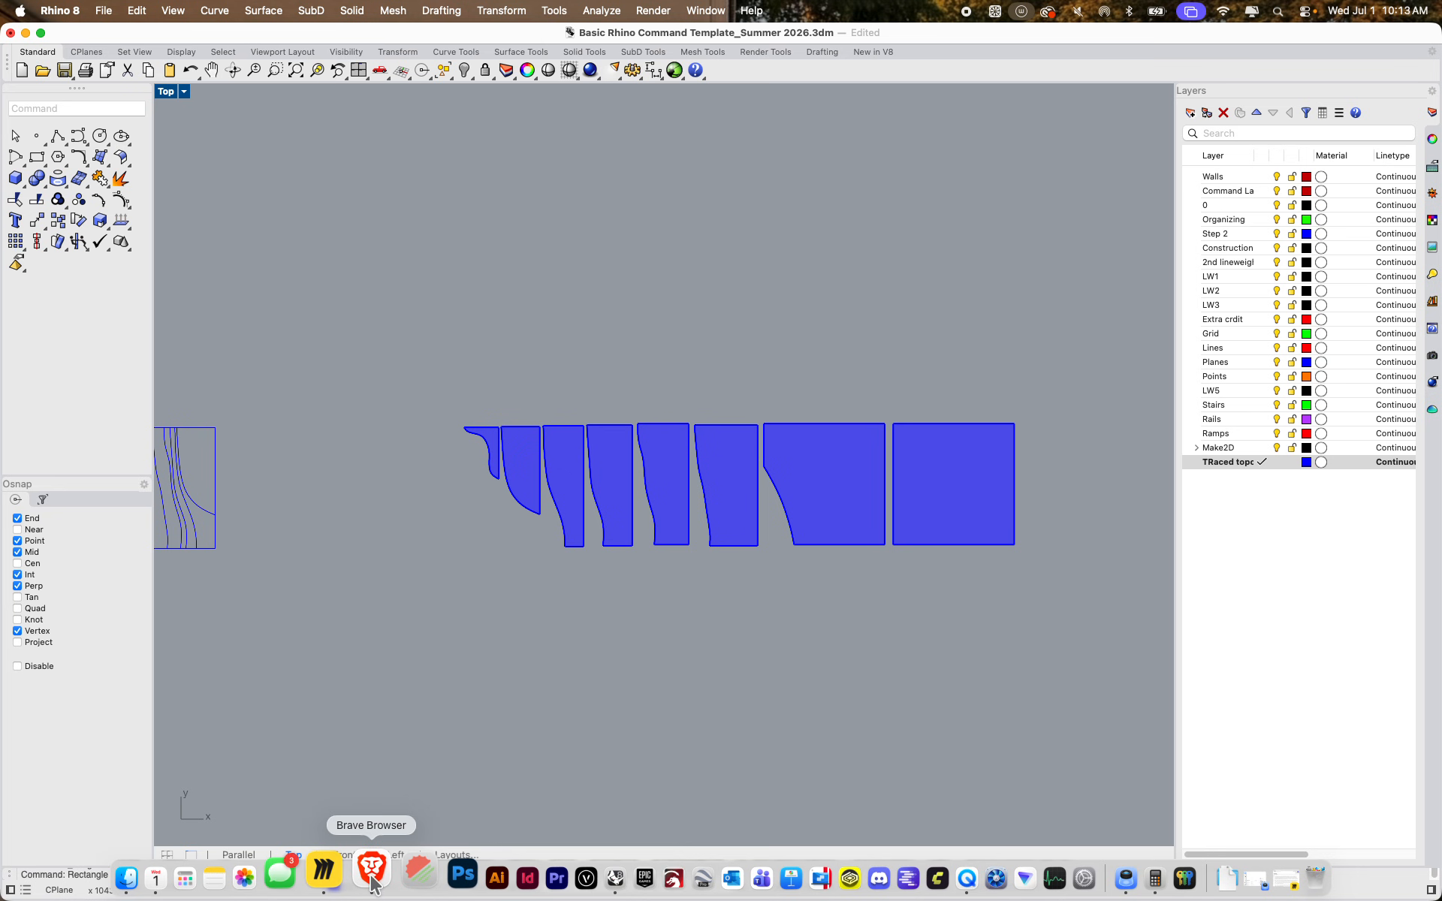
click(371, 875)
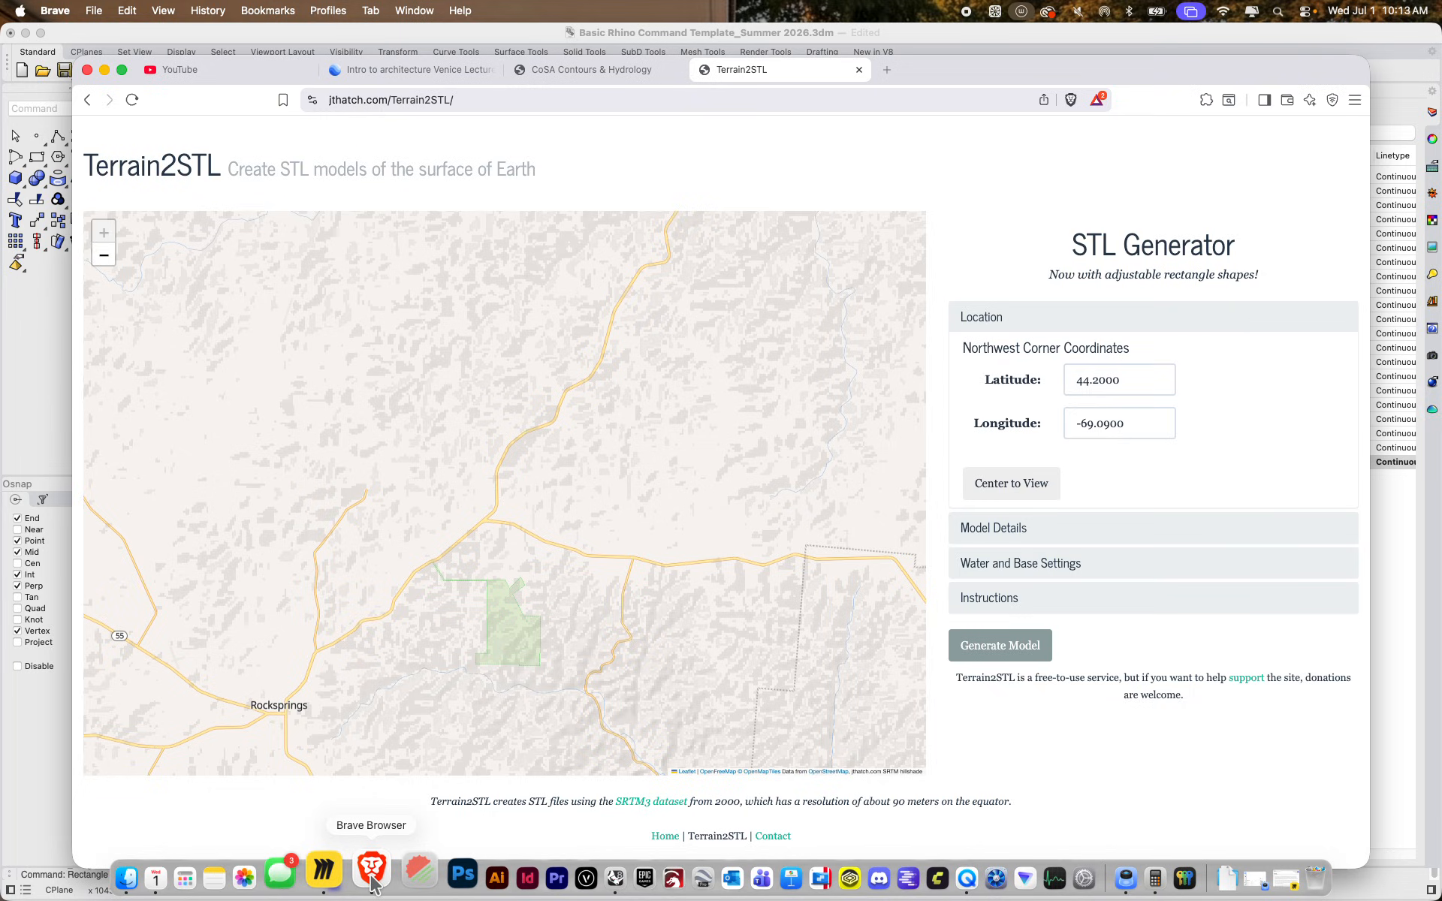
click(105, 69)
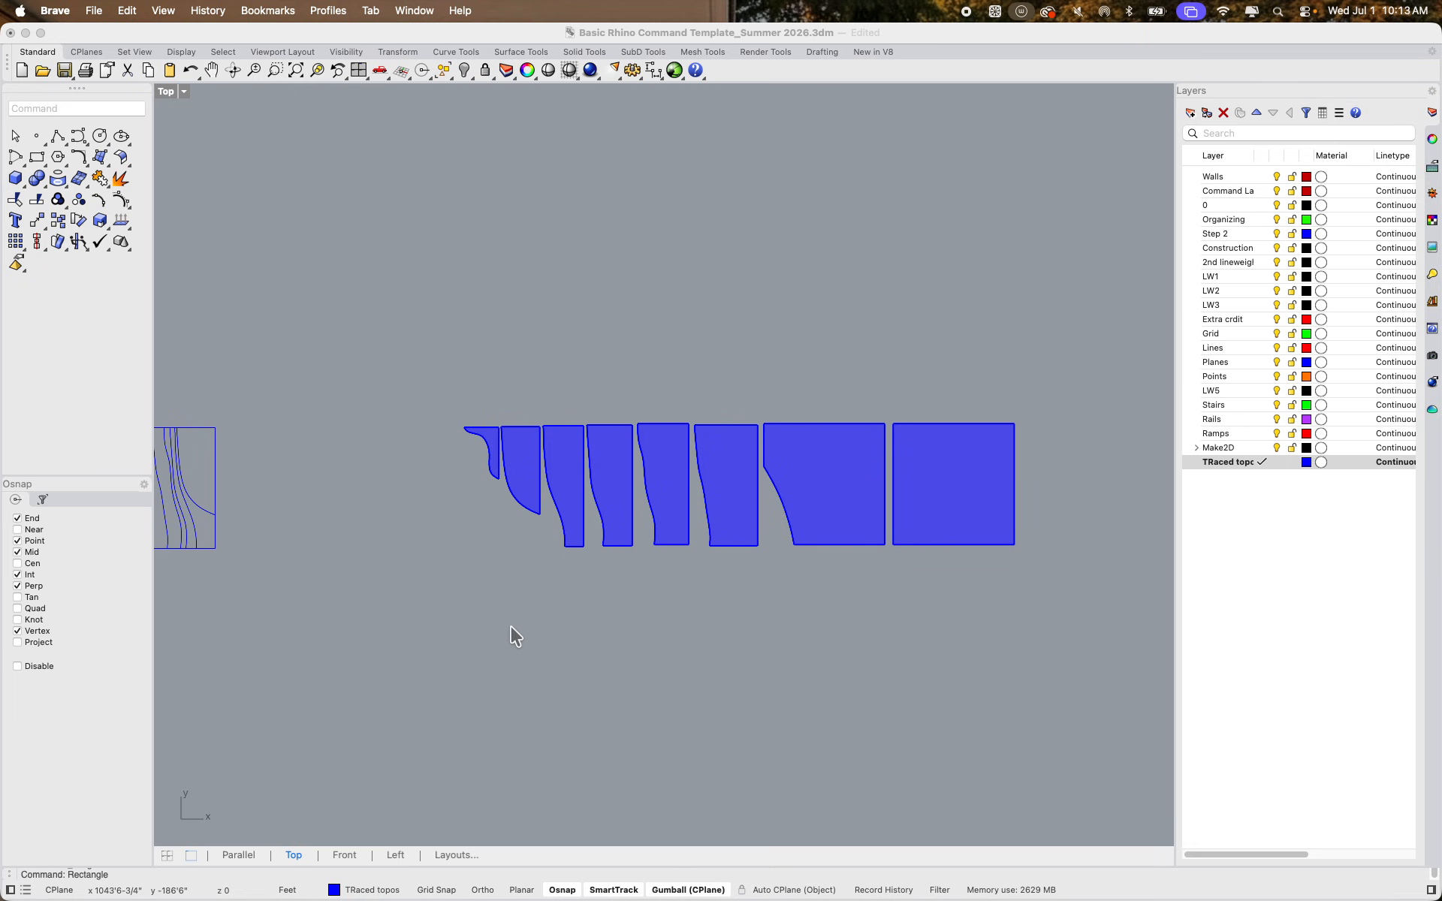
Start a rectangle southwest of the row of terrain pieces and set its length to 96
click(462, 737)
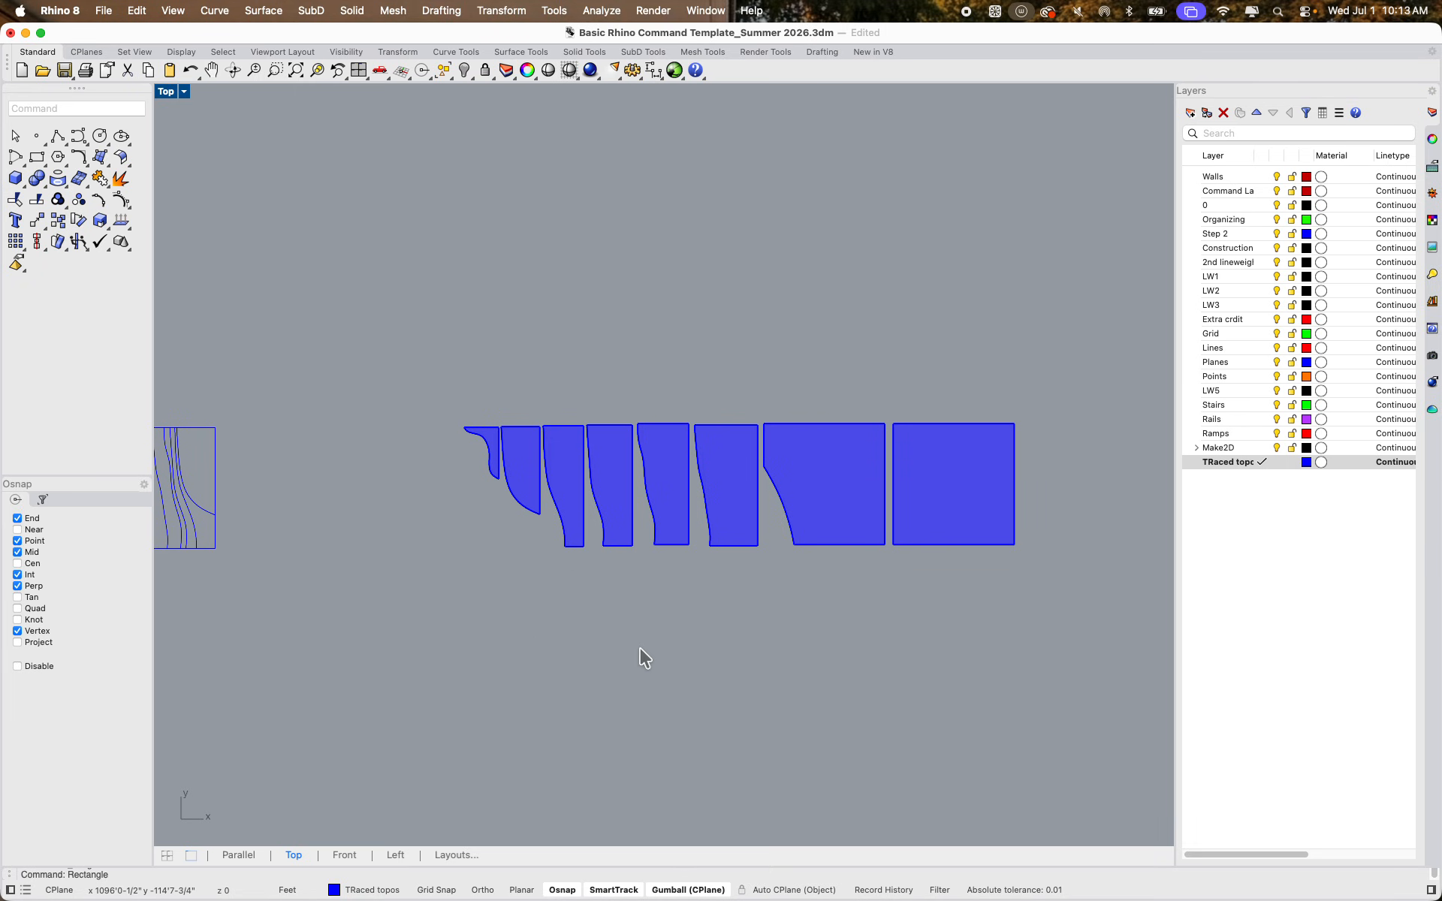
key(Return)
click(488, 671)
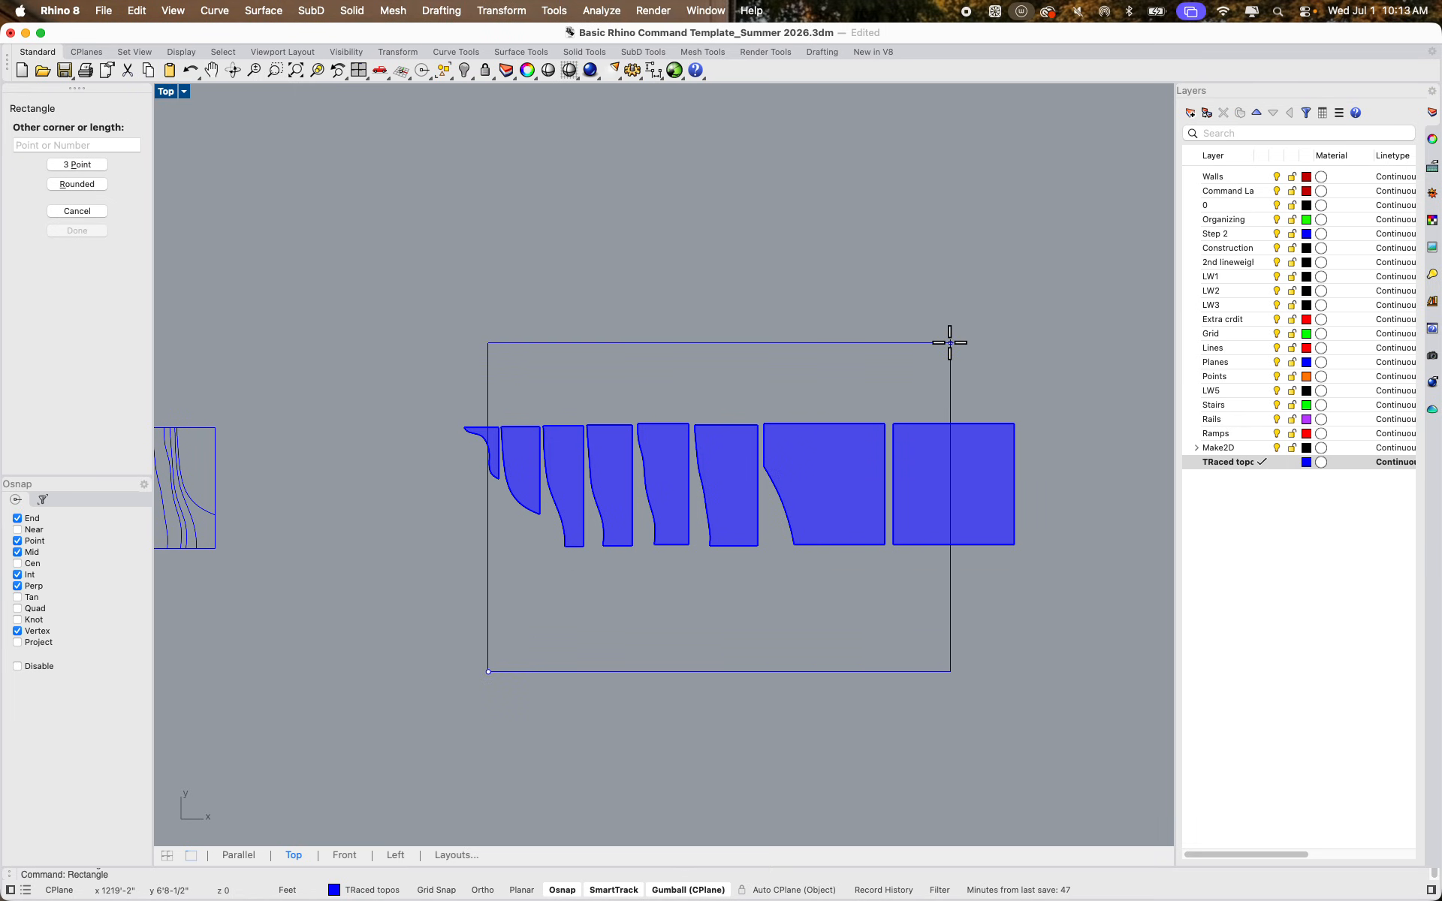
text(96)
key(Return)
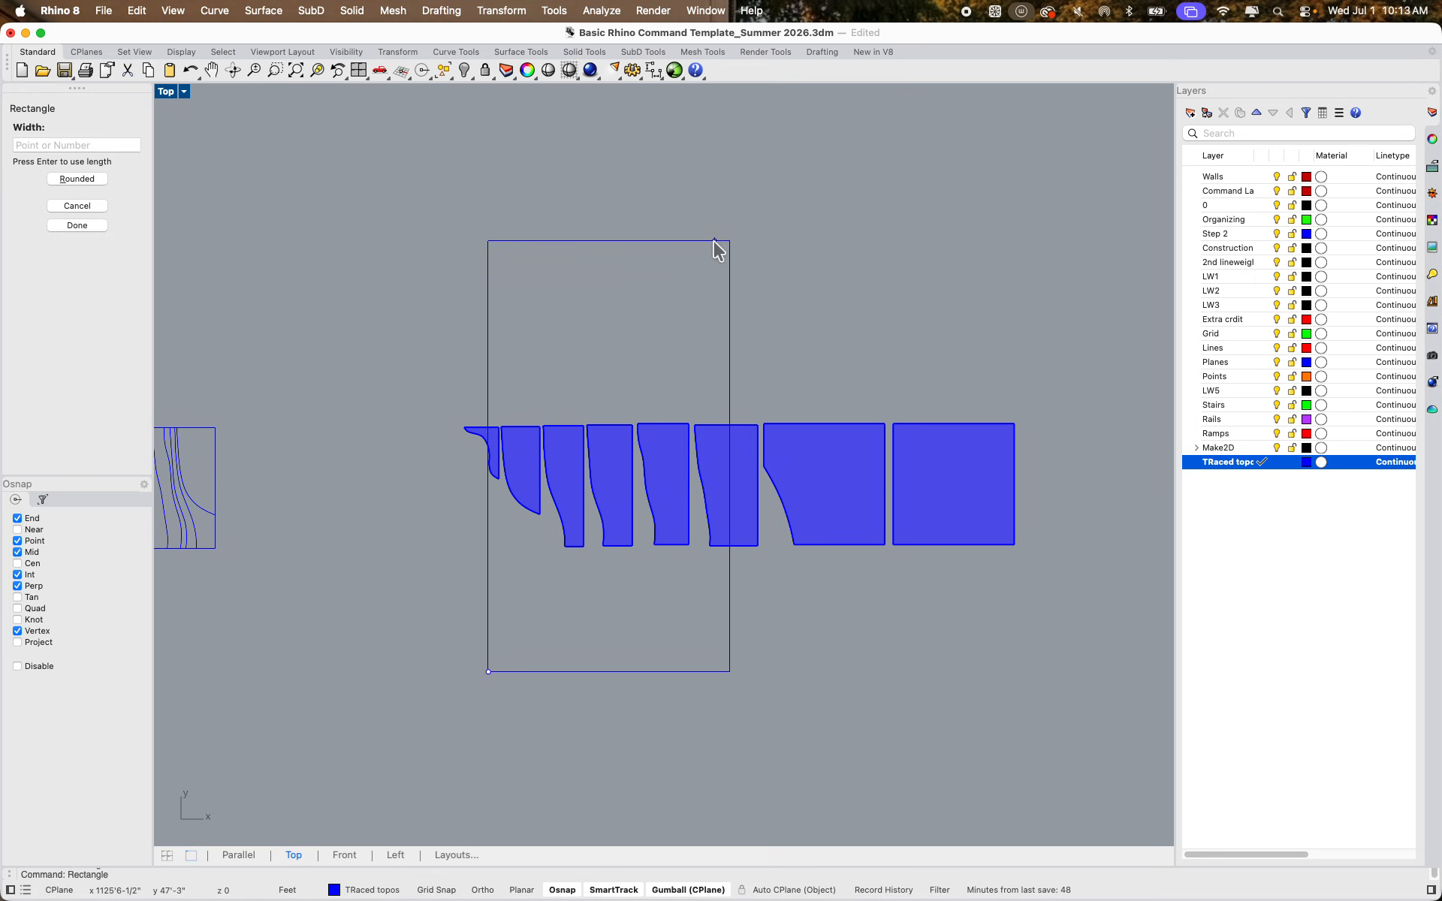
Switch to Calculator and compute 24 × 8
key(super+space)
text(calculator)
key(Return)
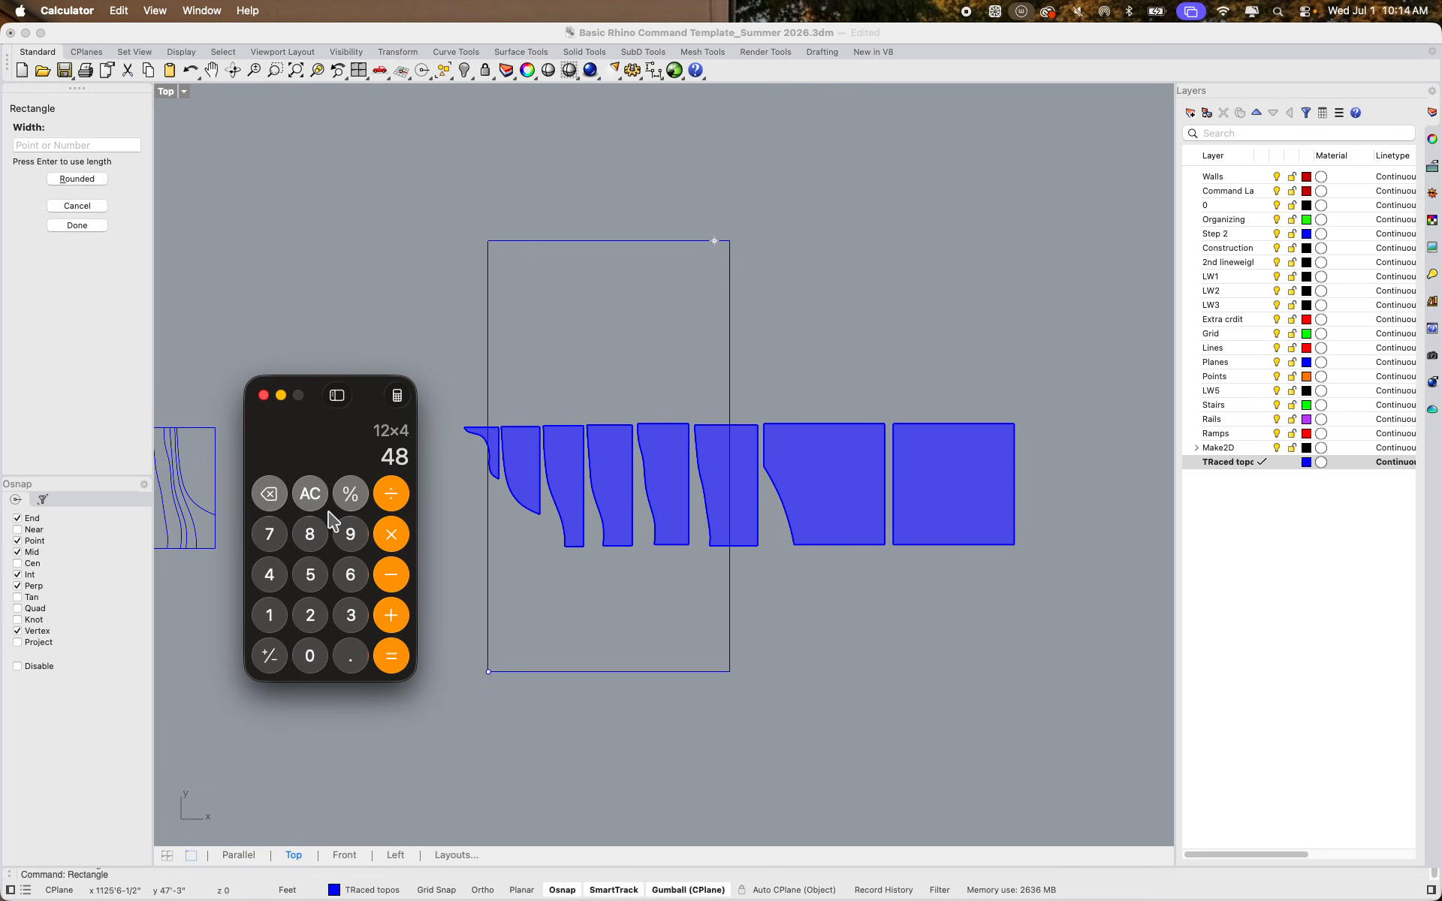
click(300, 499)
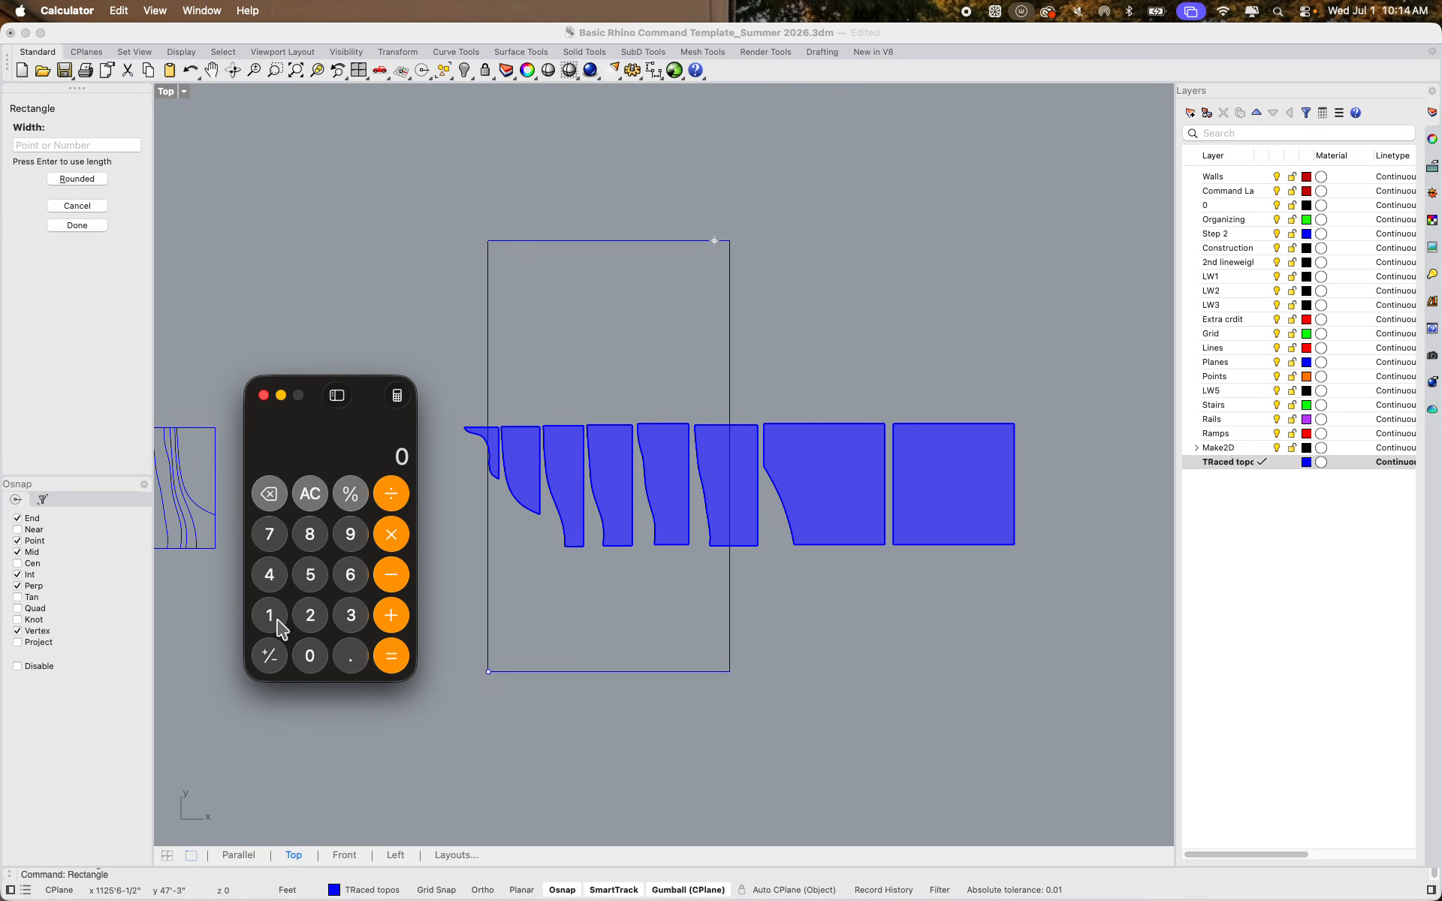
click(304, 616)
click(279, 585)
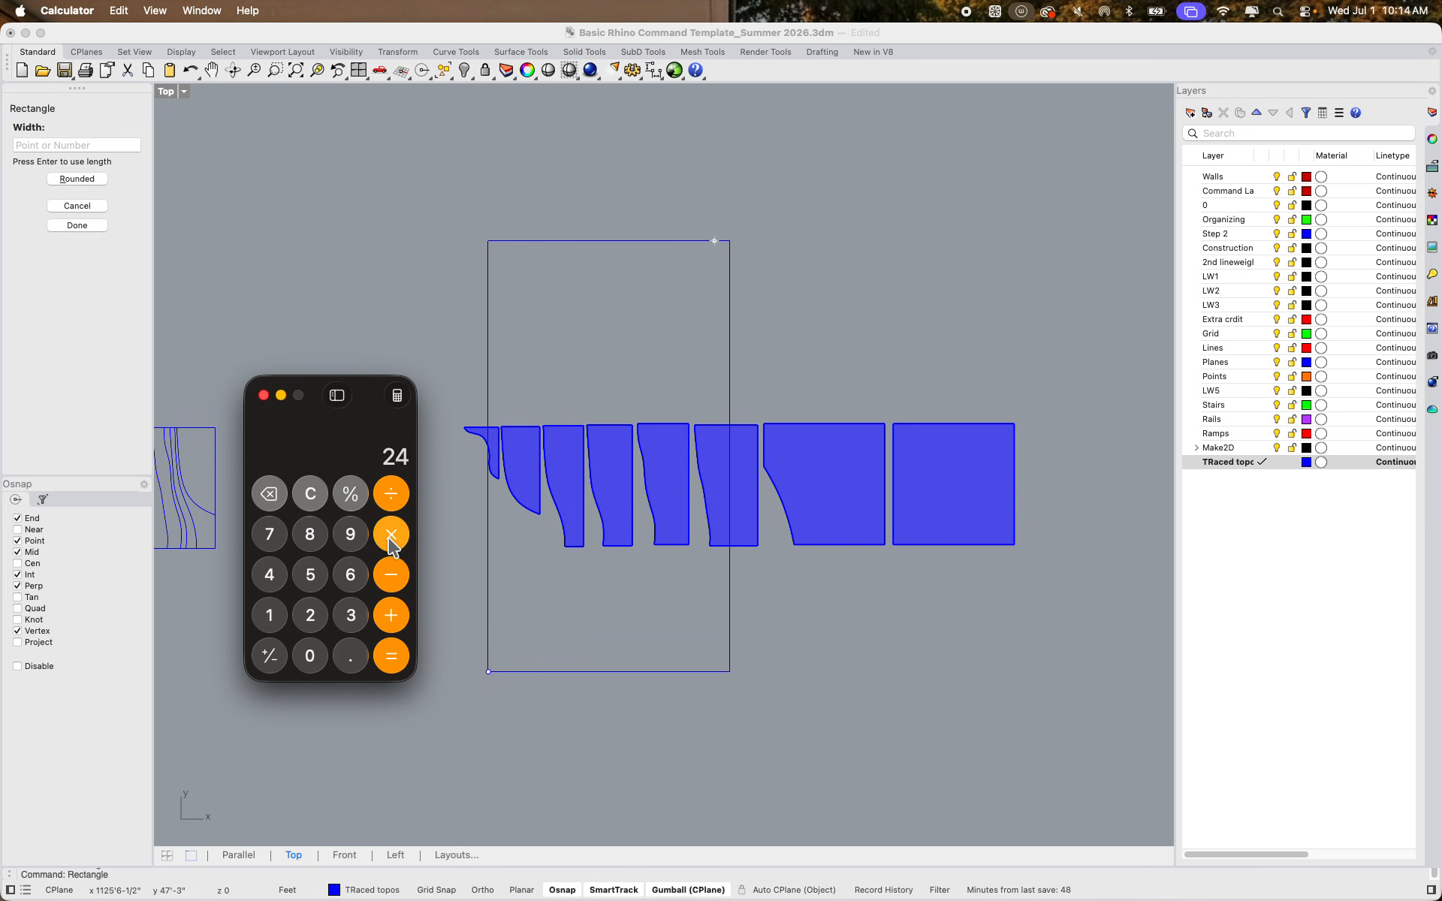
click(389, 540)
click(309, 535)
click(391, 656)
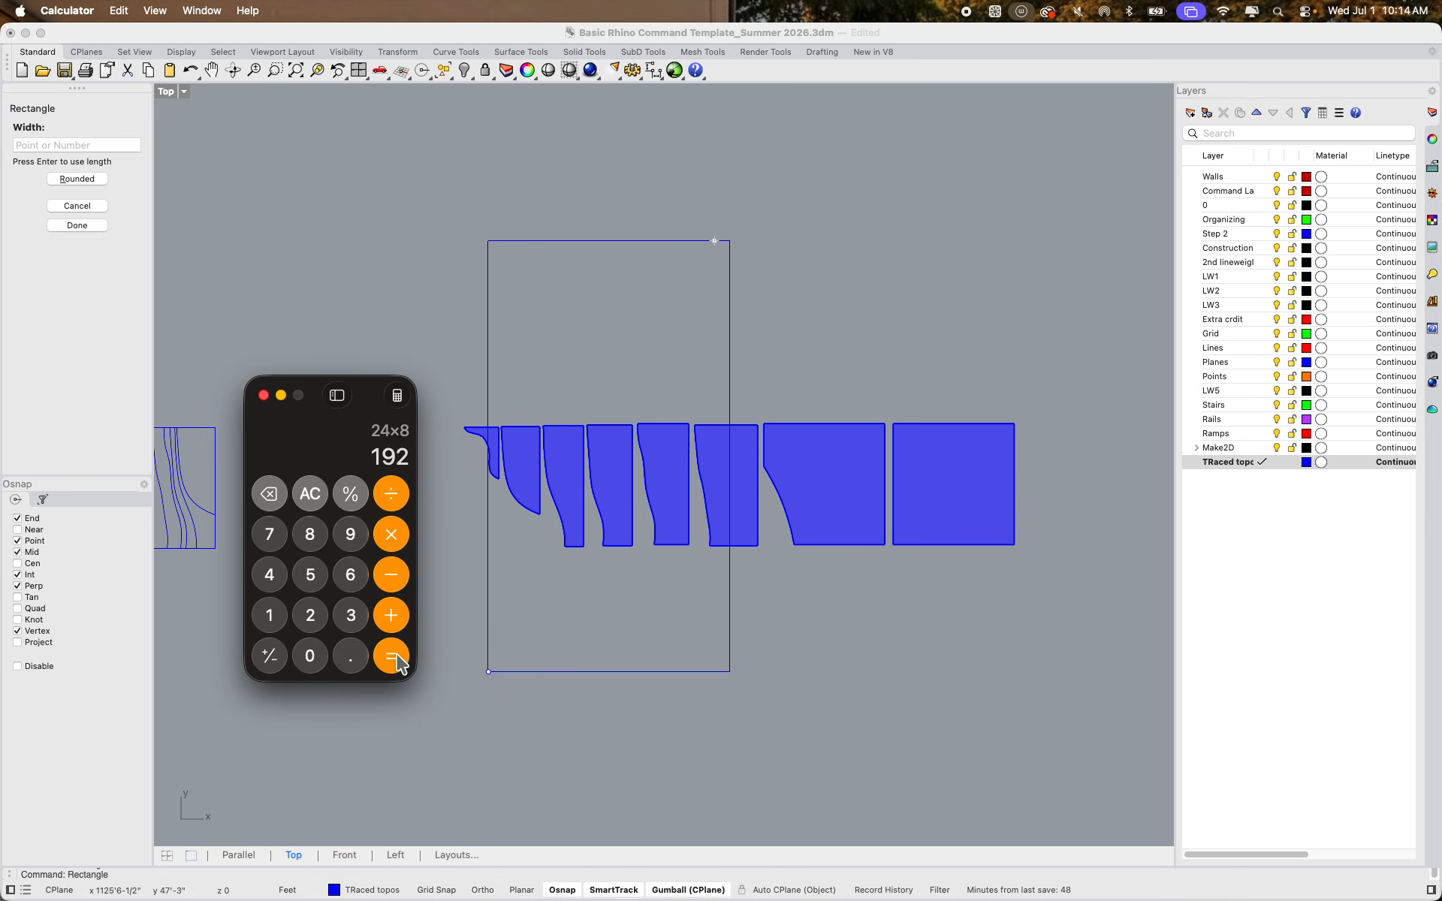
Return to Rhino and finish the sheet outline rectangle with a width of 192
click(581, 315)
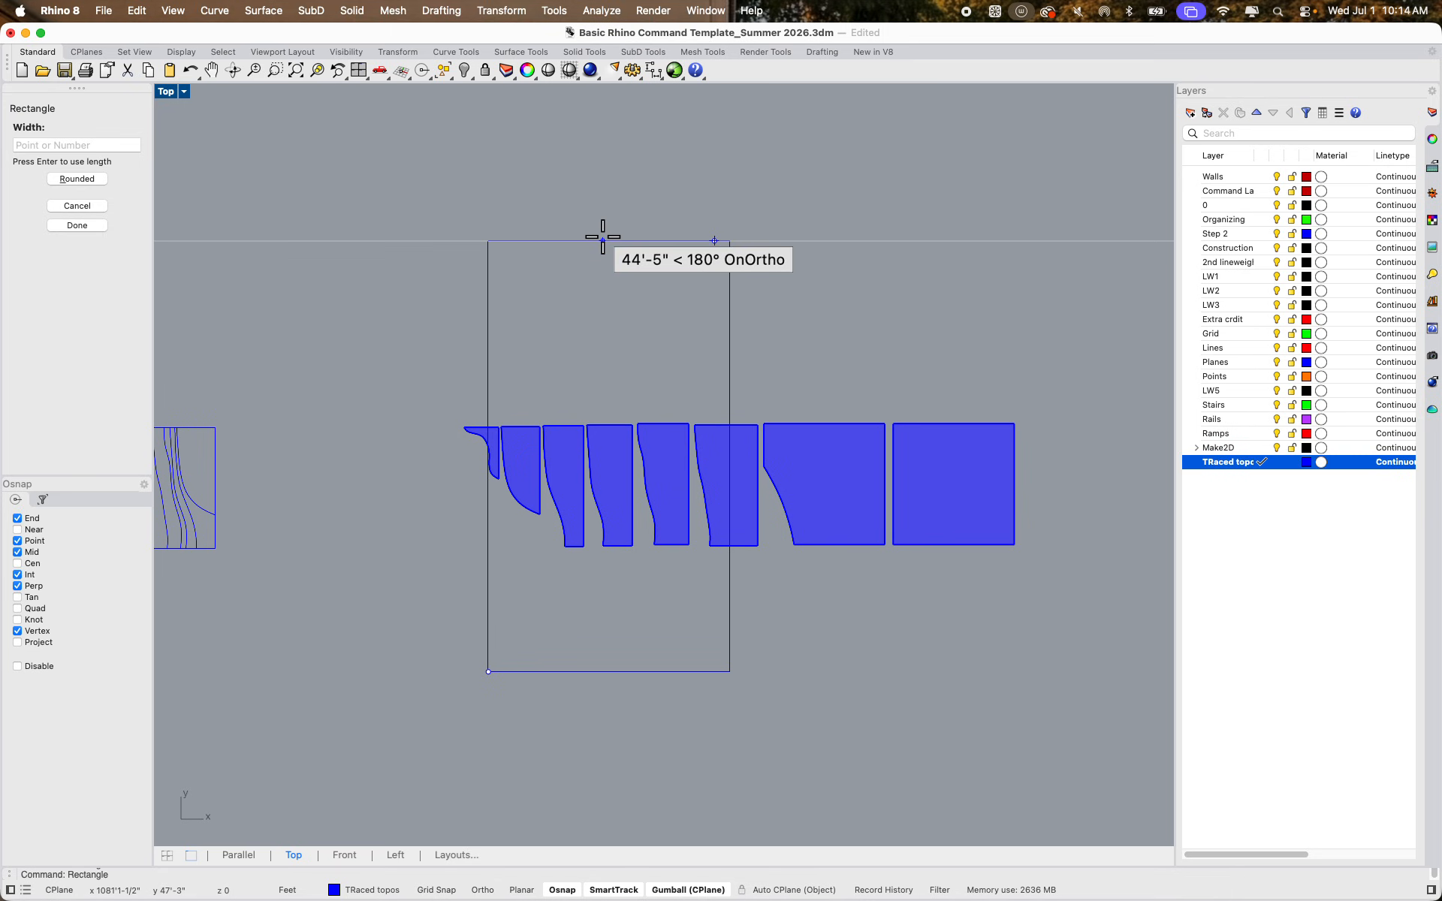
text(192)
key(Return)
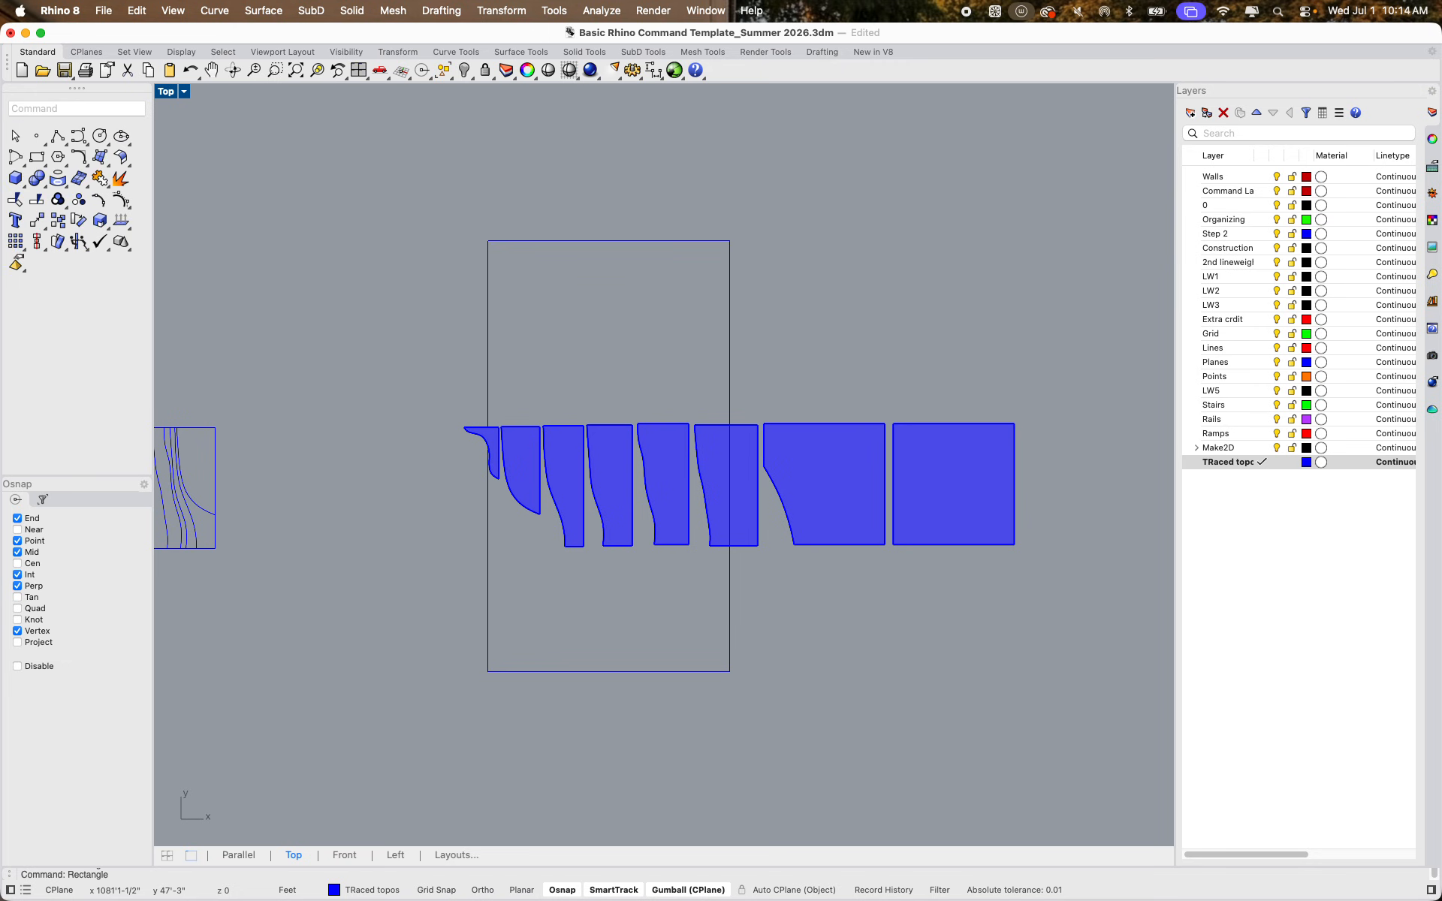
Rotate the sheet outline by 90° to landscape and shift it so it frames the row of terrain pieces
click(729, 337)
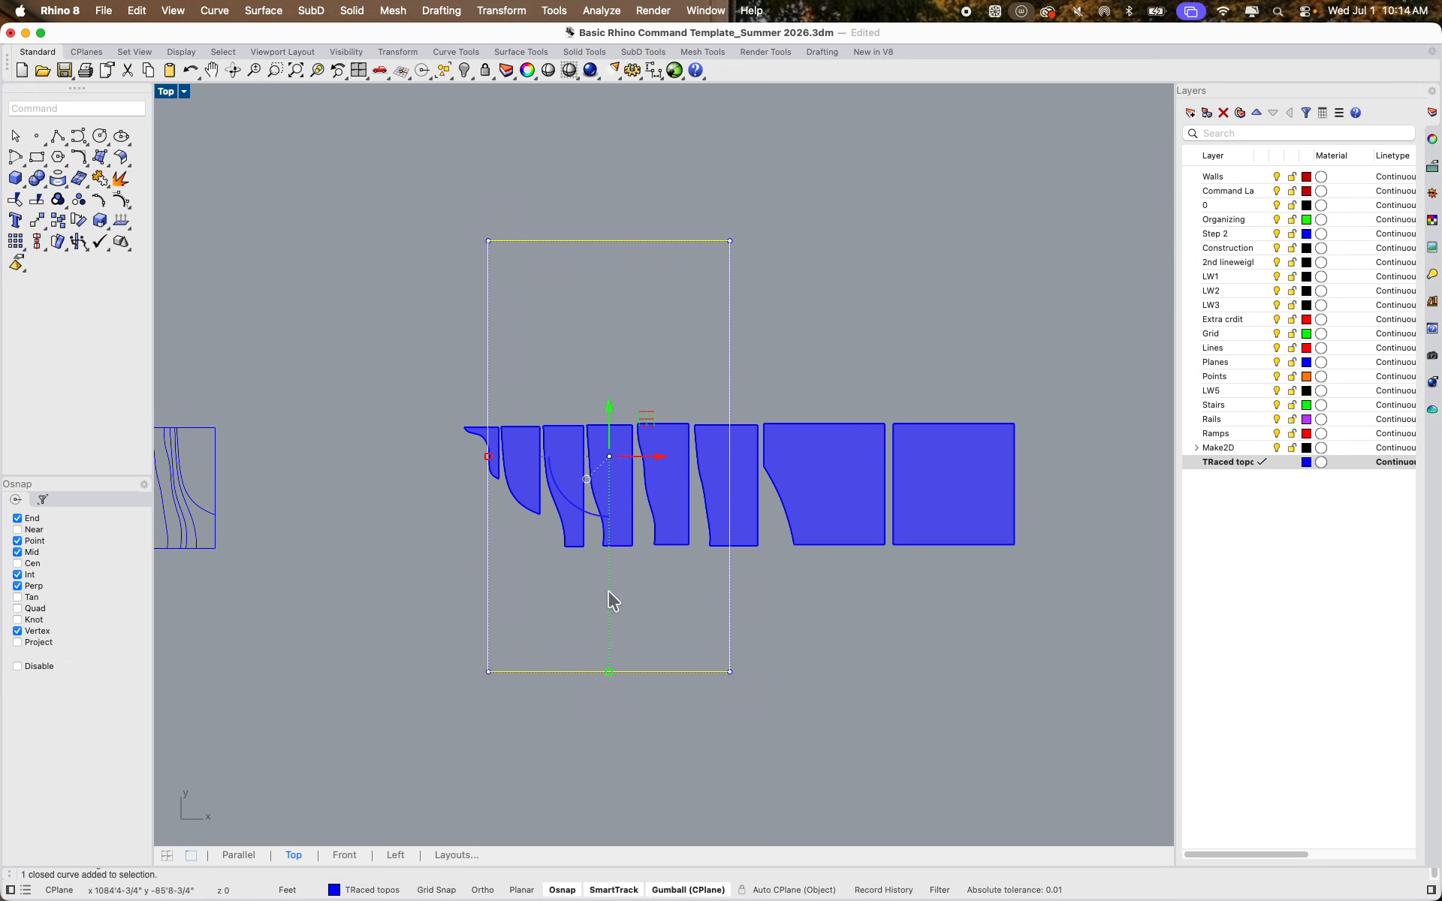
drag(587, 478, 539, 430)
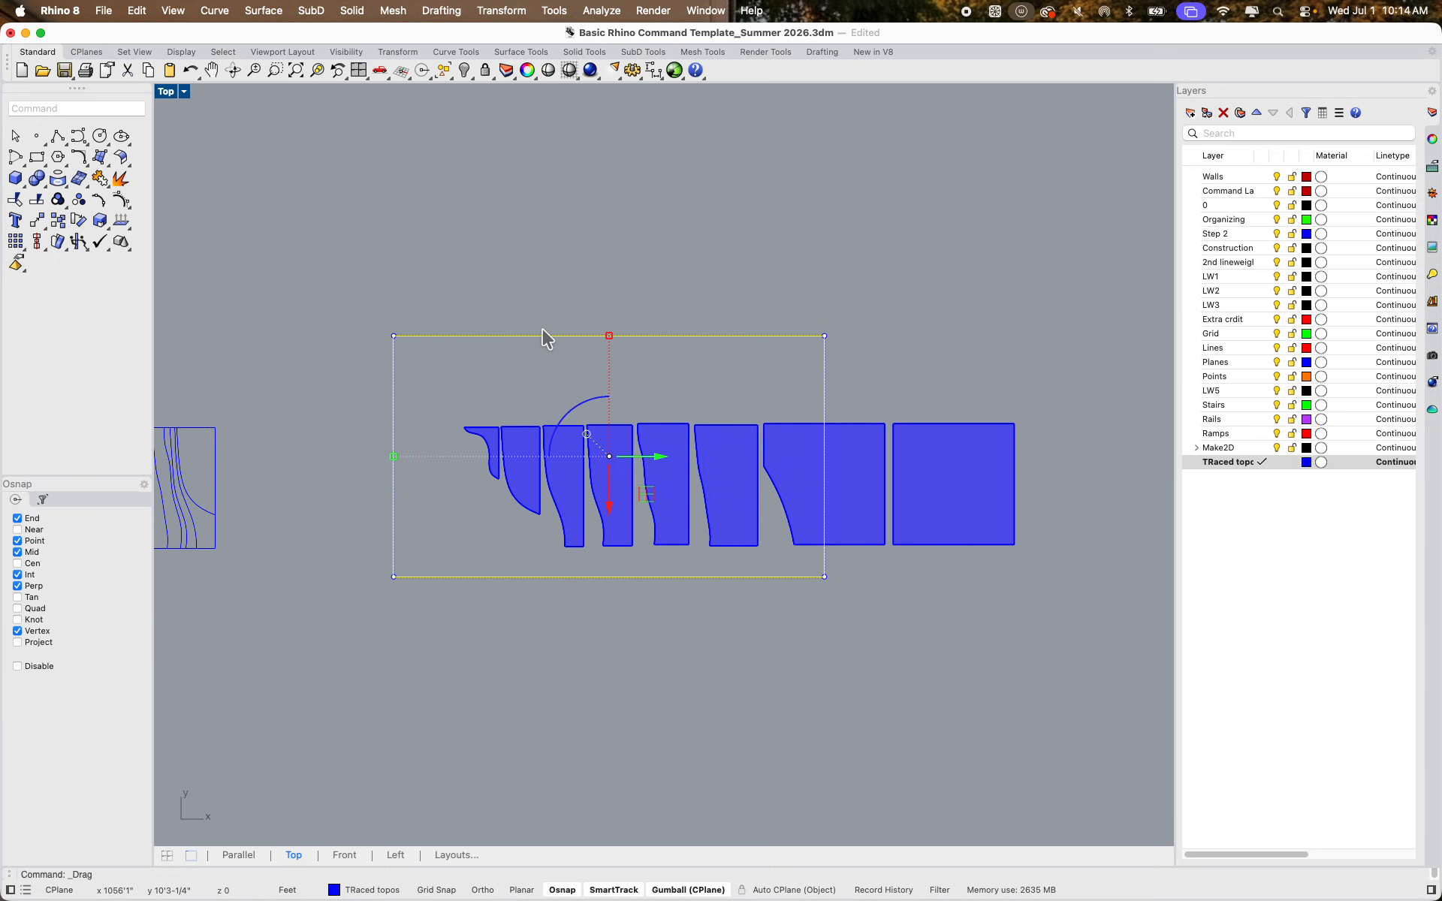
click(542, 329)
drag(540, 336, 593, 402)
click(911, 362)
Move the seven terrain pieces west of the square base together so the easternmost one's northeast corner meets the sheet outline's northeast corner
scroll(859, 538, up, 6)
right_drag(859, 537, 852, 510)
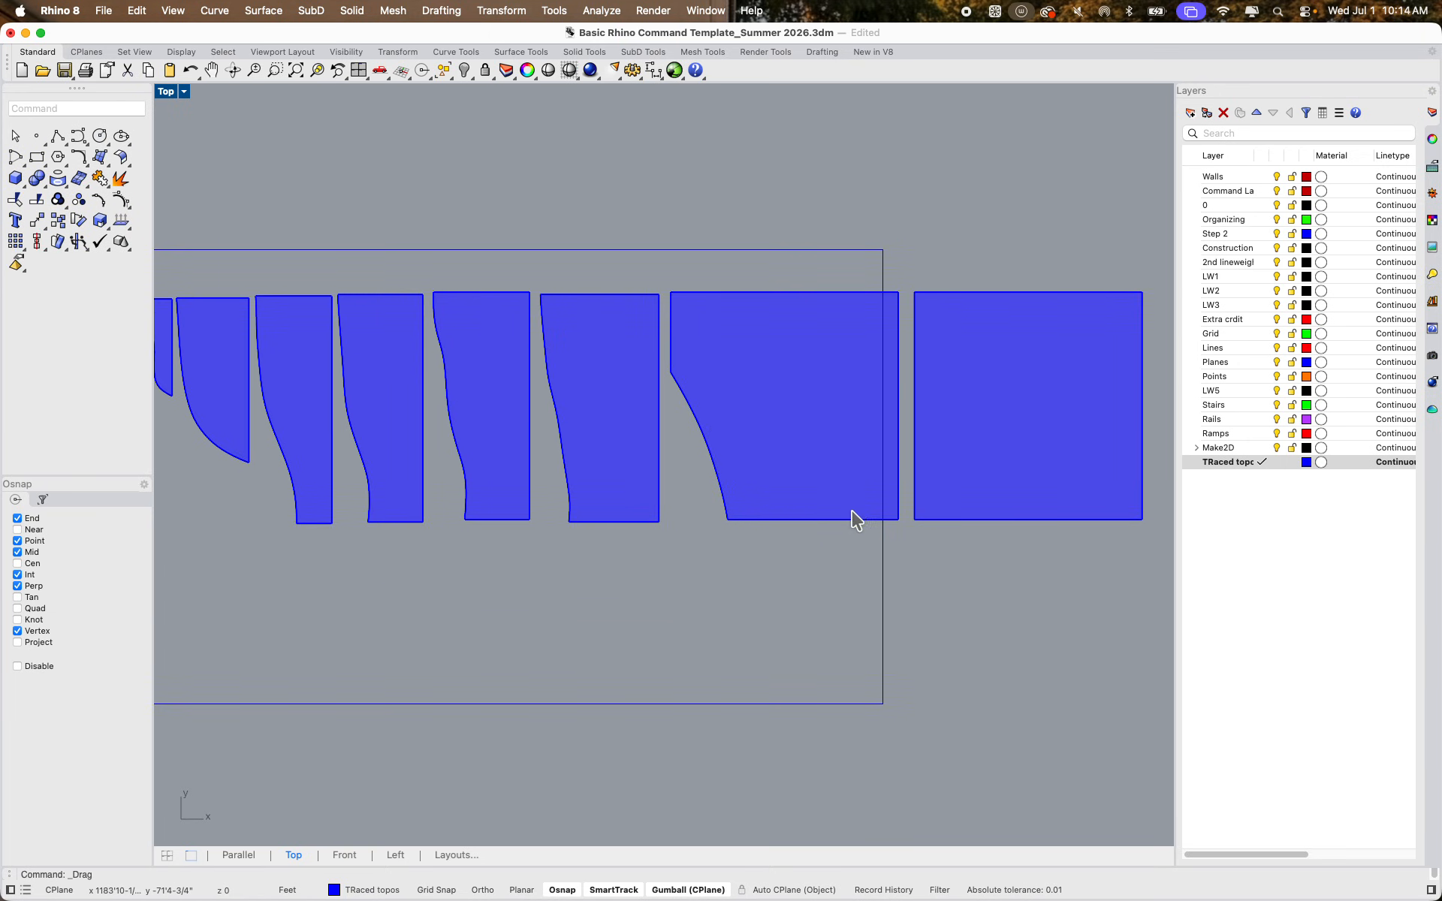
scroll(916, 472, down, 8)
scroll(920, 440, up, 5)
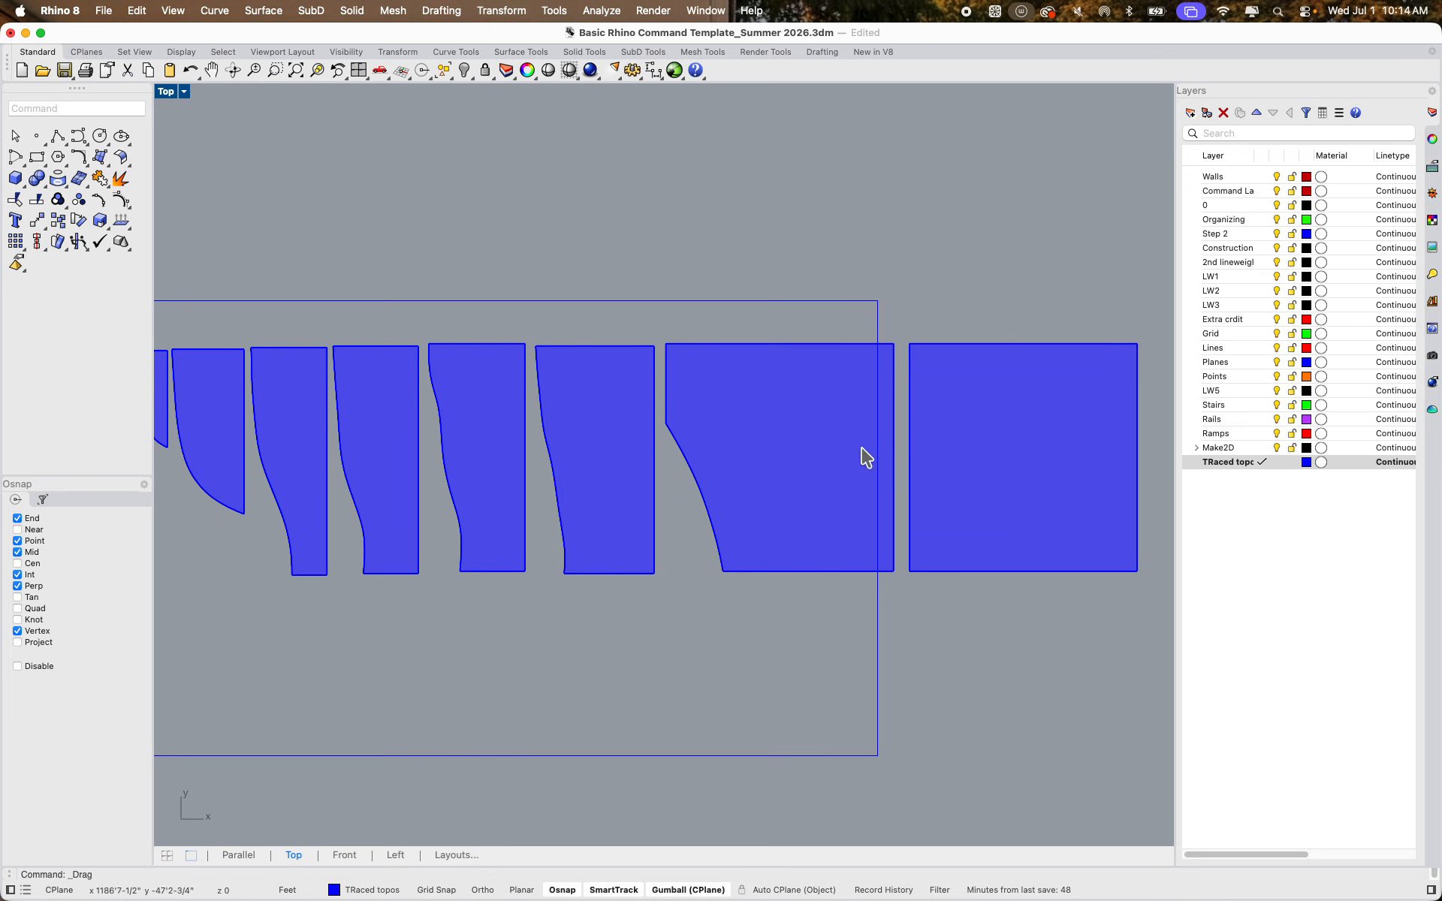
drag(801, 646, 316, 420)
scroll(380, 441, down, 4)
scroll(322, 421, up, 3)
key(Return)
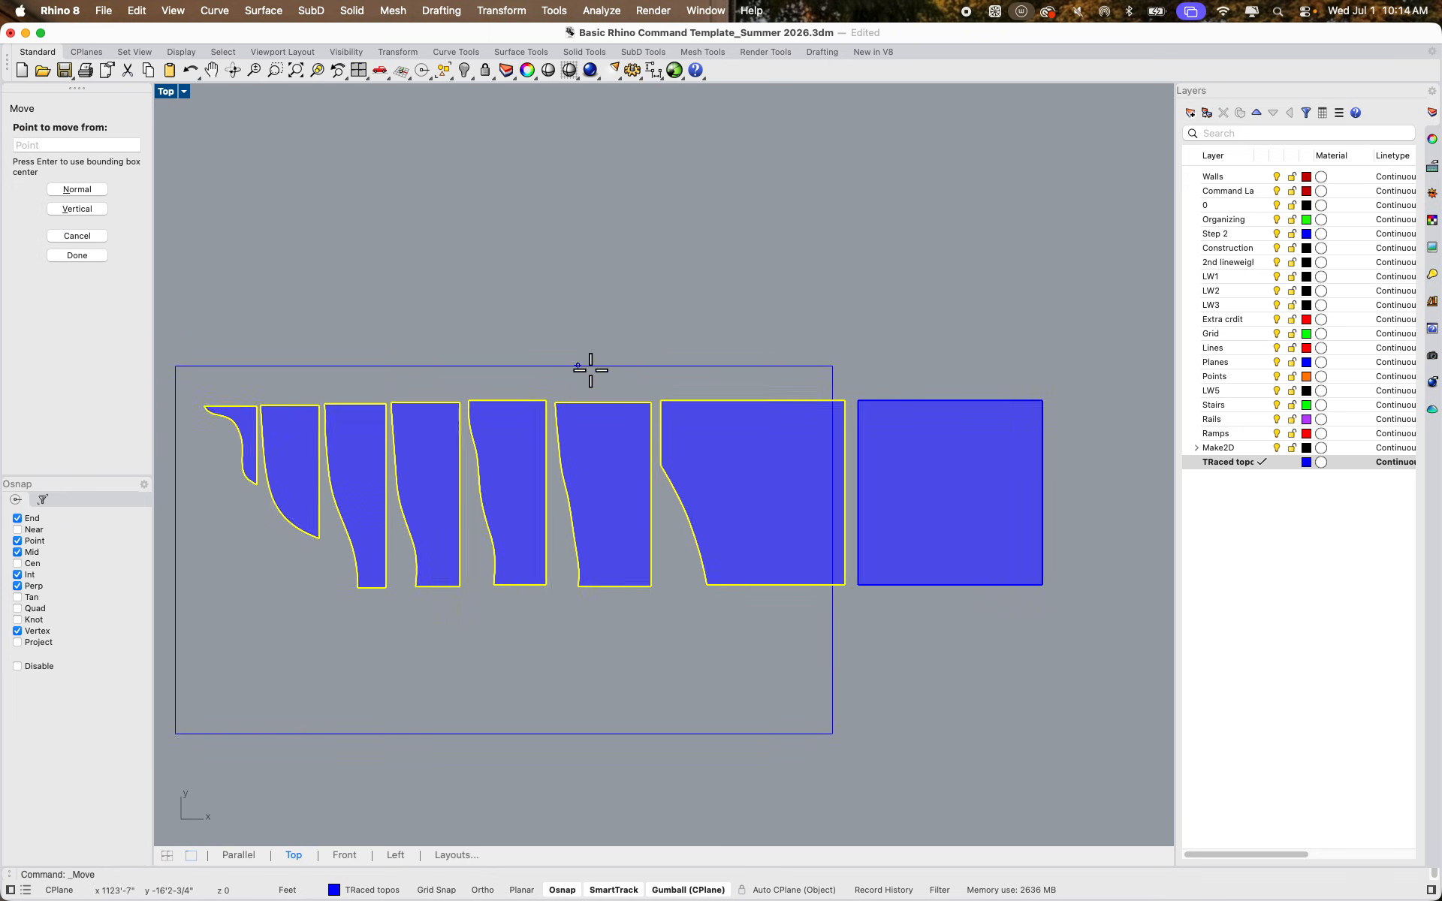
scroll(590, 368, up, 5)
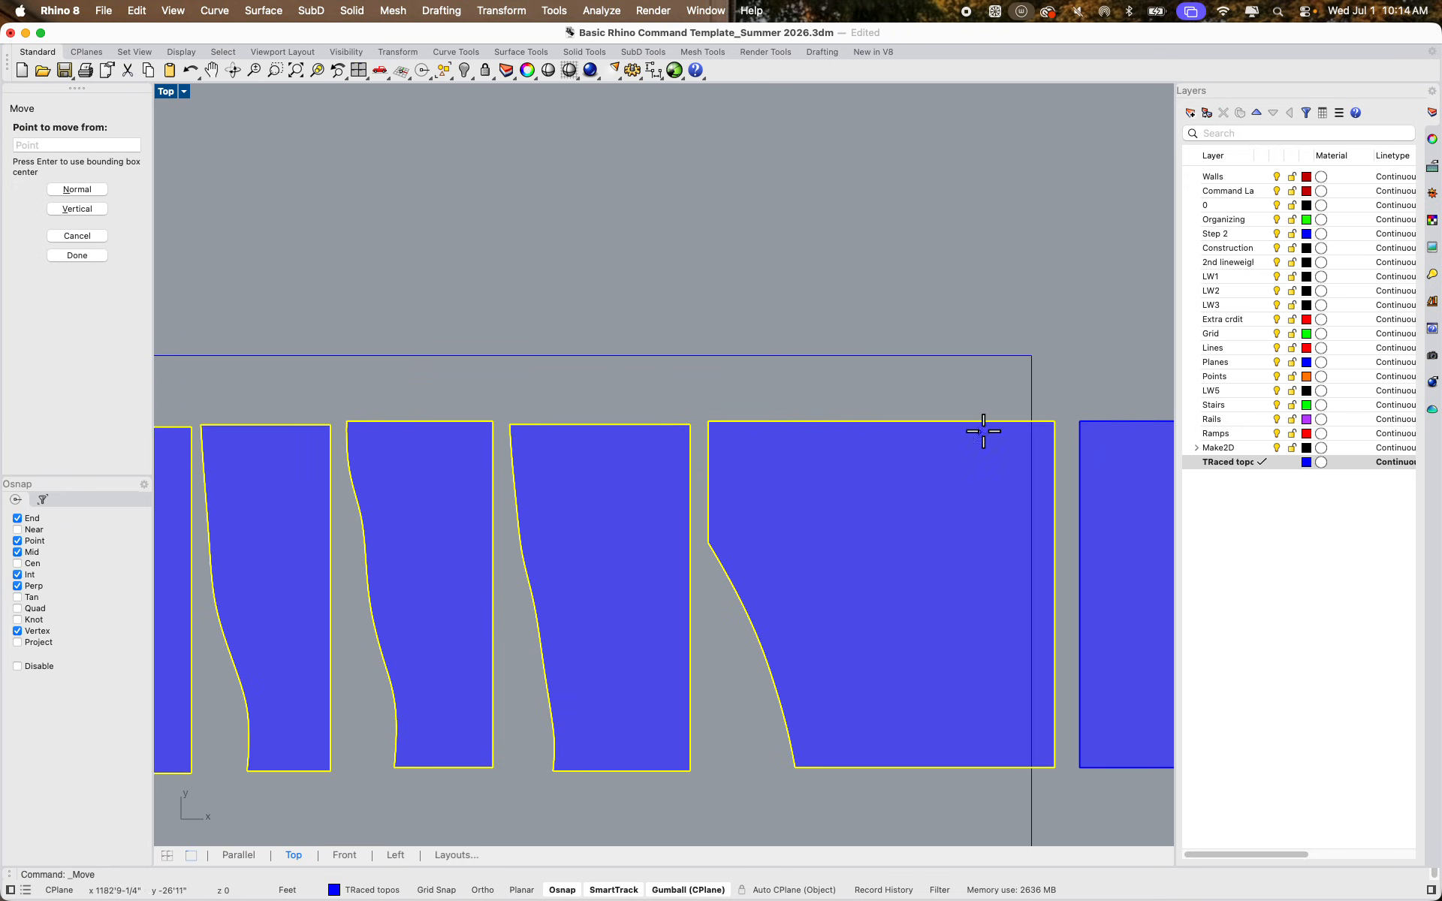
click(1057, 421)
click(1031, 355)
scroll(910, 475, down, 8)
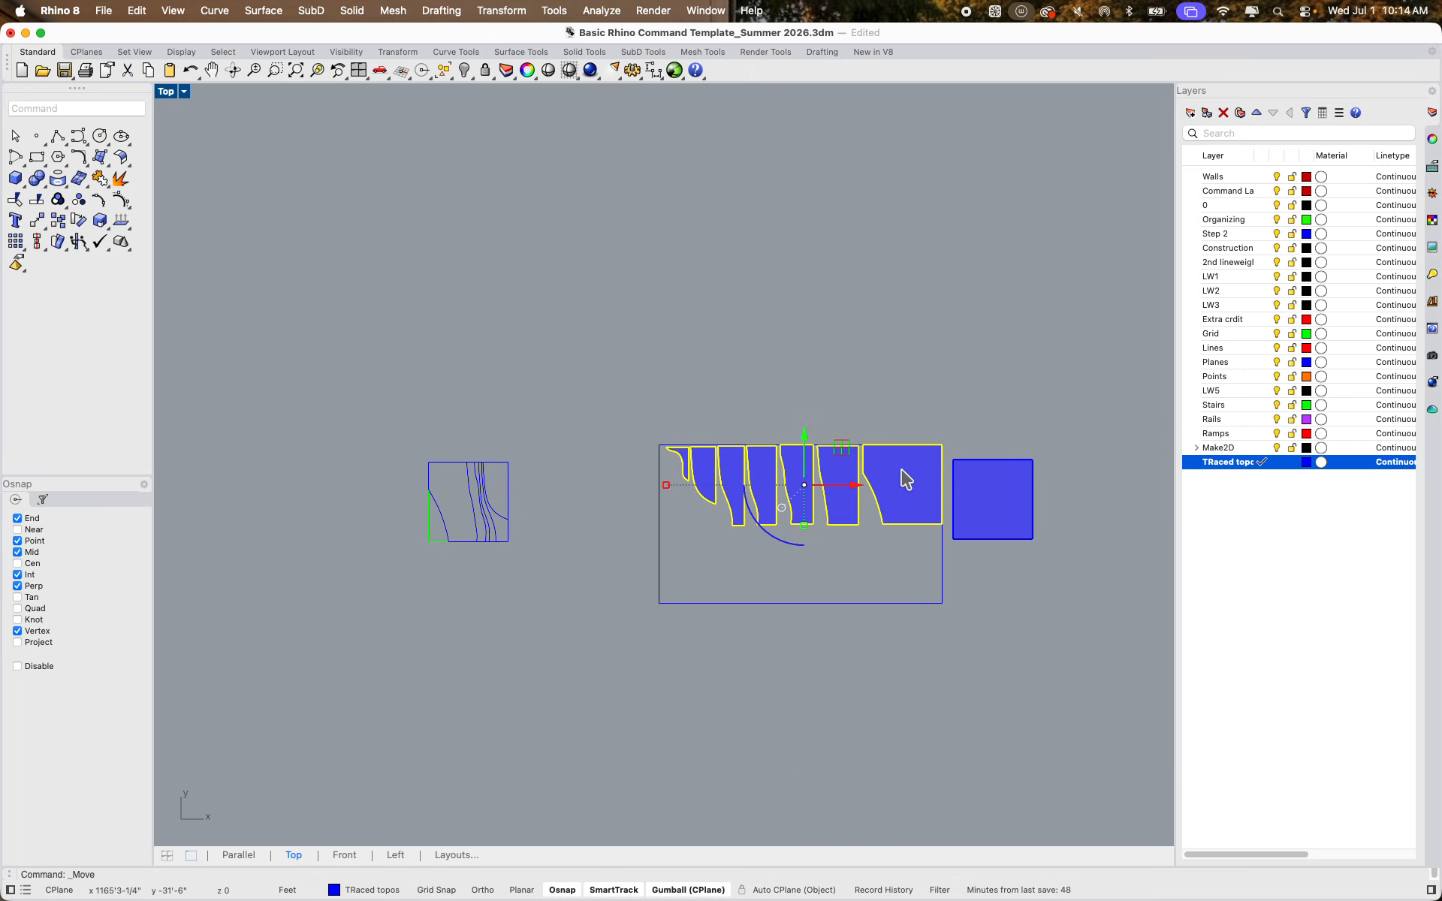
Move the full square base by its northeast corner onto the sheet outline's southeast corner
click(994, 547)
scroll(996, 530, up, 6)
click(997, 527)
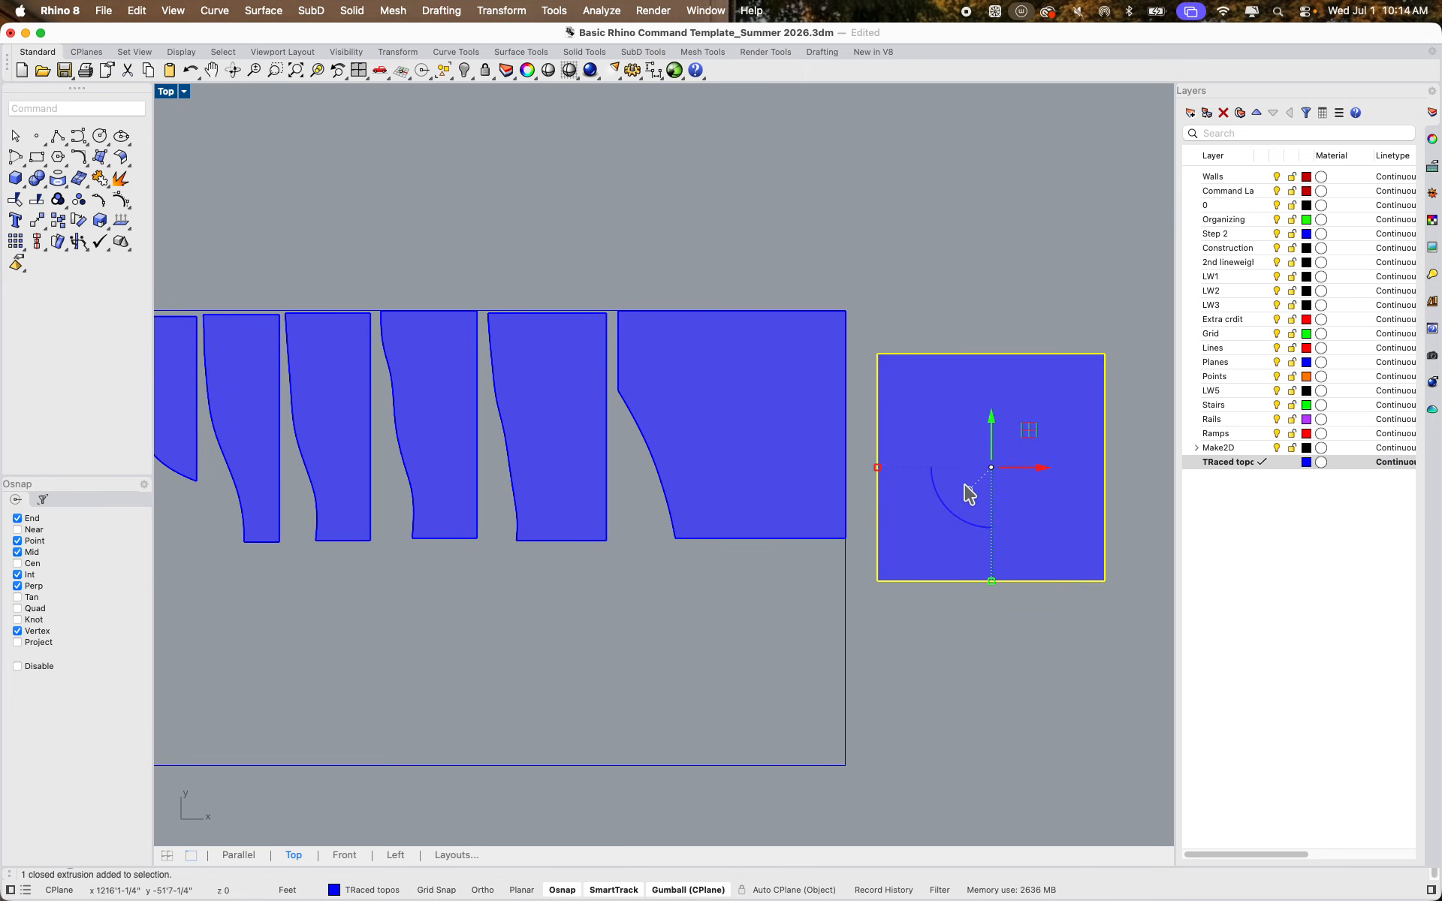
key(Return)
click(1104, 355)
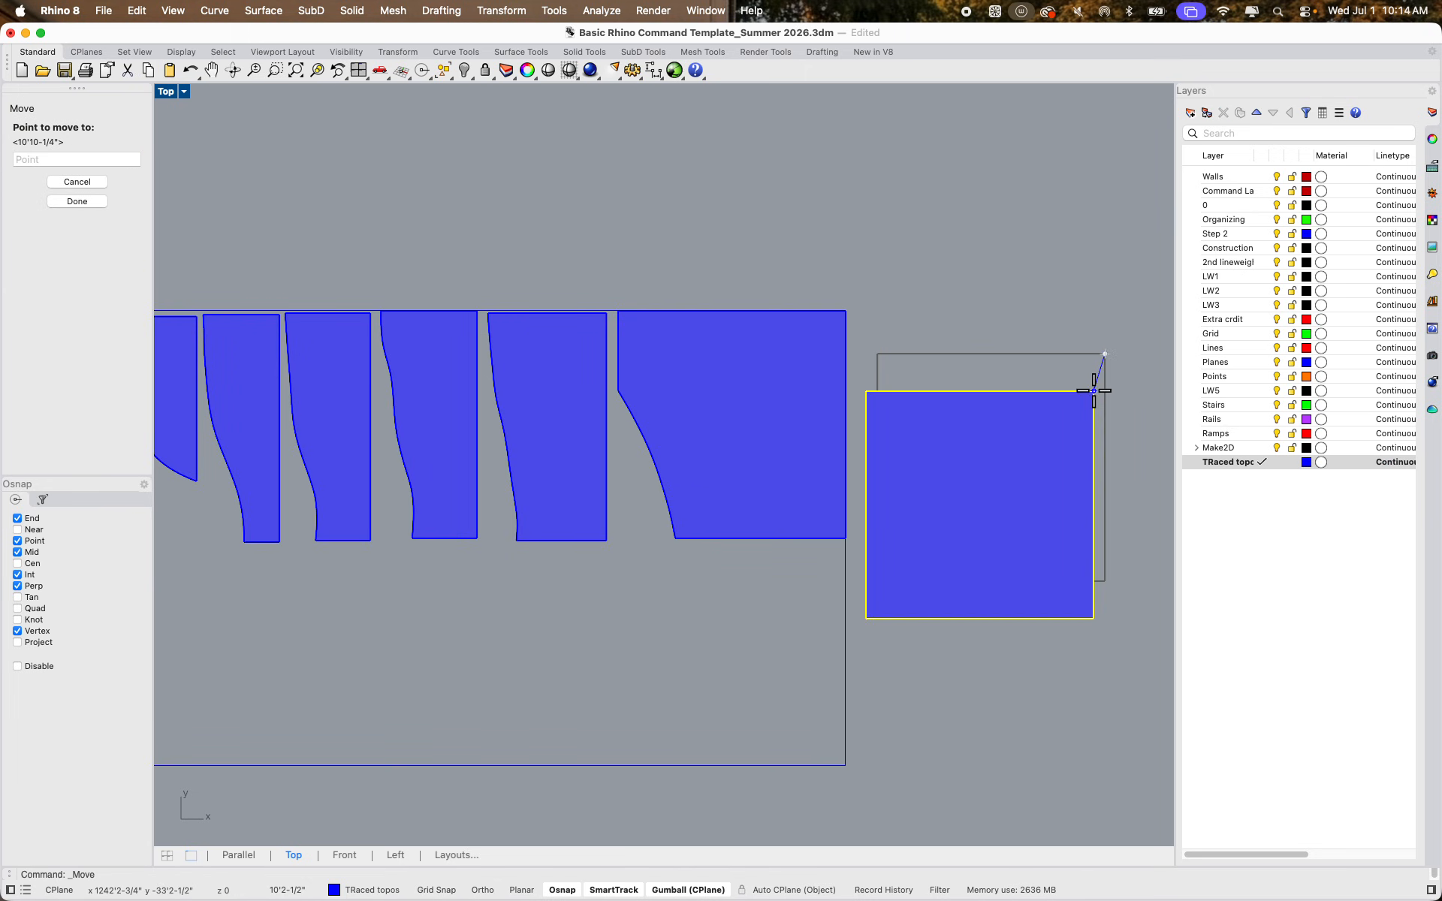
click(844, 765)
Move the square base north into the sheet so its southeast corner meets the outline's southeast corner
scroll(908, 656, down, 5)
click(802, 644)
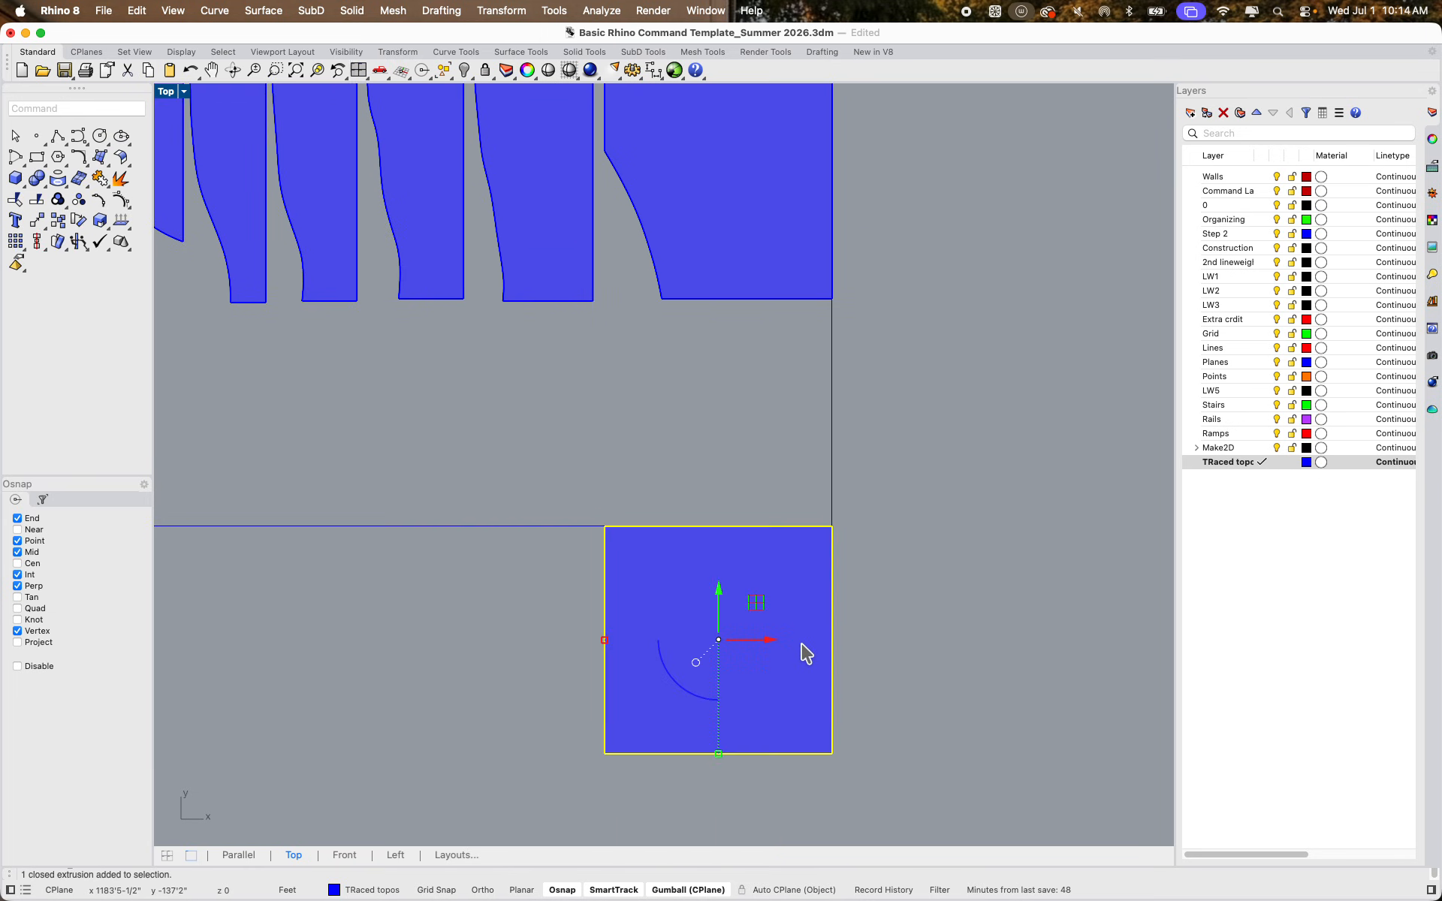
key(space)
click(832, 753)
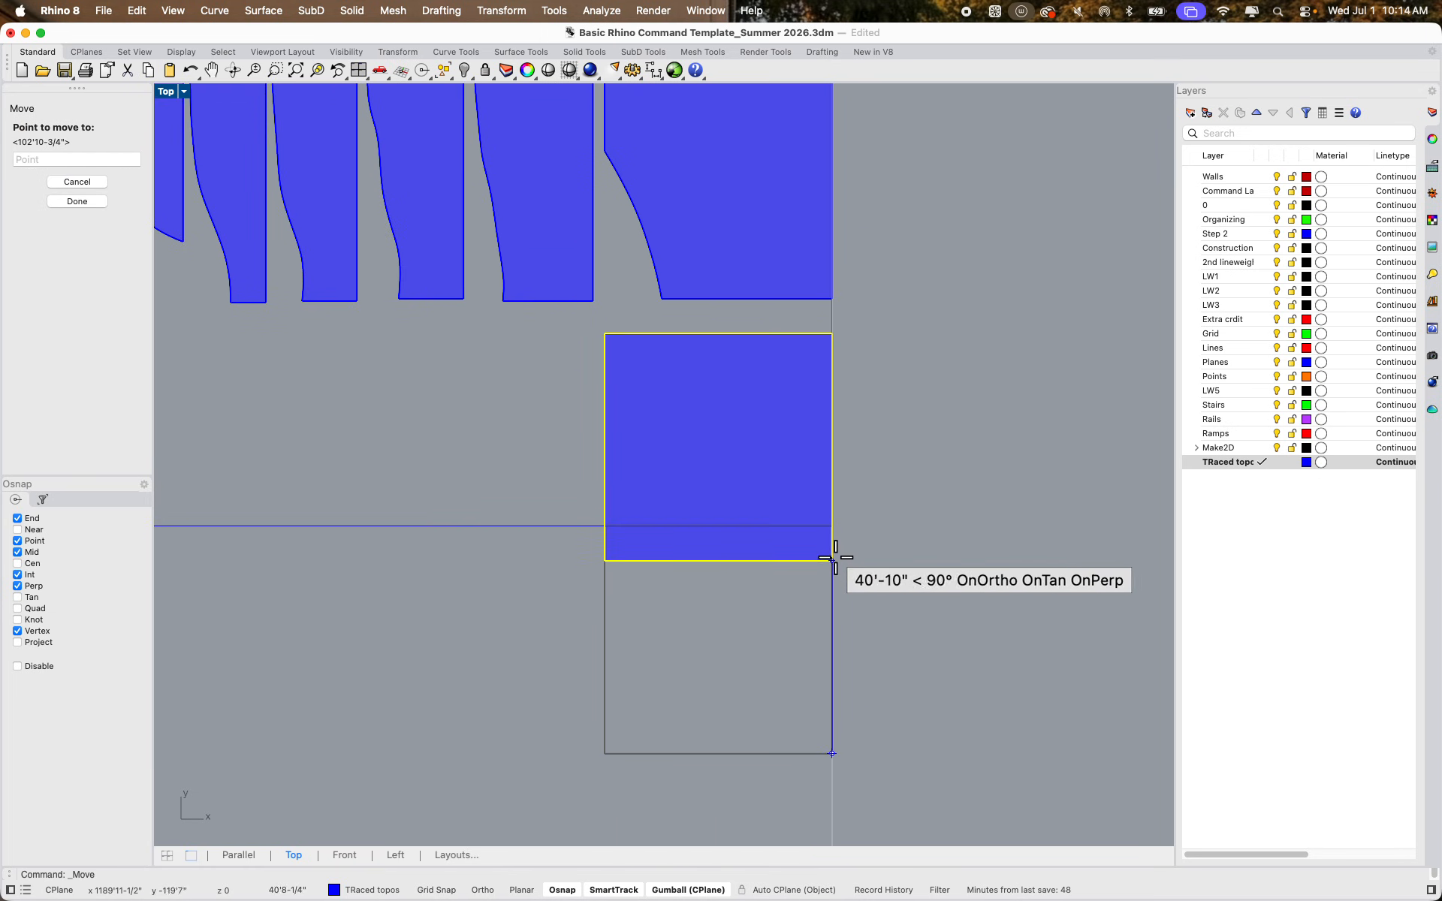
click(830, 523)
key(Escape)
Examine how the terrain pieces and the square base fit against each other and along the sheet outline's edges
scroll(798, 238, up, 5)
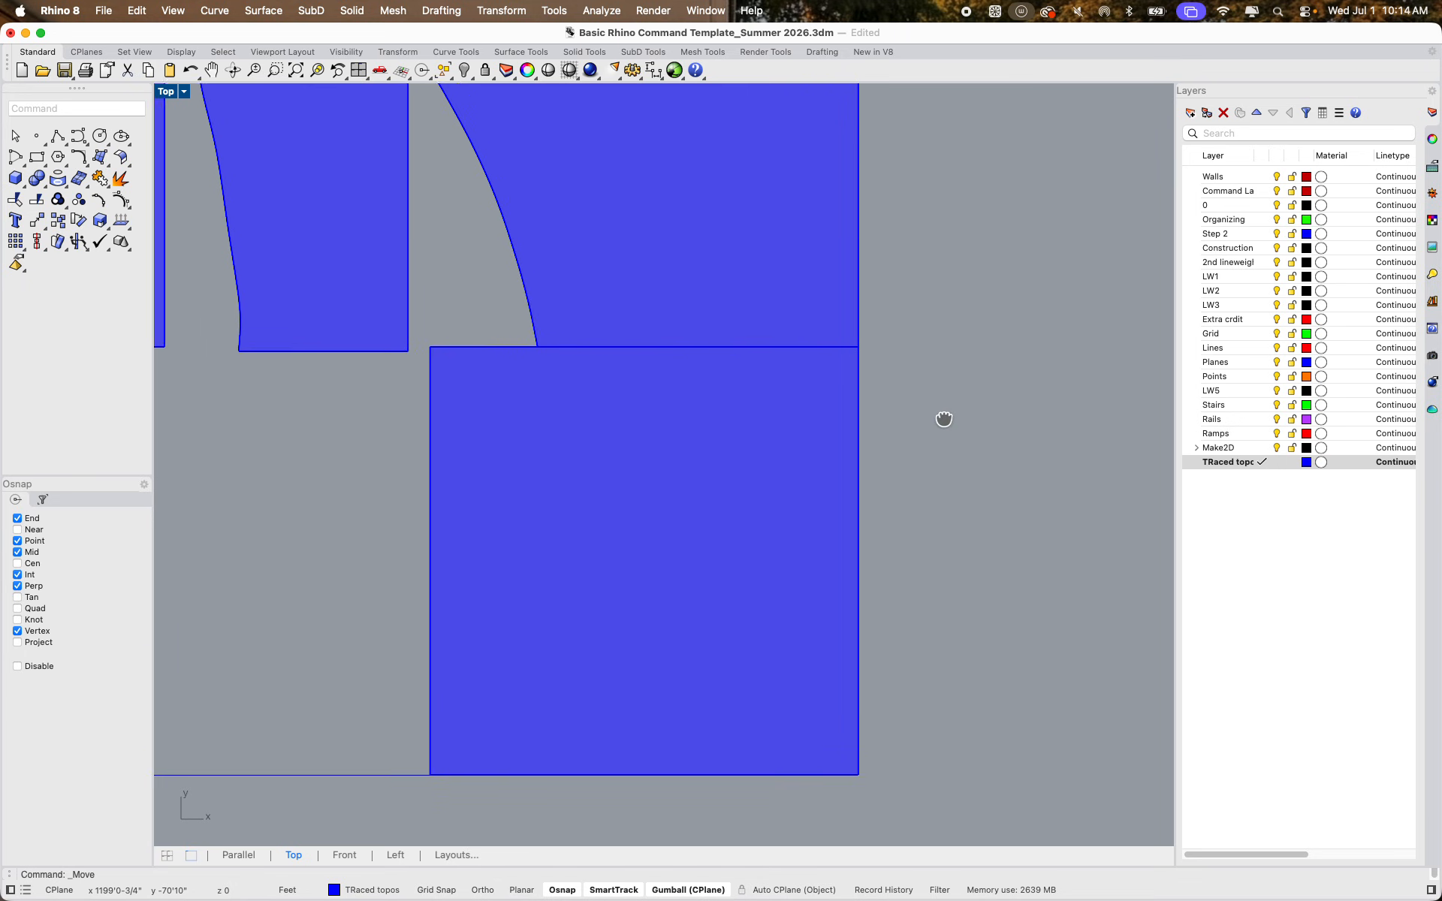
scroll(720, 460, up, 5)
scroll(473, 499, down, 3)
click(467, 459)
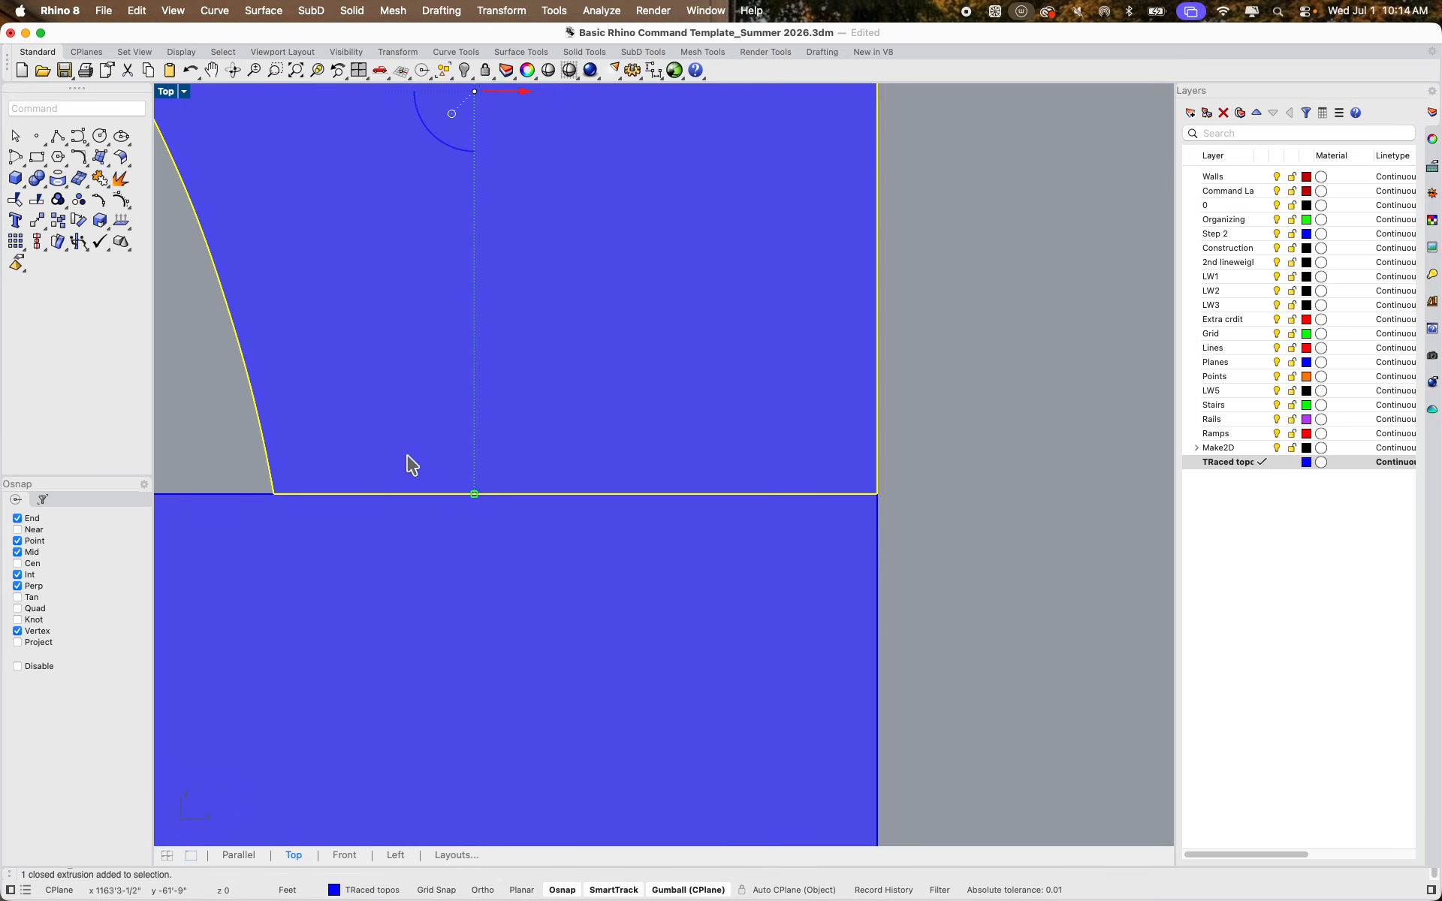
scroll(795, 508, down, 5)
scroll(737, 345, up, 5)
scroll(628, 460, down, 2)
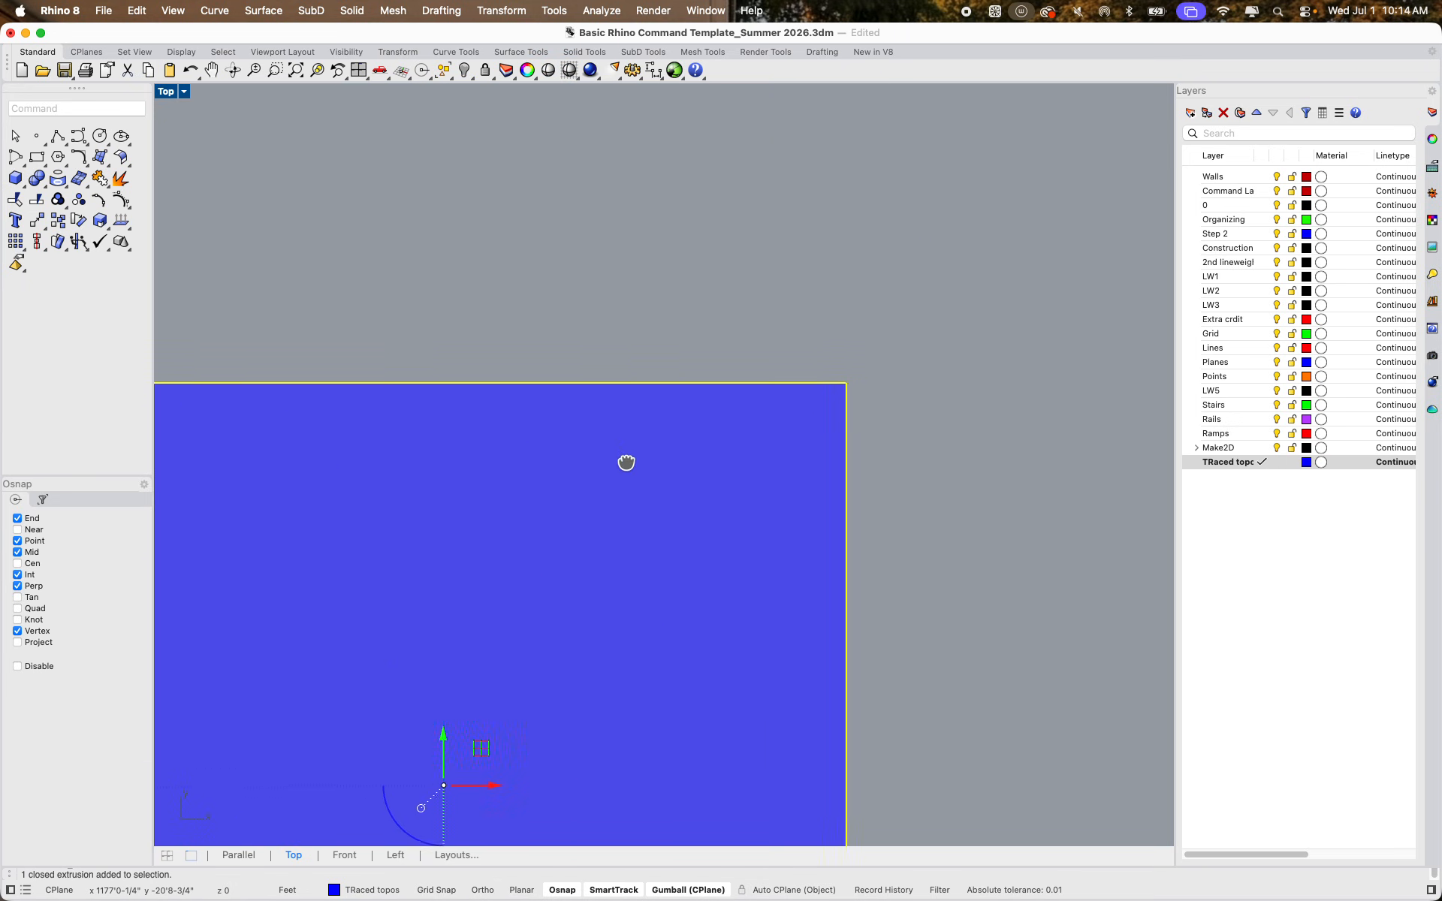
scroll(823, 358, up, 2)
right_drag(893, 322, 733, 367)
scroll(733, 367, up, 4)
scroll(733, 366, down, 6)
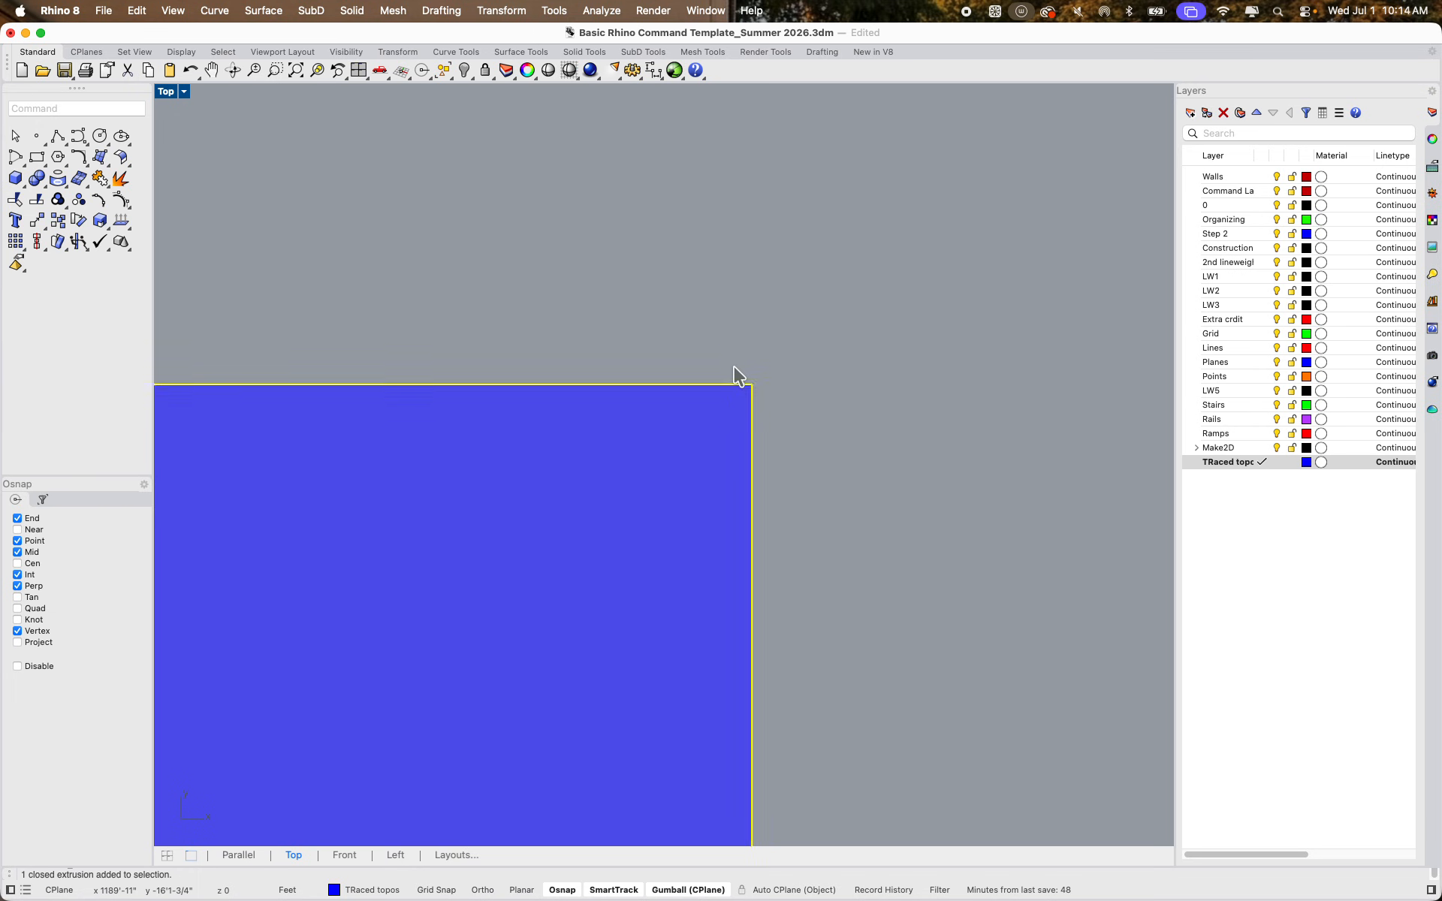
scroll(733, 367, down, 10)
click(789, 452)
scroll(677, 381, up, 8)
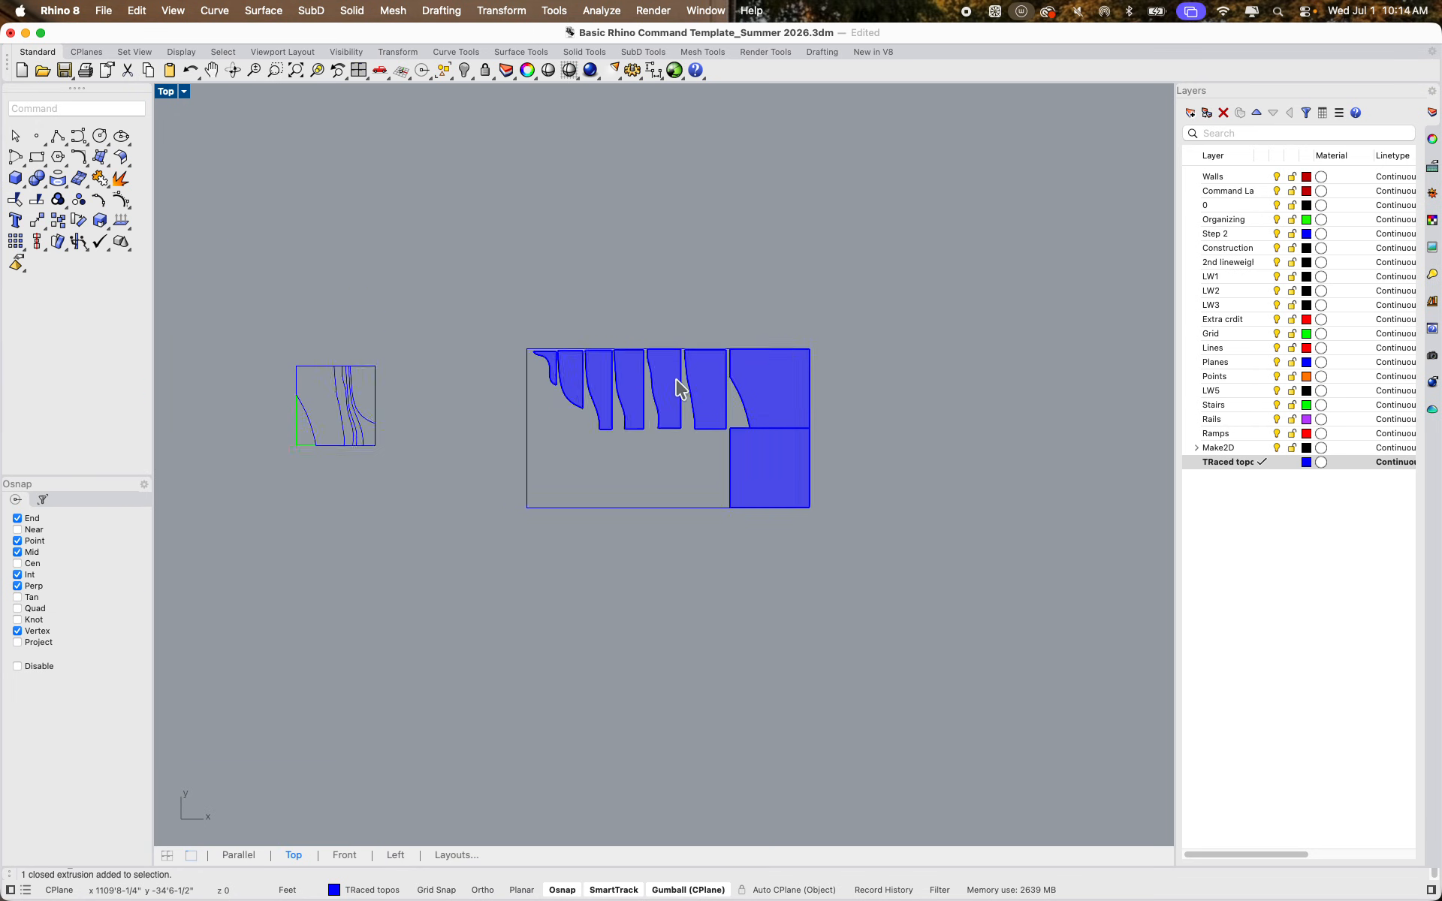
right_drag(672, 449, 739, 453)
scroll(825, 455, up, 8)
right_drag(735, 541, 866, 597)
scroll(732, 420, down, 14)
Run Make2D on the sheet outline and all eight terrain pieces
drag(563, 320, 928, 612)
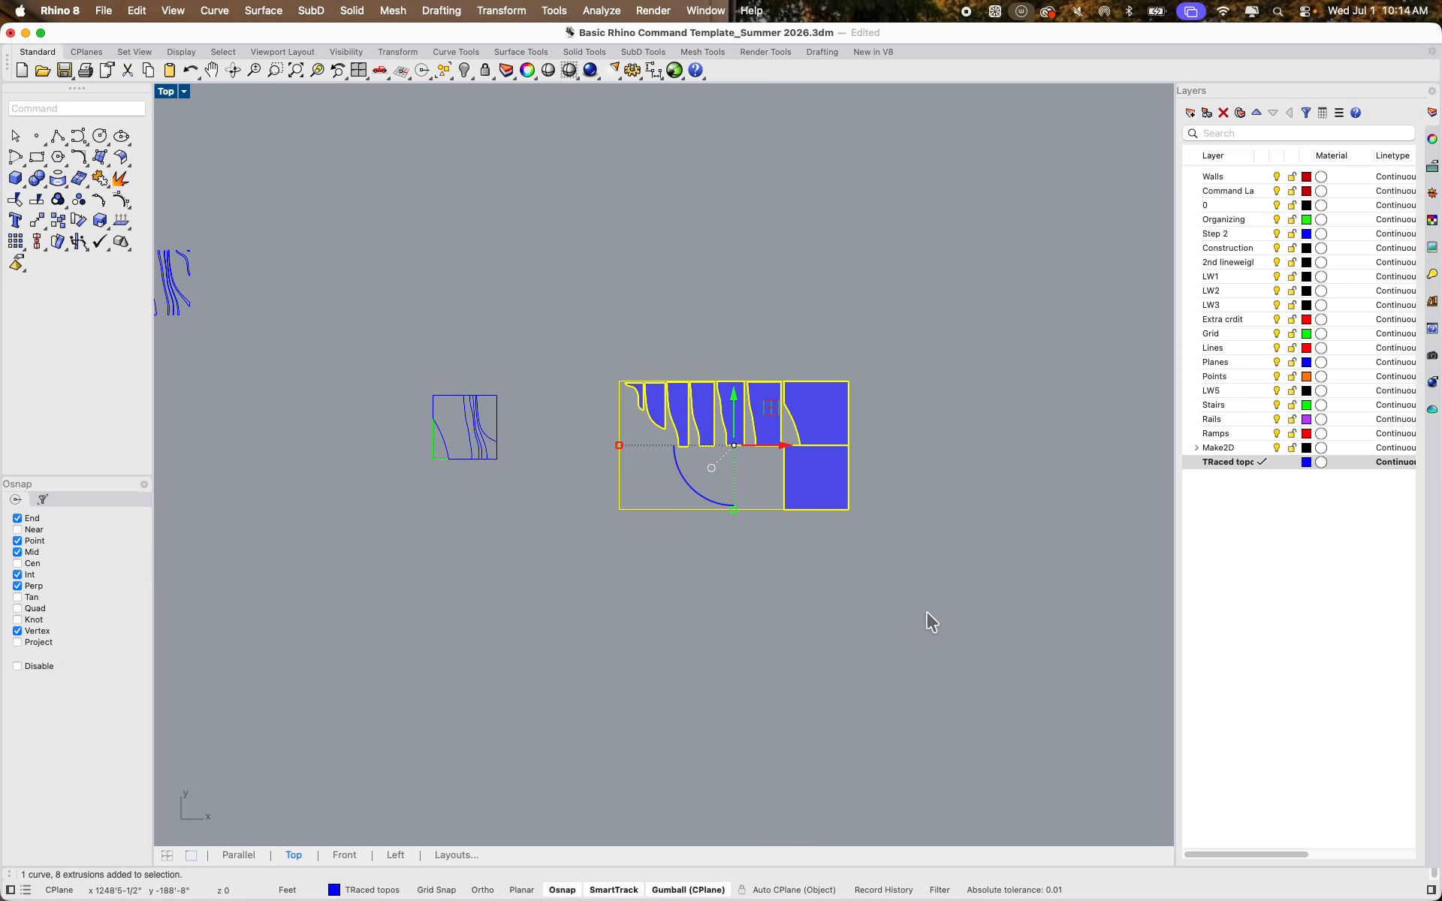
text(Make2D)
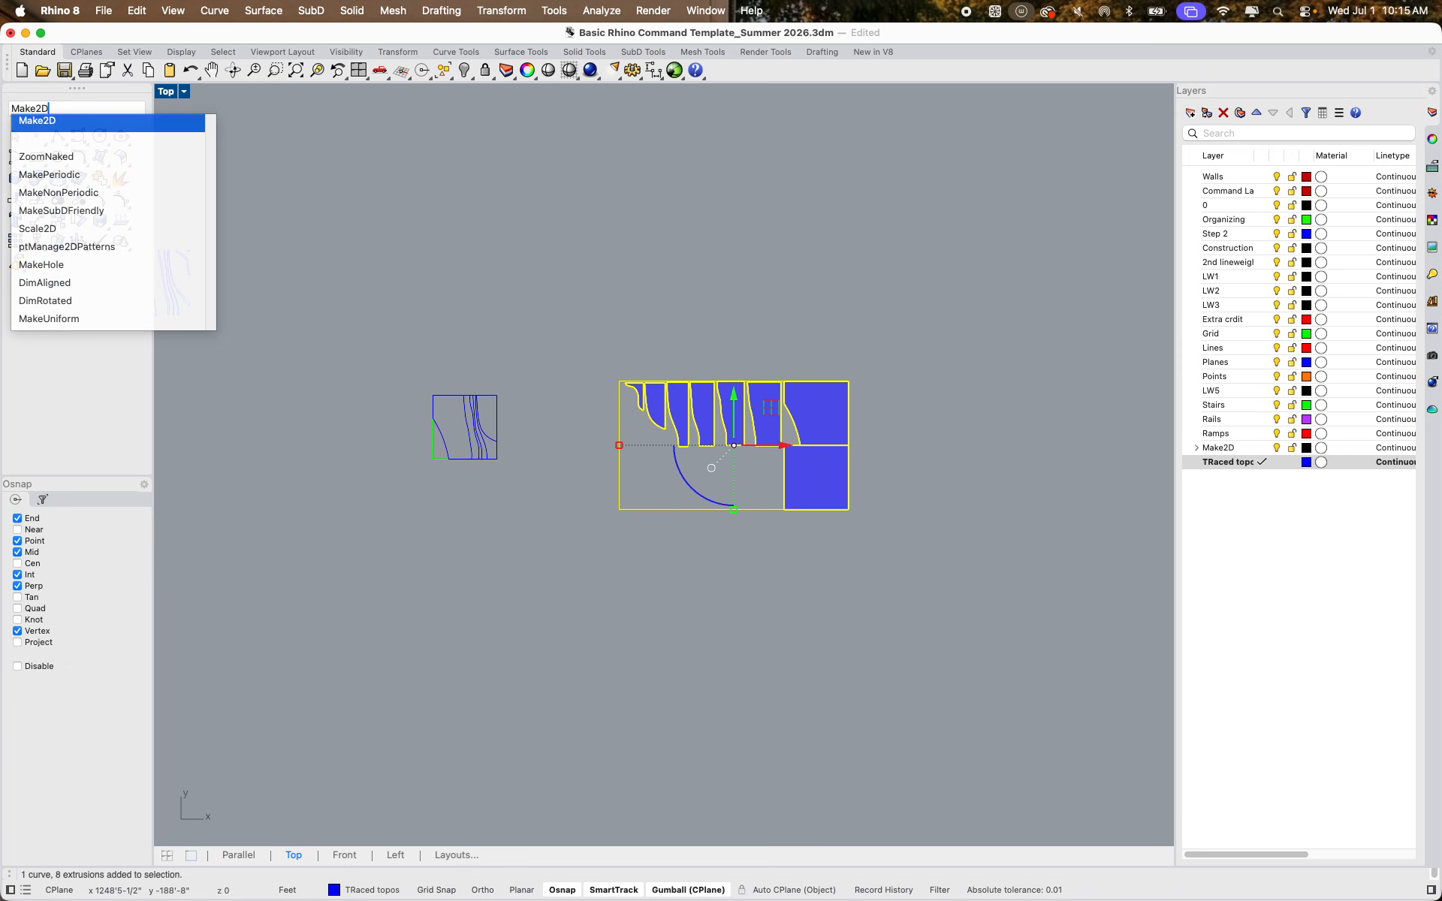
key(Return)
click(448, 522)
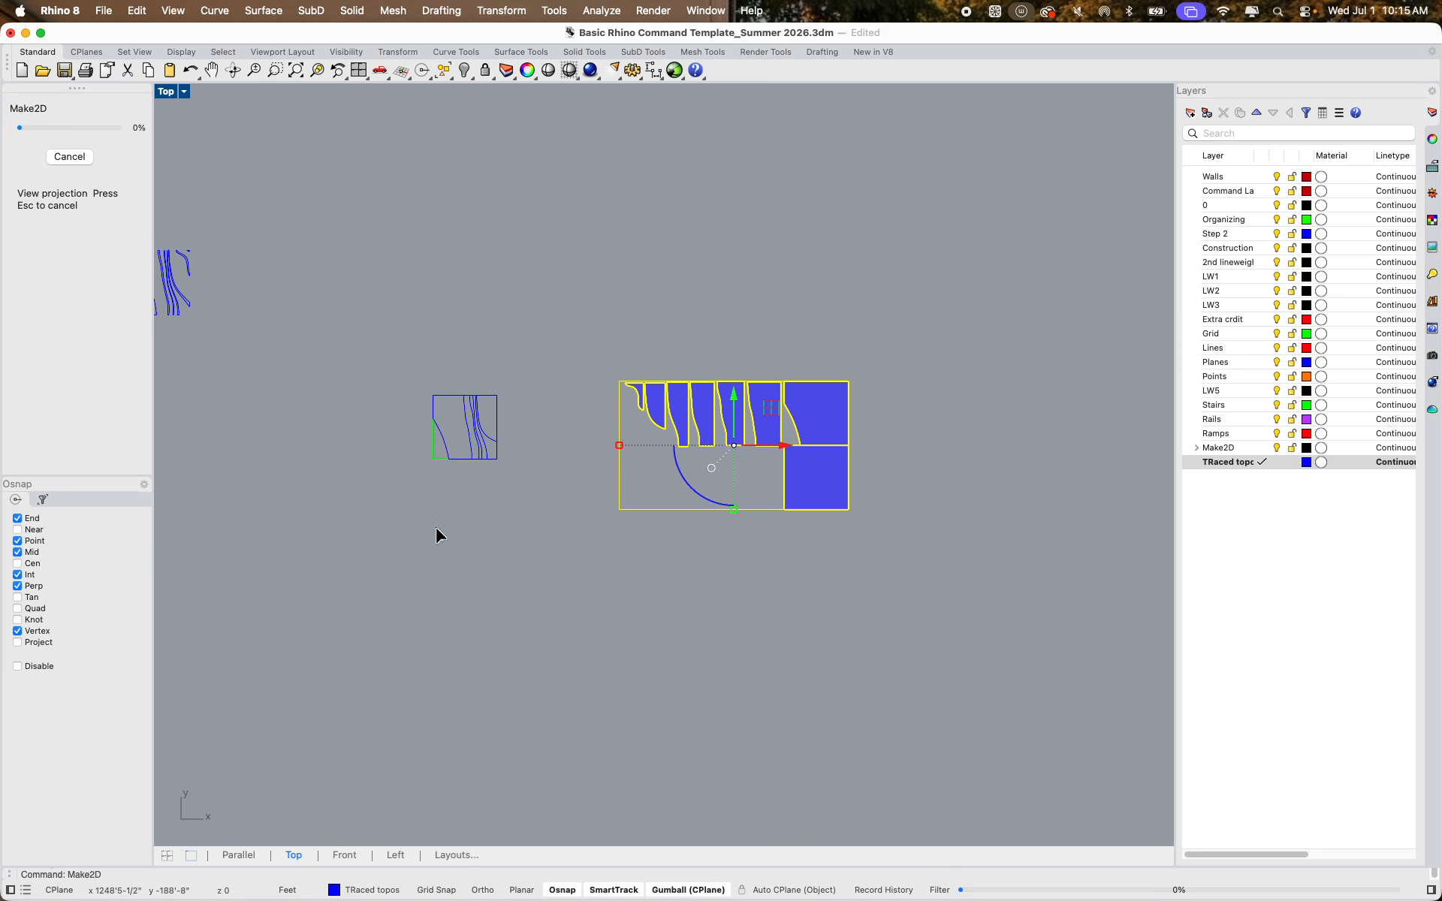
scroll(443, 511, down, 5)
Move the flattened 2D linework next to the solid layout, on its east side
scroll(424, 497, up, 8)
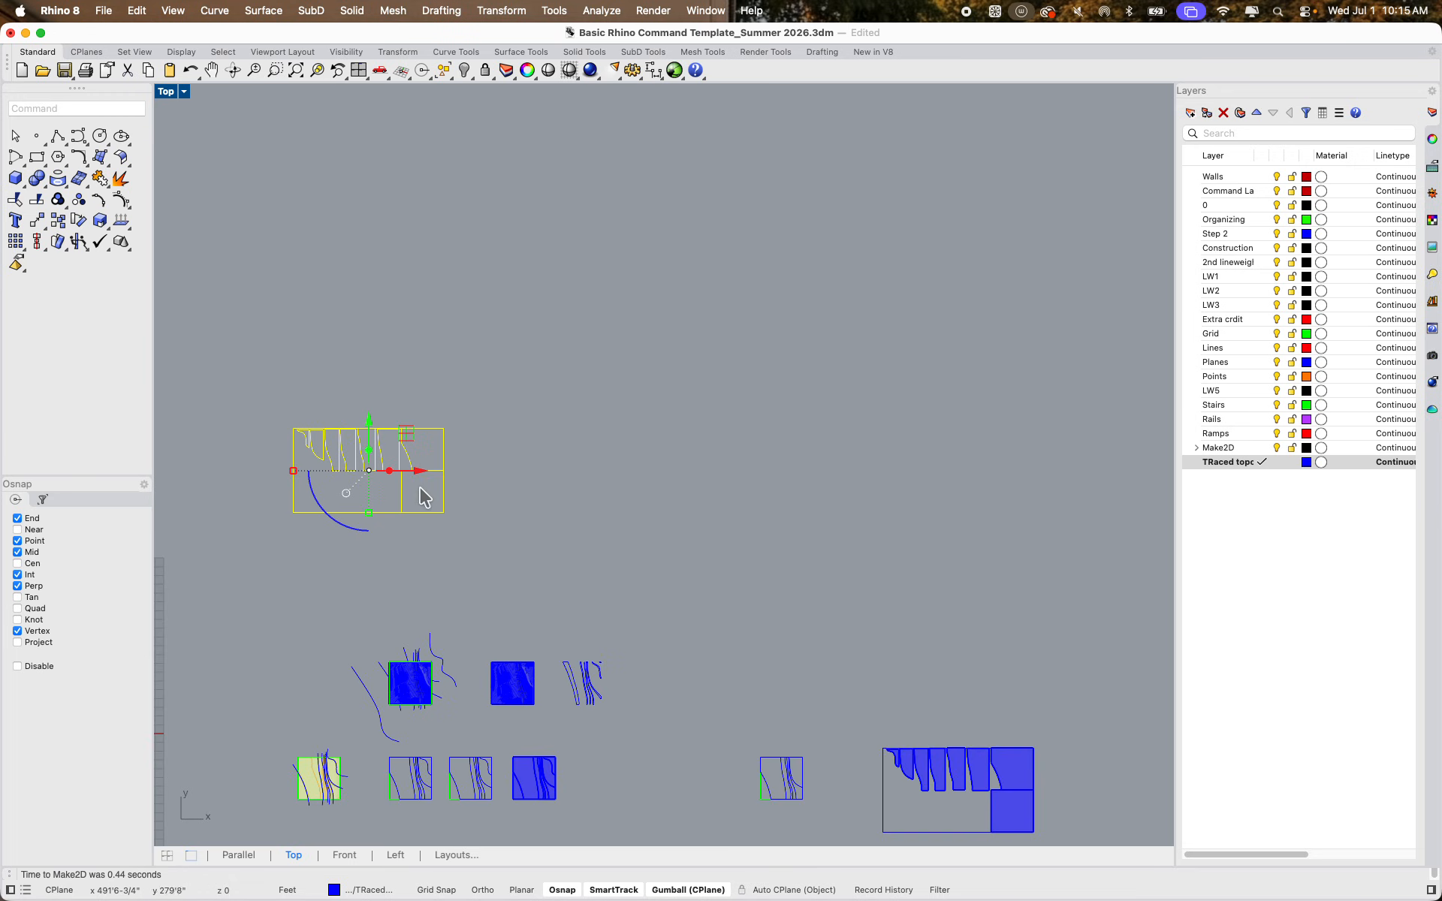
drag(397, 549, 943, 643)
scroll(585, 469, down, 5)
scroll(976, 619, up, 5)
click(955, 737)
scroll(979, 619, up, 8)
right_drag(970, 622, 928, 613)
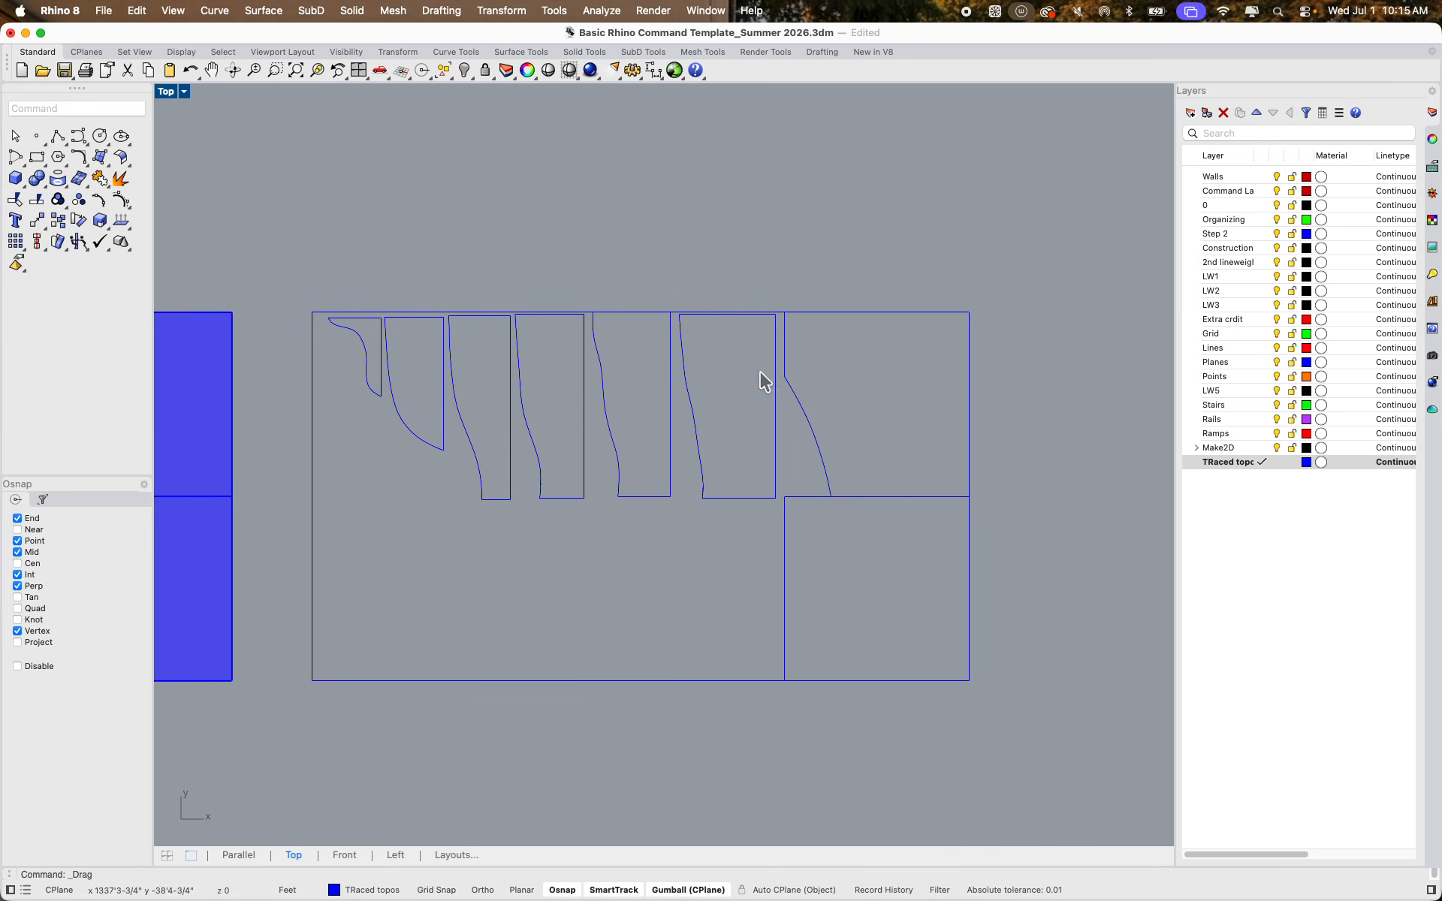
Inspect the curved edges of the two smallest flattened pieces to check whether their outlines are joined
scroll(342, 320, up, 6)
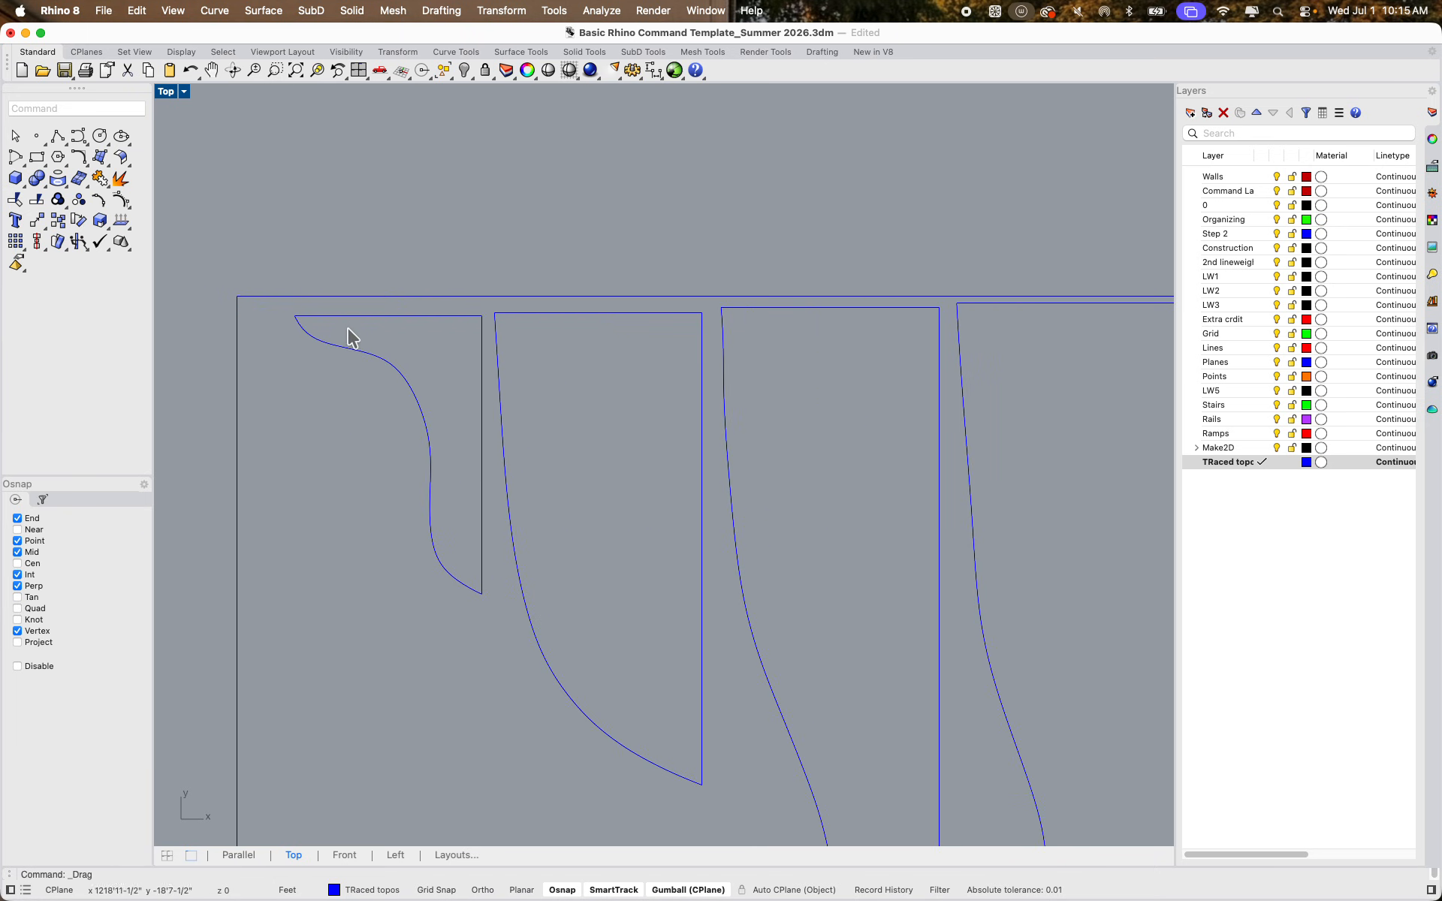
click(374, 359)
click(293, 571)
scroll(329, 542, down, 8)
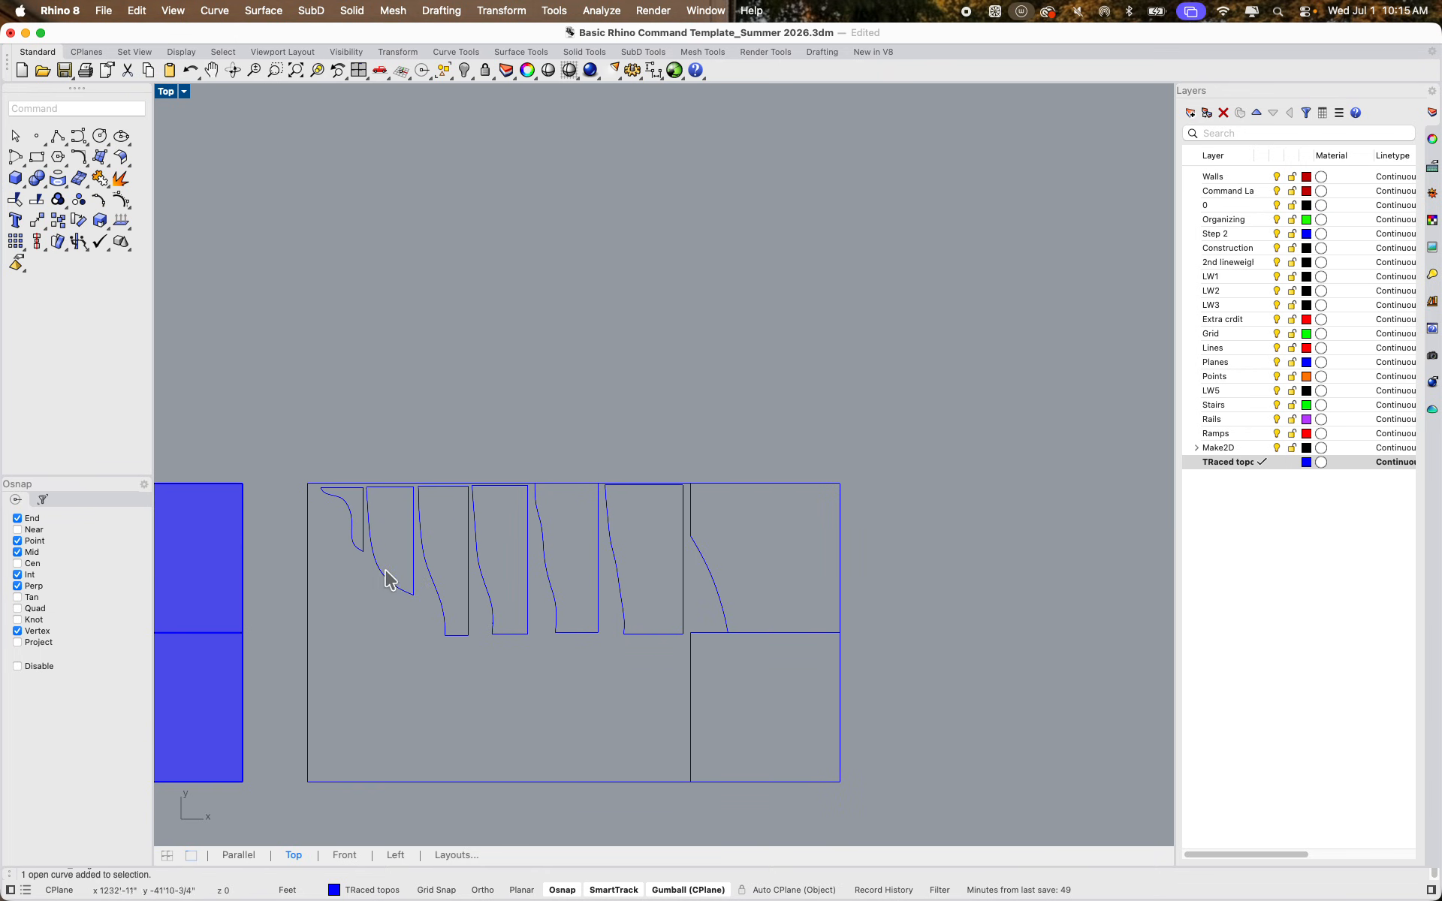
scroll(402, 548, up, 6)
click(347, 638)
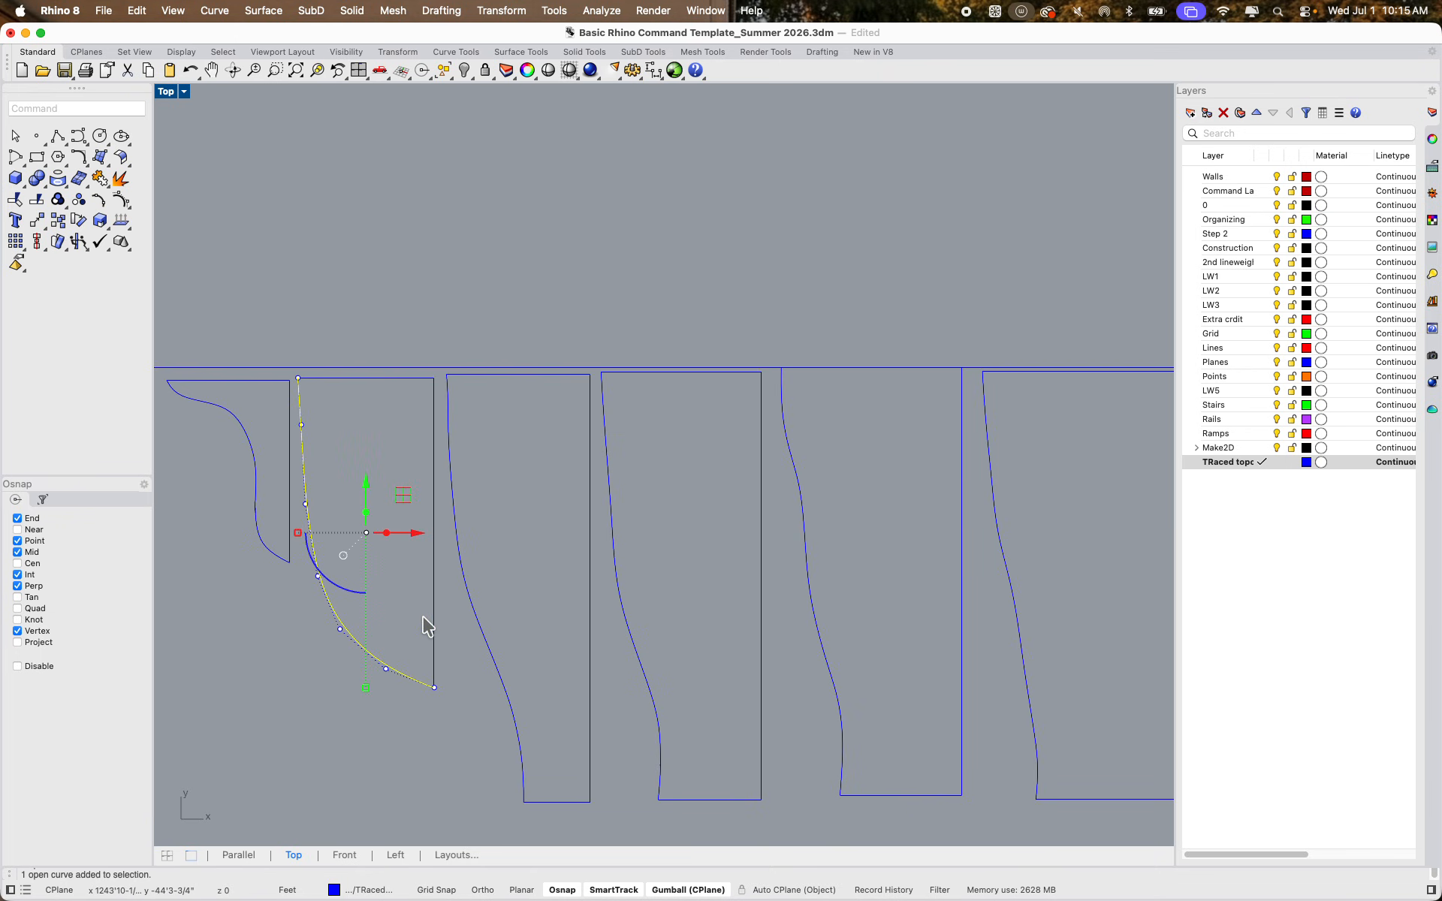
scroll(389, 603, down, 7)
click(341, 665)
Join all curves of the flattened sheet layout
drag(288, 474, 840, 829)
text(join)
key(Return)
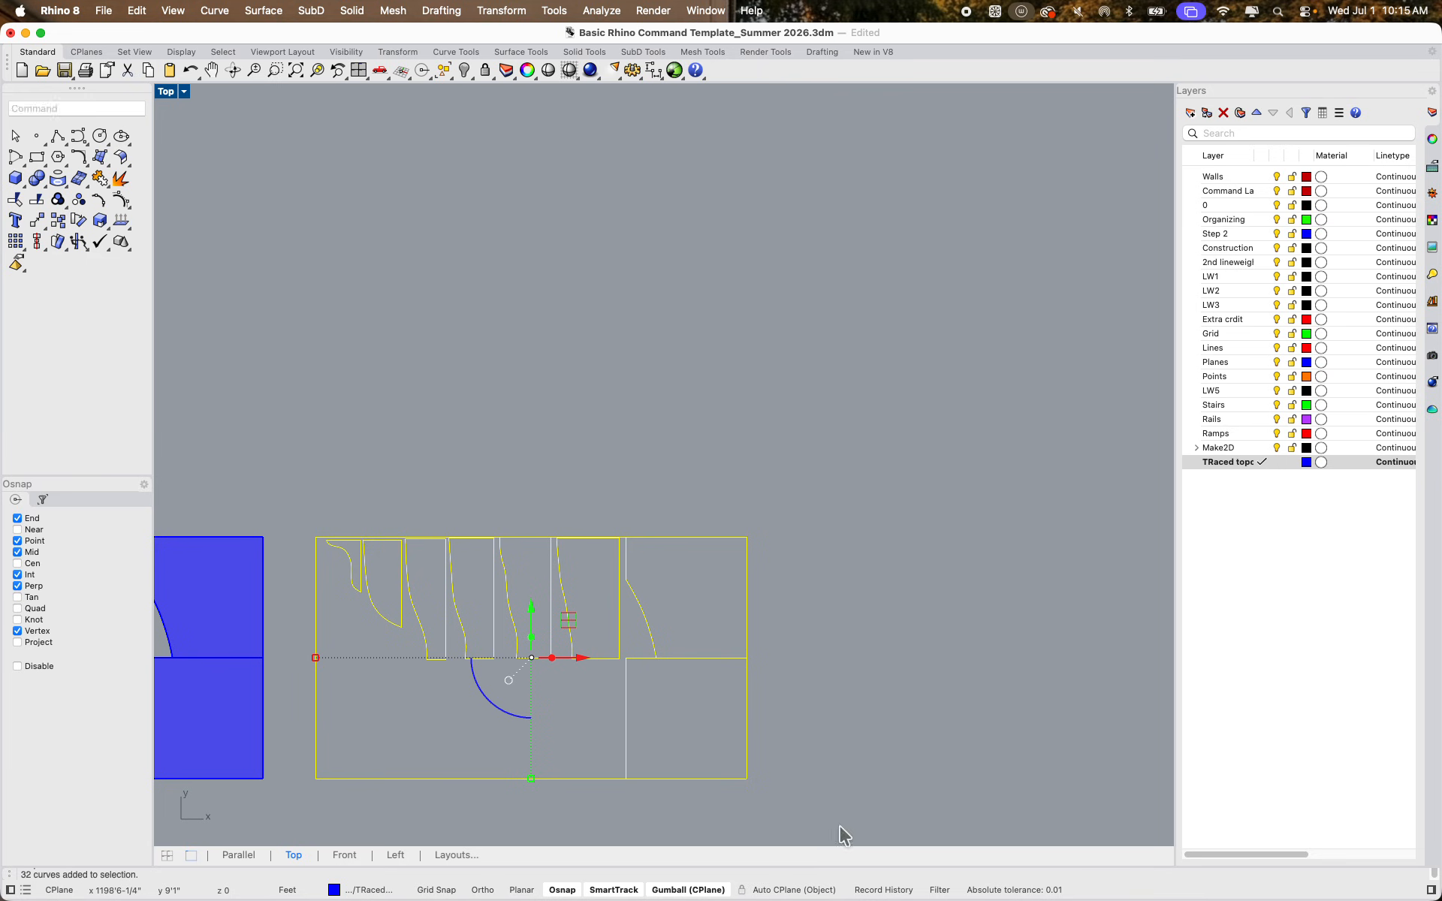
click(851, 562)
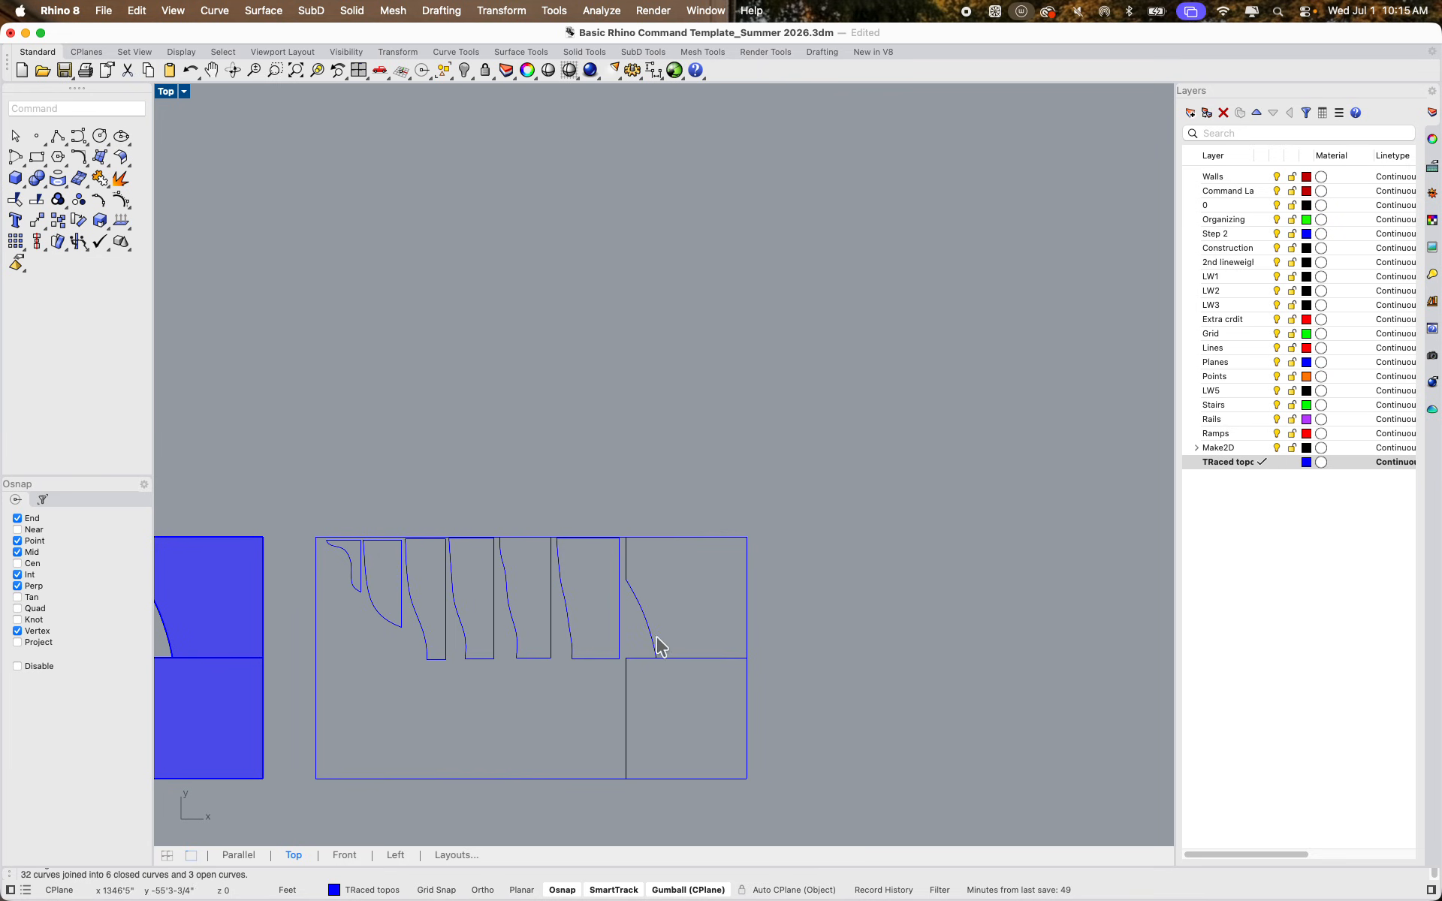
Inspect the joined outlines of the two easternmost curved pieces and the edge shared with the square piece below
scroll(623, 634, up, 6)
click(640, 634)
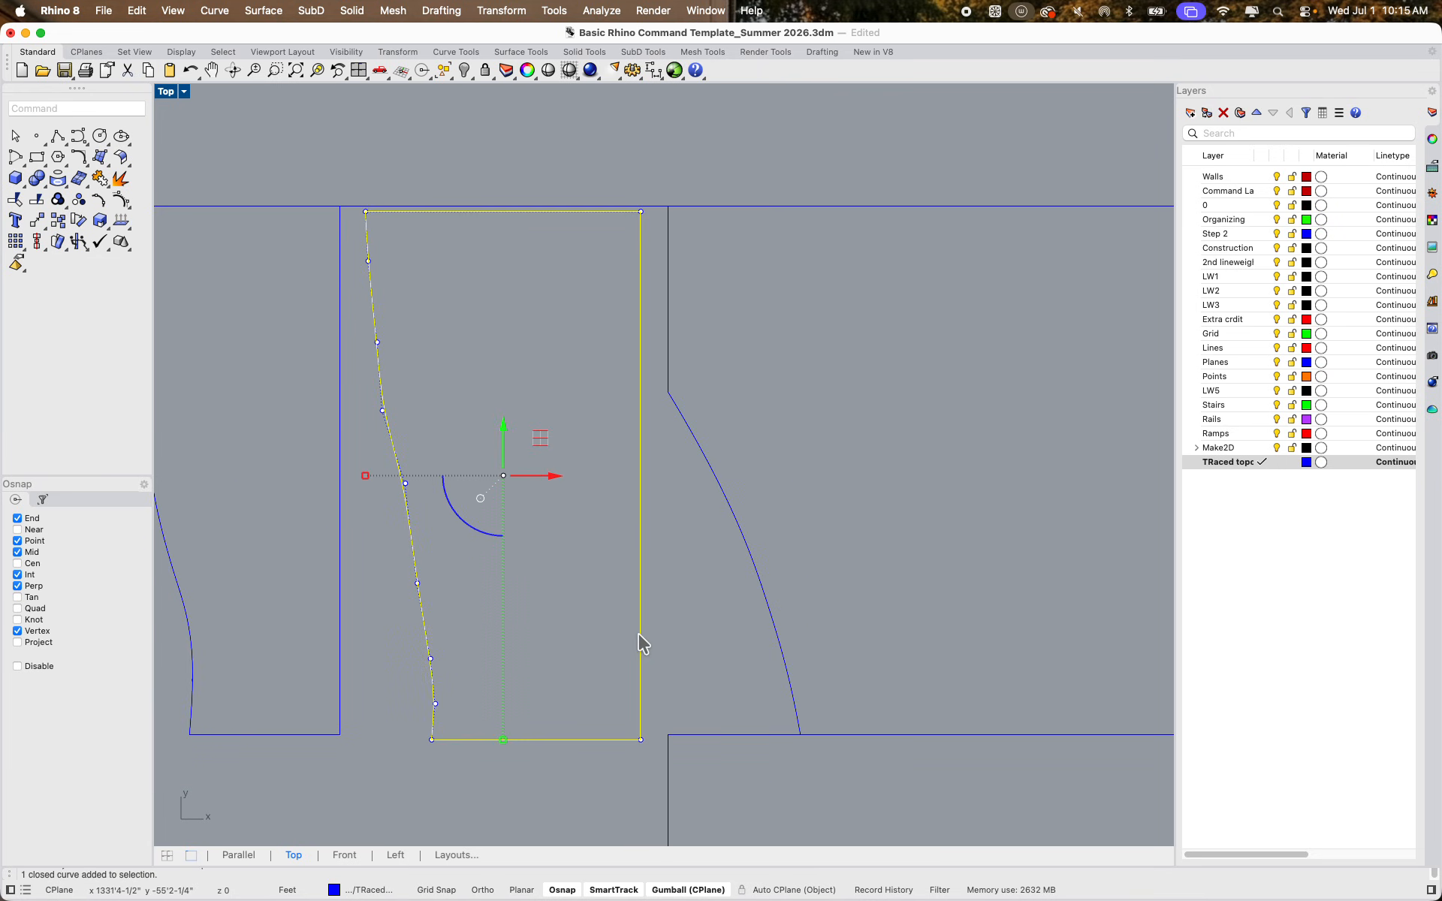
click(758, 593)
click(726, 621)
scroll(713, 627, down, 2)
scroll(643, 579, down, 2)
scroll(660, 621, up, 5)
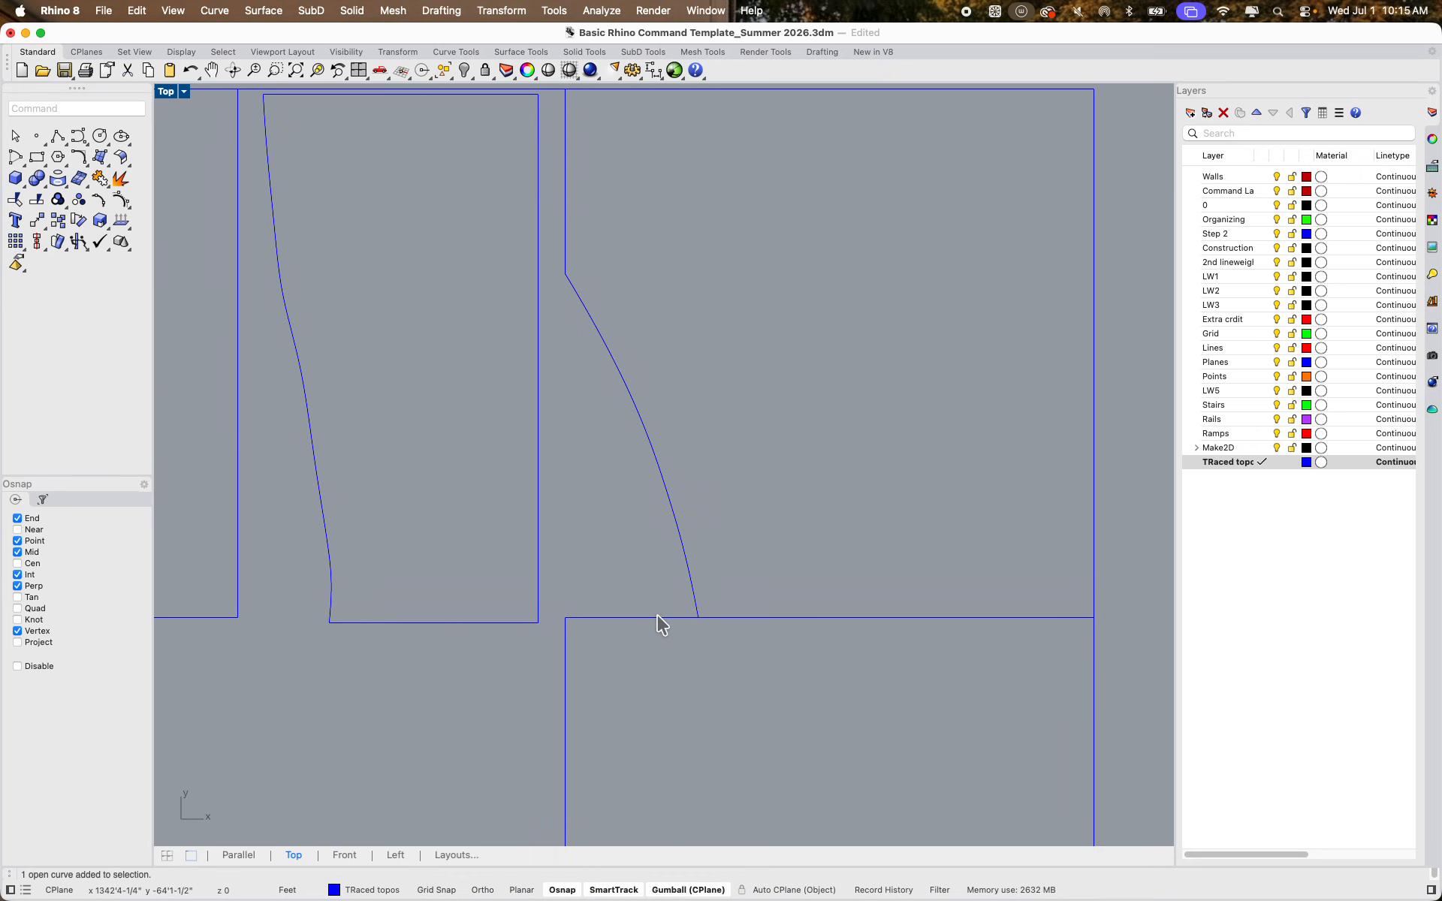
click(672, 617)
click(691, 571)
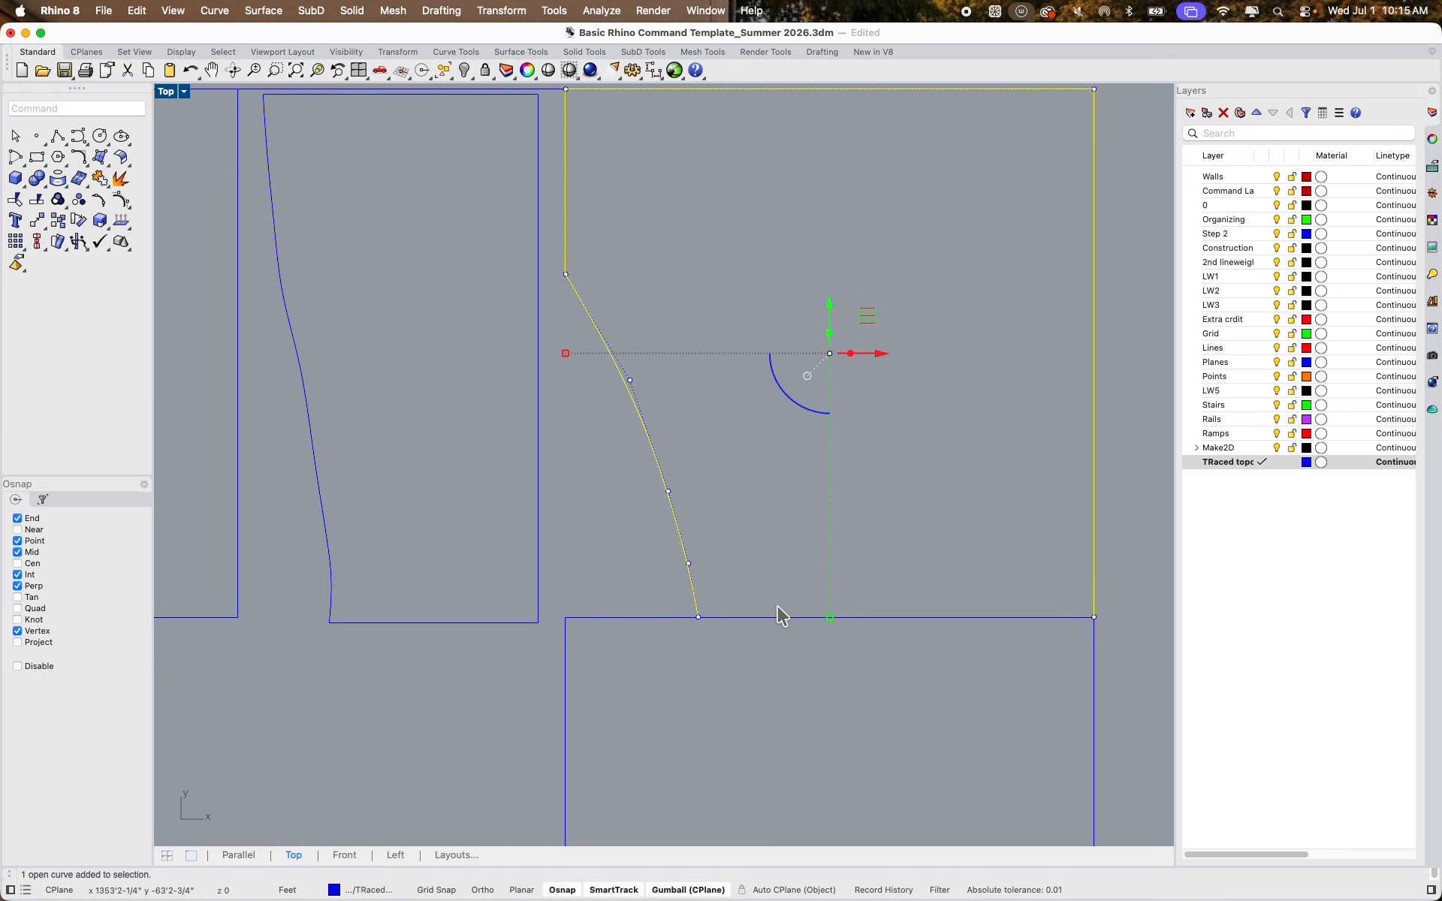
scroll(785, 571, down, 3)
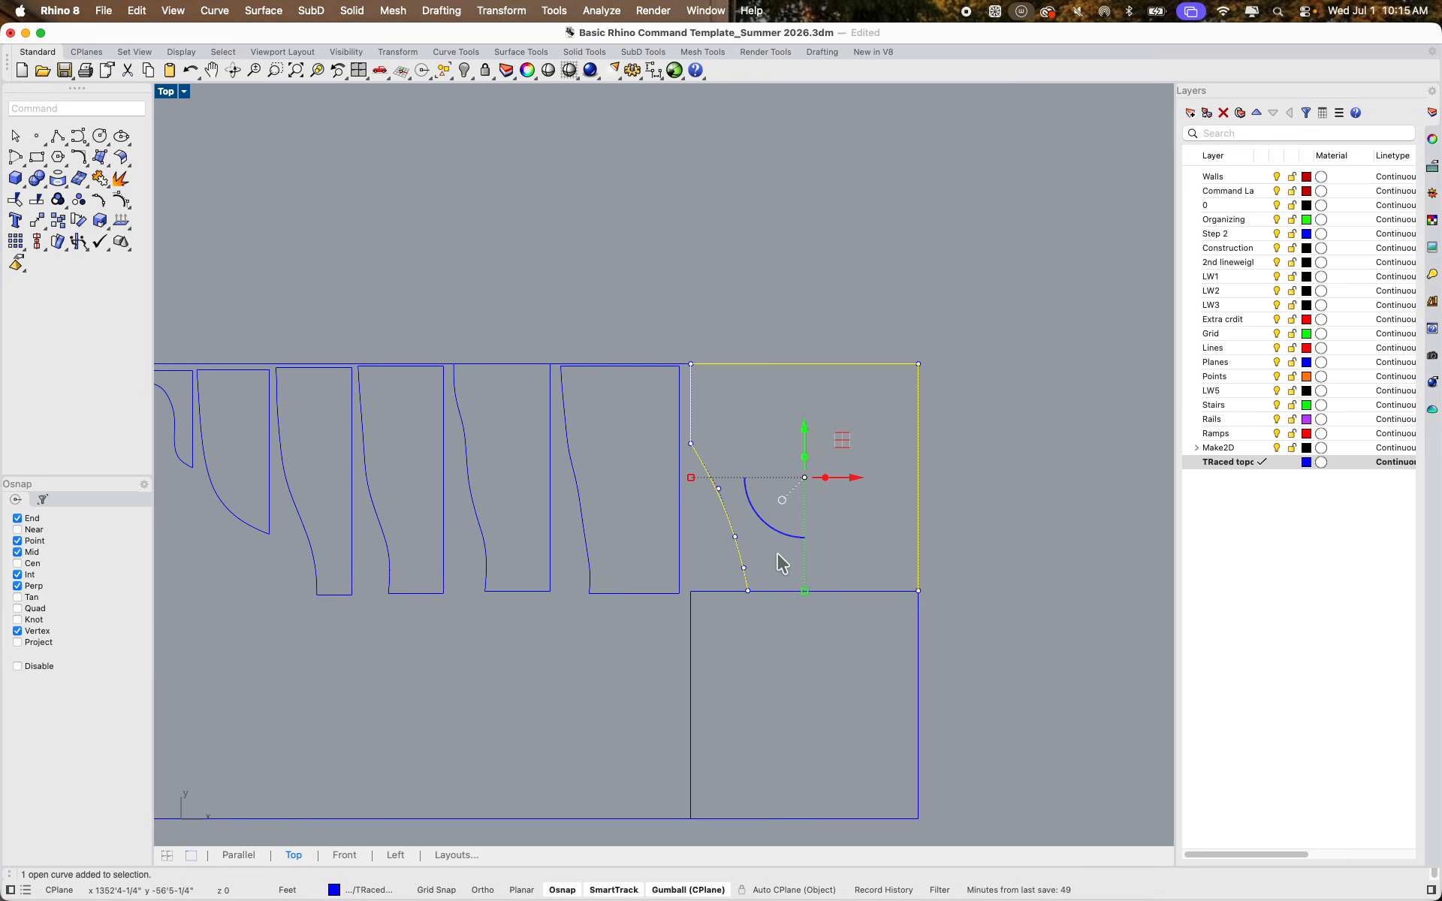
scroll(777, 552, up, 5)
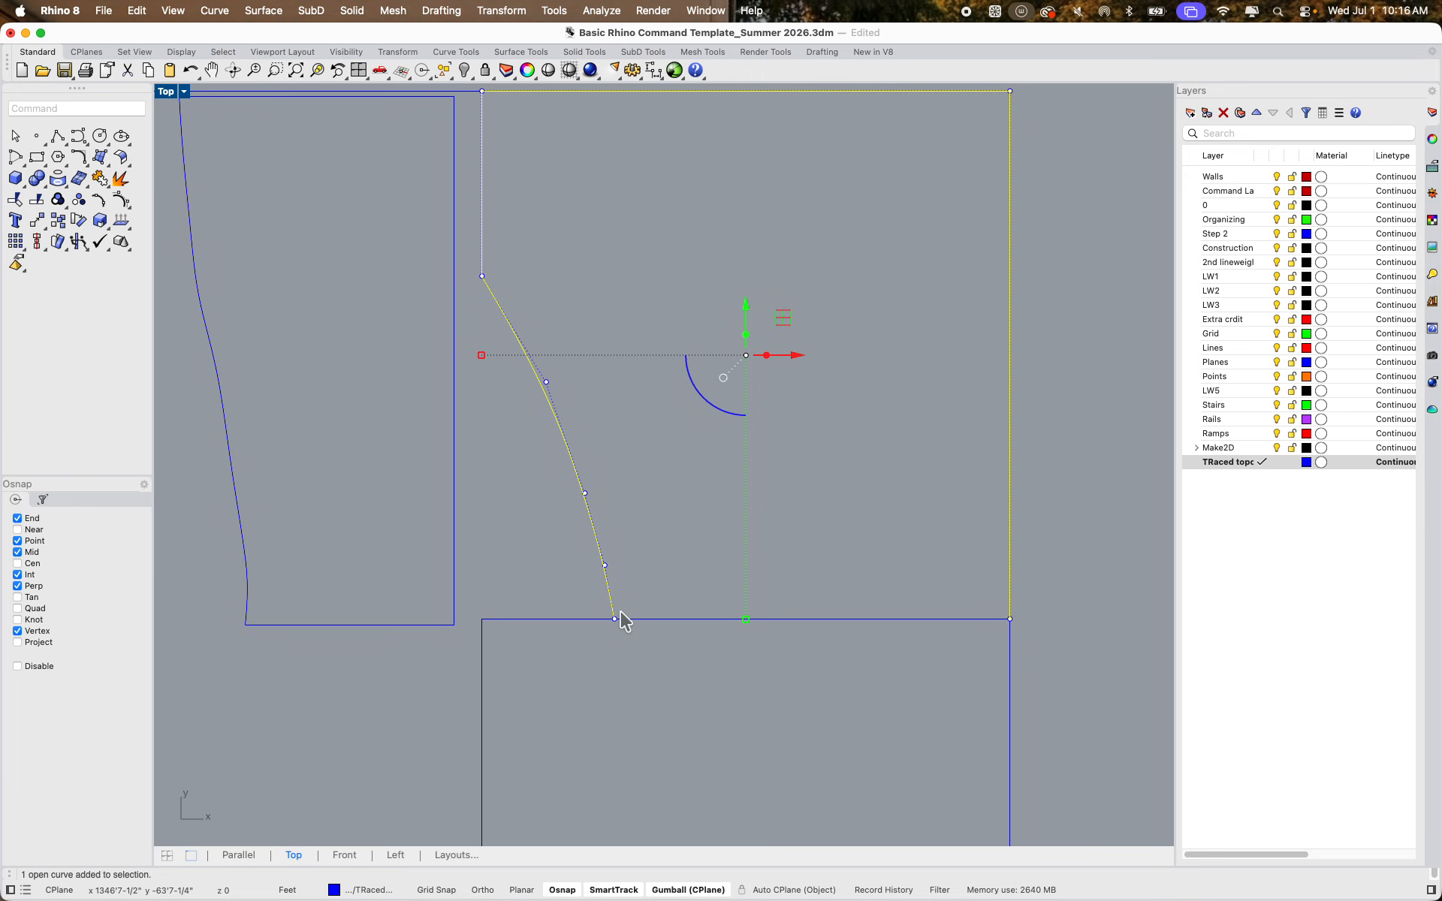
scroll(614, 694, down, 12)
key(Escape)
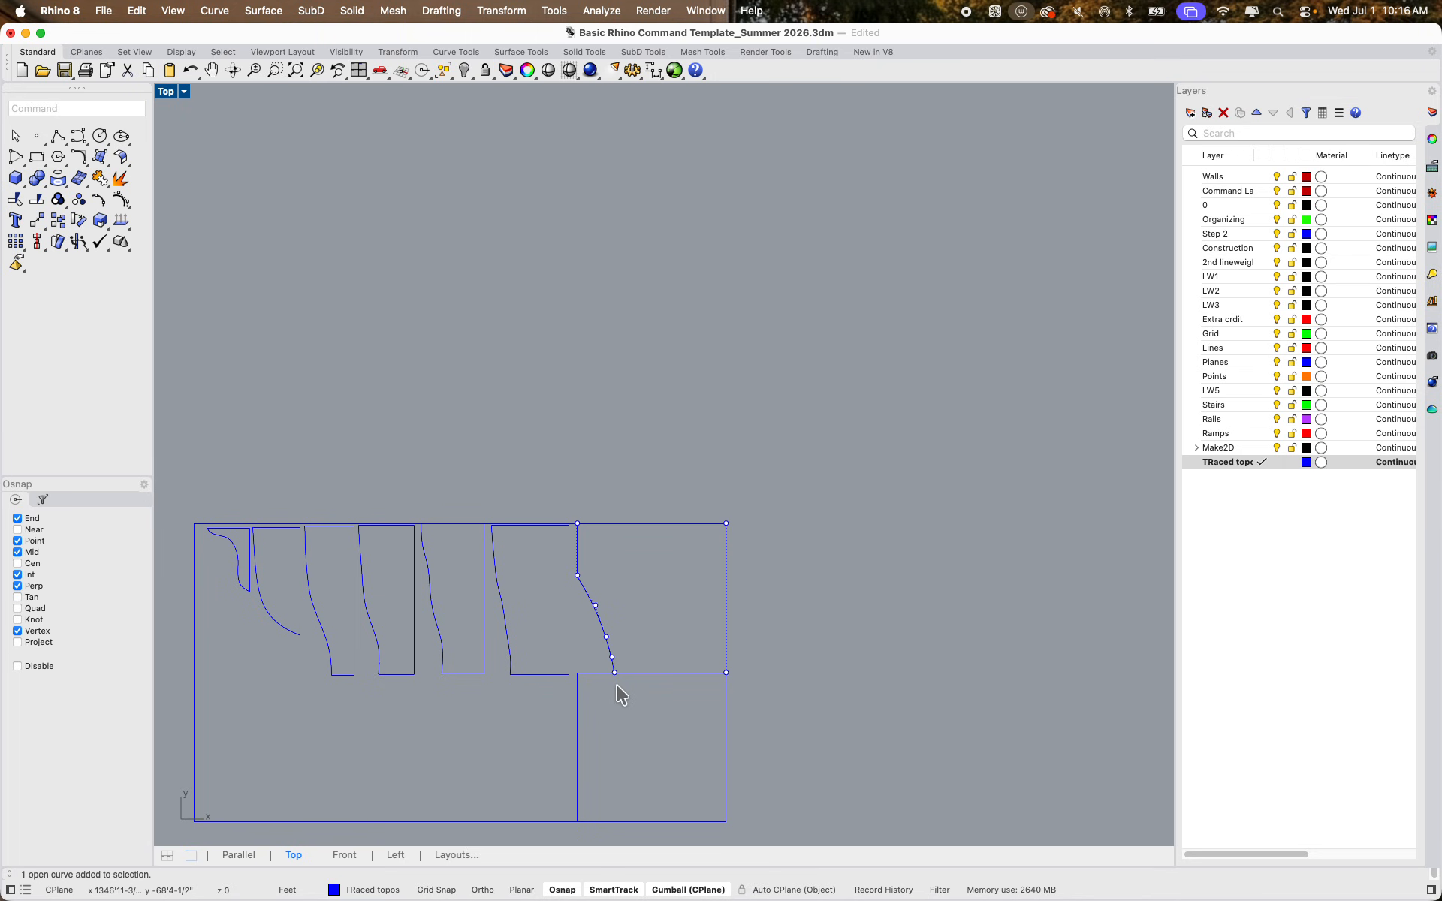
right_drag(512, 586, 560, 488)
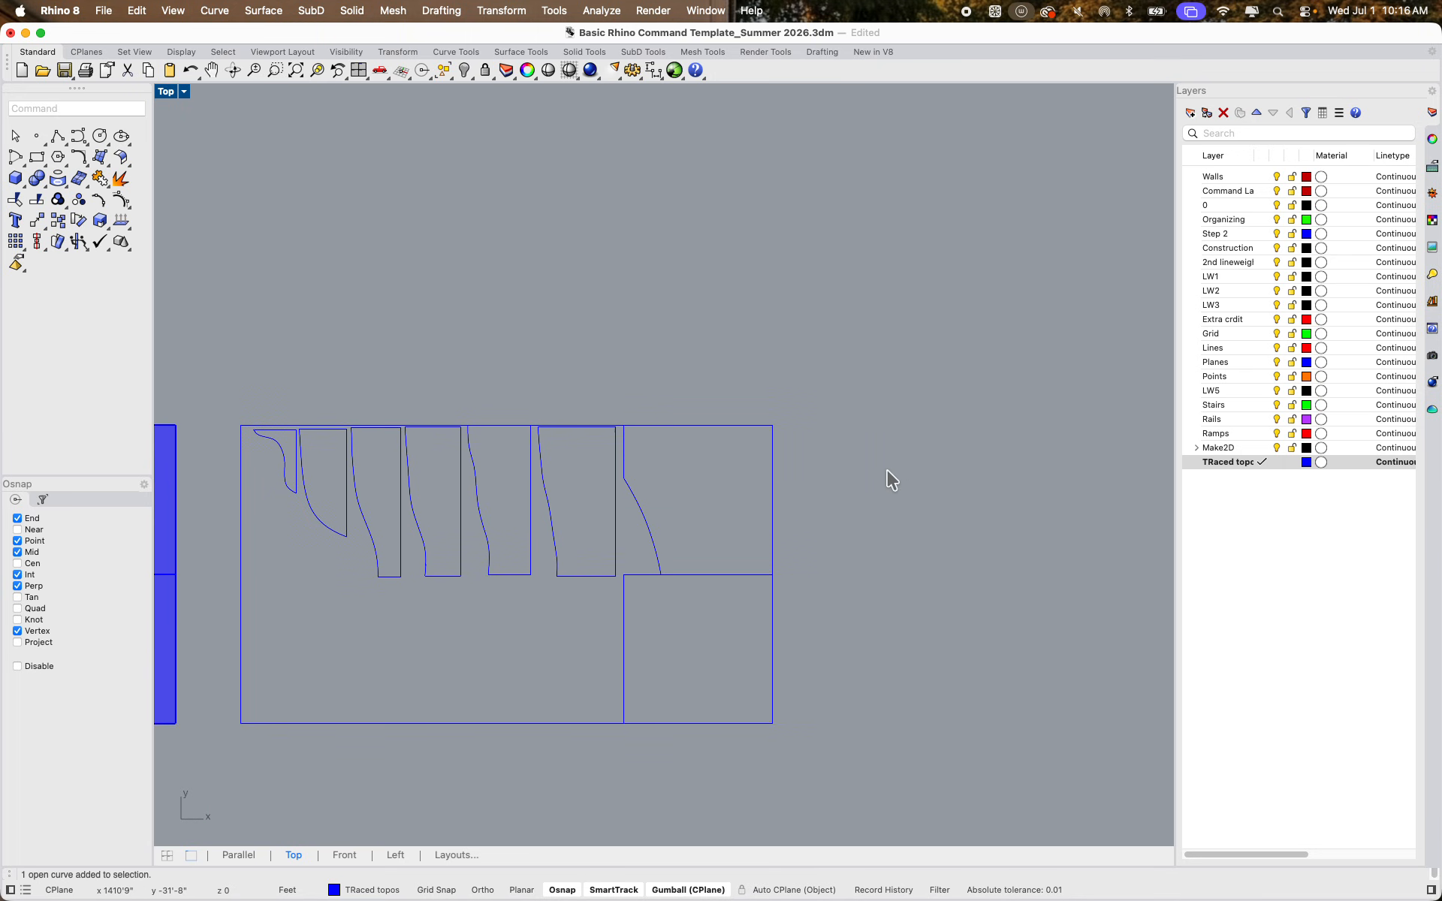
Create a new layer named CUT
click(1232, 464)
right_click(1243, 515)
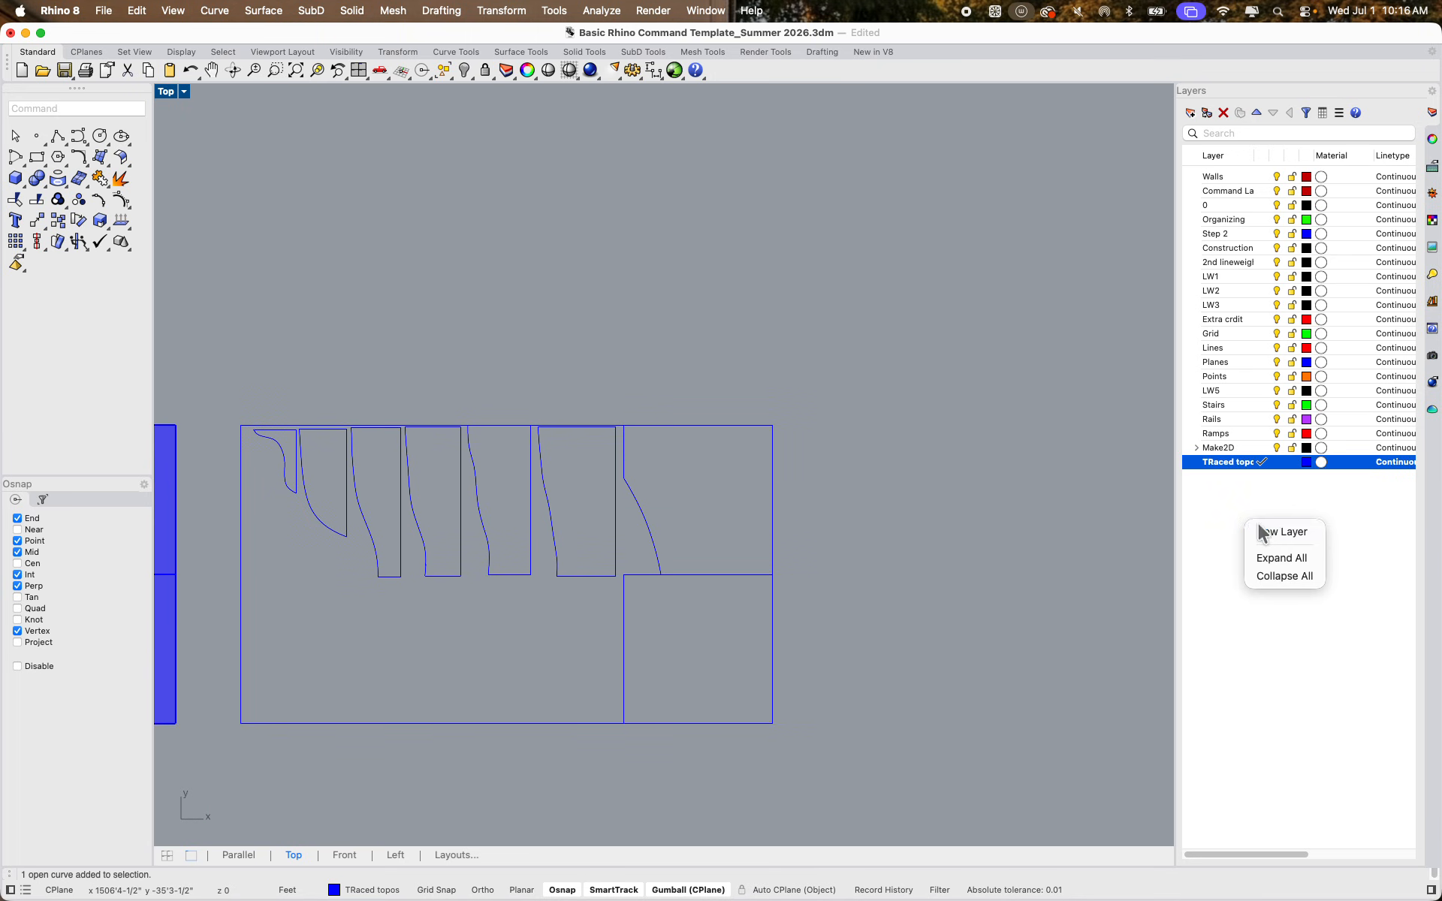
click(1258, 524)
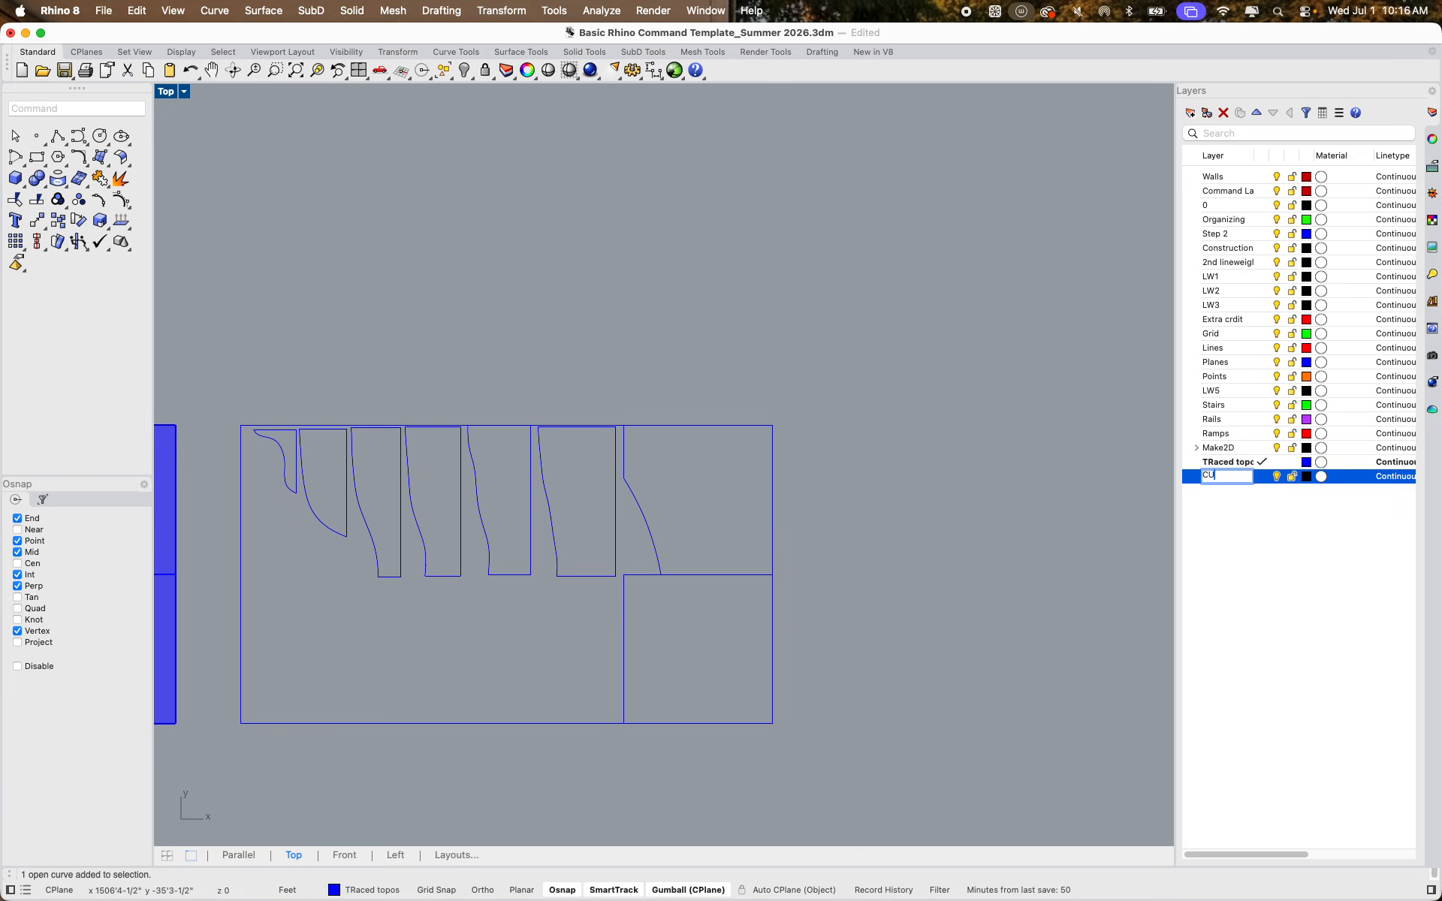
text(CUT)
key(Return)
Create a new layer named SCORE and set its colour to Red
right_click(1286, 582)
click(1278, 531)
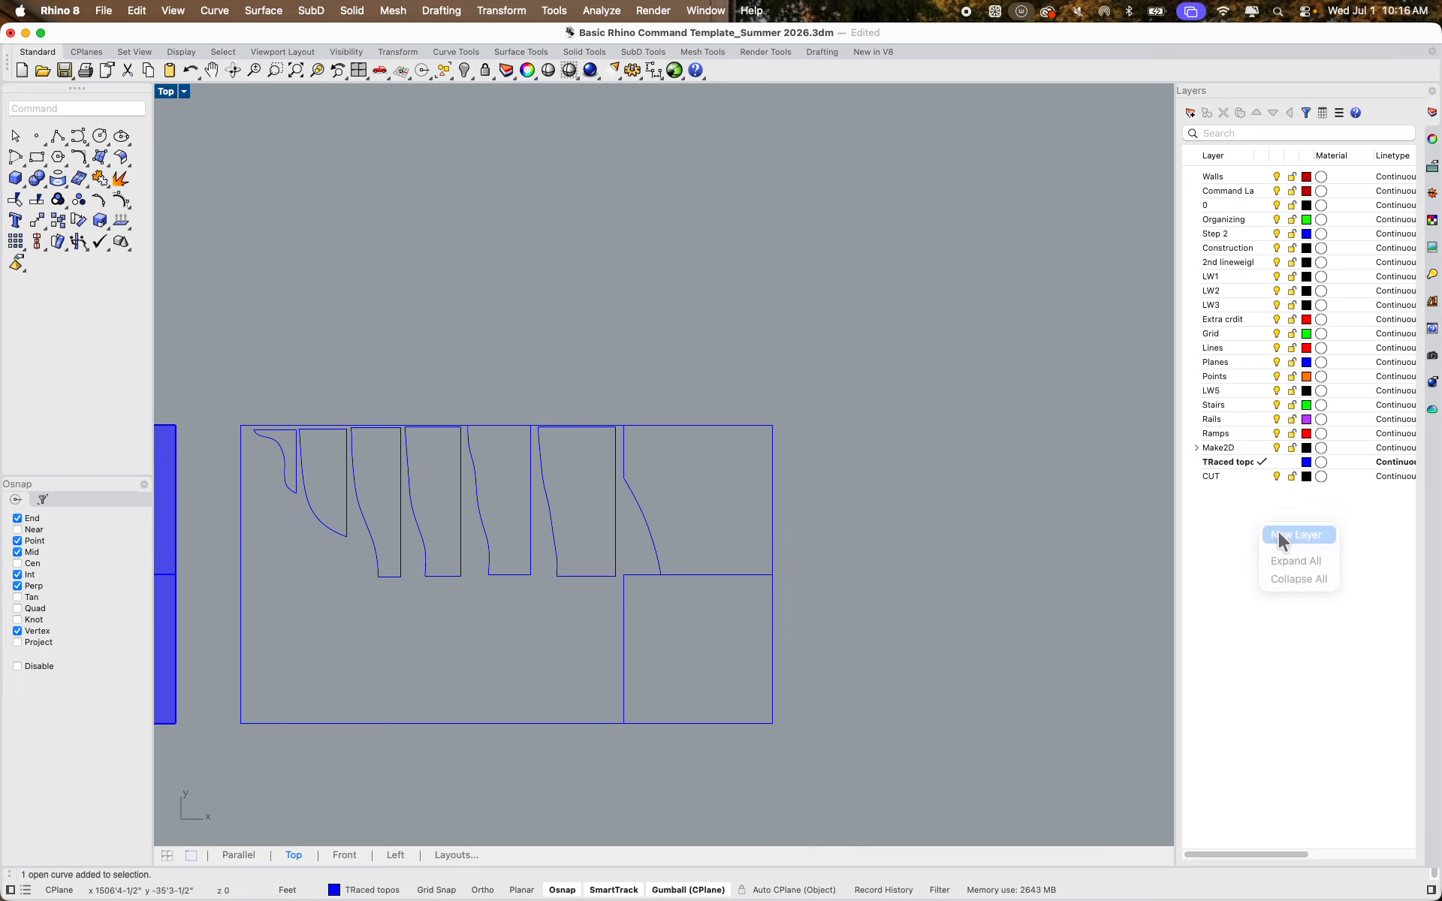
text(SCORE)
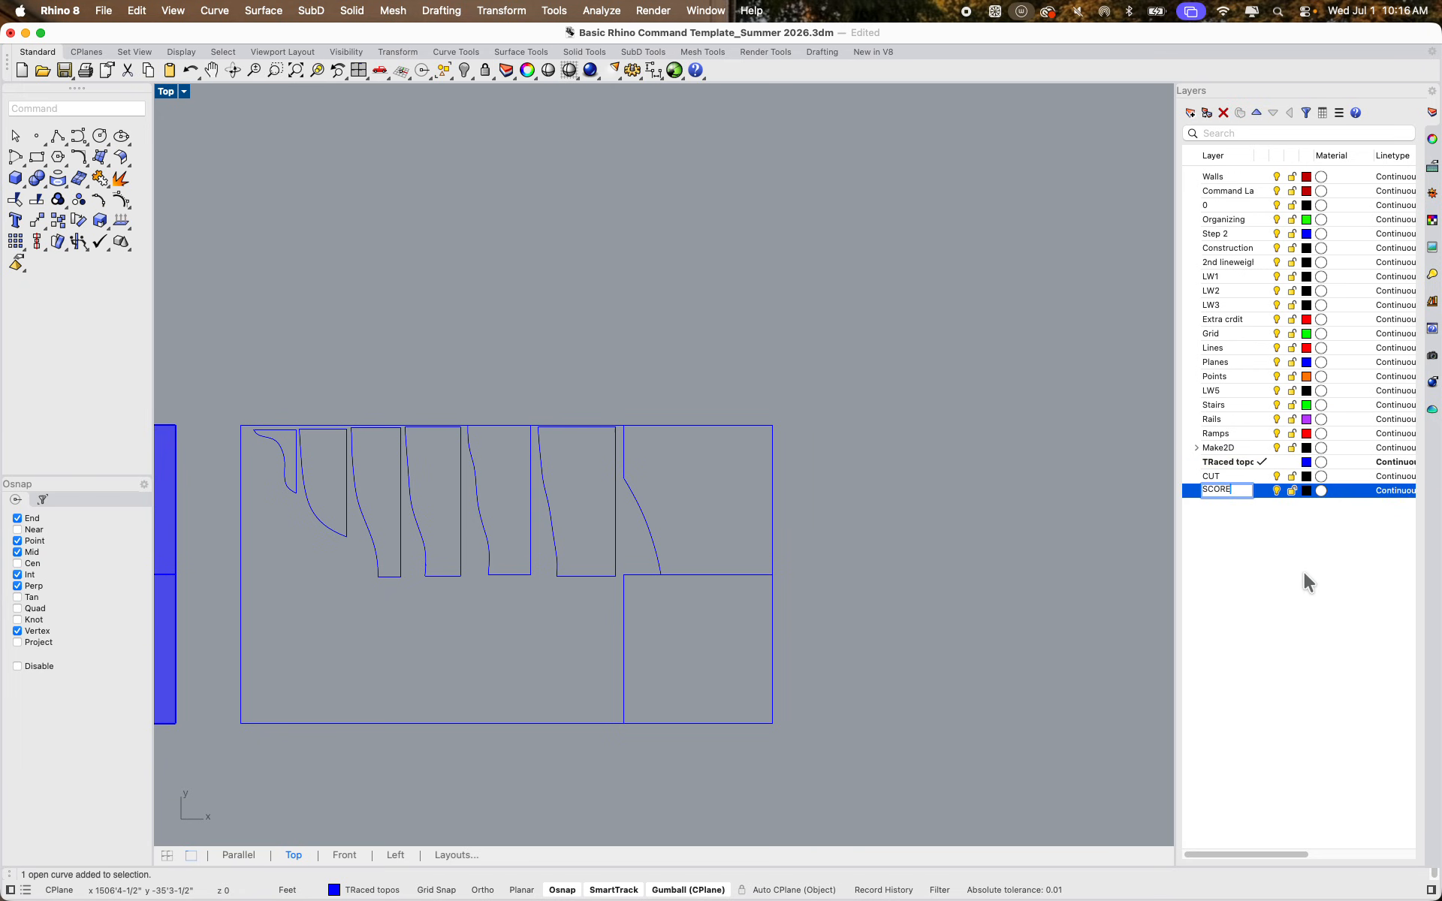
key(Return)
click(1305, 491)
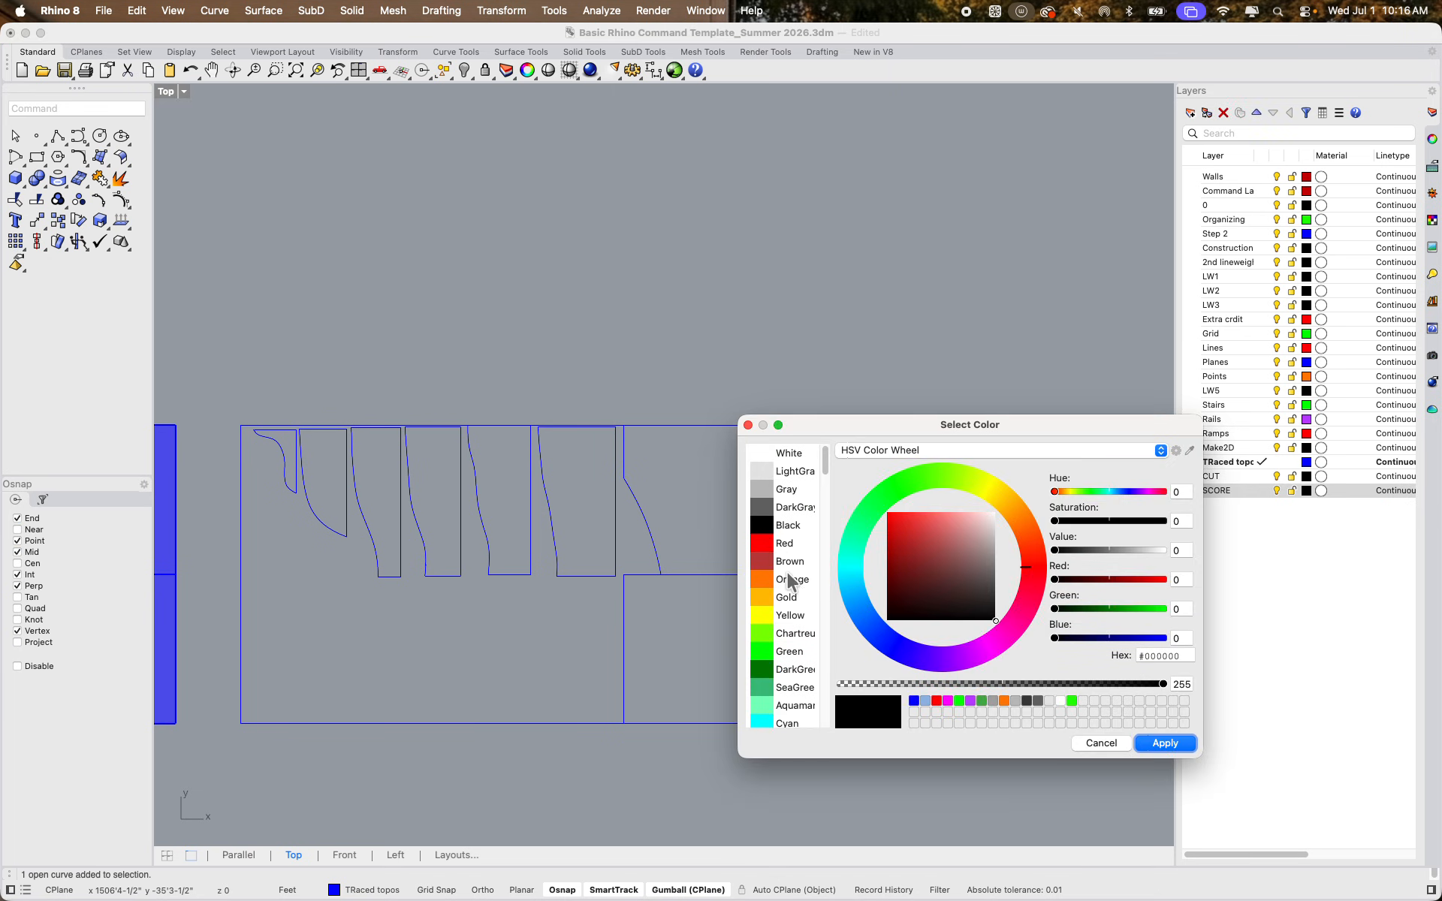
click(784, 543)
click(1162, 737)
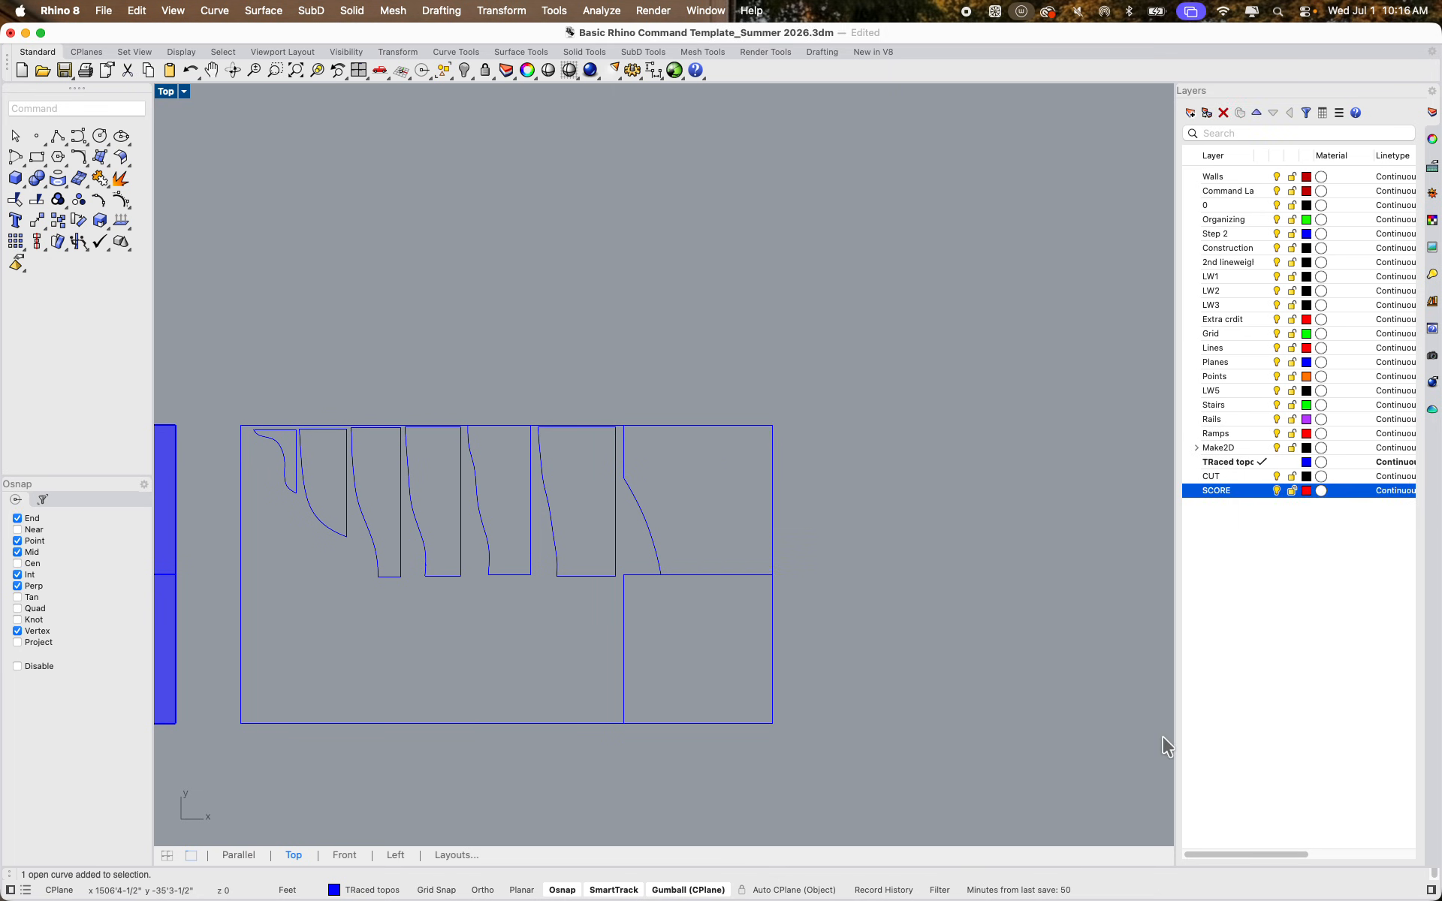
Set the CUT layer's colour to Blue
click(1306, 476)
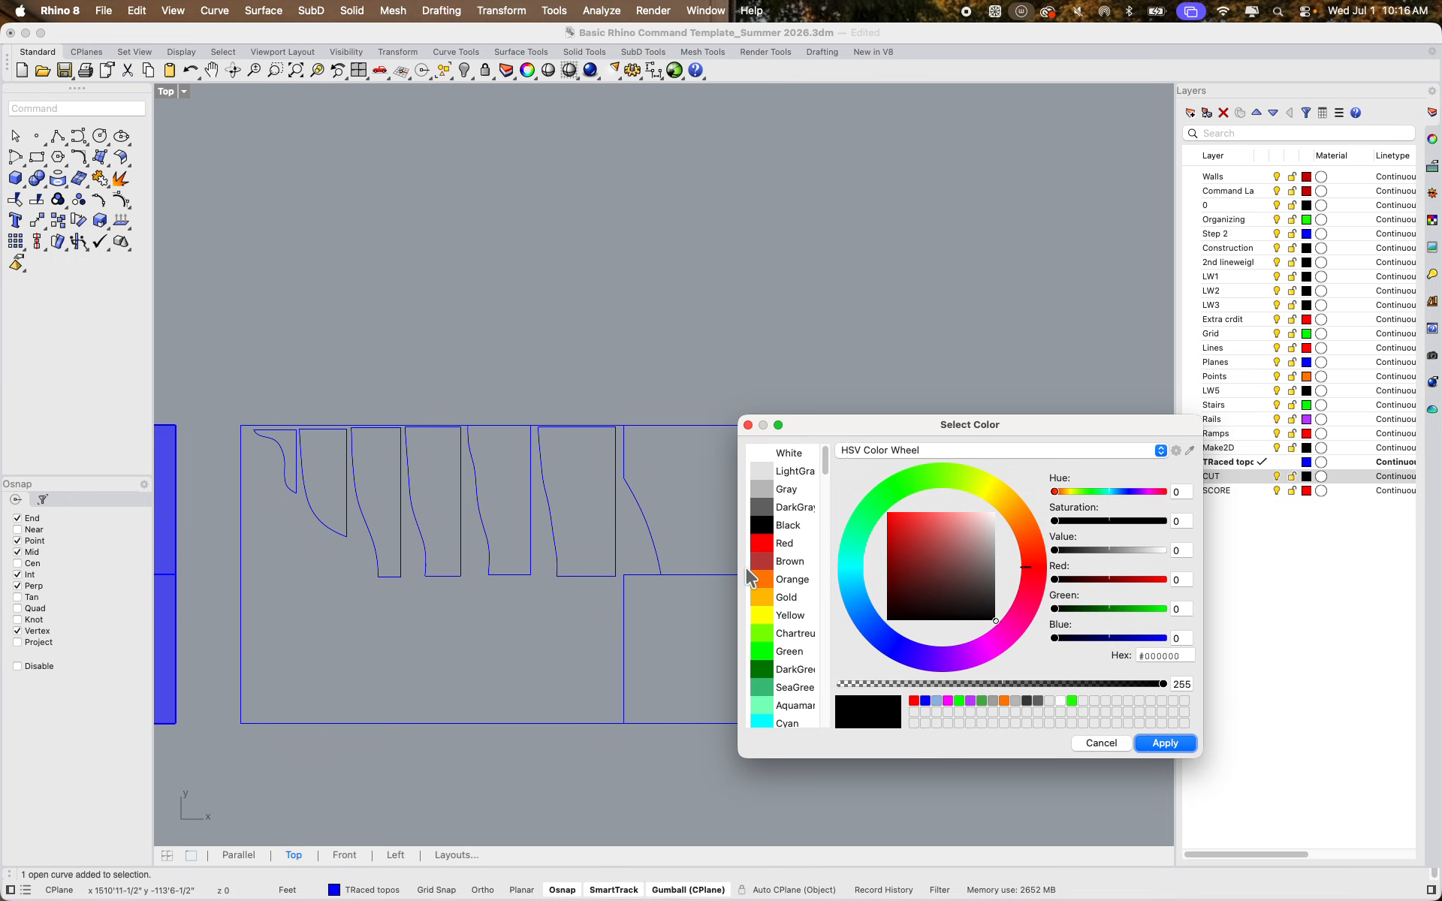
scroll(788, 683, down, 5)
click(868, 605)
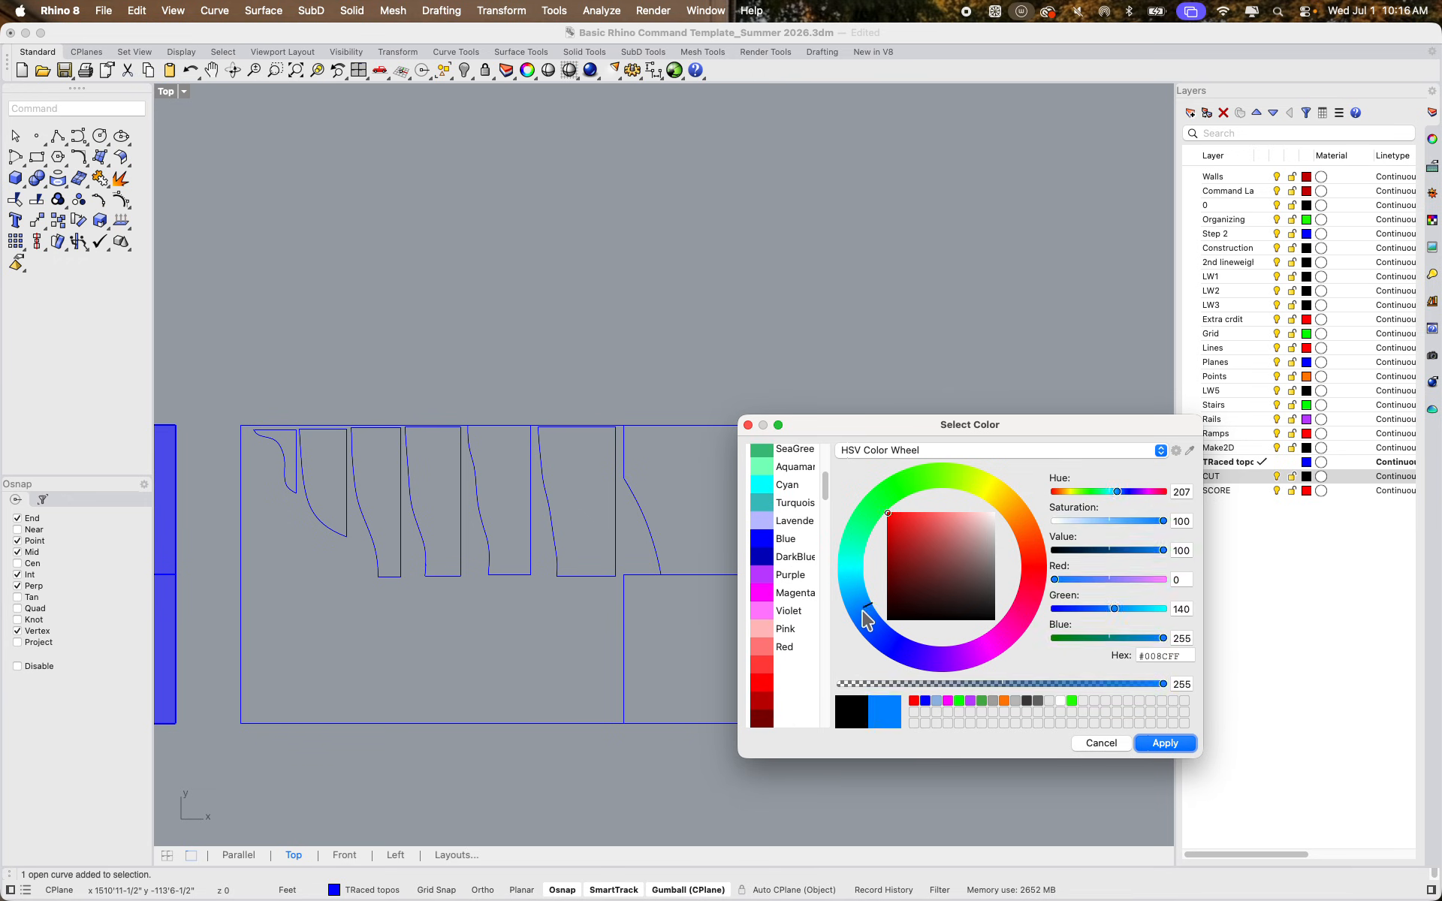
click(758, 539)
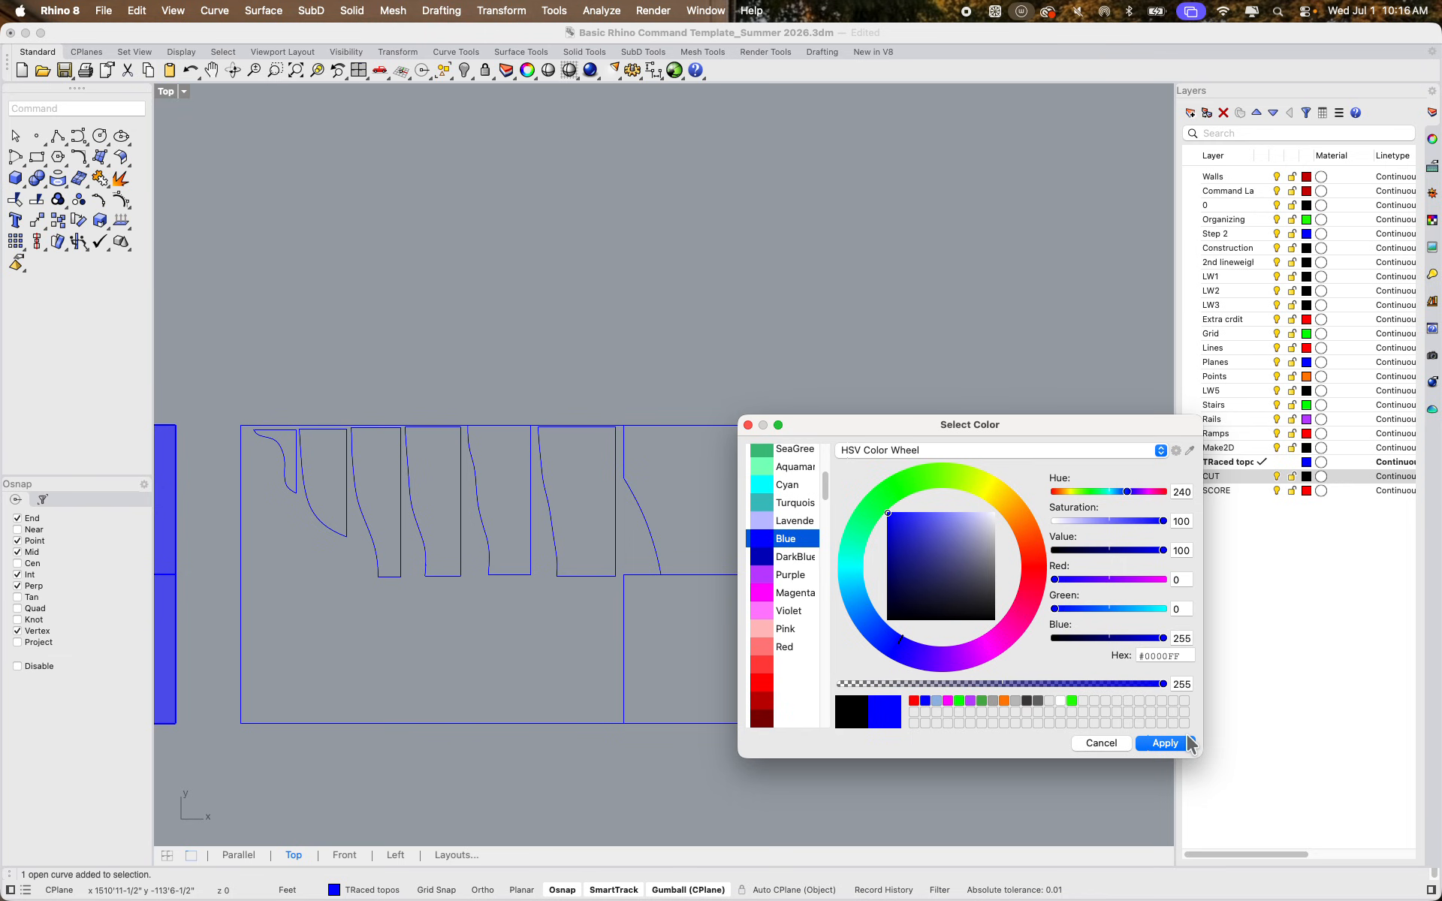
click(1163, 743)
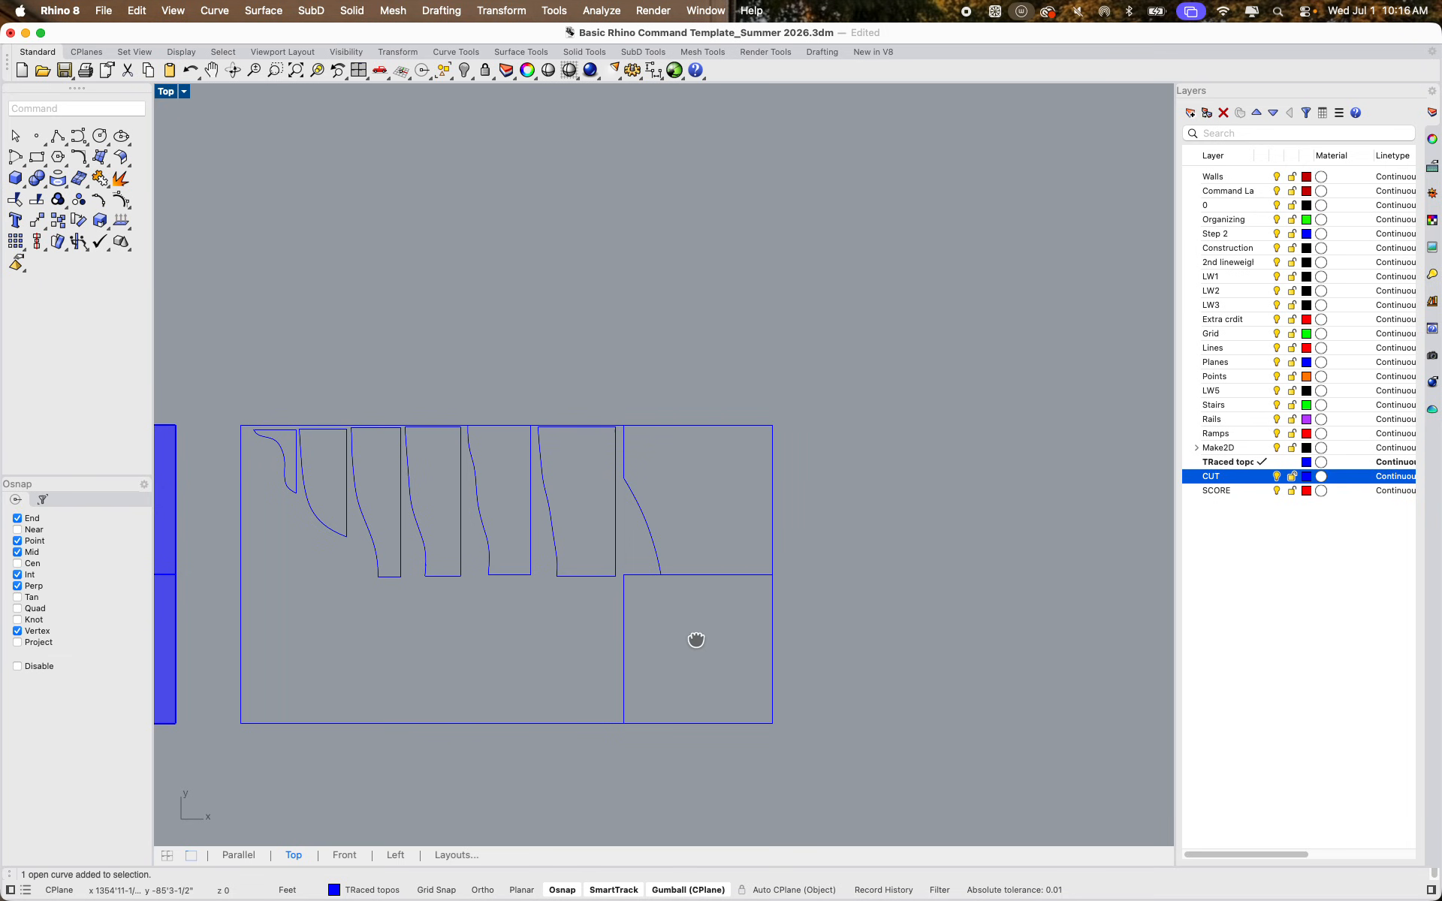
Move the flattened sheet's outer outline curve to layer LW1
scroll(585, 627, left, 5)
scroll(585, 627, down, 2)
scroll(376, 631, up, 3)
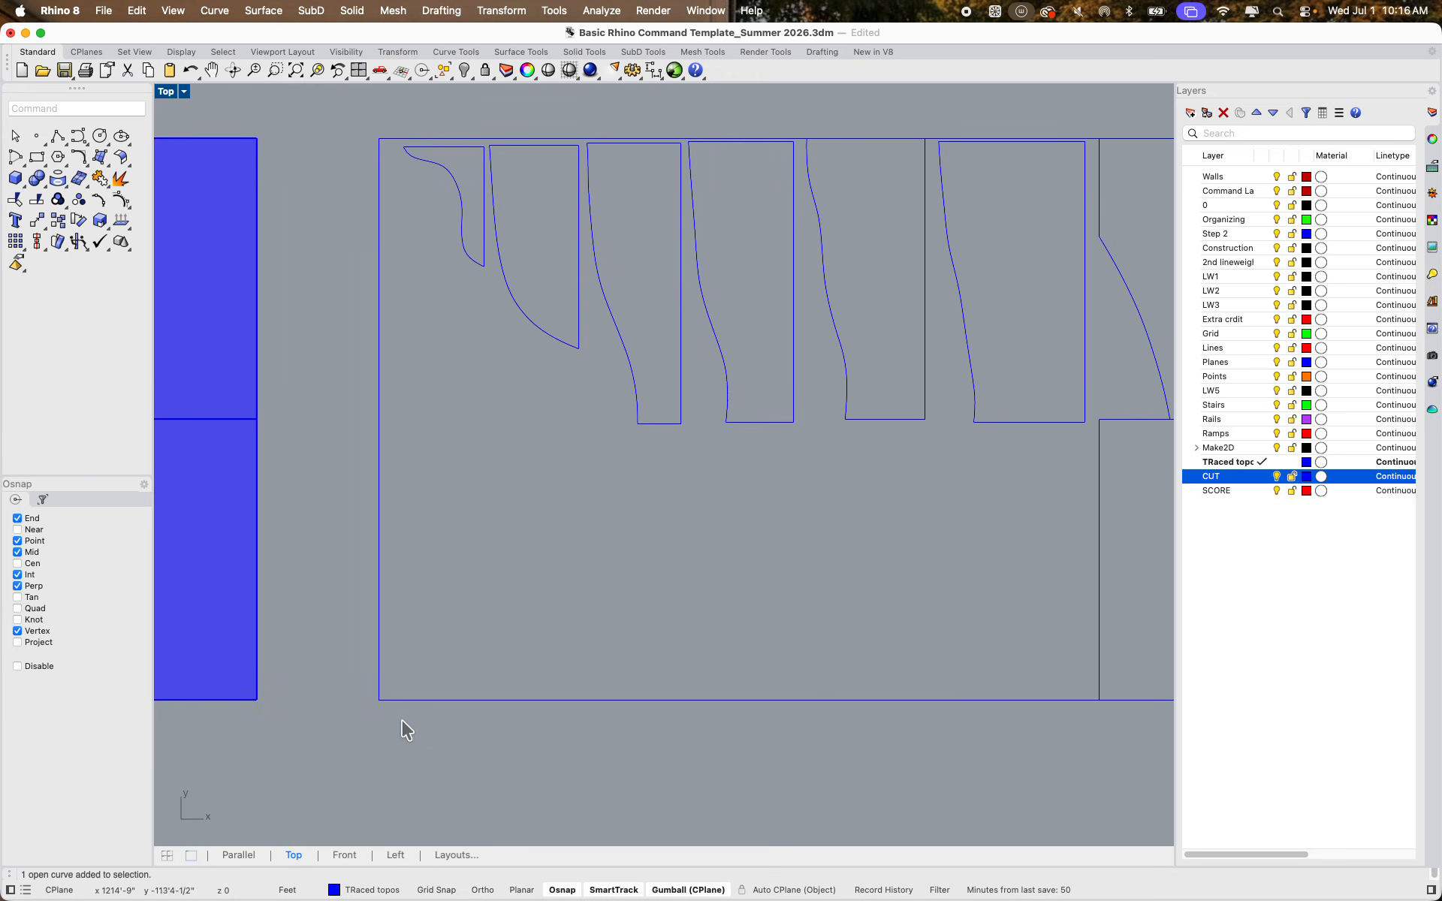
click(378, 648)
scroll(418, 580, down, 2)
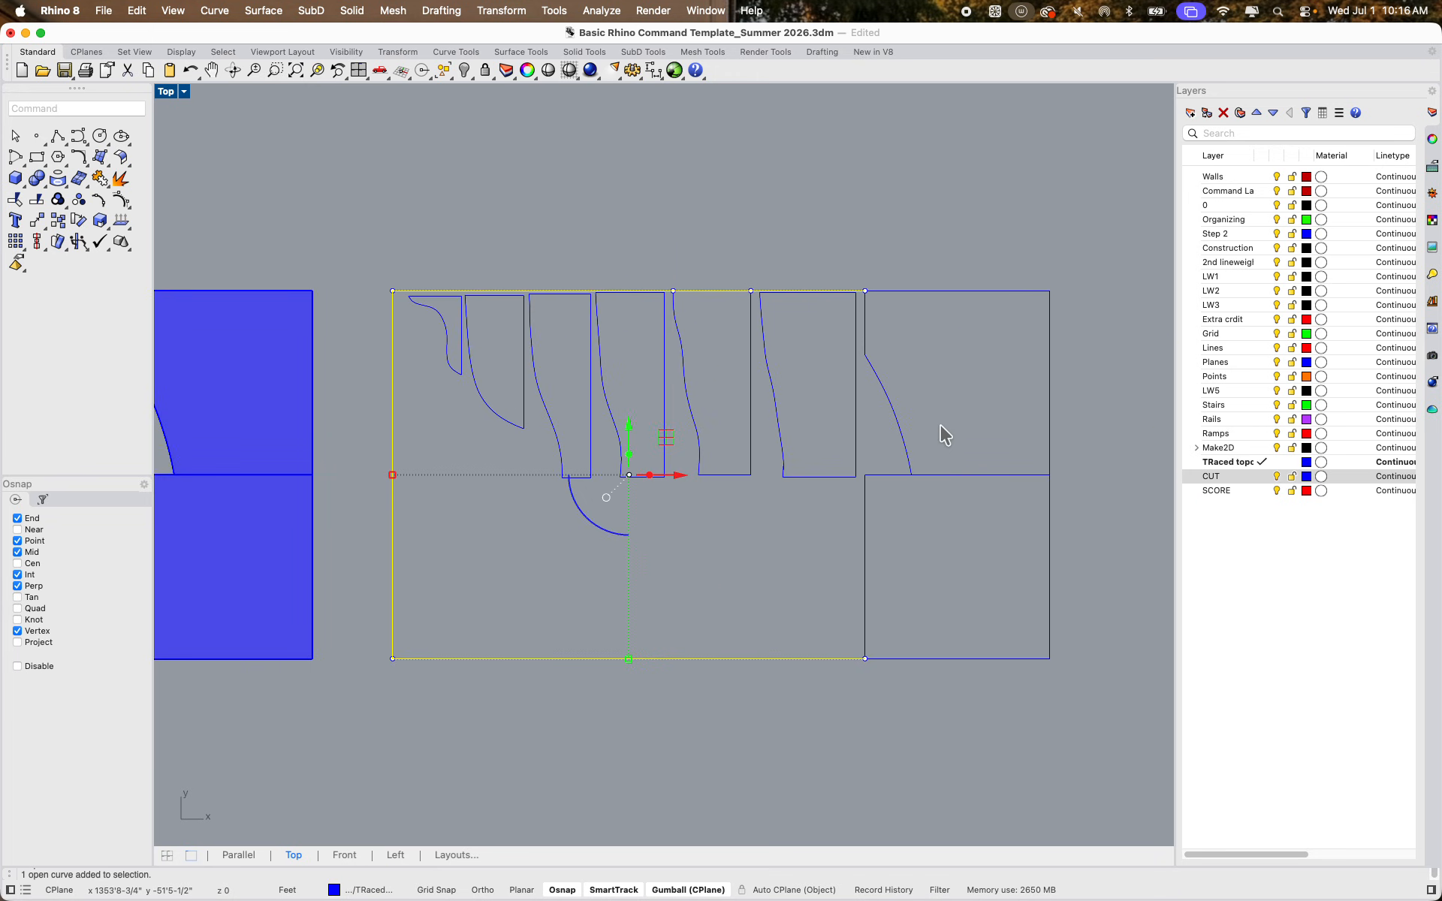
right_click(1232, 275)
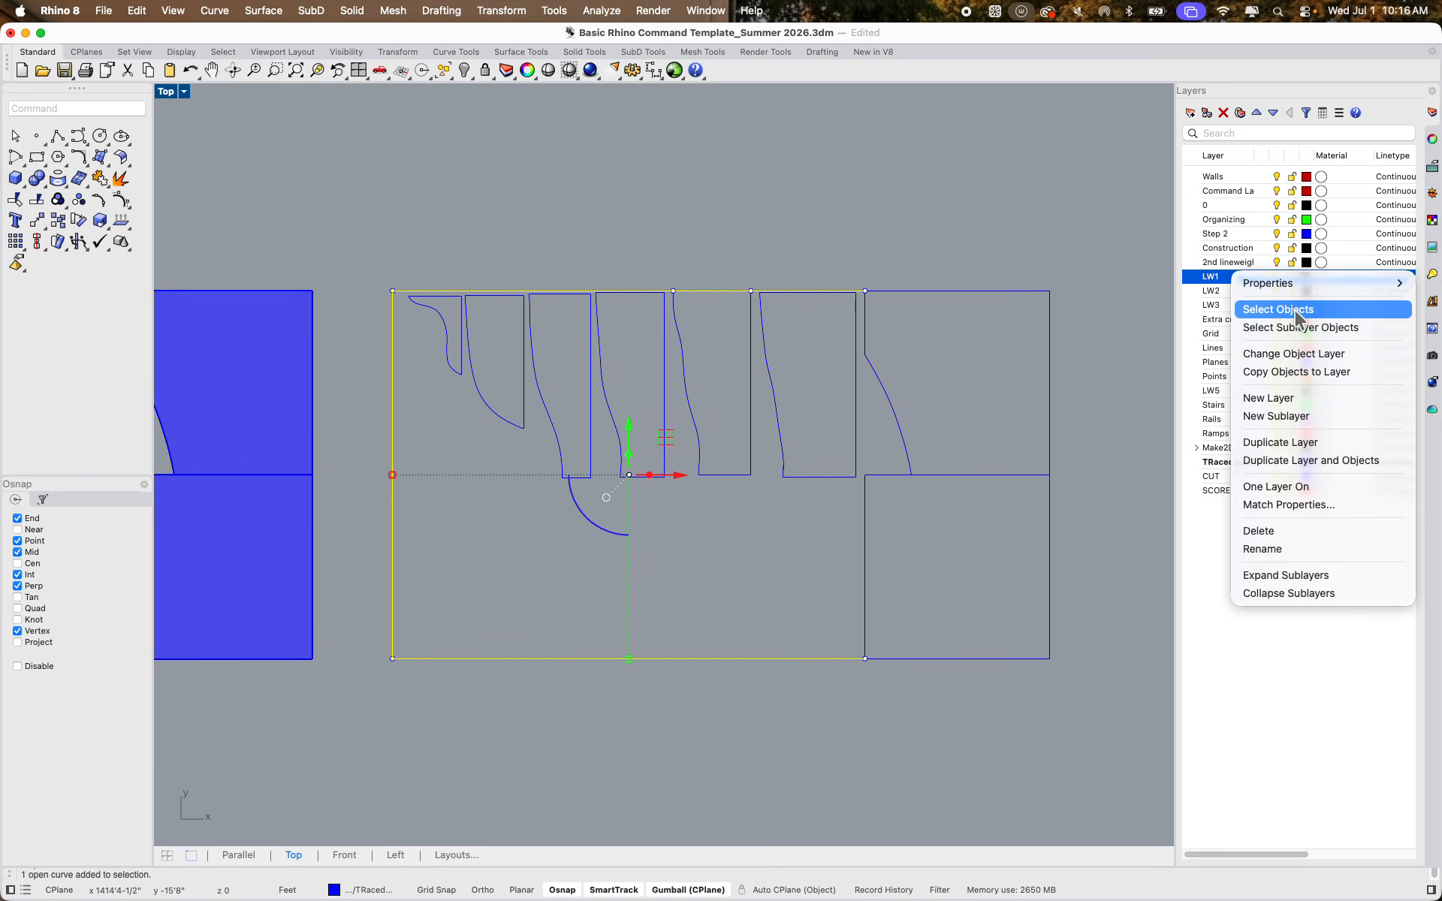
click(1293, 354)
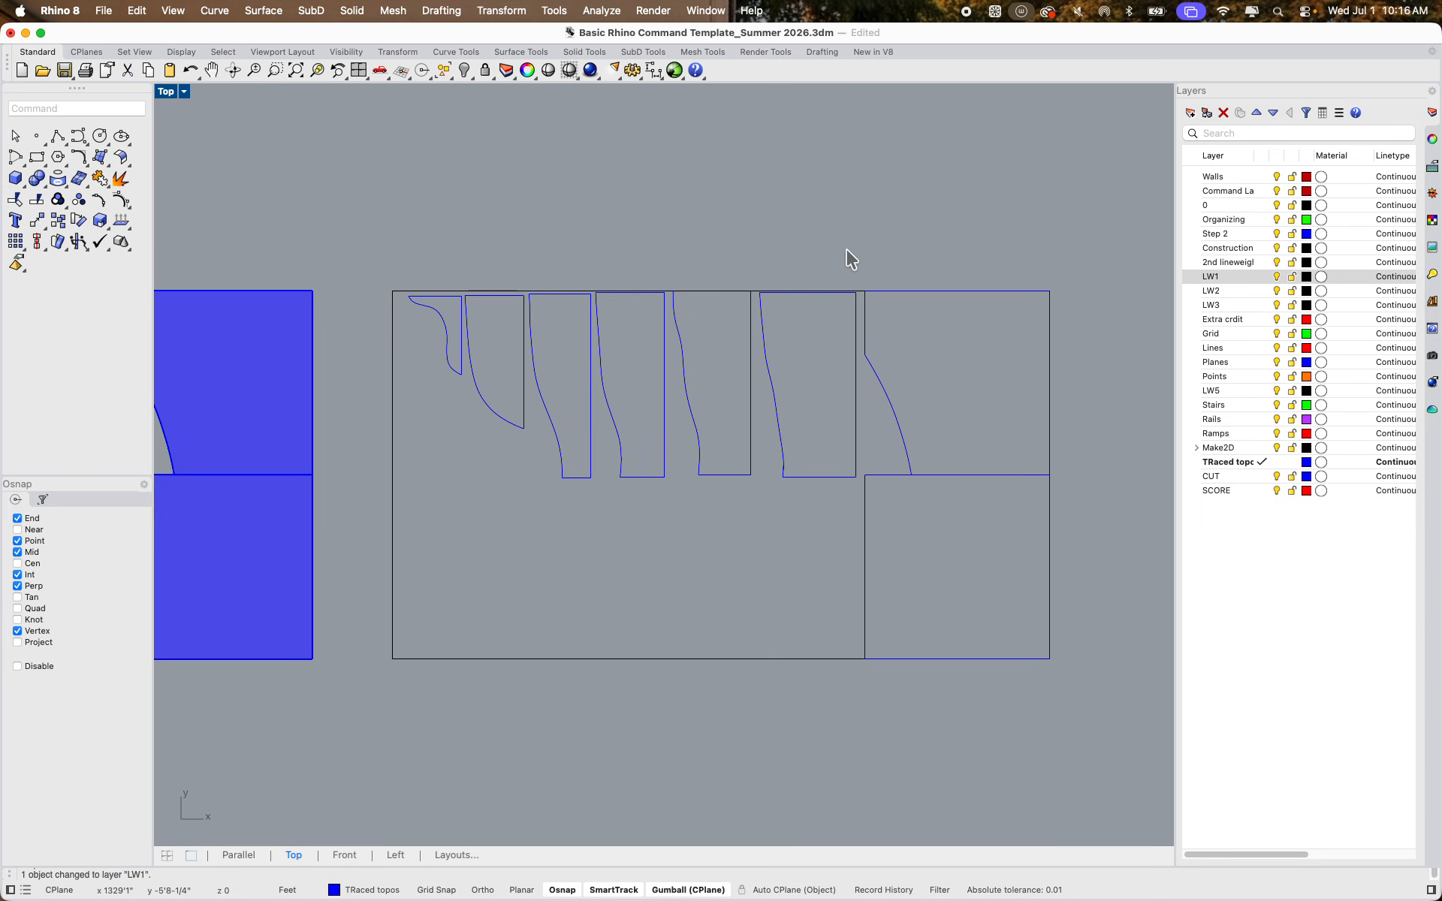
Select the whole flattened sheet layout and review it beside the solid layout and the earlier terrain models
scroll(572, 538, down, 3)
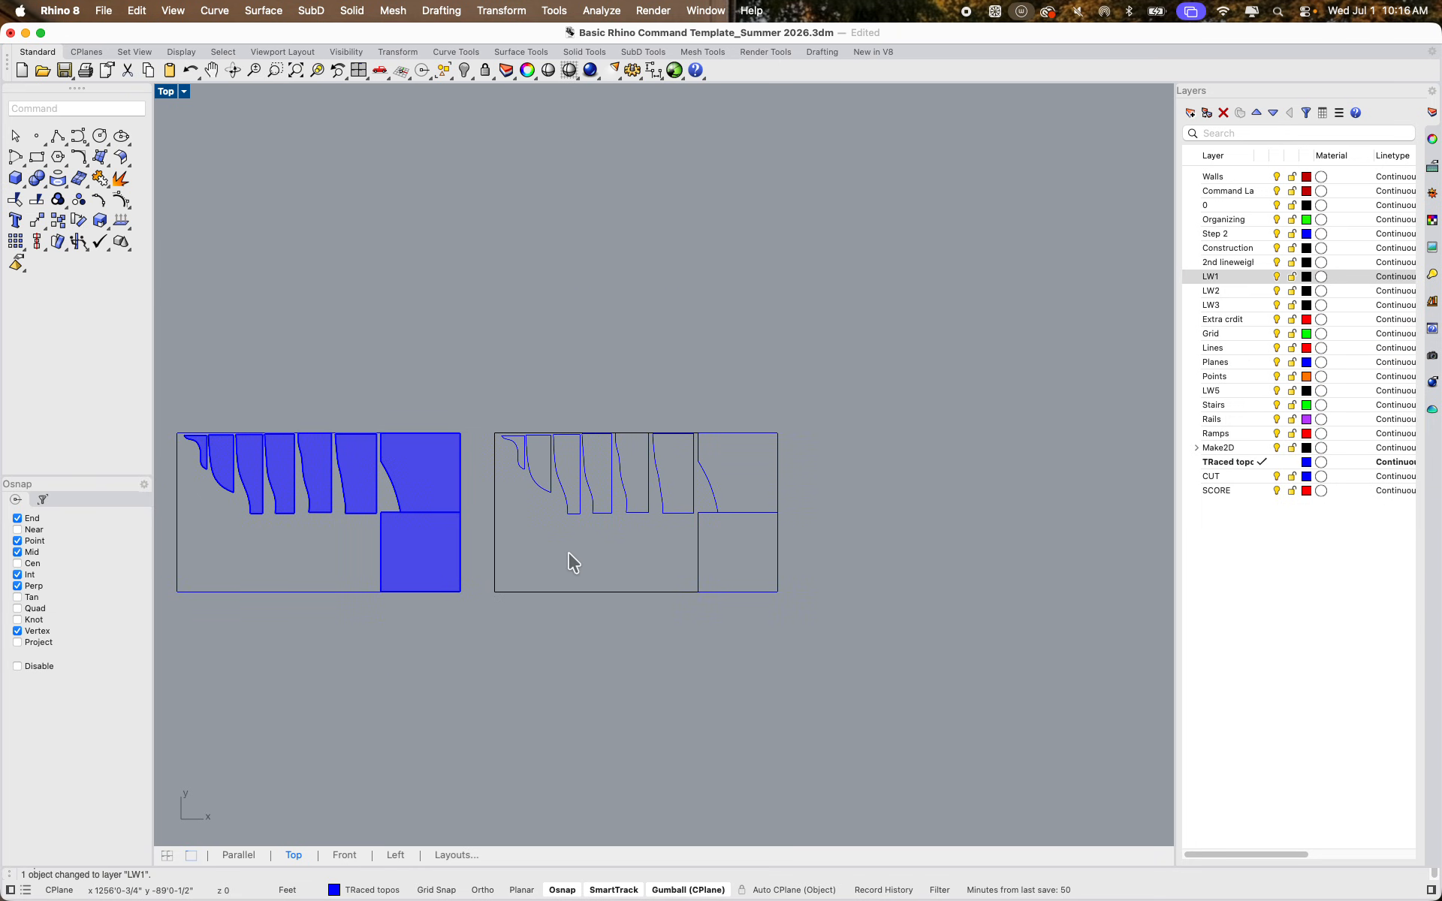
scroll(636, 498, up, 1)
scroll(637, 498, up, 2)
mouse_move(338, 343)
mouse_down()
mouse_move(682, 583)
mouse_move(980, 754)
mouse_up()
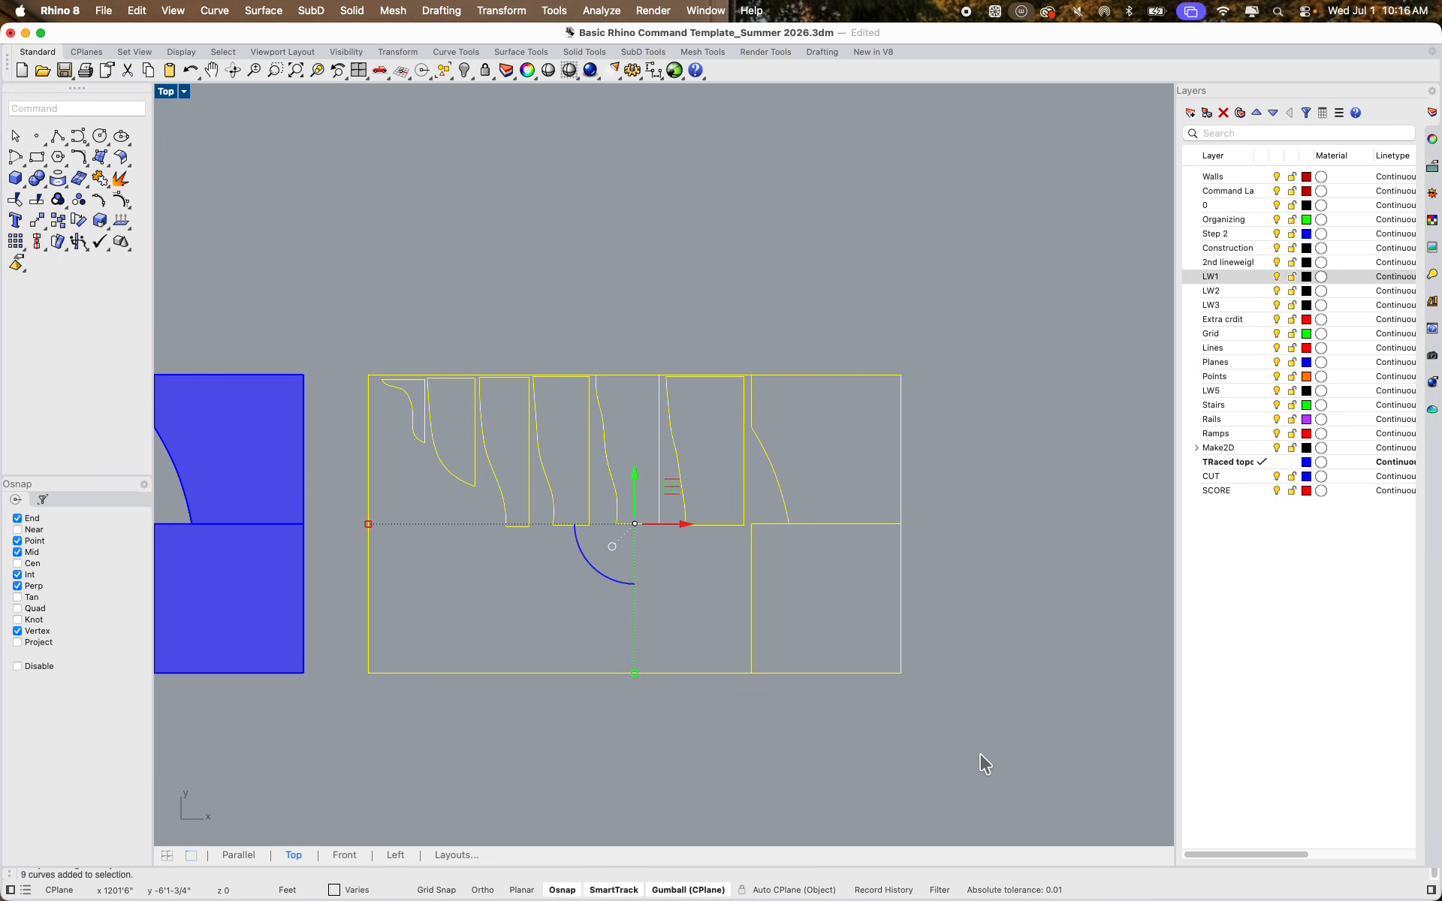
scroll(935, 728, down, 3)
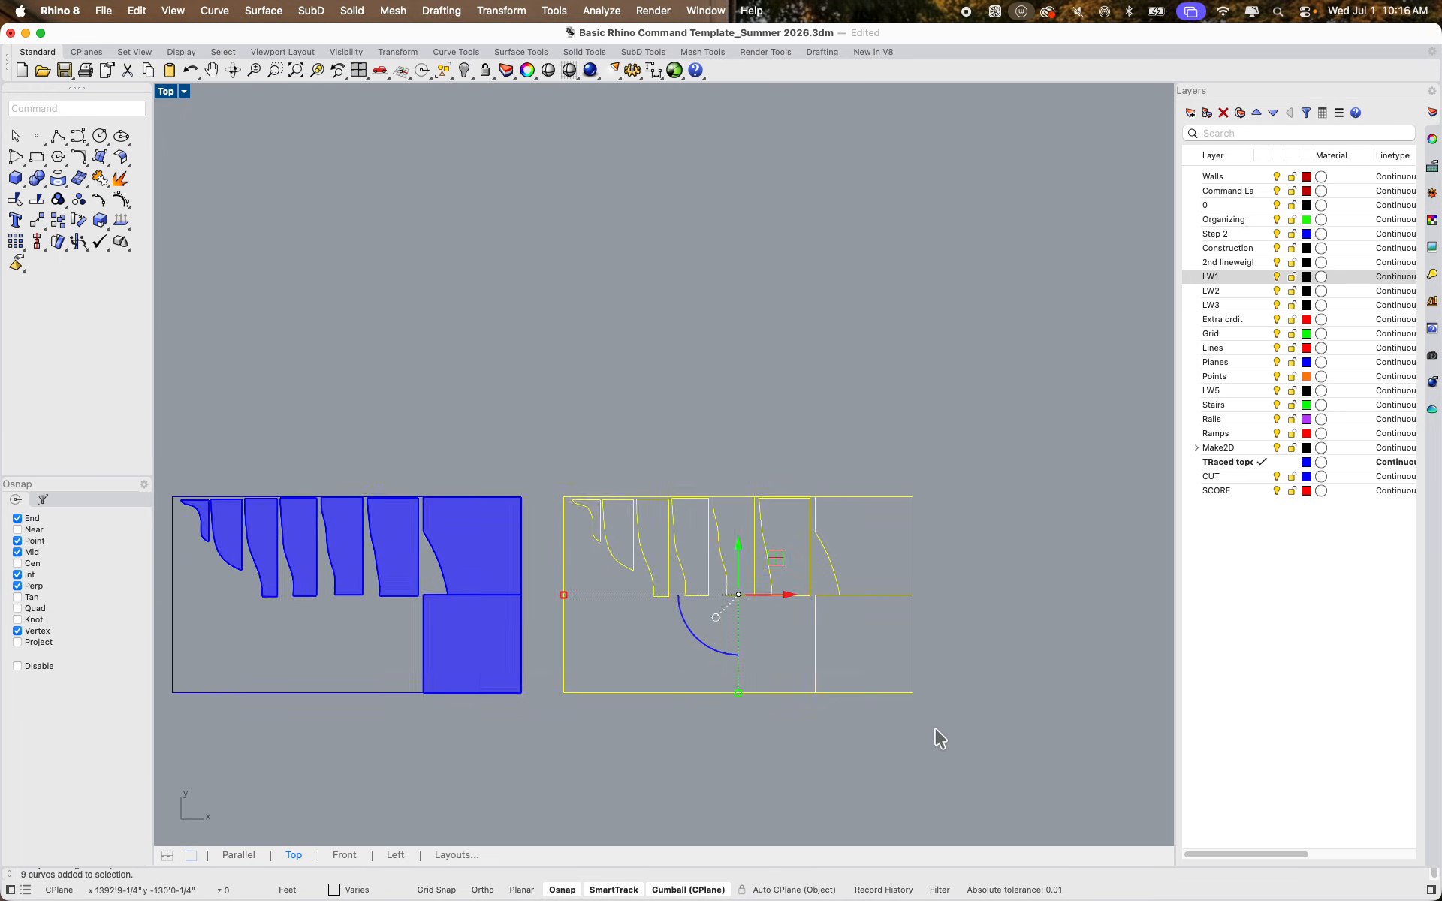
scroll(939, 738, down, 3)
scroll(737, 704, up, 4)
right_drag(736, 704, 734, 629)
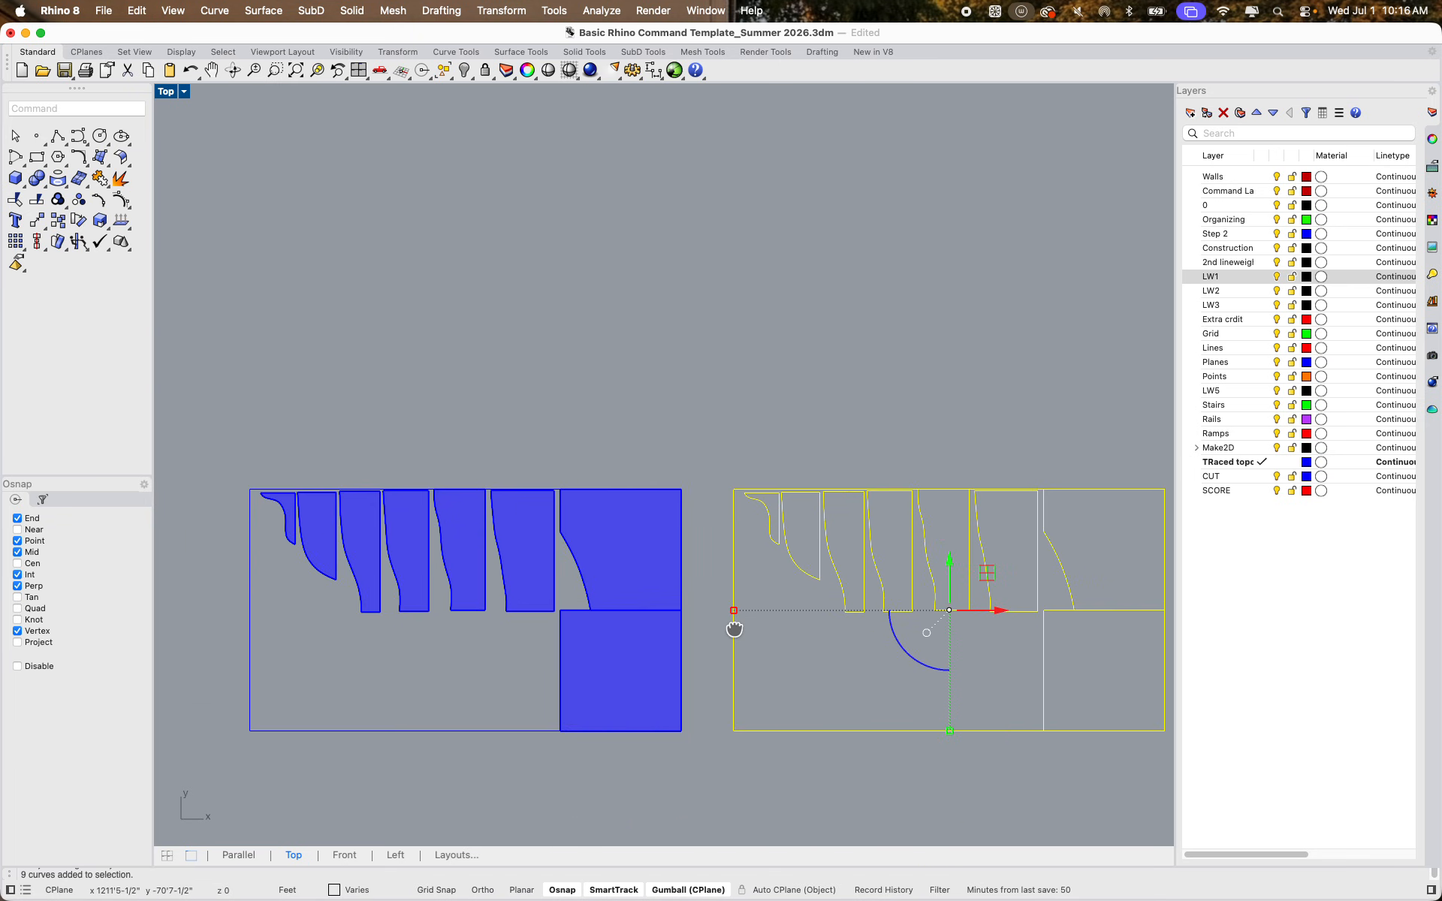
scroll(756, 618, down, 2)
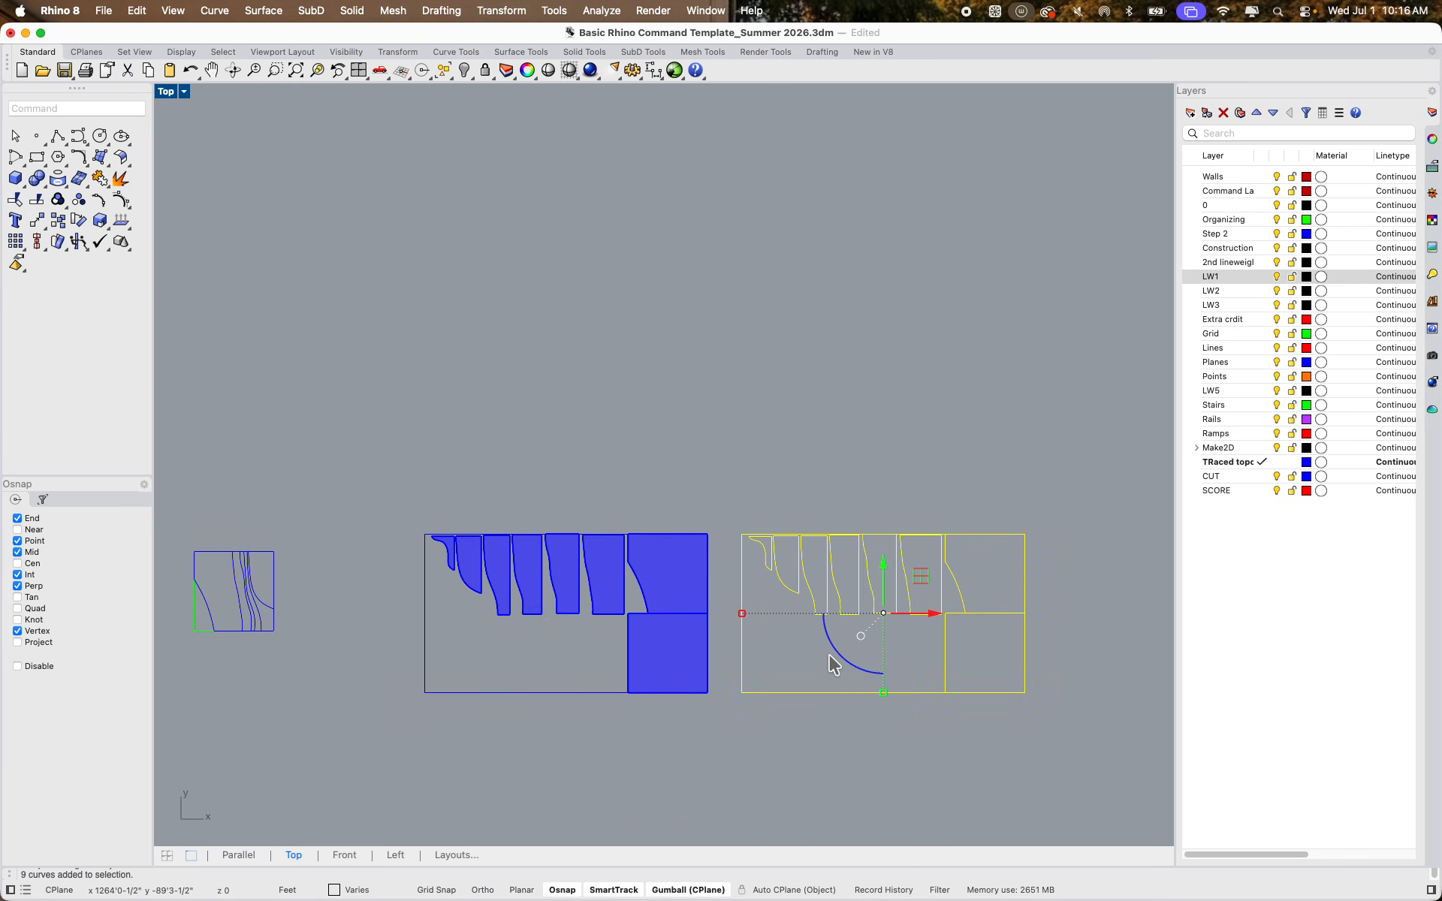
right_drag(831, 664, 667, 595)
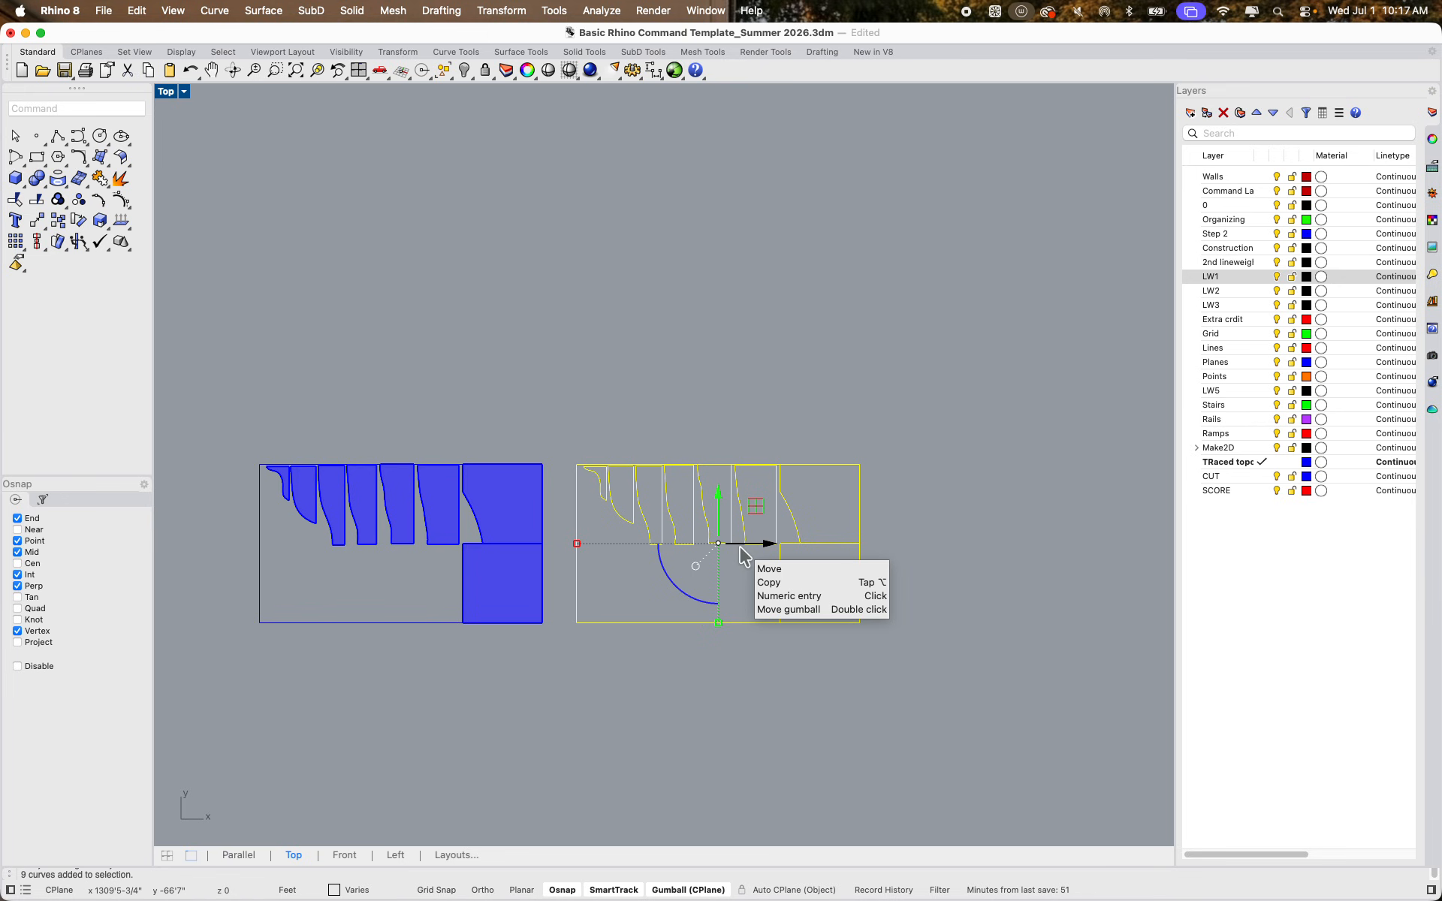
click(749, 398)
scroll(736, 371, down, 8)
right_drag(743, 374, 799, 403)
scroll(786, 377, down, 4)
scroll(749, 400, up, 6)
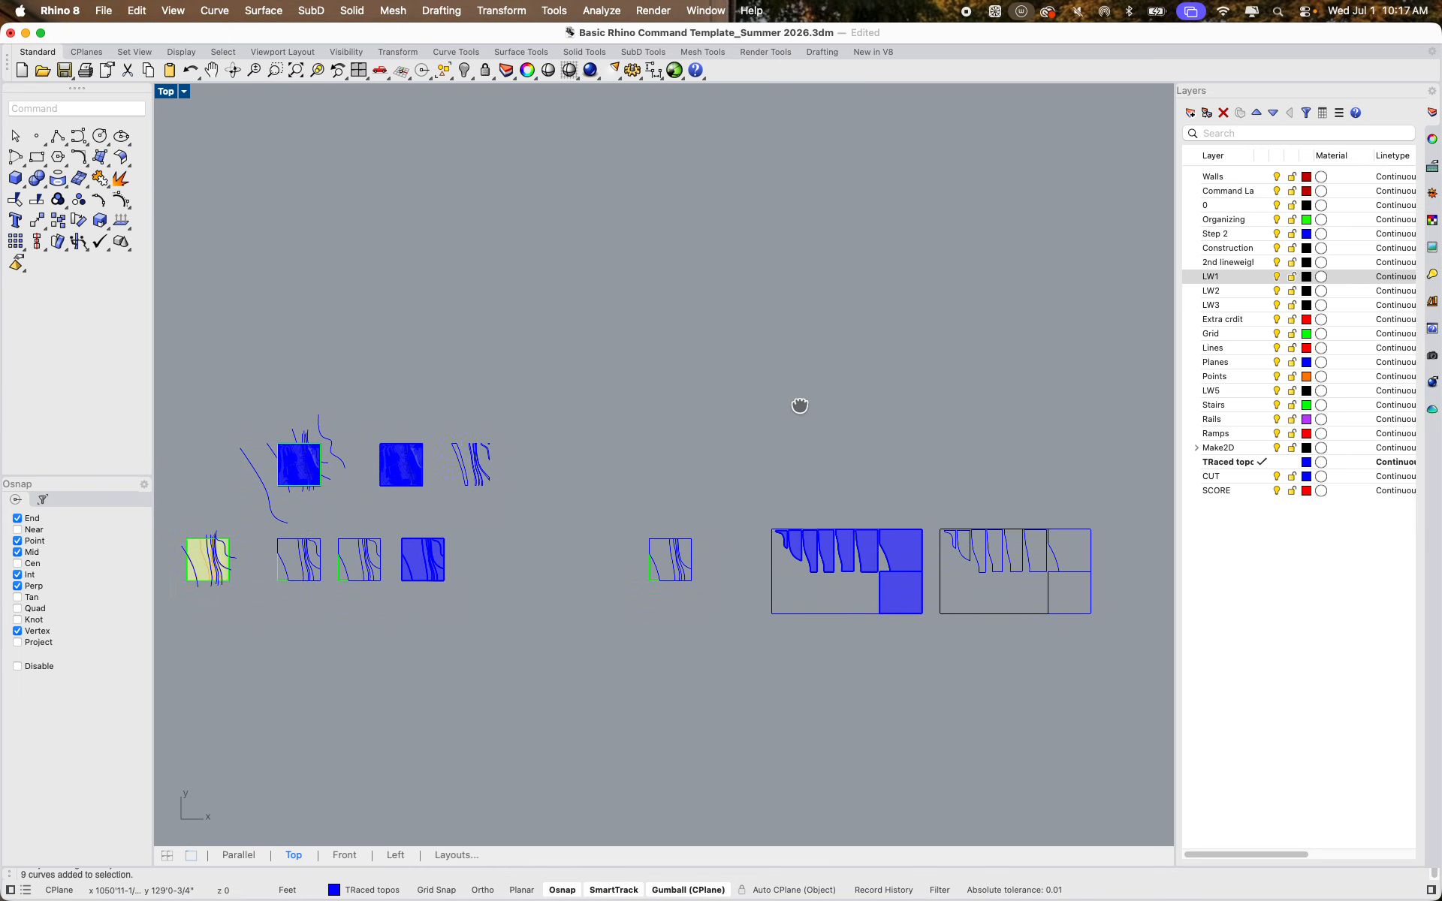